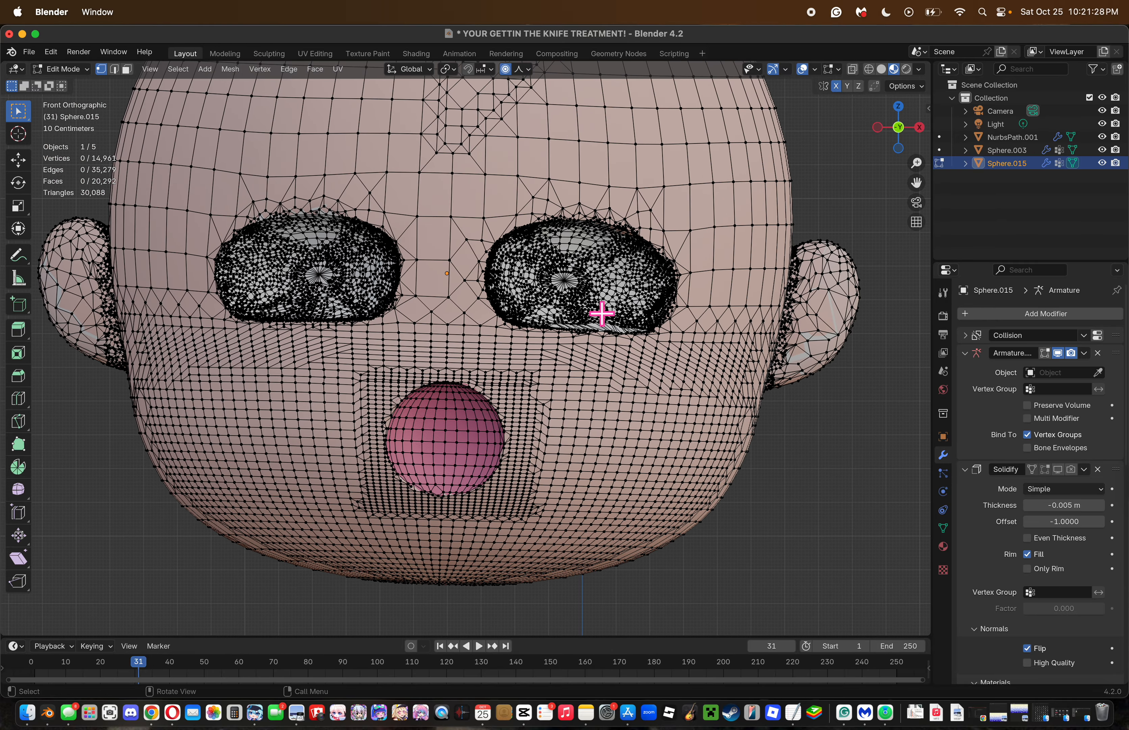
left_click(612, 312)
left_click_drag(588, 332, 630, 308)
mouse_move(630, 358)
left_mouse_down()
mouse_move(564, 309)
mouse_move(538, 323)
mouse_move(555, 252)
mouse_move(615, 305)
mouse_move(565, 272)
mouse_move(673, 326)
left_mouse_up()
key("Escape")
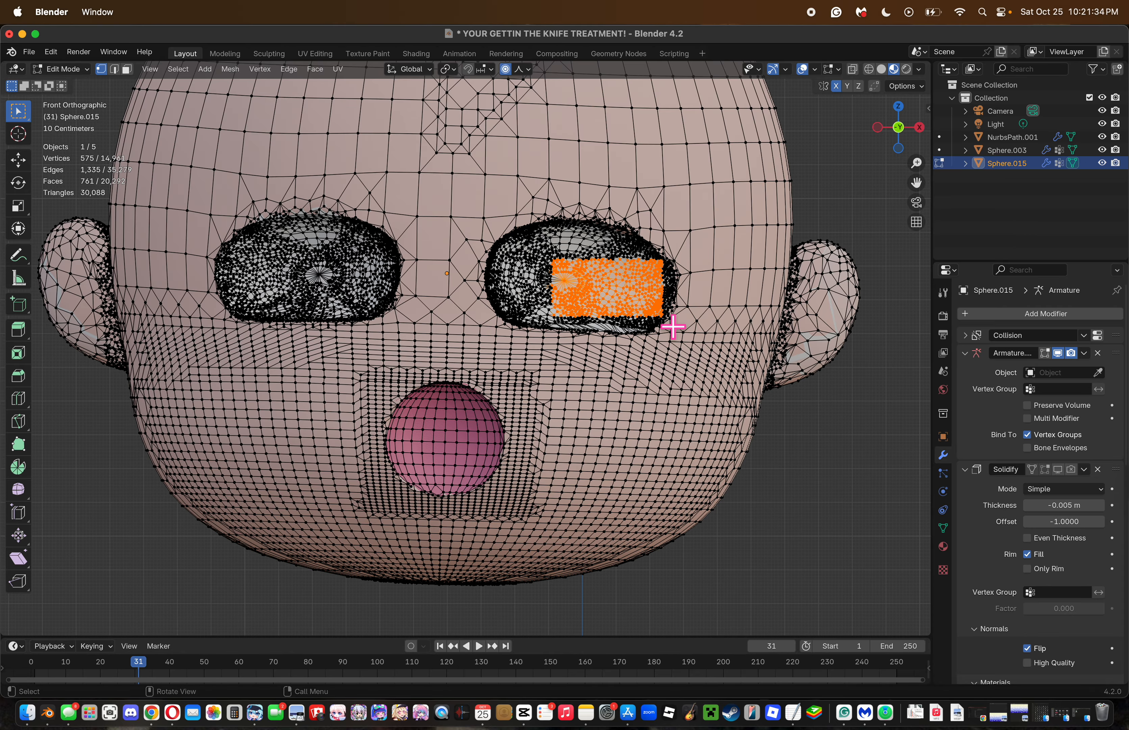
key("alt+a")
Select the vertices at the small gap on the pink sphere's lower rim and save the file.
key("c")
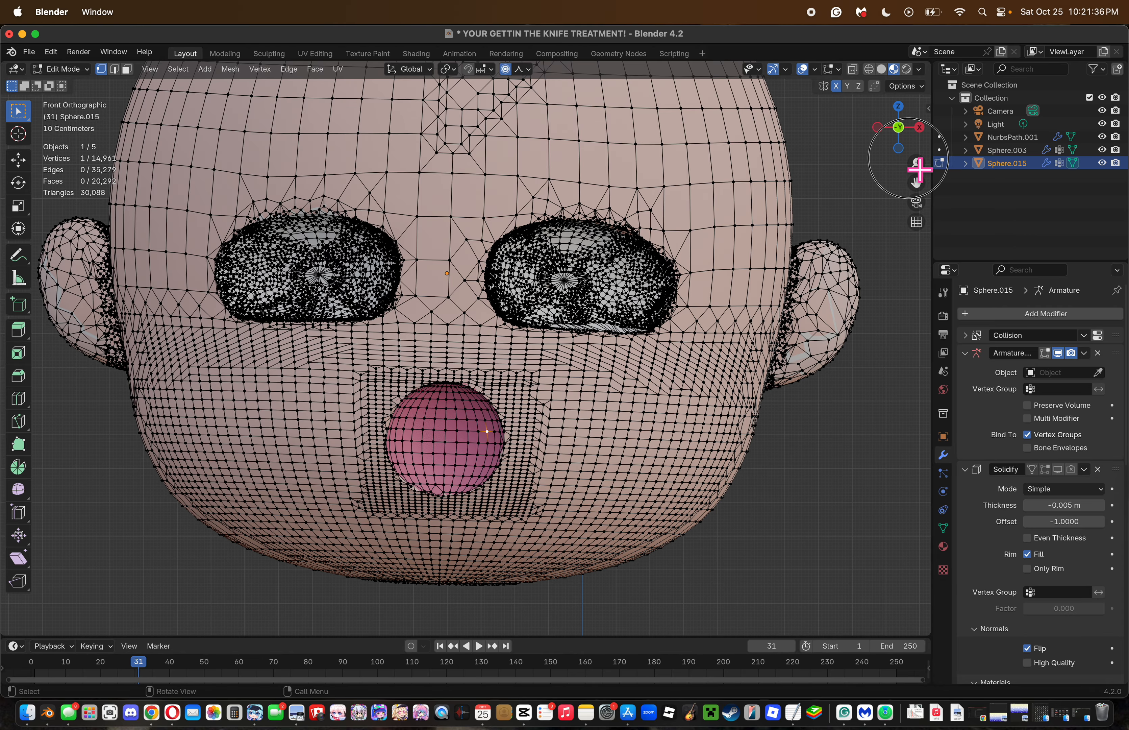
left_click_drag(916, 163, 67, 477)
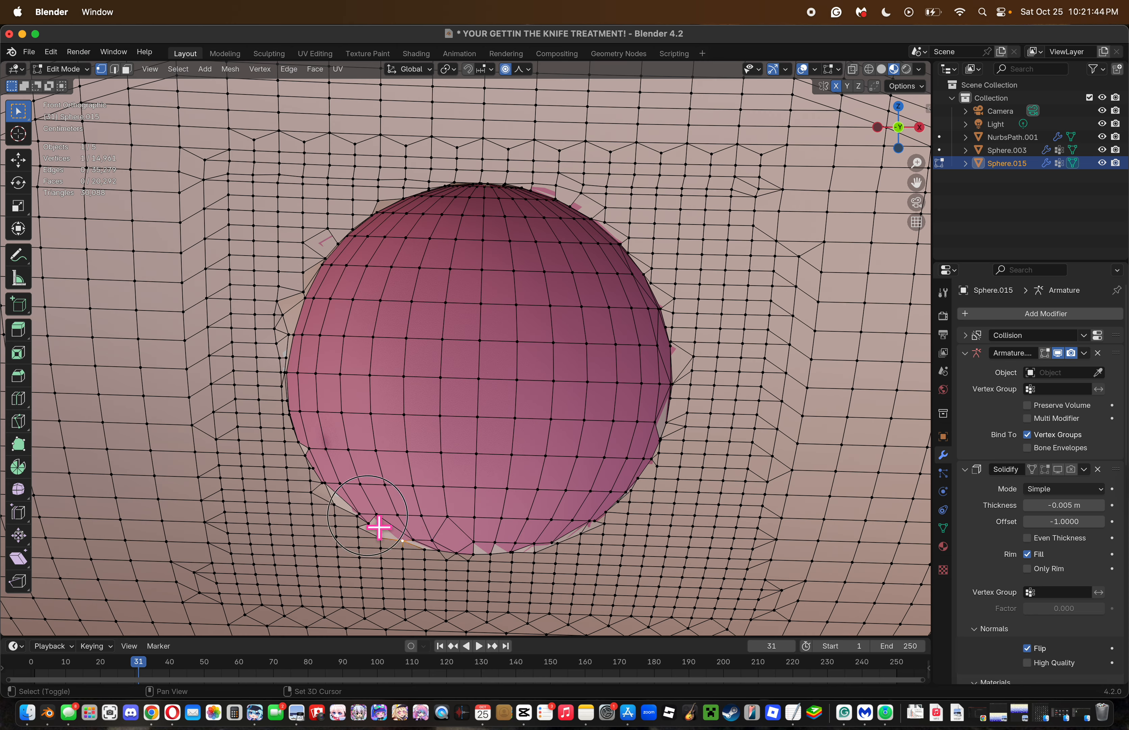
left_click(386, 548)
key("g")
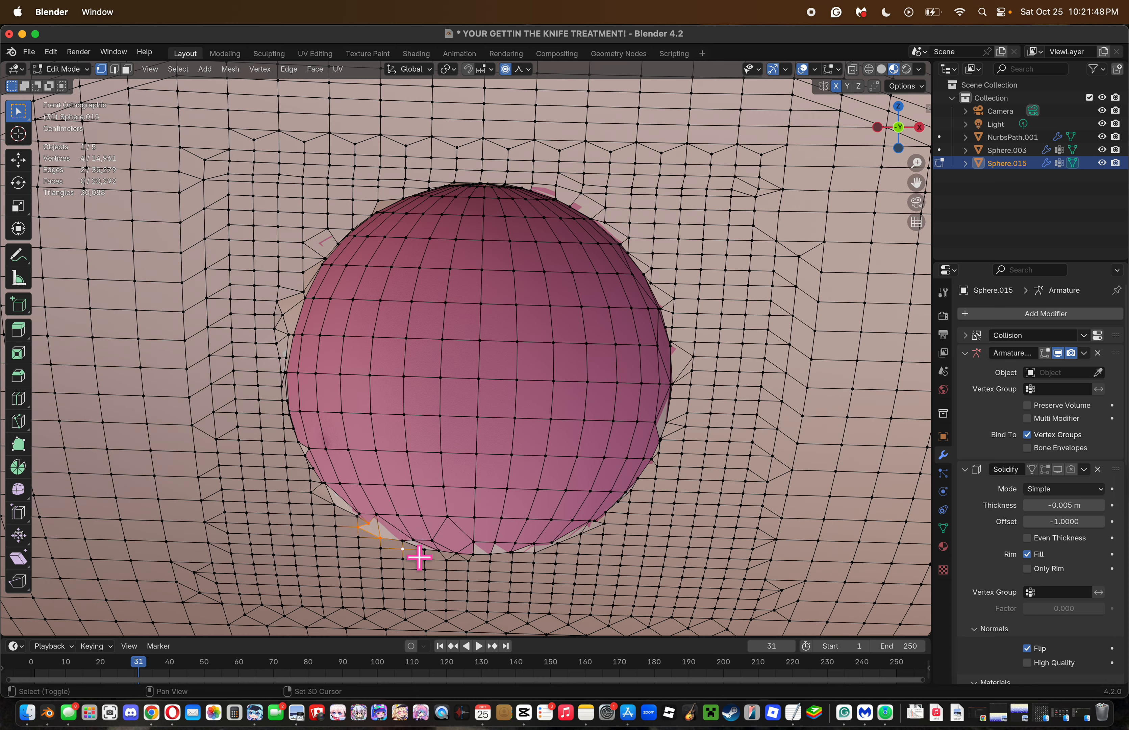
key("super+s")
left_click(413, 544, "shift")
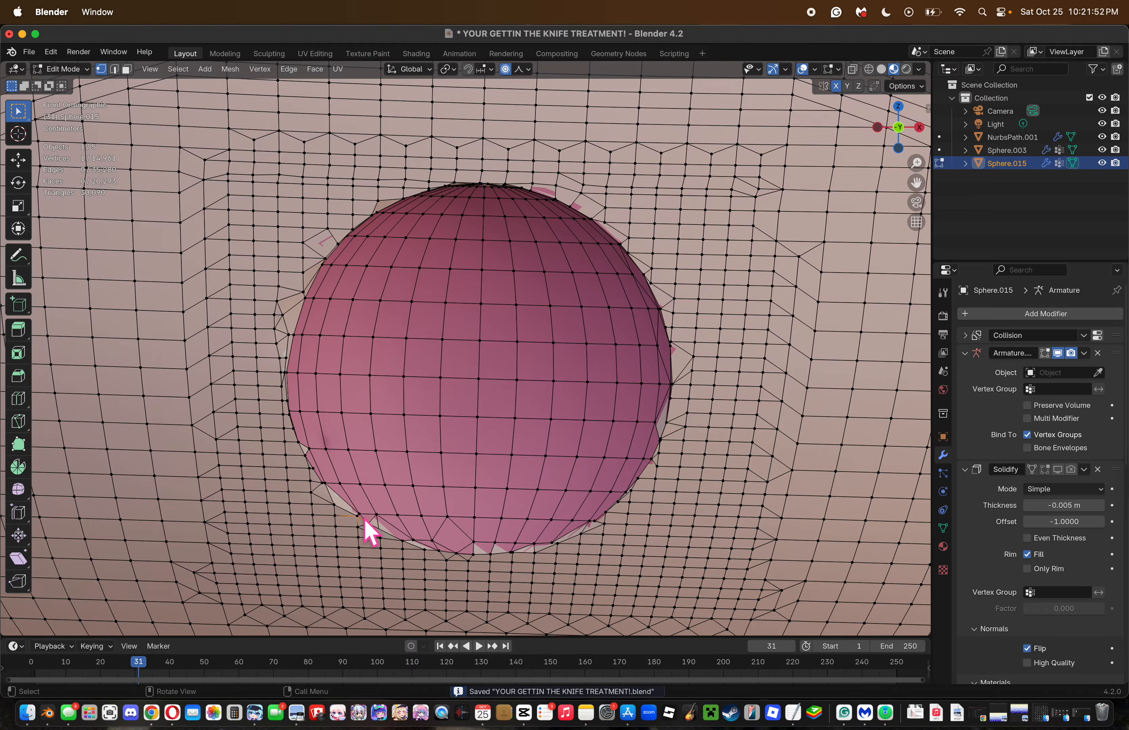
Merge all vertices of the head mesh by distance and save the file.
left_click(321, 472)
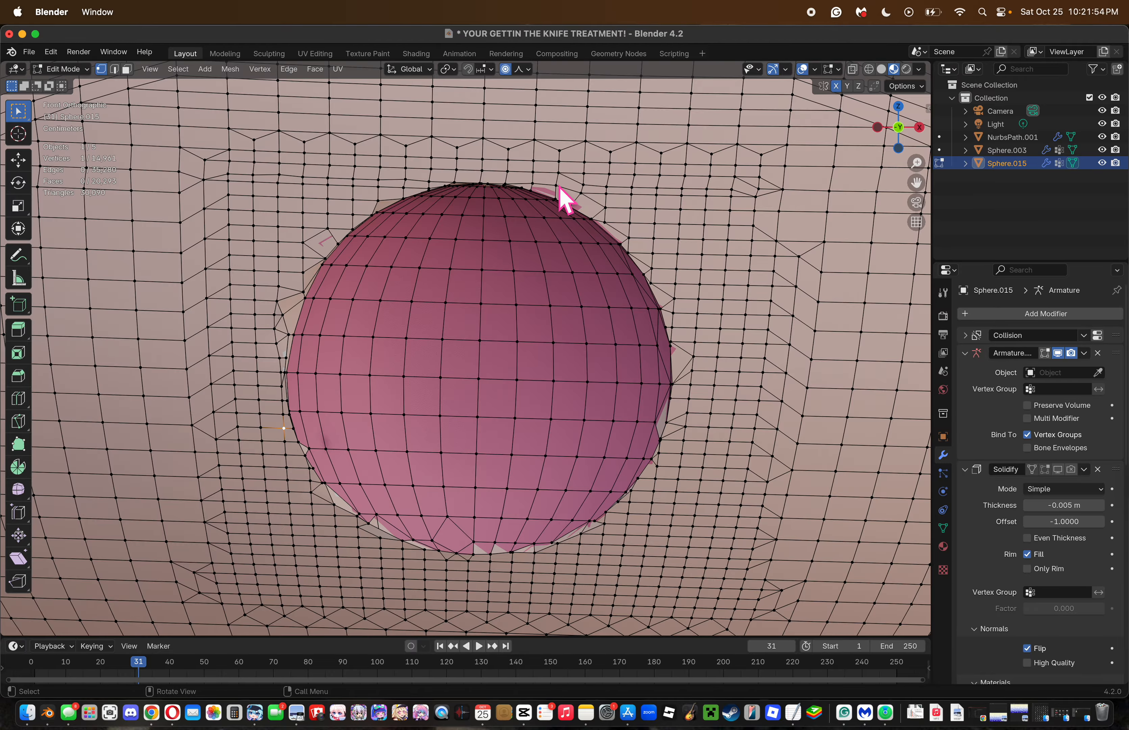
key("a")
key("m")
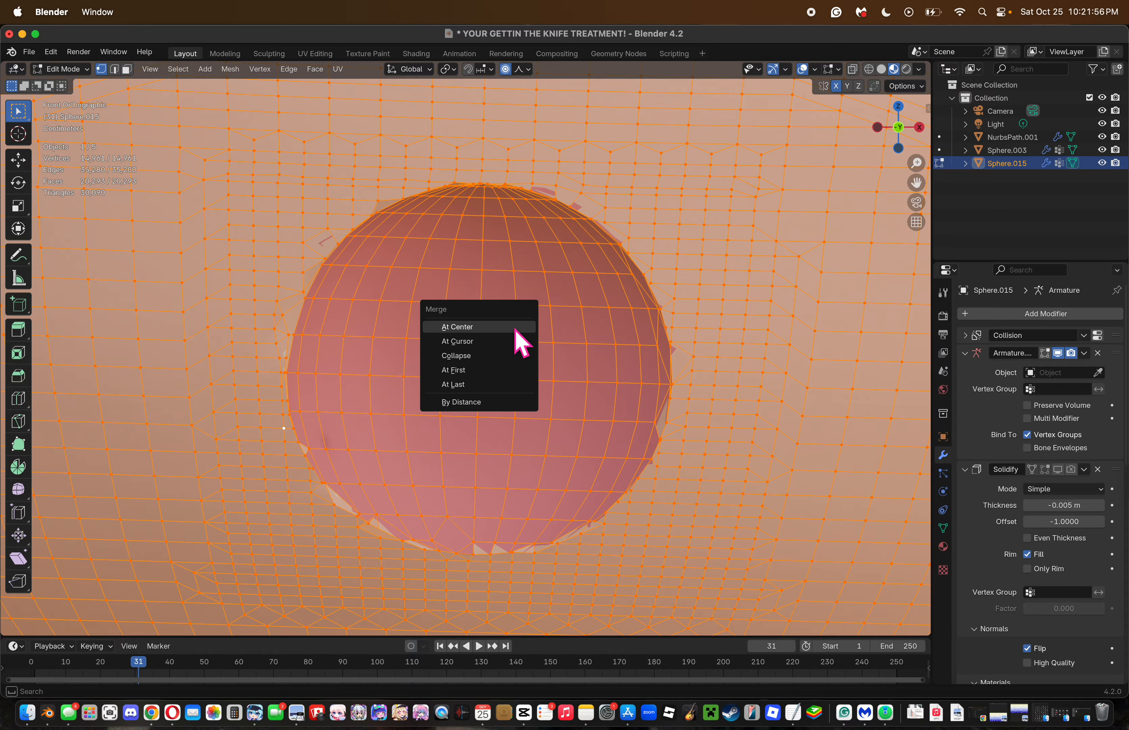
left_click(518, 403)
left_click(519, 411)
key("ctrl+s")
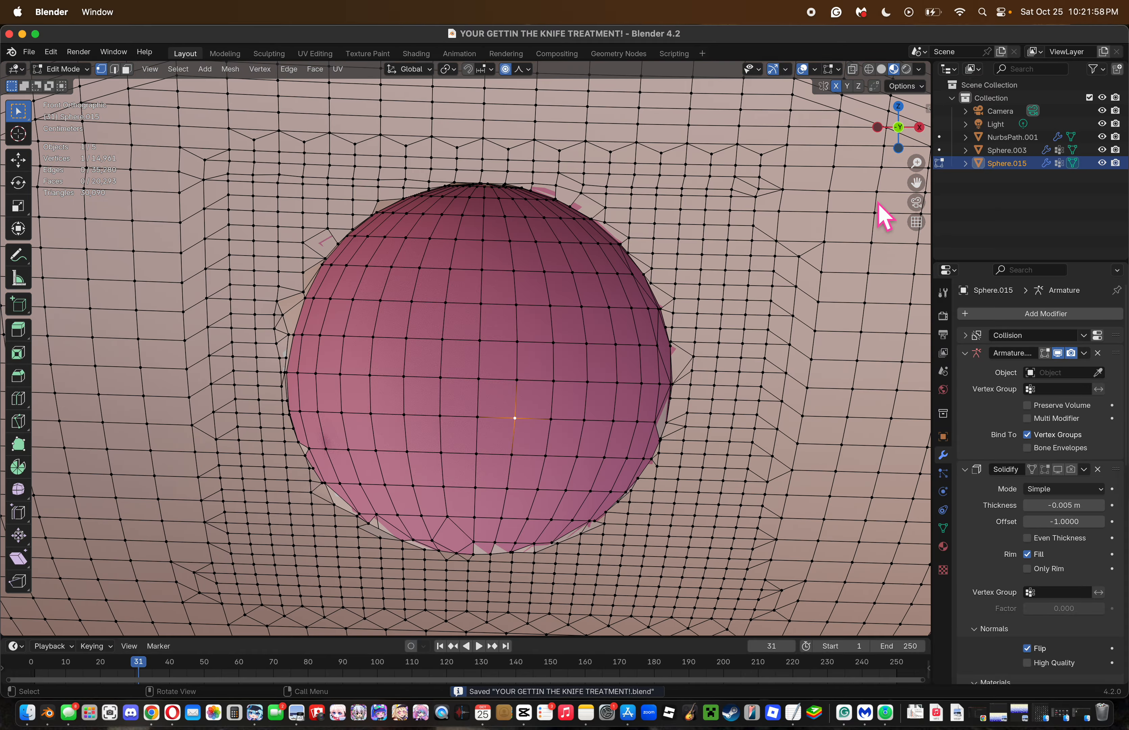
Circle-select the ring of skin vertices surrounding the pink sphere and dissolve them.
left_click_drag(914, 165, 914, 205)
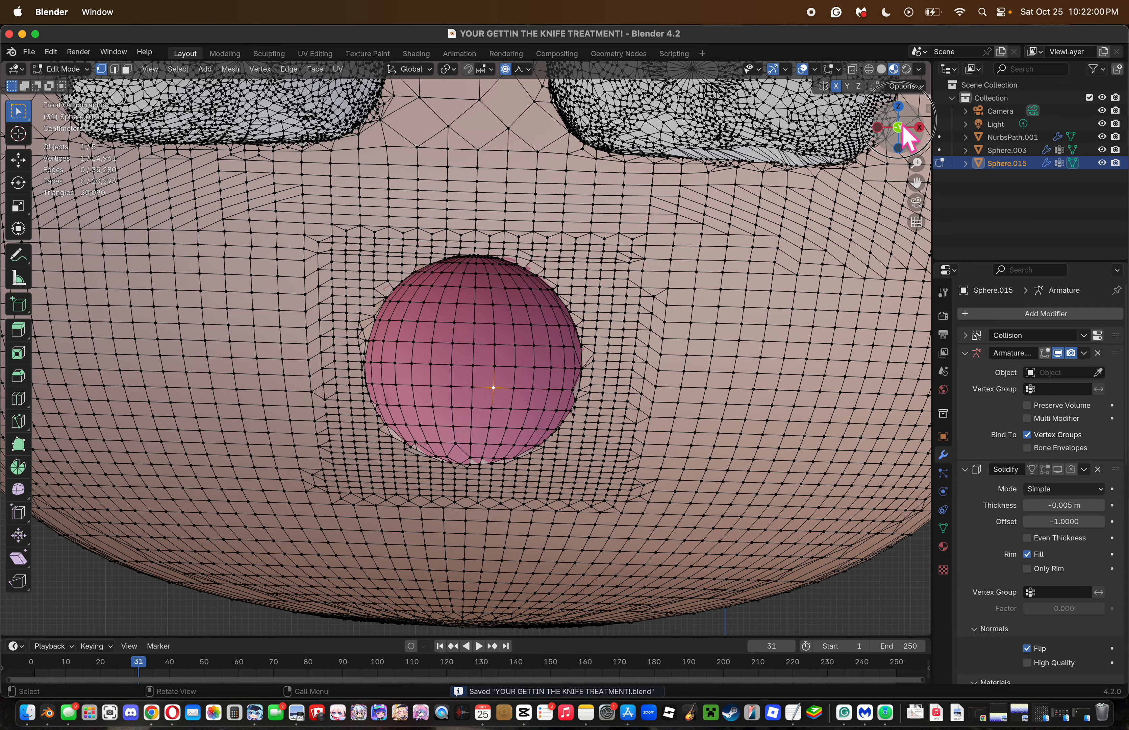
left_click_drag(906, 137, 901, 193)
left_click(901, 133)
left_click(901, 134)
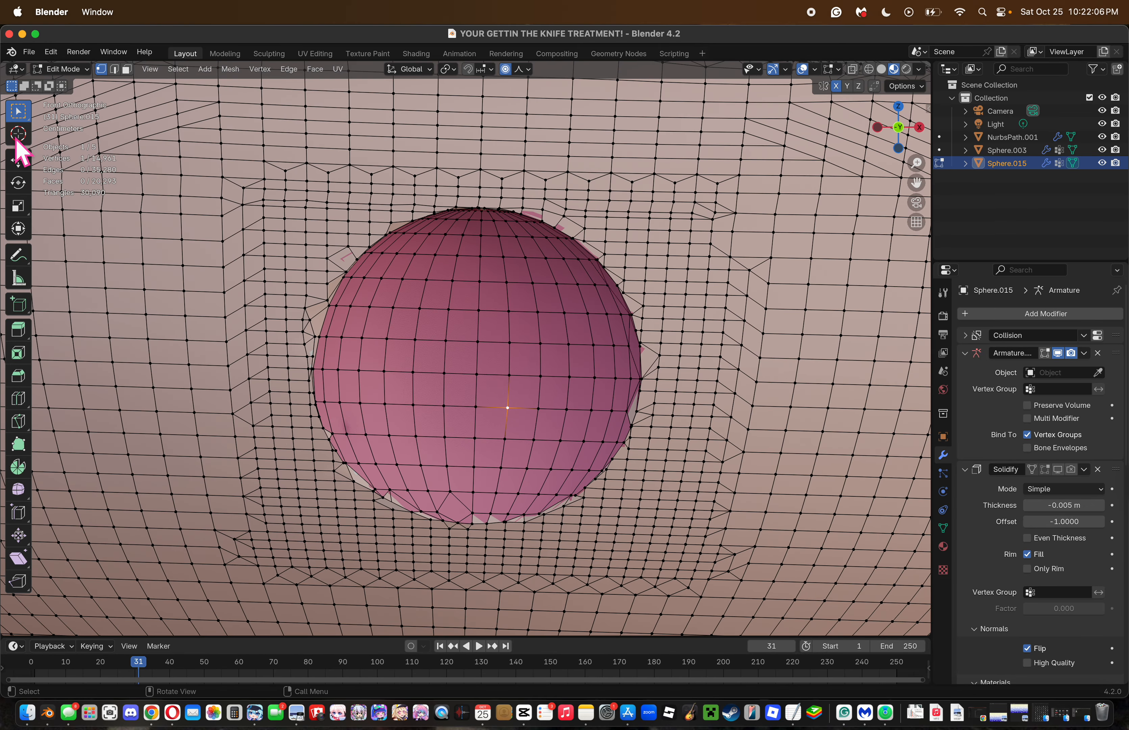
left_click_drag(18, 111, 83, 178)
mouse_move(334, 273)
left_mouse_down()
mouse_move(398, 227)
mouse_move(513, 199)
mouse_move(572, 226)
mouse_move(638, 284)
mouse_move(682, 350)
mouse_move(657, 339)
mouse_move(729, 389)
mouse_move(669, 308)
left_mouse_up()
left_click(602, 273, "ctrl")
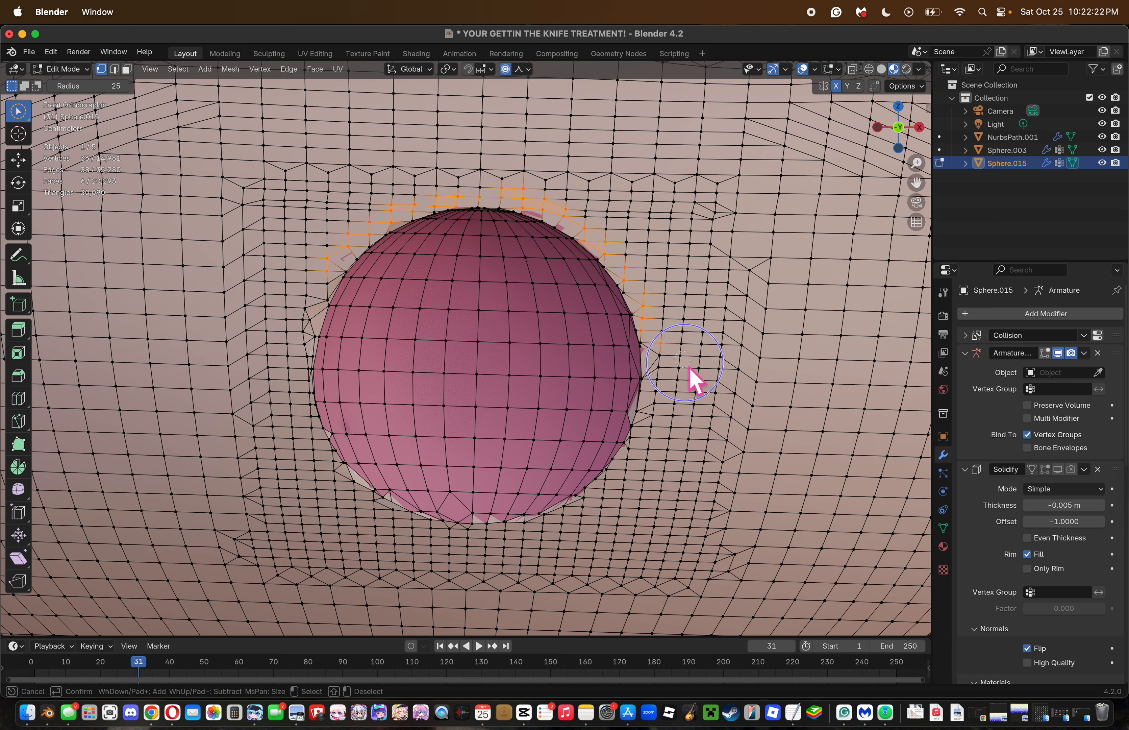
mouse_move(689, 368)
left_mouse_down()
mouse_move(663, 353)
mouse_move(665, 402)
left_mouse_up()
left_click(655, 424, "shift")
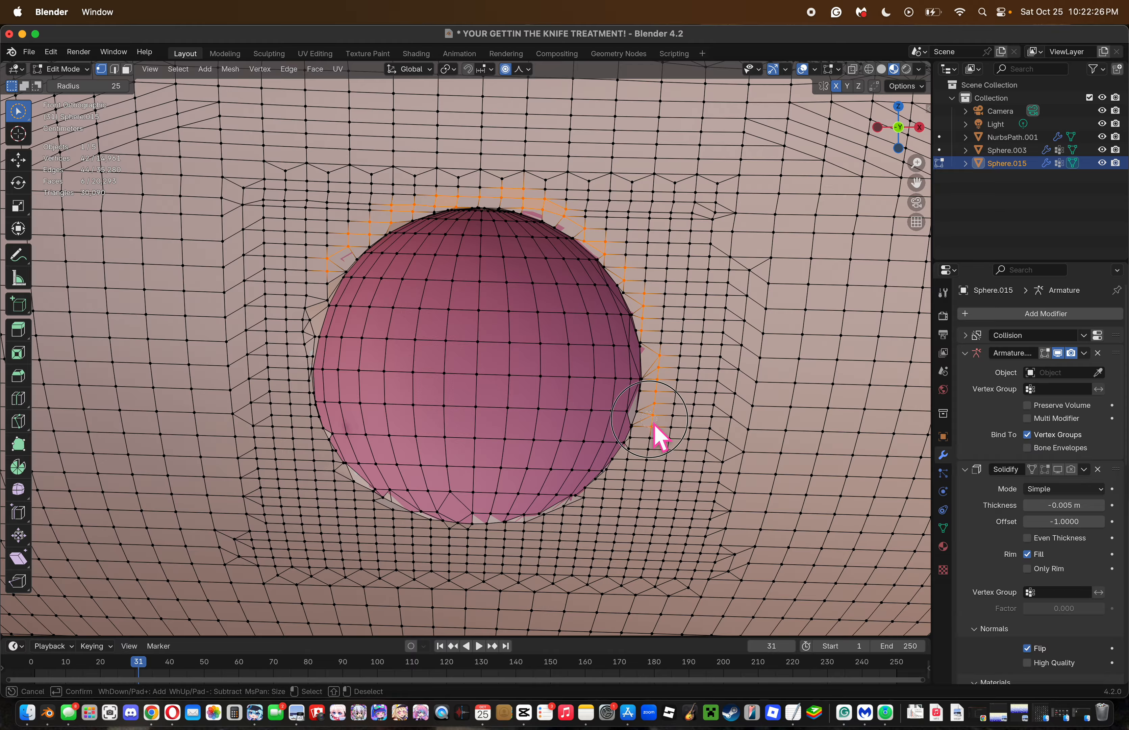
mouse_move(639, 449)
left_mouse_down("shift")
mouse_move(650, 442)
mouse_move(581, 527)
mouse_move(503, 566)
mouse_move(466, 555)
mouse_move(496, 547)
mouse_move(413, 545)
mouse_move(362, 526)
left_mouse_up("shift")
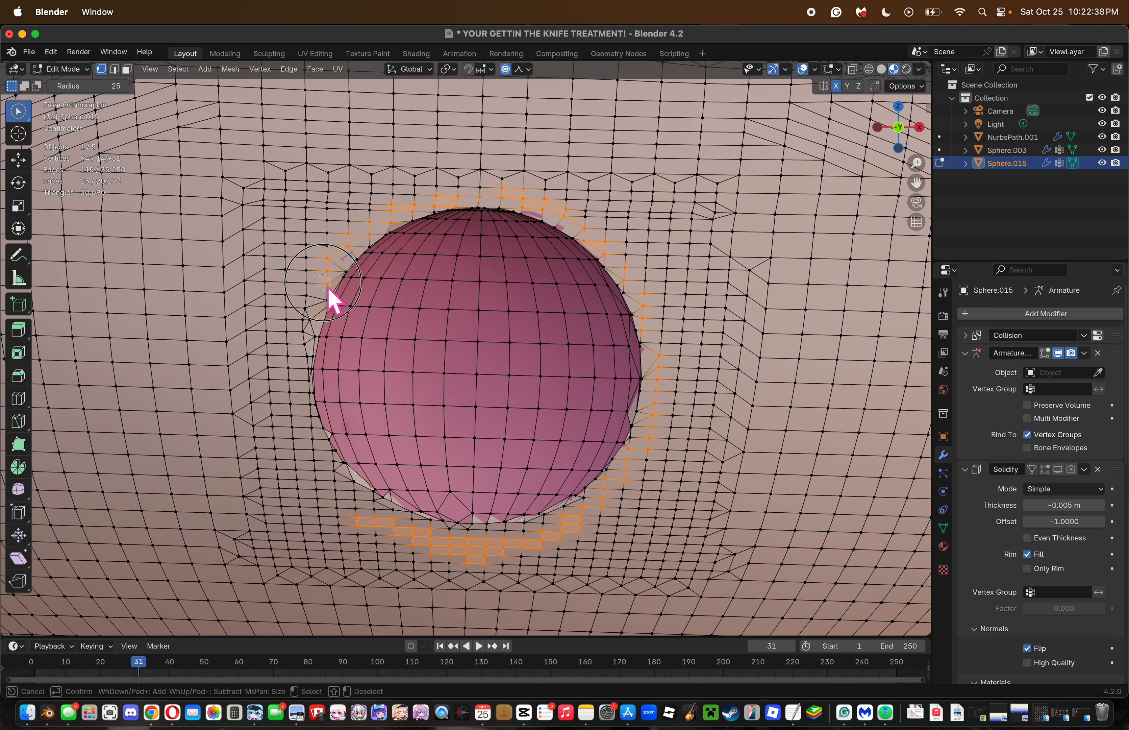
mouse_move(313, 314)
left_mouse_down()
mouse_move(323, 322)
mouse_move(328, 313)
mouse_move(305, 360)
mouse_move(315, 437)
mouse_move(365, 509)
mouse_move(394, 521)
left_mouse_up()
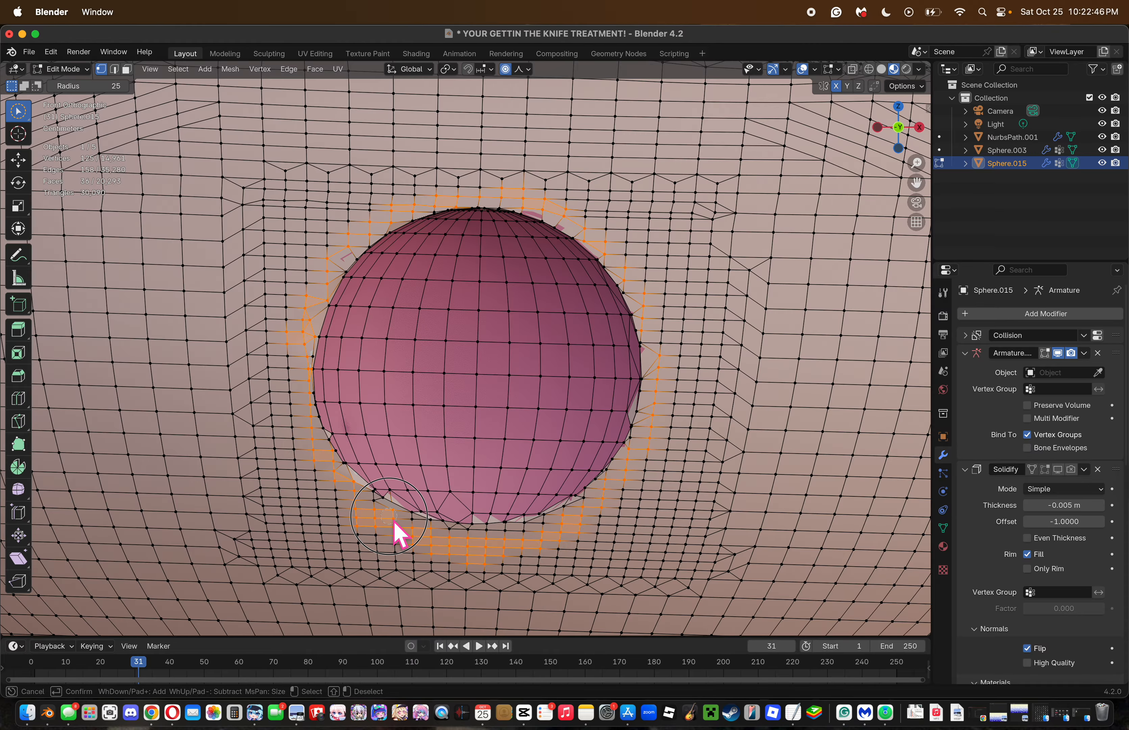
key("Escape")
key("x")
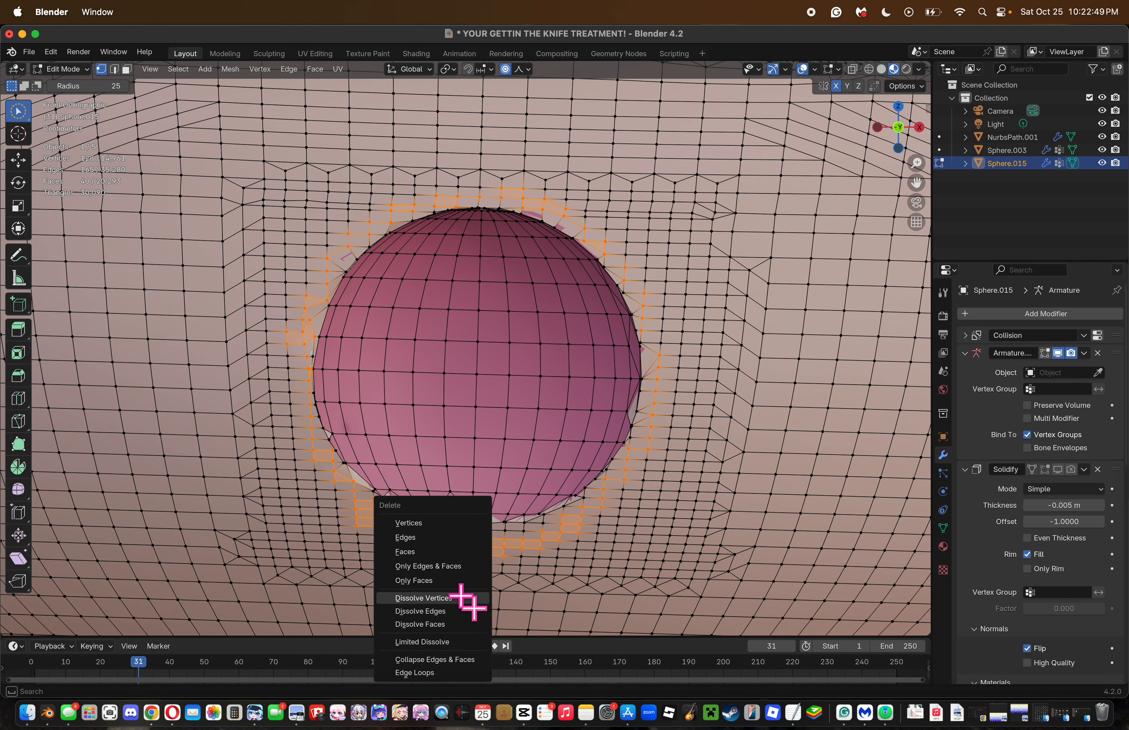
left_click(461, 597)
key("super+z")
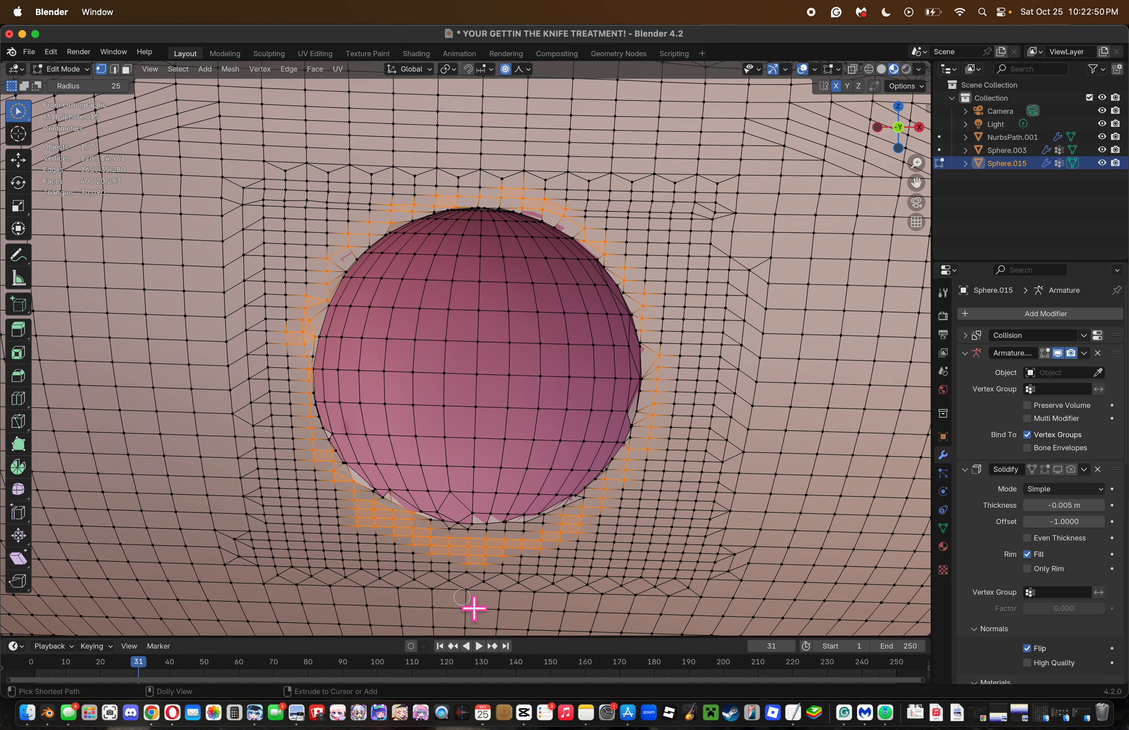
key("super+shift+z")
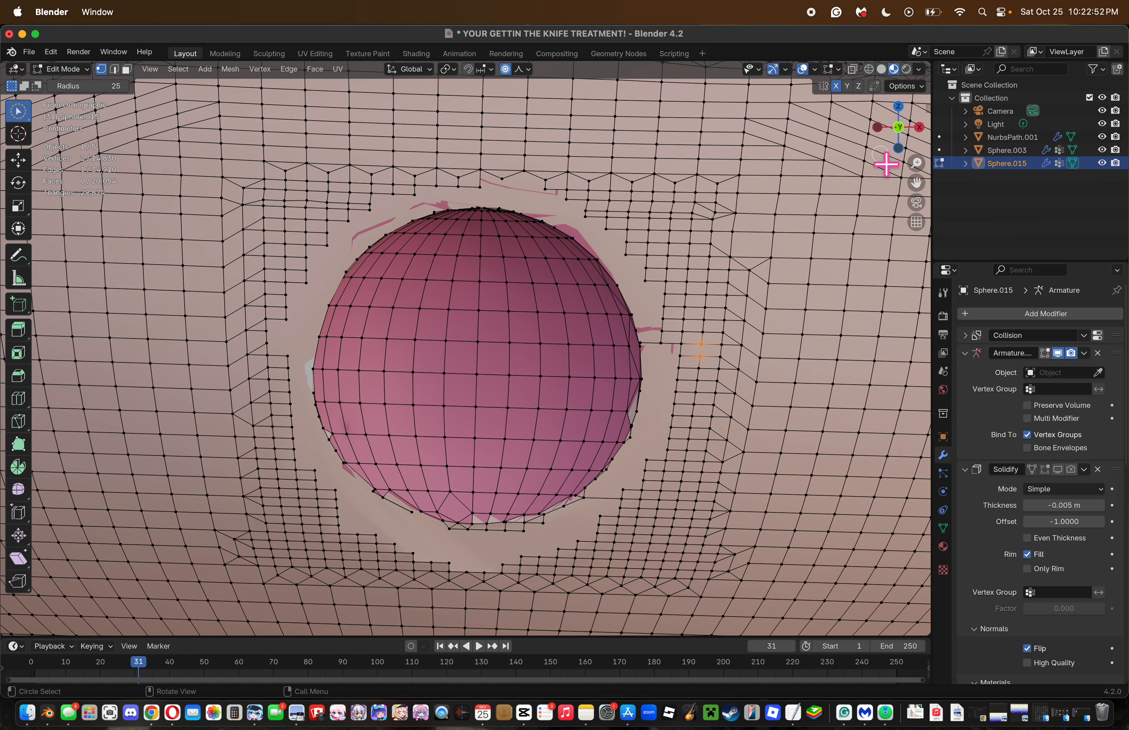
Try a knife cut from the vertex above the gap in the sphere's lower rim down to the skin edge, and undo it.
left_click_drag(885, 163, 976, 5)
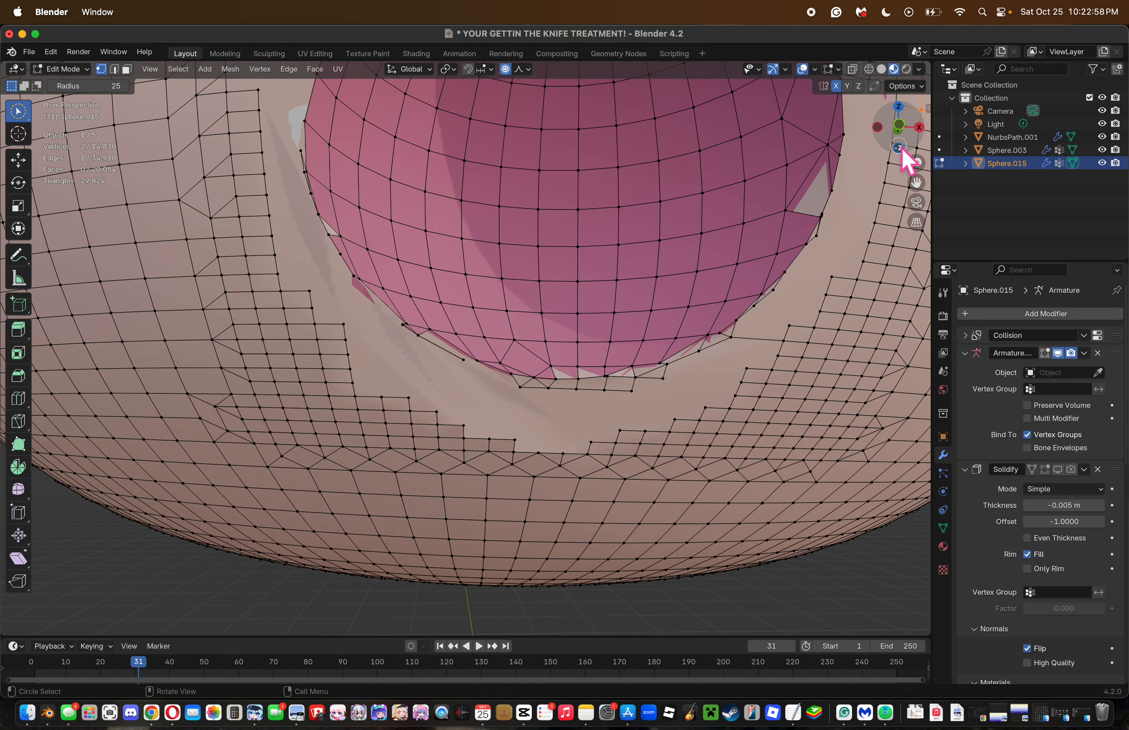
left_click_drag(902, 151, 914, 186)
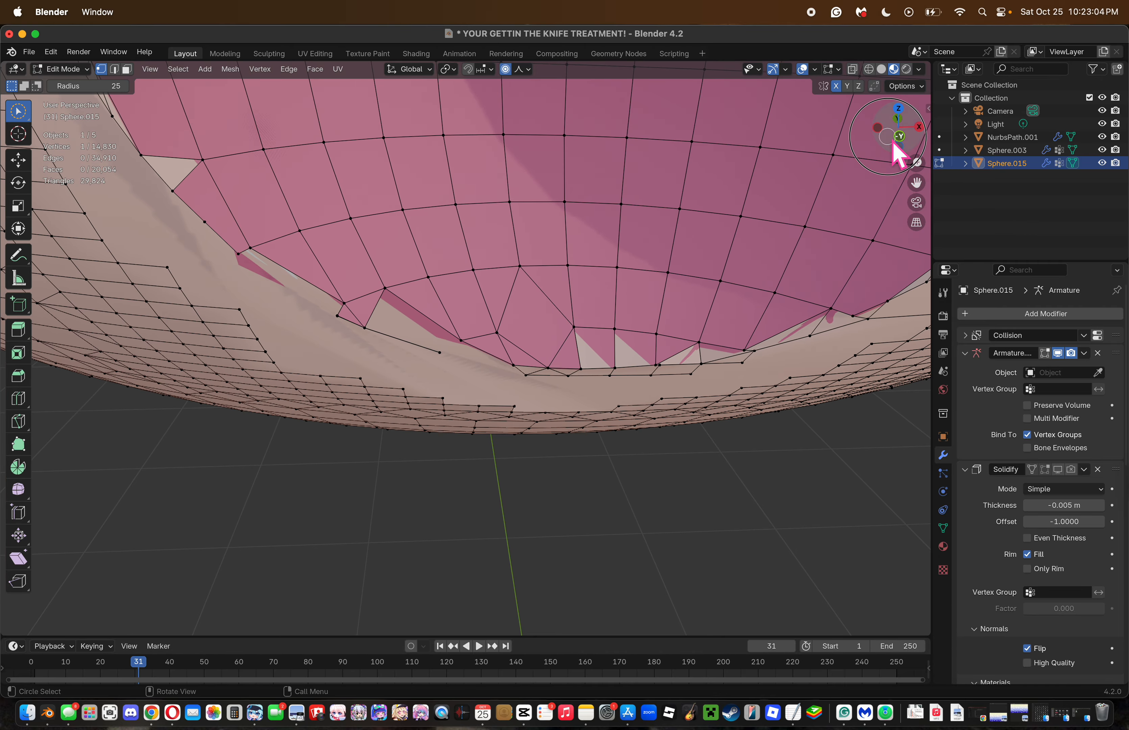
mouse_move(893, 142)
left_mouse_down()
mouse_move(893, 160)
mouse_move(912, 152)
mouse_move(915, 124)
mouse_move(910, 139)
left_mouse_up()
key("k")
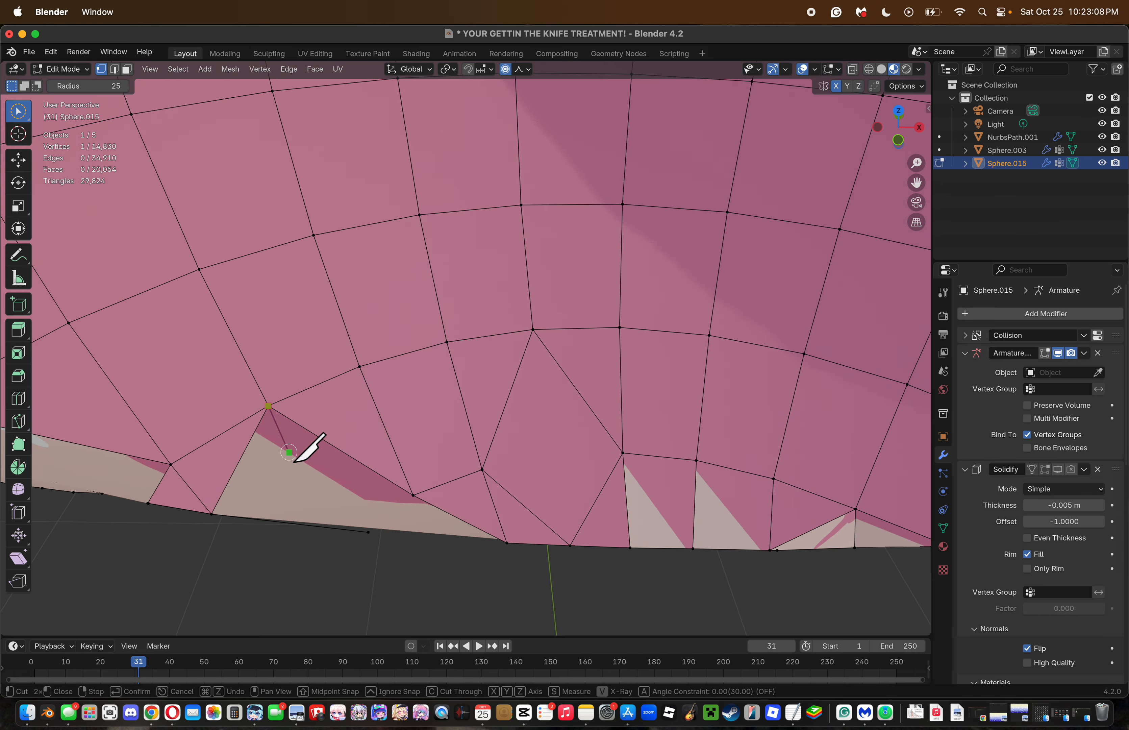
left_click(330, 518)
key("Return")
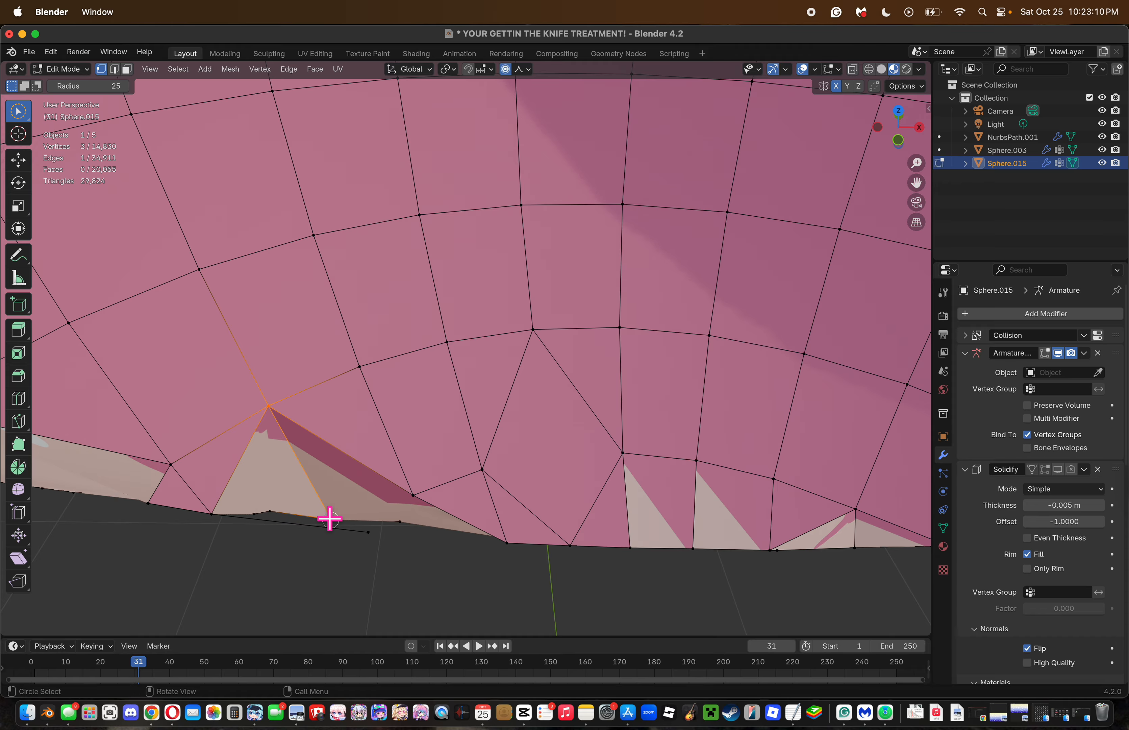
mouse_move(916, 168)
left_mouse_down()
mouse_move(916, 208)
mouse_move(903, 102)
mouse_move(913, 164)
left_mouse_up()
key("ctrl+z")
Knife-cut from the skin just below the lower-rim gap up to the sphere vertex above it.
key("k")
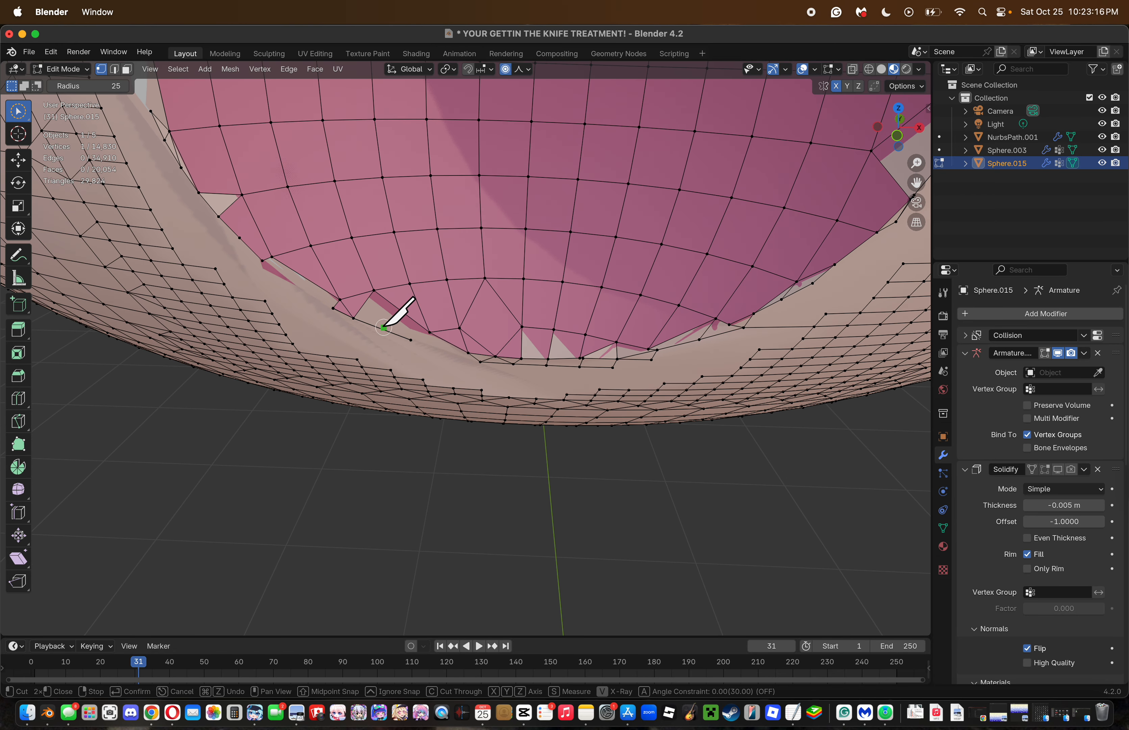
left_click(374, 290)
key("Return")
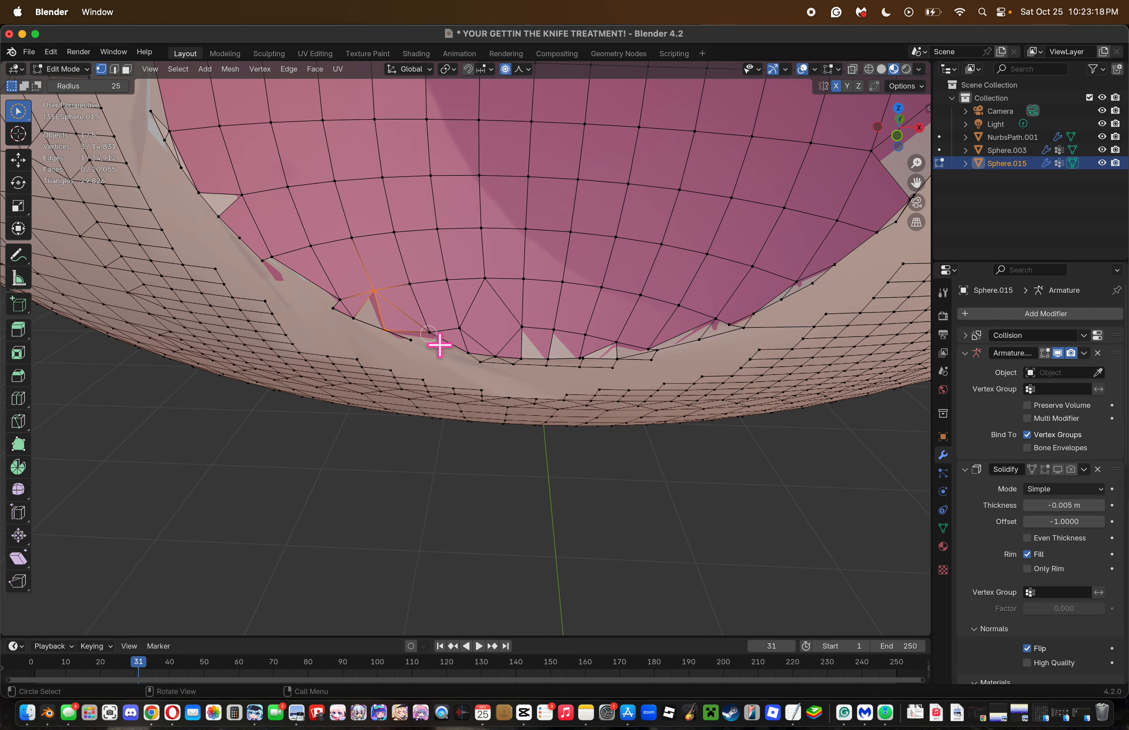
Try moving the new cut vertex with proportional editing, undo the move, and turn proportional editing off.
key("alt+a")
left_click(386, 330)
key("g")
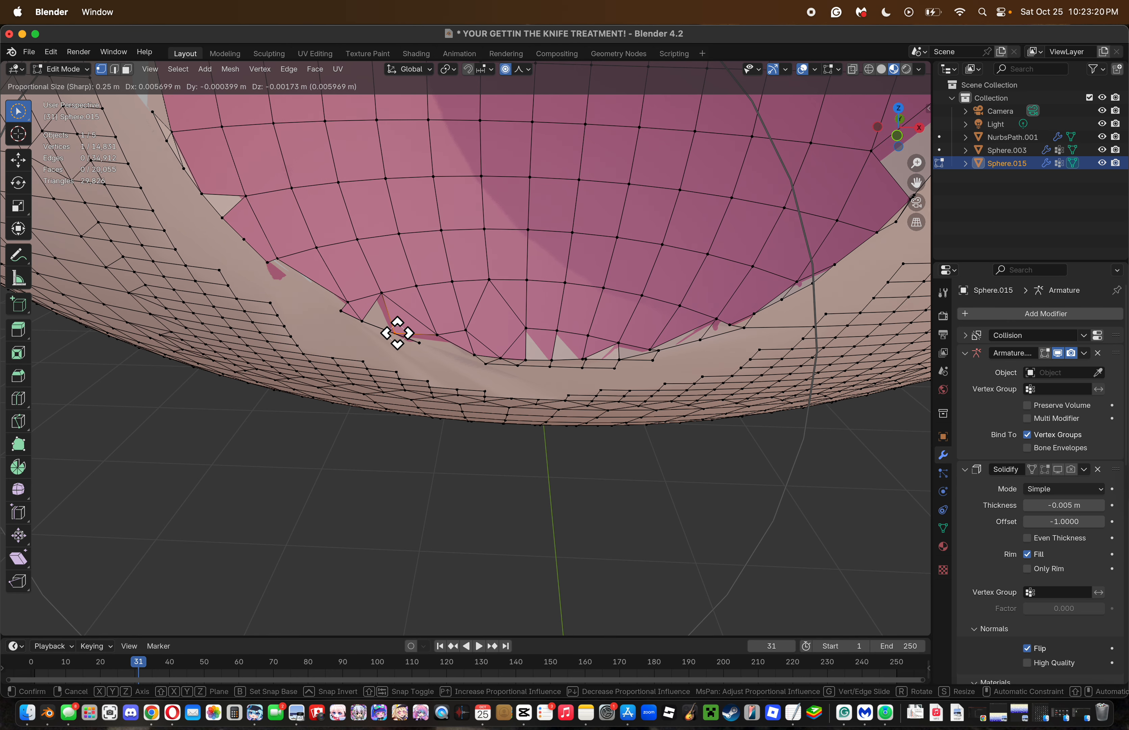
left_click(408, 344)
key("super+z")
left_click(505, 70)
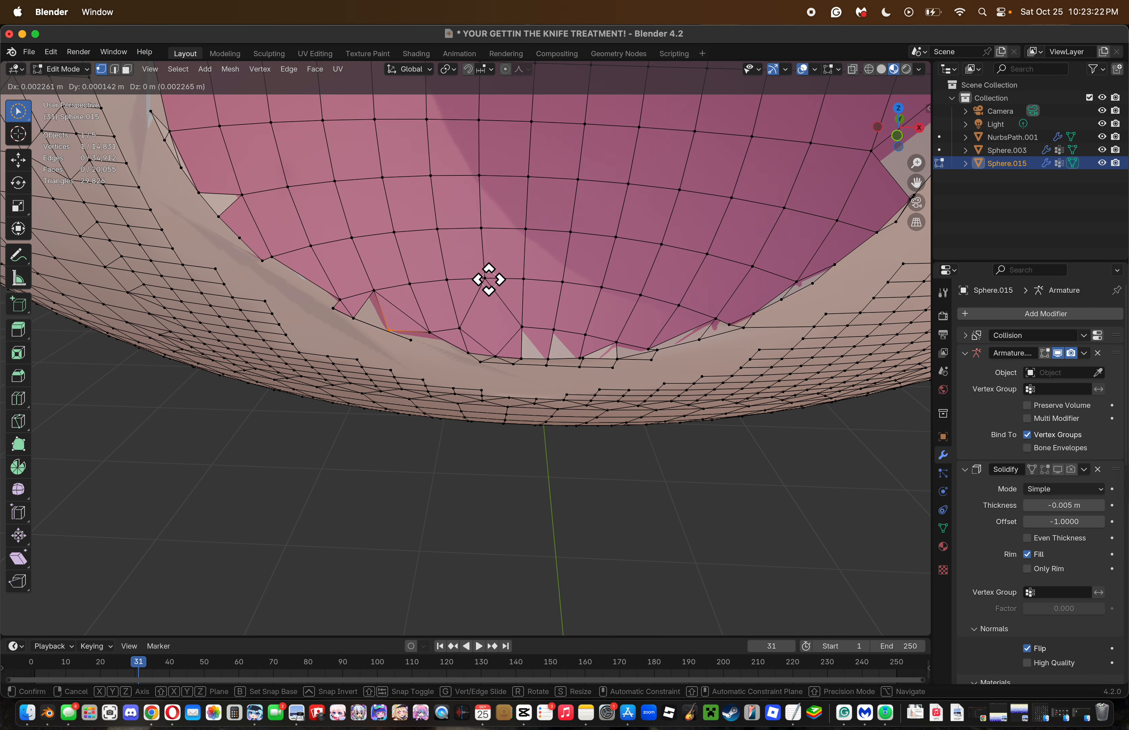
Convert the triangles of the entire head mesh to quads.
key("a")
key("ctrl+f")
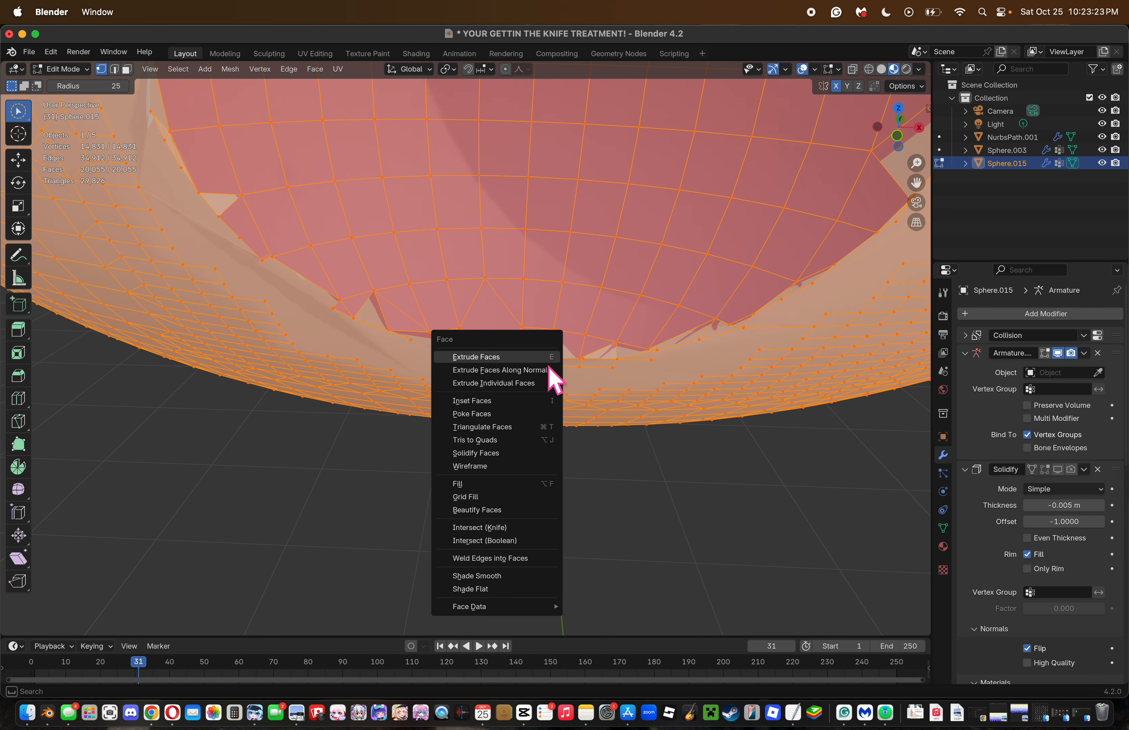
left_click(498, 440)
Circle-select the stray vertices beside the new cut on the sphere's lower rim and remove them.
key("alt+a")
key("c")
left_click(366, 332)
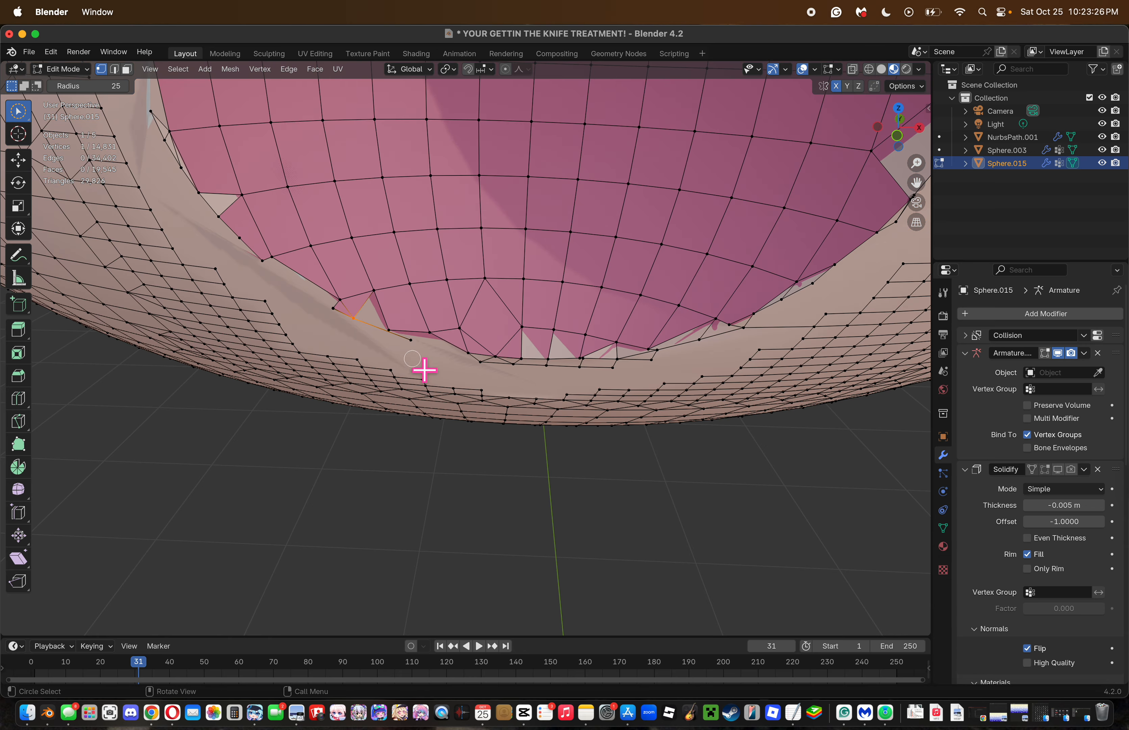
key("x")
left_click(404, 357)
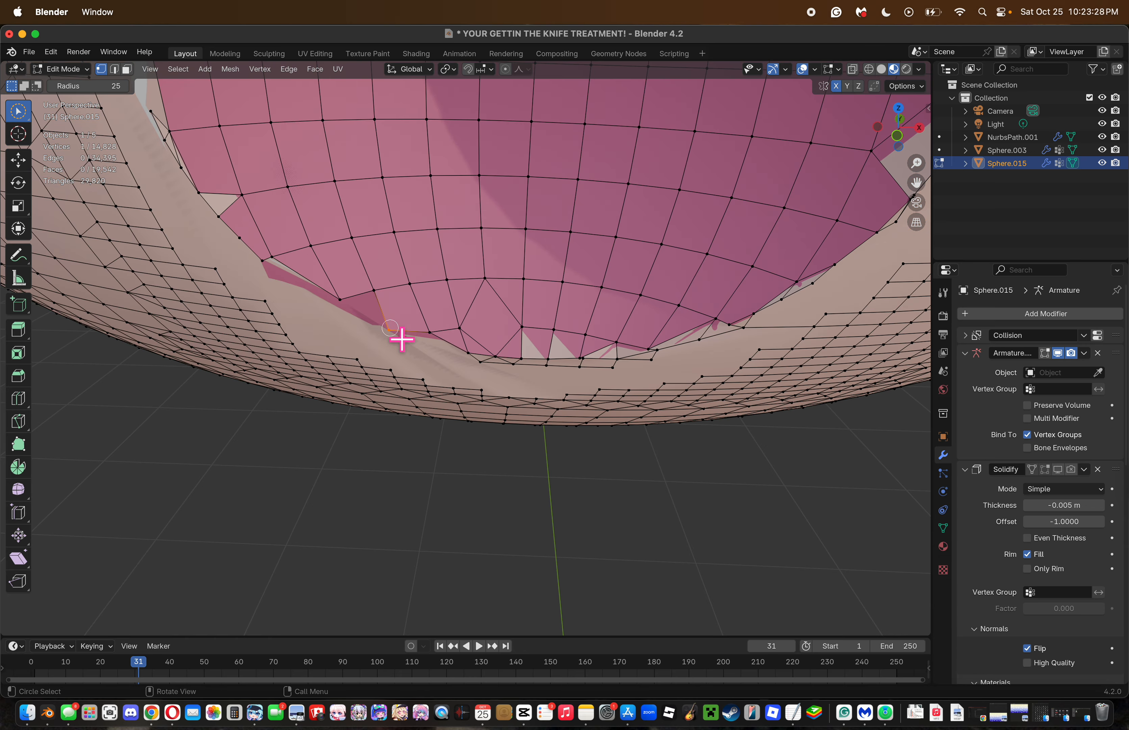
Try a knife cut from the new rim vertex across the remaining gap, and undo it.
key("k")
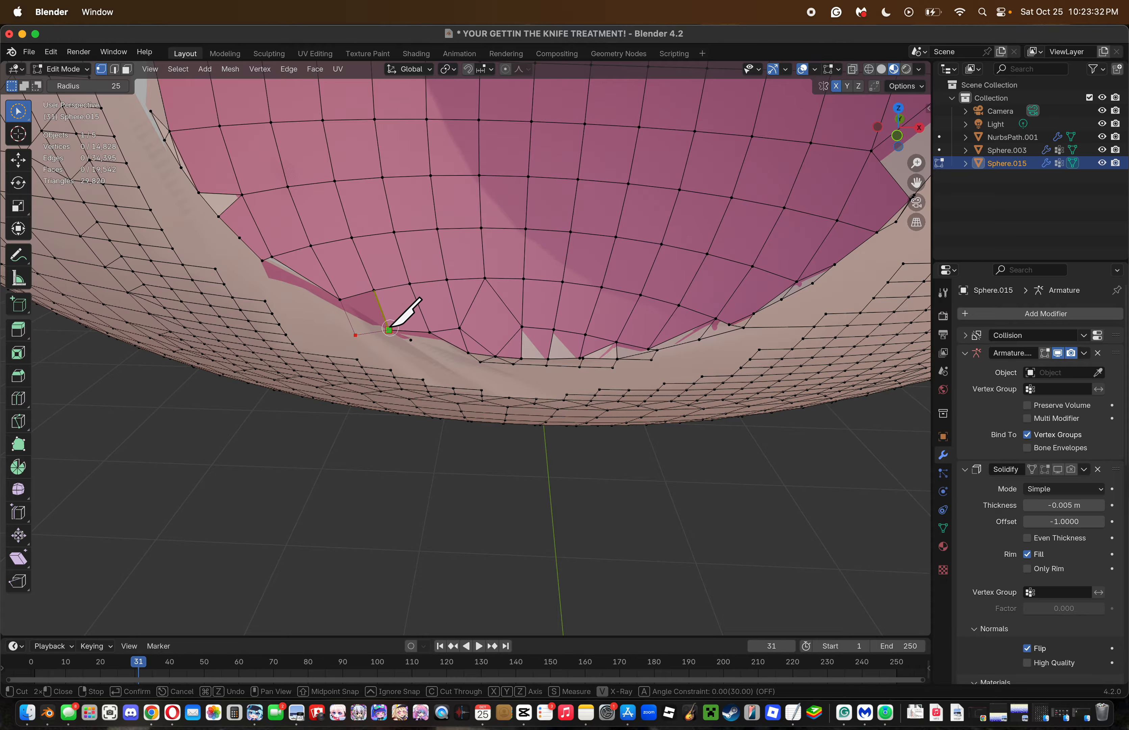
key("Return")
mouse_move(909, 142)
left_mouse_down()
mouse_move(899, 76)
mouse_move(905, 144)
mouse_move(916, 132)
left_mouse_up()
key("ctrl+z")
key("ctrl+z")
Knife-cut a straight edge between the new rim vertex and the neighbouring corner vertex to close the gap, and clear the selection.
left_click_drag(915, 182, 948, 401)
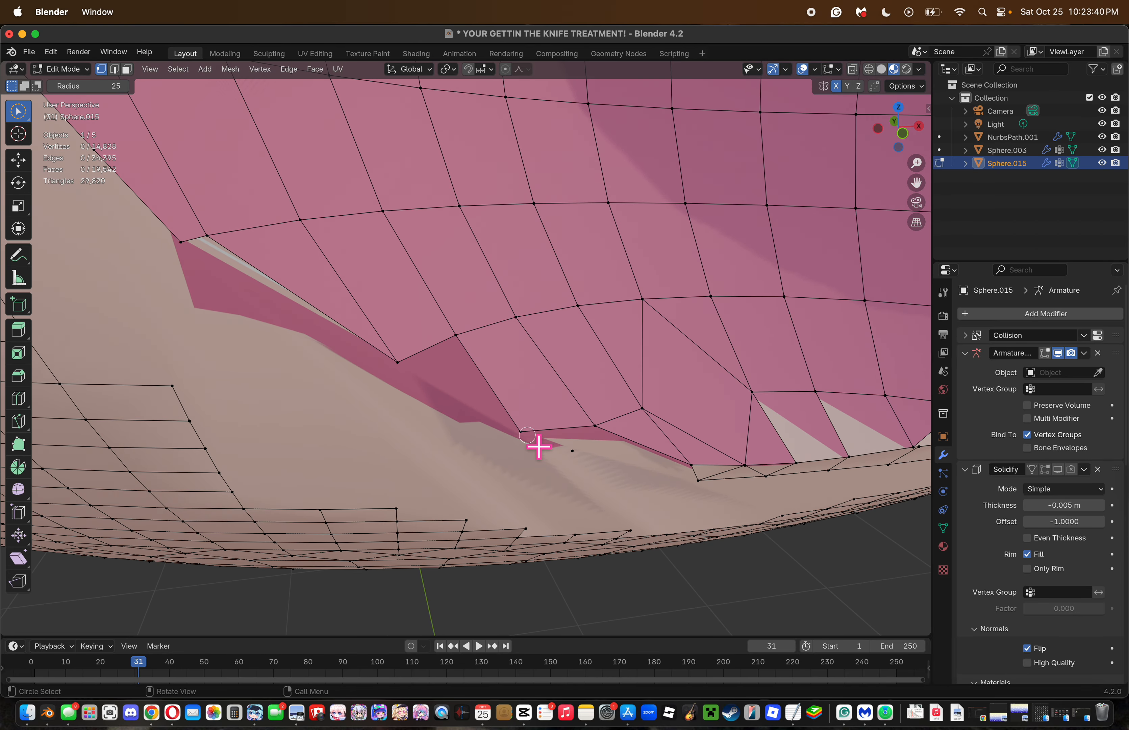
key("k")
left_click(521, 430)
left_click(397, 357)
key("Return")
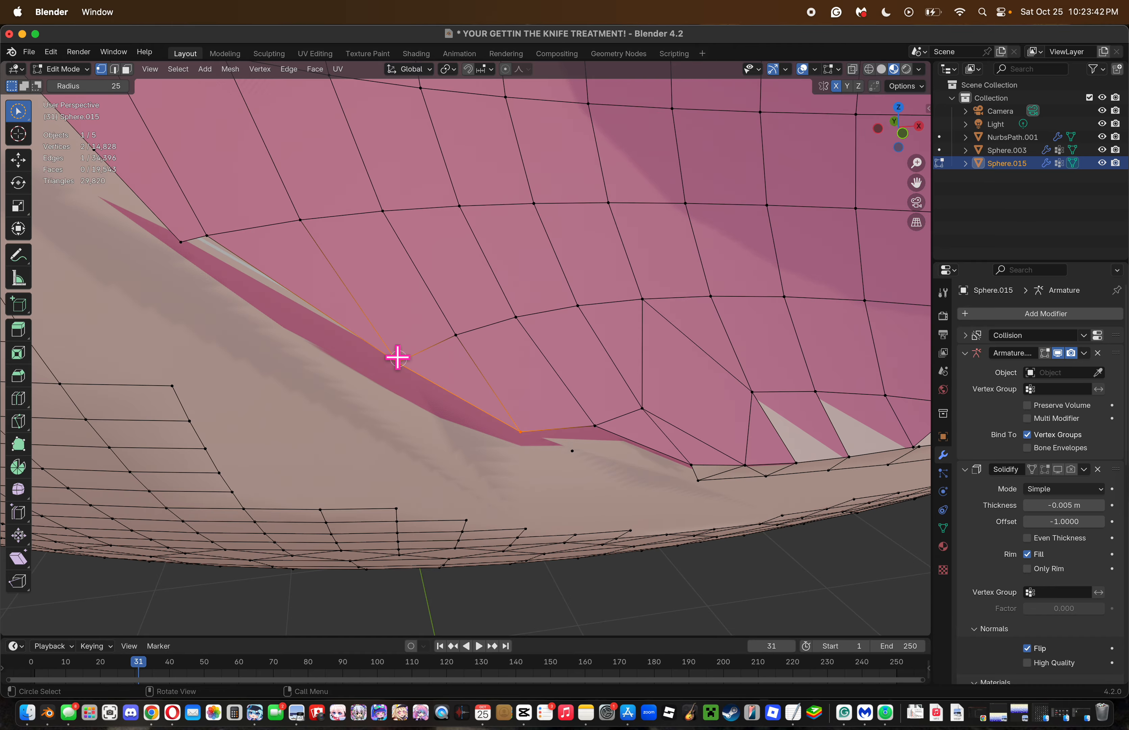
left_click(529, 361)
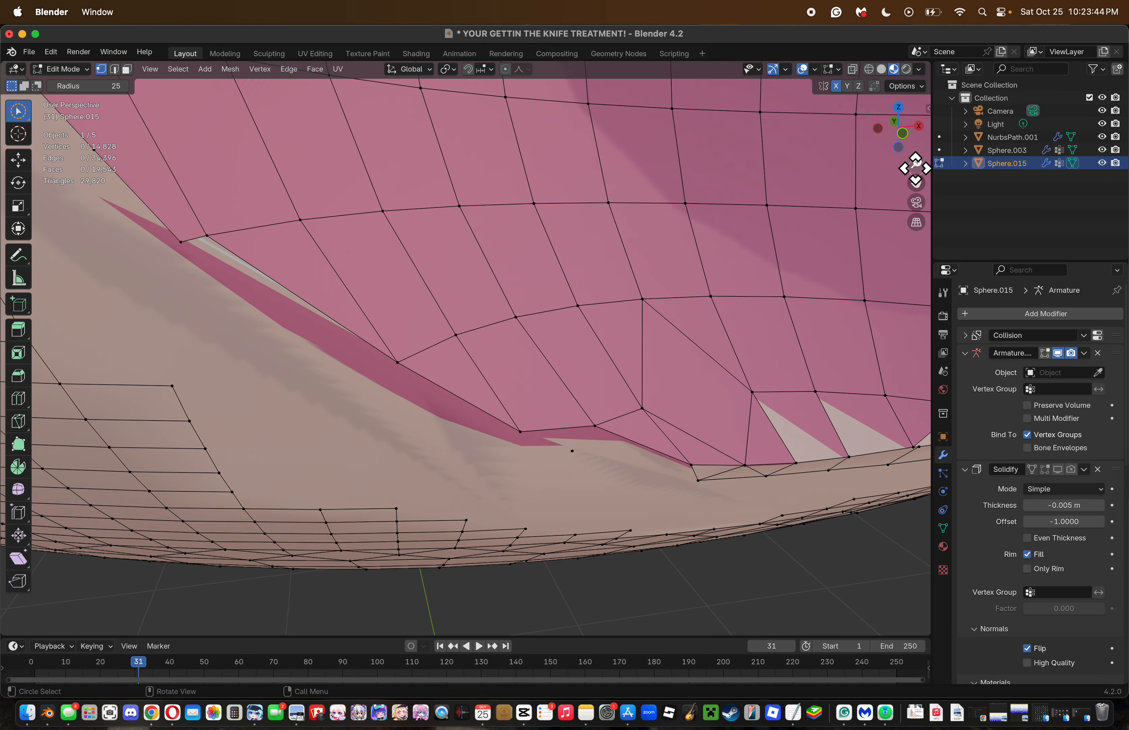
Knife-cut along the sphere's lower rim from the new rim vertex towards the next corner, with a point near the loose vertex.
left_click_drag(915, 184, 786, 208)
key("k")
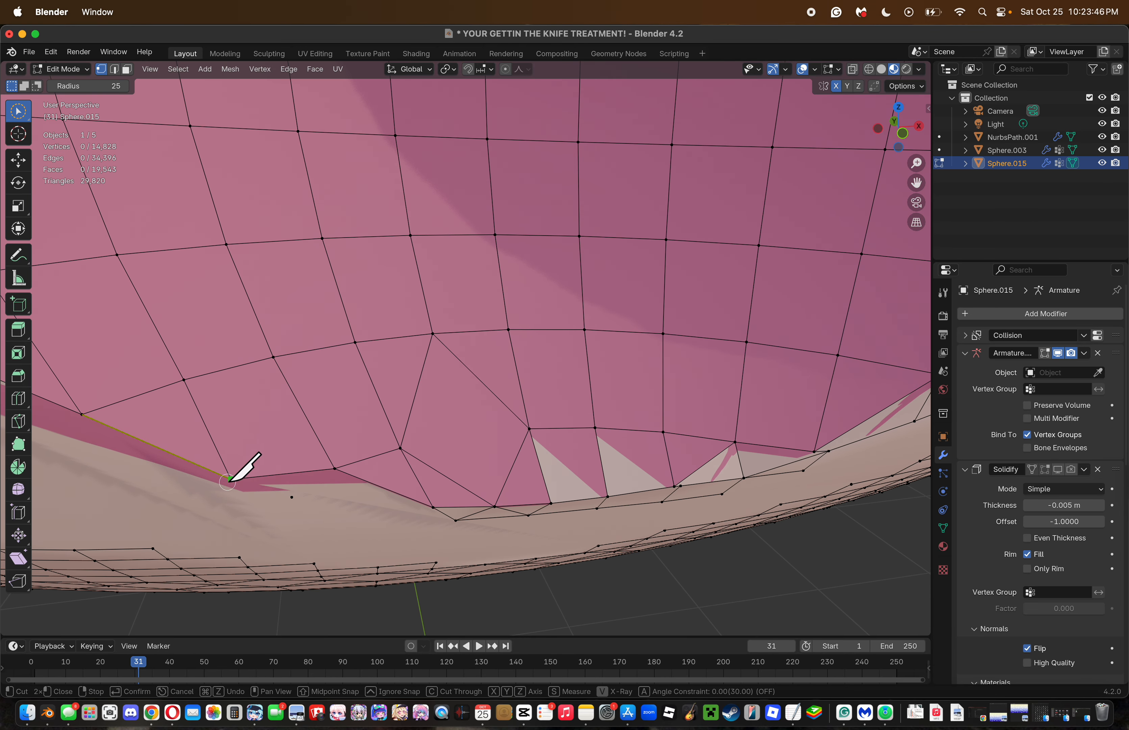
left_click(229, 478)
left_click(433, 507)
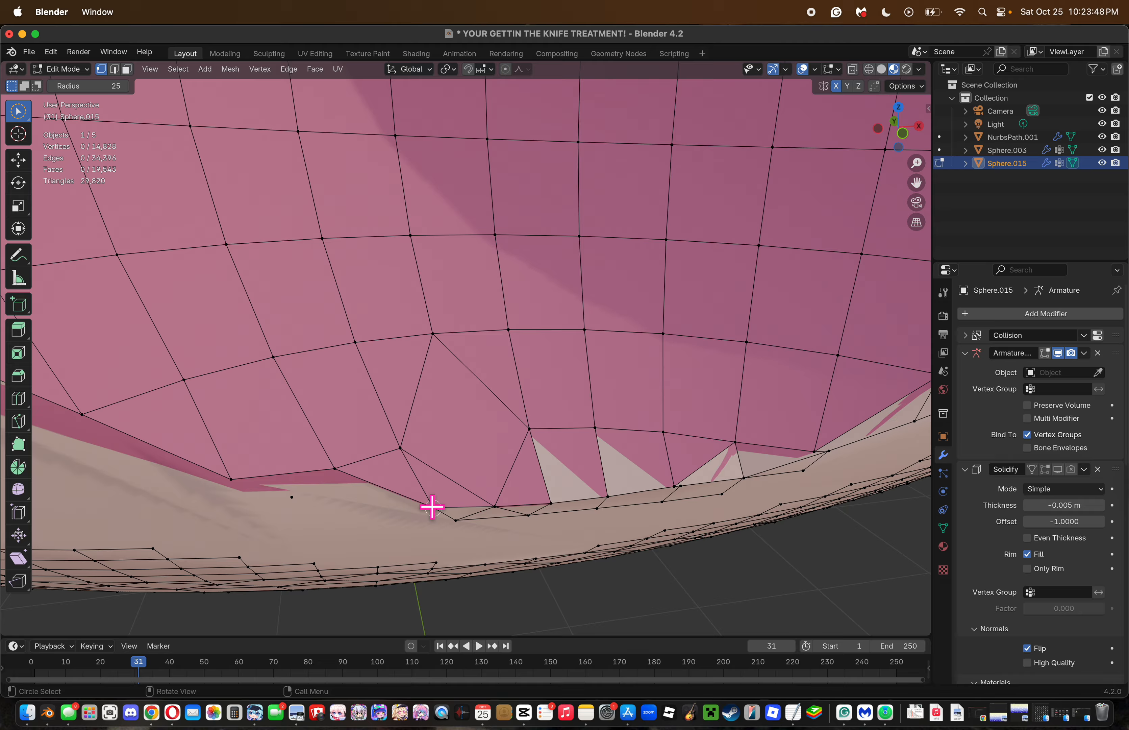
left_click(300, 493)
key("Return")
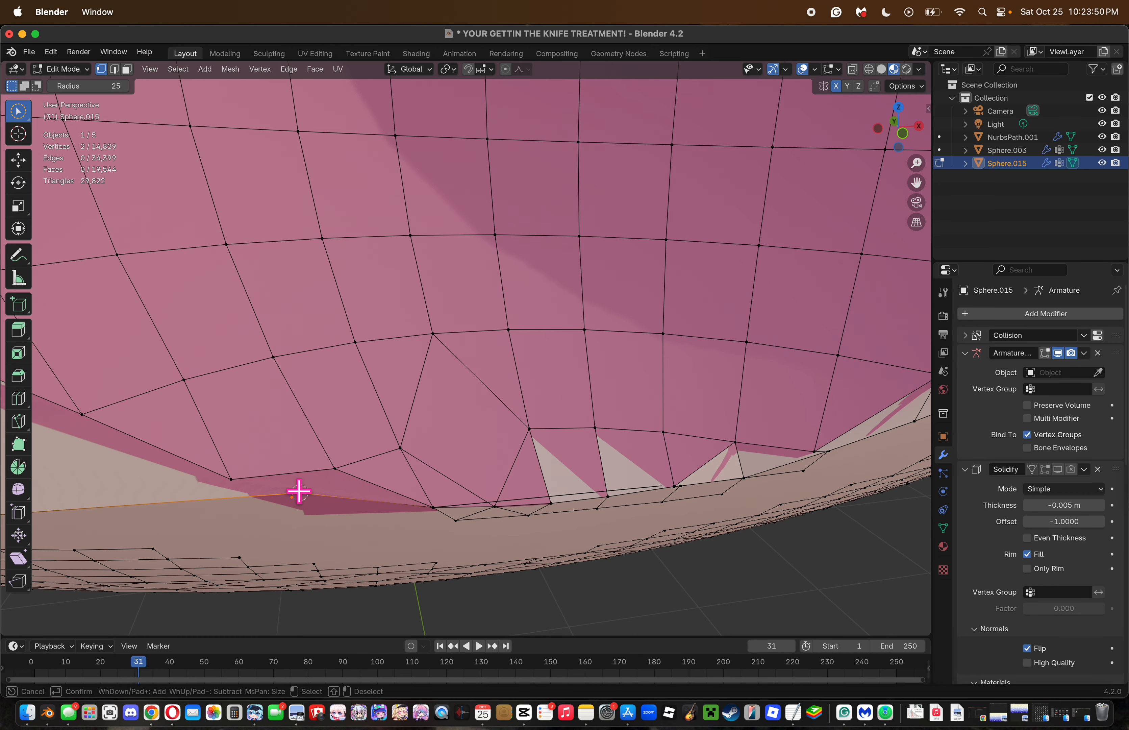
Try merging the three selected vertices on the sphere's lower rim at their center, and undo the merge.
key("n")
key("m")
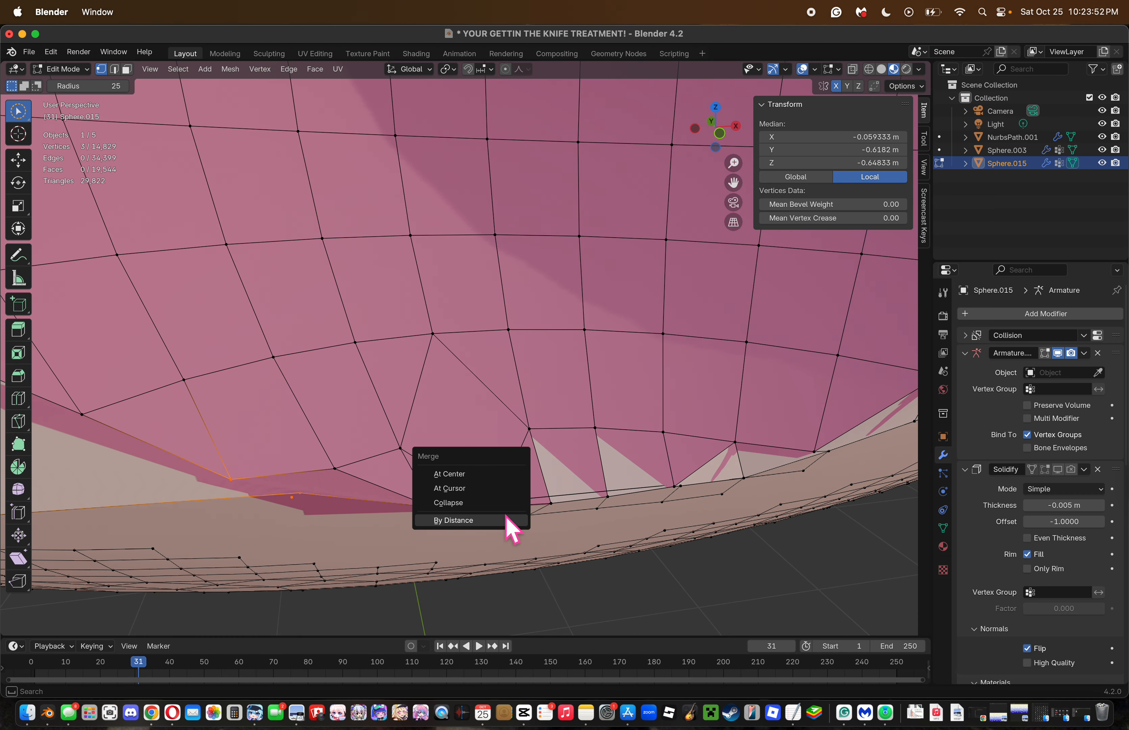
left_click(479, 474)
key("ctrl+z")
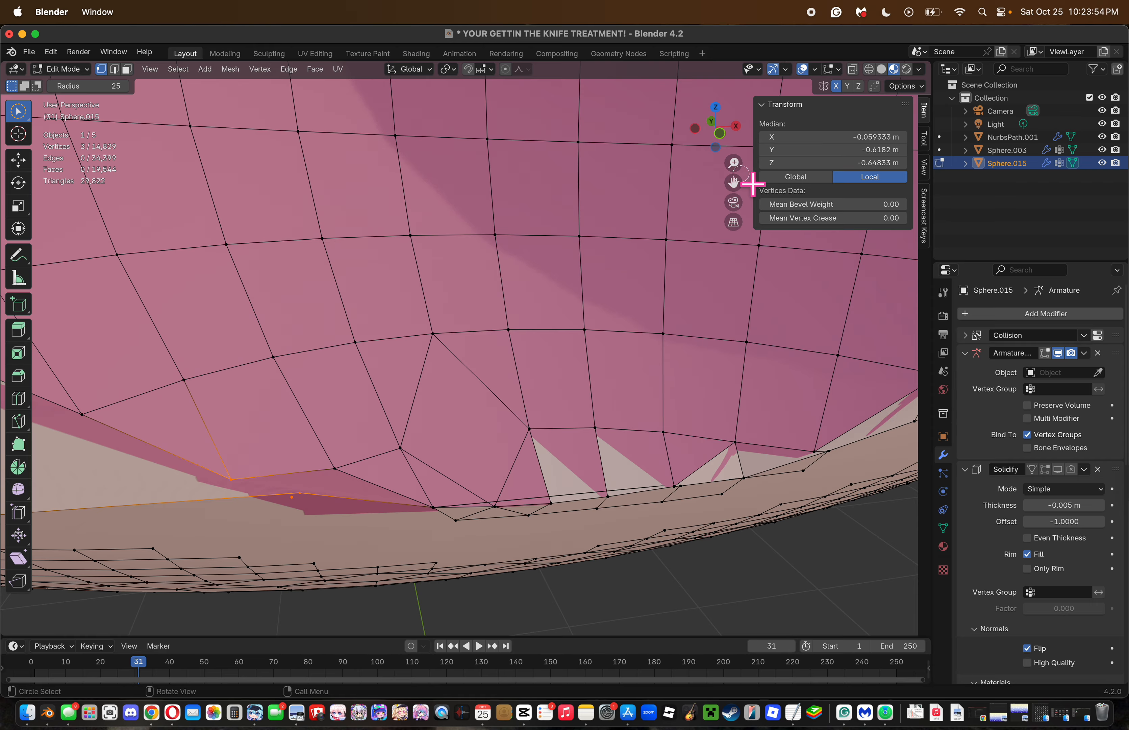
left_click_drag(733, 163, 736, 233)
left_click(753, 196)
key("ctrl+z")
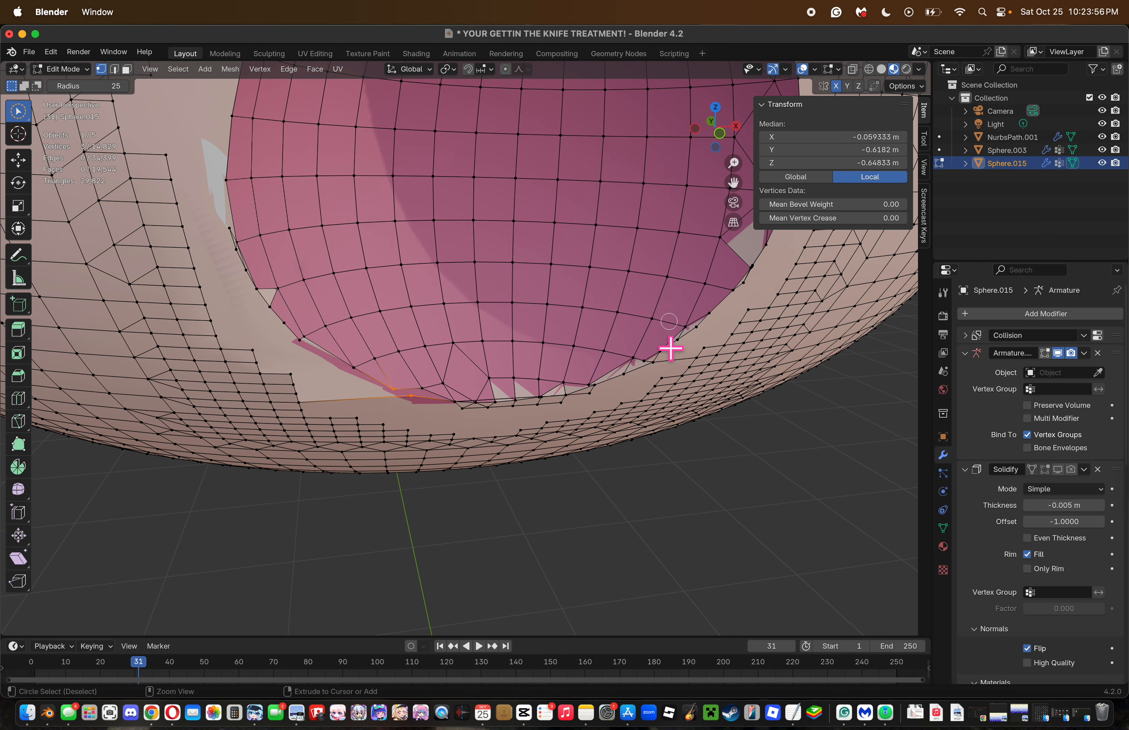
Try a Collapse merge on the selected rim vertices, revert it, and keep the same vertices selected.
key("m")
left_click(670, 469)
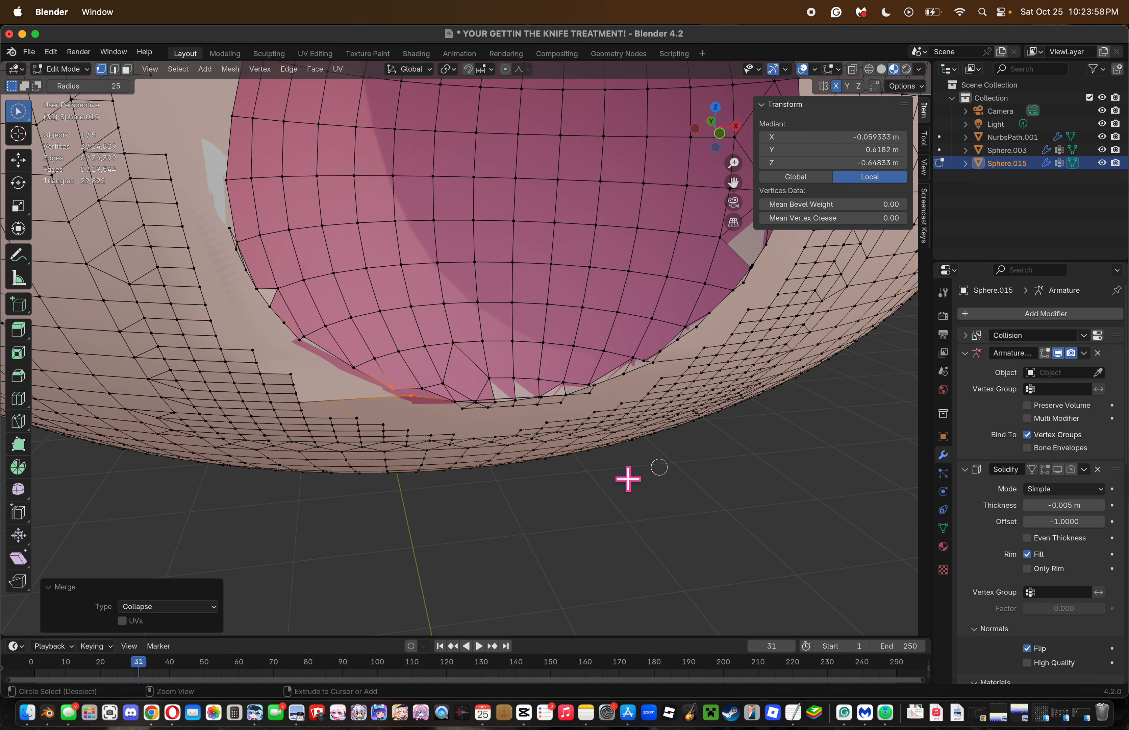
left_click(427, 405)
left_click(413, 401)
left_click(392, 390, "shift")
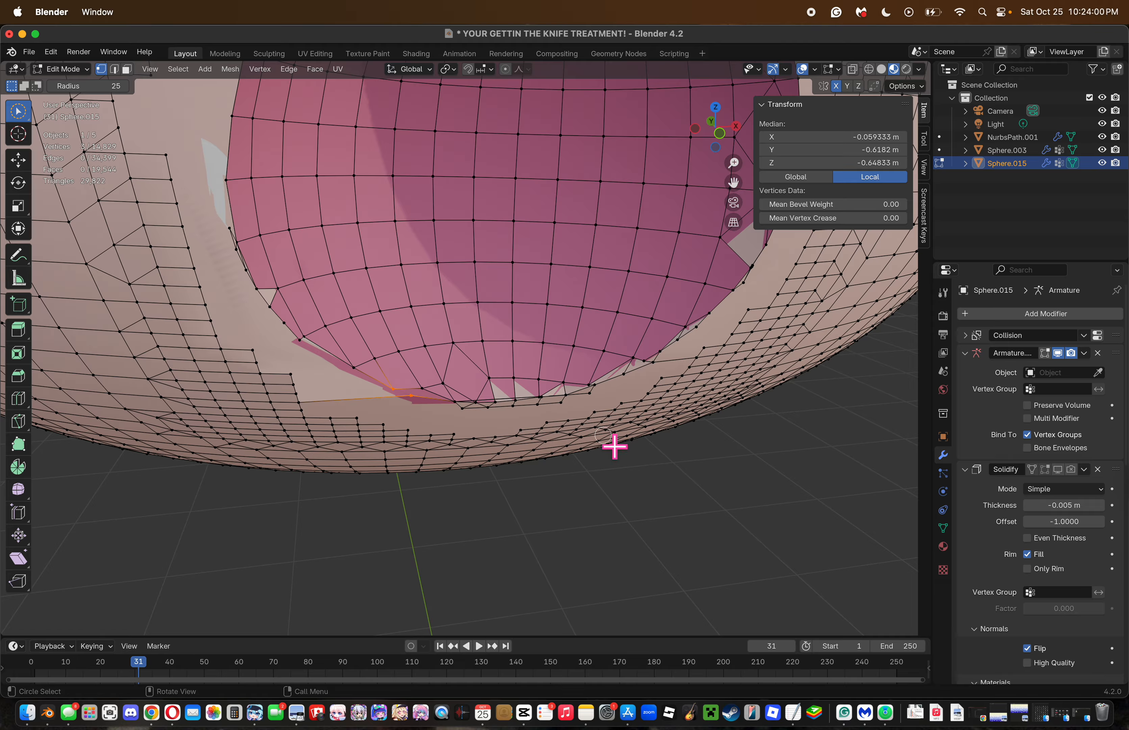
Merge the selected rim vertices at center, inspect the surrounding mesh, and undo the merge.
key("m")
left_click(683, 471)
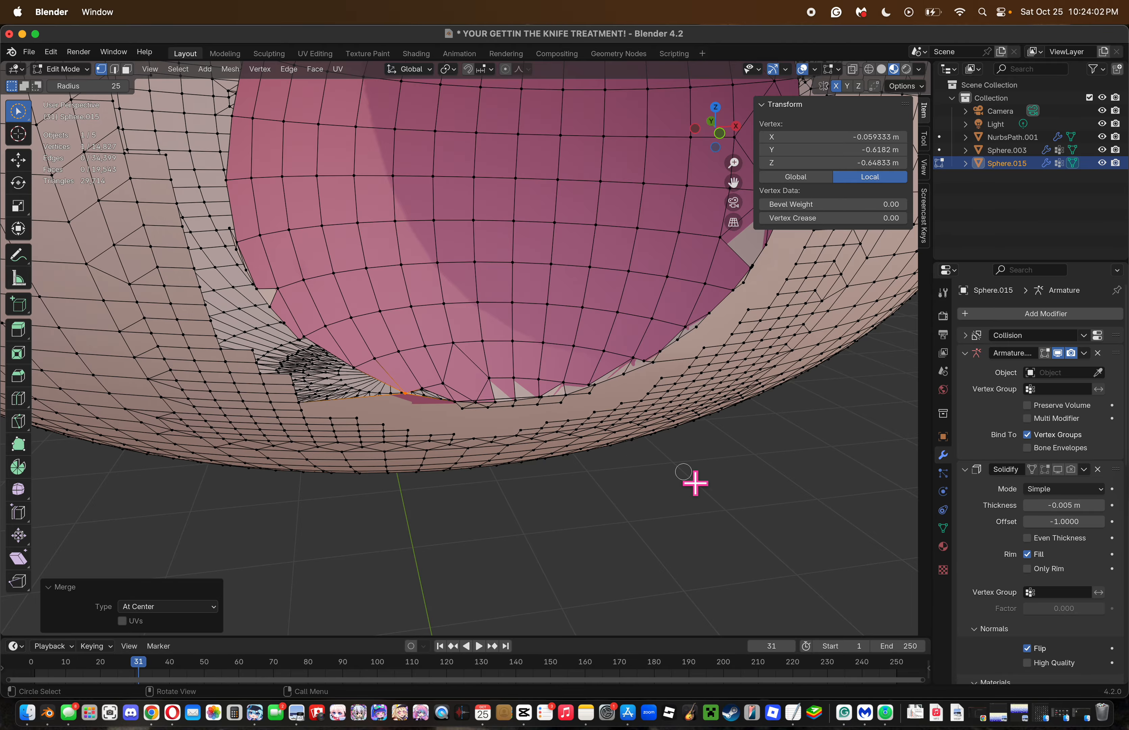
middle_click_drag(756, 202, 748, 406)
left_click_drag(748, 406, 787, 295)
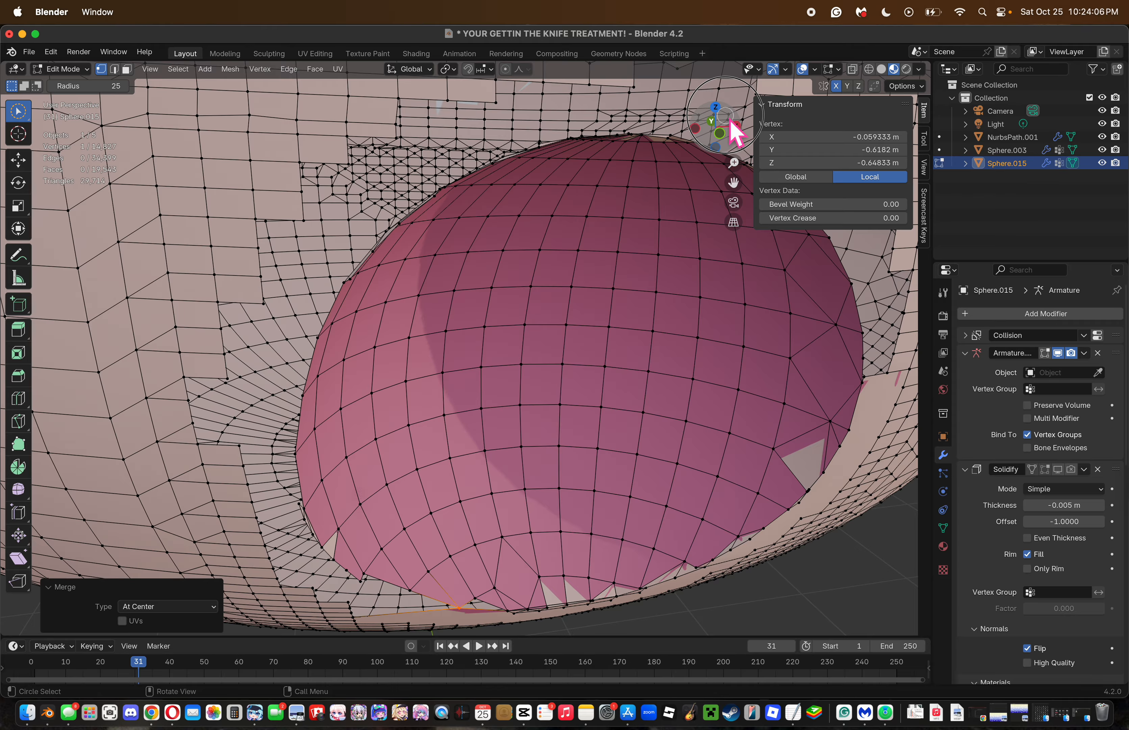
mouse_move(734, 130)
left_mouse_down()
mouse_move(720, 82)
mouse_move(731, 126)
mouse_move(735, 107)
left_mouse_up()
key("super+z")
Knife-cut an edge from the sphere's lower rim corner vertex to the adjacent loose vertex.
left_click_drag(733, 181, 769, 71)
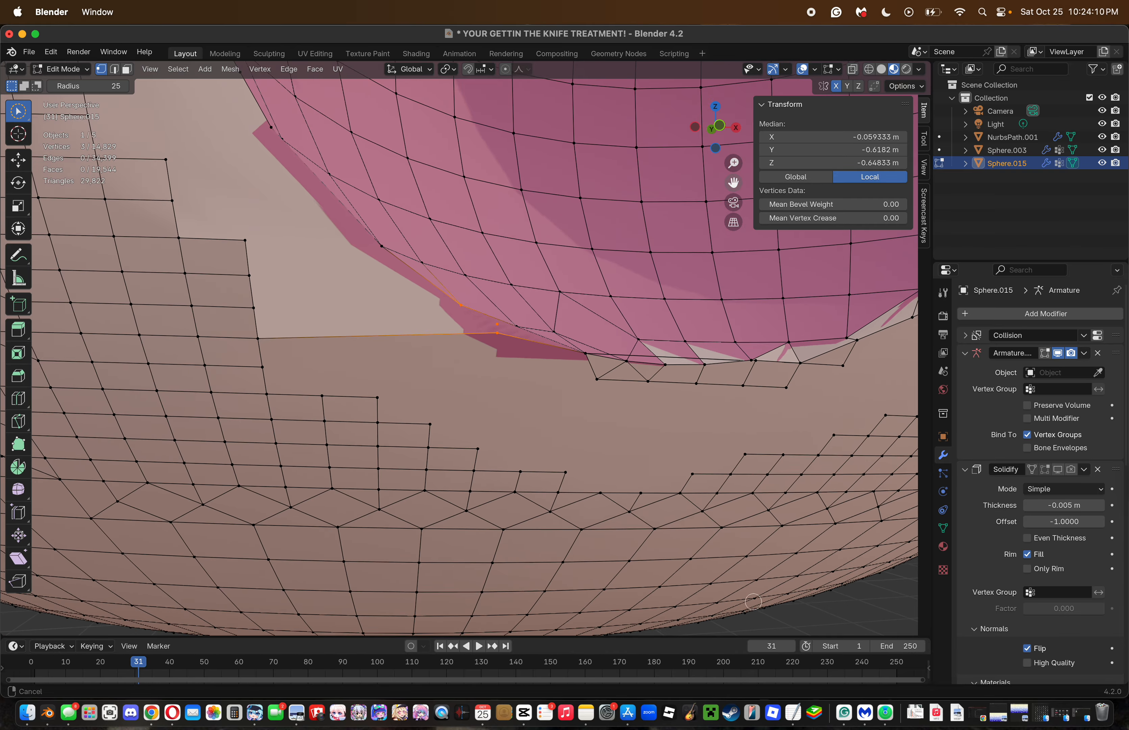
left_click_drag(715, 126, 726, 142)
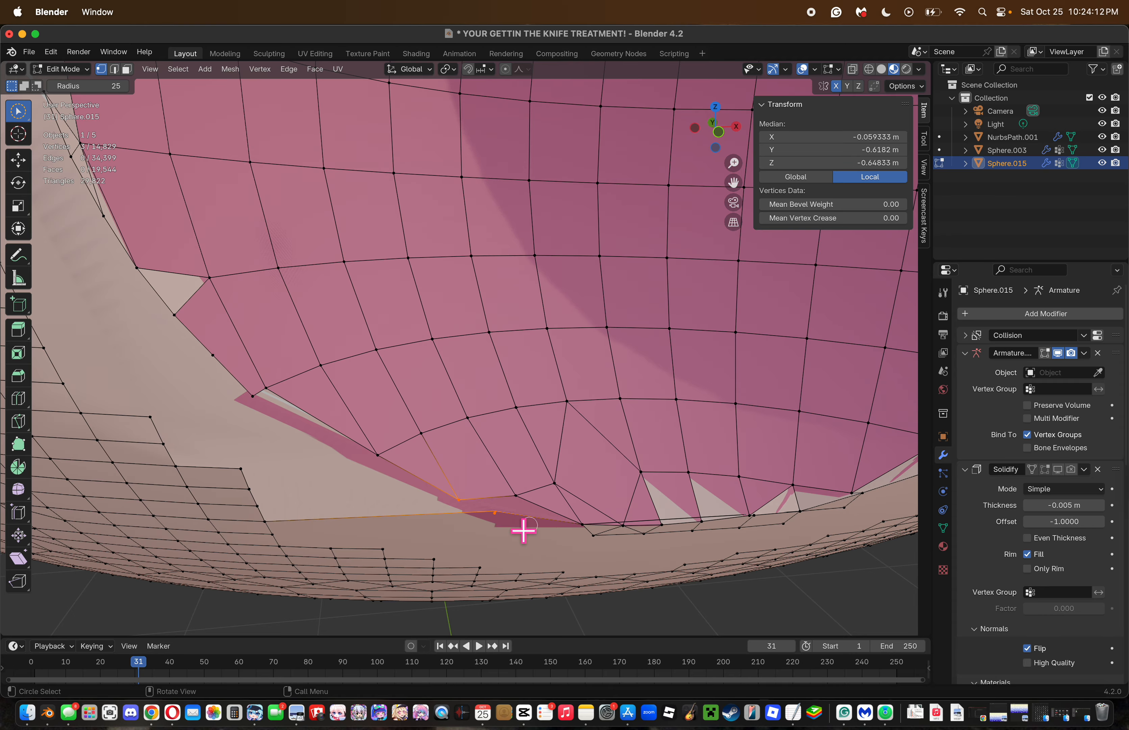
key("j")
key("k")
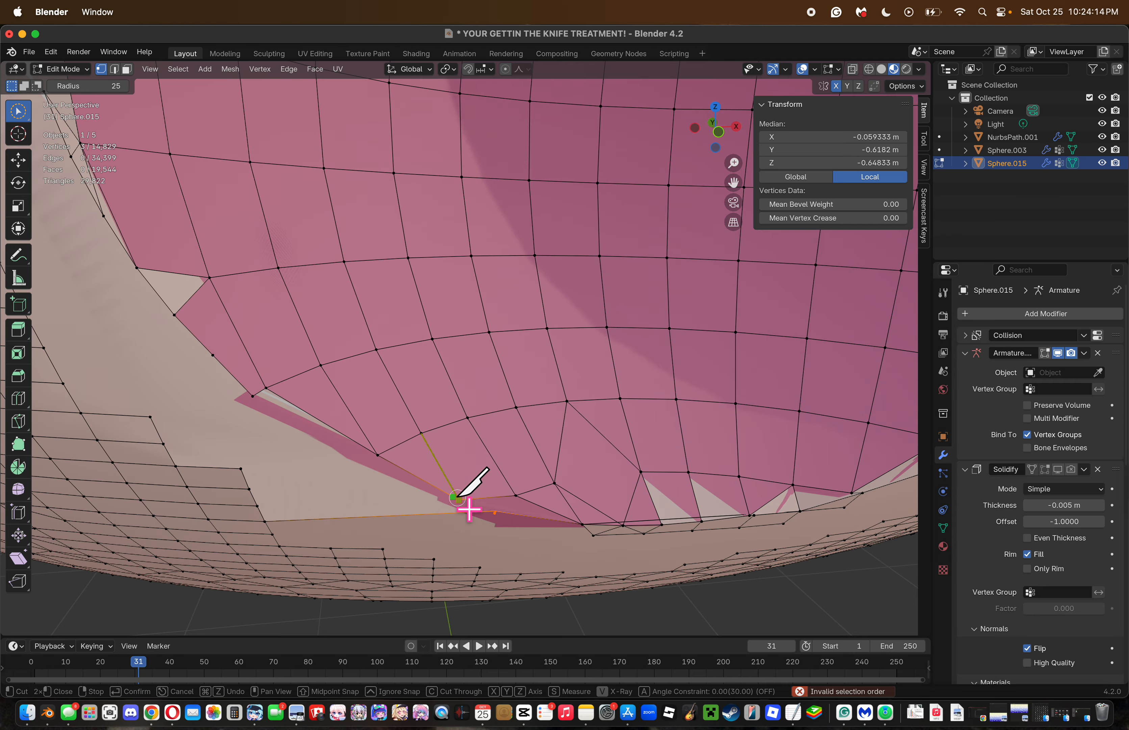
left_click(457, 498)
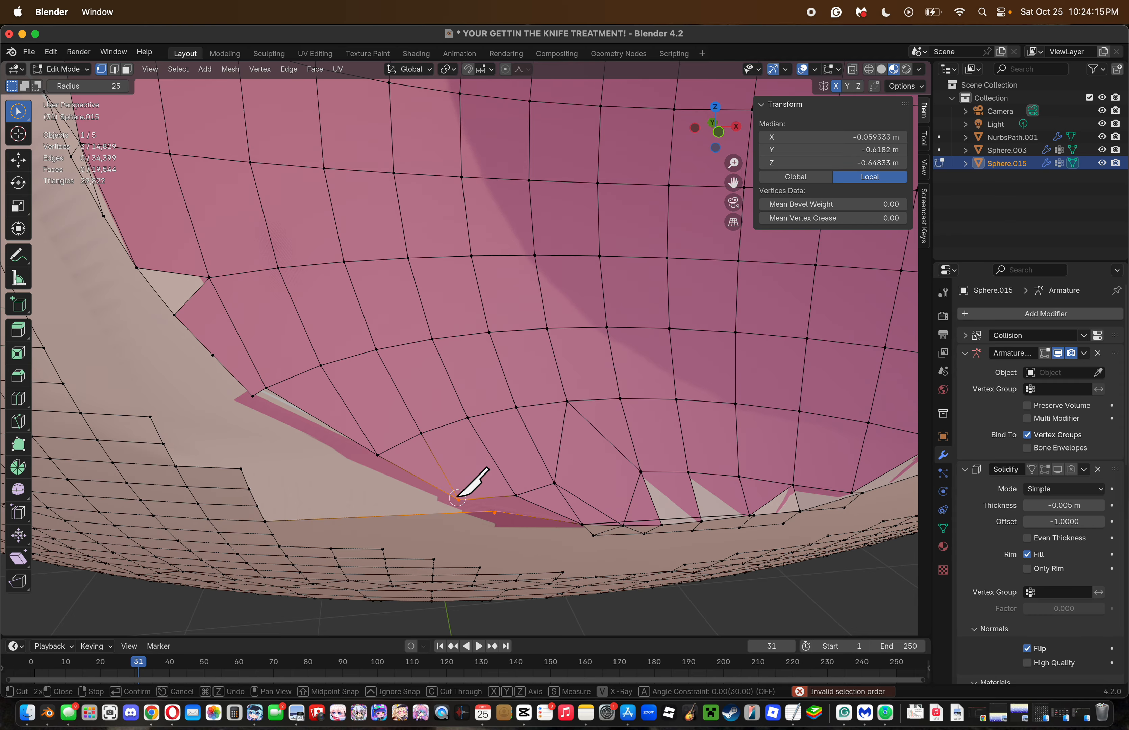
left_click(493, 511)
key("Return")
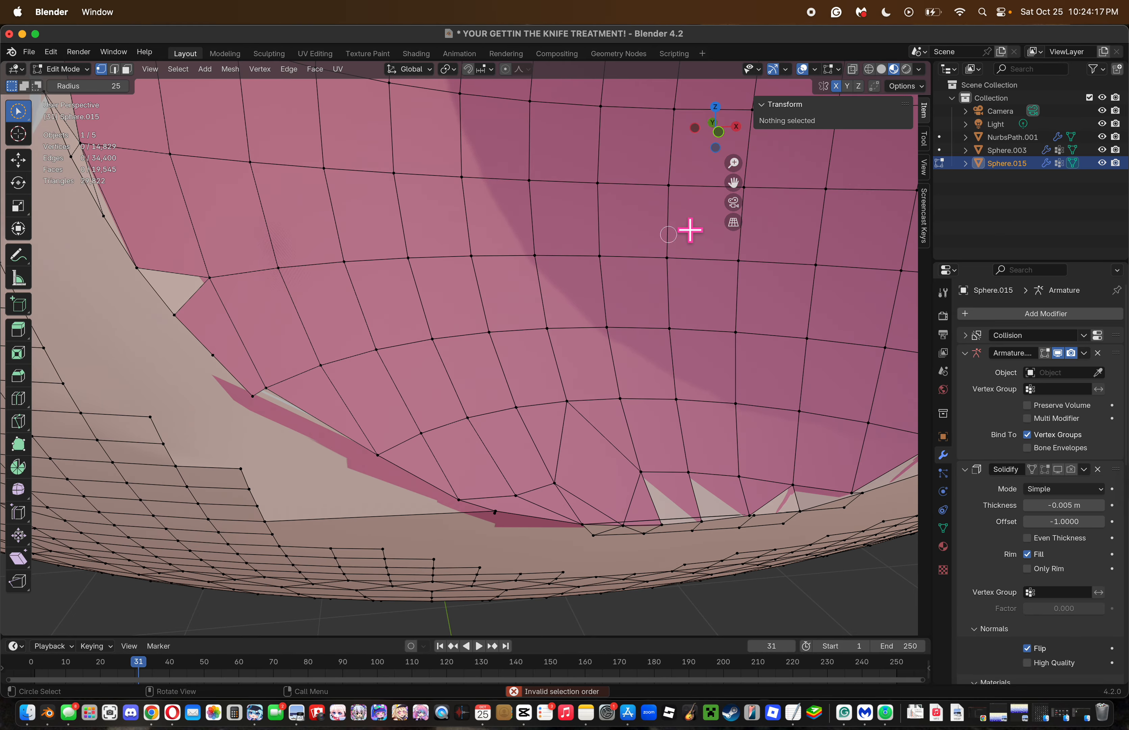
Try nudging the two nearly overlapping vertices beside the new cut in front view, and clear the selection.
left_click(720, 134)
left_click_drag(732, 159, 713, 46)
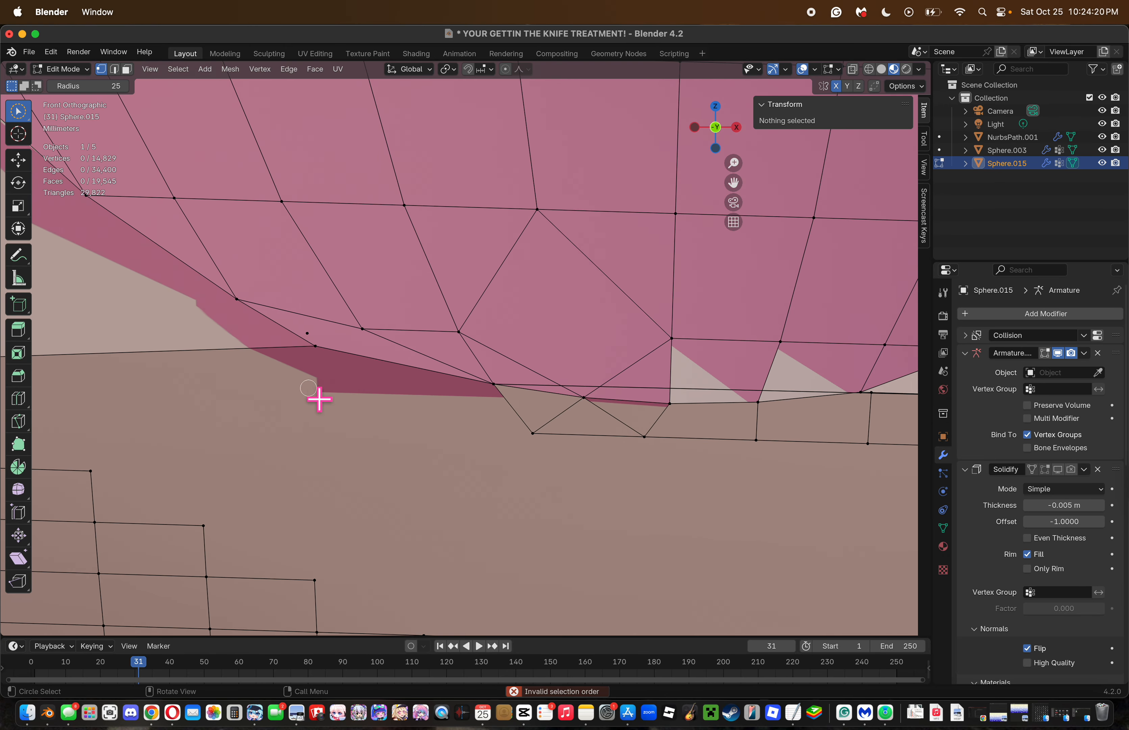
left_click(323, 352)
key("g")
left_click(310, 352)
key("g")
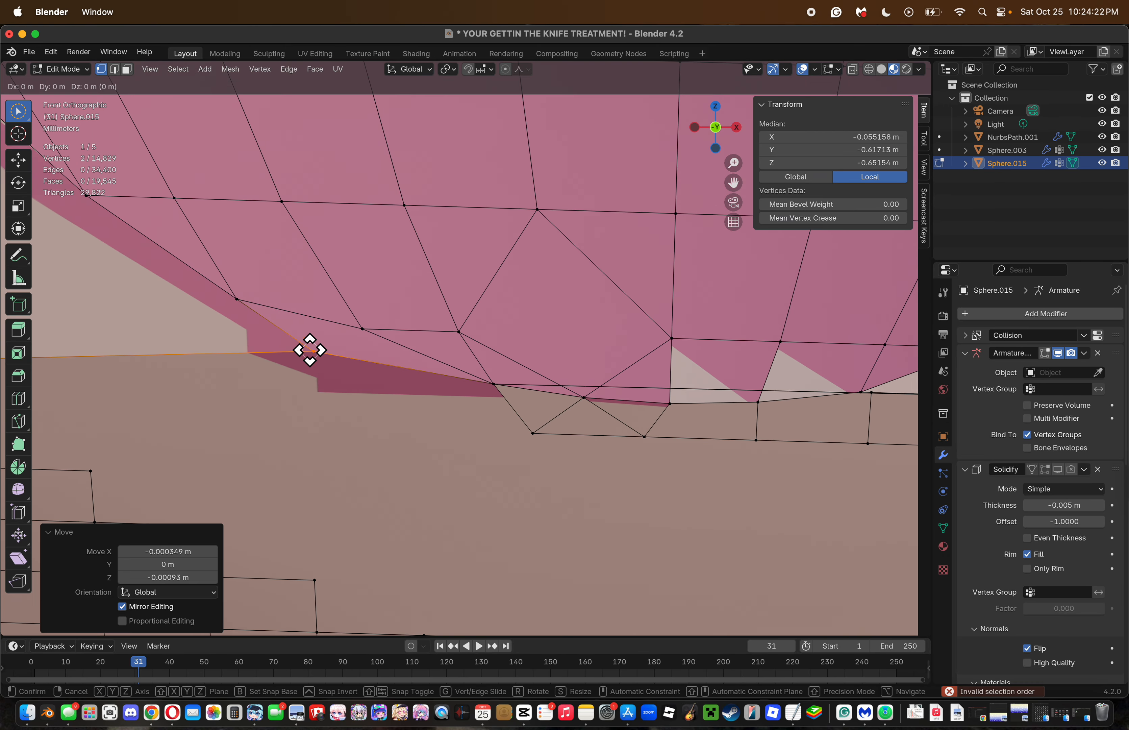
left_click(310, 346)
left_click(406, 437)
Circle-select the row of six stray vertices below the sphere's lower rim and dissolve them.
left_click_drag(736, 181, 542, 272)
left_click_drag(731, 164, 662, 235)
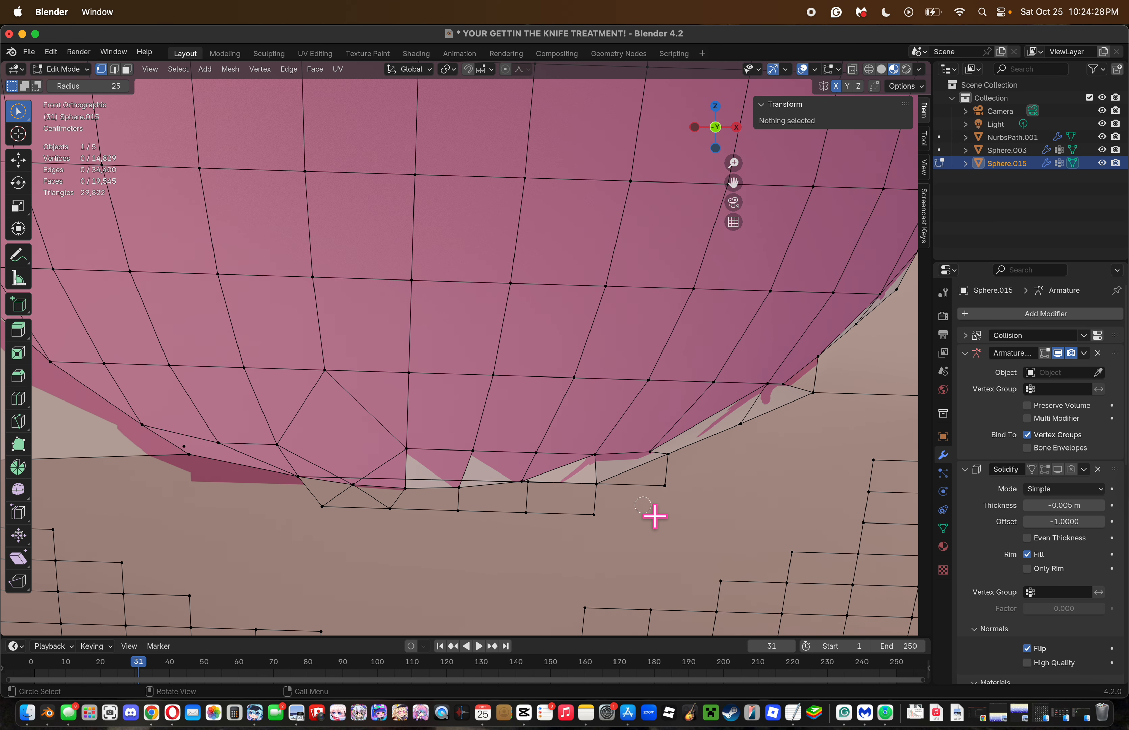
mouse_move(673, 490)
left_mouse_down()
mouse_move(574, 521)
mouse_move(482, 519)
mouse_move(552, 526)
mouse_move(723, 489)
mouse_move(312, 534)
mouse_move(431, 518)
left_mouse_up()
key("x")
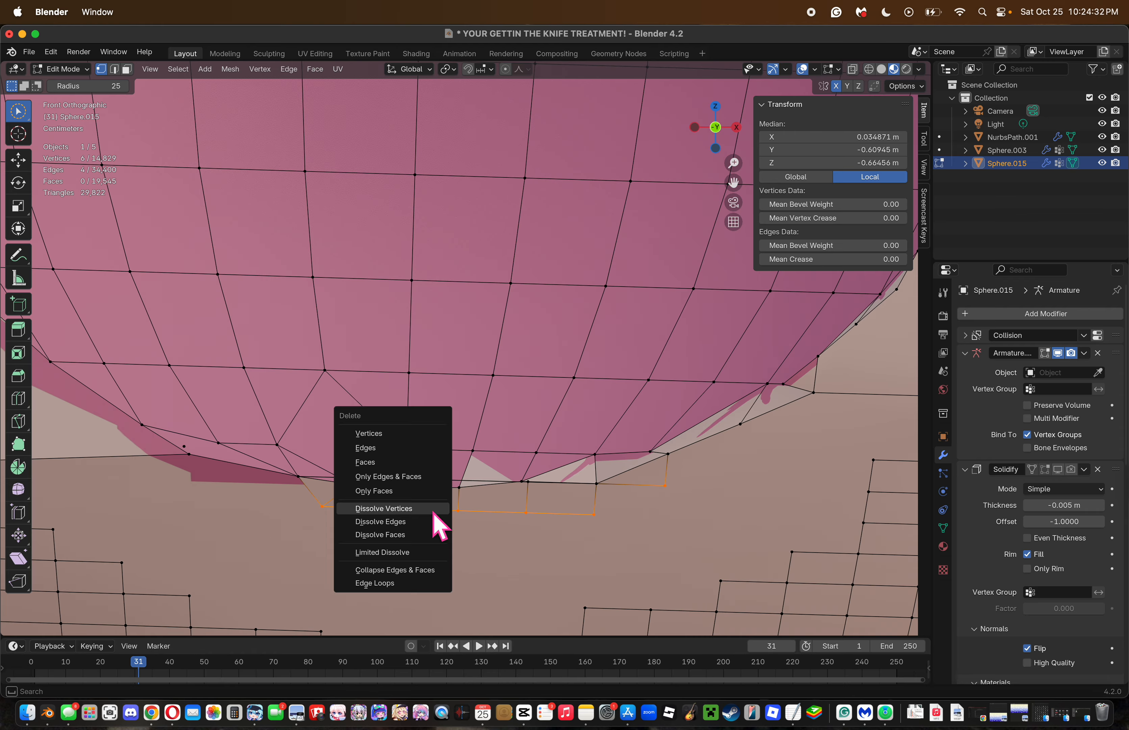
left_click(432, 511)
key("ctrl+z")
key("ctrl+shift+z")
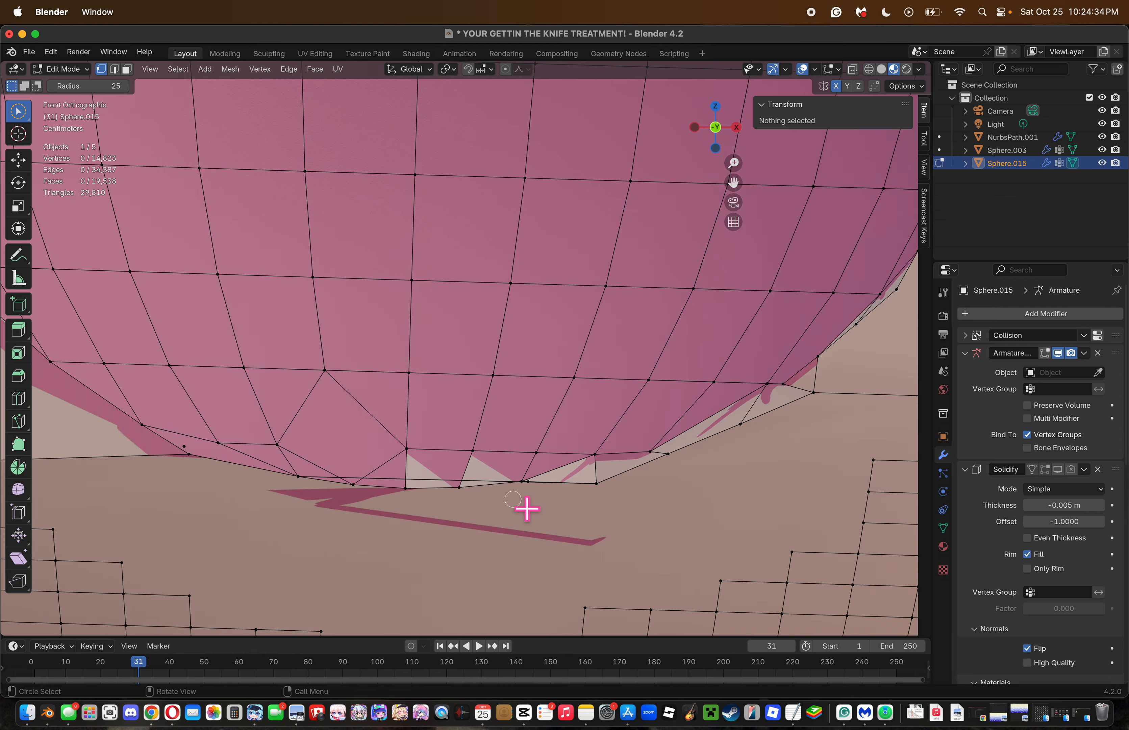
Try moving the two nearly coincident vertices on the lower rim away from the sphere, and undo the move.
left_click(527, 487)
key("g")
left_click(578, 527)
key("ctrl+z")
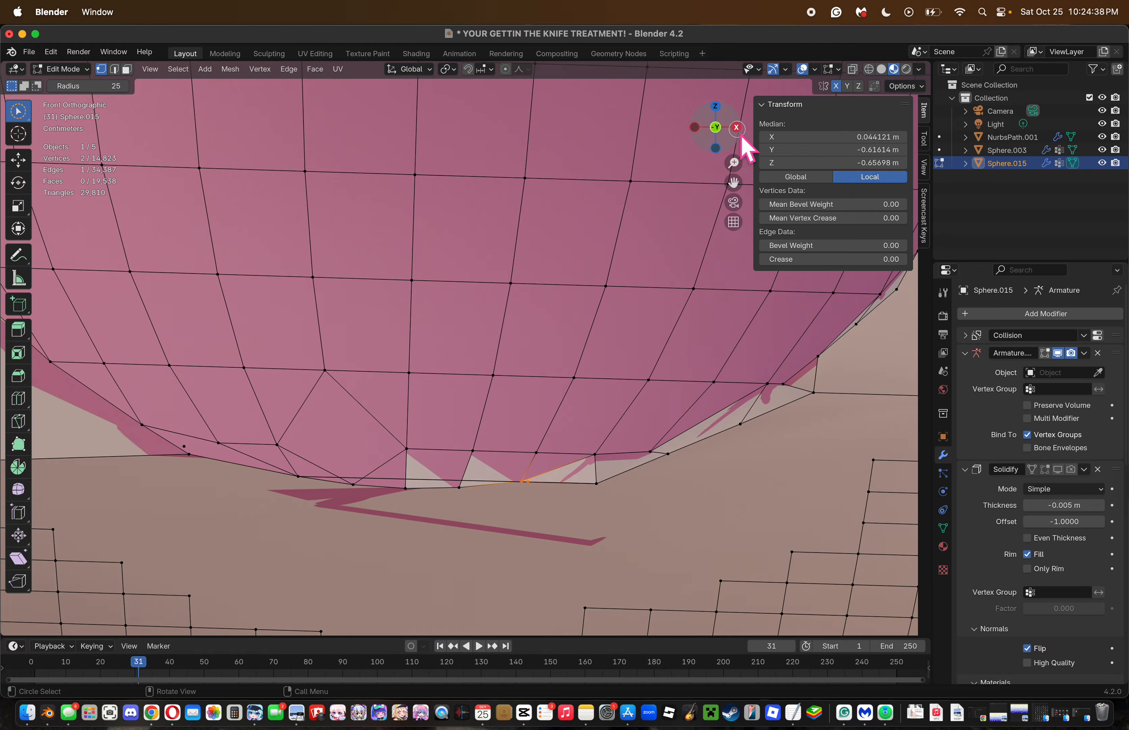
Select the long stray edge spanning the small gaps along the sphere's lower rim in edge mode and delete it.
left_click_drag(740, 139, 734, 114)
left_click_drag(733, 183, 710, 589)
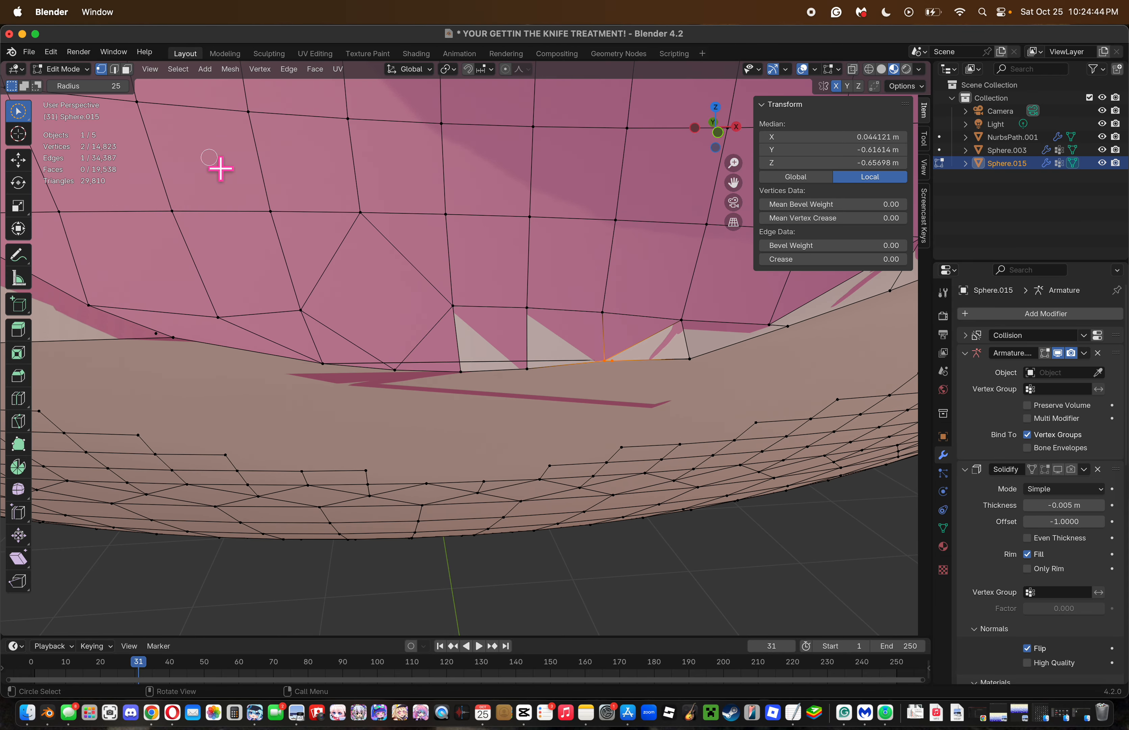
key("2")
left_click(510, 372)
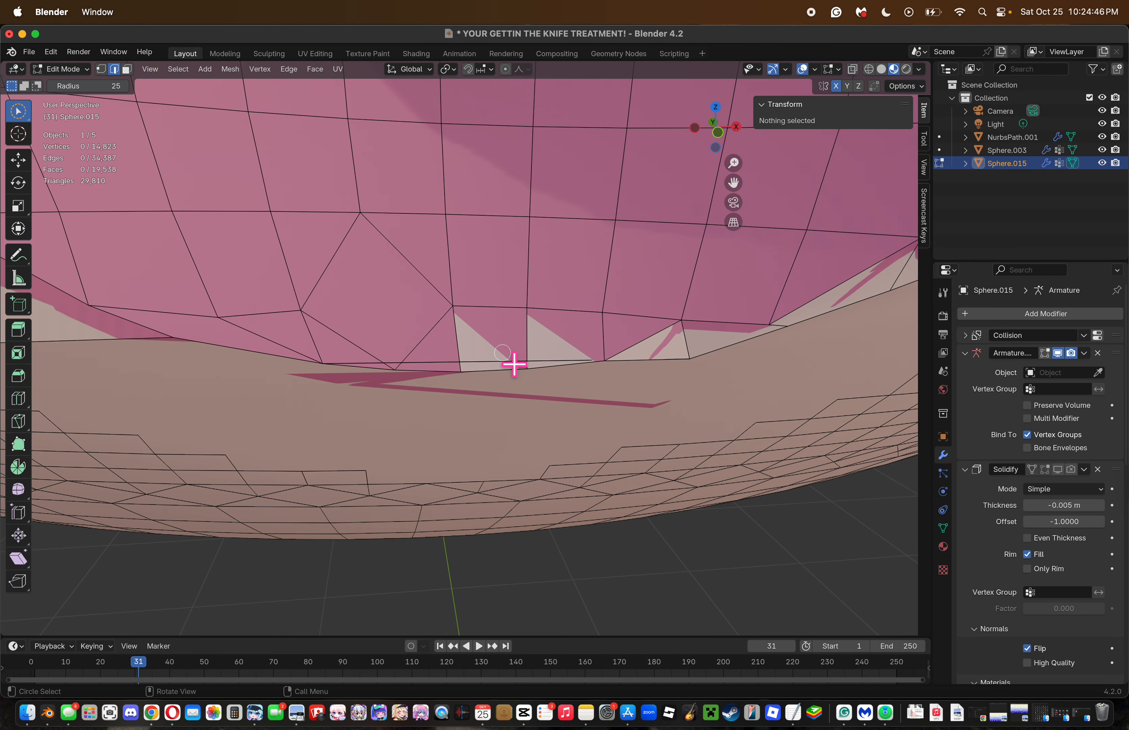
key("x")
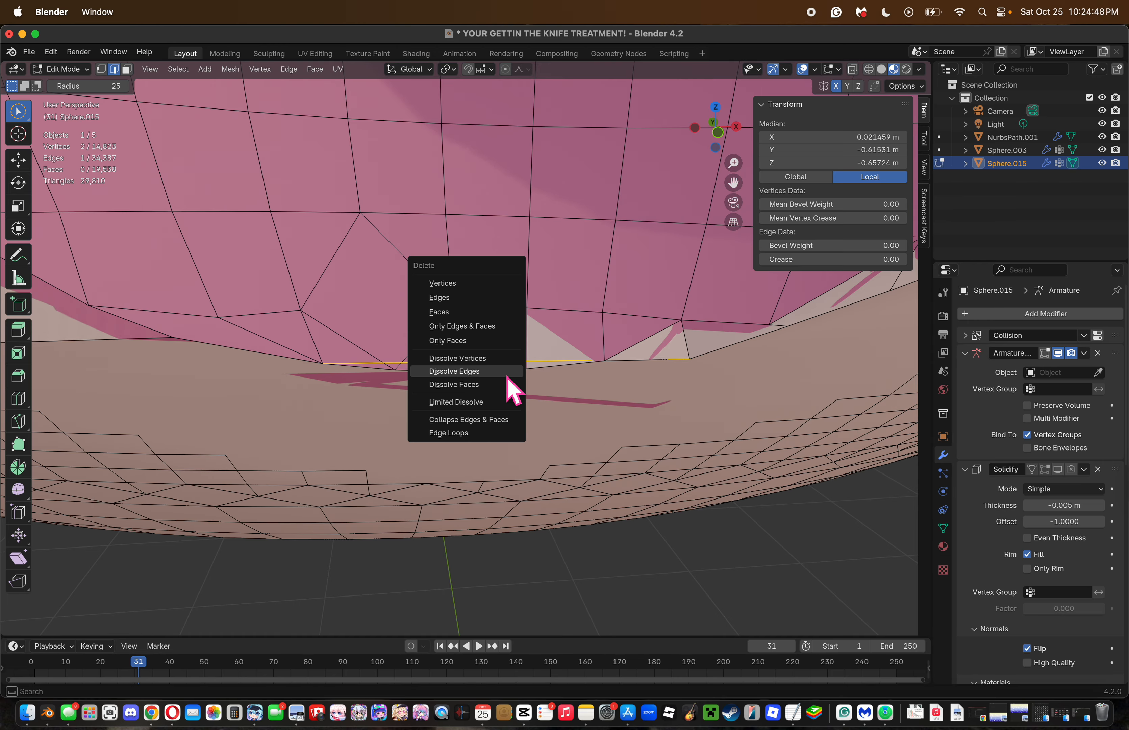
left_click(501, 370)
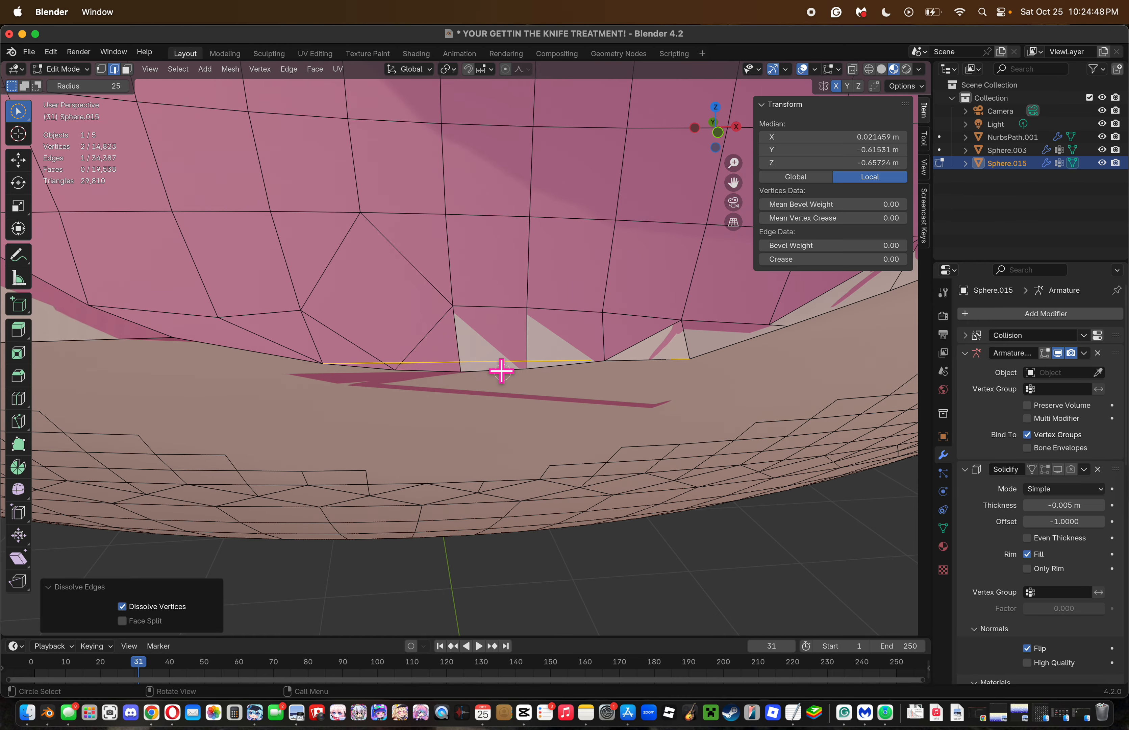
key("x")
key("Escape")
key("x")
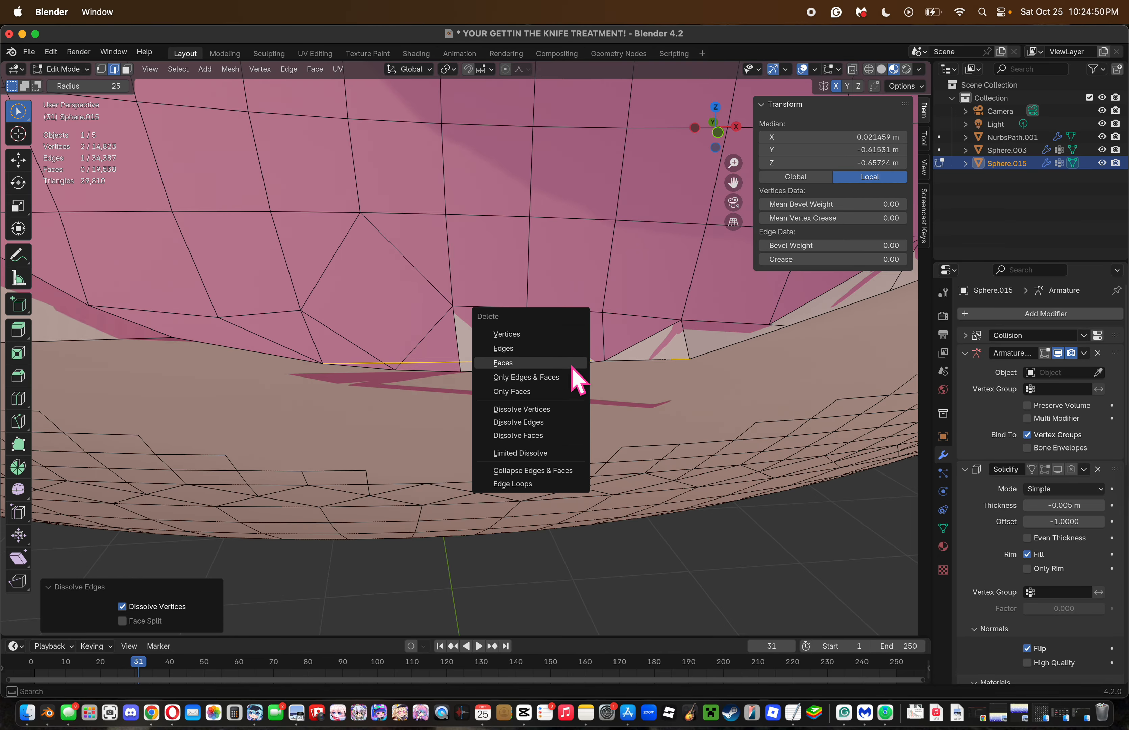
left_click(559, 350)
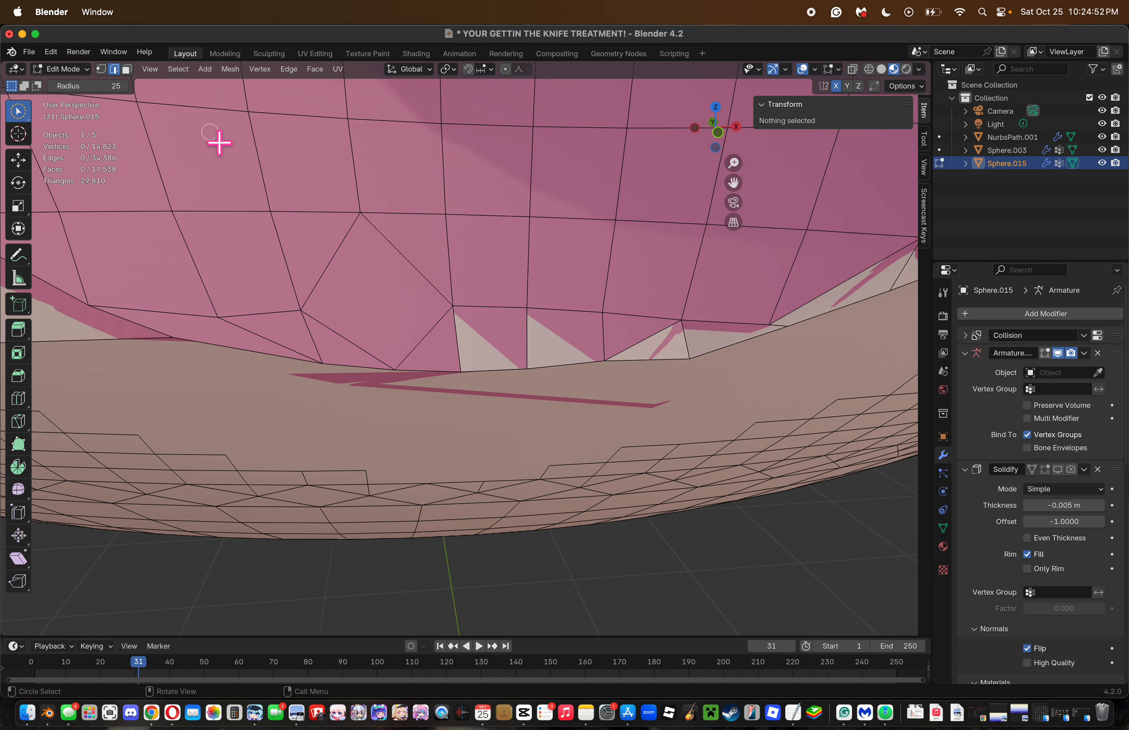
In front view, move the inner and outer vertices of the stepped rim corner towards each other to narrow the gap.
left_click(716, 137)
left_click_drag(731, 161, 657, 536)
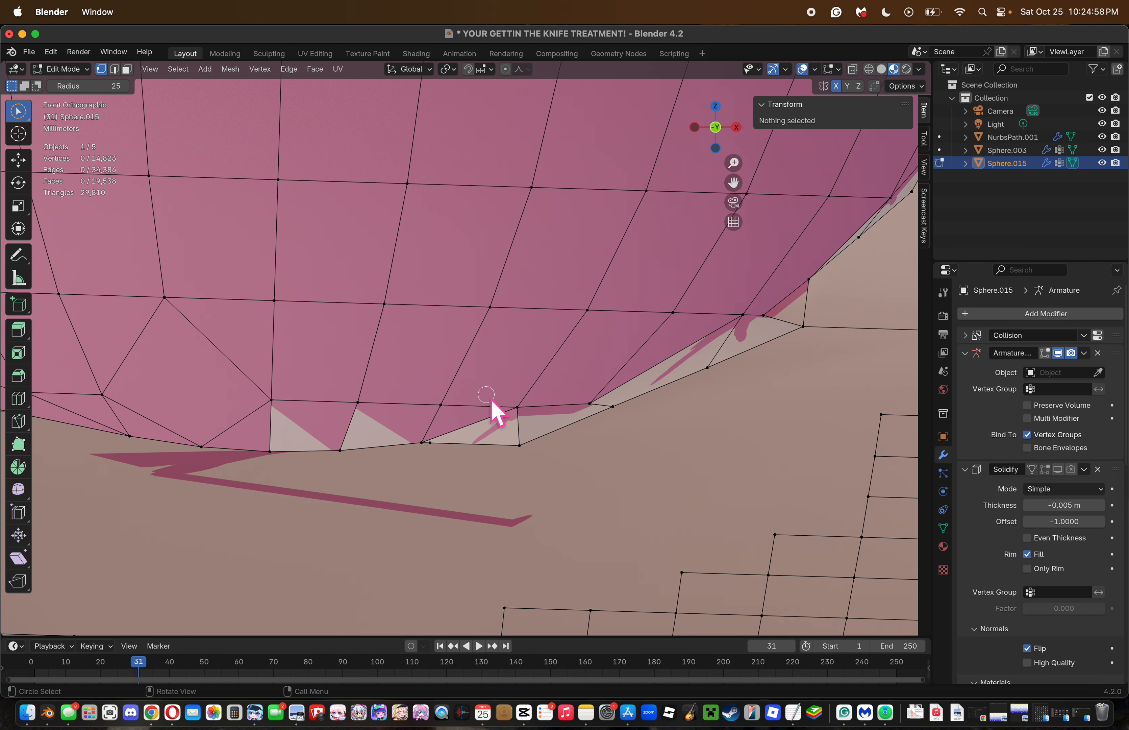
left_click(534, 432)
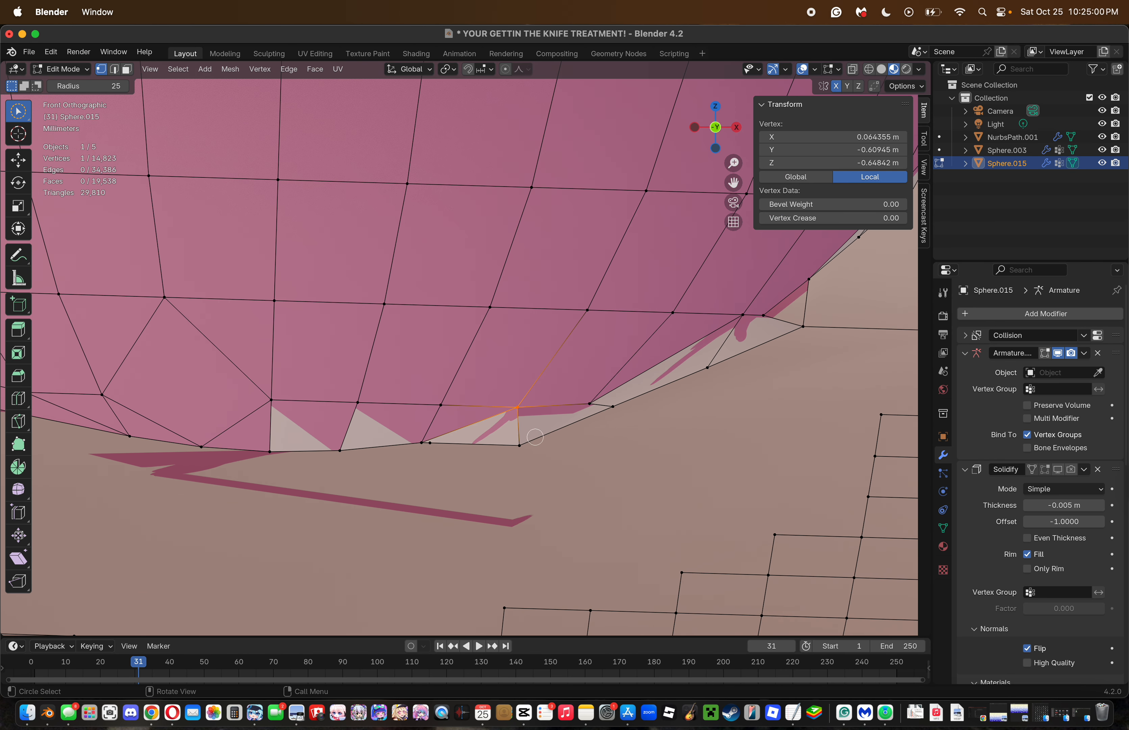
key("g")
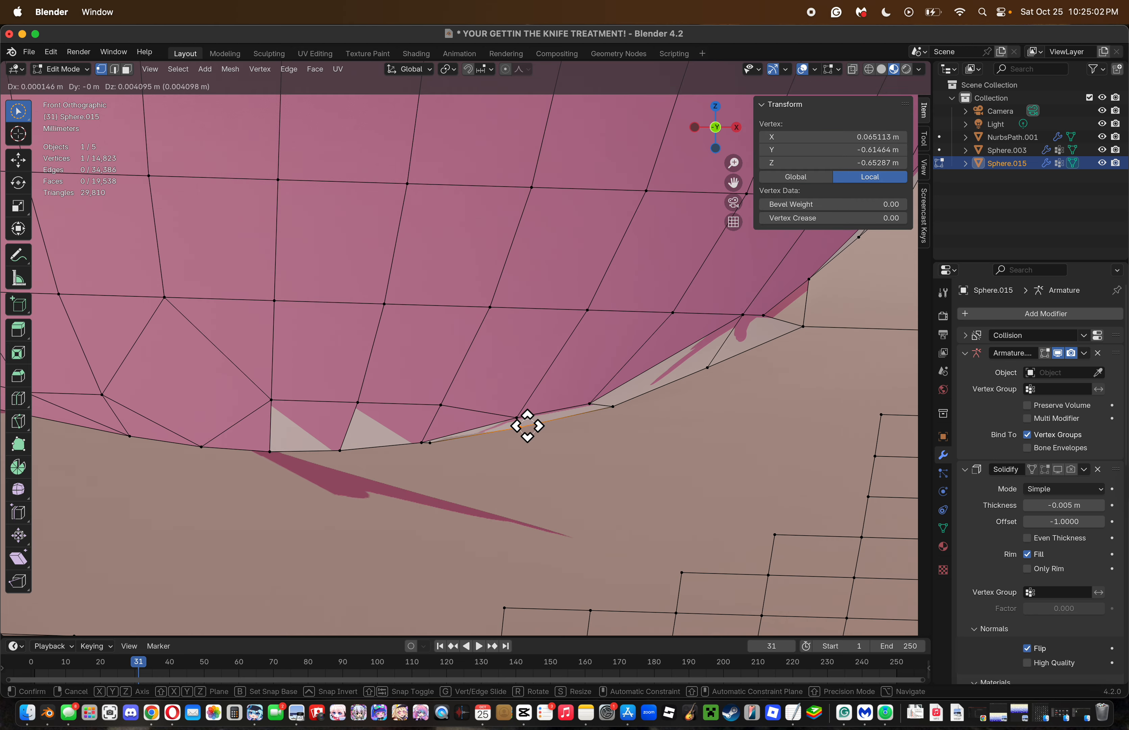
left_click(526, 425)
Select only the extra vertex directly beside the lower rim corner and dissolve it.
left_click(430, 445, "shift")
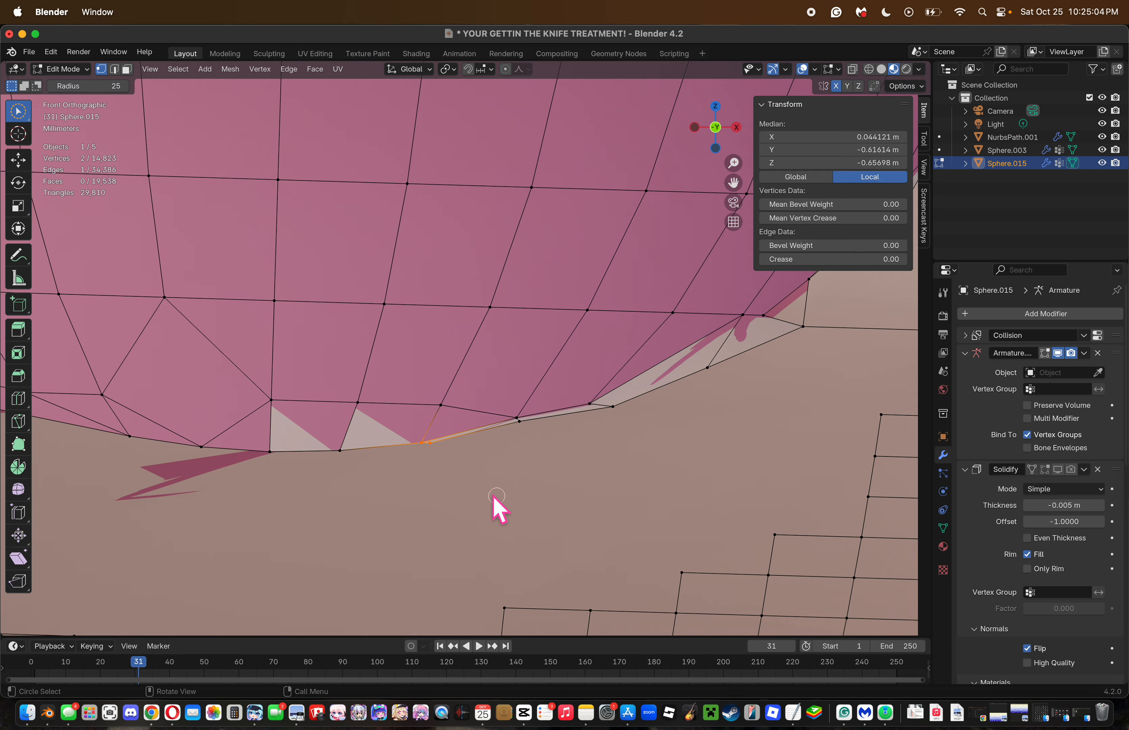
left_click(448, 465)
left_click(430, 443)
key("x")
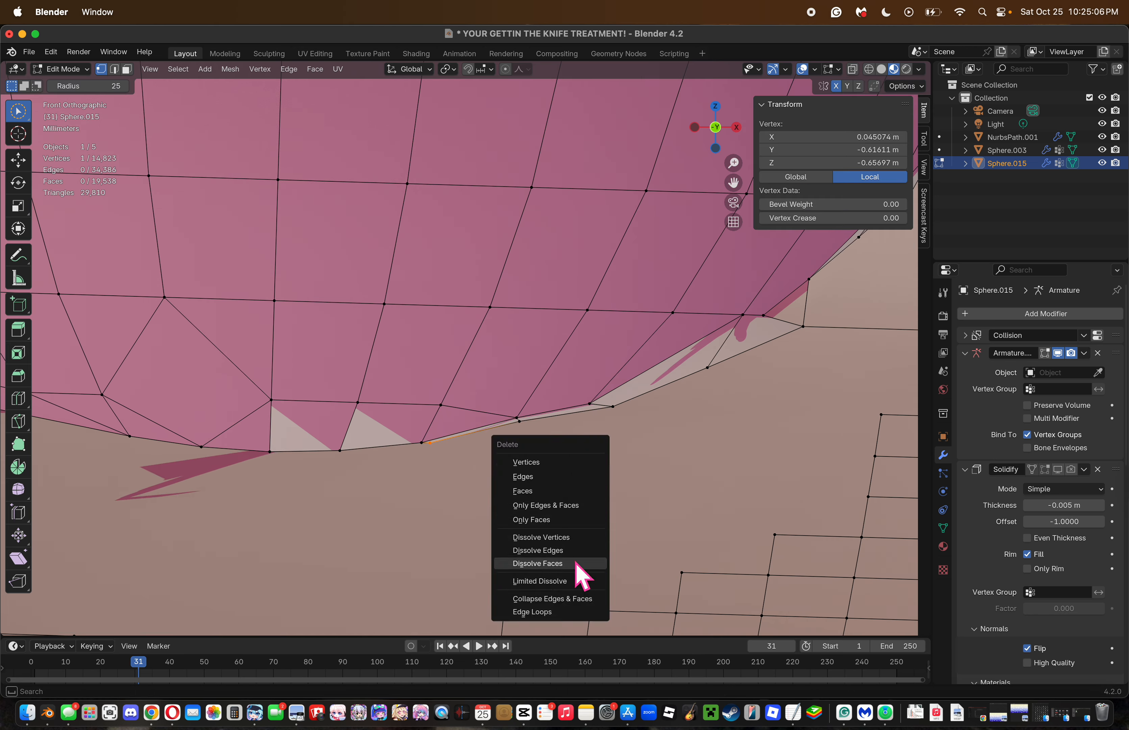
left_click(559, 538)
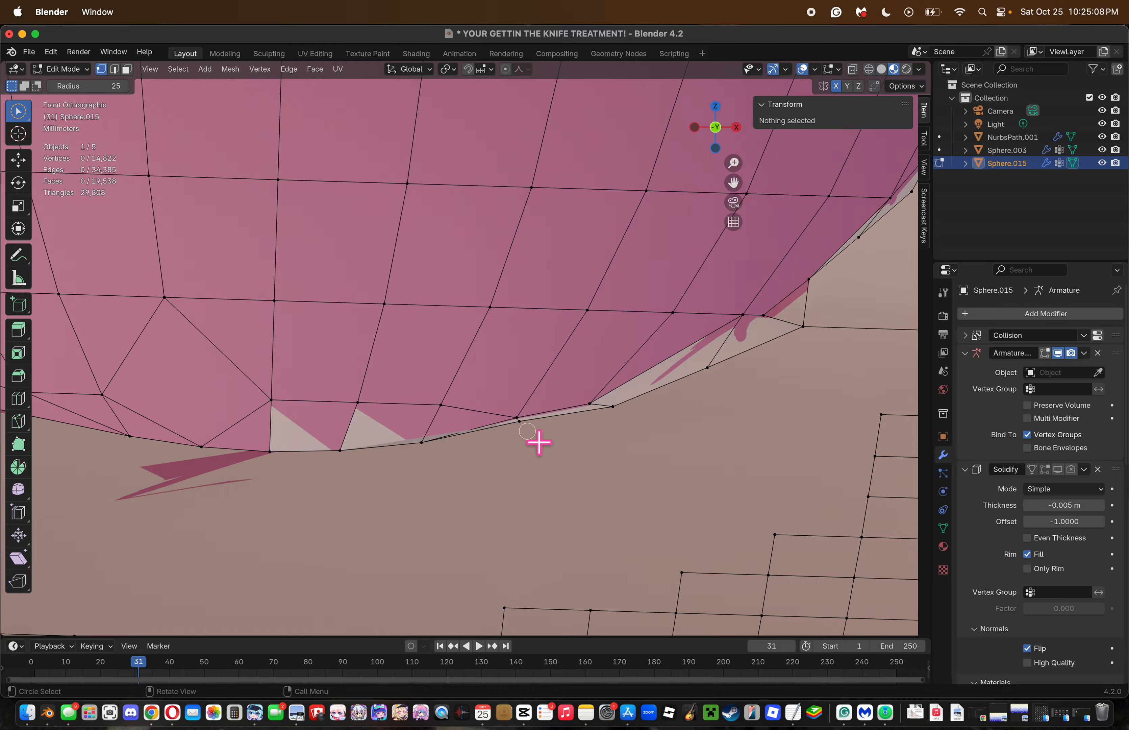
Dissolve the protruding corner vertex just outside the right-hand part of the sphere's lower rim.
left_click(536, 442)
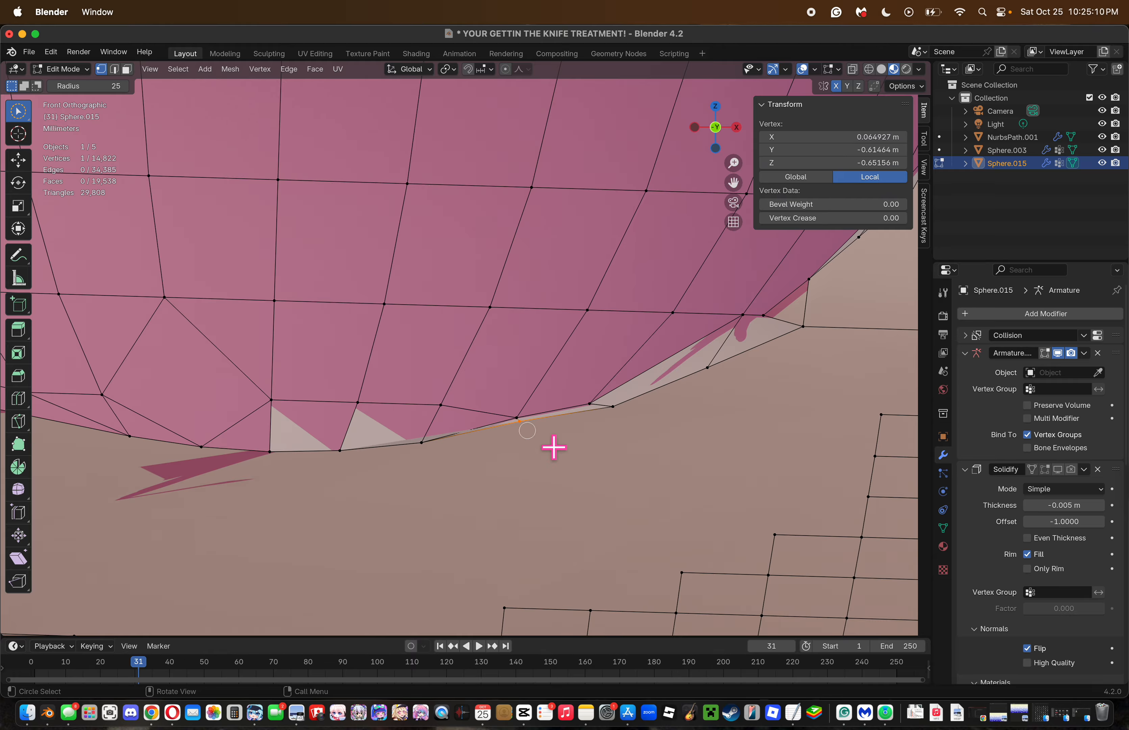
left_click(740, 206)
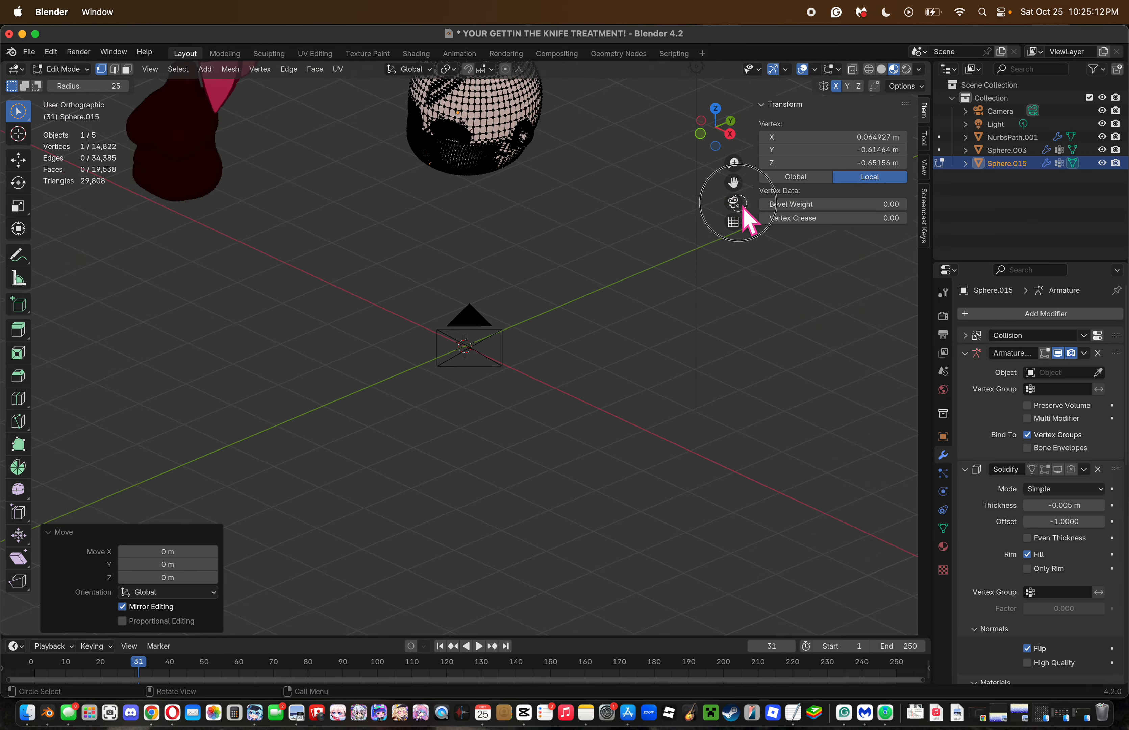
left_click(740, 206)
left_click_drag(735, 184, 577, 276)
left_click(661, 440)
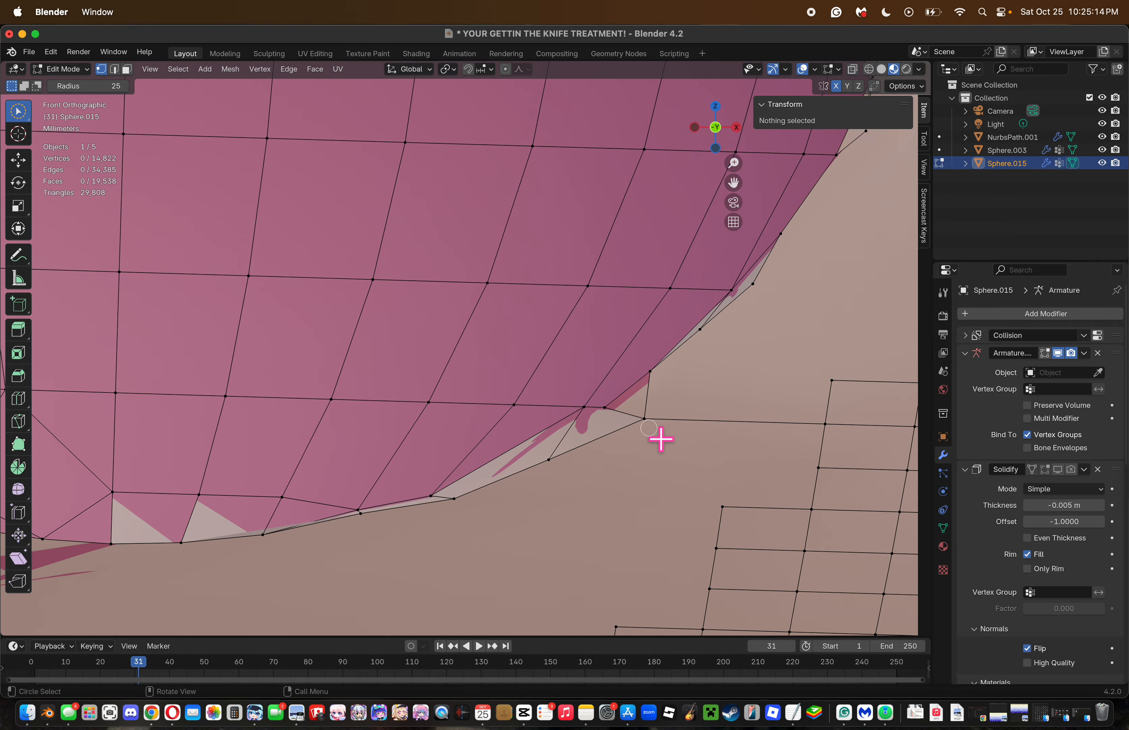
left_click(653, 435)
key("x")
left_click(744, 479)
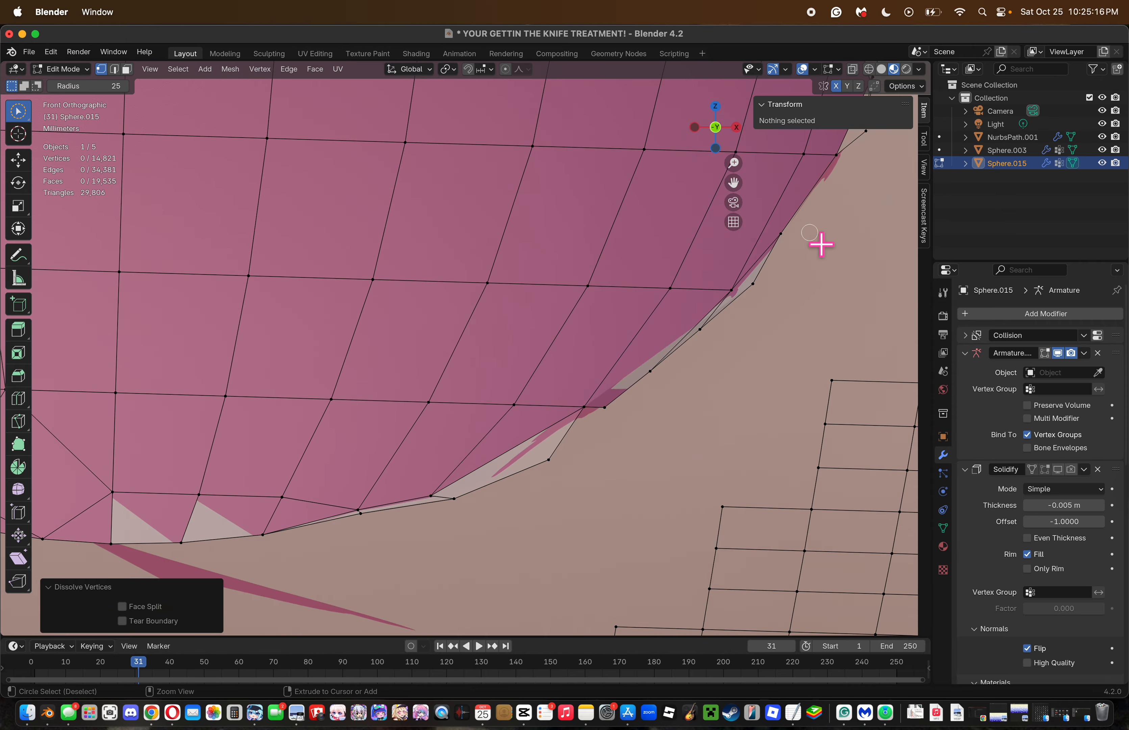
Fill a triangular face between three neighbouring vertices at the gap on the right-hand part of the sphere's lower rim.
mouse_move(733, 163)
left_mouse_down()
mouse_move(728, 96)
mouse_move(719, 145)
mouse_move(769, 295)
mouse_move(755, 200)
mouse_move(650, 615)
mouse_move(731, 148)
mouse_move(746, 167)
mouse_move(733, 165)
mouse_move(732, 139)
left_mouse_up()
left_click(702, 453)
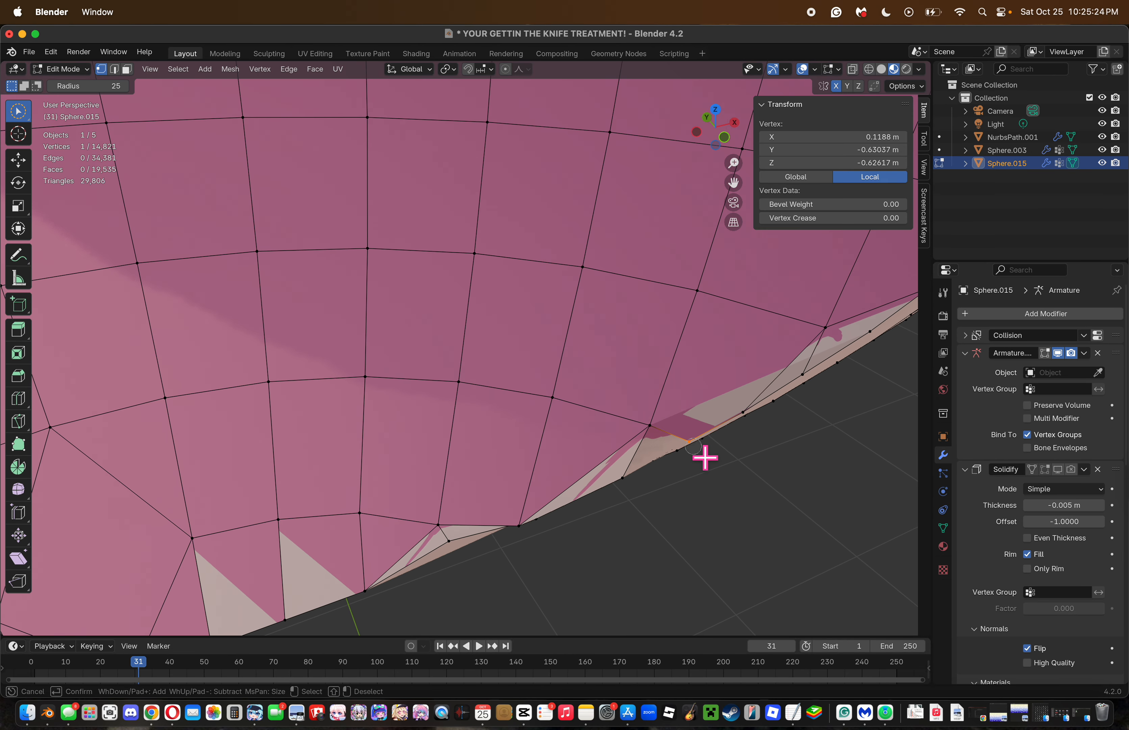
left_click(651, 433)
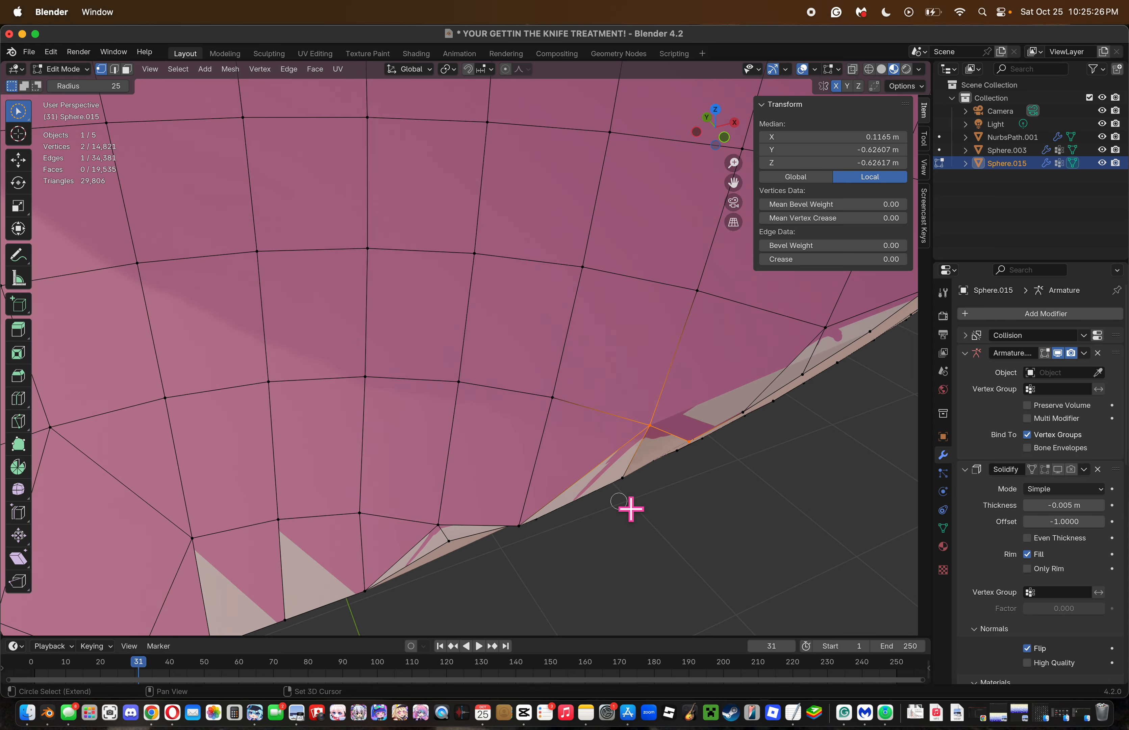
key("f")
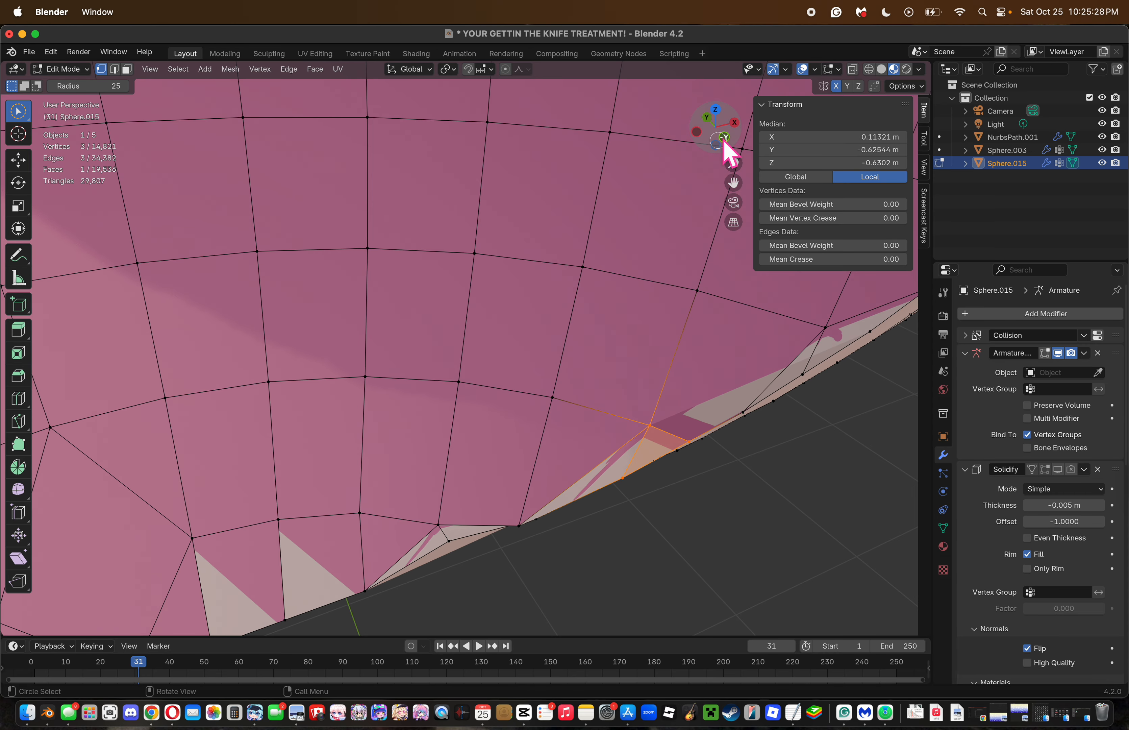
In front view, move the outer vertex of the filled rim face slightly inward towards the sphere, and clear the selection.
left_click_drag(722, 145, 694, 94)
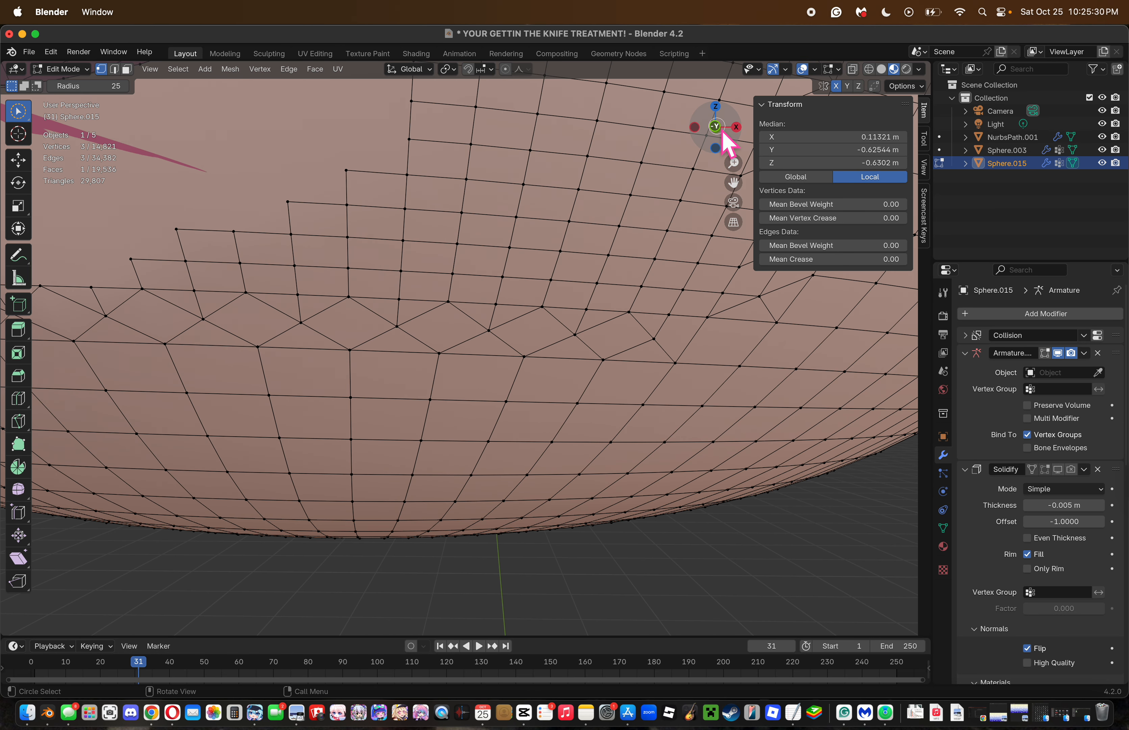
left_click(719, 129)
left_click_drag(731, 180, 797, 325)
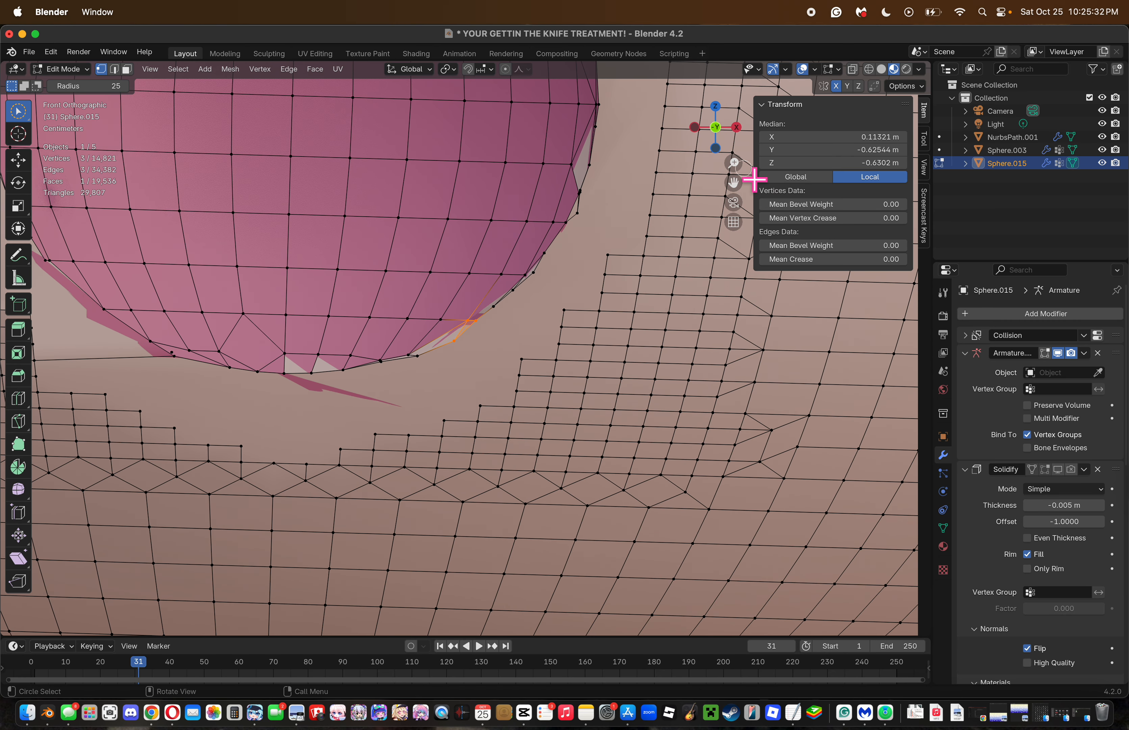
left_click_drag(738, 165, 729, 149)
left_click(438, 349)
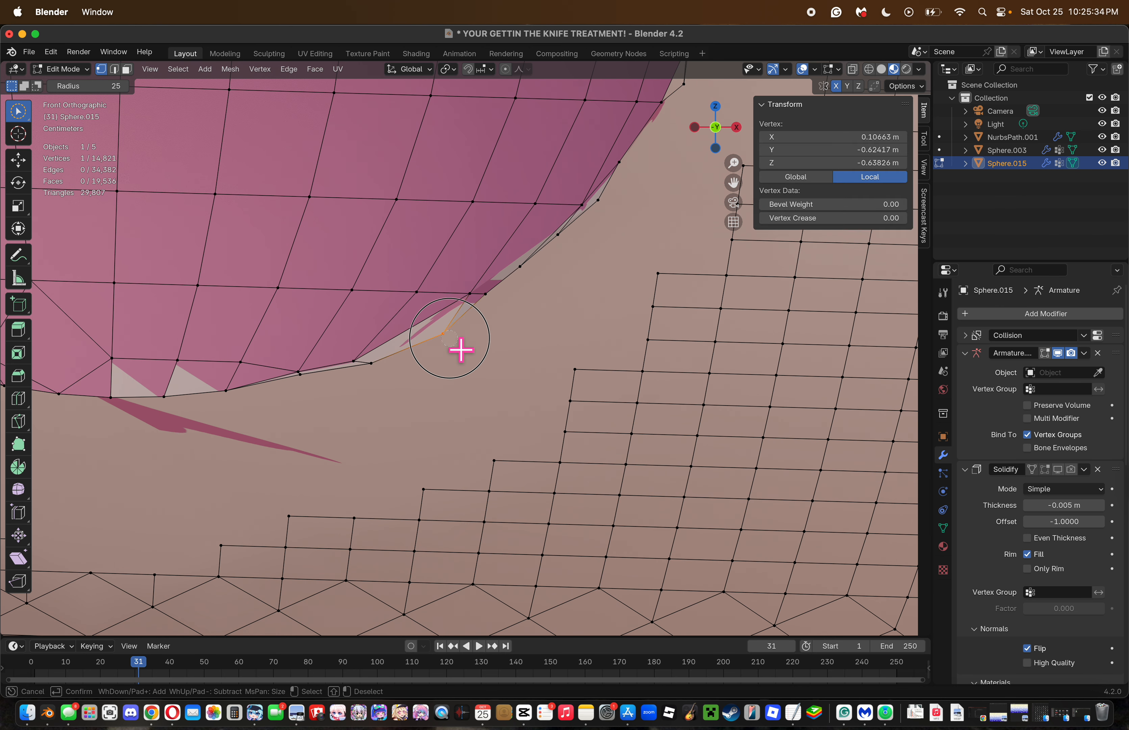
key("g")
left_click(490, 347)
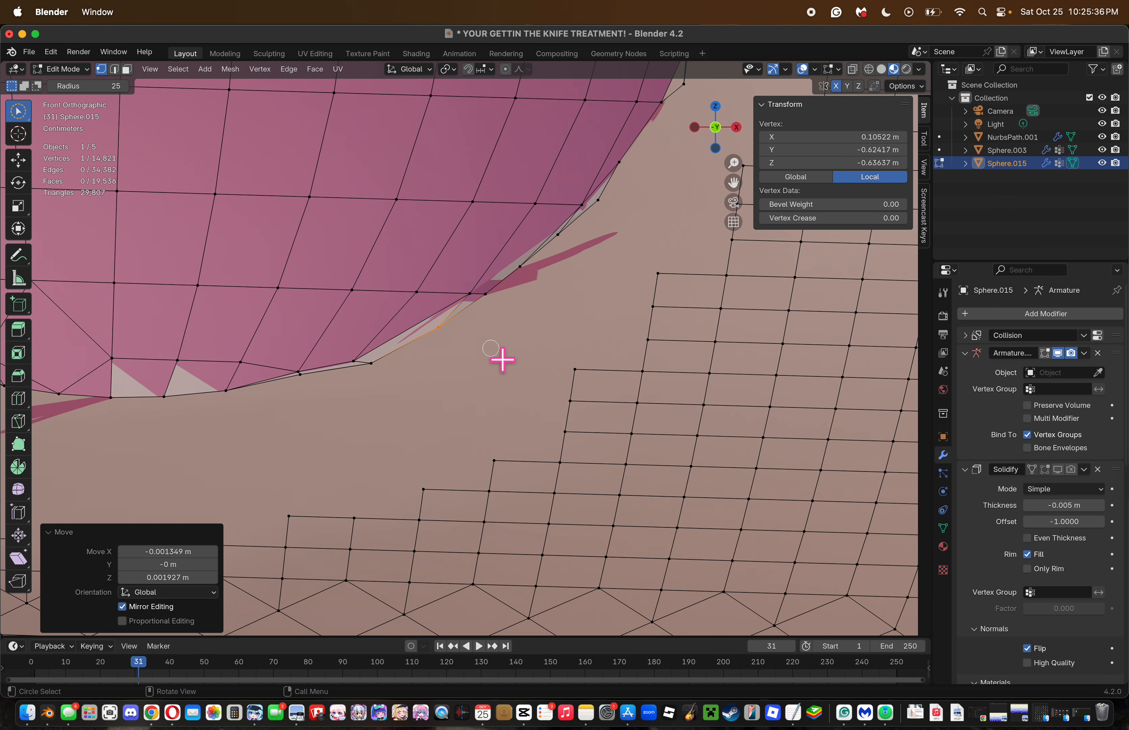
left_click(528, 361)
left_click(302, 378)
left_click(371, 460)
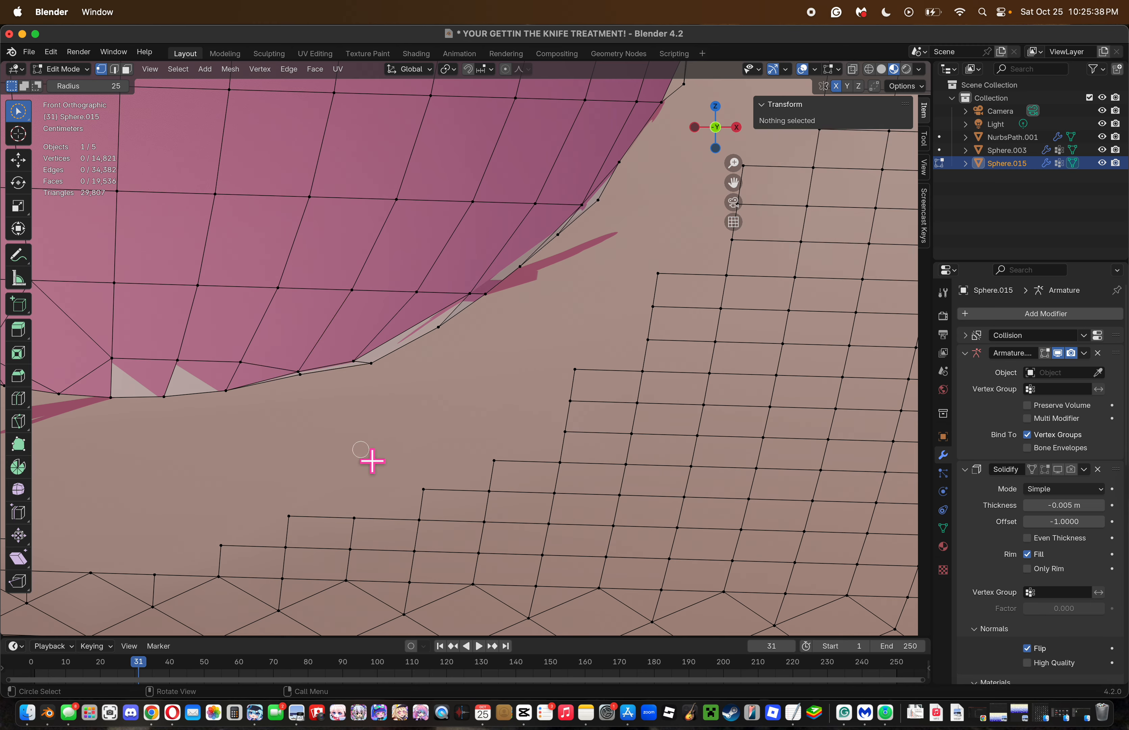
Dissolve the extra vertex on the upper right-hand stretch of the sphere's rim.
left_click(748, 226)
left_click_drag(736, 186, 741, 268)
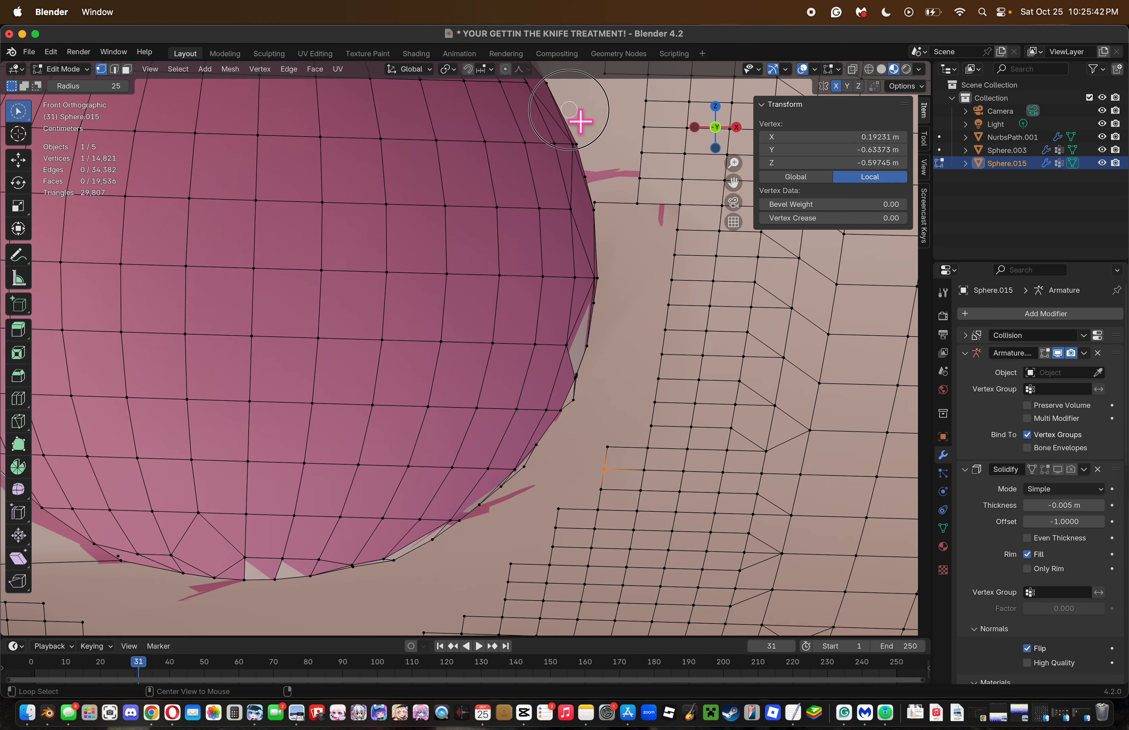
left_click(569, 111, "alt")
left_click(609, 194)
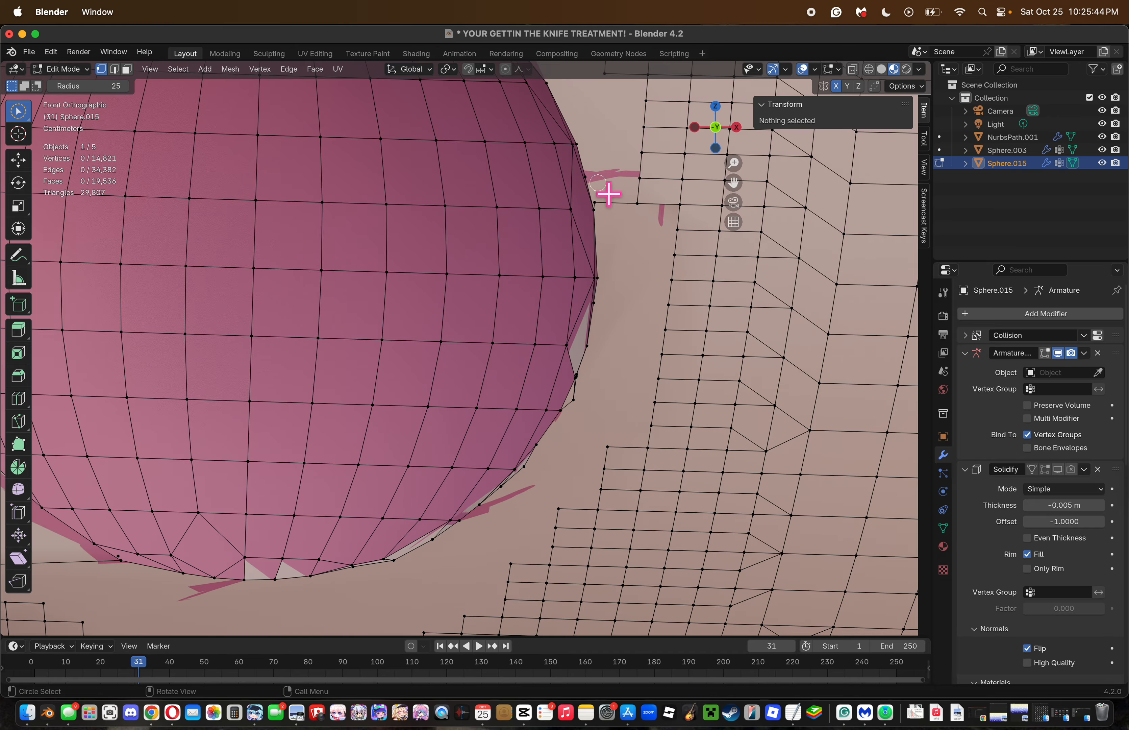
left_click(607, 189, "alt")
key("x")
left_click(594, 186)
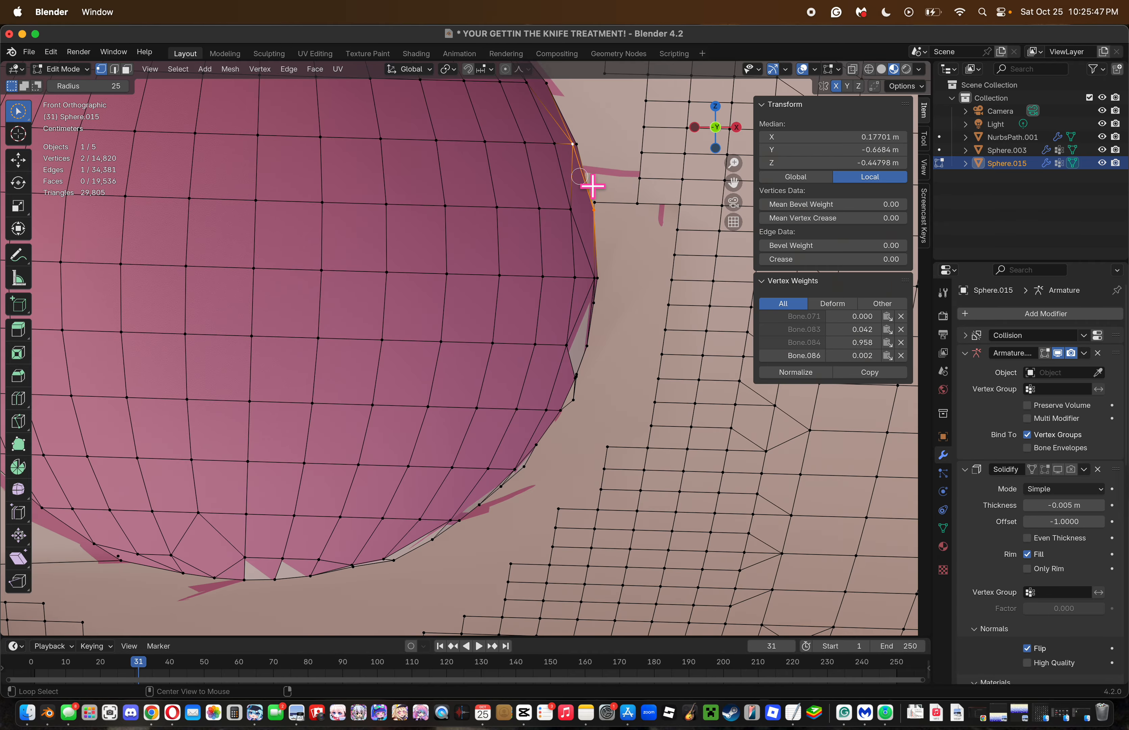
Try dissolving the rim vertex just below the previously dissolved one, and undo it.
left_click(598, 181, "alt")
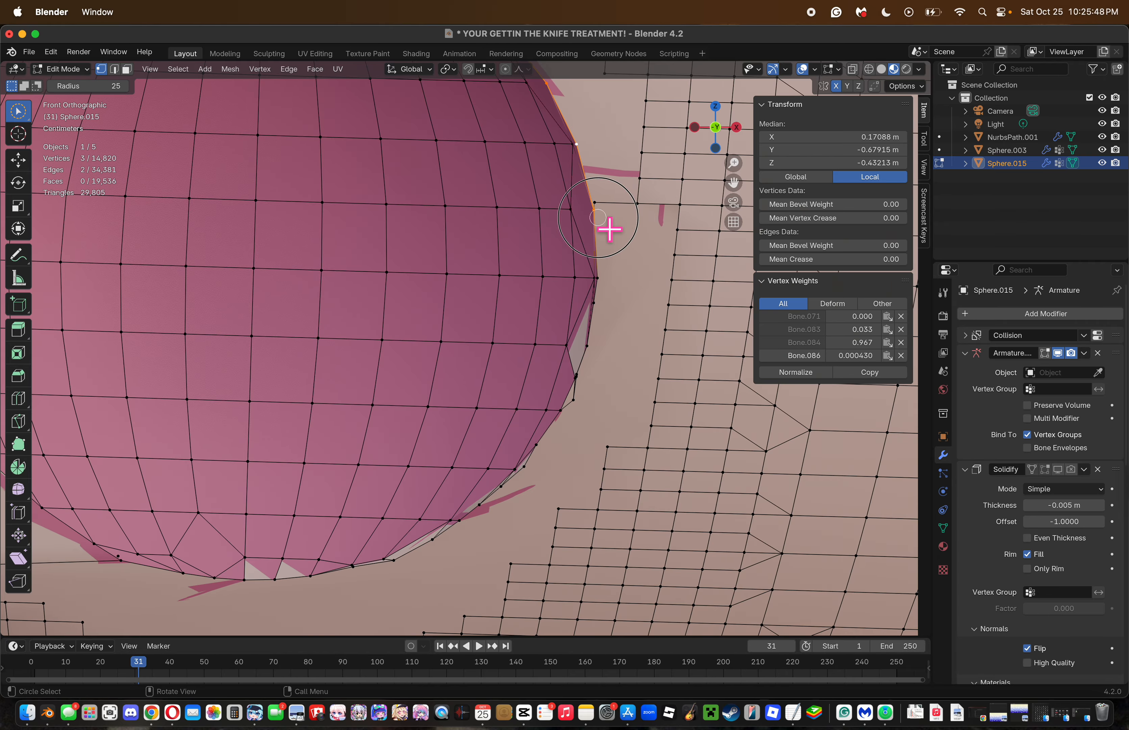
left_click(606, 229, "alt")
key("x")
left_click(636, 240)
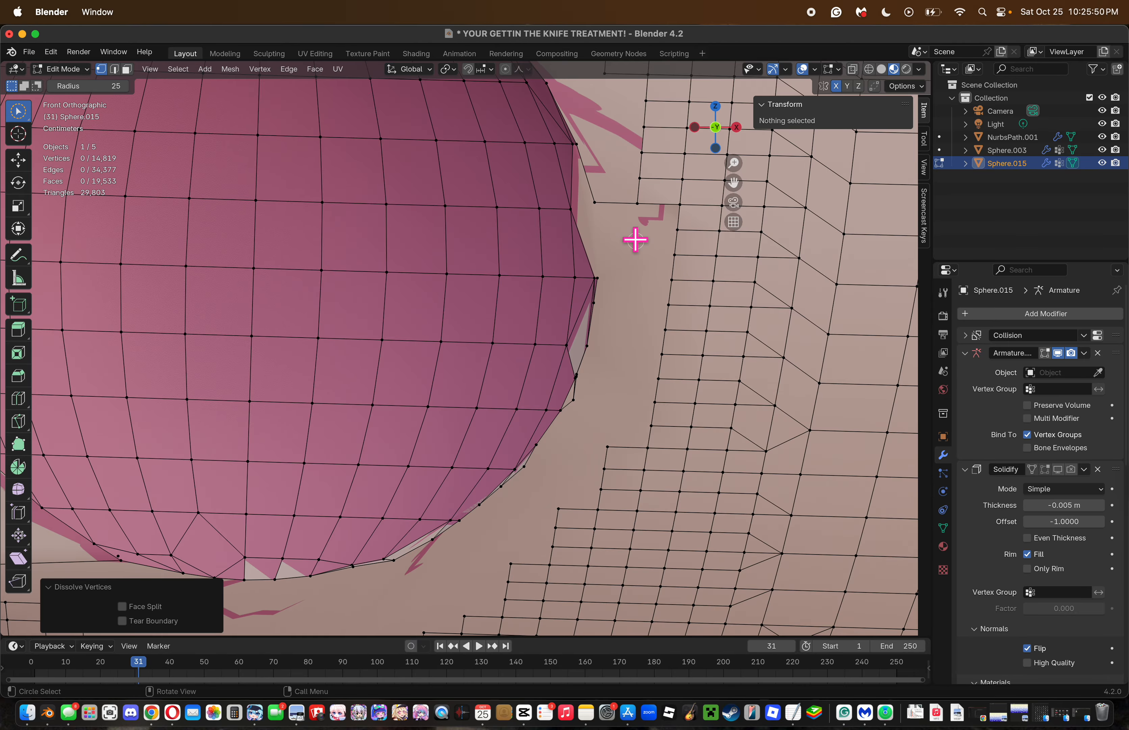
key("super+z")
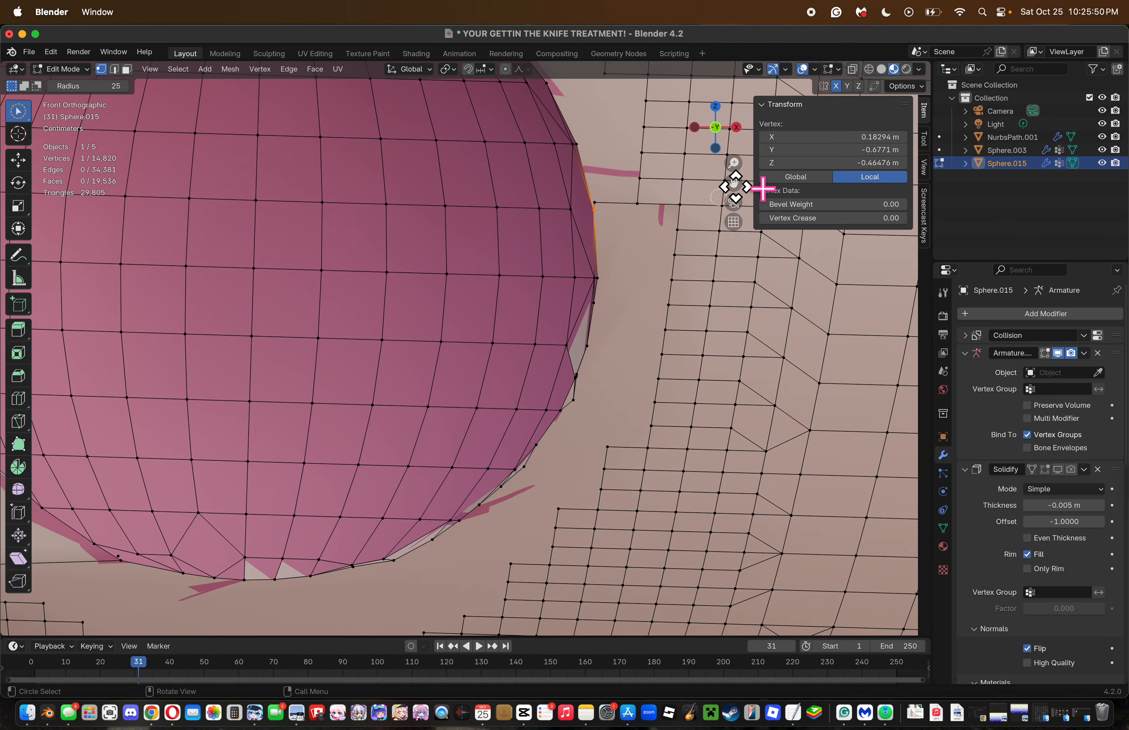
Knife-cut an edge from the end vertex of the sphere's inner grid row to the right-hand rim corner vertex.
left_click_drag(734, 176, 618, 226)
left_click_drag(731, 131, 731, 201)
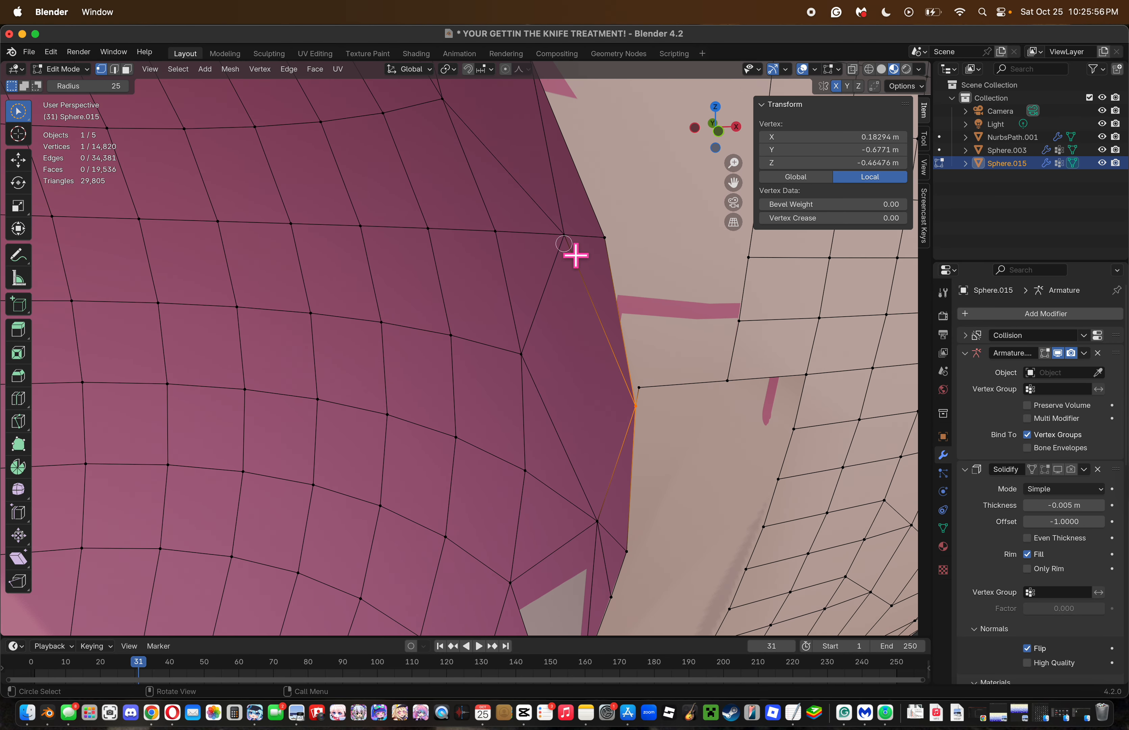
key("k")
left_click(496, 231)
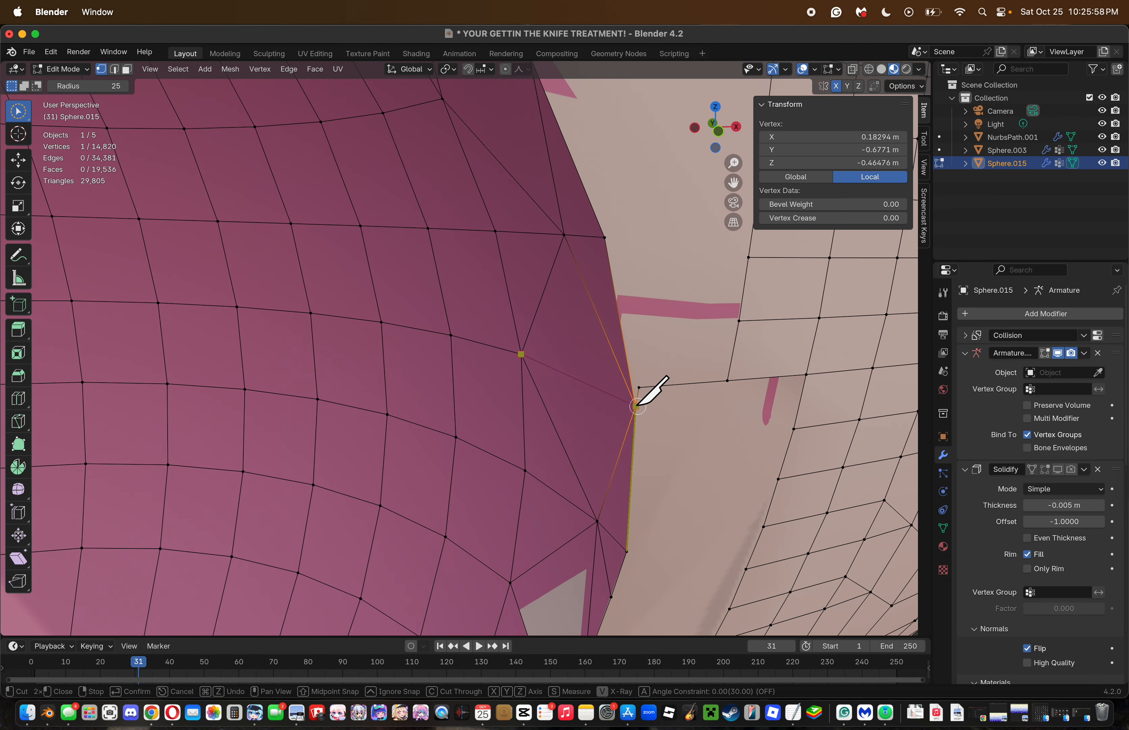
key("Return")
left_click(569, 348)
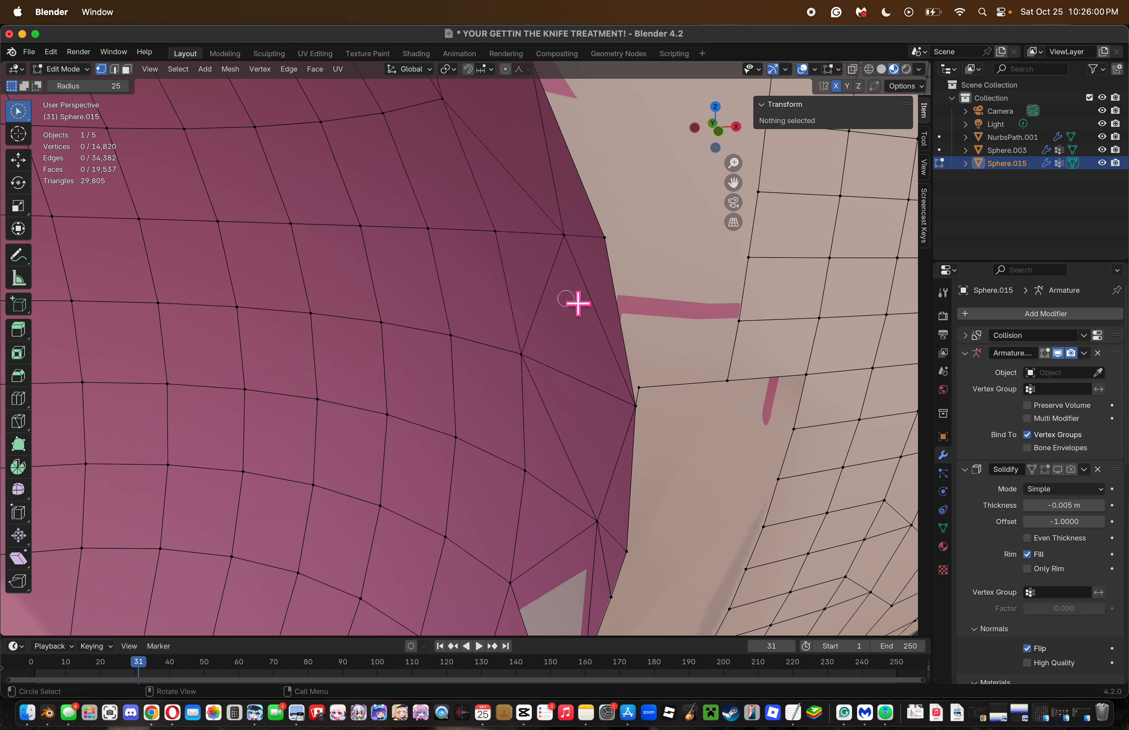
Knife-cut from the upper inner rim vertex across the new edge to the lower inner rim vertex.
key("k")
left_click(563, 235)
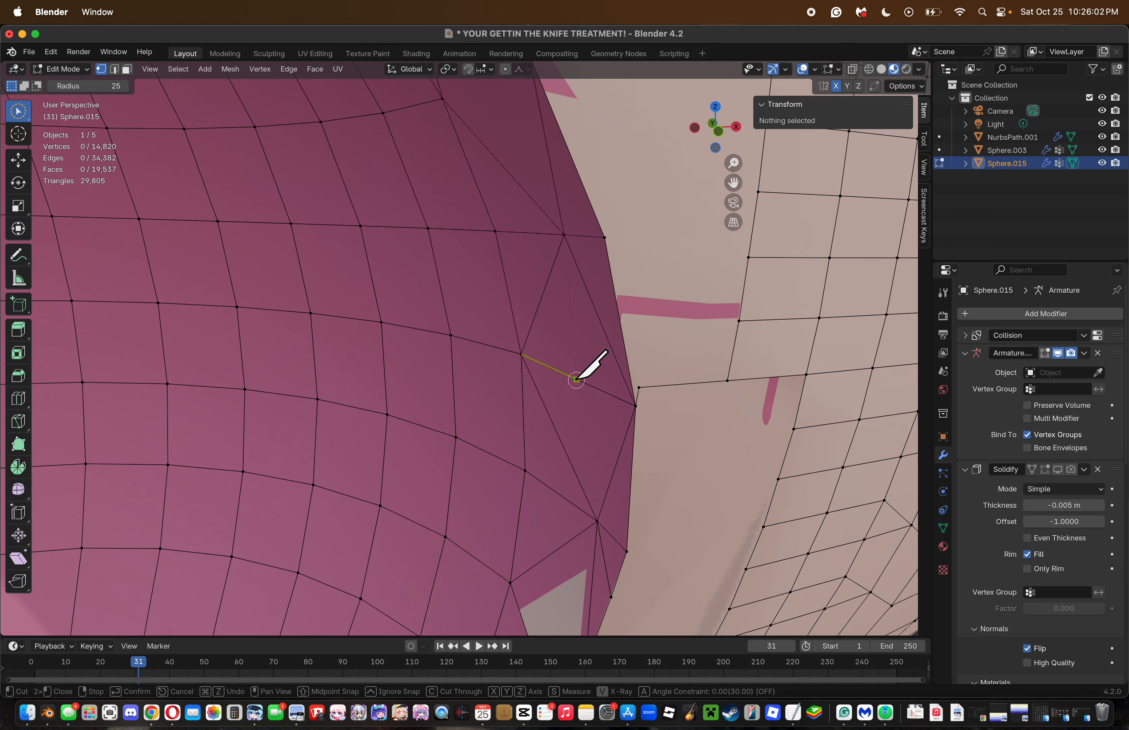
left_click(598, 521)
key("Return")
Convert the triangles of the whole mesh to quads and deselect everything.
key("a")
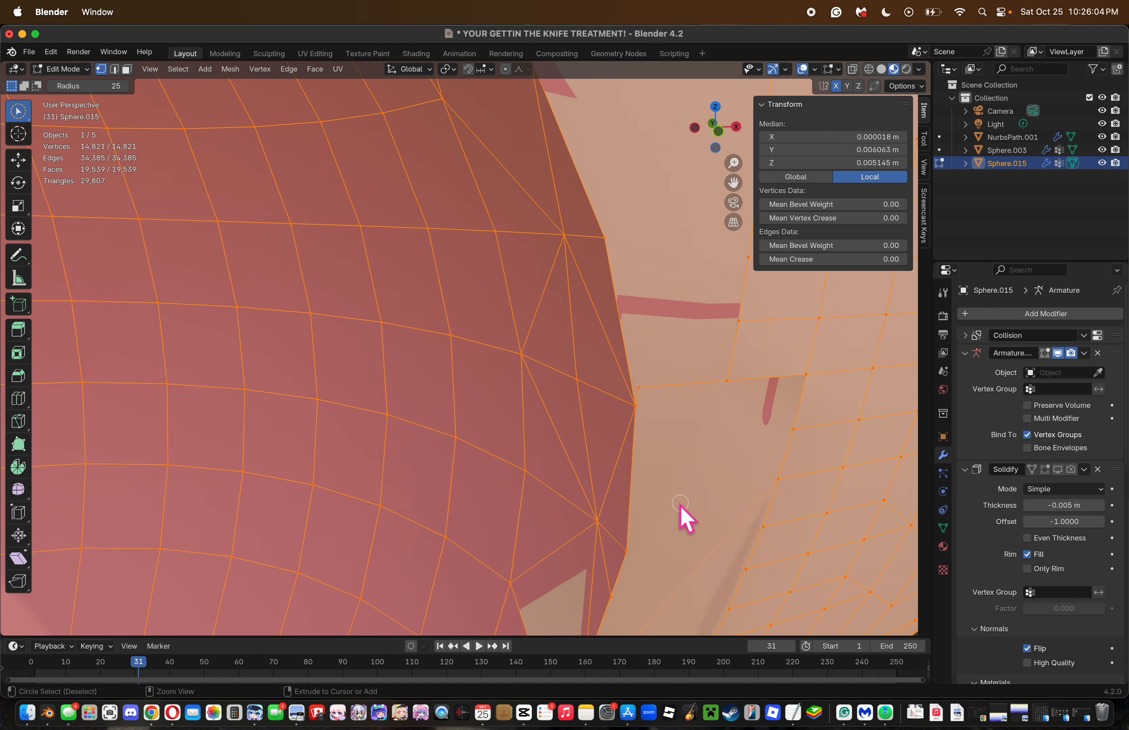
key("ctrl+f")
left_click(681, 505)
key("alt+a")
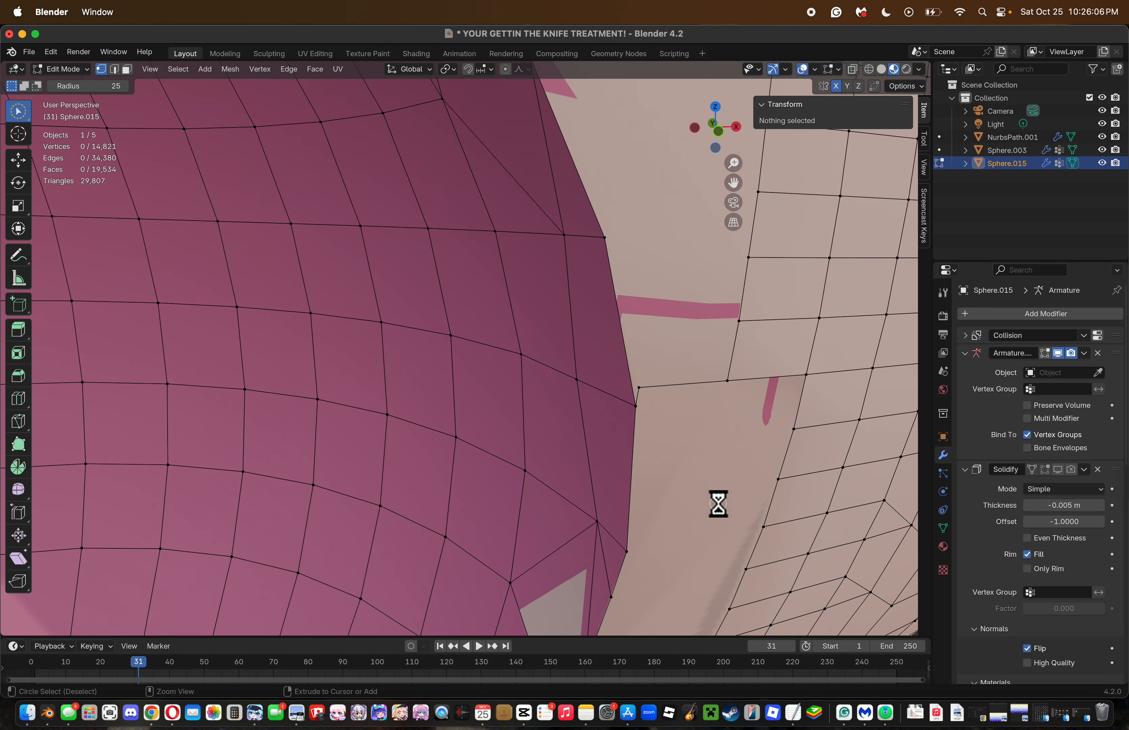
Dissolve the stray vertex just outside the right-hand rim corner so the head's edge runs directly to that corner.
left_click(641, 388)
key("x")
left_click(719, 434)
key("super+z")
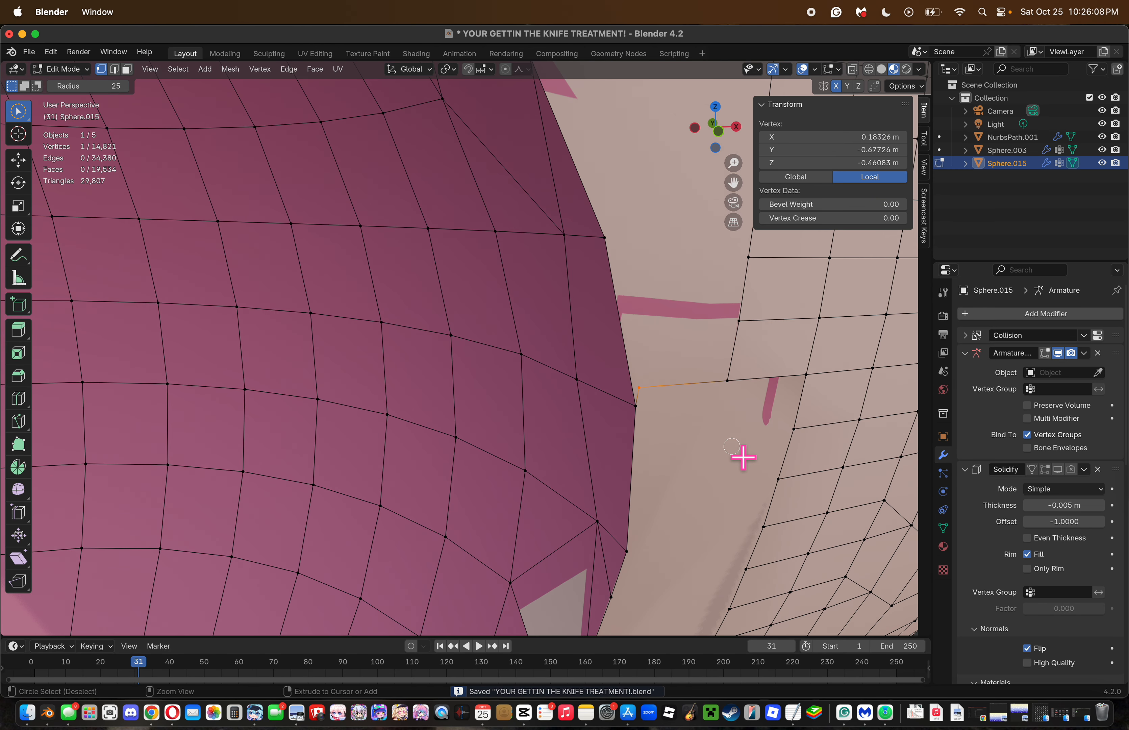
key("ctrl+x")
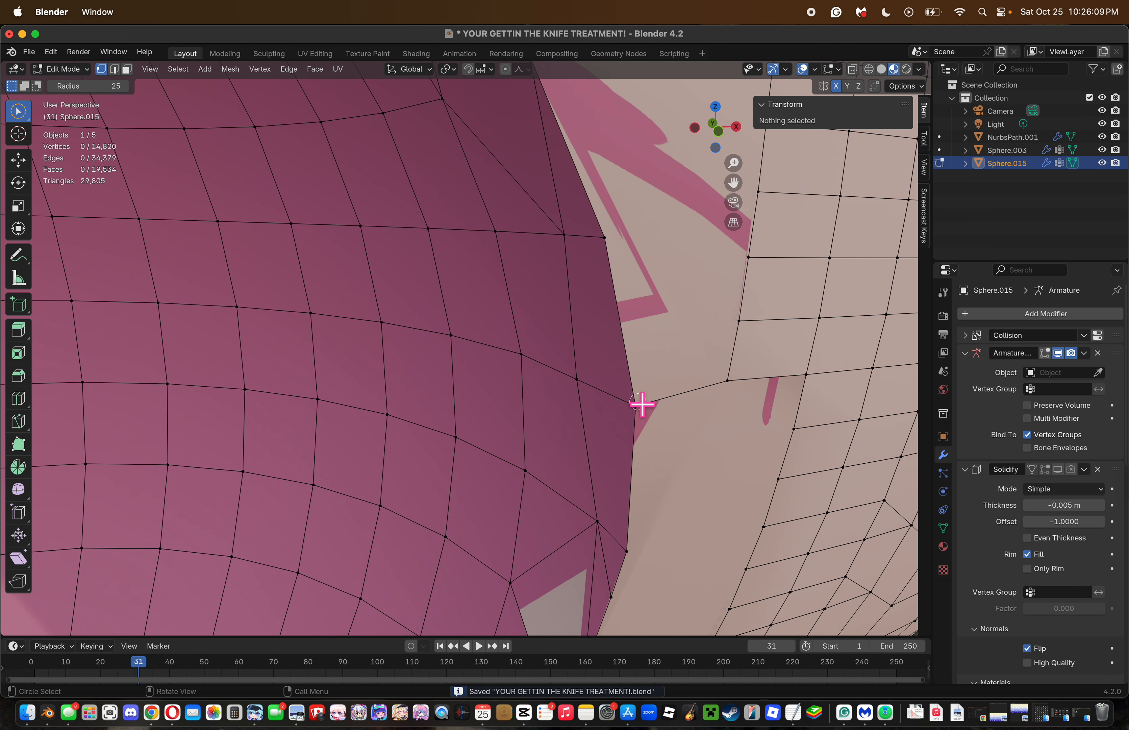
left_click(641, 404, "alt")
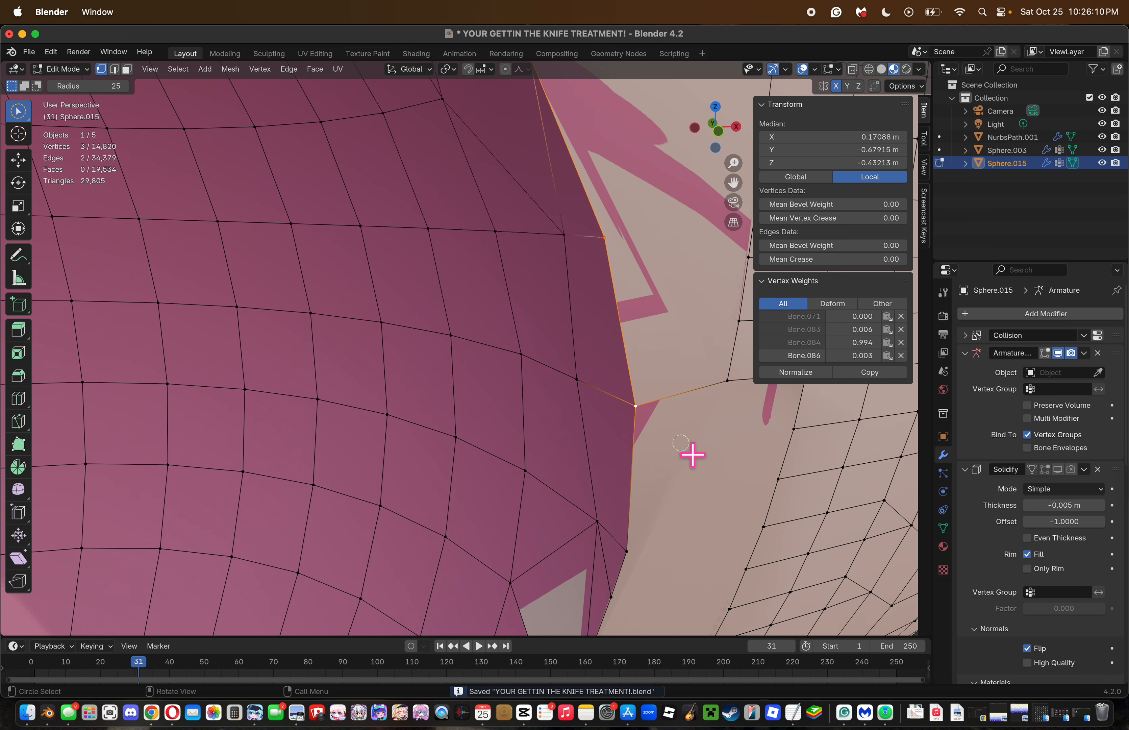
left_click(700, 475)
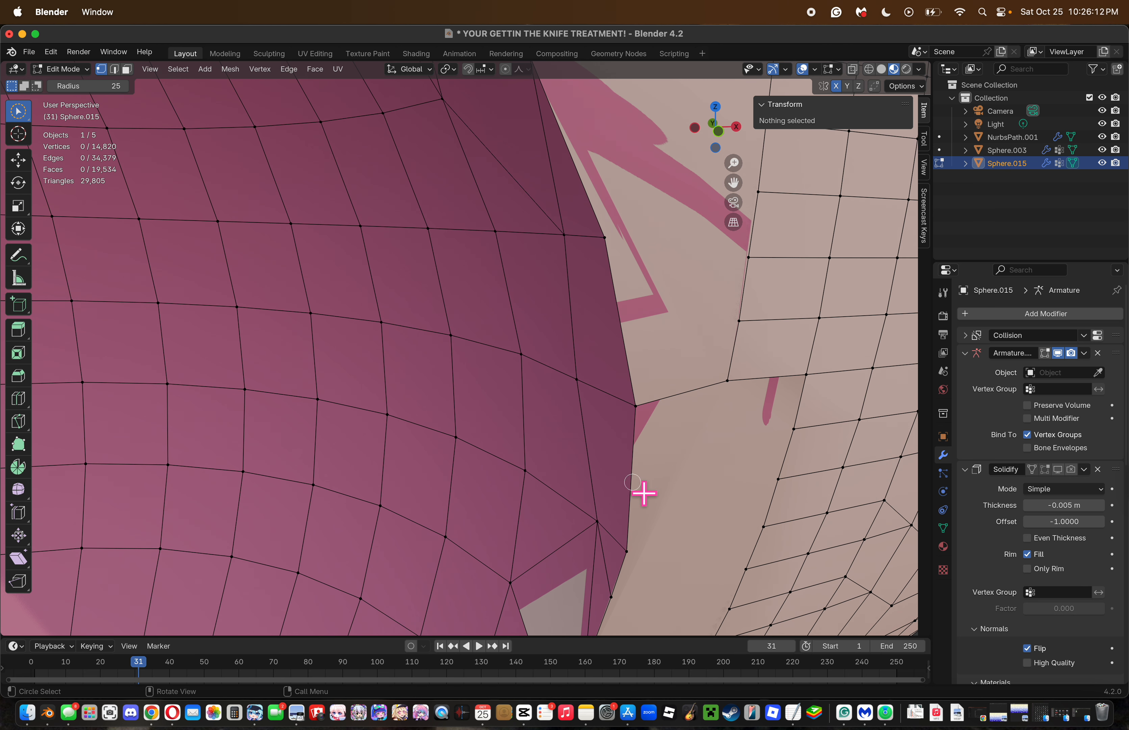
Try adding a loop cut across the sphere just below the right-hand rim corner, and undo it.
key("ctrl+r")
left_click(638, 483)
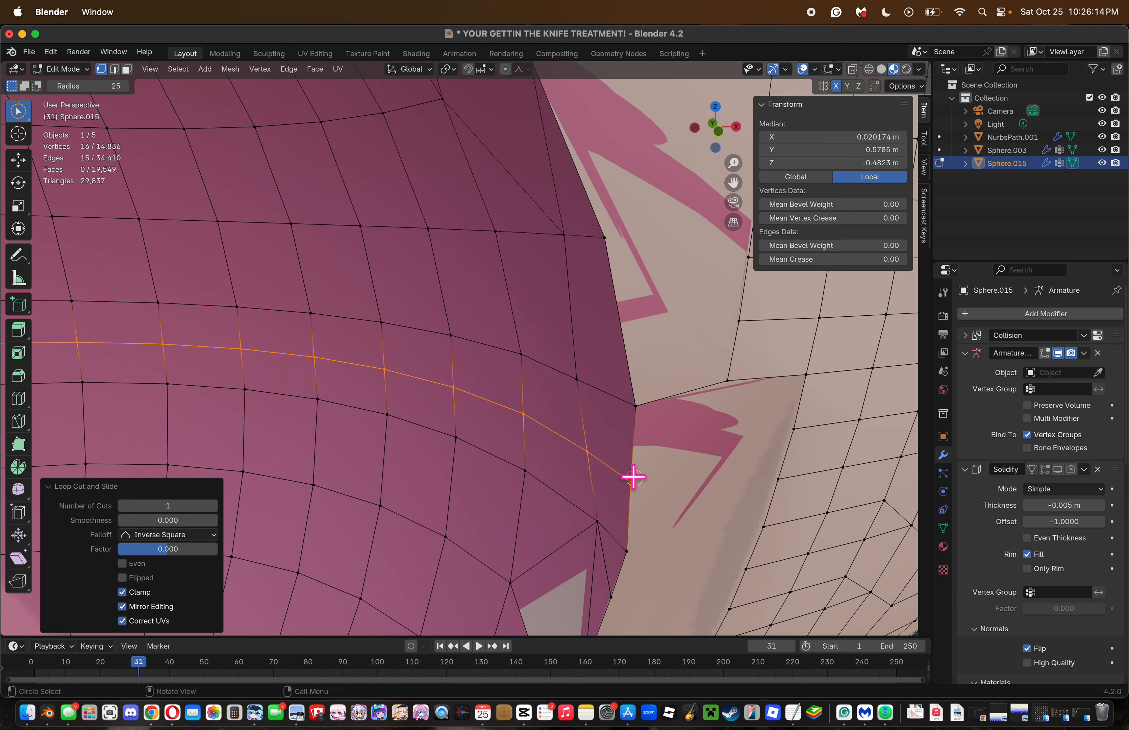
key("ctrl+z")
key("ctrl+r")
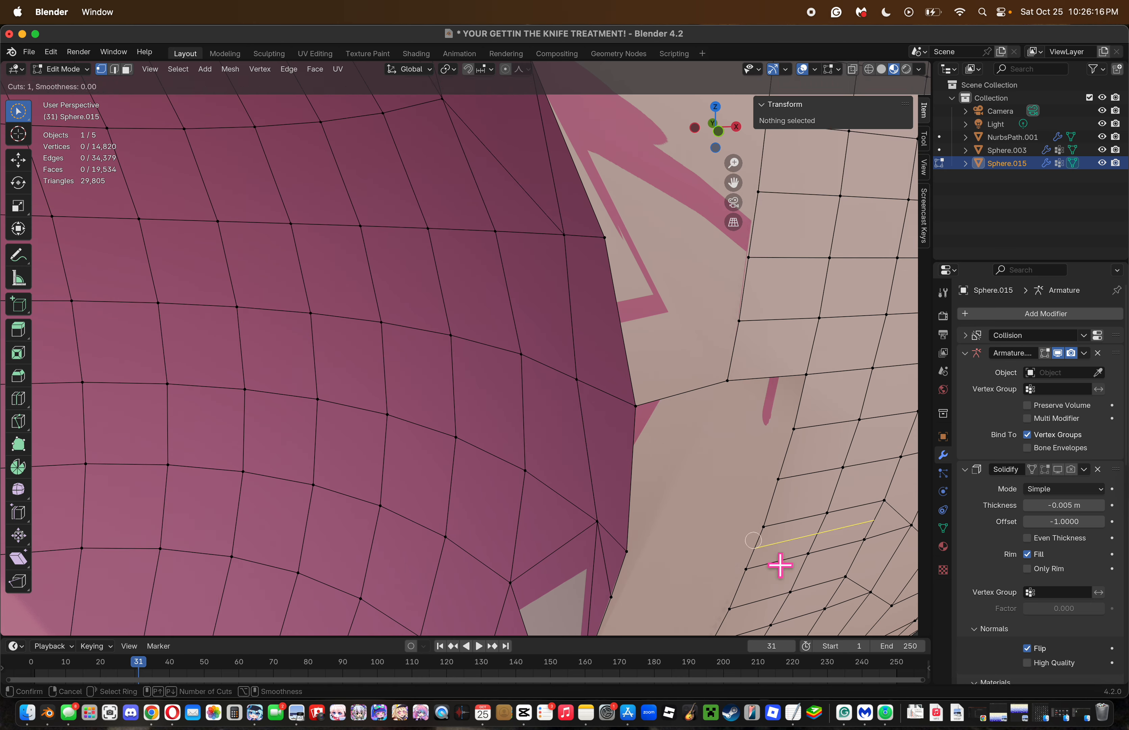
key("Escape")
Try a short knife cut across the rim edge below the right-hand corner, and undo it.
key("k")
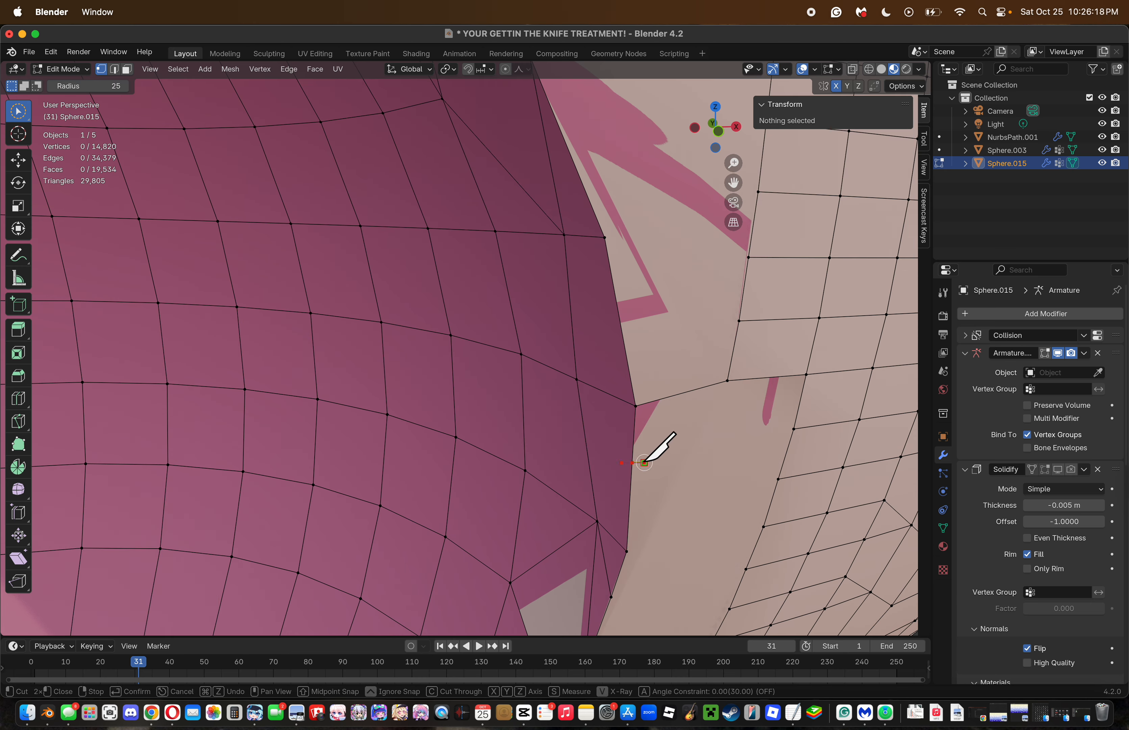
left_click(644, 462)
key("Return")
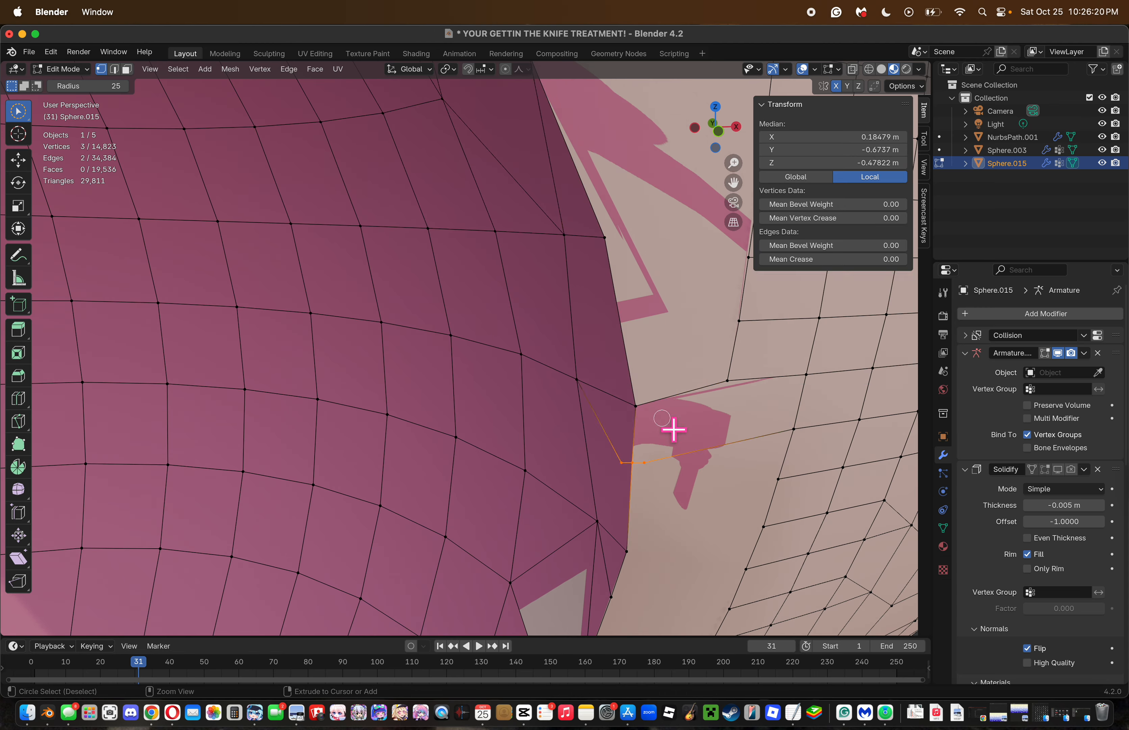
key("ctrl+z")
Try merging the right-hand rim corner vertex with the rim vertex below it at their centre.
key("m")
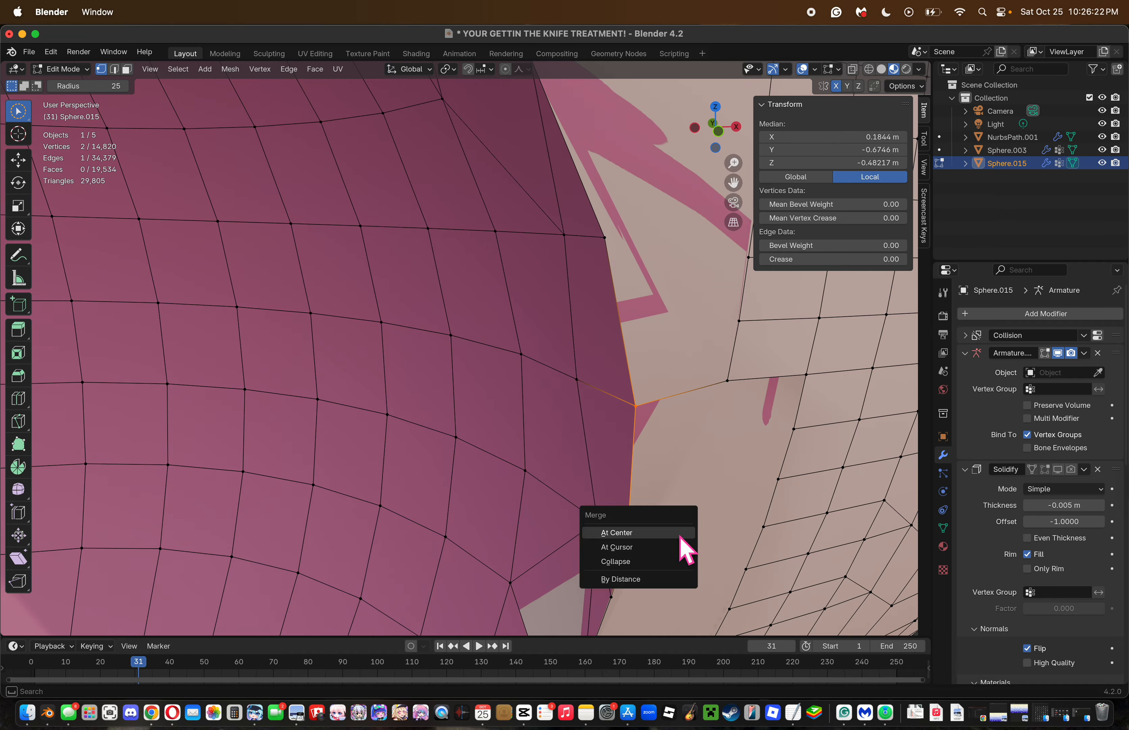
left_click(670, 547)
key("ctrl+z")
key("m")
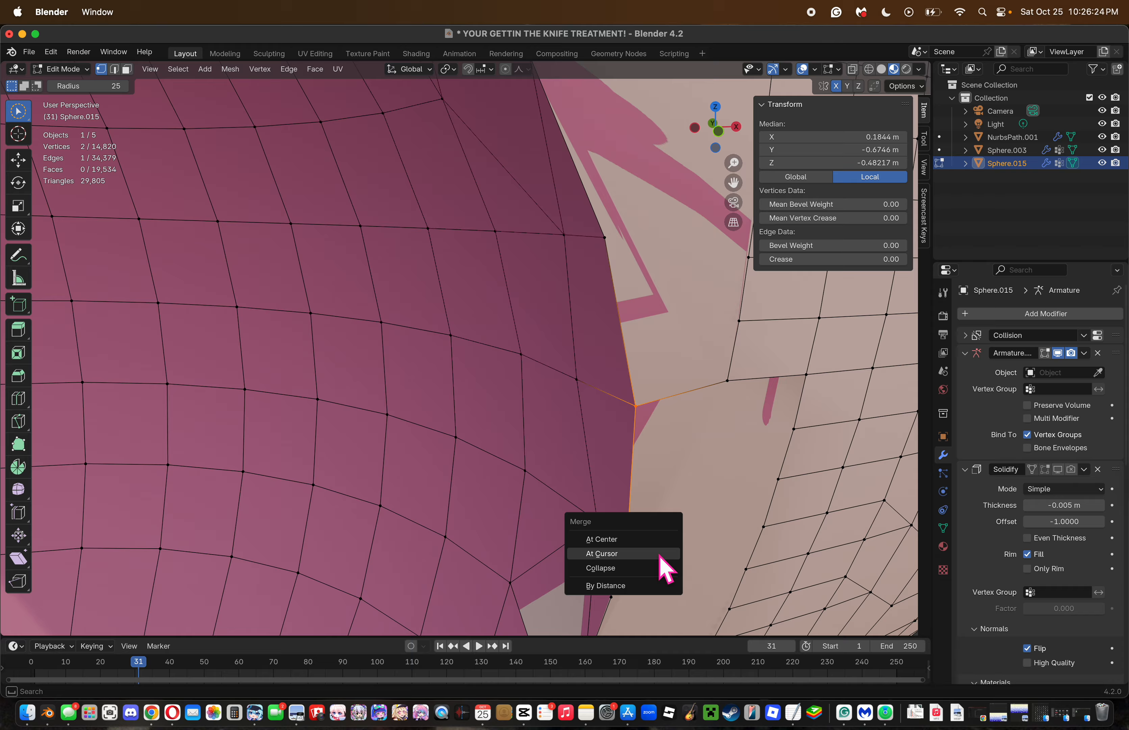
left_click(660, 546)
key("ctrl+z")
Try moving the merged rim vertex up level with the adjoining head edge, and undo both the move and the merge.
key("g")
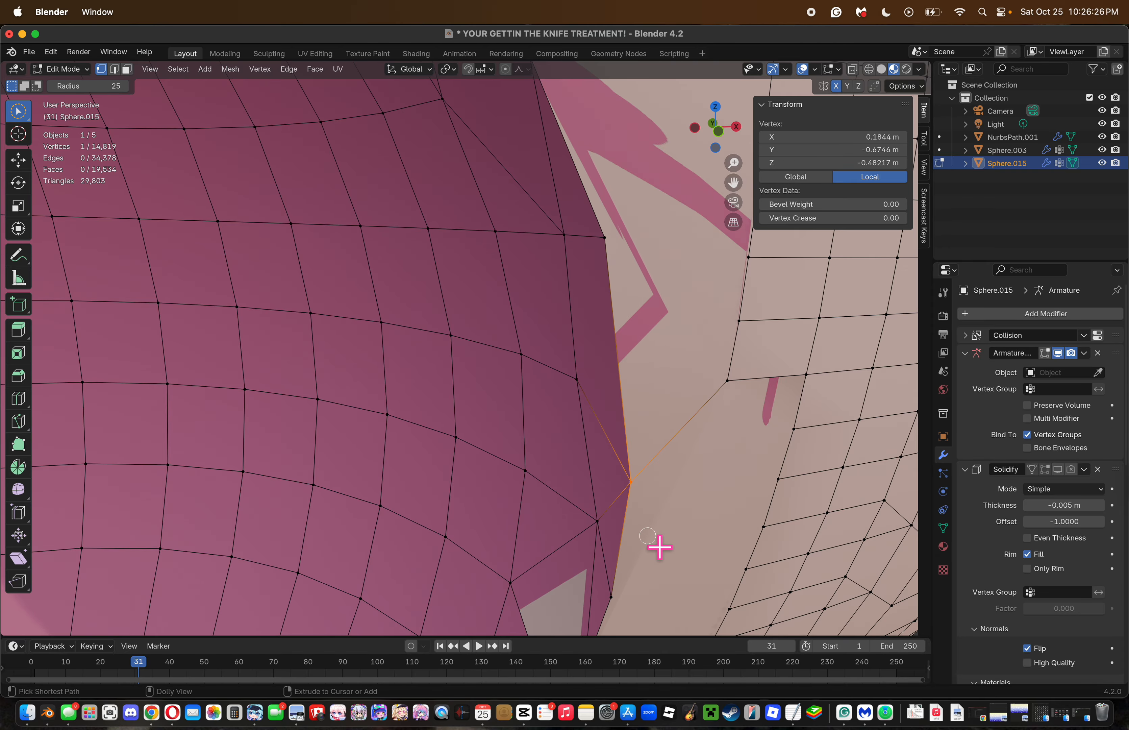
left_click(662, 440)
key("c")
key("Escape")
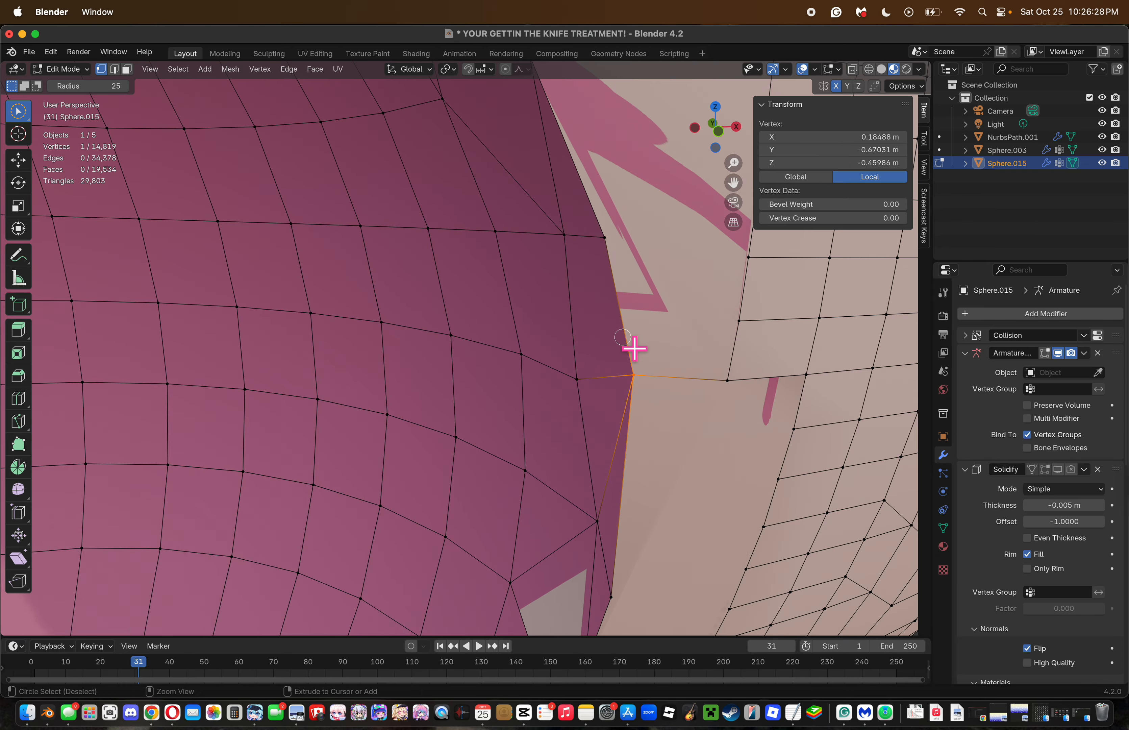
key("c")
key("Escape")
left_click(612, 219, "alt")
key("ctrl+z")
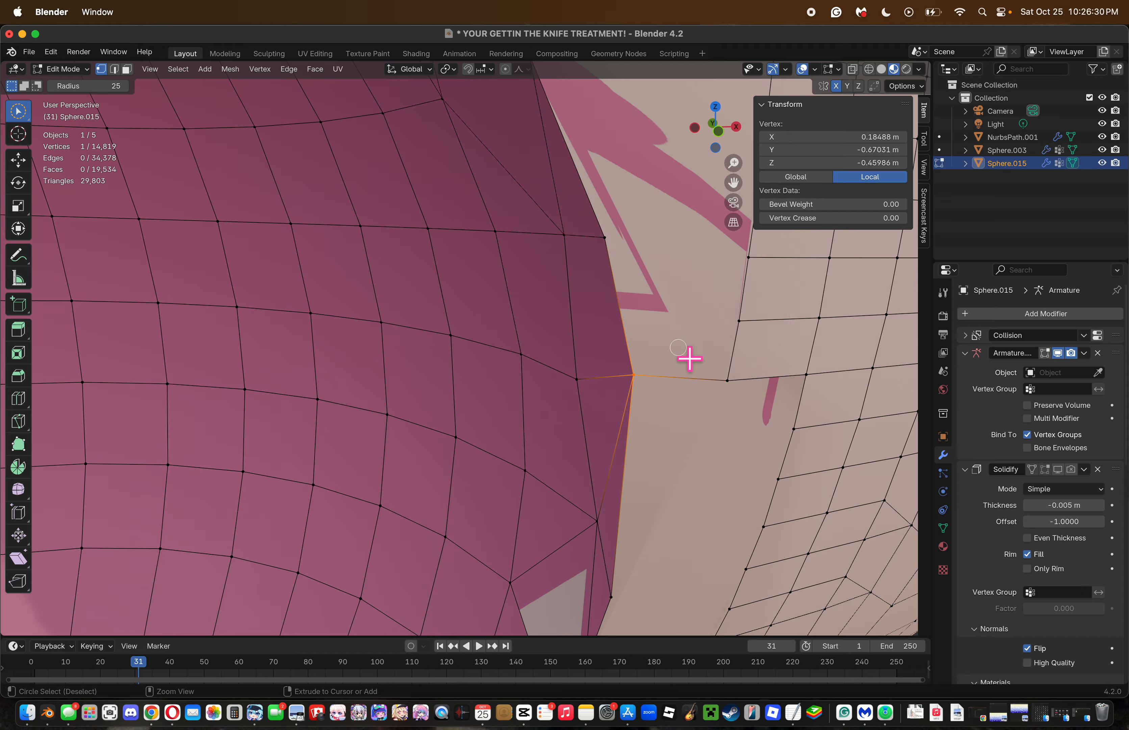
key("ctrl+z")
key("ctrl+z")
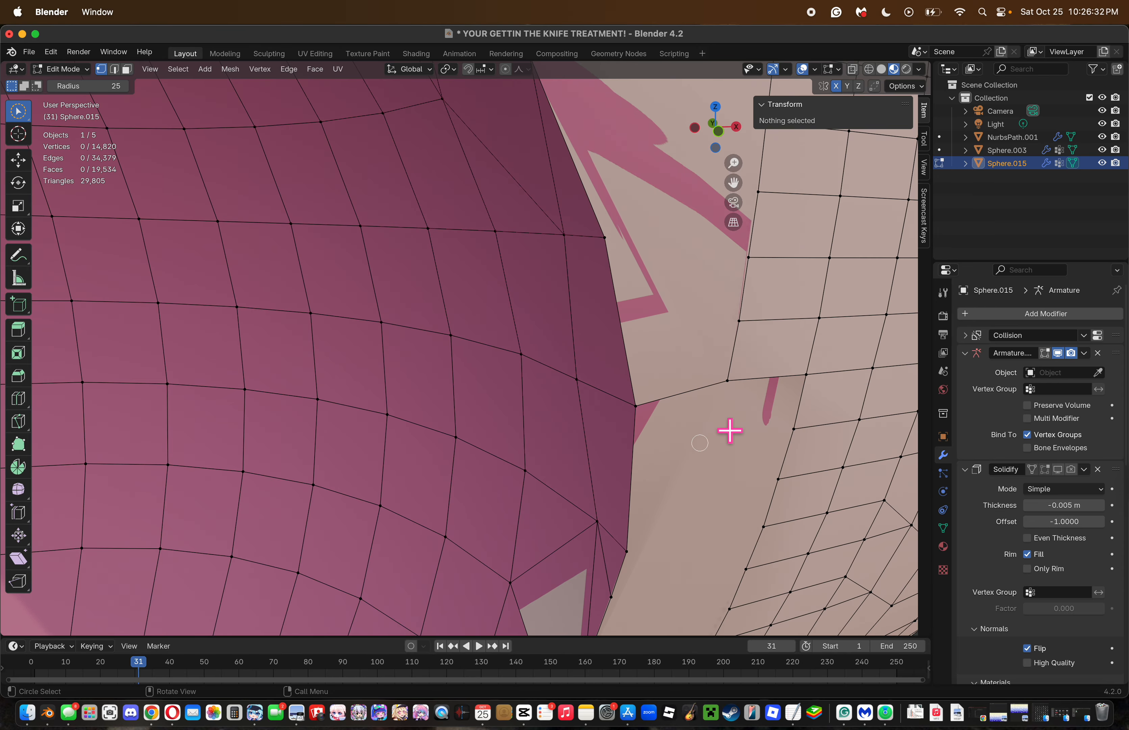
left_click_drag(733, 182, 738, 180)
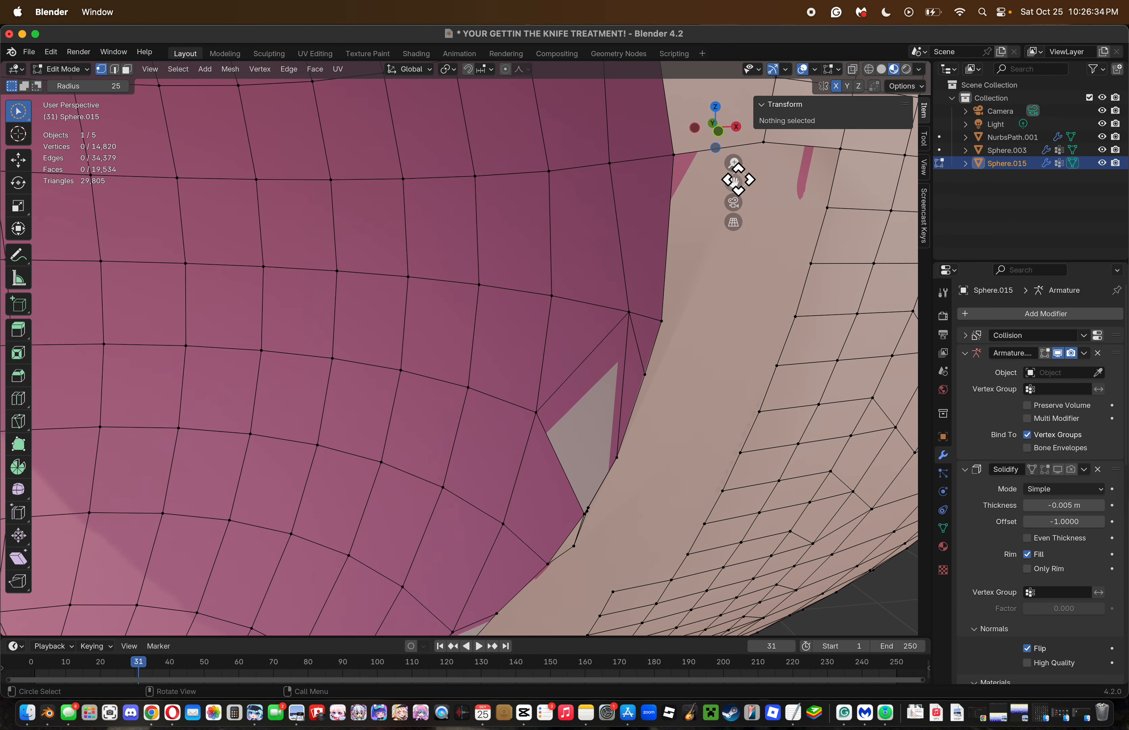
Dissolve the stray rim vertex just below the right-hand rim corner.
left_click(652, 383)
key("z")
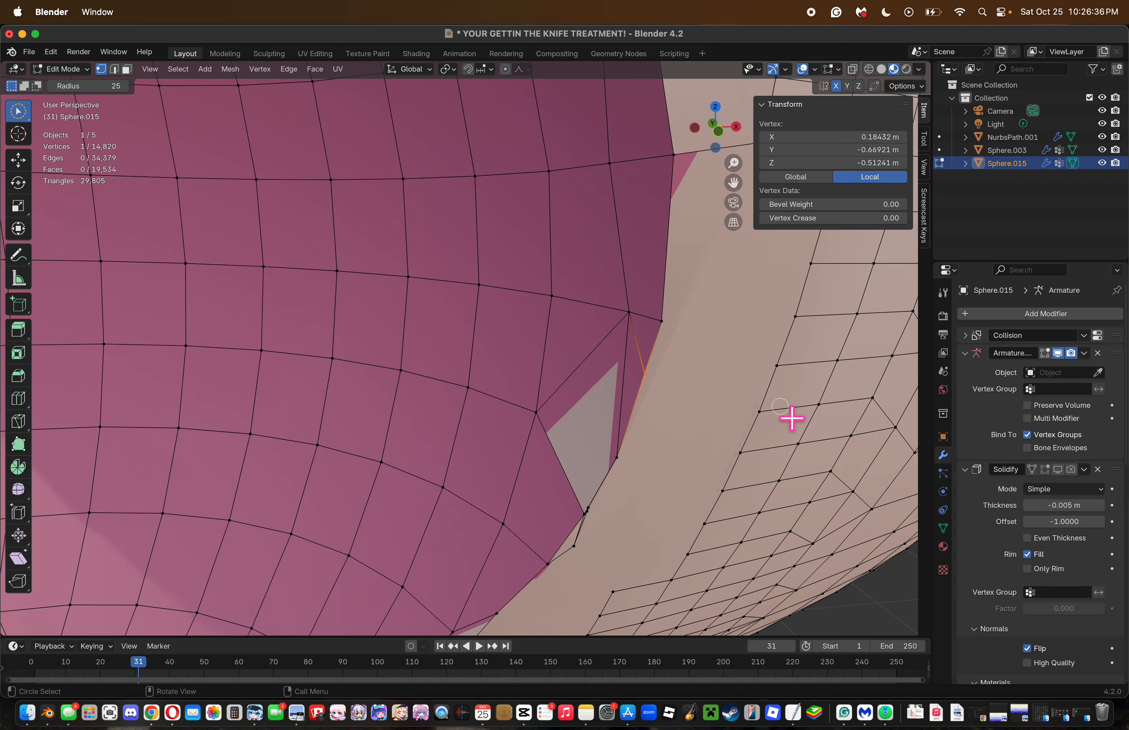
key("x")
left_click(783, 407)
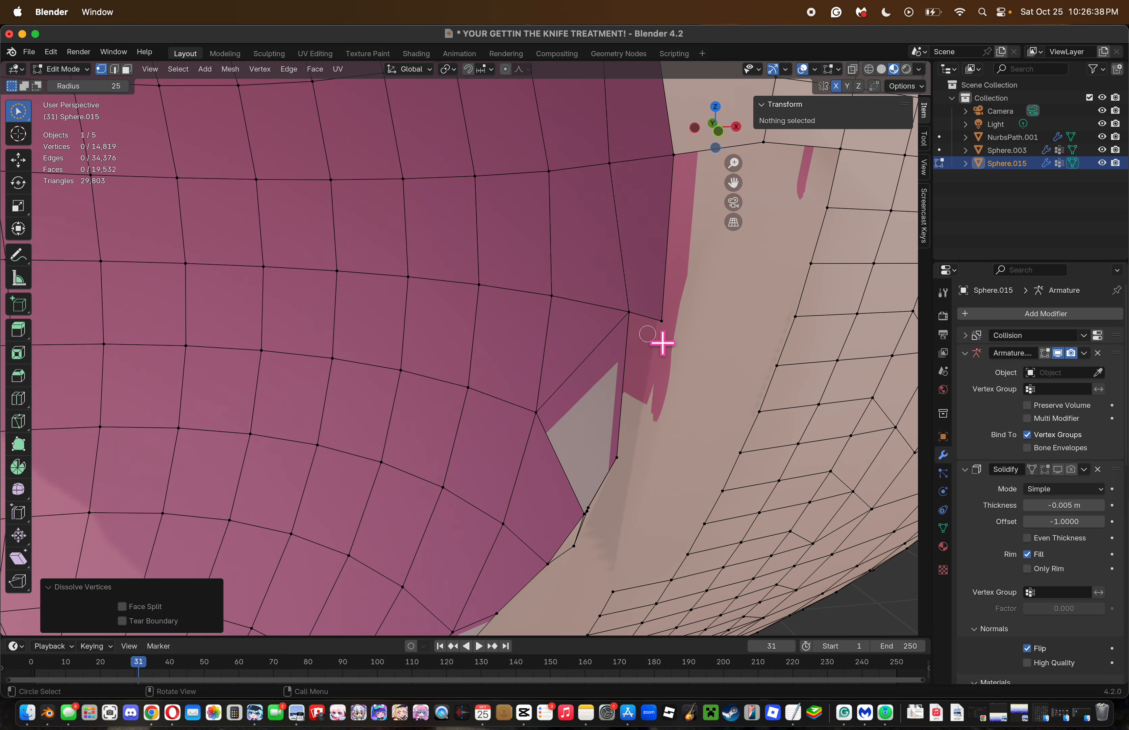
Fill a triangular face between the right-hand rim corner vertex, the rim vertex below it and the neighbouring inner sphere vertex.
left_click(662, 342)
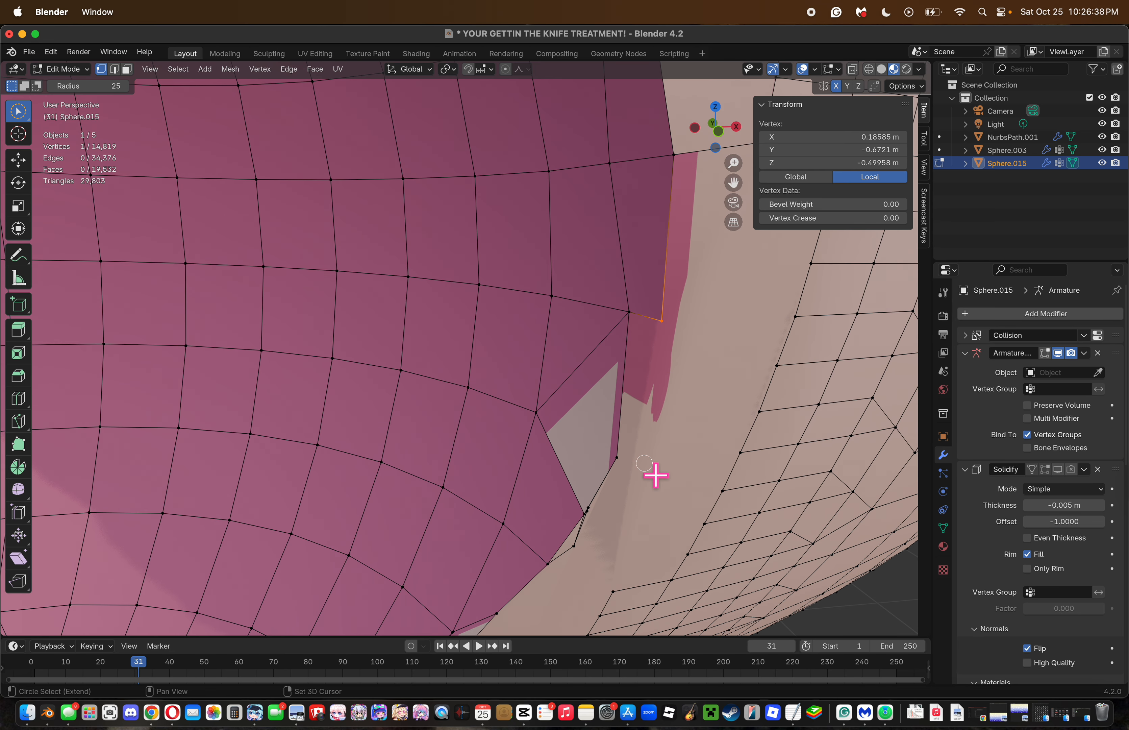
key("c")
scroll(627, 448, "up", 5)
left_click(623, 455)
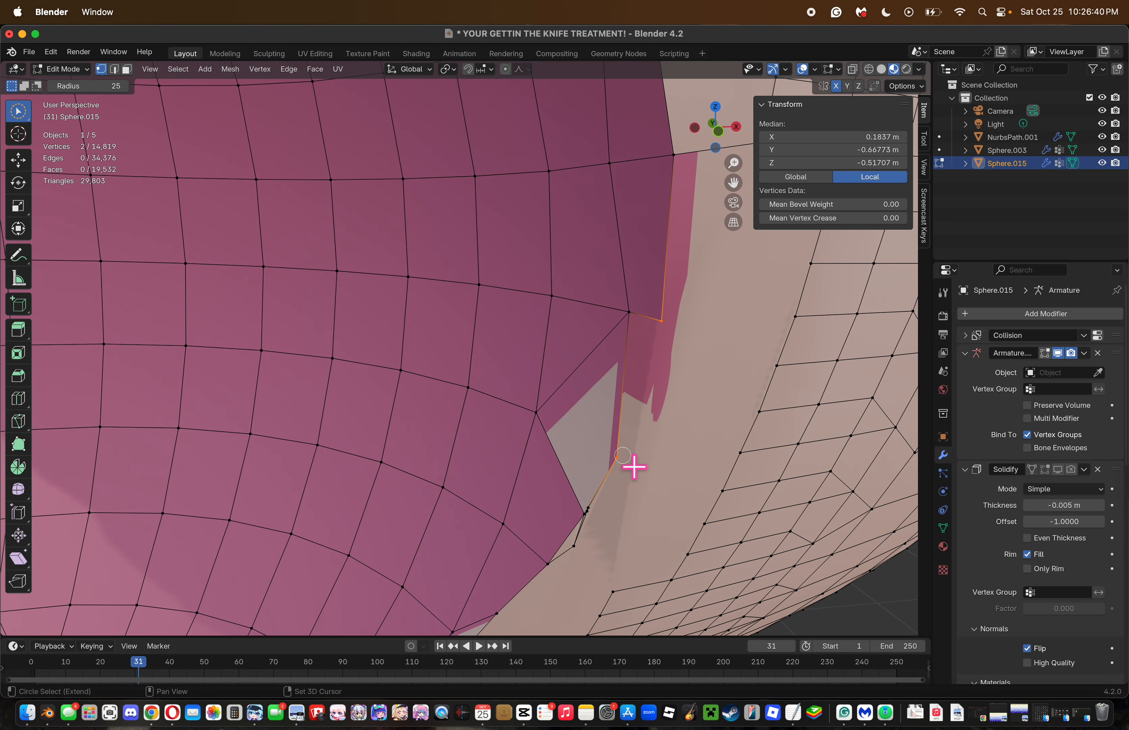
left_click(639, 323, "shift")
key("f")
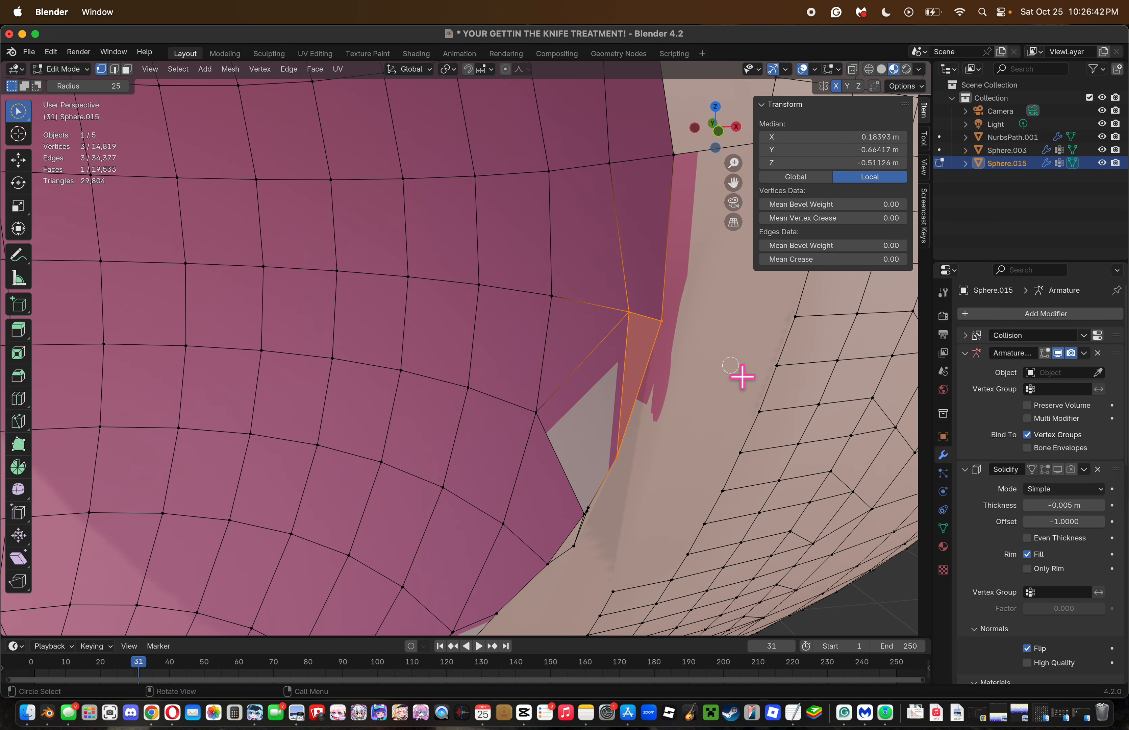
left_click(674, 263, "alt")
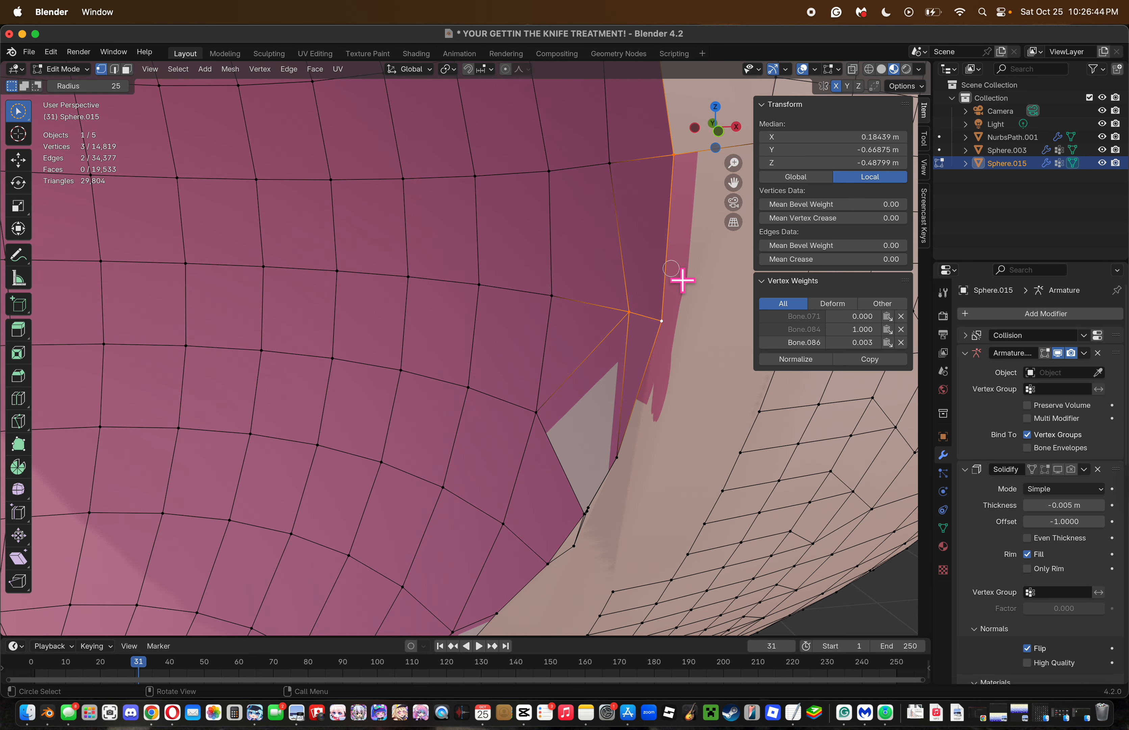
left_click(631, 343)
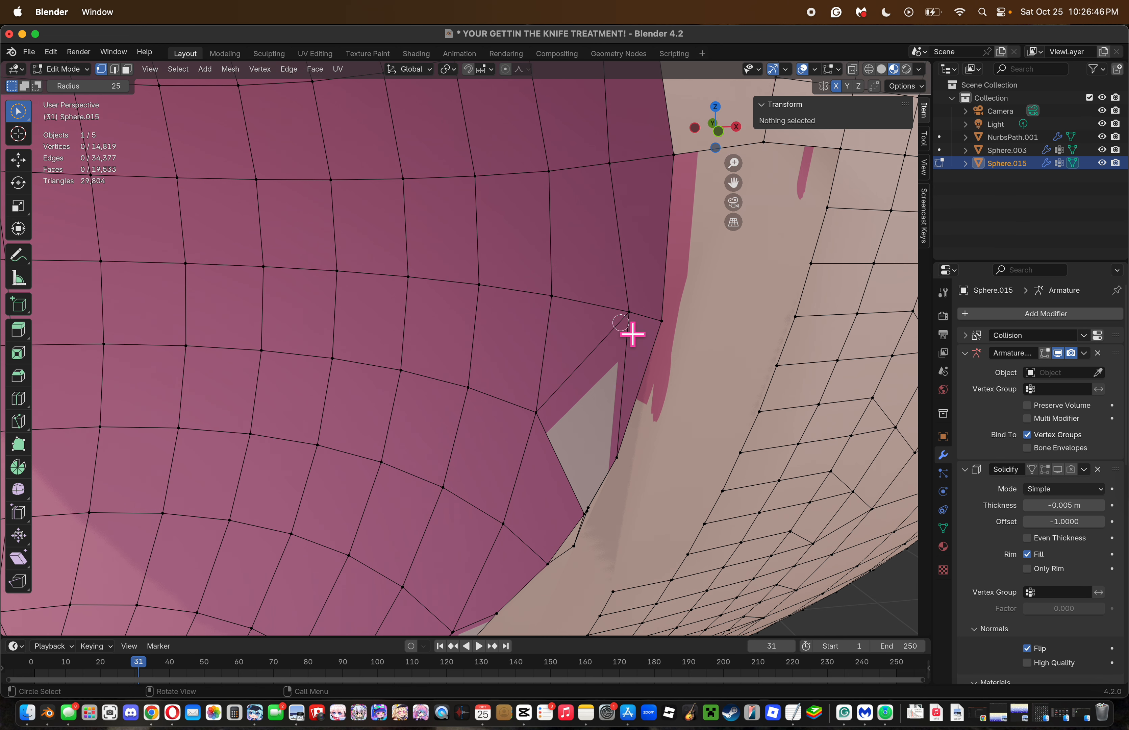
Dissolve the inner sphere vertex beside the right-hand rim corner and clear the selection.
left_click(639, 322)
key("x")
left_click(797, 474)
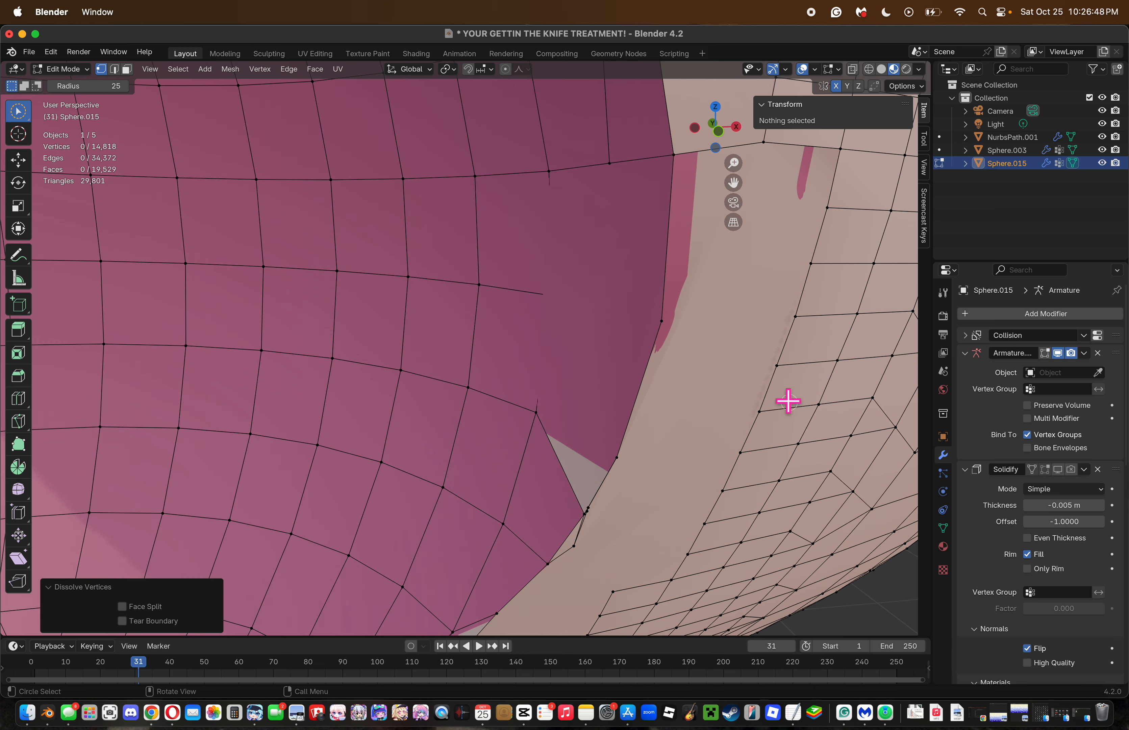
left_click(629, 461, "alt")
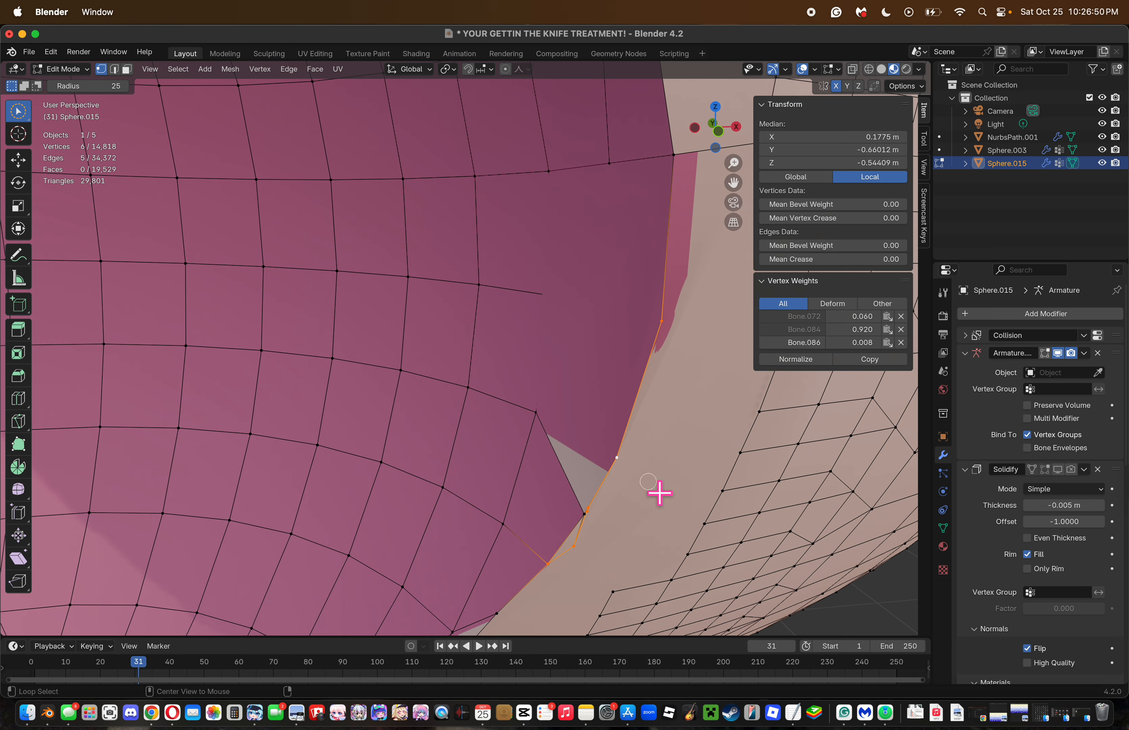
left_click(660, 492)
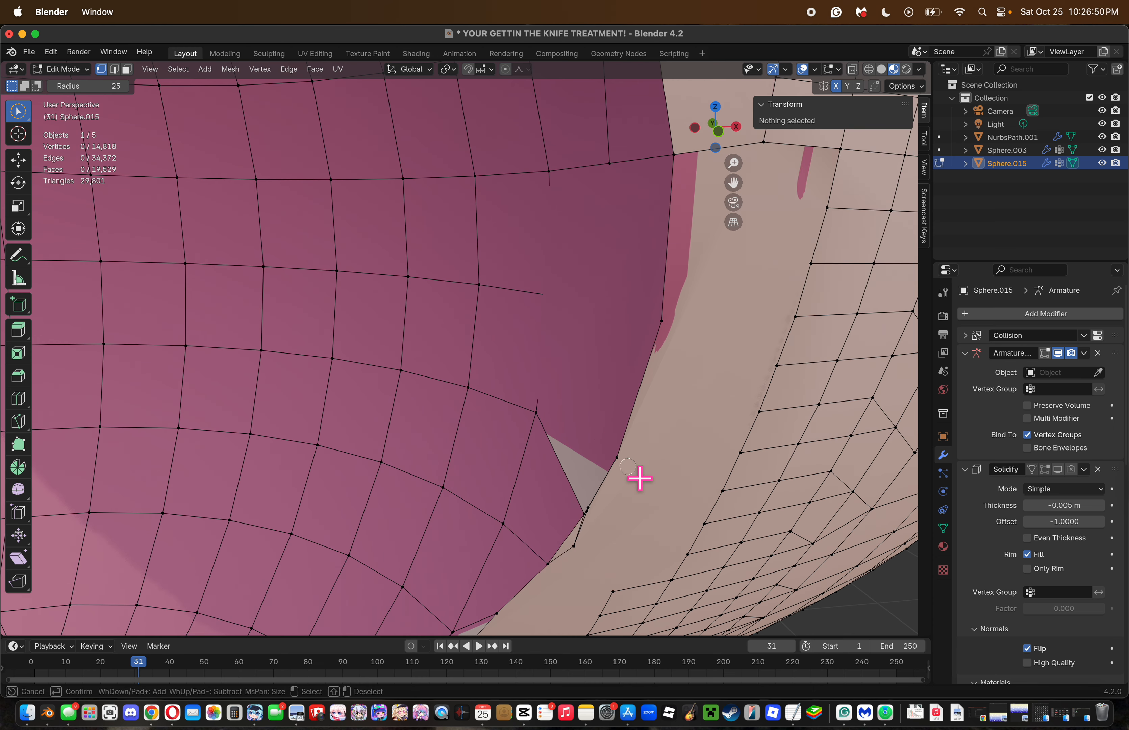
left_click(635, 456, "alt")
left_click(672, 463)
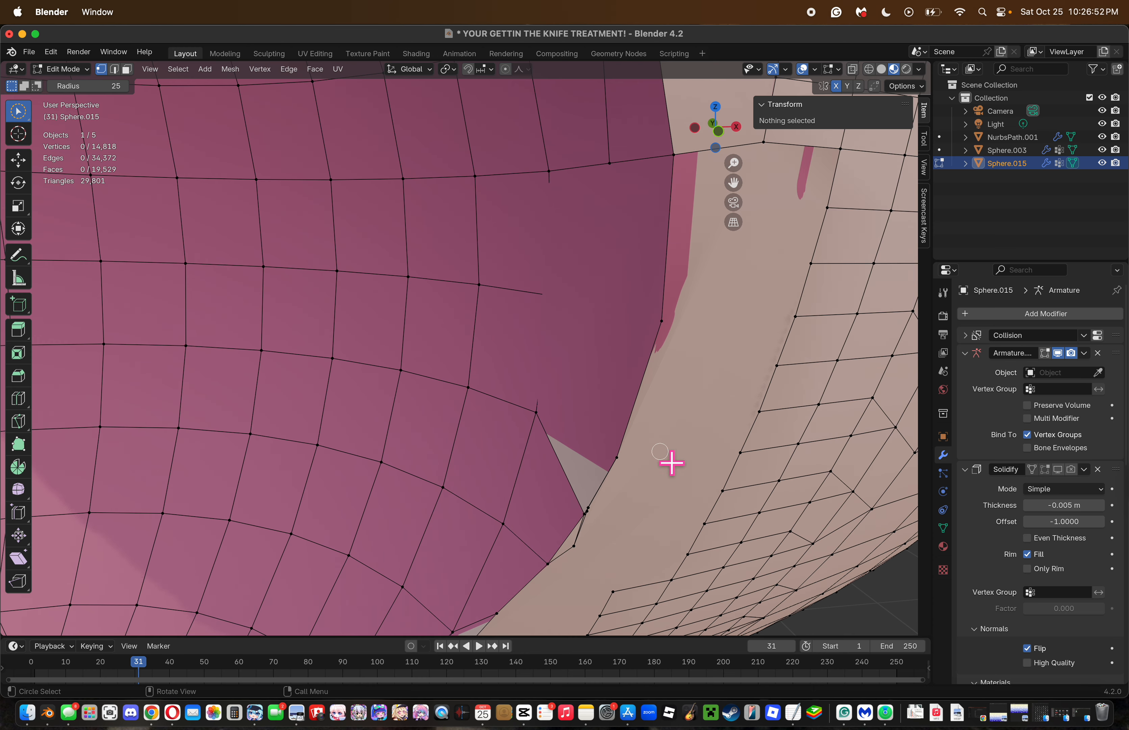
Knife-cut a new edge from the end of the broken horizontal sphere row to the right-hand rim corner vertex.
key("k")
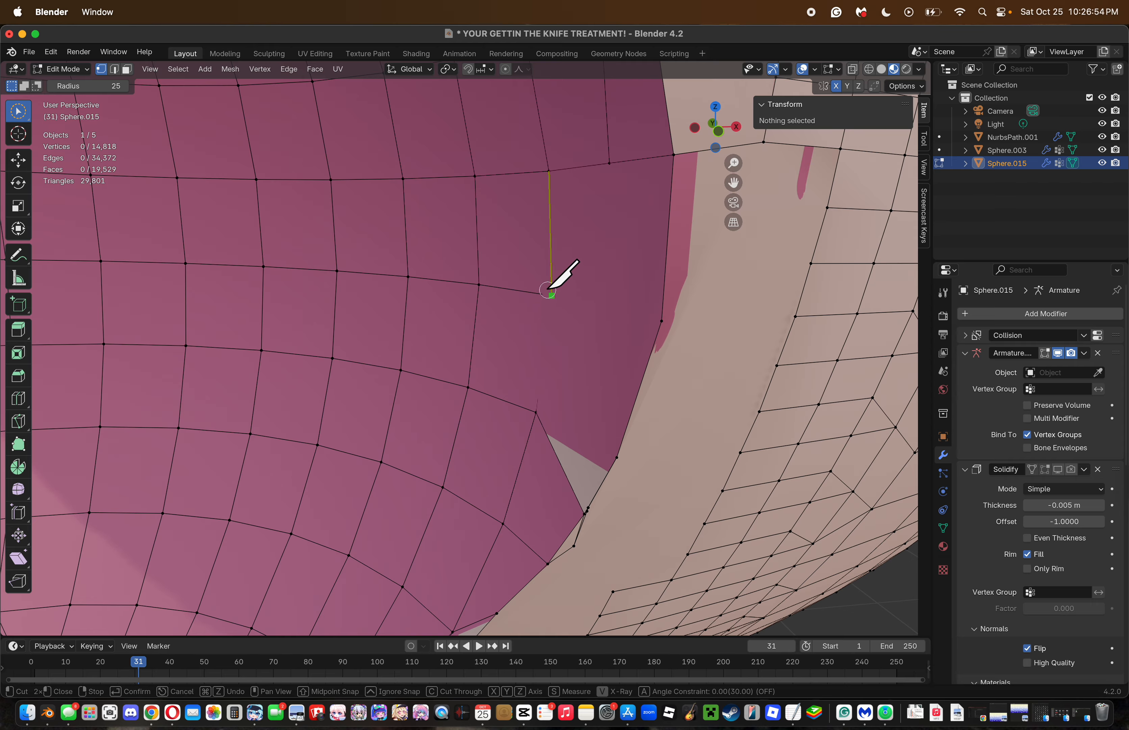
left_click(547, 290)
left_click(663, 317)
key("Return")
left_click(664, 300, "alt")
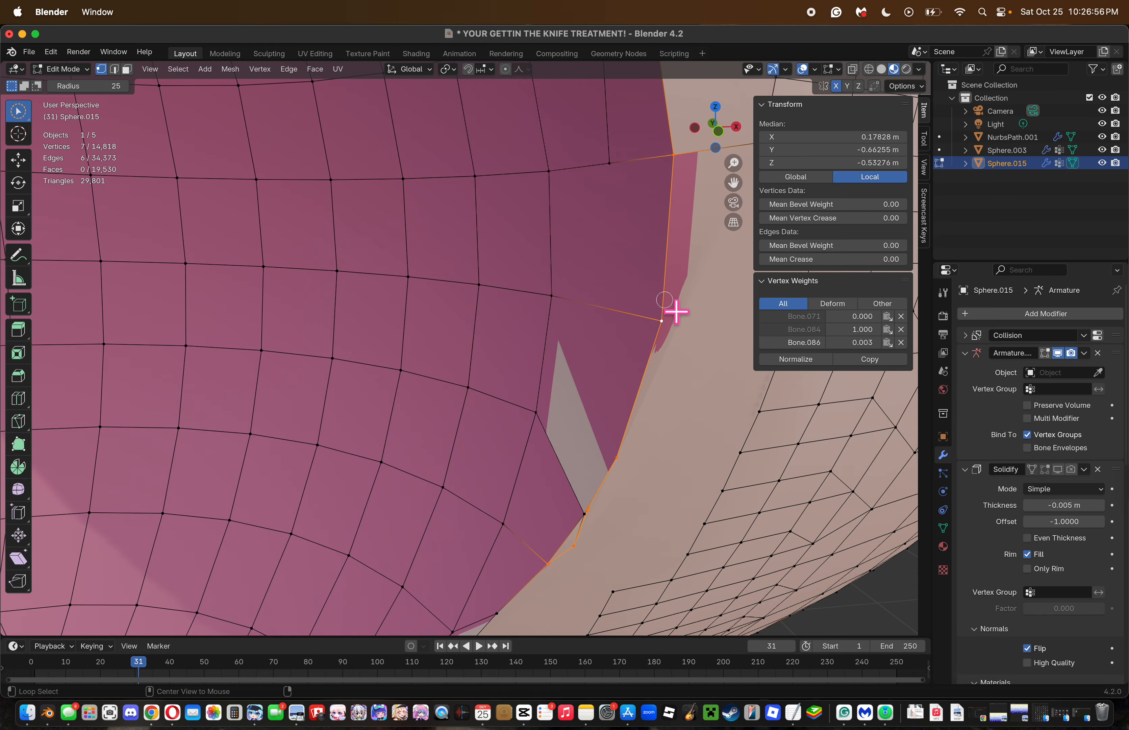
left_click(688, 423)
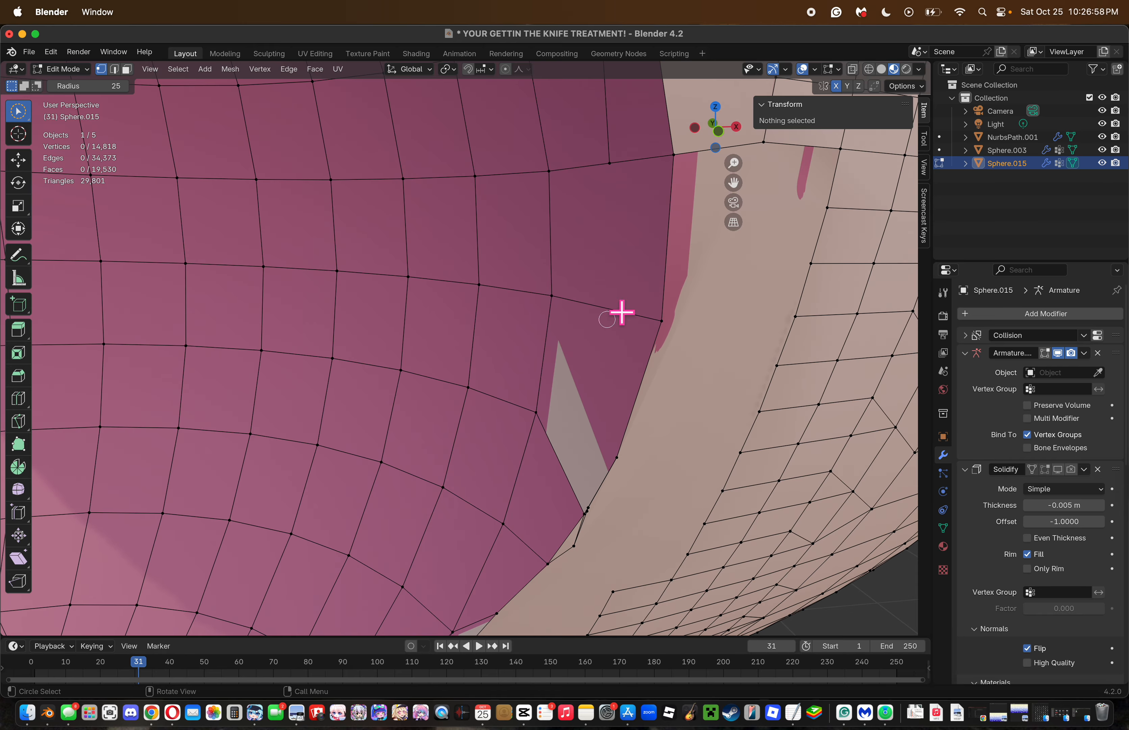
Knife-cut the vertical edge beside the rim down to the new row edge, and cut from the gap's upper vertex to the lower rim vertex.
left_click(610, 162)
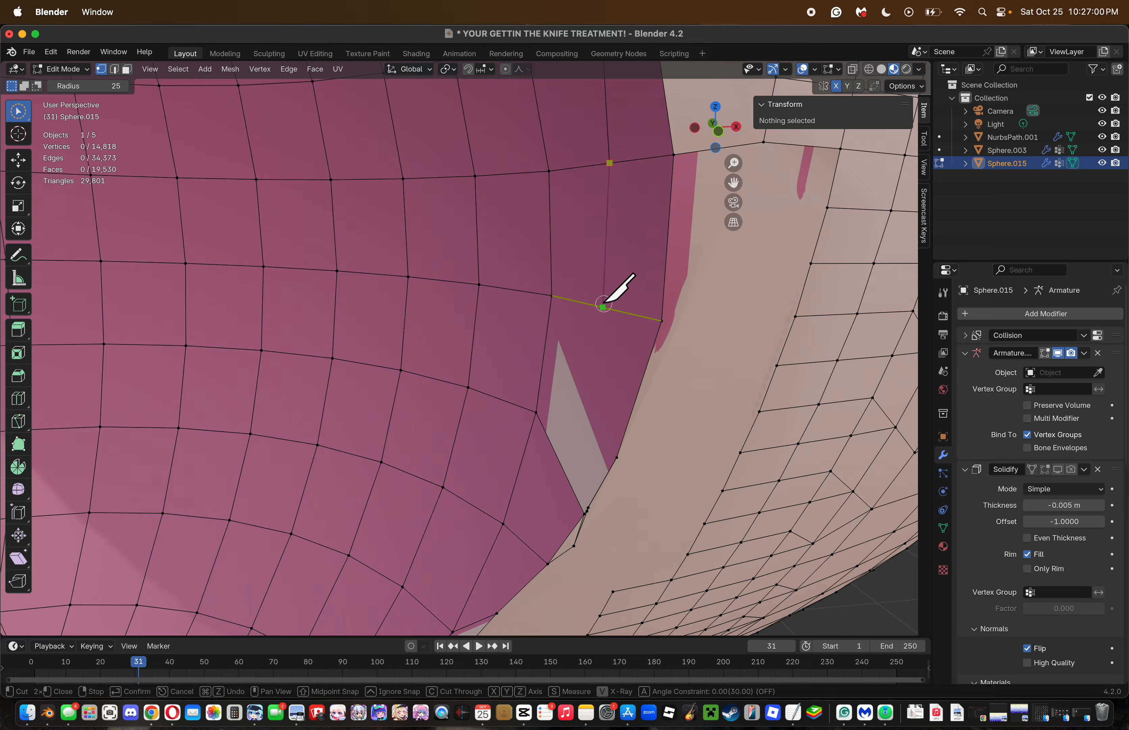
key("Return")
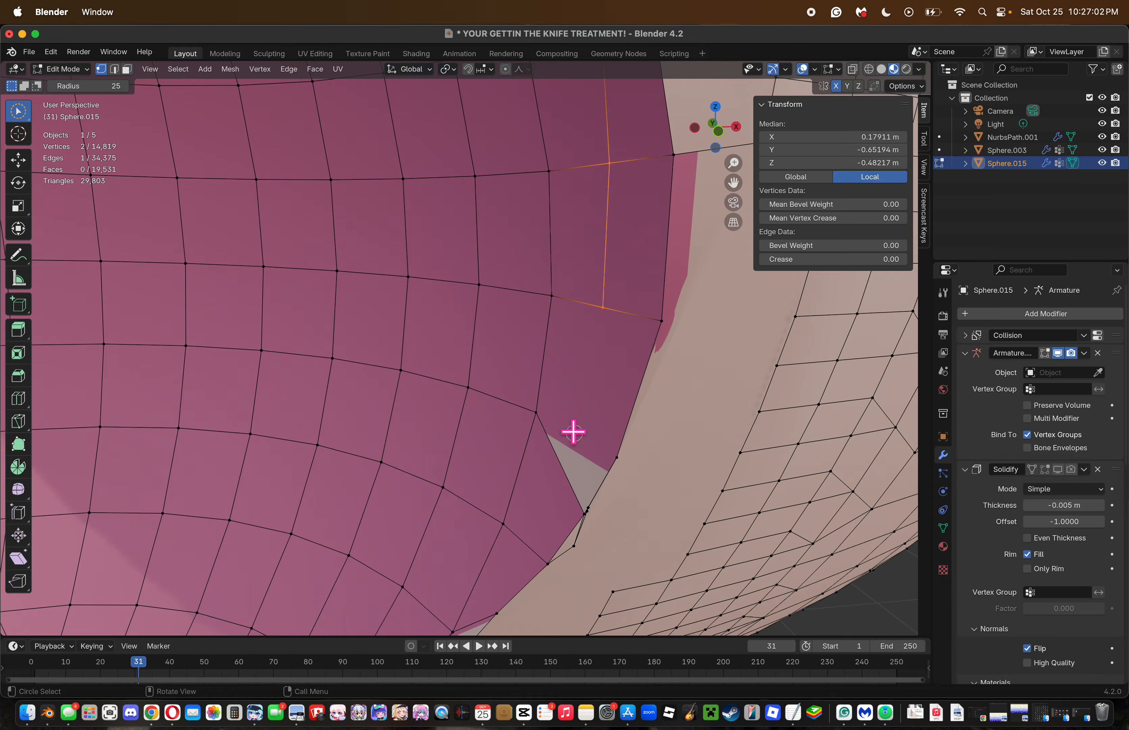
left_click(693, 455)
key("k")
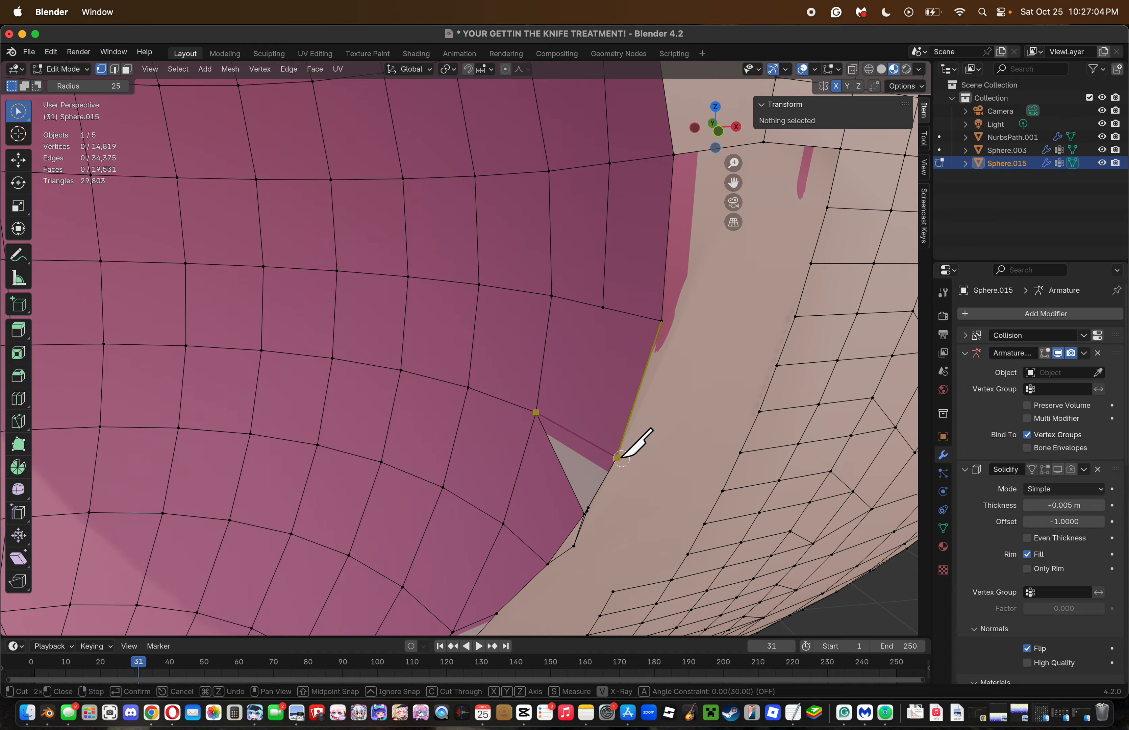
key("Return")
left_click(626, 417, "alt")
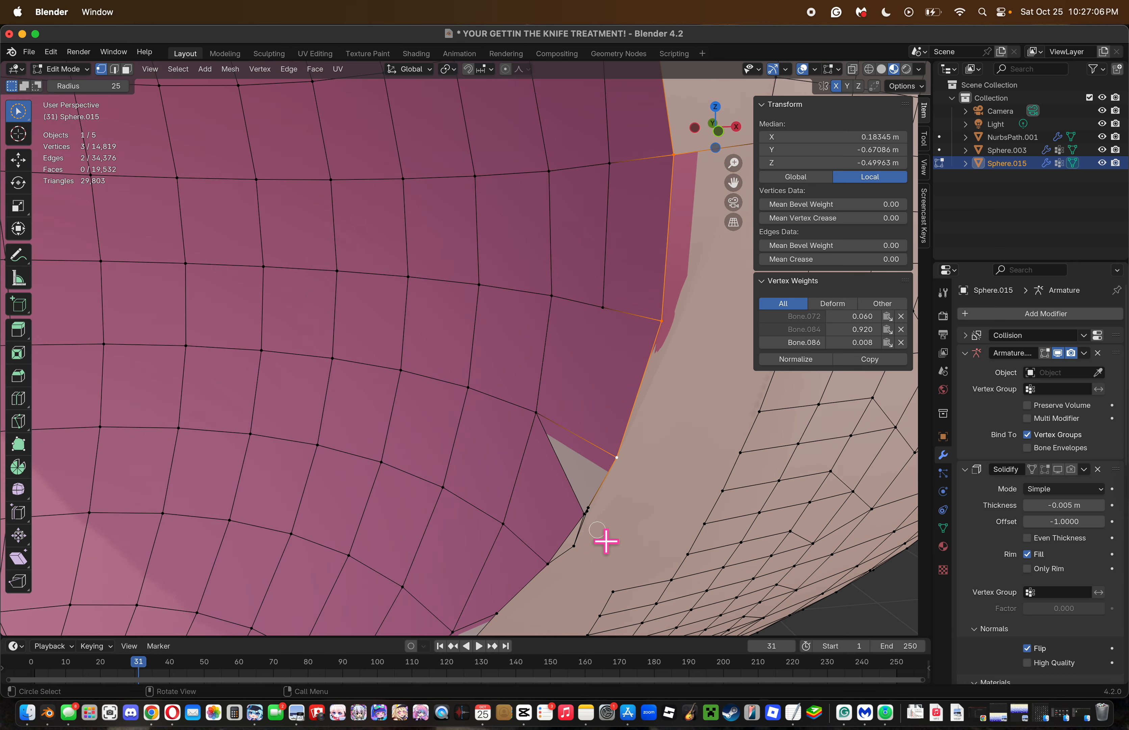
Try dissolving the three clustered rim vertices at the lower tip of the gap, and undo it.
left_click(585, 504)
left_click_drag(608, 508, 579, 515)
key("x")
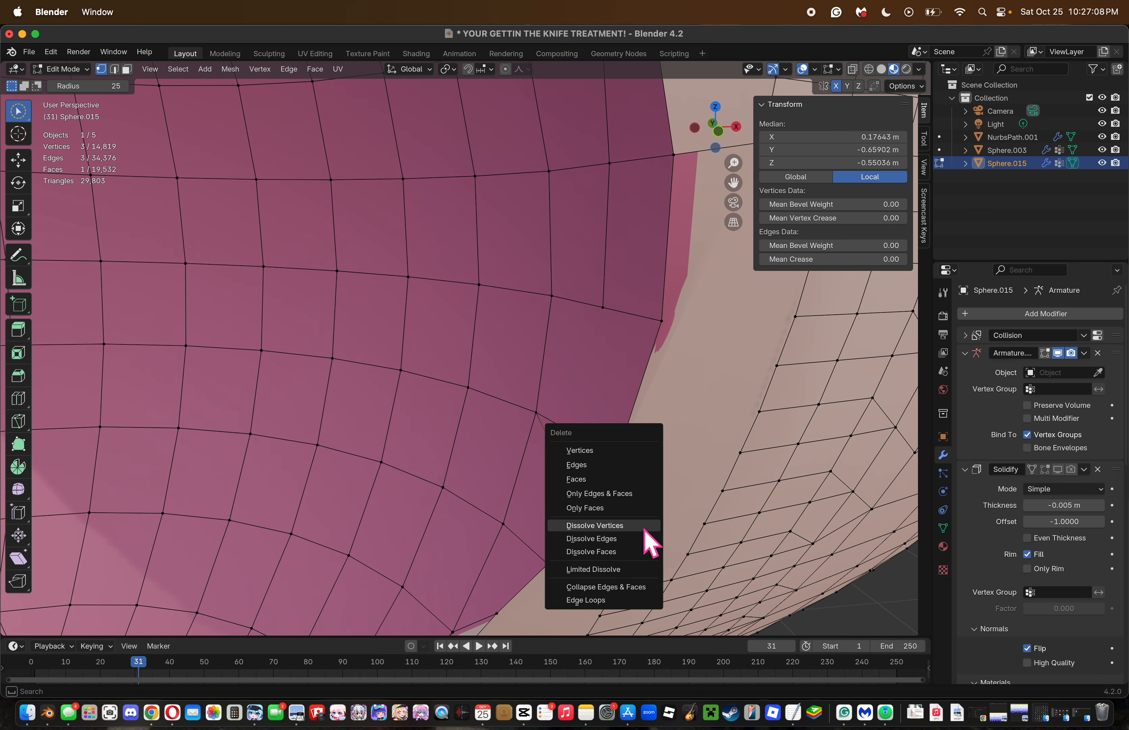
left_click(644, 528)
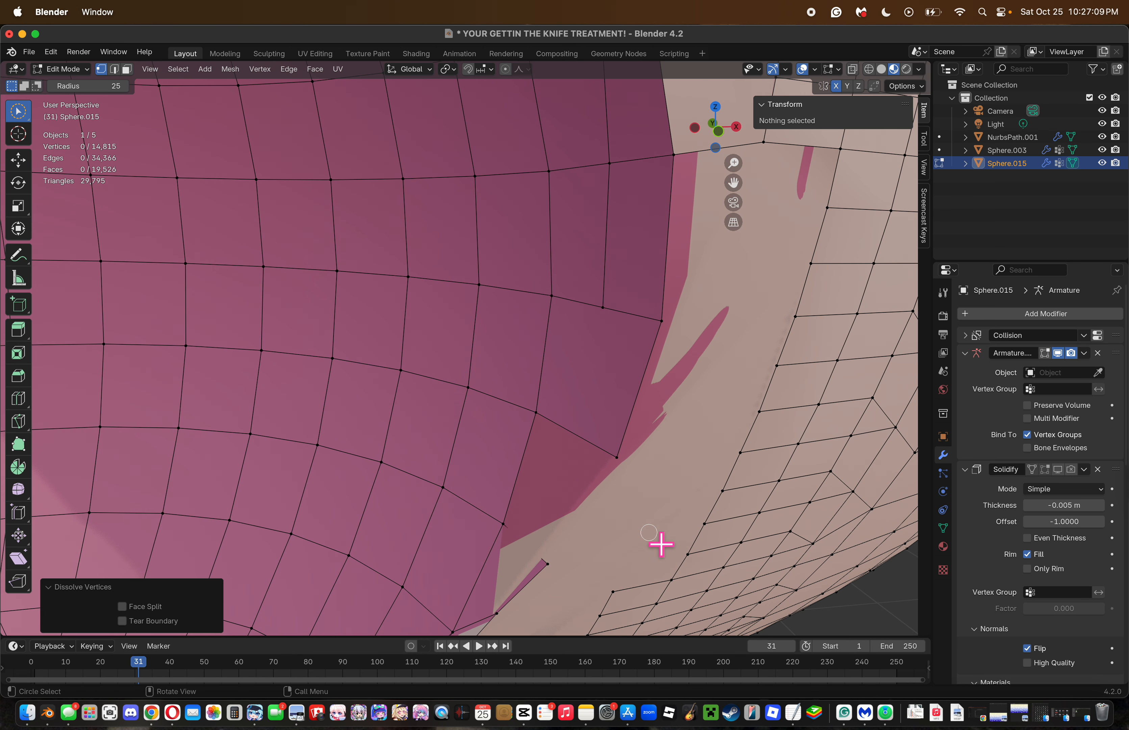
key("ctrl+z")
key("x")
key("Escape")
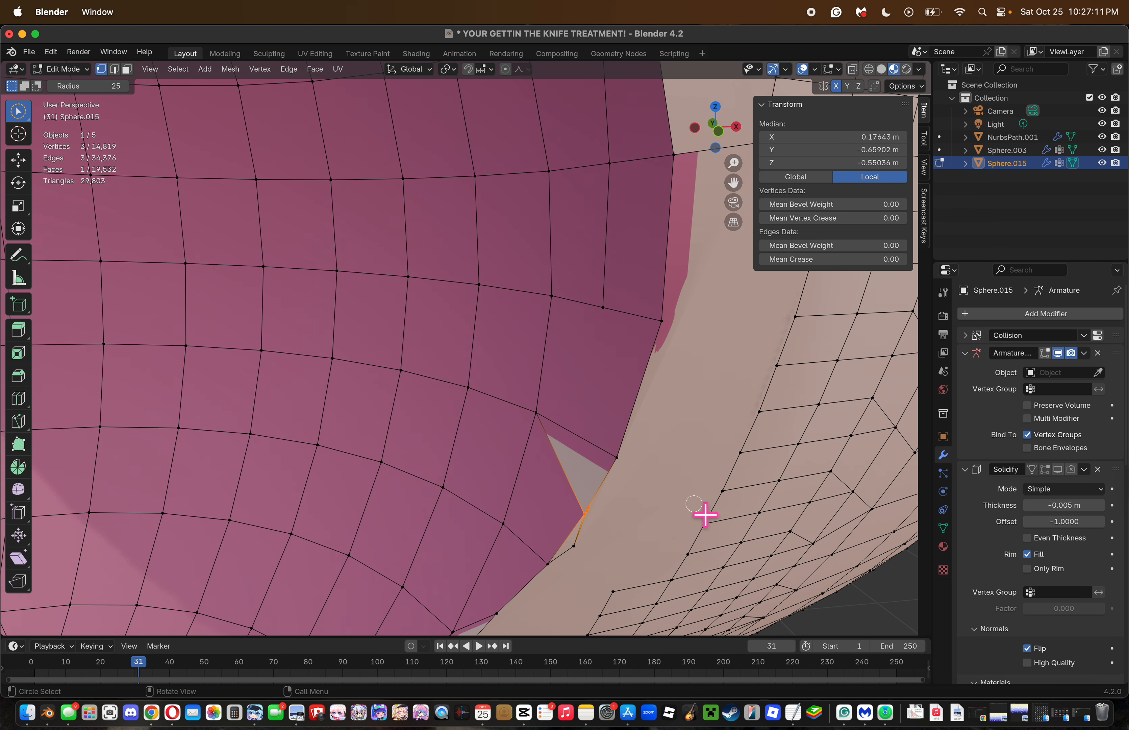
Merge the three clustered vertices at the gap's lower tip at their centre and dissolve the merged vertex.
key("m")
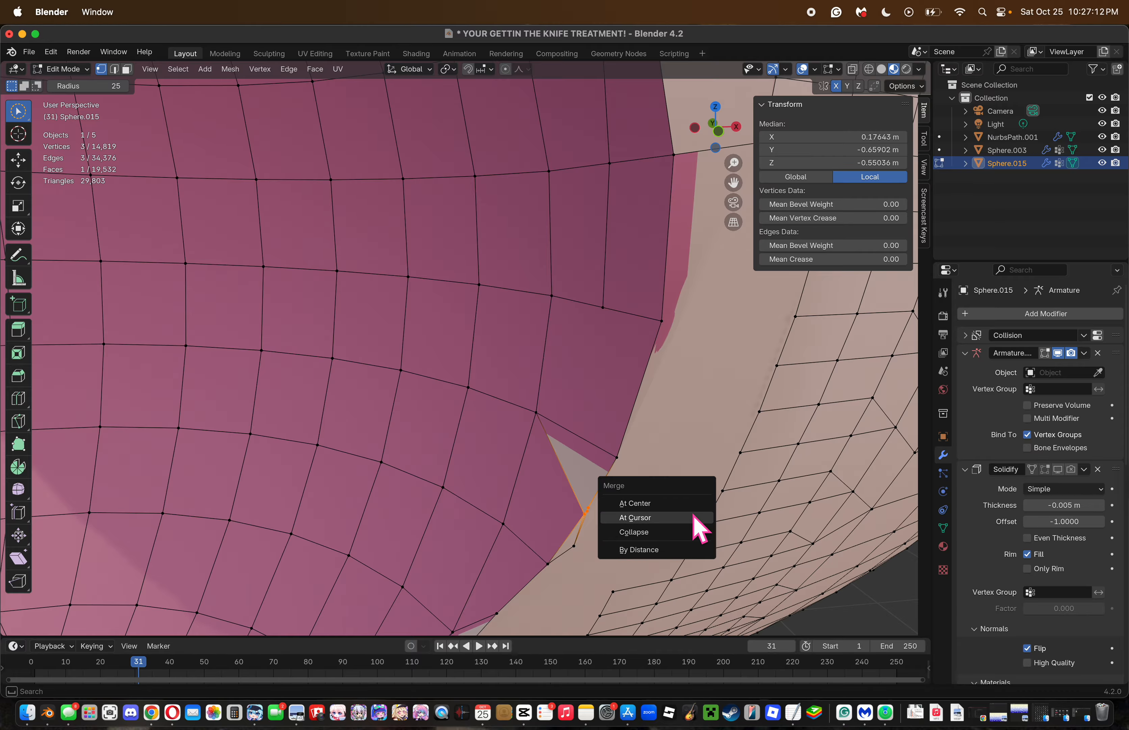
left_click(682, 502)
key("x")
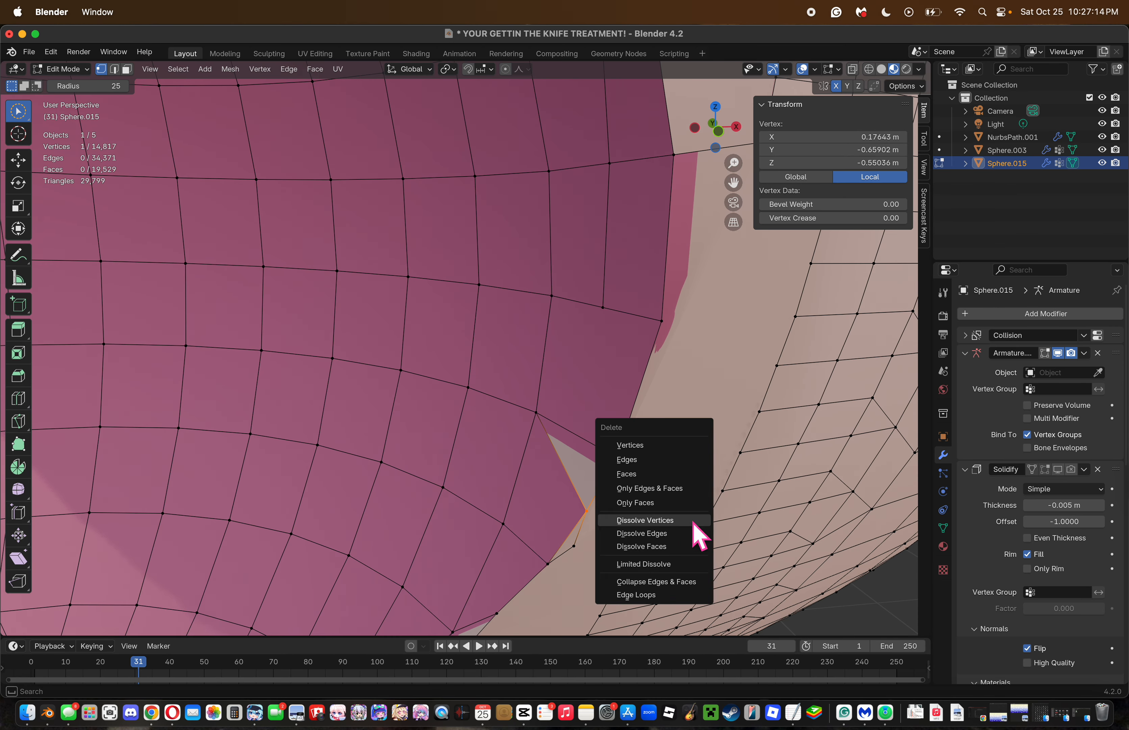
left_click(698, 532)
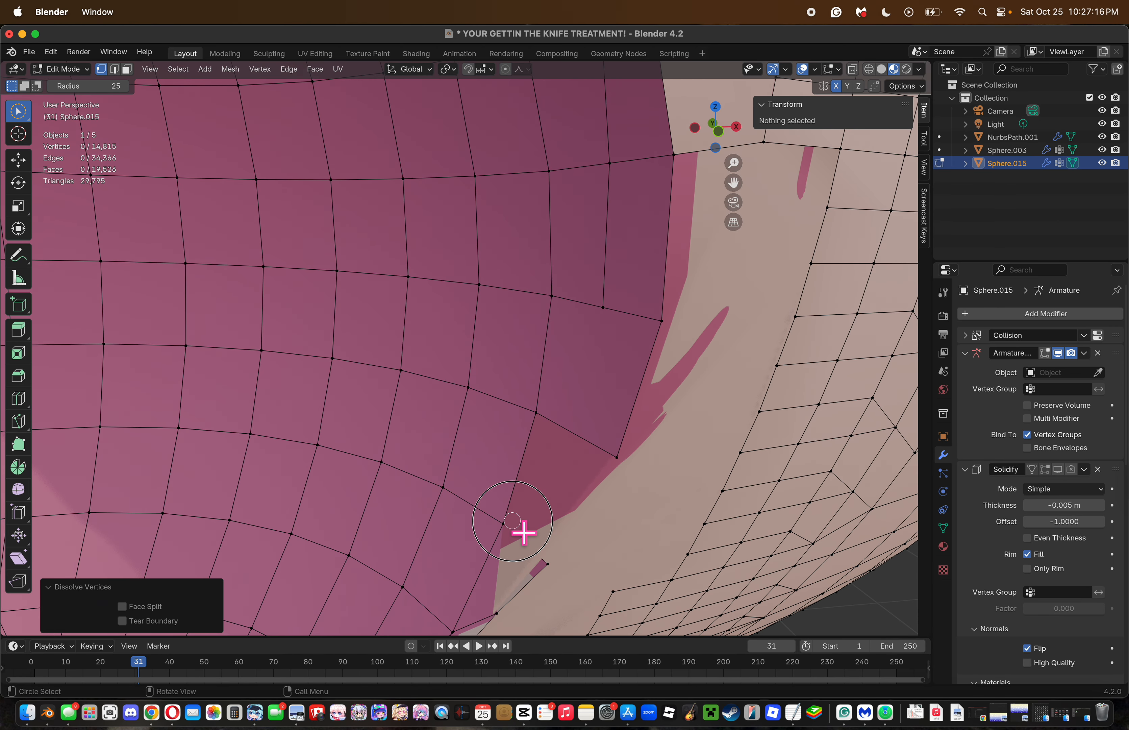
Fill a triangular face between the two sphere vertices bordering the open gap and the lower rim vertex.
mouse_move(524, 532)
left_mouse_down()
mouse_move(551, 434)
mouse_move(537, 413)
mouse_move(545, 425)
left_mouse_up()
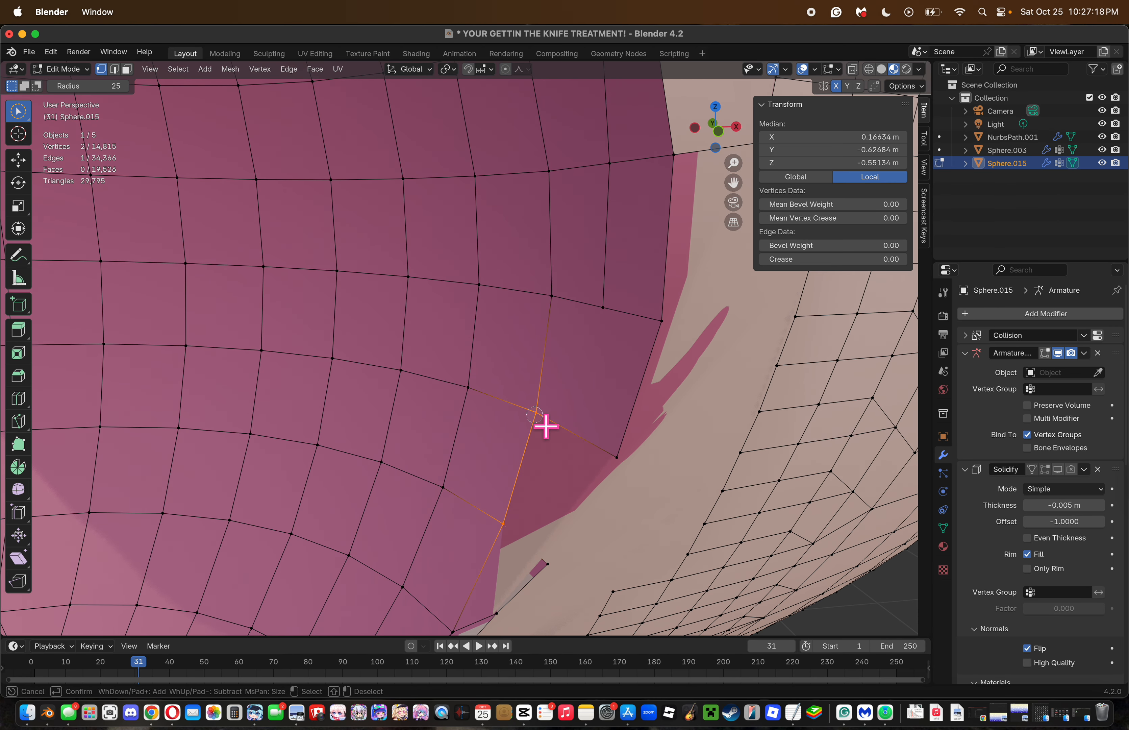
left_click(617, 454, "shift")
key("f")
left_click(690, 489)
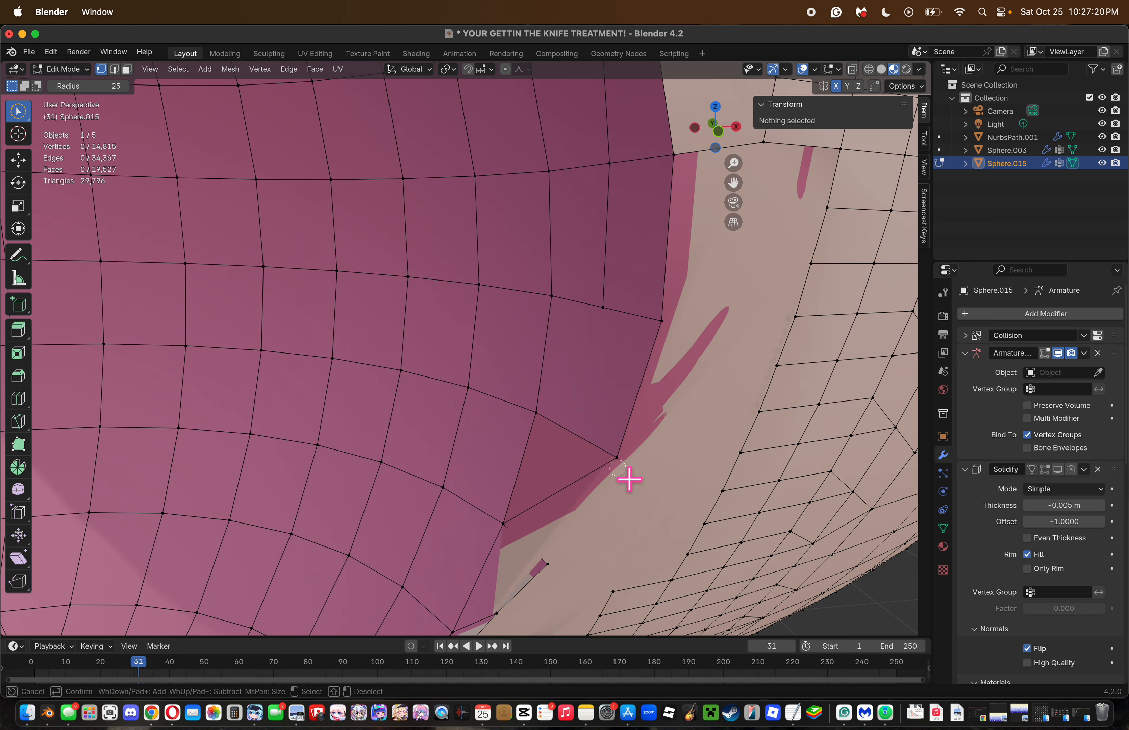
Extrude the lower rim vertex about 0.025 m down toward the loose rim end and fill a triangle back to the sphere edge.
left_click(617, 456)
key("e")
left_click(547, 583)
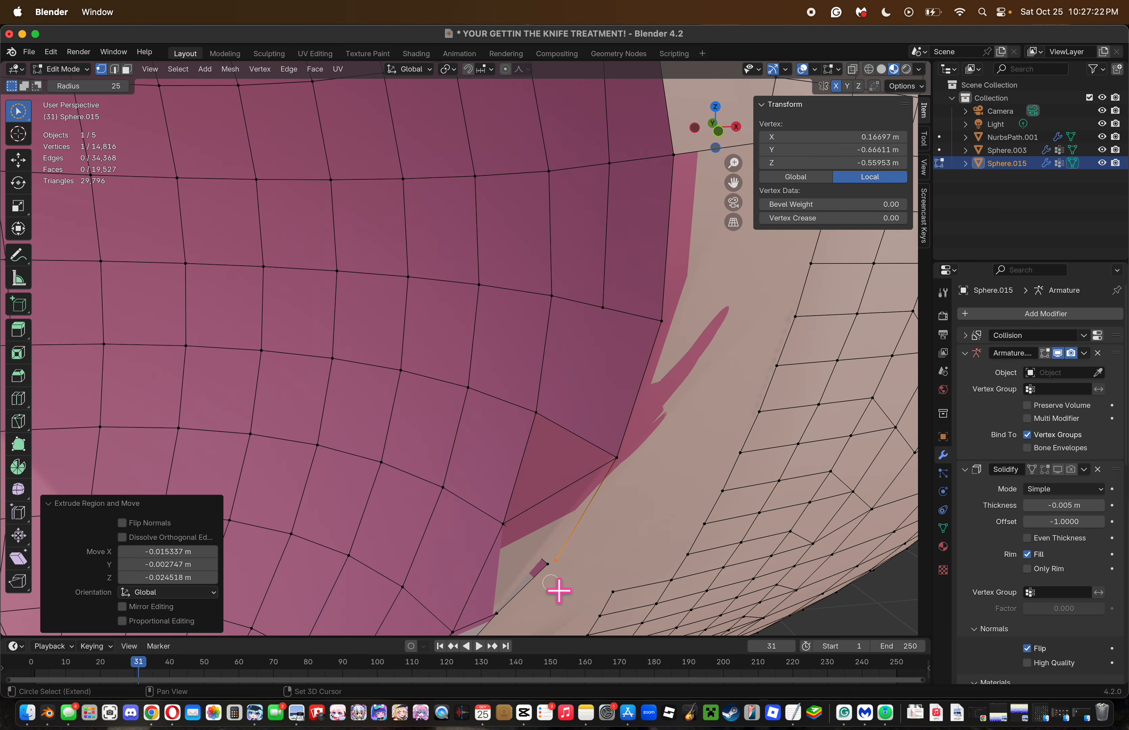
left_click(503, 526, "shift")
key("f")
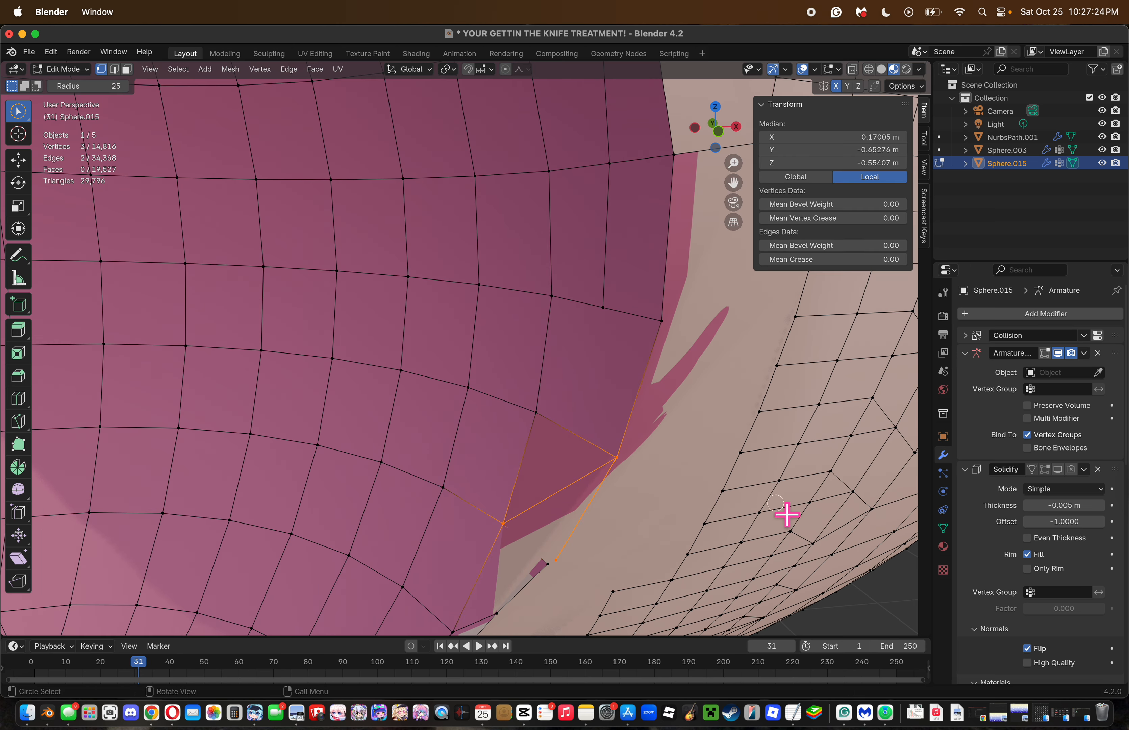
key("f")
left_click(673, 516)
Convert the whole mesh's triangles to quads, joining the two new triangles in the rim gap, and clear the selection.
key("a")
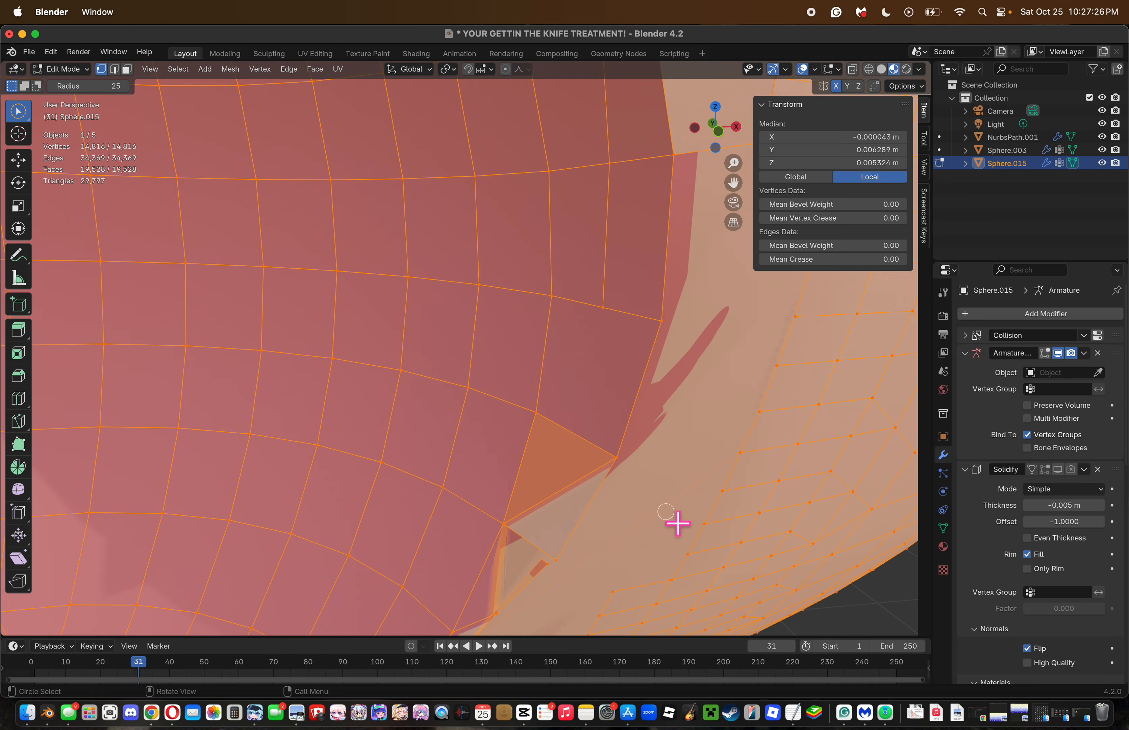
right_click(677, 522)
left_click(674, 523)
key("alt+a")
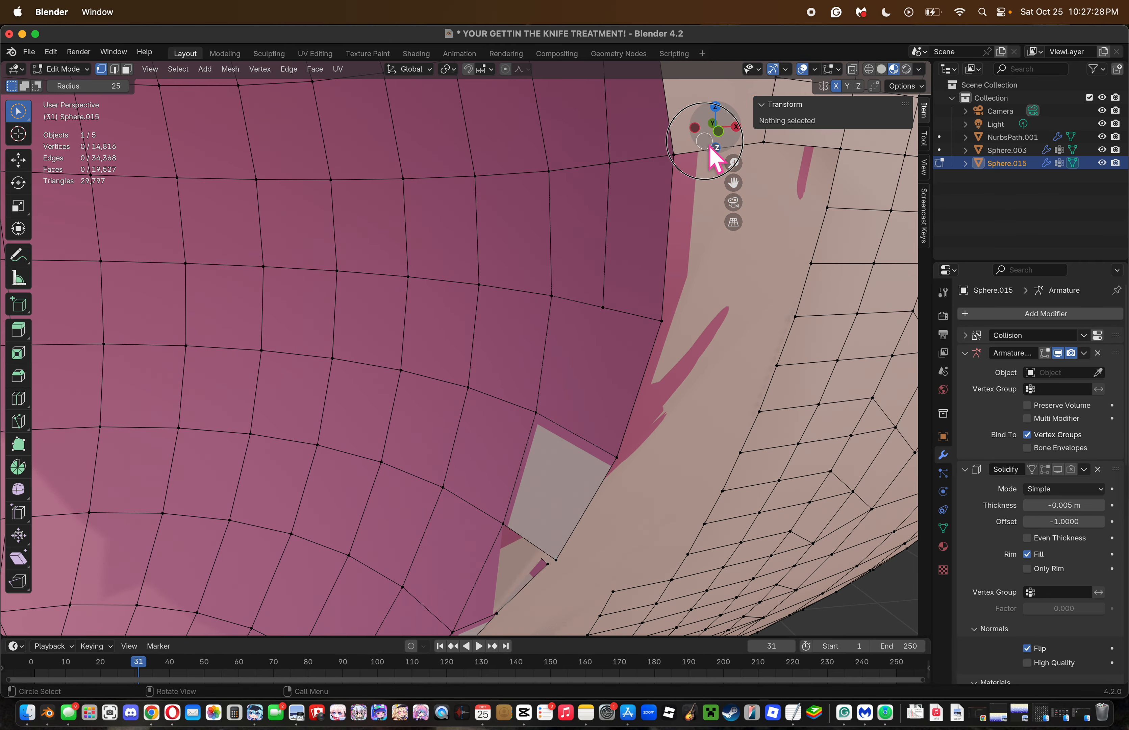
Merge the extruded rim vertex with the adjacent loose rim vertex at their centre.
left_click_drag(714, 158, 625, 338)
left_click_drag(607, 385, 609, 411)
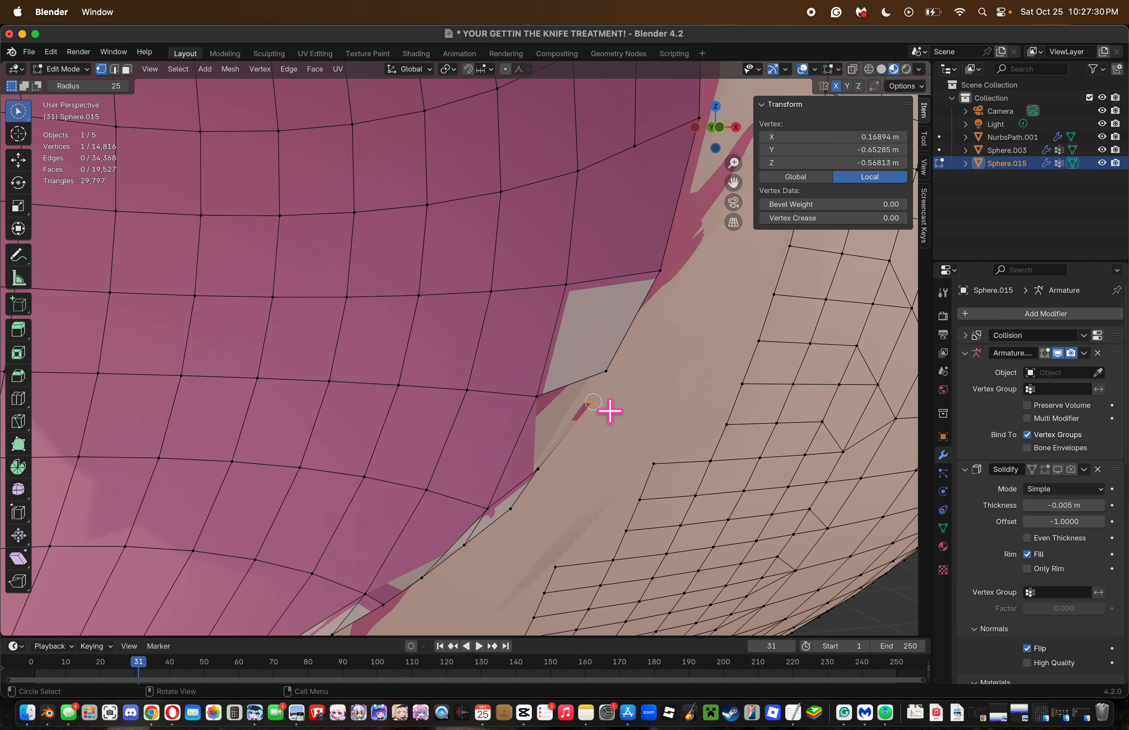
key("m")
left_click(677, 420)
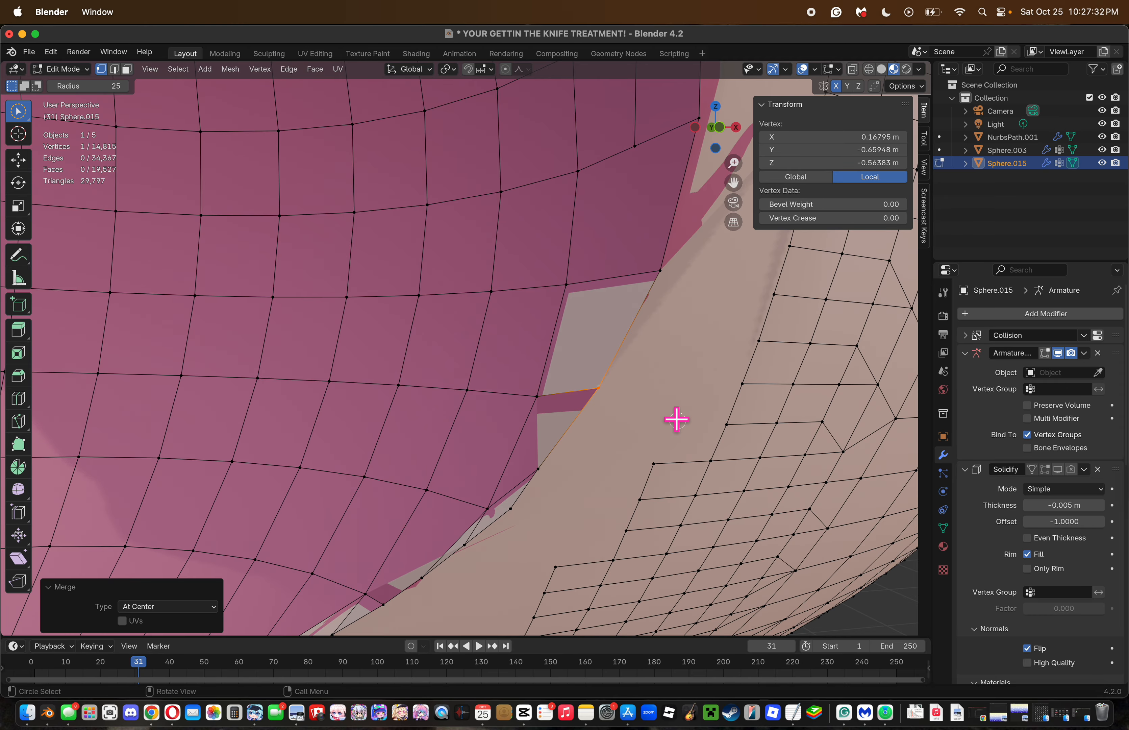
left_click(677, 419)
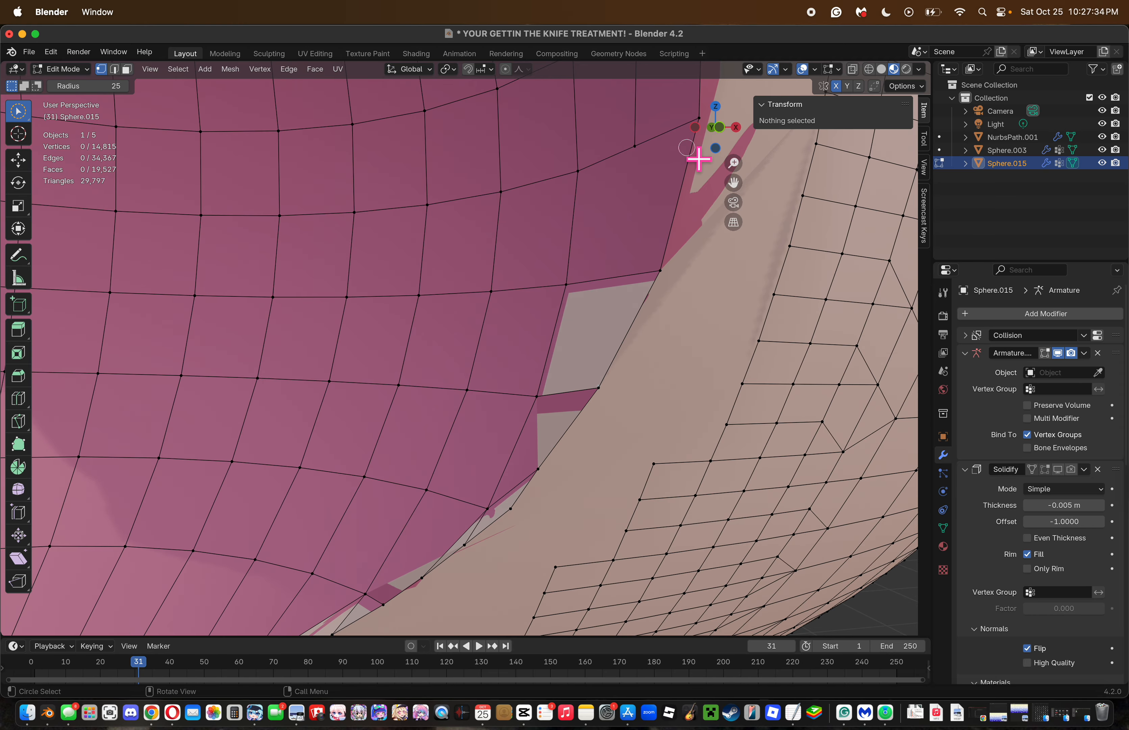
Knife-cut a new edge from the upper row's inner vertex near the rim, down through two rows, to the converging vertex at the sphere's lower edge.
left_click_drag(700, 156, 647, 214)
left_click(648, 216, "alt")
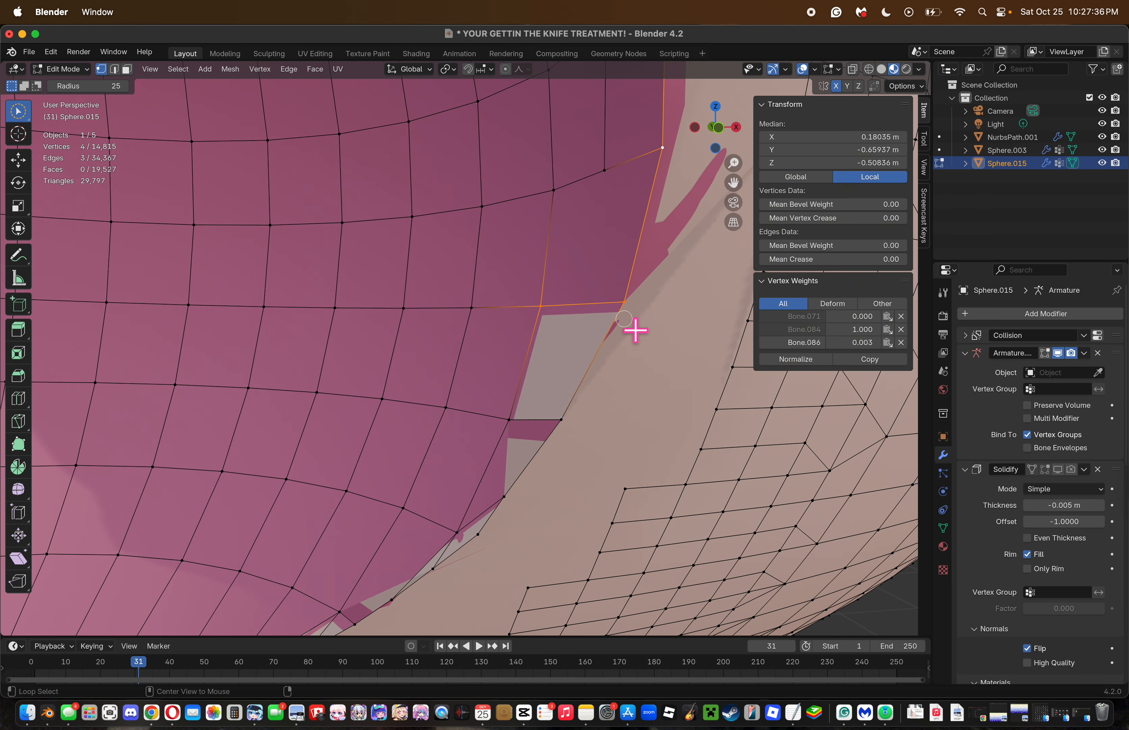
key("alt+a")
key("k")
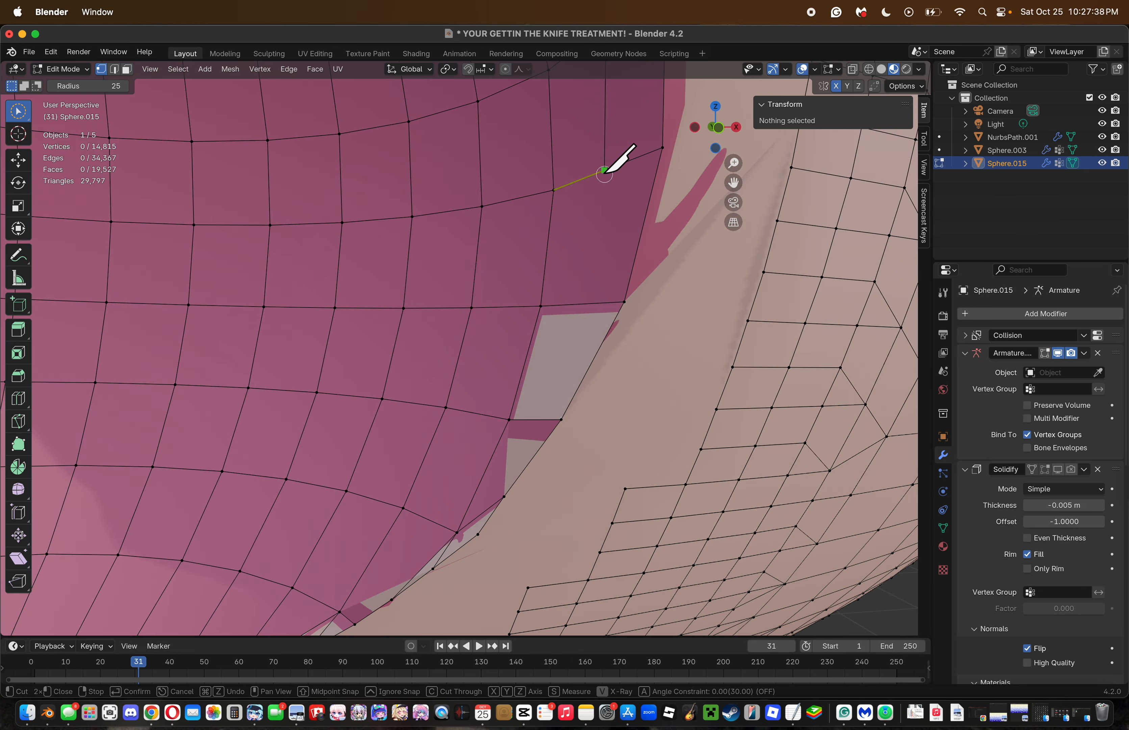
left_click(604, 170)
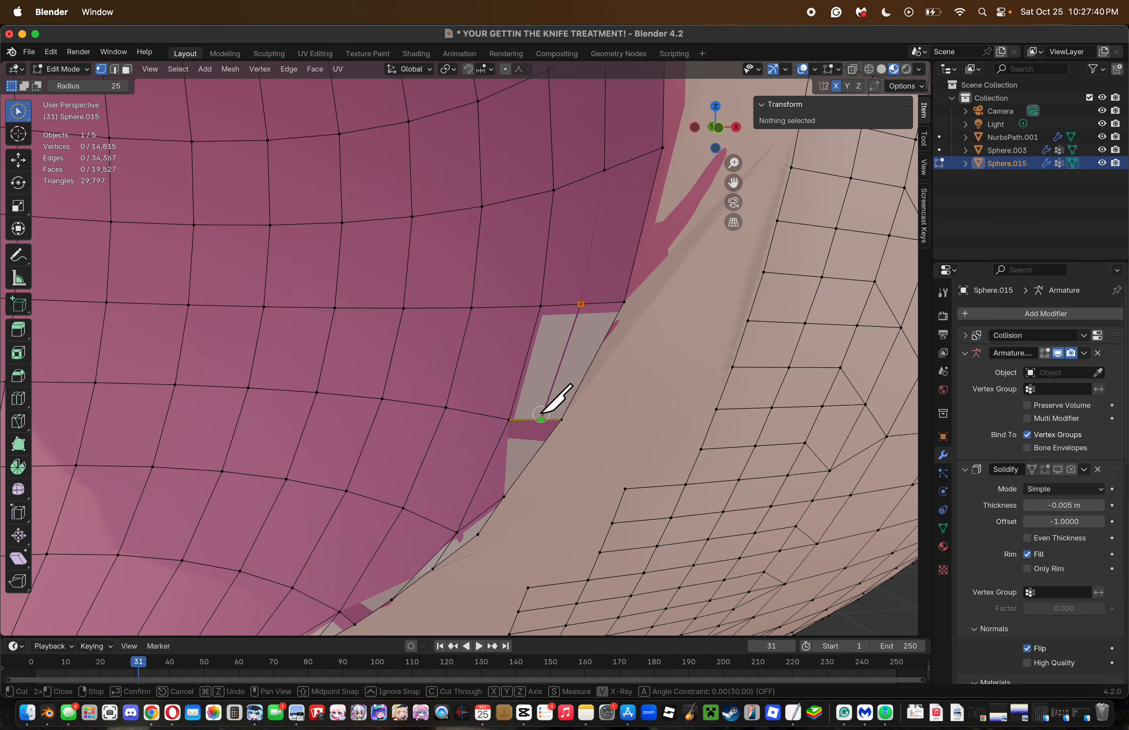
left_click(457, 534)
key("Return")
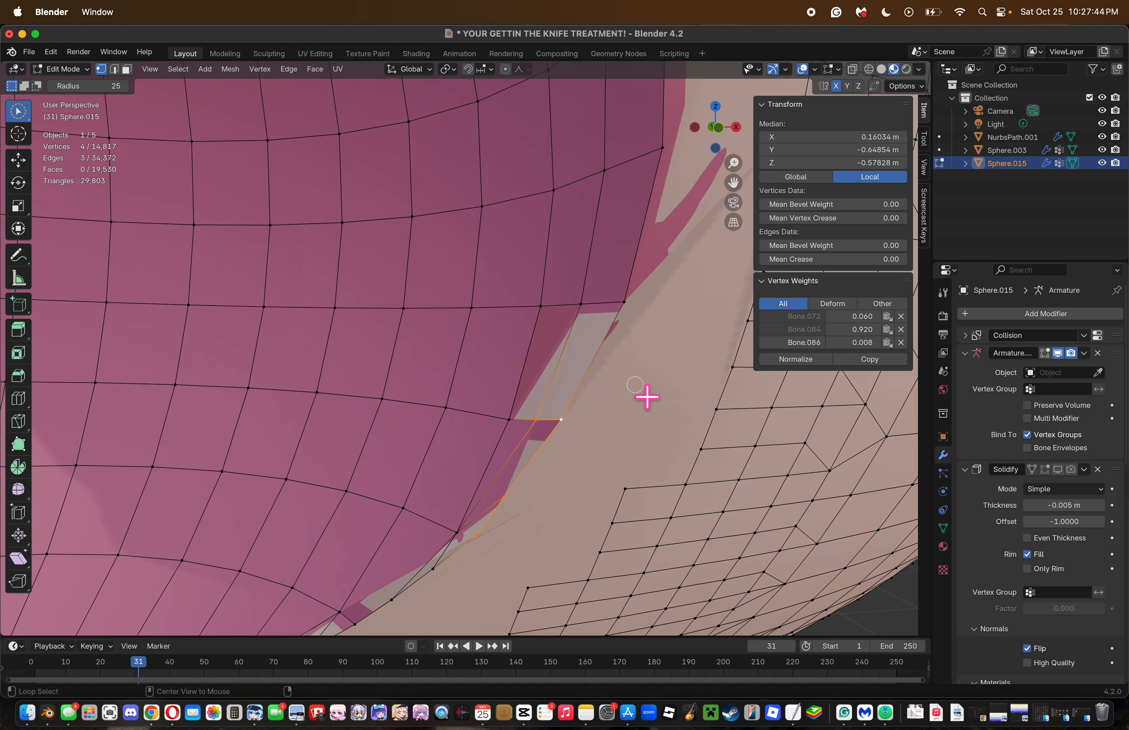
Try dissolving the outer rim vertex beside the new cut and moving the cut's vertex out toward the rim.
left_click(630, 406)
left_click(589, 429)
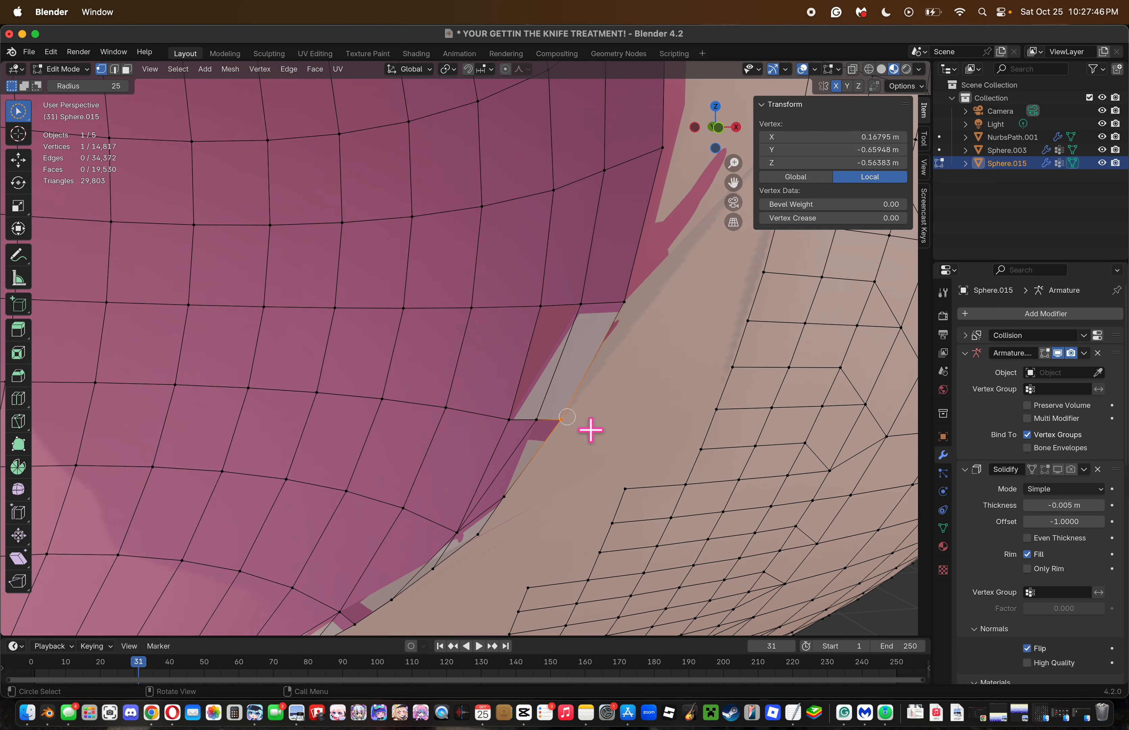
key("x")
left_click(709, 435)
key("ctrl+z")
key("ctrl+z")
key("ctrl+z")
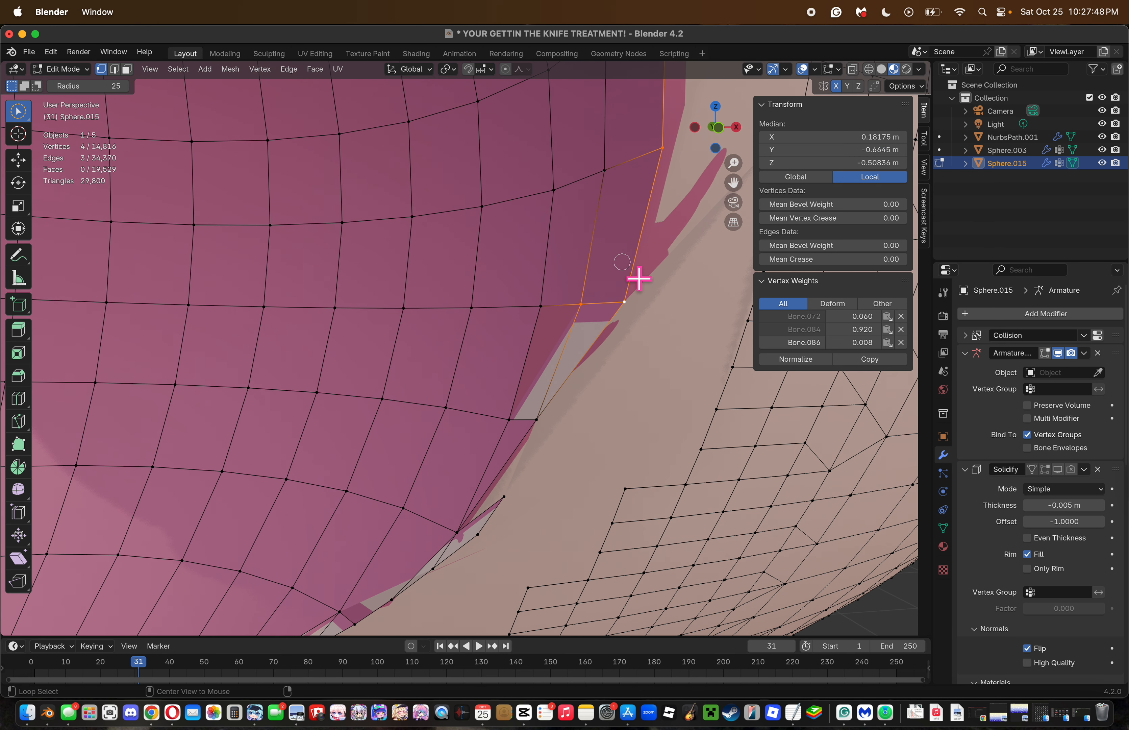
left_click(609, 365)
left_click(557, 435)
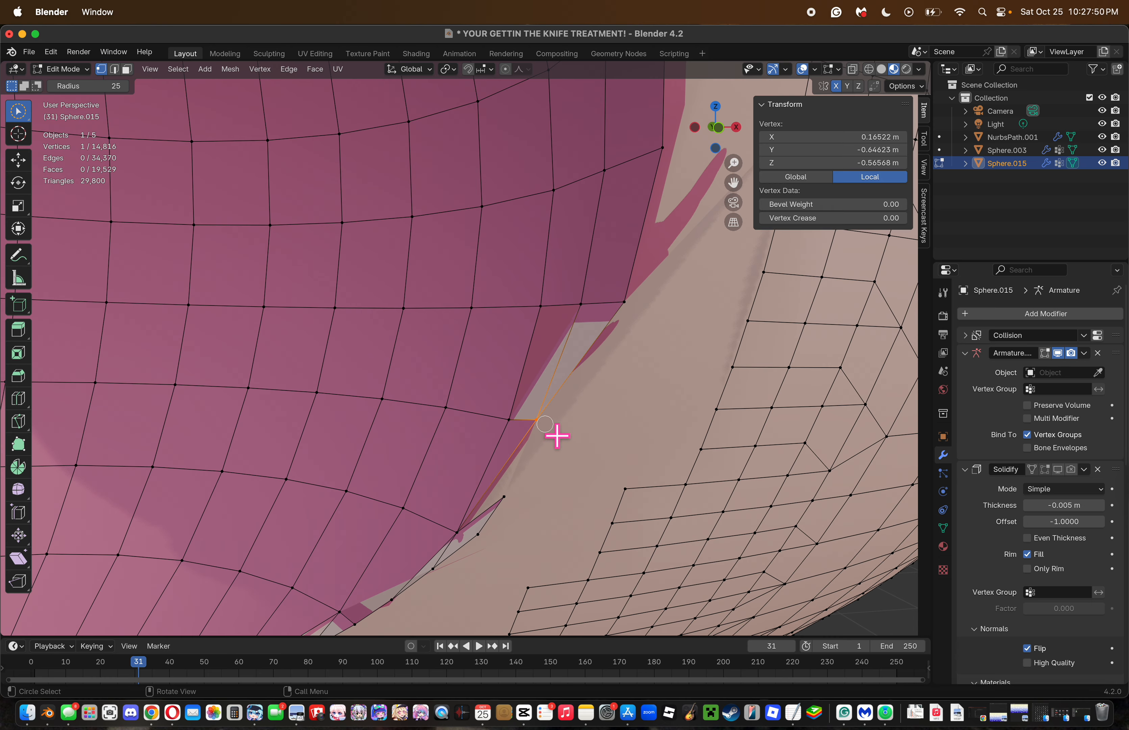
key("g")
left_click(597, 423)
Undo the vertex move and the rim vertex dissolve, and clear the selection.
key("ctrl+z")
key("ctrl+z")
key("ctrl+z")
key("ctrl+z")
key("ctrl+z")
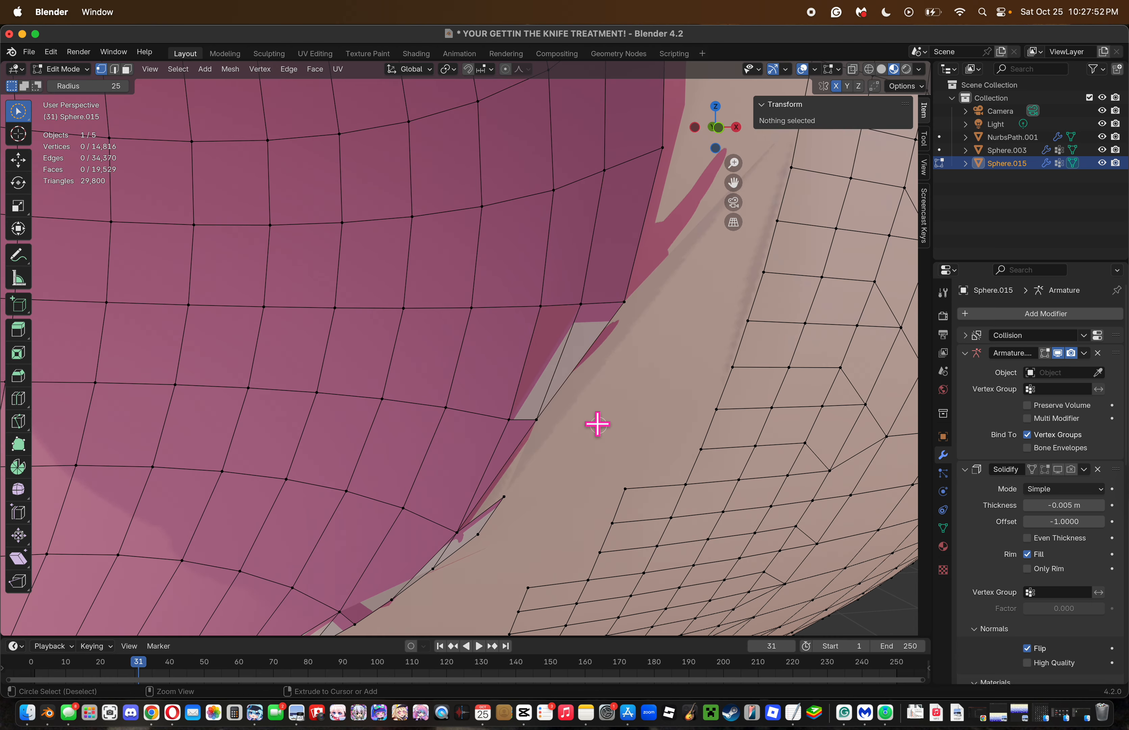
left_click(628, 428)
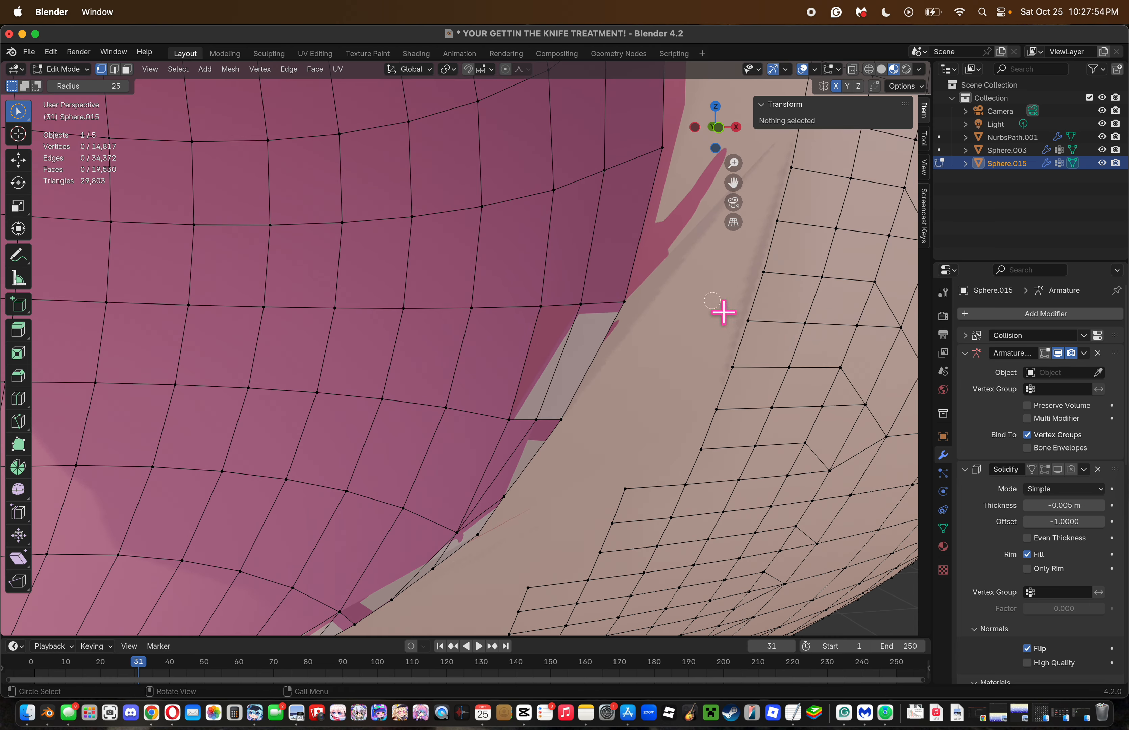
key("ctrl+z")
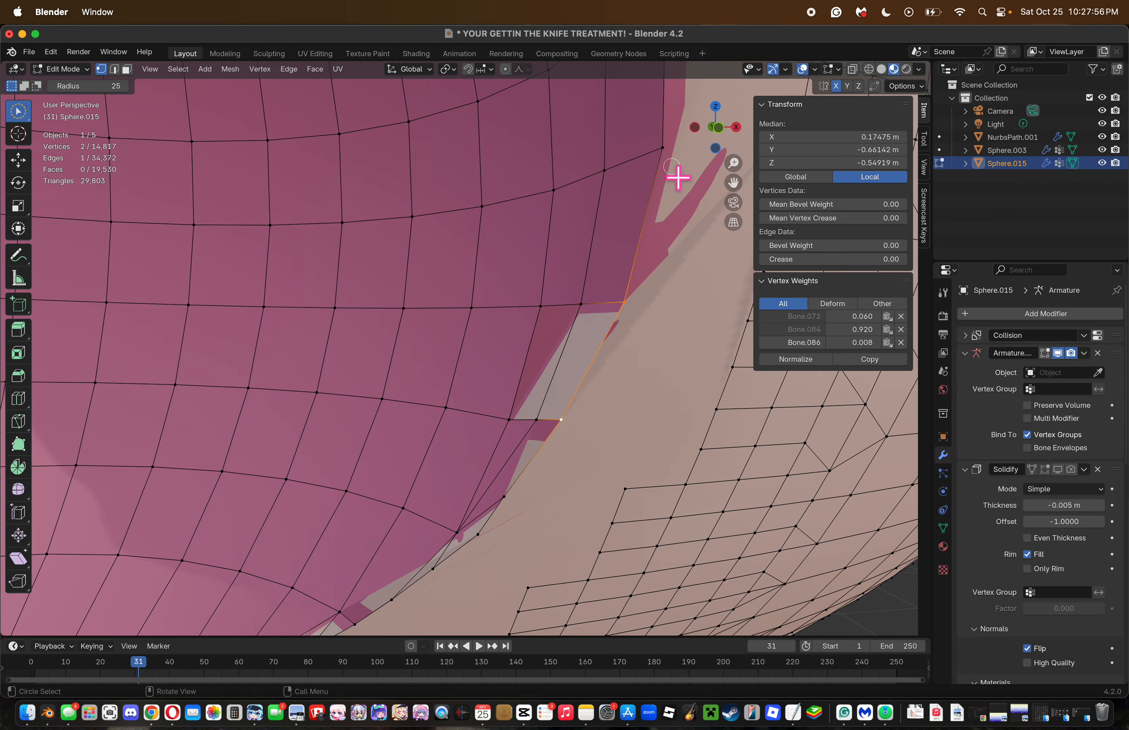
left_click(717, 309)
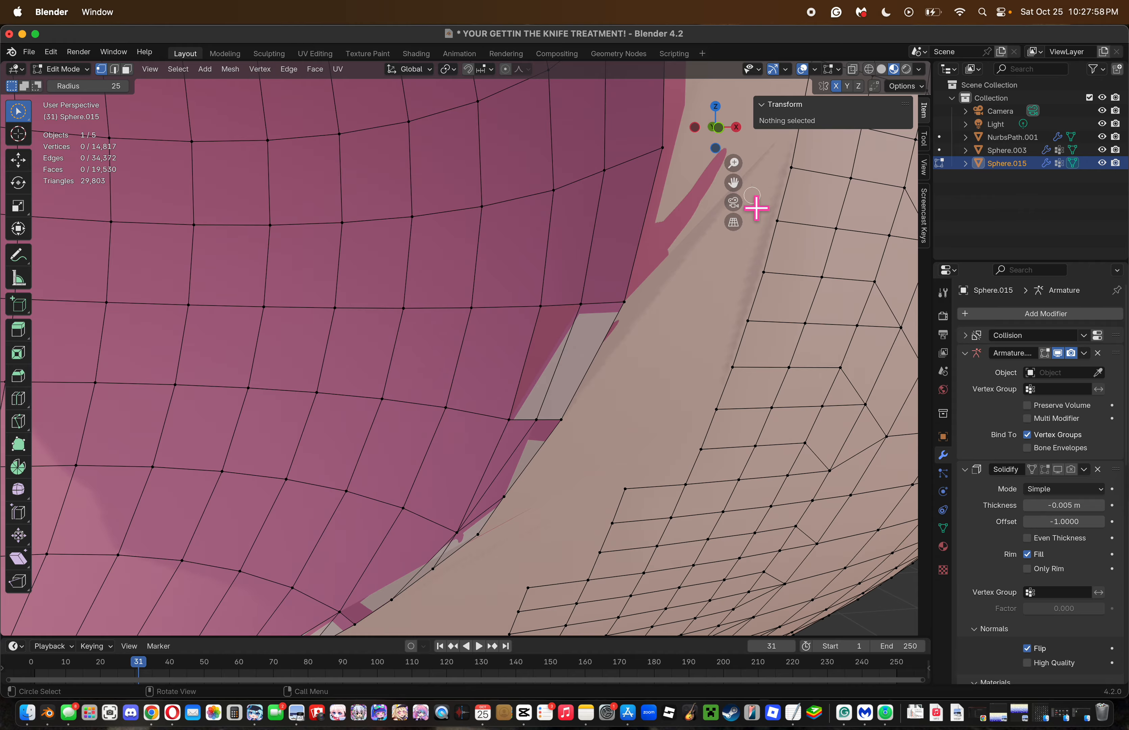
Try dissolving the converging vertex together with its neighbour at the lower rim, and undo it.
left_click_drag(733, 182, 740, 62)
mouse_move(715, 132)
left_mouse_down()
mouse_move(726, 143)
mouse_move(716, 147)
left_mouse_up()
key("c")
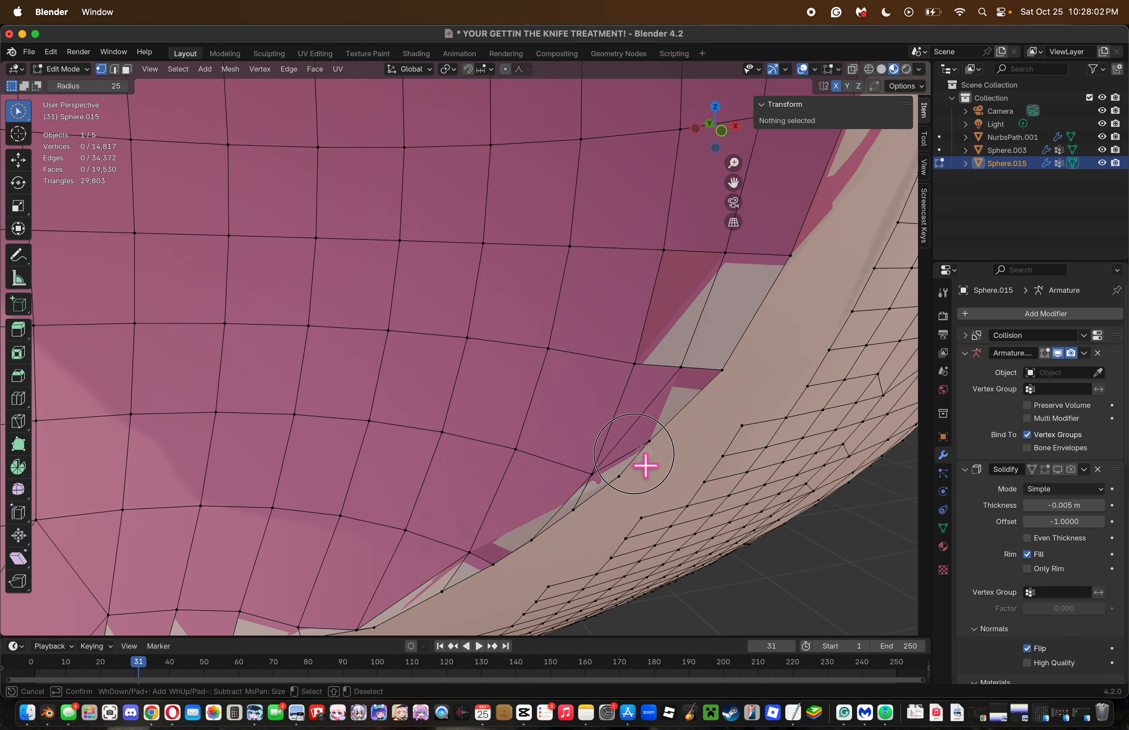
mouse_move(615, 475)
left_mouse_down()
mouse_move(605, 494)
mouse_move(675, 456)
left_mouse_up()
key("Escape")
left_click(717, 470)
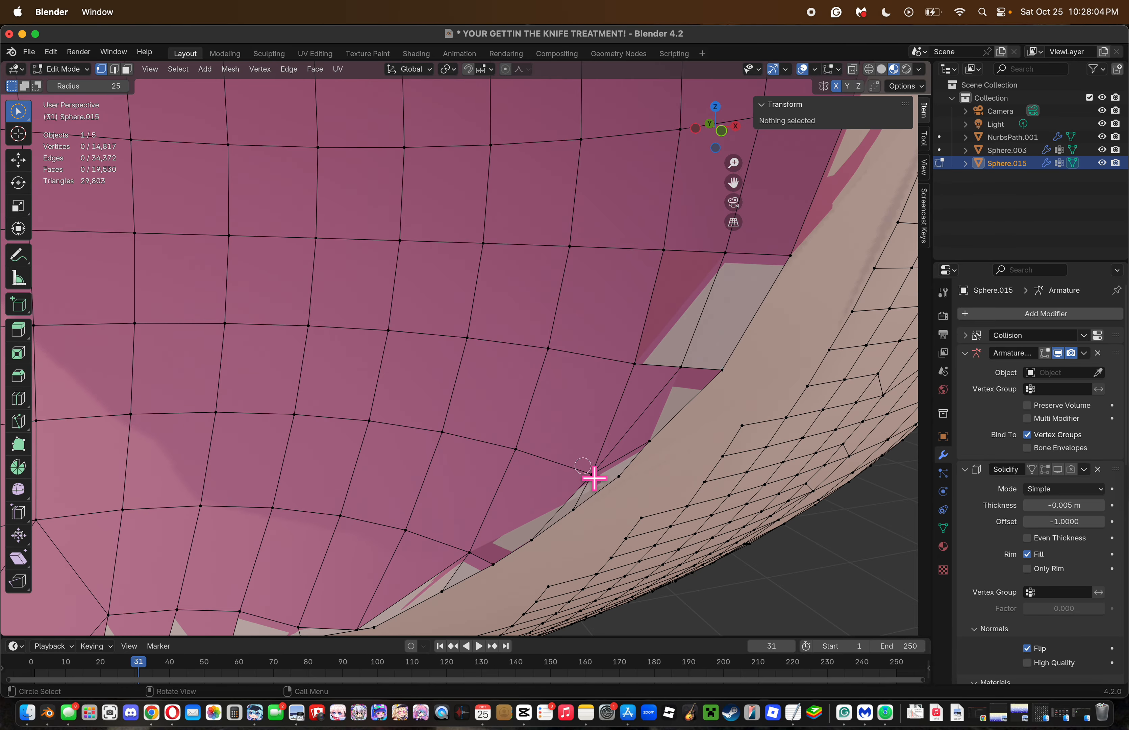
left_click_drag(647, 451, 682, 444, "shift")
left_click_drag(596, 464, 573, 476, "shift")
key("x")
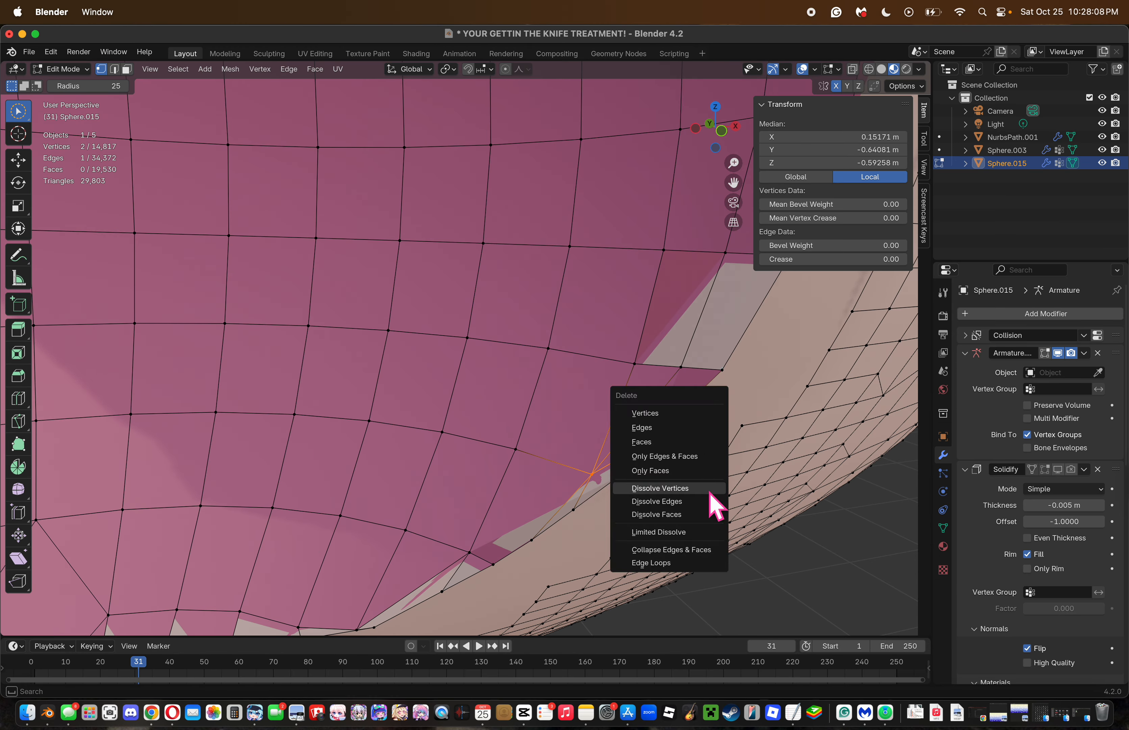
left_click(713, 494)
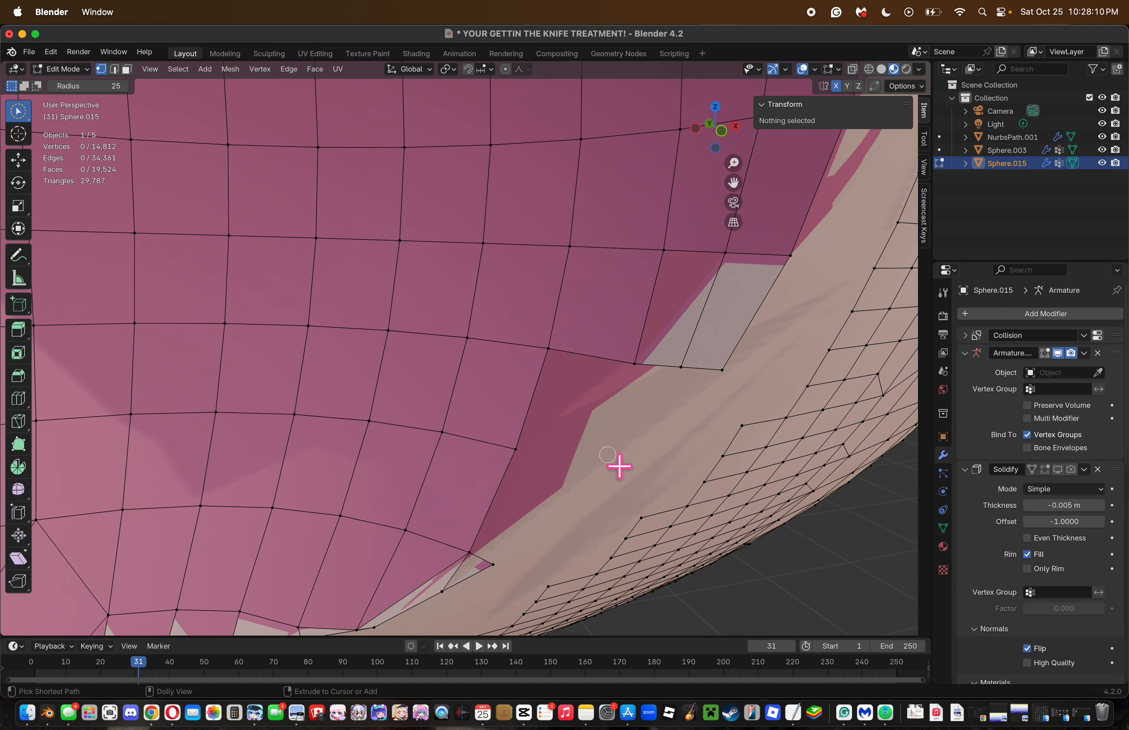
key("ctrl+z")
Dissolve the converging vertex alone and knife-cut an edge from the open row end to the nearby rim vertex.
left_click(607, 476)
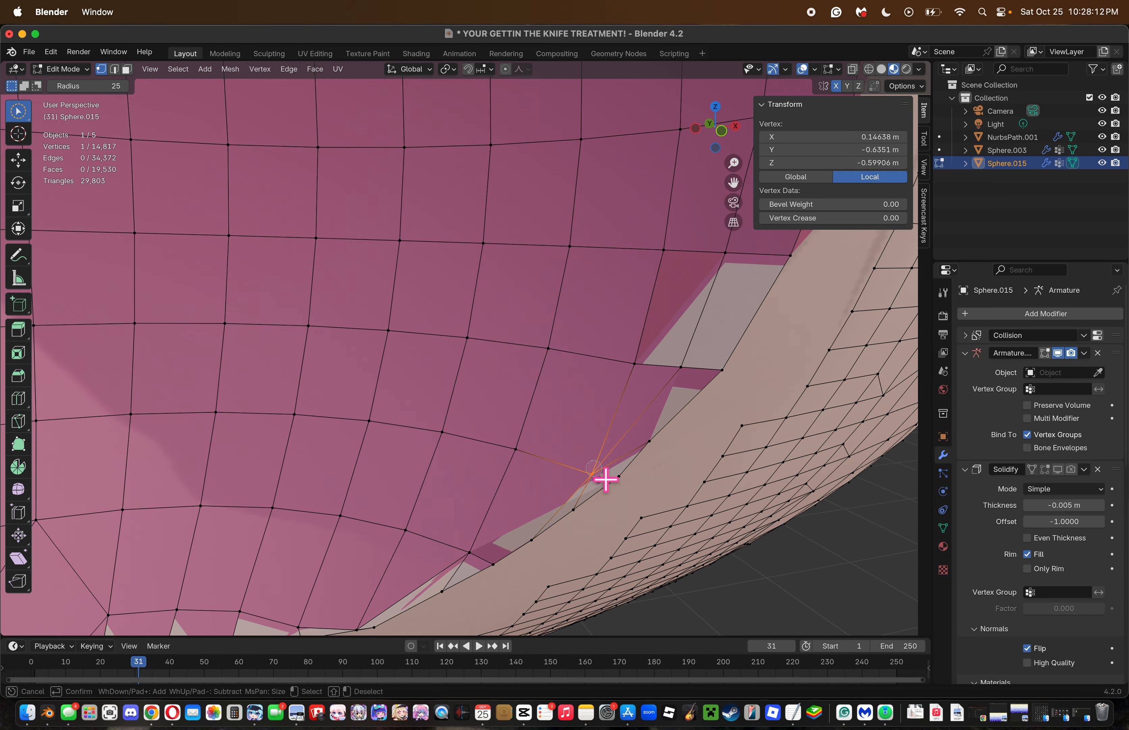
key("x")
left_click(705, 470)
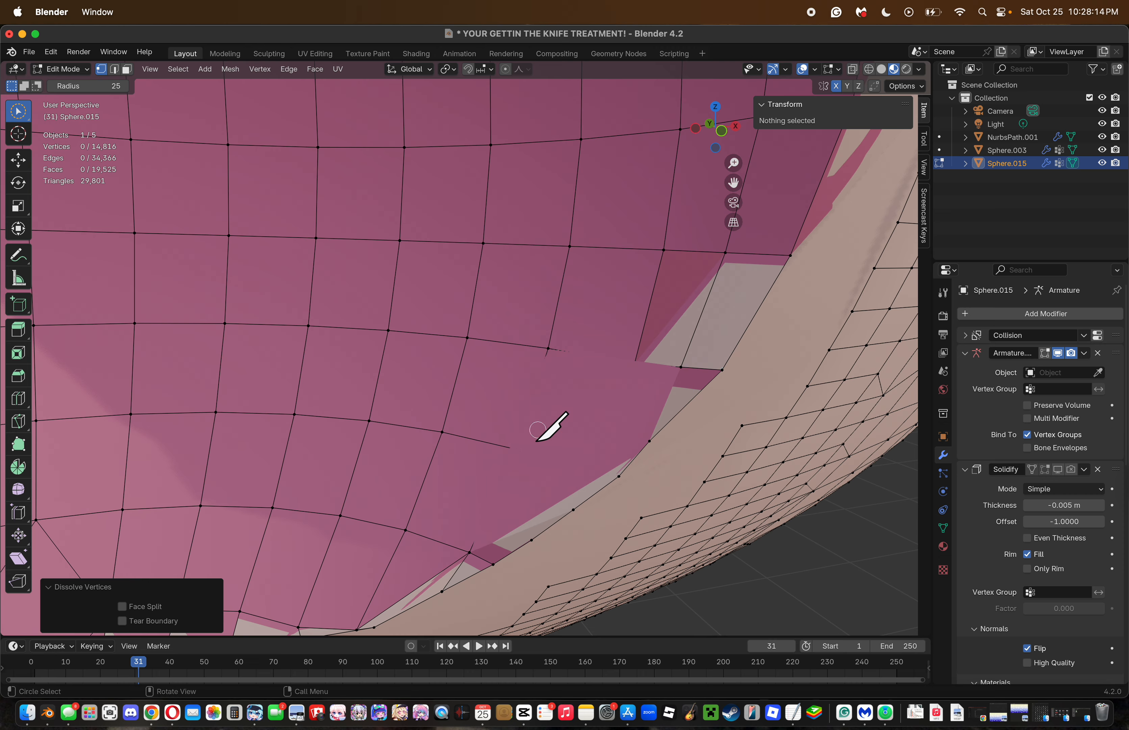
key("k")
left_click(523, 451)
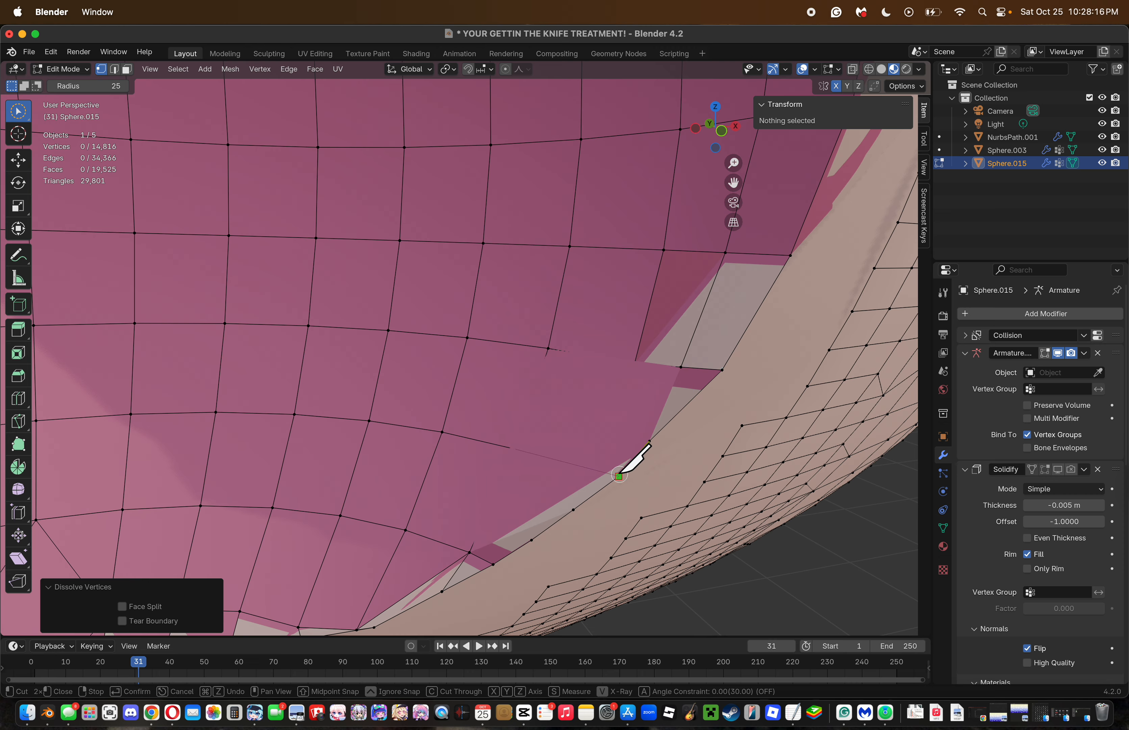
left_click(618, 474)
key("Return")
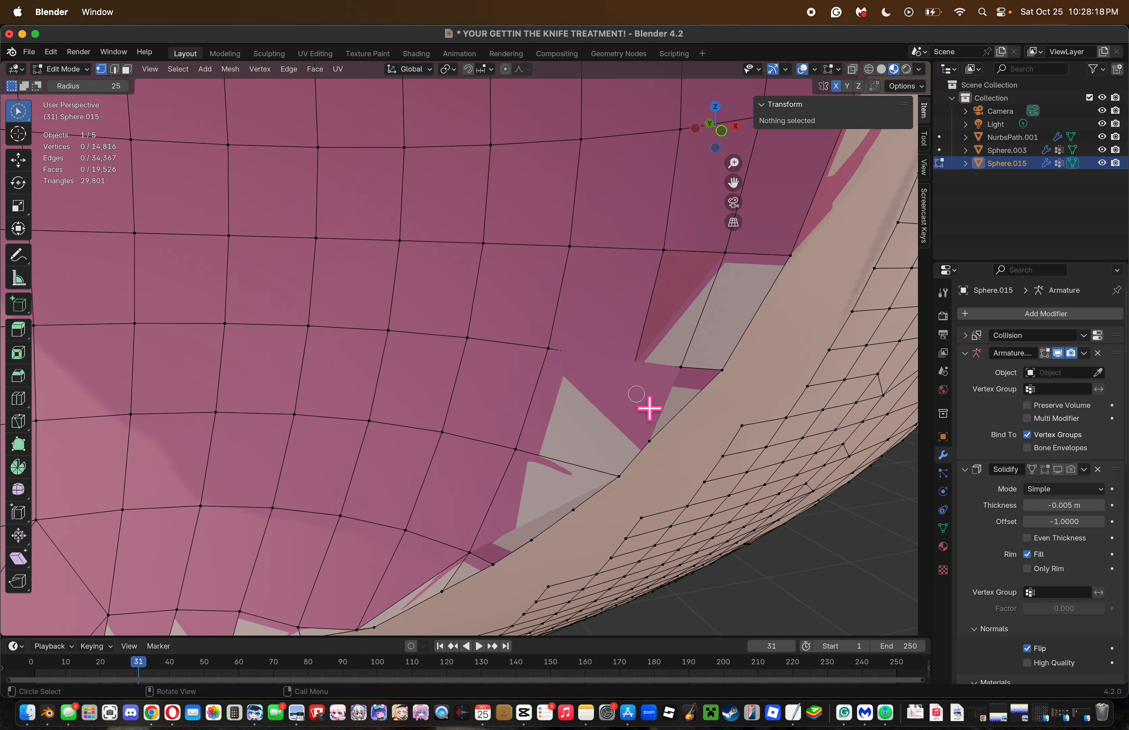
Knife-cut the missing column edge from the row vertex above, across the new row edge, to the lower rim vertex.
key("k")
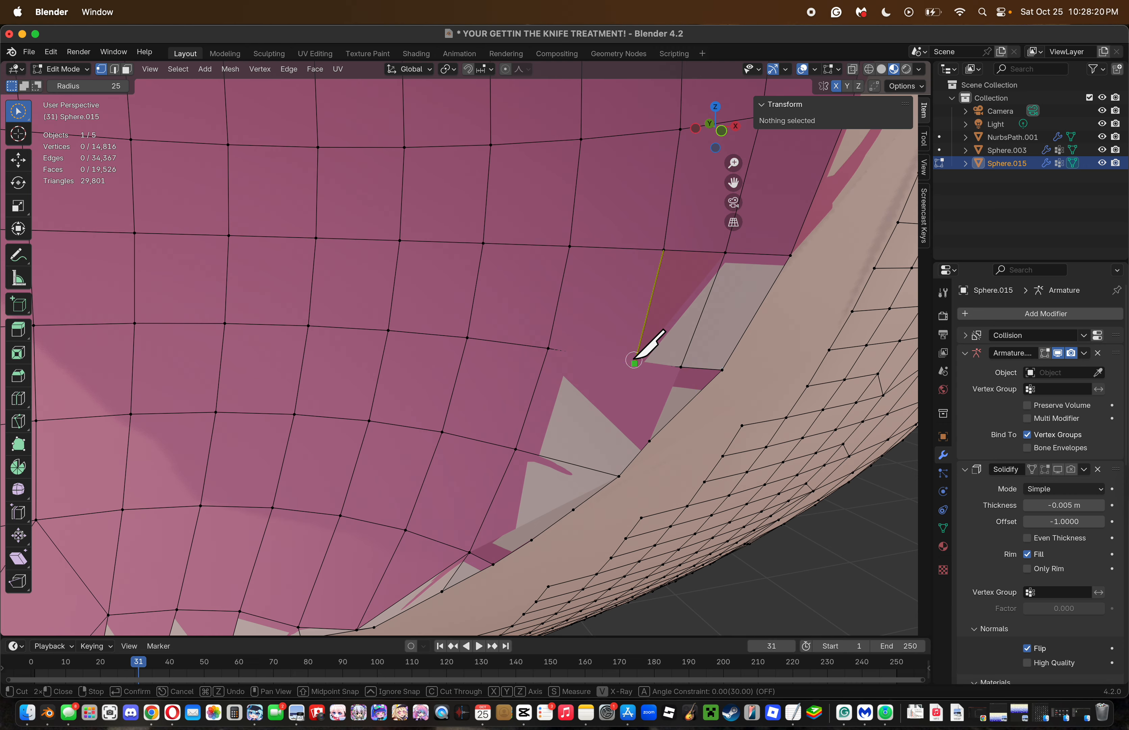
left_click(633, 363)
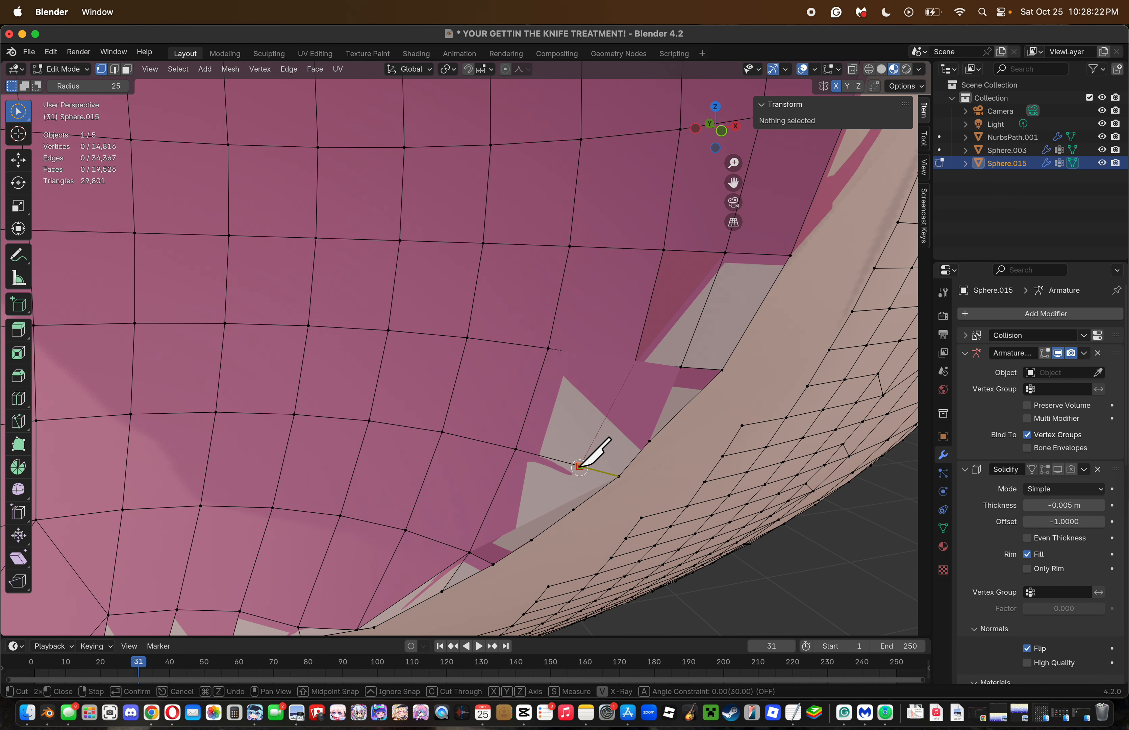
left_click(493, 564)
key("Return")
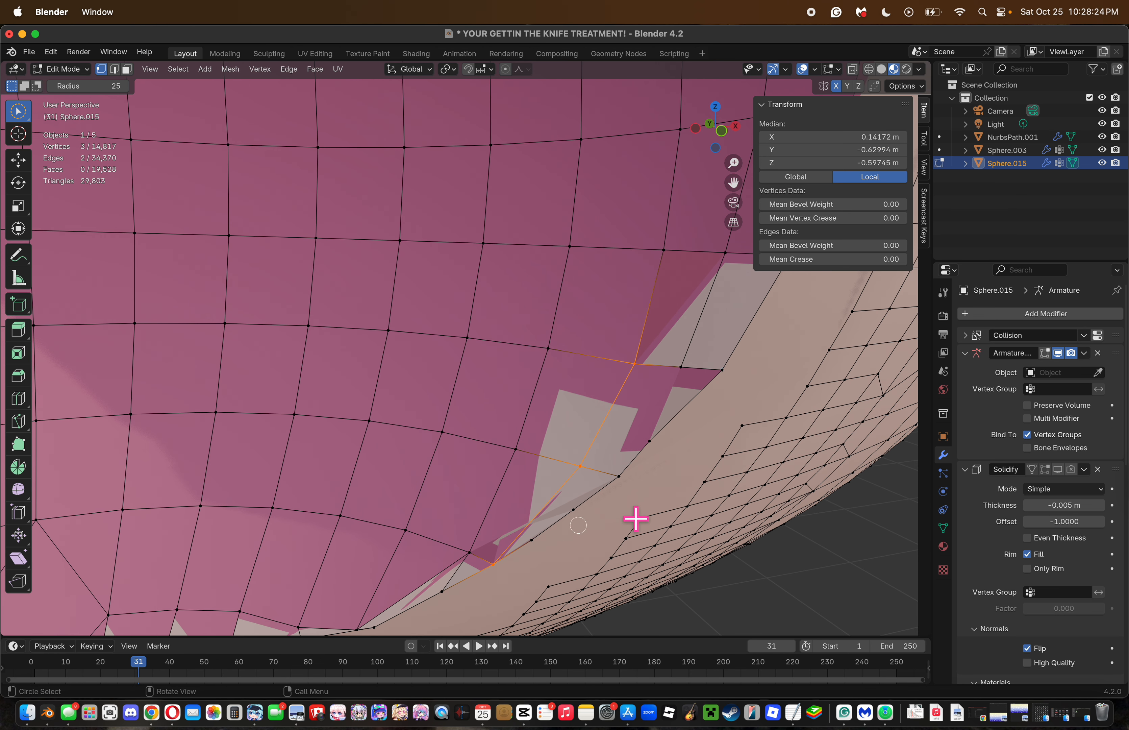
left_click(664, 512)
Dissolve the stray rim vertex between the two outer row ends and clear the selection.
left_click(696, 383)
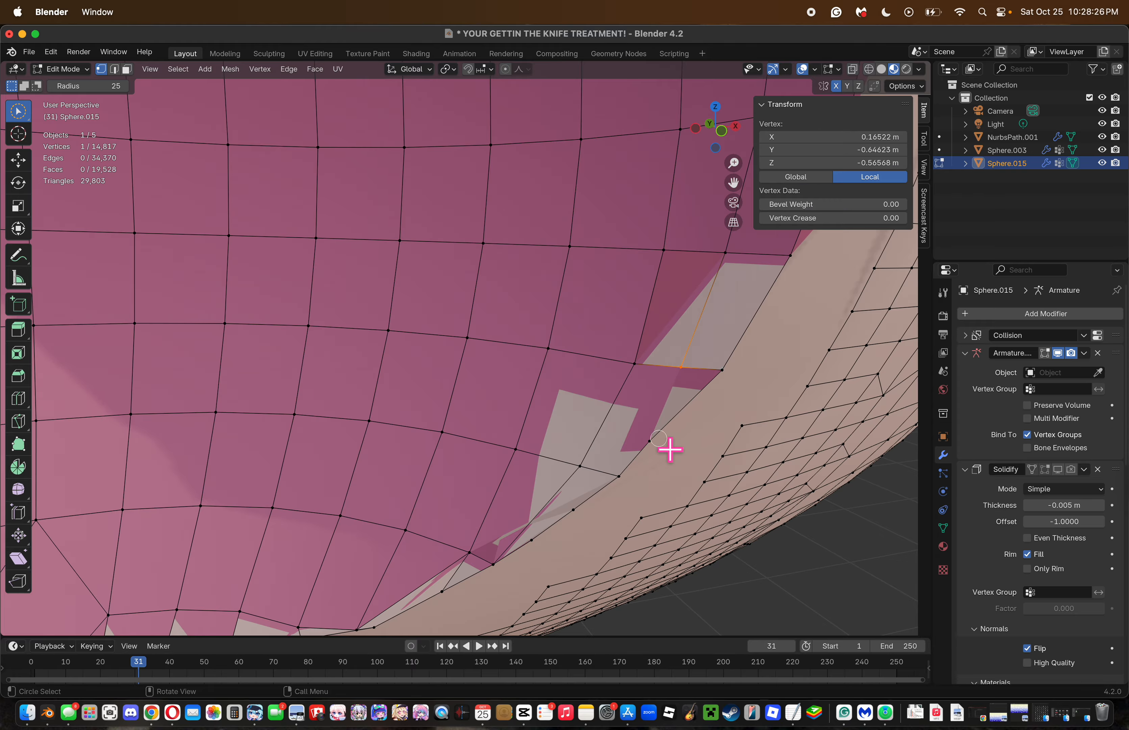
key("x")
left_click(711, 476)
left_click(724, 357, "alt")
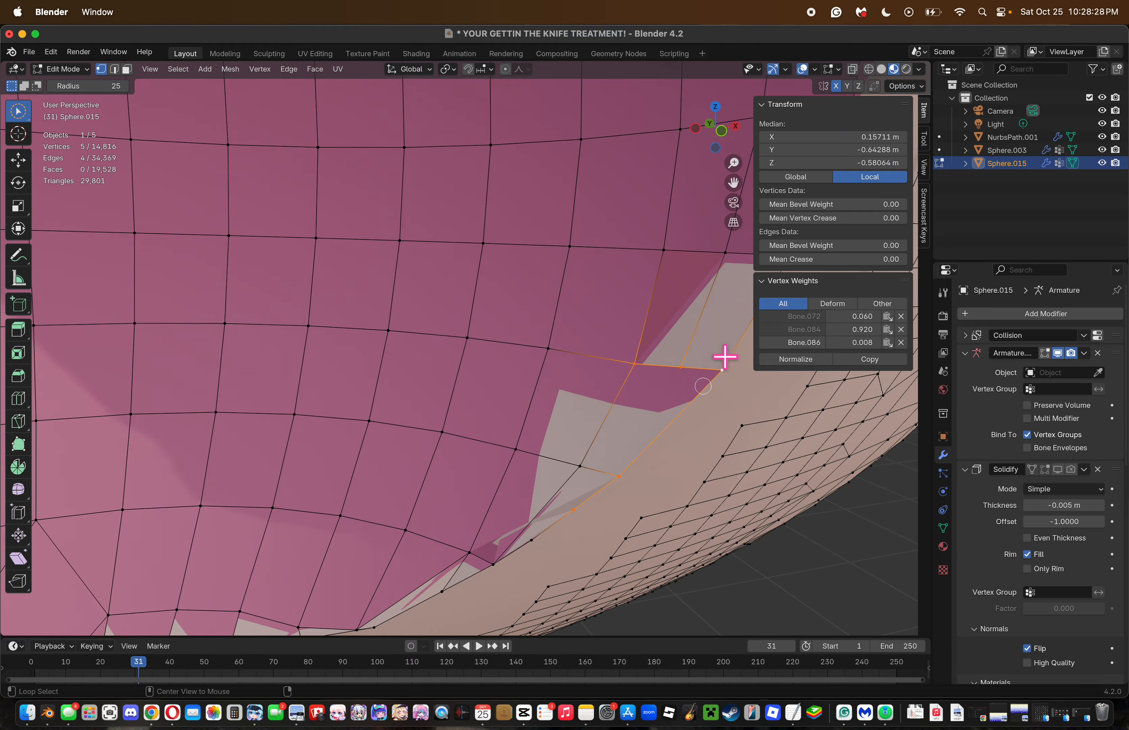
left_click(738, 207)
left_click(676, 230)
left_click(740, 207)
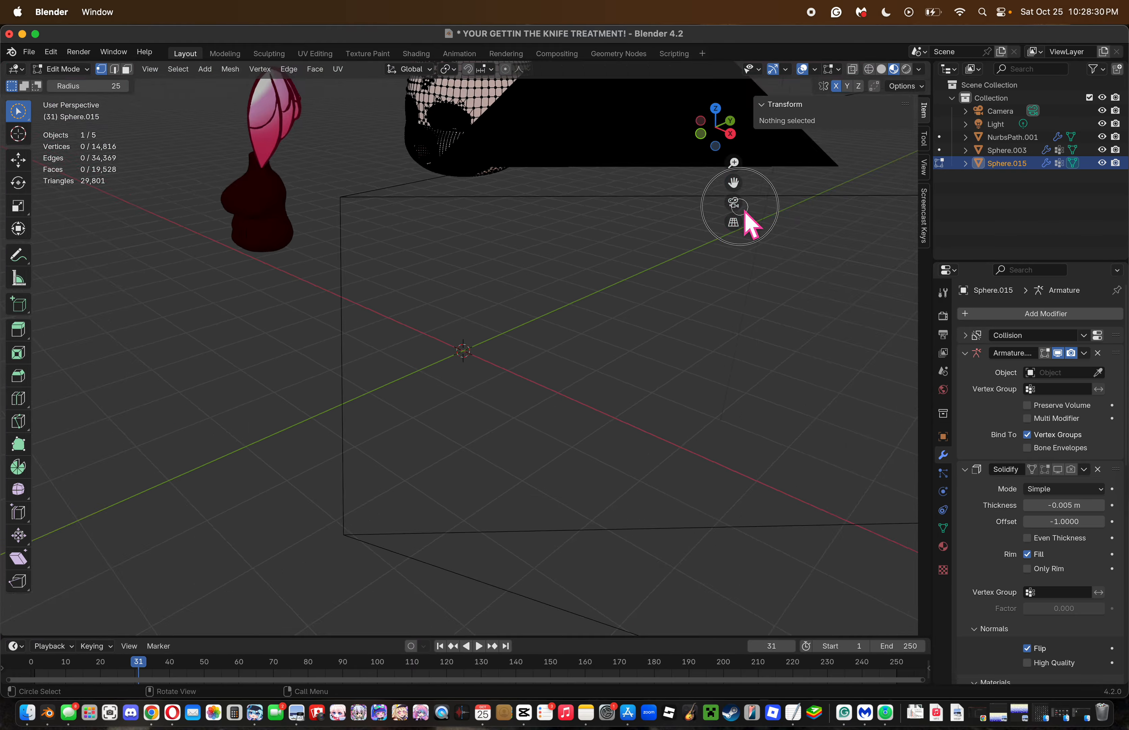
Knife-cut the outermost column edge from the upper row's cut vertex, across the next row edge, to the rim vertex below.
key("k")
left_click(686, 264)
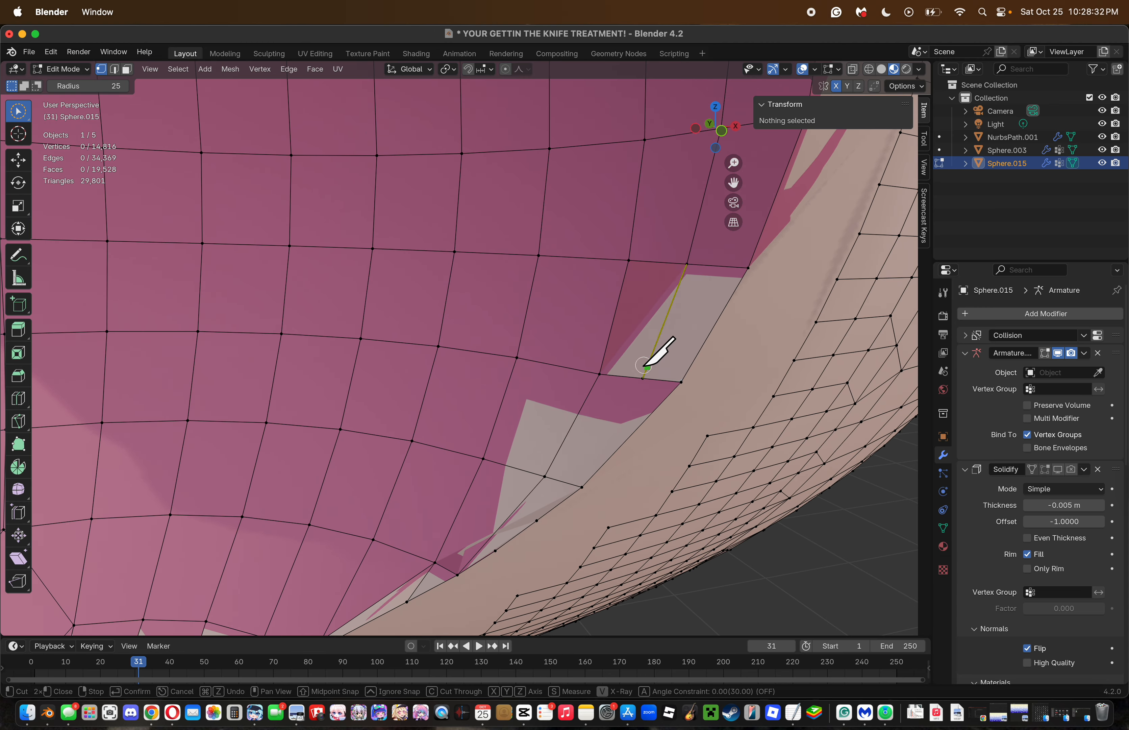
left_click(642, 377)
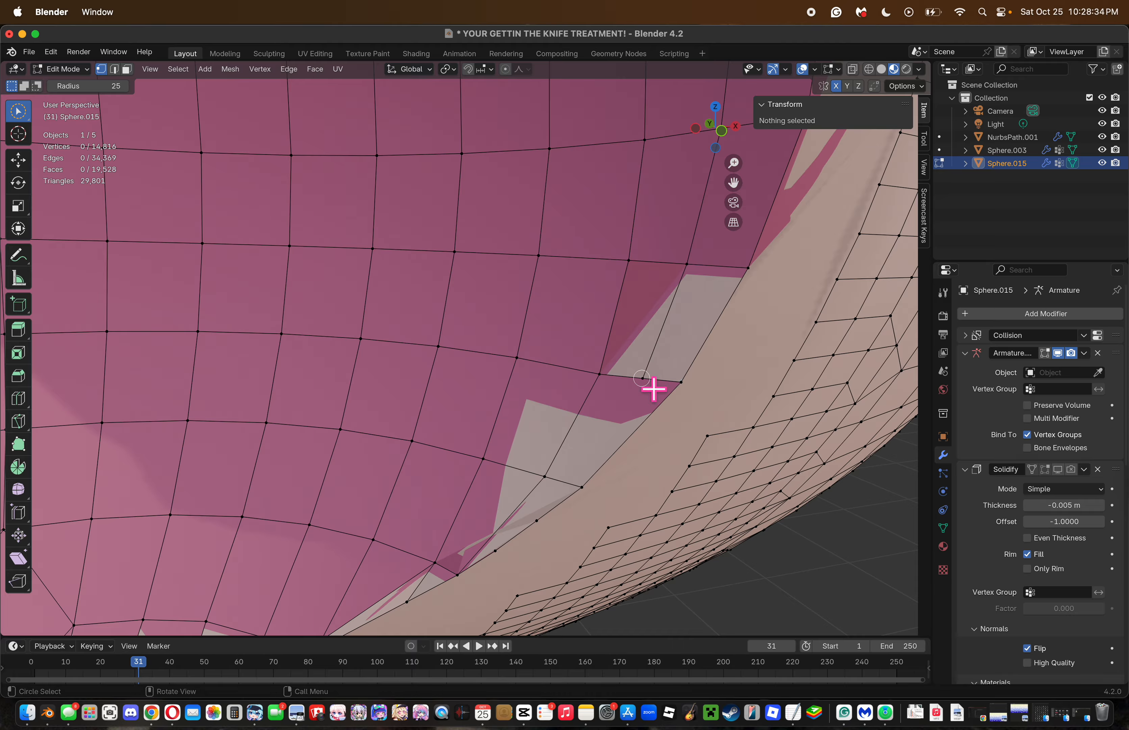
left_click(537, 520)
key("Return")
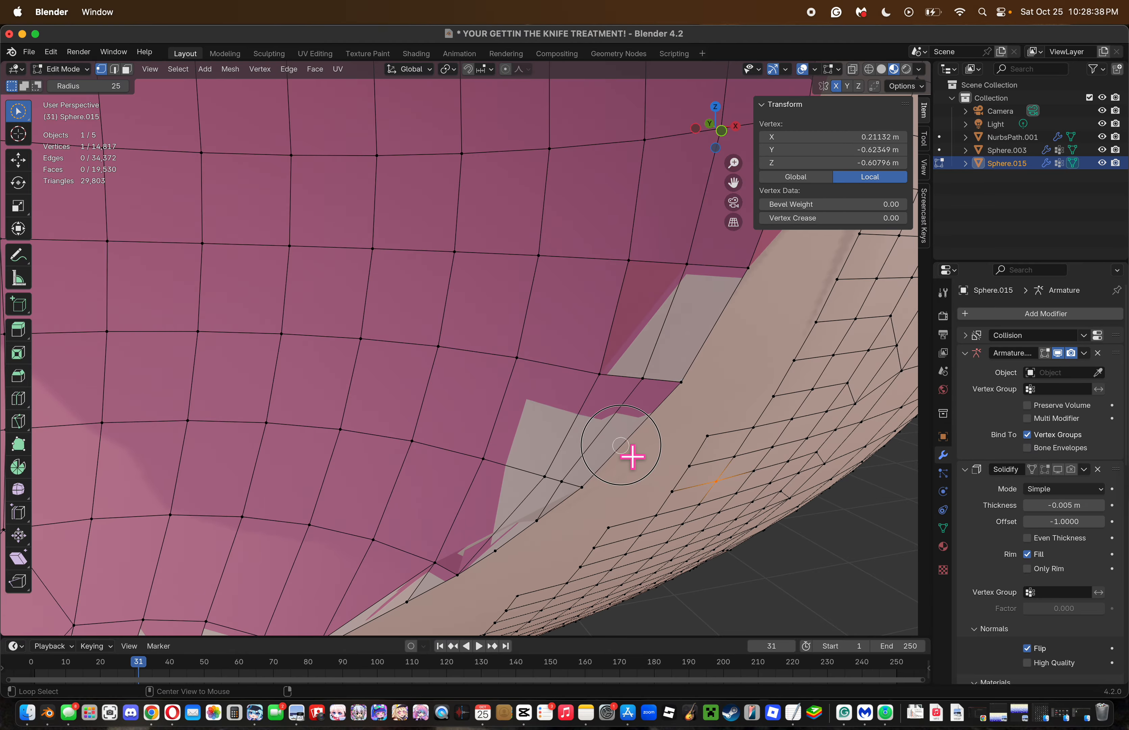
Dissolve the stray rim vertex just below the new cut's end, save the file and clear the selection.
key("x")
left_click(663, 496)
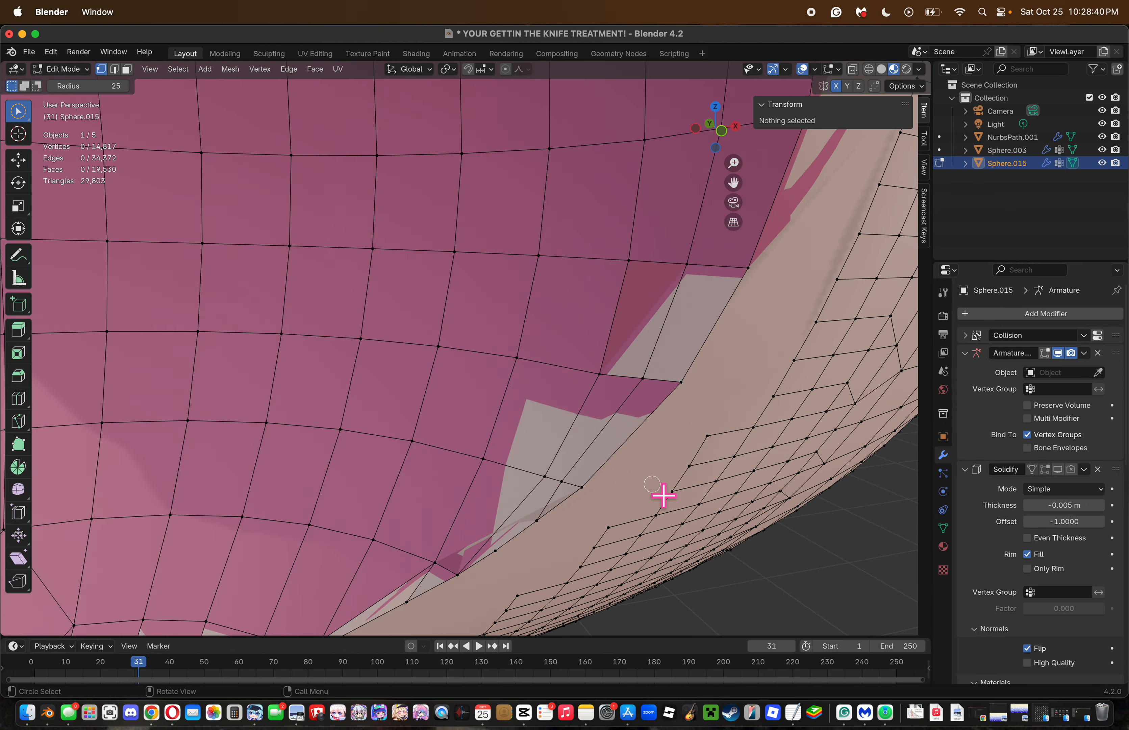
key("super+s")
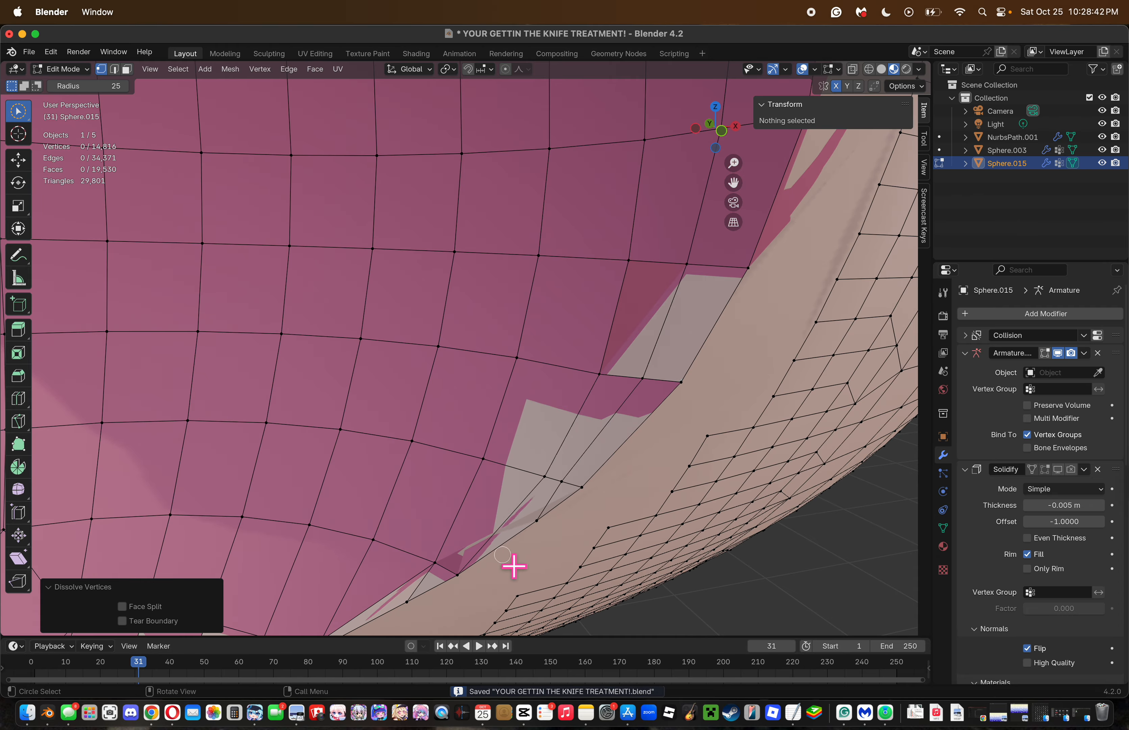
key("super+z")
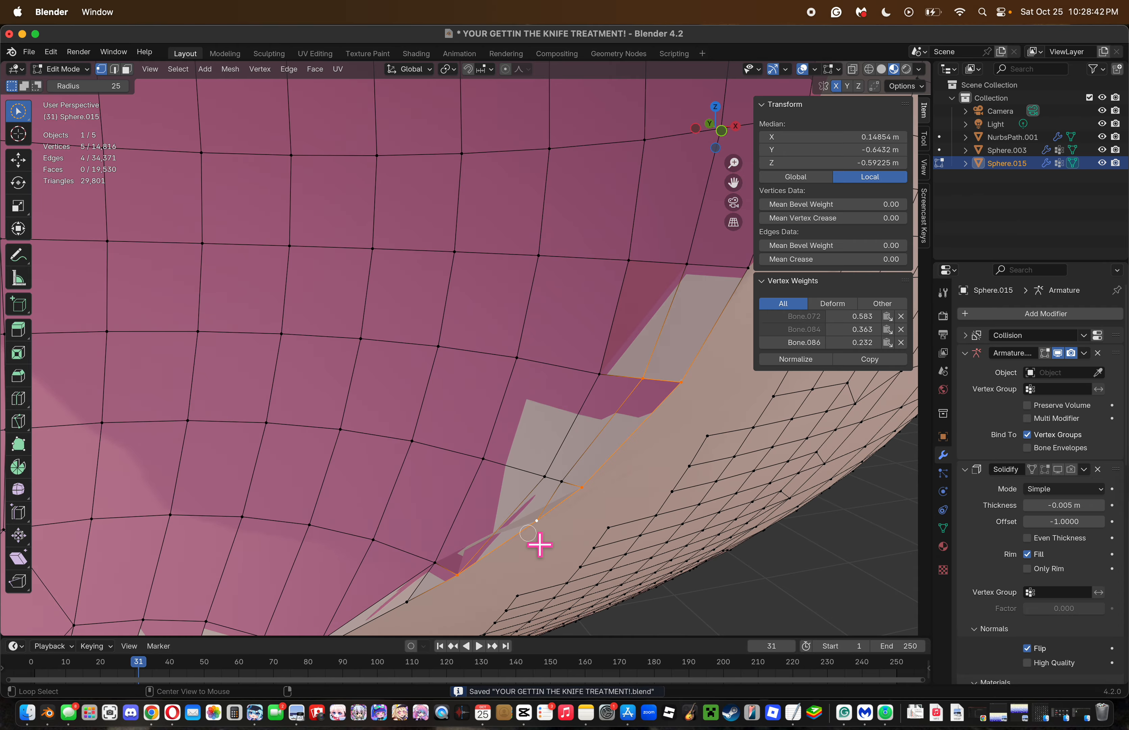
key("super+z")
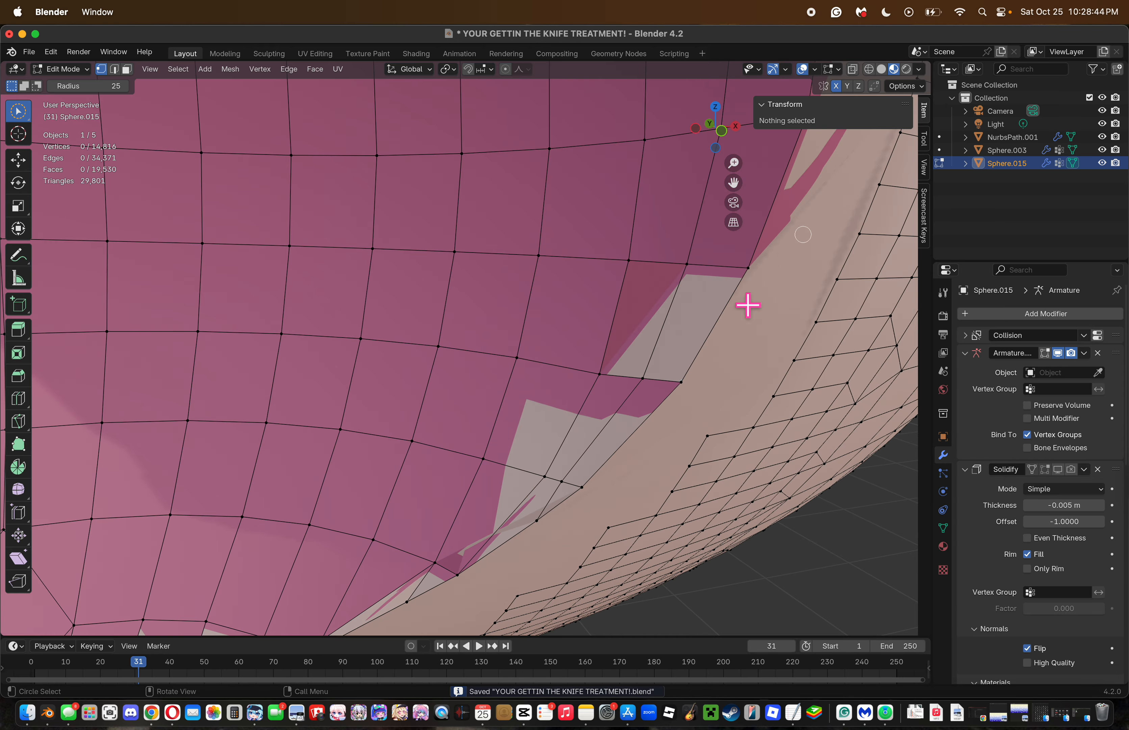
Move the rim vertex at the bottom of the sphere slightly down.
left_click_drag(732, 165, 731, 213)
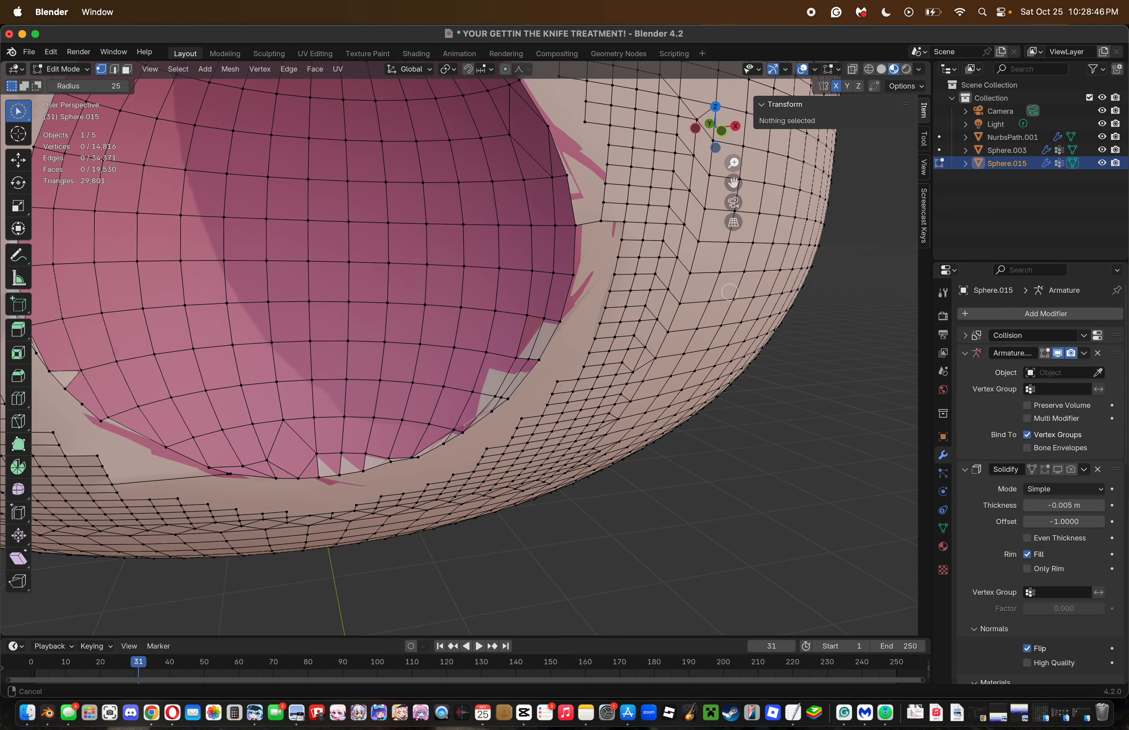
left_click_drag(729, 292, 730, 266)
left_click_drag(731, 181, 506, 522)
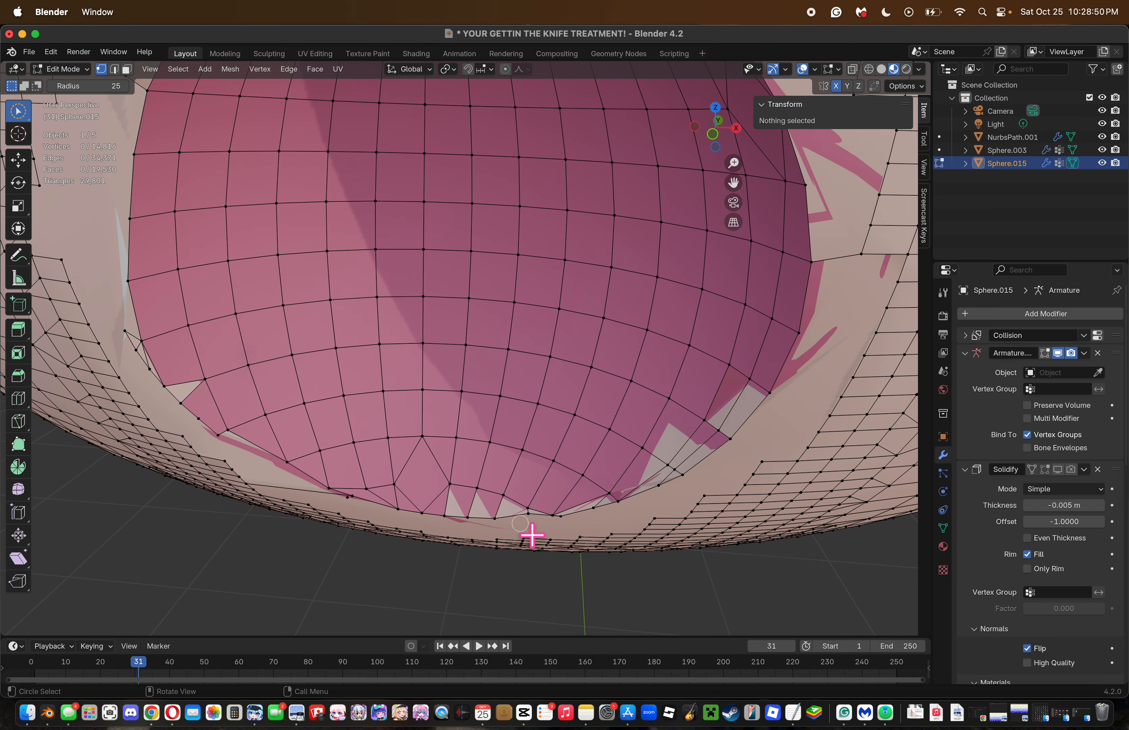
left_click(531, 521)
key("g")
left_click(528, 526)
left_click(684, 522)
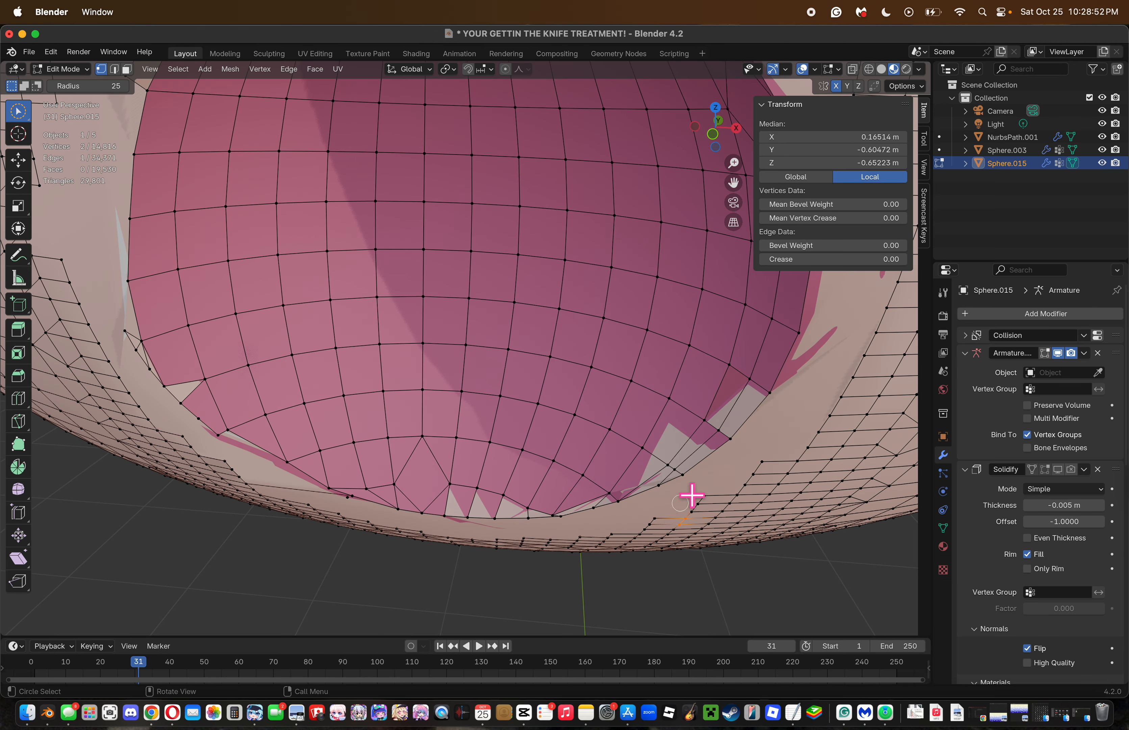
Dissolve the fan-shaped rim vertex just right of the centre column at the top of the pink sphere.
left_click_drag(732, 180, 791, 359)
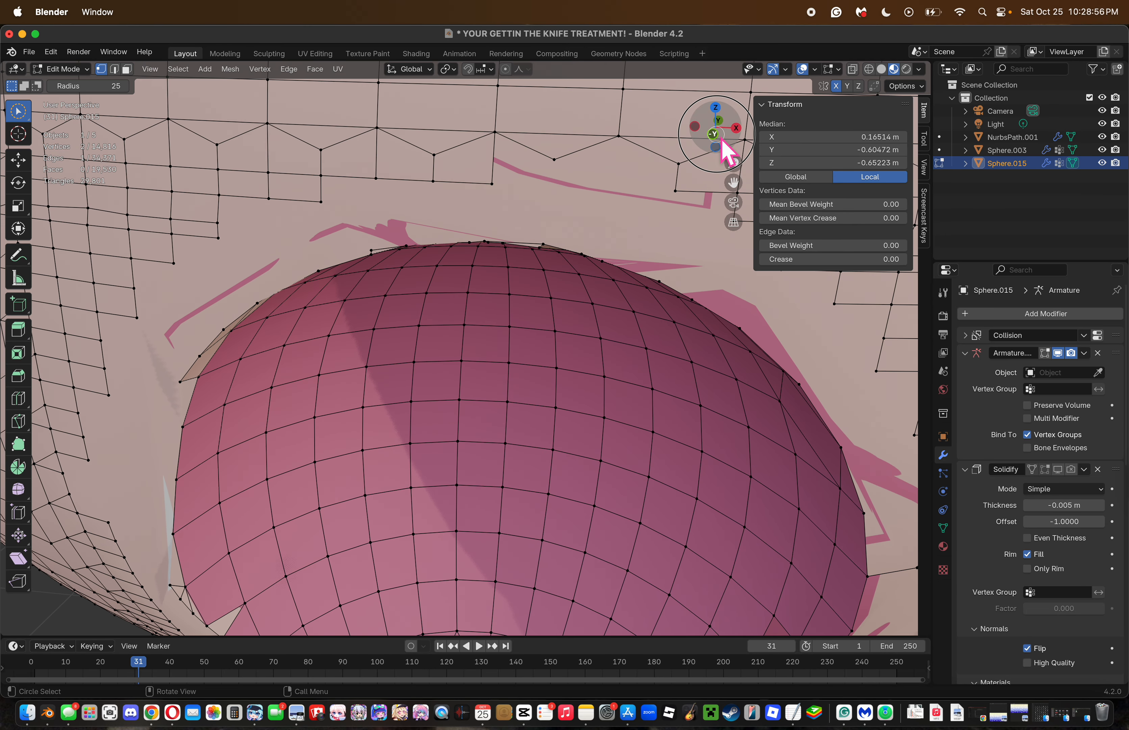
left_click_drag(720, 141, 722, 115)
left_click_drag(734, 183, 652, 541)
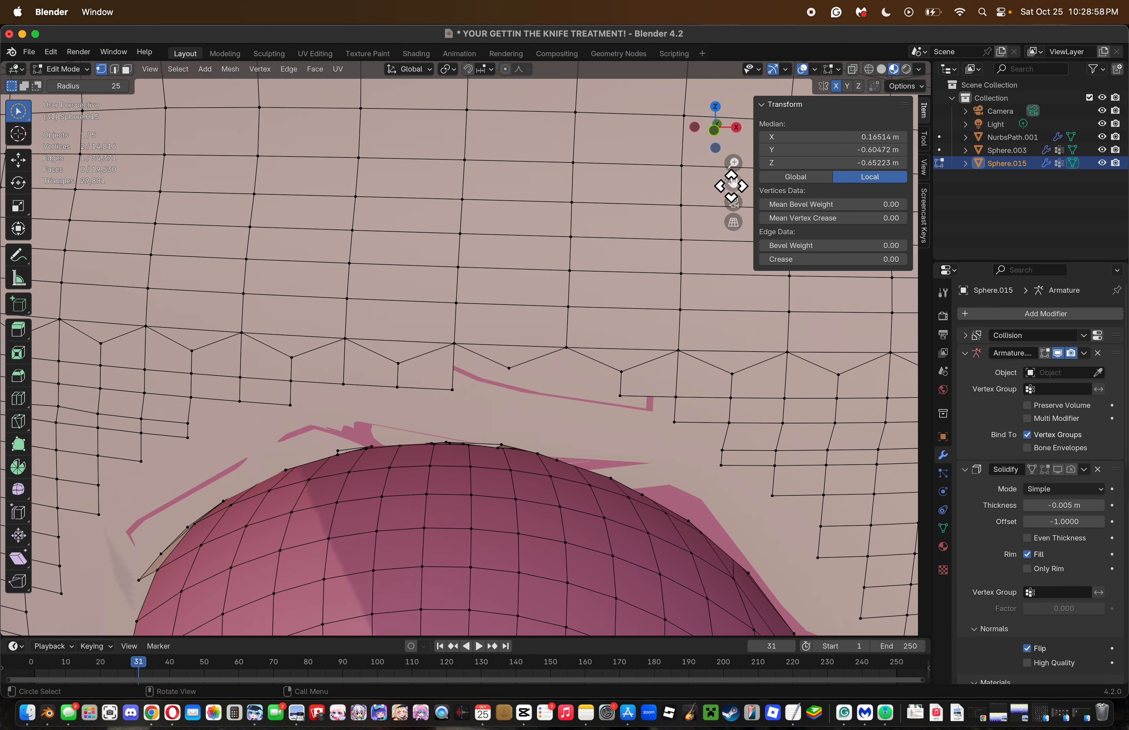
mouse_move(716, 148)
left_mouse_down()
mouse_move(717, 128)
mouse_move(730, 162)
mouse_move(727, 131)
left_mouse_up()
left_click_drag(732, 182, 726, 368)
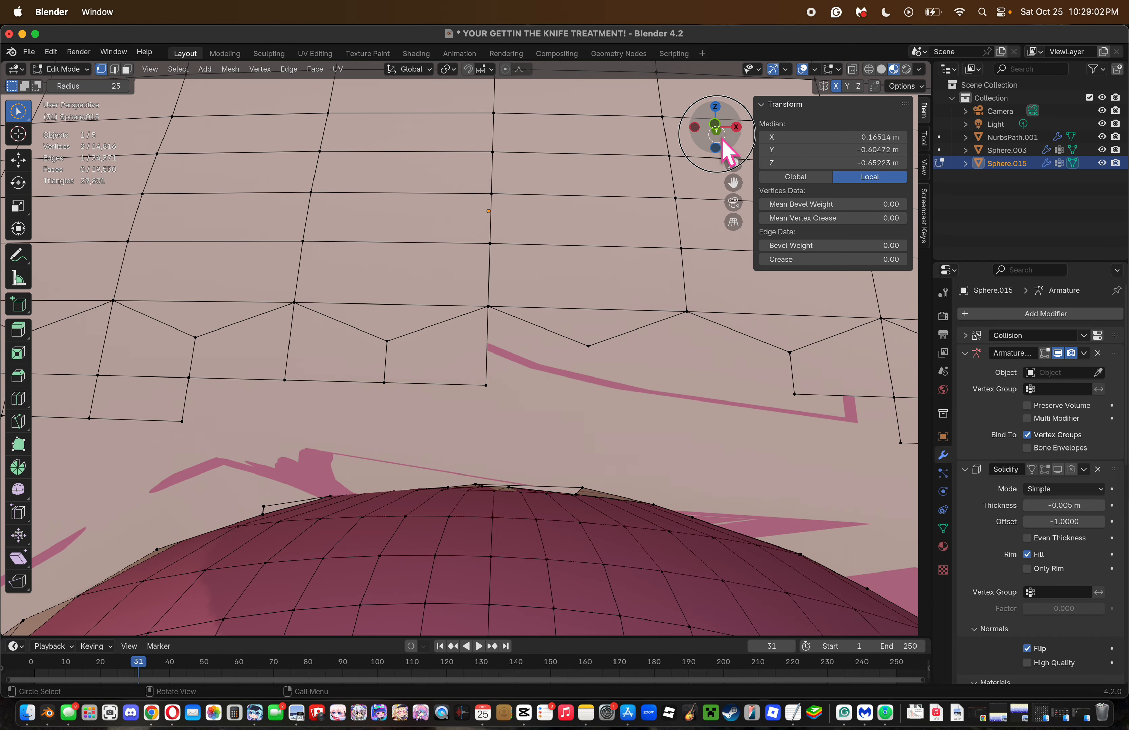
left_click_drag(718, 142, 716, 116)
left_click(491, 262)
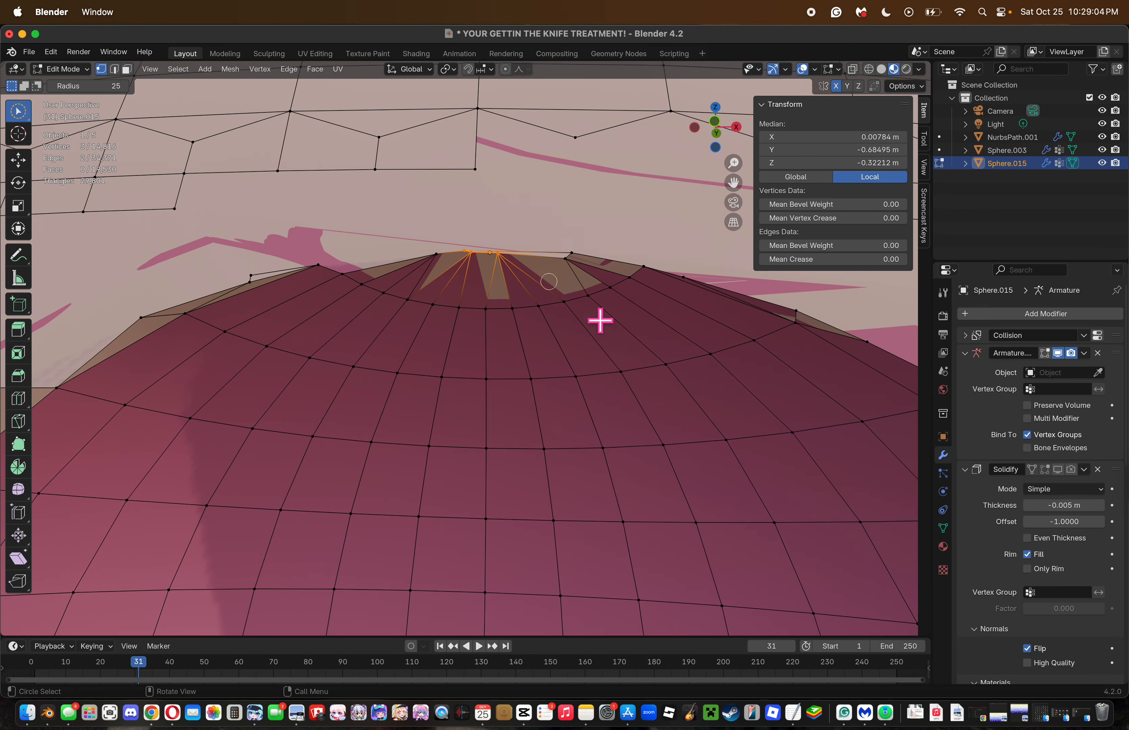
key("x")
left_click(619, 332)
key("super+z")
key("super+z")
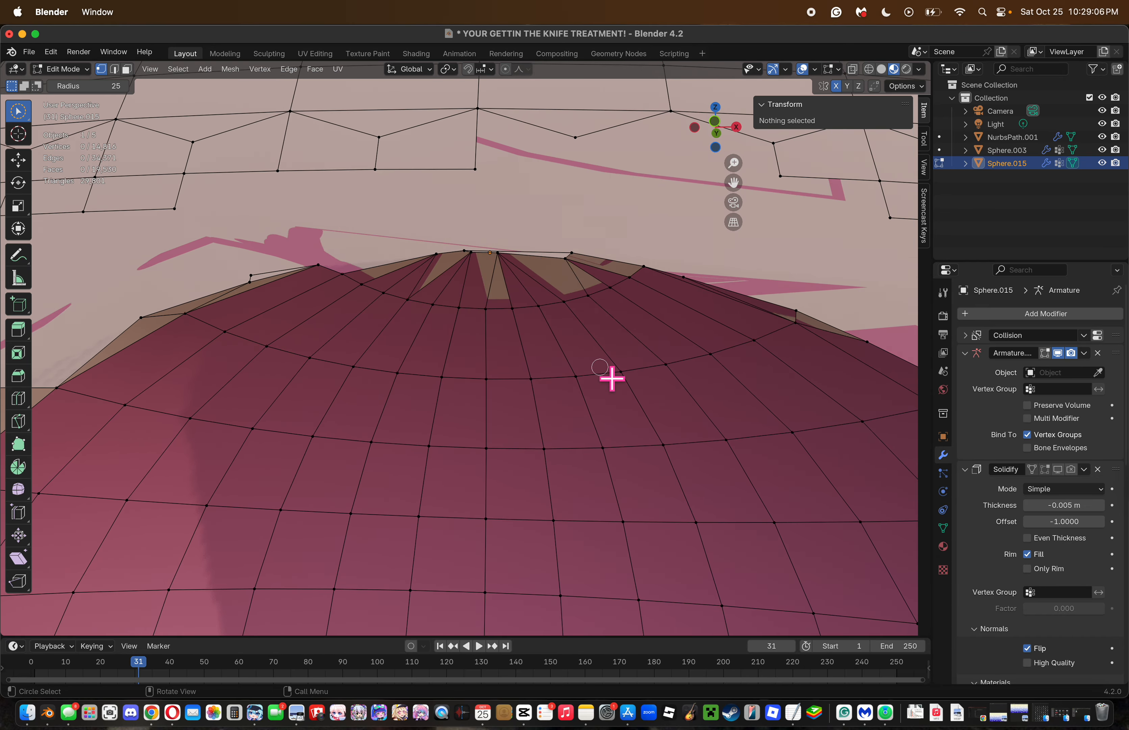
key("super+shift+z")
key("super+shift+z")
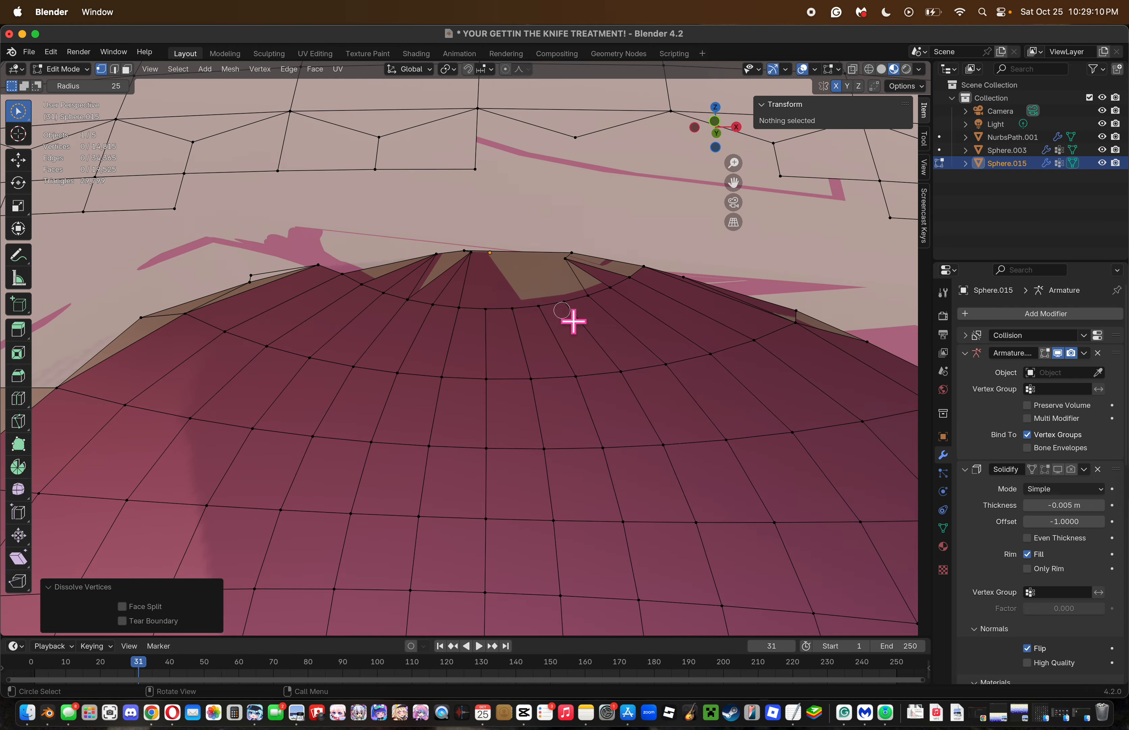
Knife-cut two edges from neighbouring row vertices right of the centre column up to the sphere's top rim.
key("k")
left_click(563, 302)
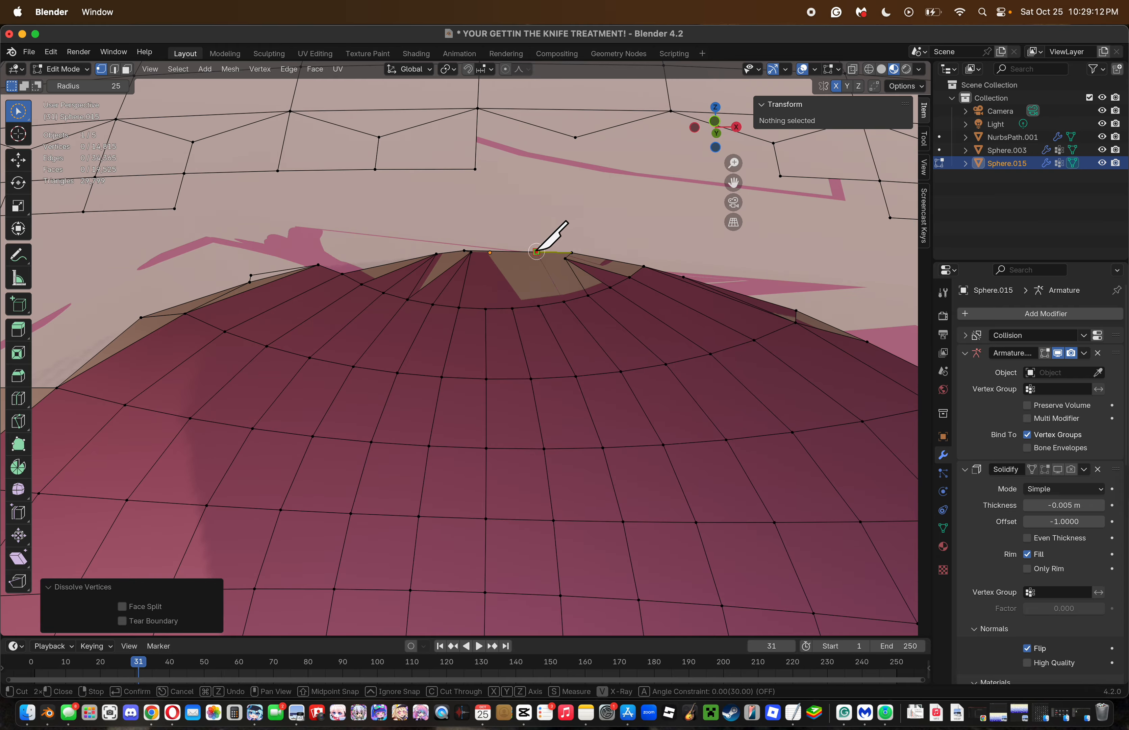
left_click(536, 251)
key("Return")
key("k")
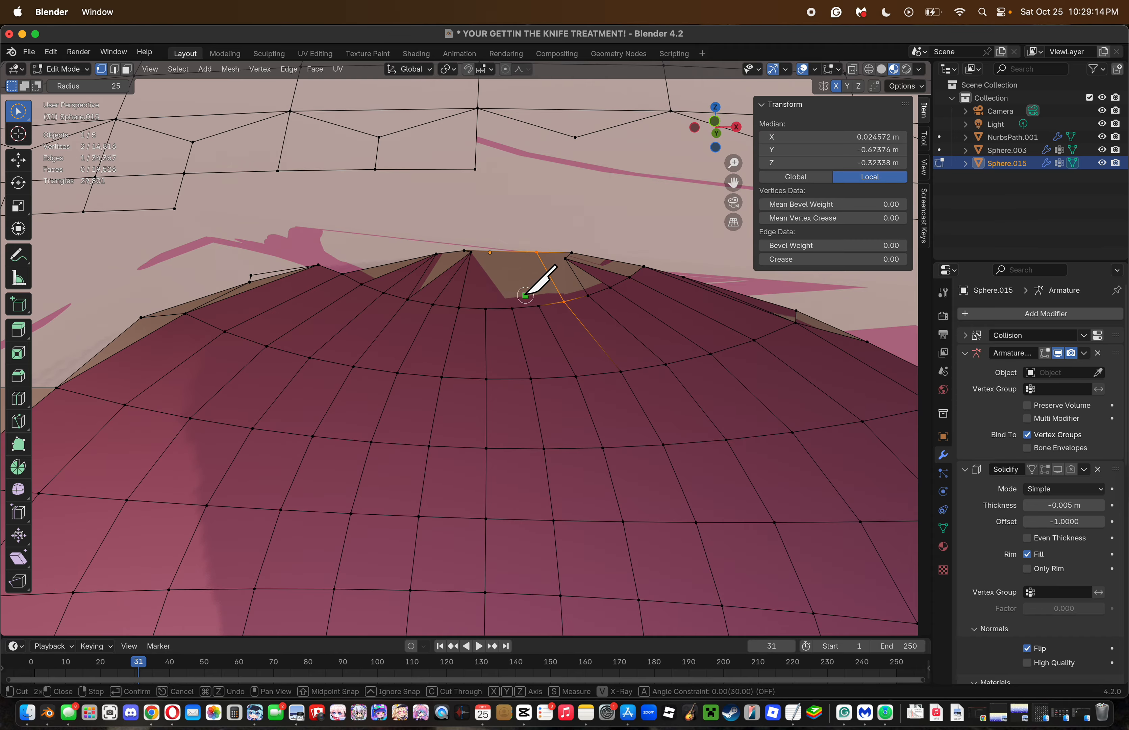
left_click(539, 306)
left_click(510, 251)
key("Return")
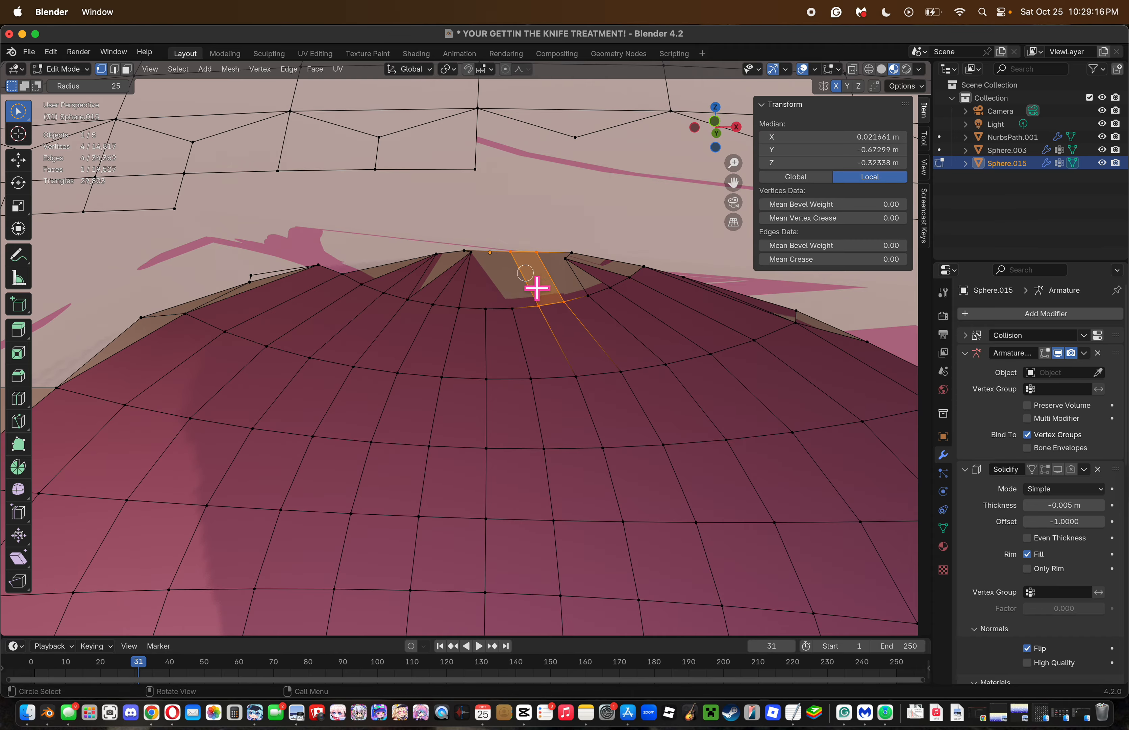
Knife-cut the remaining column edges up to the top rim, ending with the centre column.
key("k")
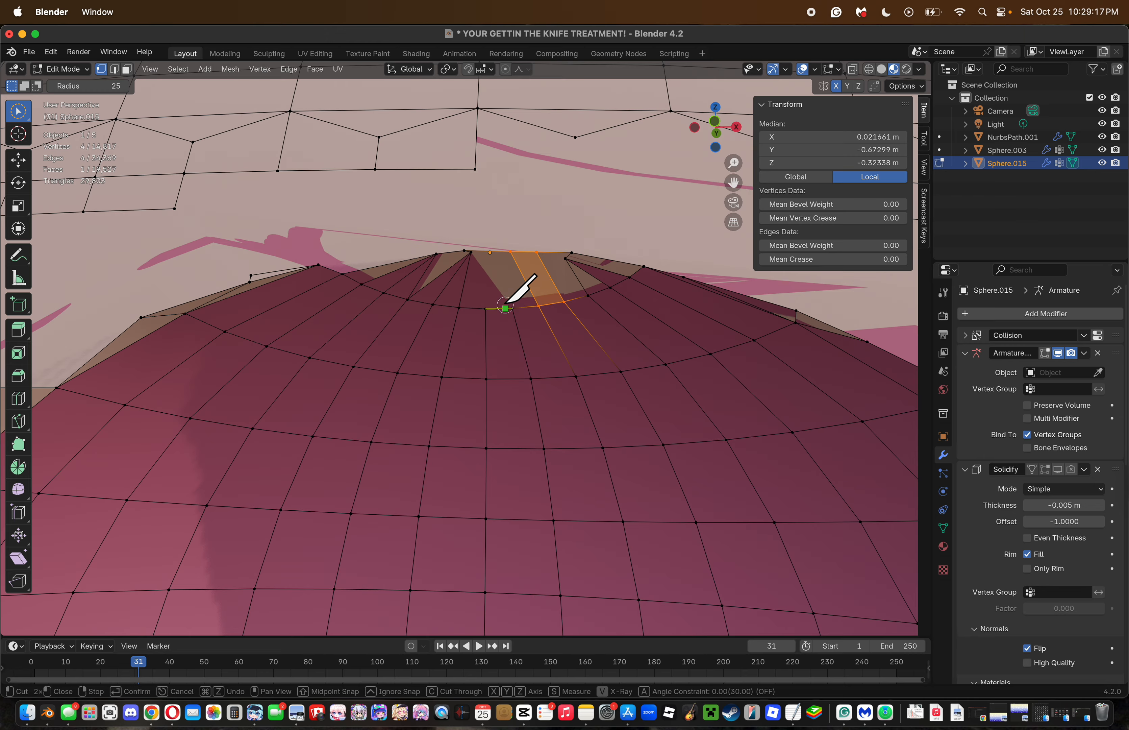
left_click(493, 250)
key("Return")
key("k")
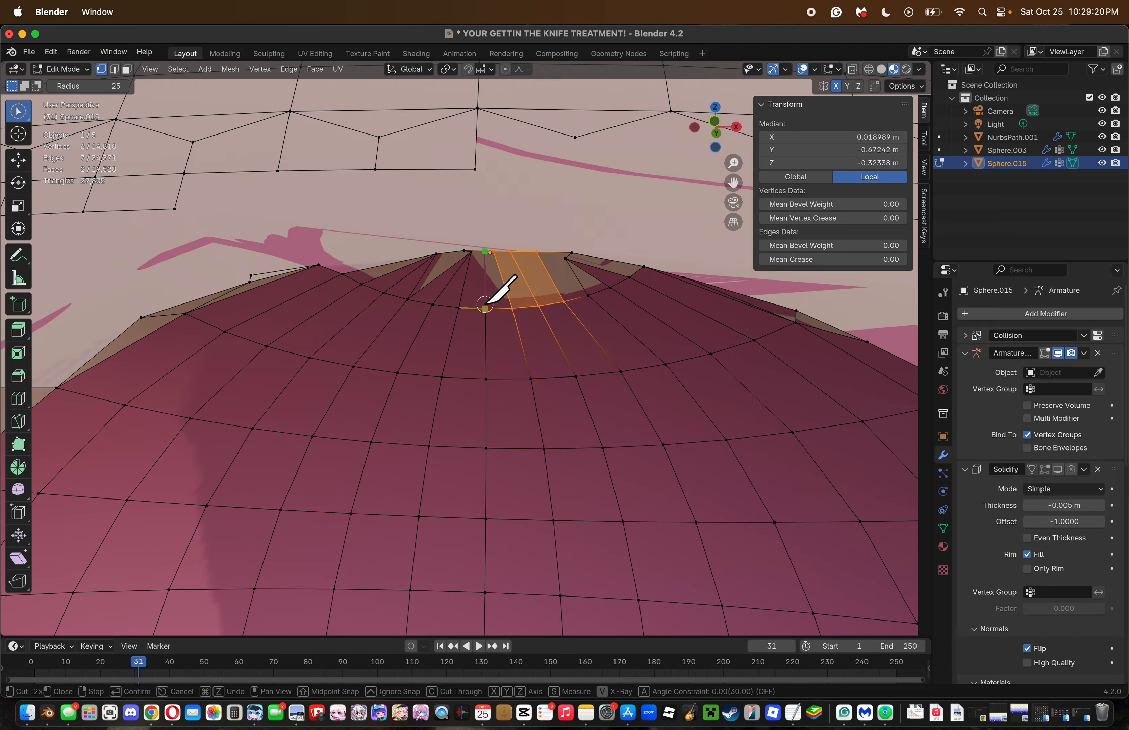
key("Escape")
Try to dissolve the outer rim vertex right of the new cuts, and undo it.
left_click(571, 253)
key("x")
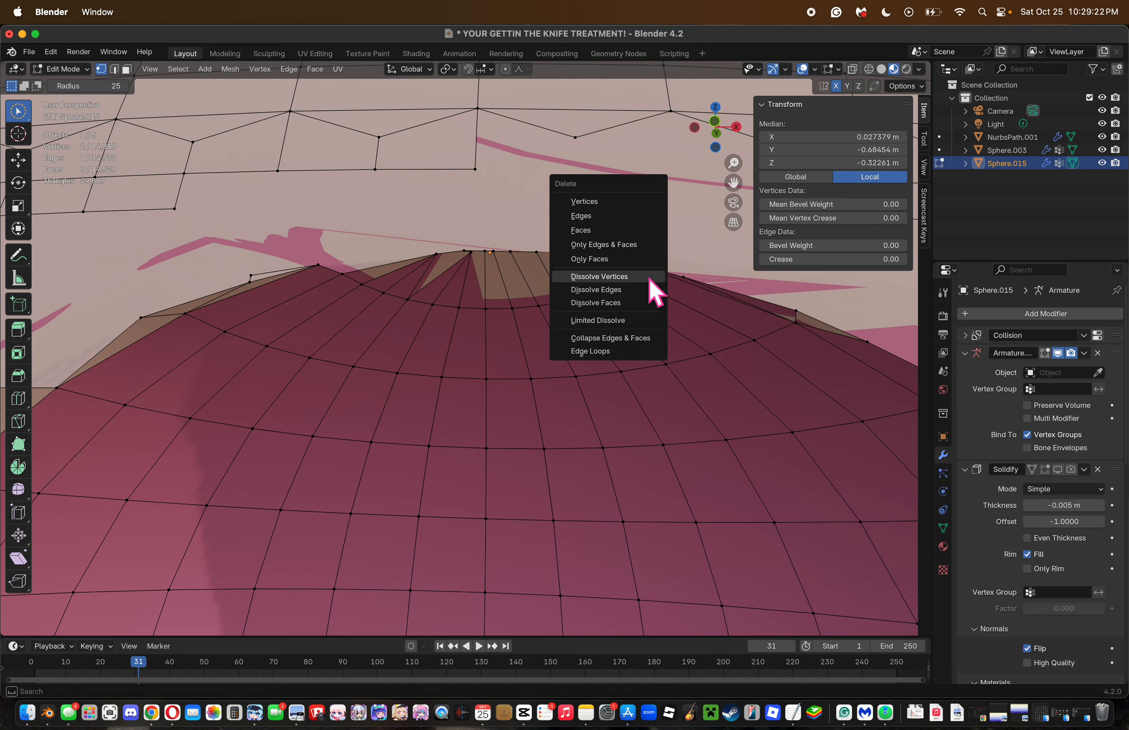
left_click(650, 280)
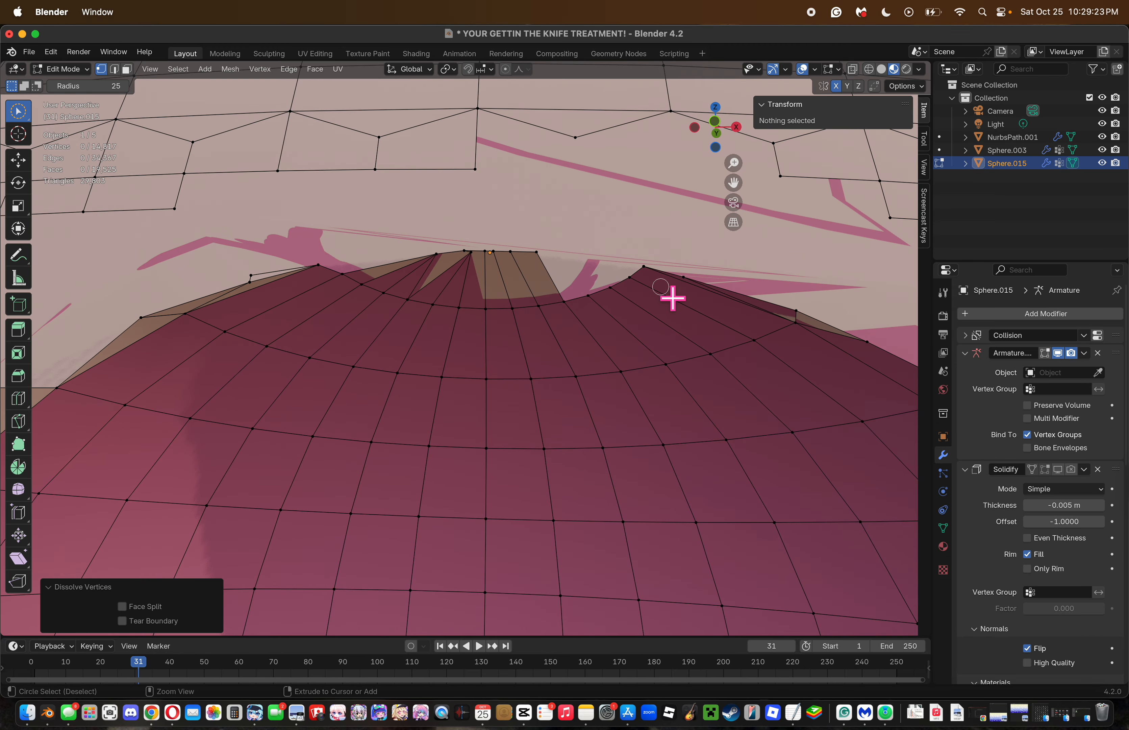
key("ctrl+z")
Dissolve the inner fan vertex just below the top rim, right of the new cuts.
left_click(567, 278)
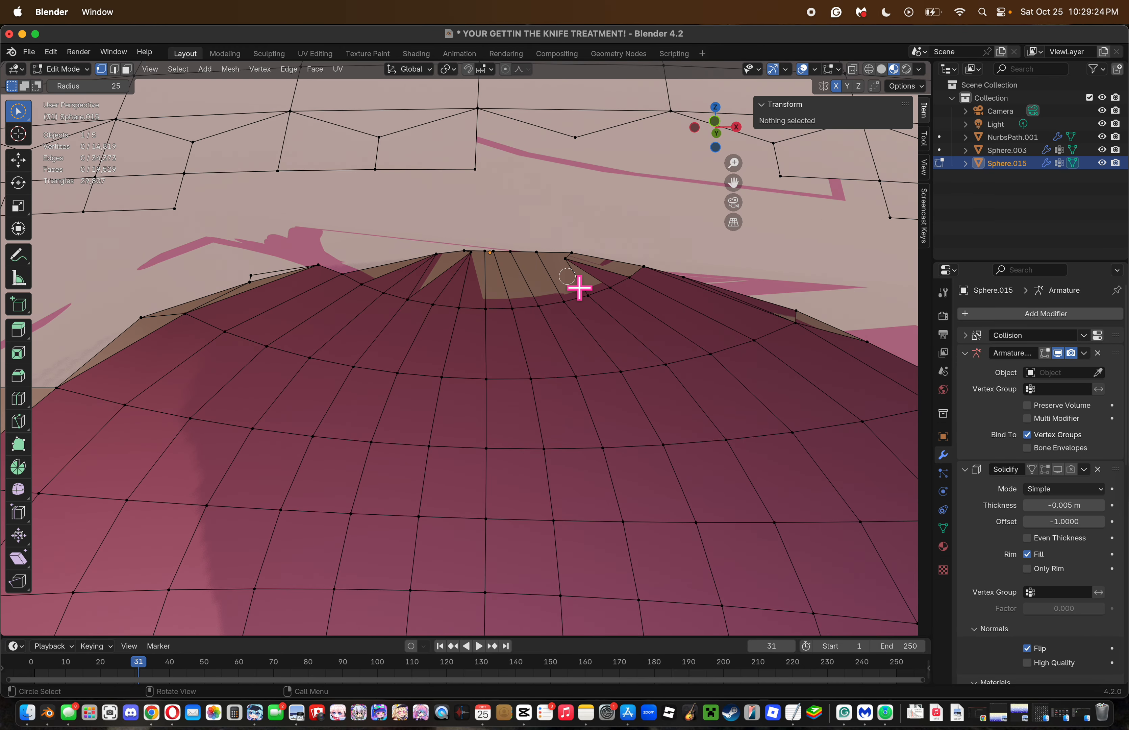
left_click(566, 270)
left_click(566, 263)
key("x")
left_click(664, 329)
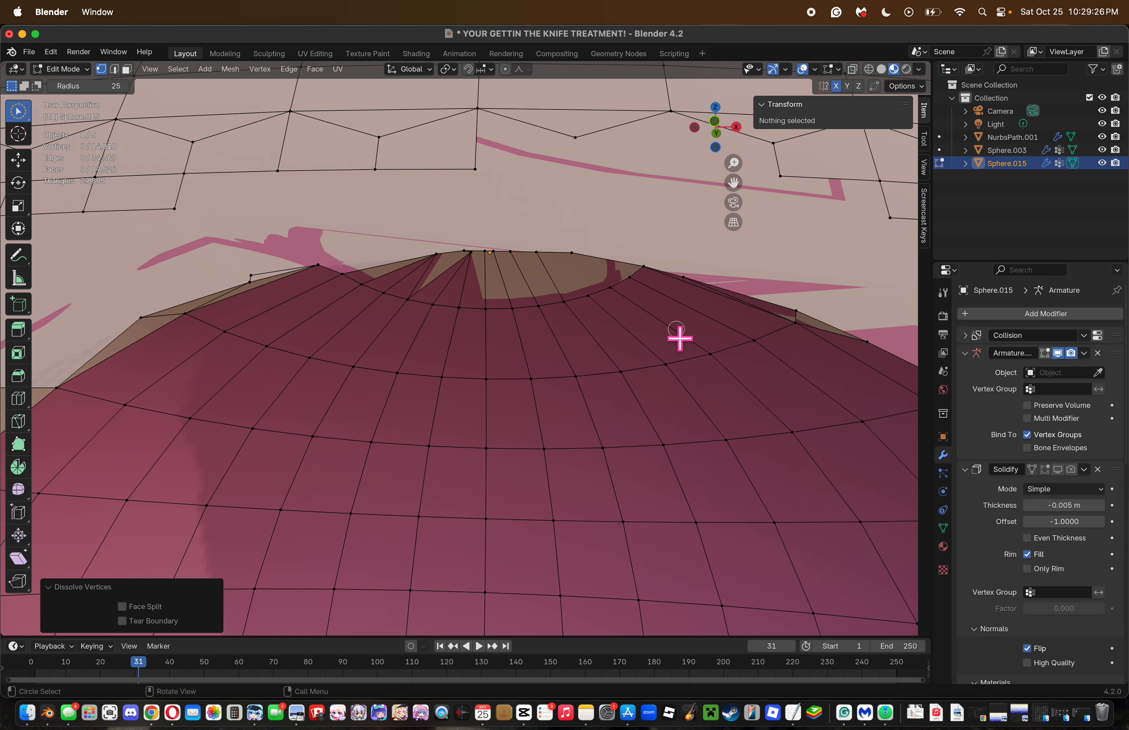
Knife-cut three edges from the row vertices up to the right part of the top rim and clear the selection.
key("k")
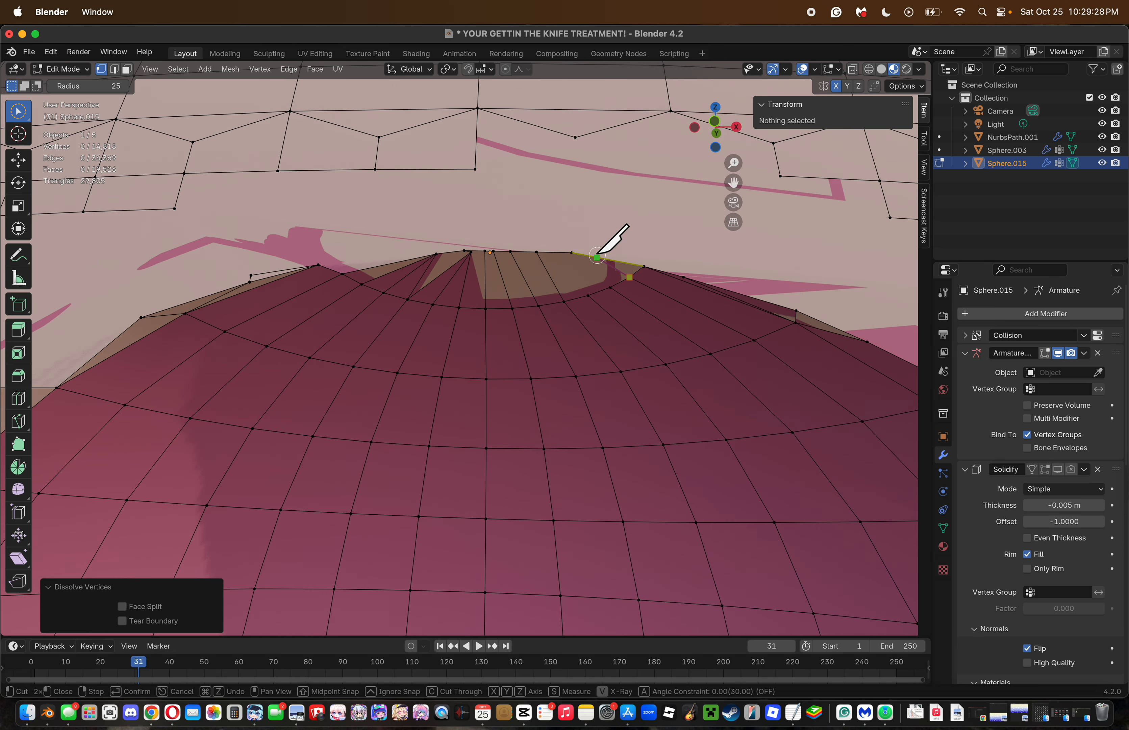
key("Return")
key("k")
left_click(610, 287)
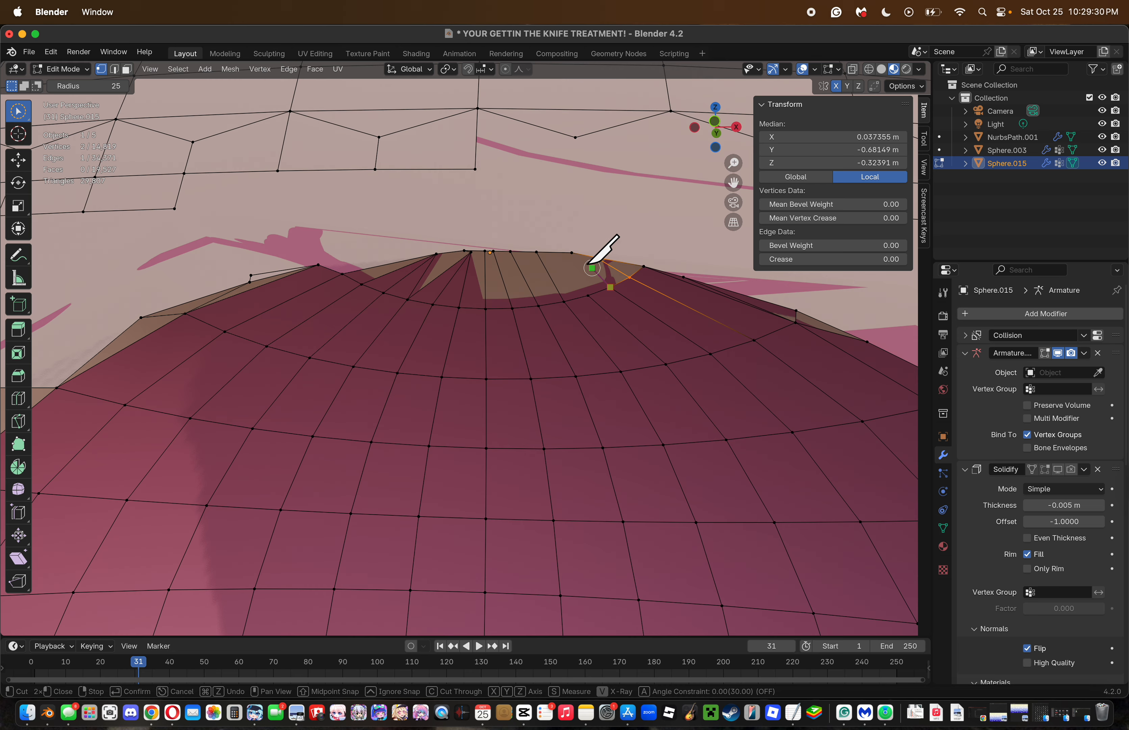
left_click(573, 252)
key("Return")
key("k")
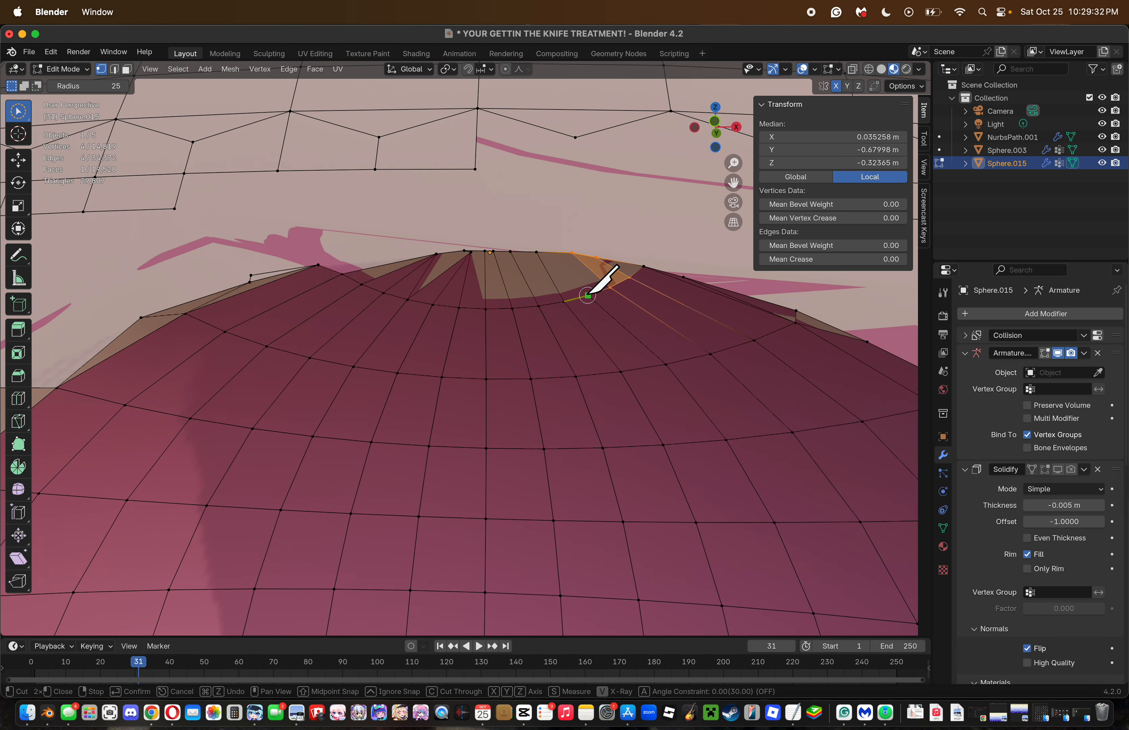
left_click(588, 295)
left_click(553, 252)
key("Return")
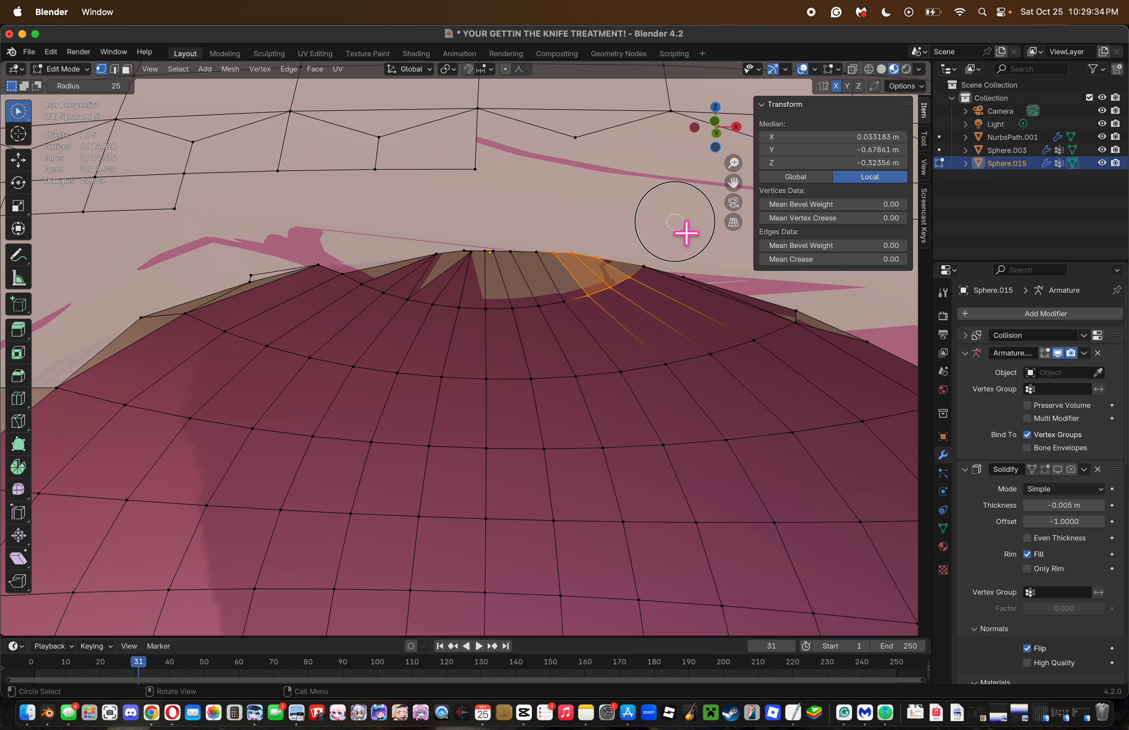
key("alt+a")
Dissolve the fan vertex on the top rim just left of the centre column.
left_click(472, 266)
left_click(480, 276)
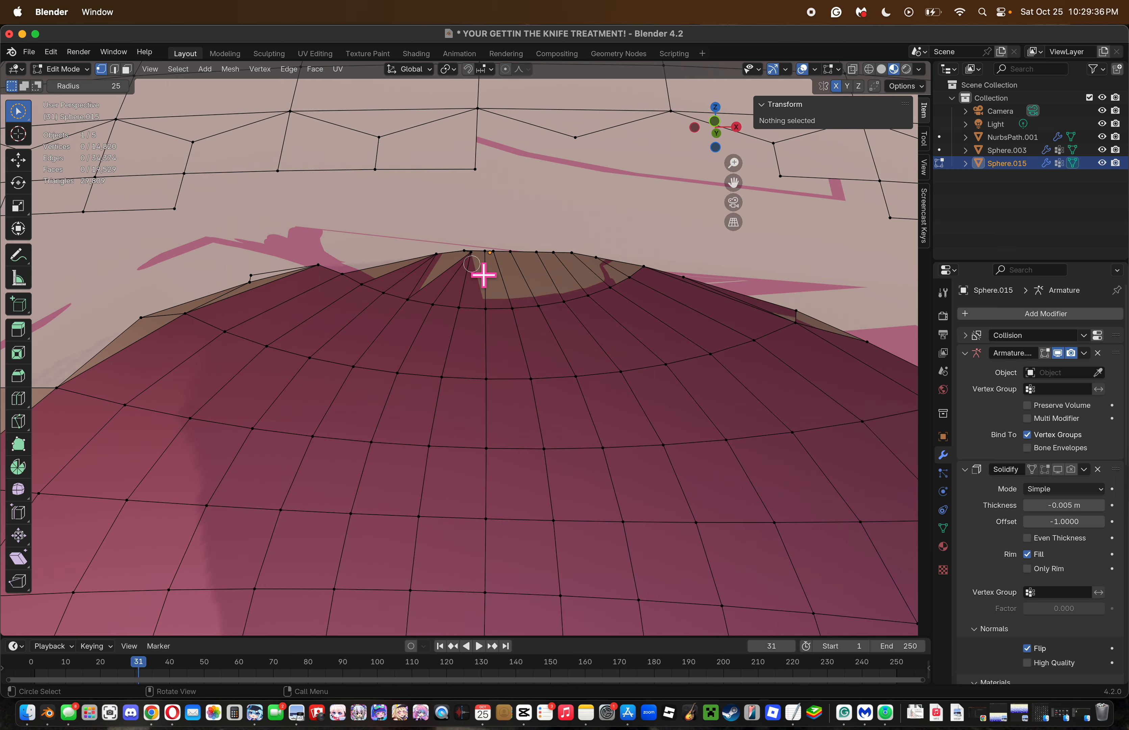
left_click(480, 266)
key("x")
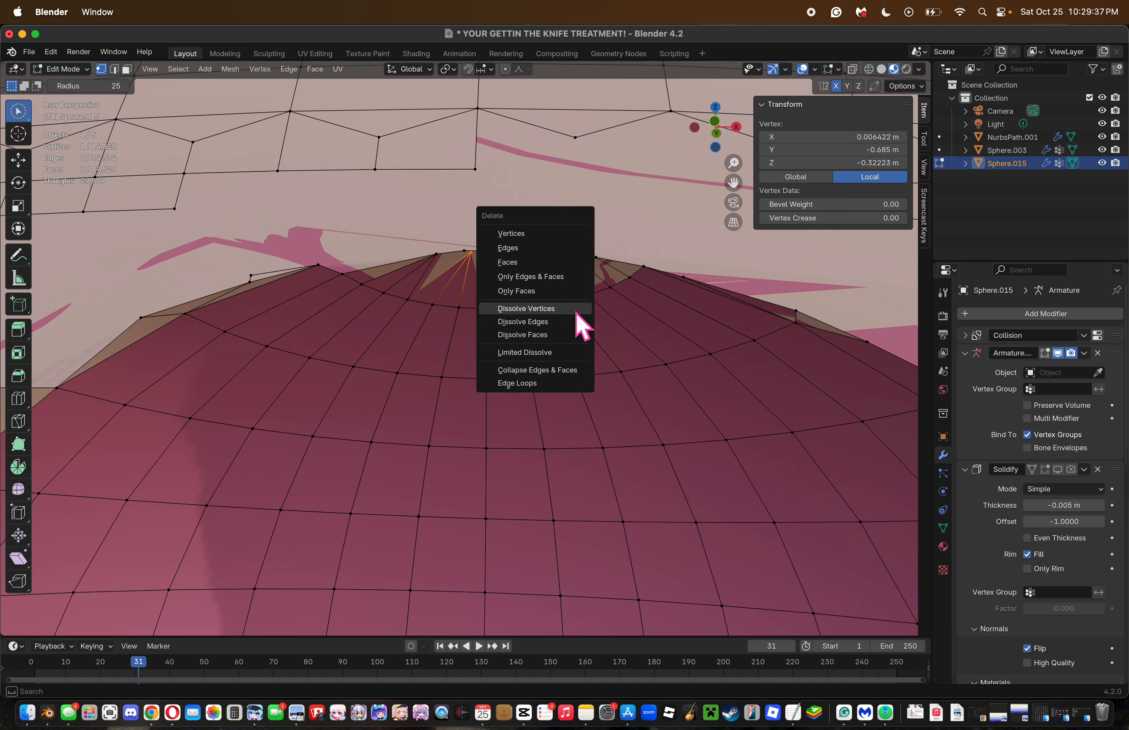
left_click(576, 309)
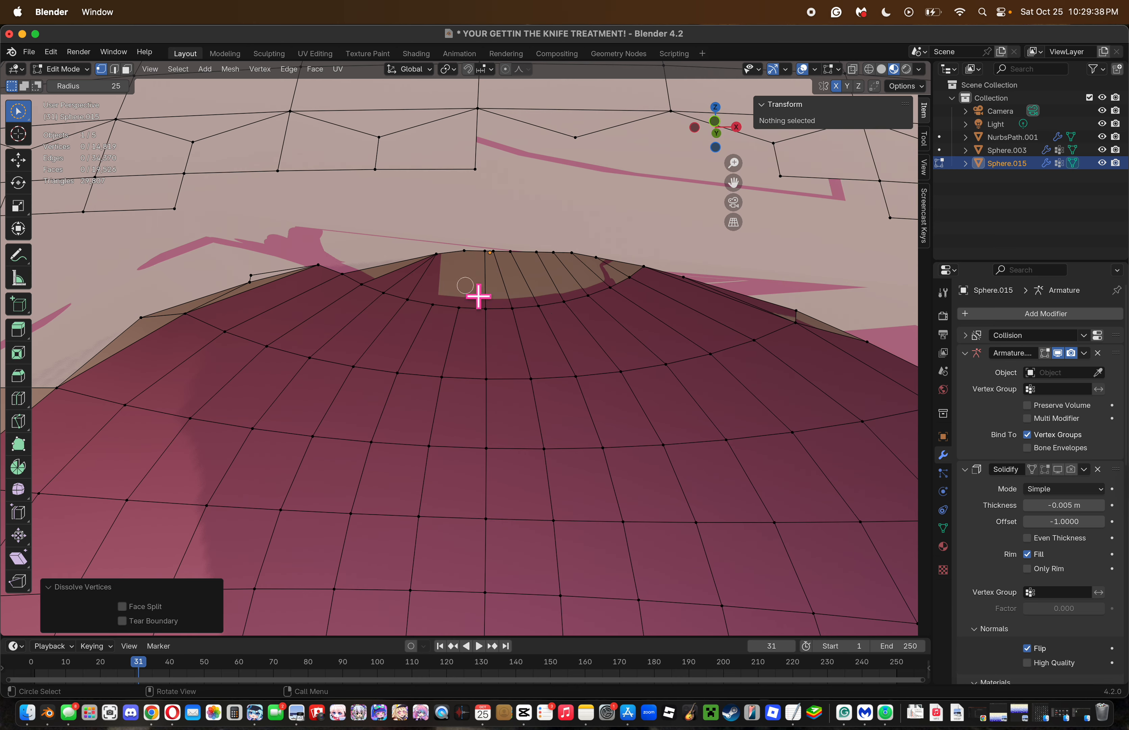
Knife-cut two column edges between the top rim and the row below, left of the centre column.
key("k")
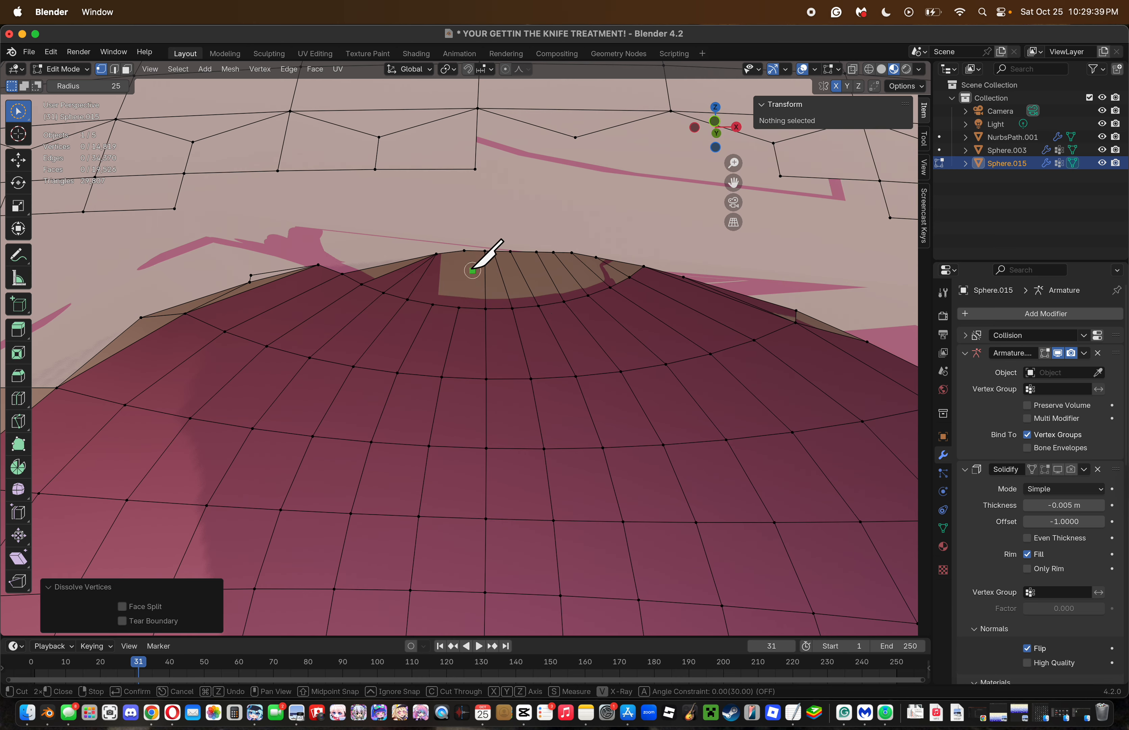
left_click(459, 307)
key("Return")
key("k")
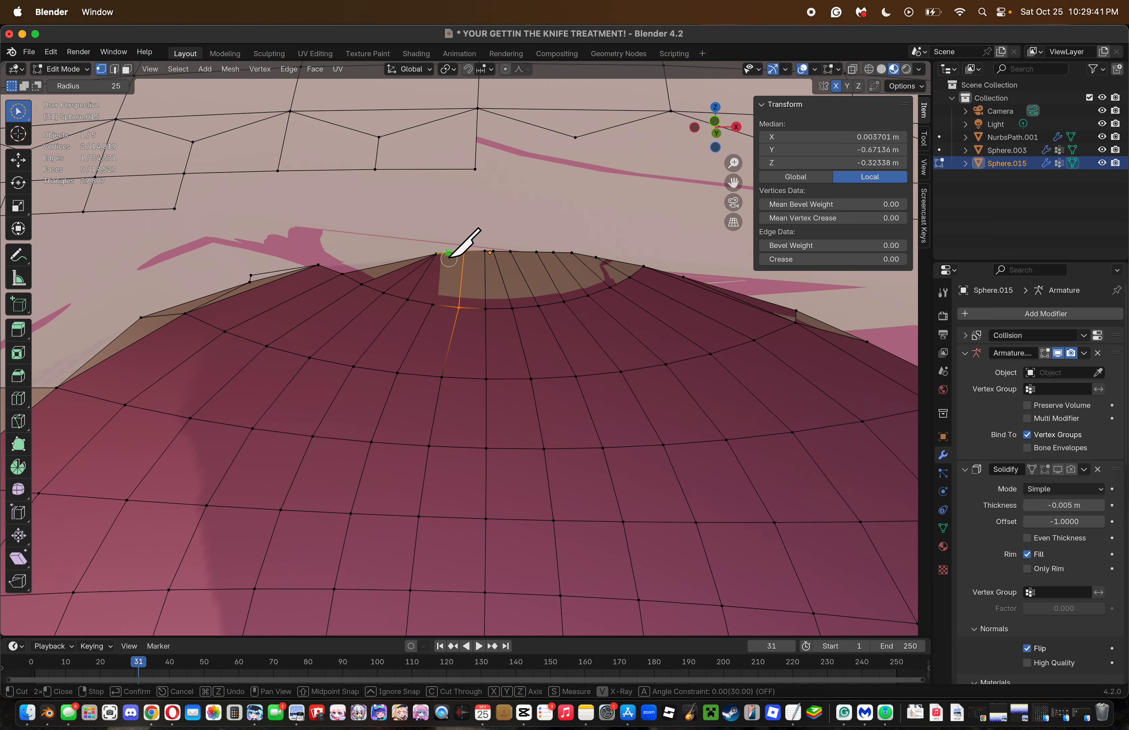
left_click(435, 301)
key("Return")
Try to dissolve the fan vertex on the rim left of the two new cuts, and undo it.
key("alt+a")
left_click(440, 263)
key("x")
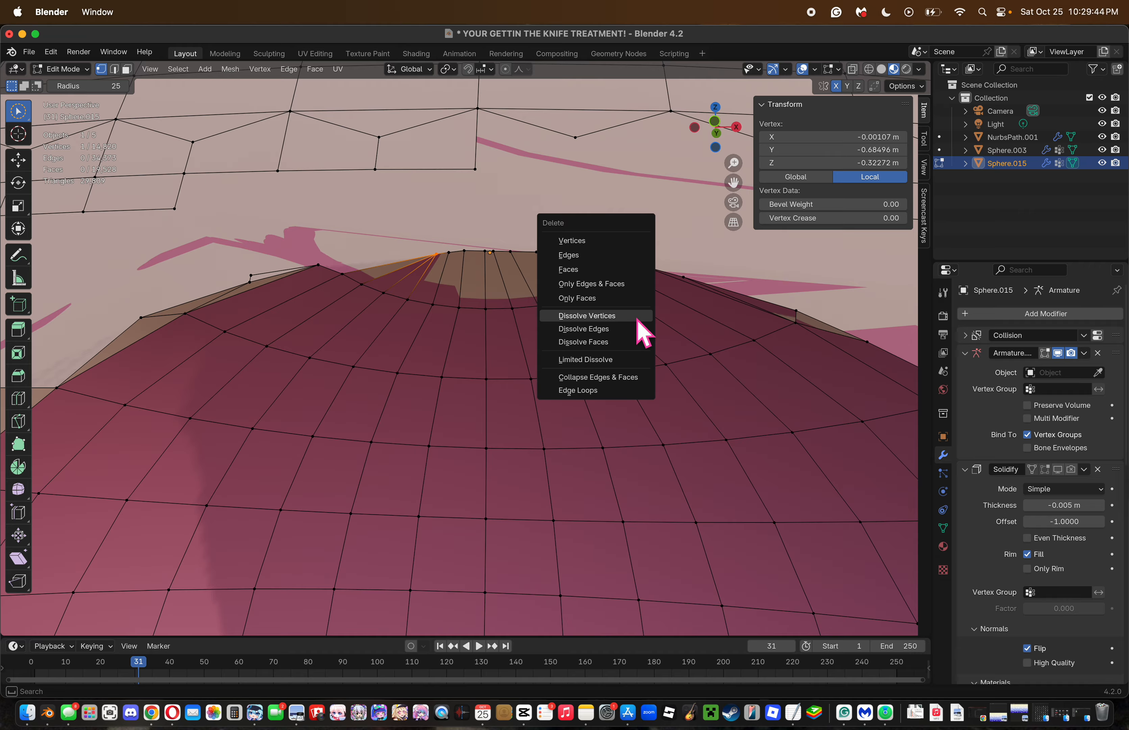
left_click(637, 318)
key("z")
key("ctrl+z")
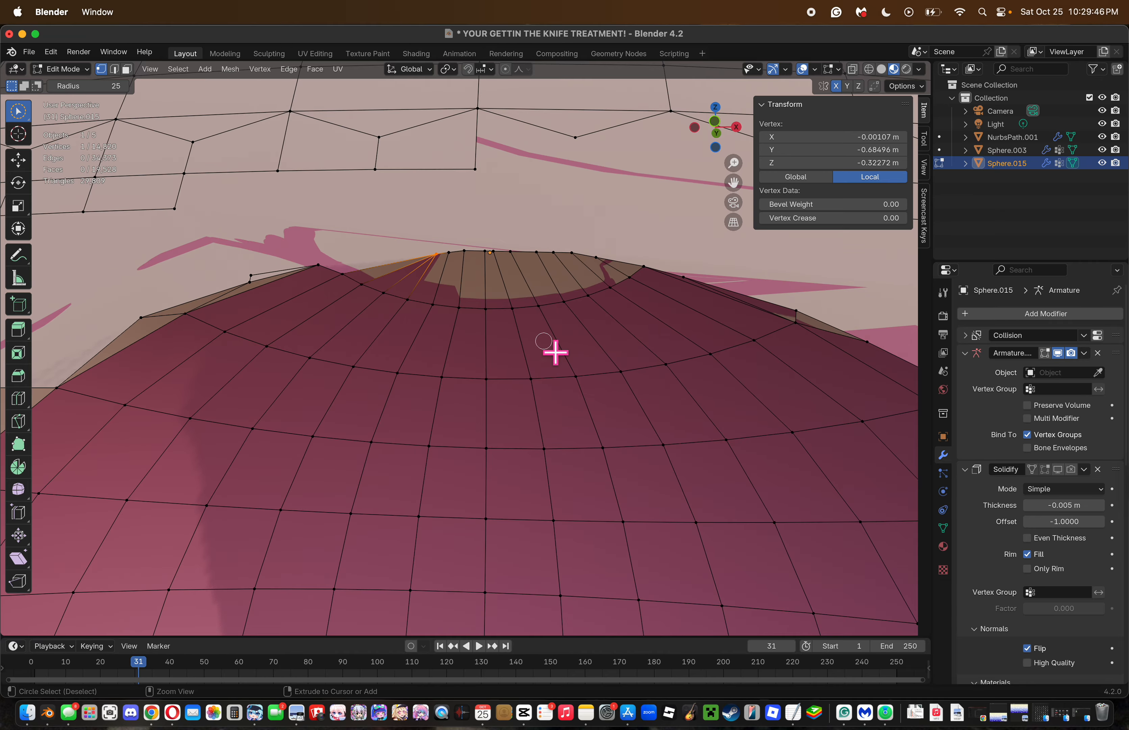
Dissolve the remaining fan vertex on the top rim beside the leftmost new cut.
key("alt+a")
left_click(442, 270)
key("x")
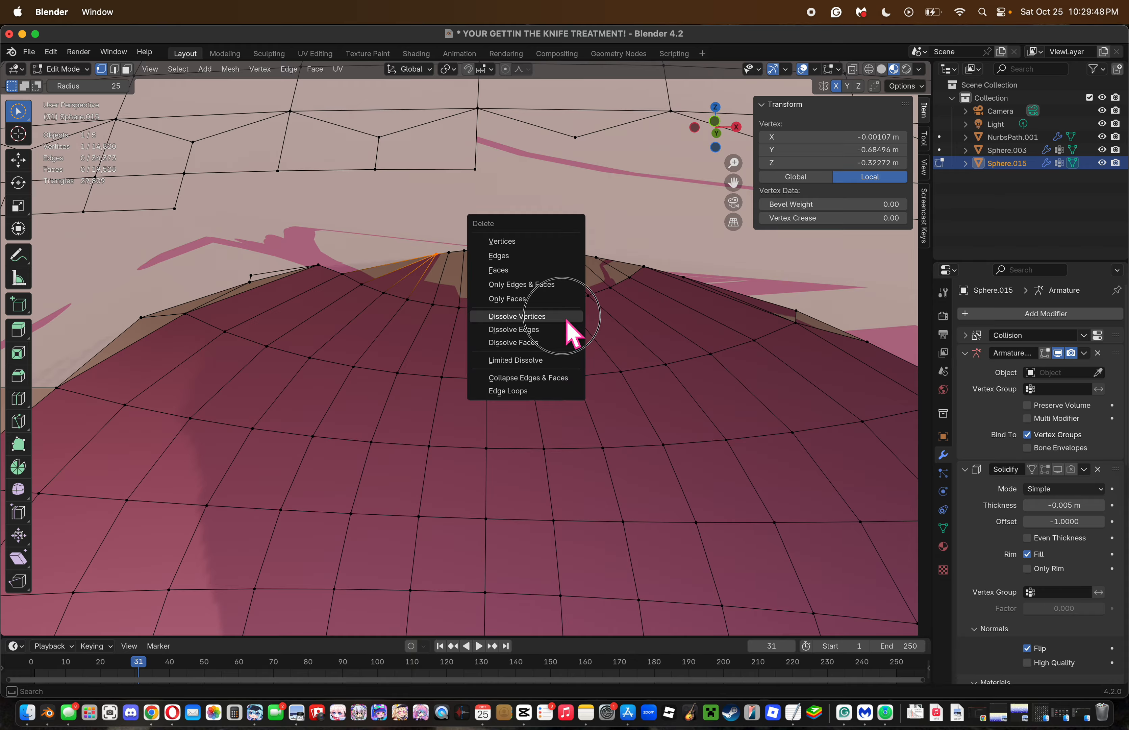
key("Escape")
key("ctrl+z")
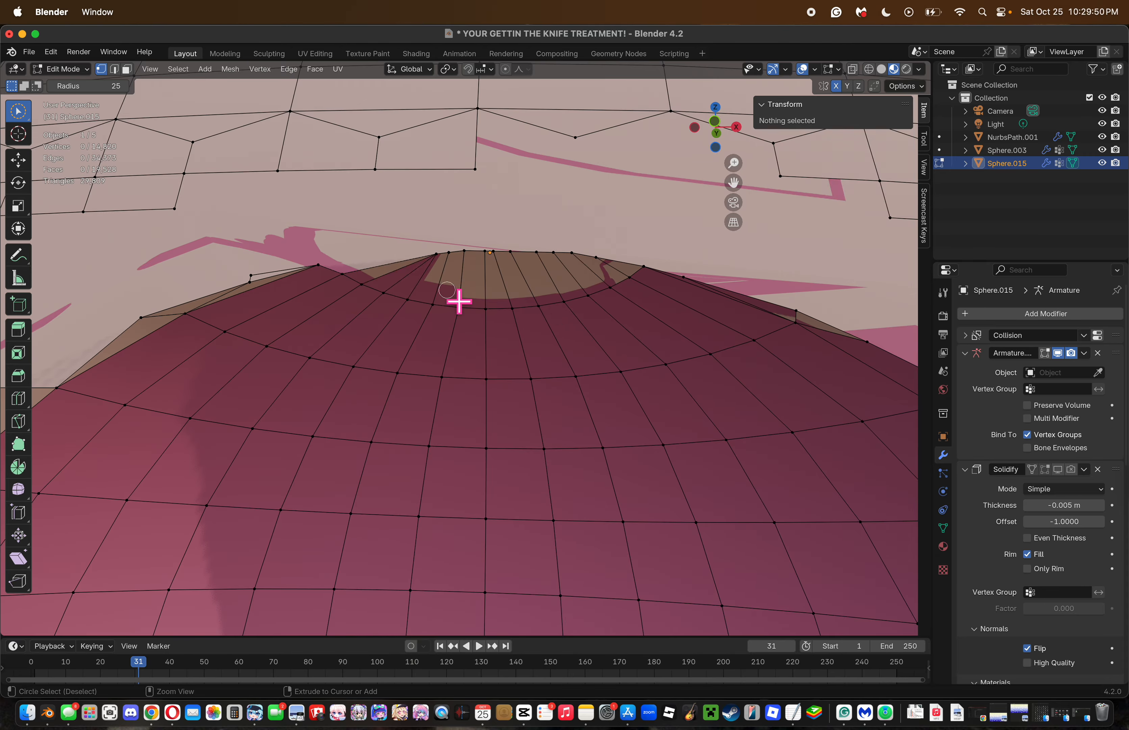
key("ctrl+shift+z")
key("ctrl+shift+z")
Select the vertices bordering the gap left of the new cuts and fill it with a face.
key("c")
left_click(408, 305, "shift")
left_click(384, 301, "shift")
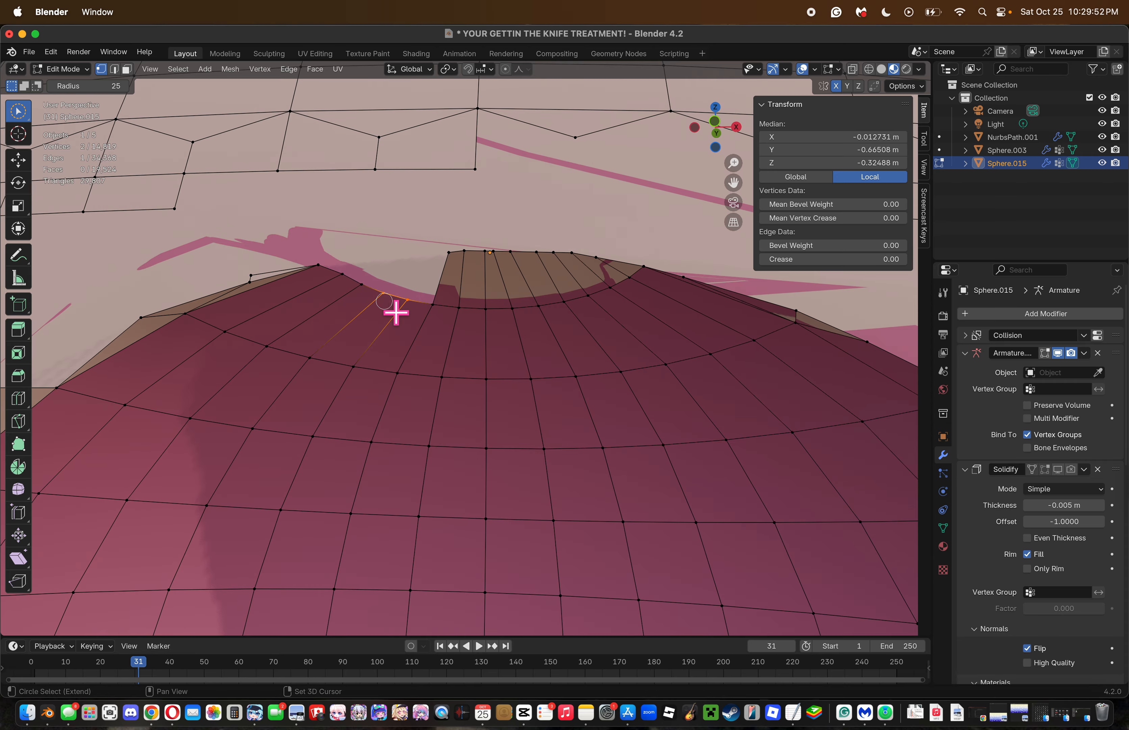
mouse_move(379, 308)
left_mouse_down()
mouse_move(358, 297)
mouse_move(440, 263)
left_mouse_up()
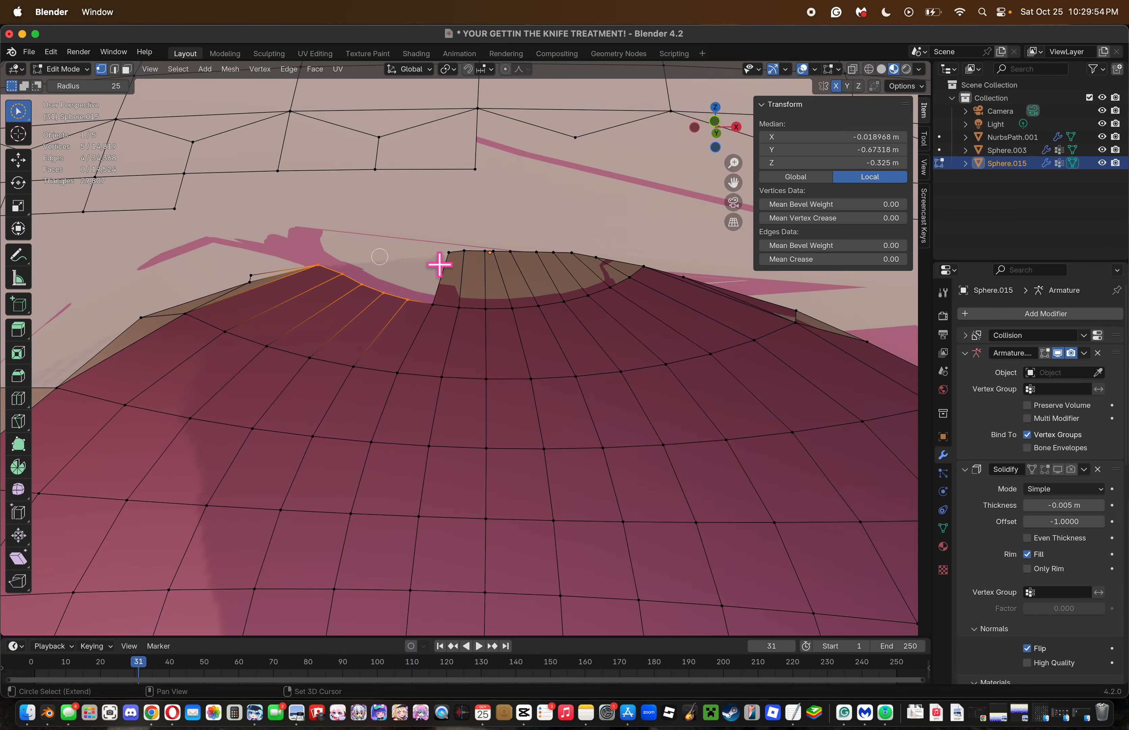
left_click(438, 322, "shift")
key("f")
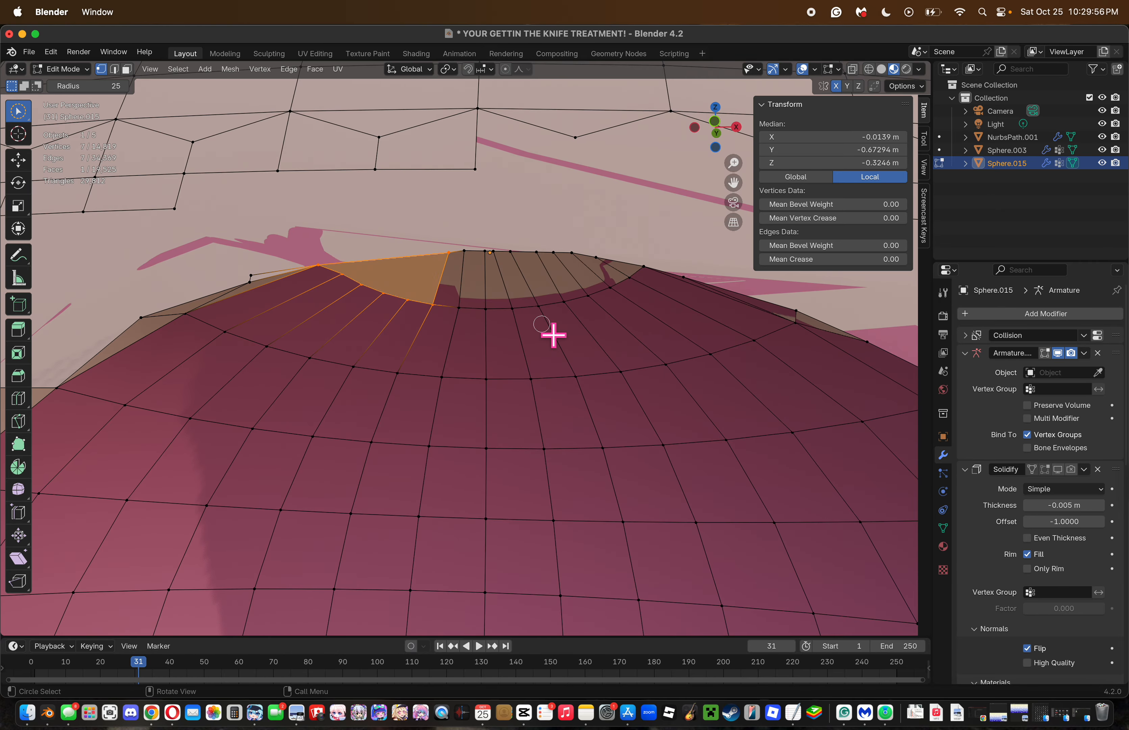
Knife-cut three column edges across the newly filled face, from its lower row vertices up to the rim.
left_click(506, 266)
mouse_move(725, 156)
left_mouse_down()
mouse_move(725, 127)
mouse_move(721, 135)
left_mouse_up()
key("k")
left_click(428, 328)
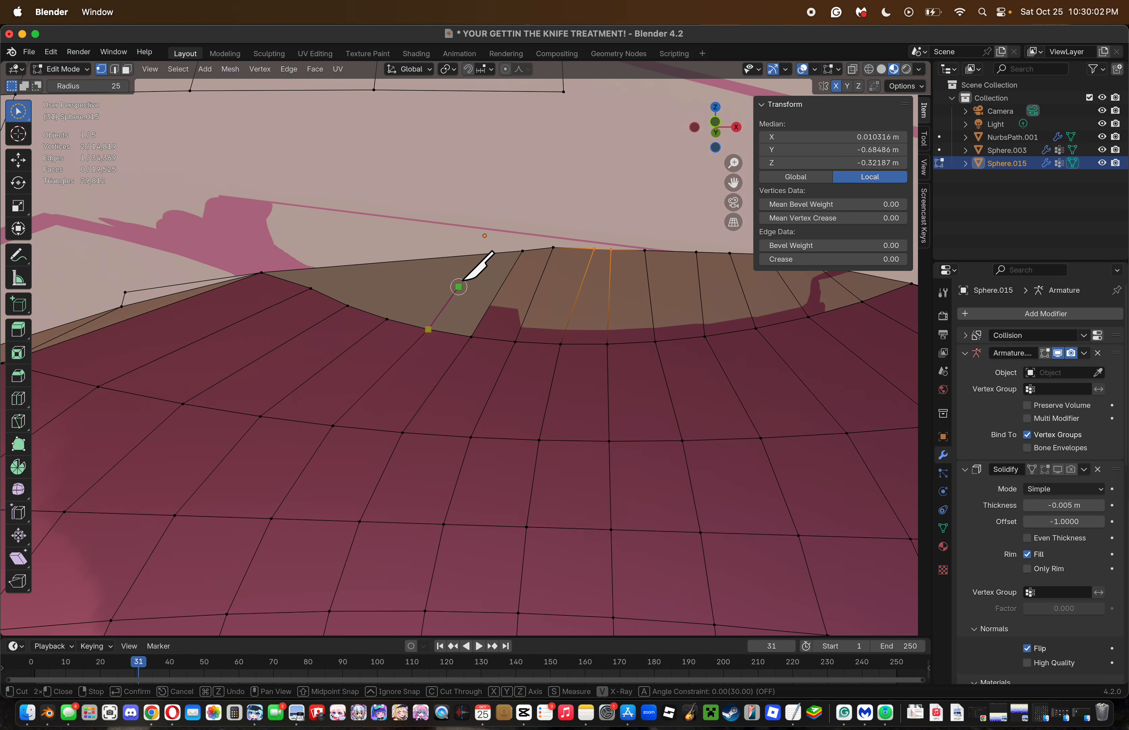
left_click(480, 253)
key("Return")
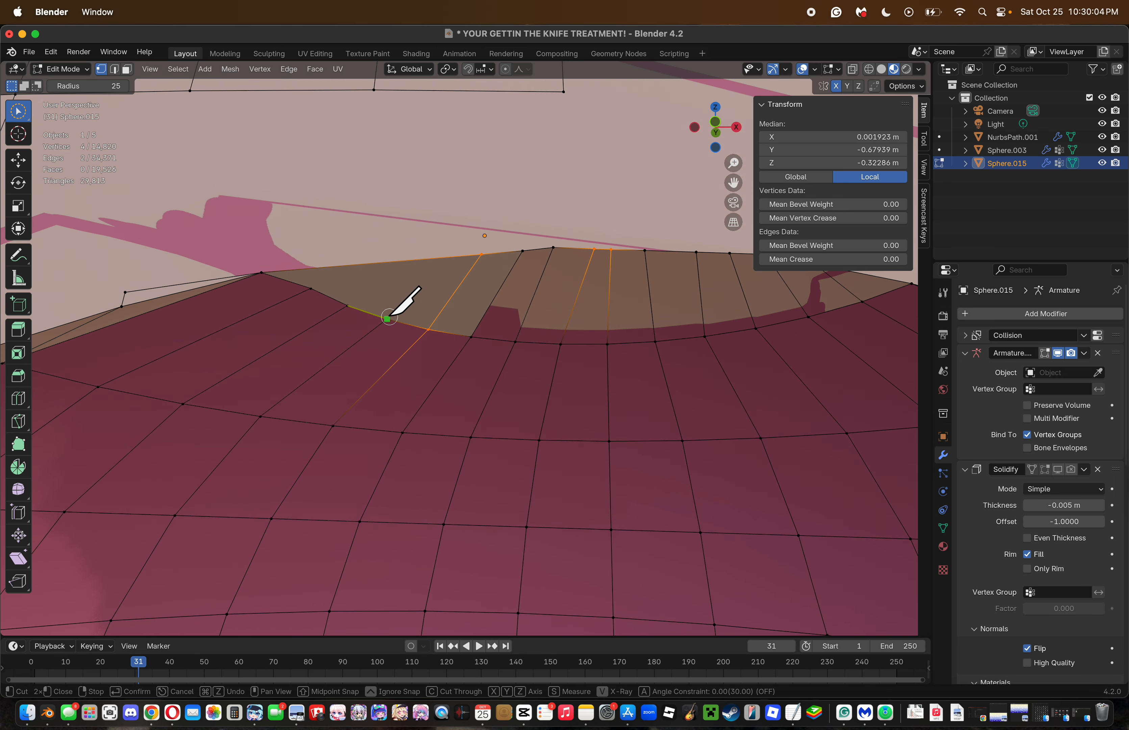
left_click(387, 319)
left_click(426, 260)
key("Return")
key("k")
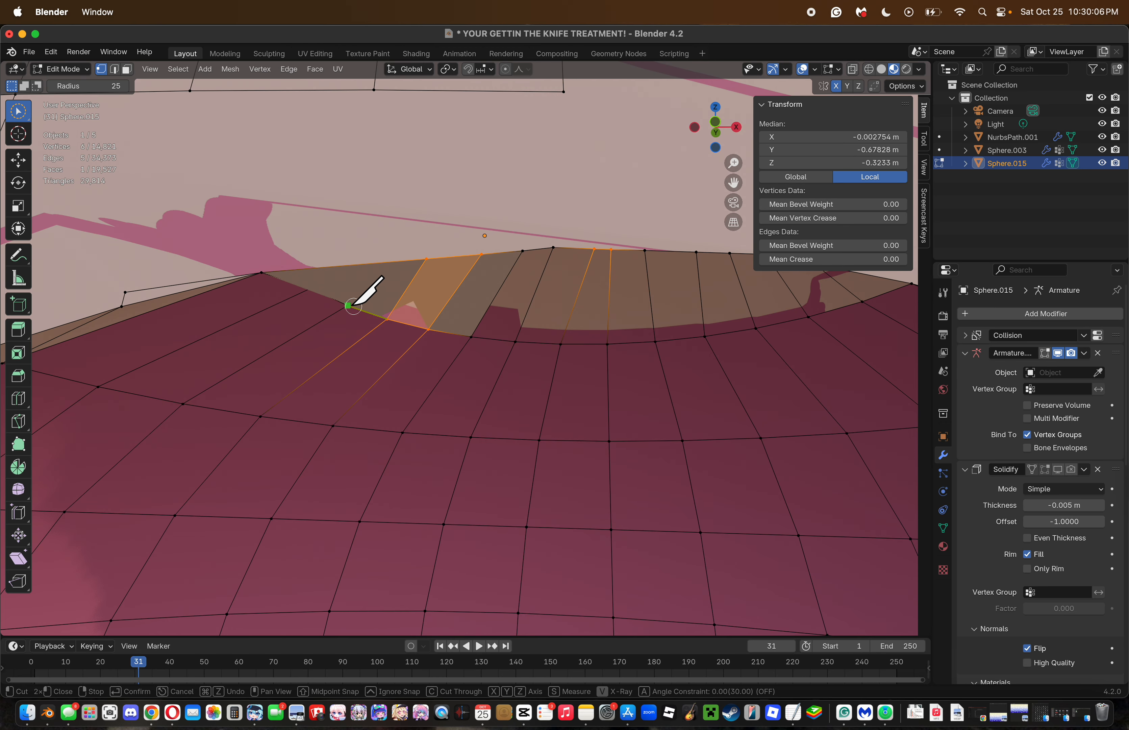
left_click(395, 256)
key("Return")
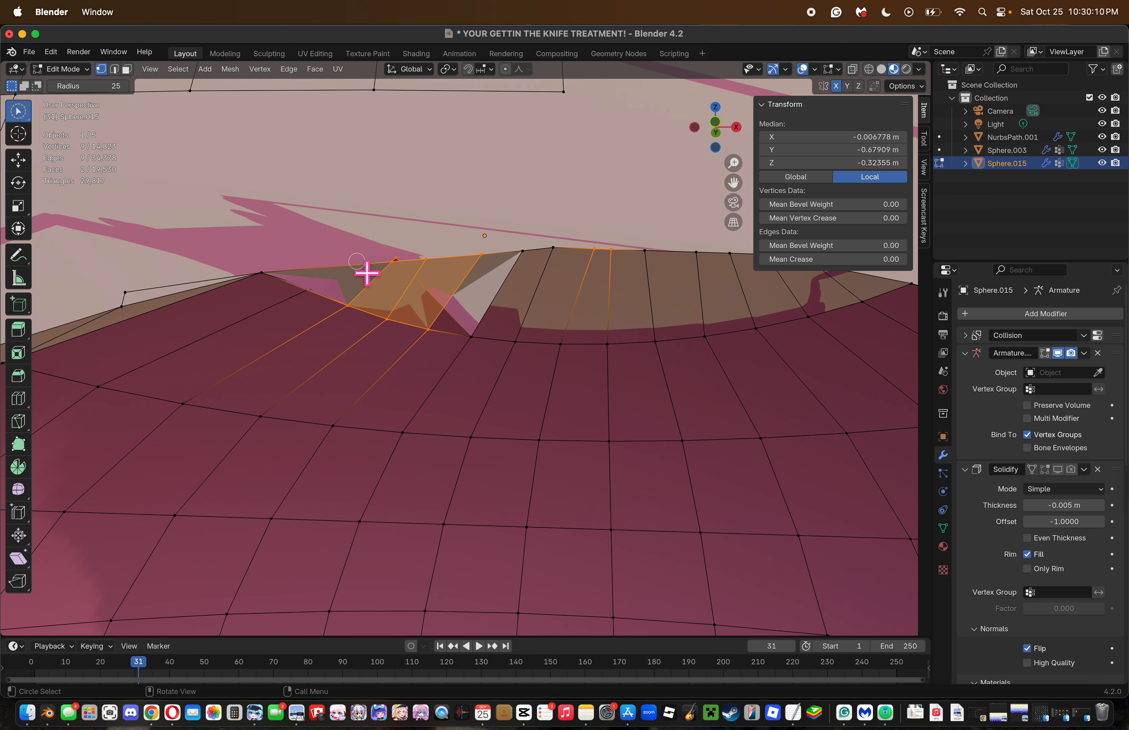
Try to knife-cut another column edge at the left end of the top rim, and undo it together with the leftmost previous cut.
key("k")
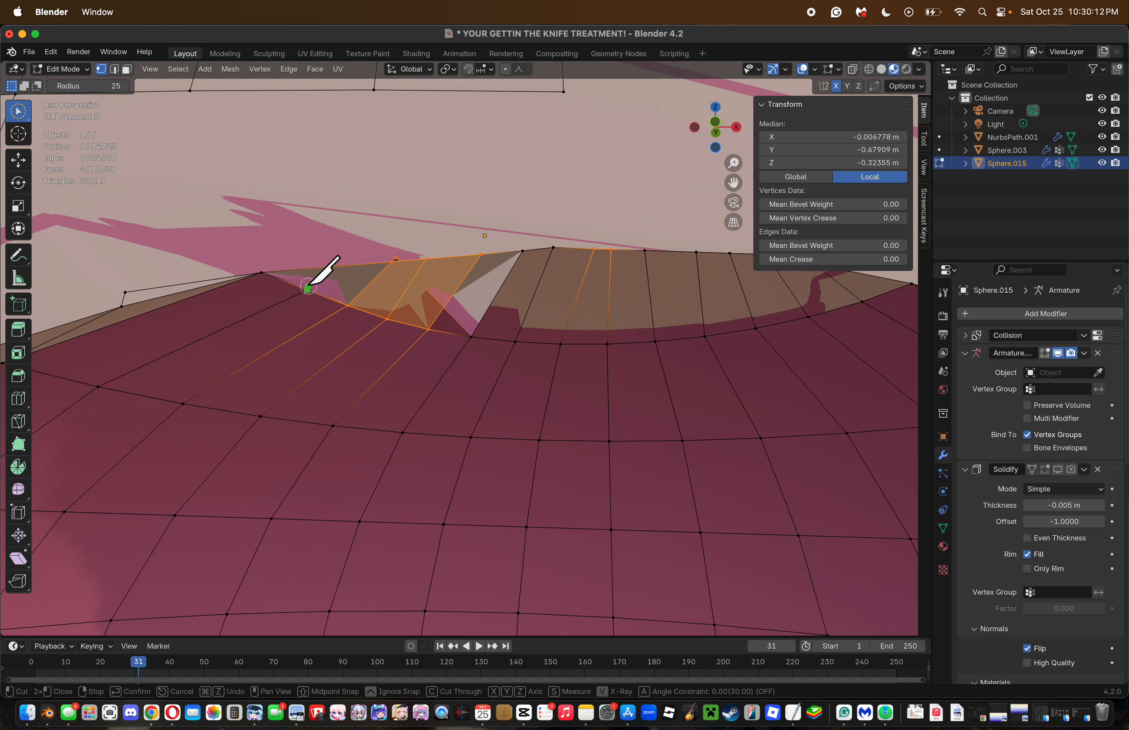
left_click(352, 266)
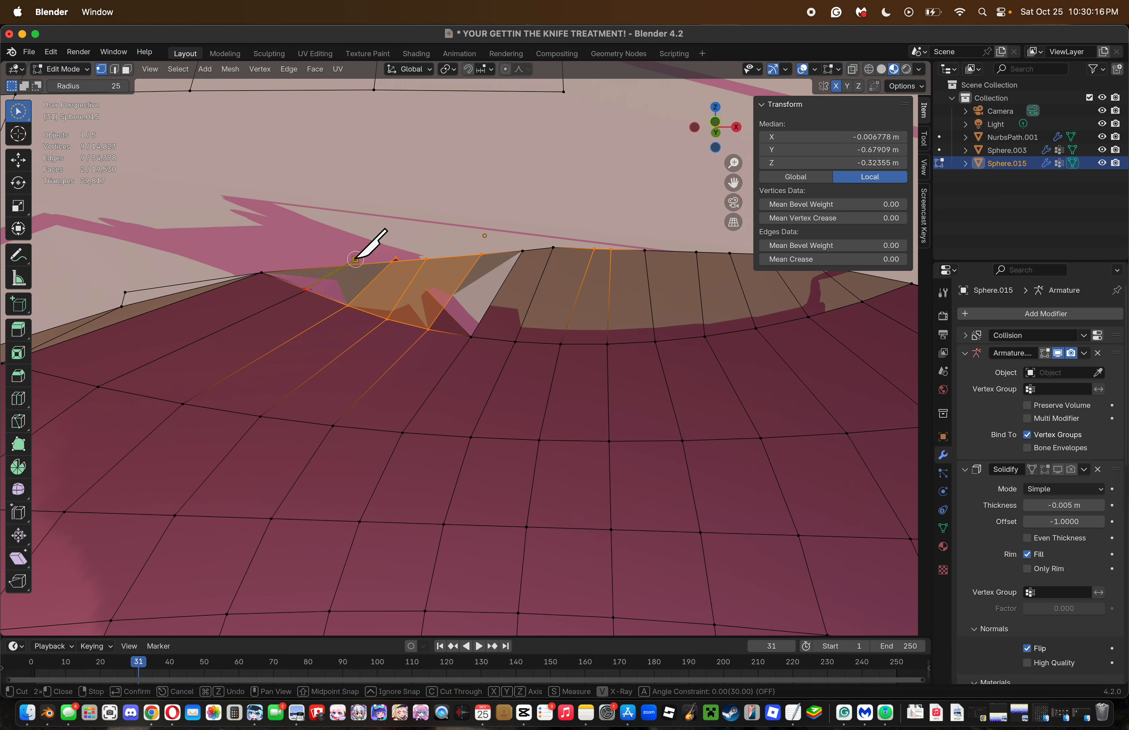
key("Return")
left_click(420, 292)
key("super+z")
key("super+z")
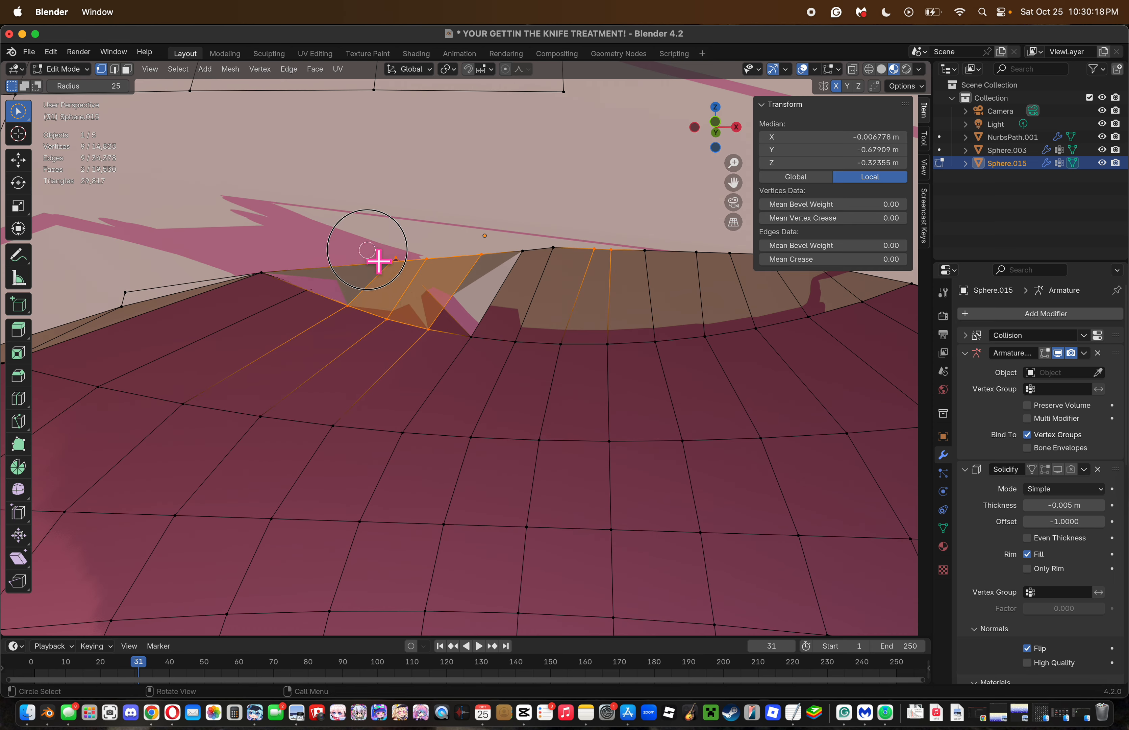
key("super+shift+z")
key("super+z")
key("super+z")
key("super+shift+z")
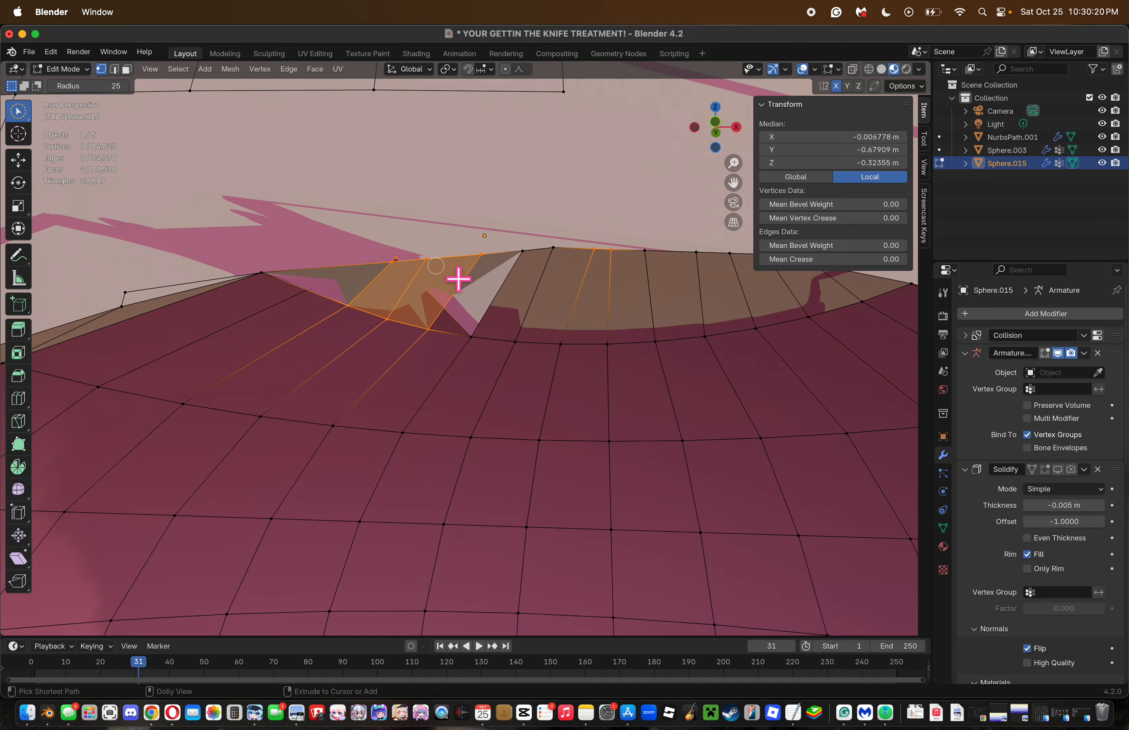
key("super+z")
key("super+z")
left_click(410, 342)
key("c")
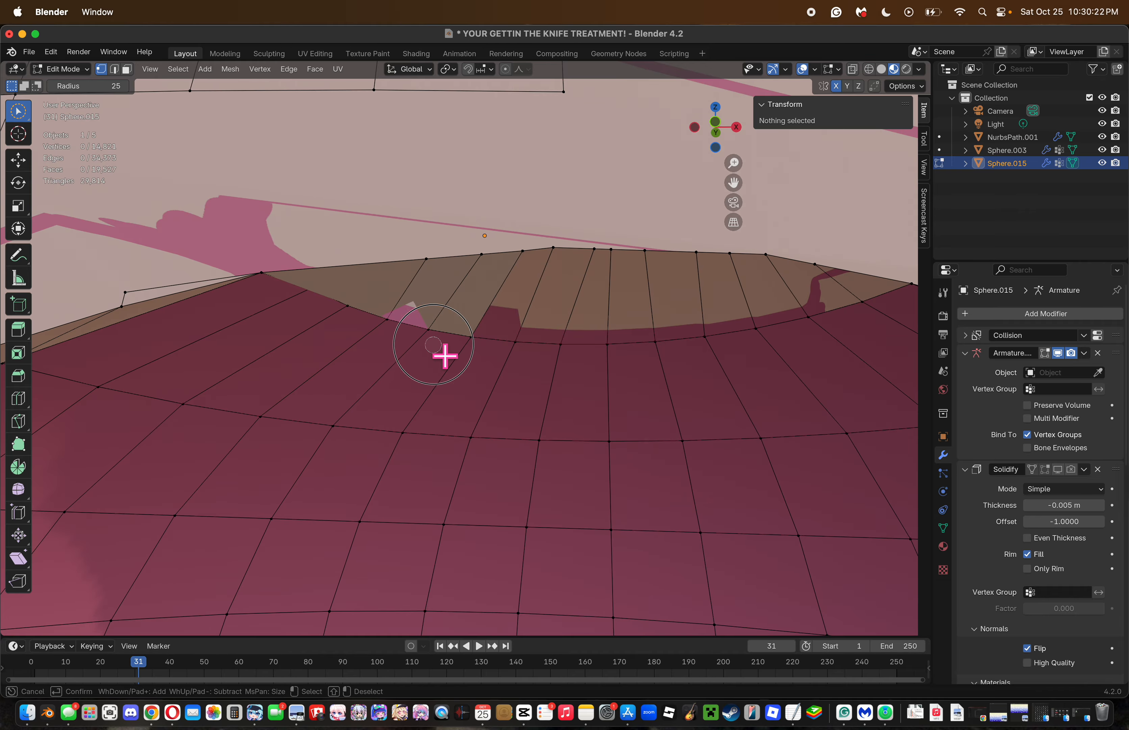
key("Escape")
Knife-cut two column edges at the left end of the filled top face, from its lower row vertices up to the rim.
key("k")
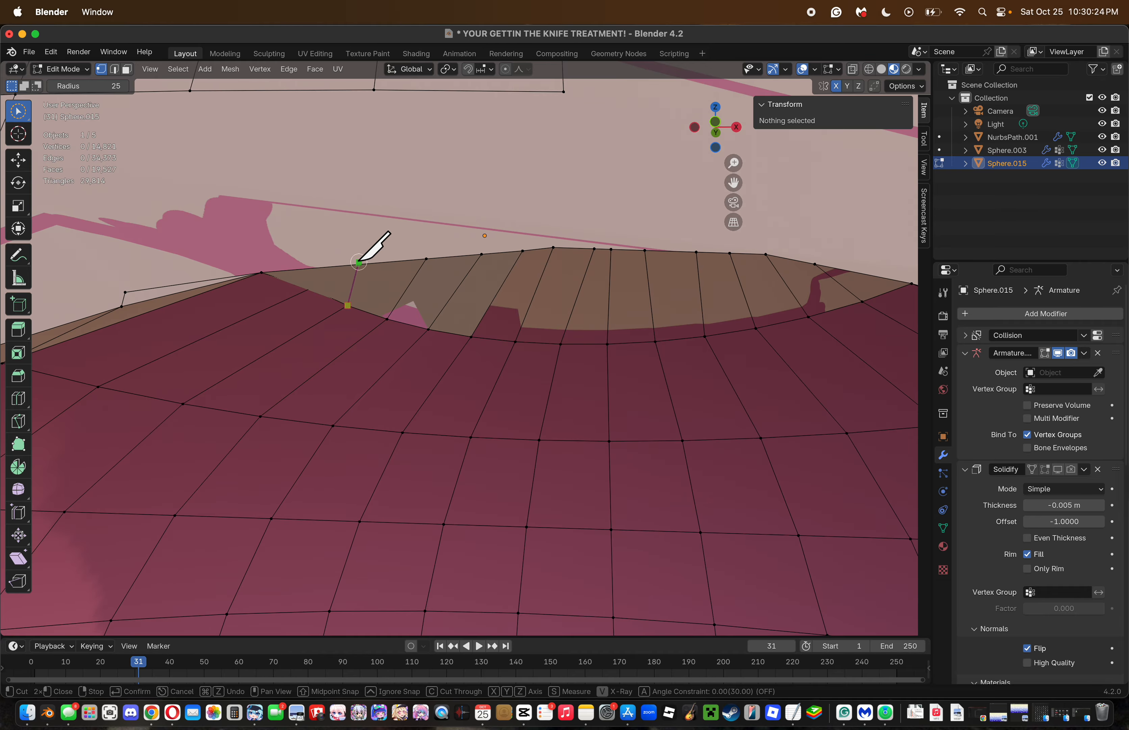
key("Return")
left_click(411, 298)
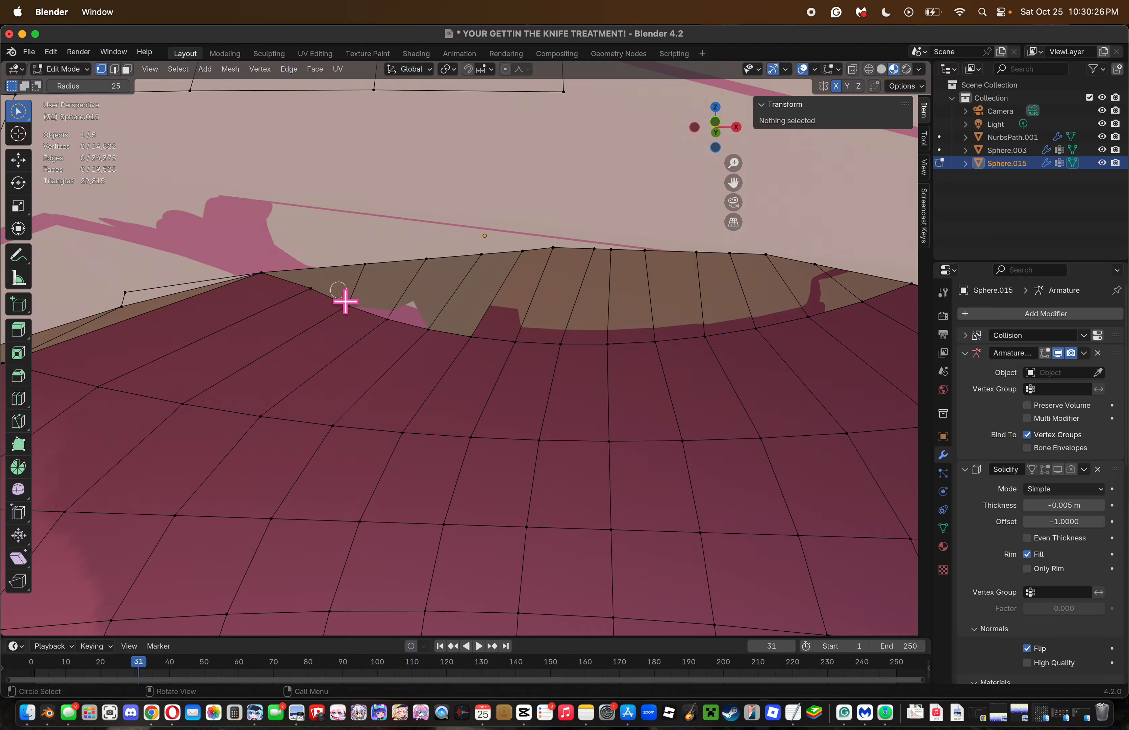
key("k")
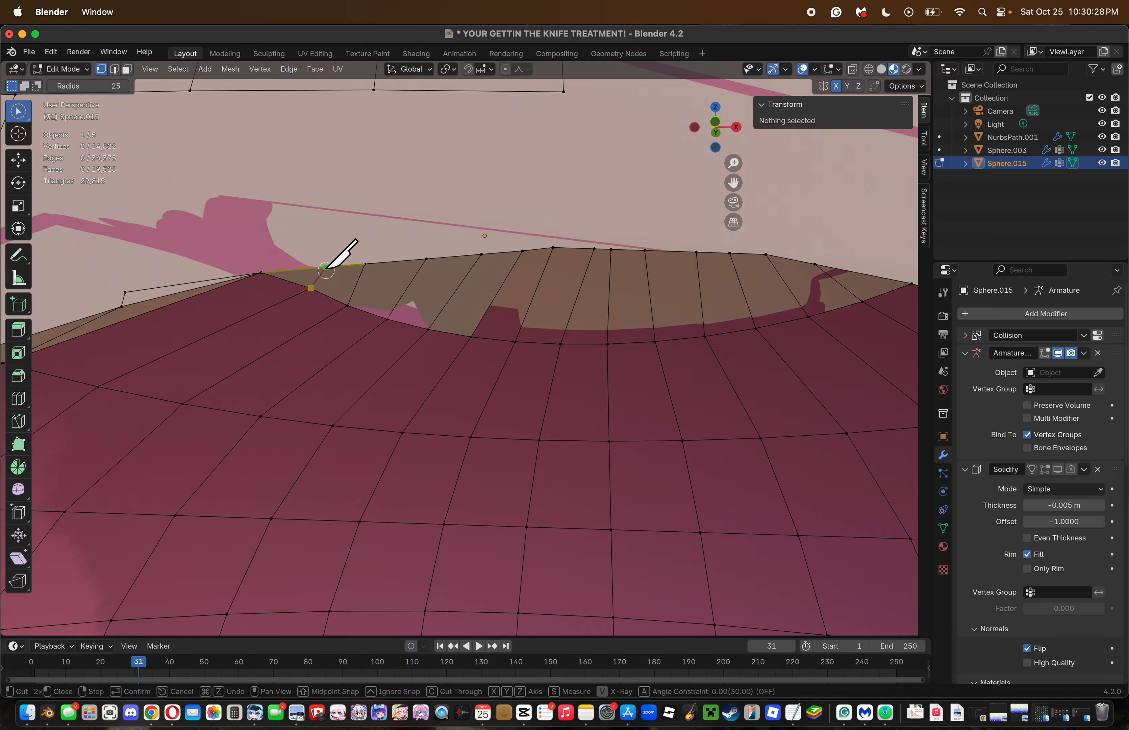
left_click(326, 269)
key("Return")
left_click(421, 209)
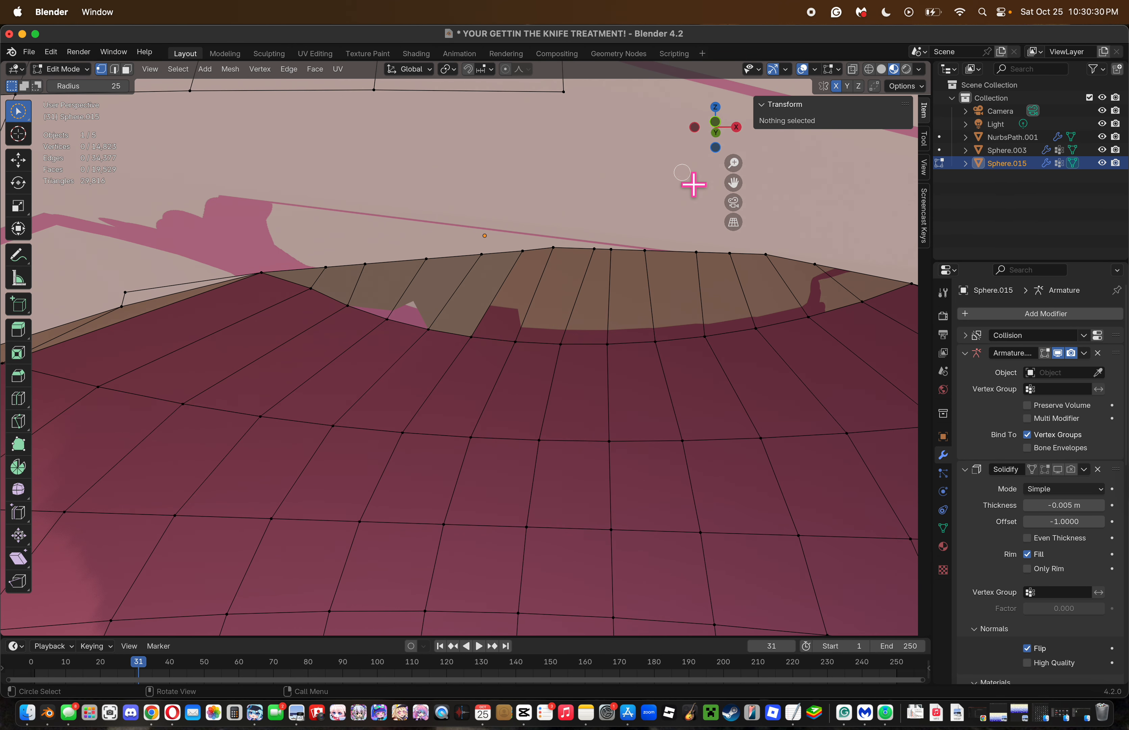
key("a")
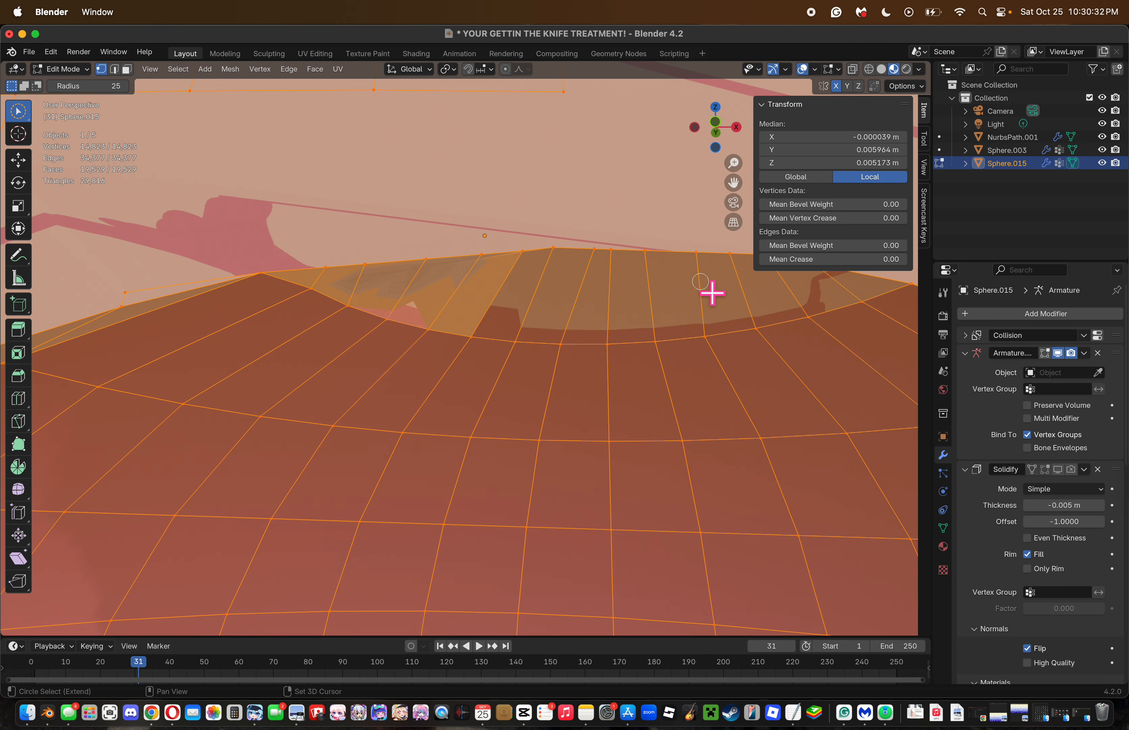
key("alt+a")
Dissolve the stray vertex on the sphere's outer edge just left of the top rim.
left_click_drag(735, 158, 736, 315)
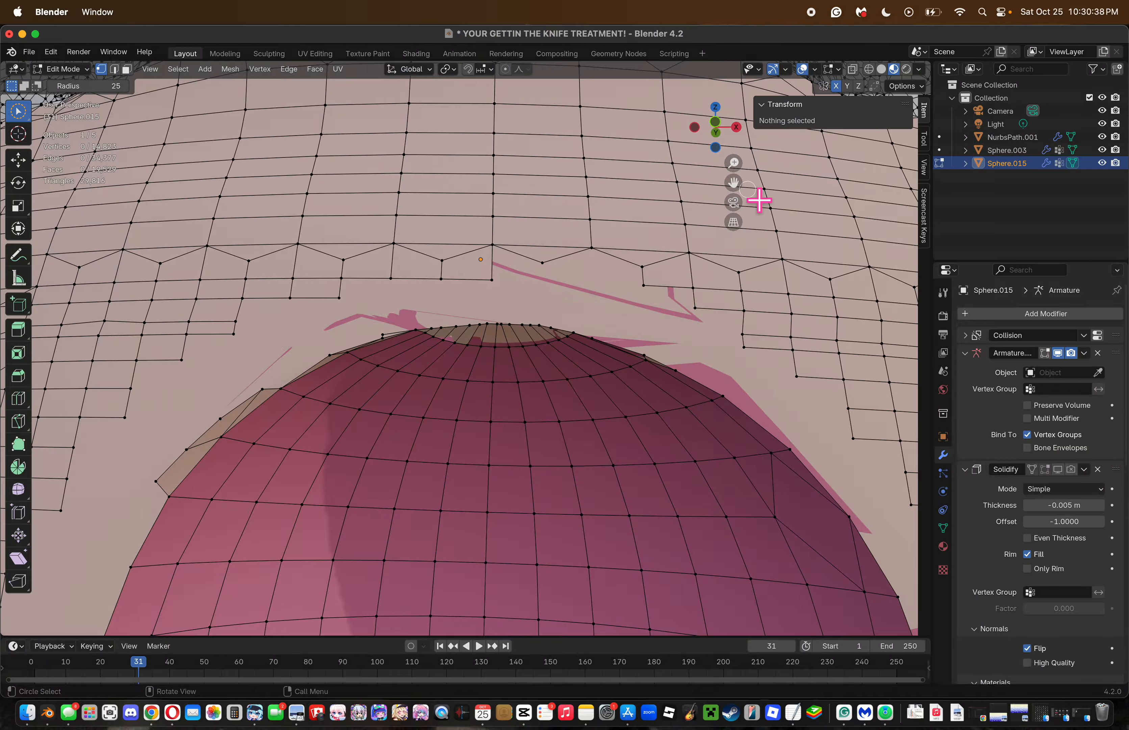
mouse_move(736, 162)
left_mouse_down()
mouse_move(736, 145)
mouse_move(731, 179)
left_mouse_up()
left_click(493, 230)
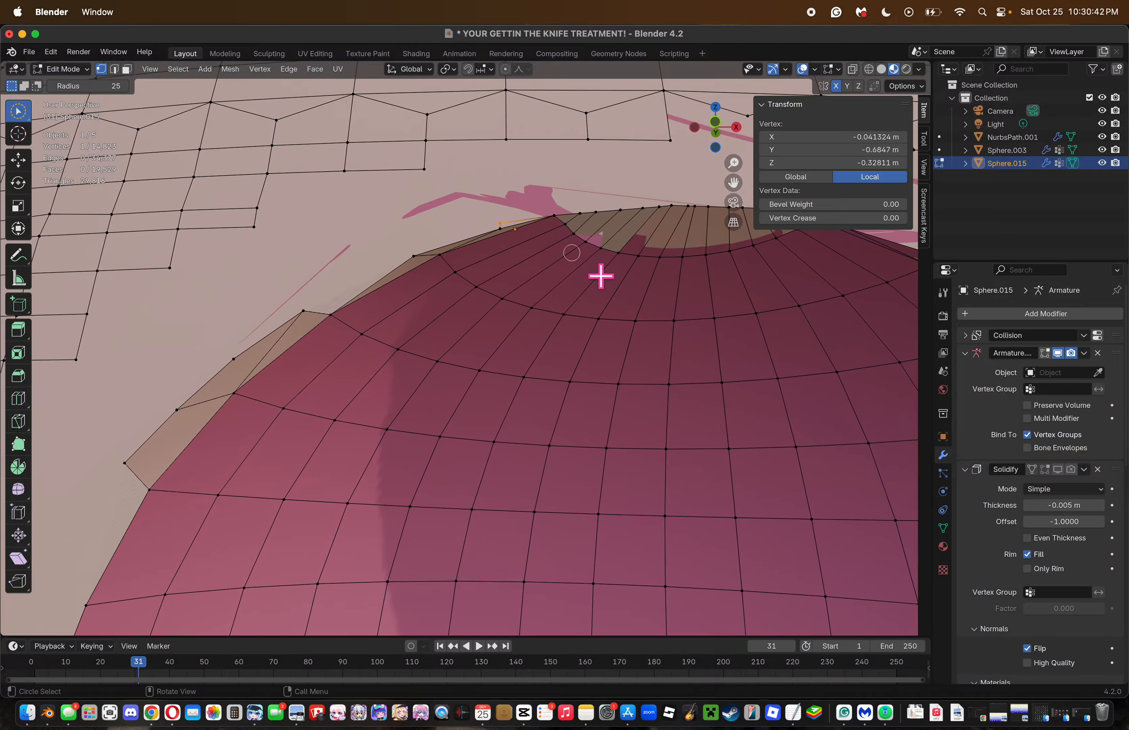
key("x")
left_click(614, 278)
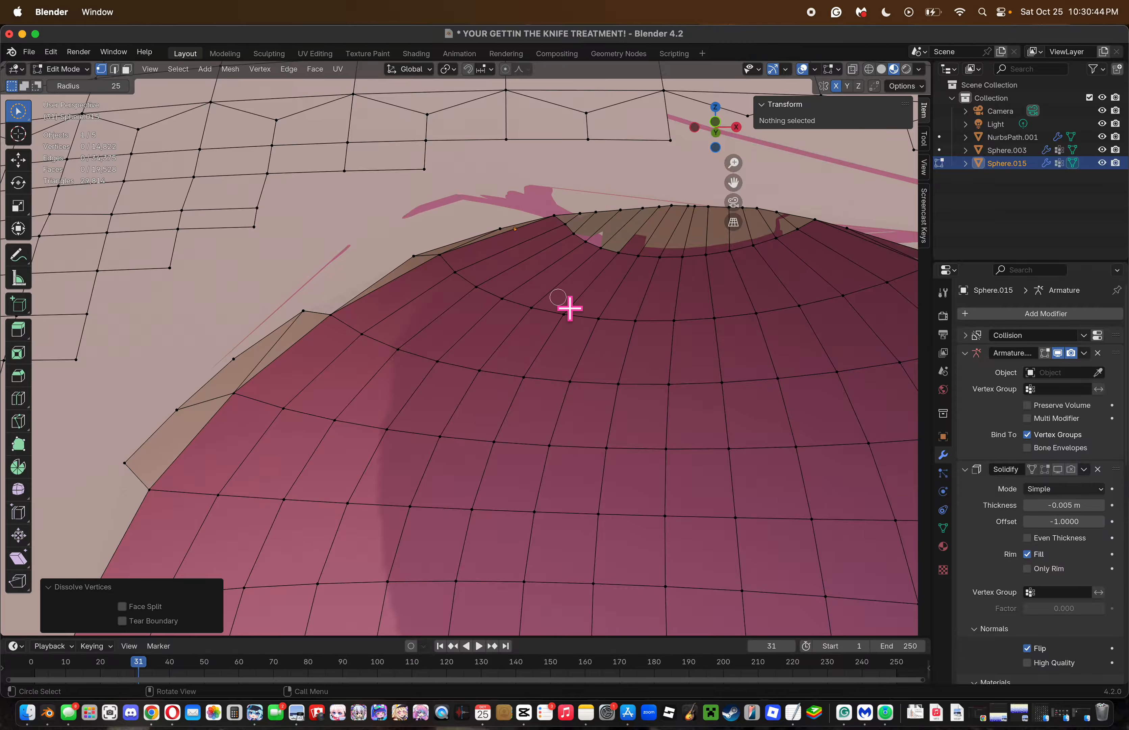
Dissolve the outer flap vertices that stick out along the sphere's upper-left edge.
left_click(308, 318)
key("x")
left_click(295, 304)
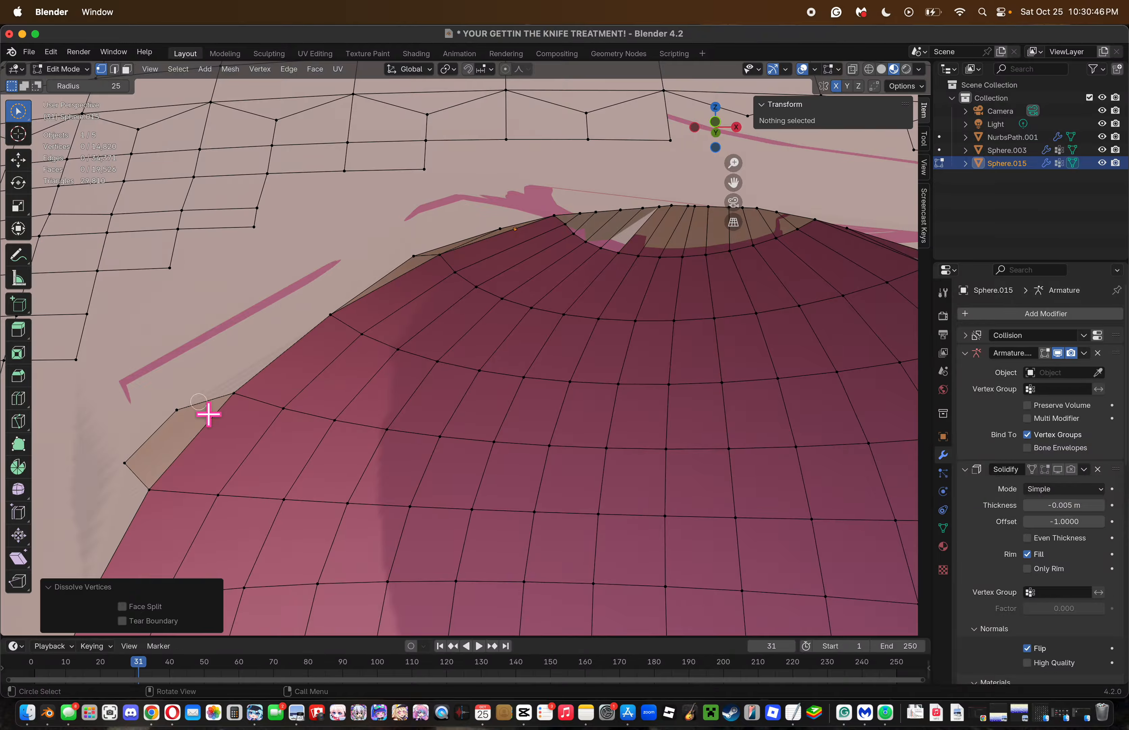
left_click(201, 404)
key("x")
key("Escape")
left_click(178, 411)
key("x")
left_click(178, 410)
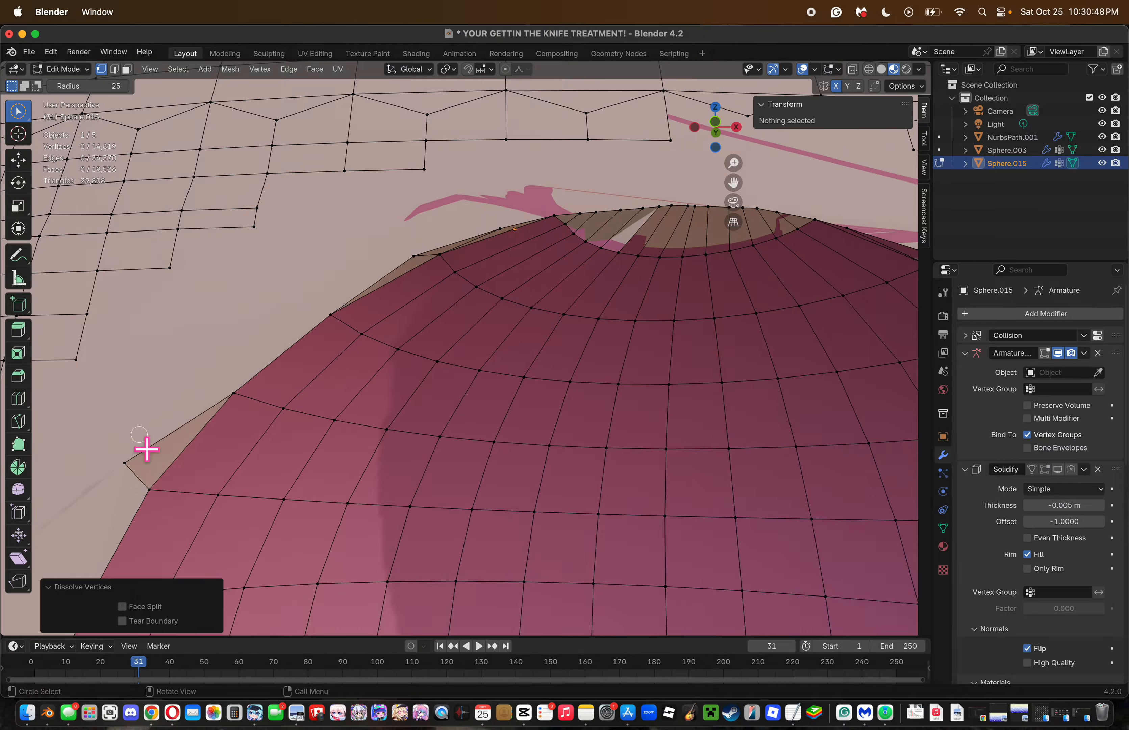
left_click(138, 472)
key("x")
left_click(138, 473)
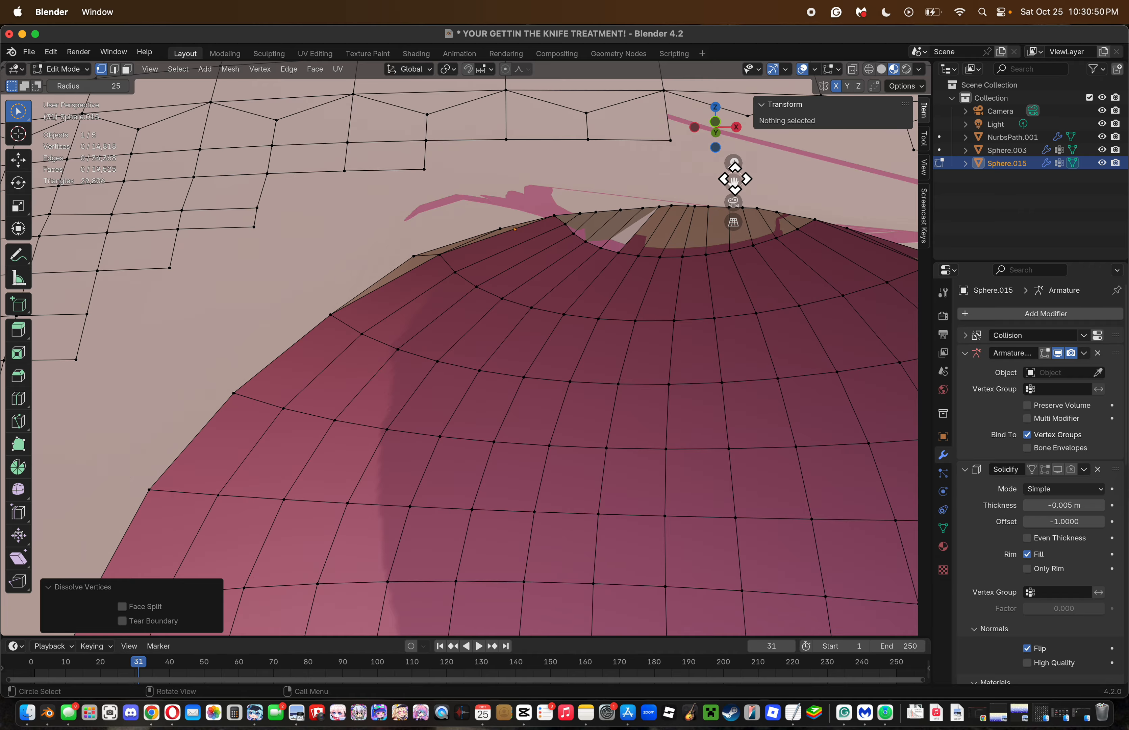
Knife-cut a row edge and a crossing column edge through the irregular faces at the sphere's lower rim.
left_click_drag(734, 182, 735, 181)
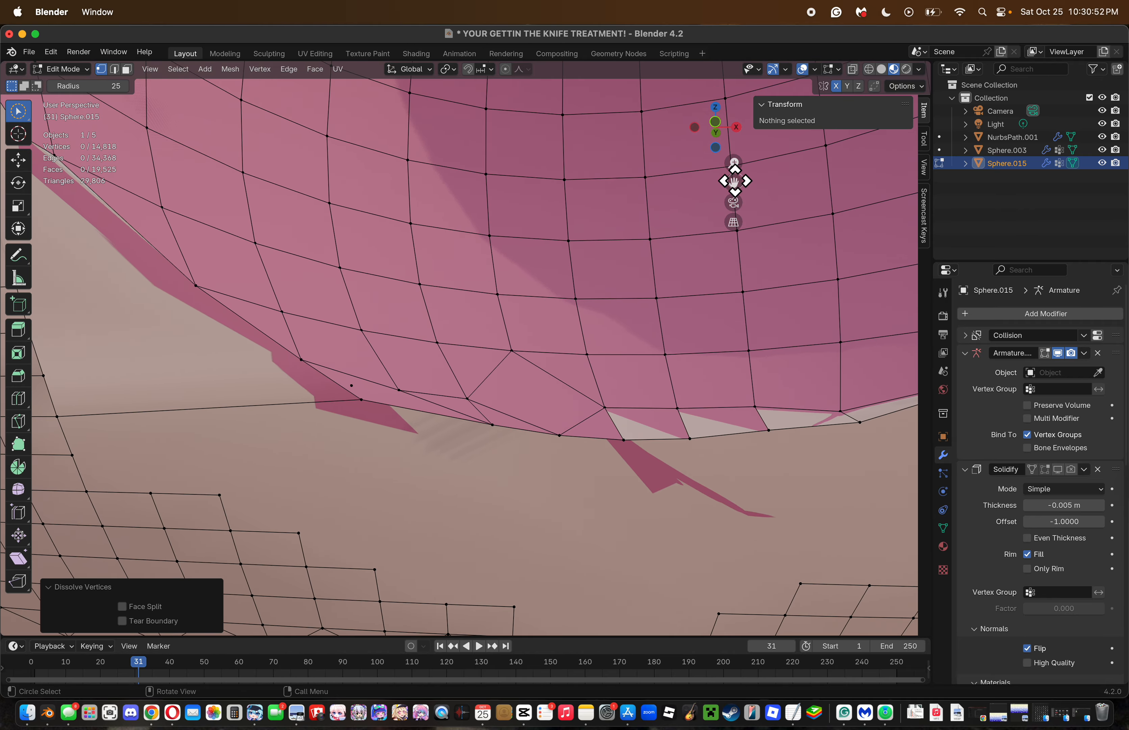
key("k")
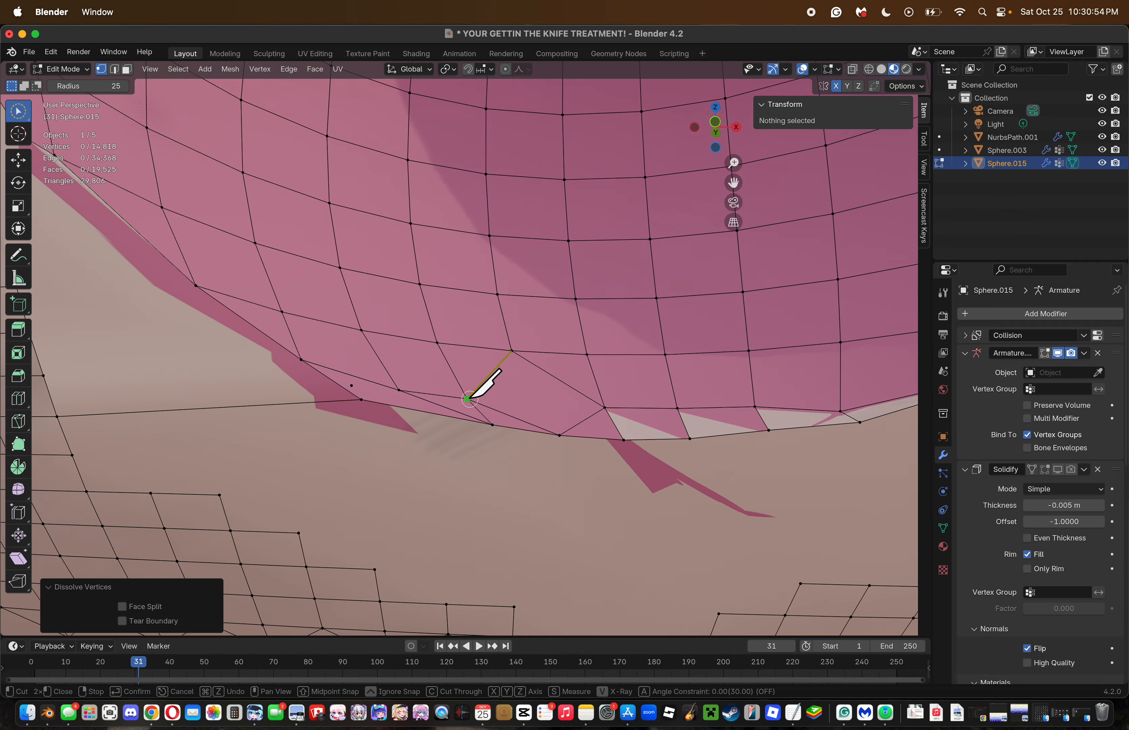
left_click(468, 399)
key("Return")
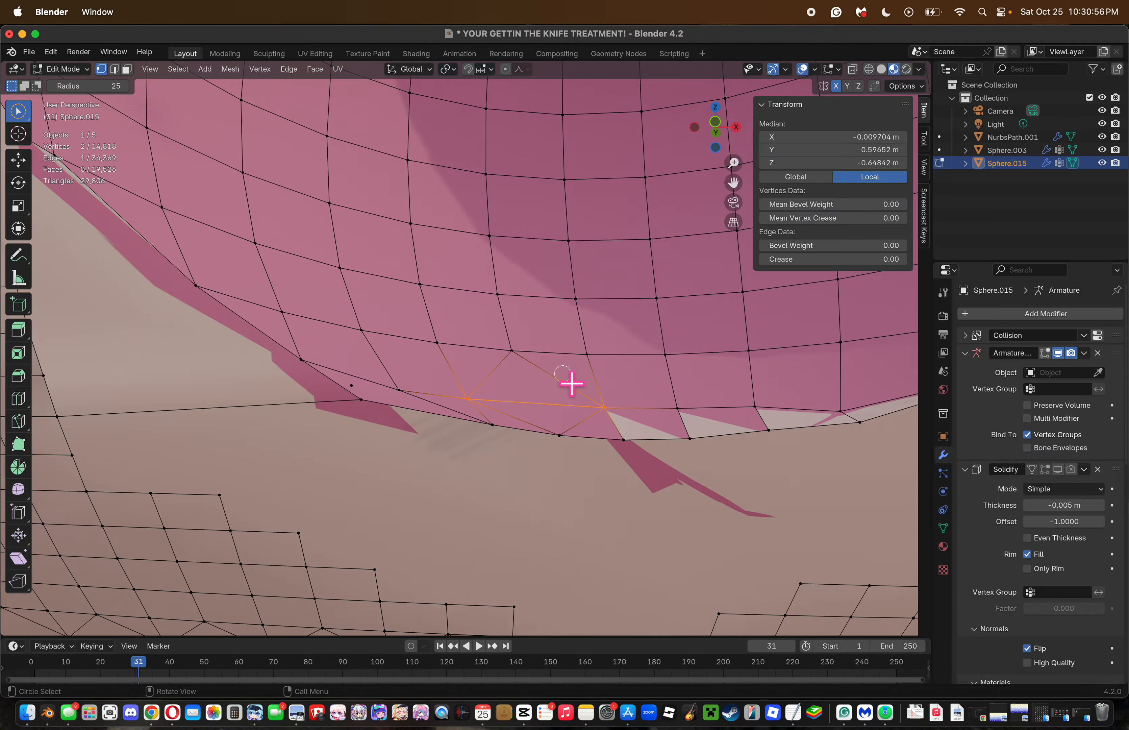
key("k")
left_click(513, 350)
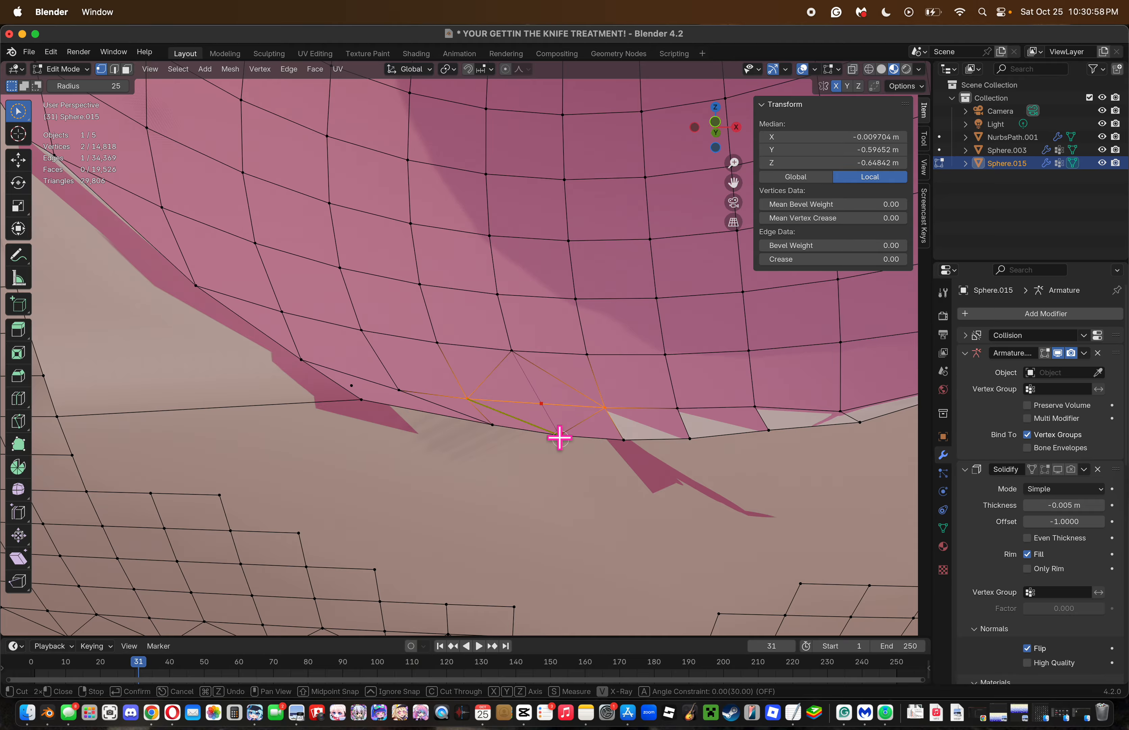
key("Return")
Convert the whole mesh's triangles to quads with Tris to Quads, and clear the selection.
key("a")
key("ctrl+f")
left_click(686, 481)
key("alt+a")
Delete the loose vertex lying inside the lower-left edge of the sphere.
key("c")
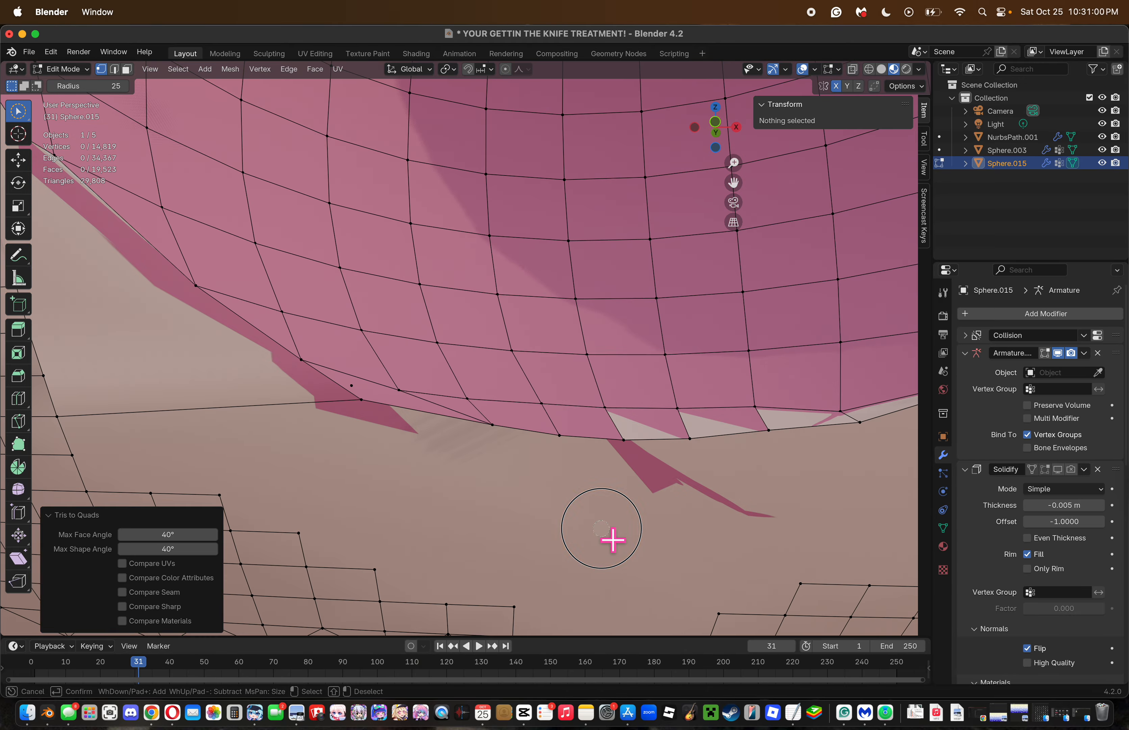
key("Escape")
left_click(353, 386)
key("x")
left_click(604, 458)
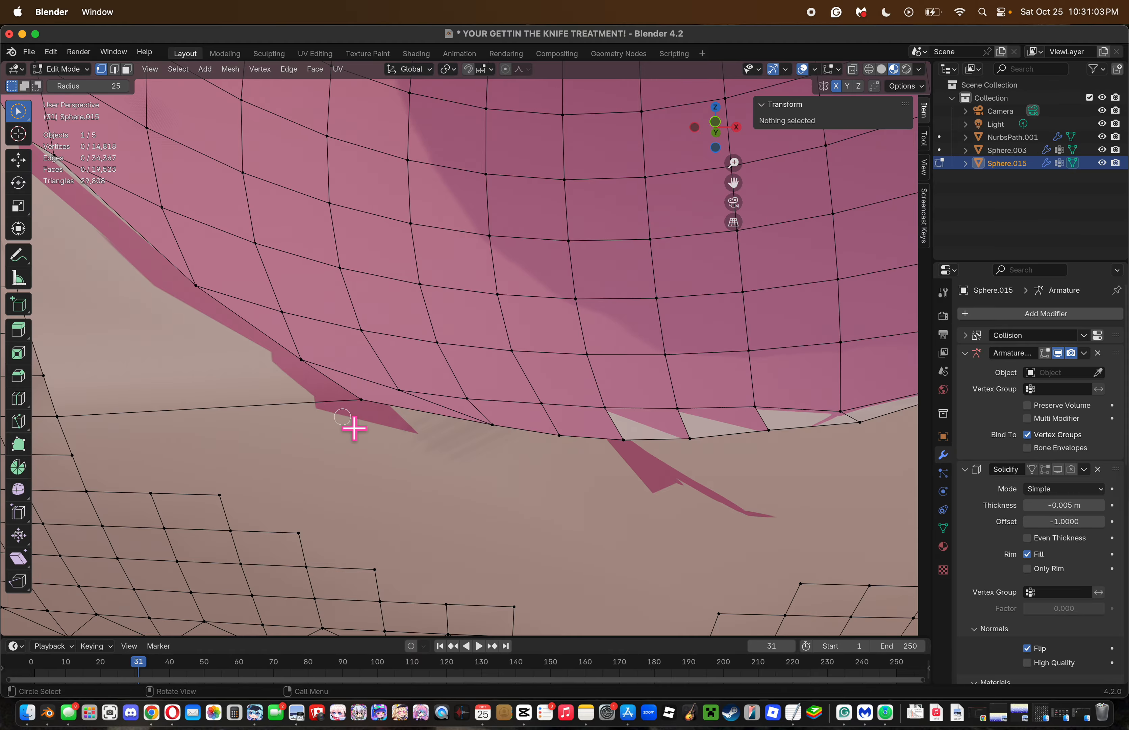
Move the protruding lower-left rim vertex slightly up toward the sphere's edge, and save the file.
left_click(361, 401)
key("g")
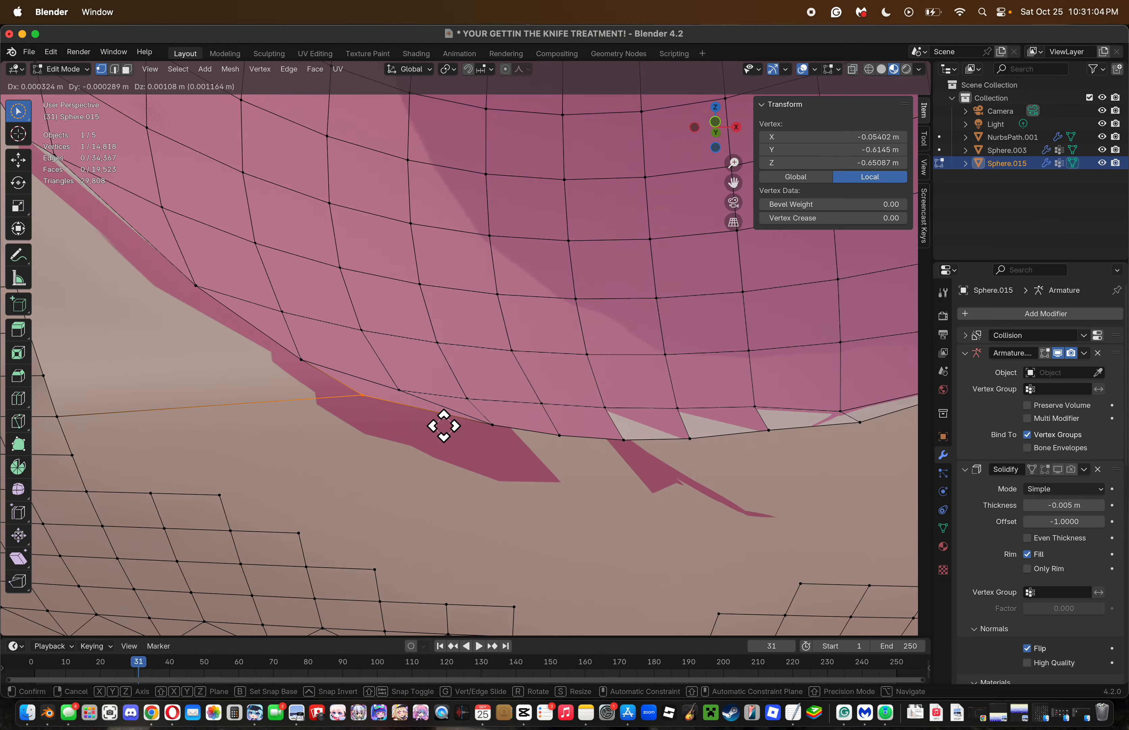
left_click(444, 424)
left_click(508, 455)
key("super+s")
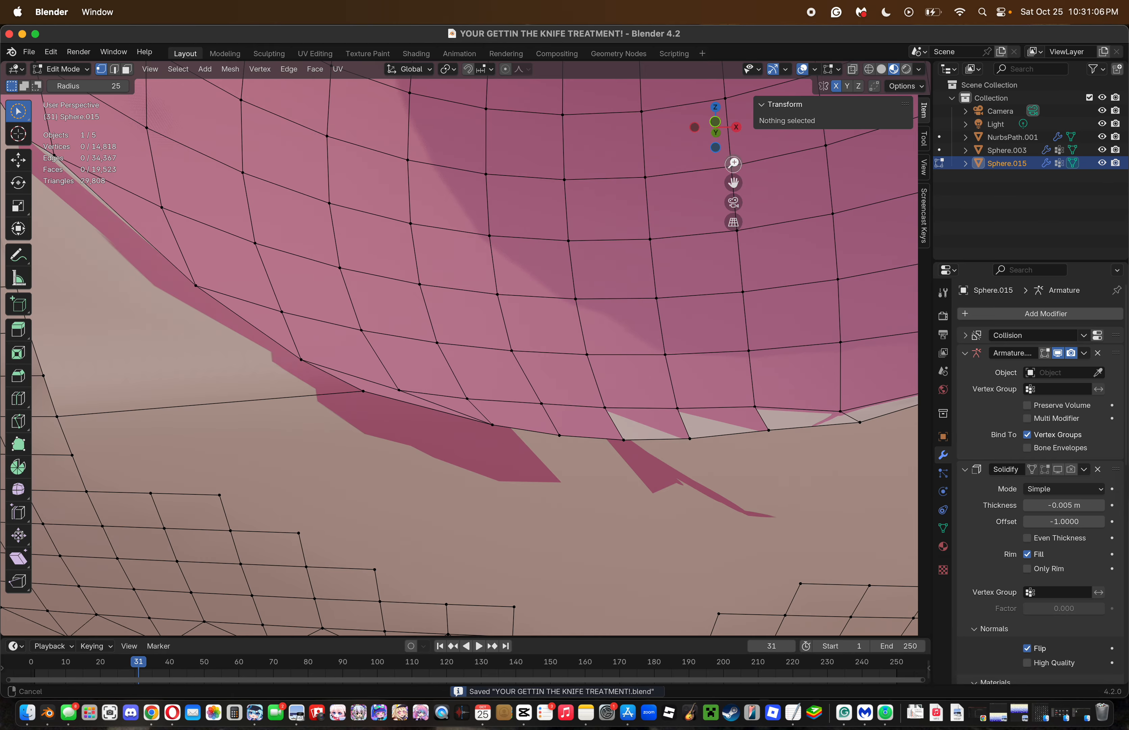
Try knife-cutting three vertical edges from the middle vertices of the sphere's lower rim down into the skin face.
left_click_drag(733, 163, 761, 417)
mouse_move(718, 136)
left_mouse_down()
mouse_move(717, 171)
mouse_move(675, 134)
mouse_move(709, 142)
mouse_move(713, 159)
mouse_move(708, 118)
left_mouse_up()
left_click_drag(733, 163, 730, 156)
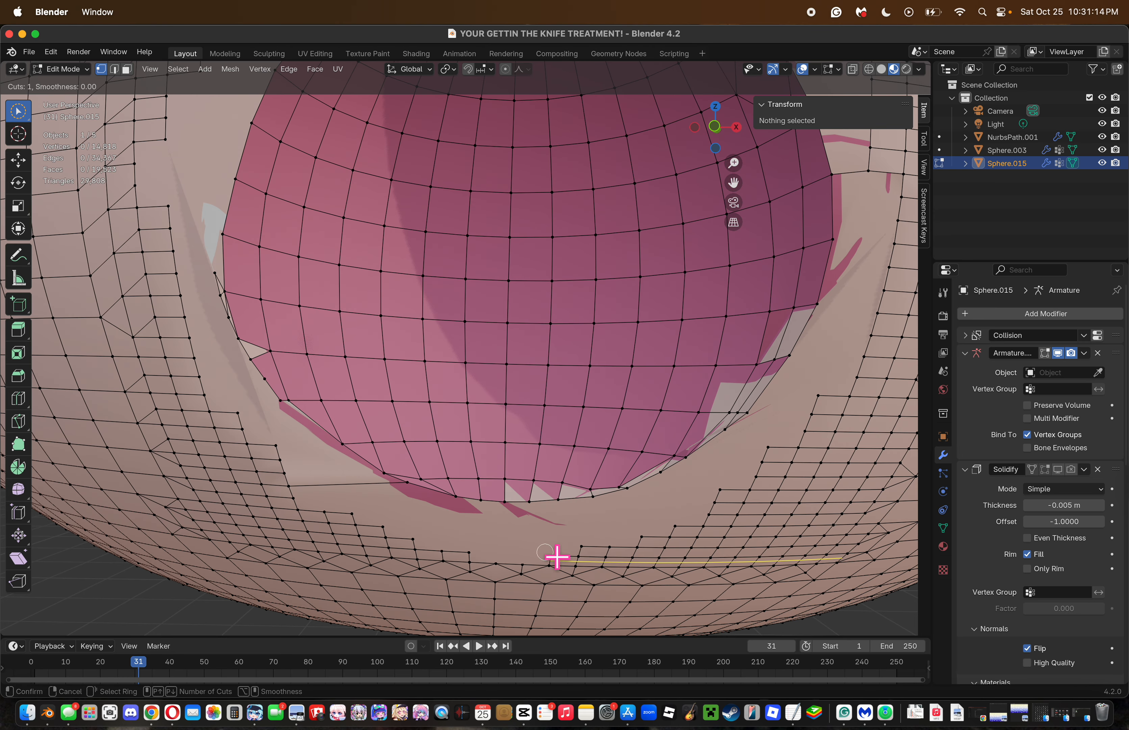
left_click_drag(732, 164, 726, 127)
key("k")
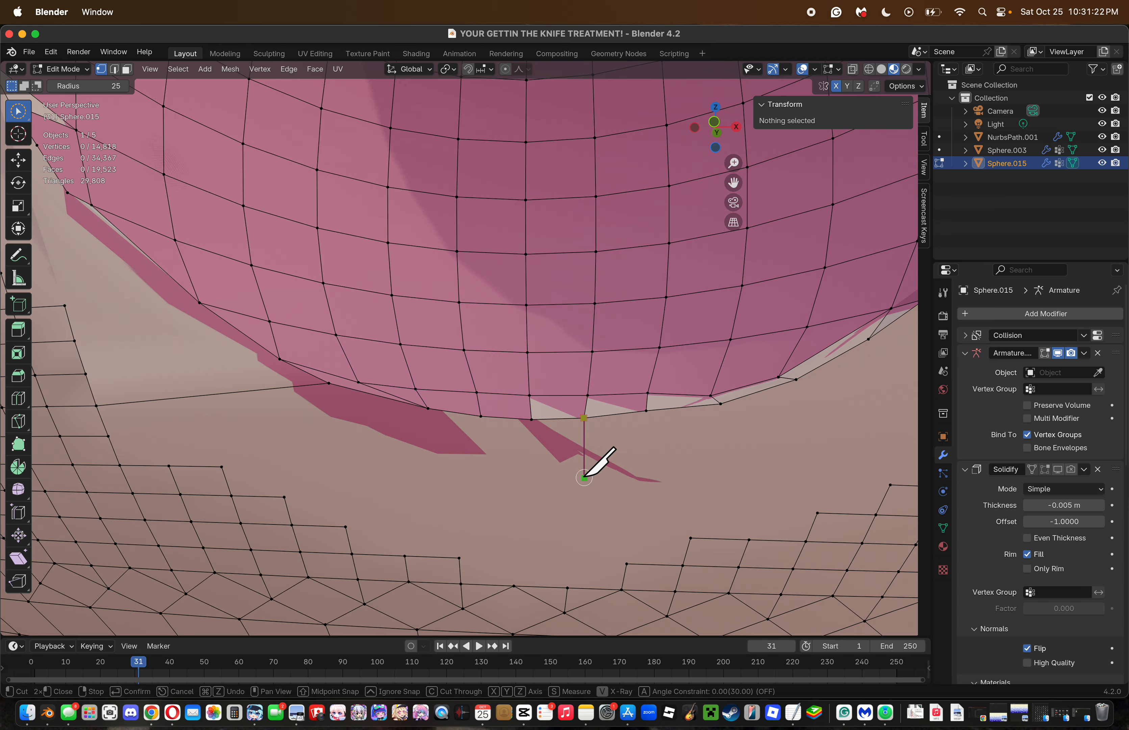
key("Return")
key("k")
left_click(532, 419)
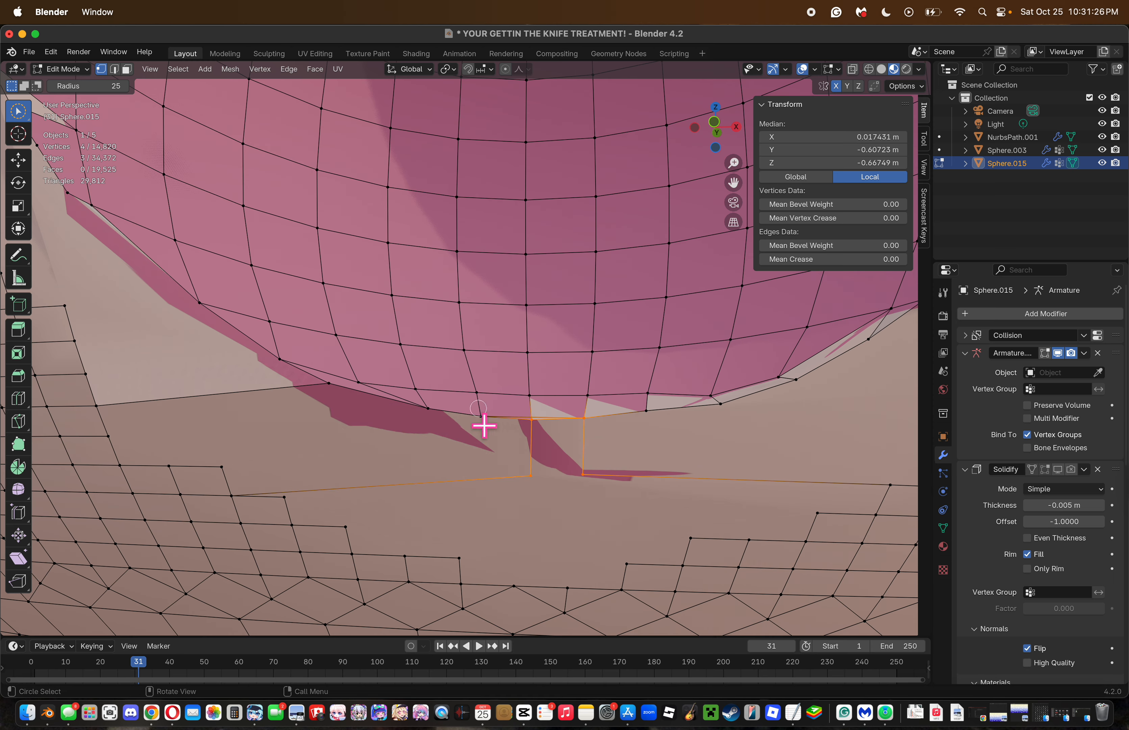
key("k")
left_click(480, 416)
left_click(480, 477)
key("Return")
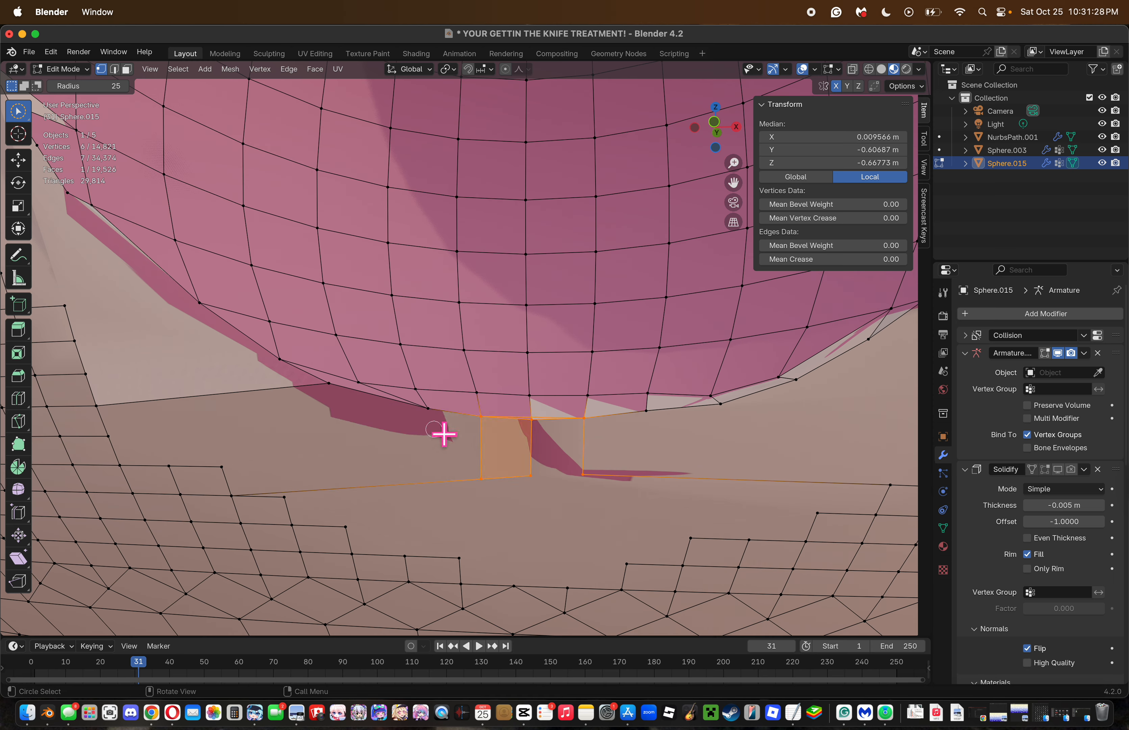
Try knife-cutting two more edges downward from the rim vertices farther left on the sphere's lower edge.
key("k")
left_click(428, 408)
left_click(426, 483)
key("Return")
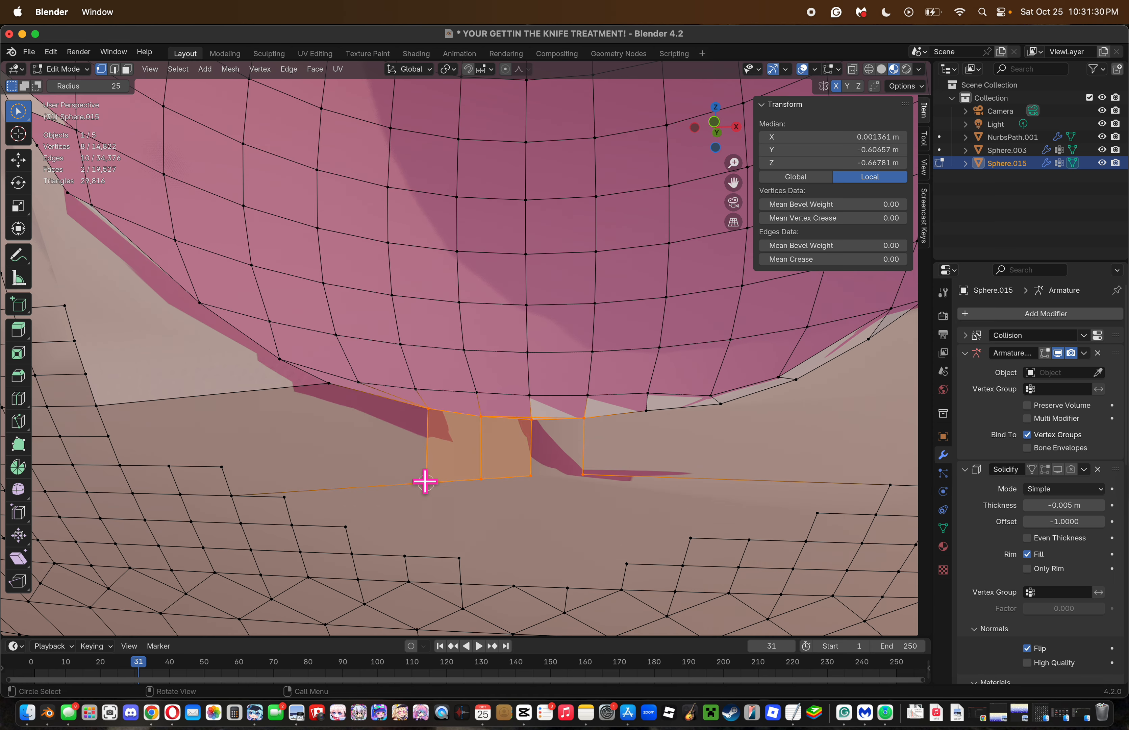
key("k")
left_click(428, 408)
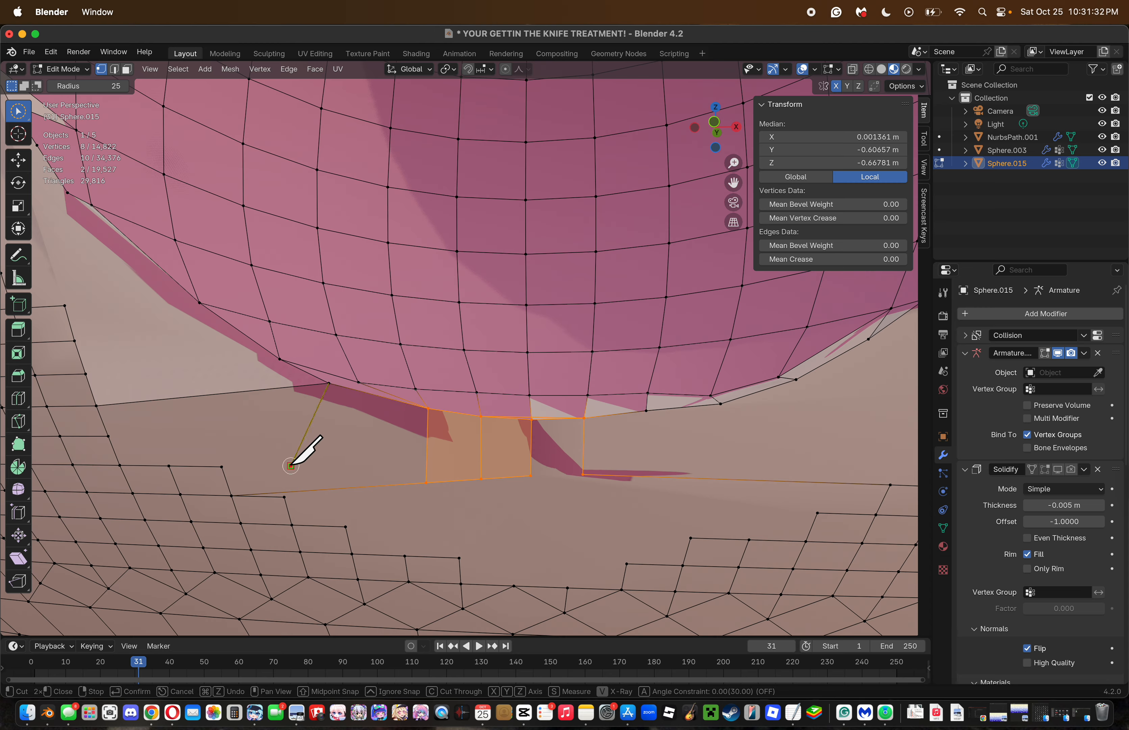
left_click(291, 465)
key("Return")
Undo all the knife cuts made below the sphere's lower rim.
left_click_drag(733, 182, 802, 177)
key("ctrl+z")
key("ctrl+z")
key("ctrl+z")
key("ctrl+z")
key("ctrl+z")
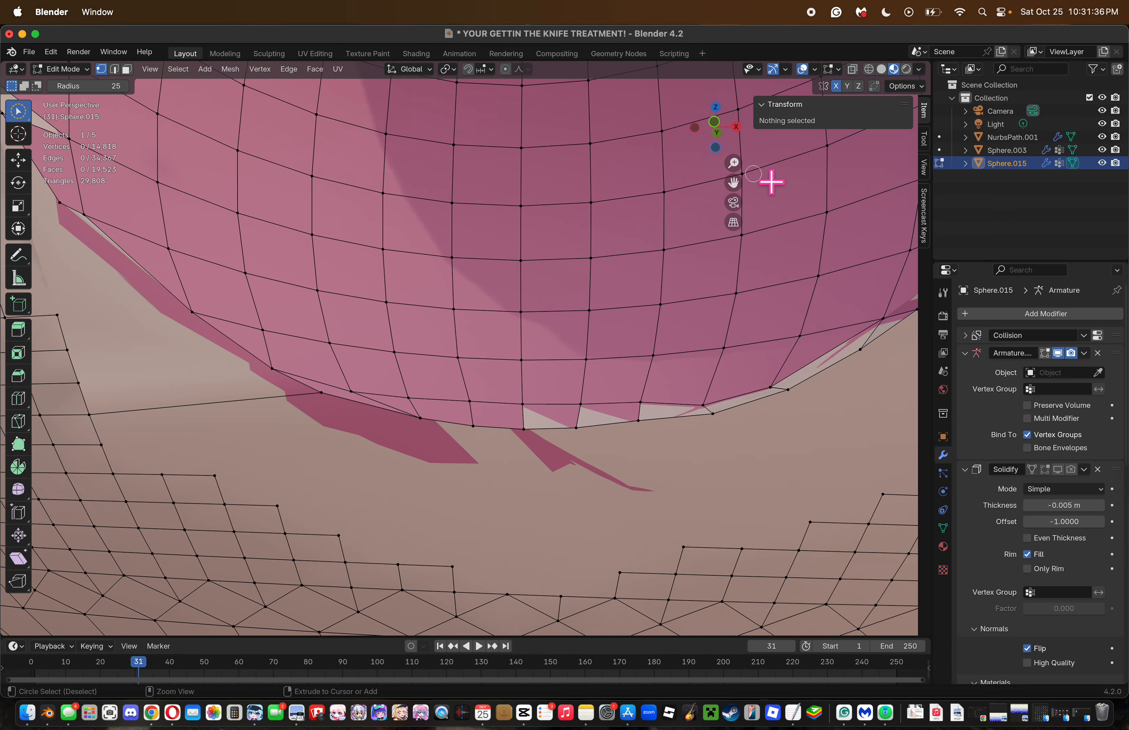
left_click_drag(733, 163, 733, 164)
key("k")
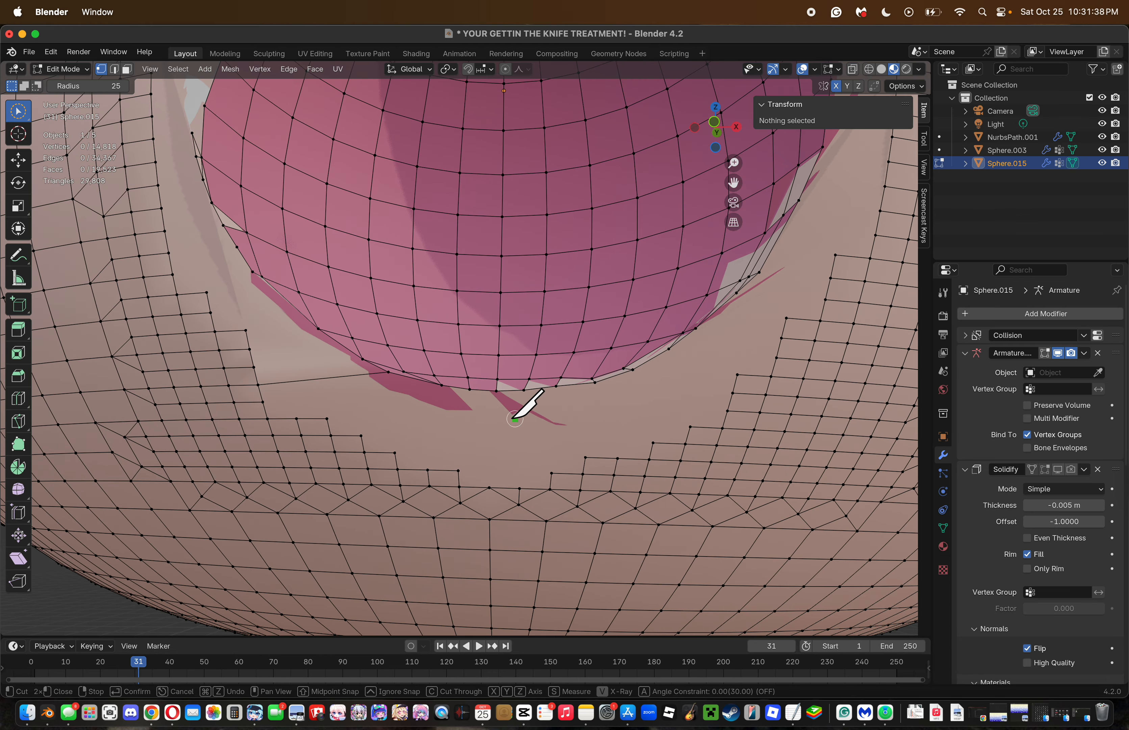
key("Escape")
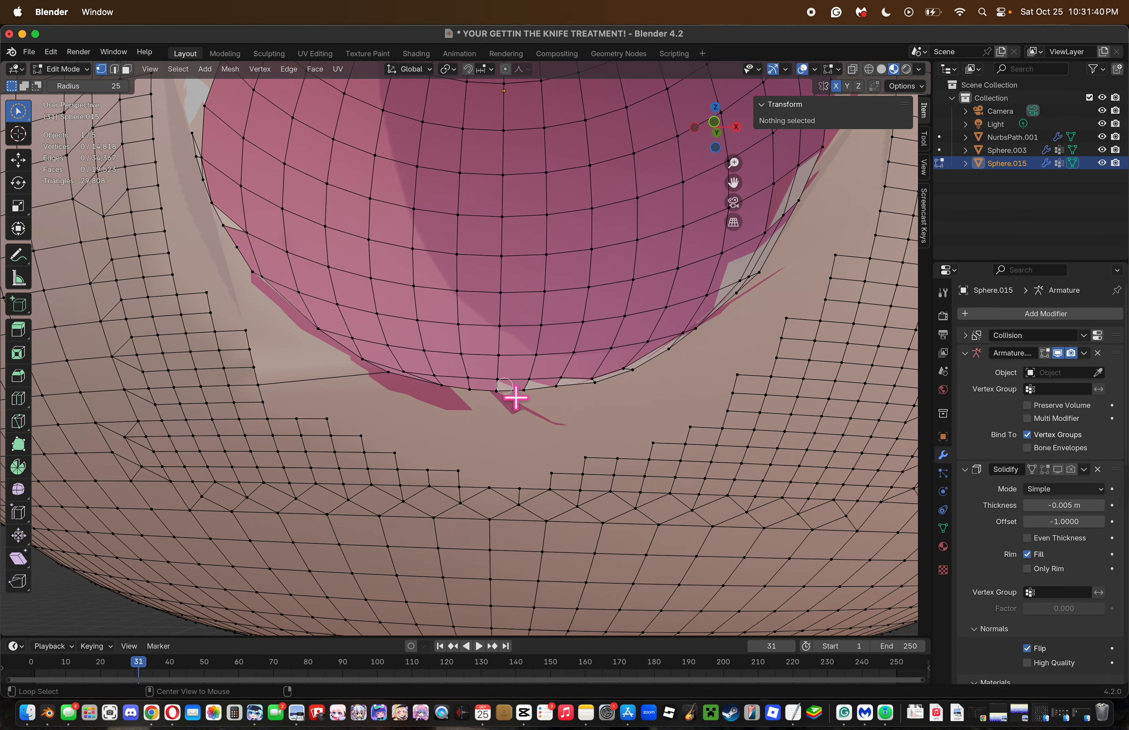
Try selecting the sphere's rim edges as one chain from the lower edge up along the right side.
left_click(562, 402, "alt")
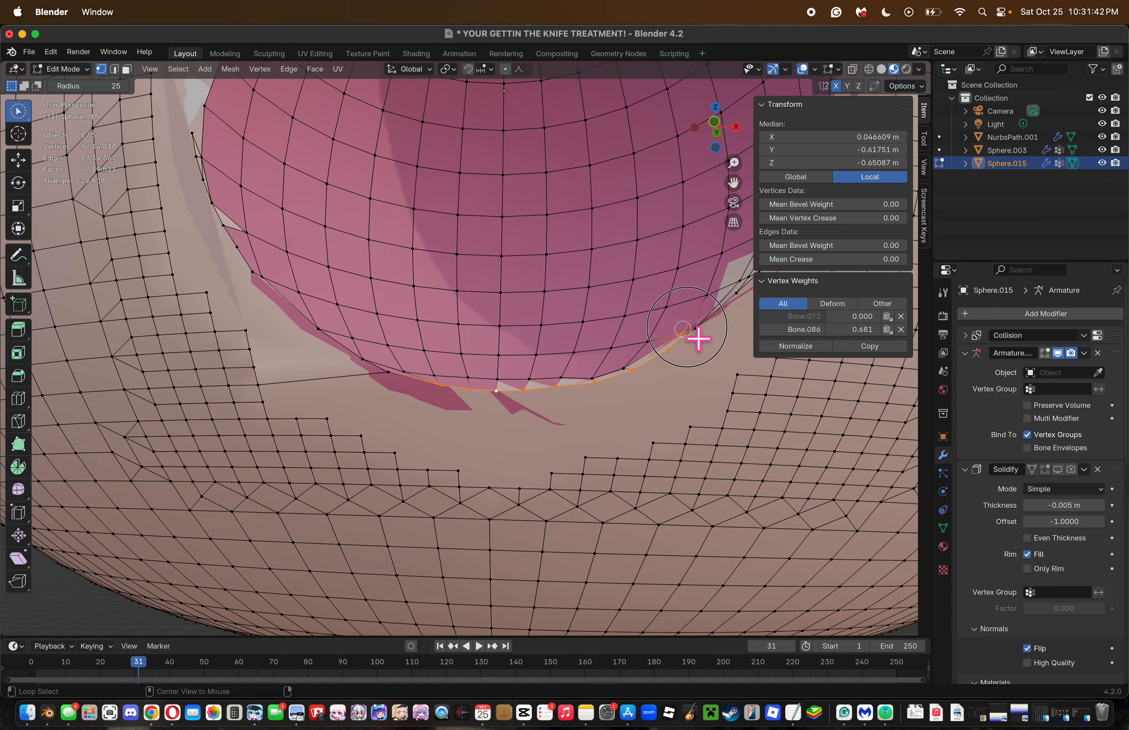
left_click_drag(717, 127, 716, 144)
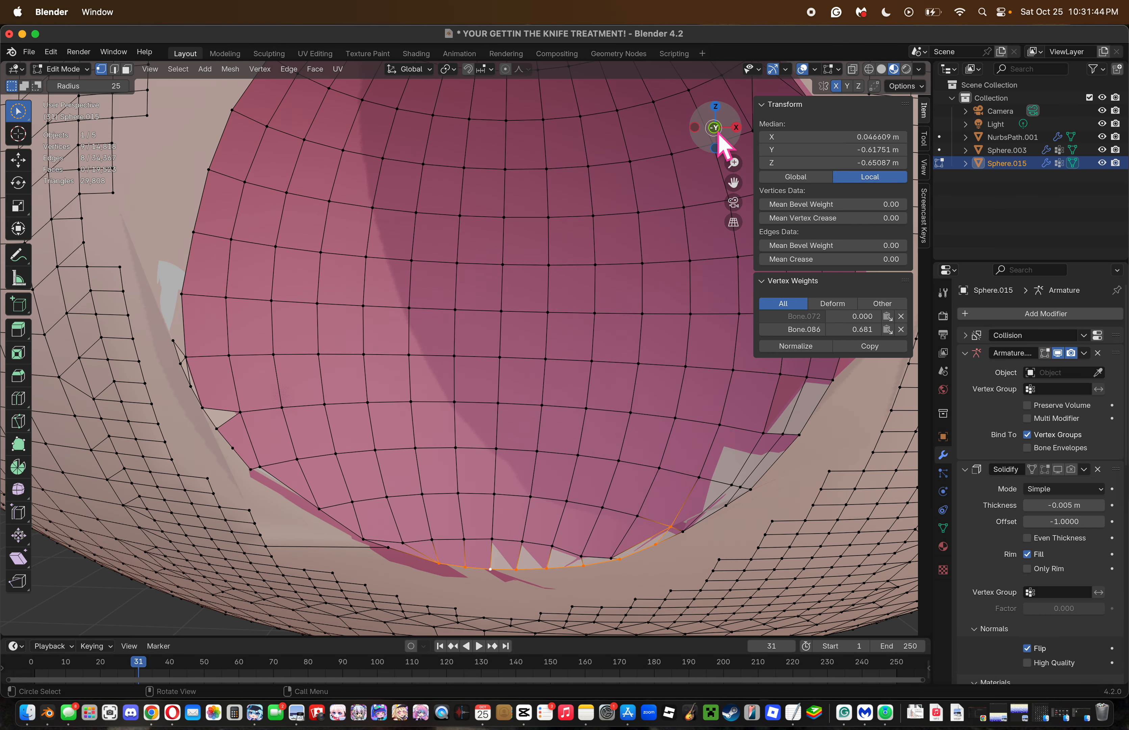
left_click_drag(663, 518, 666, 522, "ctrl")
left_click(701, 527, "alt+shift")
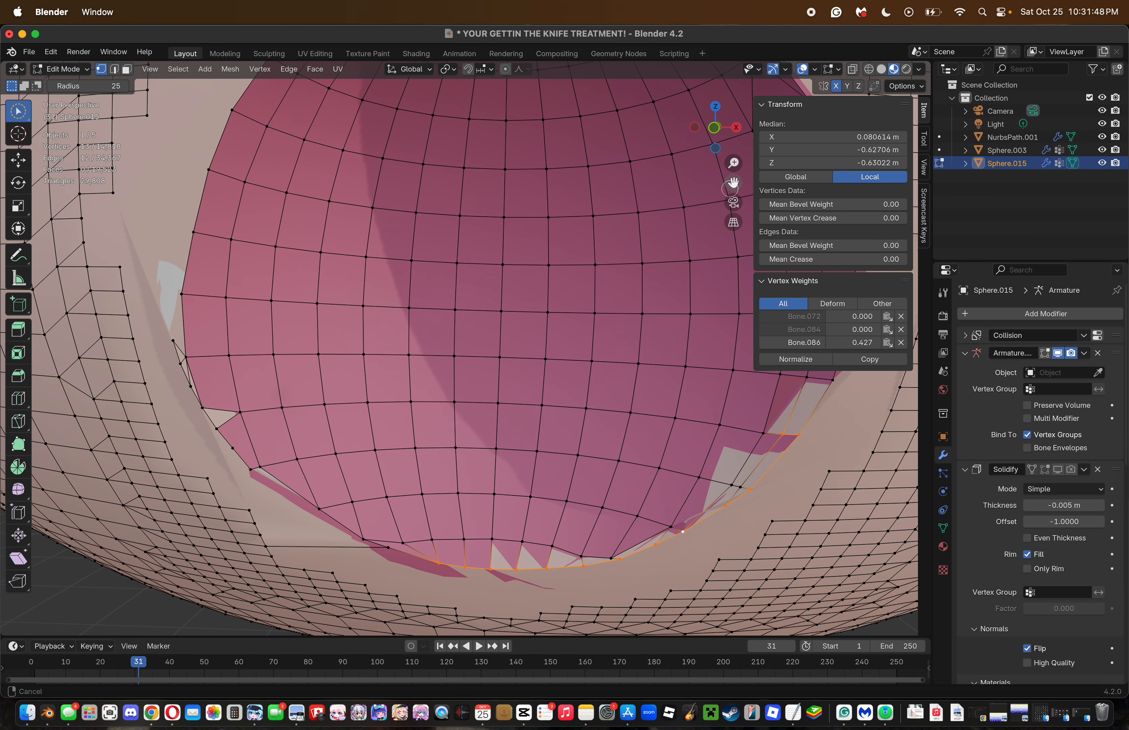
left_click_drag(733, 183, 654, 214)
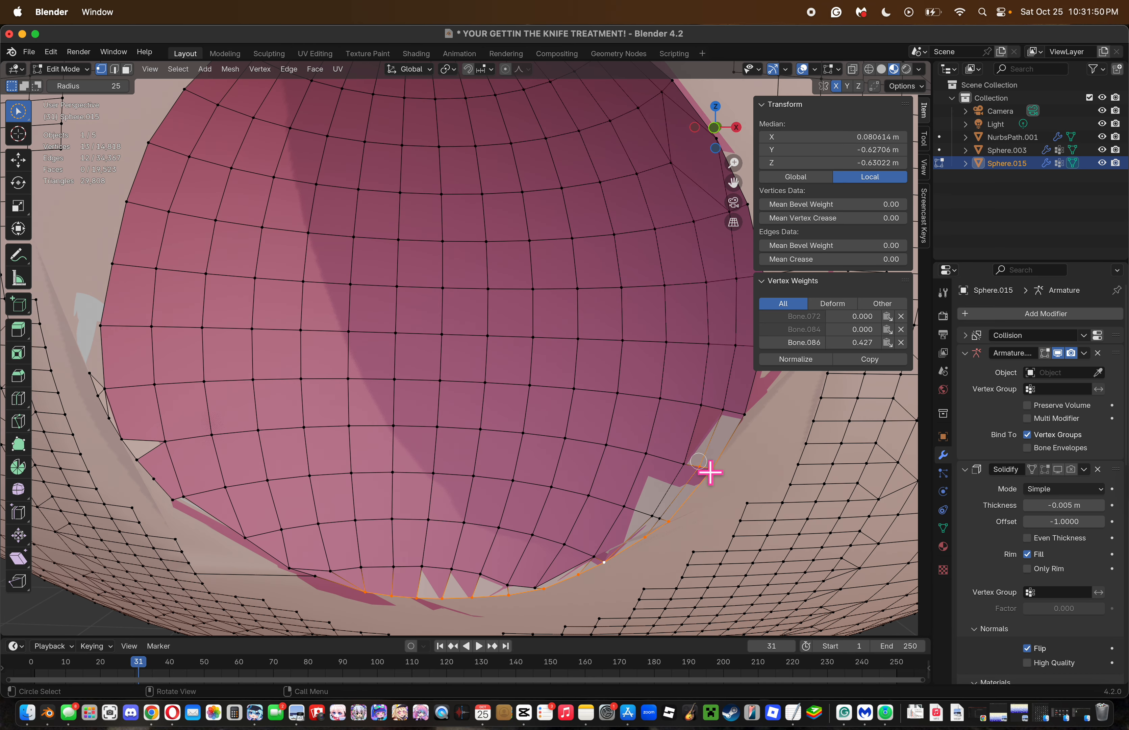
left_click_drag(698, 451, 696, 460, "ctrl")
left_click(728, 445, "alt+shift")
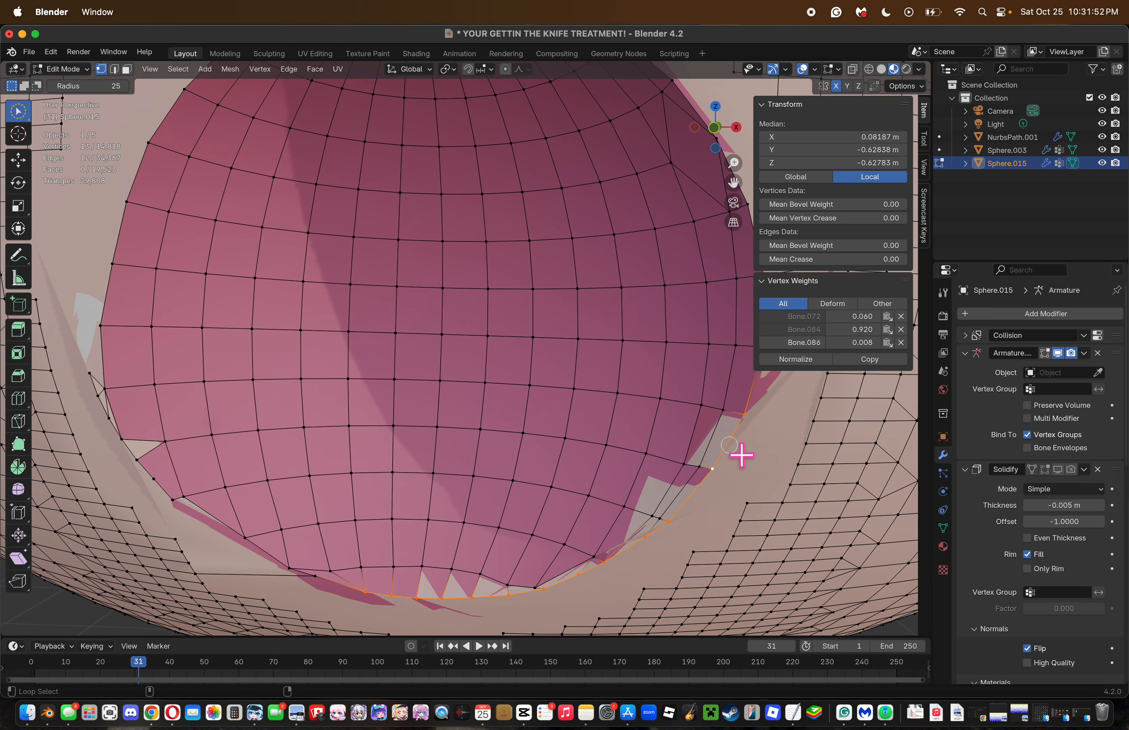
mouse_move(735, 182)
left_mouse_down()
mouse_move(723, 197)
mouse_move(731, 182)
left_mouse_up()
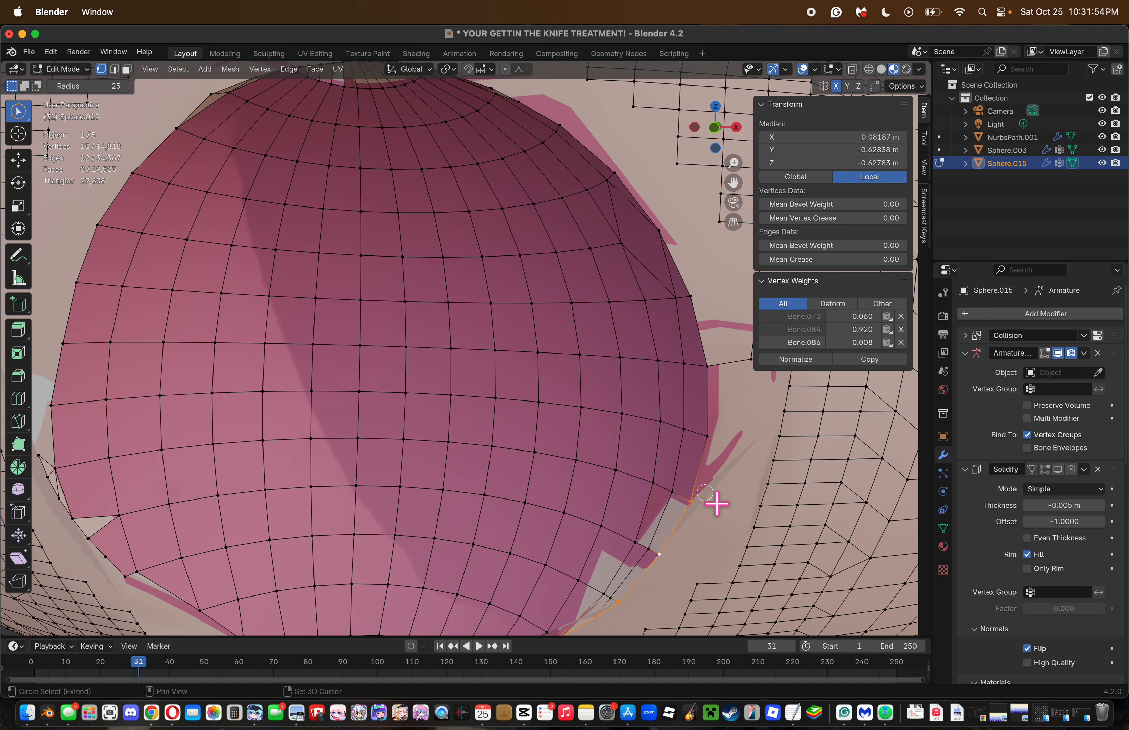
left_click(715, 491, "alt+shift")
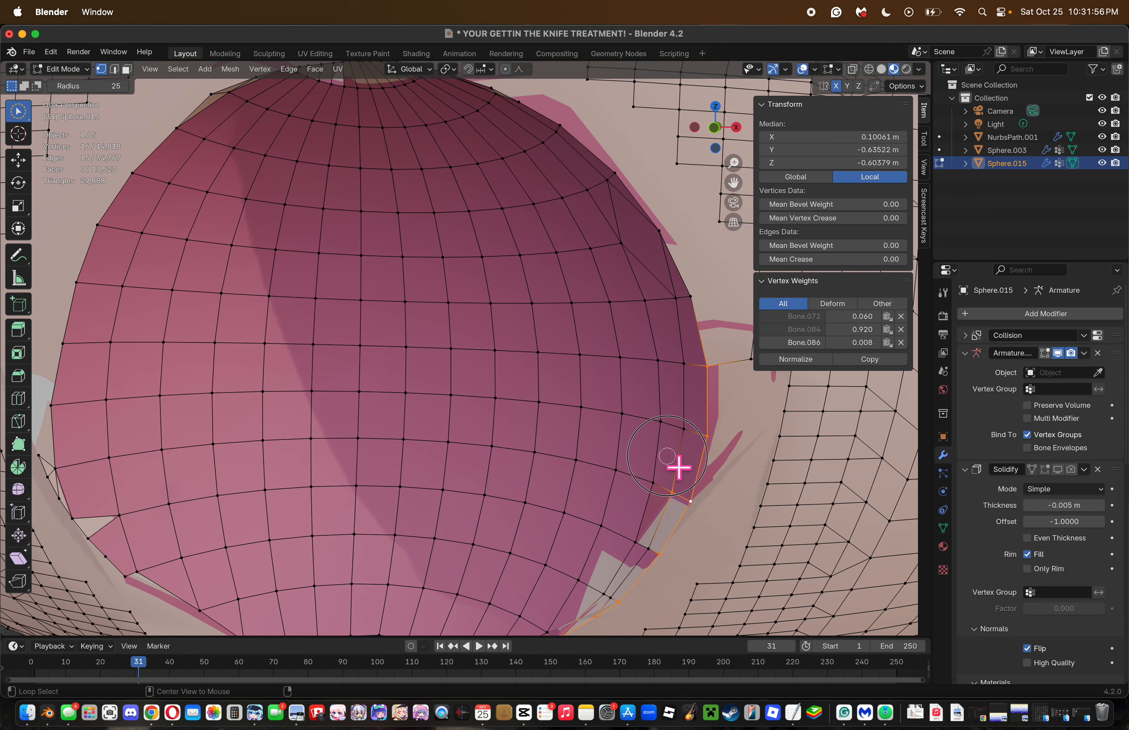
left_click(673, 490, "ctrl")
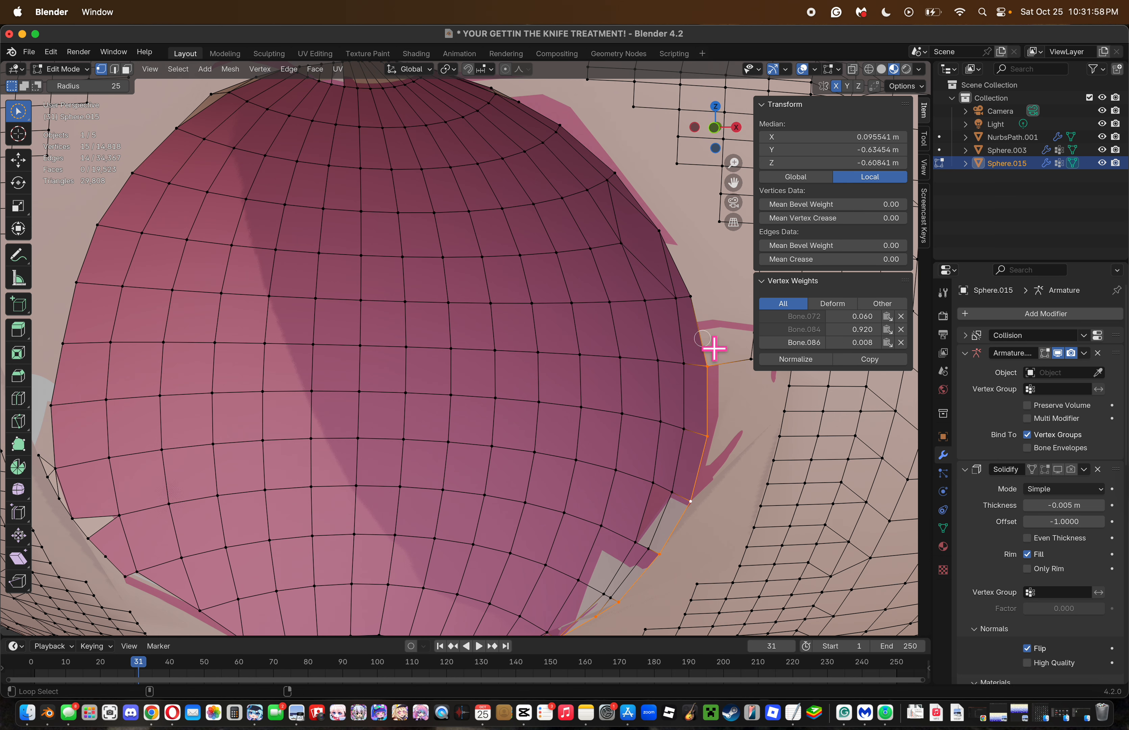
left_click(700, 331, "alt+shift")
key("alt+a")
Knife-cut the missing edges between the vertices on the sphere's upper-right side, including one from the inner corner vertex out to the rim.
key("k")
left_click(621, 242)
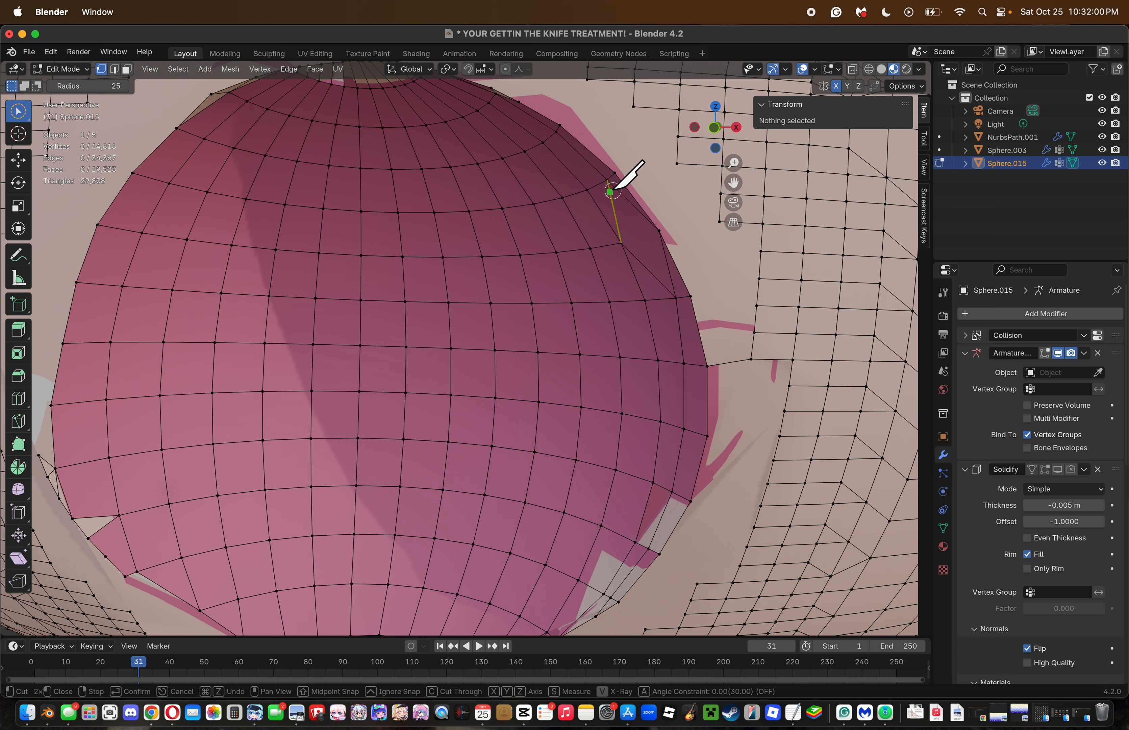
left_click(609, 181)
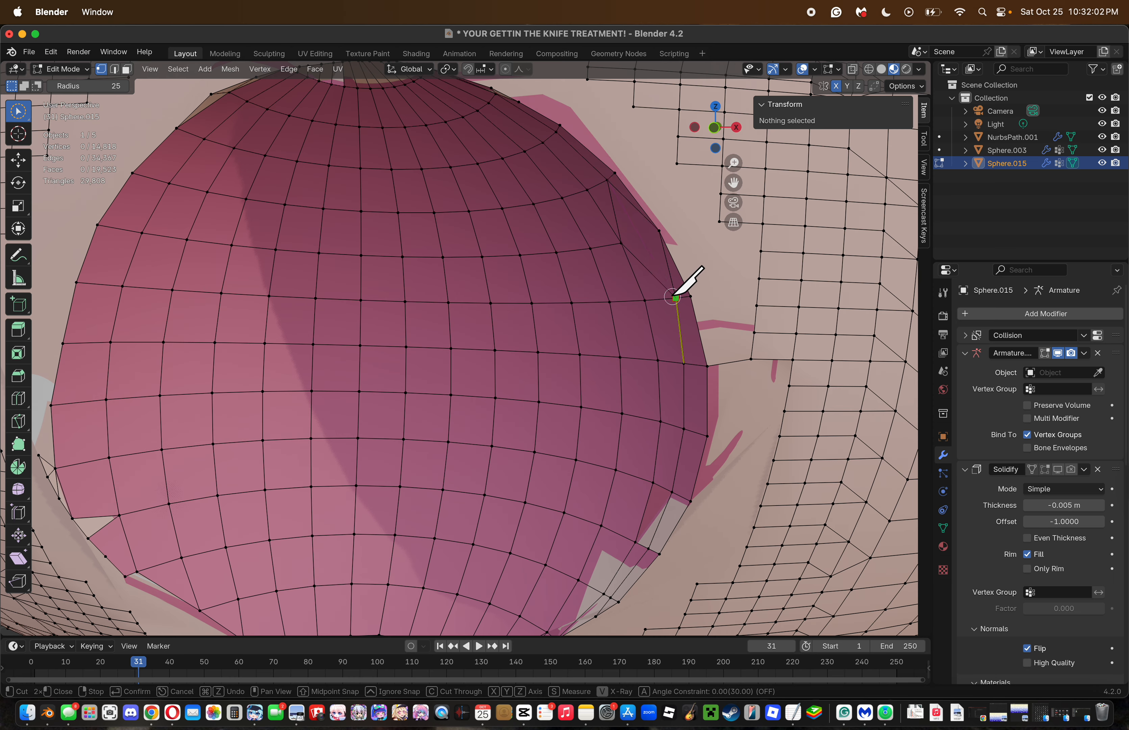
left_click(674, 297)
key("Return")
key("k")
left_click(622, 243)
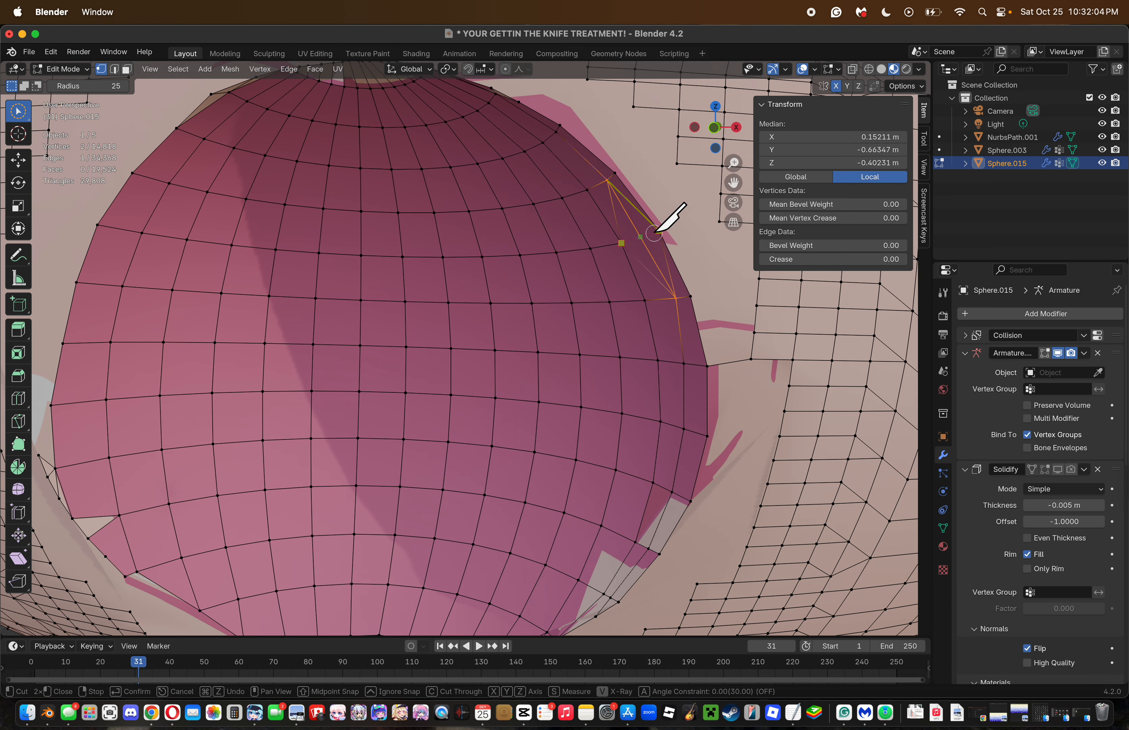
left_click(661, 230)
key("Return")
Convert the whole mesh's triangles to quads and clear the selection.
key("a")
key("ctrl+f")
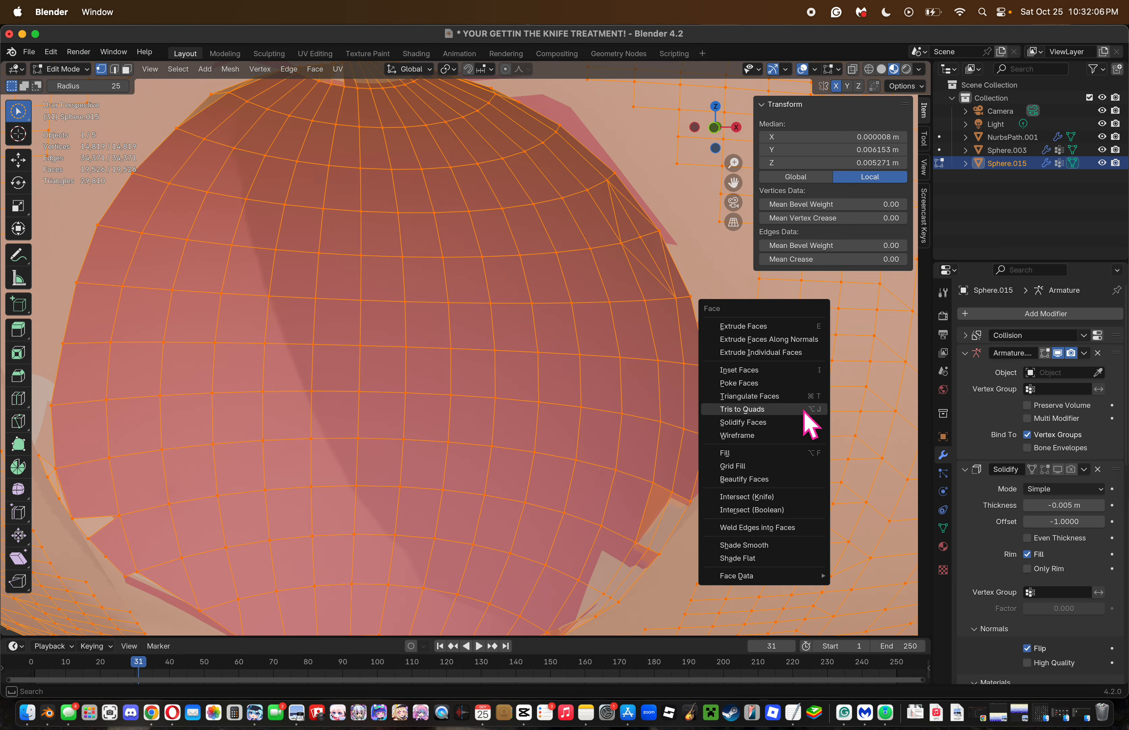
left_click(803, 410)
left_click(684, 274, "alt")
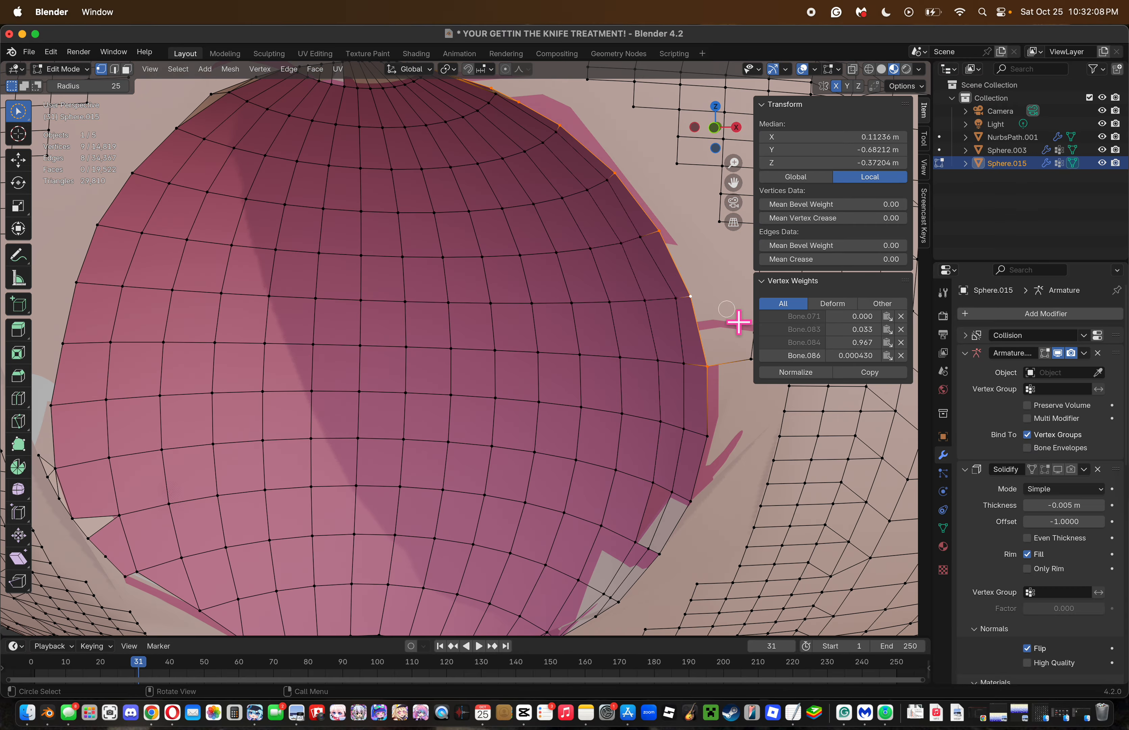
key("alt+a")
Try dissolving the stray vertices beside the sphere's lower-right rim.
key("c")
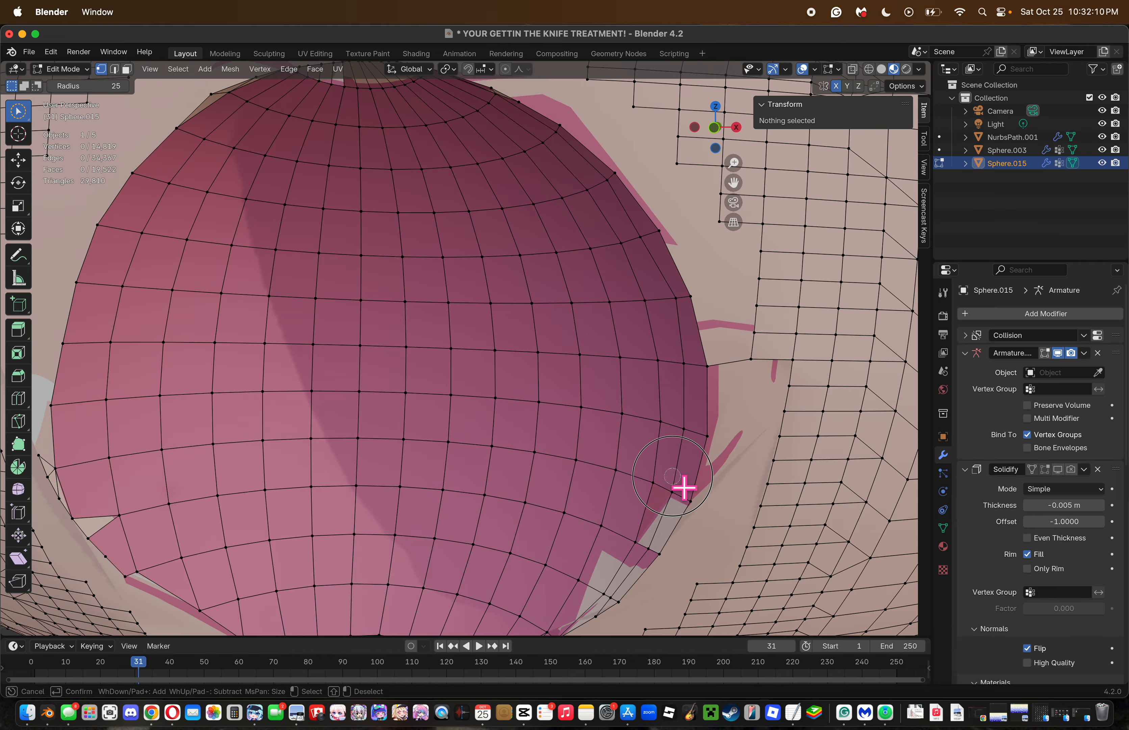
key("Escape")
left_click(674, 491)
key("x")
left_click(724, 520)
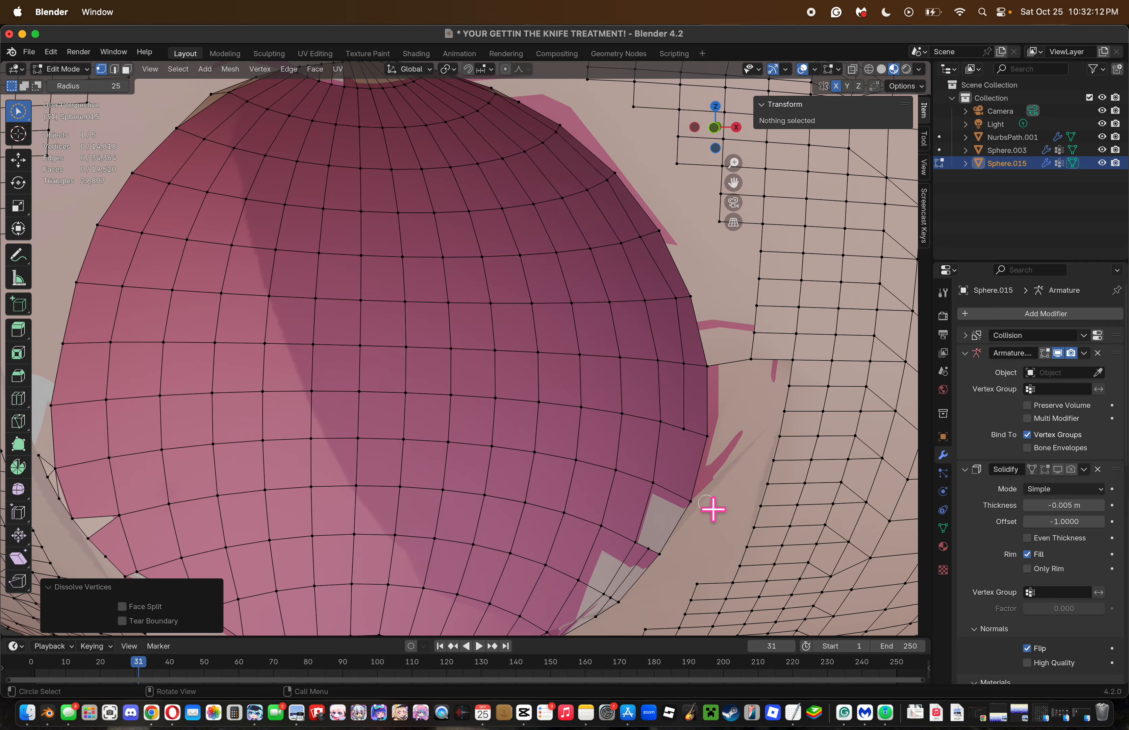
left_click(705, 495, "alt")
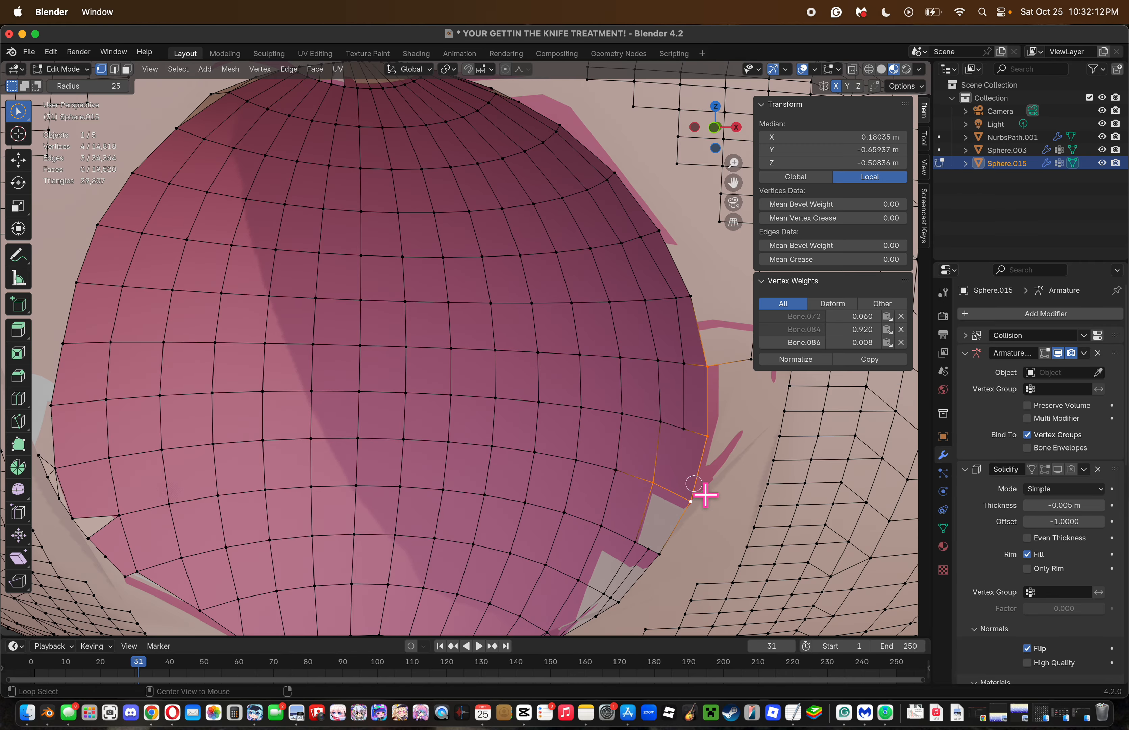
left_click(668, 499)
key("x")
left_click(653, 487)
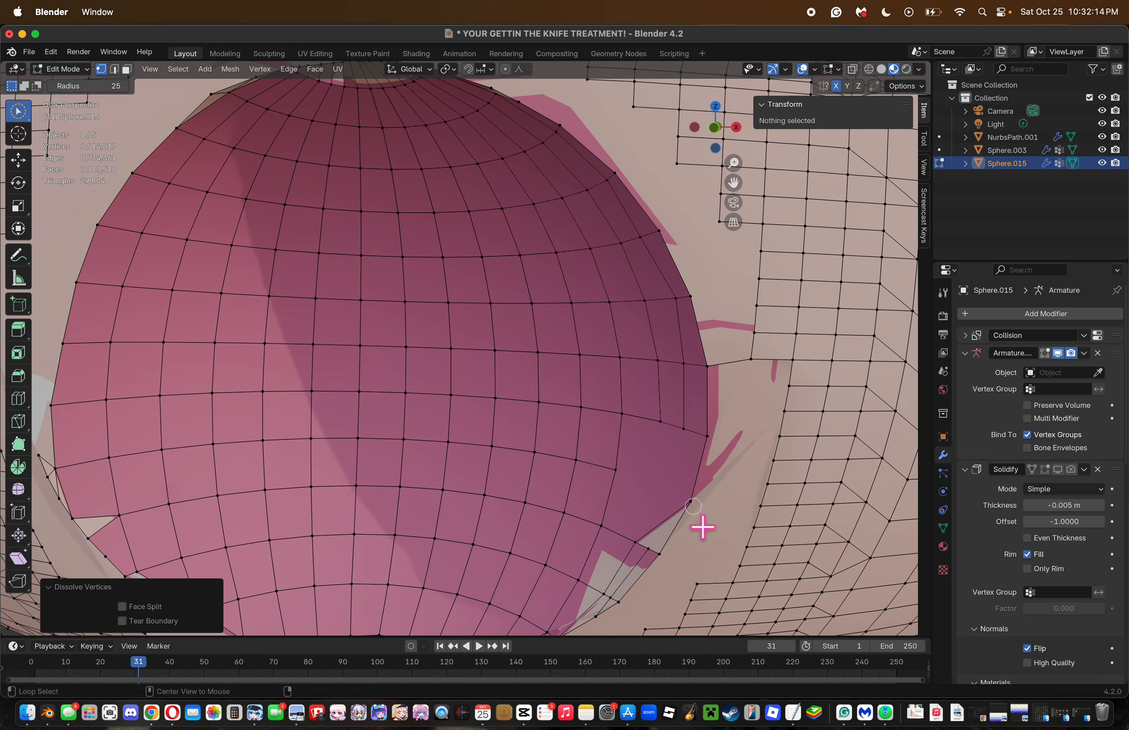
Undo the vertex dissolves at the sphere's lower-right rim and clear the selection.
left_click(698, 534, "alt")
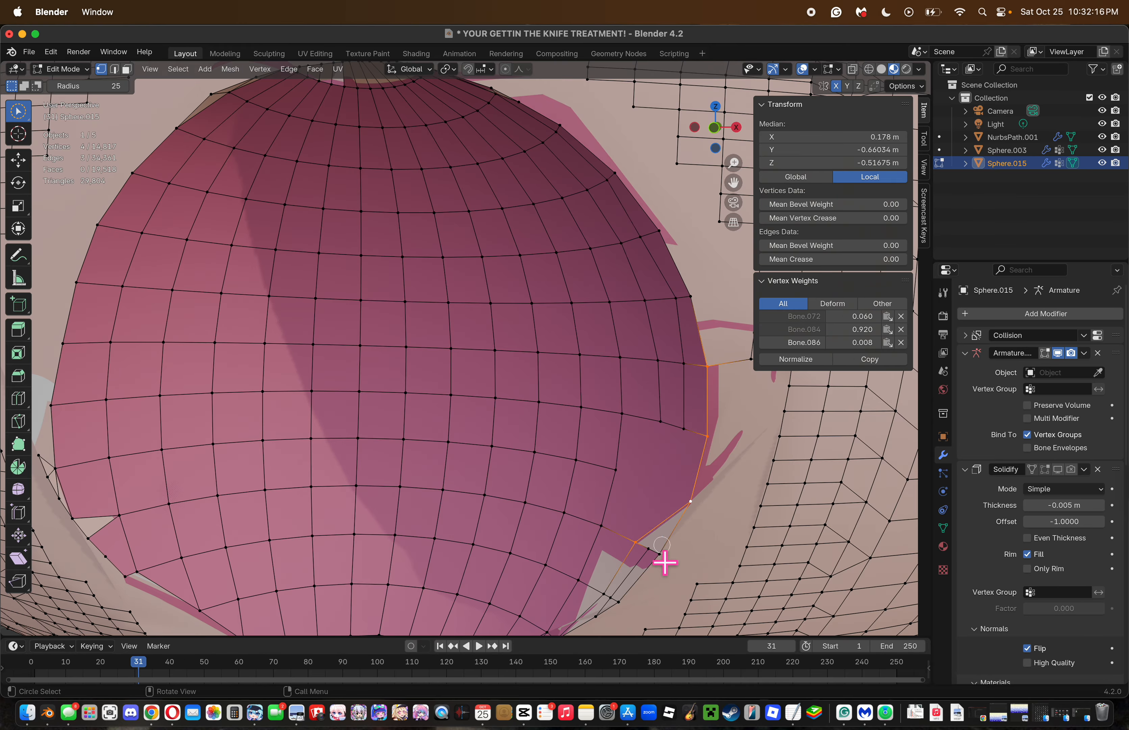
left_click(639, 552)
key("ctrl+z")
key("ctrl+z")
key("ctrl+z")
key("ctrl+z")
key("ctrl+z")
key("ctrl+z")
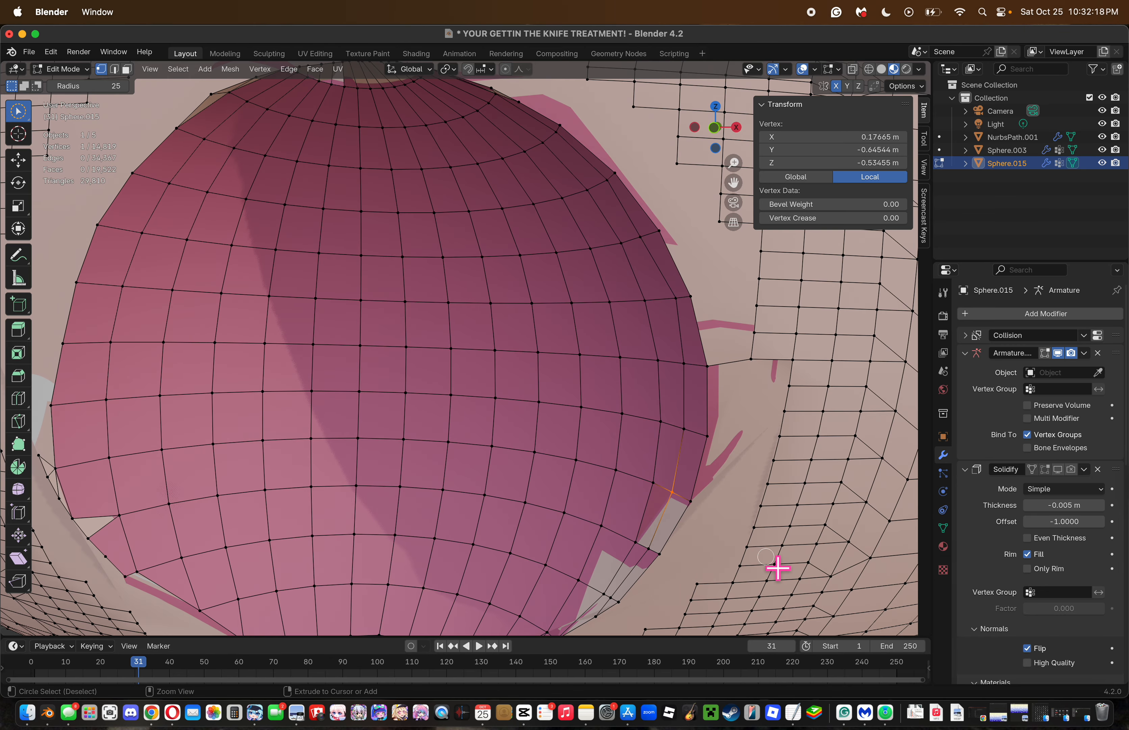
left_click_drag(776, 569, 735, 529)
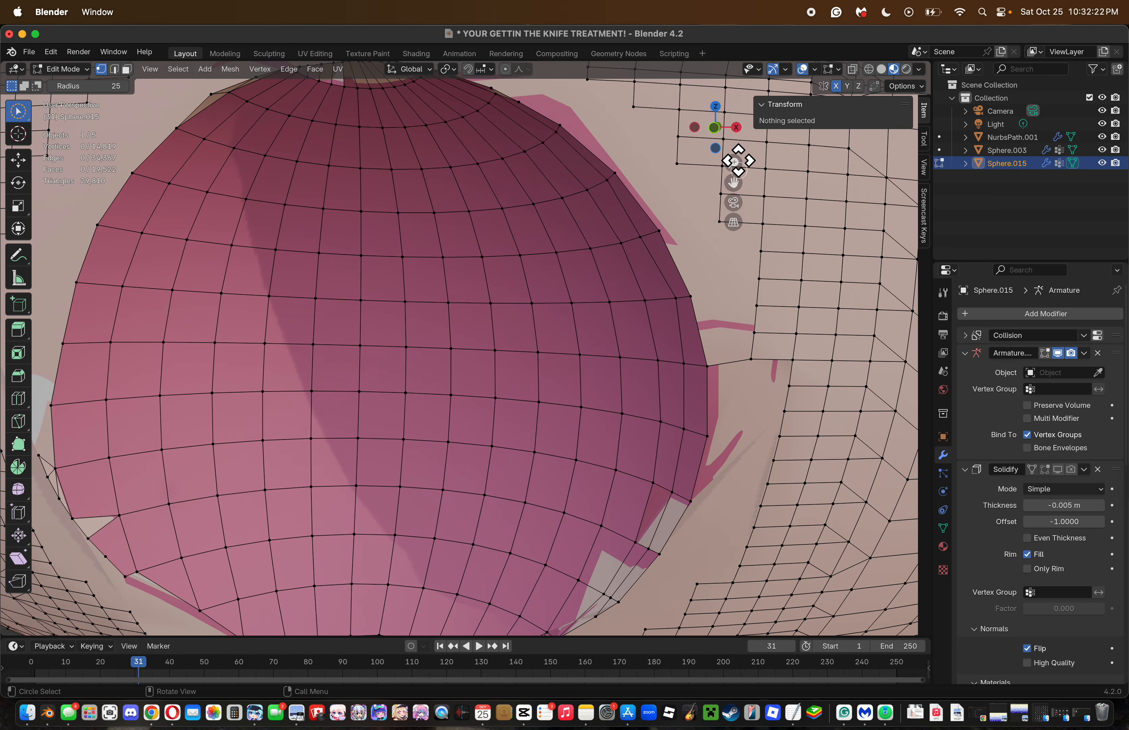
Select the rim edges along the sphere's right side and lower edge, excluding the edge running left into the skin.
left_click_drag(738, 163, 738, 184)
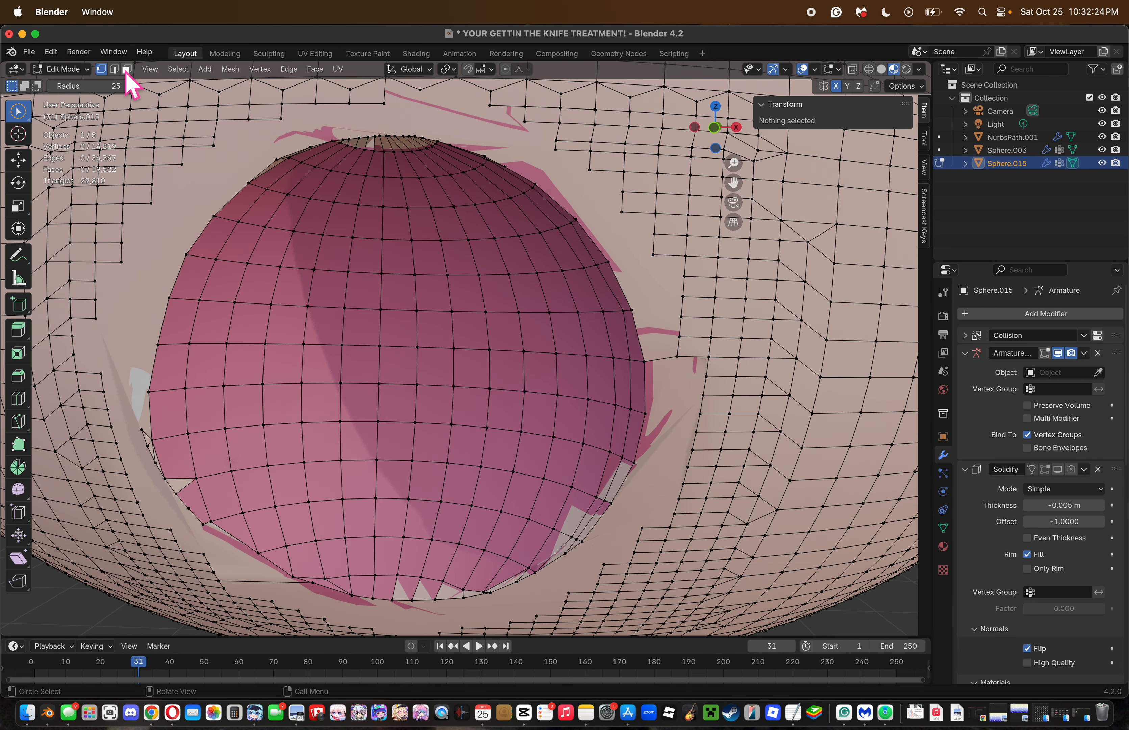
left_click(566, 203, "alt")
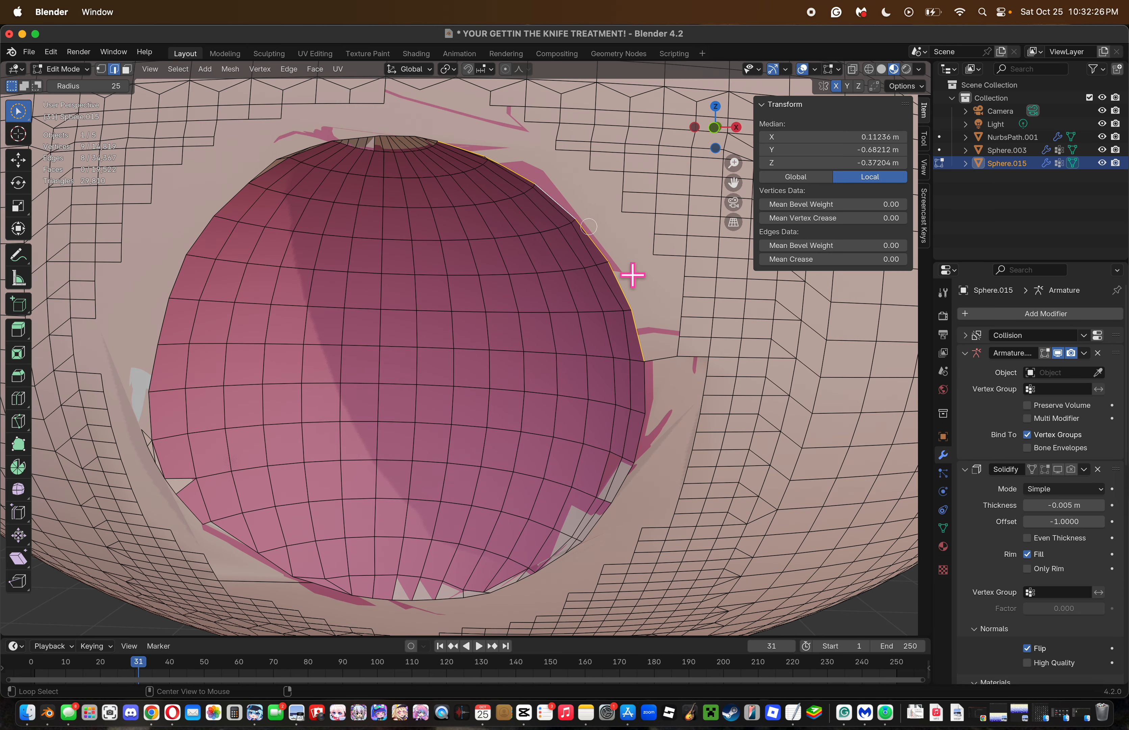
mouse_move(655, 489)
left_mouse_down("shift")
mouse_move(604, 581)
mouse_move(539, 597)
left_mouse_up("shift")
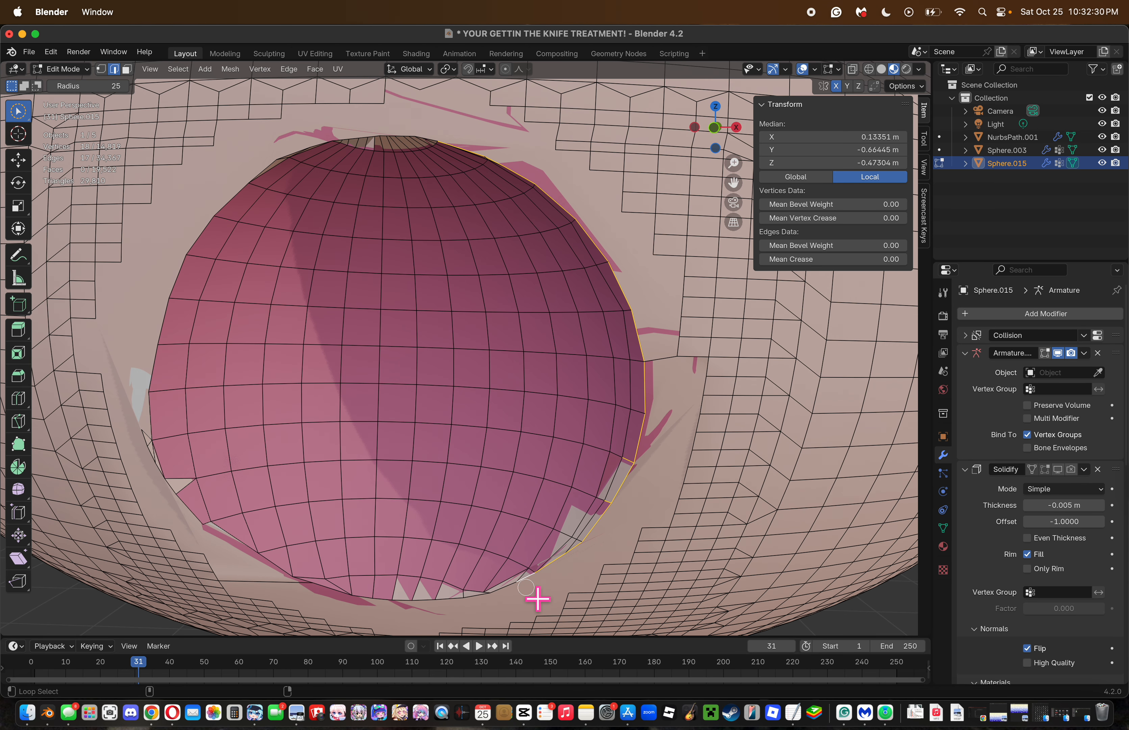
left_click(520, 605, "alt+shift")
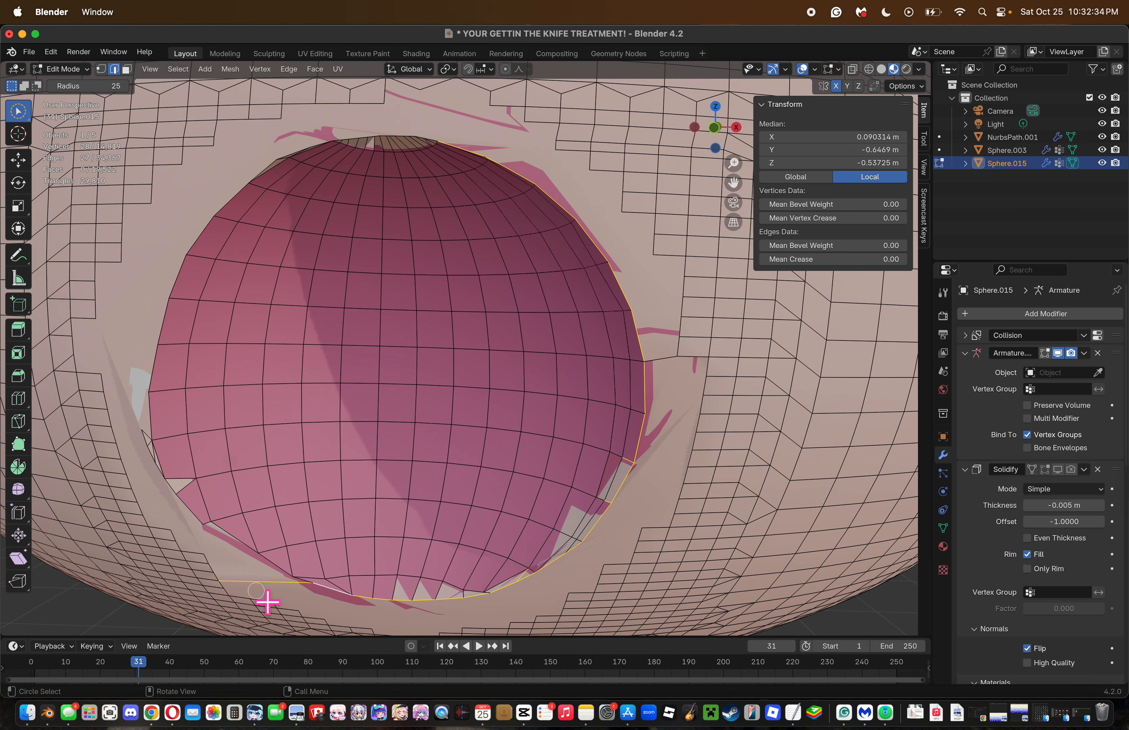
left_click_drag(263, 589, 277, 610, "ctrl")
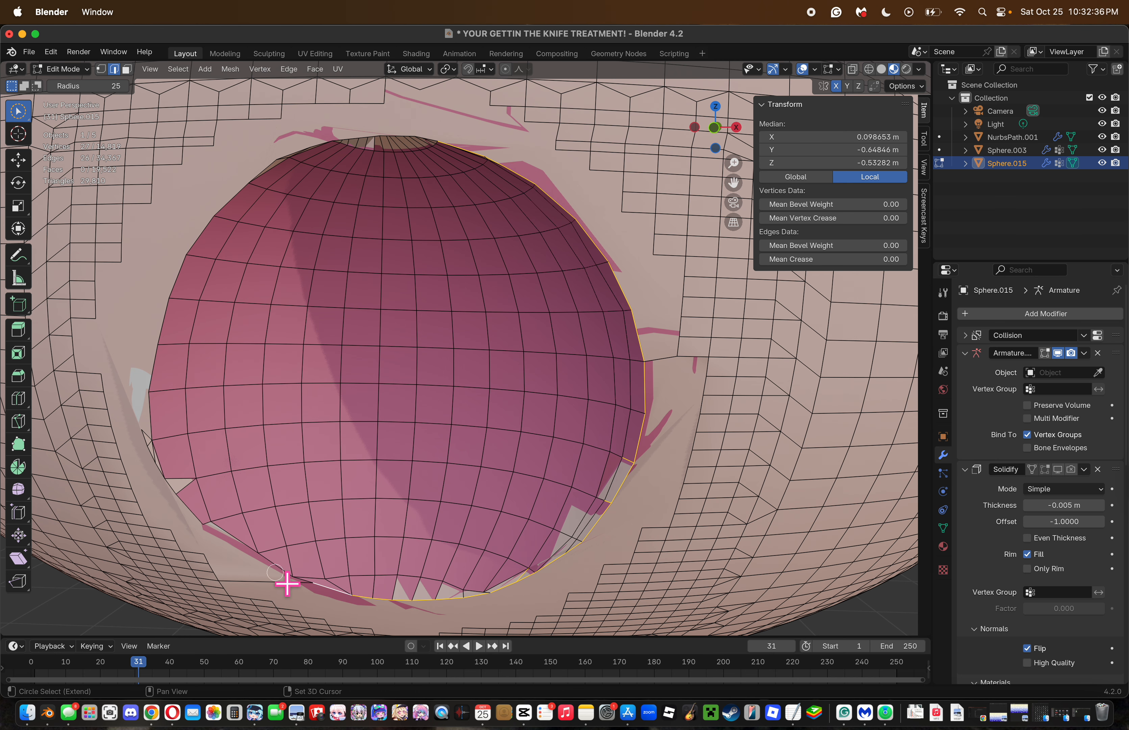
key("1")
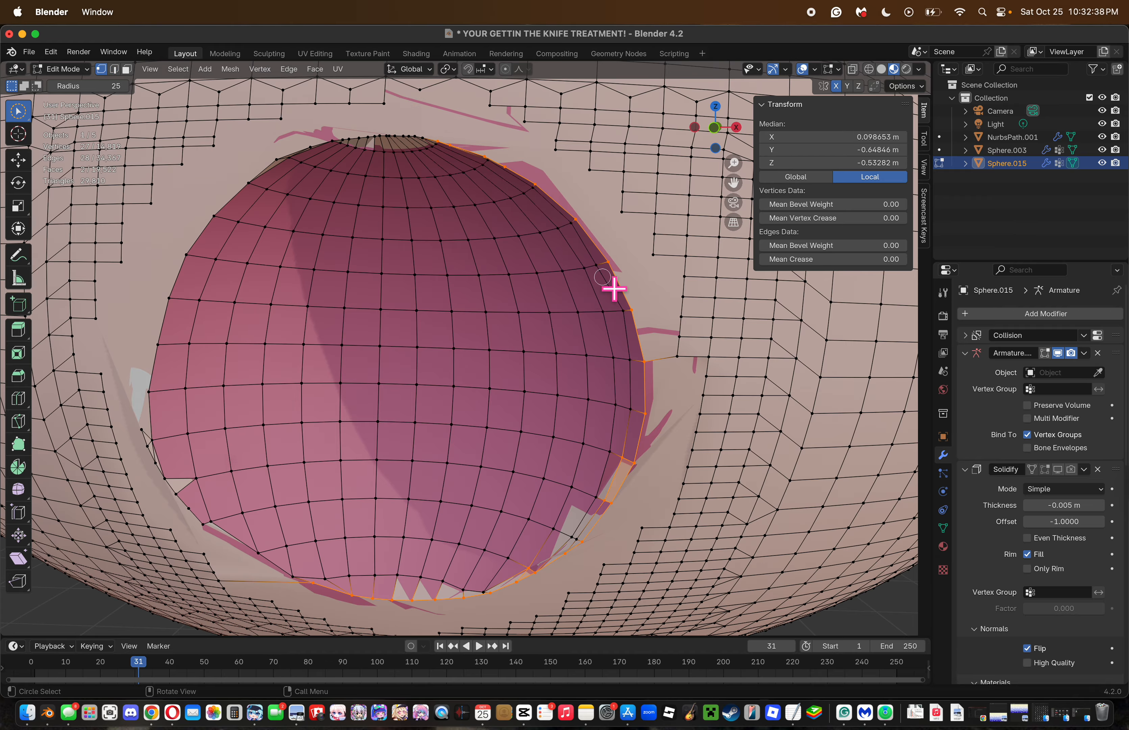
Knife-cut a new edge along the skin beside the sphere's lower-left rim, from the rim vertex down to the edge entering the skin.
left_click_drag(733, 182, 735, 149)
key("k")
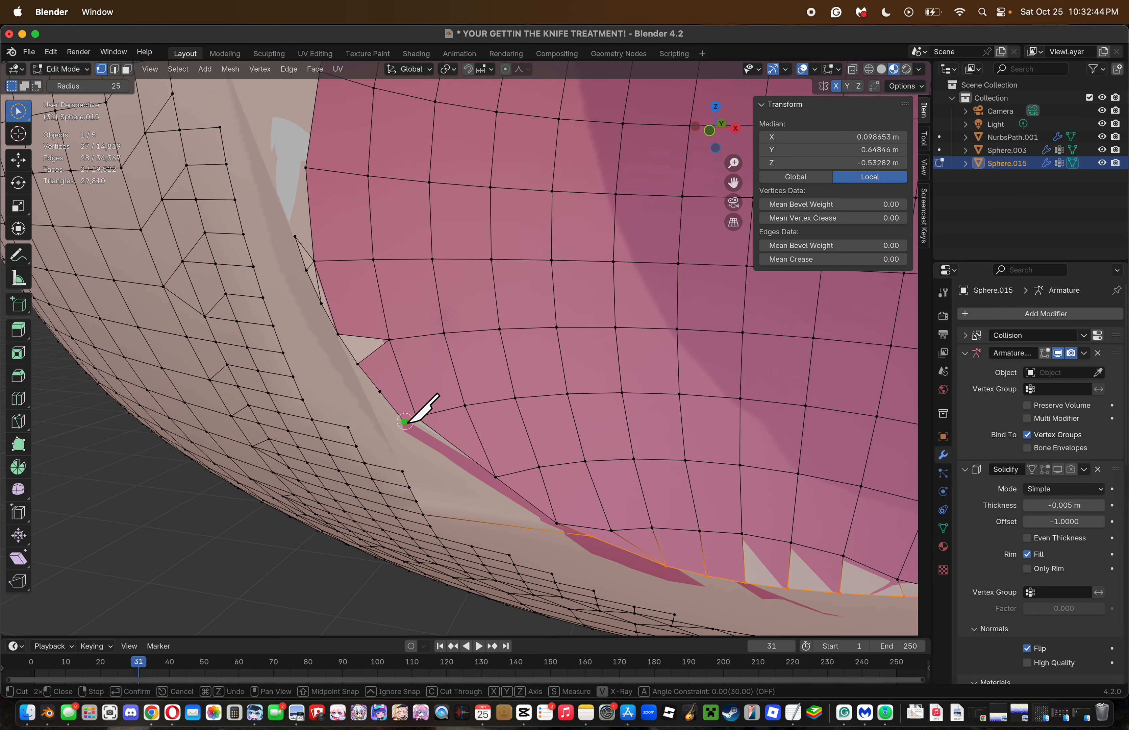
left_click(403, 422)
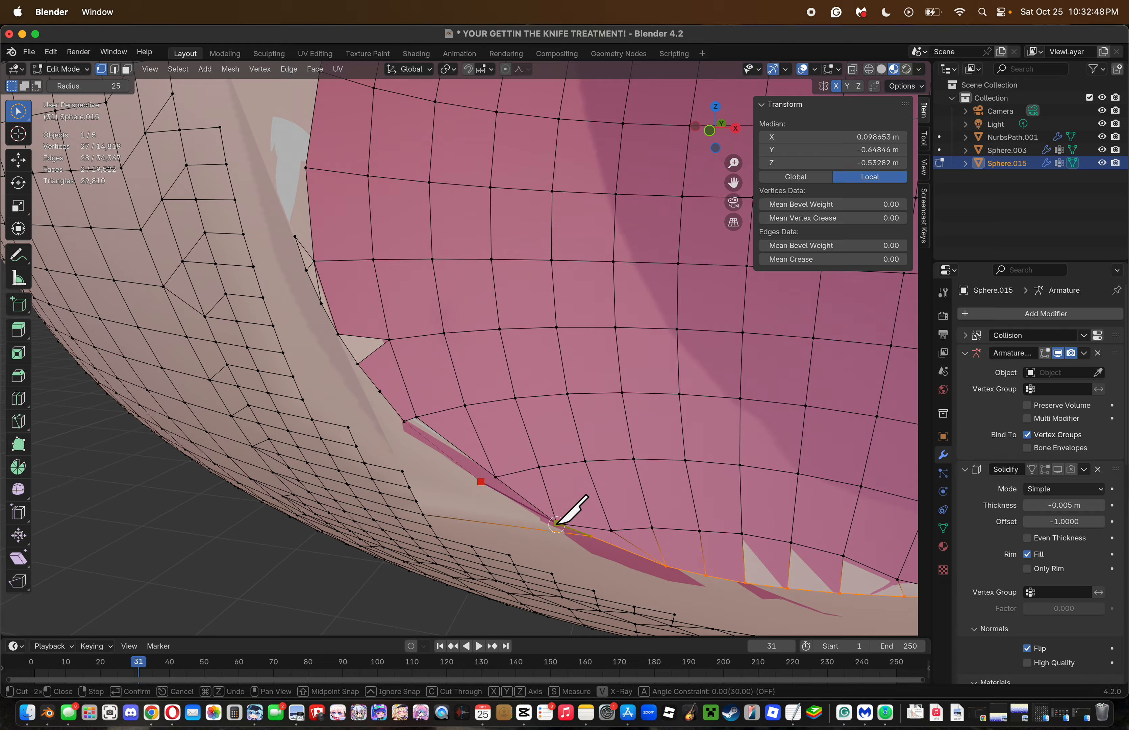
left_click(549, 530)
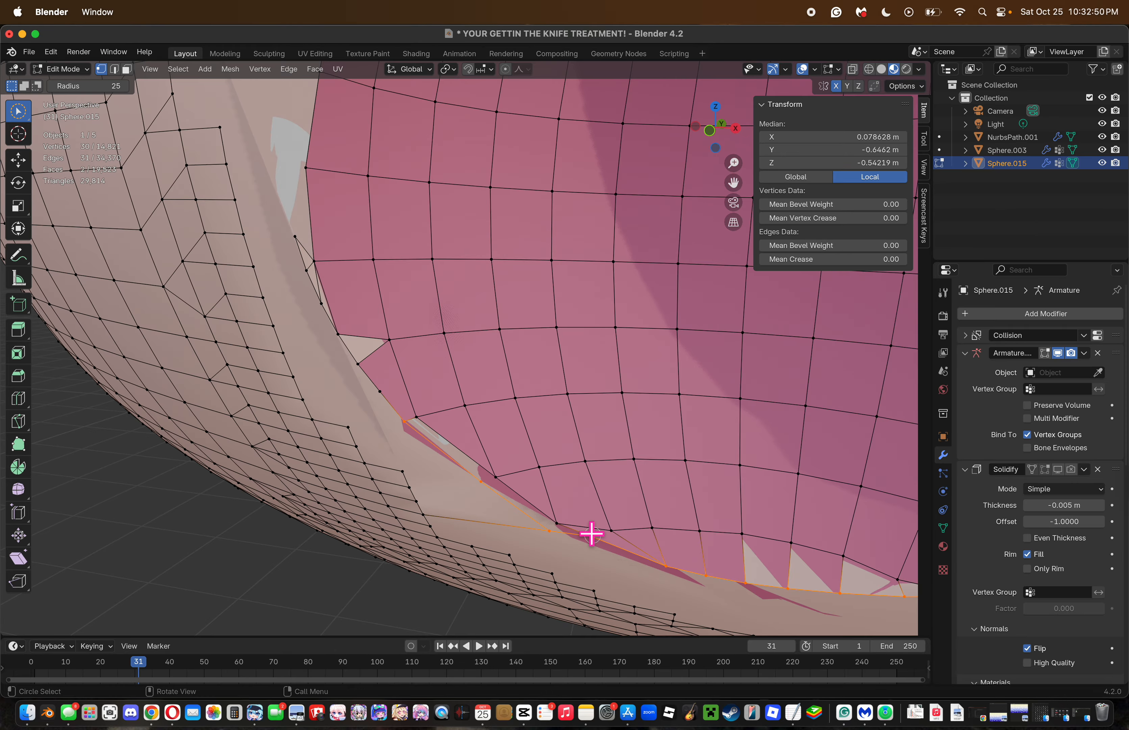
key("Return")
Merge the new cut's lower end vertex with the neighbouring rim vertex at their center.
left_click(559, 536)
key("m")
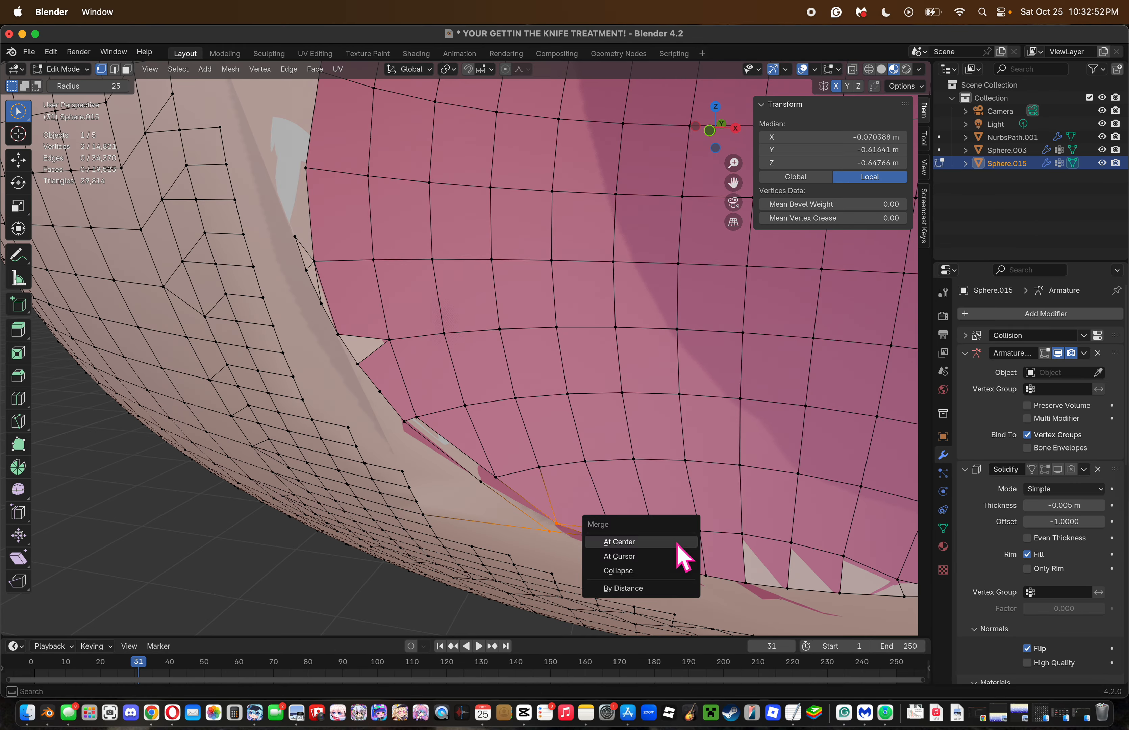
left_click(665, 543)
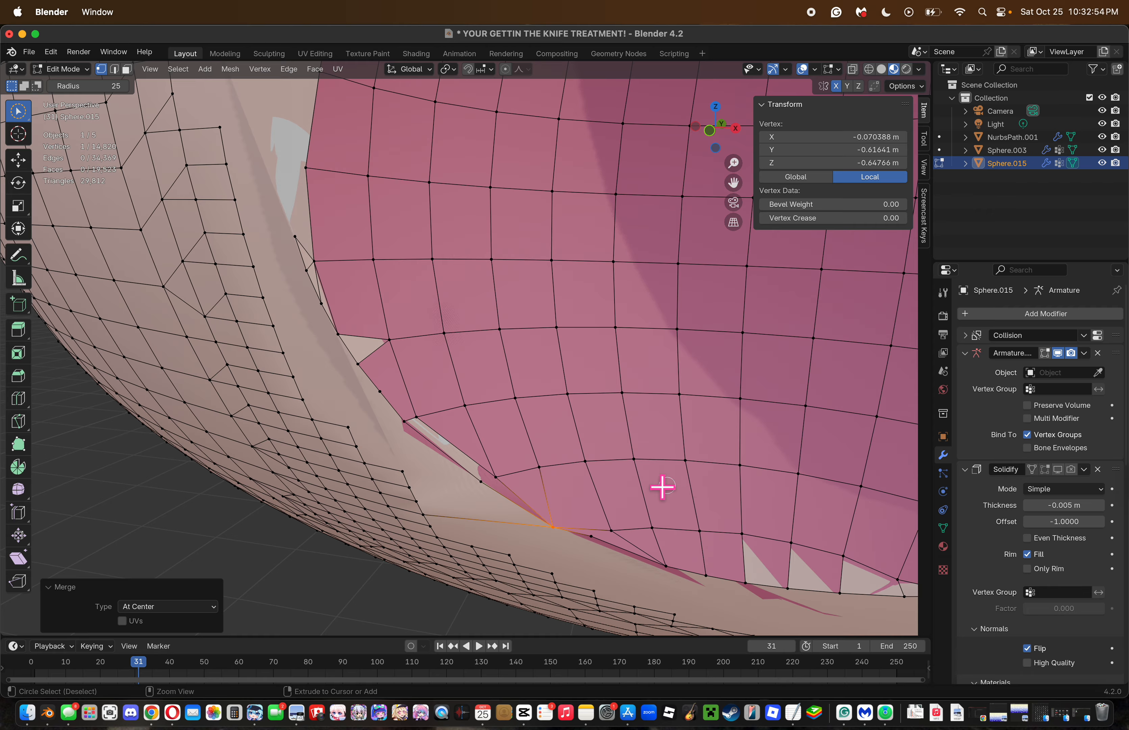
key("z")
left_click(636, 519)
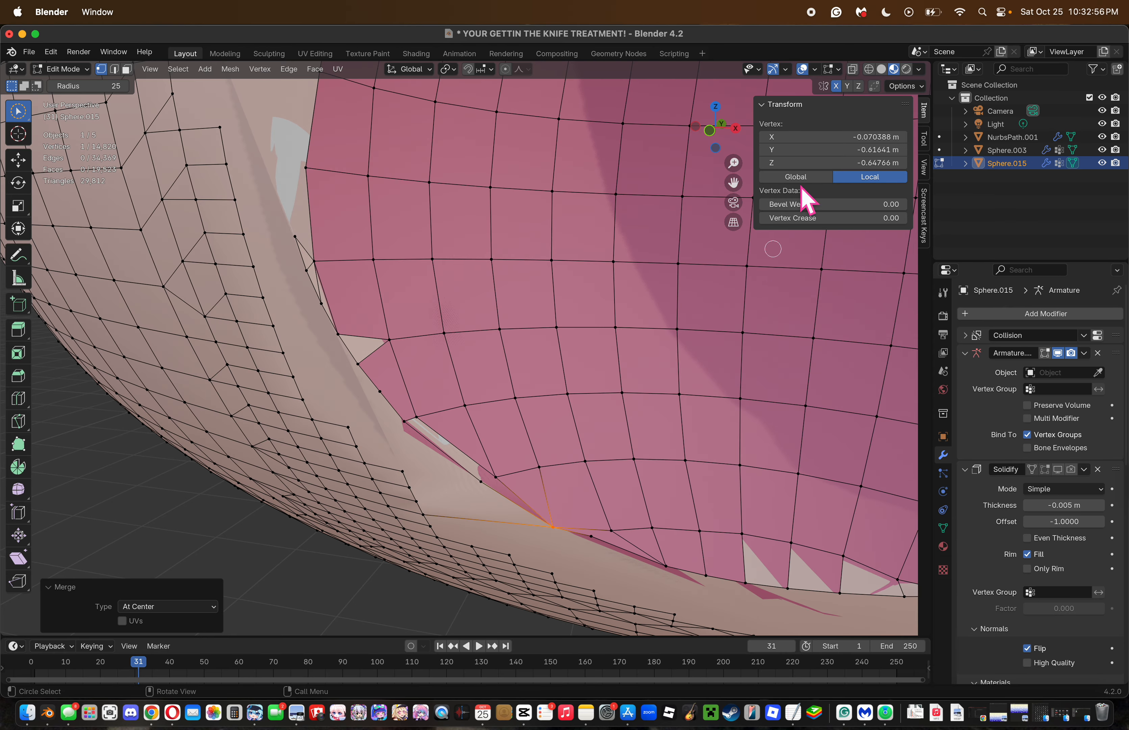
Knife-cut an edge between the two neighbouring rim vertices at the sphere's lower-left edge.
key("k")
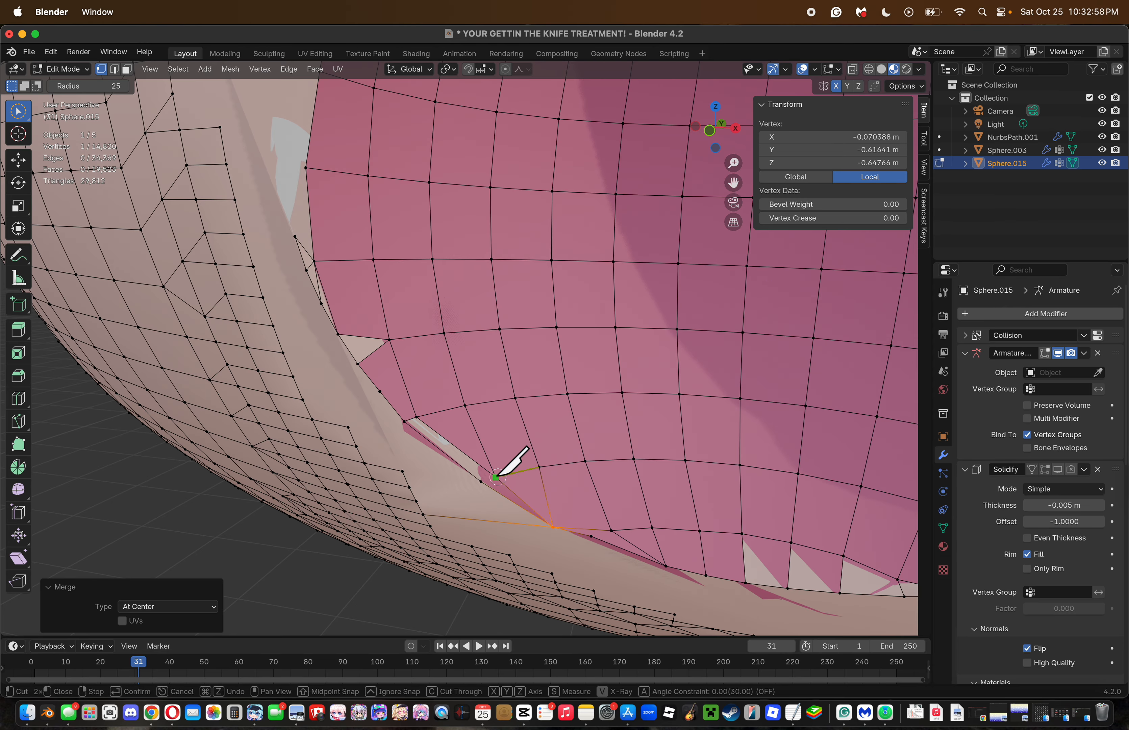
left_click(493, 484)
left_click(550, 525)
key("Return")
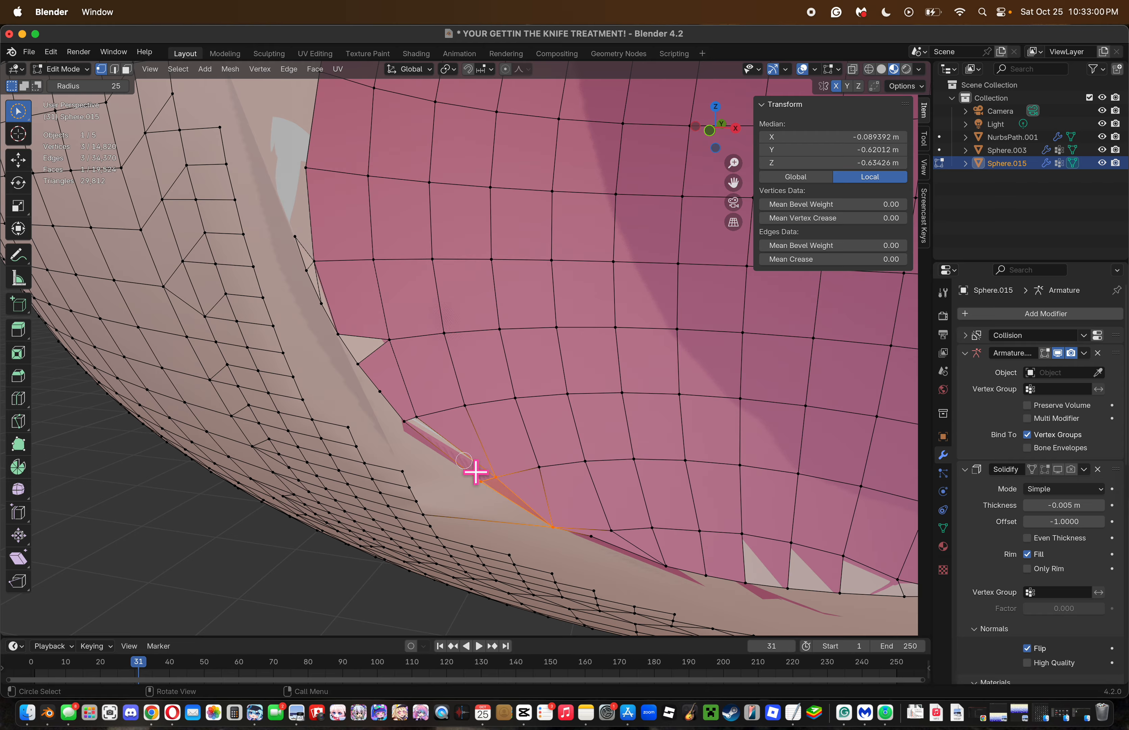
Merge the stray vertices on the sphere's left rim at their center and move the merged vertex about -0.0026 m in X and 0.0072 m in Z.
left_click(434, 454, "alt")
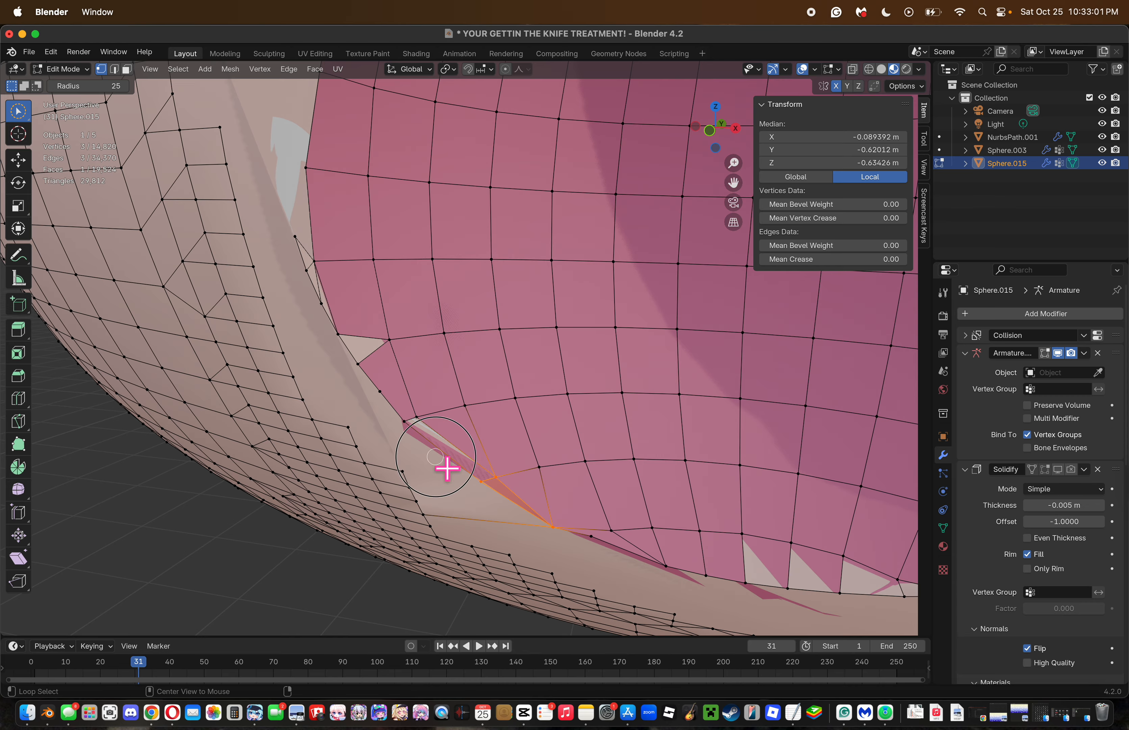
left_click(378, 379, "alt")
key("n")
key("m")
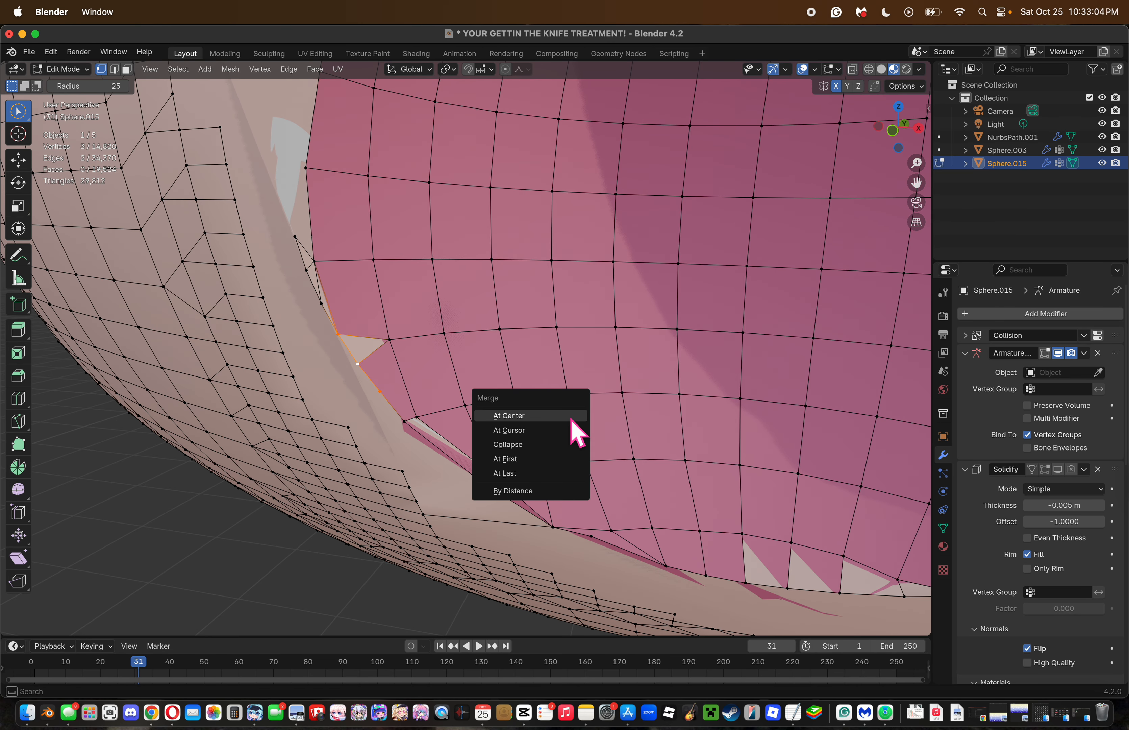
left_click(532, 415)
key("g")
left_click(396, 333)
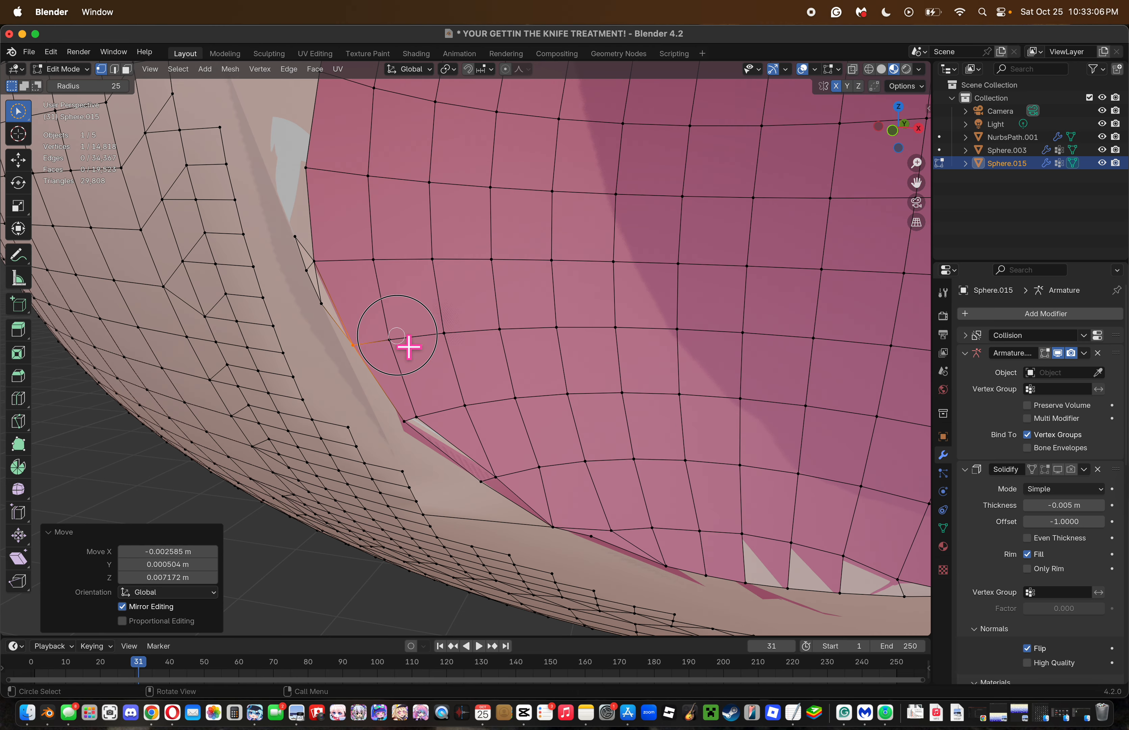
Merge the stray skin vertex with the left rim vertex above it at center and raise the result about 0.0037 m in Z.
left_click(386, 371, "alt")
left_click(326, 304)
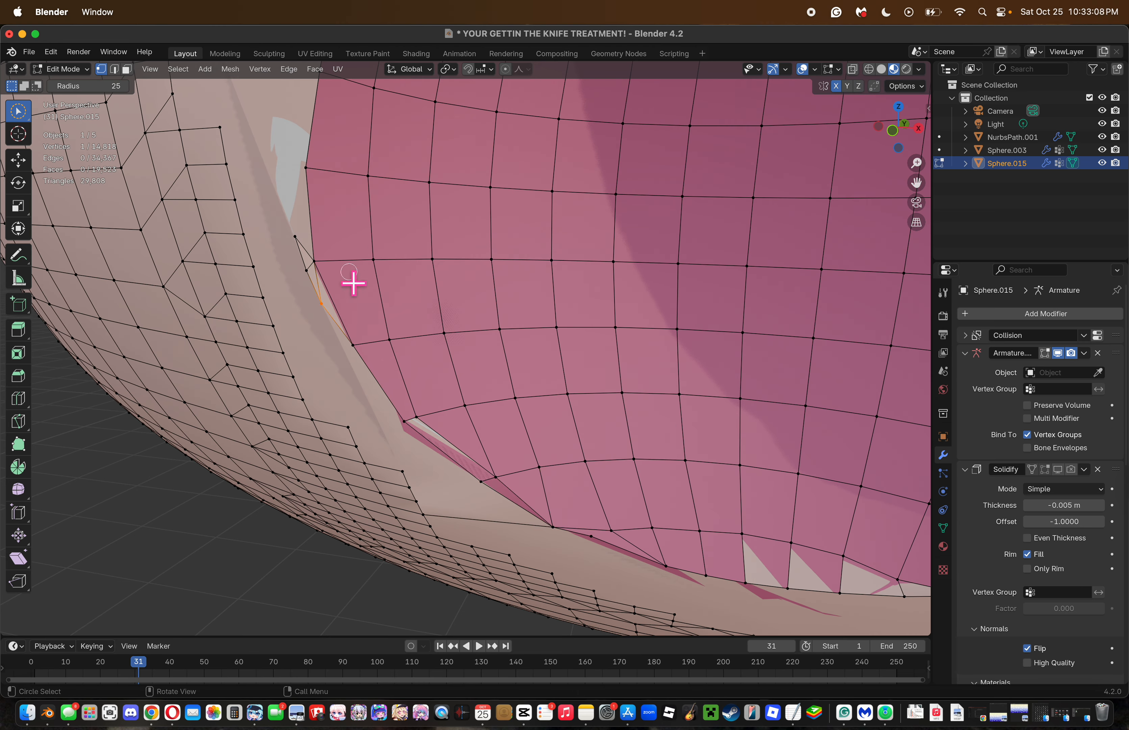
left_click(319, 261, "shift")
key("m")
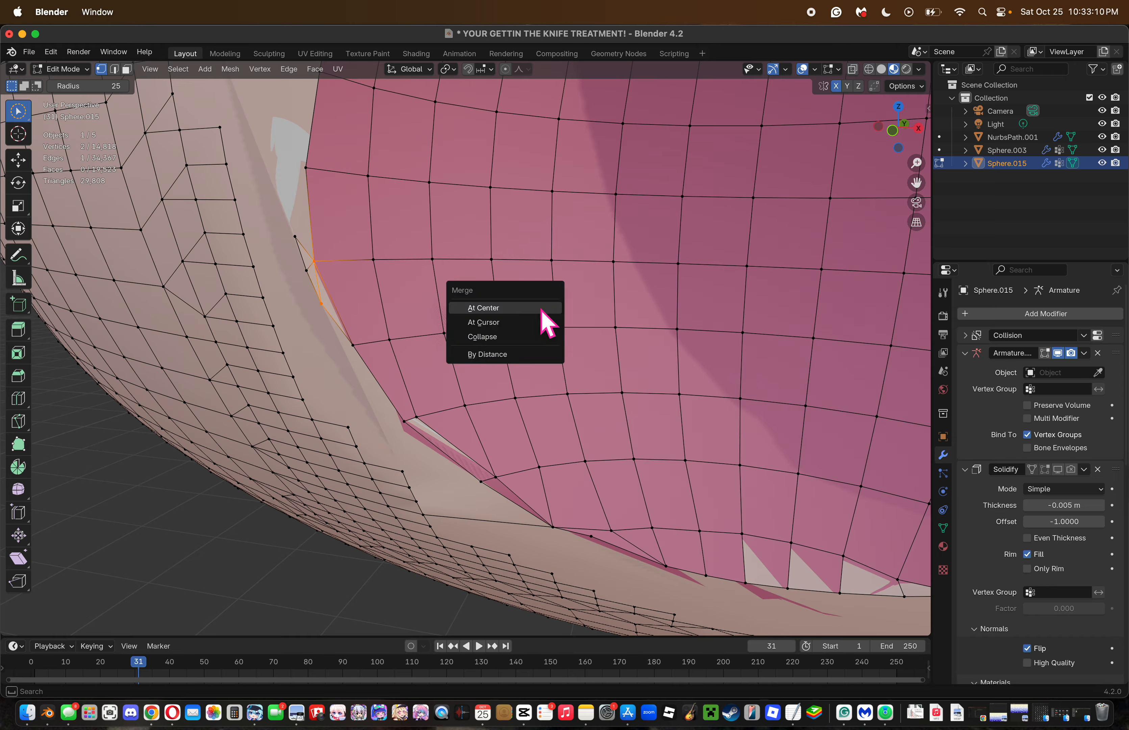
left_click(541, 306)
key("g")
left_click(356, 268)
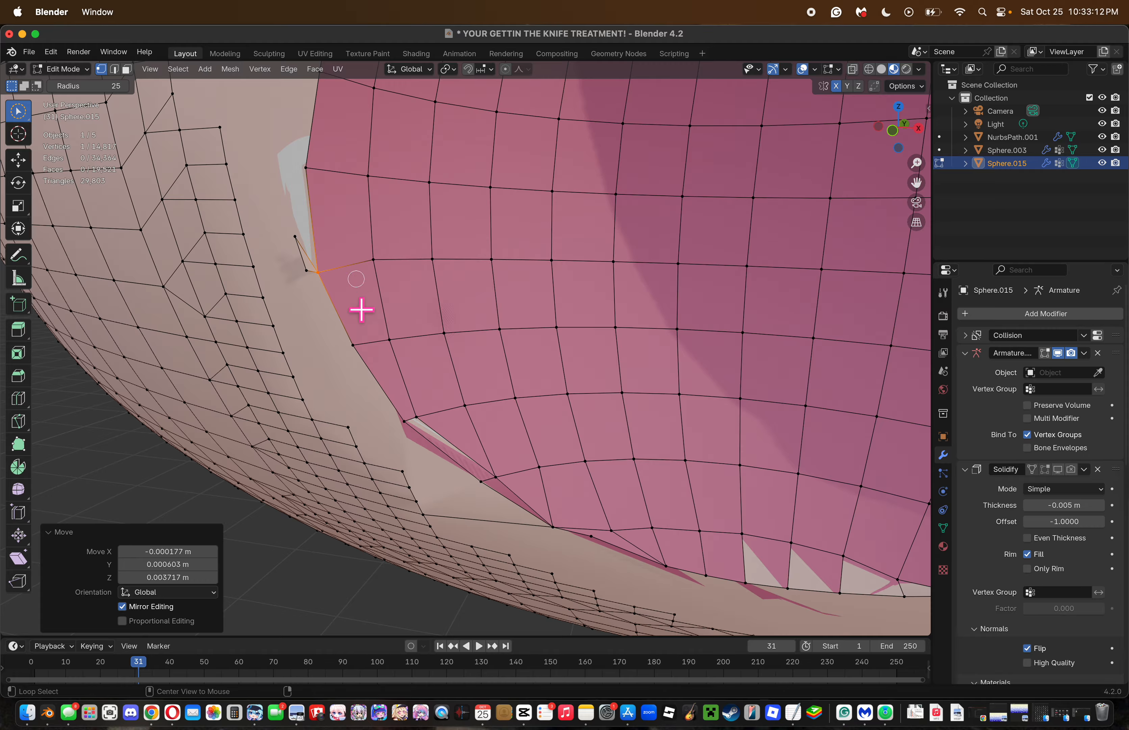
Select the chain of rim vertices along the sphere's left and lower-left edge.
left_click(350, 323, "alt")
left_click(315, 170, "alt+shift")
key("super+z")
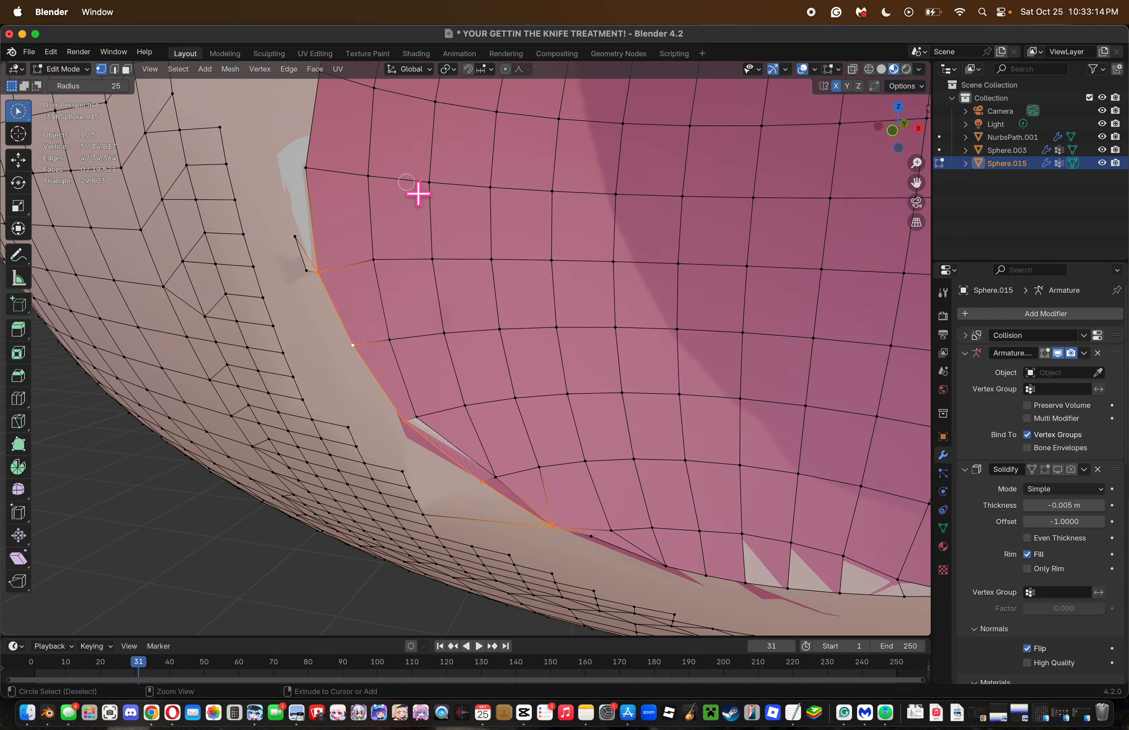
left_click(308, 163, "shift")
left_click_drag(915, 161, 914, 327)
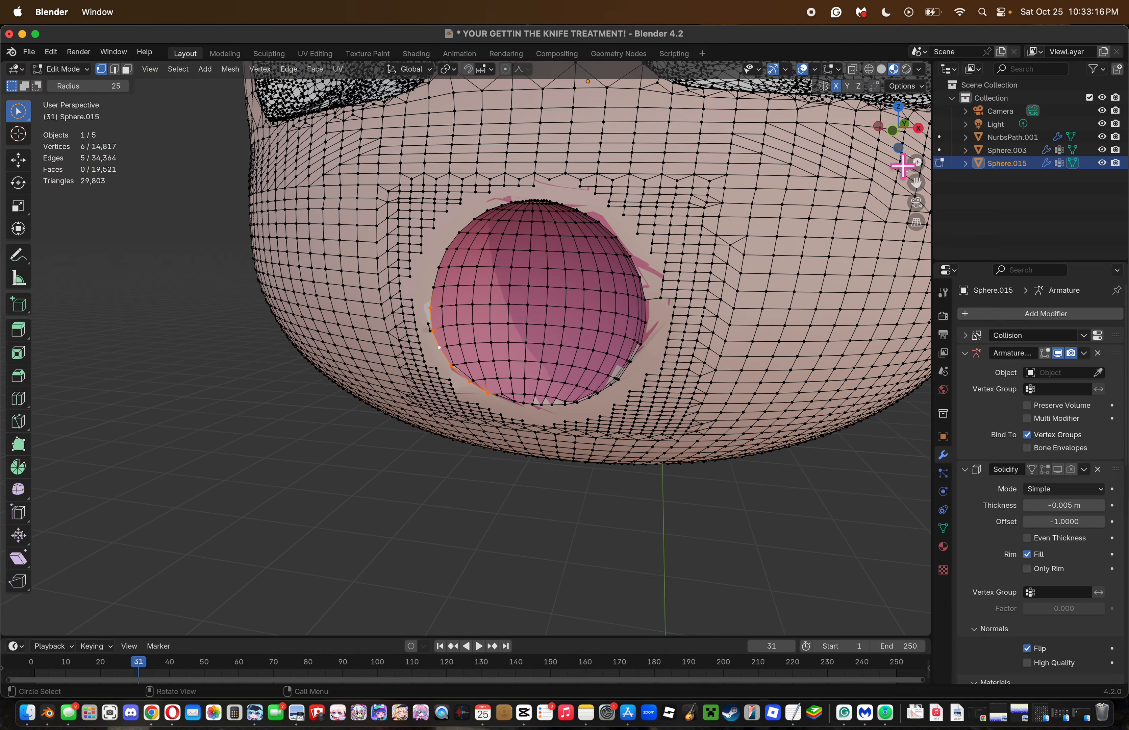
Select the vertices across the top of the sphere from the front view, and clear the selection.
left_click(900, 136)
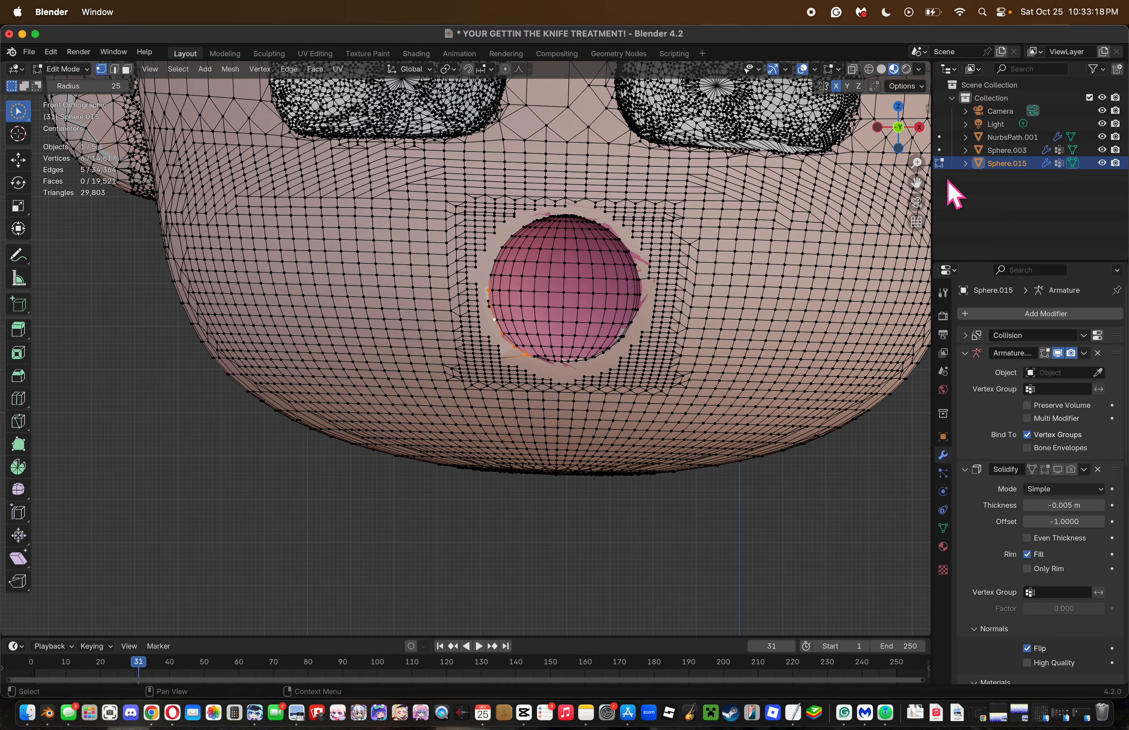
scroll(466, 348, "up", 4)
left_click_drag(910, 86, 910, 82)
left_click_drag(919, 183, 913, 63)
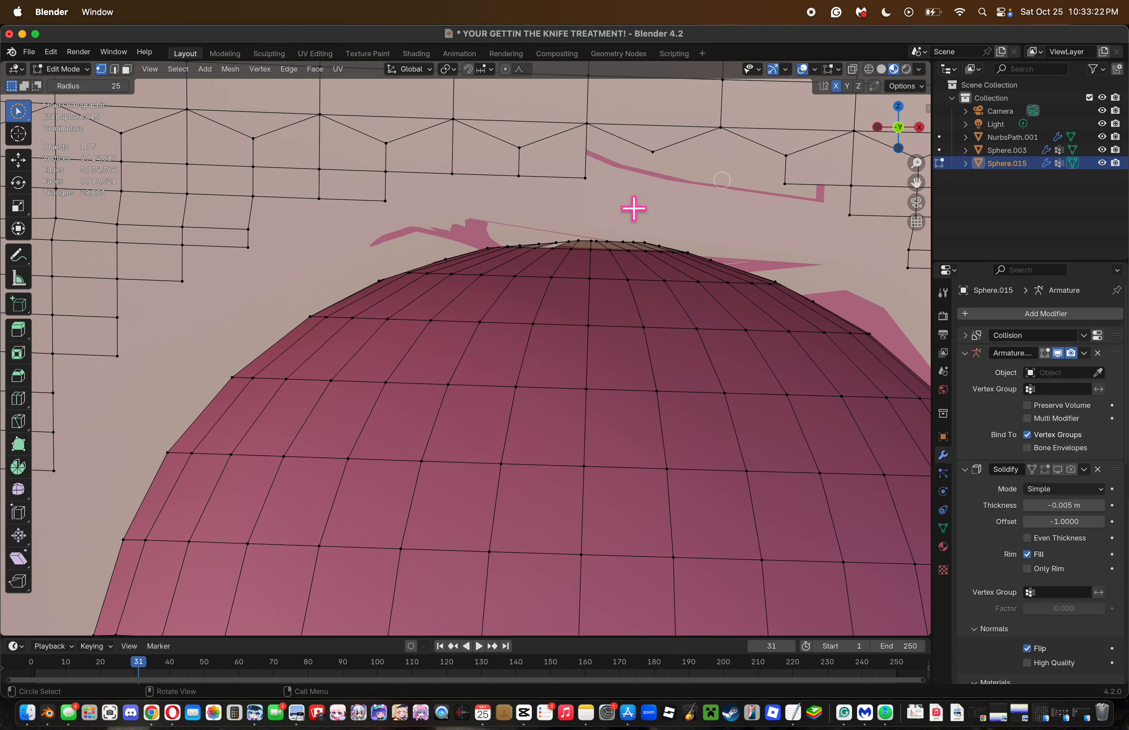
left_click_drag(517, 251, 639, 239)
mouse_move(894, 124)
left_mouse_down()
mouse_move(914, 275)
mouse_move(907, 428)
mouse_move(903, 122)
left_mouse_up()
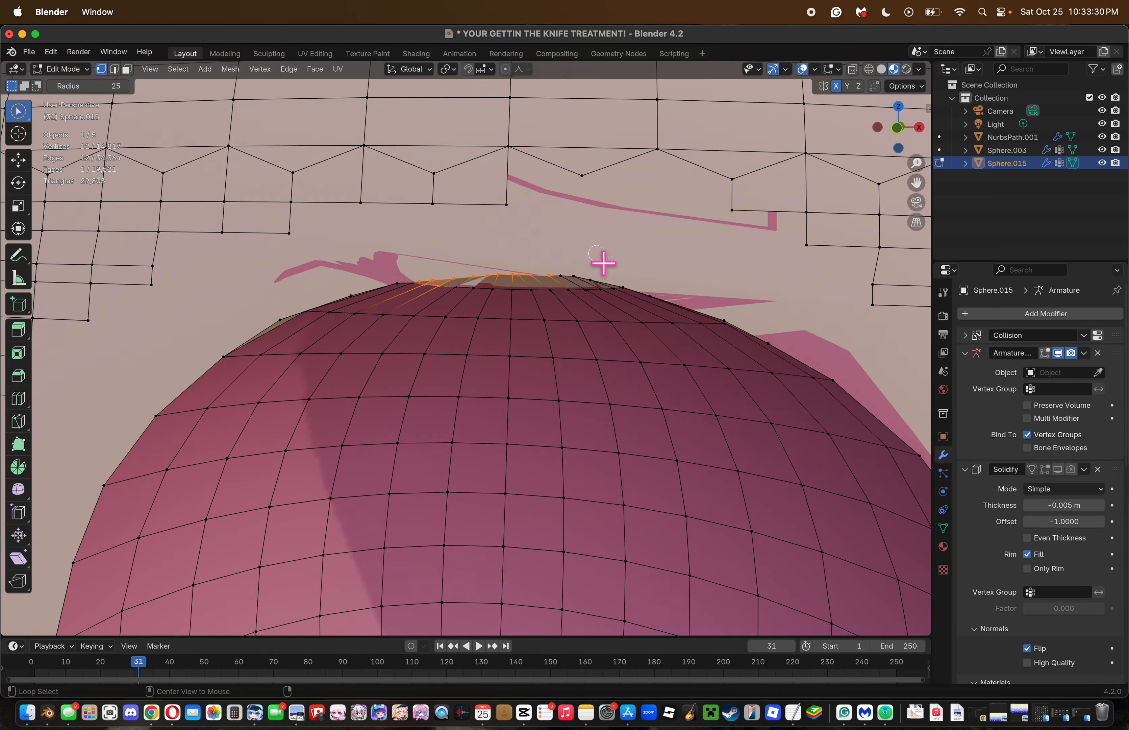
key("alt+a")
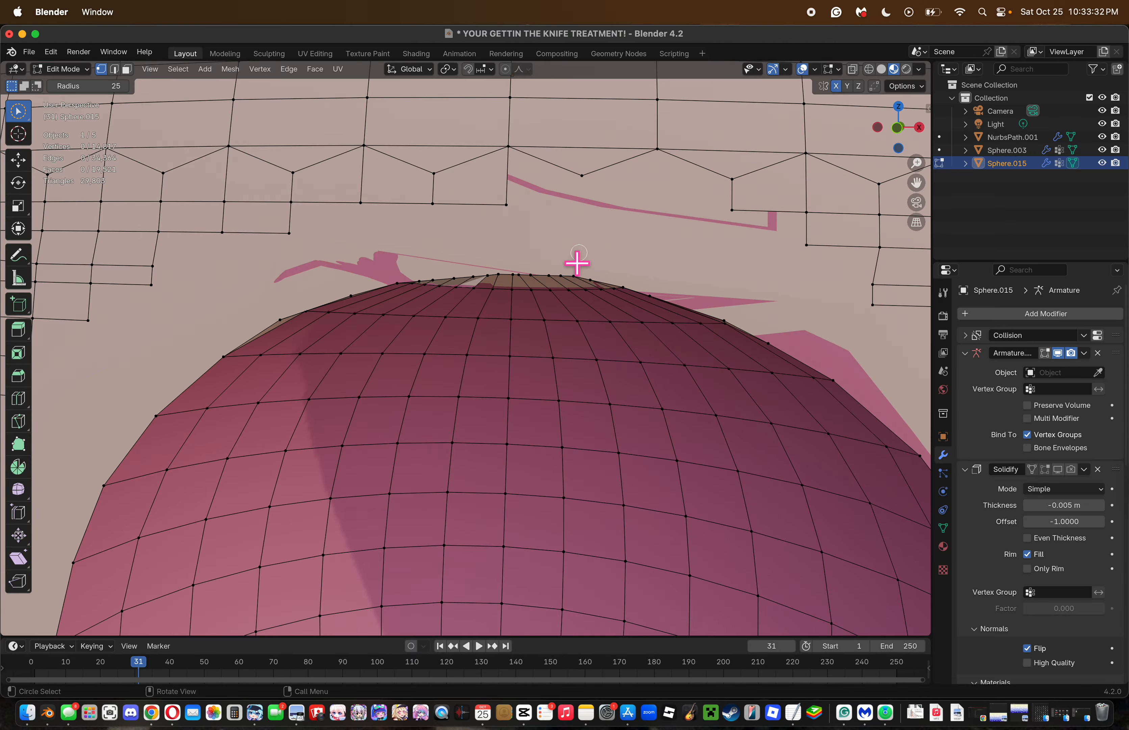
Nudge a lower-left rim vertex about 0.0006 m in X and 0.0012 m in Z, and reposition the rim vertex beside it.
left_click(898, 127)
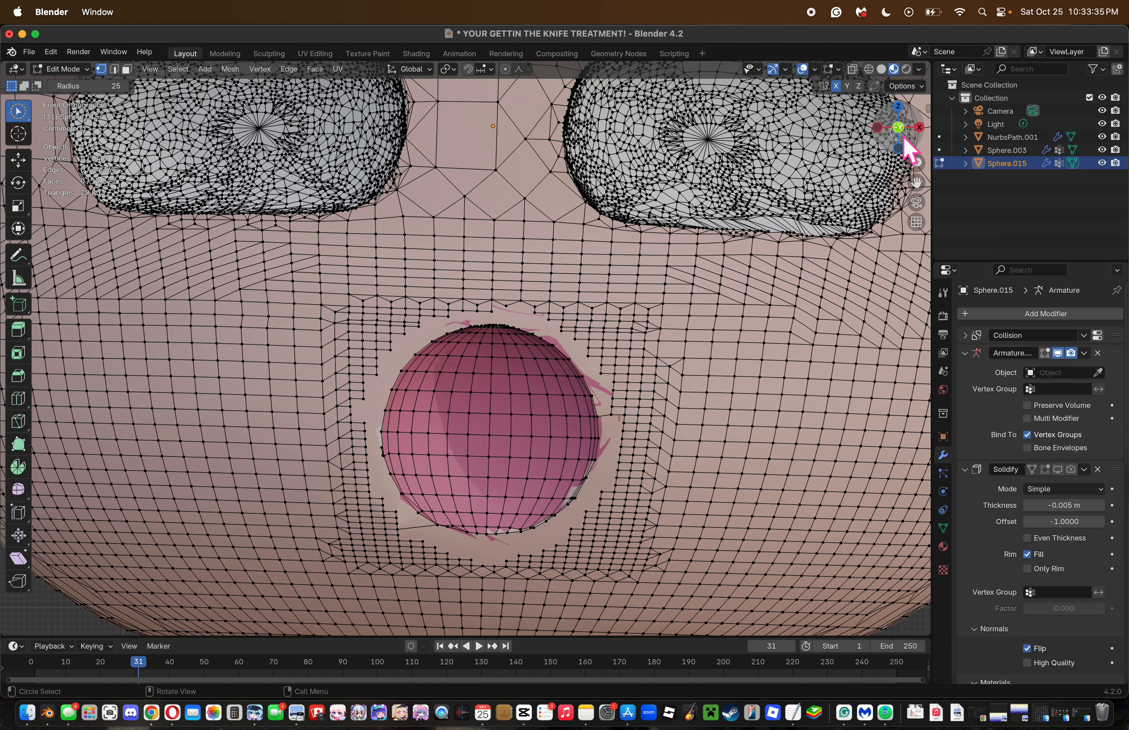
left_click_drag(917, 163, 898, 51)
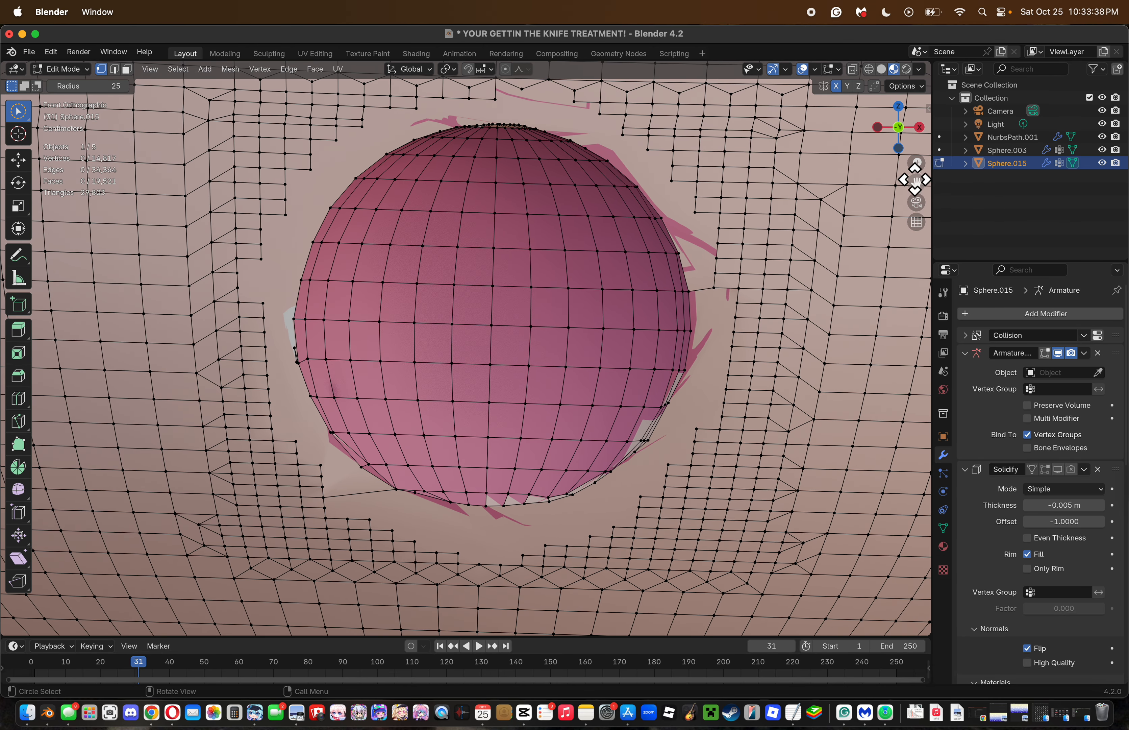
left_click(355, 471)
key("Escape")
key("g")
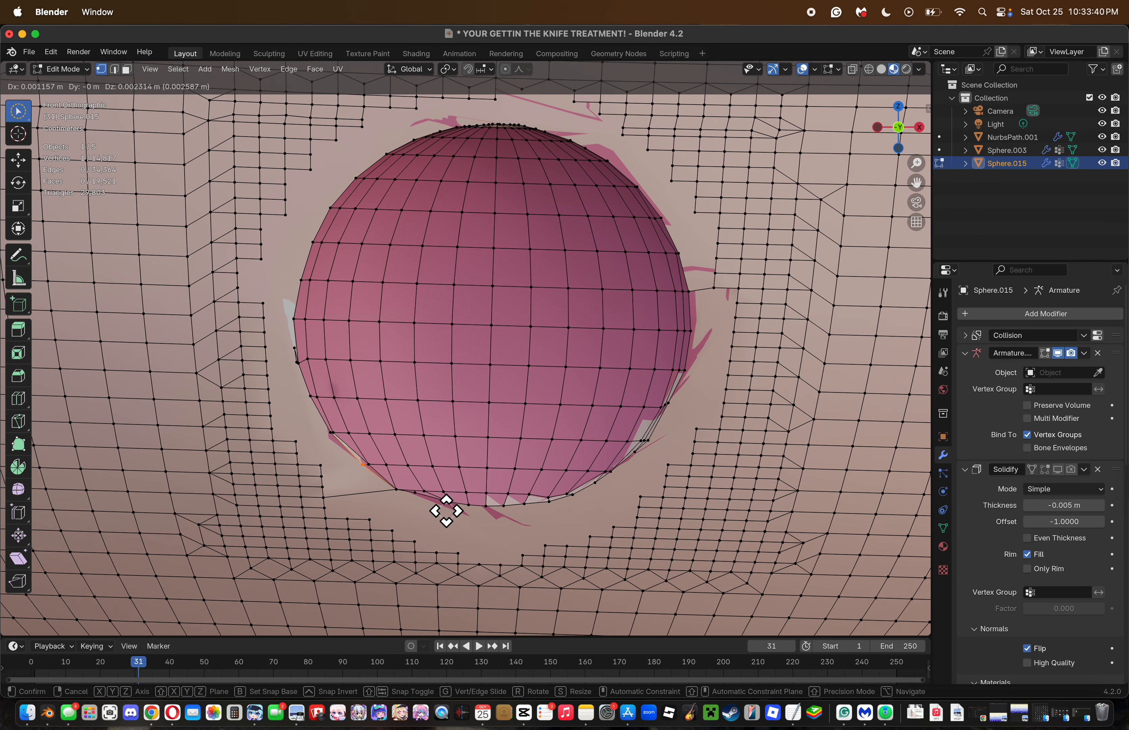
left_click(444, 514)
key("c")
left_click(344, 447)
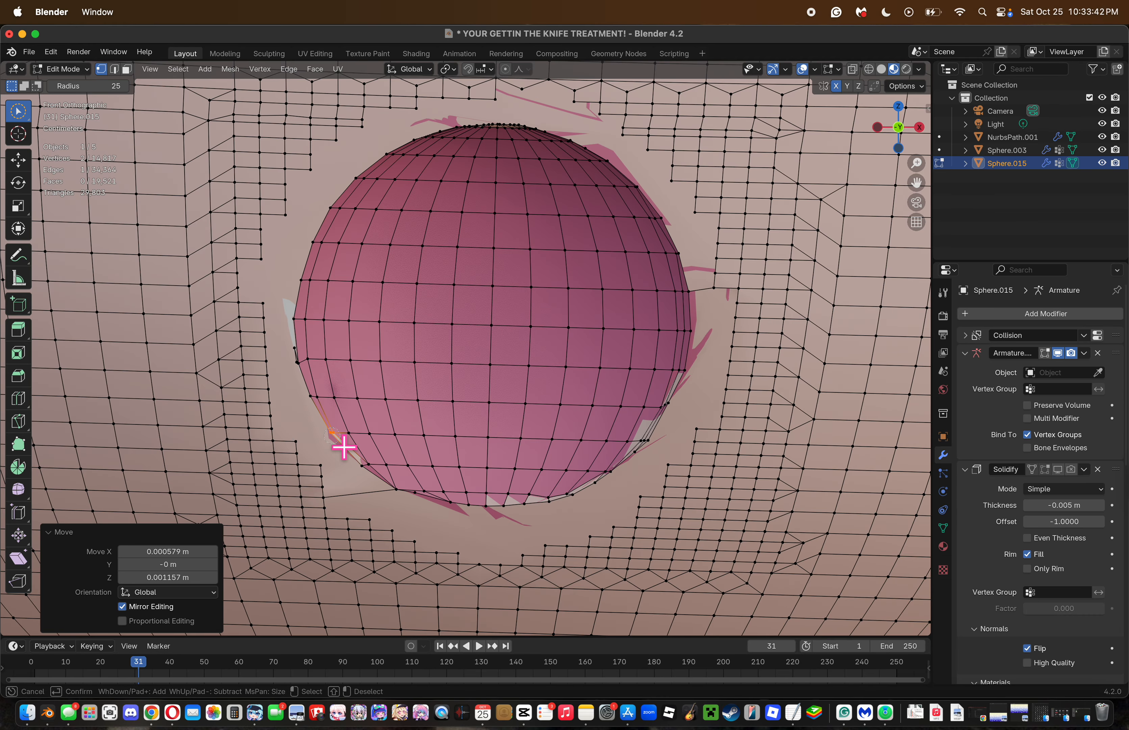
key("g")
left_click(380, 474)
left_click(541, 600)
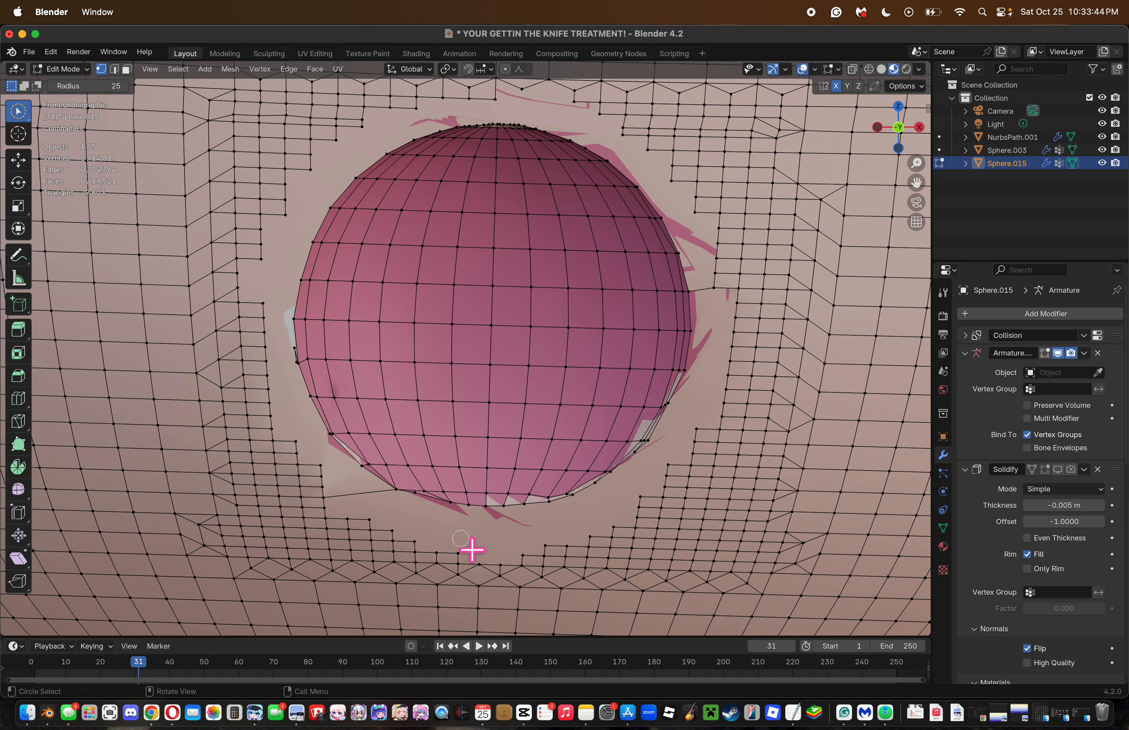
Knife-cut a closed ring into the skin just outside the pink sphere's rim, starting and ending below its lowest edge.
key("k")
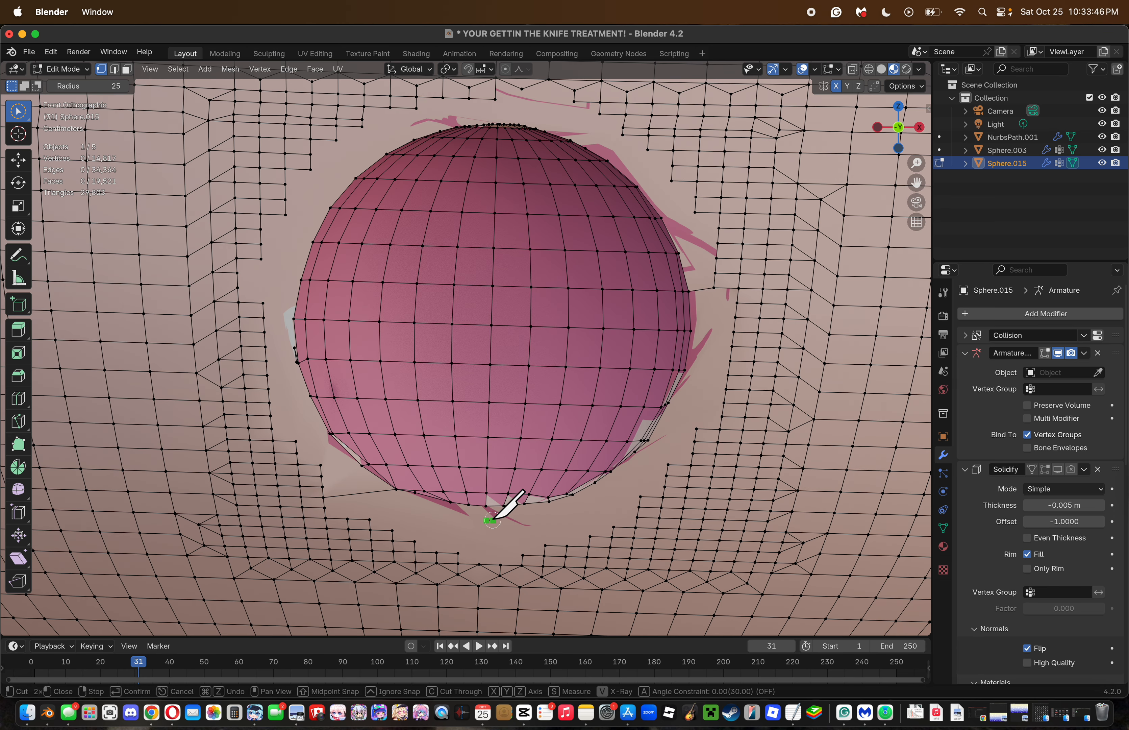
left_click(499, 518)
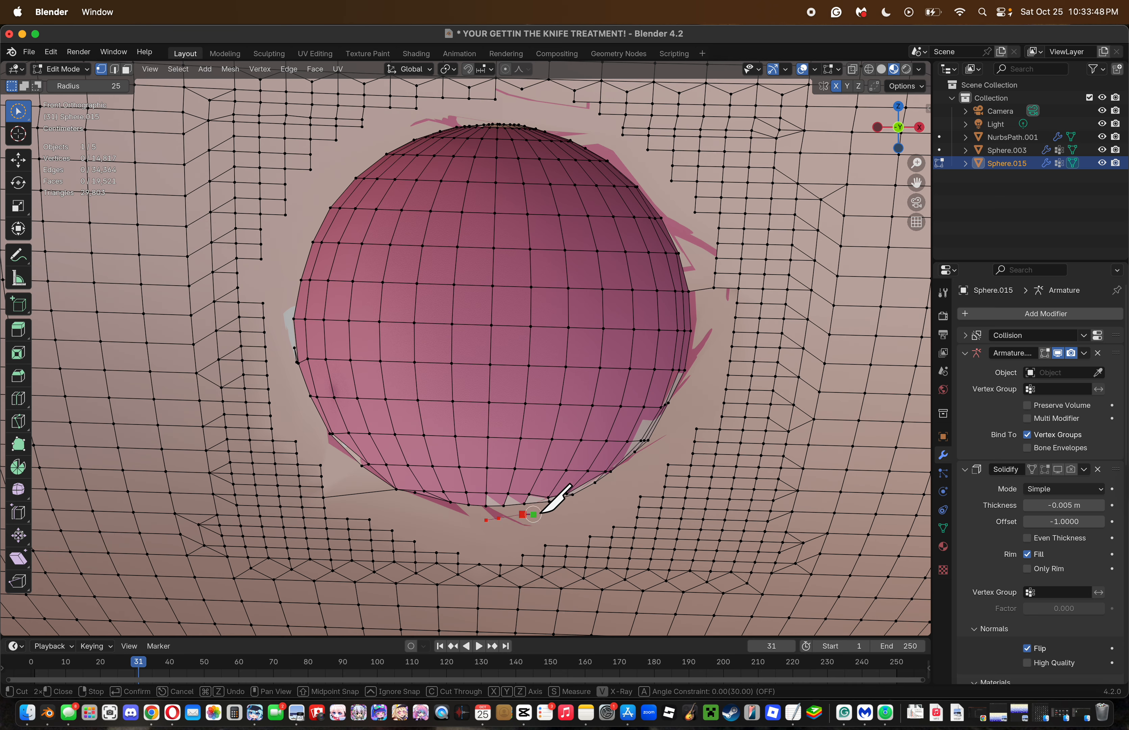
left_click(571, 503)
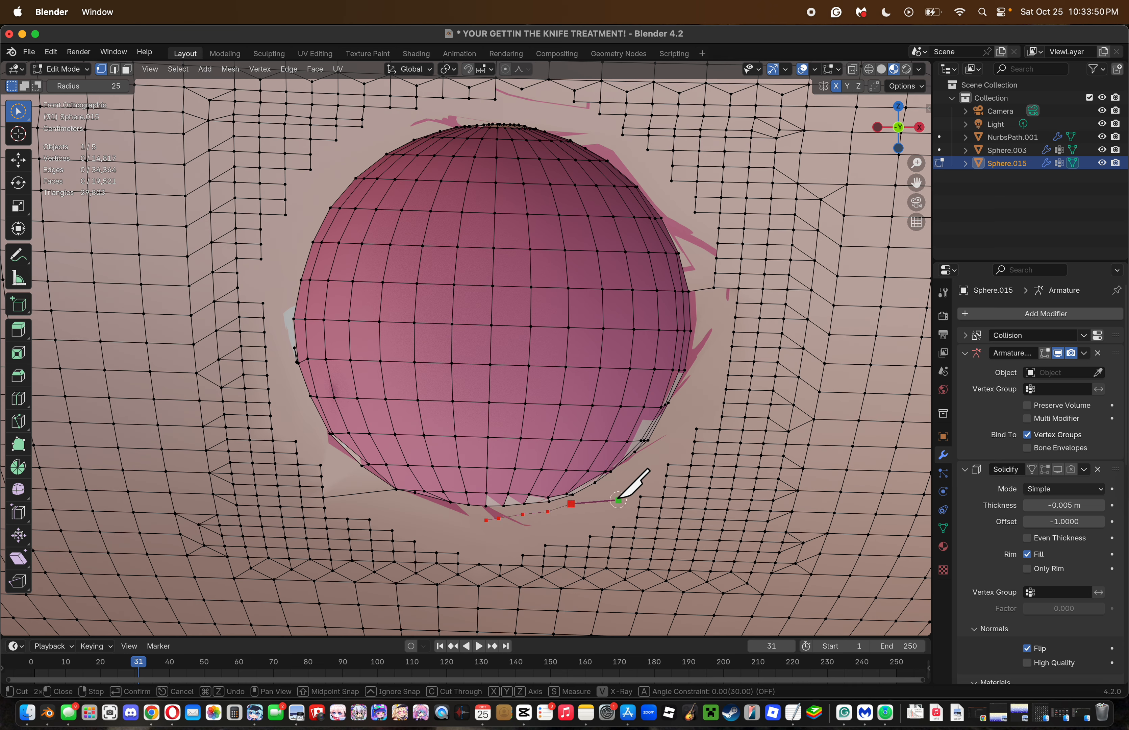
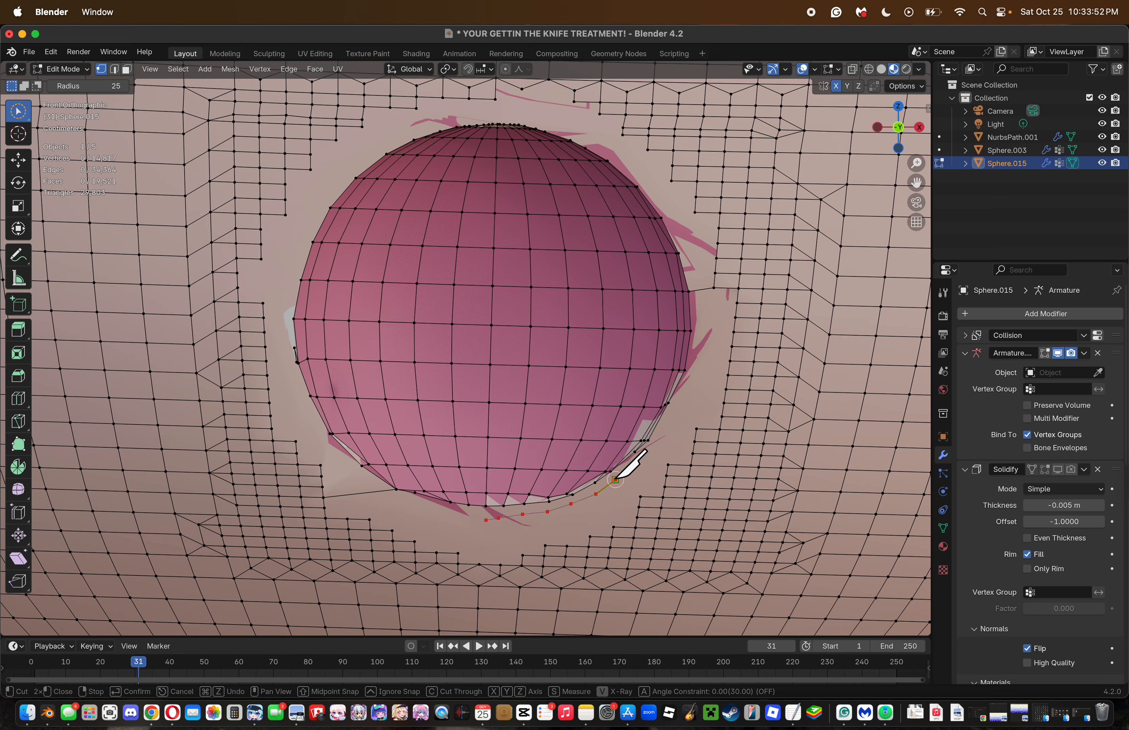
left_click(656, 447)
left_click(675, 408)
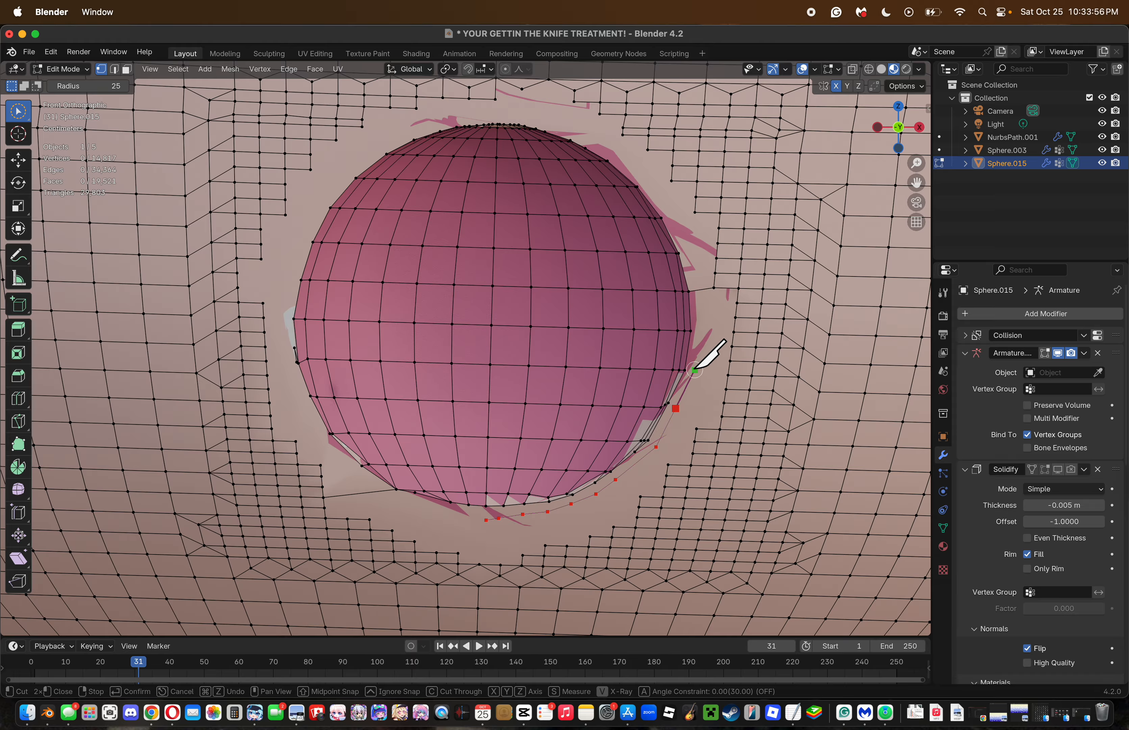
left_click(701, 331)
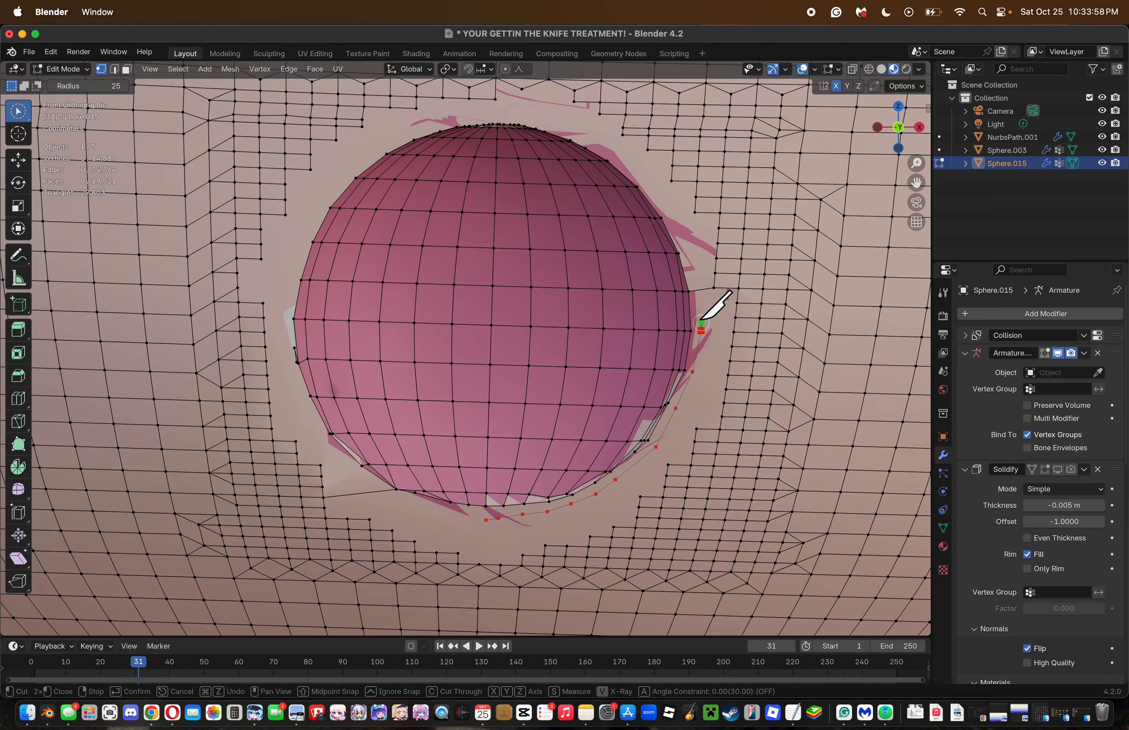
left_click(689, 255)
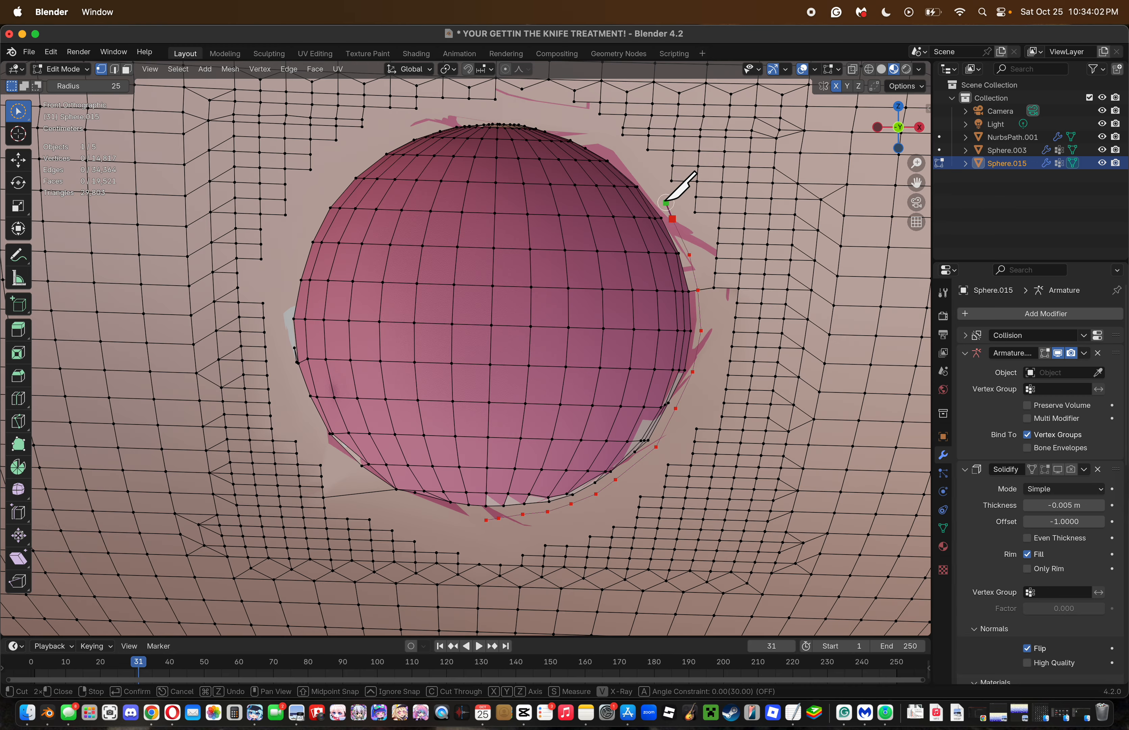
left_click(647, 185)
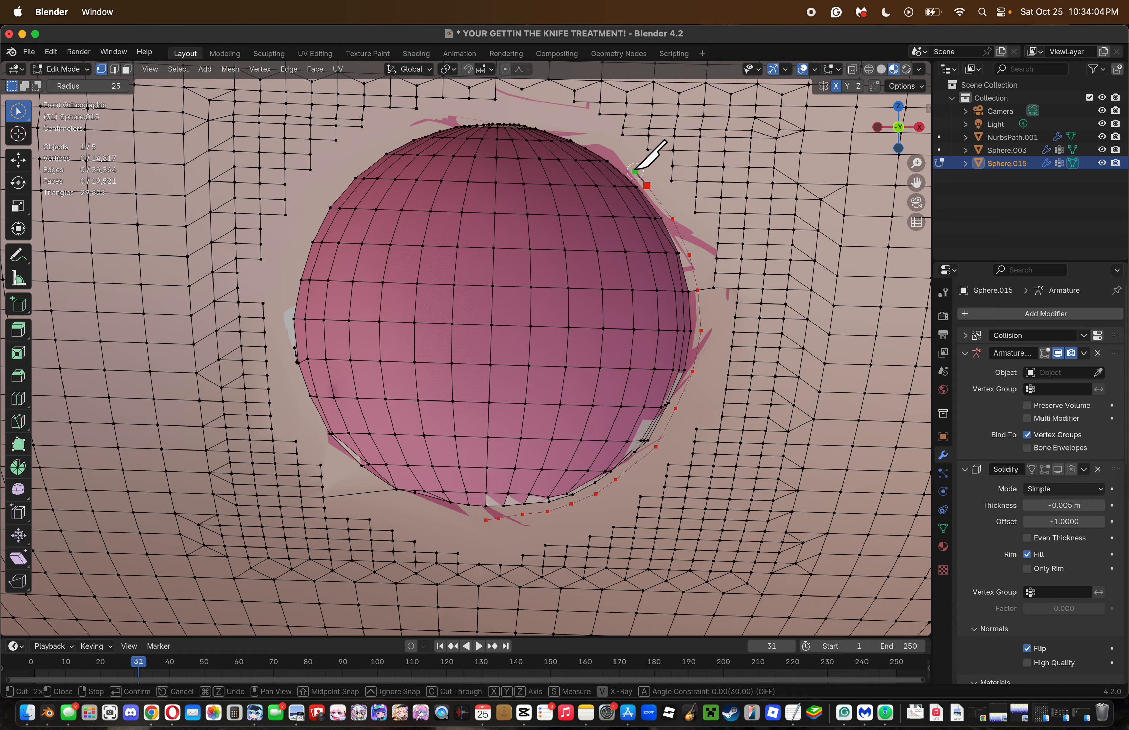
left_click(612, 154)
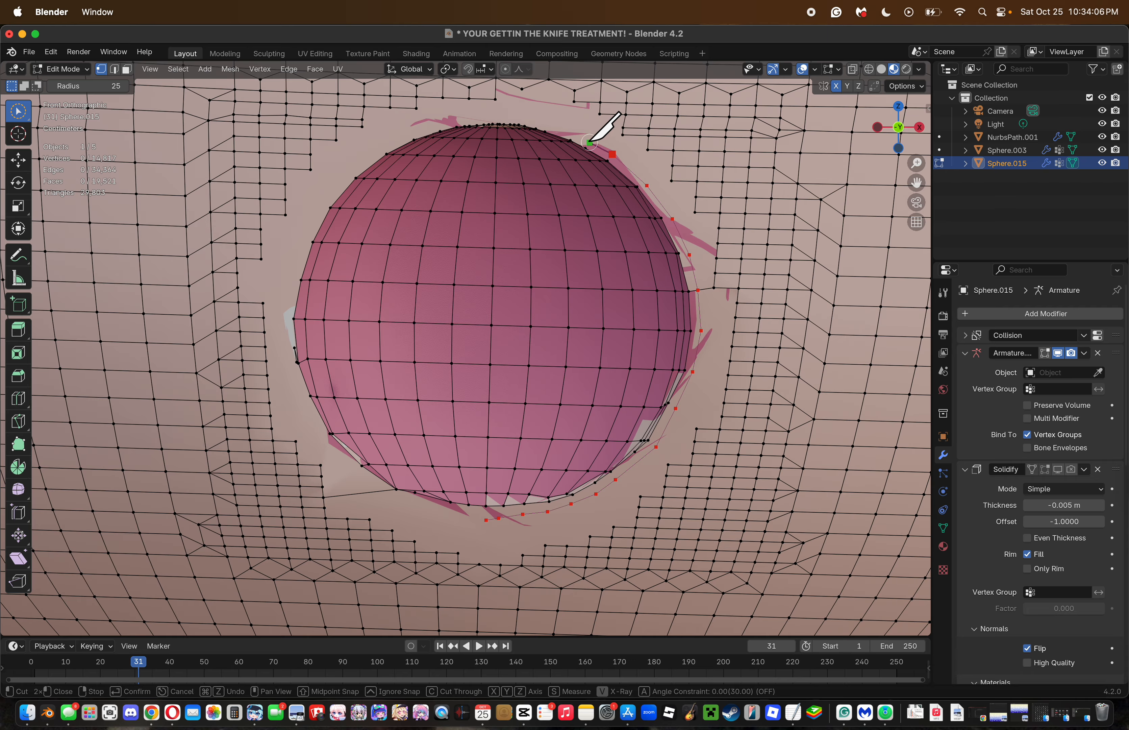
left_click(589, 141)
left_click(570, 134)
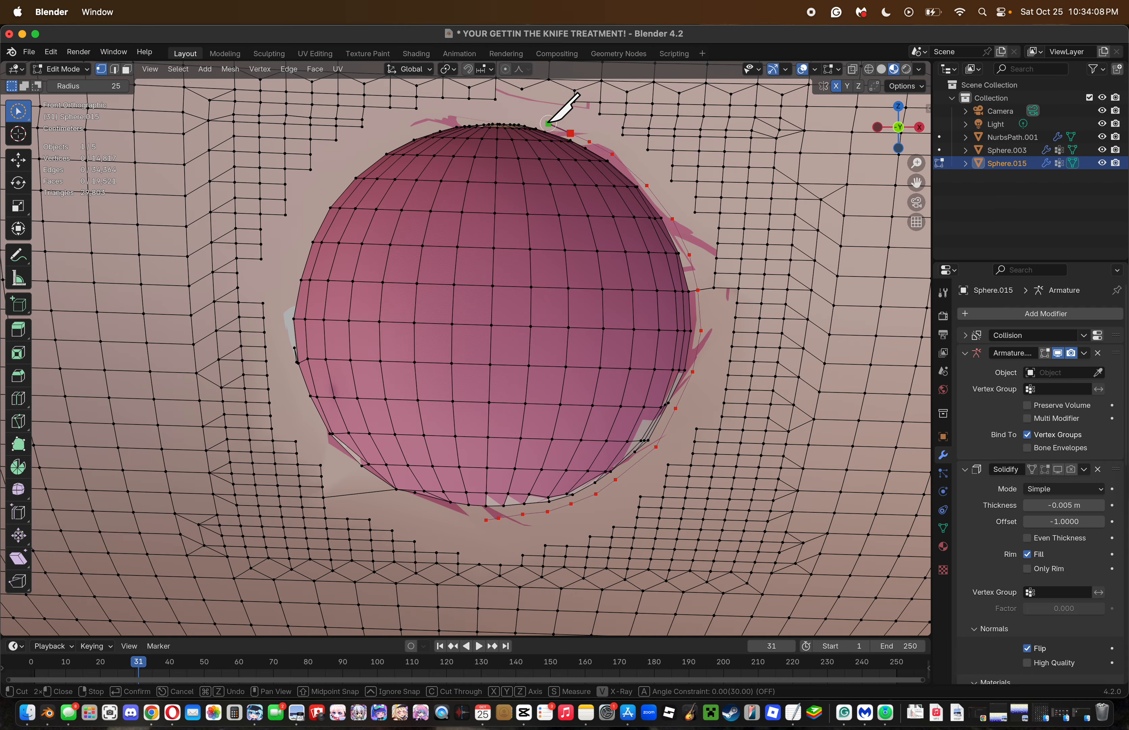
left_click(533, 120)
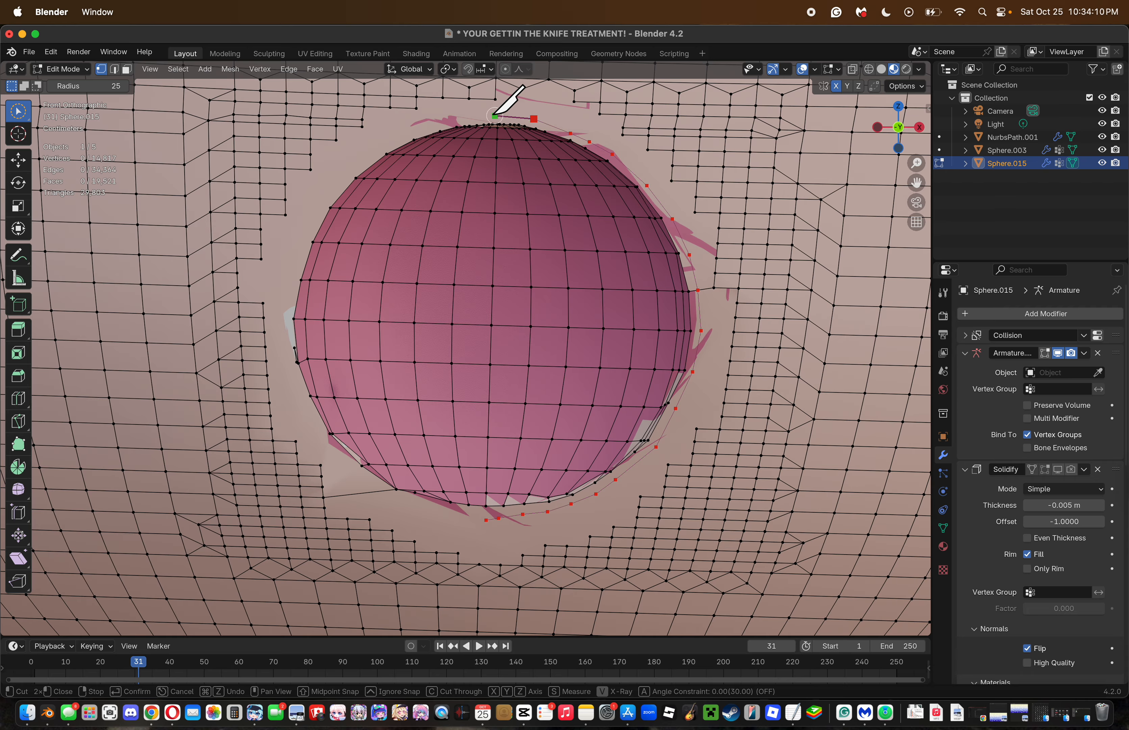
left_click(485, 116)
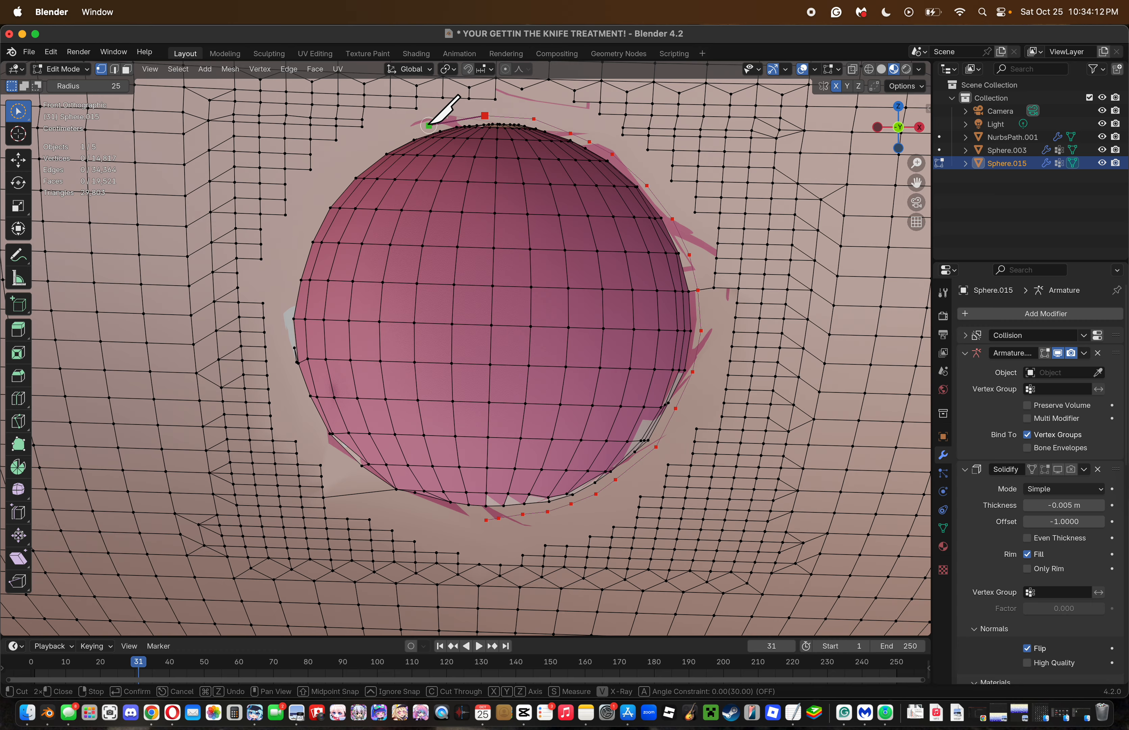
left_click(428, 125)
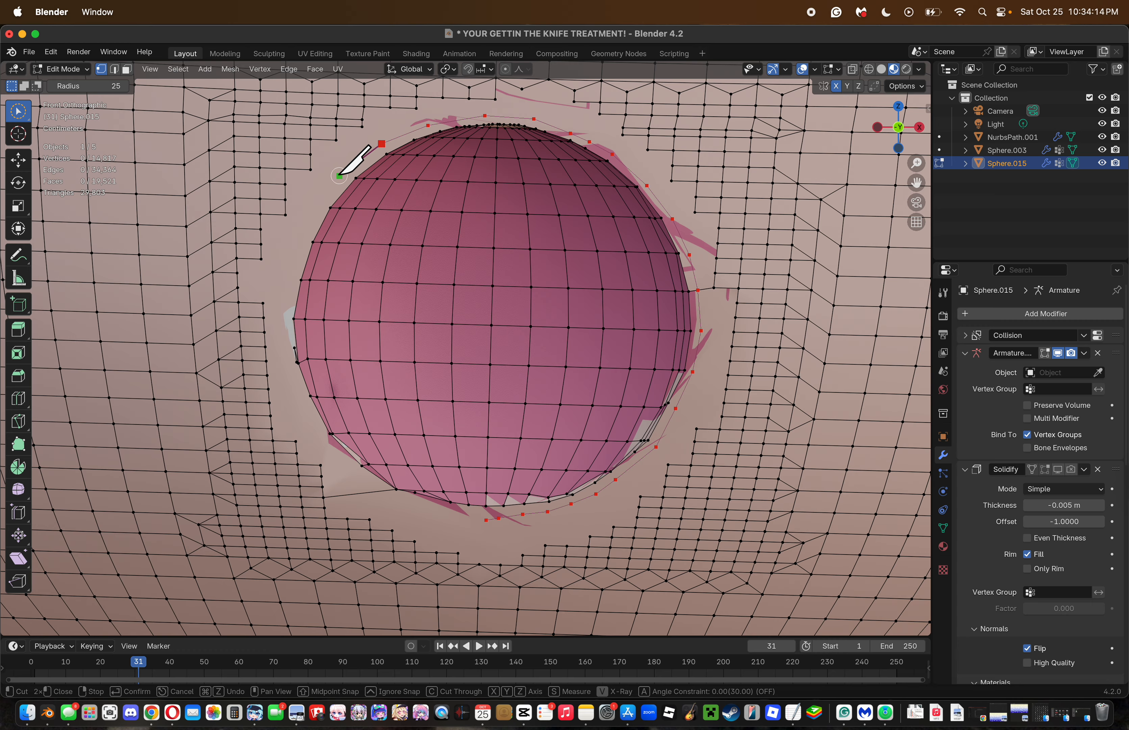
left_click(310, 210)
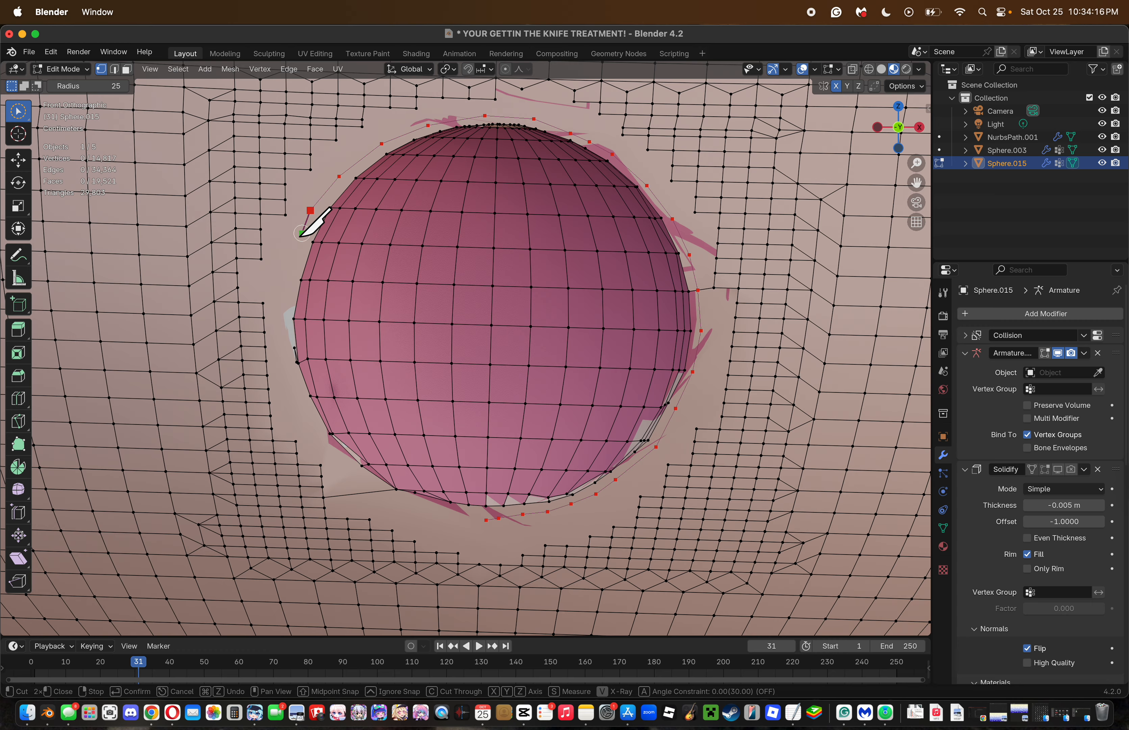
left_click(291, 268)
left_click(283, 320)
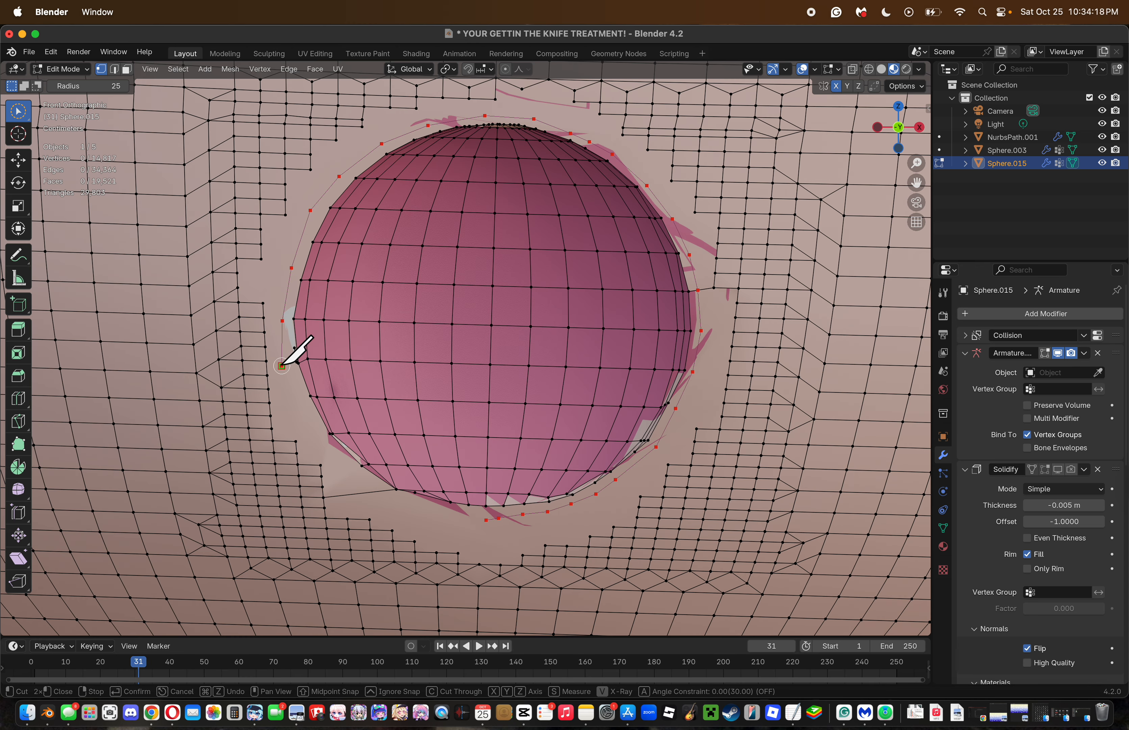
left_click(282, 366)
left_click(295, 404)
left_click(313, 439)
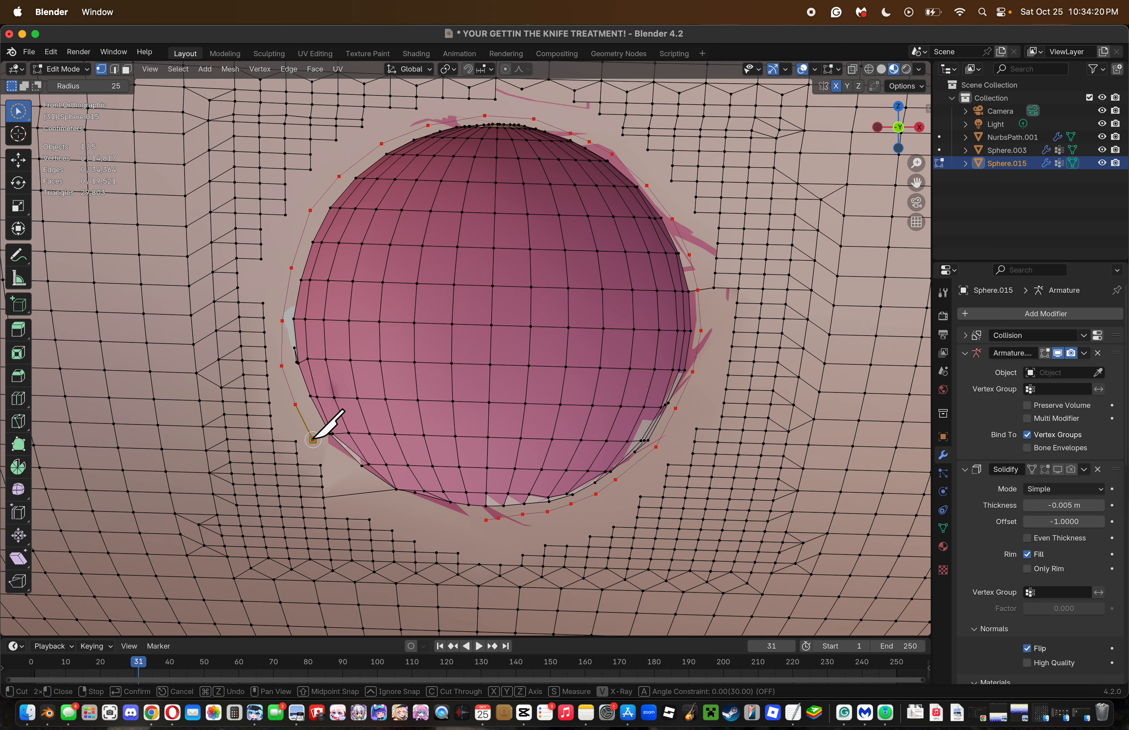
left_click(342, 472)
left_click(379, 491)
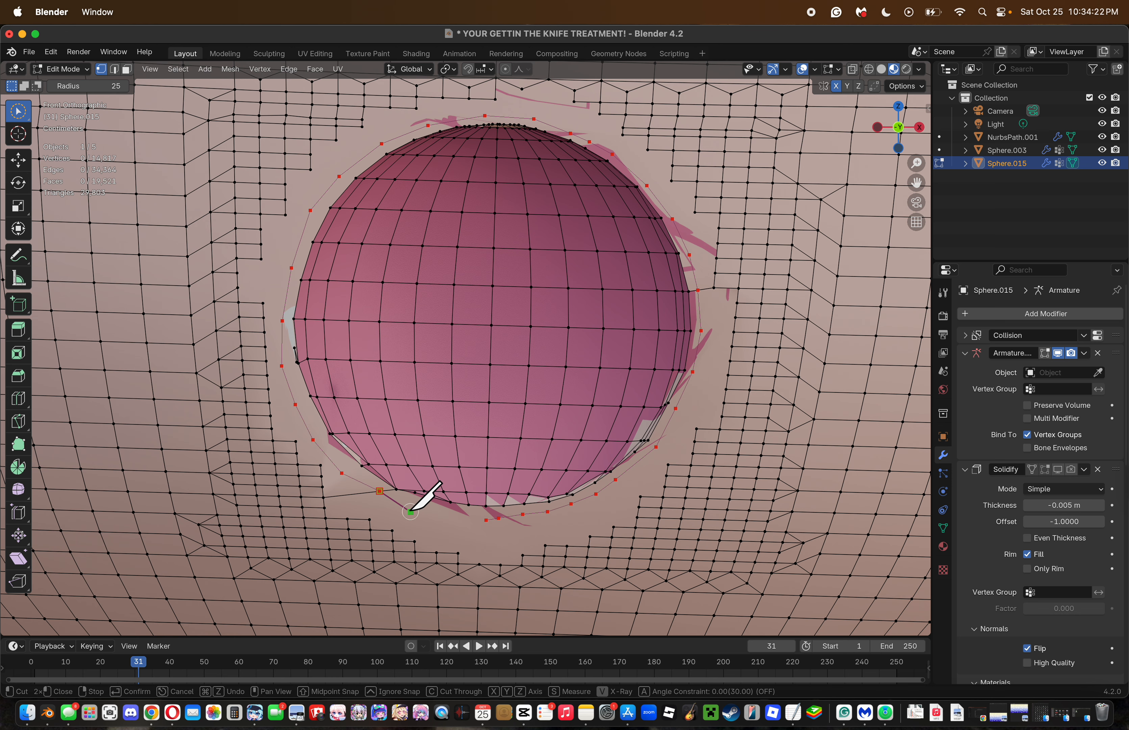
left_click(436, 514)
left_click(486, 521)
key("Return")
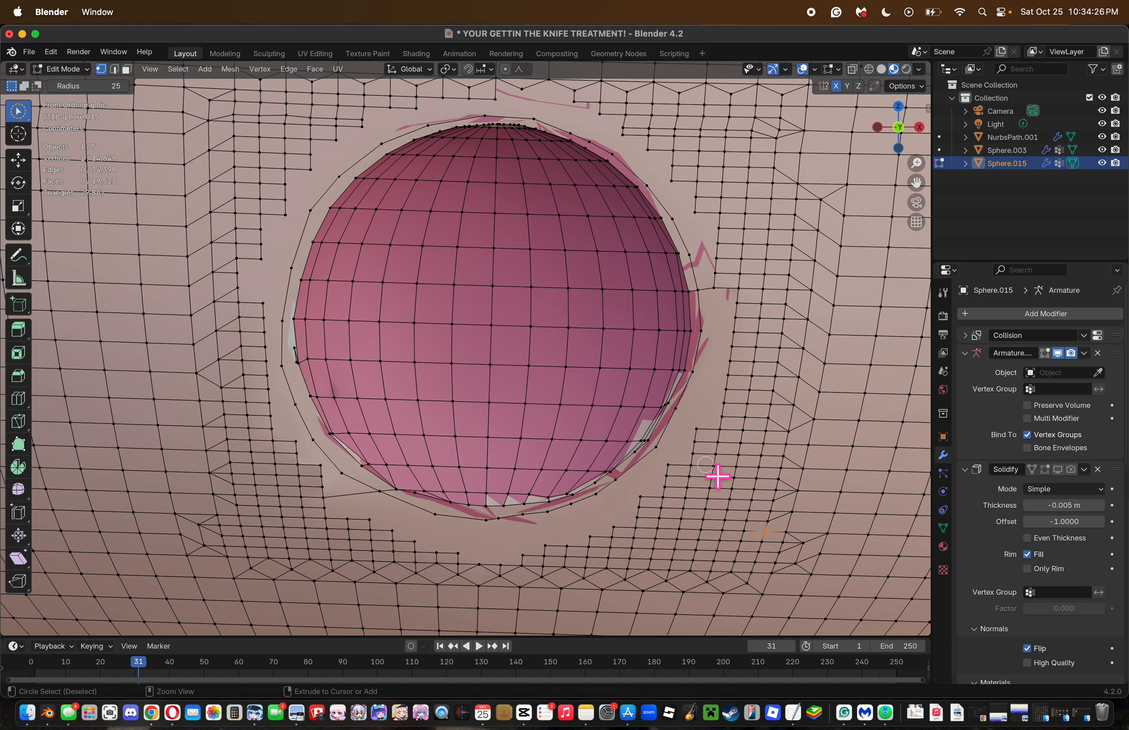
Smooth the vertices of the new ring once, comparing the ring with and without the smoothing.
key("ctrl+v")
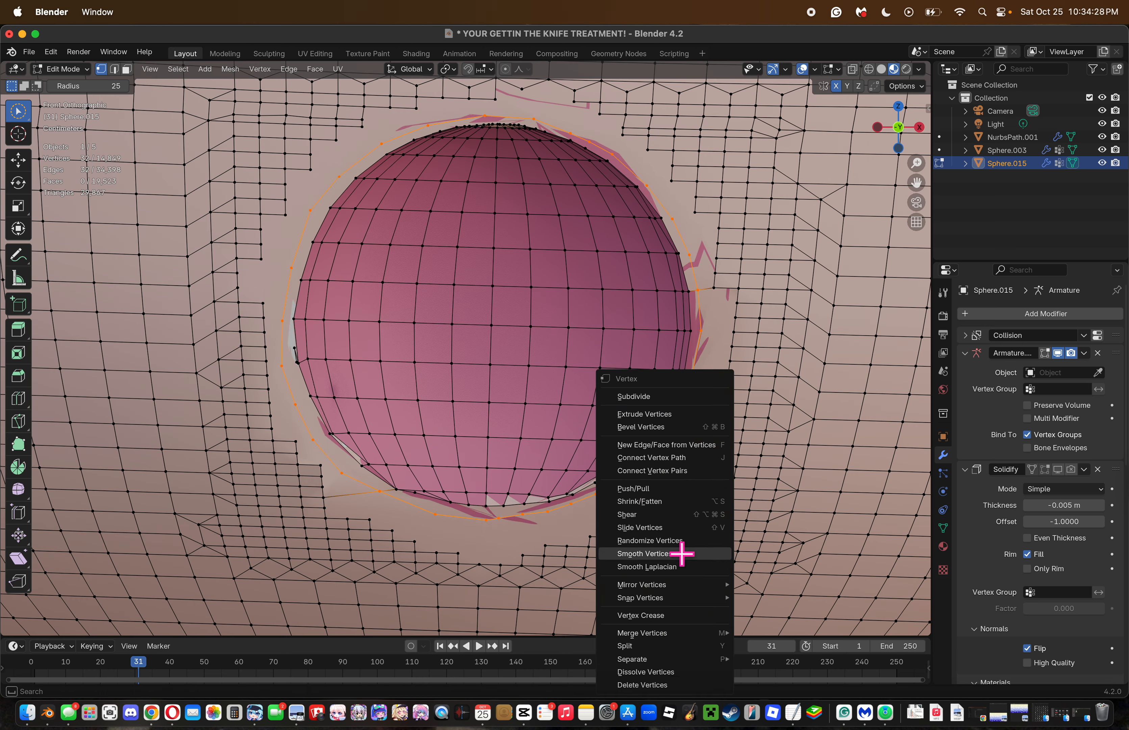
left_click(681, 554)
key("ctrl+z")
key("ctrl+shift+z")
key("ctrl+z")
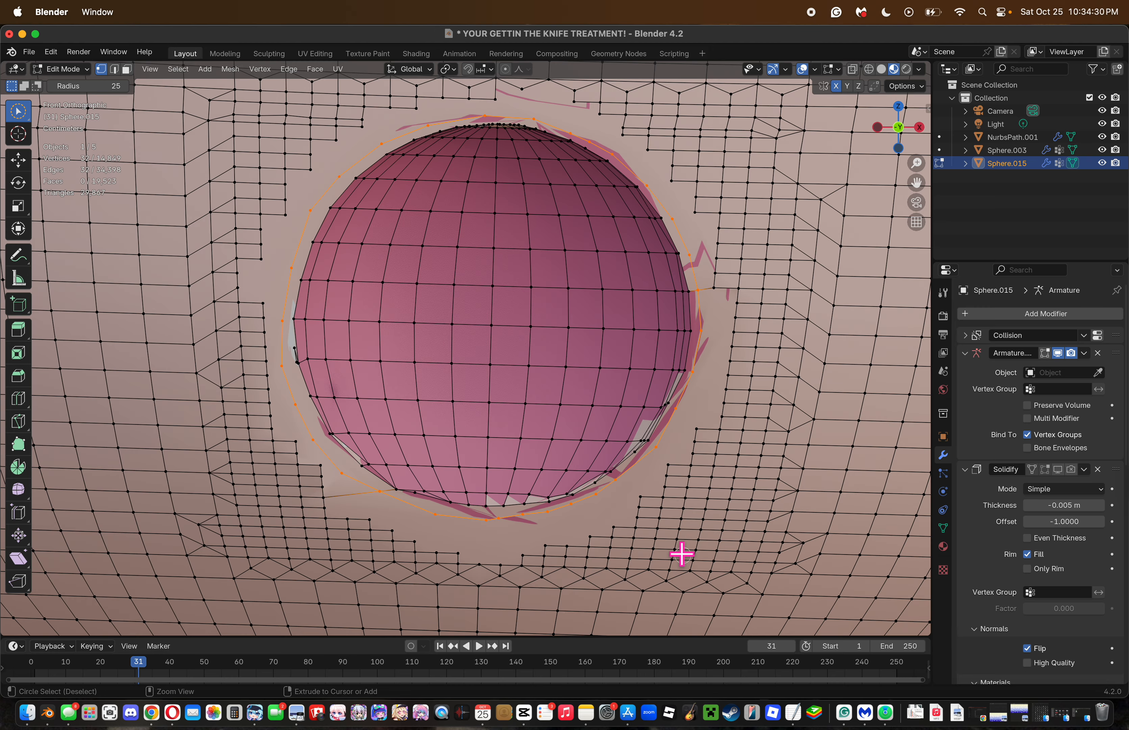
key("ctrl+shift+z")
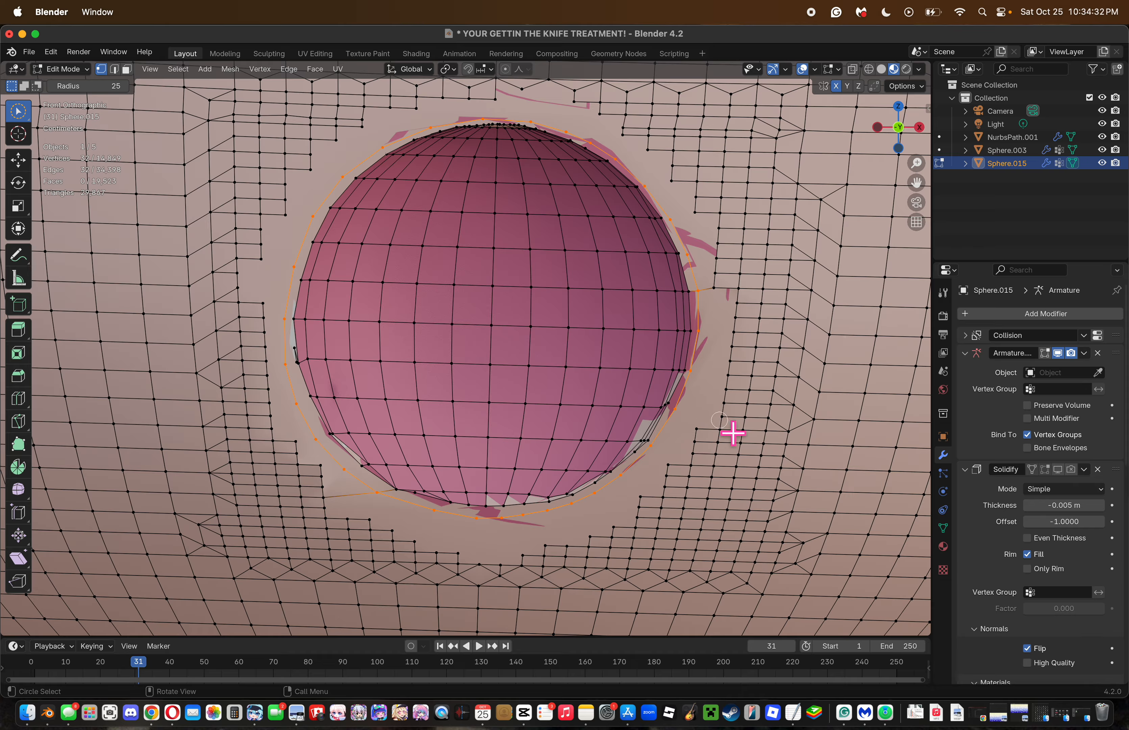
key("ctrl+v")
key("ctrl+v")
key("ctrl+v")
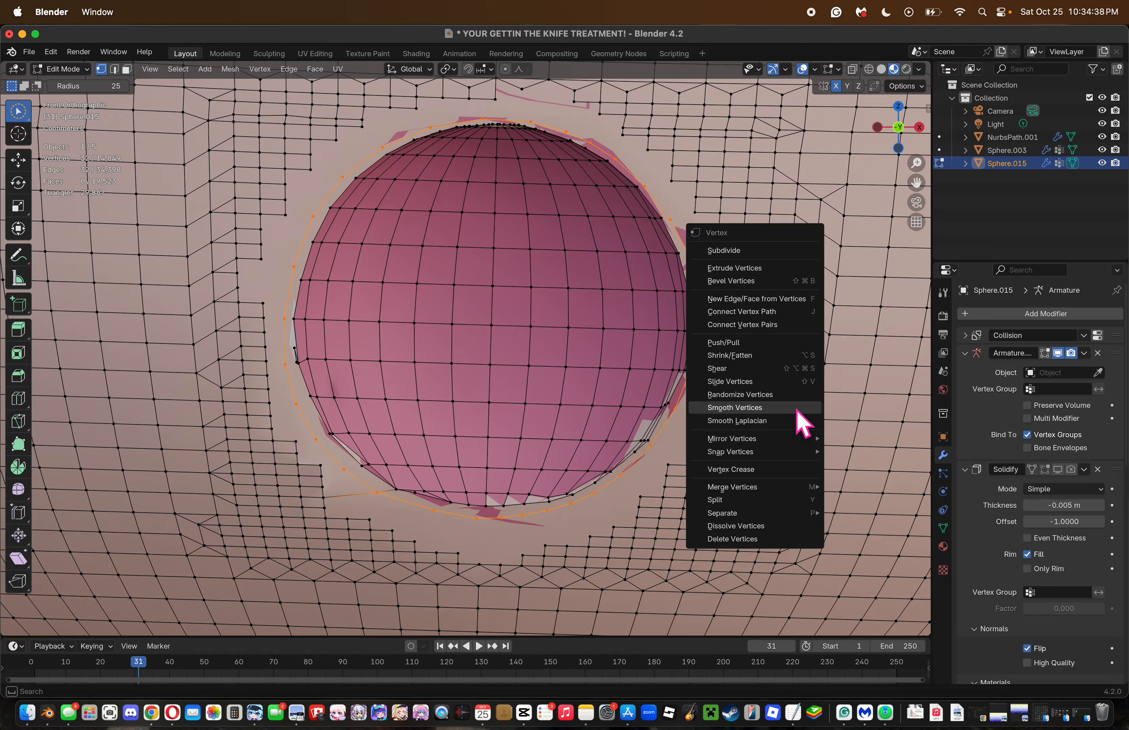
Edge-slide the whole ring outward from the sphere by a factor of 0.467, and drop the ring's selection.
left_click(114, 69)
key("ctrl+e")
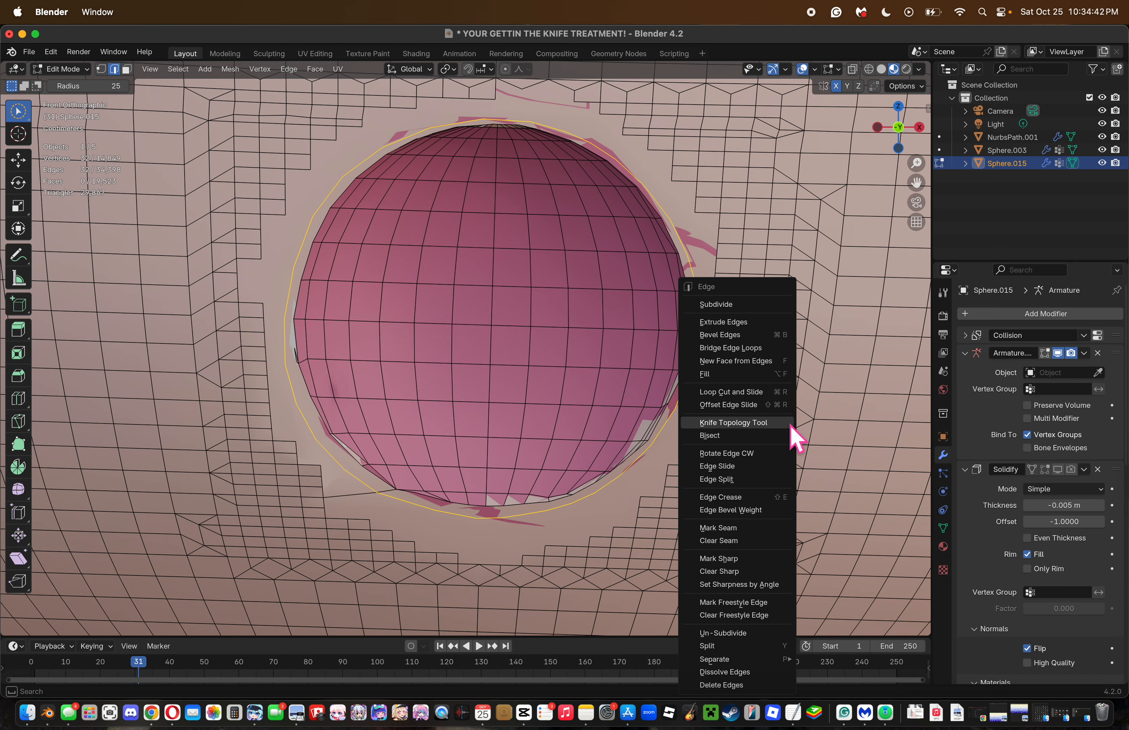
left_click(780, 465)
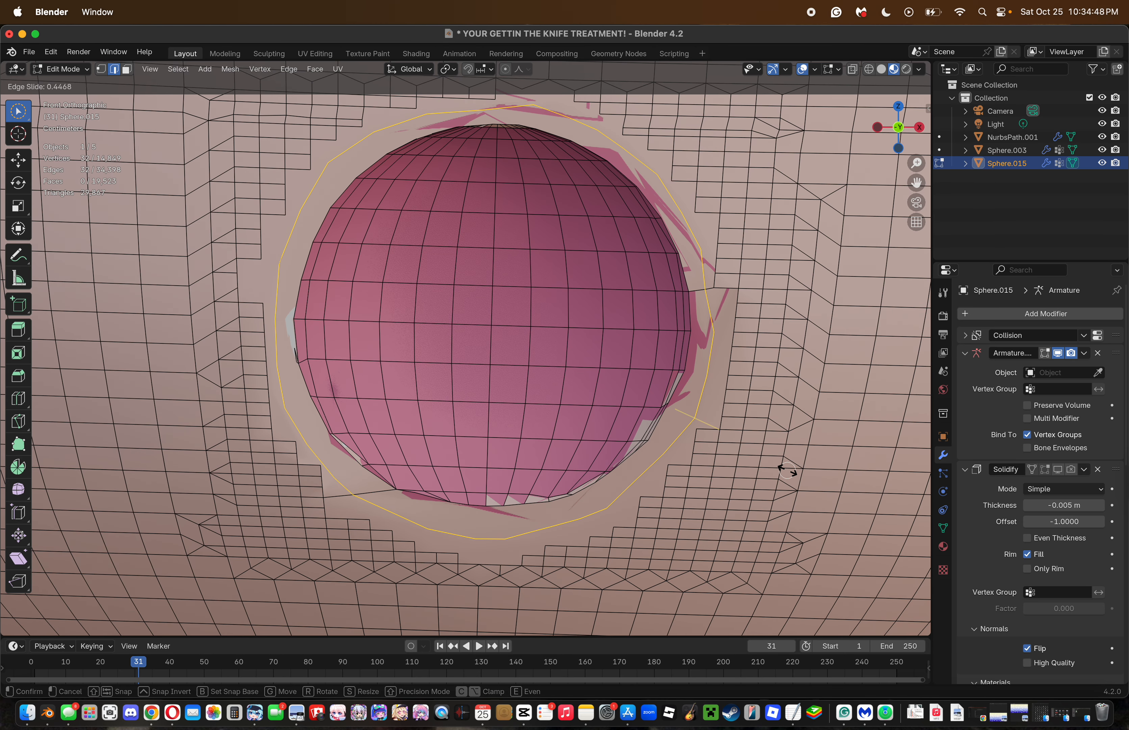
left_click(787, 470)
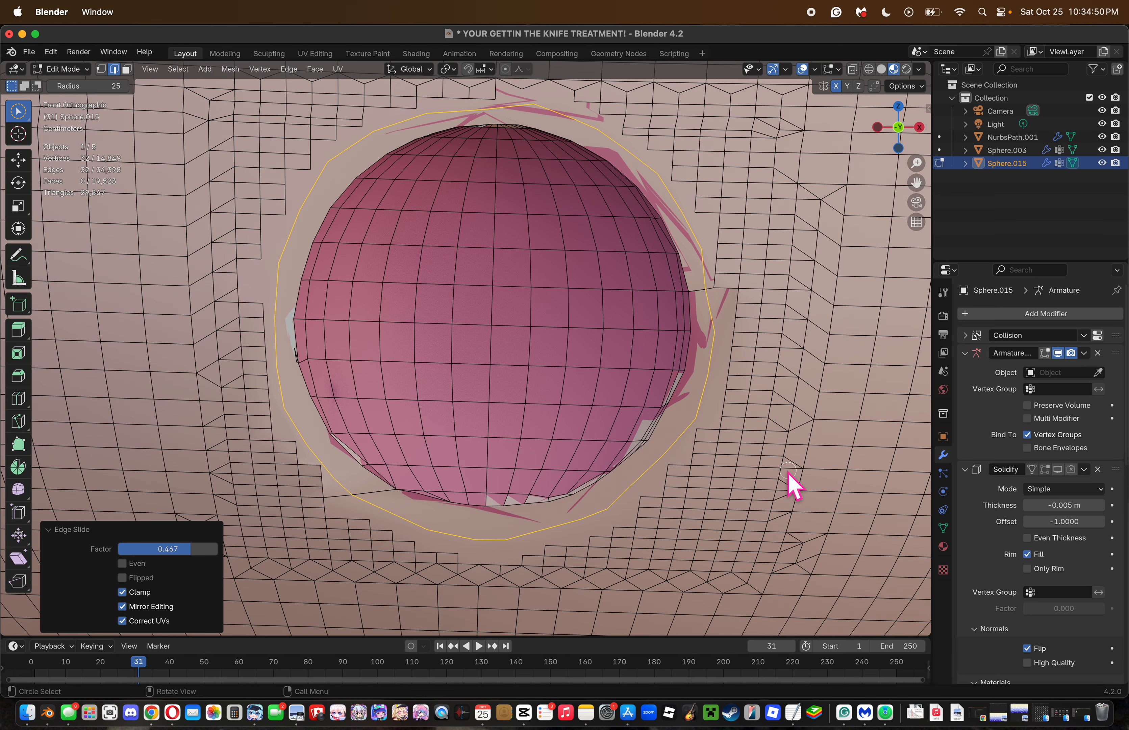
left_click(806, 477)
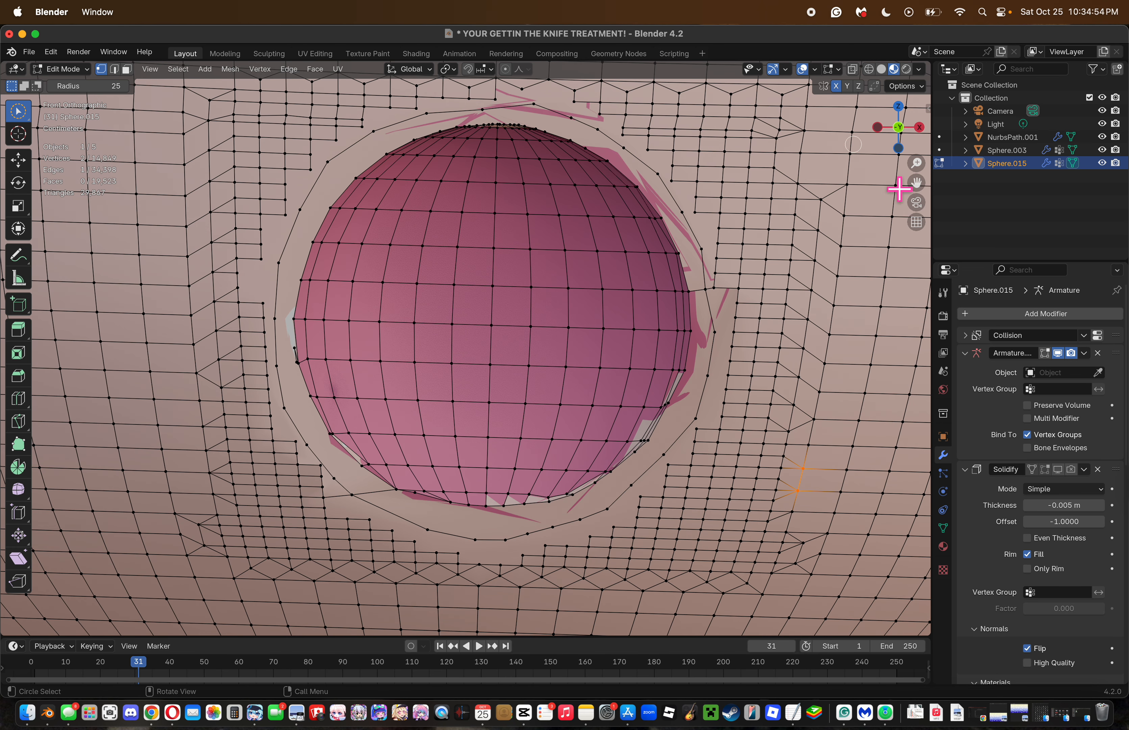
Try knife-cutting two neighbouring edges from the sphere's upper-right rim vertices to the outer ring.
left_click_drag(916, 184, 912, 158)
key("k")
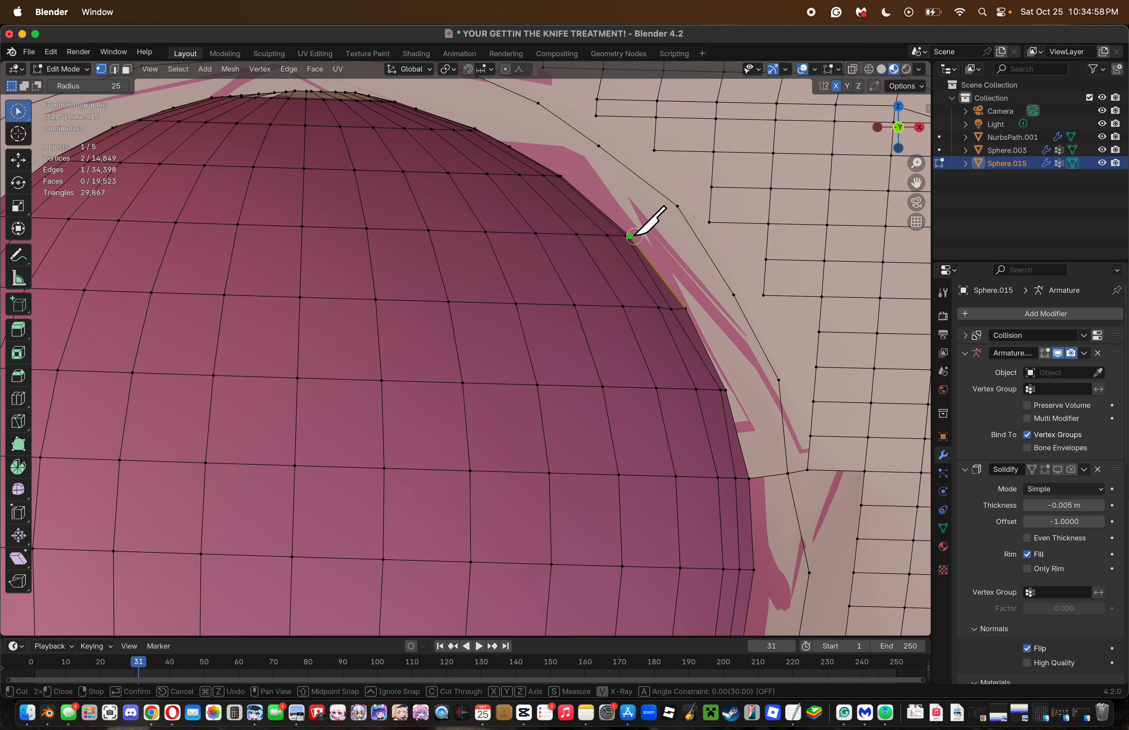
left_click(677, 206)
key("Return")
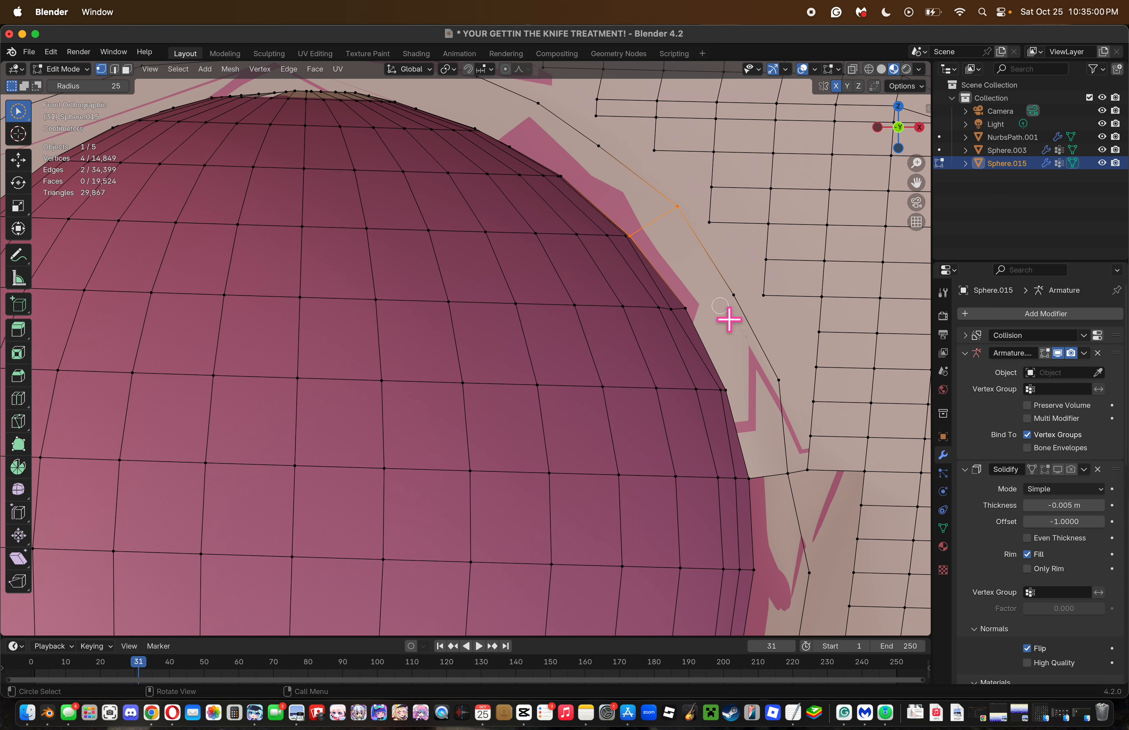
key("h")
key("super+z")
key("k")
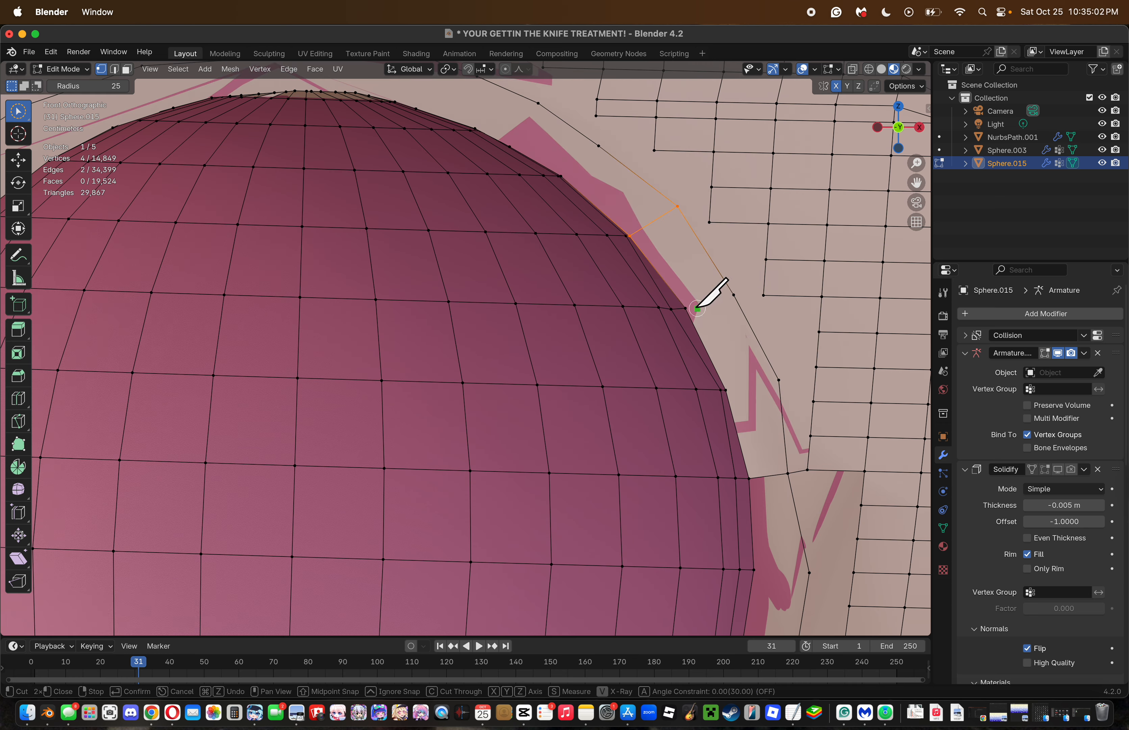
left_click(732, 297)
key("Return")
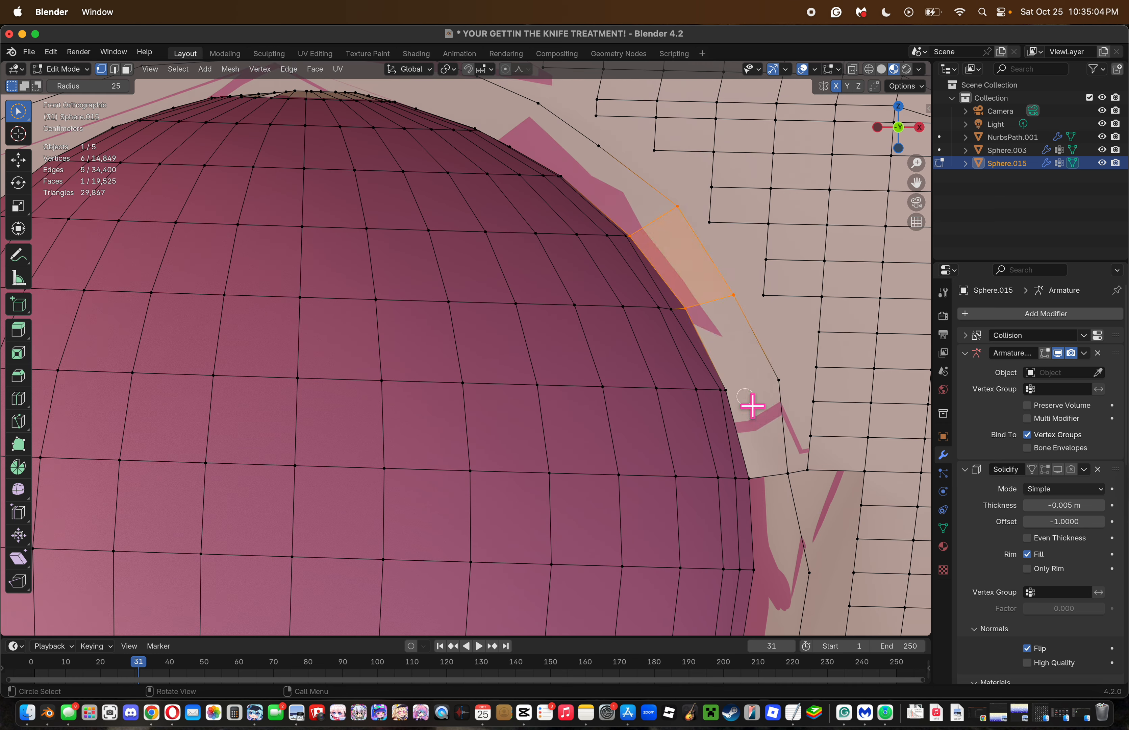
Try joining the next ring vertex down to its matching sphere rim vertex with a new edge.
key("k")
key("Escape")
left_click(778, 380, "shift")
left_click(725, 388, "shift")
key("f")
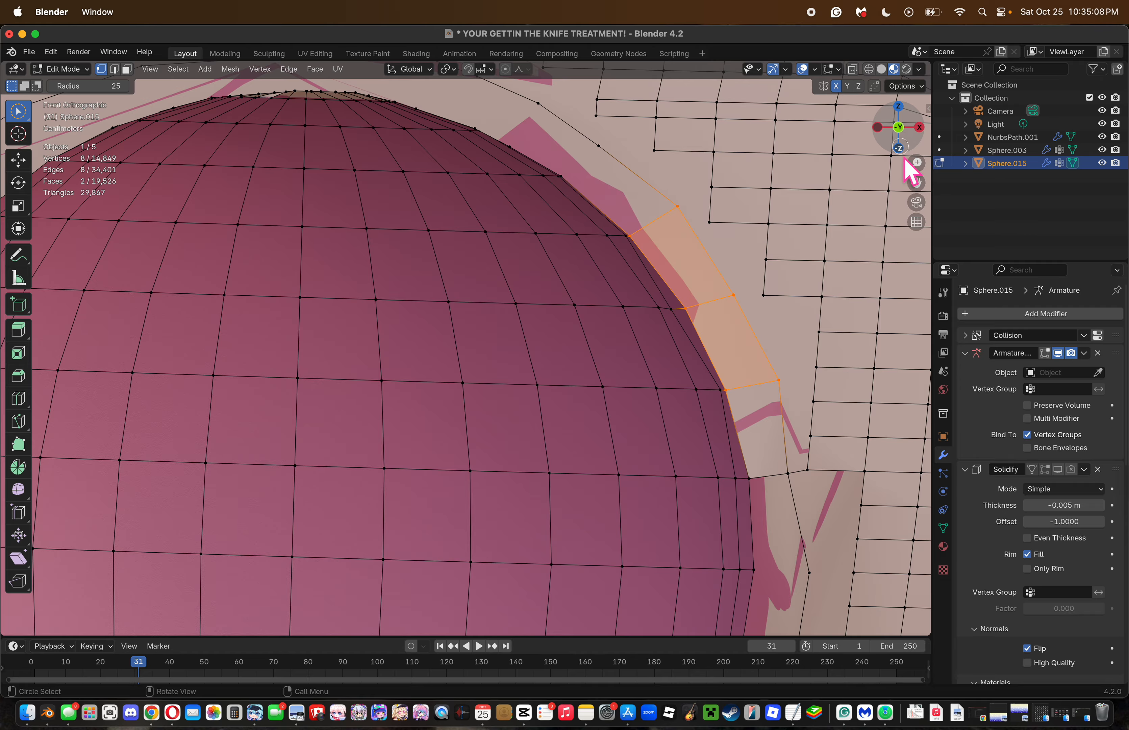
Undo the three edges connecting the sphere's upper-right rim to the outer ring.
left_click_drag(920, 162, 920, 218)
key("super+z")
key("super+z")
key("super+z")
key("super+z")
key("super+z")
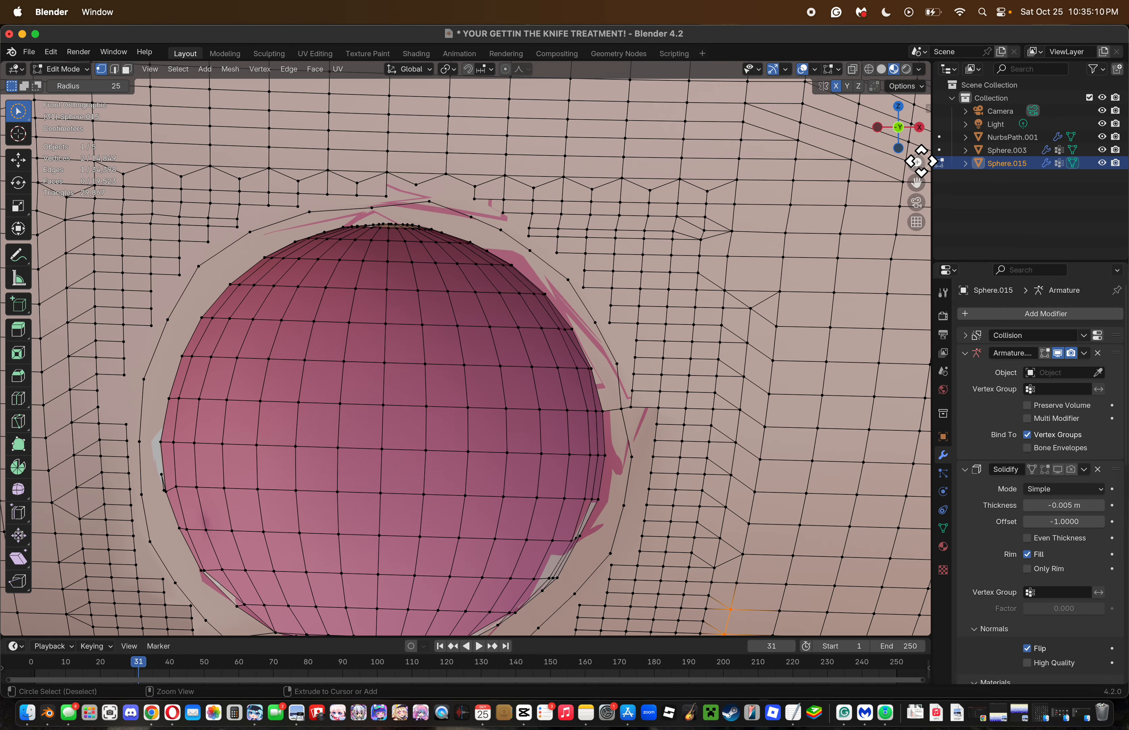
Set the circle-select radius to 131 and sweep it over the dense skin mesh along the sphere's left side.
mouse_move(921, 162)
left_mouse_down()
mouse_move(919, 182)
mouse_move(107, 109)
mouse_move(916, 182)
left_mouse_up()
scroll(494, 170, "down", 2)
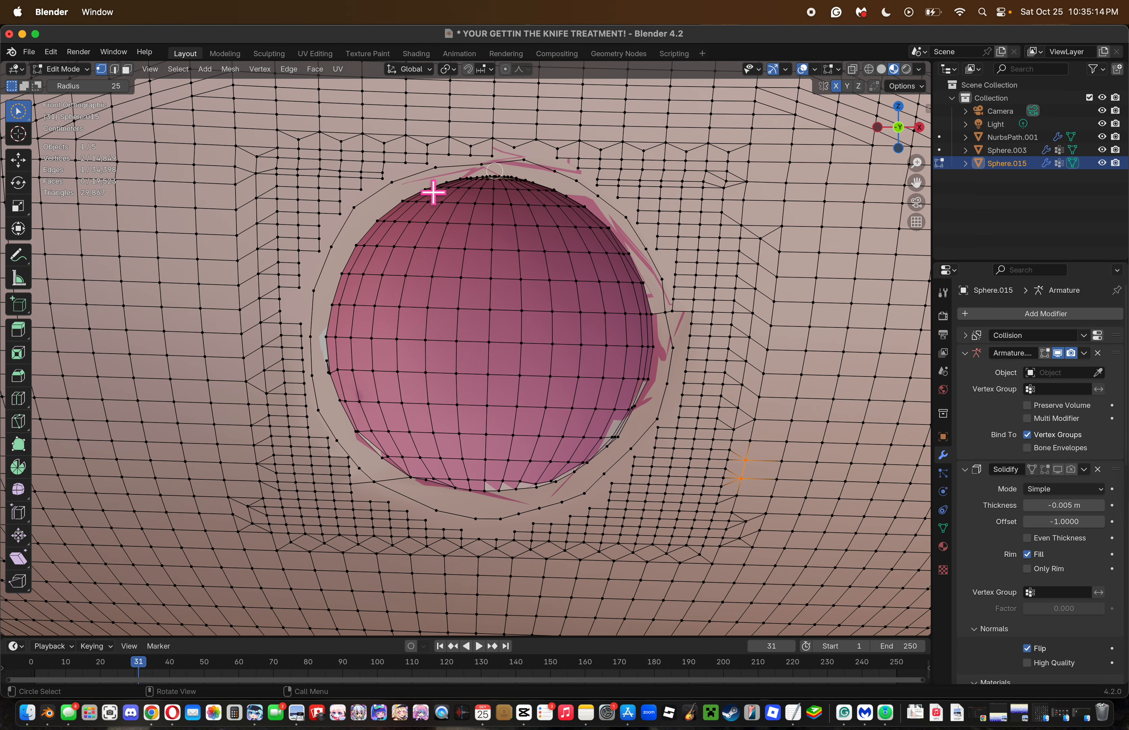
mouse_move(385, 178)
left_mouse_down()
mouse_move(360, 194)
mouse_move(371, 193)
left_mouse_up()
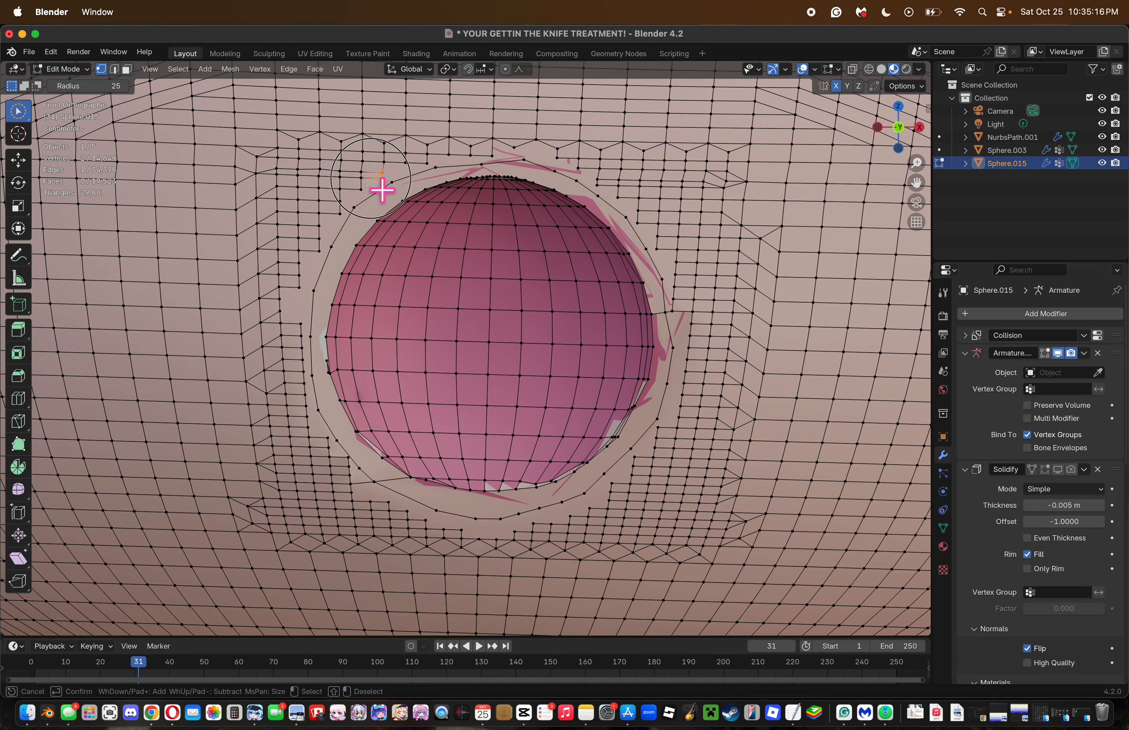
left_click(105, 87)
type("131")
key("Return")
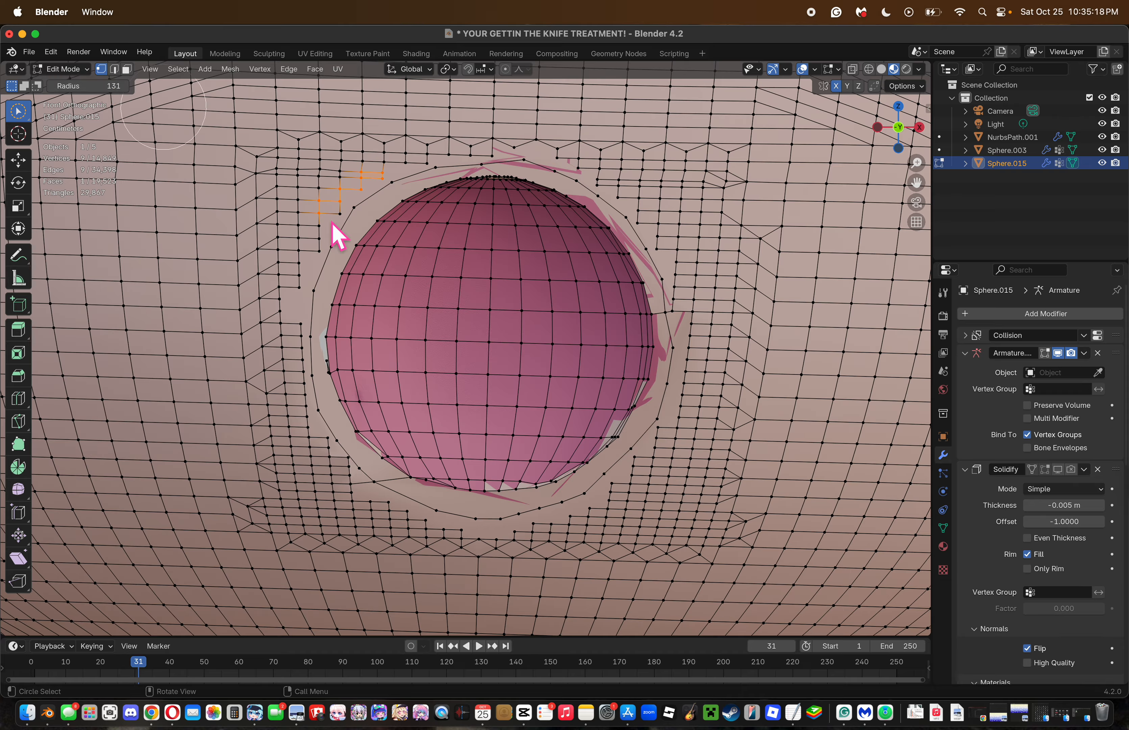
mouse_move(348, 177)
left_mouse_down()
mouse_move(298, 186)
mouse_move(268, 232)
mouse_move(262, 211)
mouse_move(257, 271)
mouse_move(293, 244)
mouse_move(262, 318)
mouse_move(274, 461)
mouse_move(285, 438)
mouse_move(284, 483)
mouse_move(313, 474)
left_mouse_up()
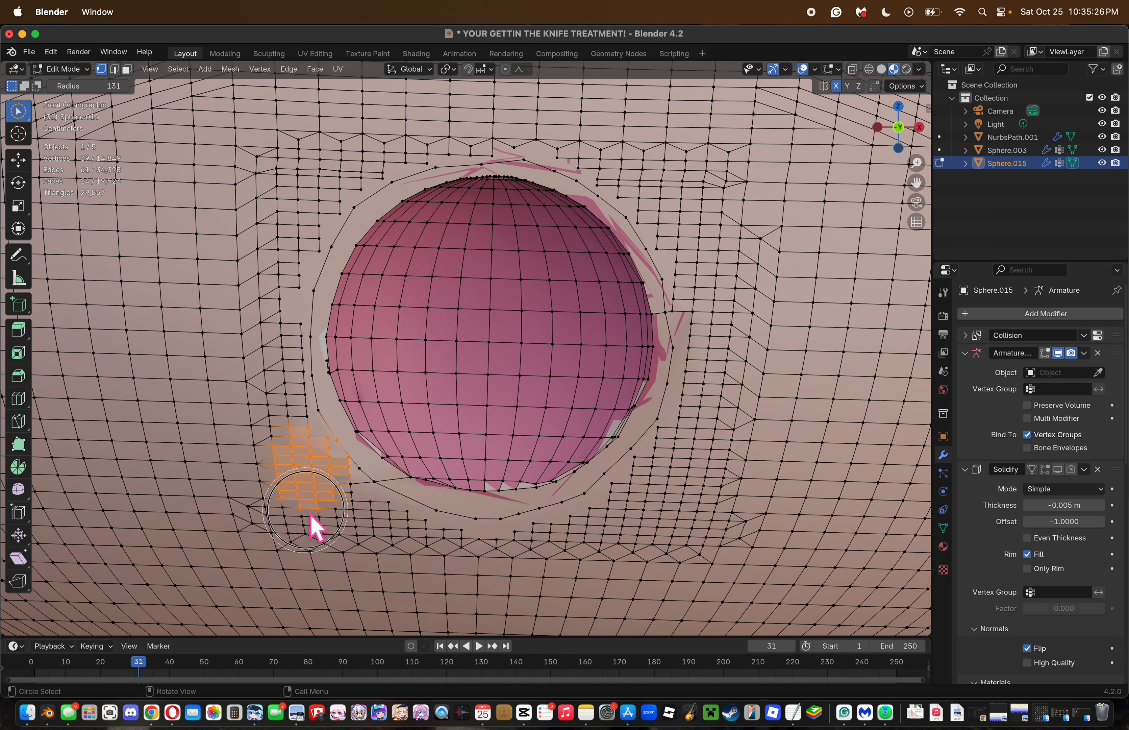
left_click(314, 527)
Reduce the circle-select radius to 81 and sweep it over the dense skin mesh below the sphere.
left_click_drag(114, 86, 101, 85)
mouse_move(328, 491)
left_mouse_down()
mouse_move(338, 484)
mouse_move(348, 503)
mouse_move(463, 554)
mouse_move(529, 561)
mouse_move(571, 551)
left_mouse_up()
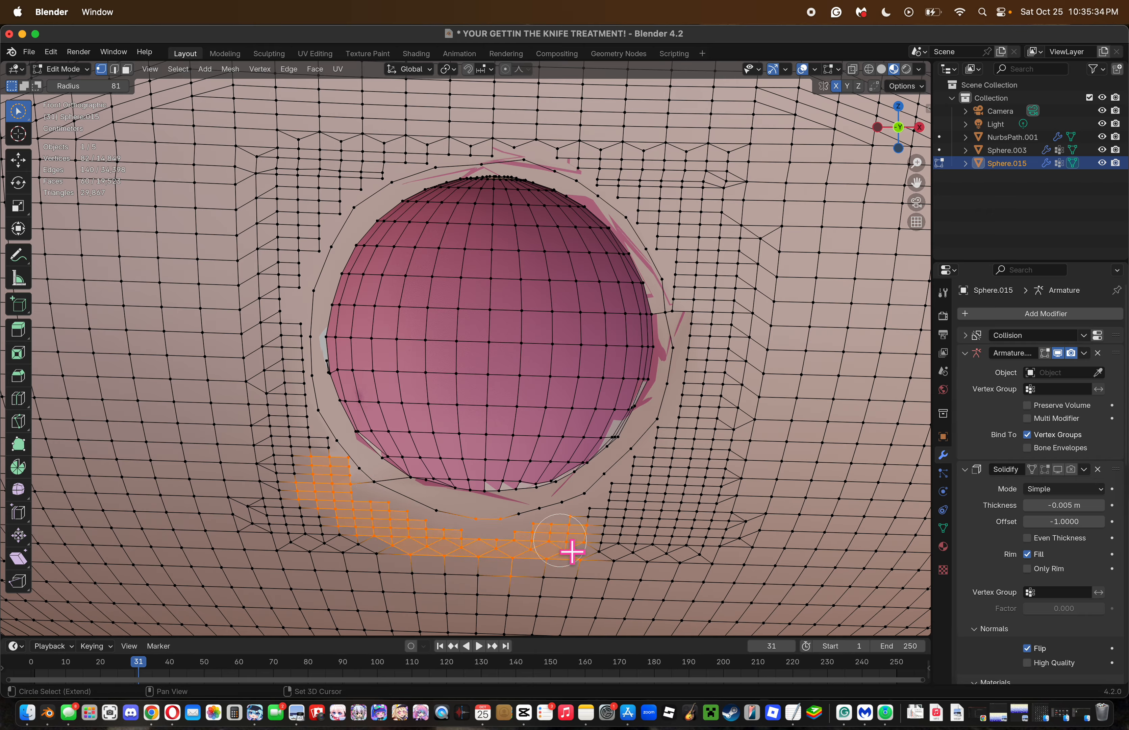
left_click(600, 563)
key("ctrl+r")
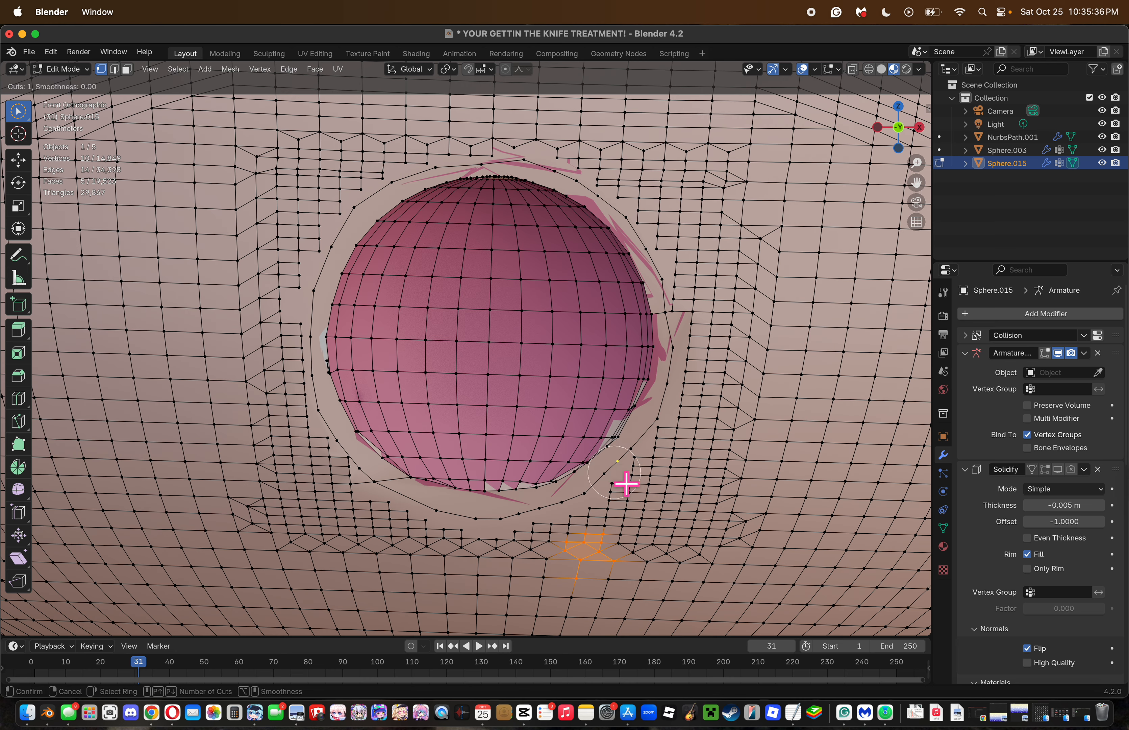
key("Escape")
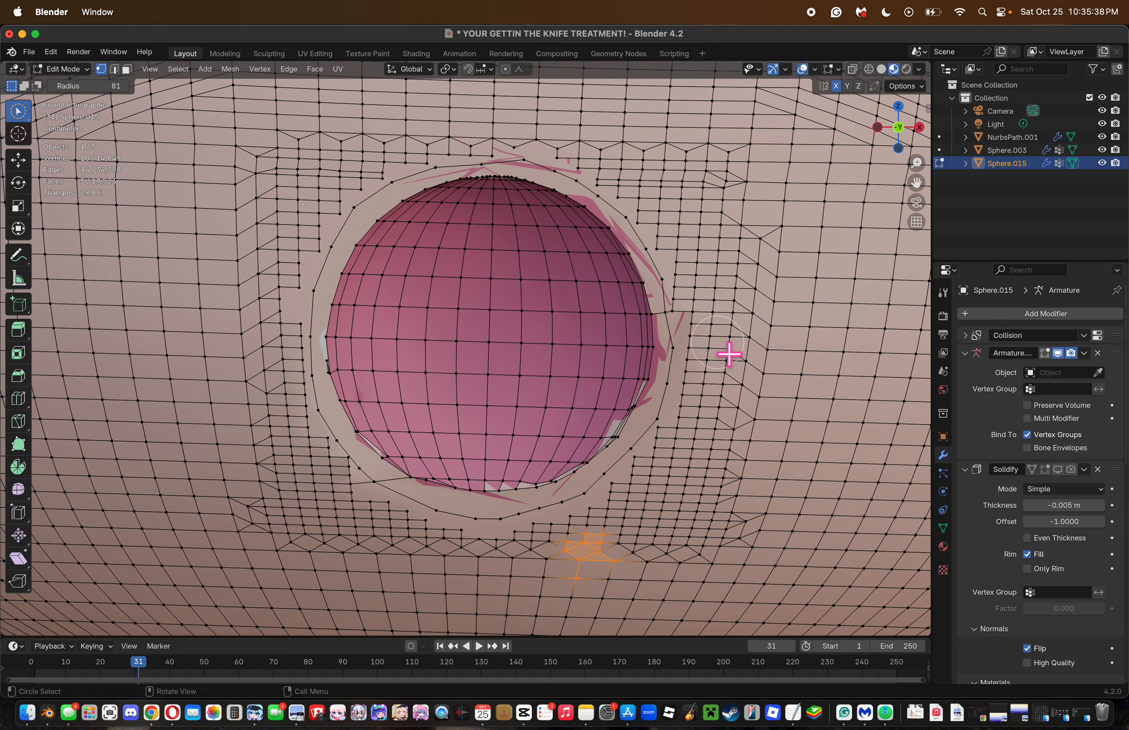
Knife-cut two neighbouring edges from the sphere's upper-right rim vertices out to the matching ring vertices.
left_click_drag(917, 163, 912, 184)
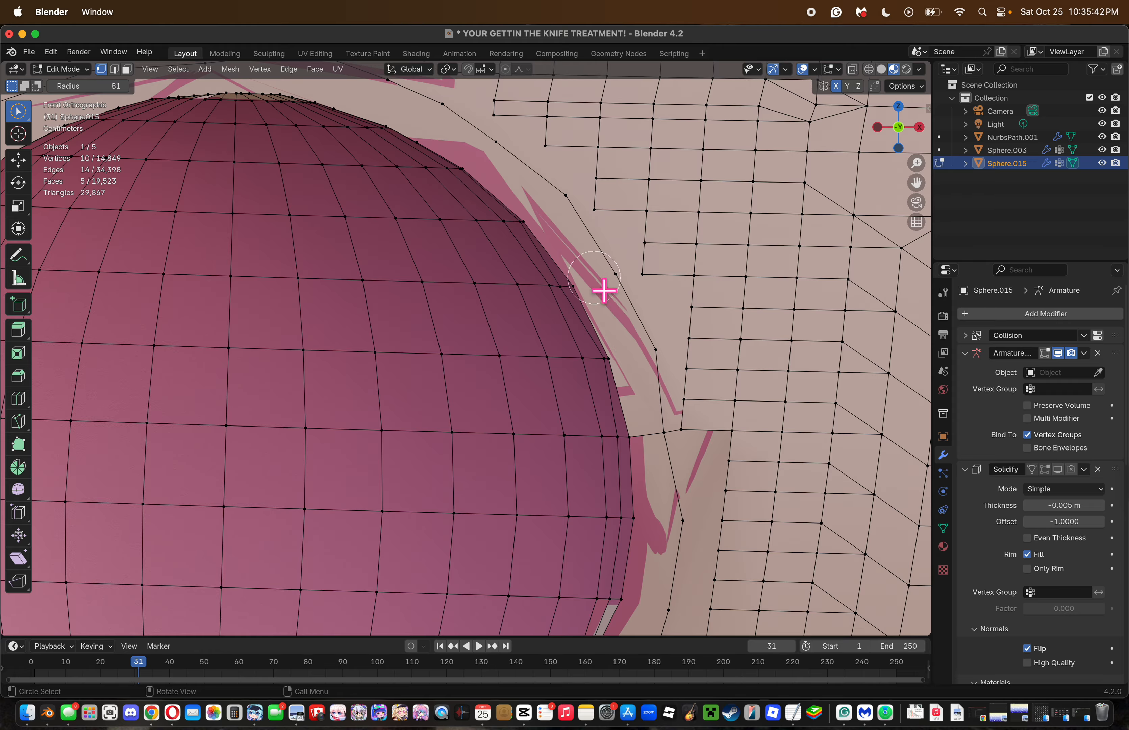
key("k")
left_click(575, 283)
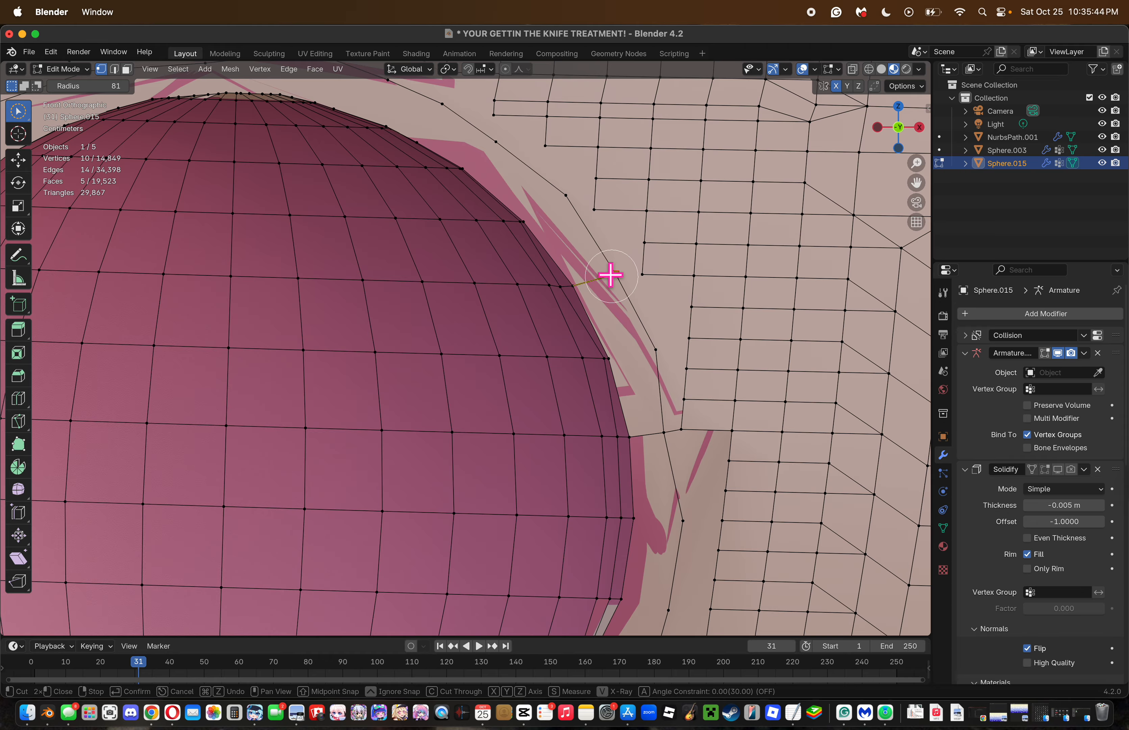
left_click(612, 274)
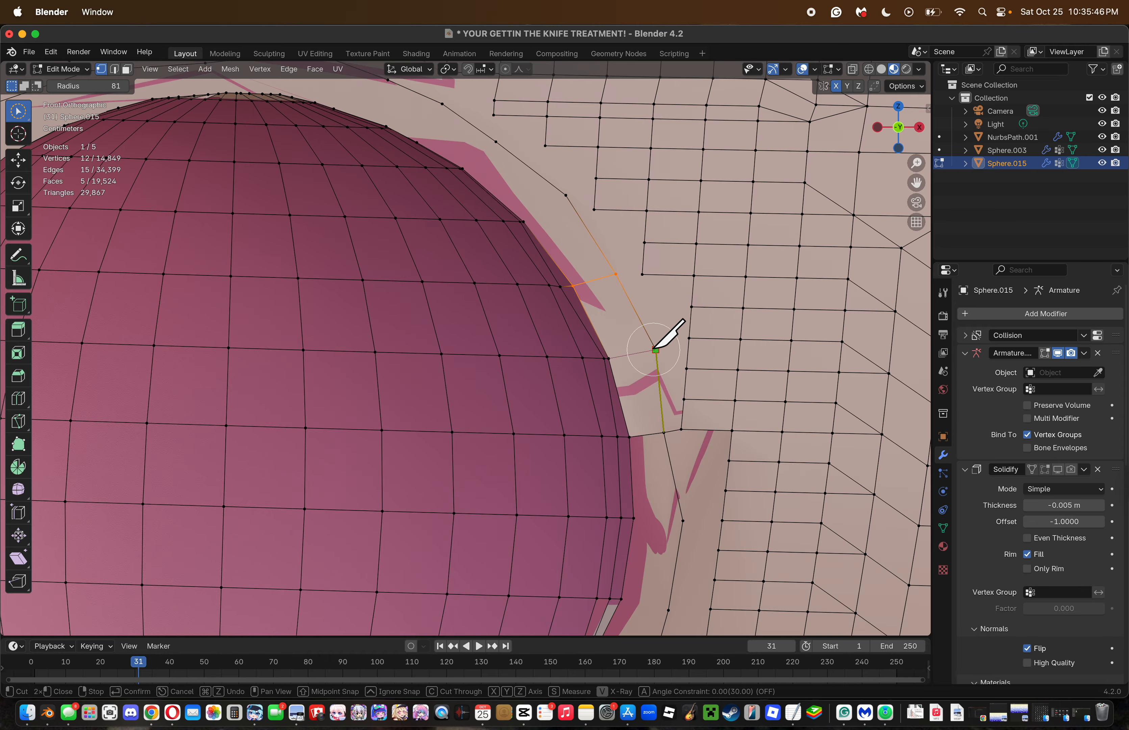
left_click(655, 350)
key("Return")
Knife-cut two further edges joining the rim vertices at the sphere's right side to the outer ring.
key("k")
left_click(634, 518)
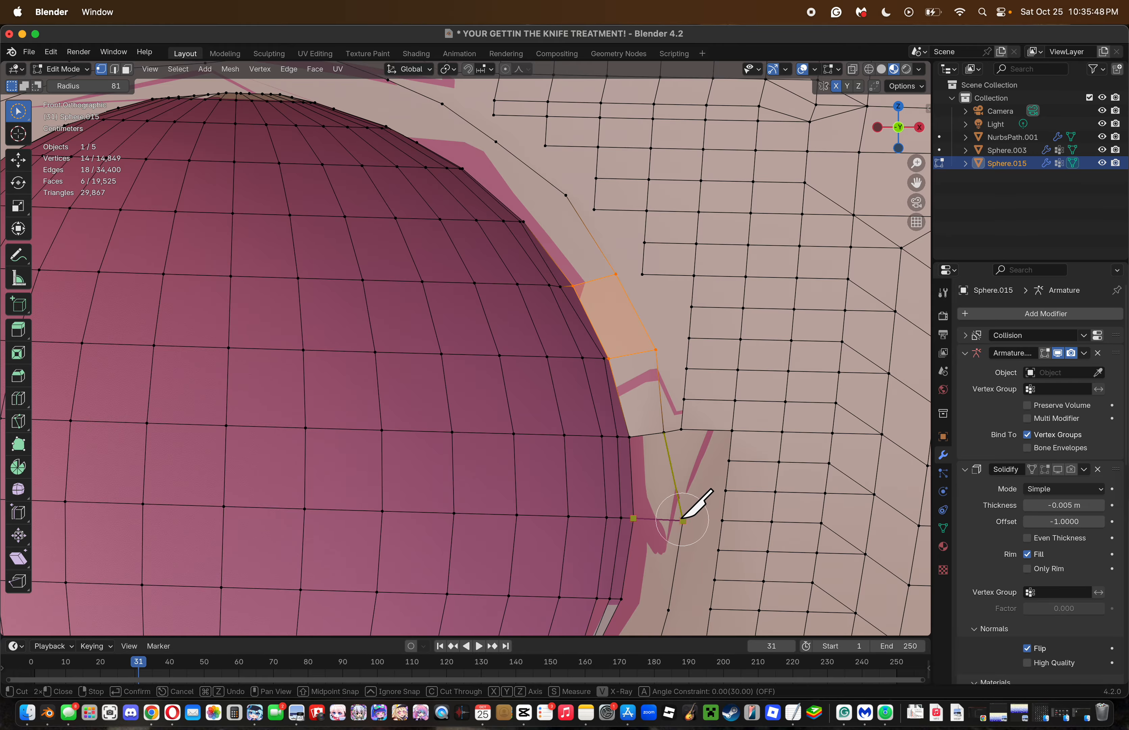
left_click(683, 521)
key("Return")
left_click_drag(913, 181, 901, 23)
key("k")
left_click(612, 437)
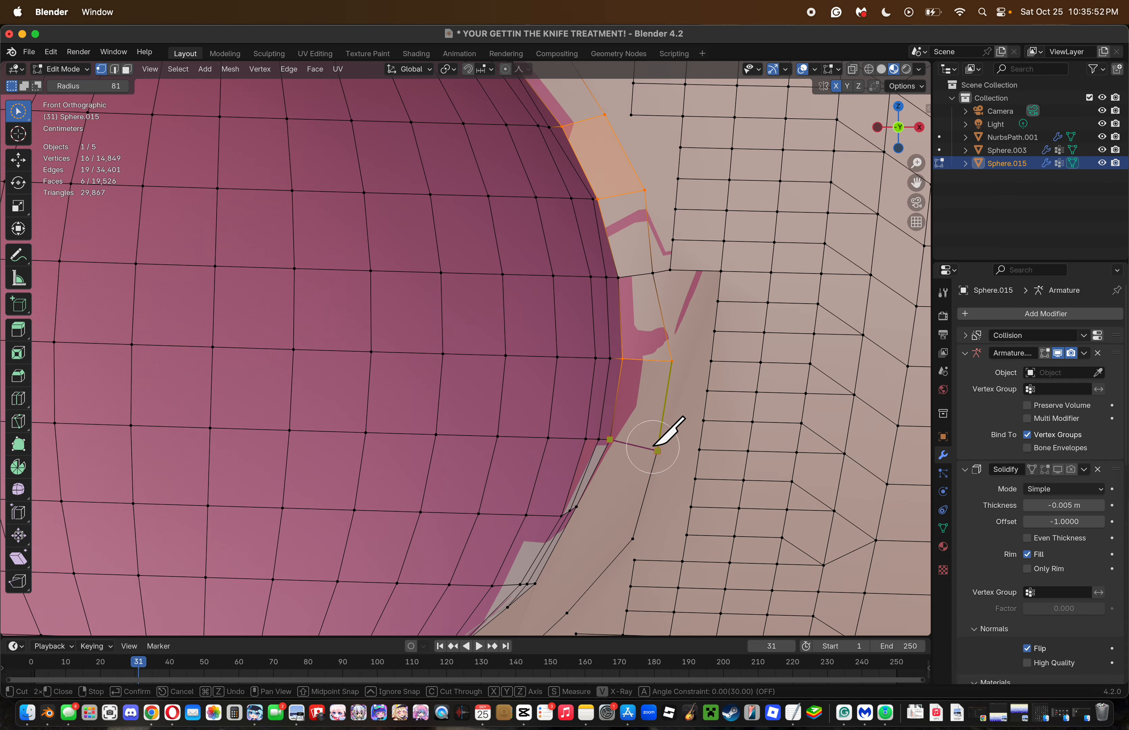
left_click(655, 449)
key("Return")
key("k")
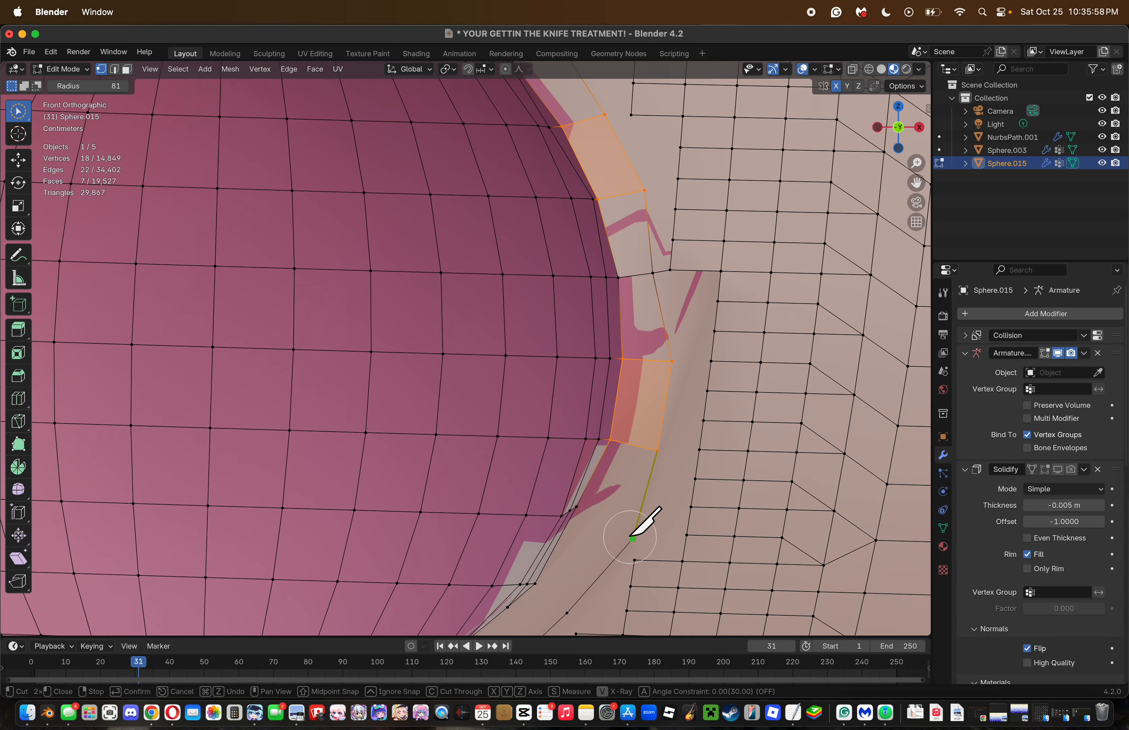
left_click(633, 538)
key("Escape")
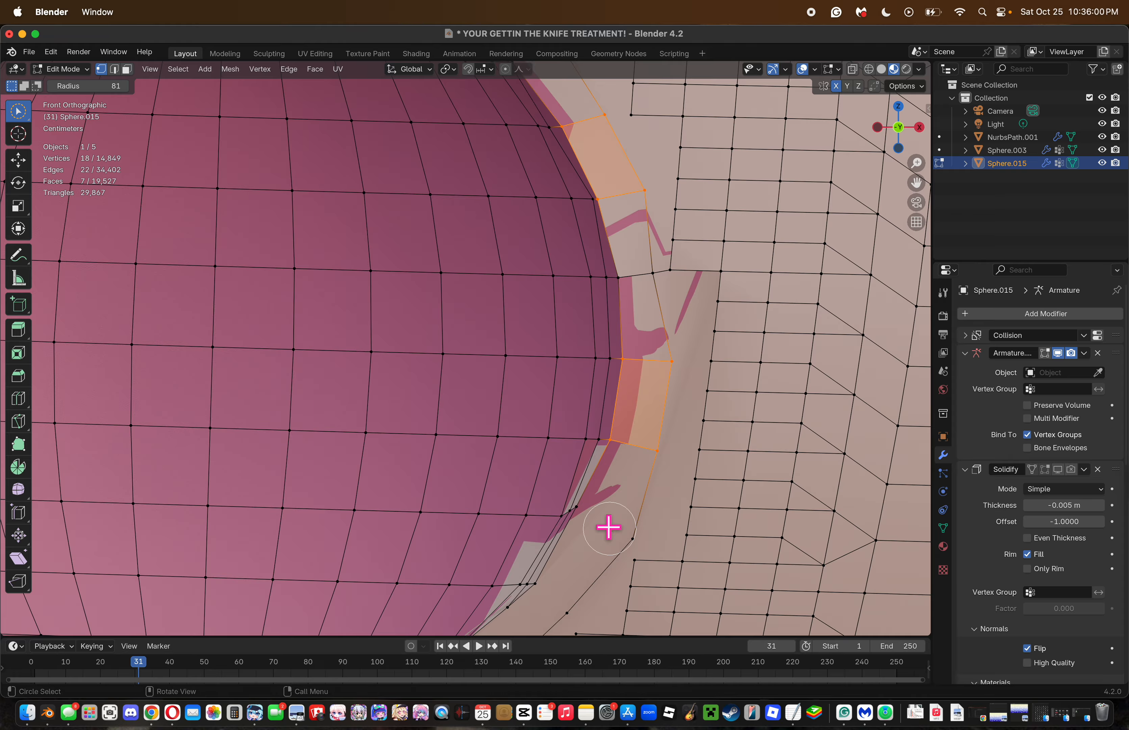
Knife-cut an edge between the sphere's lower-right rim and the next ring vertex, and switch to box selection.
key("k")
left_click(603, 525)
left_click(618, 535)
key("Return")
left_click(615, 533)
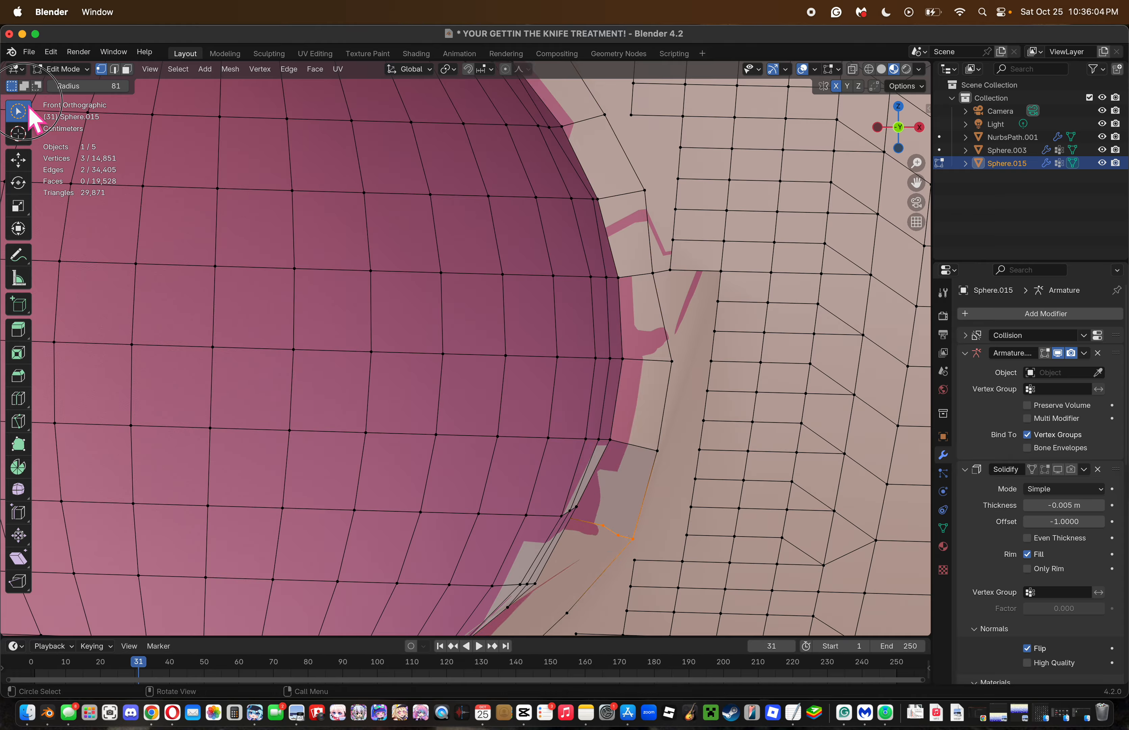
mouse_move(34, 118)
left_mouse_down()
mouse_move(118, 155)
mouse_move(90, 141)
left_mouse_up()
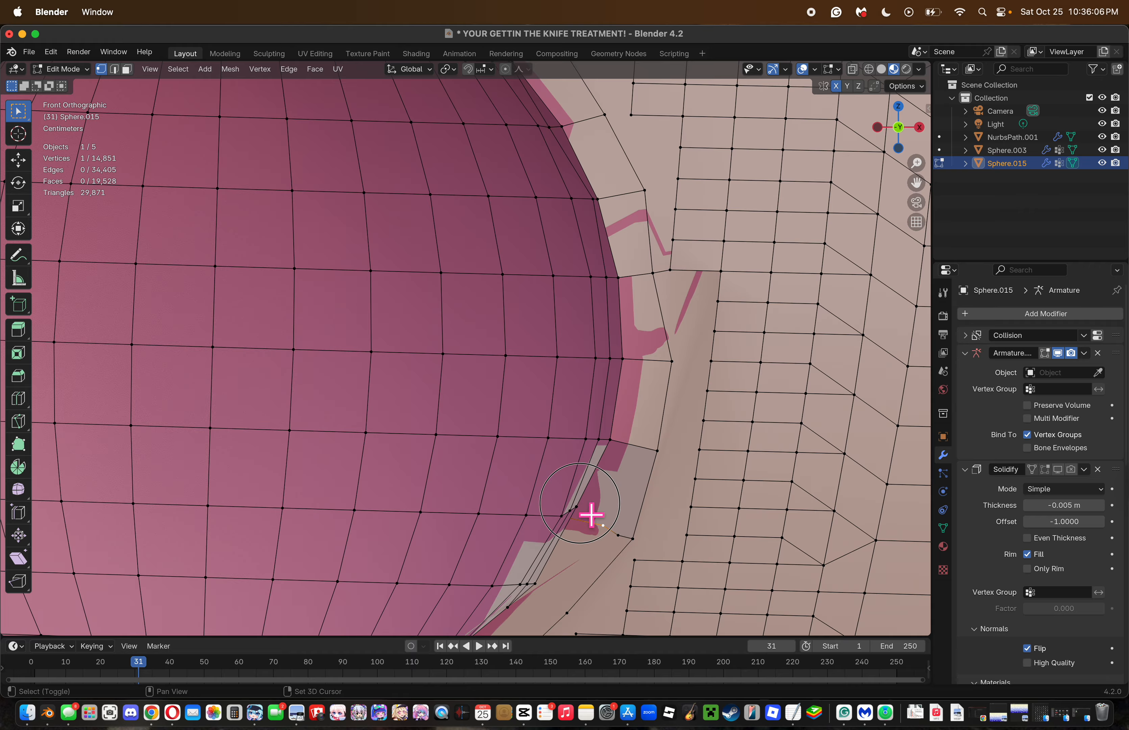
Try merging the new cut's inner vertex with the neighbouring rim vertex at their center.
key("m")
left_click(665, 535)
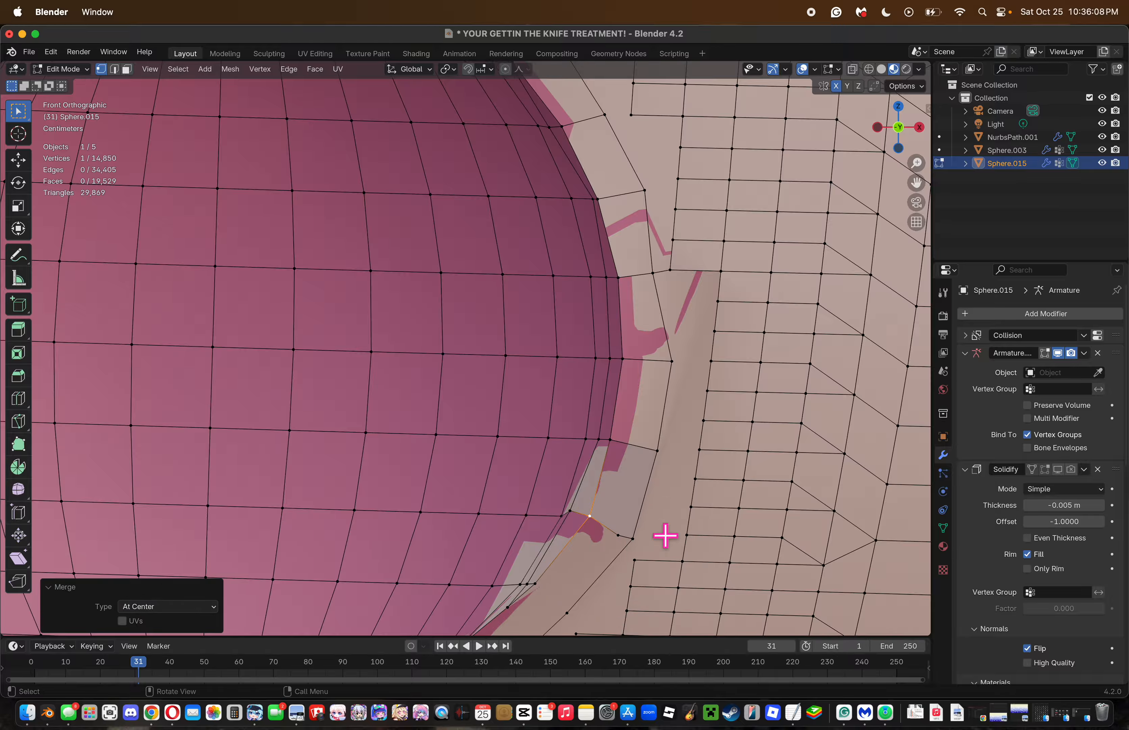
key("super+z")
Merge the cut's inner stray vertex into the rim vertex with At Last, and its outer stray vertex into the ring vertex.
key("m")
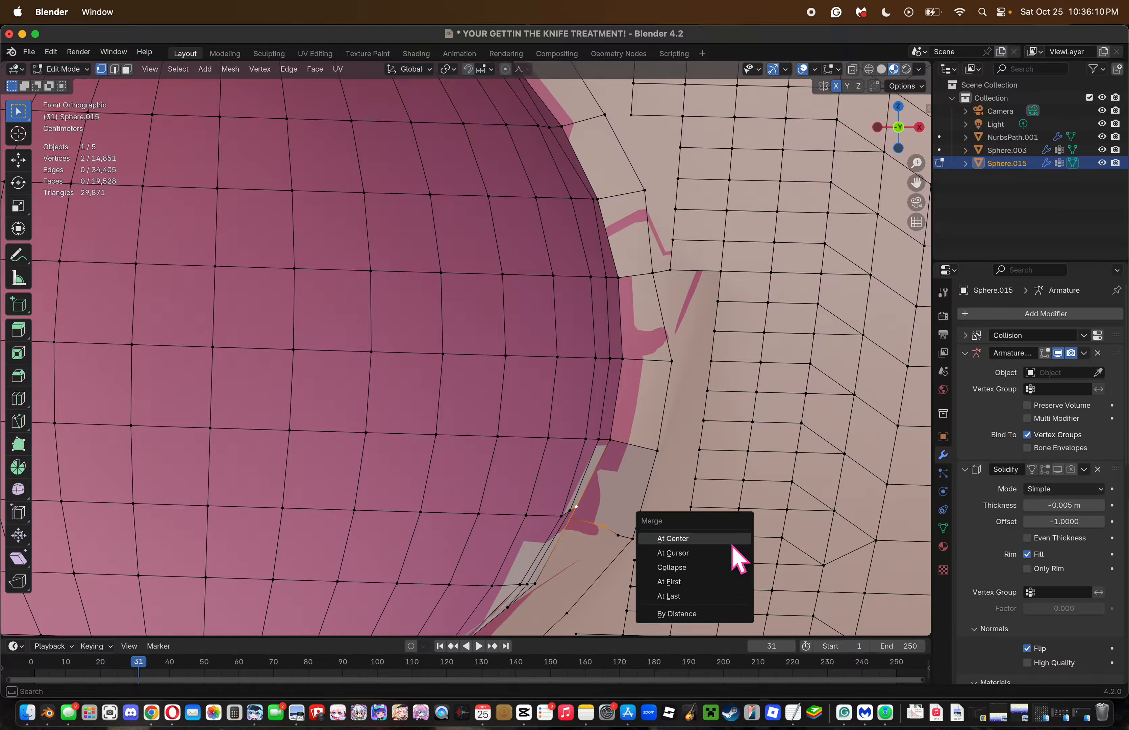
left_click(711, 596)
left_click(638, 553)
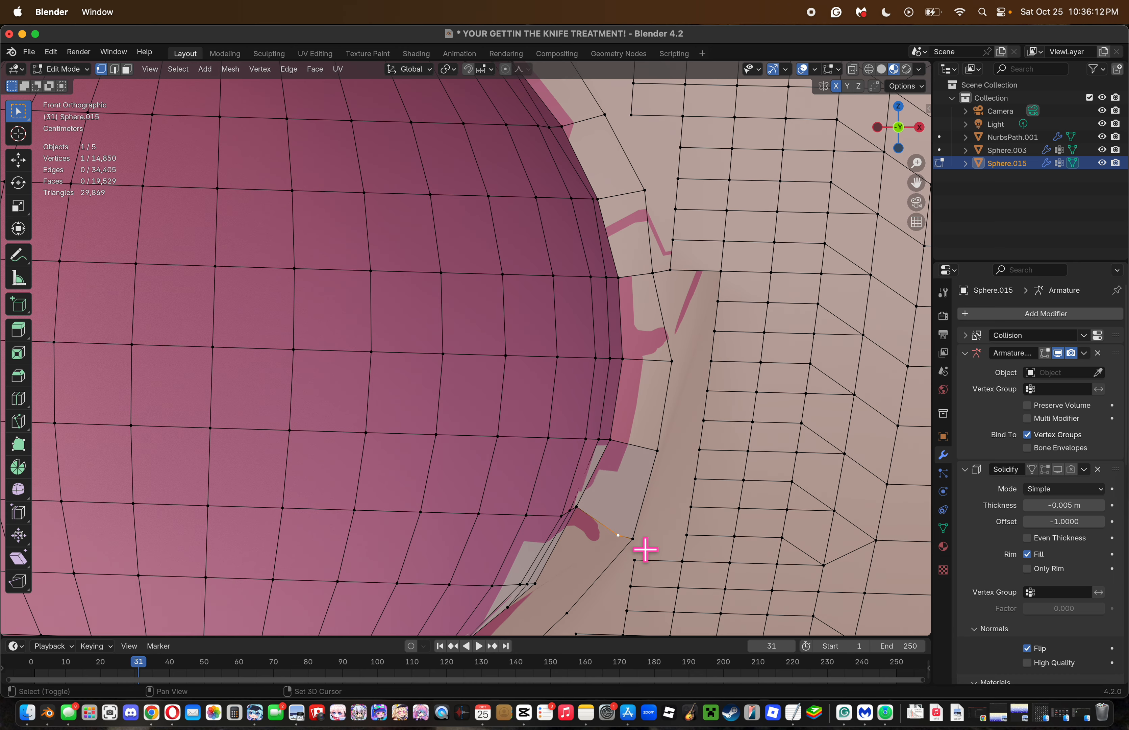
key("m")
left_click(744, 560)
left_click(684, 538)
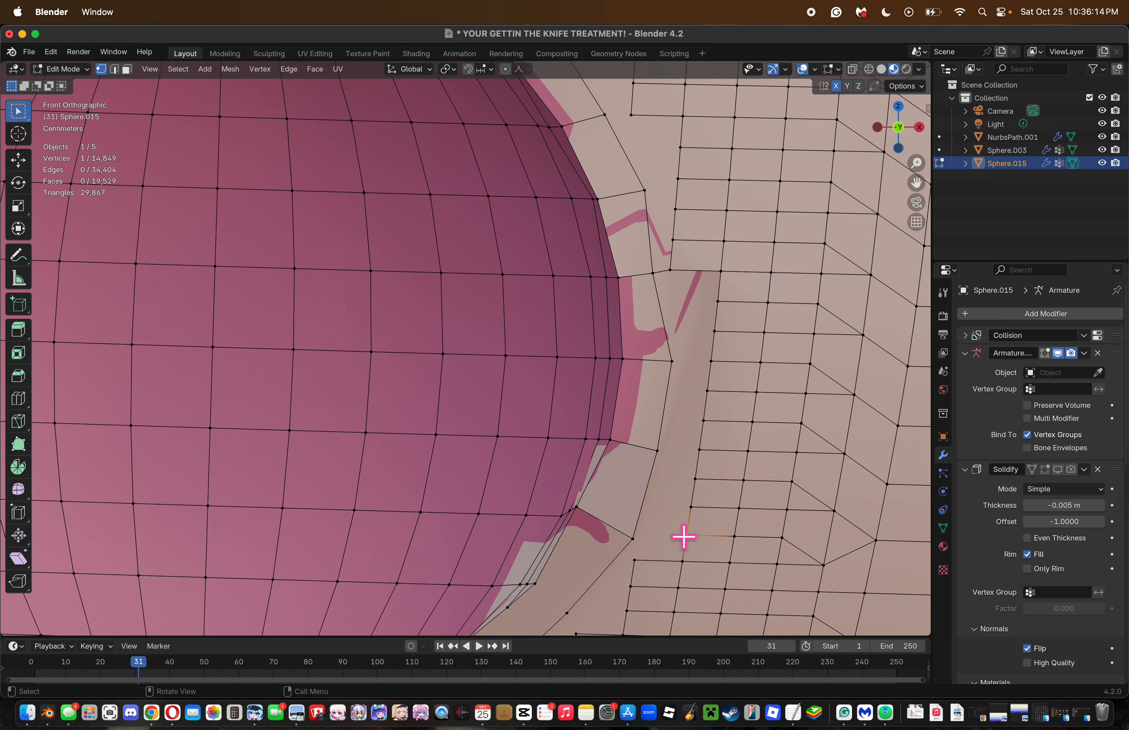
left_click(667, 509, "alt")
left_click(687, 535)
Recalculate the normals of the whole mesh and drop the full selection.
left_click_drag(912, 187, 971, 87)
key("a")
key("shift+n")
left_click(754, 445)
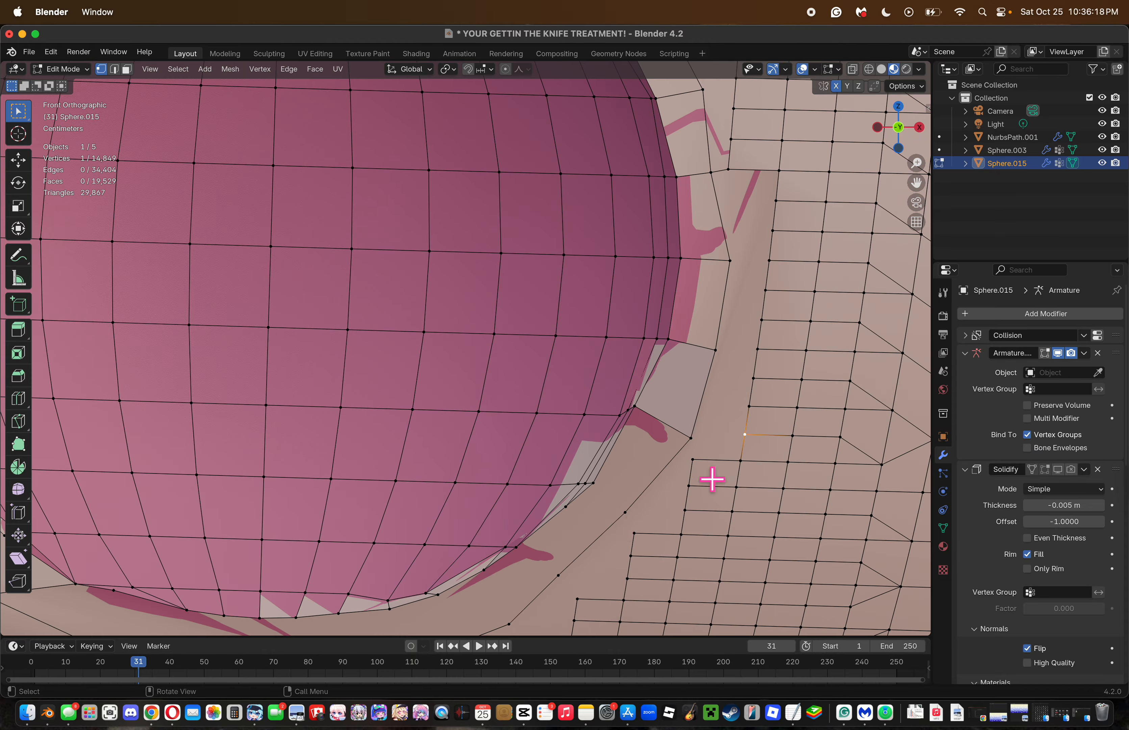
Knife-cut an edge from the next lower-right rim vertex out to its matching ring vertex.
key("k")
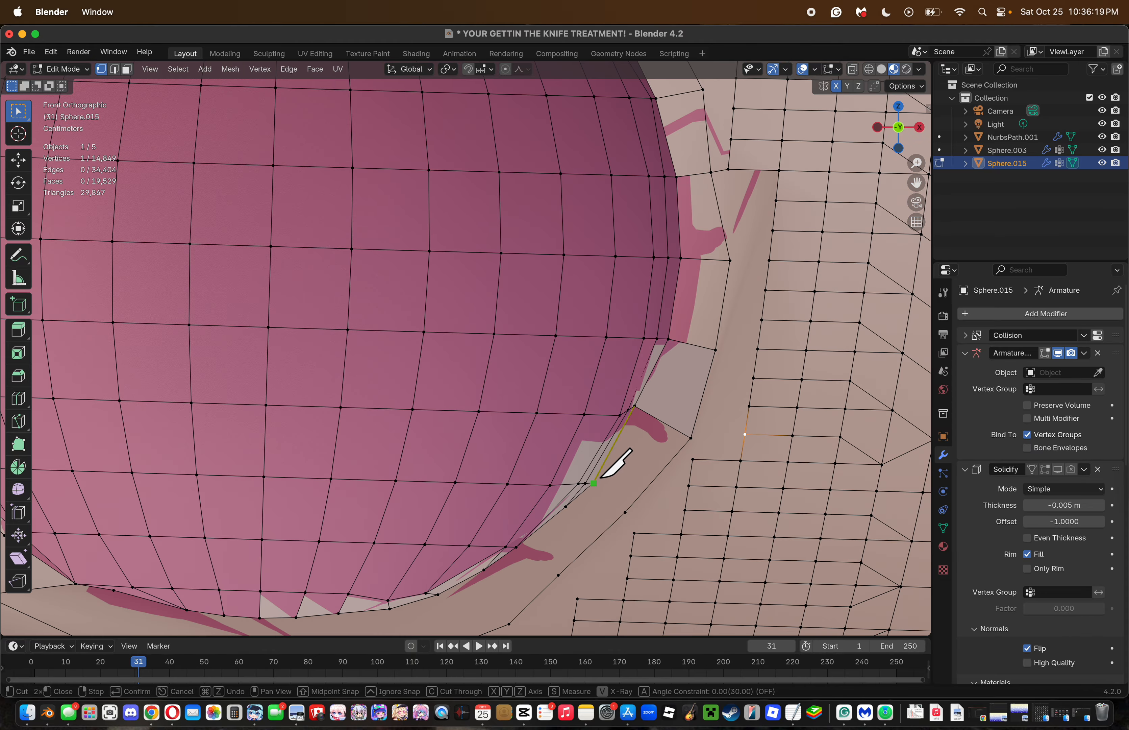
left_click(624, 512)
key("Return")
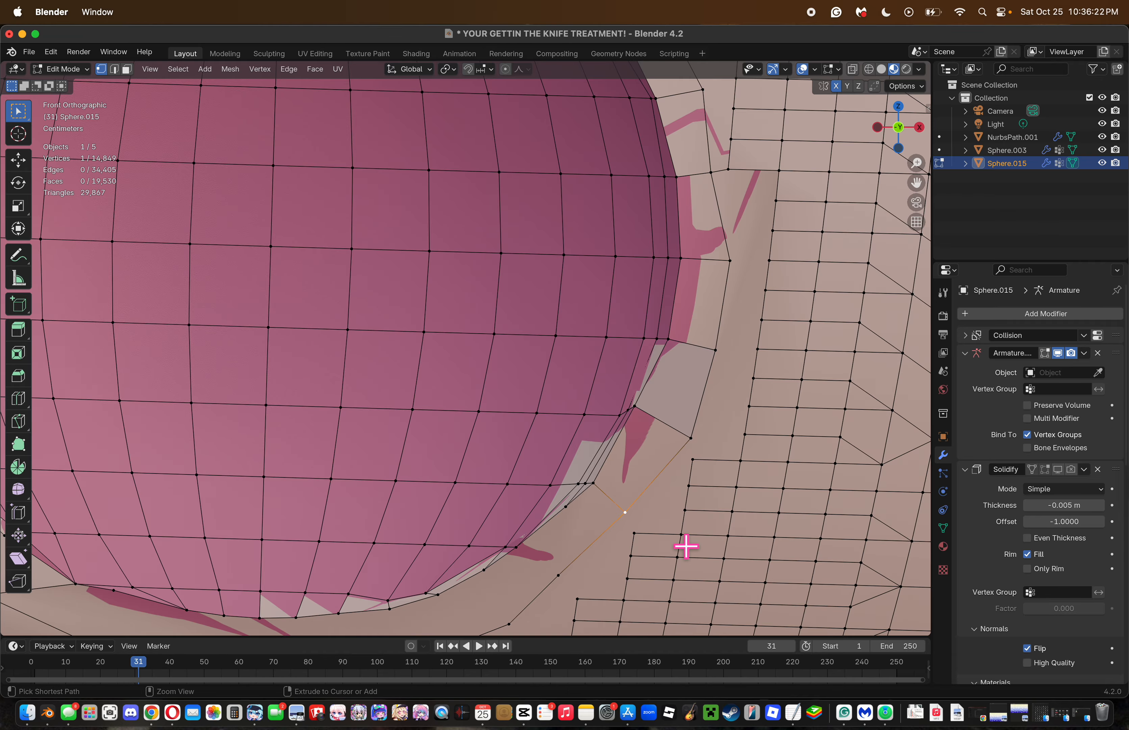
Smooth the ring's vertices along the sphere's right side, comparing the result with undo and redo.
left_click(665, 494, "alt")
right_click(809, 531)
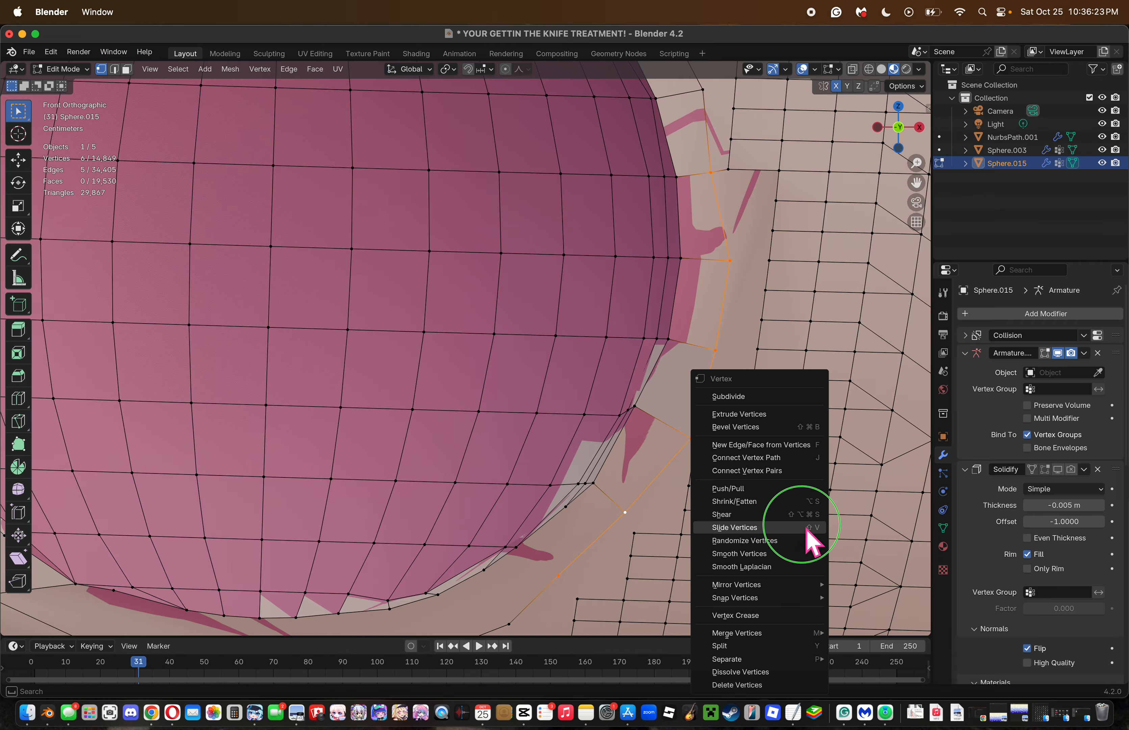
left_click(776, 553)
key("super+z")
key("super+shift+z")
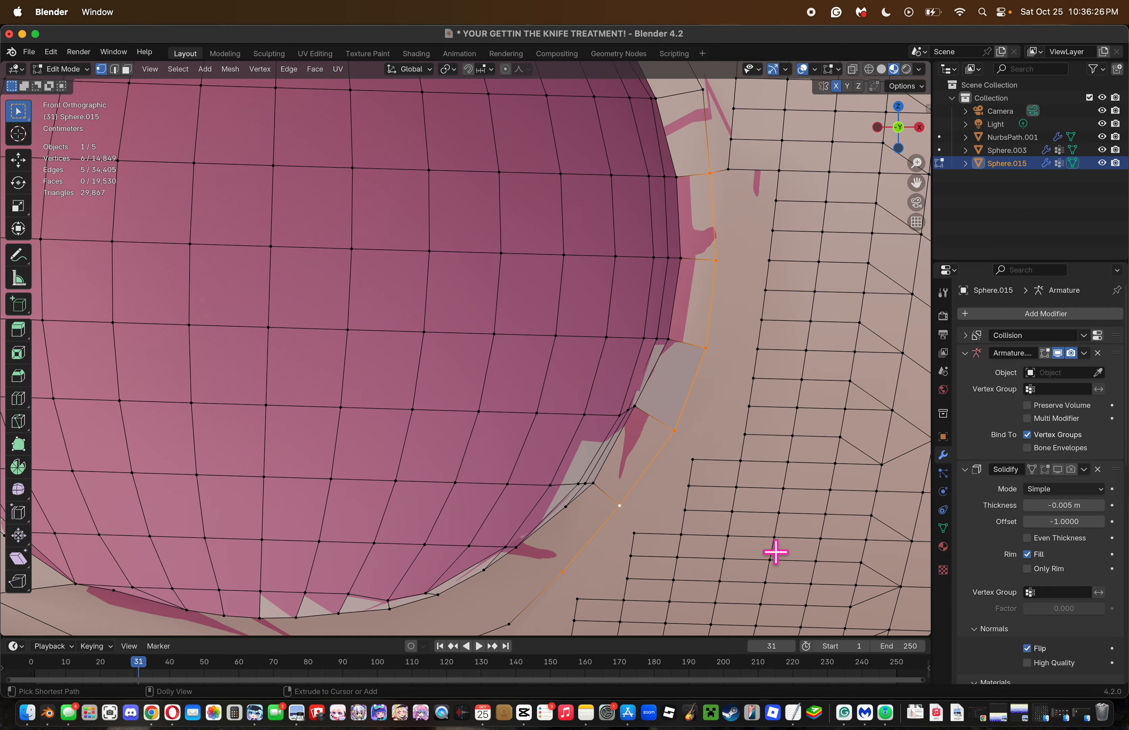
key("super+z")
key("super+shift+z")
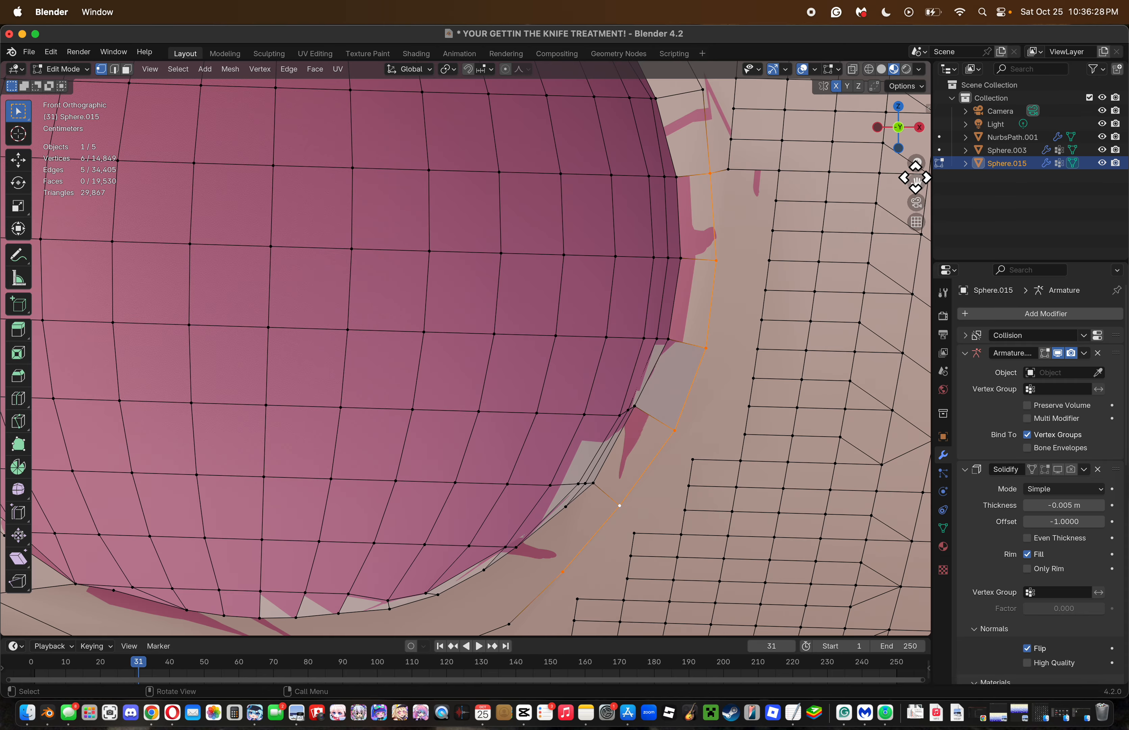
Knife-cut another edge from the following rim vertex at the sphere's lower right to the outer ring.
left_click_drag(916, 182, 1015, 29)
left_click(656, 470)
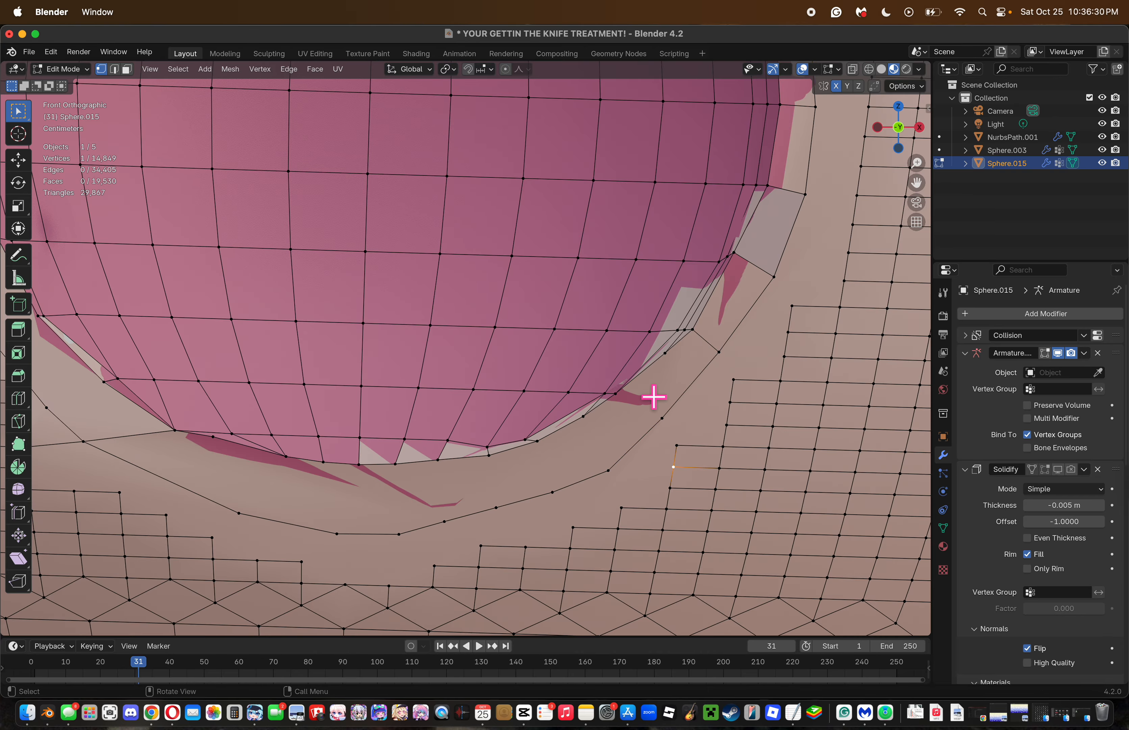
key("k")
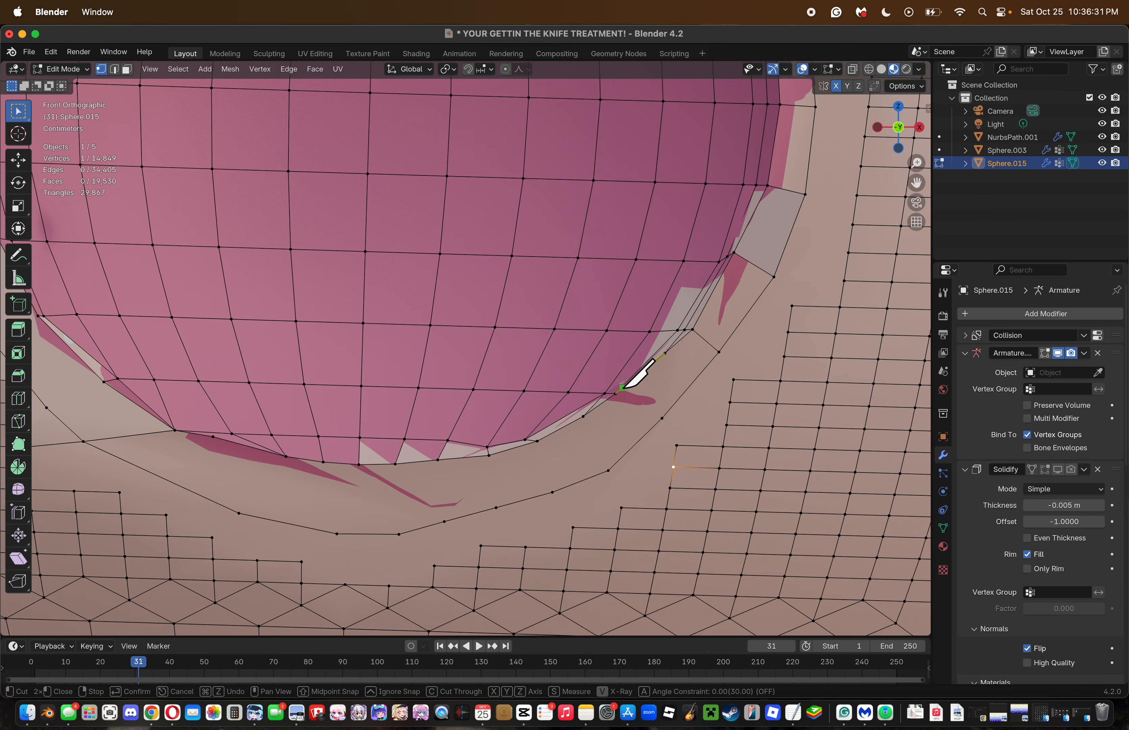
left_click(661, 418)
key("Return")
Delete the stray vertex in the gap beneath the sphere's lower-right rim.
left_click_drag(900, 157, 854, 71)
left_click_drag(914, 181, 917, 163)
left_click(602, 417)
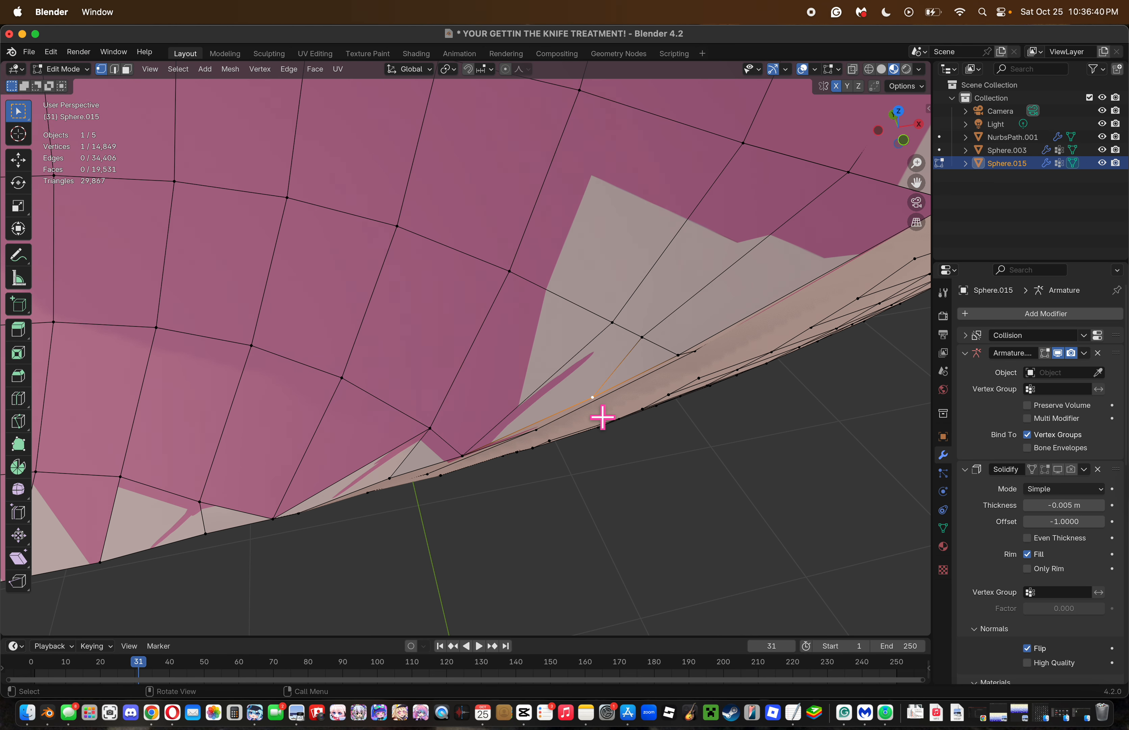
key("x")
left_click(674, 430)
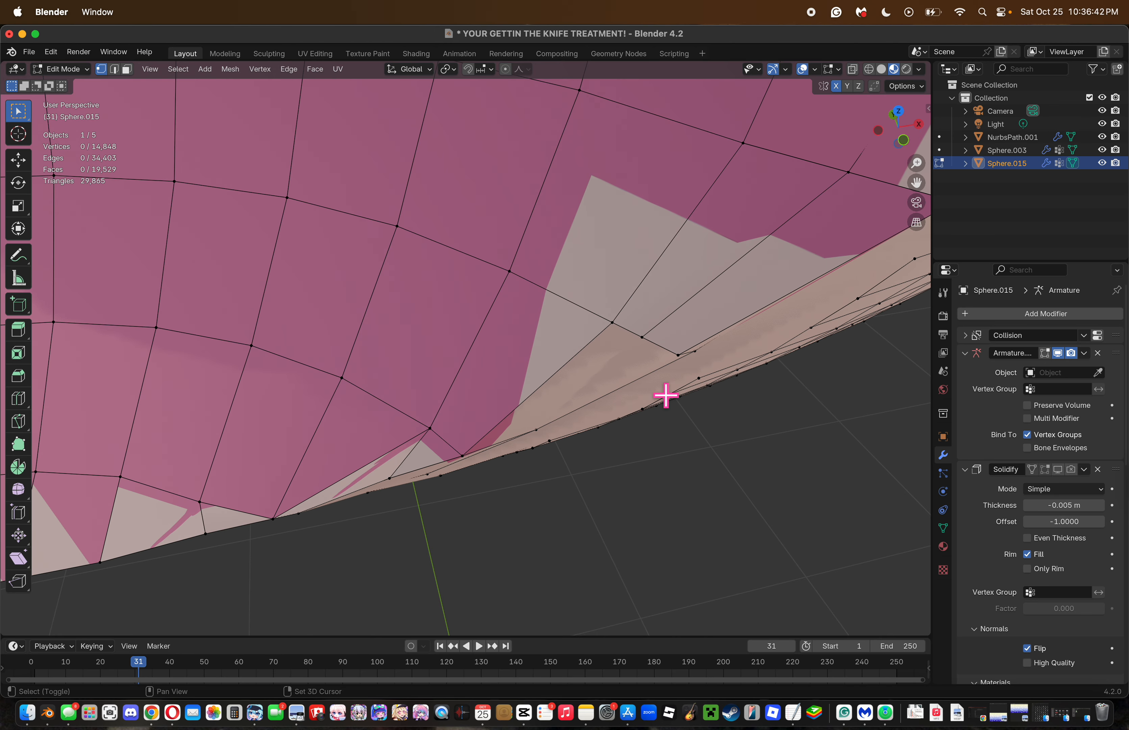
key("k")
left_click(641, 337)
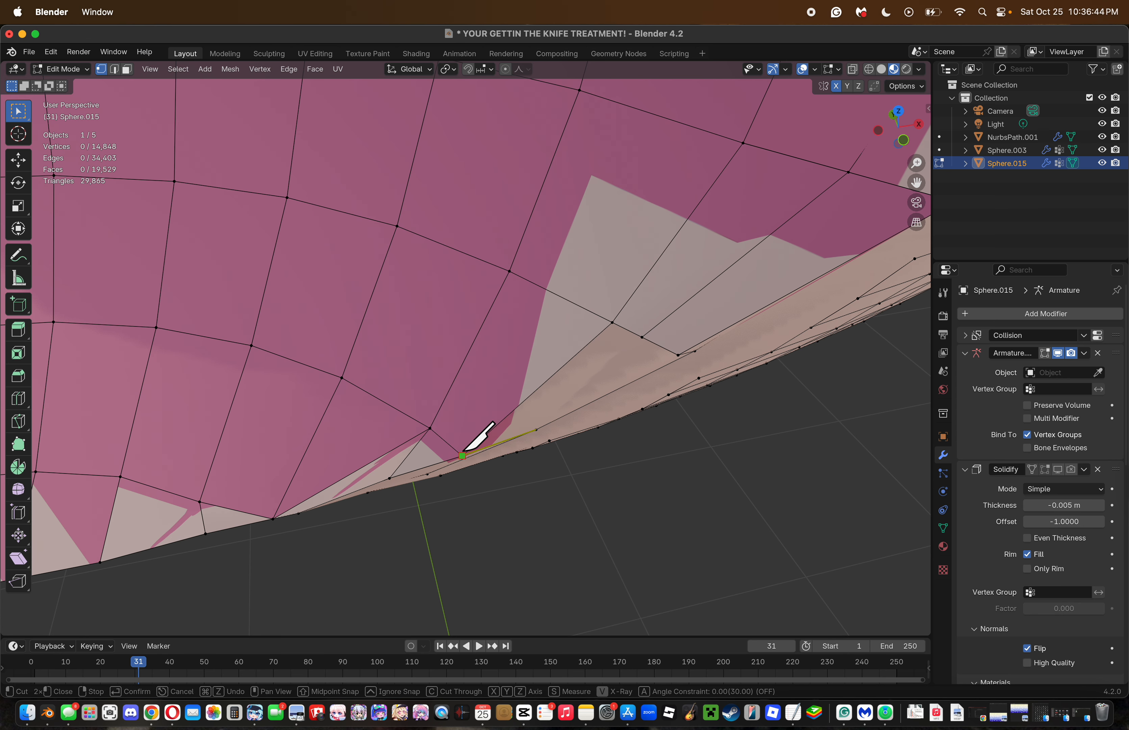
key("Escape")
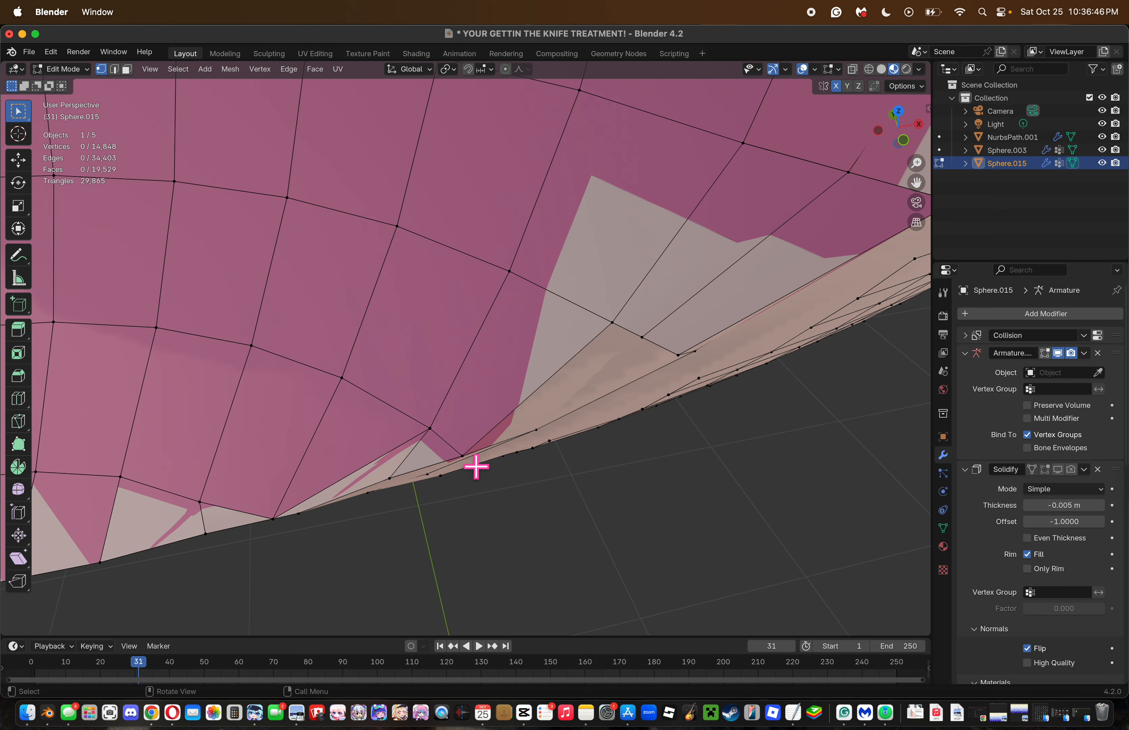
Knife-cut a new edge across the gap beneath the sphere's lower-right rim.
key("k")
left_click(572, 387)
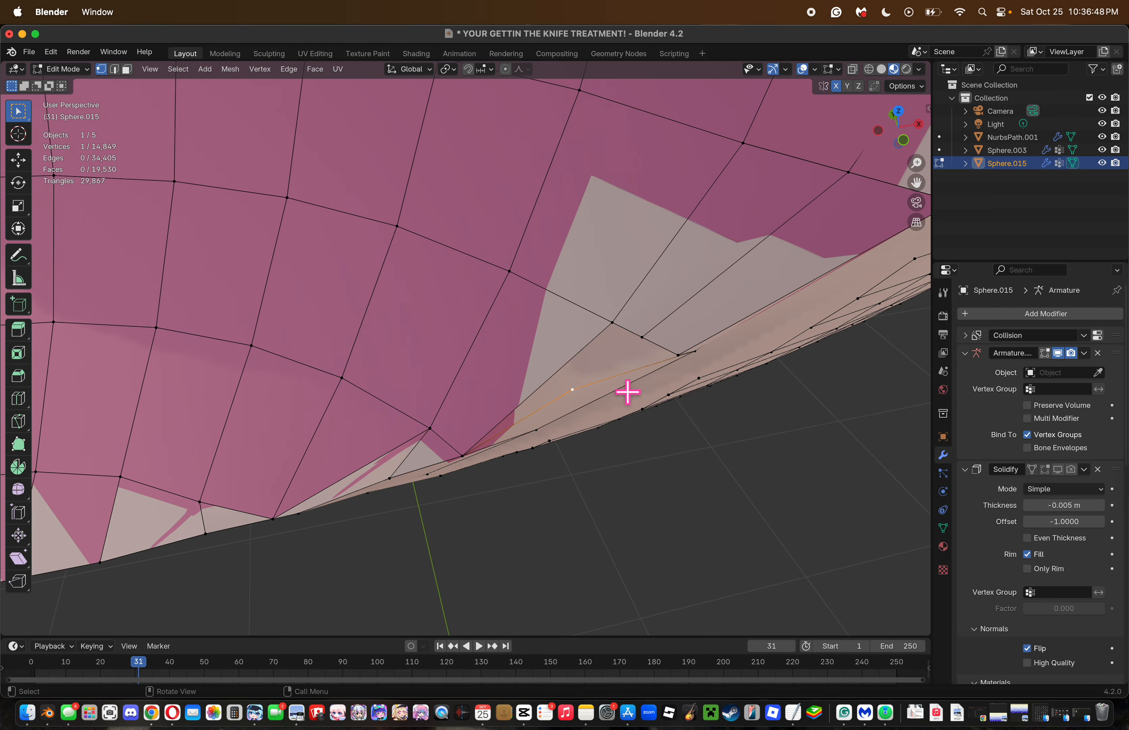
left_click(676, 354)
key("Return")
Merge the new cut's middle vertex into the sphere's neighbouring rim vertex with At Last.
key("m")
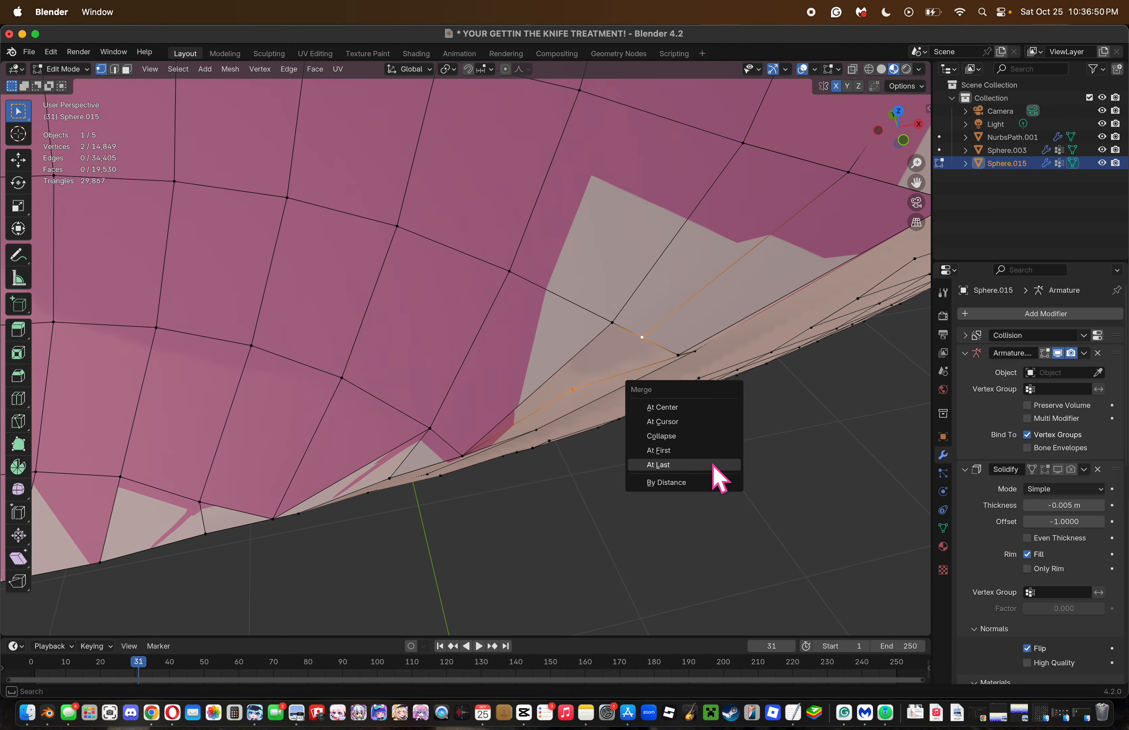
left_click(713, 465)
left_click(709, 478)
left_click(762, 393)
left_click(682, 381)
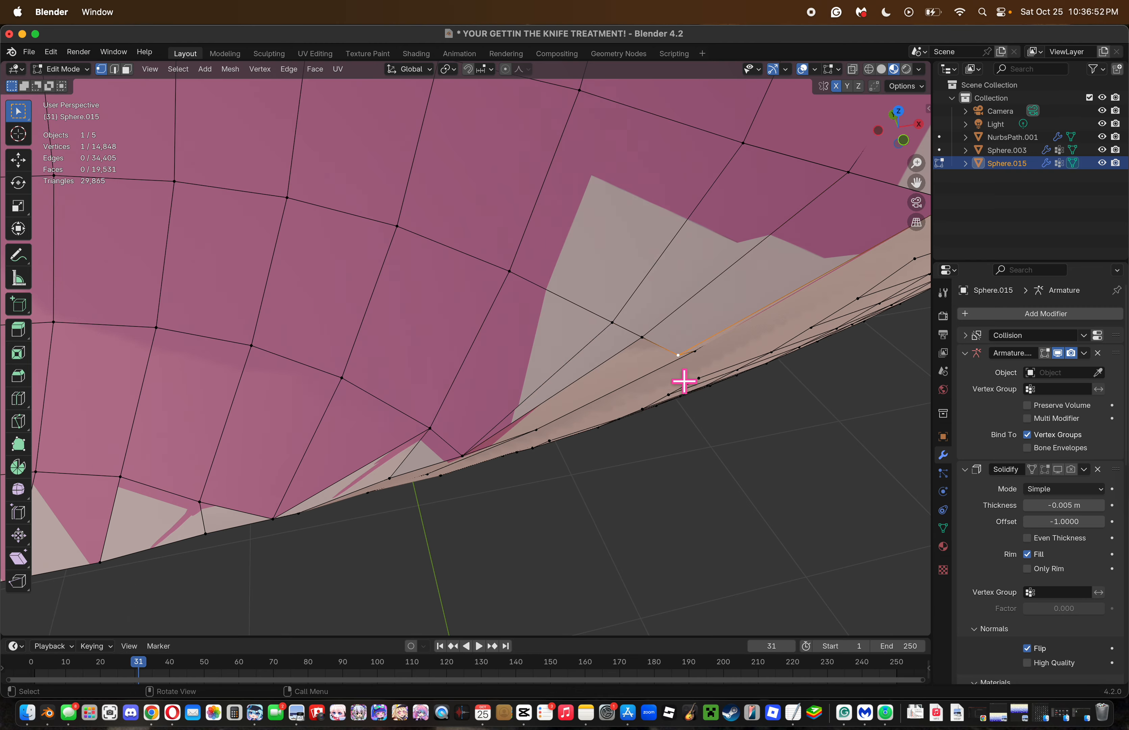
left_click(463, 455, "ctrl")
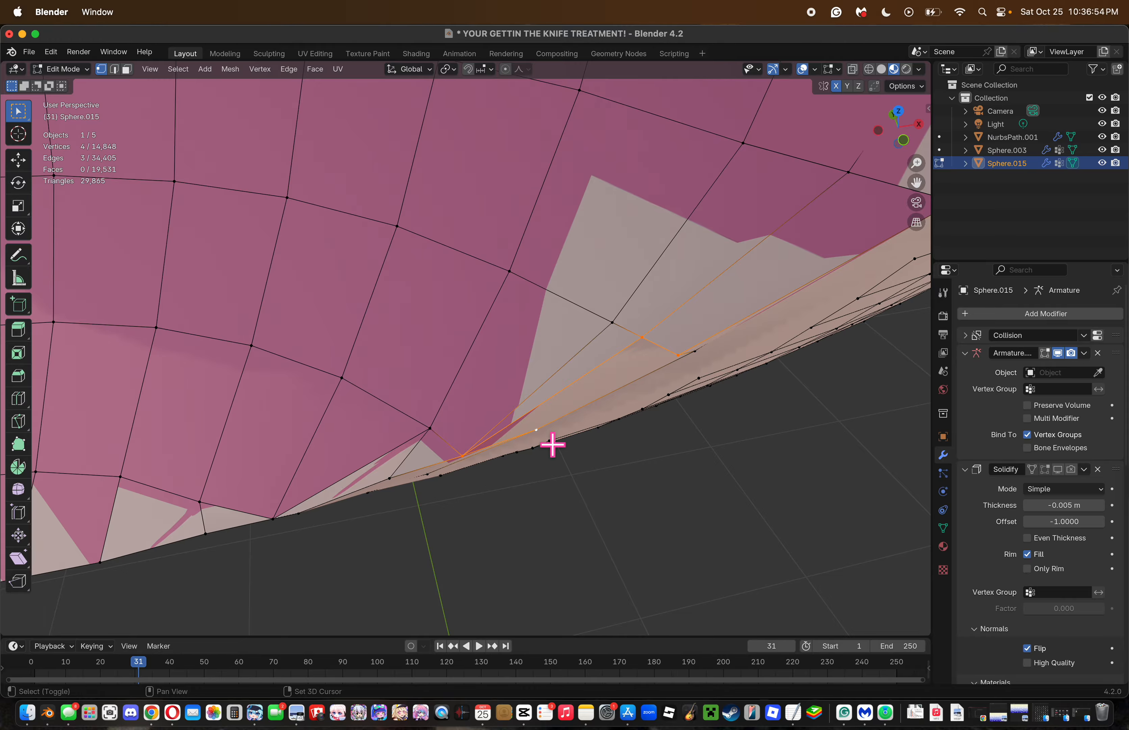
left_click_drag(900, 133, 898, 153)
key("super+z")
mouse_move(535, 299)
left_mouse_down()
mouse_move(502, 280)
mouse_move(522, 292)
left_mouse_up()
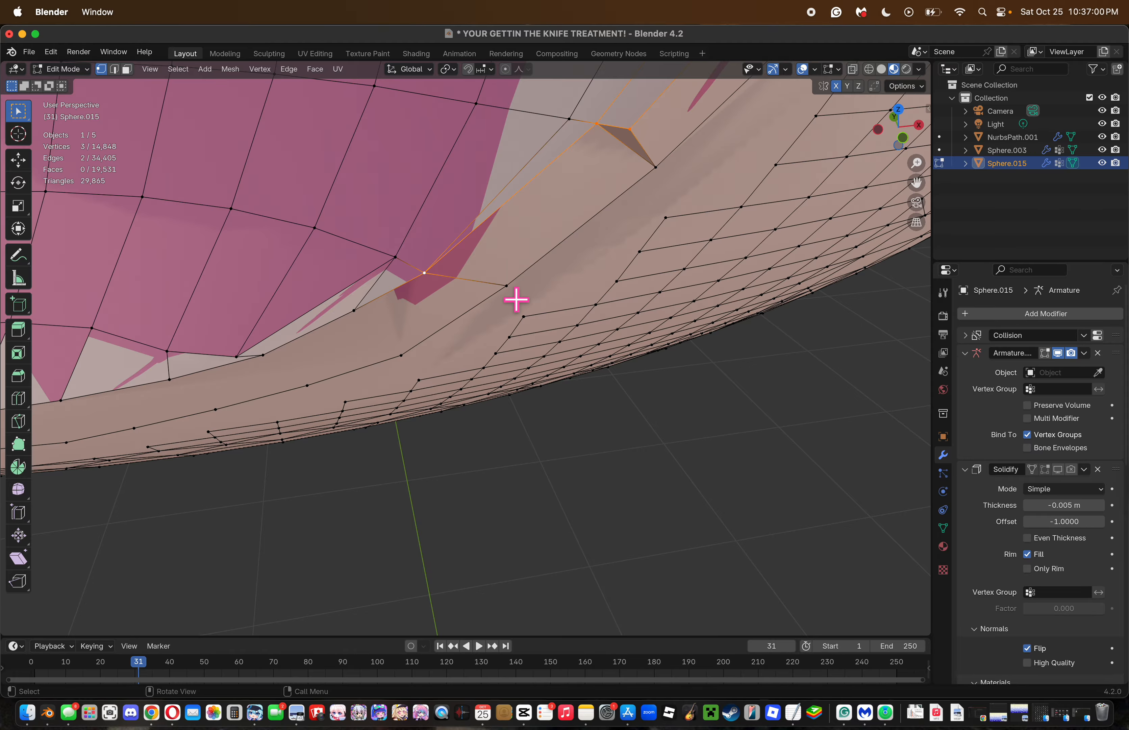
left_click(515, 297)
left_click(906, 140)
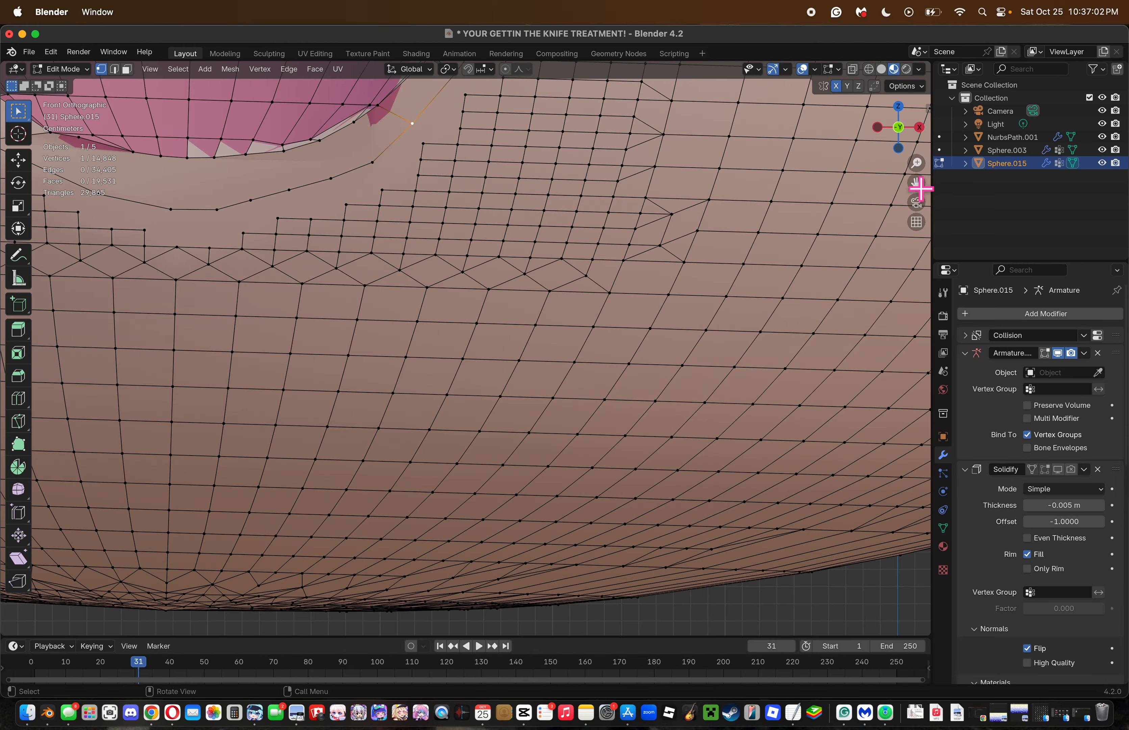
Connect the stray middle vertex in the gap beneath the sphere's lower-right rim to the neighbouring merged vertex with an edge.
left_click_drag(915, 183, 768, 232)
left_click(668, 333, "shift")
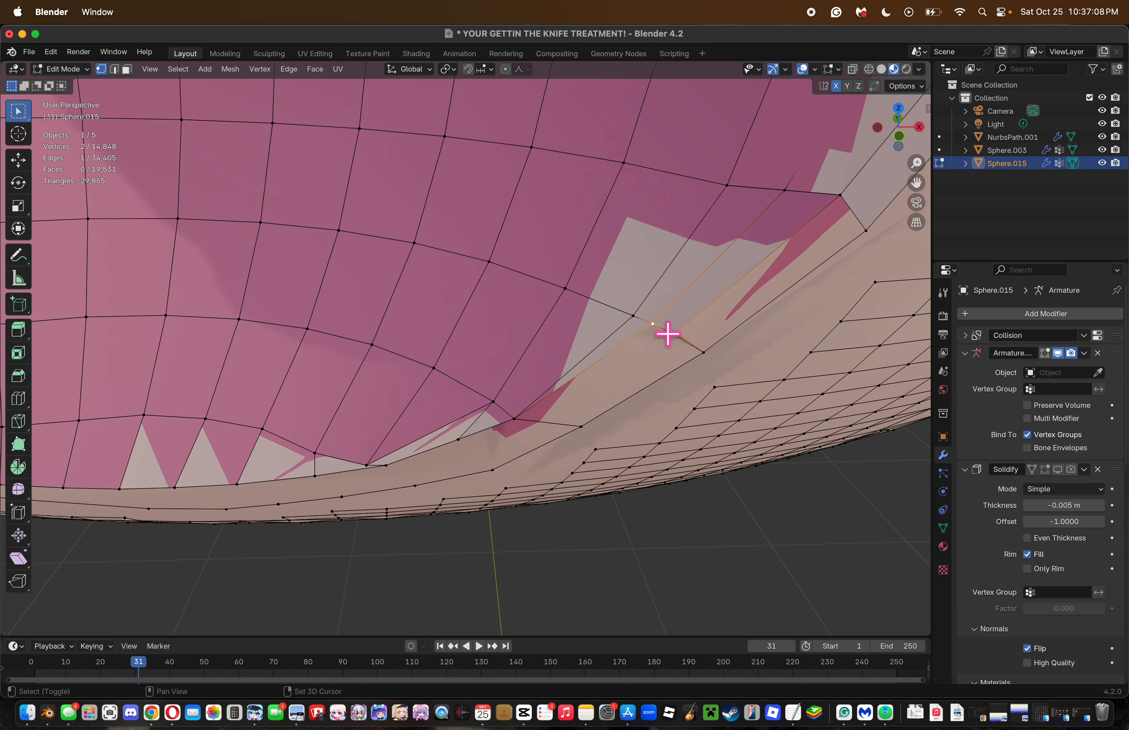
key("j")
left_click(750, 439)
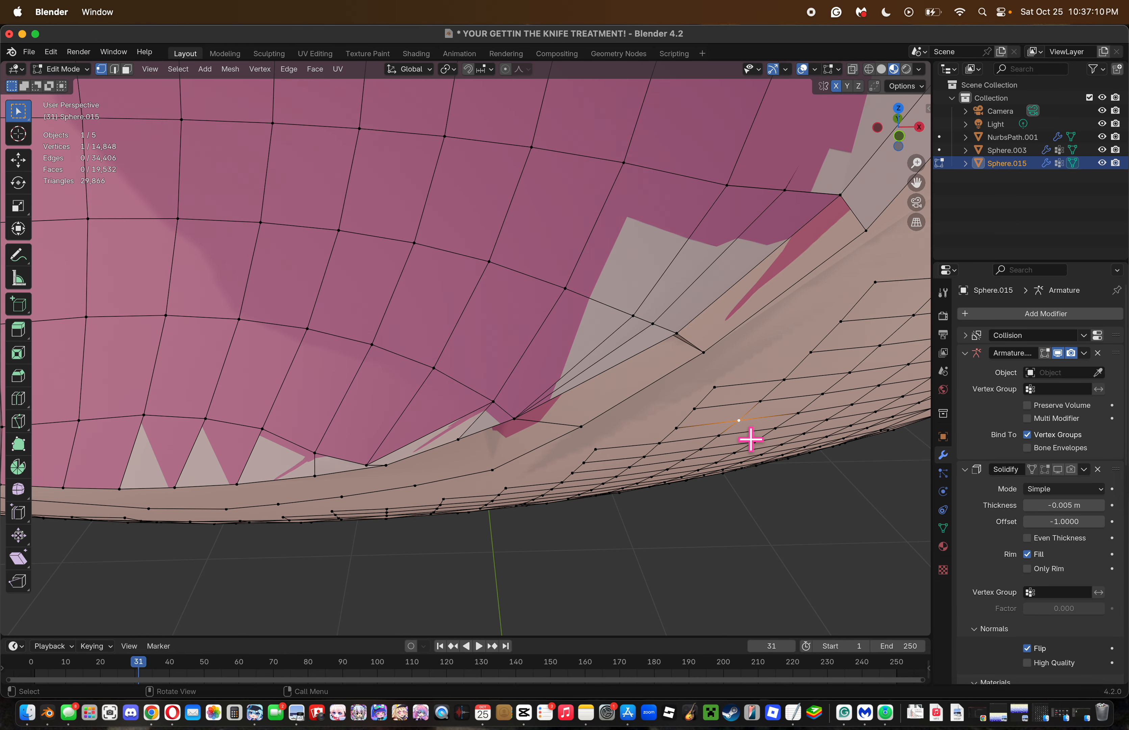
Dissolve the stray vertex in the gap beneath the sphere's lower-right rim.
left_click(901, 162)
left_click_drag(898, 144, 869, 113)
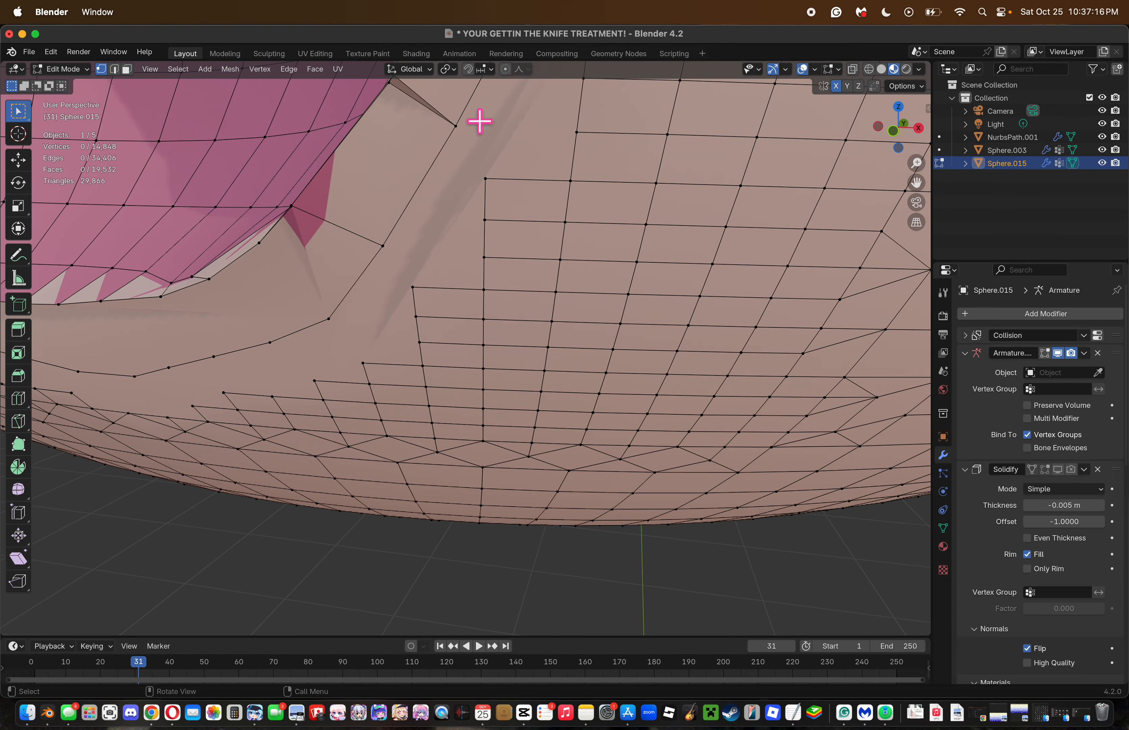
left_click(398, 92)
key("z")
left_click(601, 192)
key("x")
left_click(605, 192)
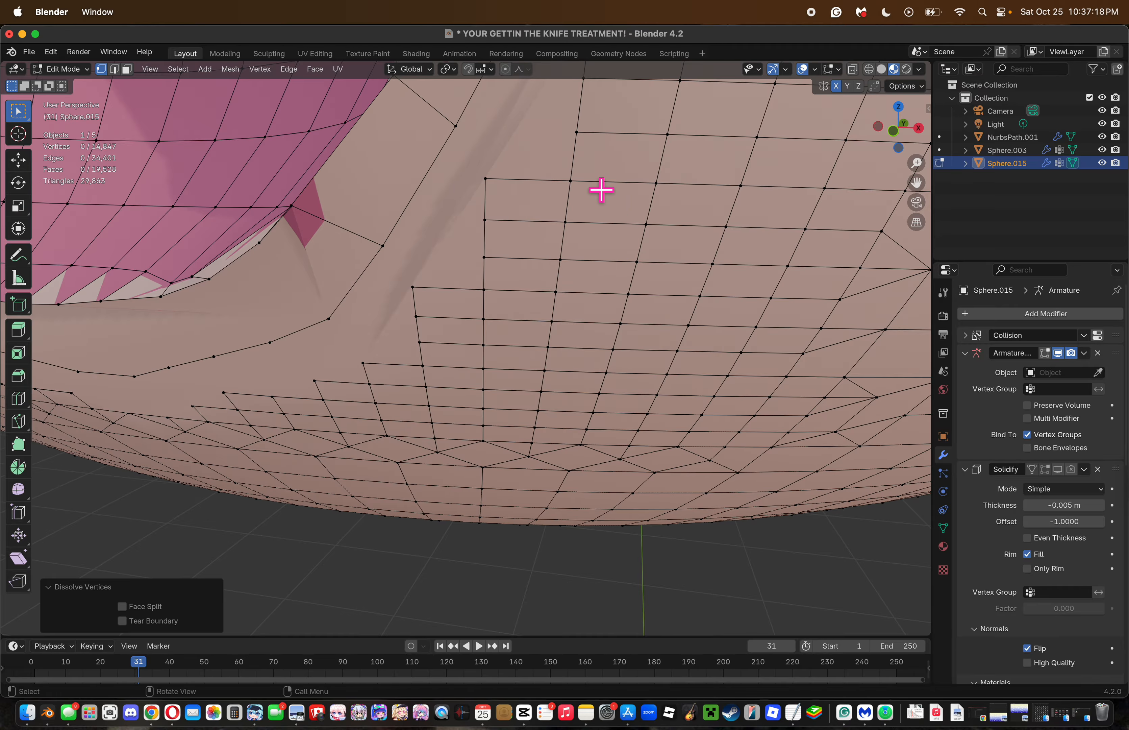
Undo and redo the vertex dissolve to compare the rim gap with and without the vertex.
left_click_drag(914, 135, 930, 156)
key("super+z")
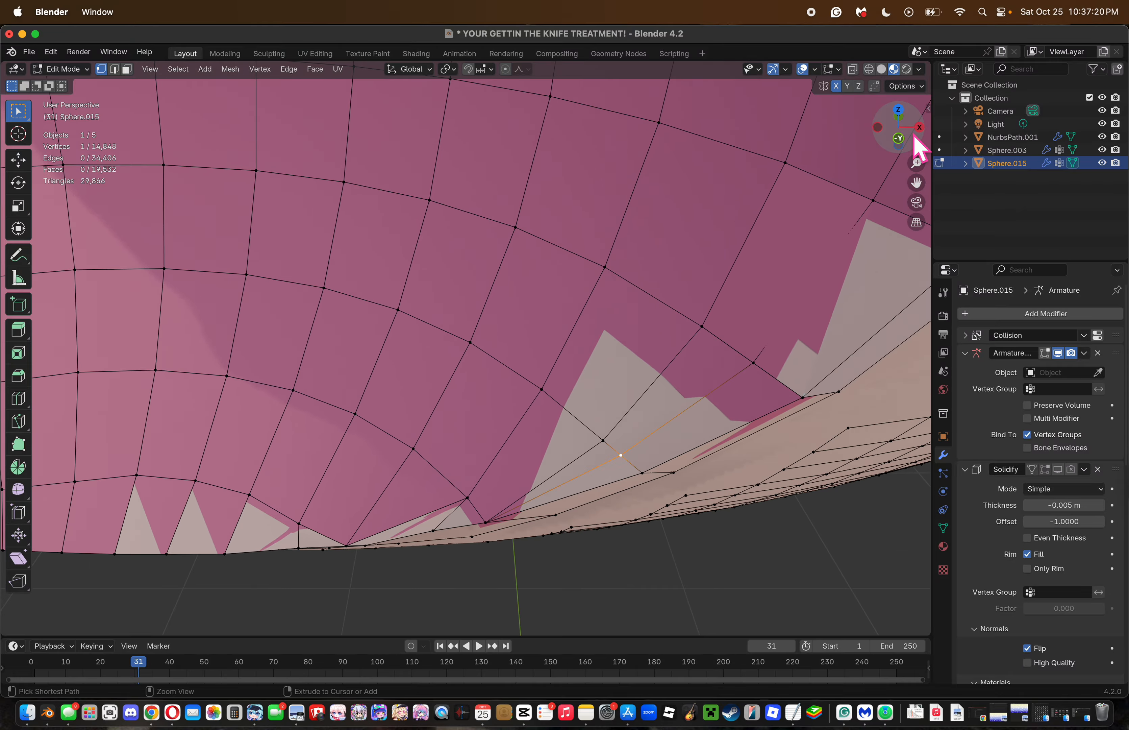
key("super+shift+z")
key("super+z")
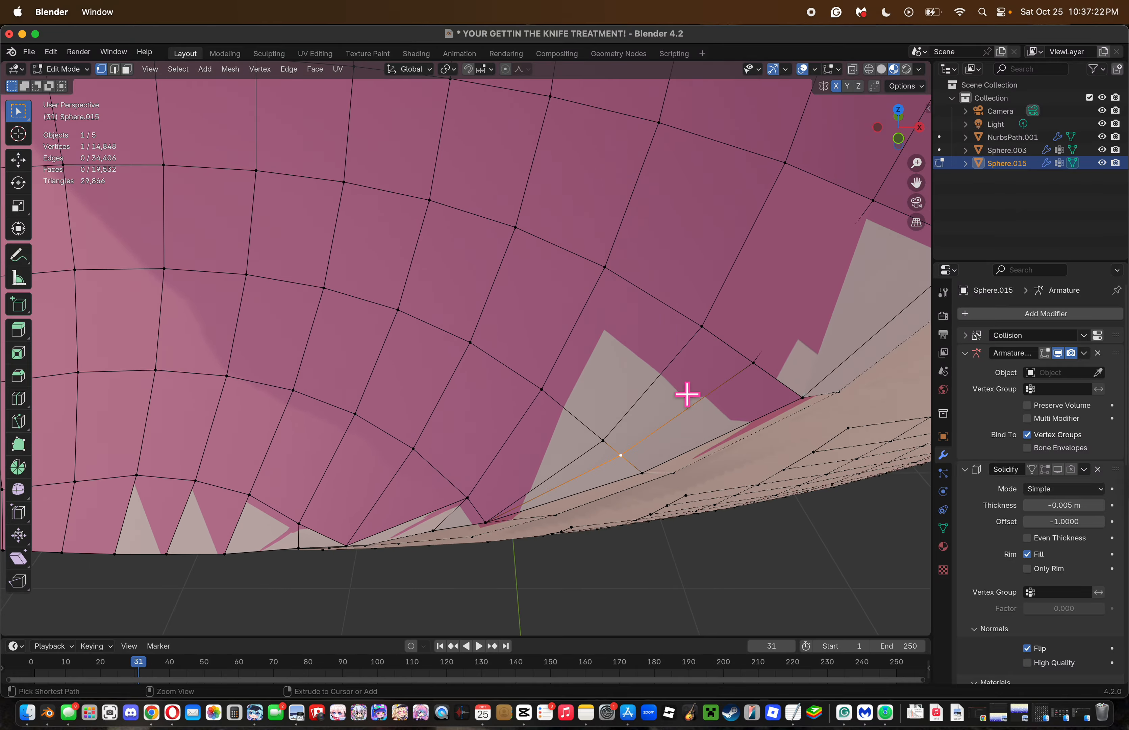
key("super+shift+z")
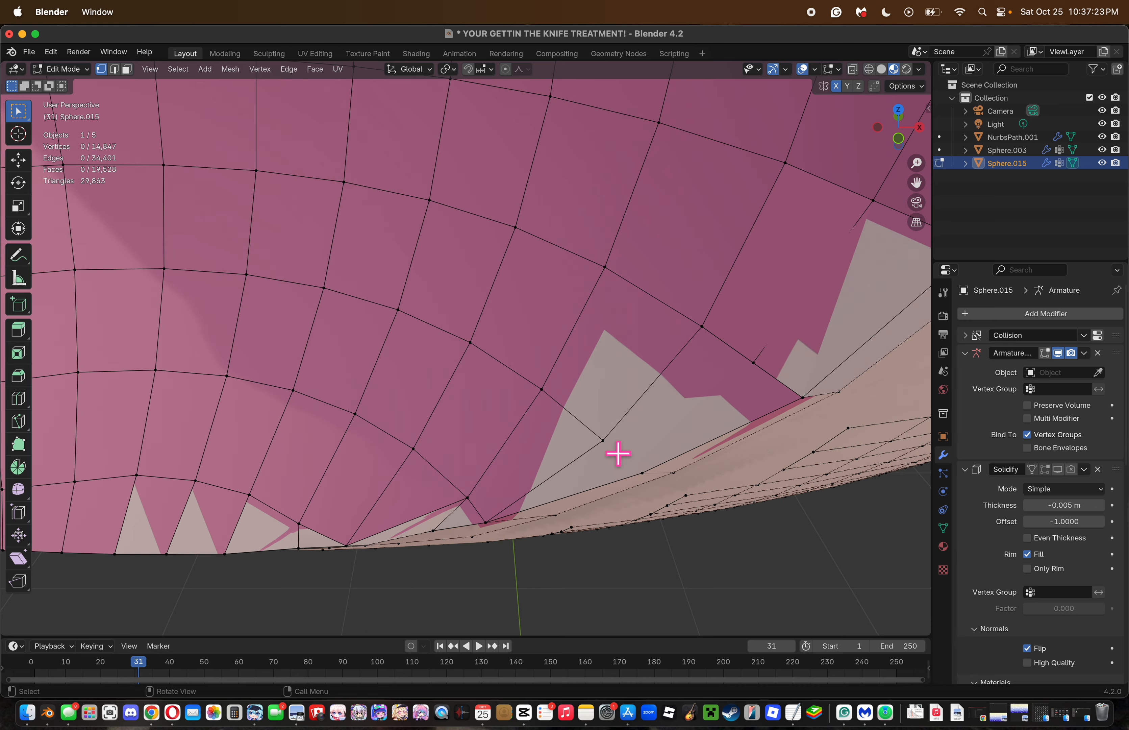
Knife-cut an edge from the sphere's lower-right rim vertex to the adjacent vertex on the outer ring.
key("k")
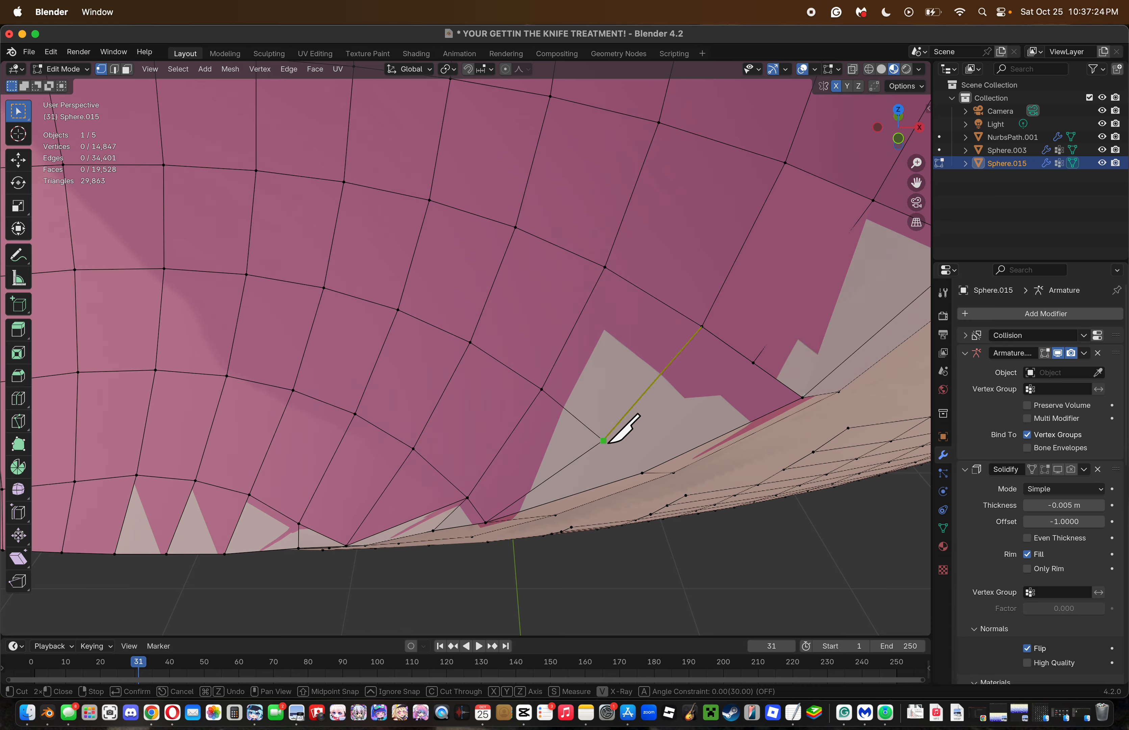
left_click(642, 472)
key("Return")
Knife-cut across the gap between the neighbouring rim vertices, passing through the middle of the new short edge, and save the file.
key("k")
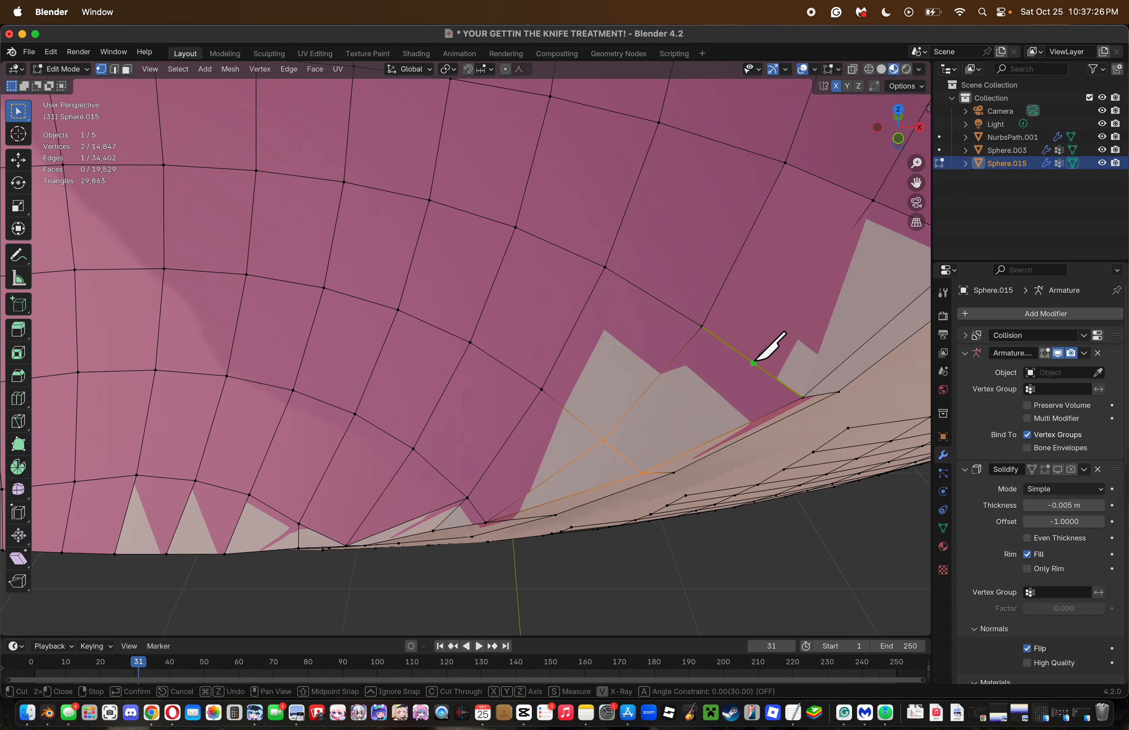
left_click(627, 454)
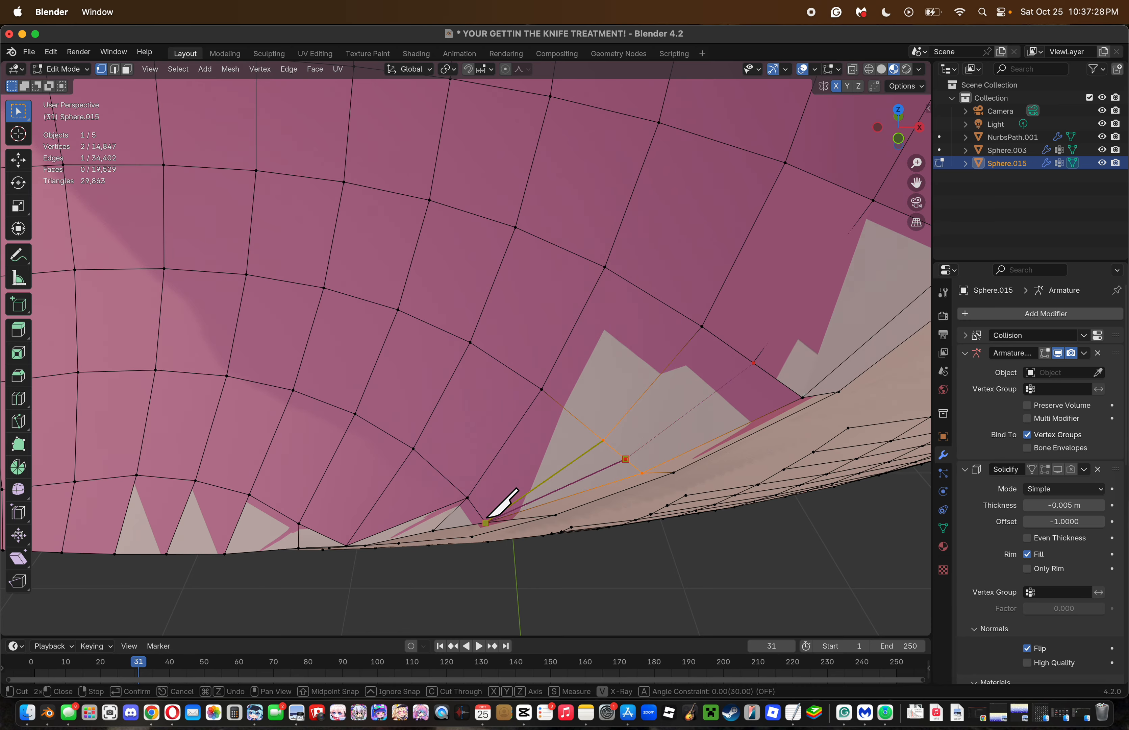
left_click(485, 522)
key("Return")
left_click(678, 569)
key("super+s")
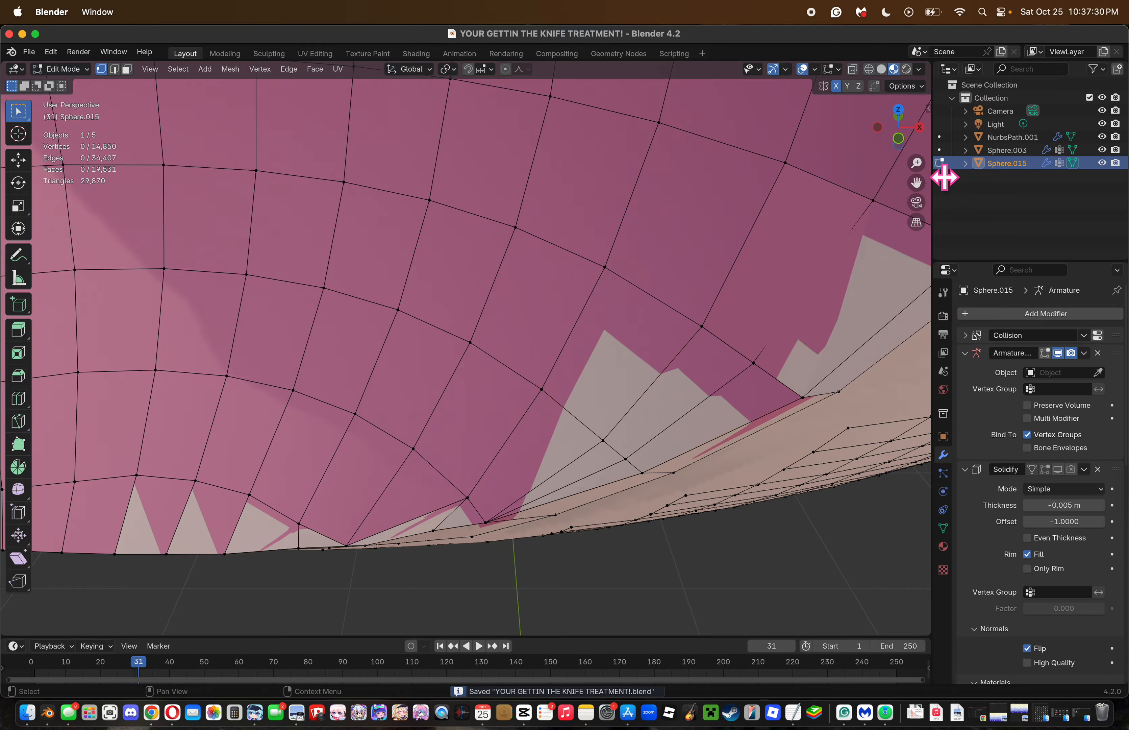
Try moving the face at the right end of the sphere's lower-right rim, and undo the move.
left_click_drag(916, 163, 916, 209)
mouse_move(899, 129)
left_mouse_down()
mouse_move(878, 127)
mouse_move(920, 122)
left_mouse_up()
key("Escape")
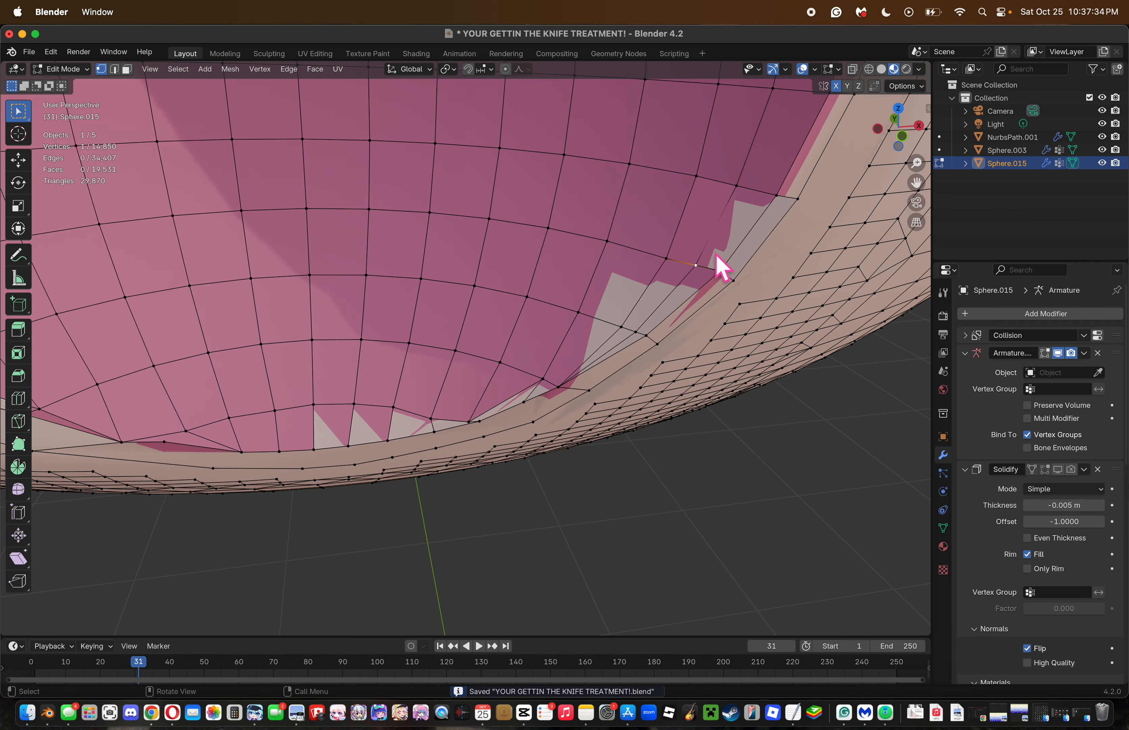
left_click(127, 69)
left_click(700, 232)
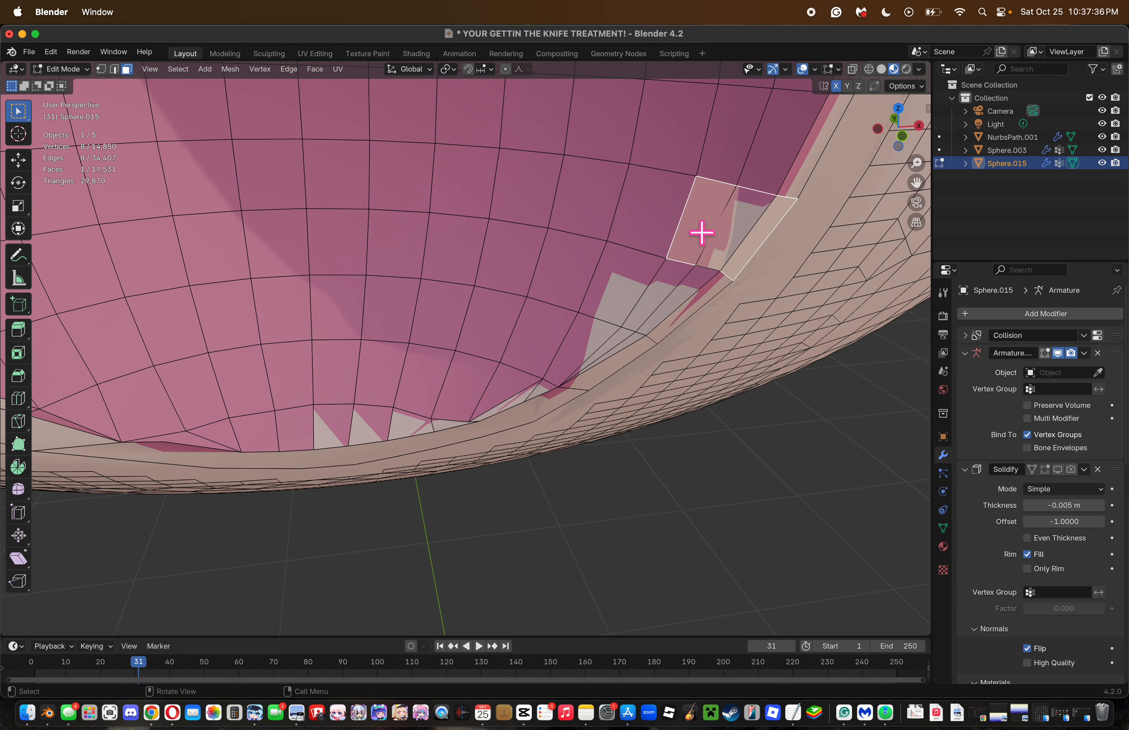
key("g")
left_click(724, 231)
key("super+z")
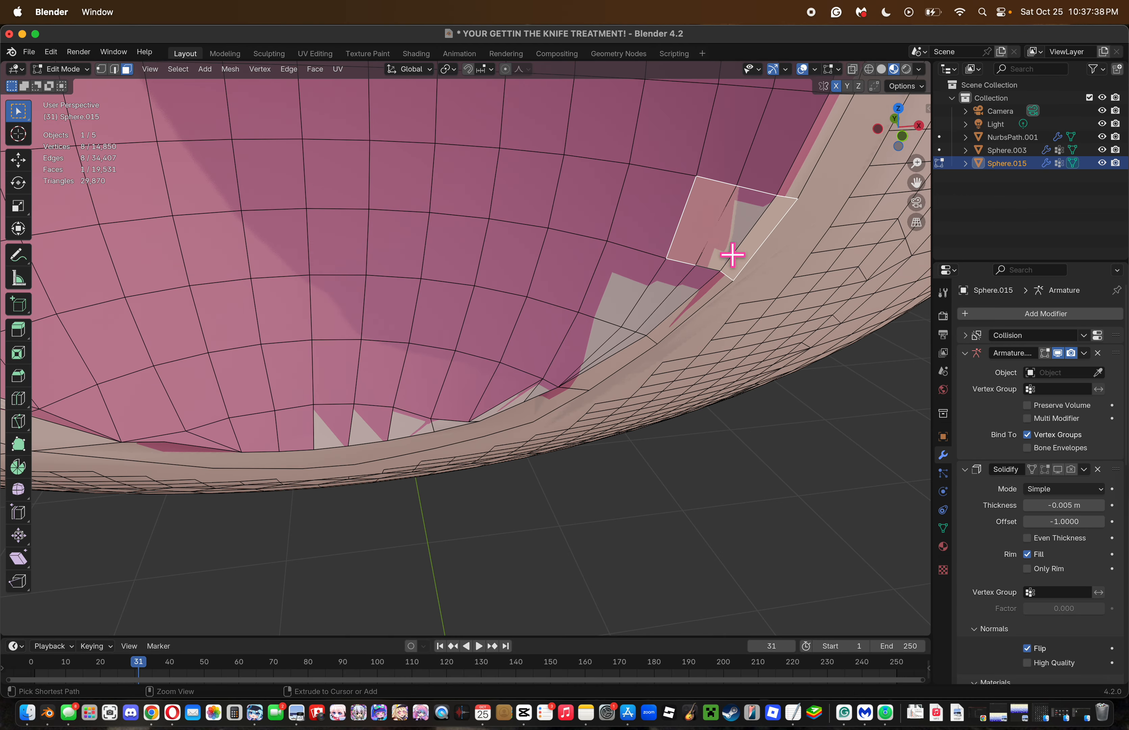
Select the whole mesh and clean it up with Delete Loose for vertices and edges.
left_click(101, 70)
key("a")
left_click(230, 69)
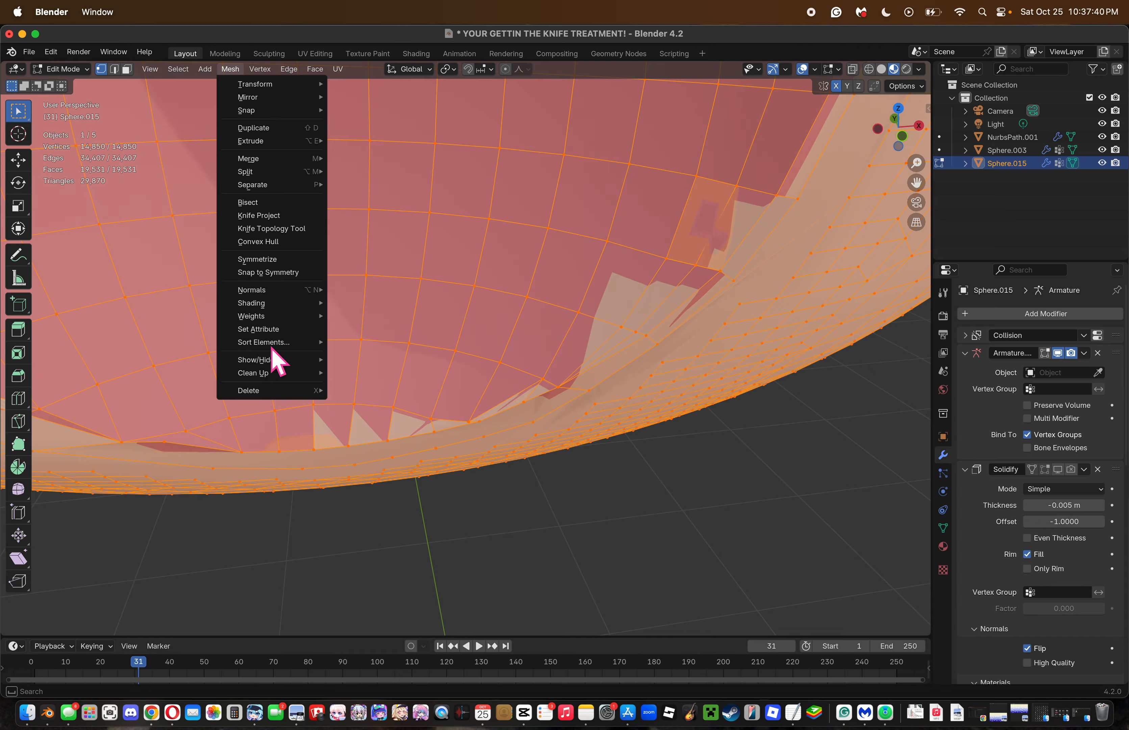
mouse_move(275, 373)
left_click(370, 373)
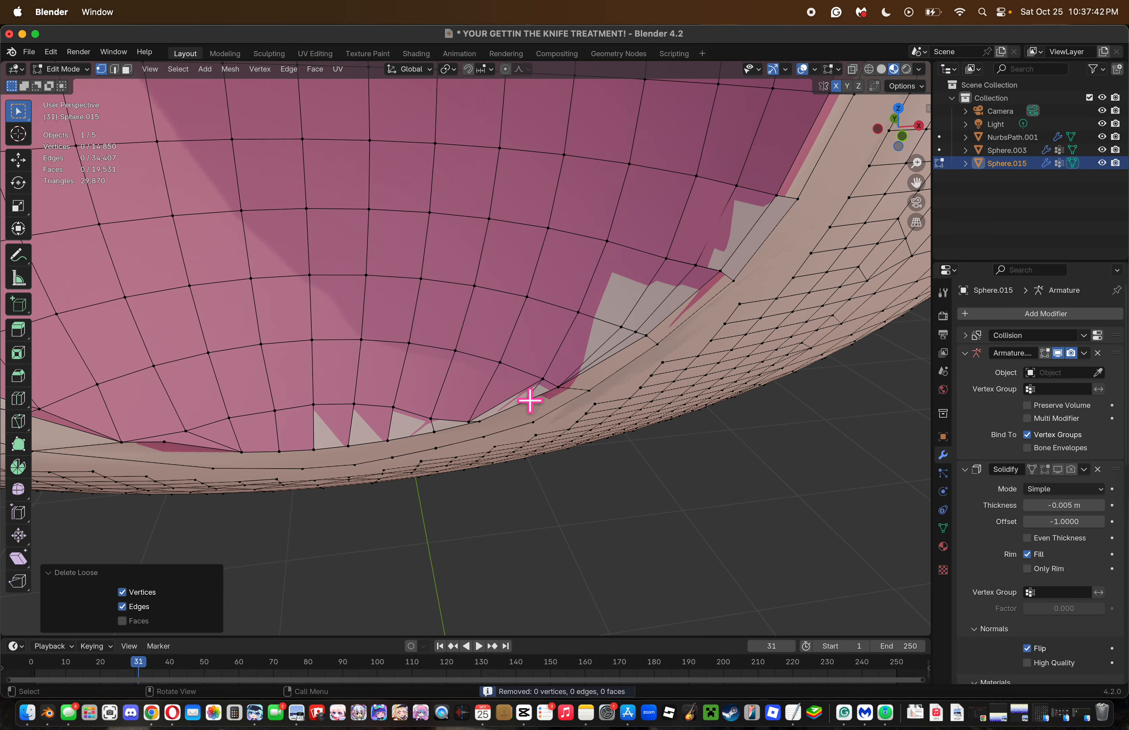
left_click(696, 441)
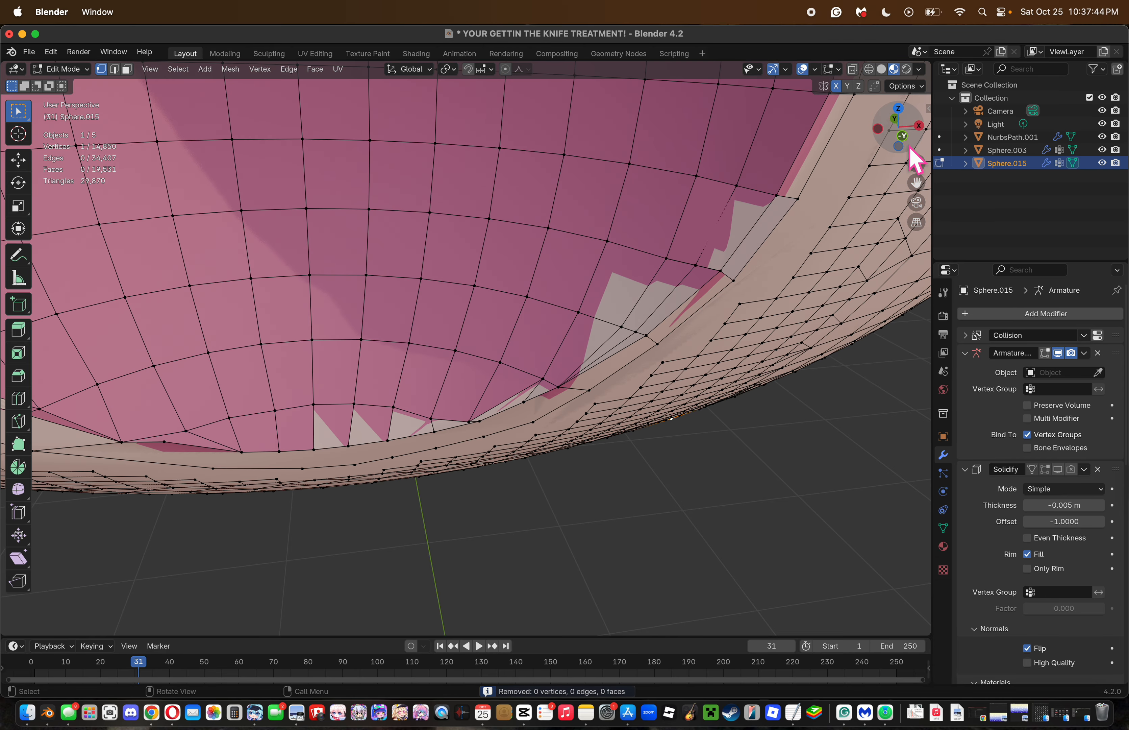
mouse_move(906, 147)
left_mouse_down()
mouse_move(881, 124)
mouse_move(909, 156)
mouse_move(897, 138)
left_mouse_up()
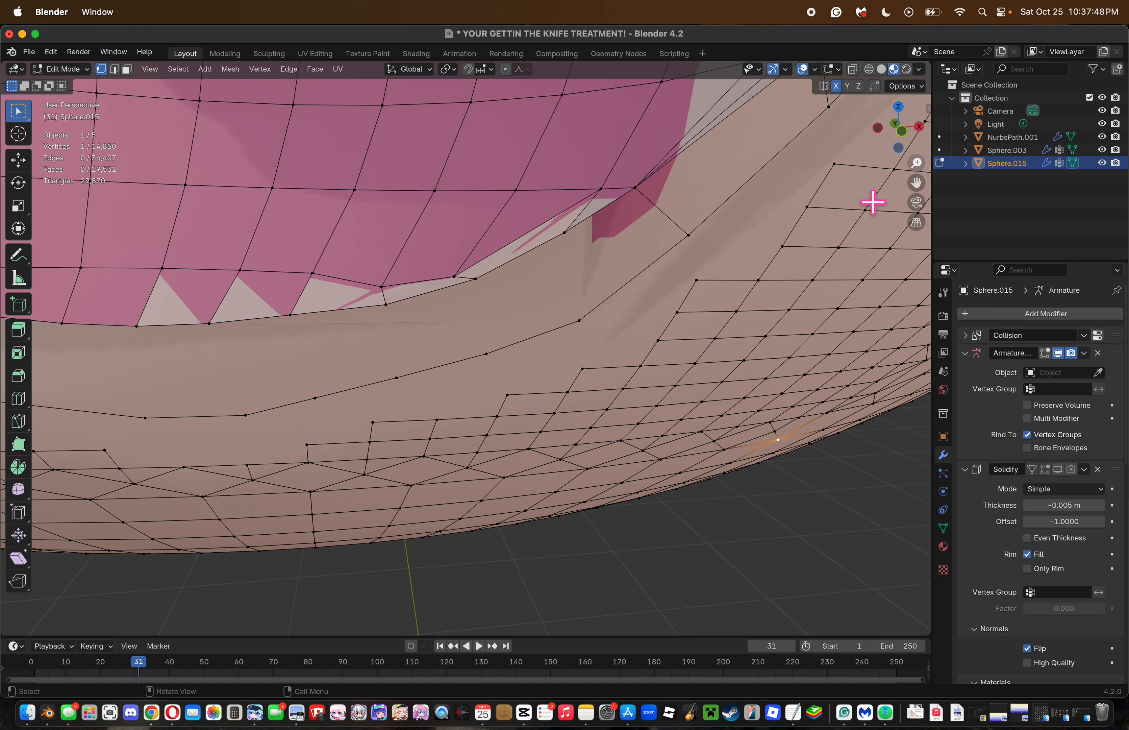
Knife-cut an edge from the pink opening's rim vertex down to the corner vertex on the outer edge loop.
key("k")
left_click(564, 232)
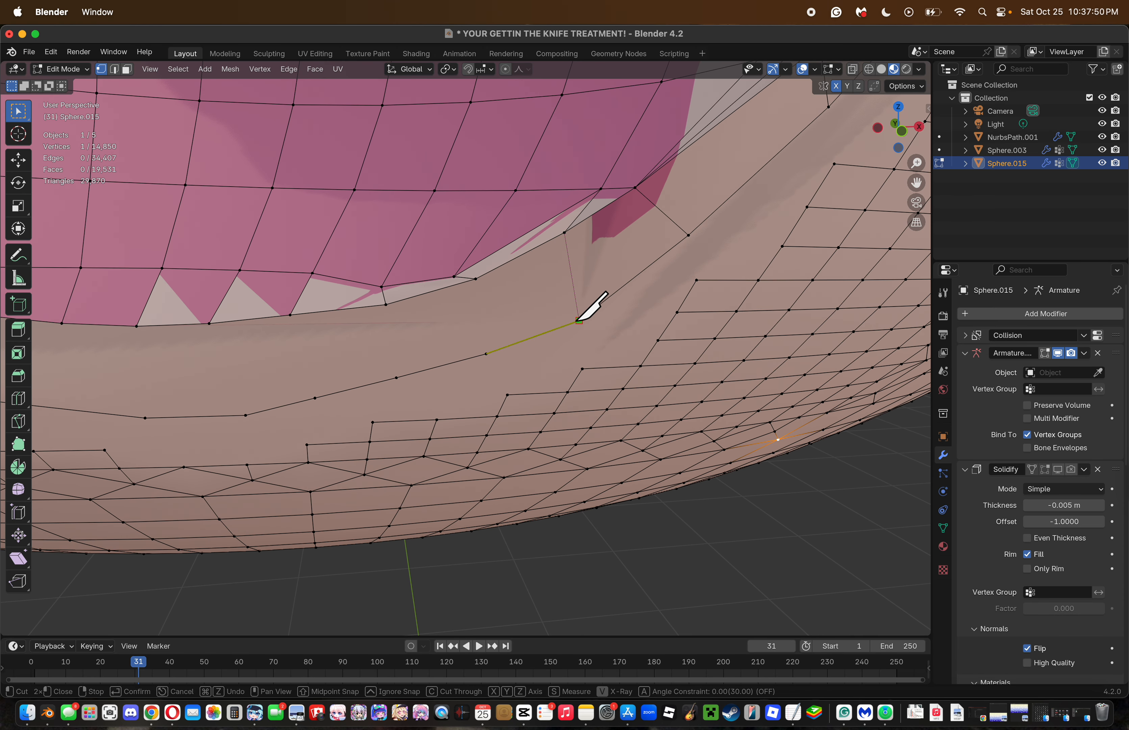
left_click(578, 321)
key("Return")
key("h")
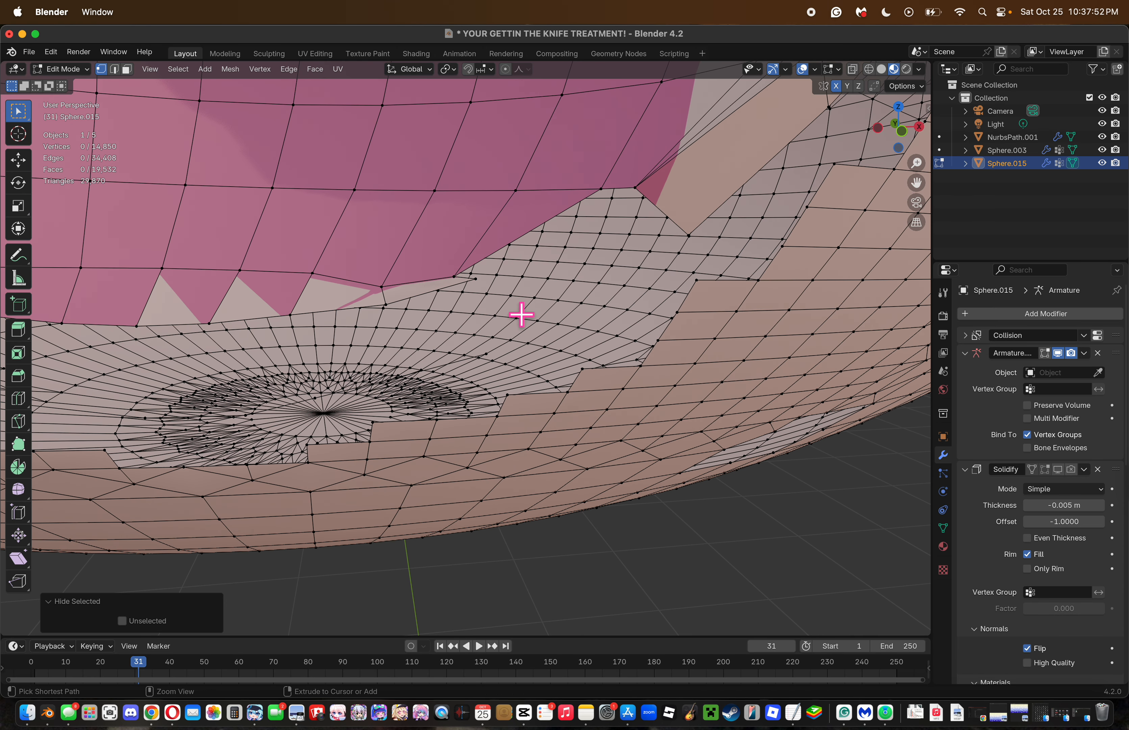
key("ctrl+z")
Knife-cut a short edge from the pink surface's lower vertex to the rim edge beside the existing rim vertex.
left_click(420, 324)
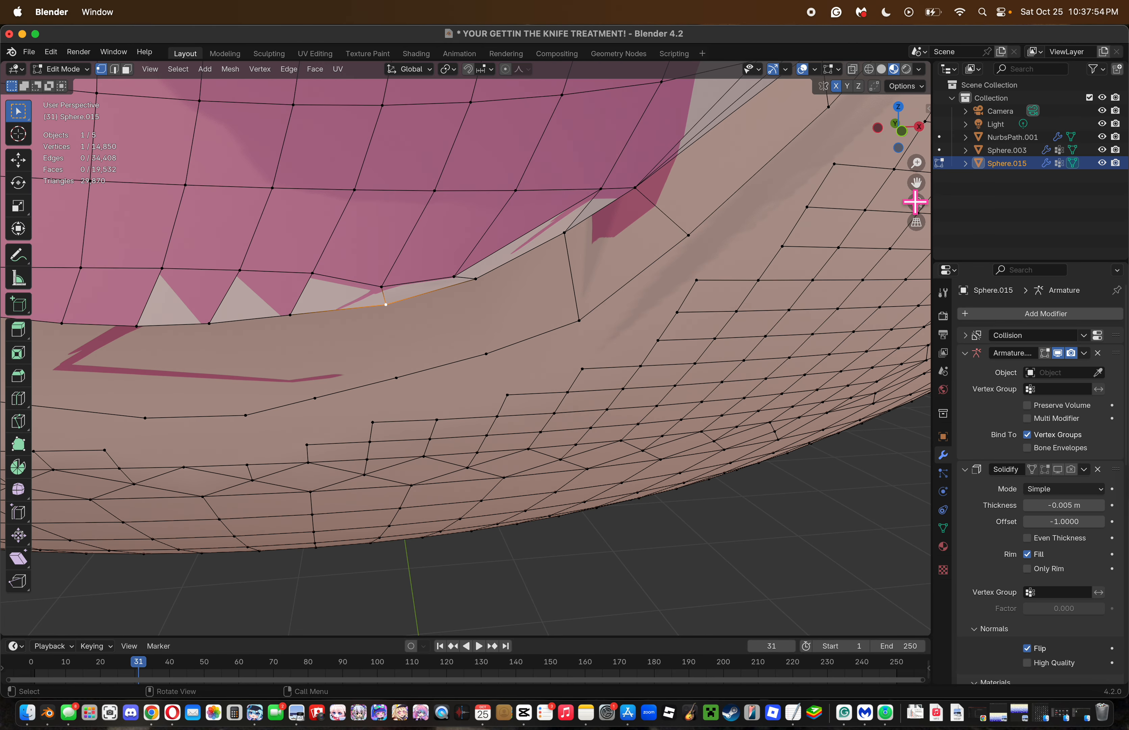
mouse_move(897, 141)
left_mouse_down()
mouse_move(912, 153)
mouse_move(907, 164)
left_mouse_up()
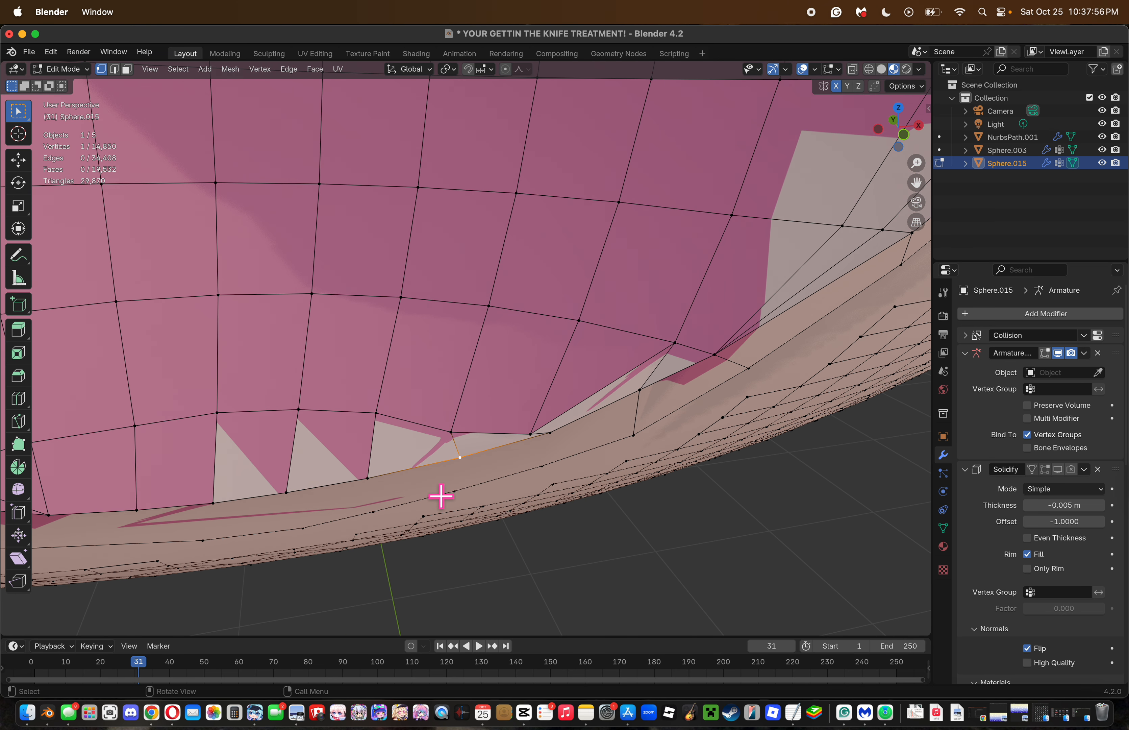
key("k")
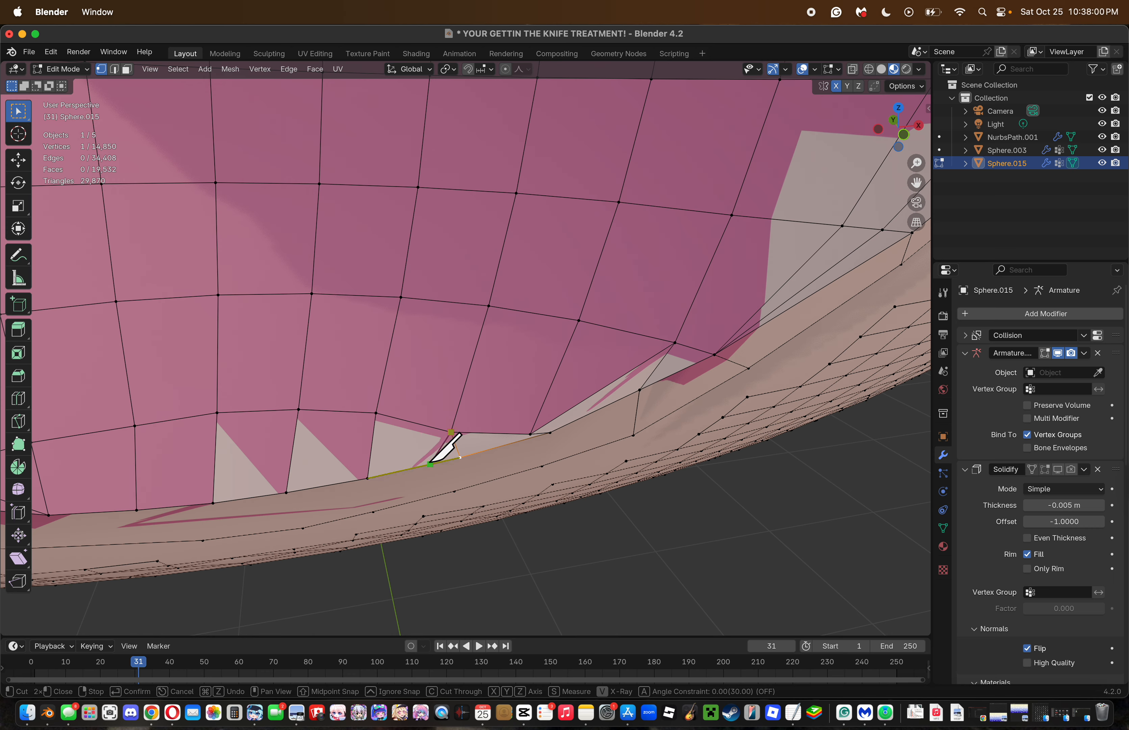
key("Return")
Try to dissolve the old rim vertex next to the new short cut.
left_click(466, 472)
key("x")
left_click(580, 491)
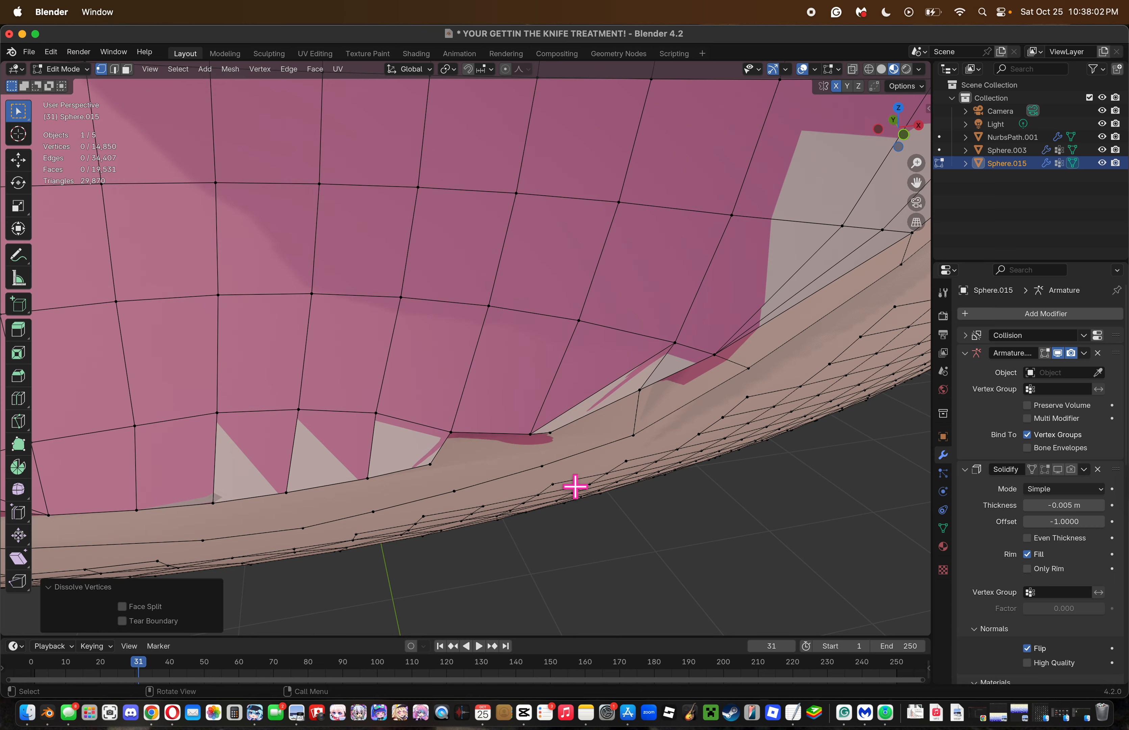
key("super+z")
Merge the old and newly cut rim vertices with Collapse and move the merged vertex about -0.0027 m in X.
left_click(446, 470, "shift")
key("m")
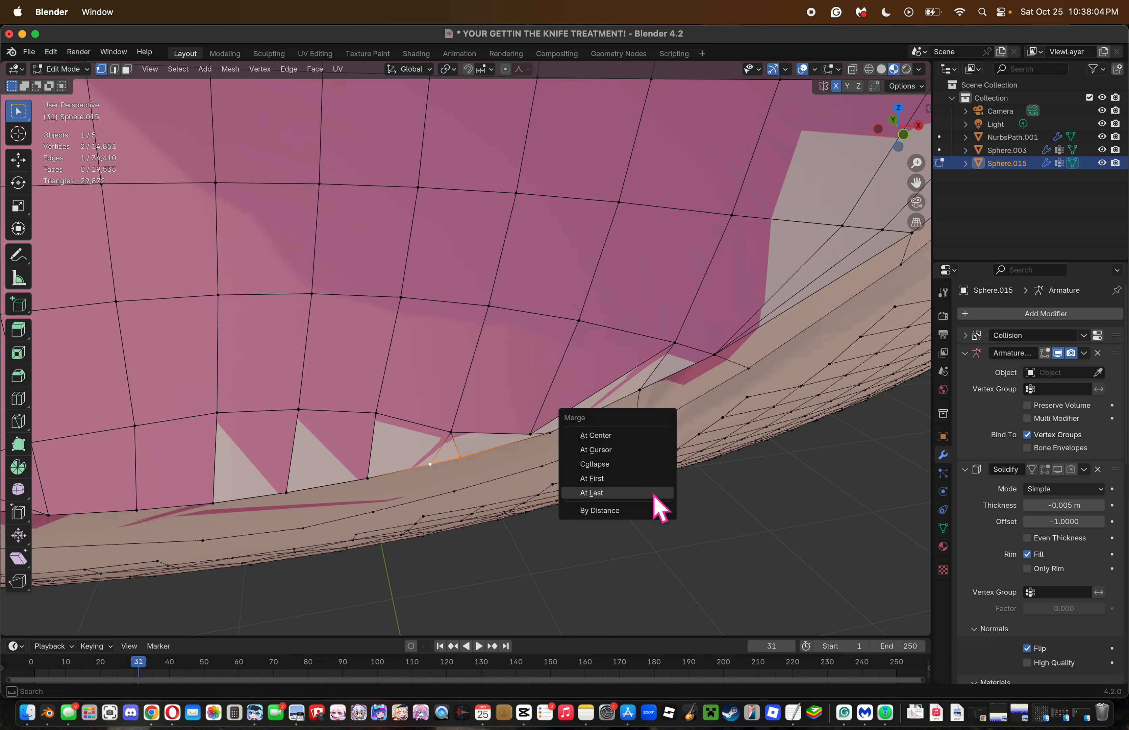
left_click(616, 464)
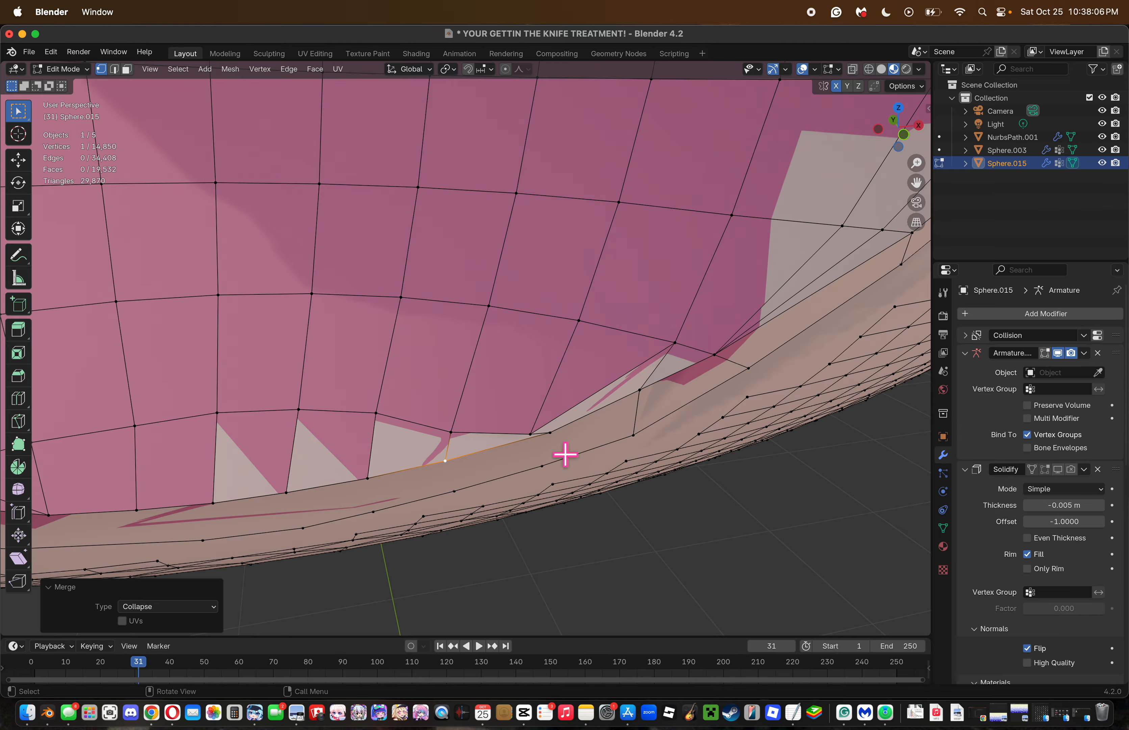
key("g")
left_click(527, 471)
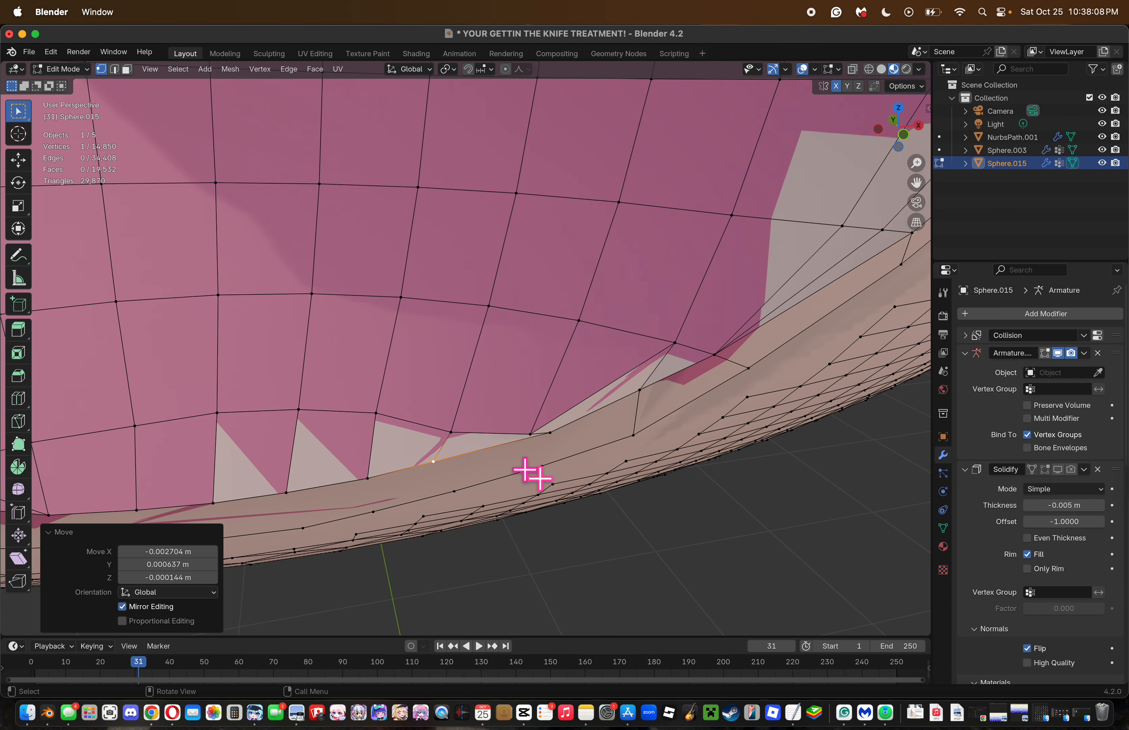
Merge the next pair of close vertices along the rim with Collapse and nudge the merged vertex into line with the rim.
left_click(545, 447)
left_click(563, 447)
left_click(539, 442, "shift")
right_click(683, 466)
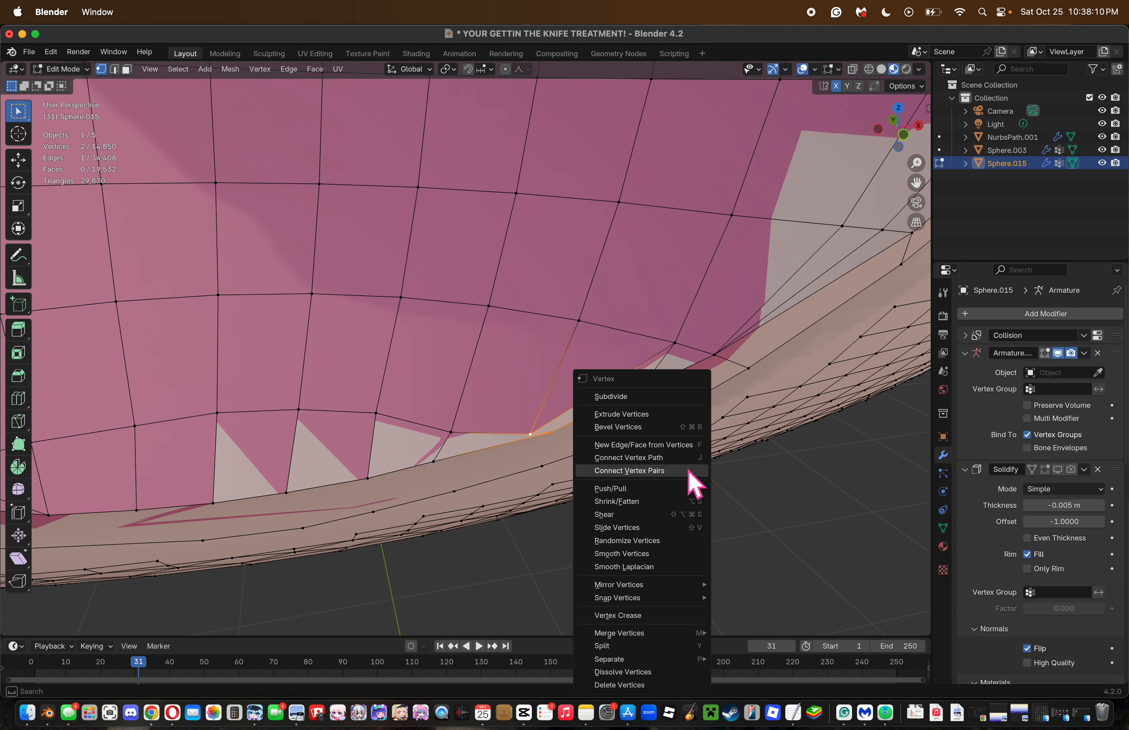
key("Escape")
key("m")
left_click(696, 419)
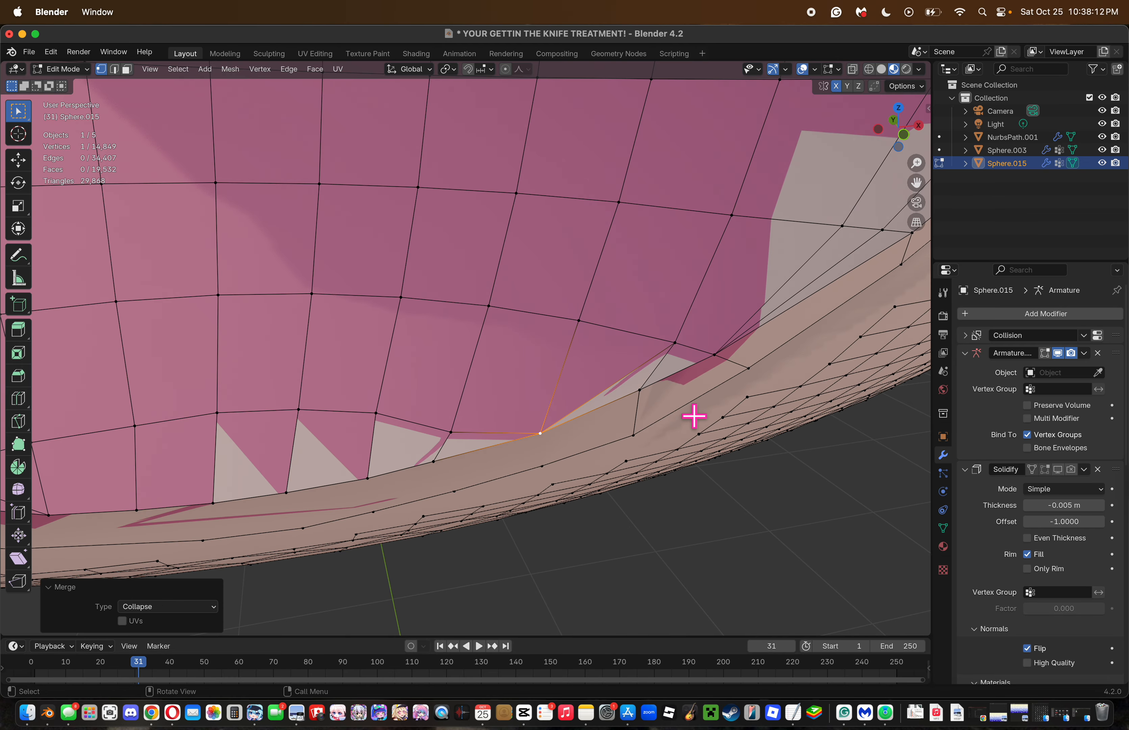
key("g")
left_click(703, 429)
key("g")
left_click(690, 415)
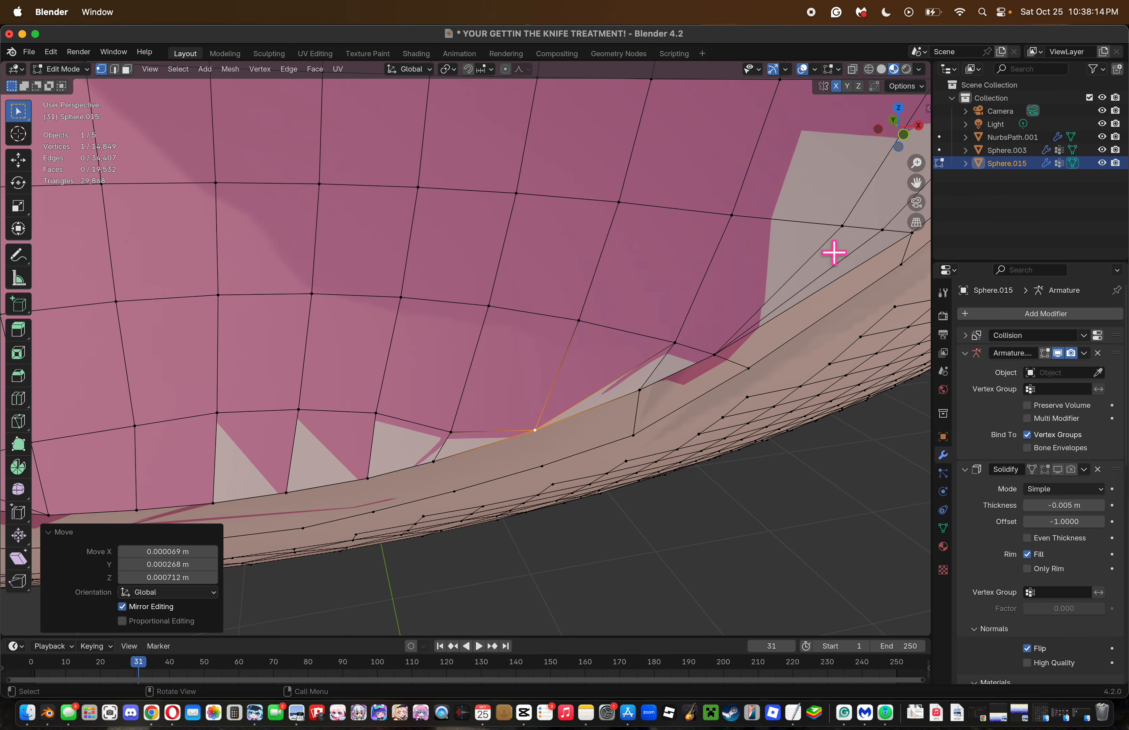
Switch to the front orthographic view and save the file.
left_click(904, 137)
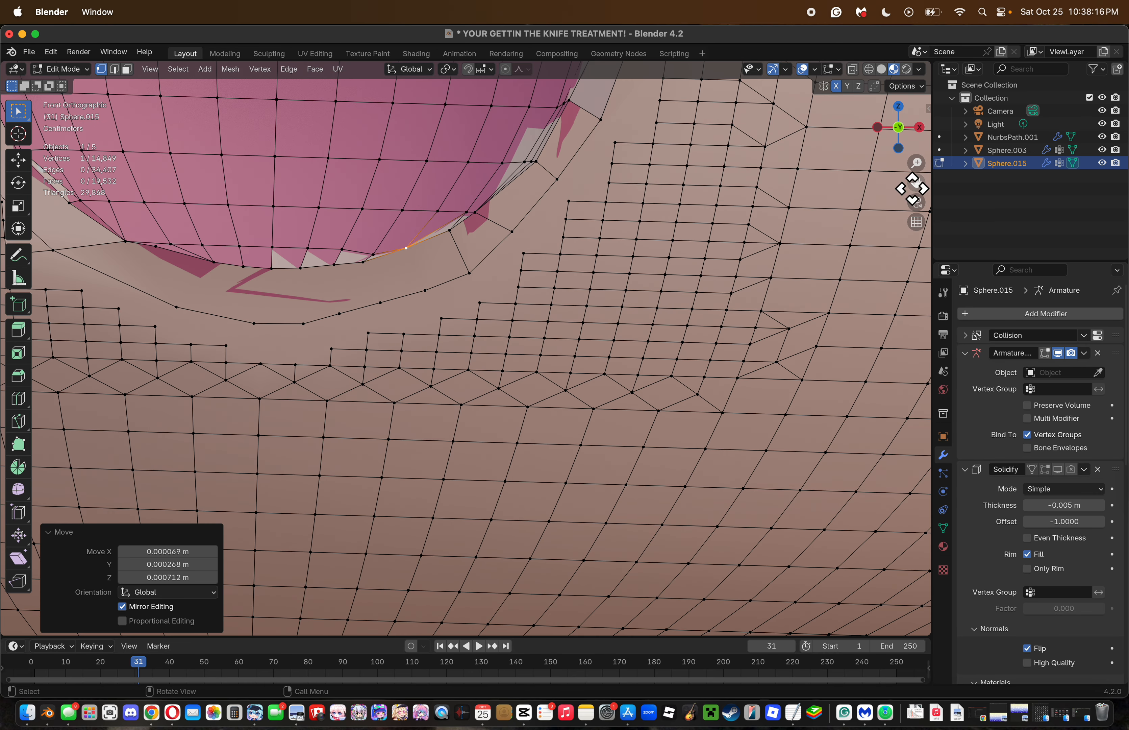
left_click_drag(913, 187, 953, 269)
left_click_drag(915, 164, 915, 142)
key("super+s")
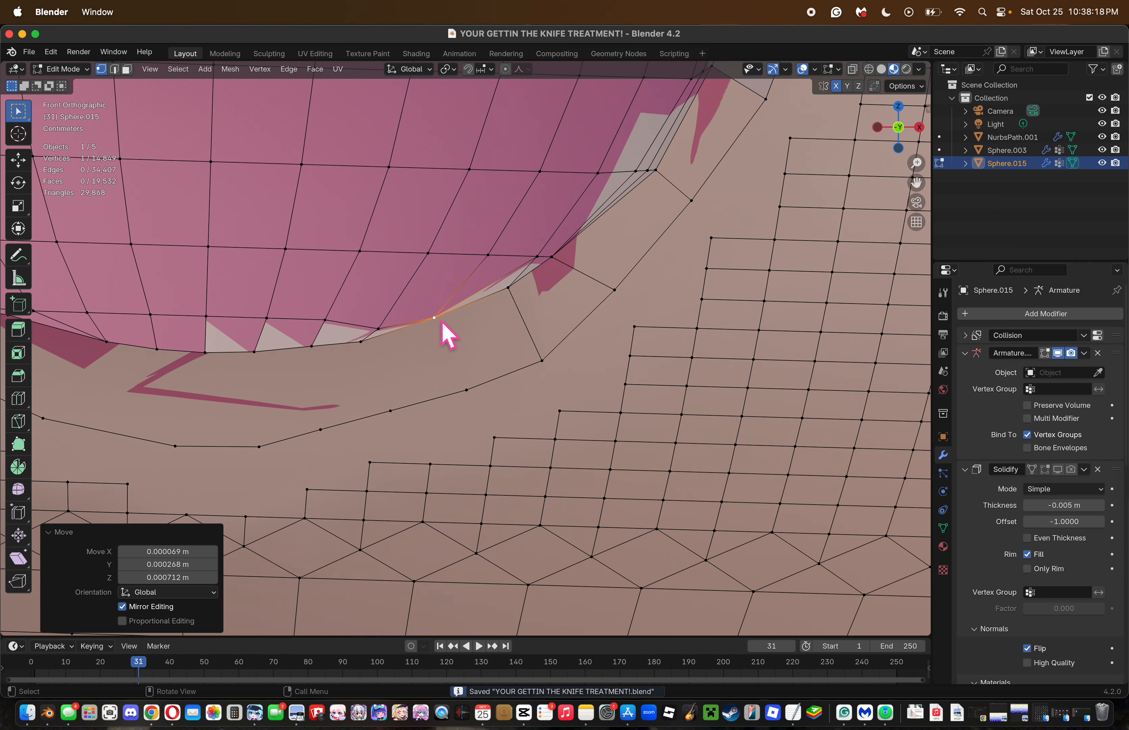
Knife-cut two edges from neighbouring lower rim vertices to the matching vertices on the outer edge loop.
key("k")
left_click(434, 317)
left_click(468, 389)
key("Return")
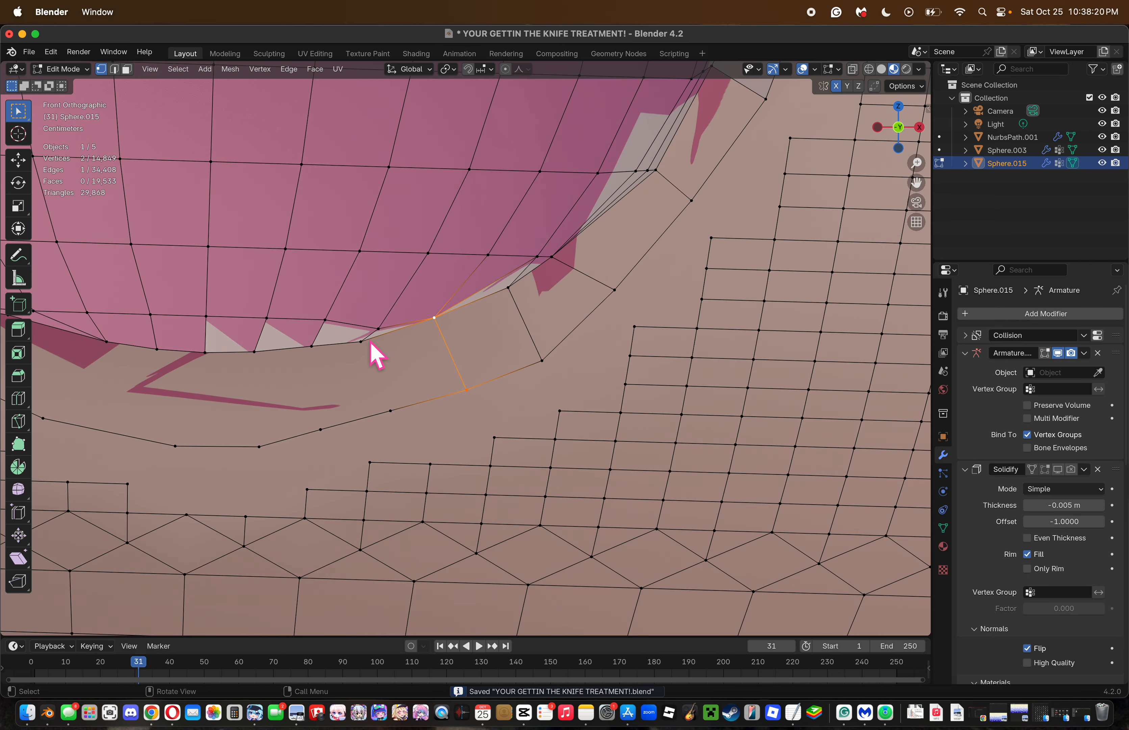
key("k")
left_click(361, 342)
left_click(390, 410)
key("Return")
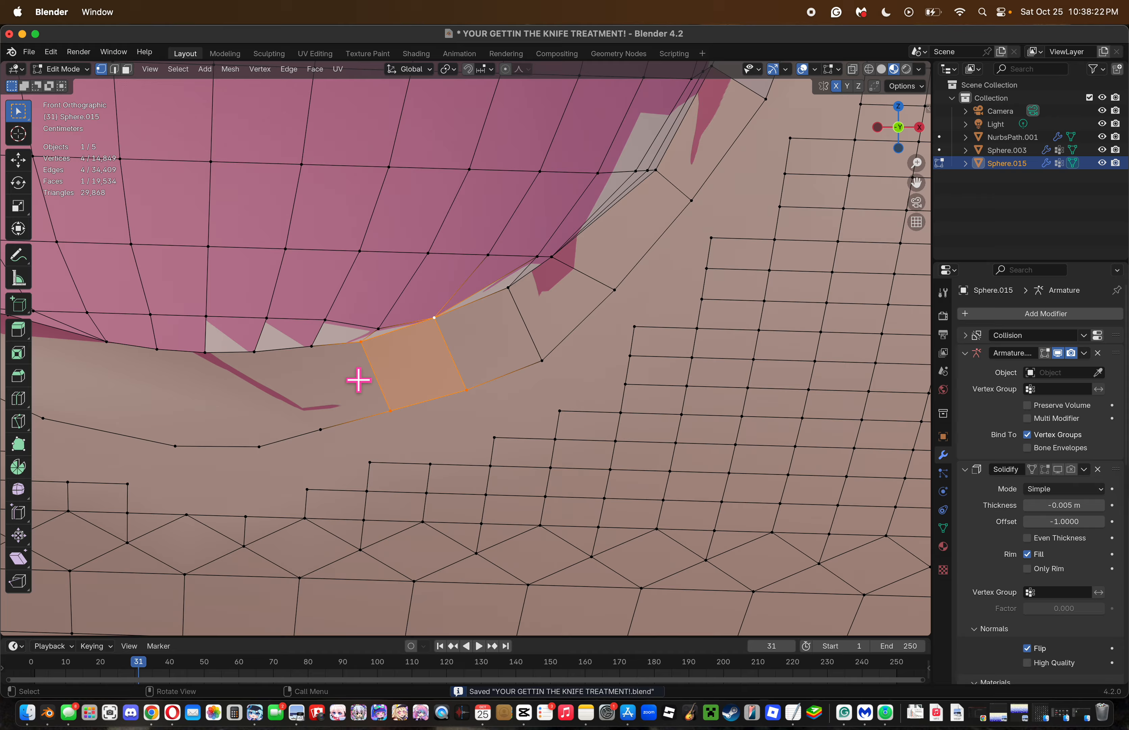
Knife-cut three more edges from the lower rim to the outer loop, continuing toward the bottom centre of the opening.
key("k")
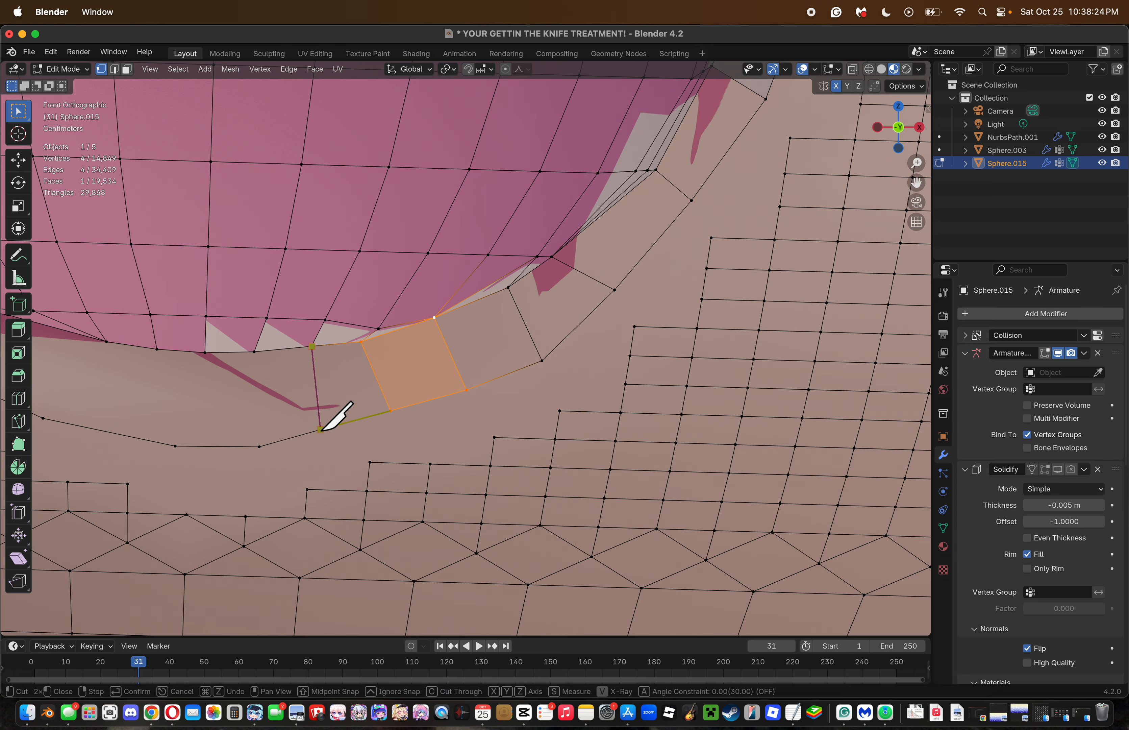
key("Return")
key("k")
left_click(254, 352)
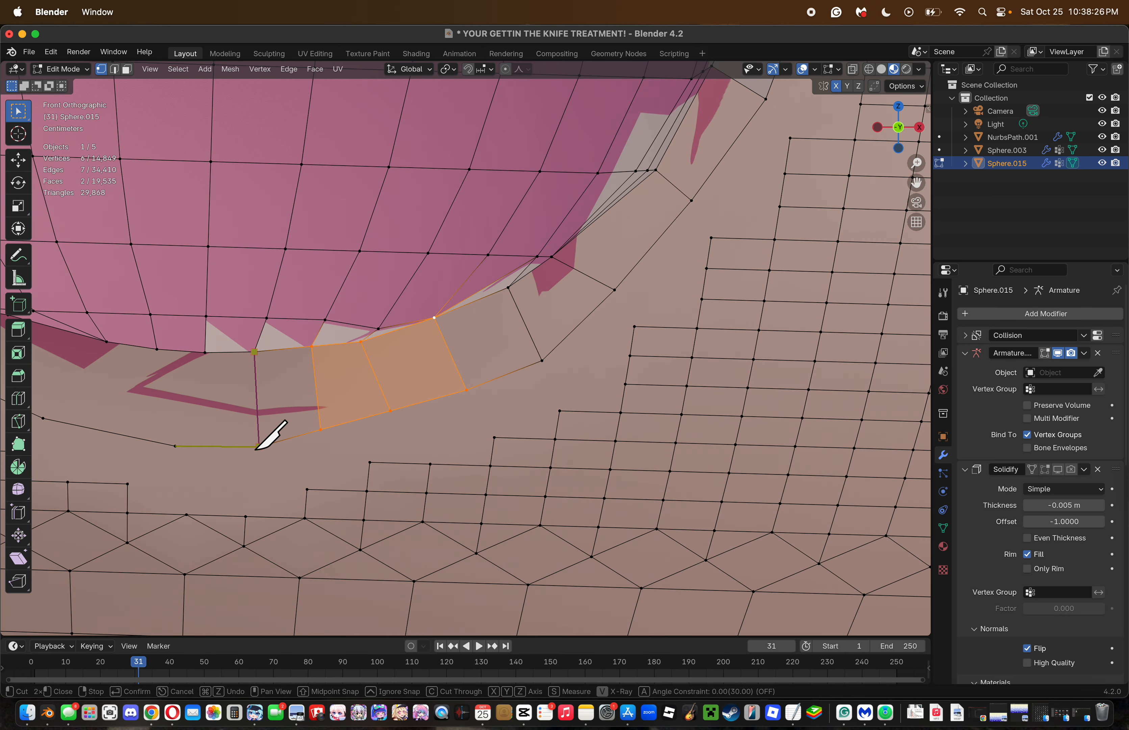
left_click(255, 449)
key("Return")
key("k")
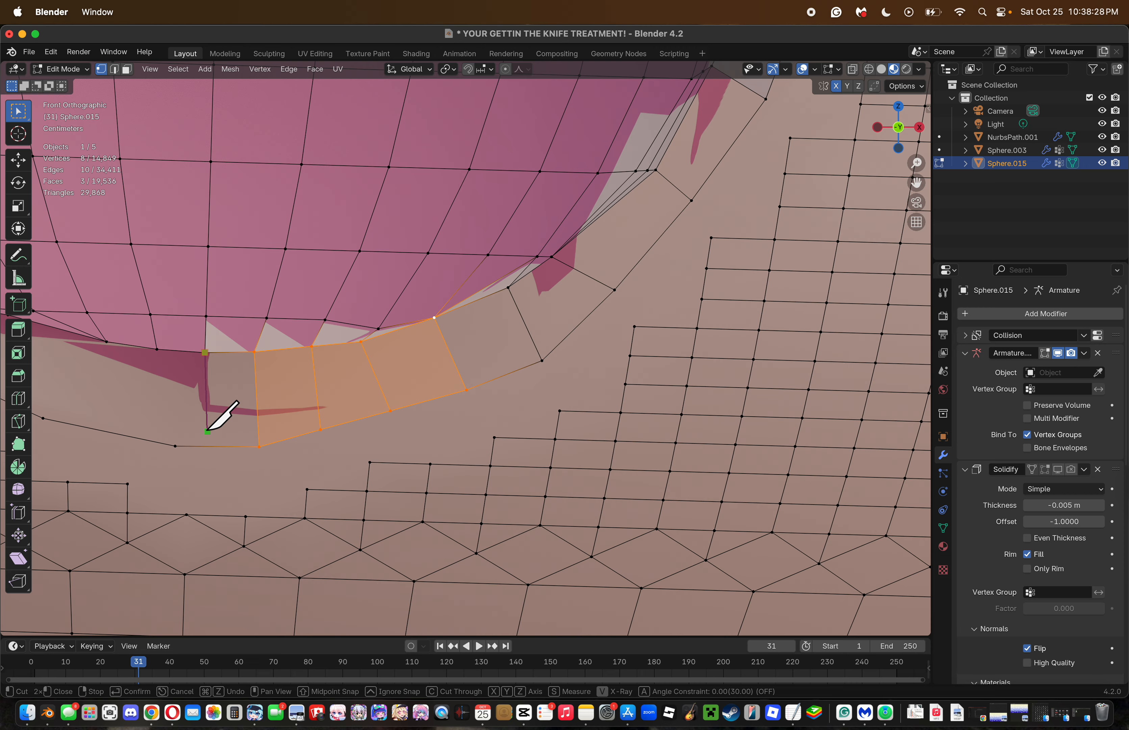
left_click(203, 446)
key("Return")
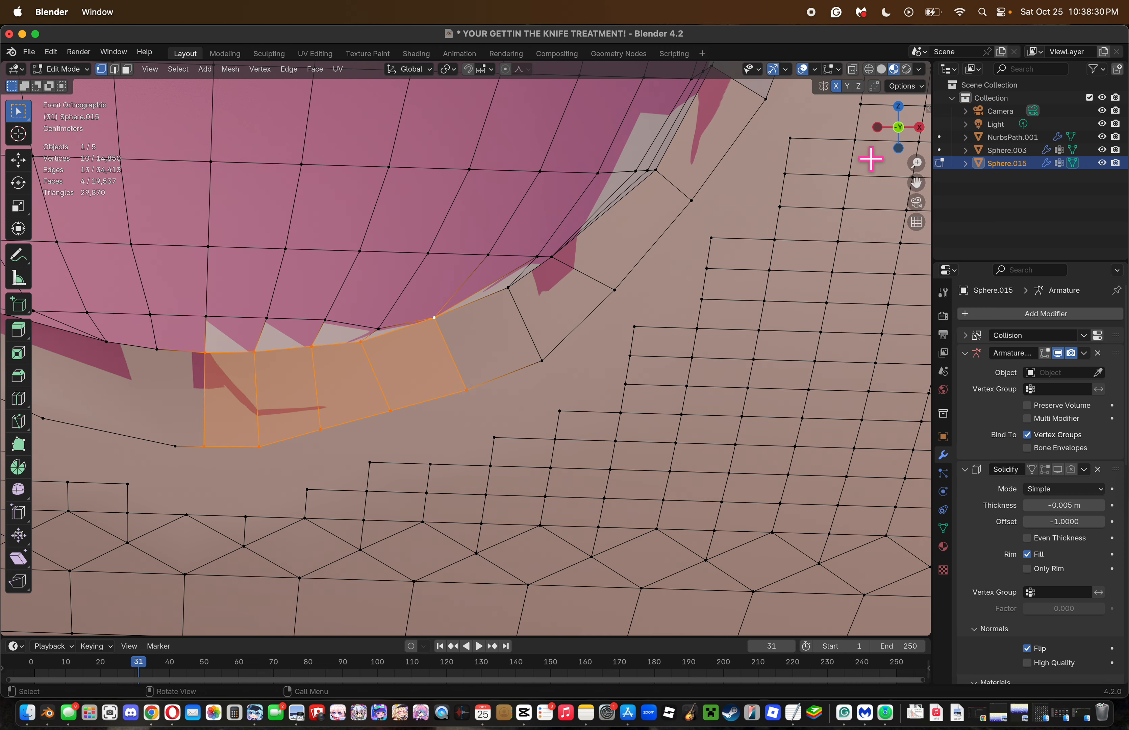
Try to smooth the vertices of the outer edge loop below the opening.
left_click_drag(921, 183, 1128, 213)
key("j")
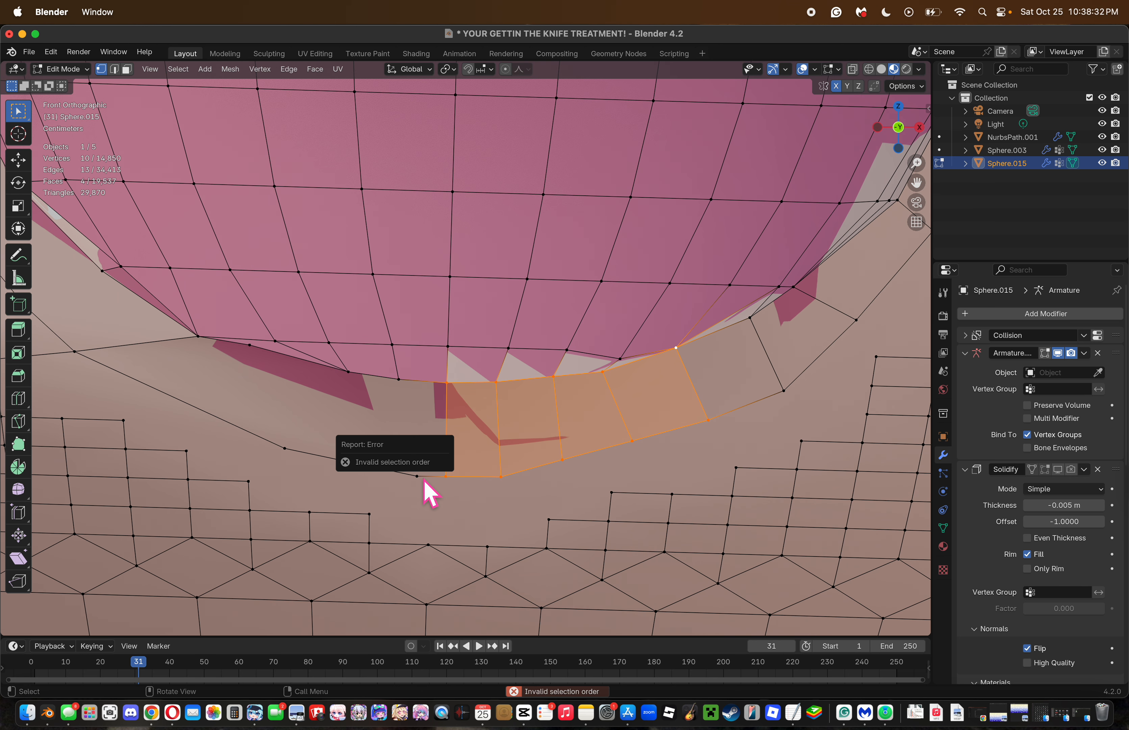
right_click(643, 471)
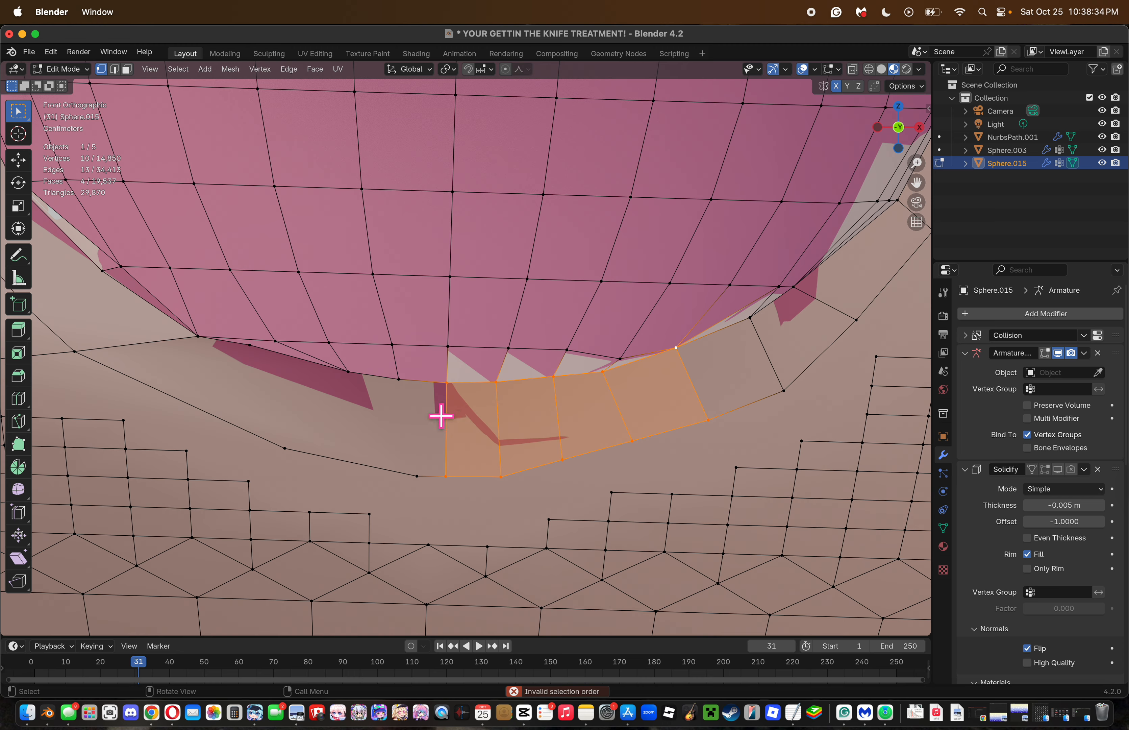
left_click(786, 412, "alt")
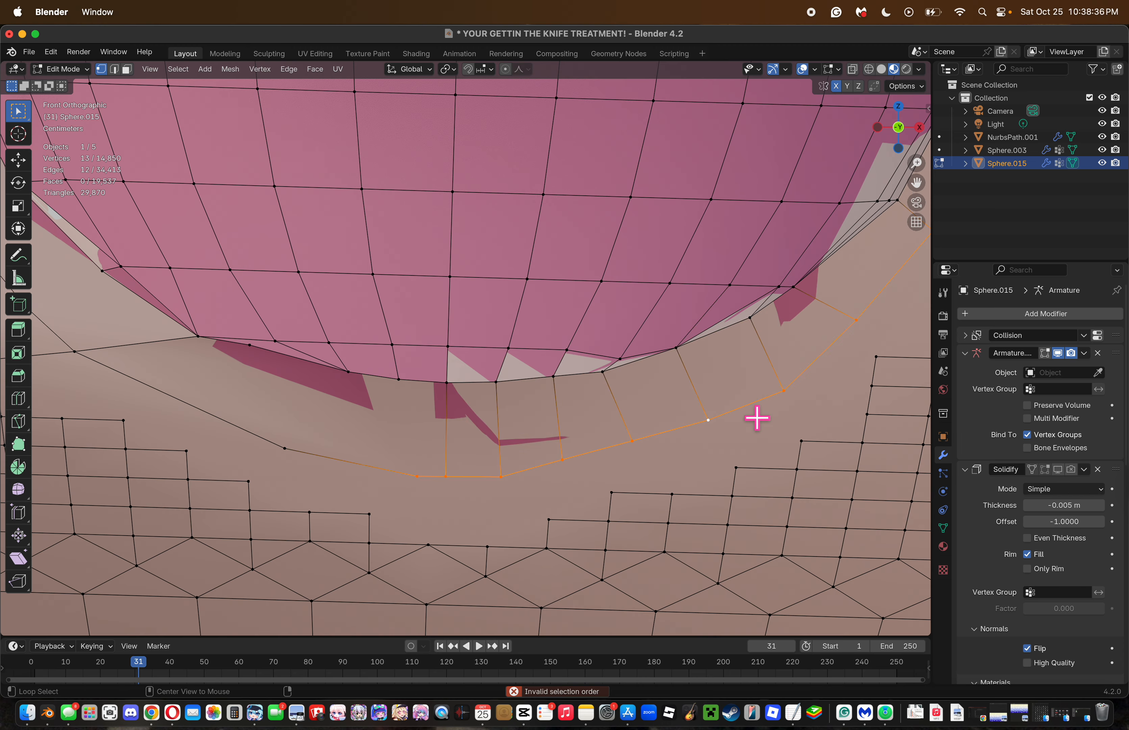
right_click(801, 521)
left_click(765, 564)
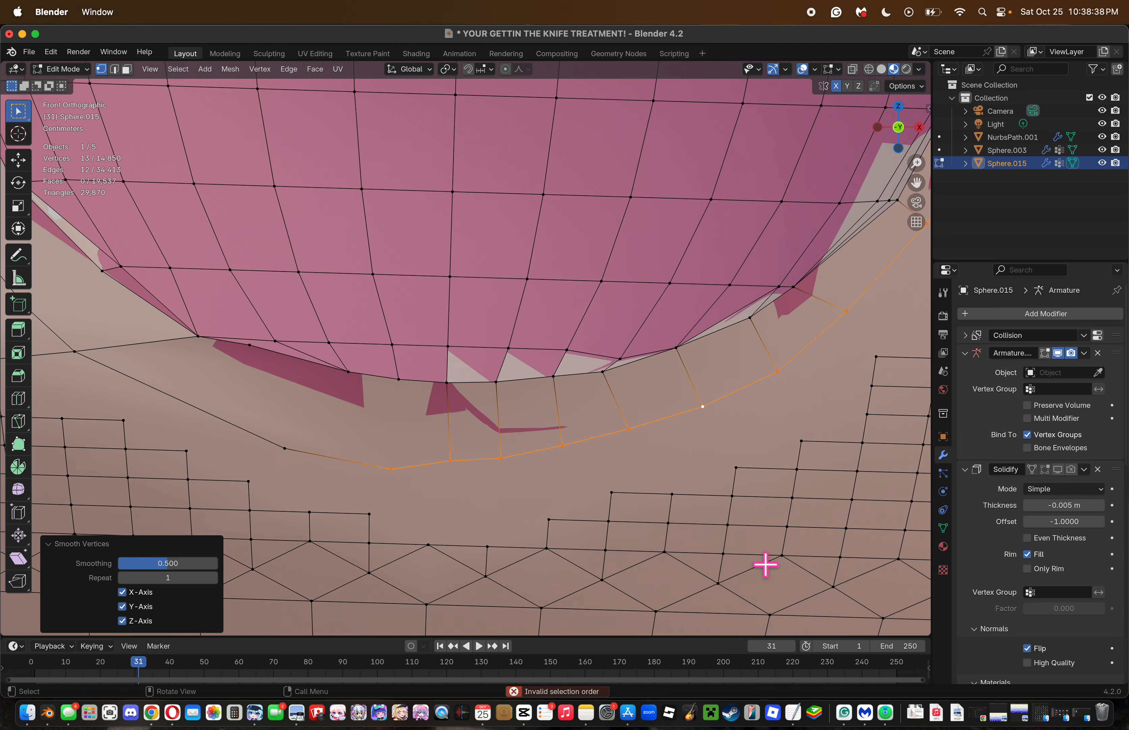
key("super+z")
key("super+shift+z")
left_click_drag(916, 183, 913, 241)
key("super+z")
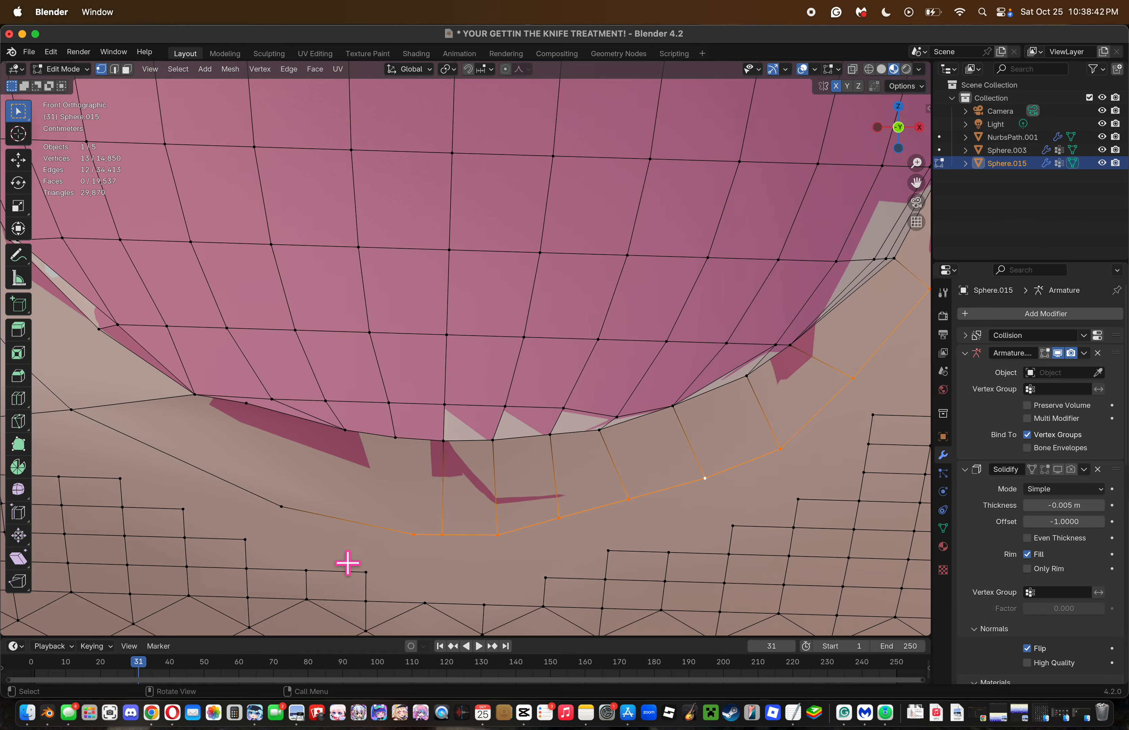
Dissolve the extra outer-loop vertex beside the last cut and knife-cut an edge from the next rim vertex to the loop.
right_click(529, 570)
left_click(571, 640)
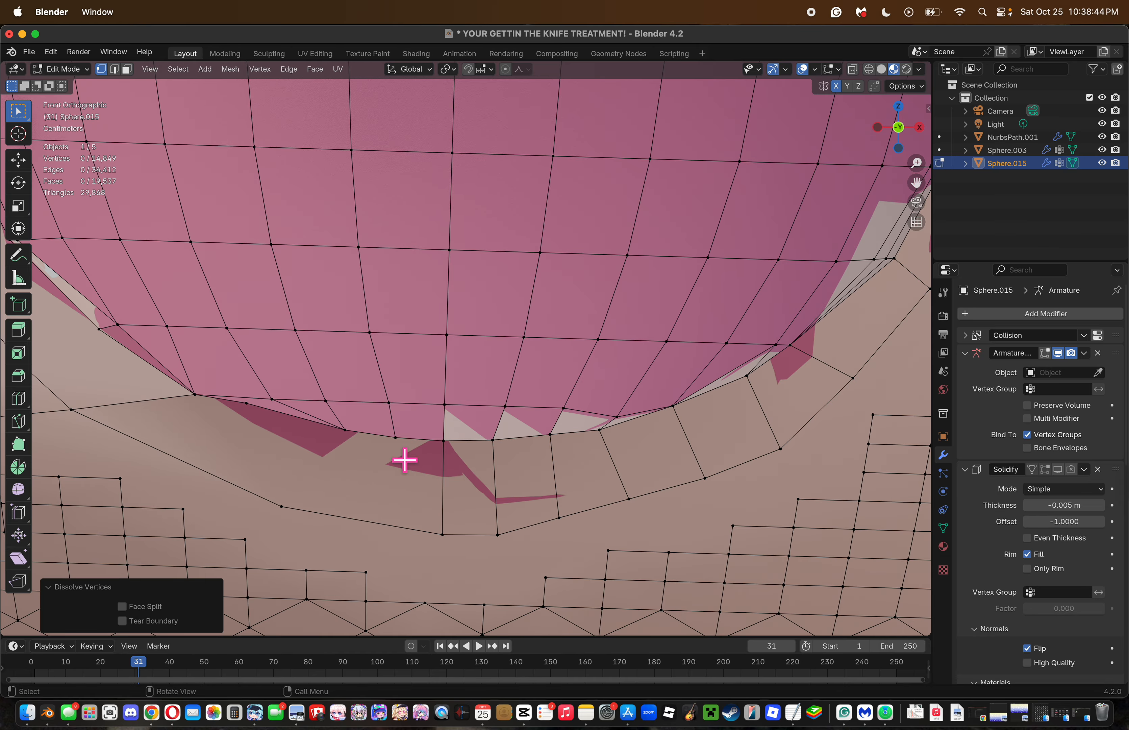
key("k")
left_click(396, 436)
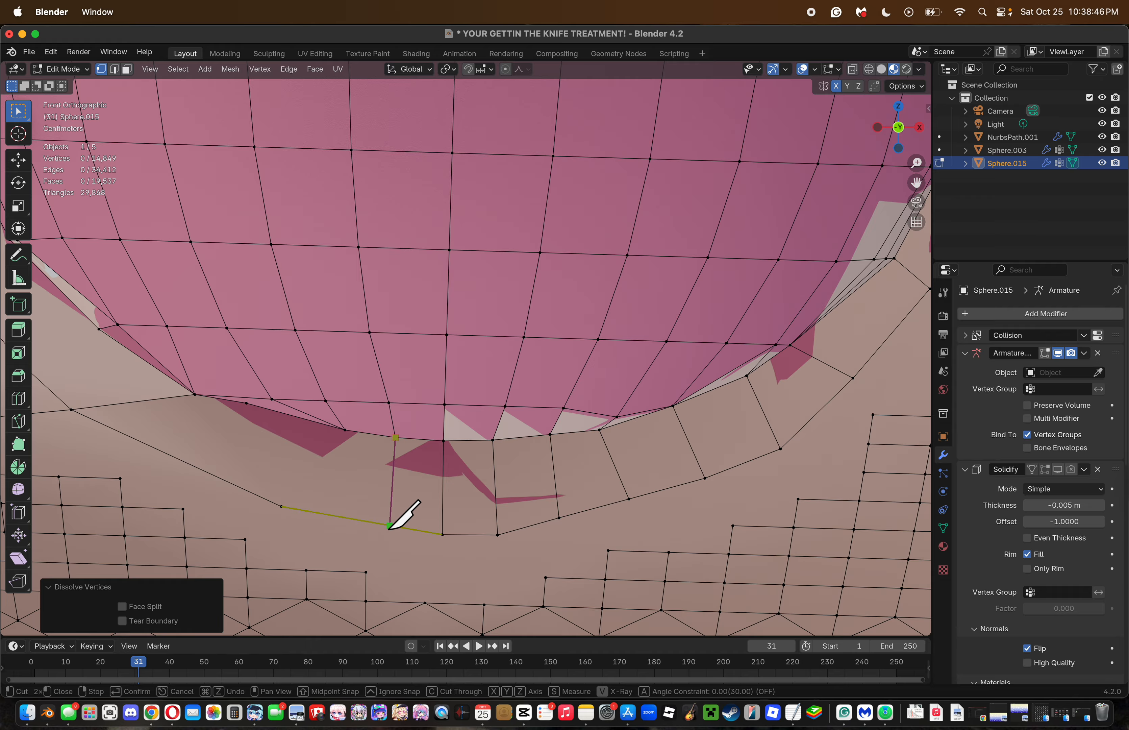
left_click(389, 525)
key("Return")
left_click(408, 538, "alt")
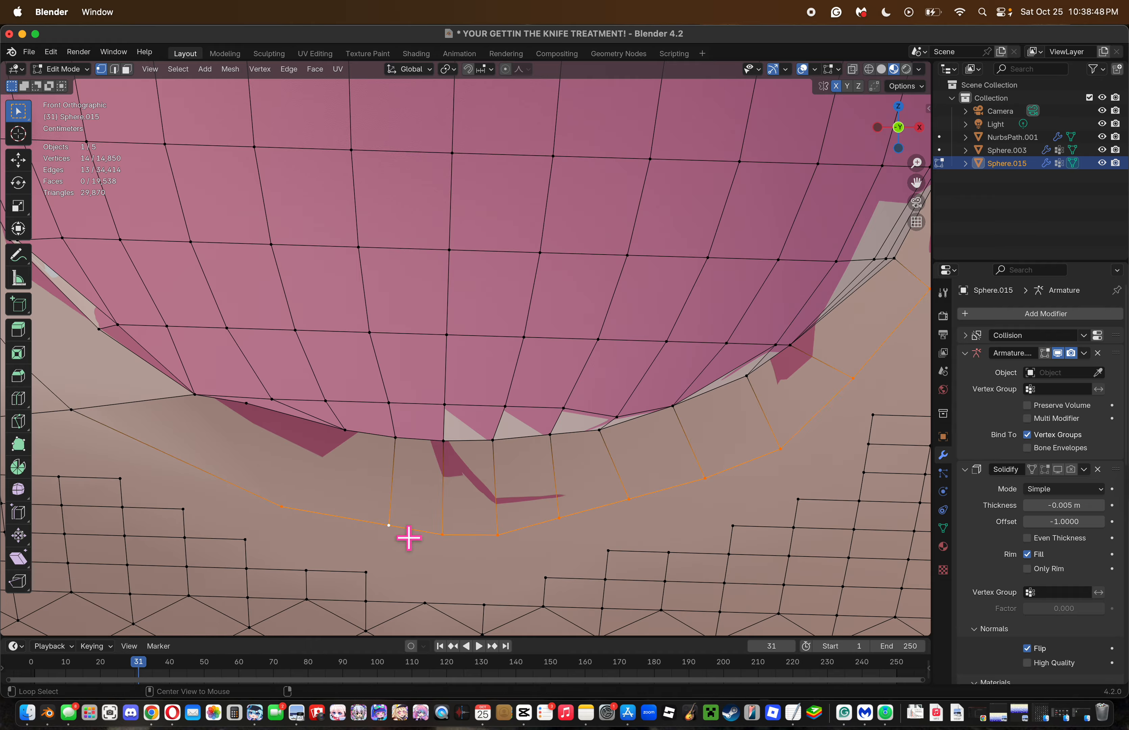
key("alt+a")
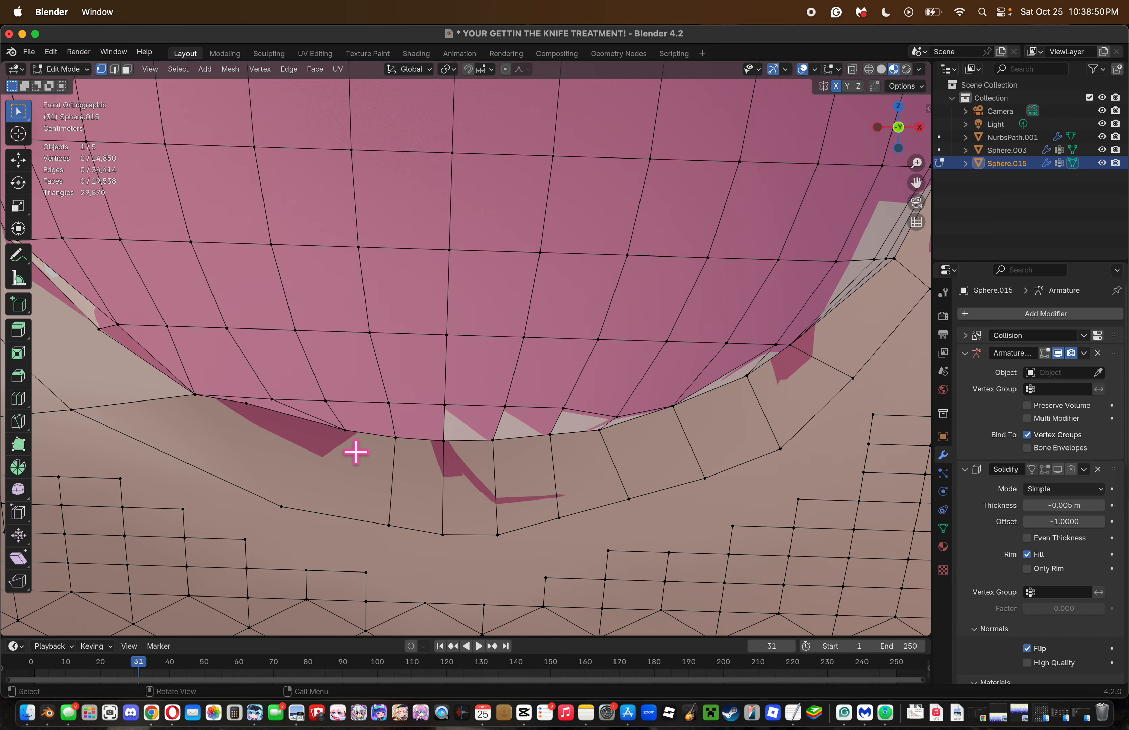
Knife-cut from the next rim vertex to the outer-loop vertex and move that loop vertex closer to the previous cut.
key("k")
left_click(345, 429)
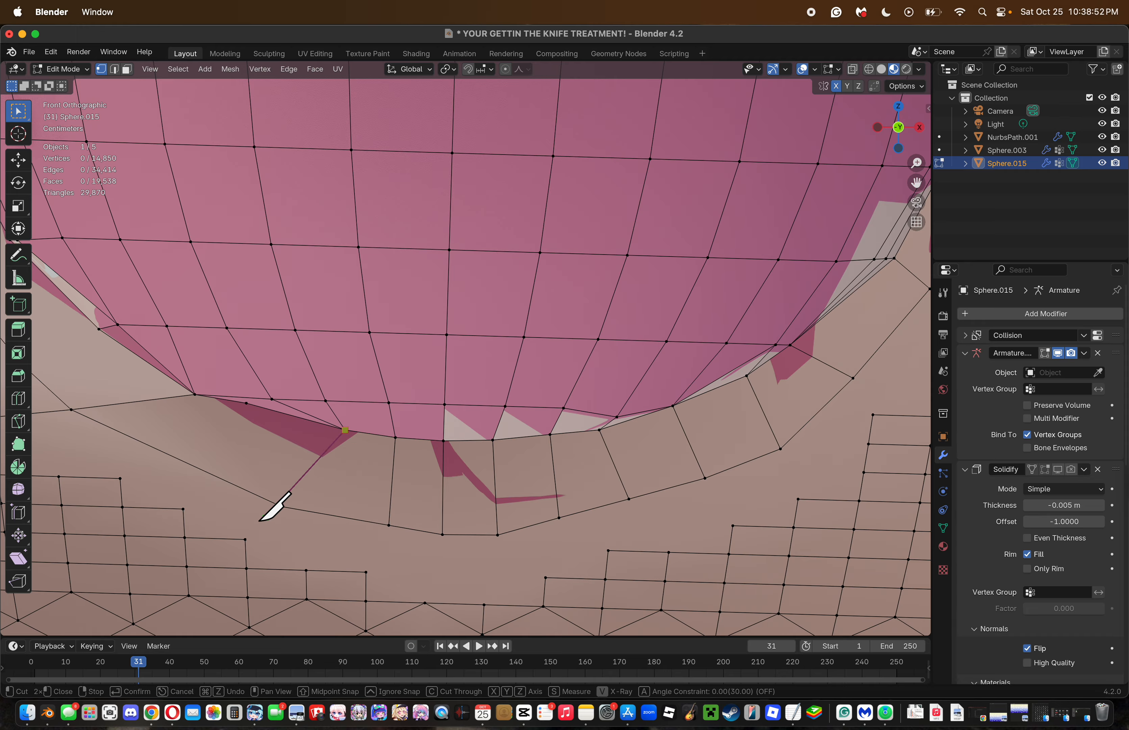
left_click(281, 505)
key("Return")
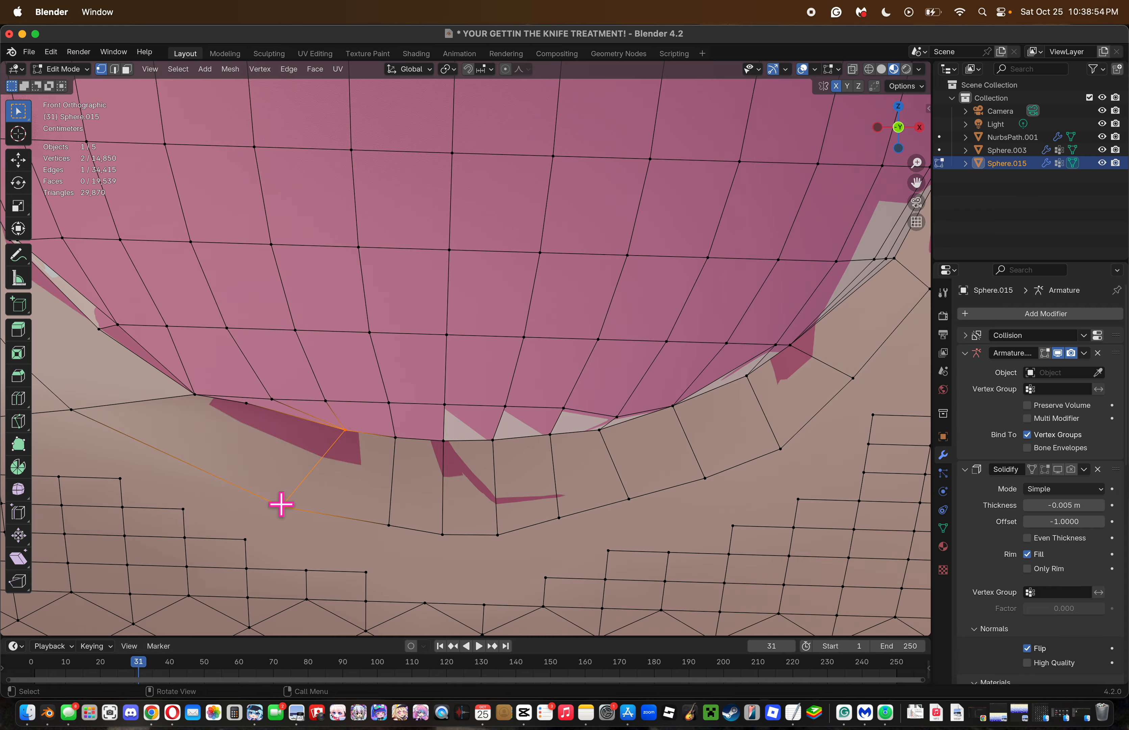
left_click(281, 505)
key("g")
left_click(348, 507)
Reposition the outer-loop vertices under the opening to even out its curve, lowering those on the far side by about 0.002 m.
key("g")
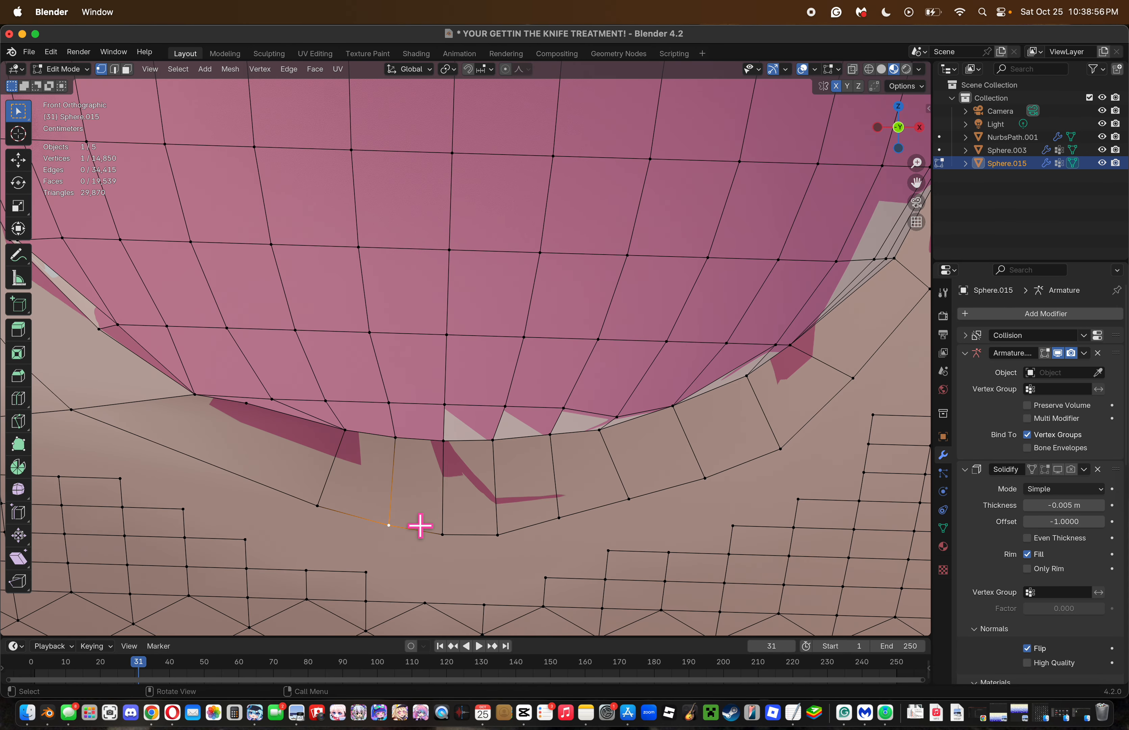
left_click(418, 527)
left_click(561, 522)
key("g")
left_click(562, 529)
left_click(634, 511)
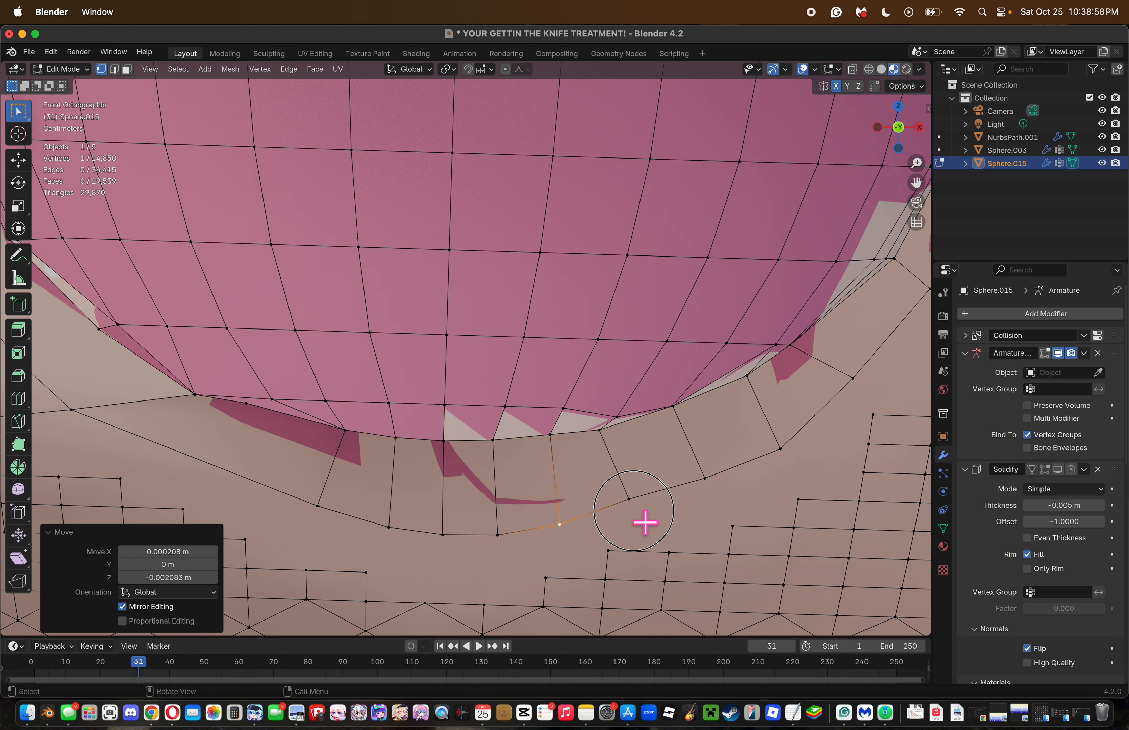
key("g")
left_click(637, 519)
left_click(706, 479)
key("g")
left_click(710, 484)
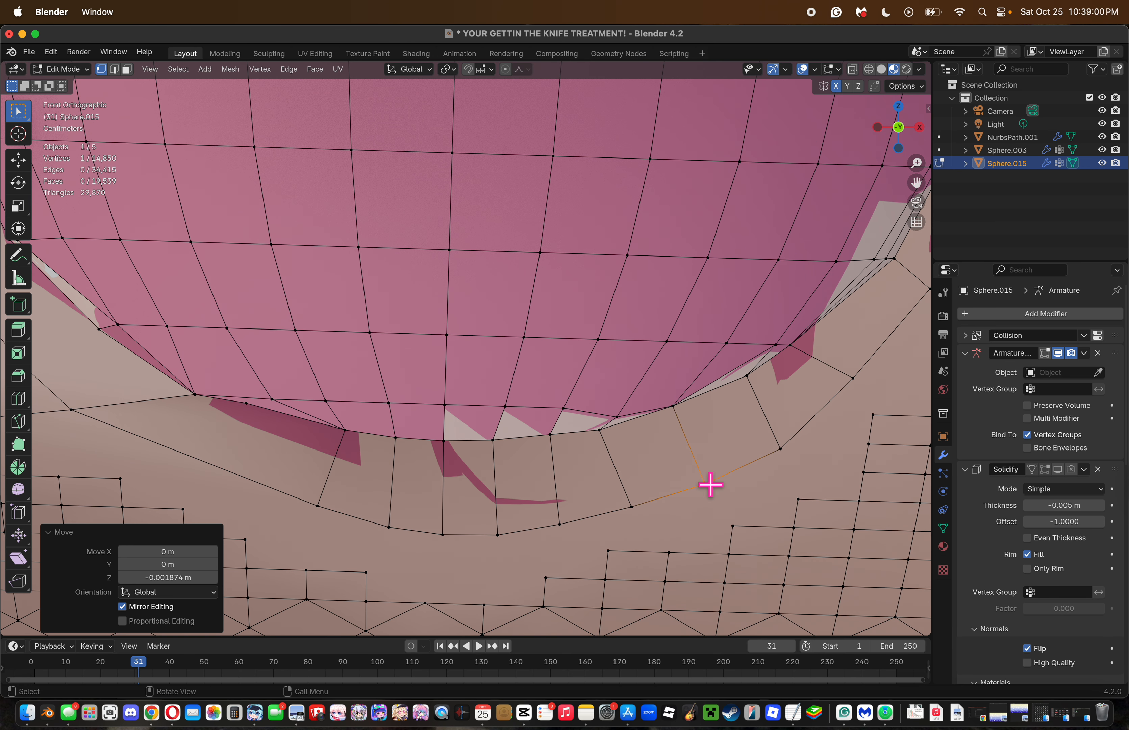
left_click_drag(916, 183, 1095, 217)
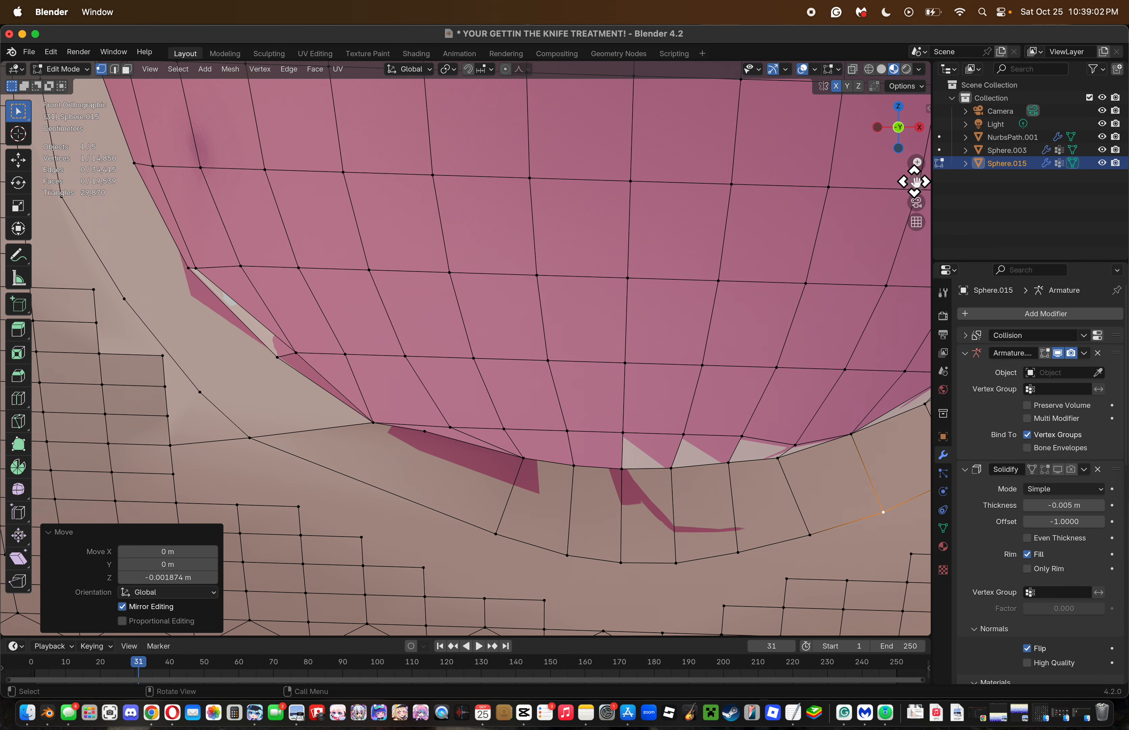
Knife-cut an edge from the next lower-left rim vertex to the outer edge loop and dissolve the extra vertex beside the rim.
key("h")
key("super+z")
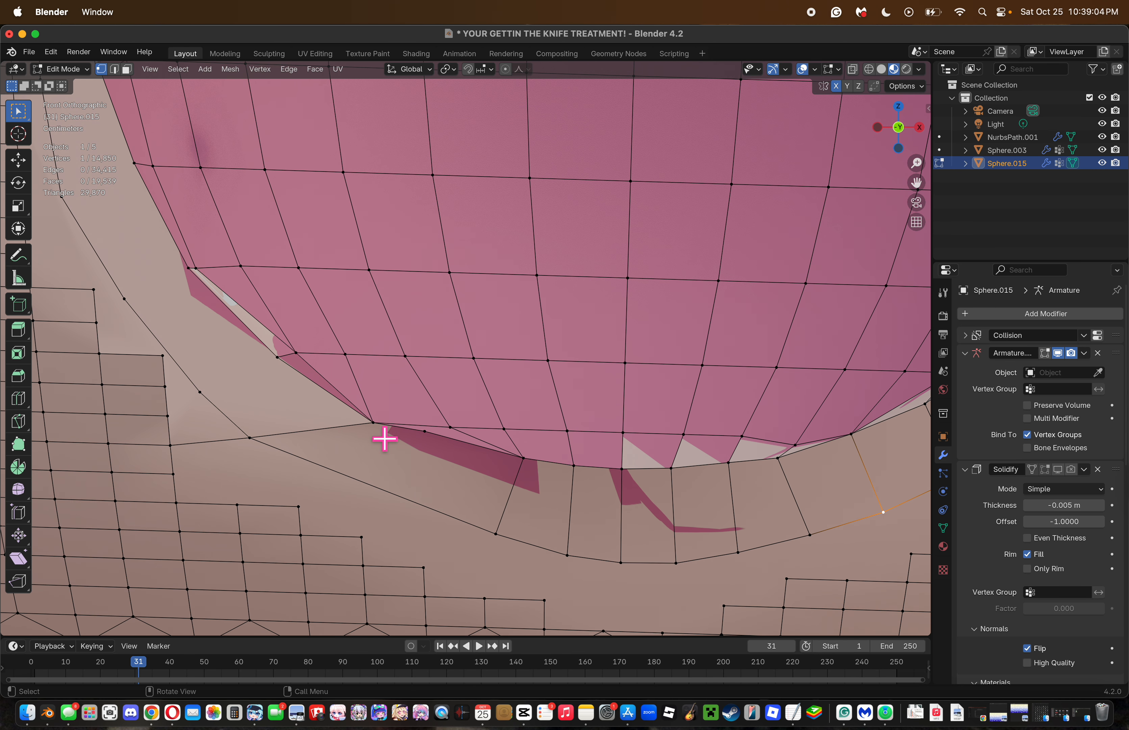
key("k")
left_click(374, 422)
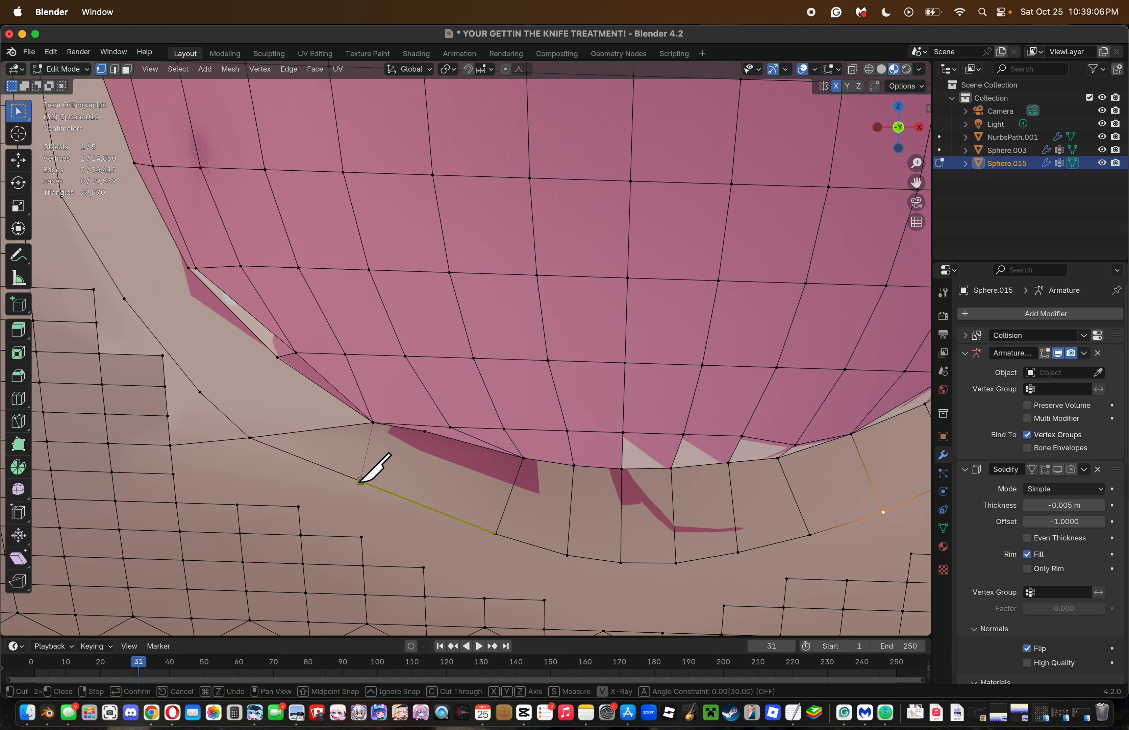
left_click(359, 481)
key("Return")
key("x")
left_click(511, 456)
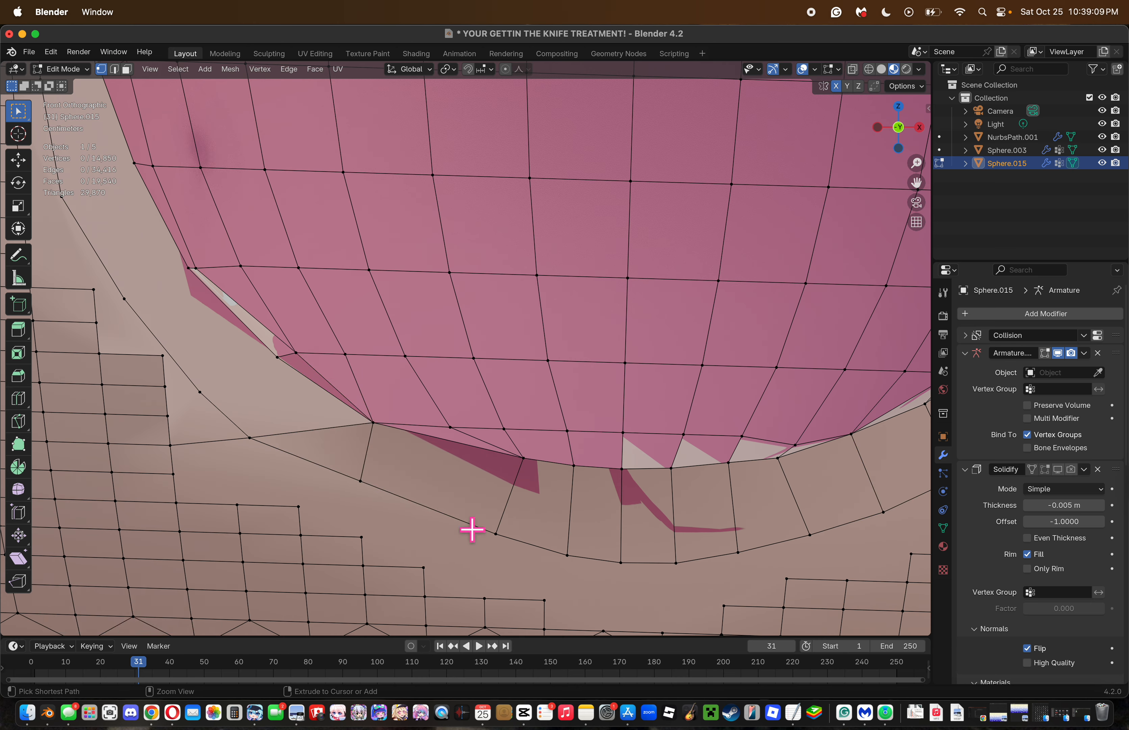
Dissolve the outer-loop vertex just beyond the last cut, where the surrounding grid edge joins the loop.
left_click(499, 537, "alt")
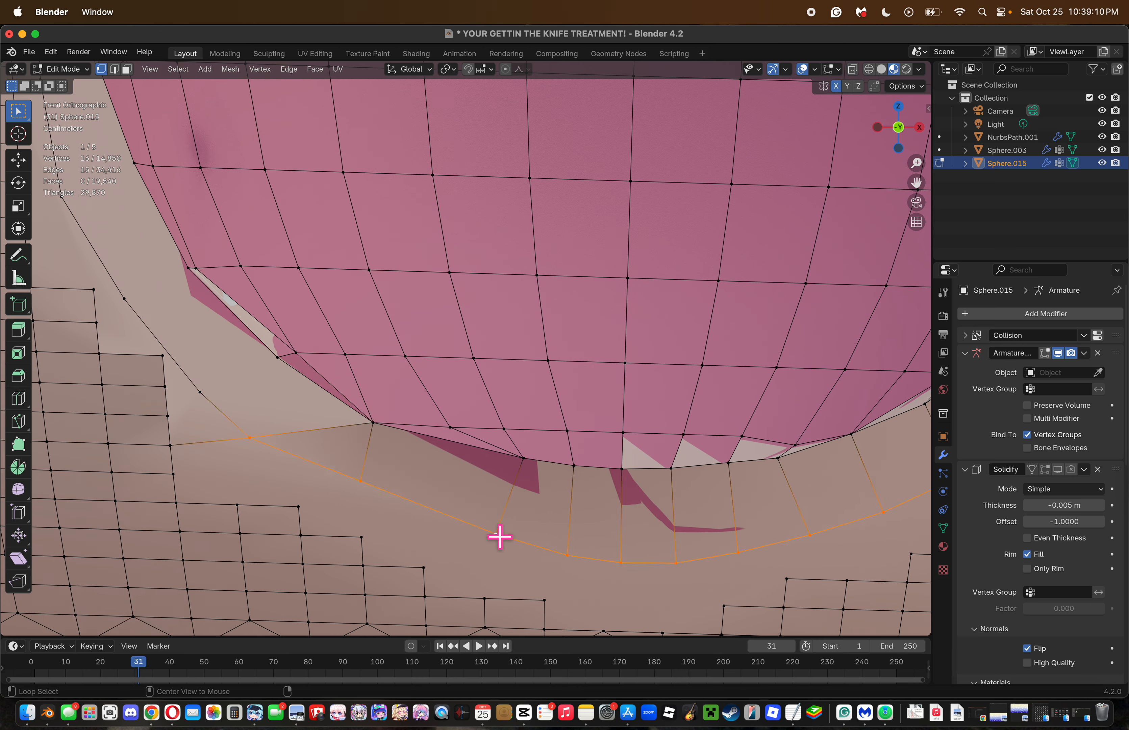
key("x")
left_click(266, 457)
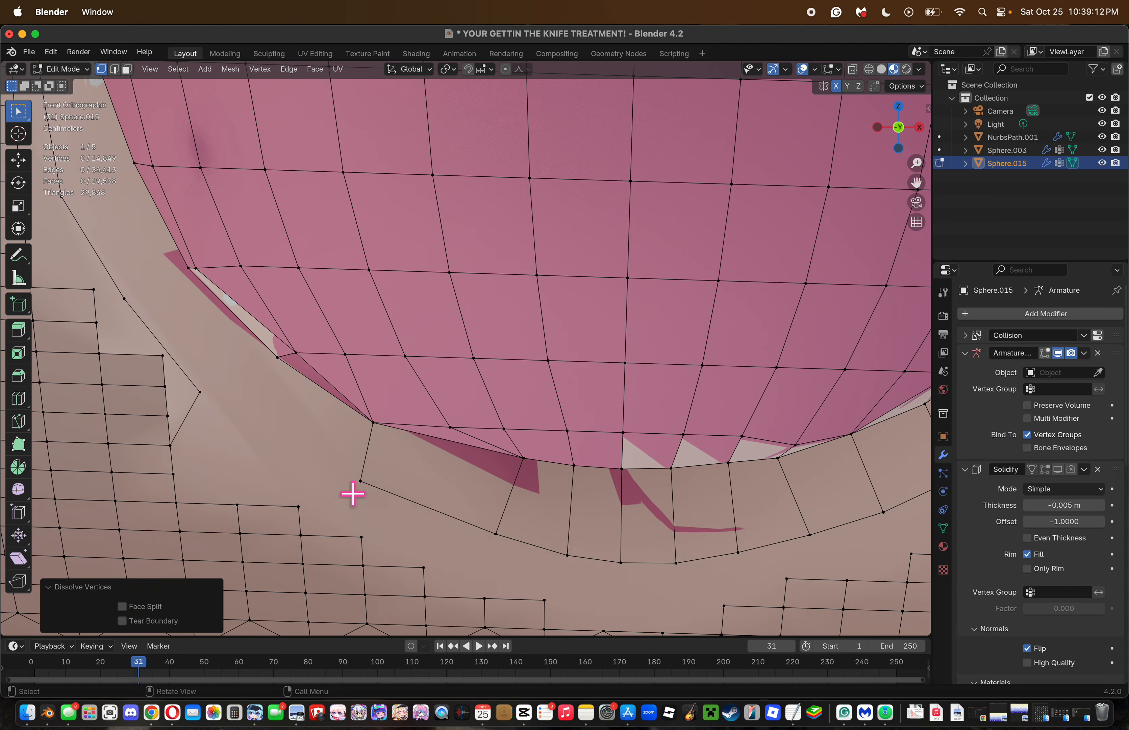
Knife-cut the missing outer-loop section with a middle vertex, then move that vertex by about -0.0006 m in X and -0.0025 m in Z.
key("k")
left_click(361, 481)
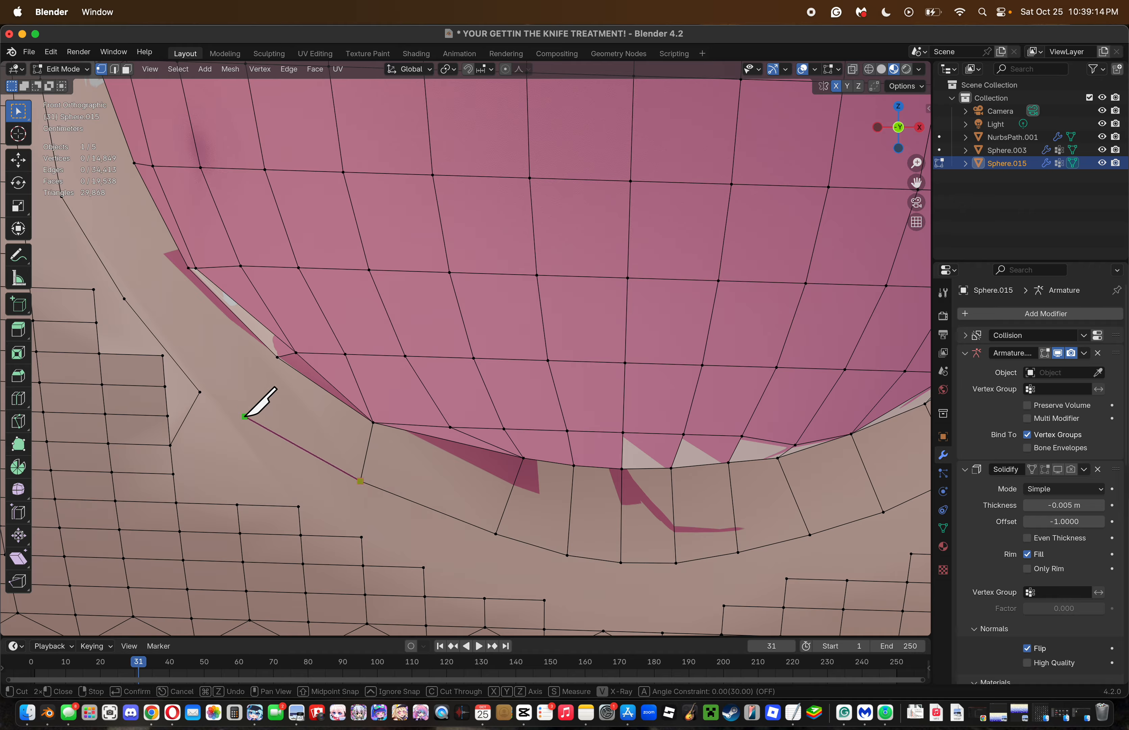
left_click(260, 425)
left_click(199, 392)
key("Return")
key("g")
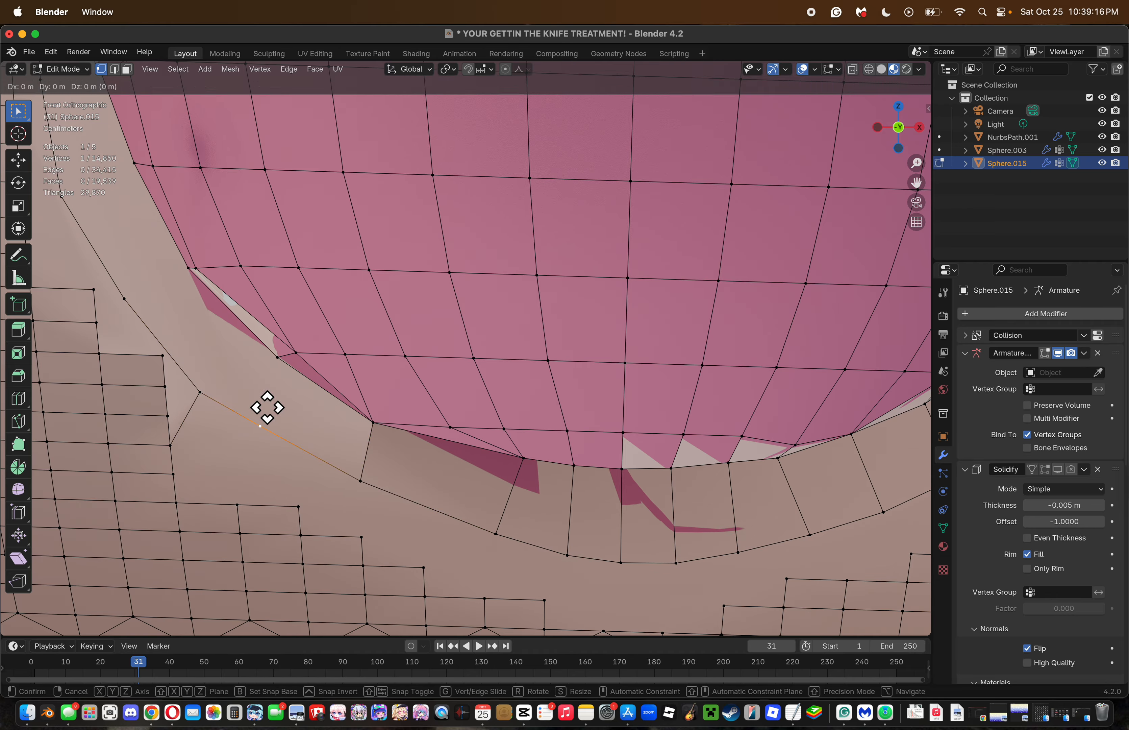
left_click(265, 415)
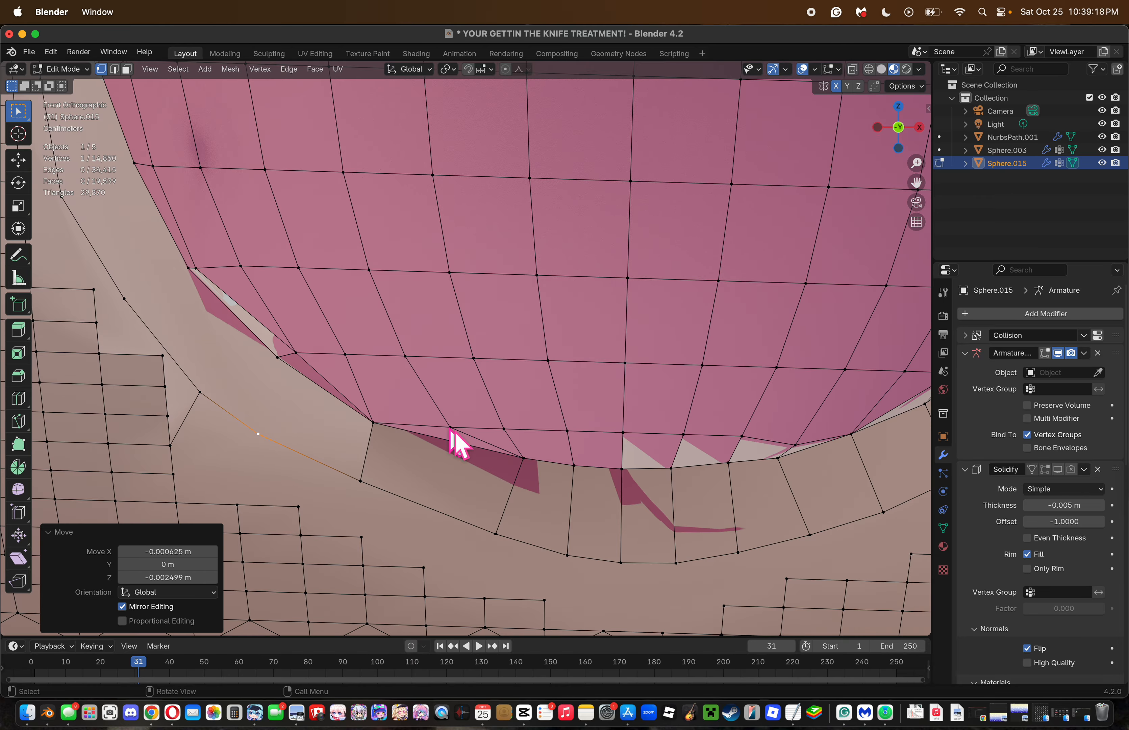
Knife-cut an edge across the wide face between the last two cuts to the outer loop and nudge its loop vertex.
key("j")
key("k")
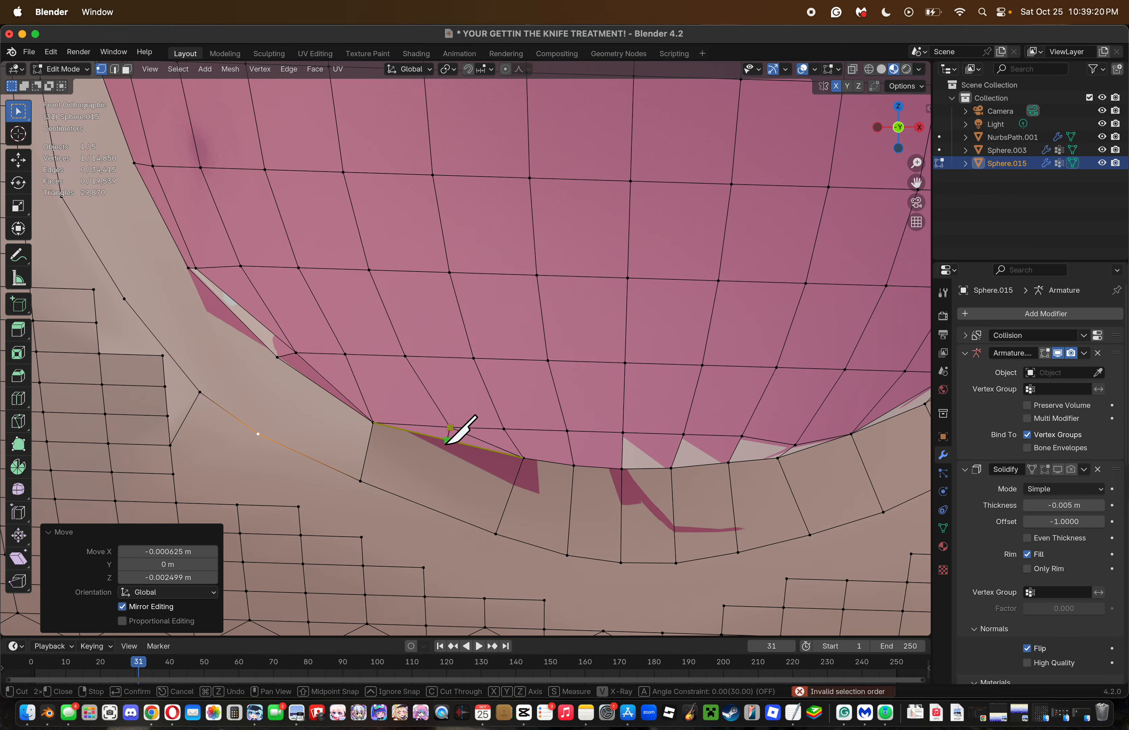
left_click(446, 439)
key("Return")
left_click(454, 525)
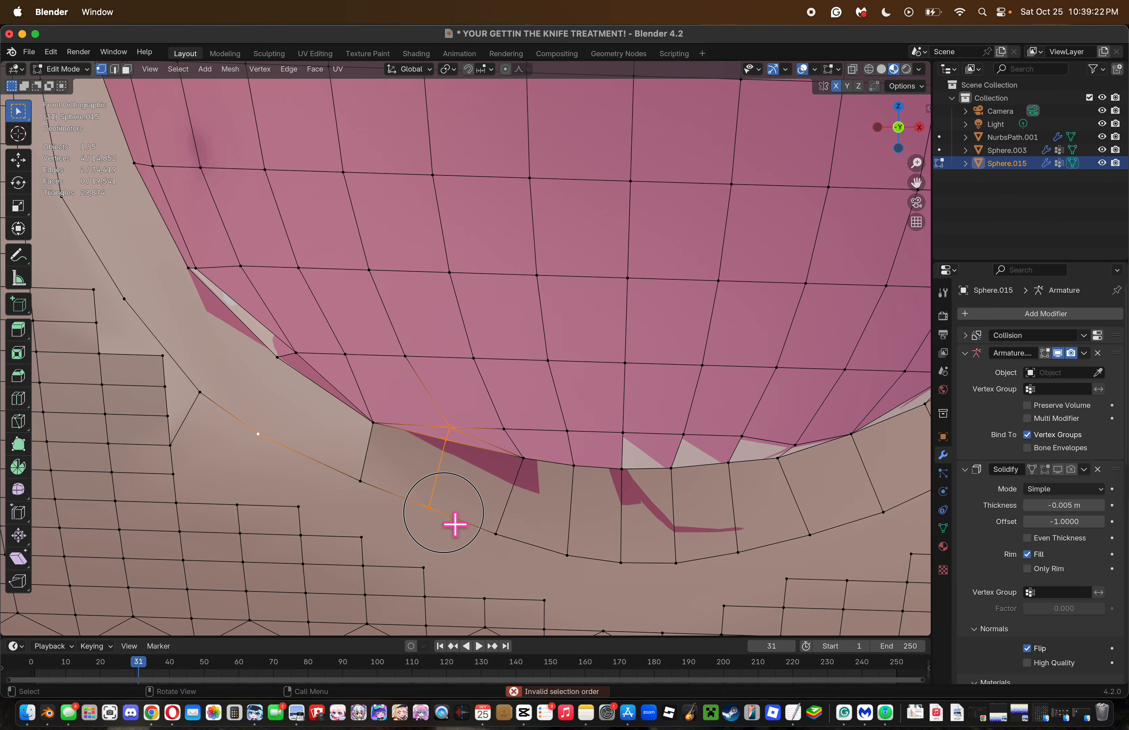
key("g")
left_click(444, 515)
Try to smooth the vertices of the outer edge loop around the lower part of the opening.
left_click(529, 541, "alt")
right_click(543, 543)
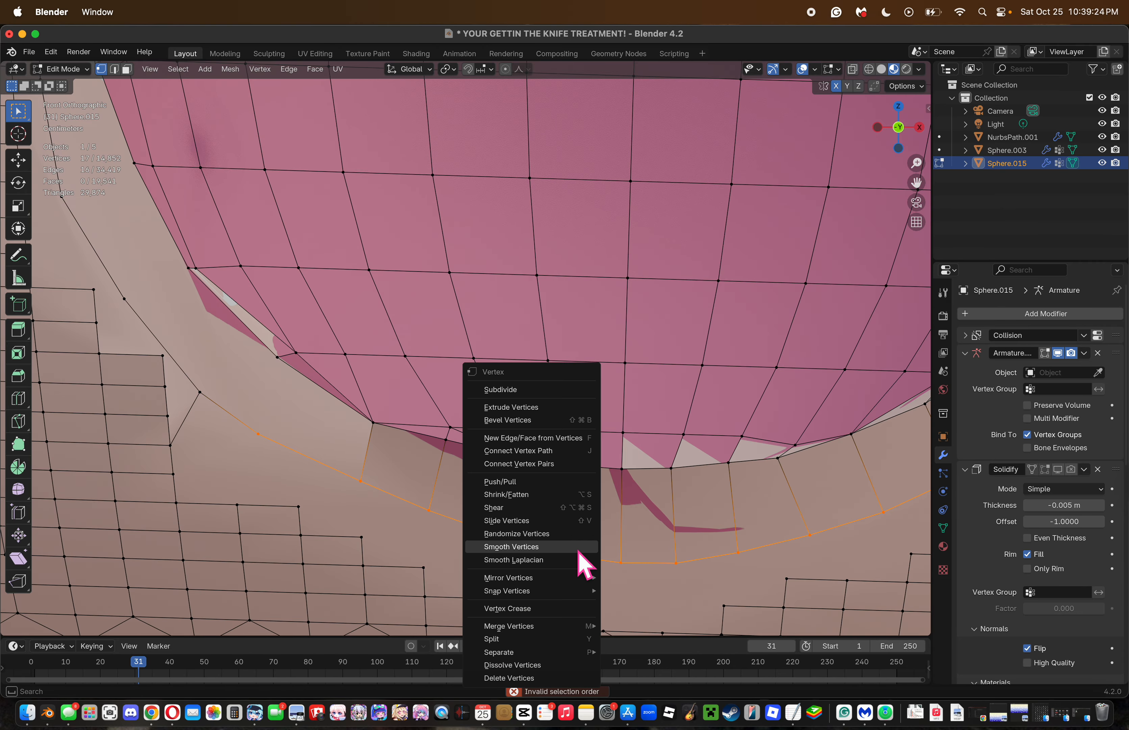
left_click(581, 633)
left_click_drag(916, 162, 915, 380)
key("super+z")
key("shift+super+z")
key("super+z")
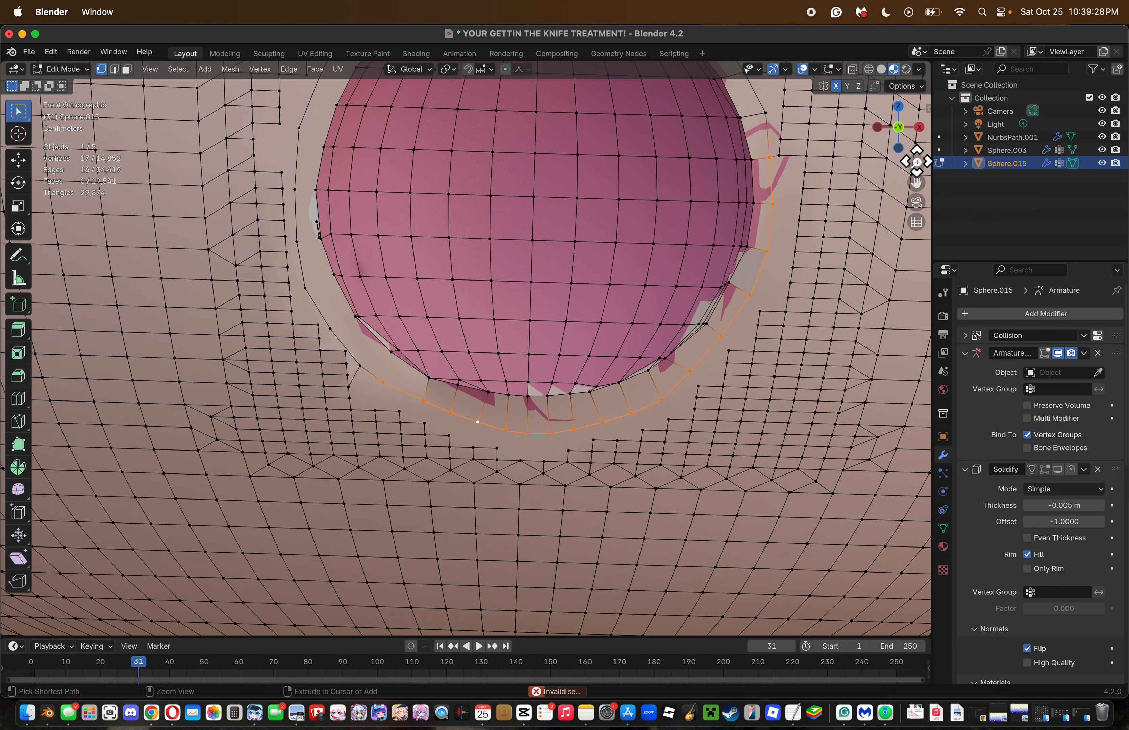
Knife-cut edges from the next three rim vertices up the lower-left side of the opening to their matching outer-loop vertices.
left_click_drag(915, 179, 997, 264)
scroll(437, 376, "up", 3)
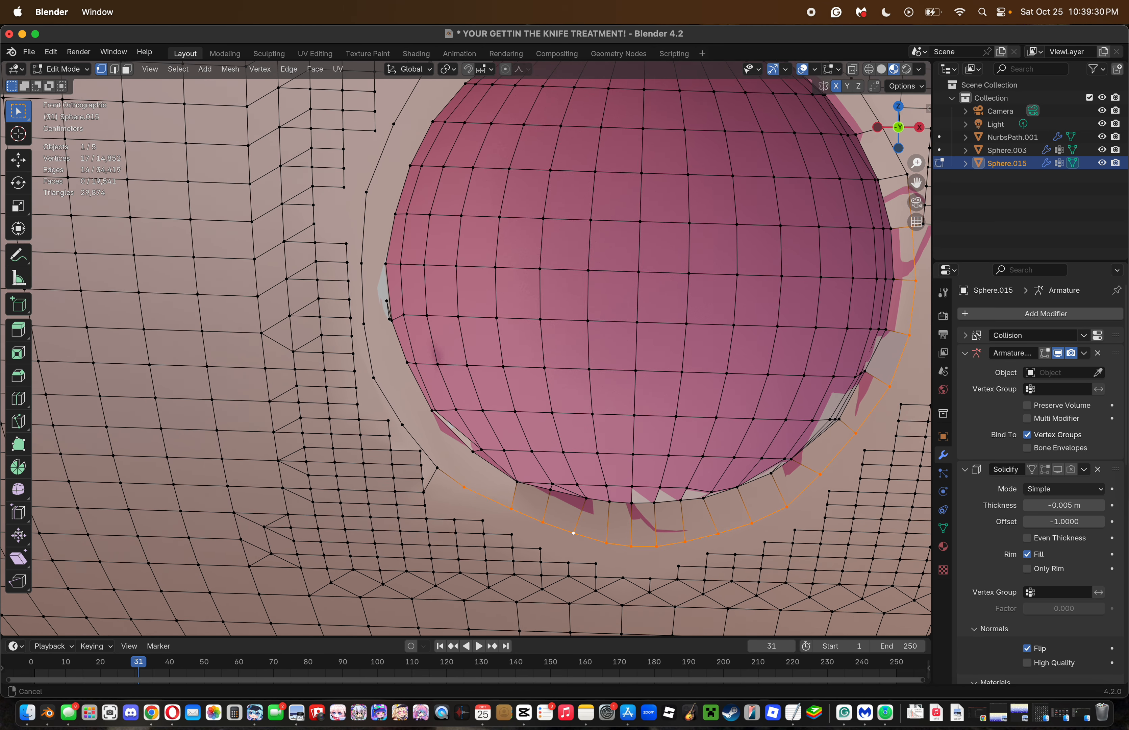
left_click(447, 526)
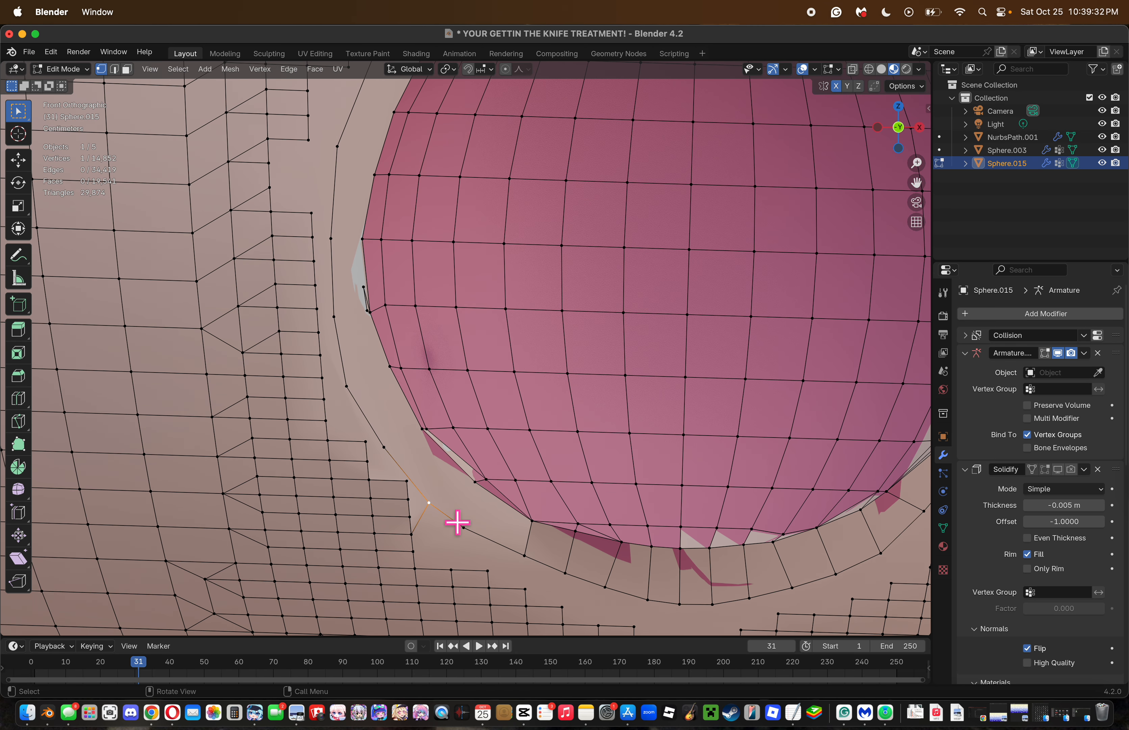
key("k")
left_click(473, 481)
key("Return")
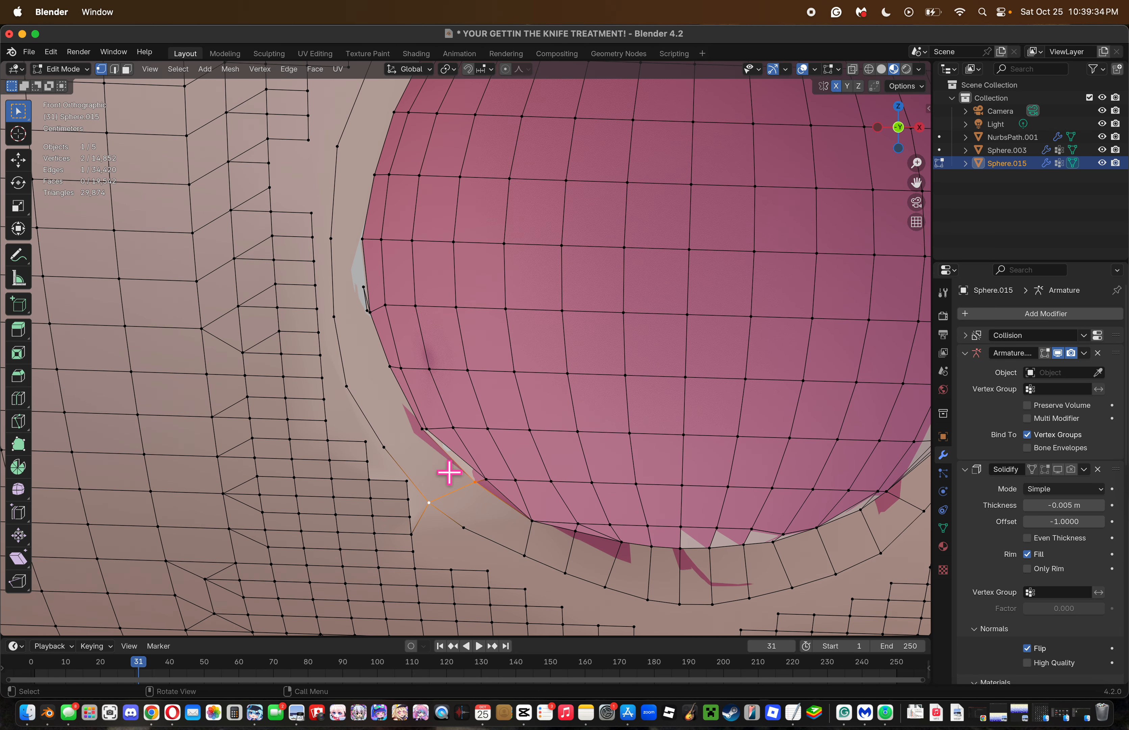
key("k")
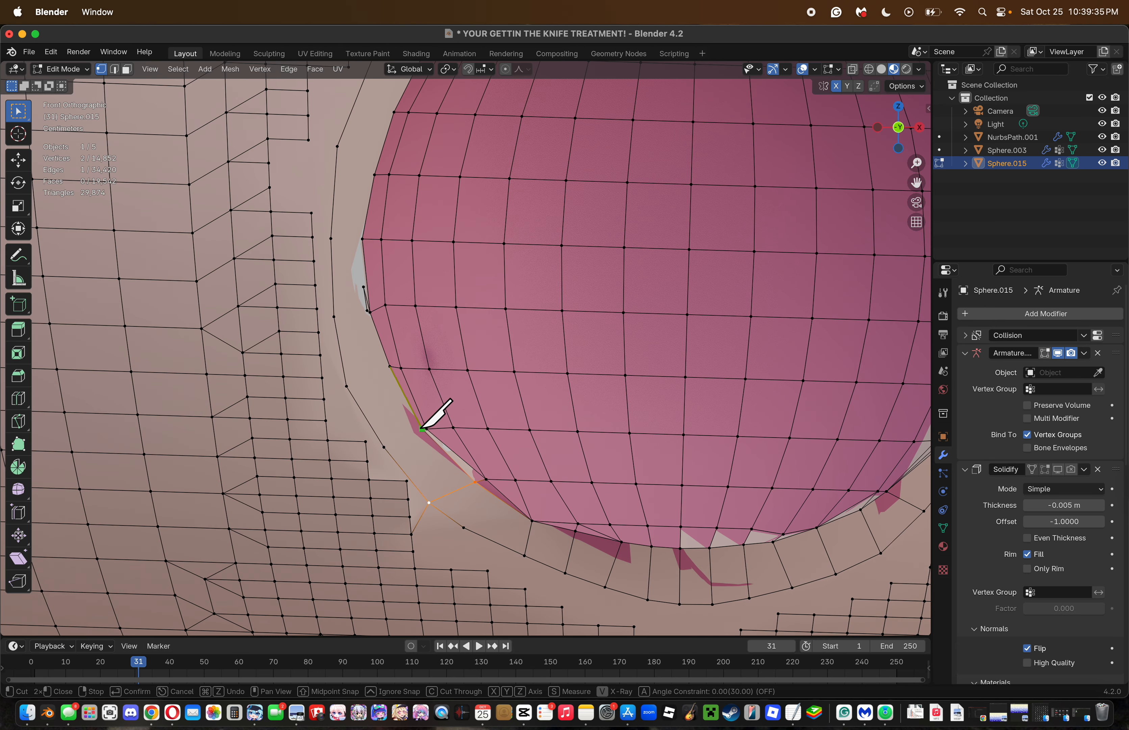
left_click(384, 447)
left_click(423, 429)
key("Return")
key("k")
key("Escape")
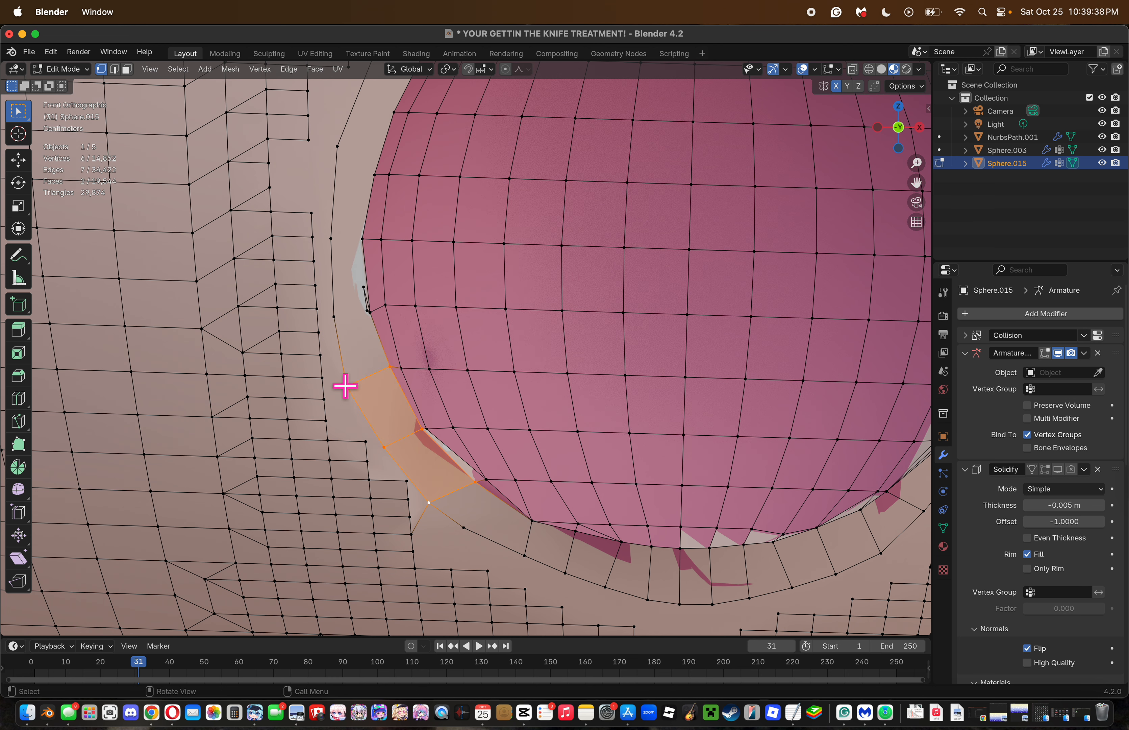
Dissolve the two stray vertices on the left rim of the opening above the last cut.
left_click(369, 298)
key("x")
left_click(516, 285)
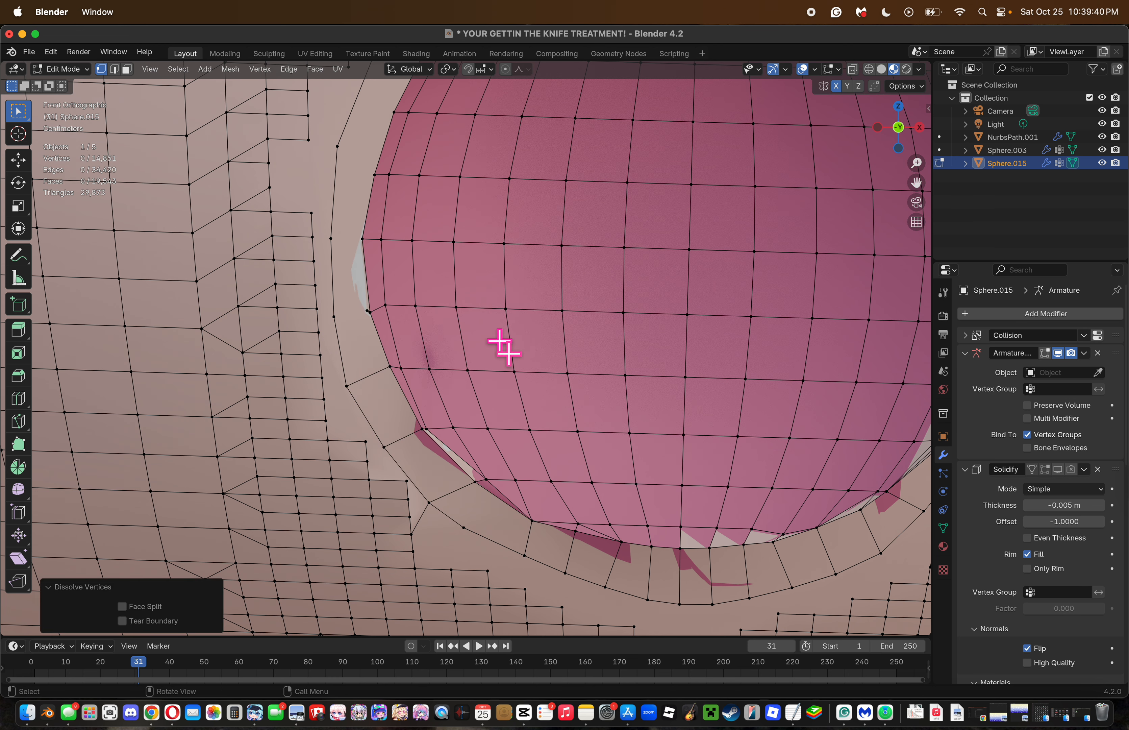
left_click(374, 326)
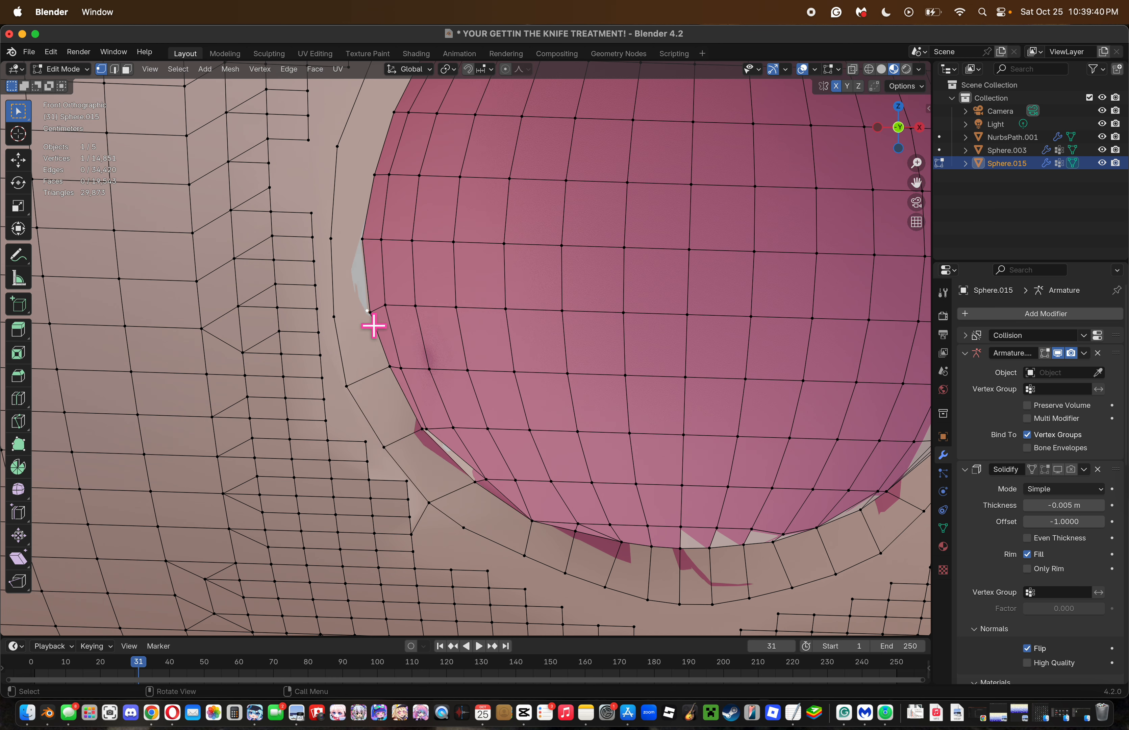
key("x")
left_click(375, 327)
key("k")
key("Escape")
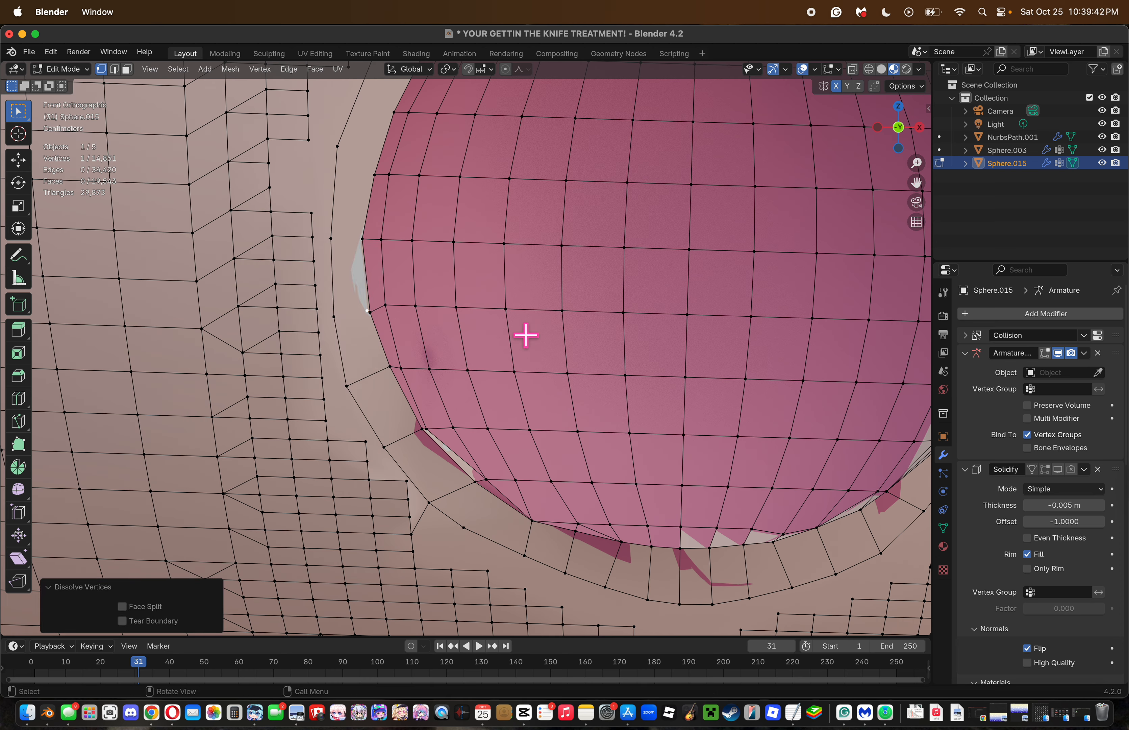
key("x")
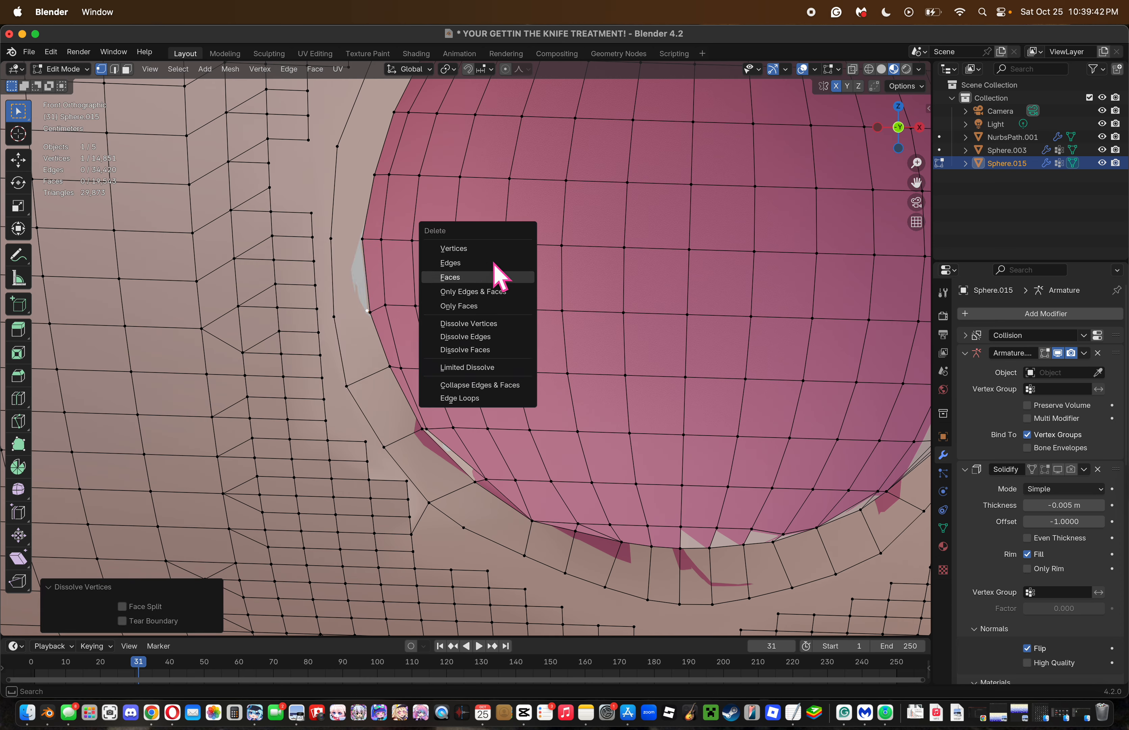
left_click(495, 250)
Knife-cut edges from three successive rim vertices along the left side of the opening to the outer loop.
key("k")
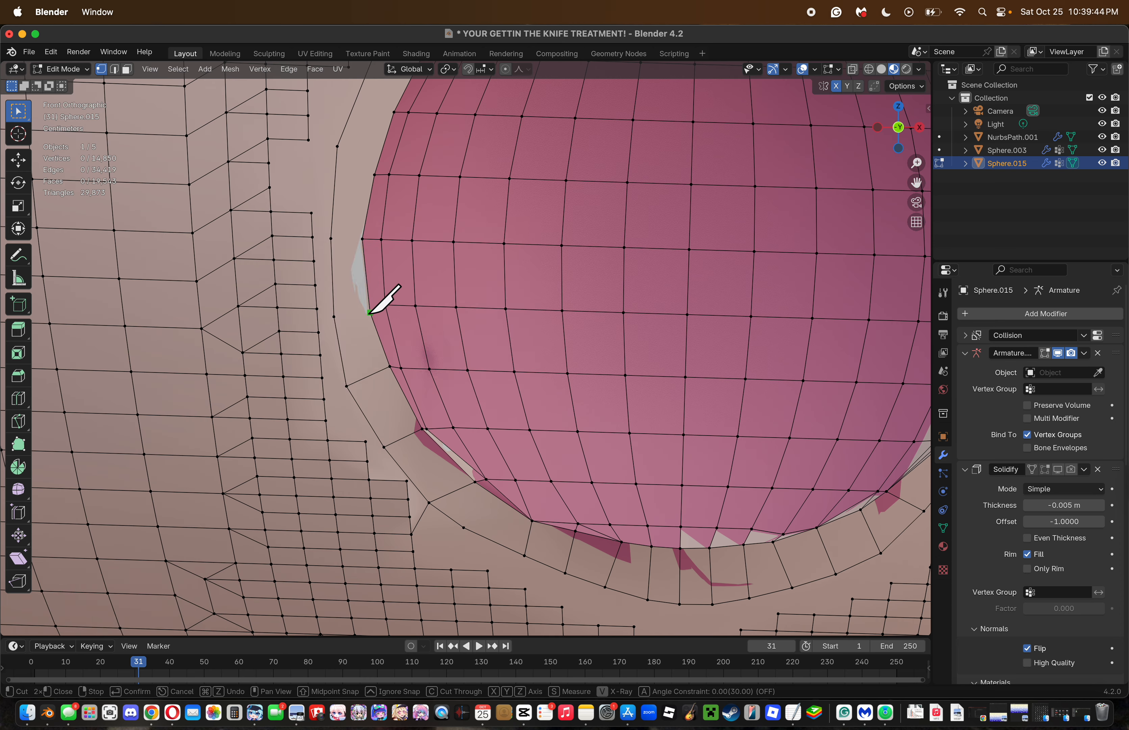
left_click(333, 316)
key("Return")
left_click_drag(917, 182, 926, 280)
key("k")
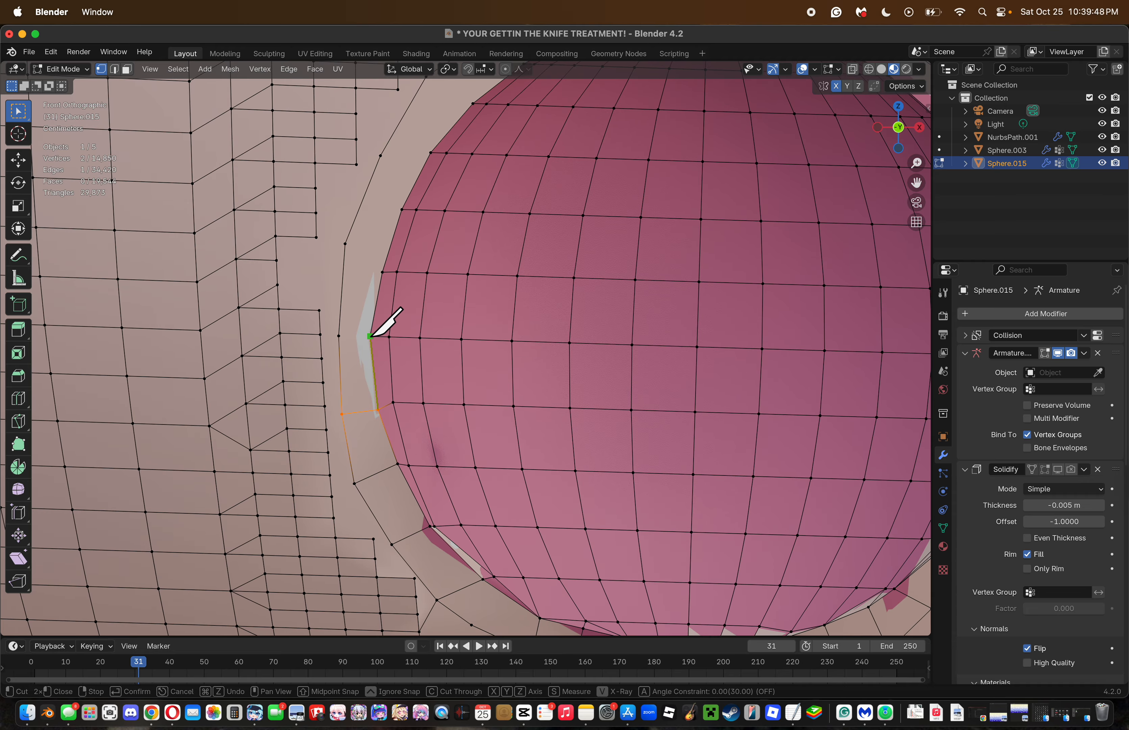
left_click(333, 333)
key("Return")
key("k")
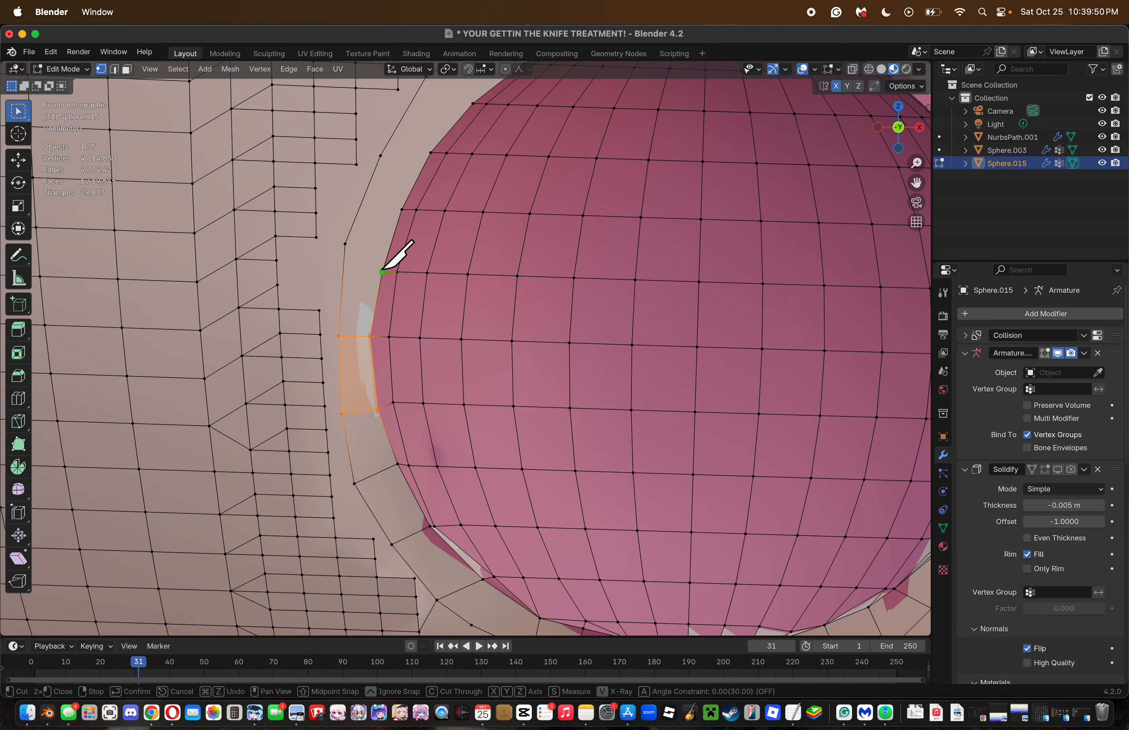
left_click(382, 271)
left_click(344, 242)
key("Return")
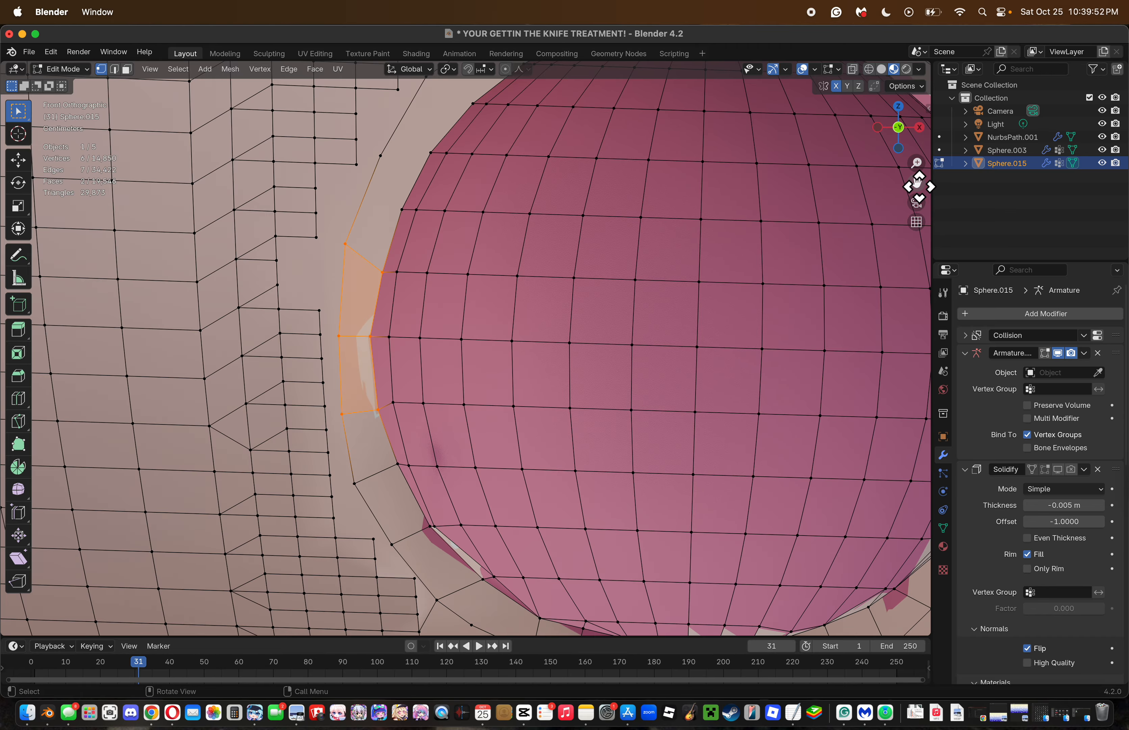
Knife-cut edges from three successive rim vertices on the upper-right side of the opening to the outer loop.
left_click_drag(917, 183, 731, 322)
key("k")
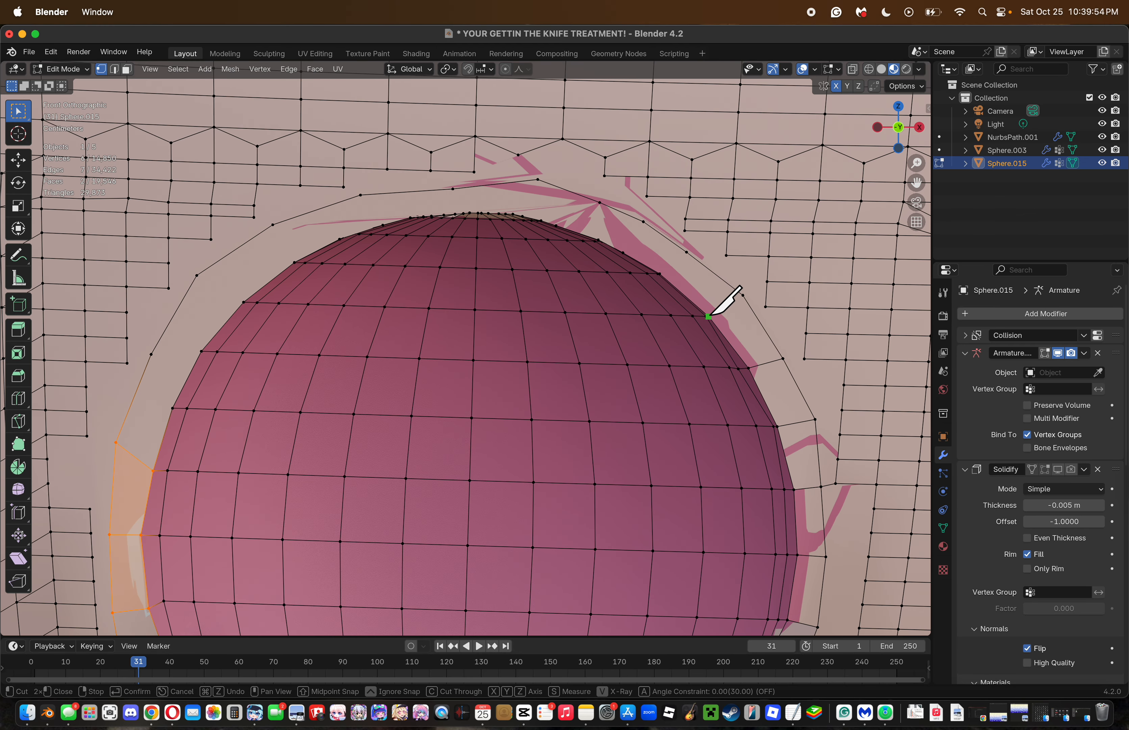
left_click(743, 295)
key("Return")
key("k")
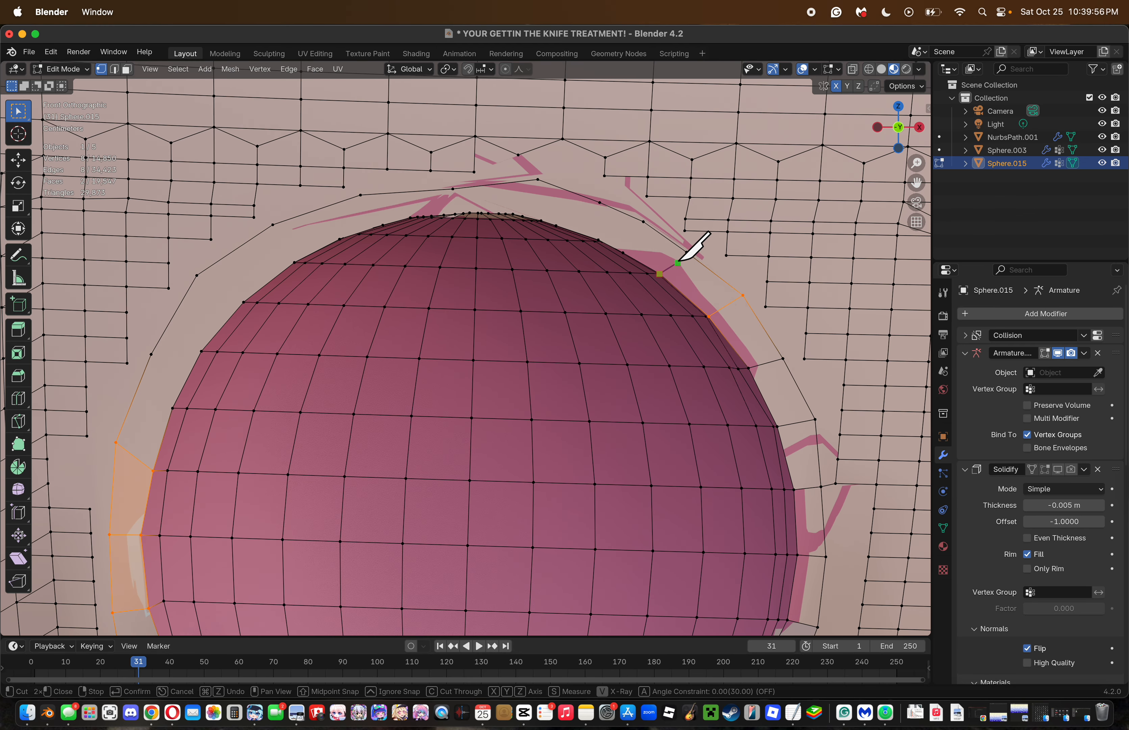
left_click(686, 253)
key("Return")
key("k")
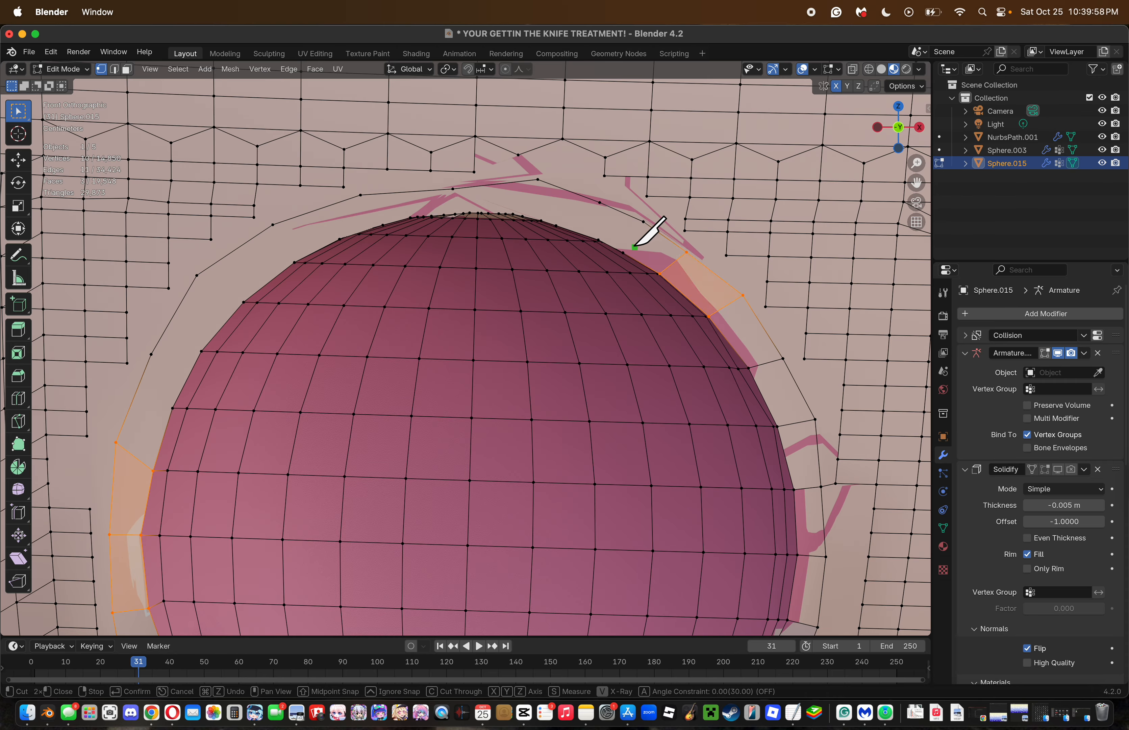
left_click(642, 222)
key("Return")
Knife-cut edges from the next two rim vertices toward the top of the opening to the outer loop.
key("k")
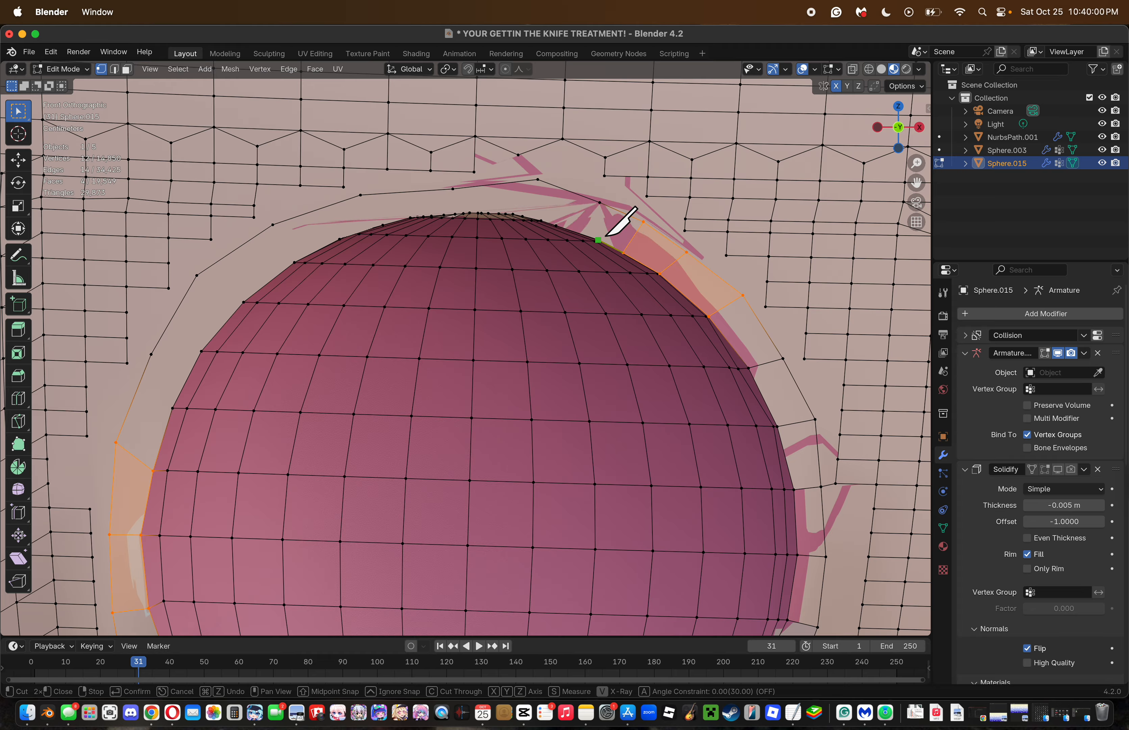
left_click(599, 239)
left_click(603, 204)
key("Return")
key("k")
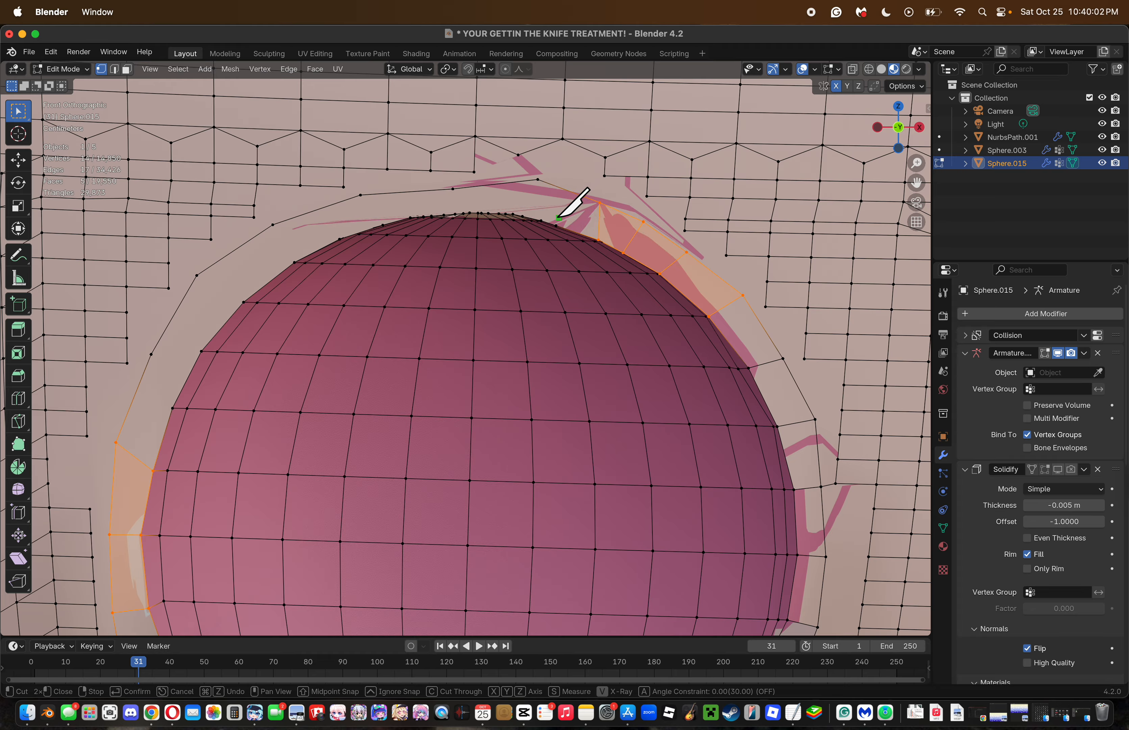
left_click(571, 190)
key("Return")
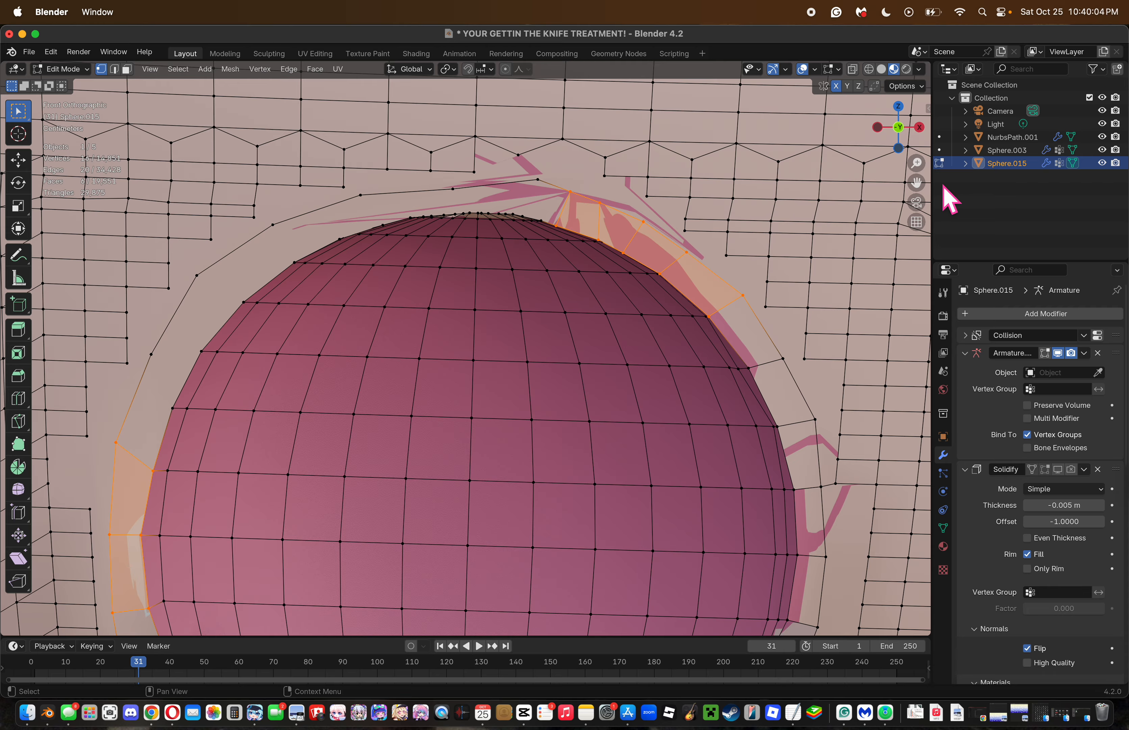
Knife-cut edges from the next two uncut rim vertices on the upper-left side of the opening to the outer loop.
left_click_drag(914, 164, 908, 184)
key("k")
left_click(266, 513)
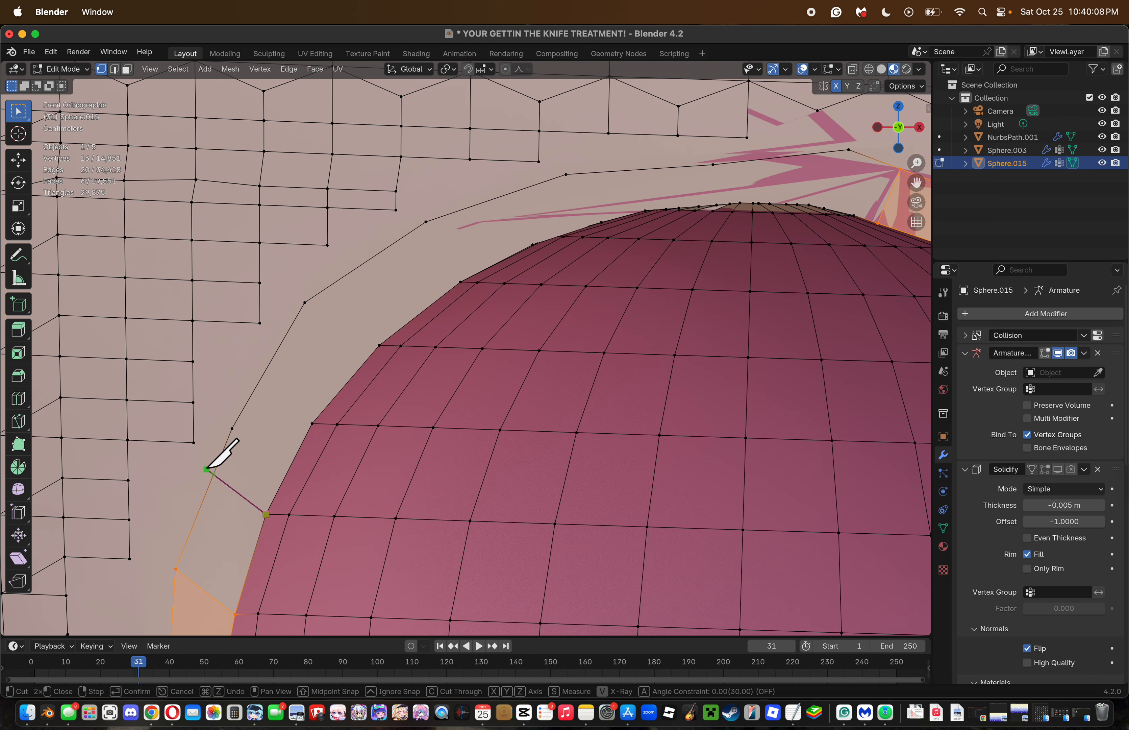
left_click(213, 474)
key("Return")
key("k")
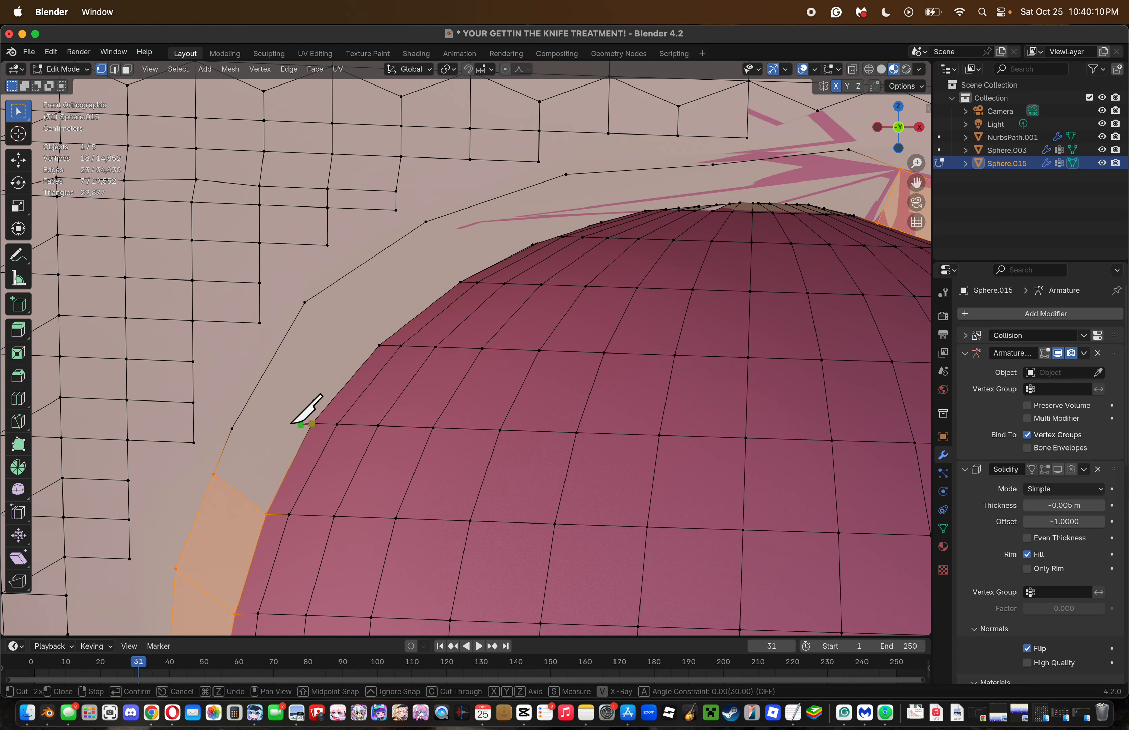
left_click(300, 424)
left_click(229, 425)
key("Return")
Knife-cut edges from three more rim vertices, climbing the opening's upper-left side, to the matching vertices of the outer loop.
key("k")
left_click(379, 345)
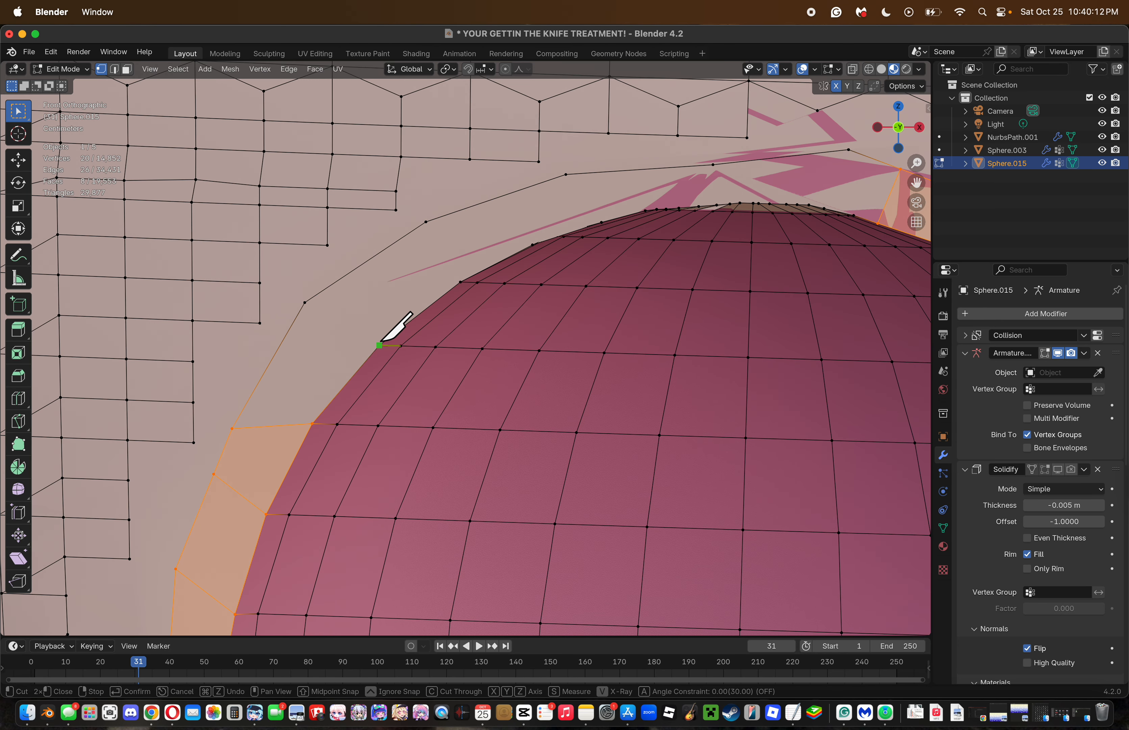
left_click(302, 301)
key("Return")
key("k")
left_click(459, 281)
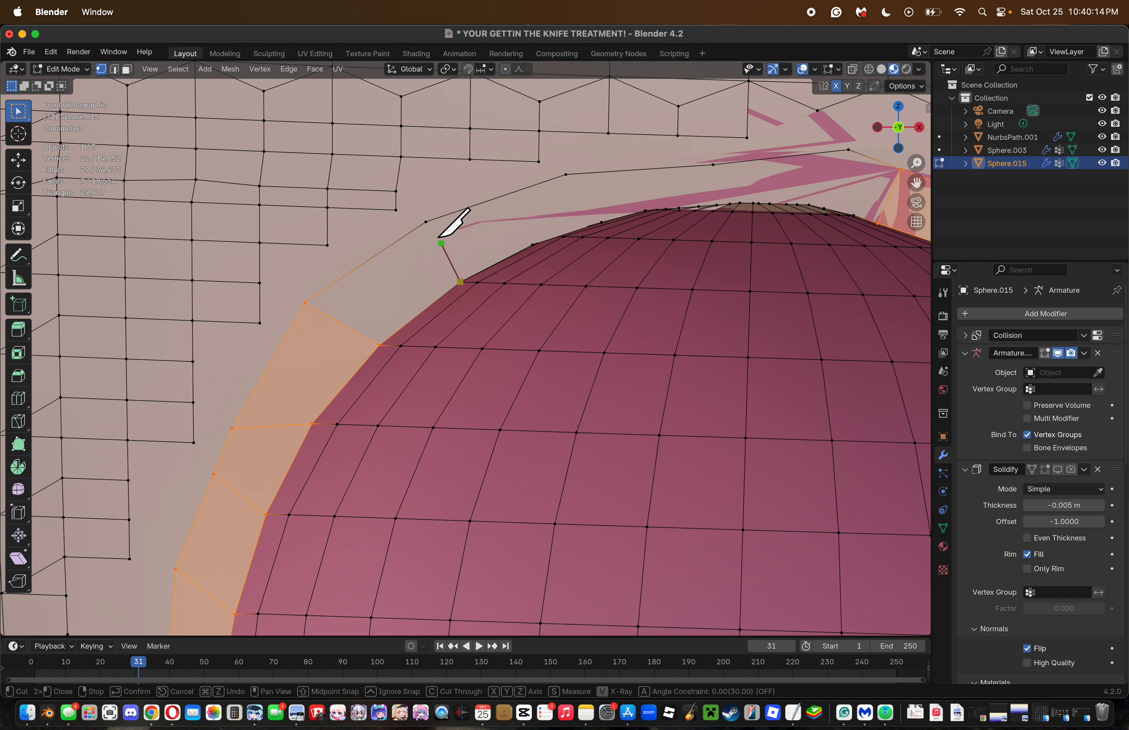
left_click(426, 222)
key("Return")
key("k")
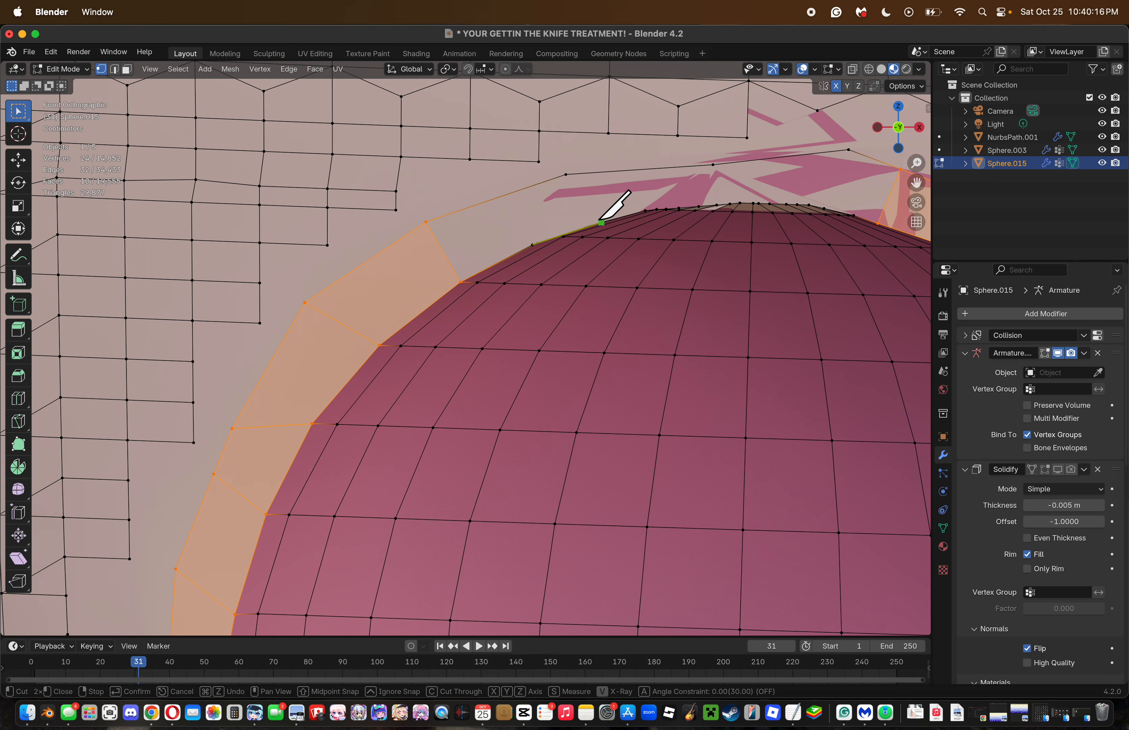
left_click(602, 221)
left_click(566, 168)
key("Return")
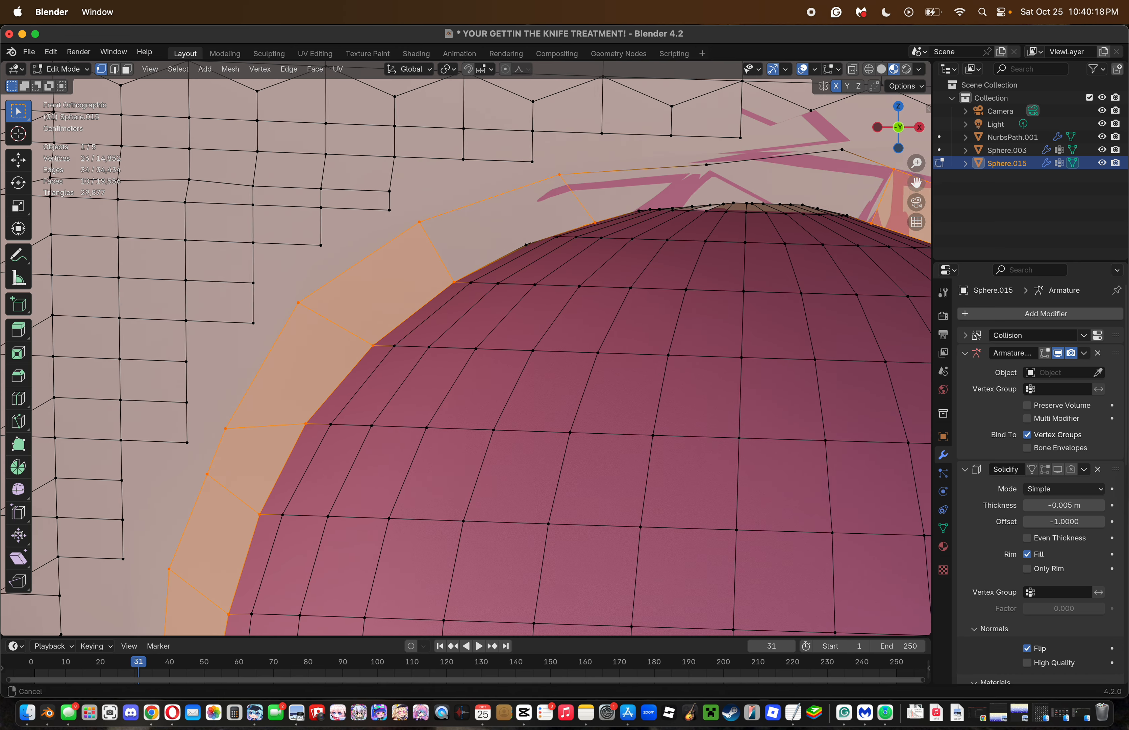
Knife-cut two edges between the rim and the outer loop, one just right of the opening's top and one at the top centre.
left_click_drag(914, 181, 735, 290)
key("k")
left_click(651, 260)
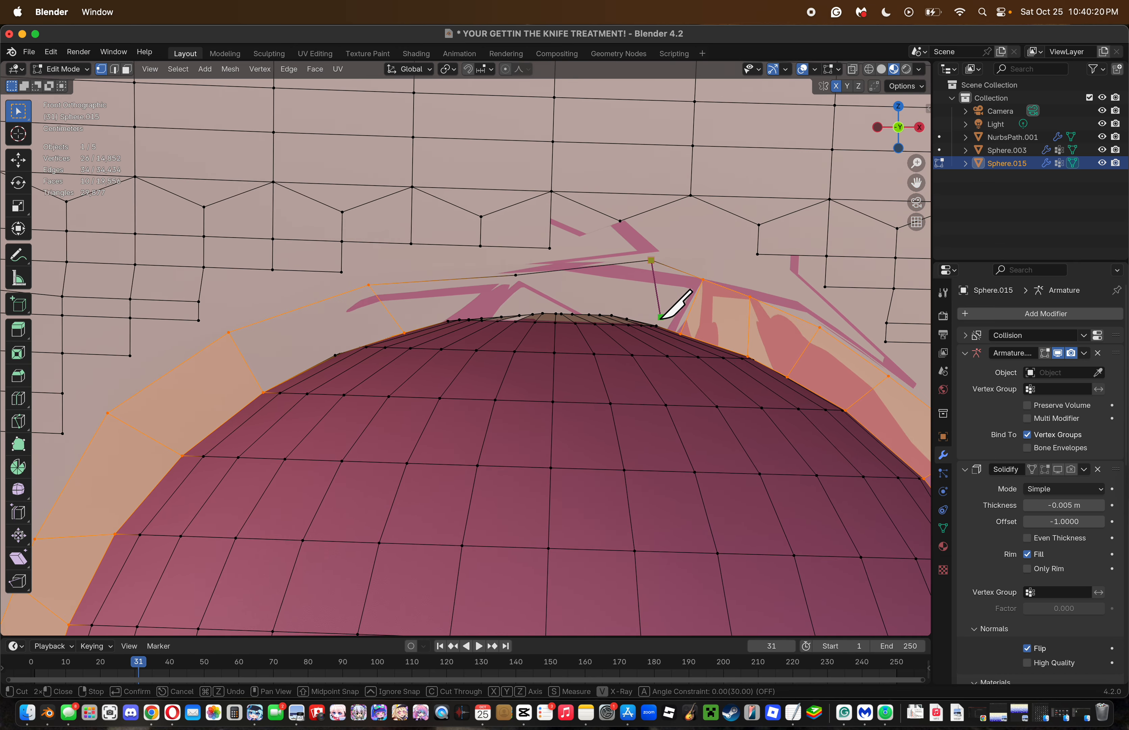
left_click(656, 325)
key("Return")
key("k")
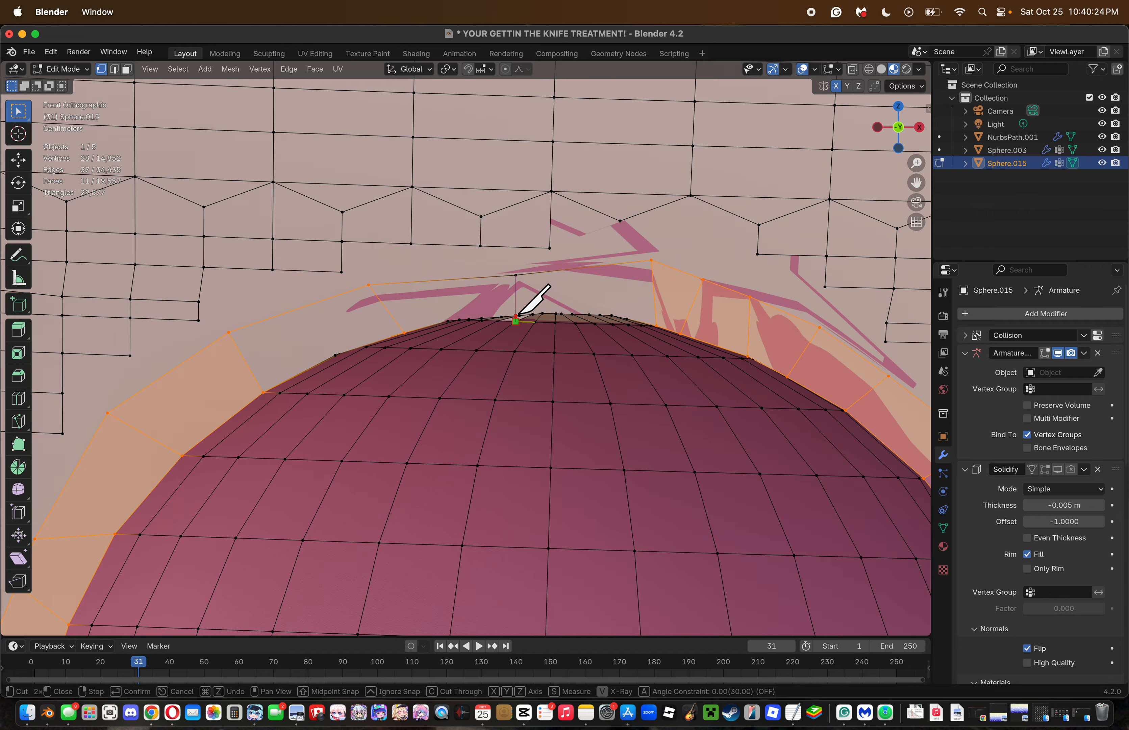
key("Escape")
left_click_drag(914, 165, 679, 272)
key("k")
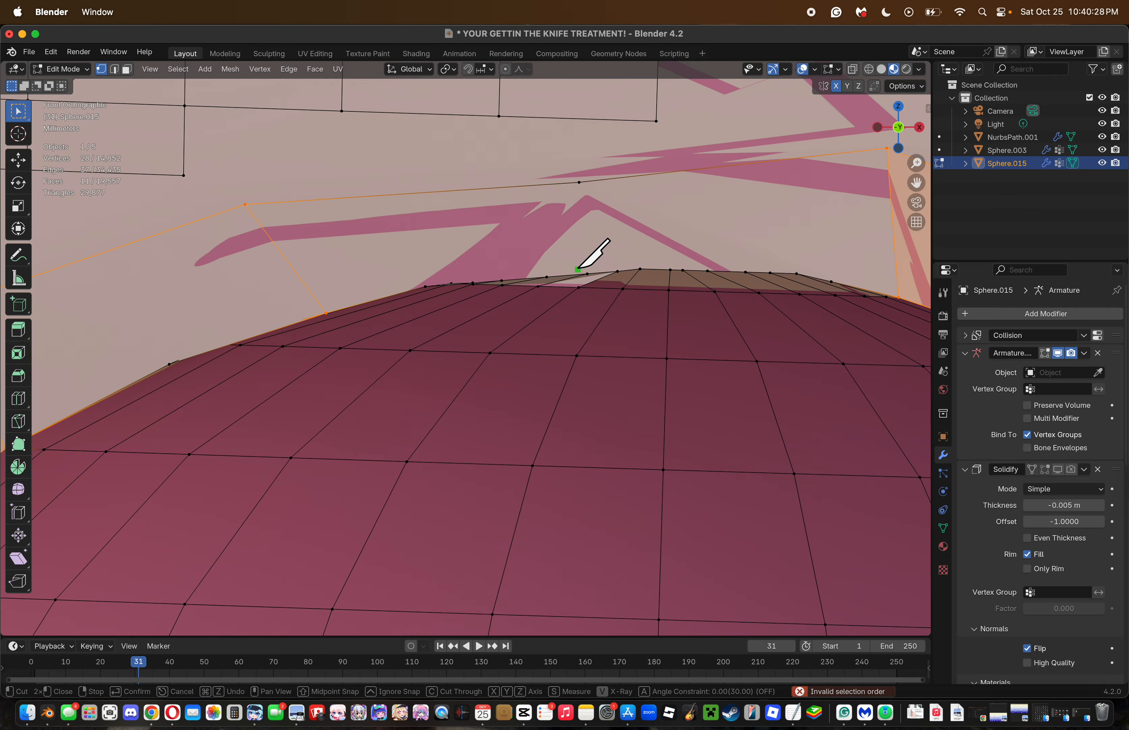
key("Return")
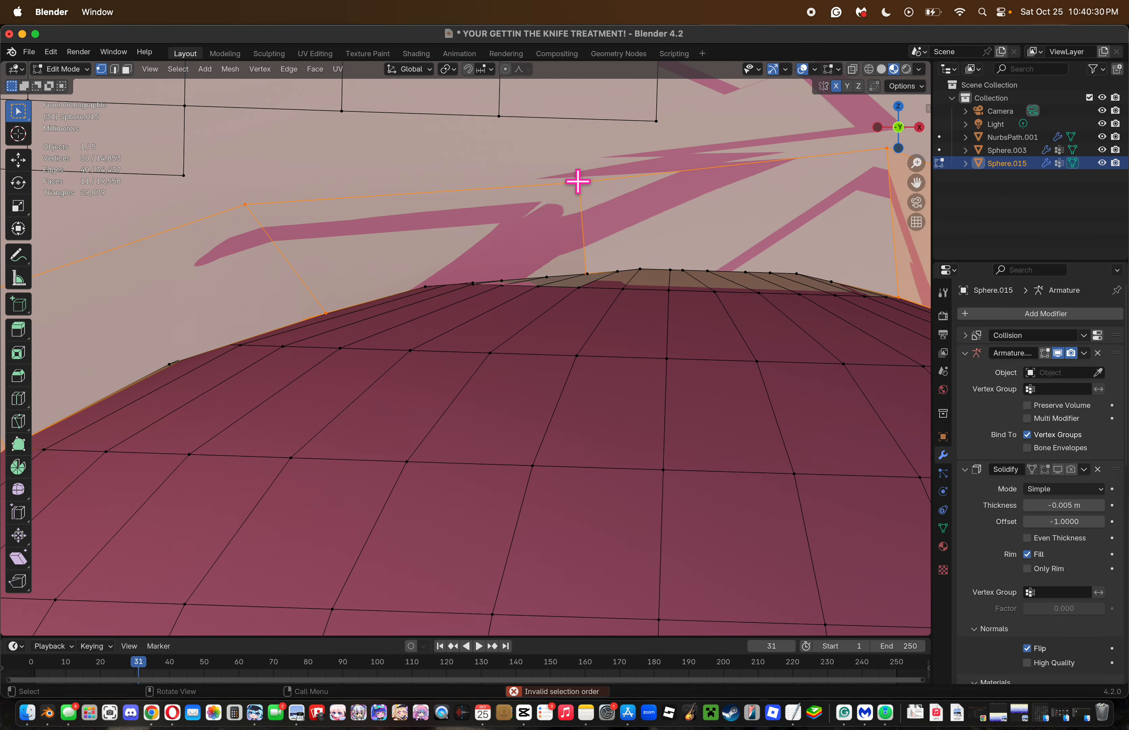
Try to merge the vertices at the rim end of the top-centre edge, using At Last.
key("c")
key("Escape")
key("m")
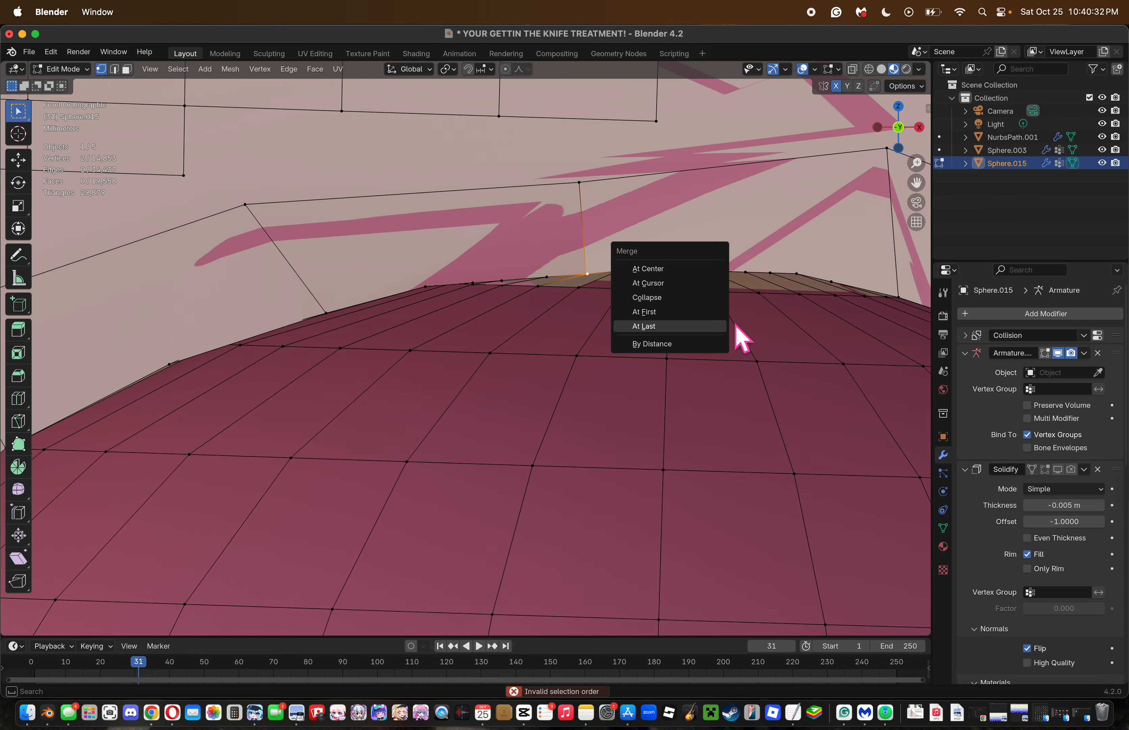
left_click(722, 327)
Loop-select the outer edge loop in sections around the whole opening to examine where its continuity breaks.
left_click_drag(921, 163, 919, 167)
left_click(627, 281, "alt")
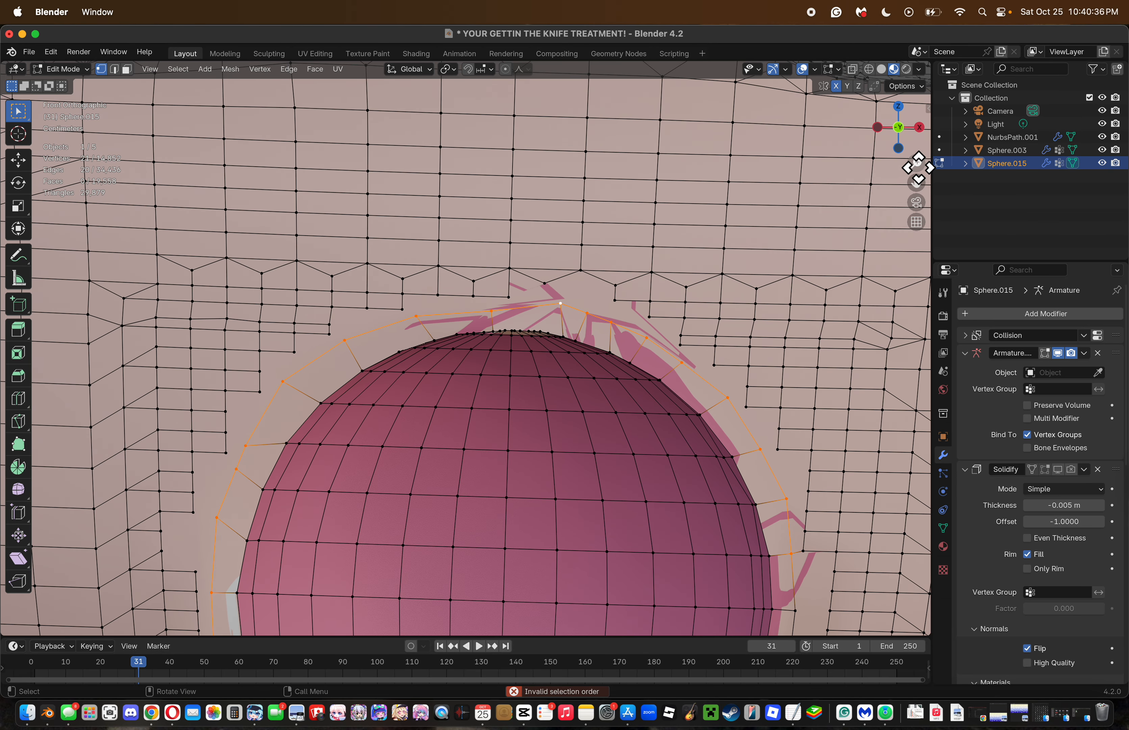
right_click(714, 404)
left_click(708, 389)
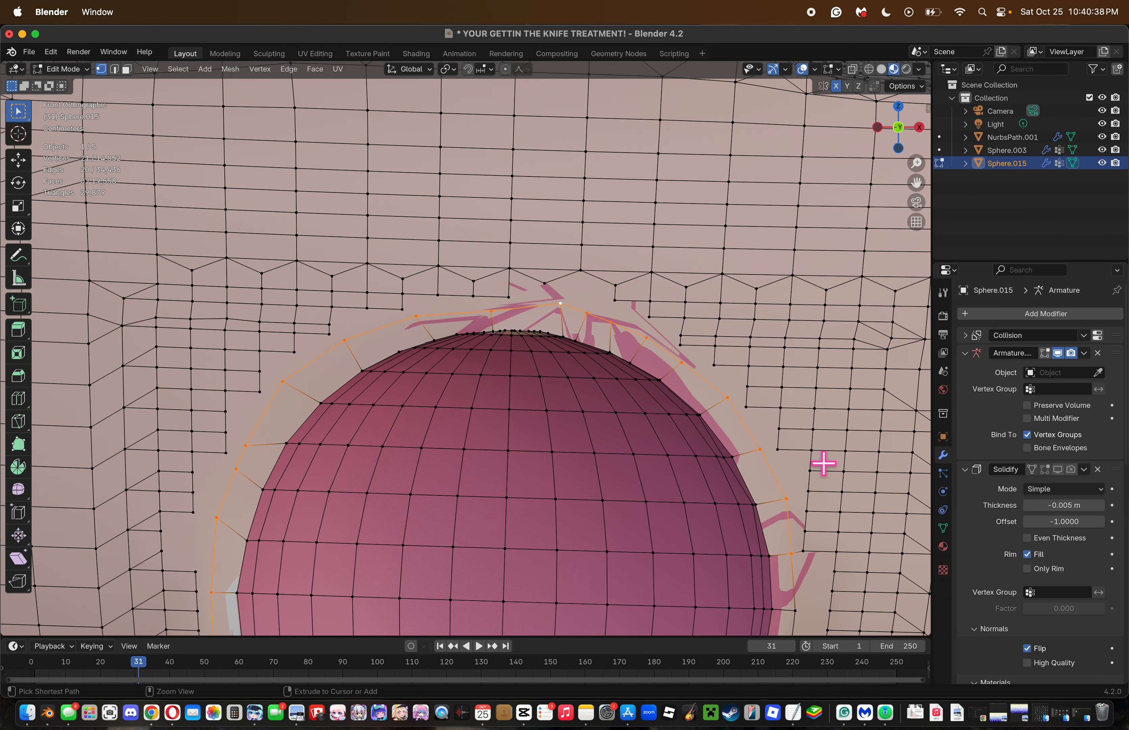
left_click_drag(917, 164, 911, 183)
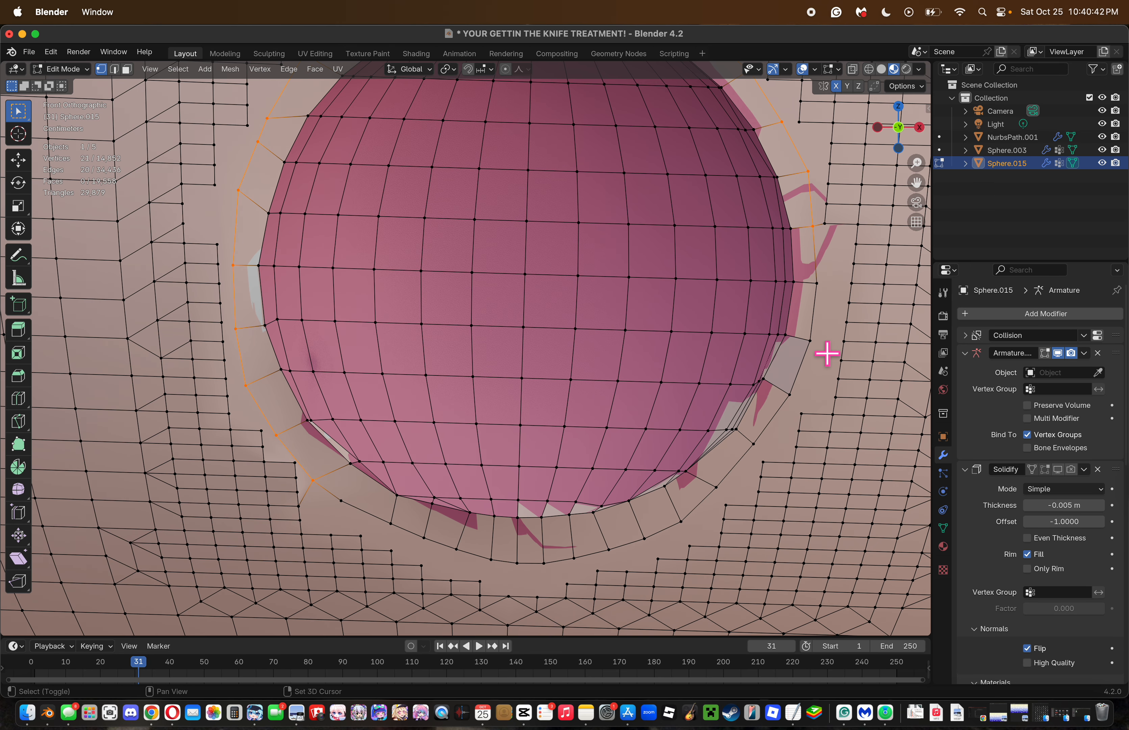
scroll(827, 353, "up", 2)
key("z")
key("Escape")
left_click(900, 130)
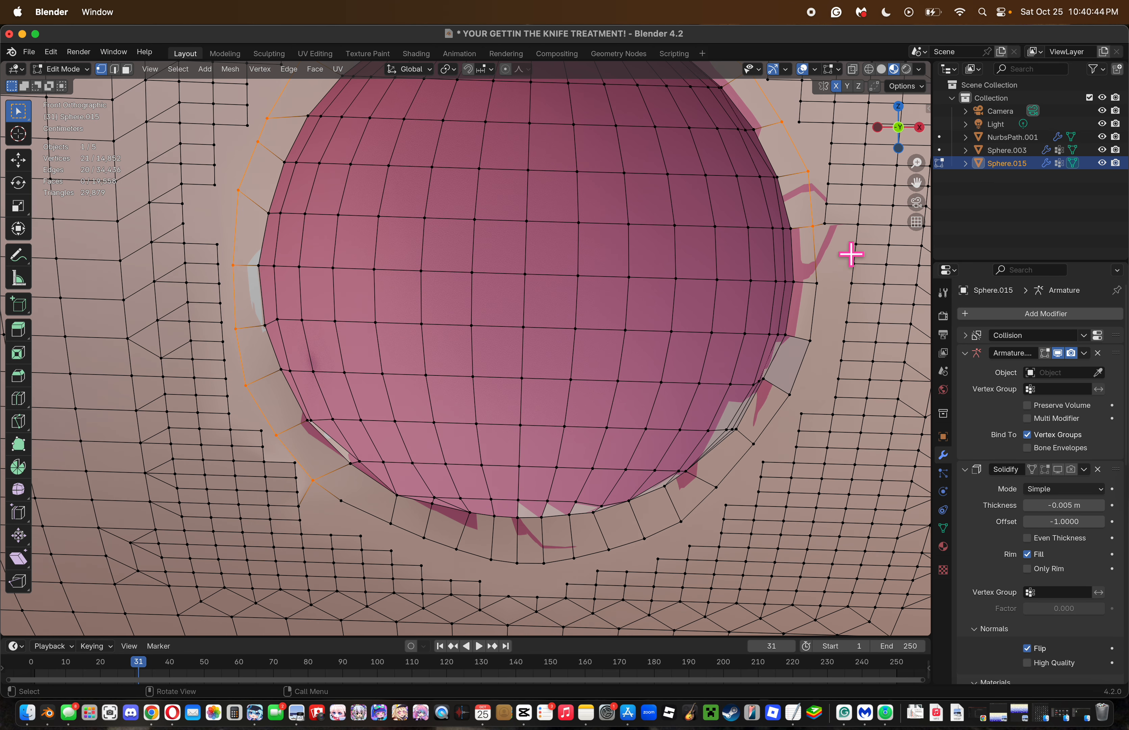
left_click(831, 317, "alt")
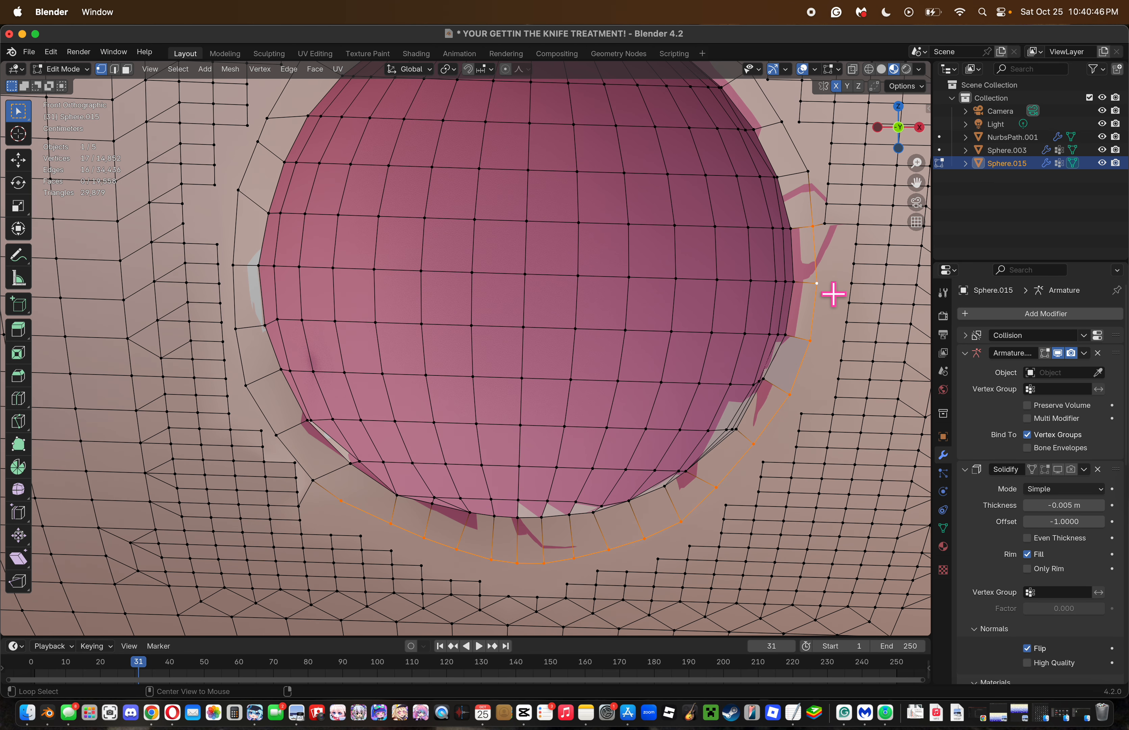
Dissolve the faulty outer-loop vertices on the right side of the opening.
left_click(826, 235)
key("x")
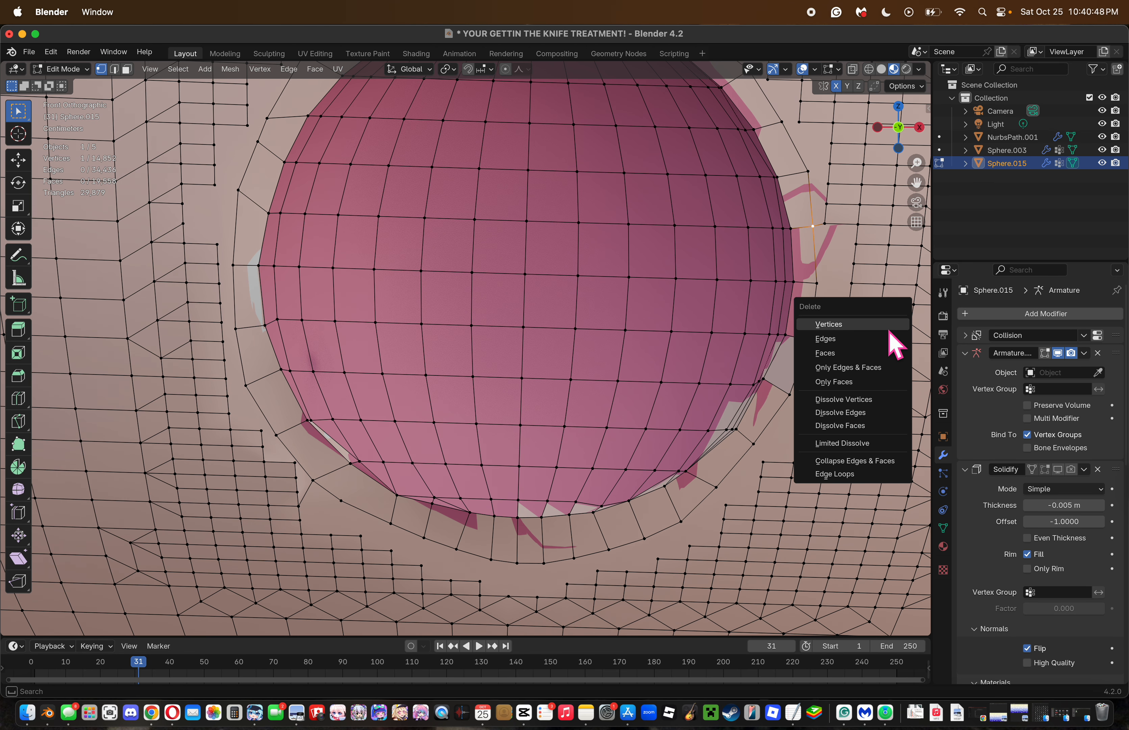
left_click(837, 412)
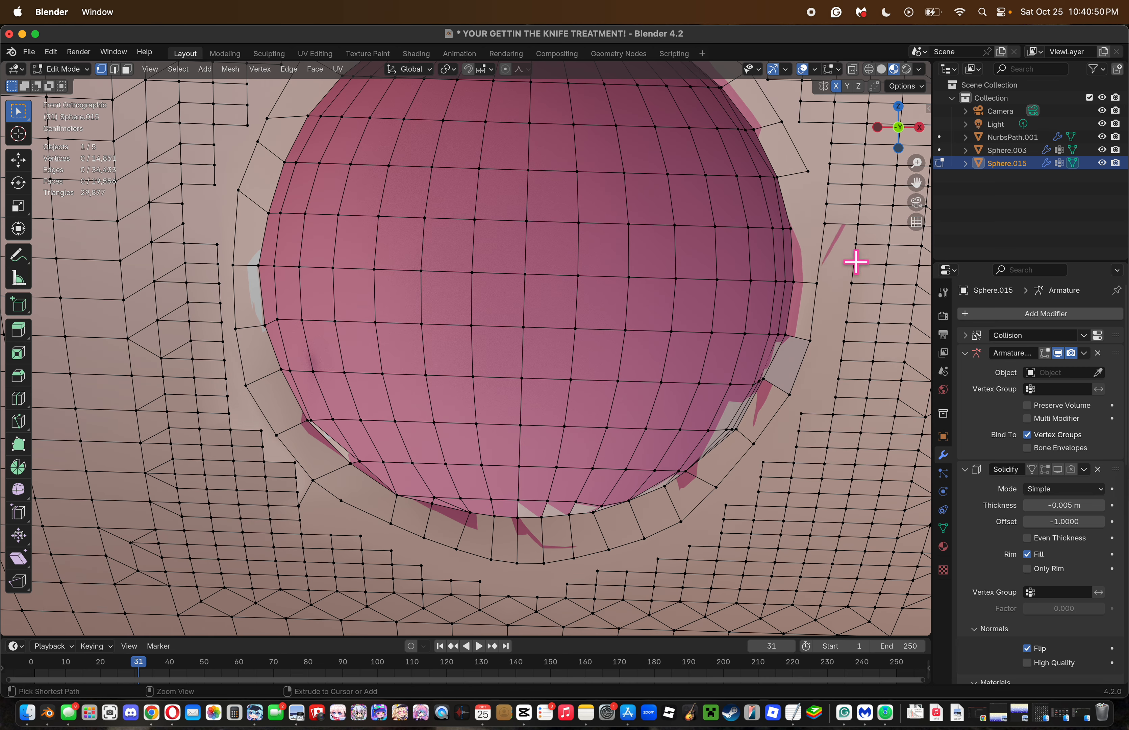
key("x")
left_click(854, 267)
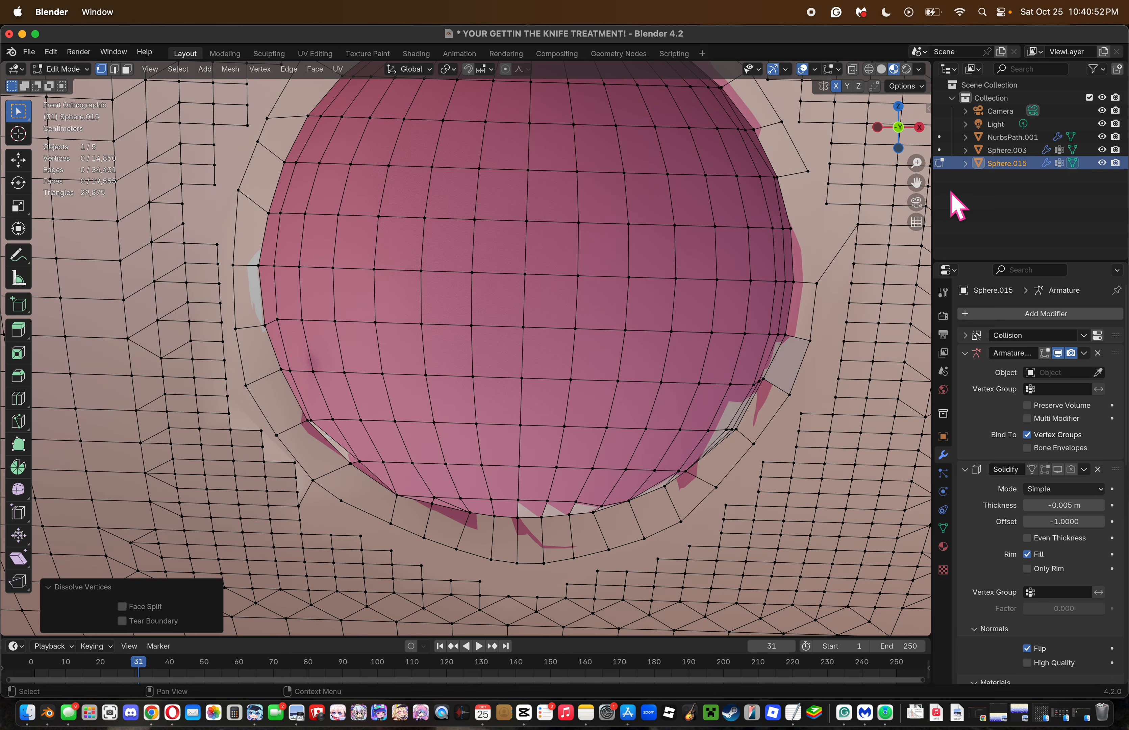
Dissolve the leftover outer-loop vertex on the stray edge between the right rim and the surrounding grid.
left_click_drag(916, 182, 831, 191)
left_click(807, 244)
key("x")
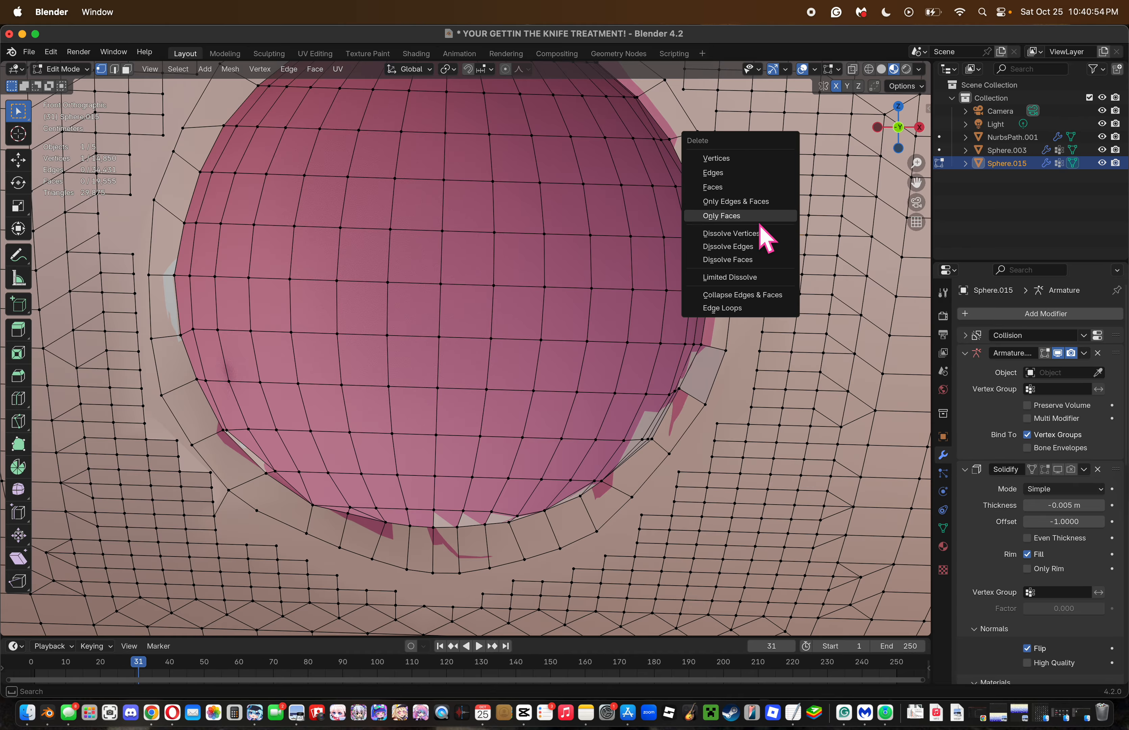
left_click(759, 233)
left_click(749, 305)
key("x")
left_click(831, 328)
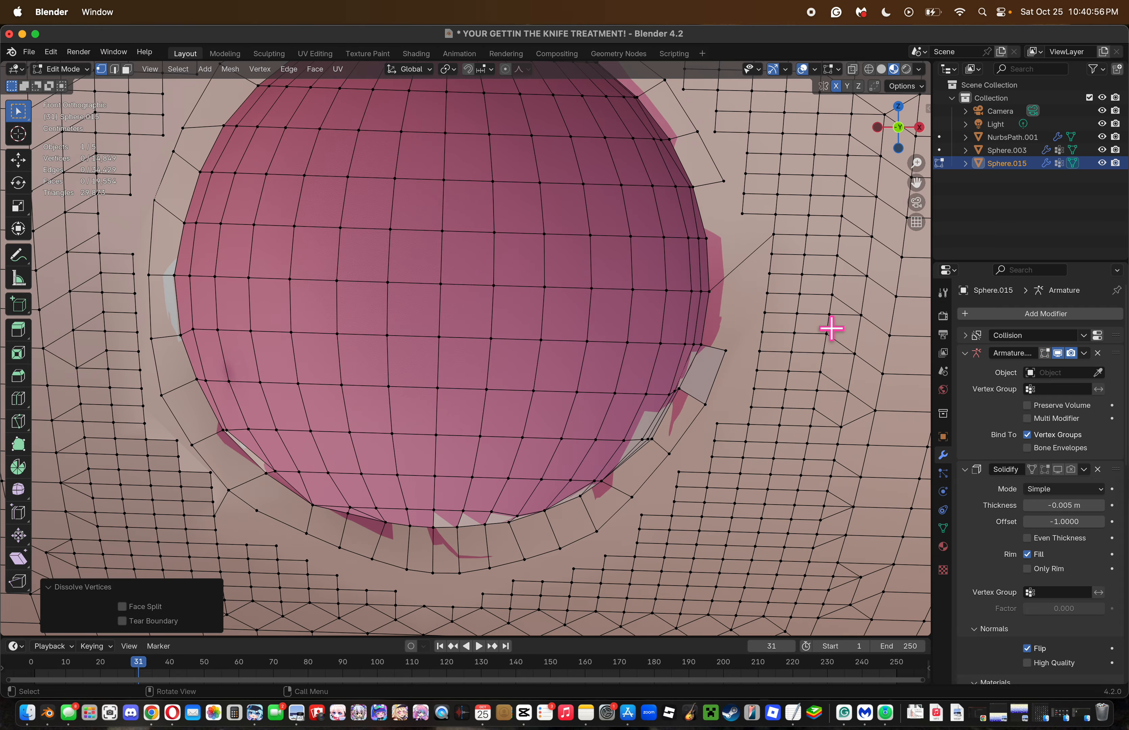
Try to dissolve the stray diagonal edge joining the right rim to the surrounding grid.
left_click(793, 241)
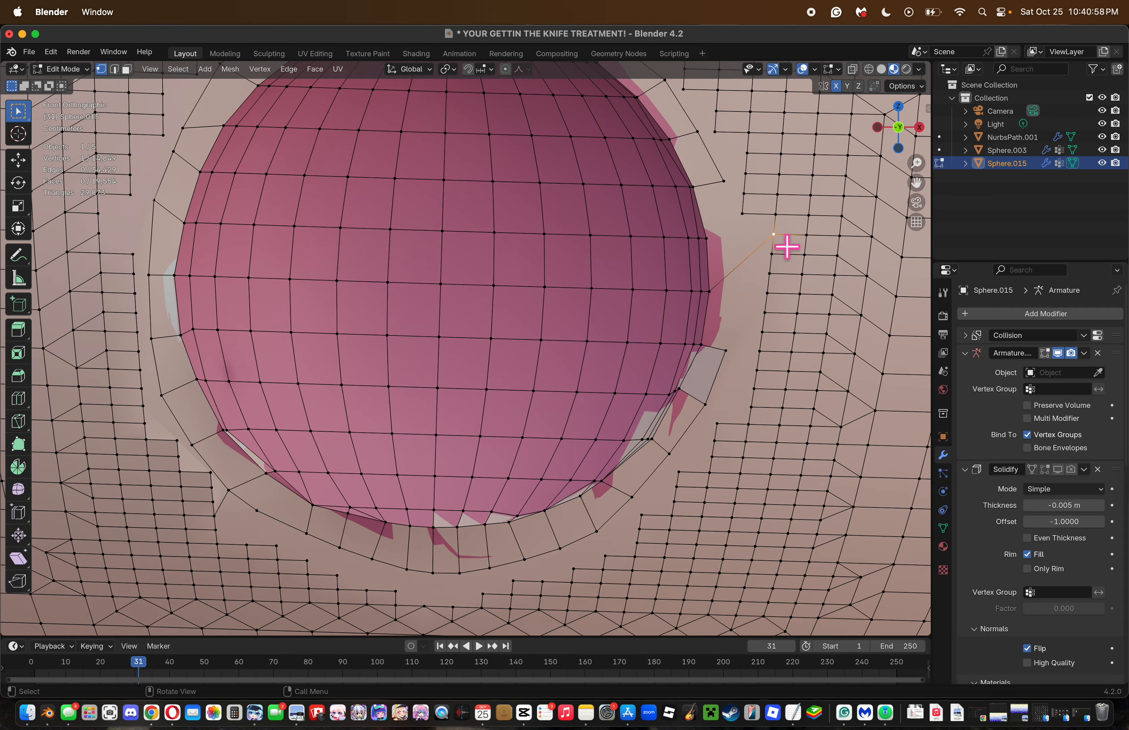
left_click(114, 69)
left_click(769, 280)
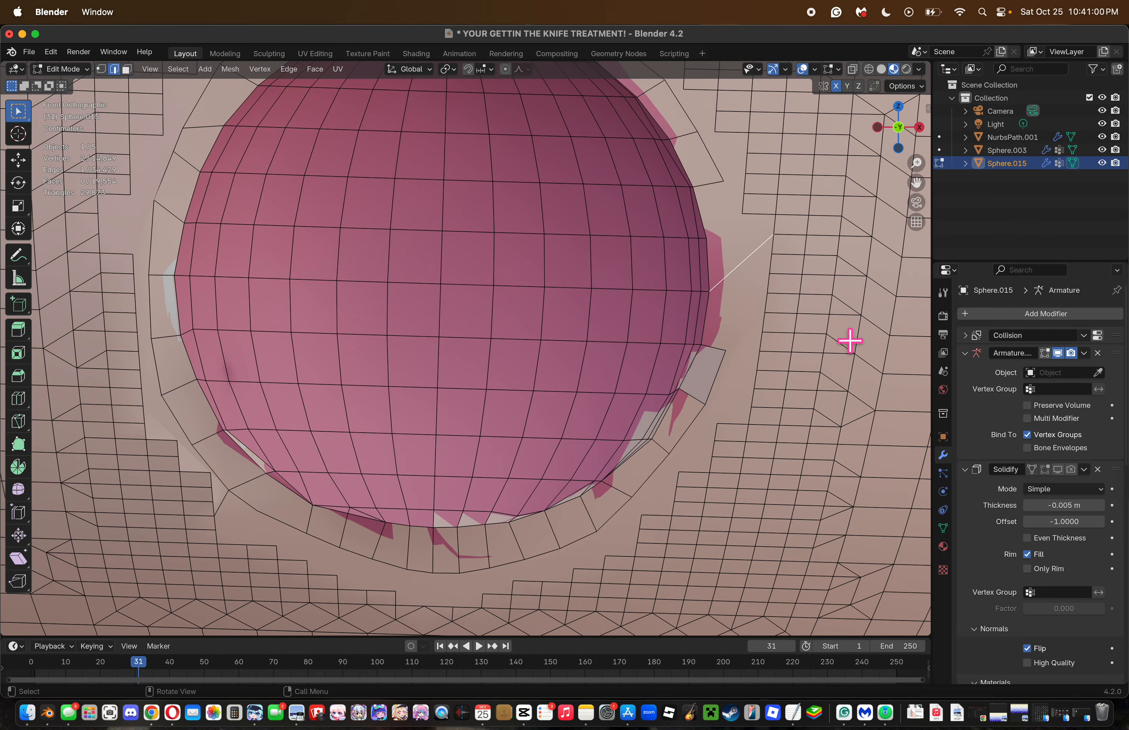
key("x")
left_click(837, 342)
key("x")
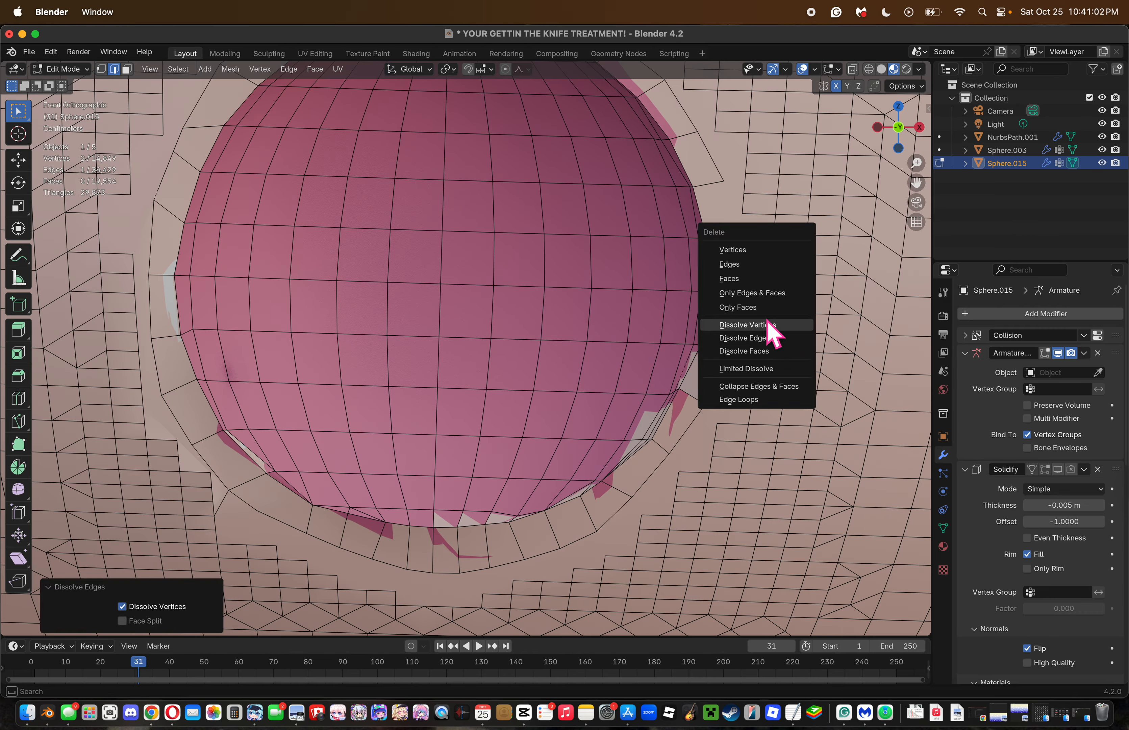
left_click(726, 267)
key("super+z")
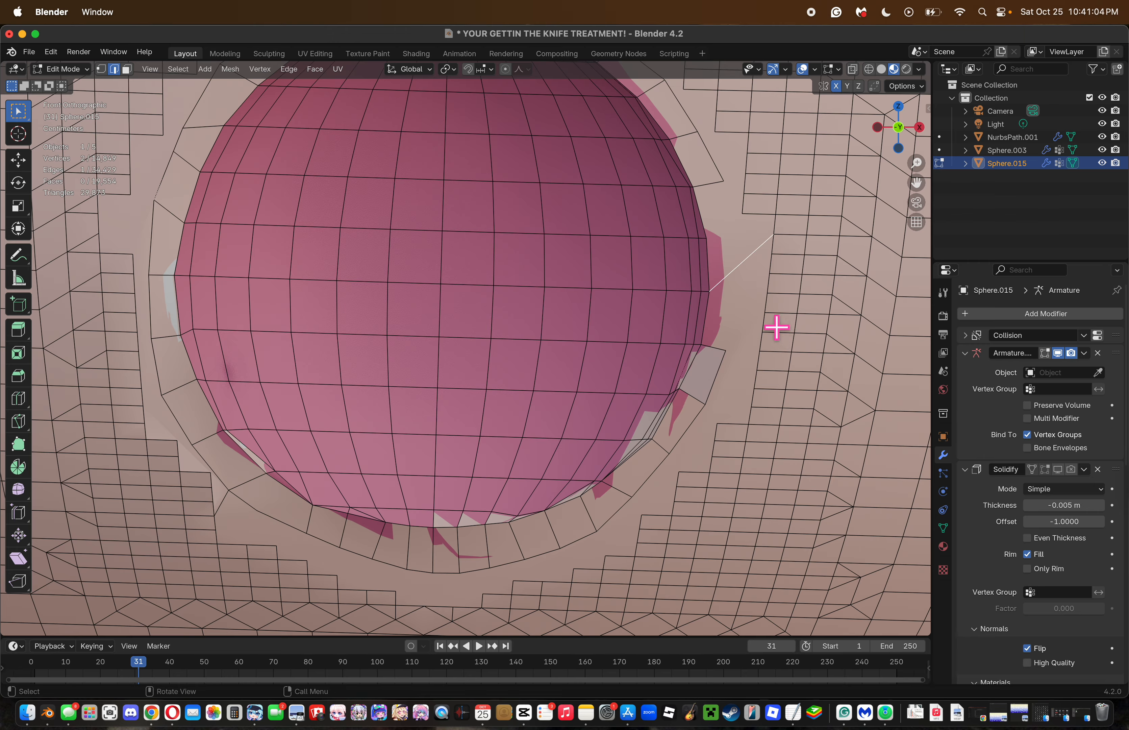
Knife-cut a short edge across the stray diagonal edge to the right of the opening.
key("k")
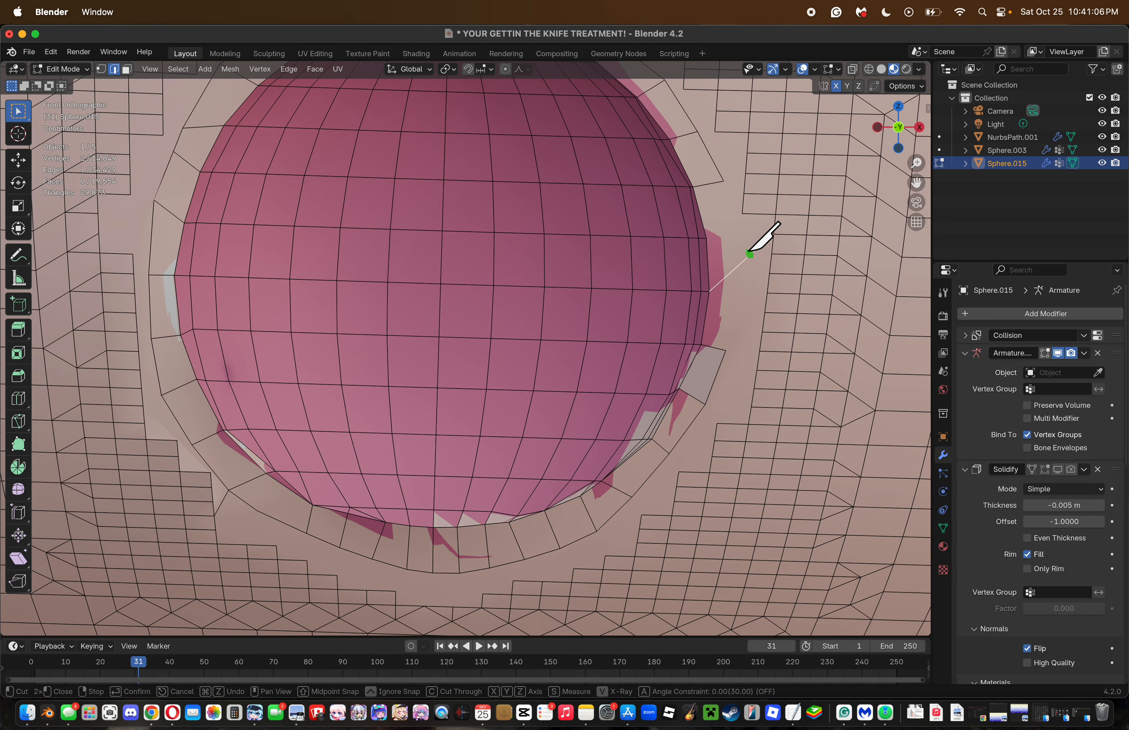
left_click(752, 270, "ctrl")
key("Return")
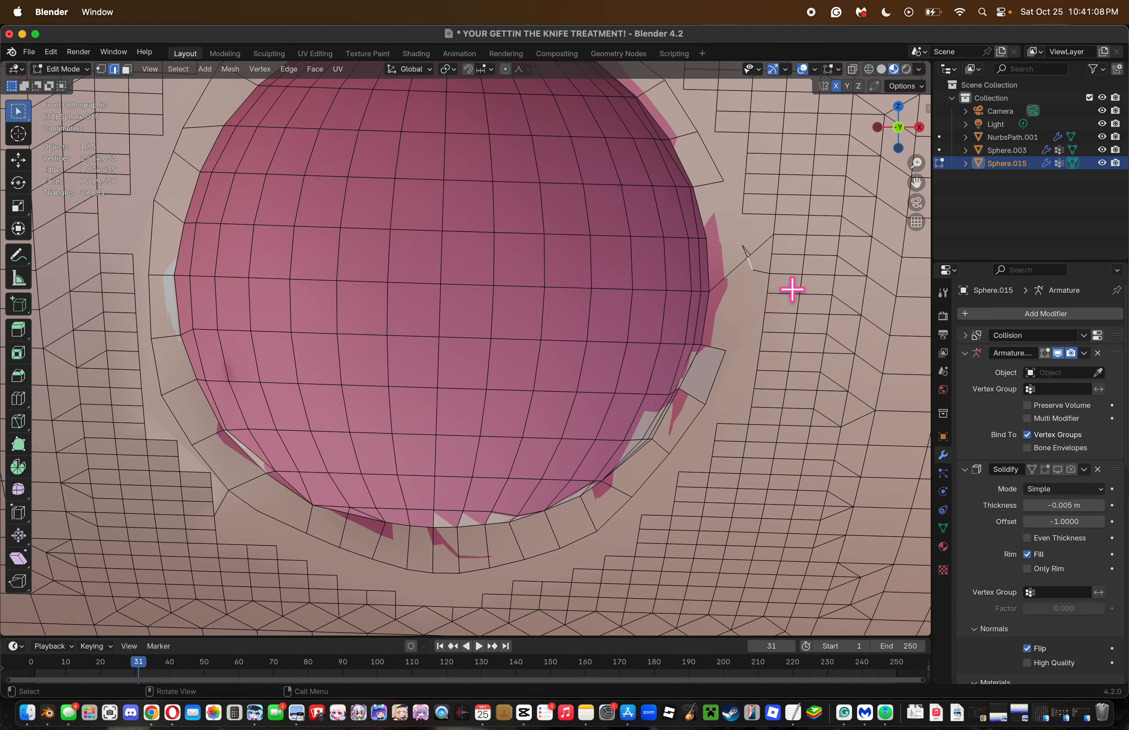
Dissolve the leftover cut vertices so that a straight edge joins the right rim to the nearest grid vertex.
left_click(101, 69)
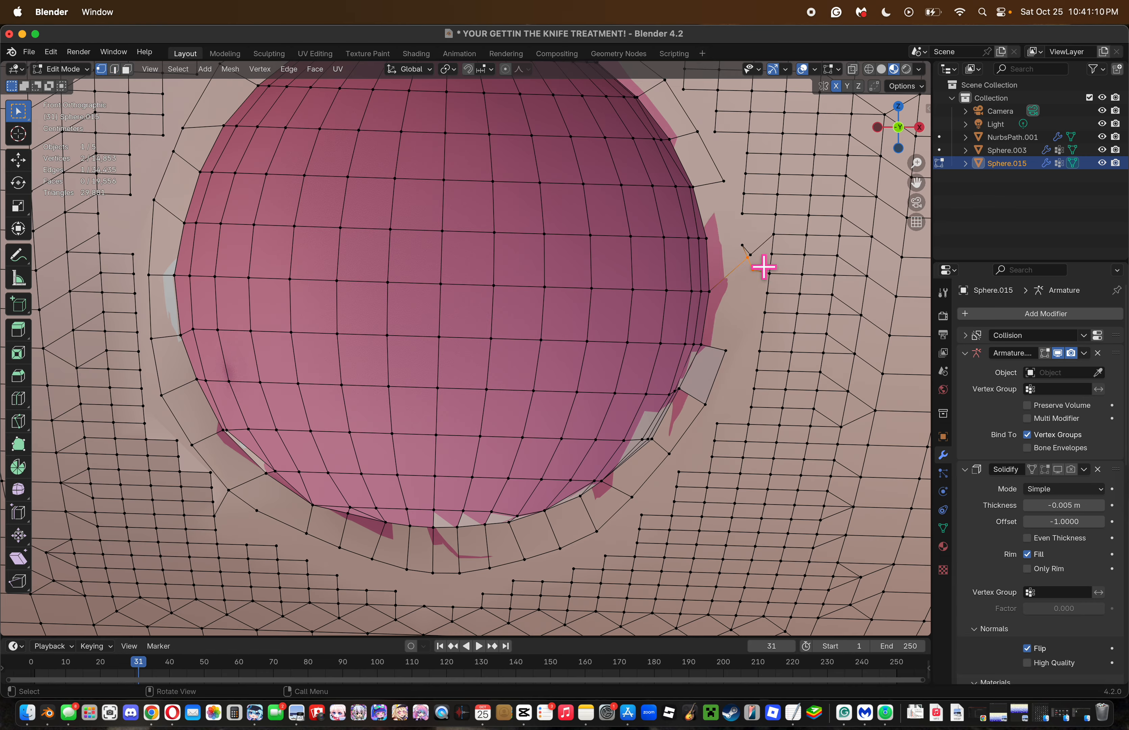
left_click(752, 256)
key("x")
key("Escape")
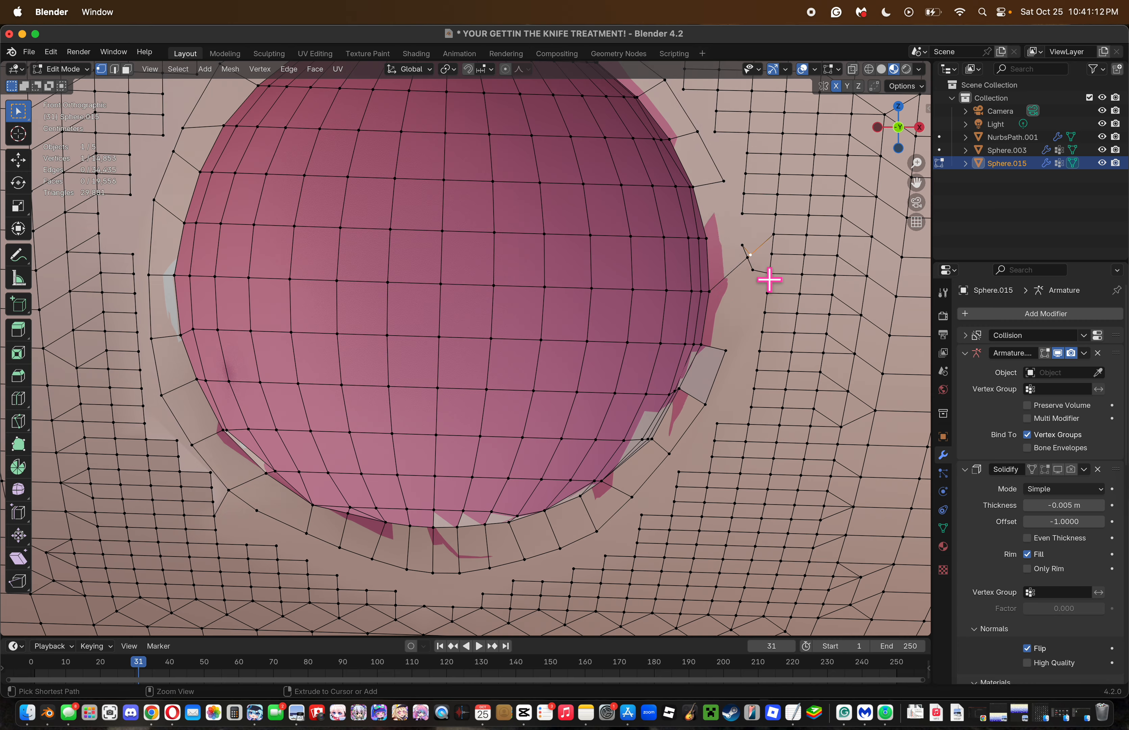
key("x")
left_click(724, 384)
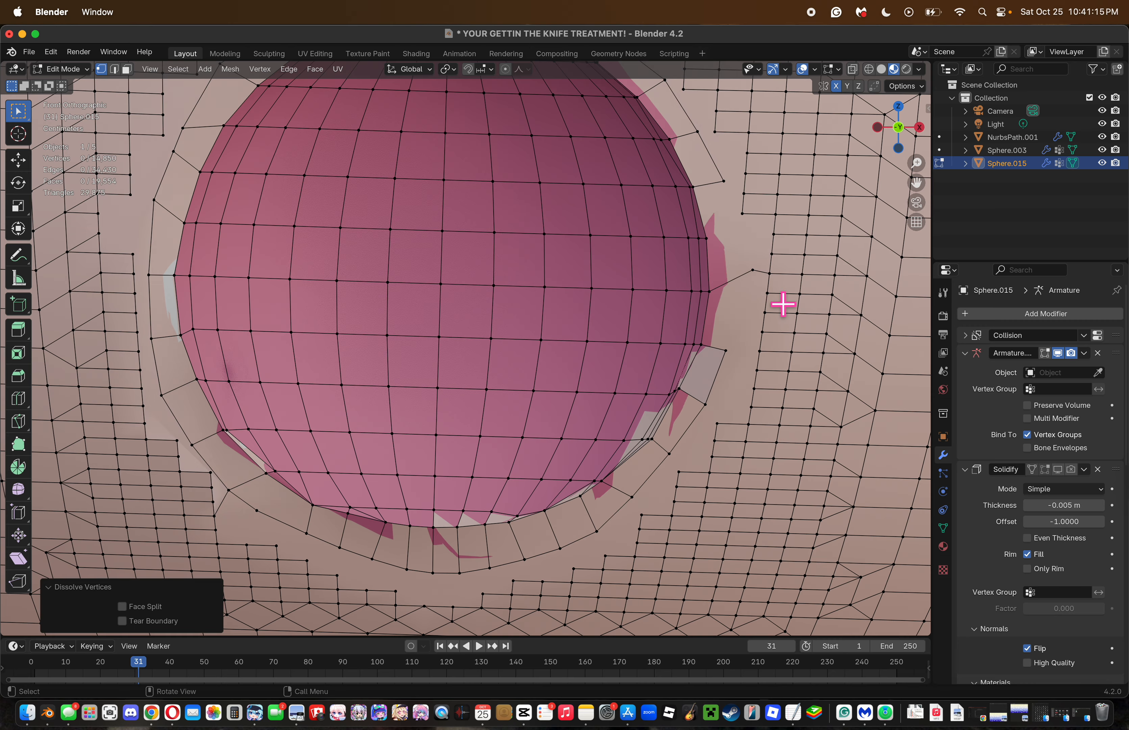
left_click(755, 273)
key("x")
left_click(757, 276)
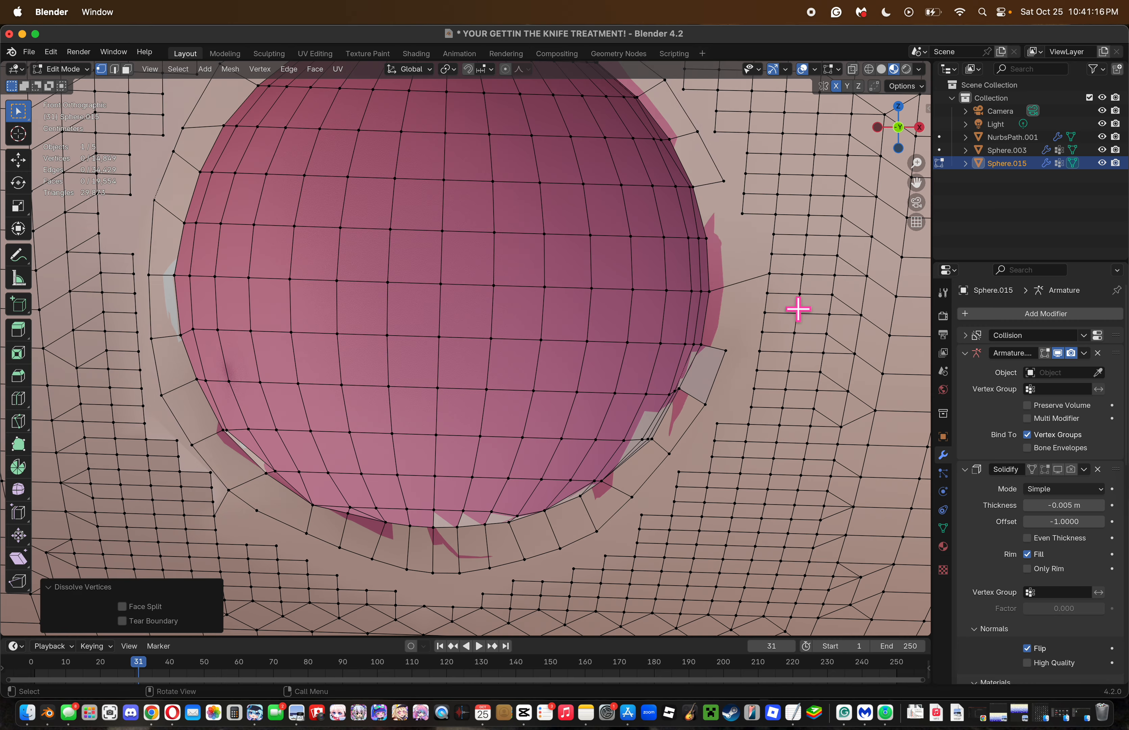
Knife-cut the missing outer-loop section on the opening's right side, curving through two intermediate points between the loop's open ends.
key("c")
left_click(730, 299)
key("Escape")
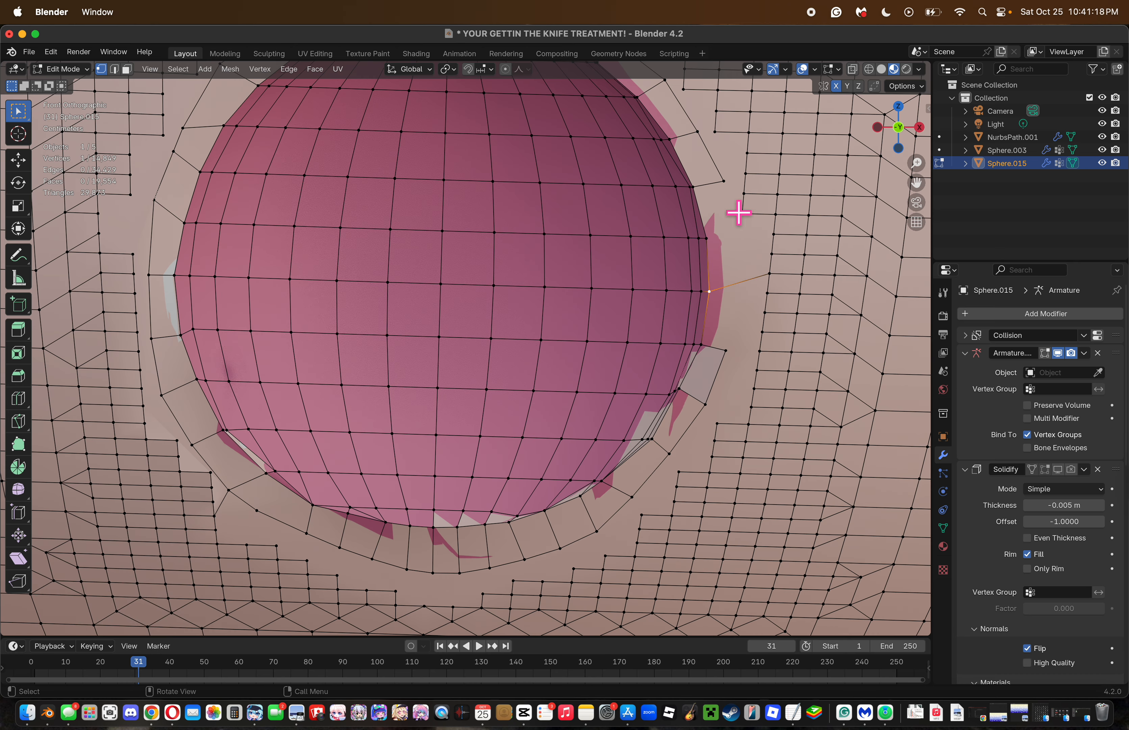
left_click(724, 181)
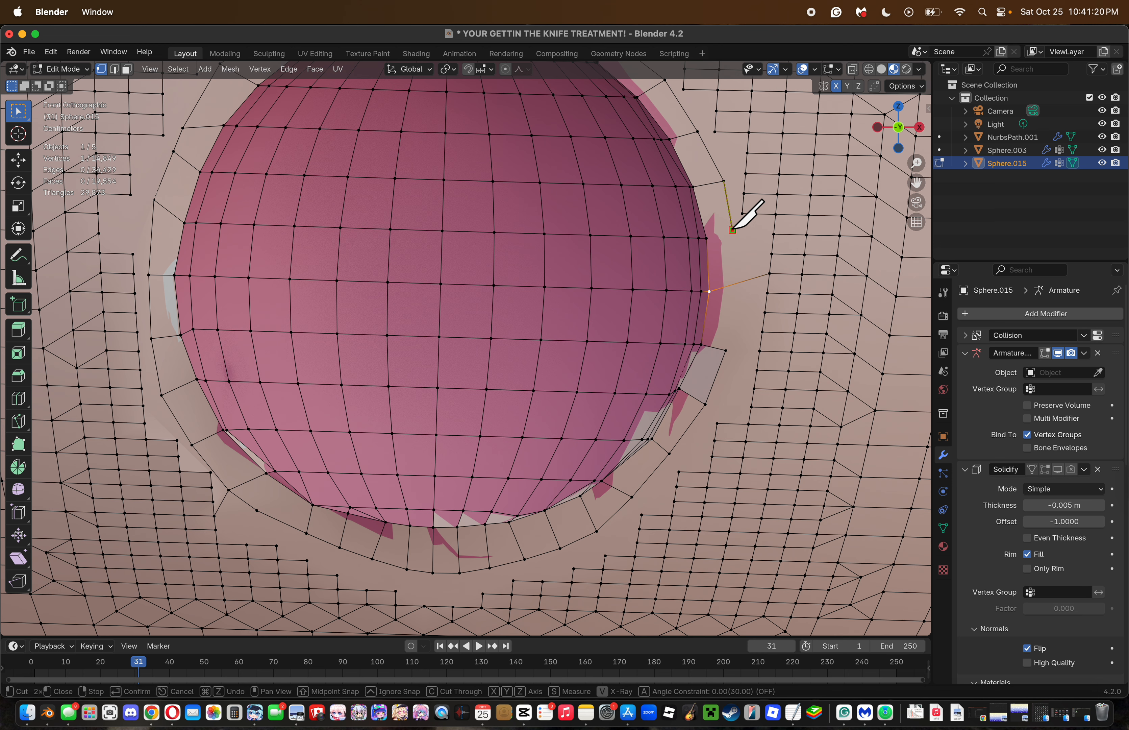
left_click(737, 284)
left_click(723, 351)
key("Return")
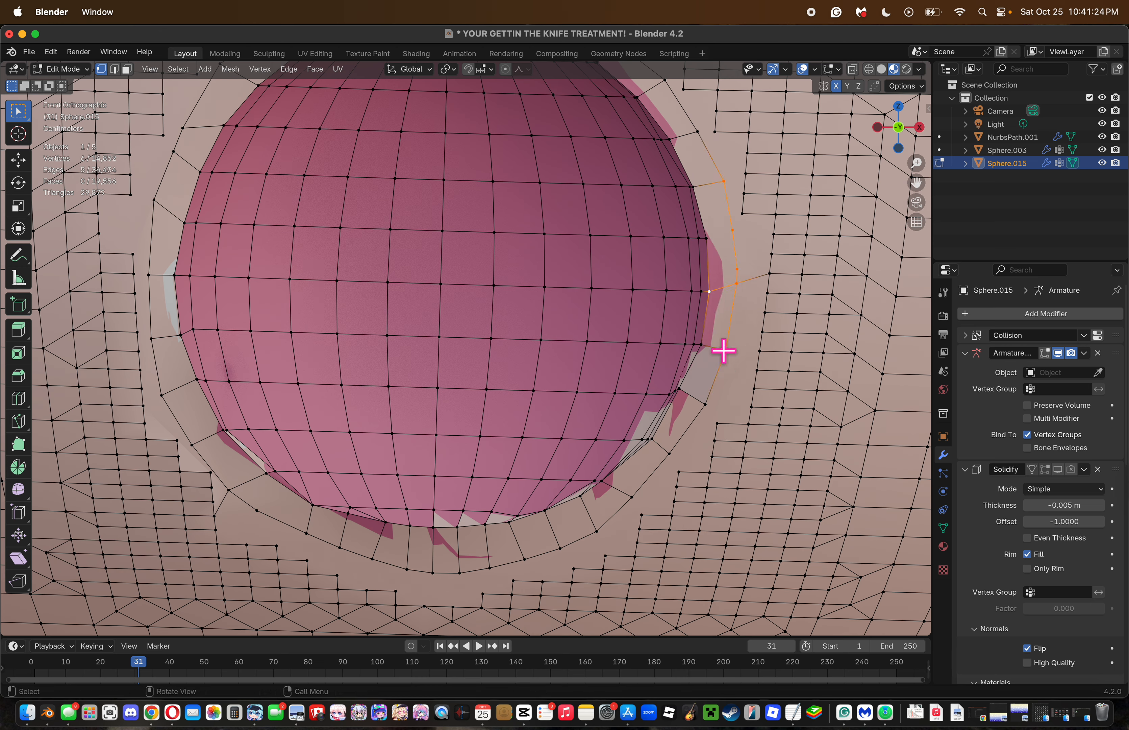
Dissolve the surplus vertex on the lower part of the newly cut outer-loop section.
left_click(745, 347, "alt")
key("x")
left_click(765, 288)
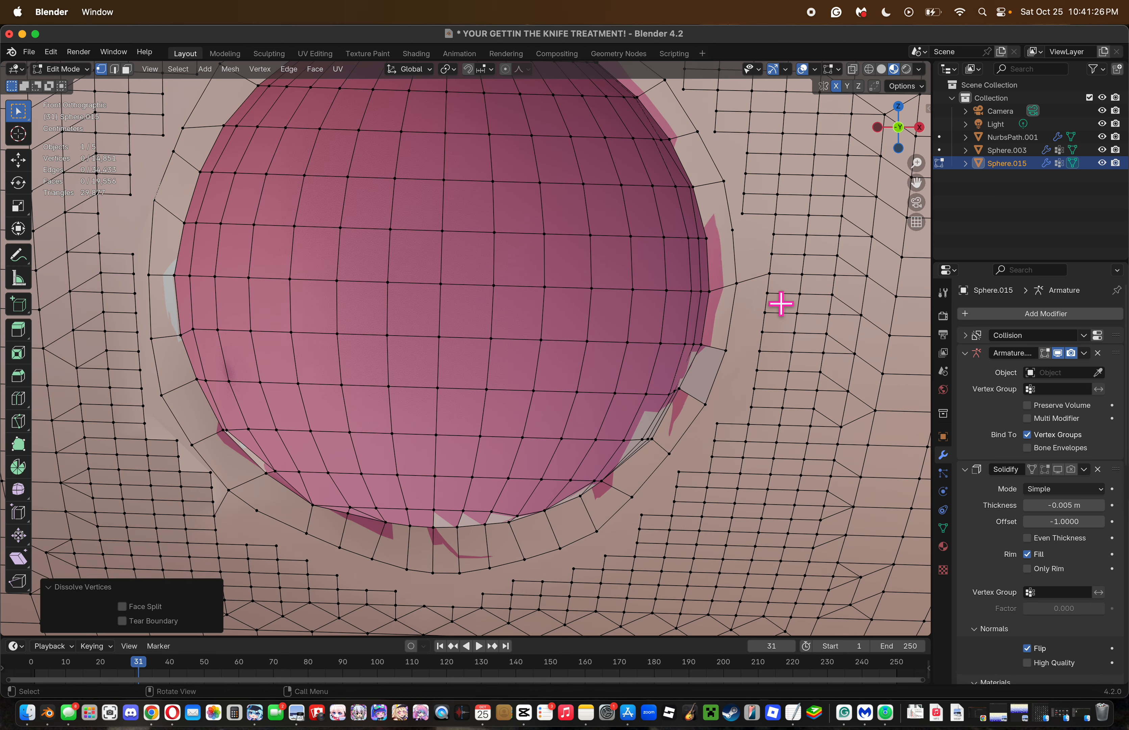
Loop-select the outer loop's right and lower sections to check whether it runs continuously.
left_click(753, 284, "alt")
left_click(746, 276, "alt")
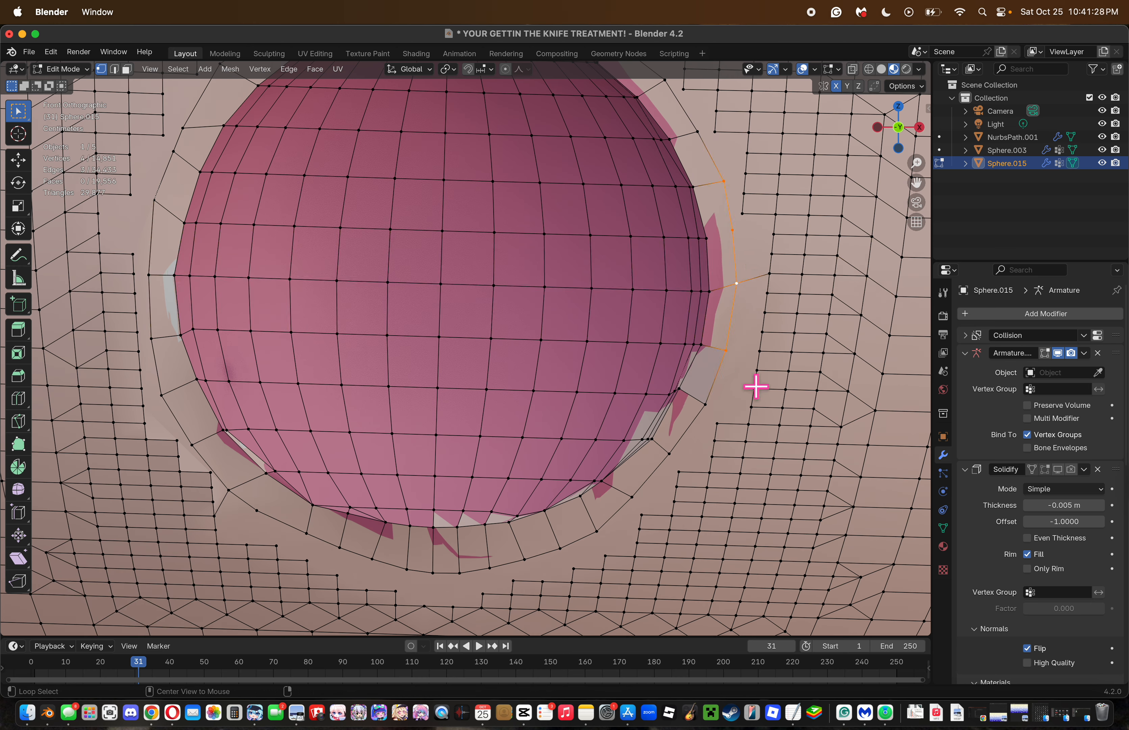
left_click(731, 391, "alt")
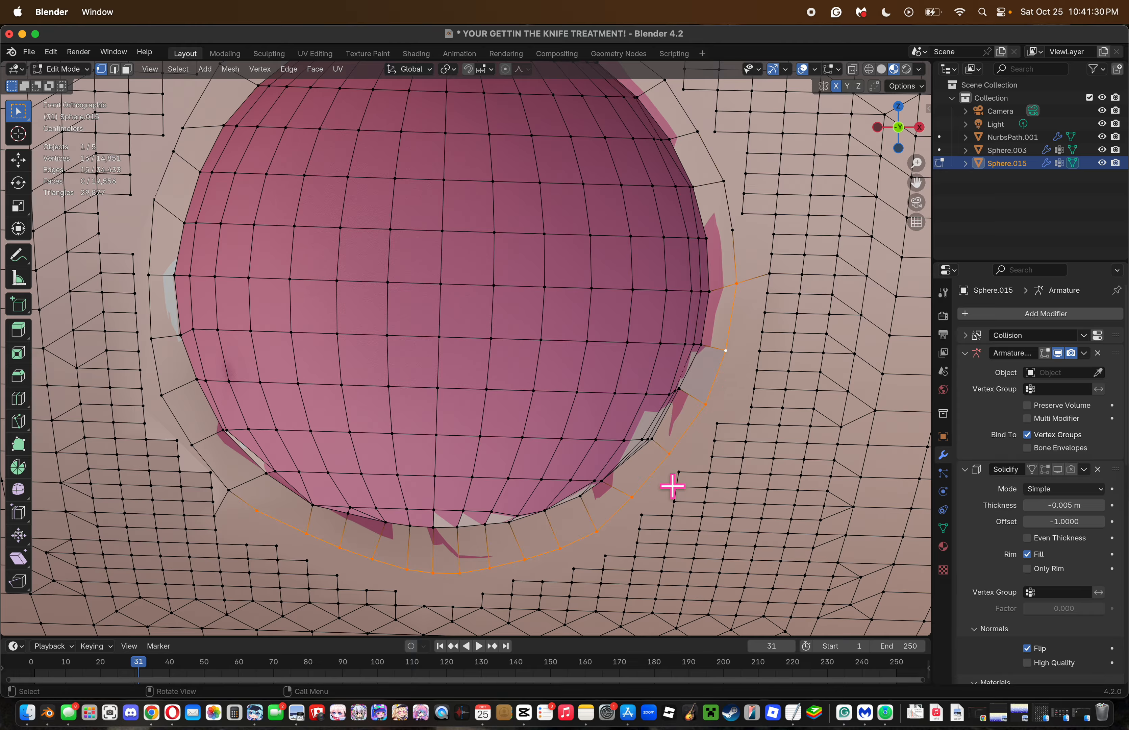
Dissolve the misplaced vertex on the right section of the outer loop together with its neighbouring edges.
left_click(758, 403)
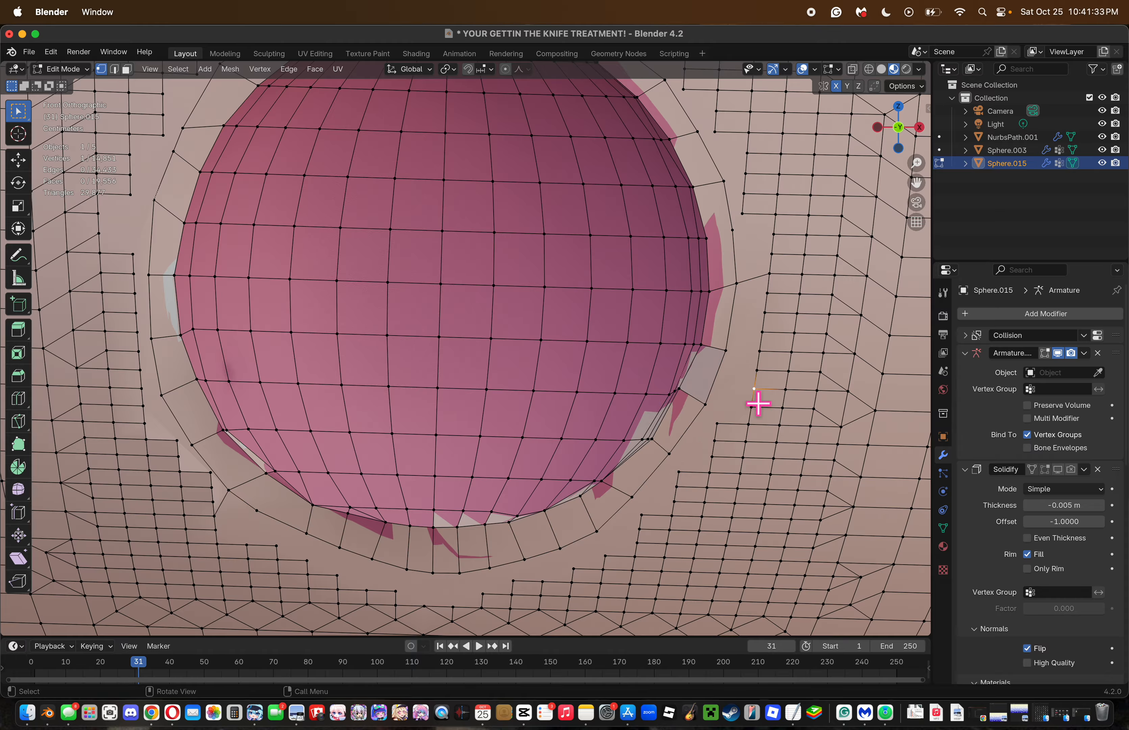
key("x")
left_click(759, 300)
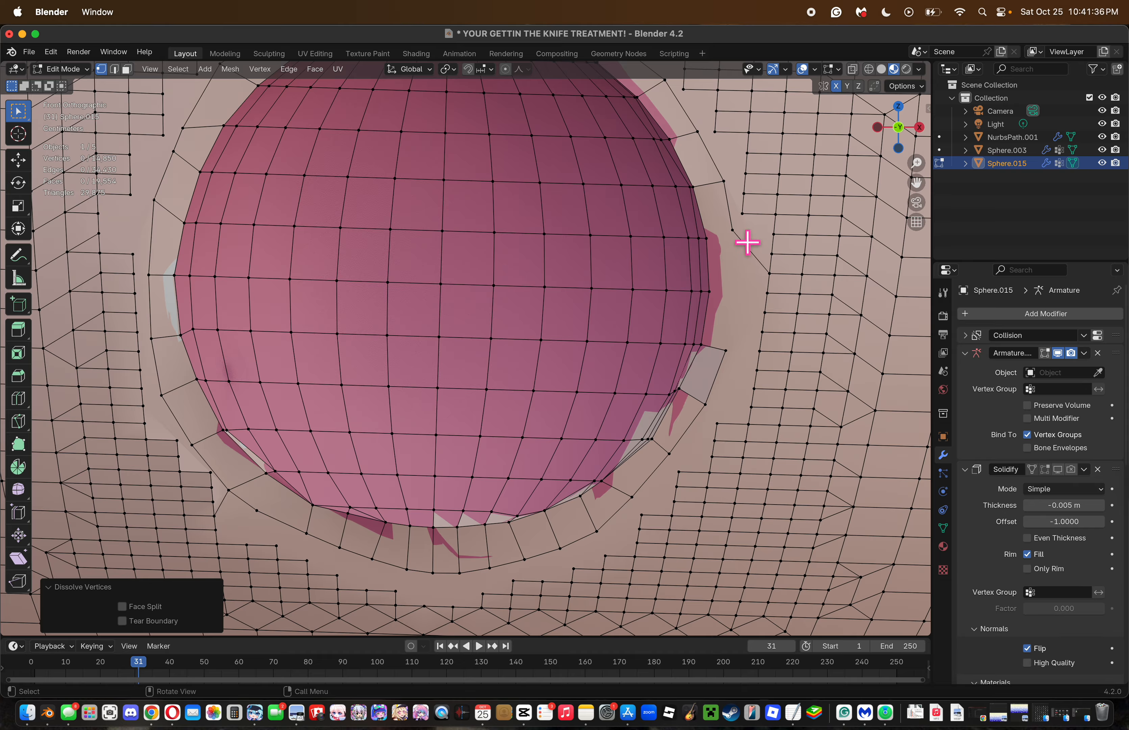
Knife-cut the outer loop's right section again through one intermediate point, joining the loop's upper and lower open ends.
key("k")
left_click(732, 230)
left_click(732, 289)
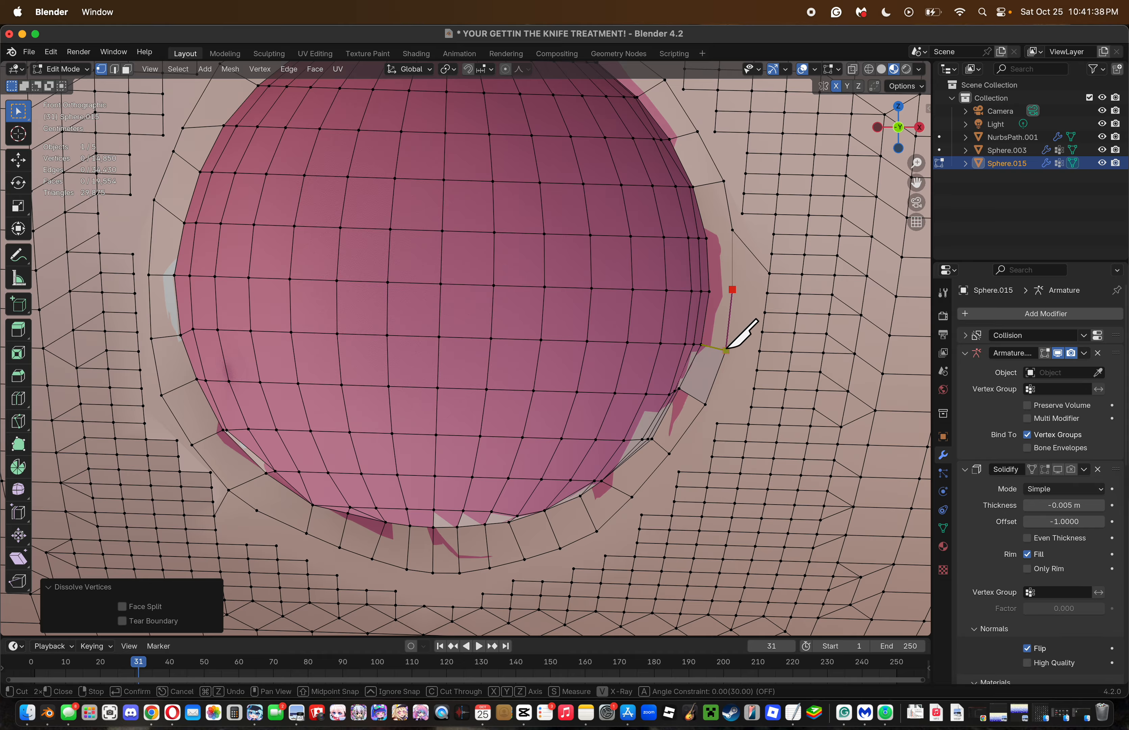
left_click(726, 350)
key("Return")
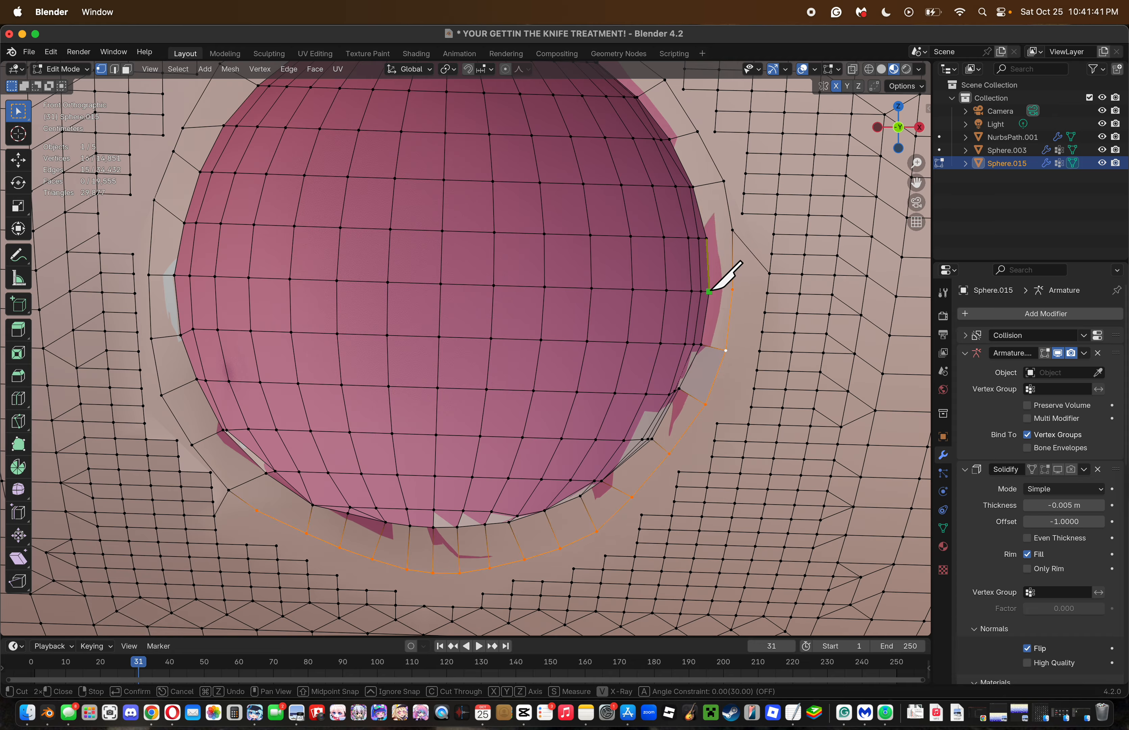
Knife-cut two edges on the opening's right side, each joining a rim vertex to the matching outer-loop vertex.
left_click(709, 291)
left_click(733, 290)
key("Return")
key("k")
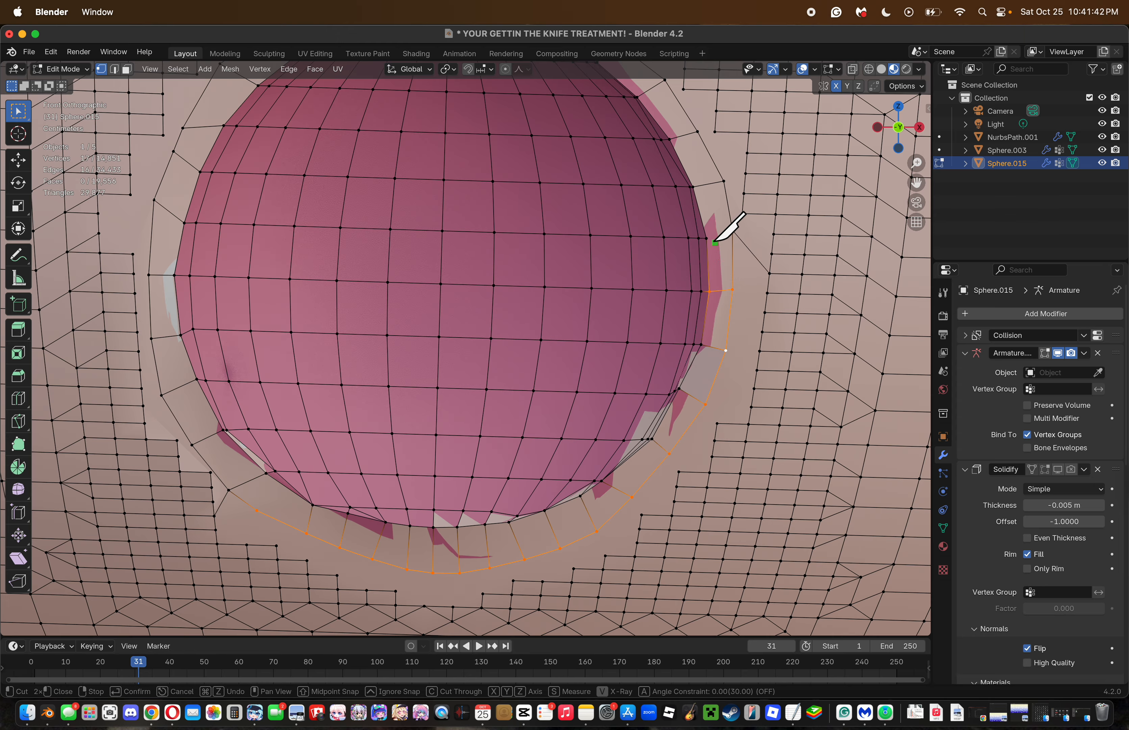
left_click(707, 239)
left_click(732, 230)
key("Return")
Select the entire outer loop around the opening and relax it with a single Smooth Vertices pass.
left_click(743, 236, "alt")
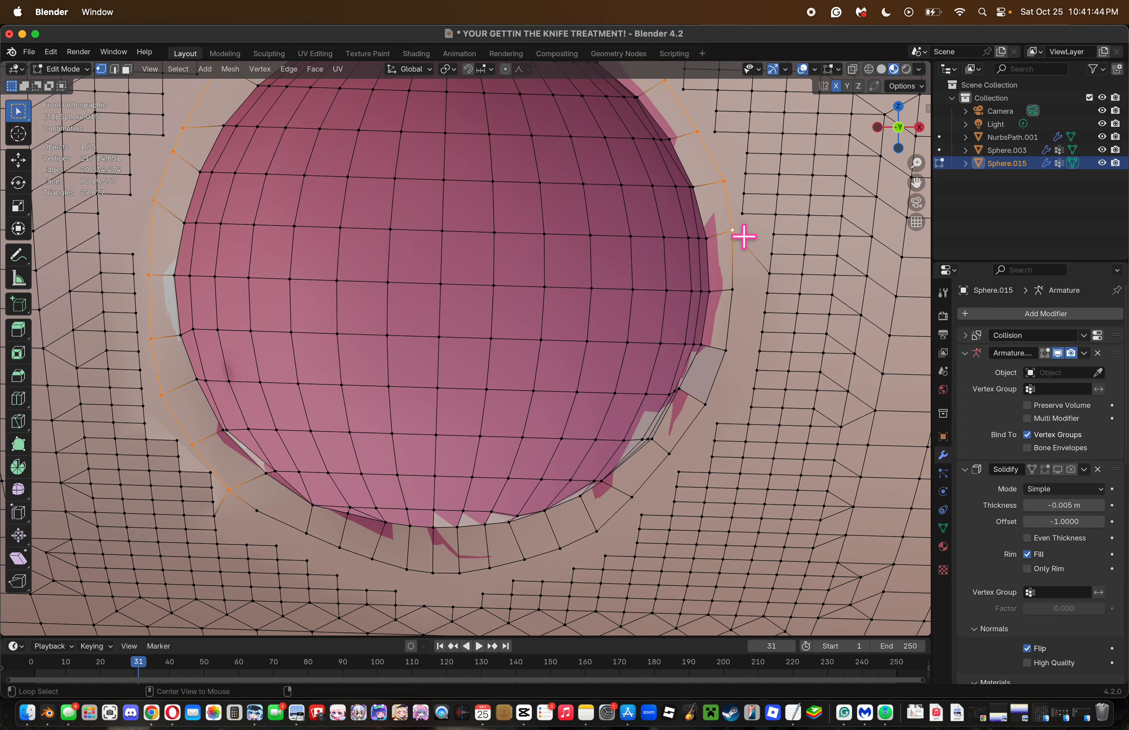
left_click(731, 310, "alt+shift")
mouse_move(918, 175)
left_mouse_down()
mouse_move(916, 219)
mouse_move(936, 226)
mouse_move(918, 182)
left_mouse_up()
right_click(799, 327)
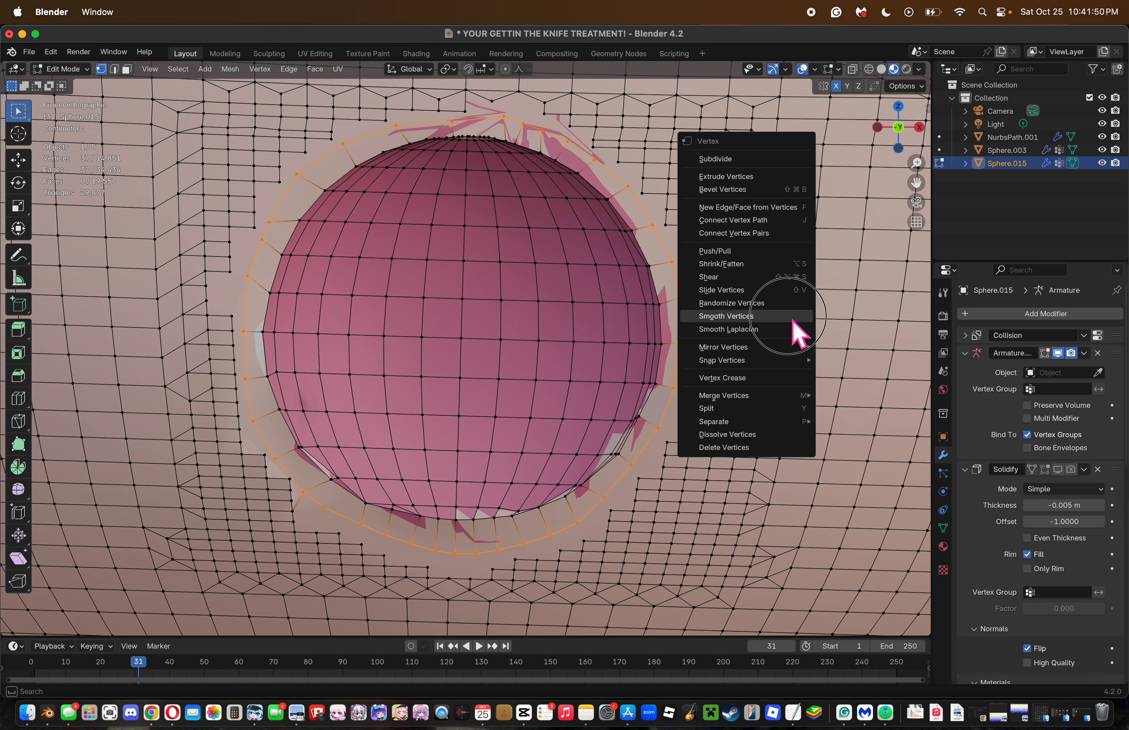
left_click(794, 328)
right_click(791, 328)
left_click(791, 328)
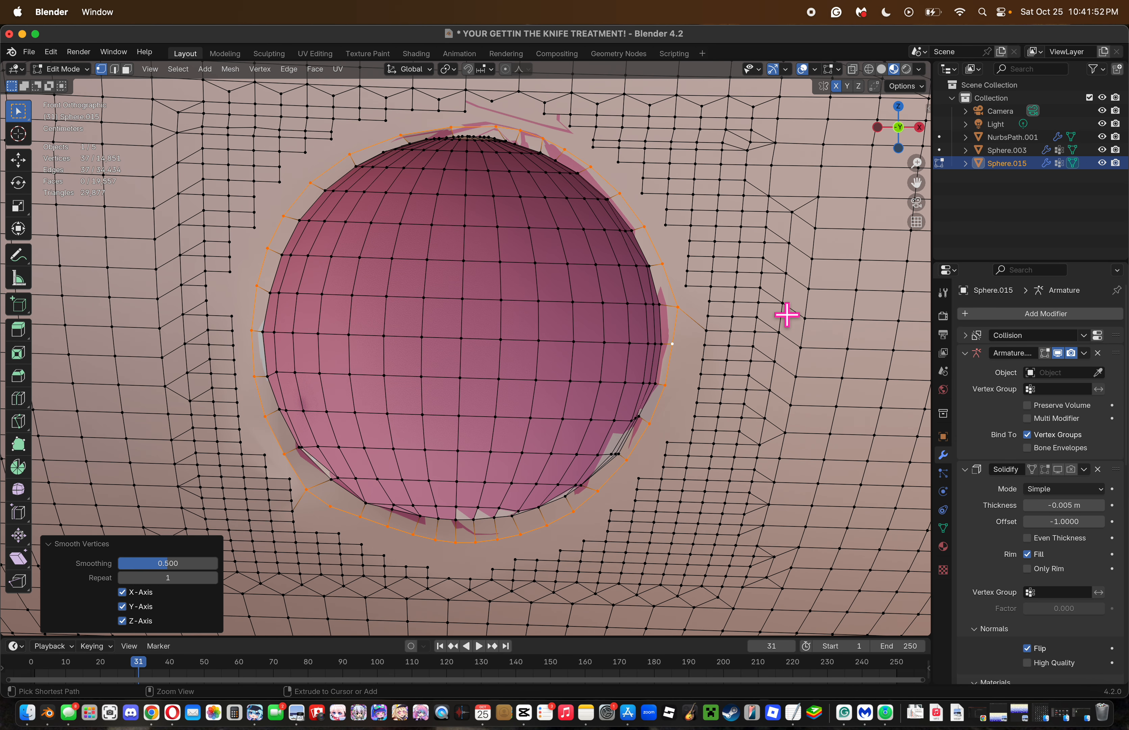
key("ctrl+z")
key("ctrl+z")
key("ctrl+shift+z")
Move the outer loop about 0.004 m in X and 0.0006 m in Z, and adjust it slightly with Shrink/Fatten.
key("g")
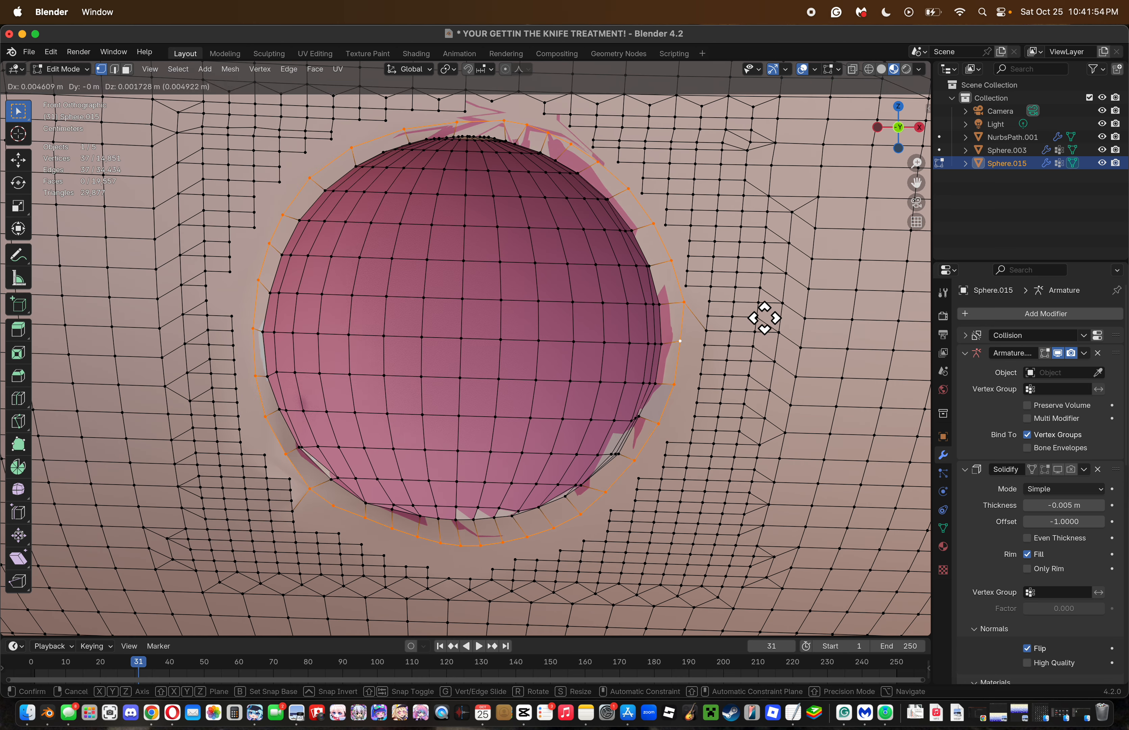
left_click(762, 317)
key("alt+s")
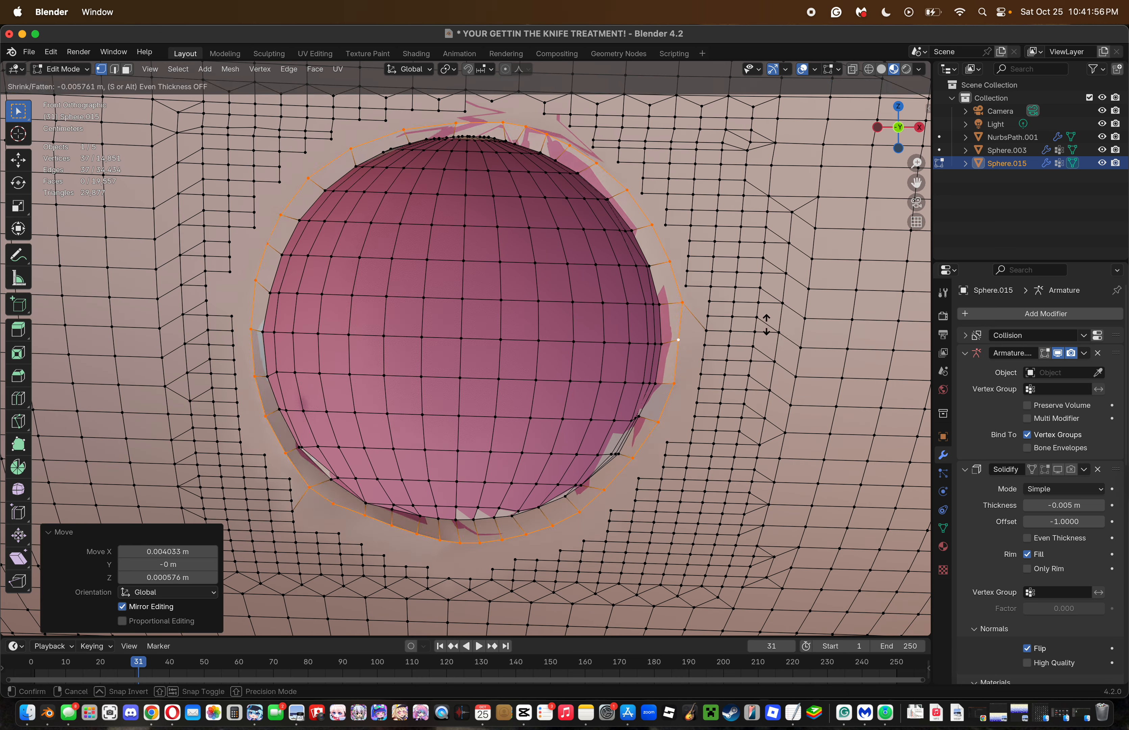
left_click(766, 324)
Try to extrude the outer loop, and undo the extrusion.
right_click(814, 268)
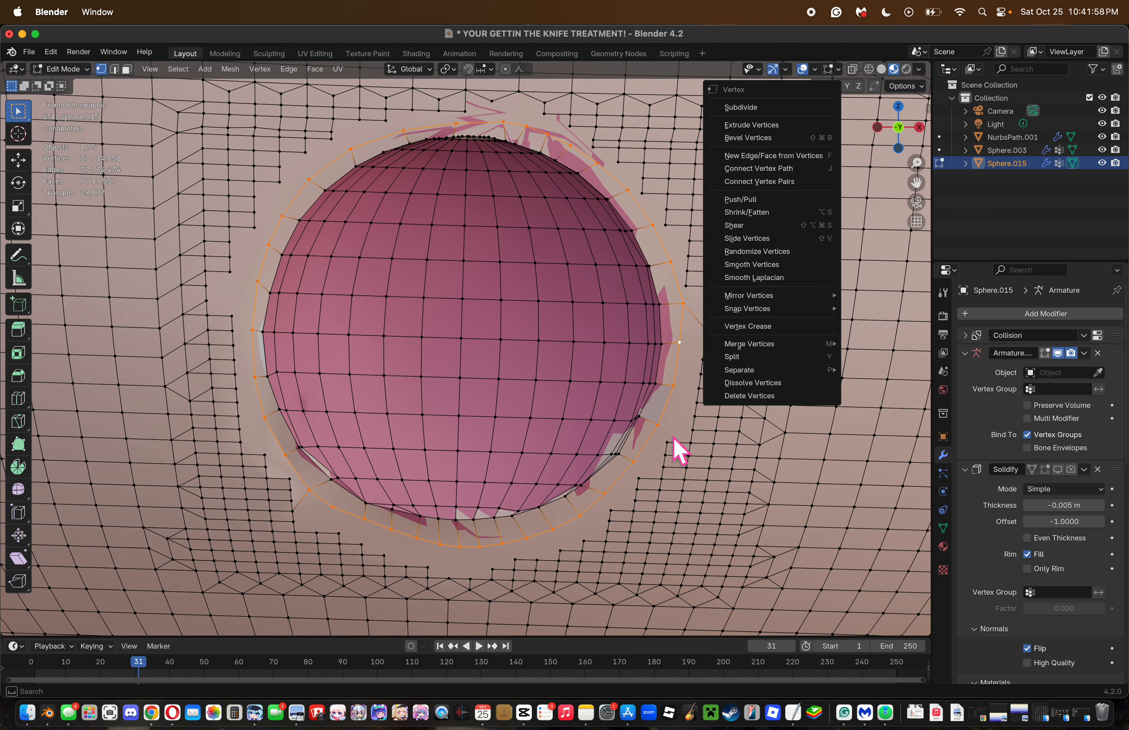
key("e")
left_click(811, 306)
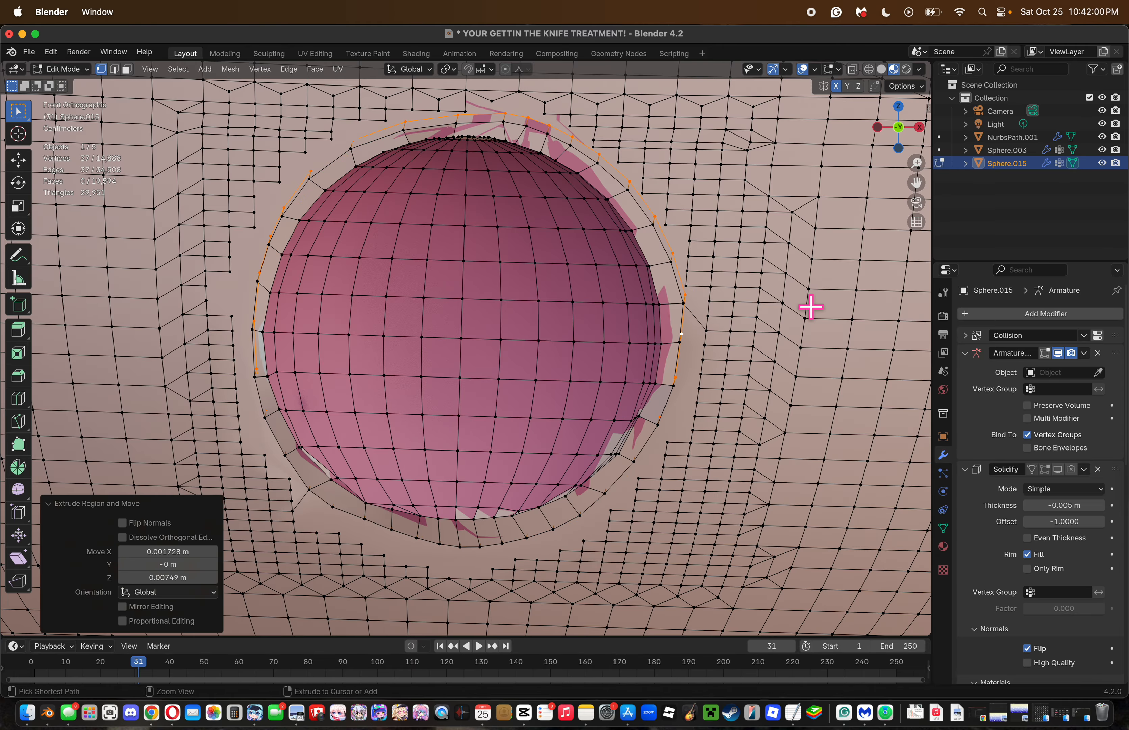
key("super+z")
right_click(807, 344)
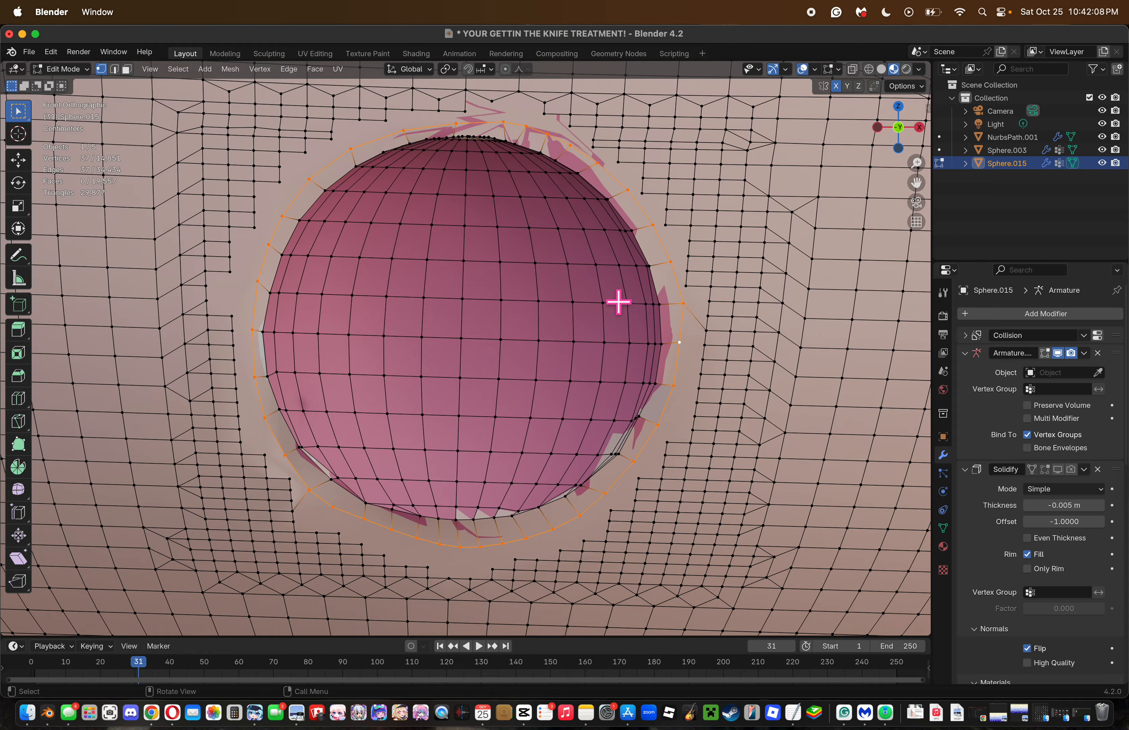
Try to slide the outer loop's vertices with Slide Vertices.
left_click_drag(916, 162, 916, 156)
right_click(797, 313)
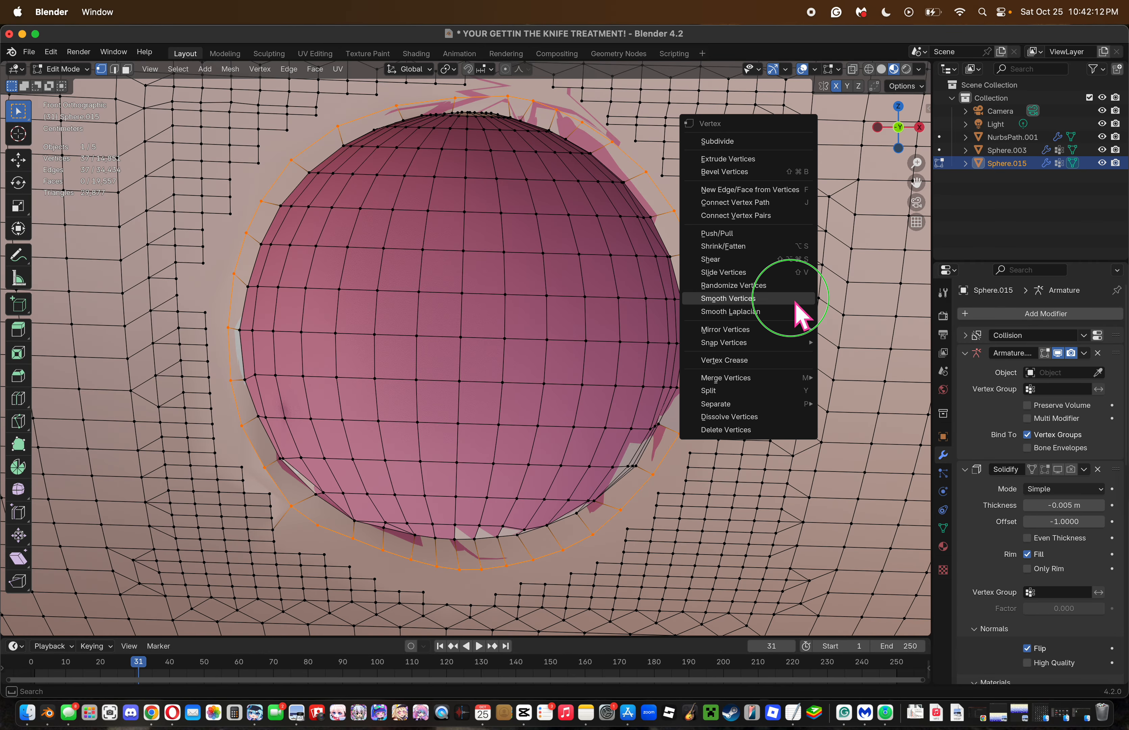
left_click(797, 272)
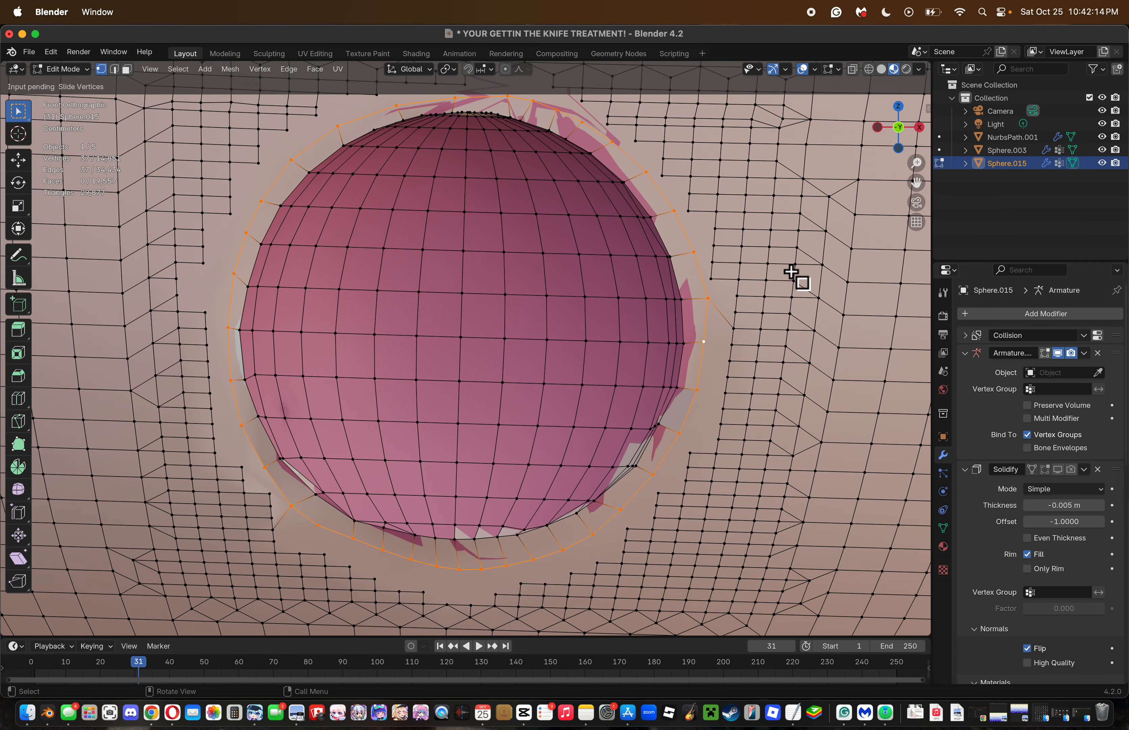
right_click(759, 310)
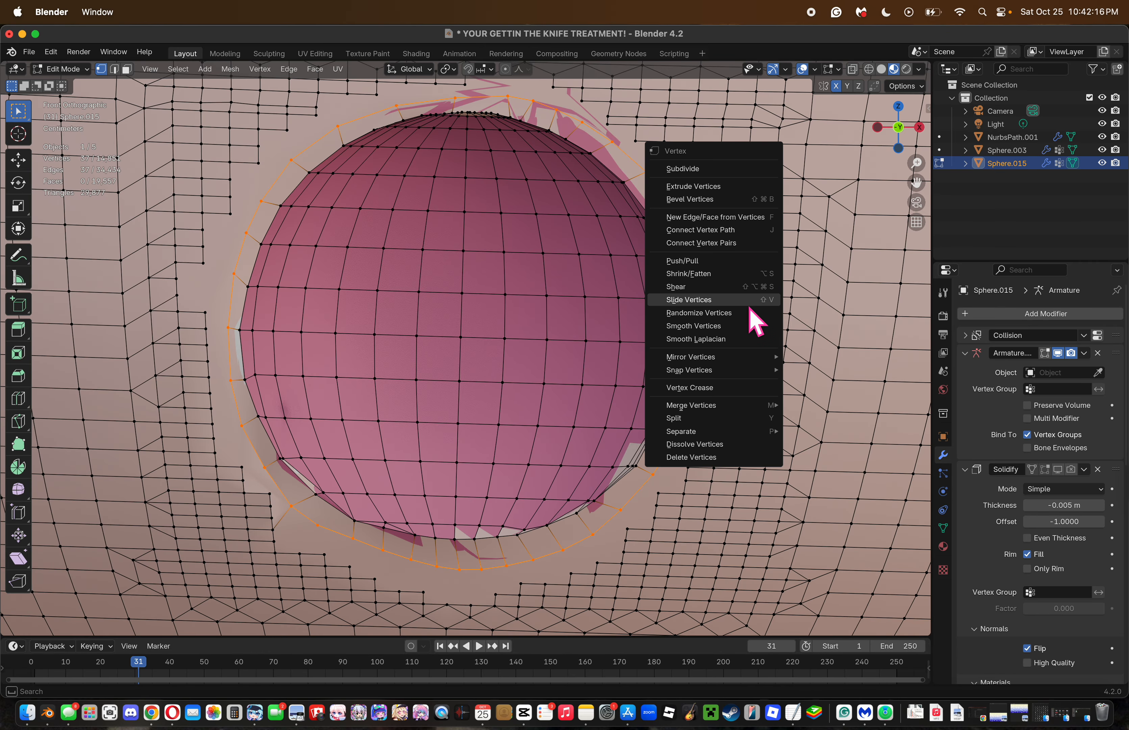
Edge-slide the selected outer loop outward from the rim by a factor of about 0.49, and return to vertex selection.
left_click(114, 69)
right_click(770, 267)
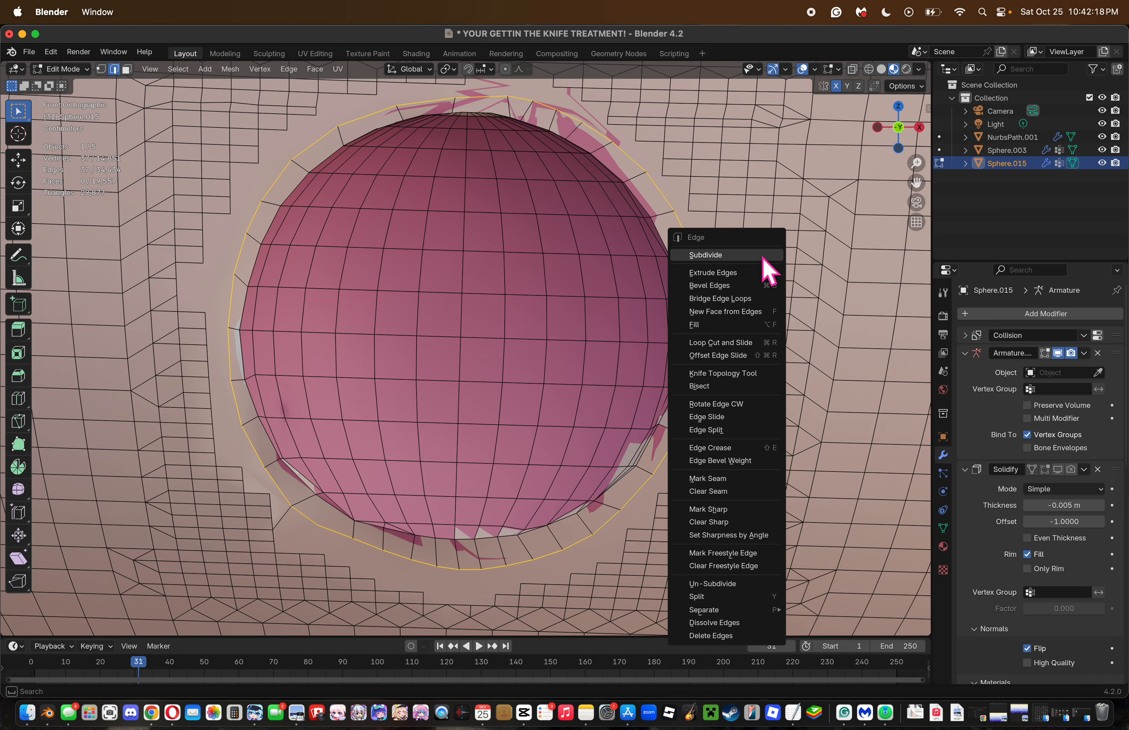
right_click(758, 203)
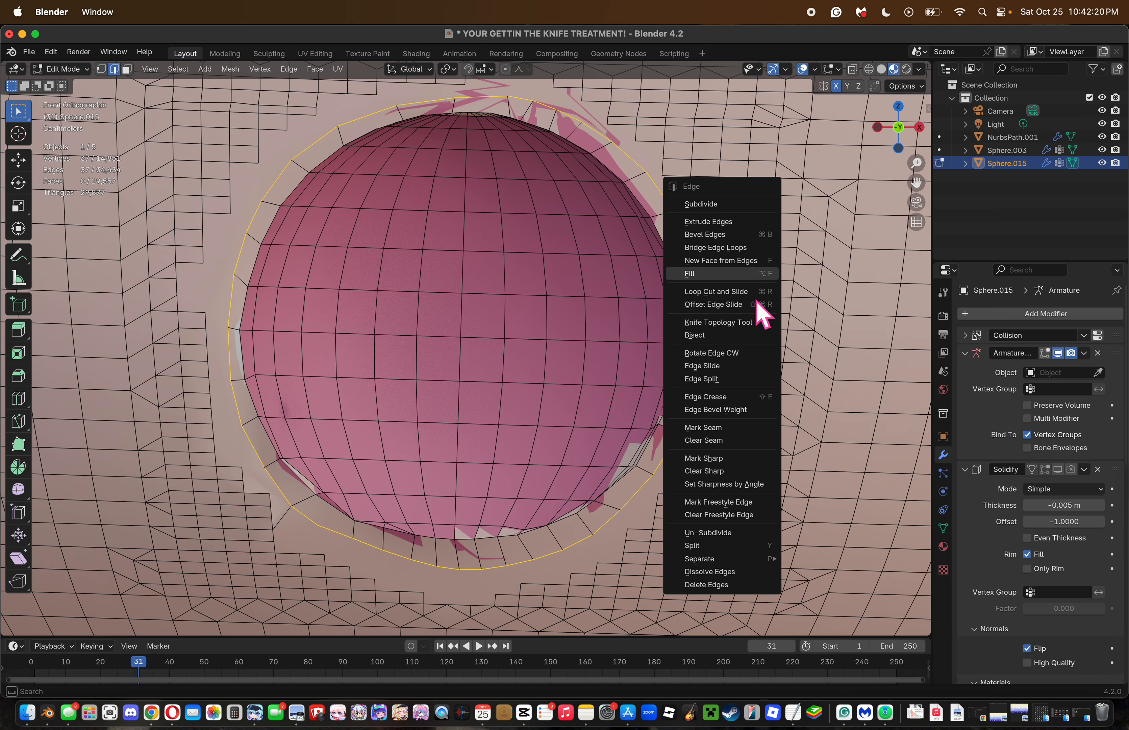
left_click(749, 367)
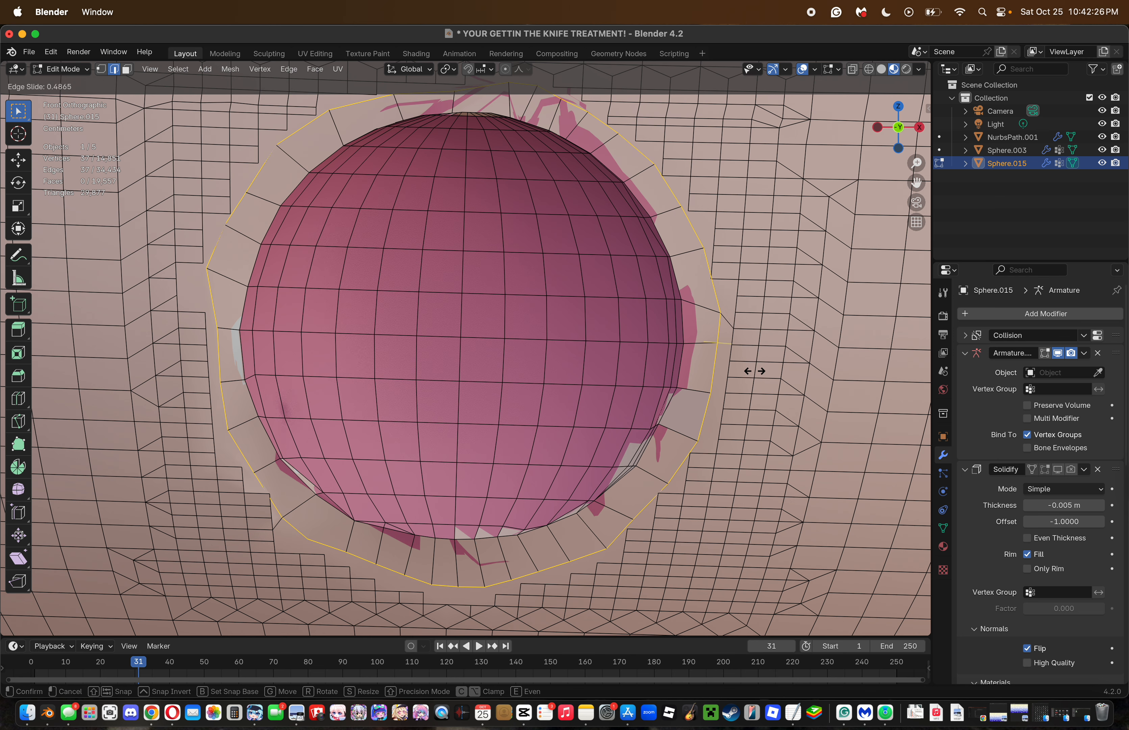
left_click(754, 370)
key("1")
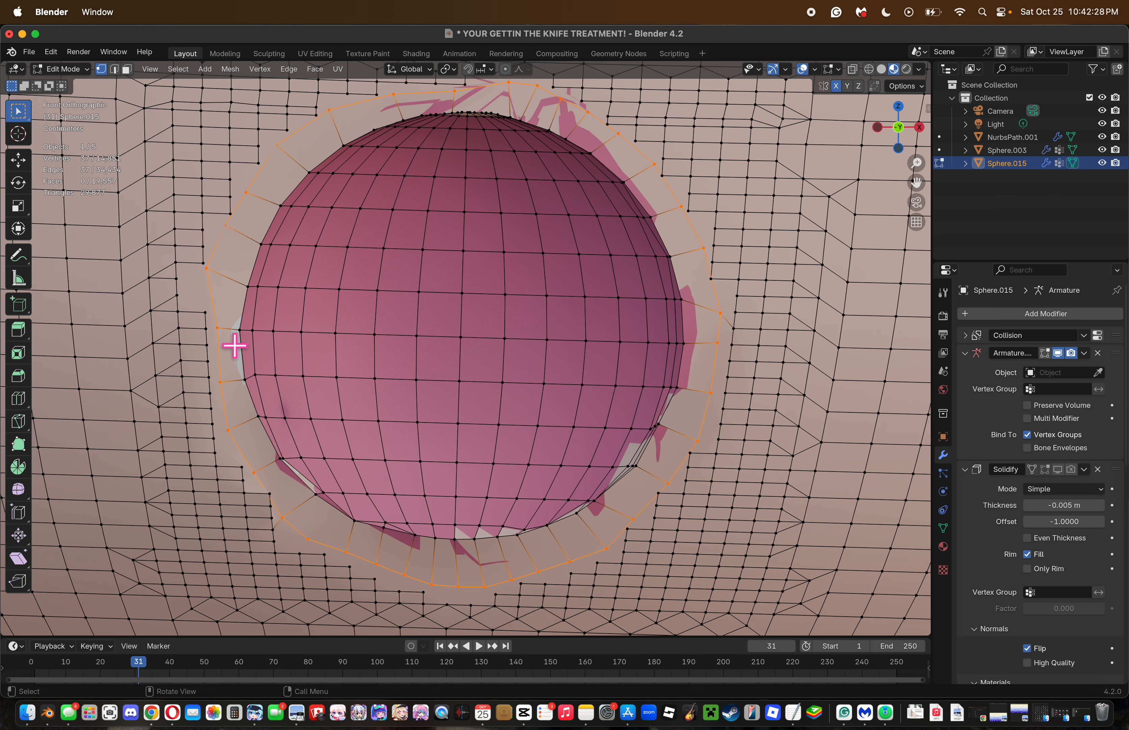
Move two vertices on the left side of the outer loop outward to round its curve.
left_click(233, 341)
key("g")
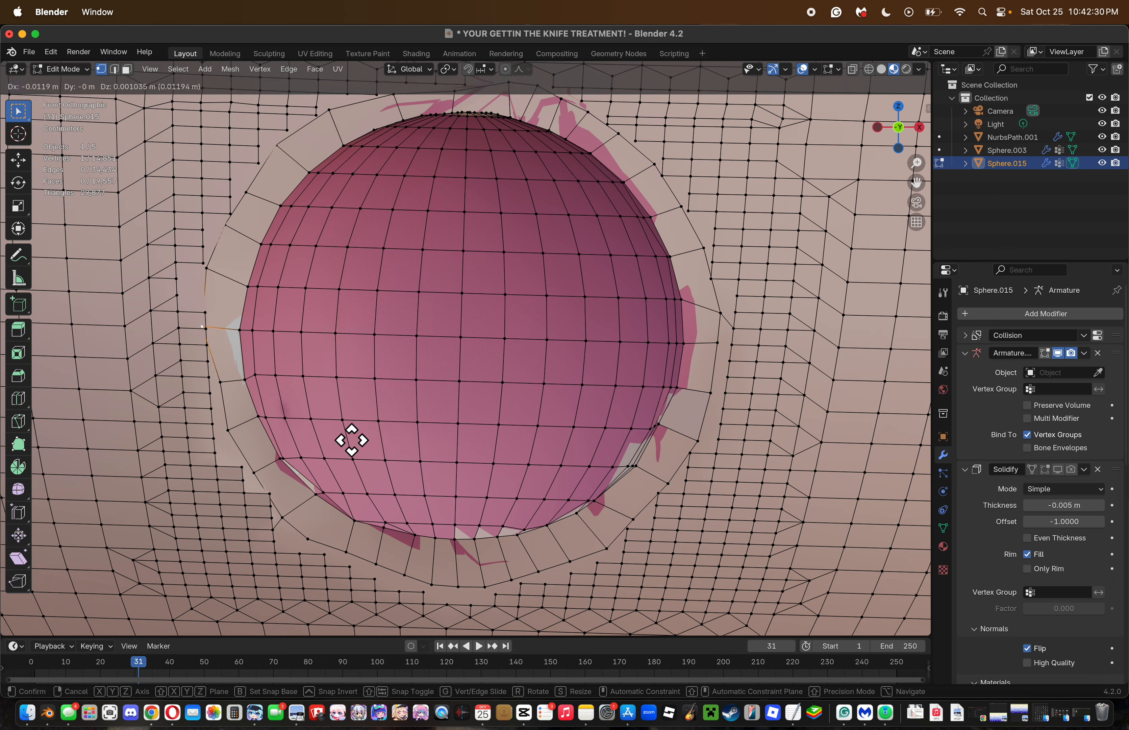
left_click(365, 448)
key("c")
left_click(222, 382)
key("g")
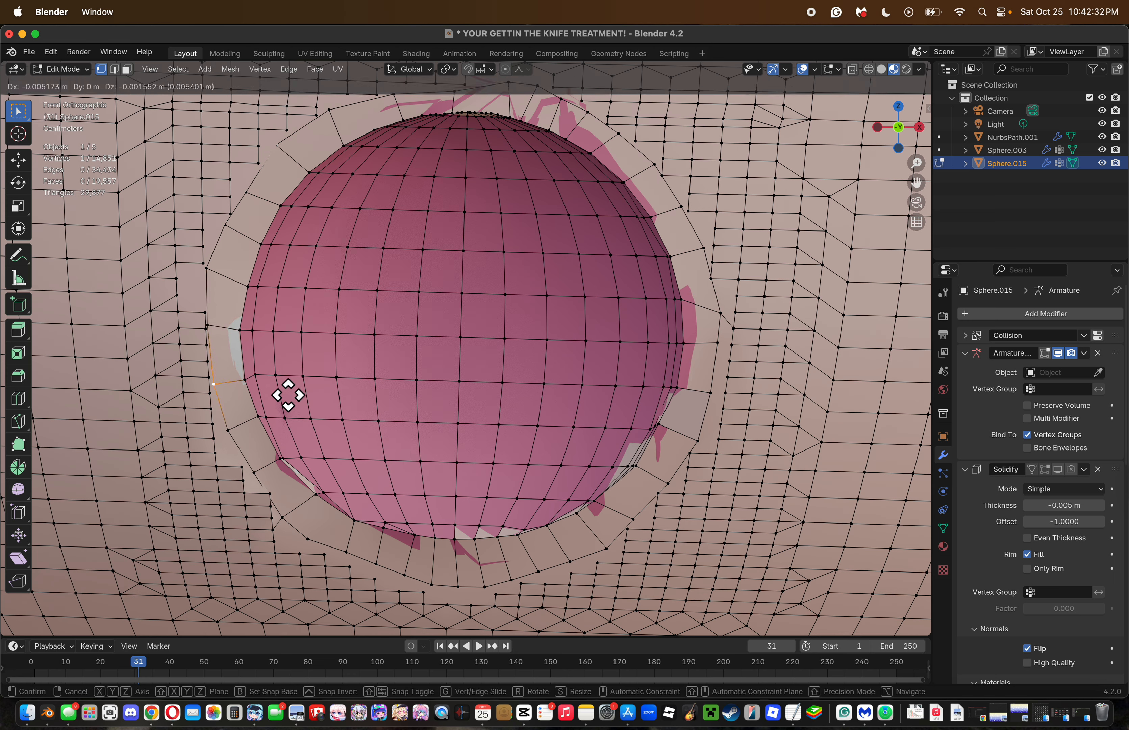
left_click(285, 397)
Smooth three neighbouring vertices on the lower-left part of the outer loop with Smooth Vertices.
left_click(343, 555)
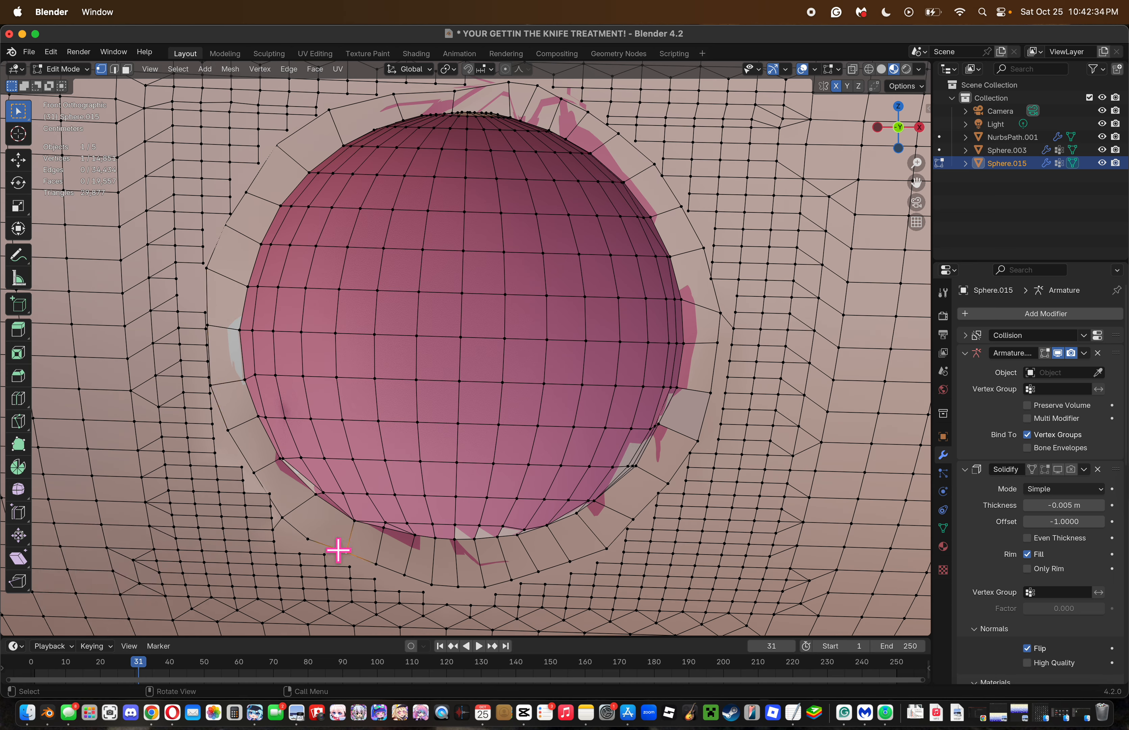
left_click(378, 565, "shift")
left_click(407, 576, "shift")
right_click(740, 570)
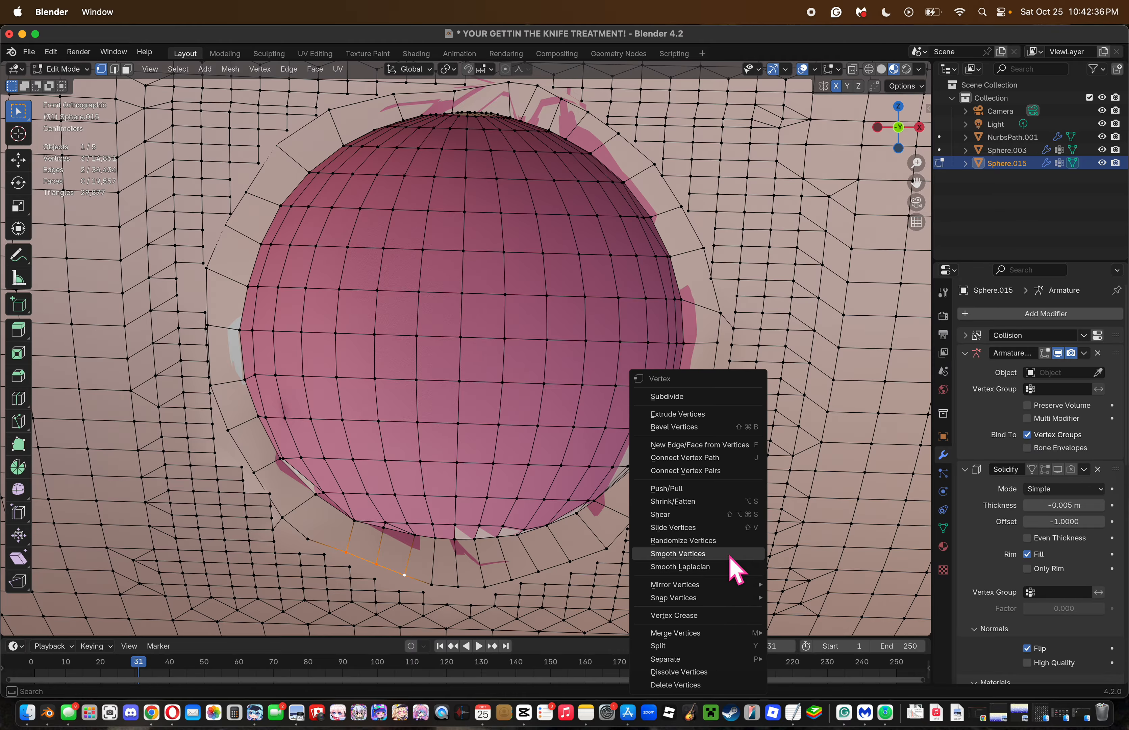
left_click(740, 567)
Move individual vertices on the lower-left part of the outer loop, lowering one about 0.004 m, to round the curve.
left_click(408, 579)
key("g")
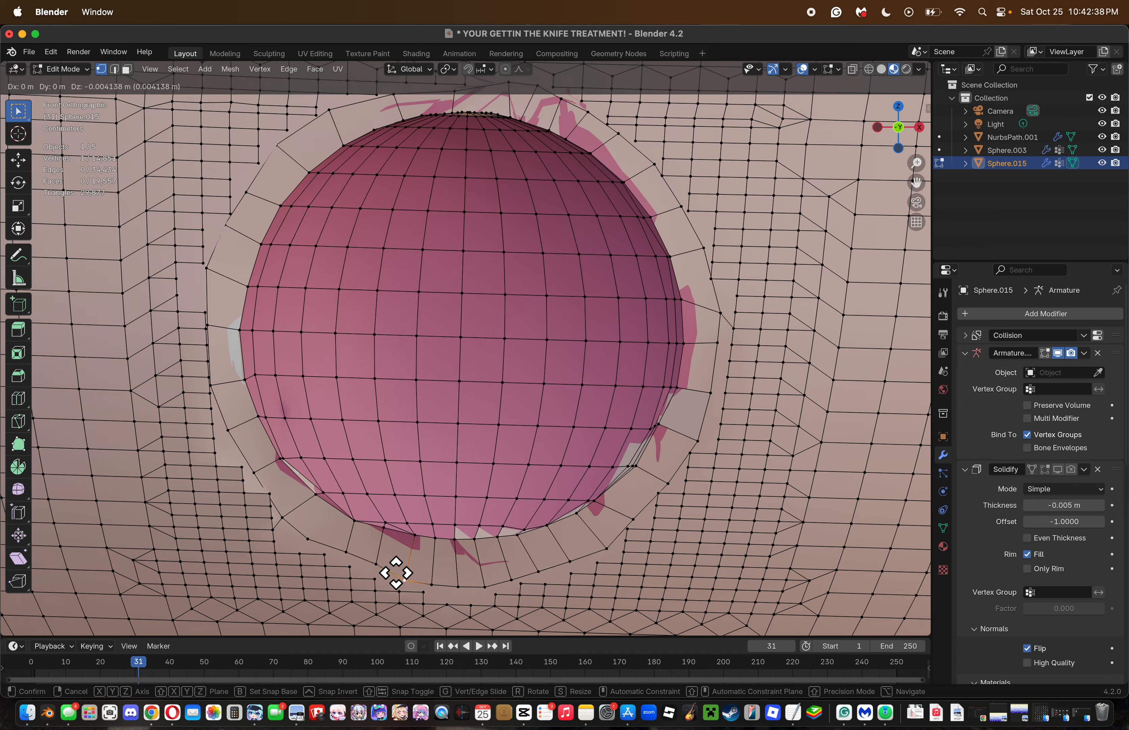
left_click(407, 583)
key("g")
left_click(374, 571)
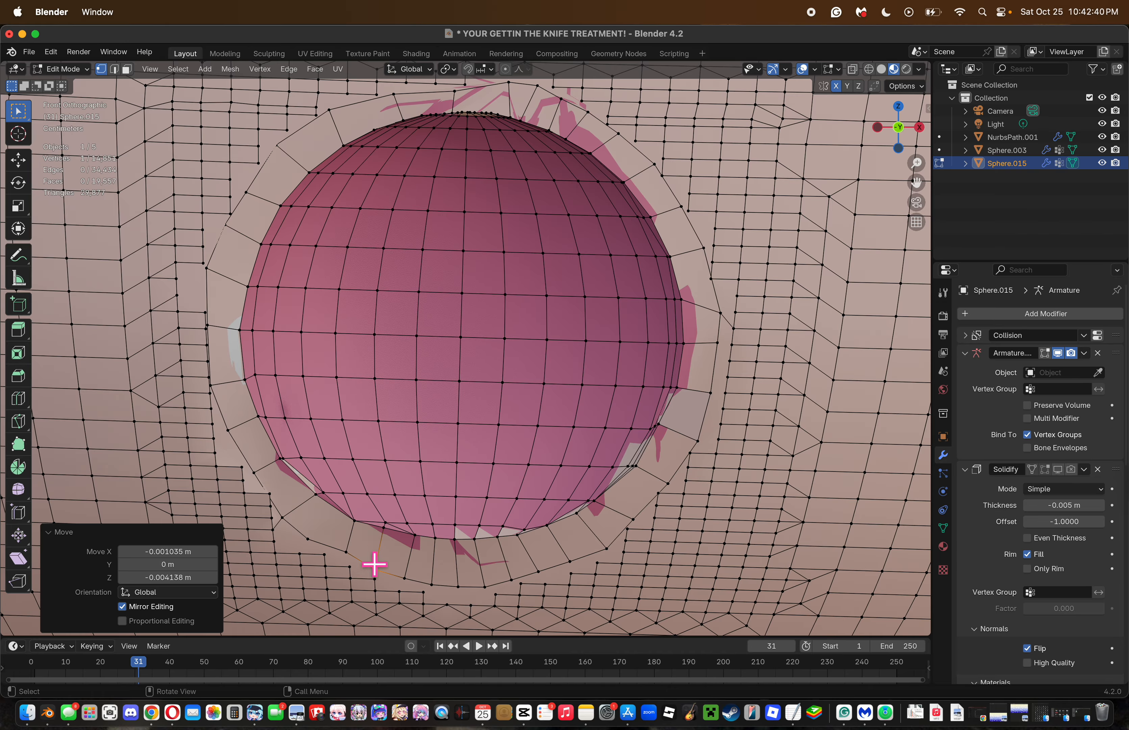
key("g")
left_click(351, 560)
Raise the outer loop's lower-right corner vertex about 0.005 m and its right-side vertex about 0.004 m.
left_click(606, 556)
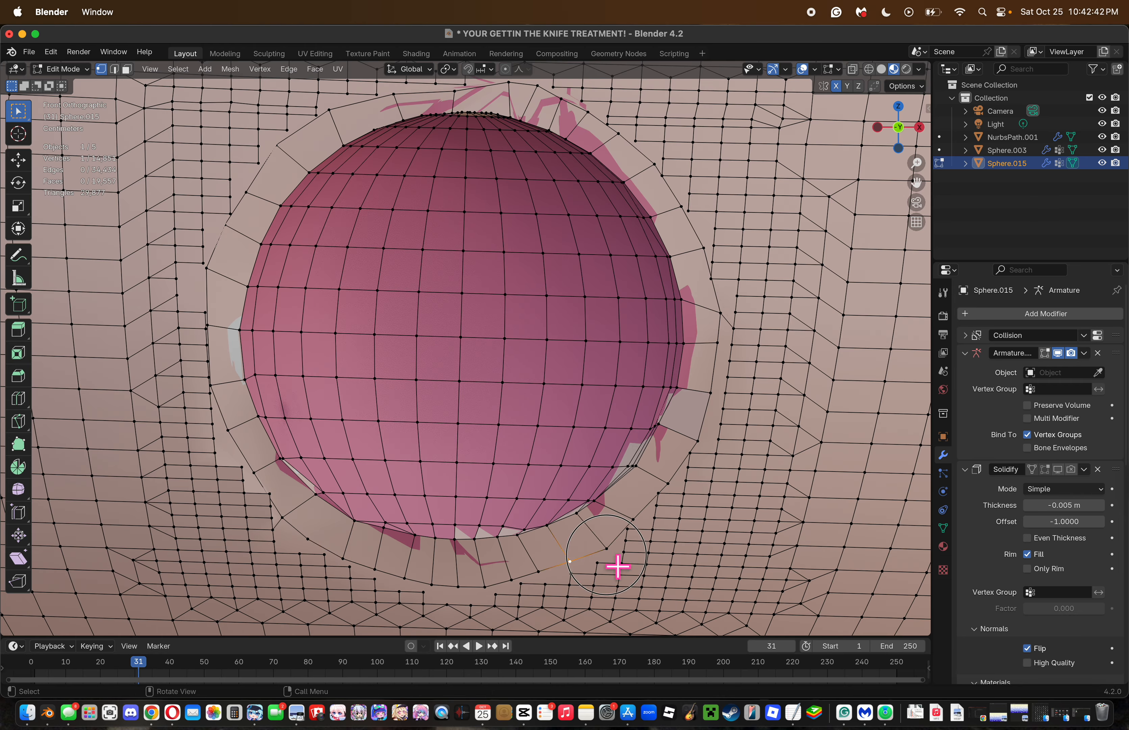
key("g")
left_click(693, 564)
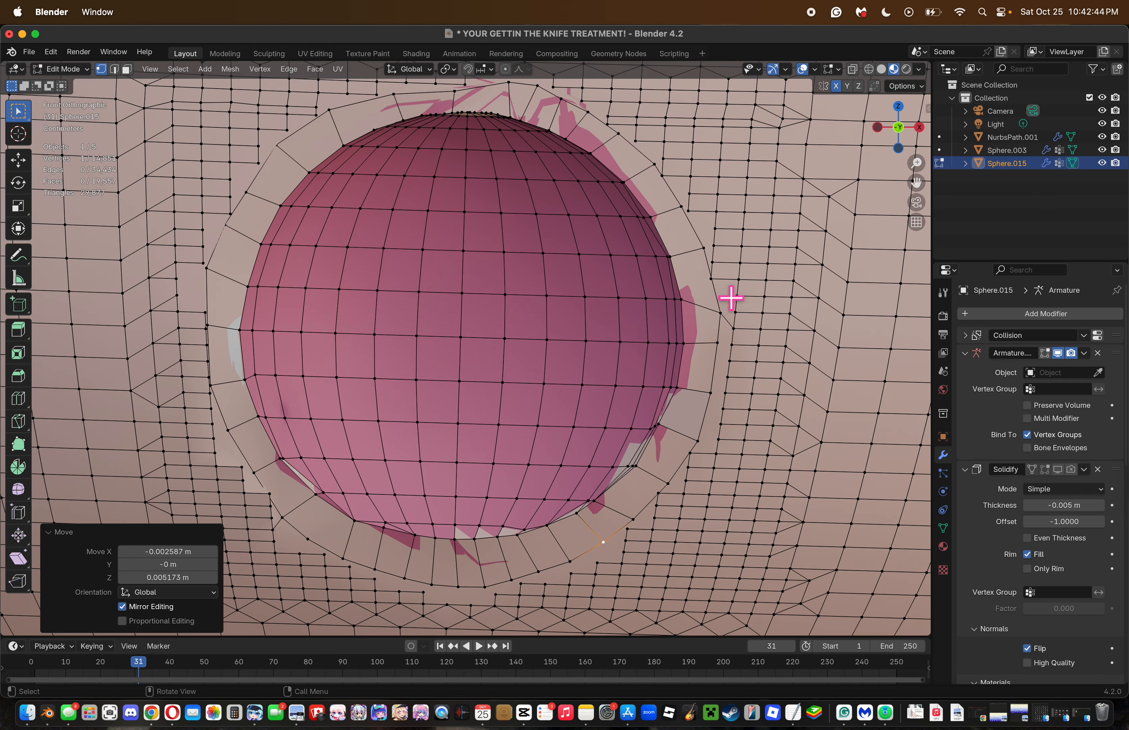
left_click(732, 313)
key("g")
left_click(728, 304)
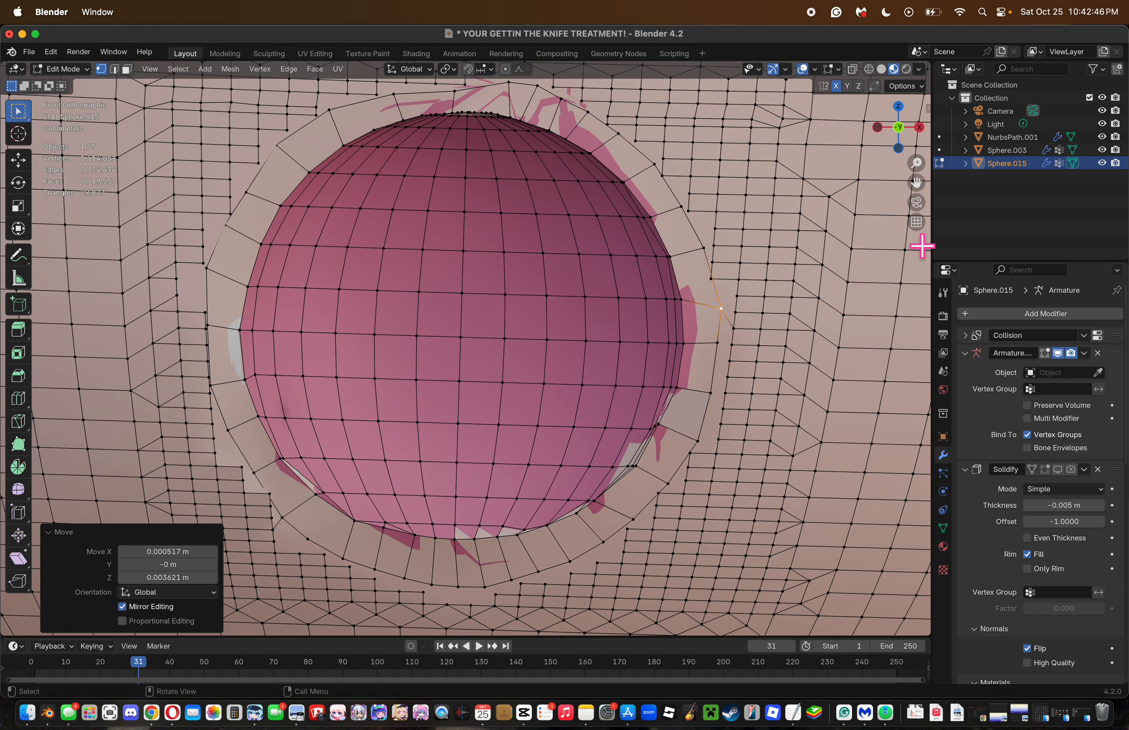
Reposition individual vertices along the top of the outer loop, lowering one about 0.003 m and raising another about 0.003 m, to even its arc.
left_click_drag(916, 180, 915, 63)
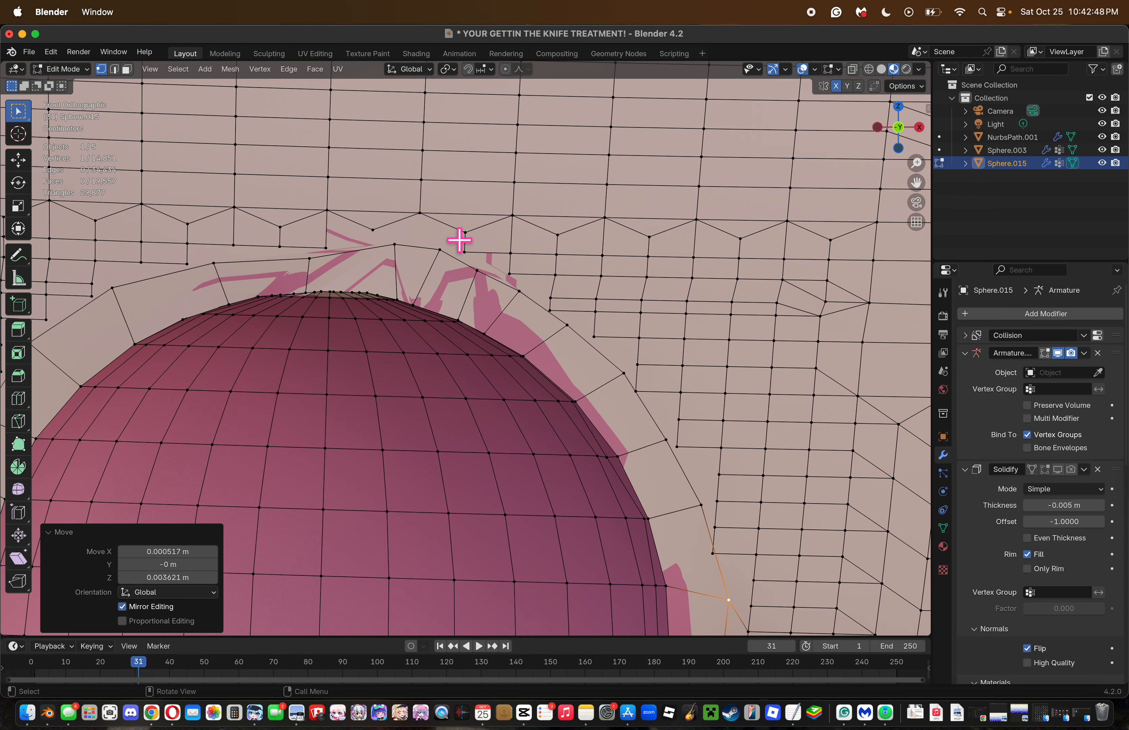
left_click(453, 244)
key("g")
left_click(438, 256)
key("g")
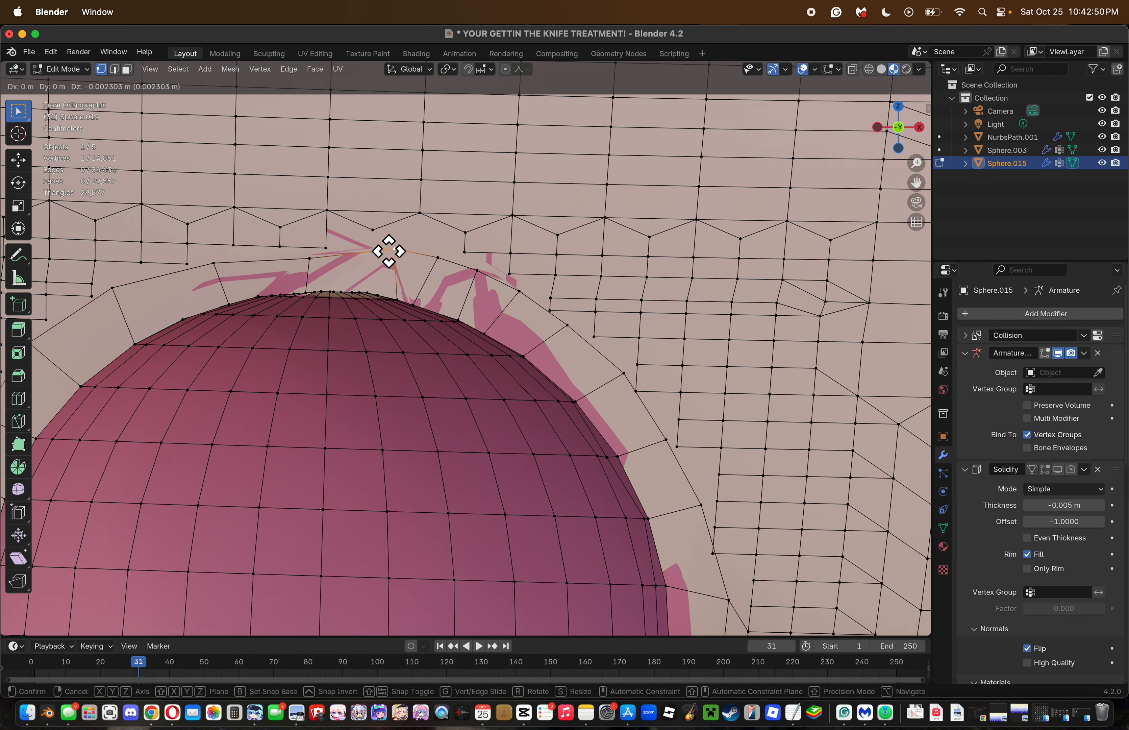
left_click(391, 251)
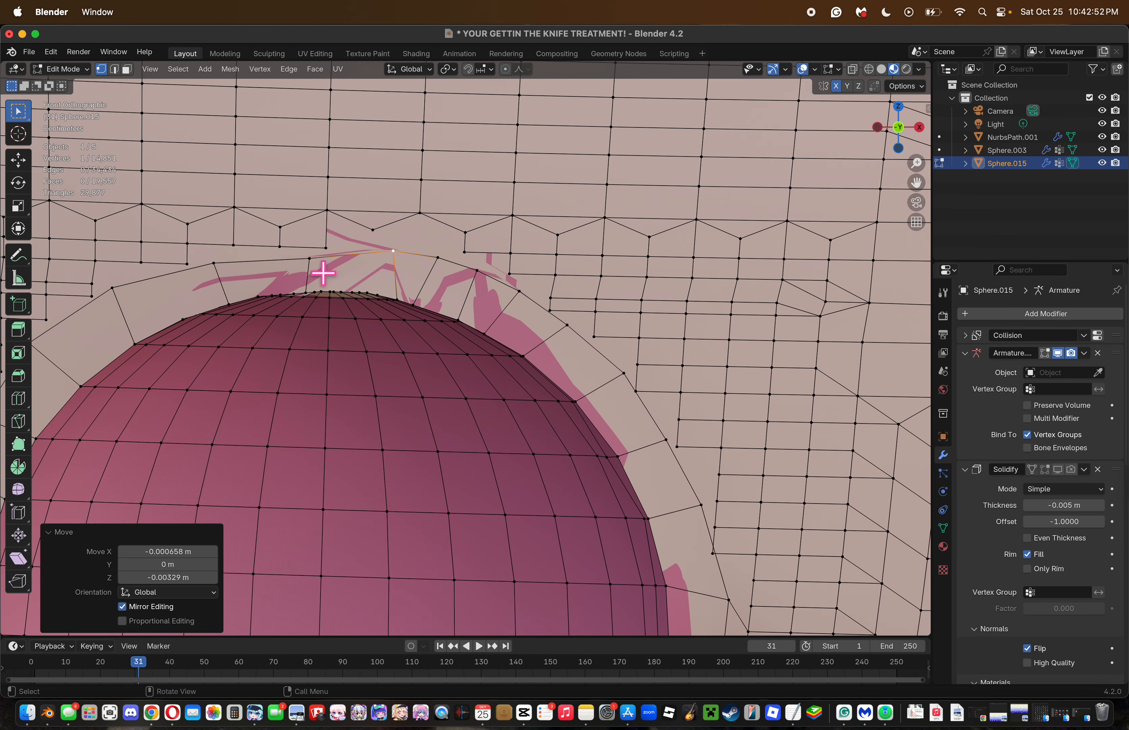
left_click(312, 261)
key("g")
left_click(416, 272)
key("g")
left_click(415, 267)
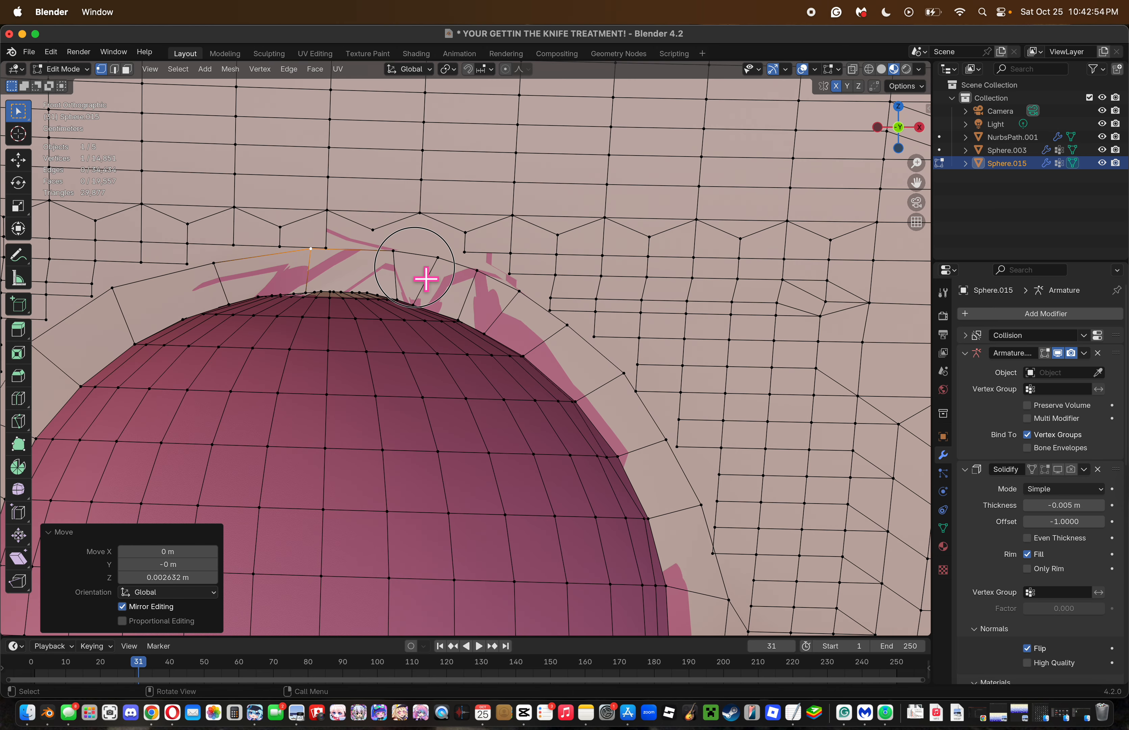
Start a knife cut midway between the opening's rim and the outer loop, following the band from bottom centre around the lower right.
left_click_drag(916, 163, 1004, 55)
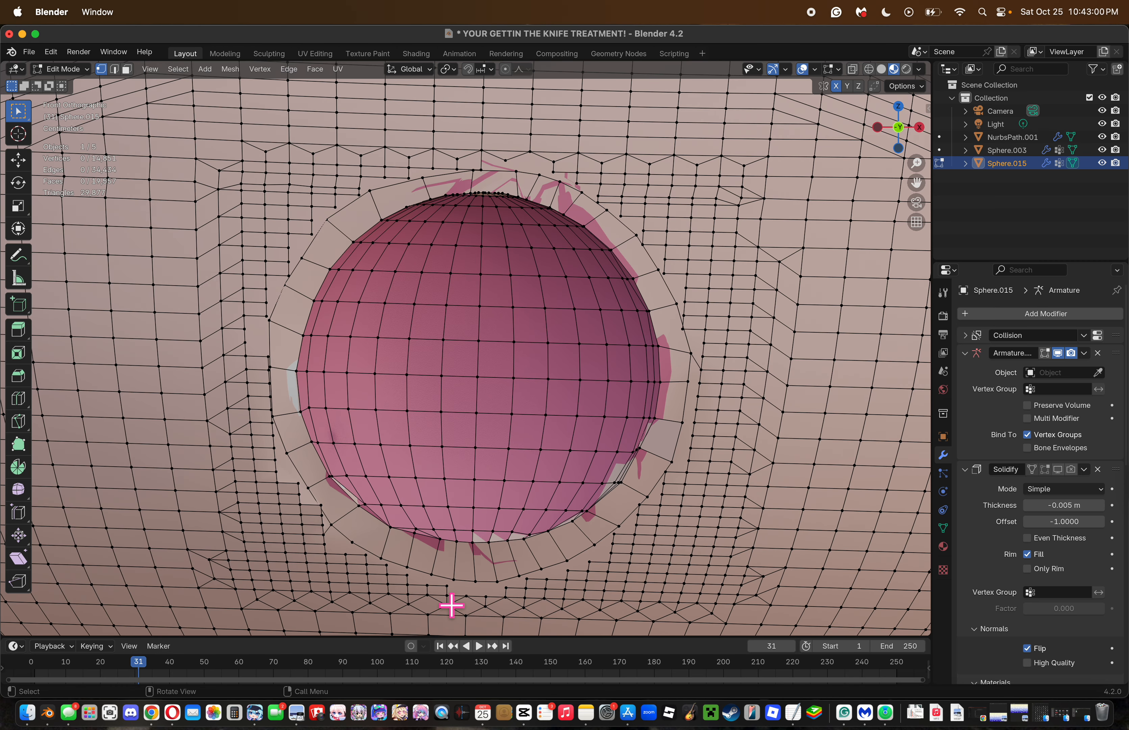
key("k")
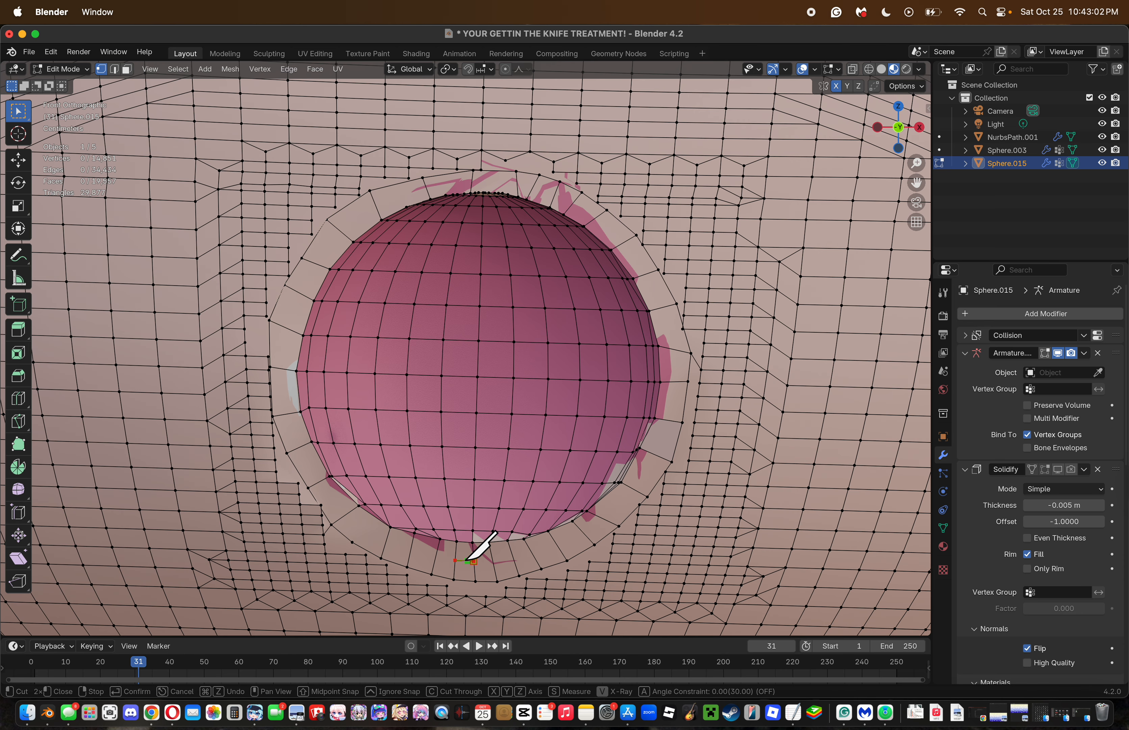
key("Escape")
key("k")
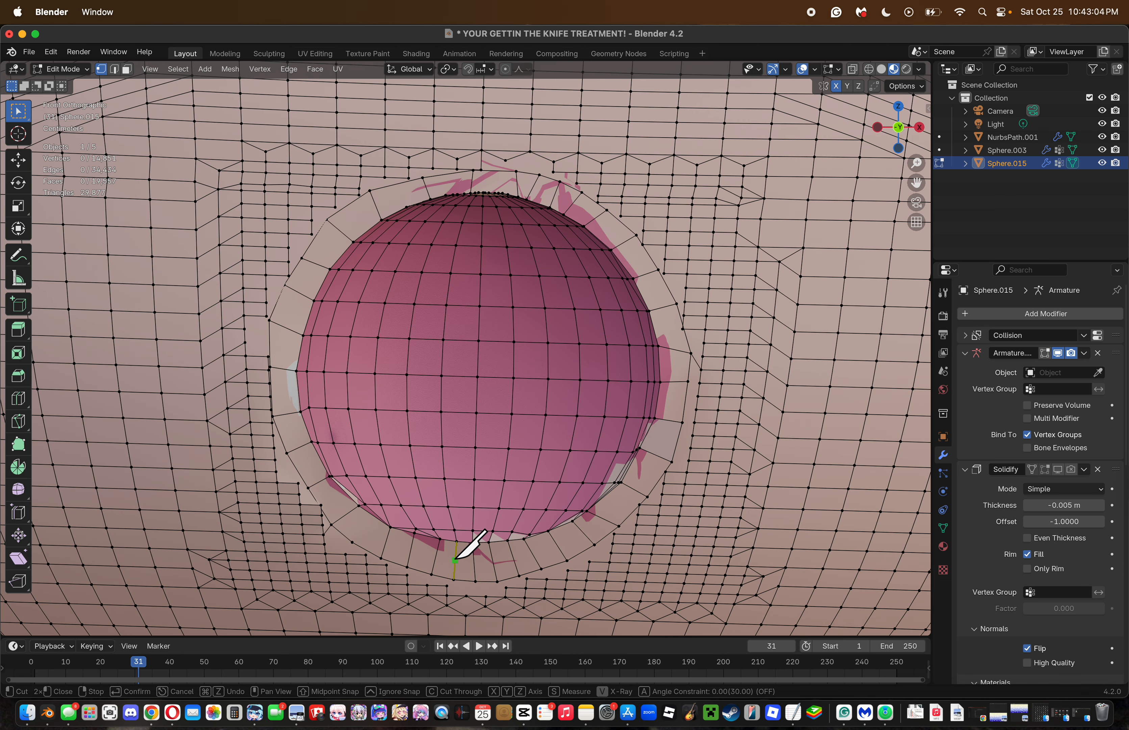
left_click(454, 559)
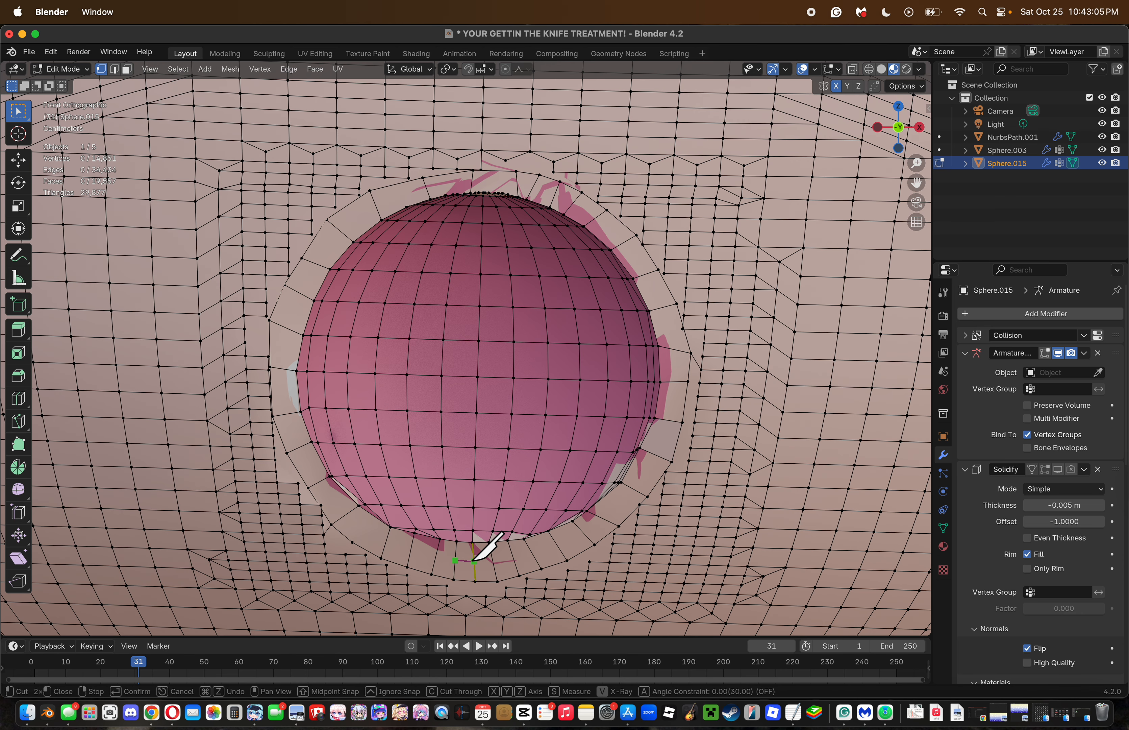
left_click(513, 560)
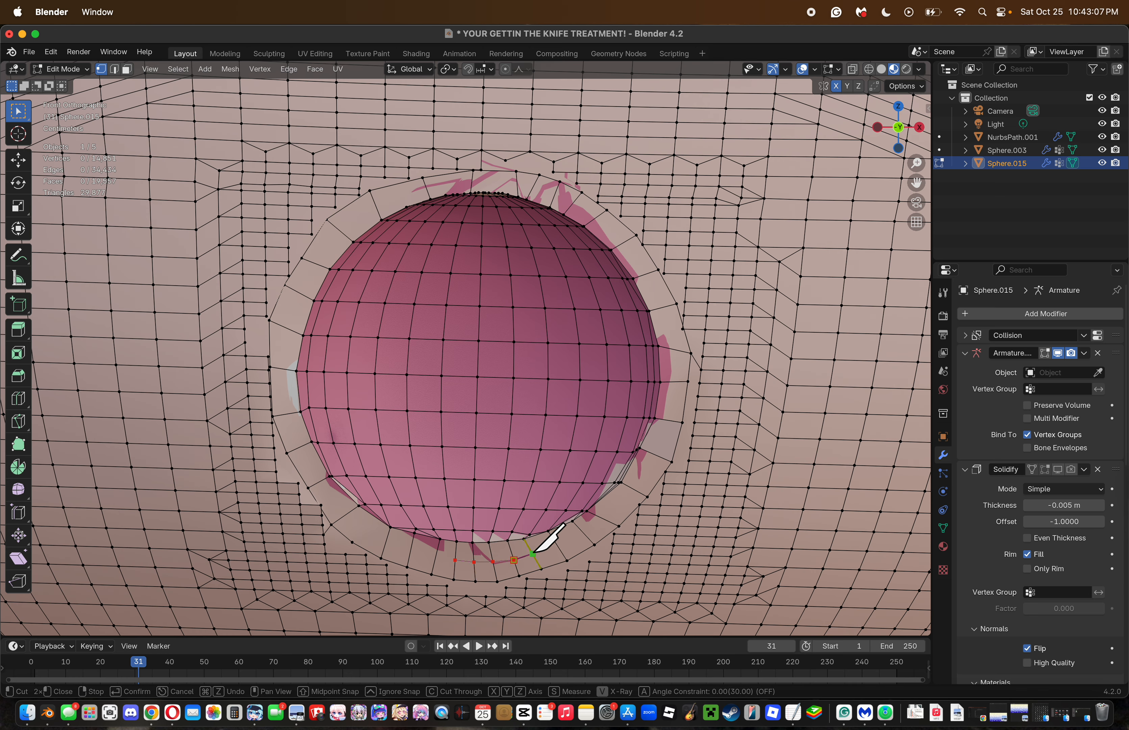
left_click(558, 541)
left_click(602, 519)
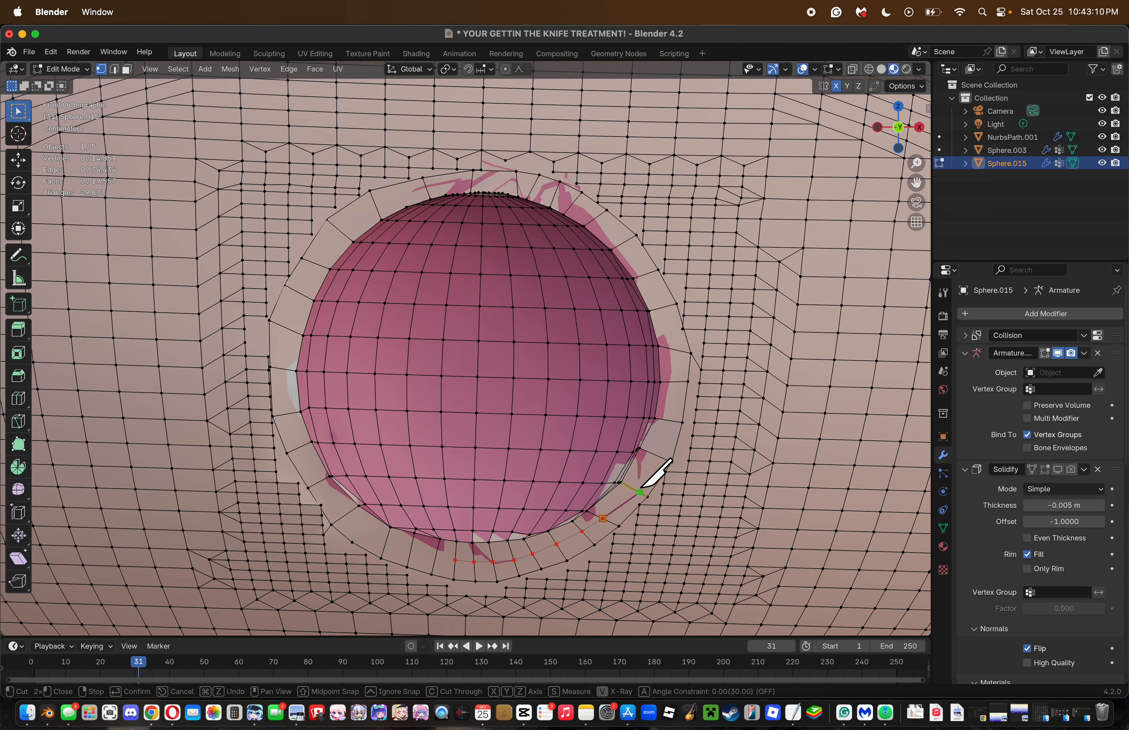
left_click(632, 488)
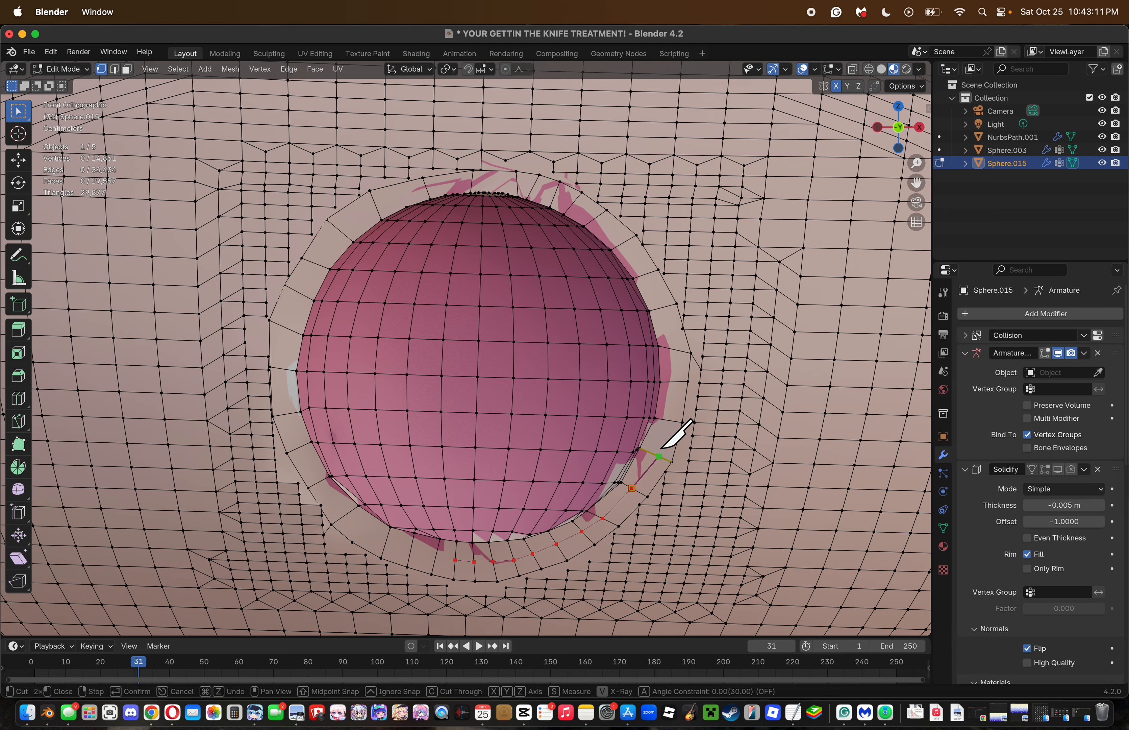
left_click(669, 419)
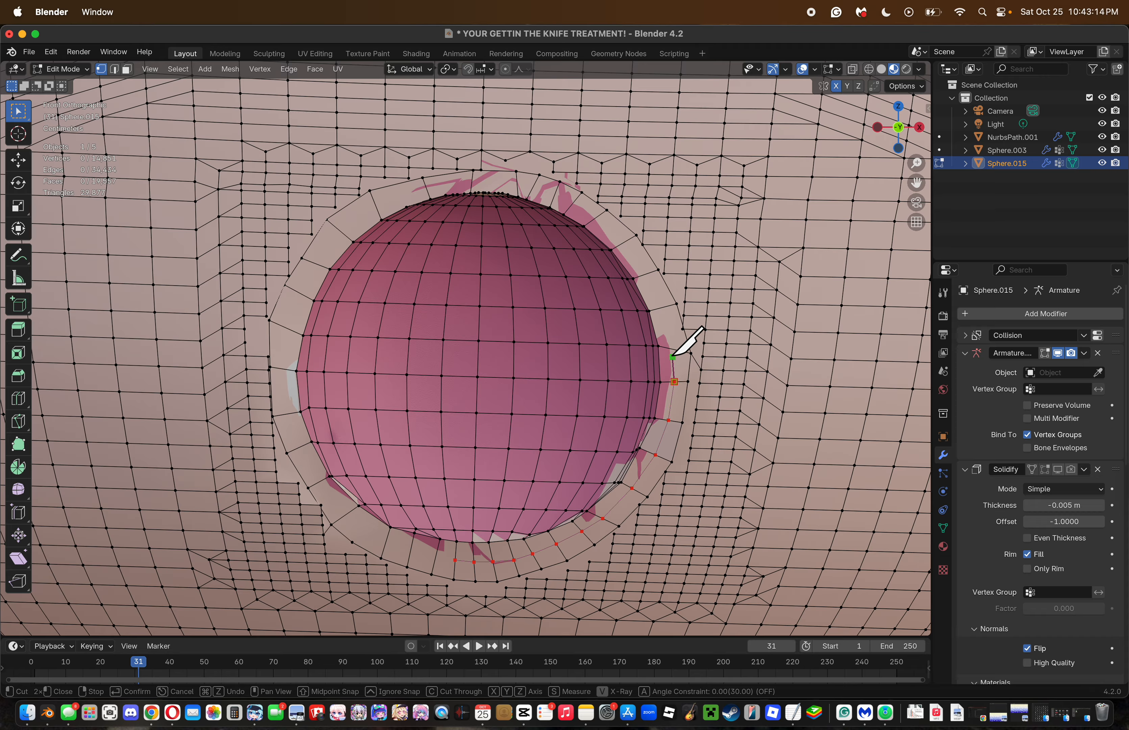
Continue the knife cut around the band's upper right, over the top and down to the middle of the left side.
left_click(647, 274)
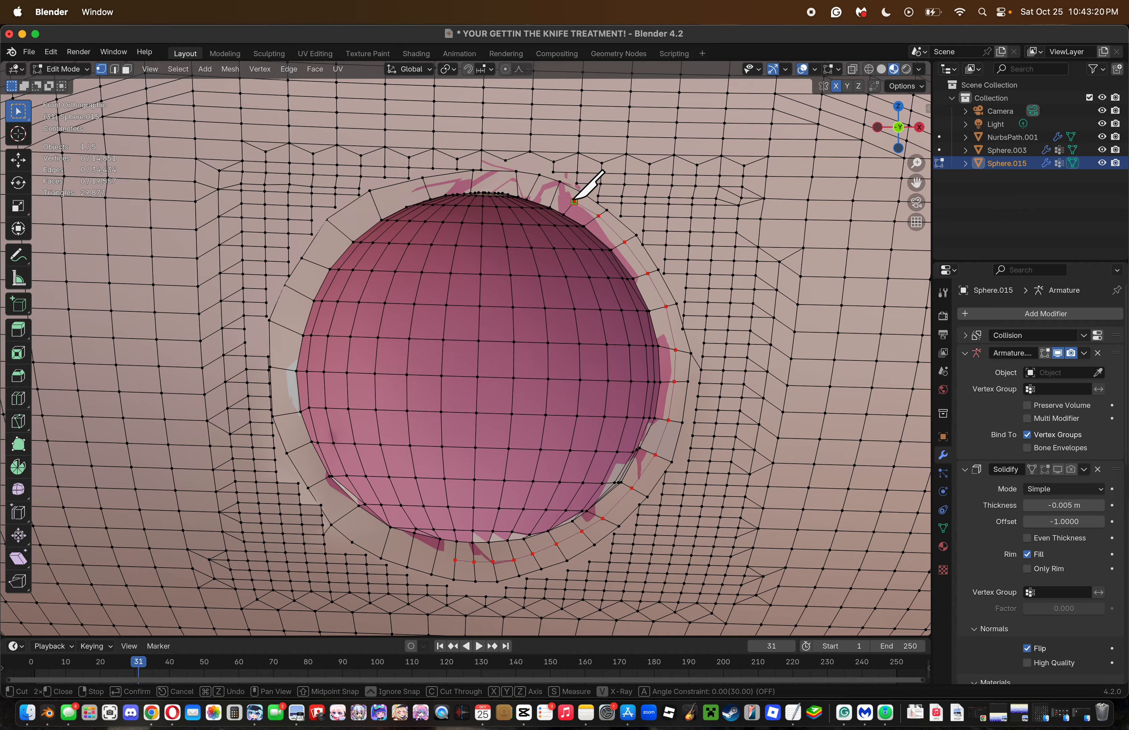
left_click(555, 195)
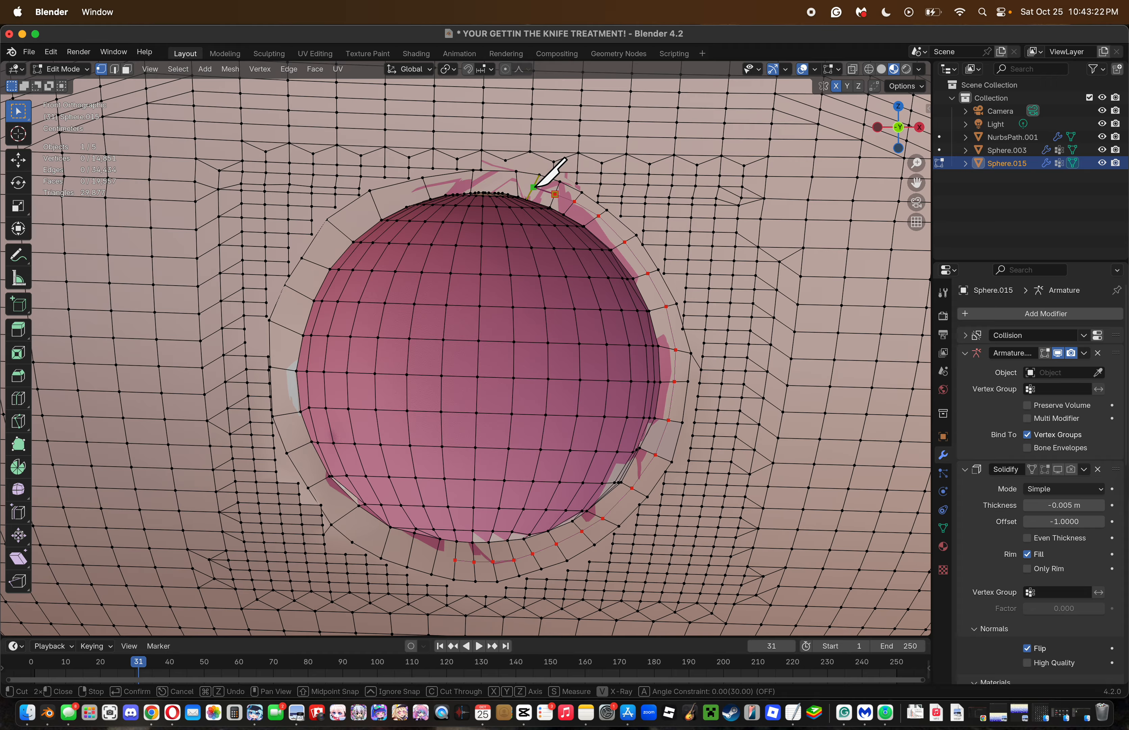
left_click(532, 188)
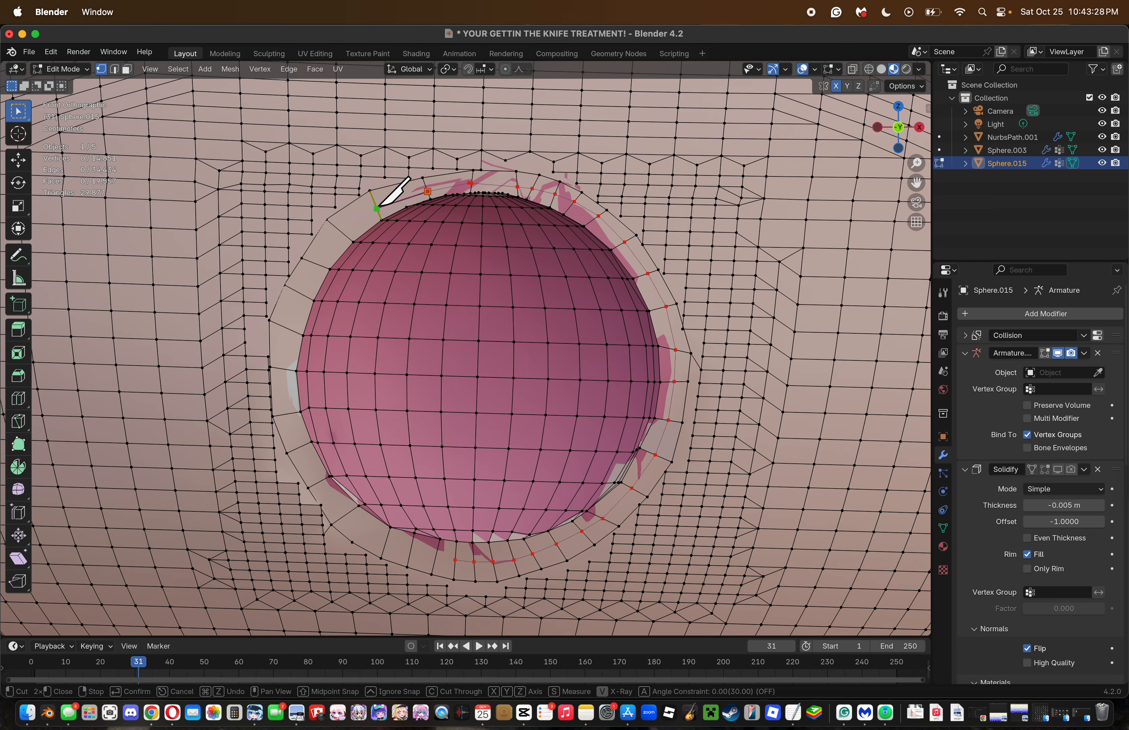
left_click(340, 232)
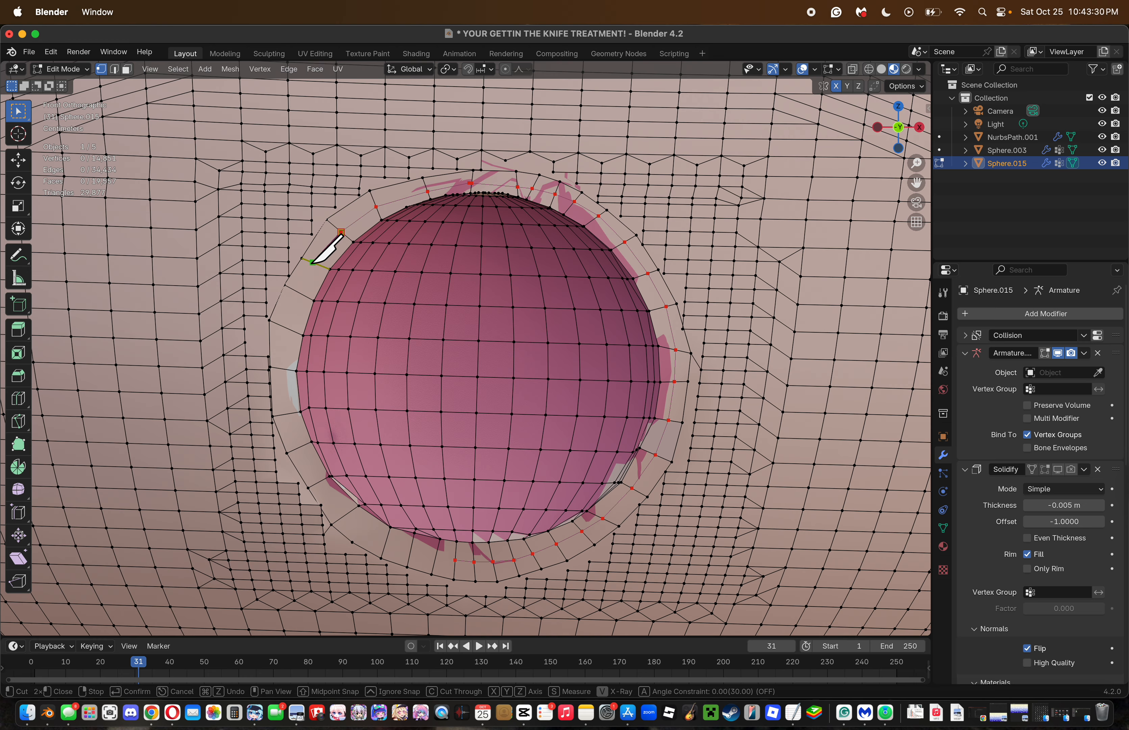
left_click(297, 292)
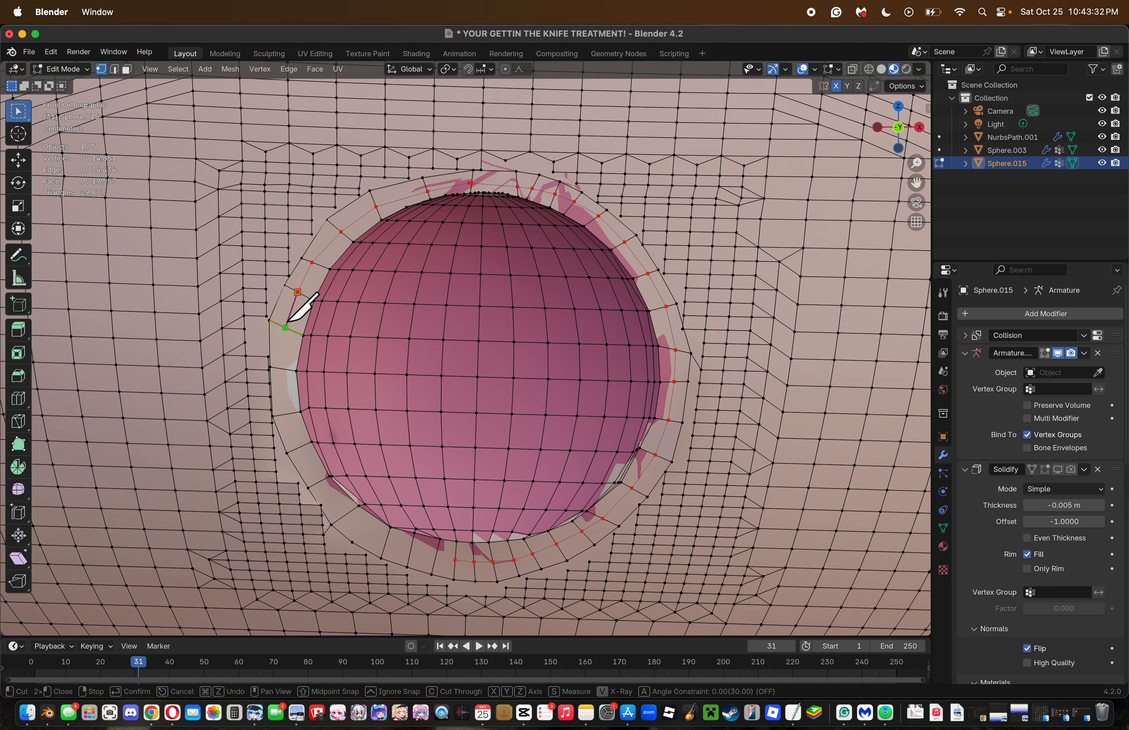
left_click(285, 327)
left_click(279, 368)
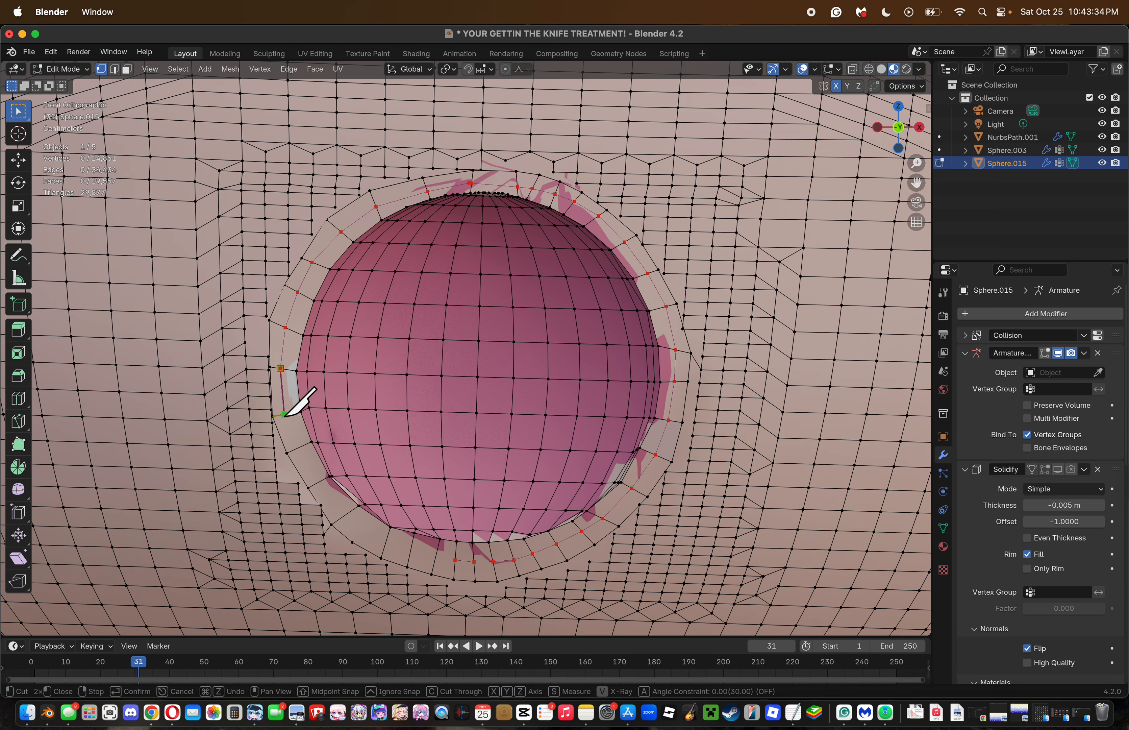
Carry the knife cut through the lower left of the band, close it at its starting point and apply it.
left_click(287, 414)
left_click(297, 447)
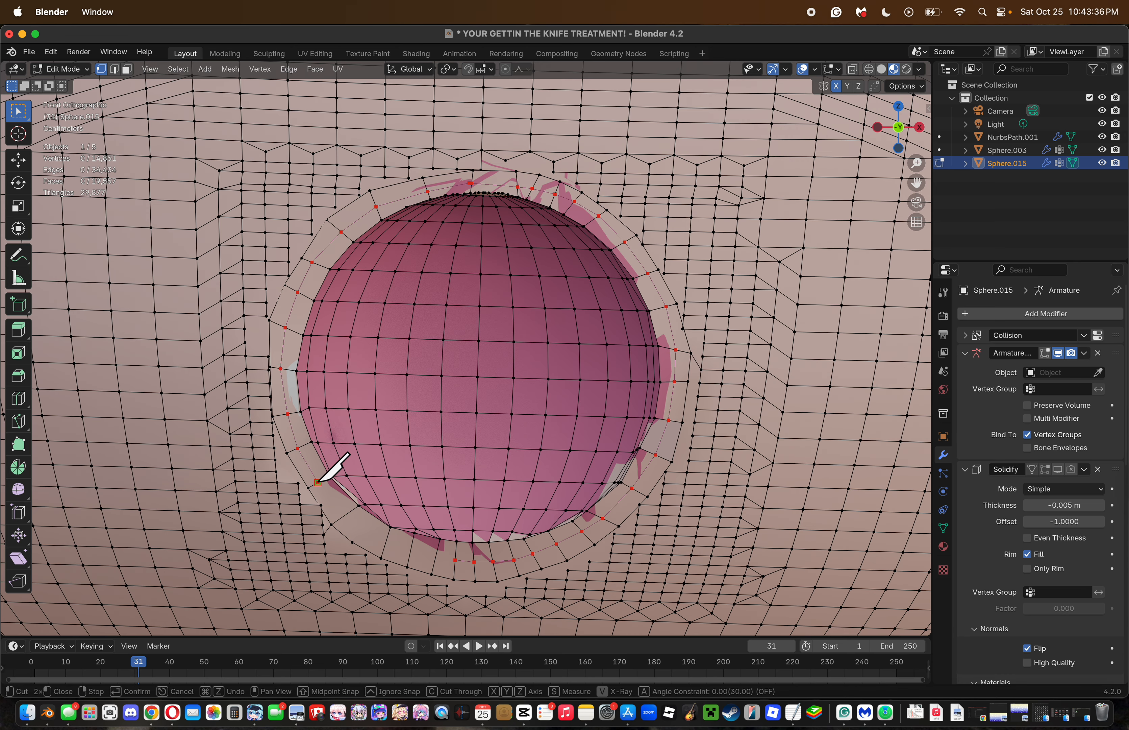
left_click(318, 482)
left_click(341, 517)
left_click(410, 552)
left_click(435, 560)
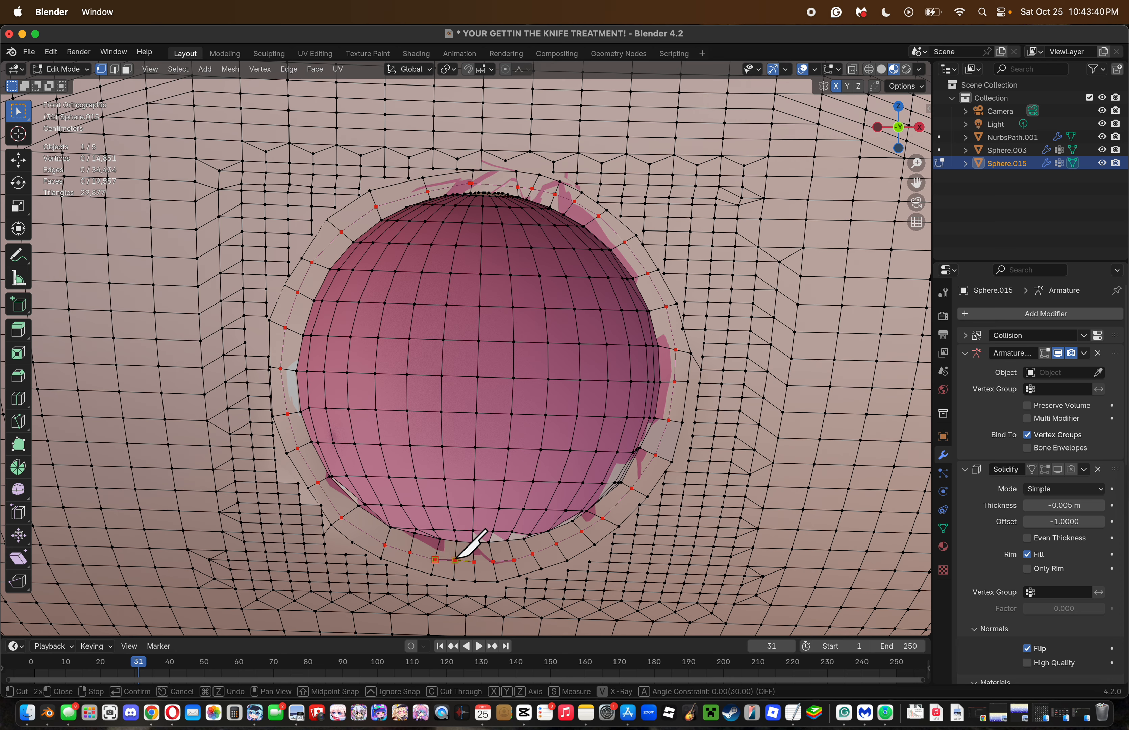
left_click(454, 559)
key("Return")
Smooth the newly cut loop once with Smooth Vertices and save the file.
right_click(819, 473)
left_click(861, 467)
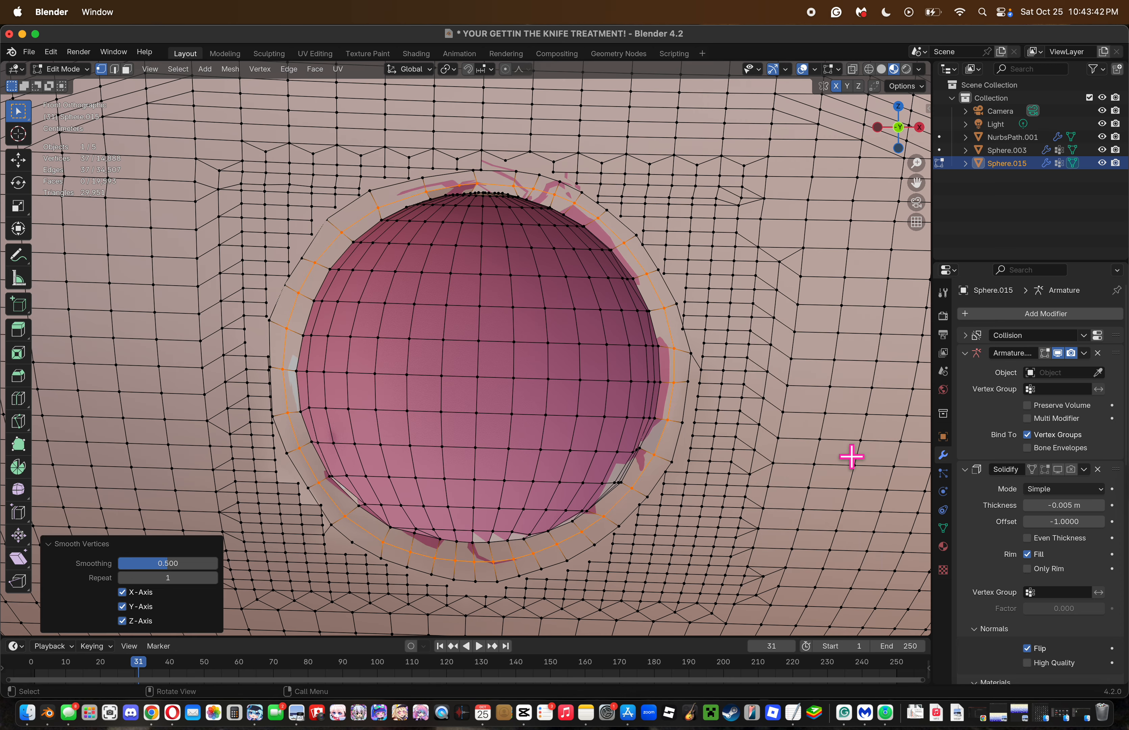
key("super+s")
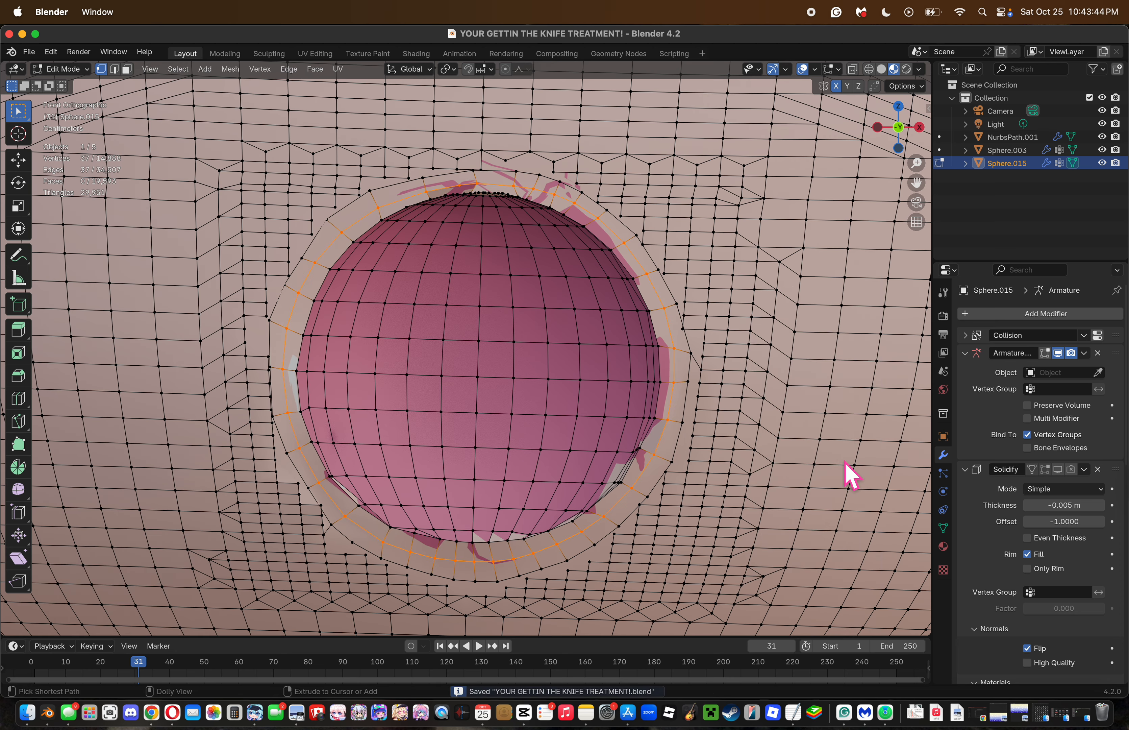
left_click(833, 435)
key("super+s")
Dissolve the surplus vertex on the new inner loop just left of the opening's top centre.
mouse_move(918, 168)
left_mouse_down()
mouse_move(919, 144)
mouse_move(916, 442)
mouse_move(917, 143)
left_mouse_up()
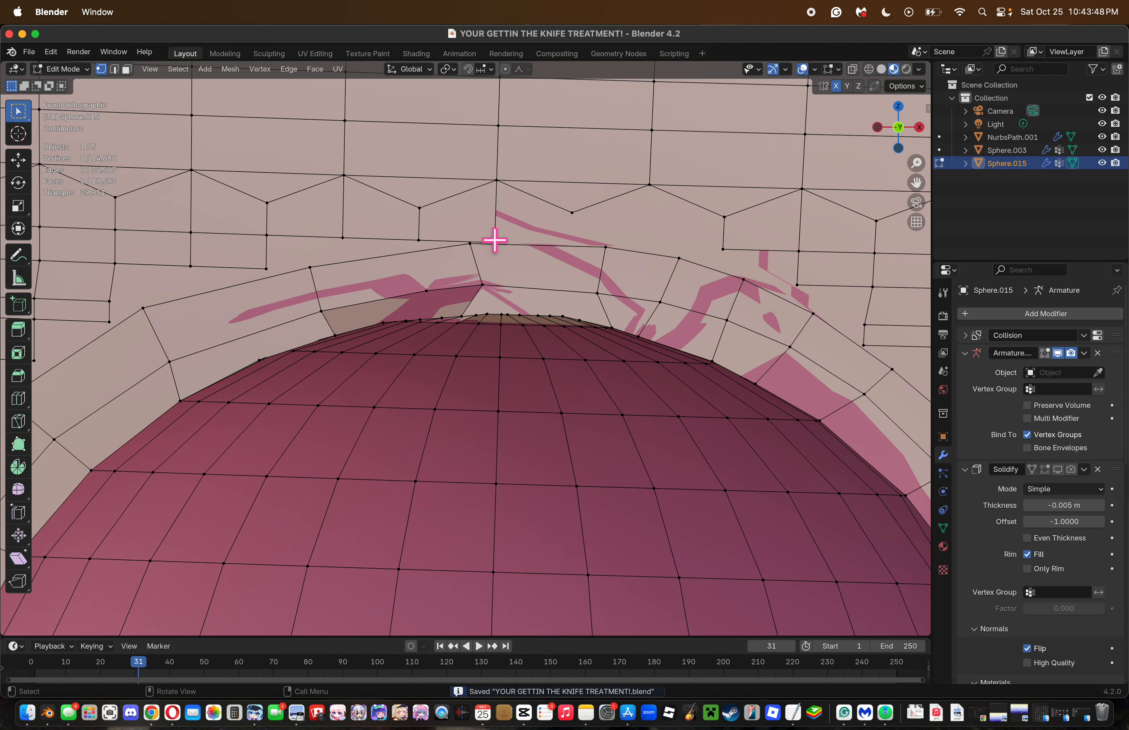
key("x")
left_click(671, 386)
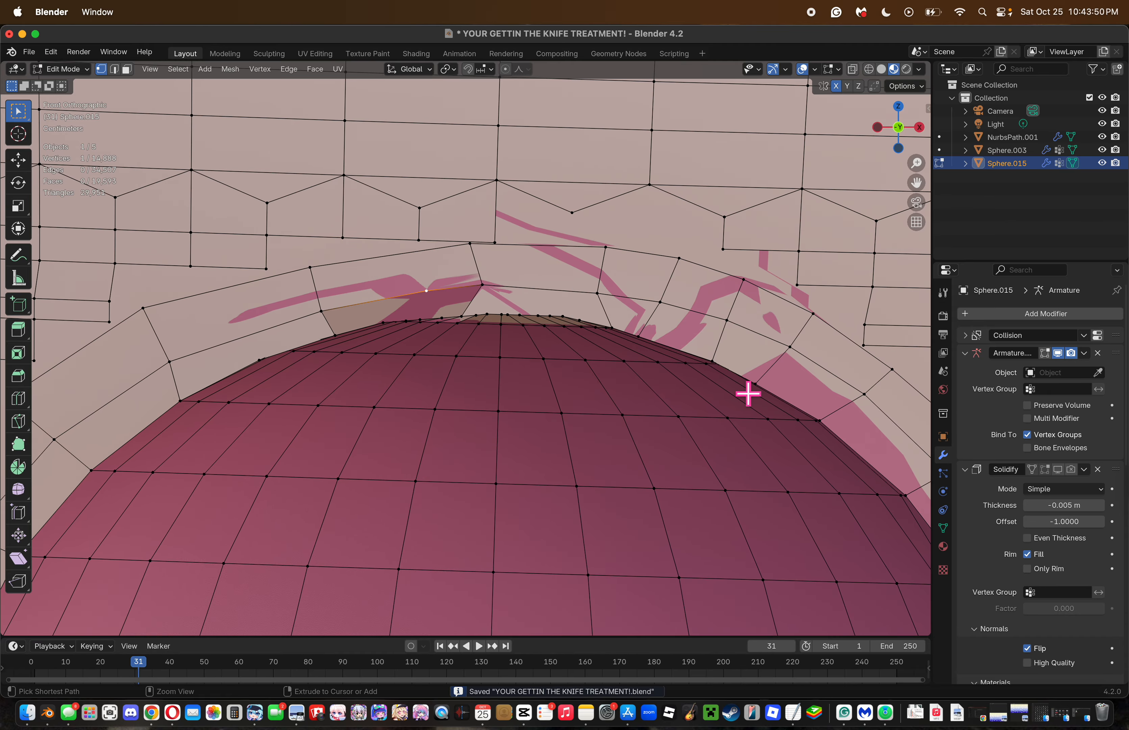
left_click_drag(916, 164, 916, 140)
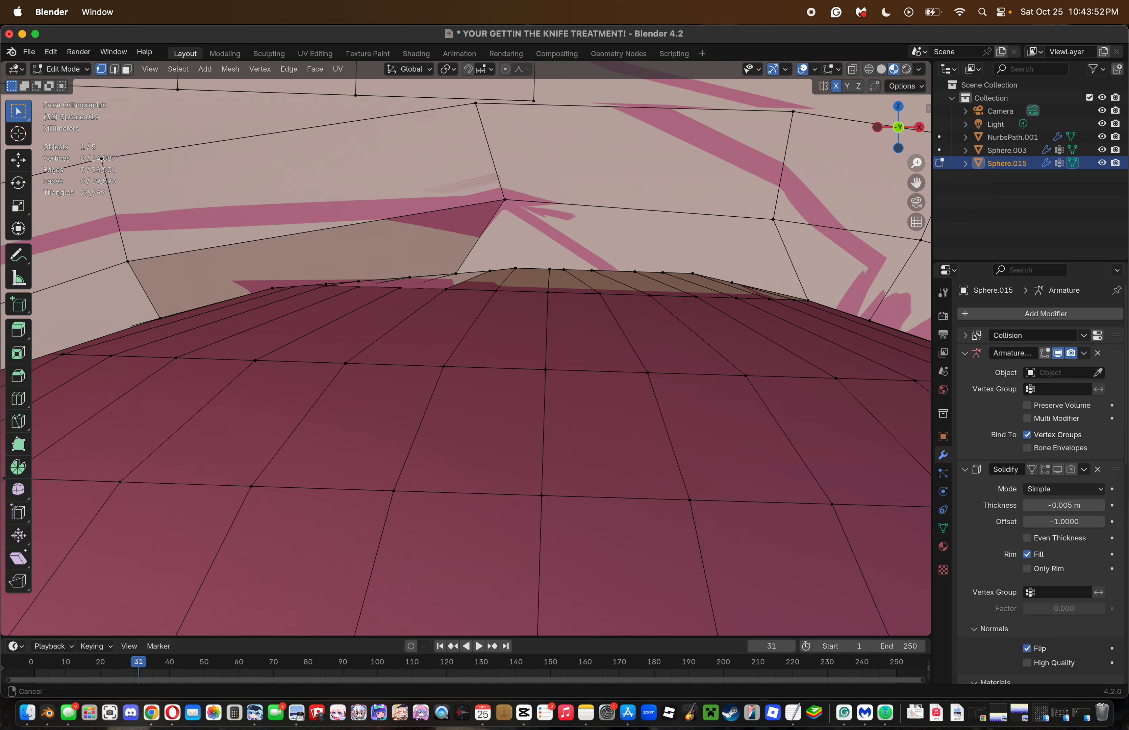
Try a knife cut from the rim to the inner loop vertex right of top centre, and remove the resulting edge.
key("k")
left_click(733, 282)
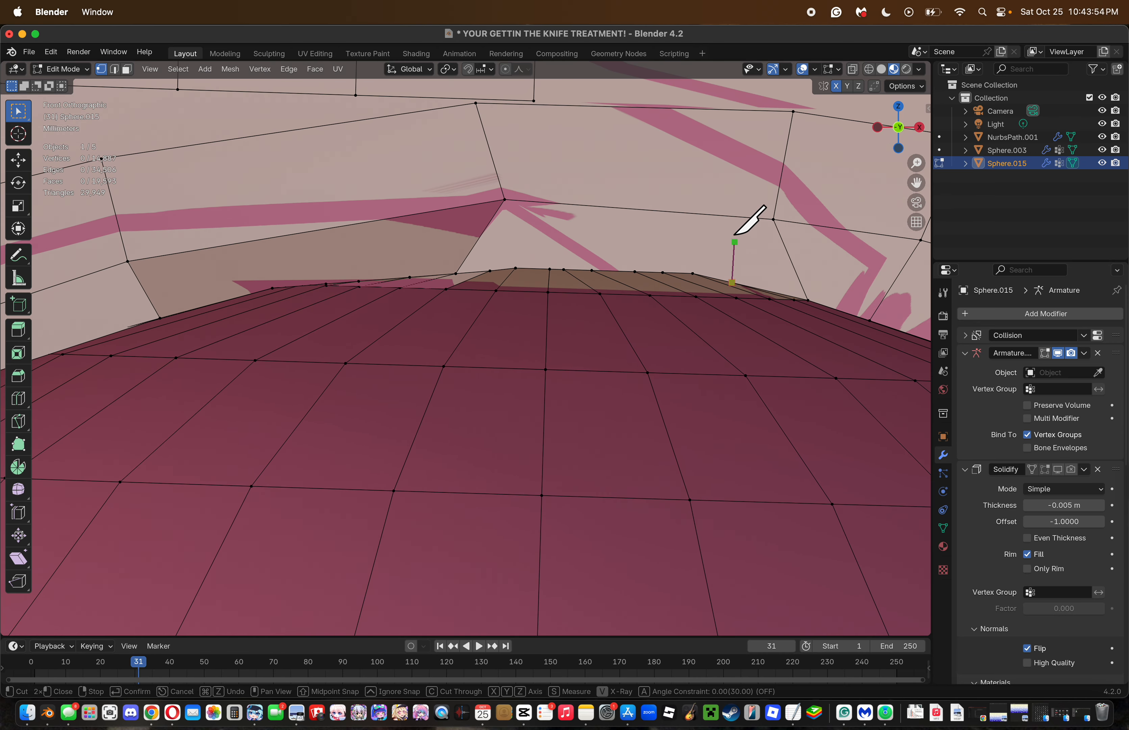
left_click(772, 217)
key("Return")
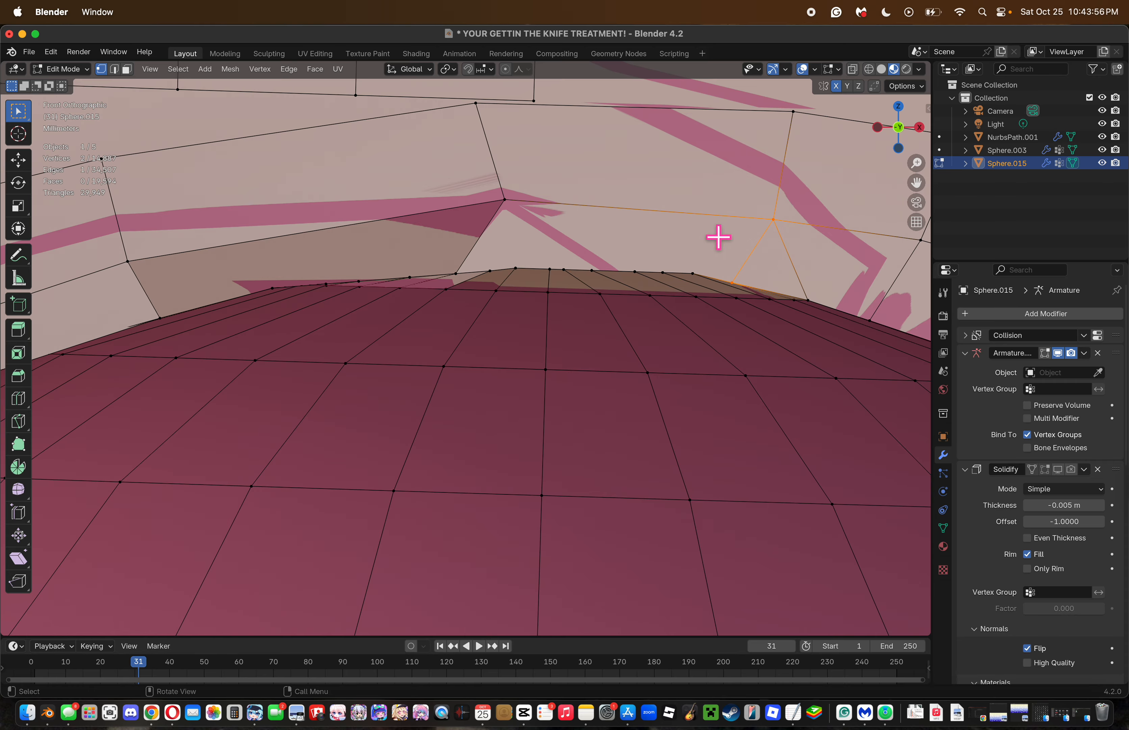
key("x")
left_click(744, 248)
key("Up")
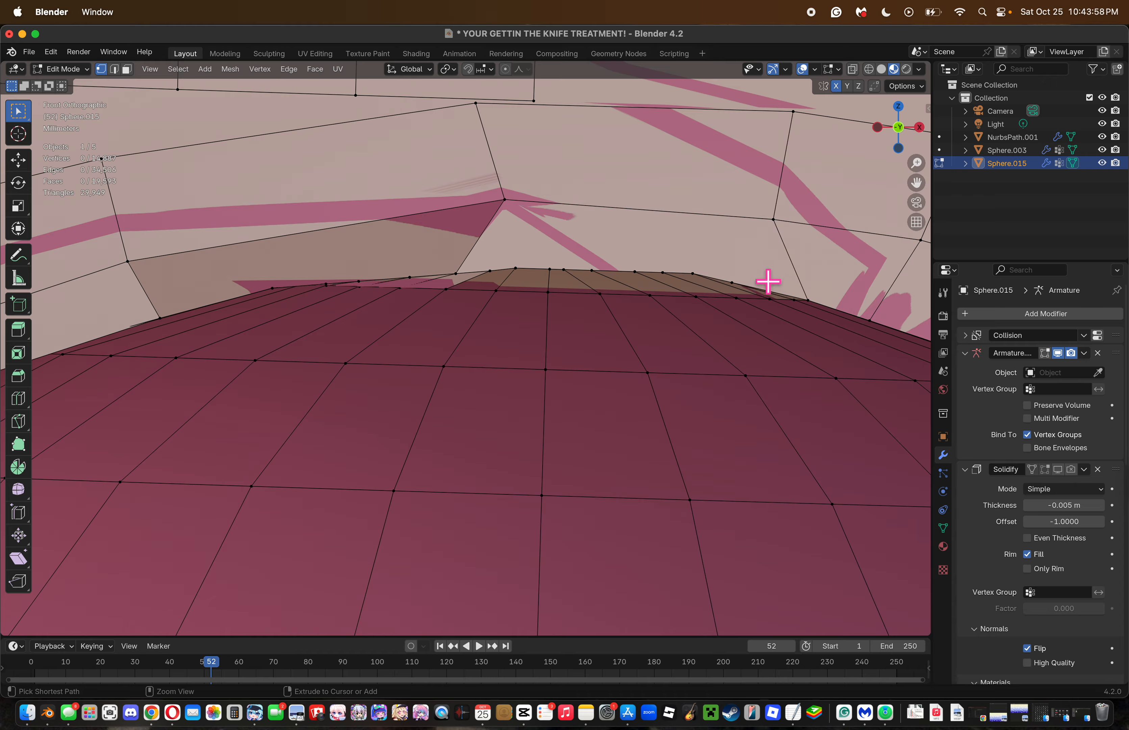
Knife-cut an edge from the rim vertex left of top centre straight up to the inner loop.
left_click(524, 305)
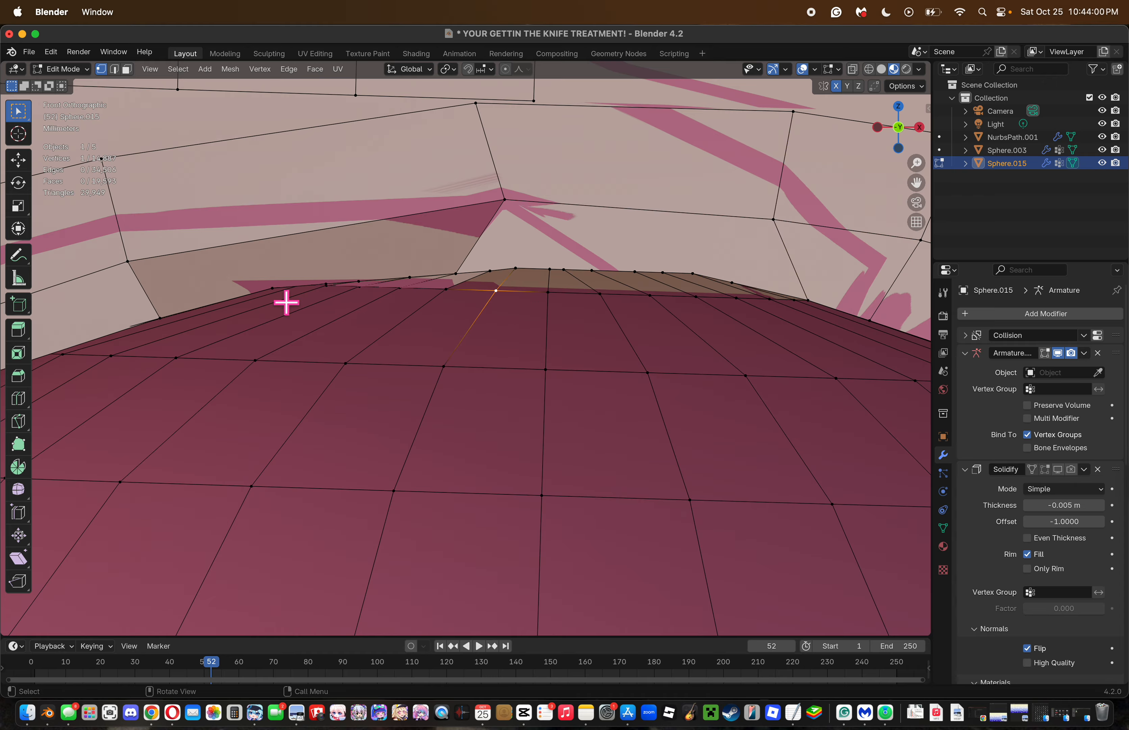
key("k")
left_click(272, 288)
left_click(272, 237)
key("Return")
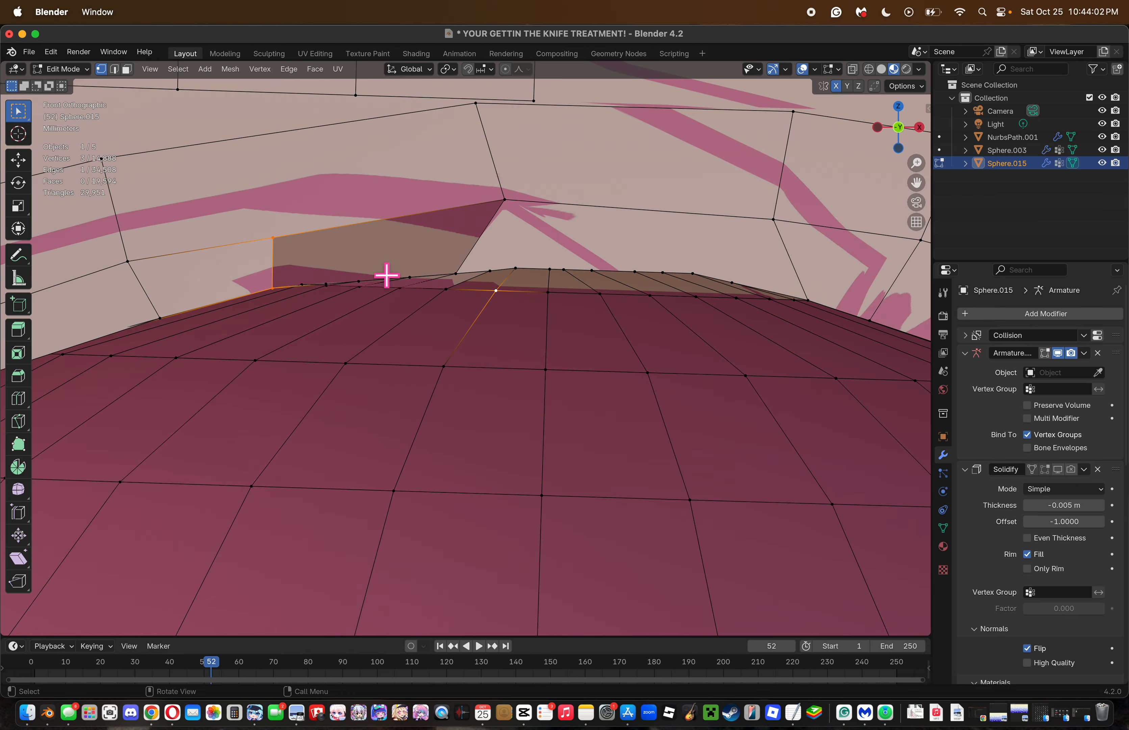
Try to knife-cut an edge from the next rim vertex to the inner loop's top vertex, and undo the cut.
key("k")
key("Escape")
key("k")
key("Escape")
key("k")
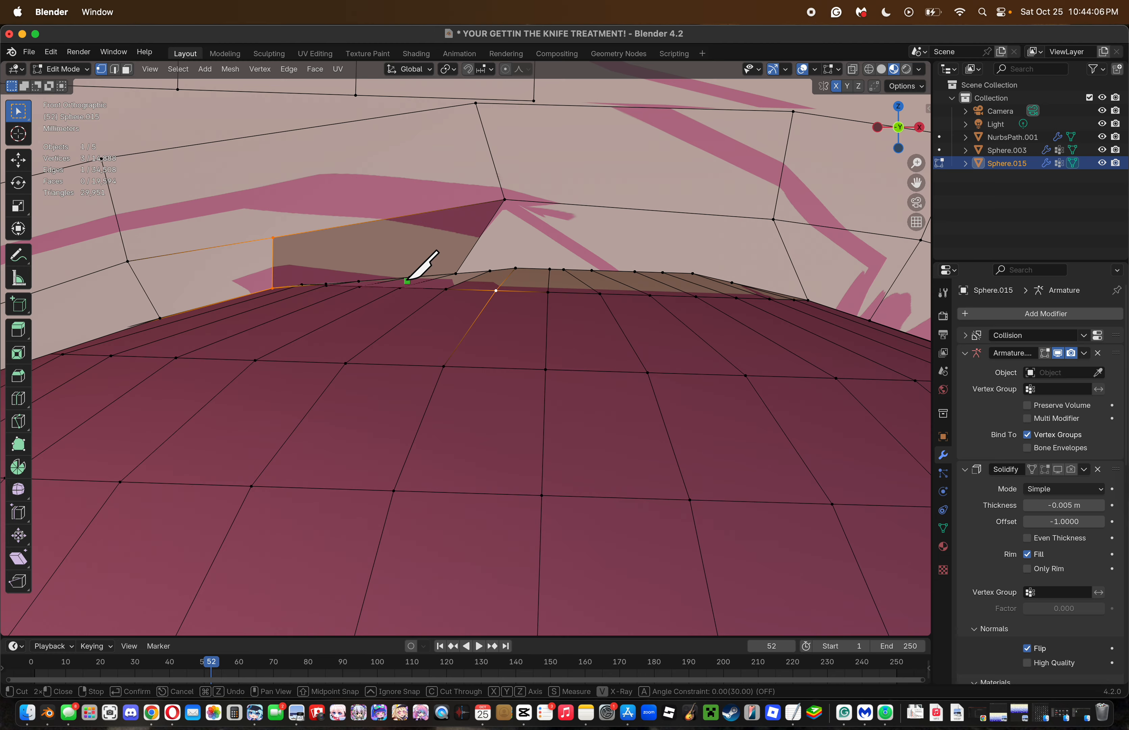
key("Escape")
key("k")
left_click(408, 276)
left_click(504, 200)
key("Return")
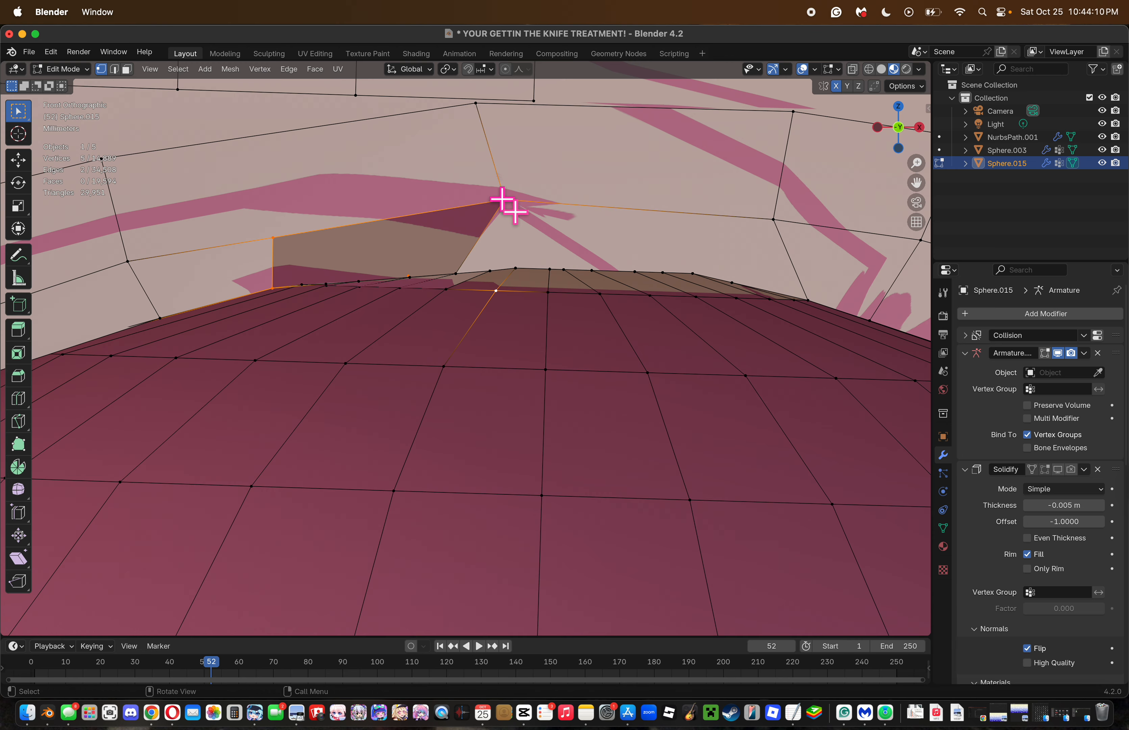
key("super+z")
Retry the knife cut between the rim vertex left of top centre and the inner loop's top vertex.
key("k")
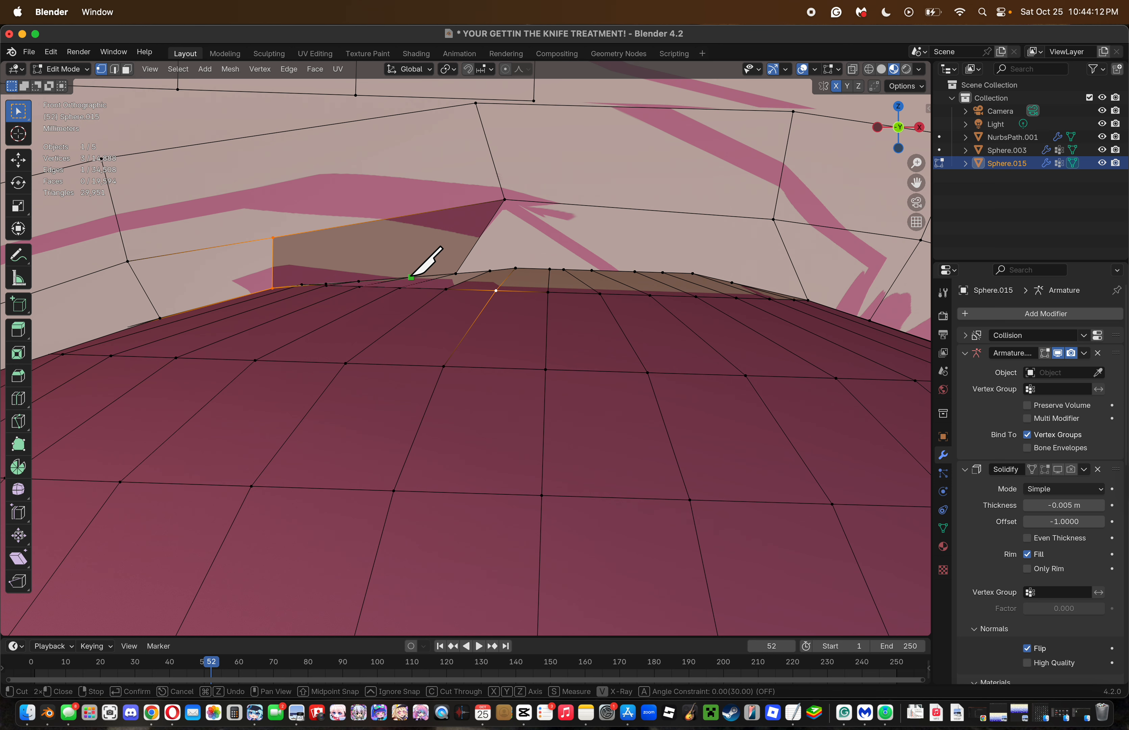
left_click(411, 277)
left_click(504, 199)
key("Return")
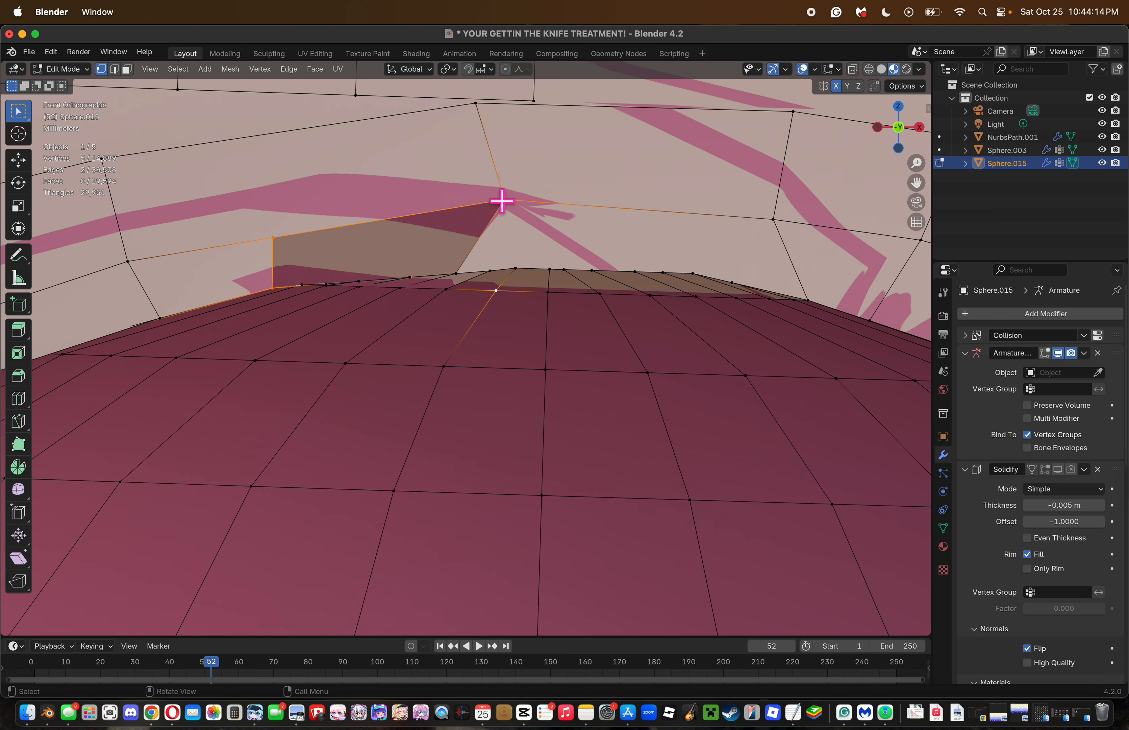
Try a knife cut from the inner loop's top vertex into the brown face, test-move the resulting point, and undo these edits.
left_click(529, 222)
key("k")
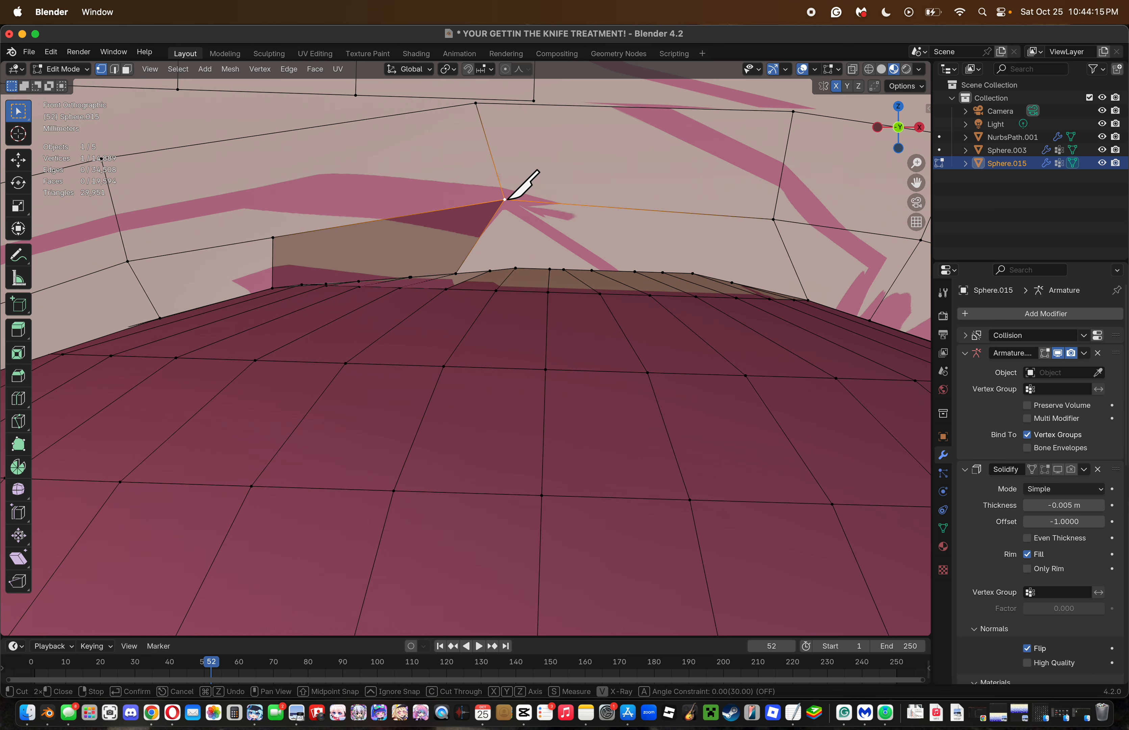
left_click(433, 254)
key("Return")
left_click(434, 256)
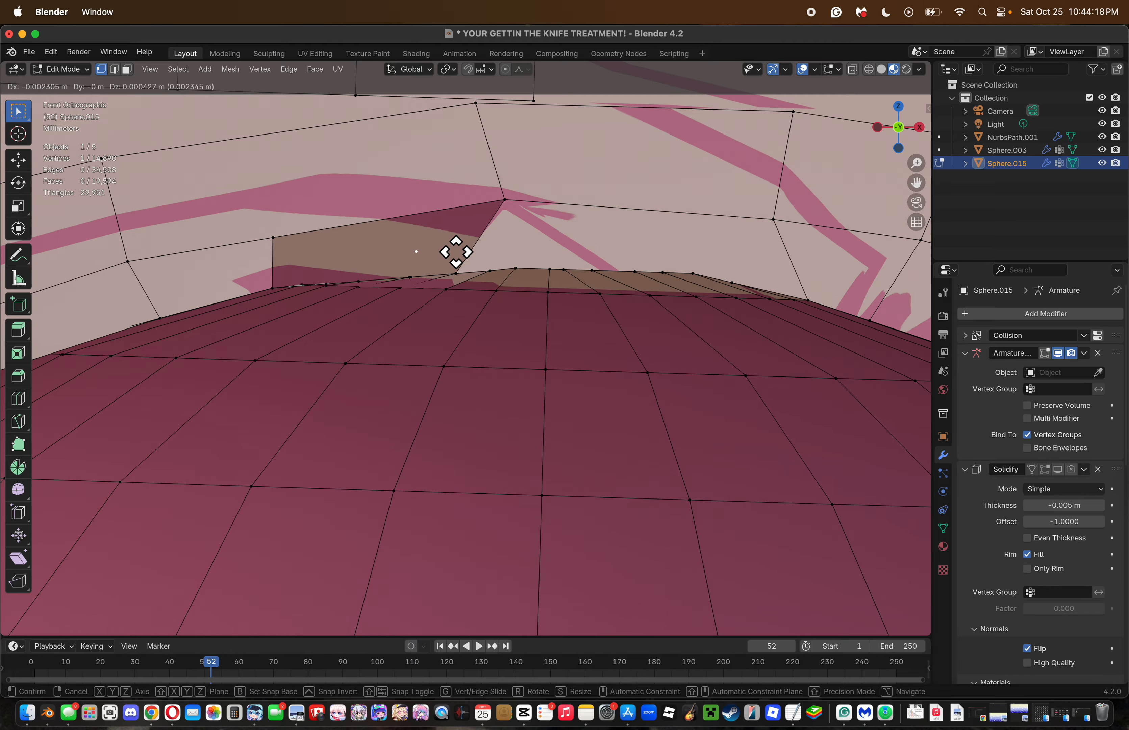
key("ctrl+z")
mouse_move(904, 151)
left_mouse_down()
mouse_move(906, 189)
mouse_move(911, 124)
mouse_move(909, 134)
left_mouse_up()
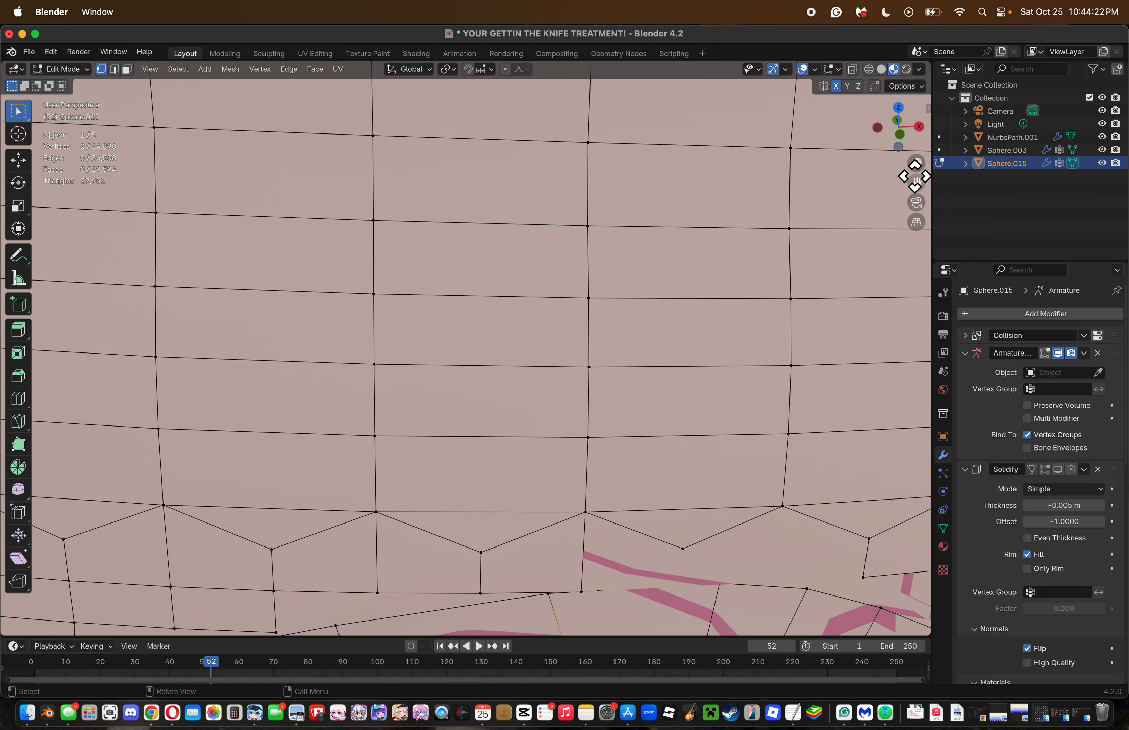
left_click_drag(915, 178, 907, 76)
left_click_drag(916, 157, 916, 127)
key("ctrl+z")
key("ctrl+z")
Dissolve the stray rim vertex beside the brown face's lower left corner.
left_click(456, 296)
key("g")
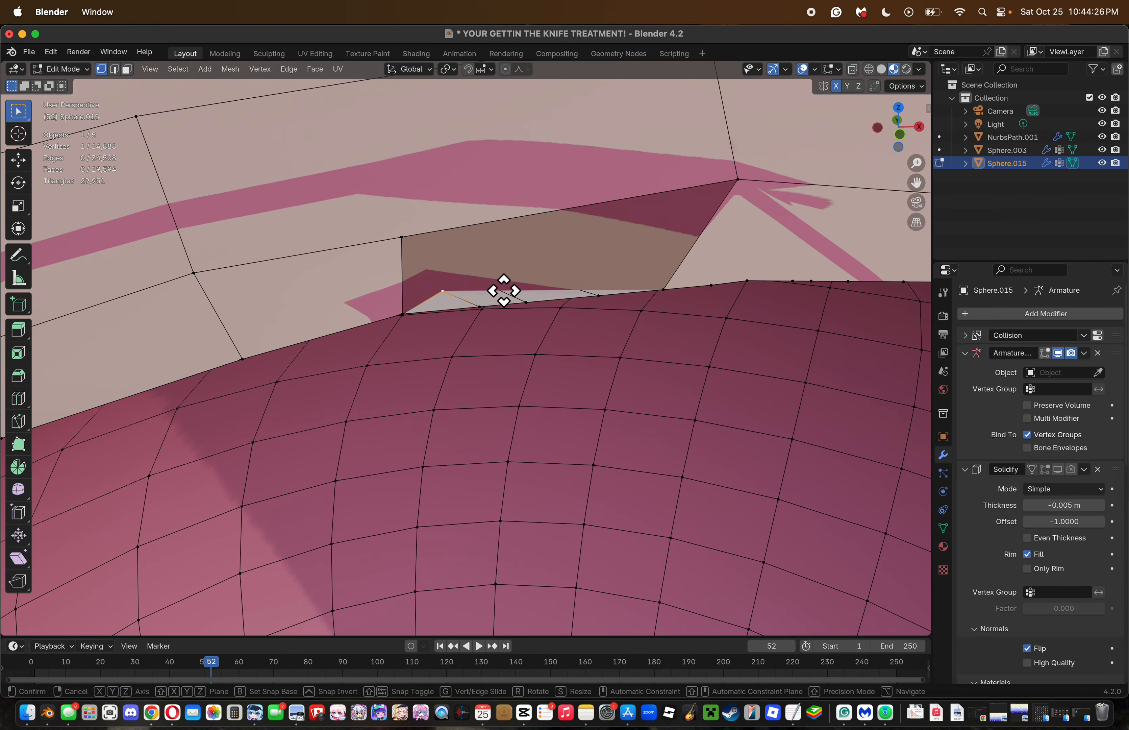
left_click(540, 303)
left_click(493, 317, "shift")
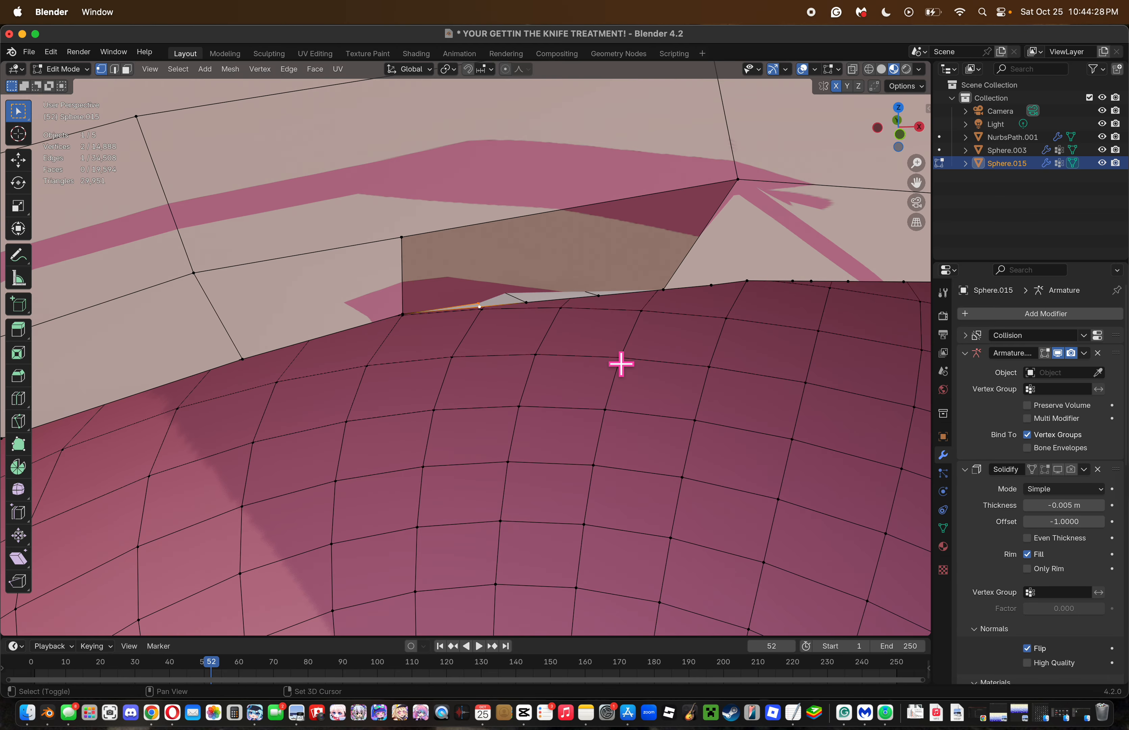
key("x")
left_click(630, 361)
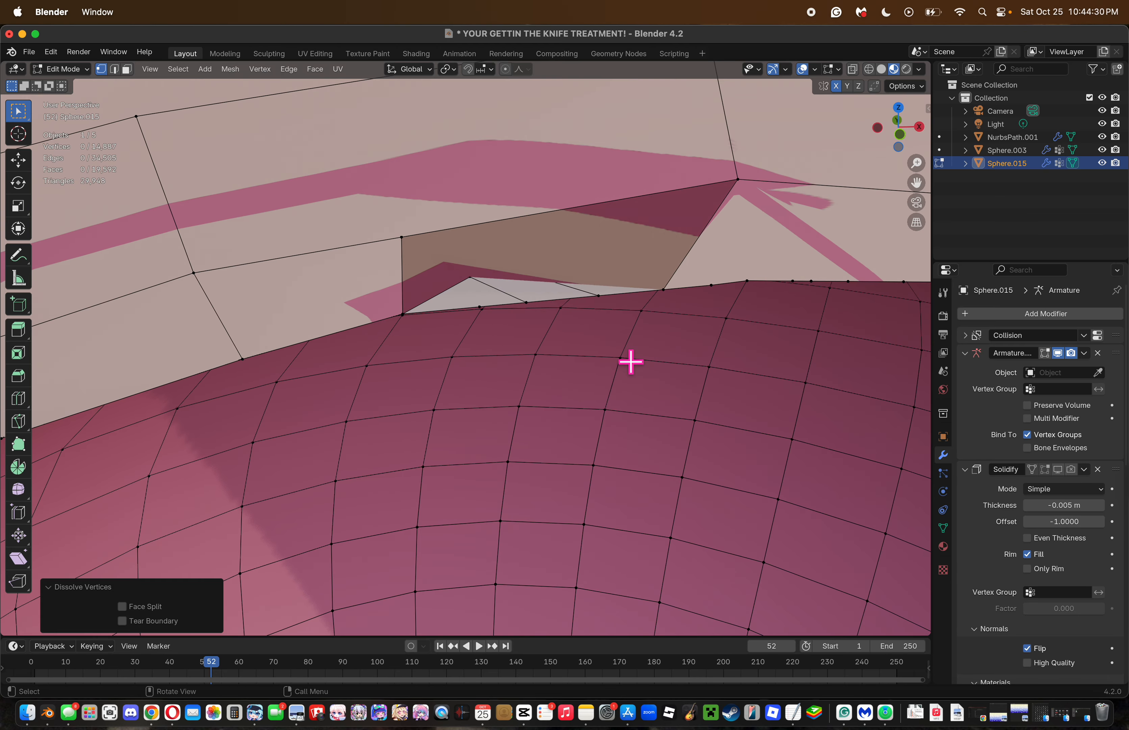
Try to dissolve the apex vertices of the white sliver below the brown face, and undo these edits.
left_click(472, 278)
key("x")
left_click(645, 343)
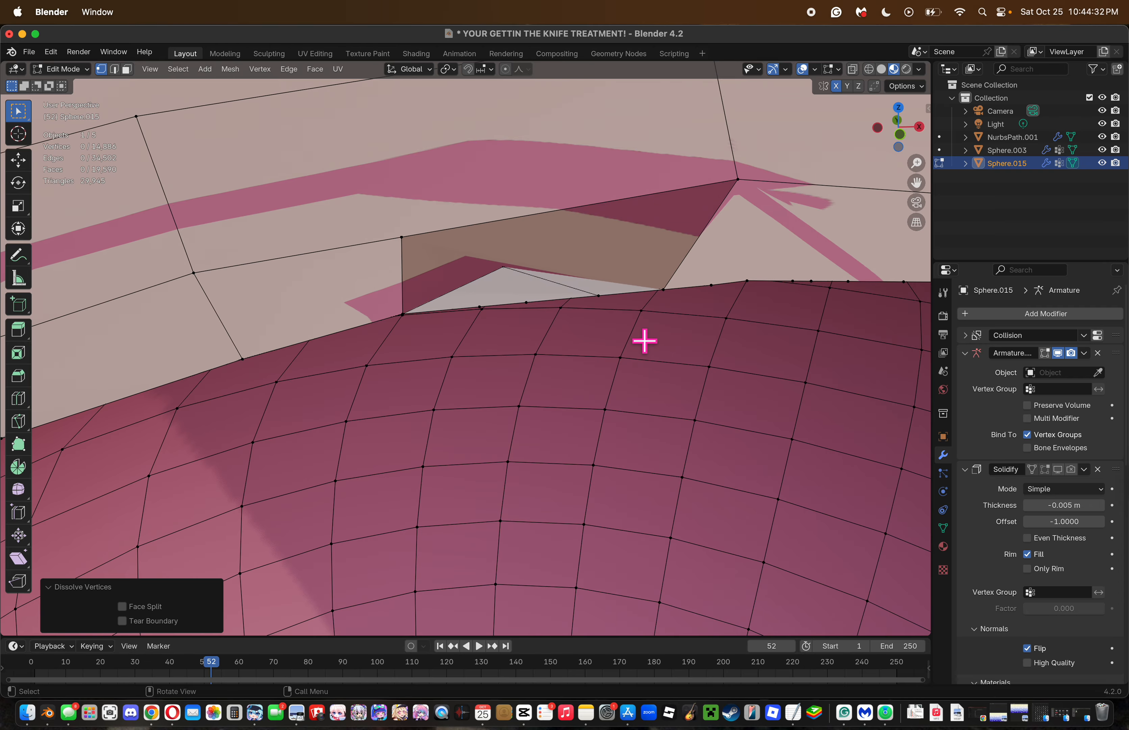
left_click(504, 269)
key("x")
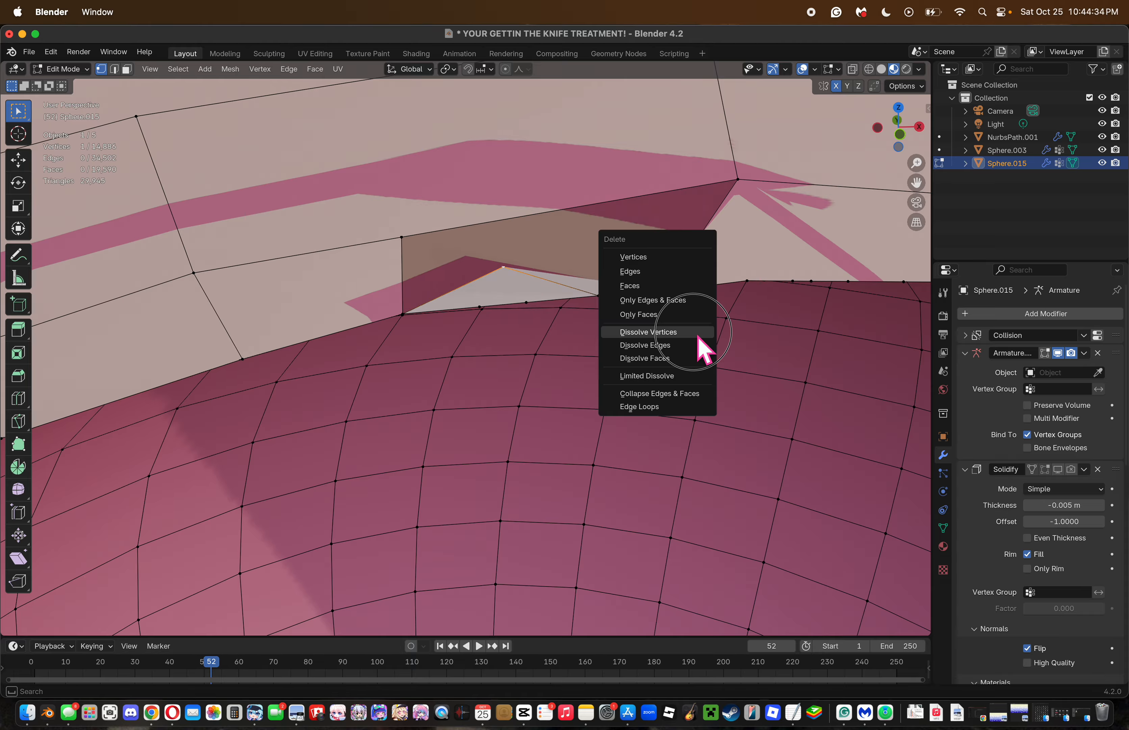
left_click(702, 273)
key("super+z")
key("super+z")
key("super+z")
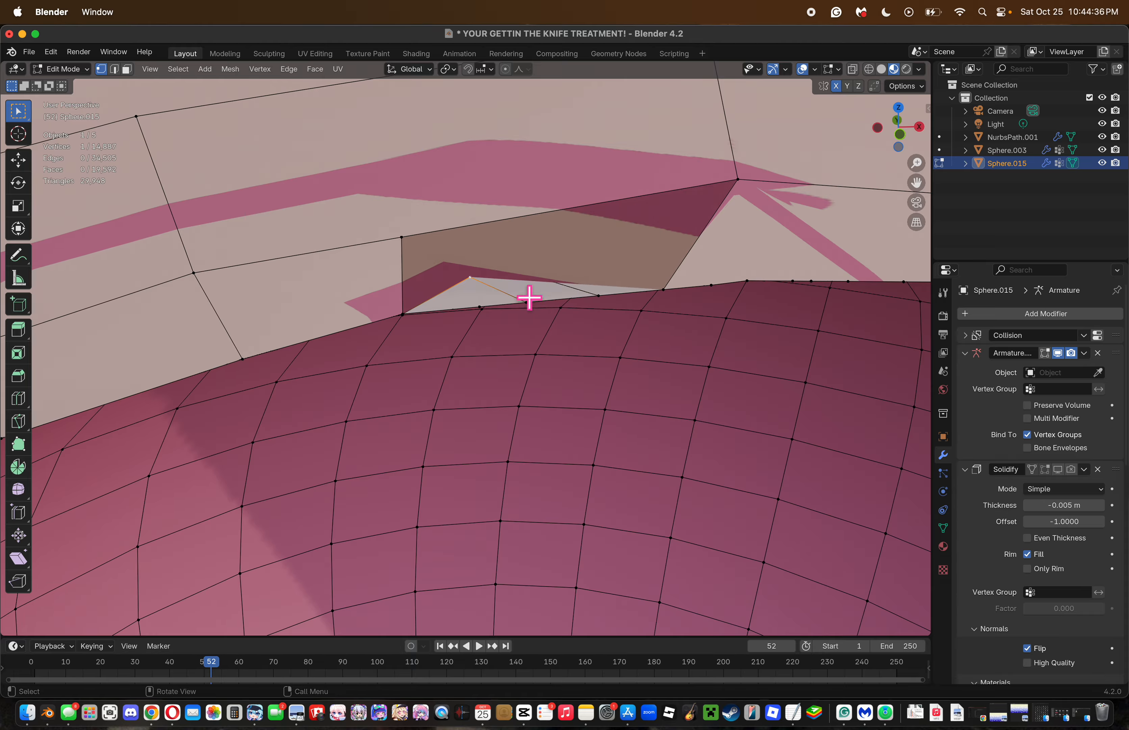
Merge the white sliver's apex vertex into the neighbouring rim vertex with At Last.
left_click(529, 300, "shift")
key("m")
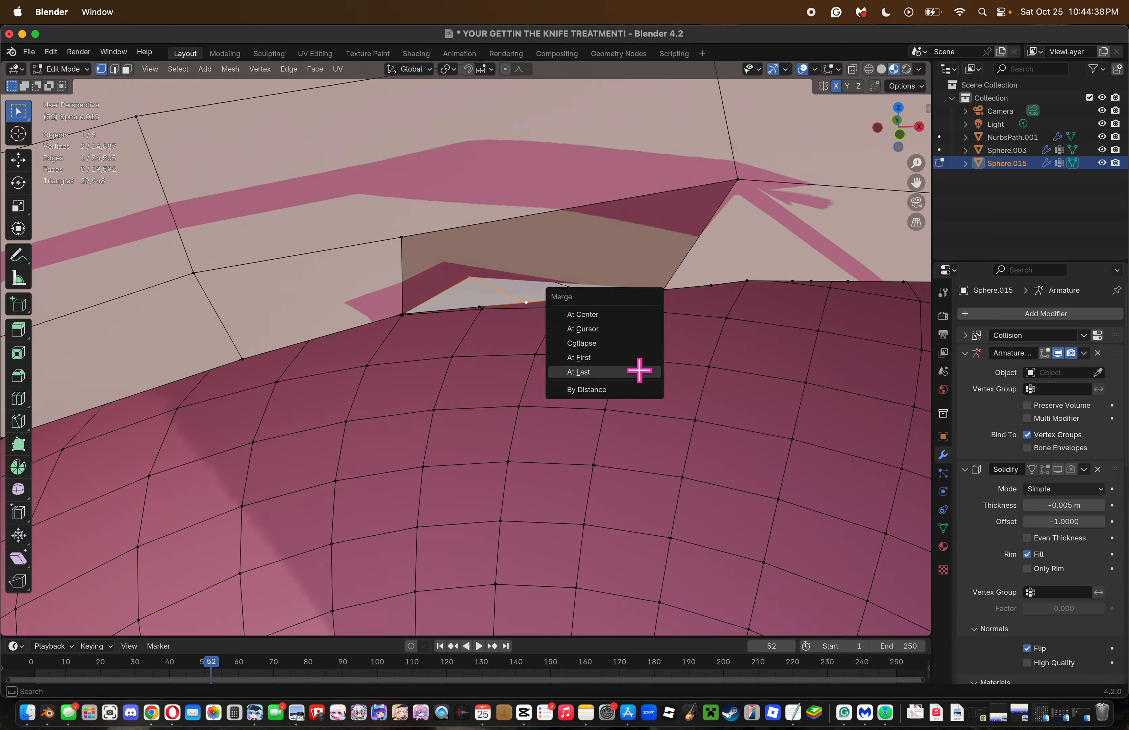
left_click(638, 370)
left_click(649, 385)
key("j")
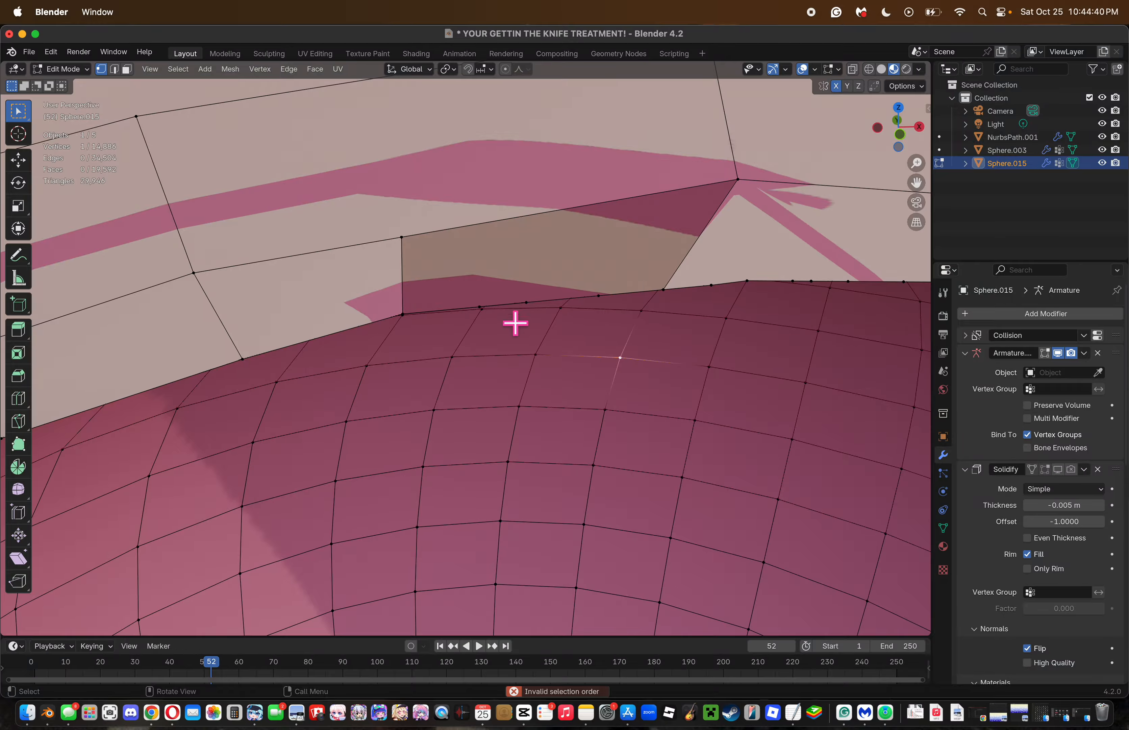
Knife-cut across the pink surface from the vertex just below the rim to the brown face's lower left corner.
left_click(475, 325)
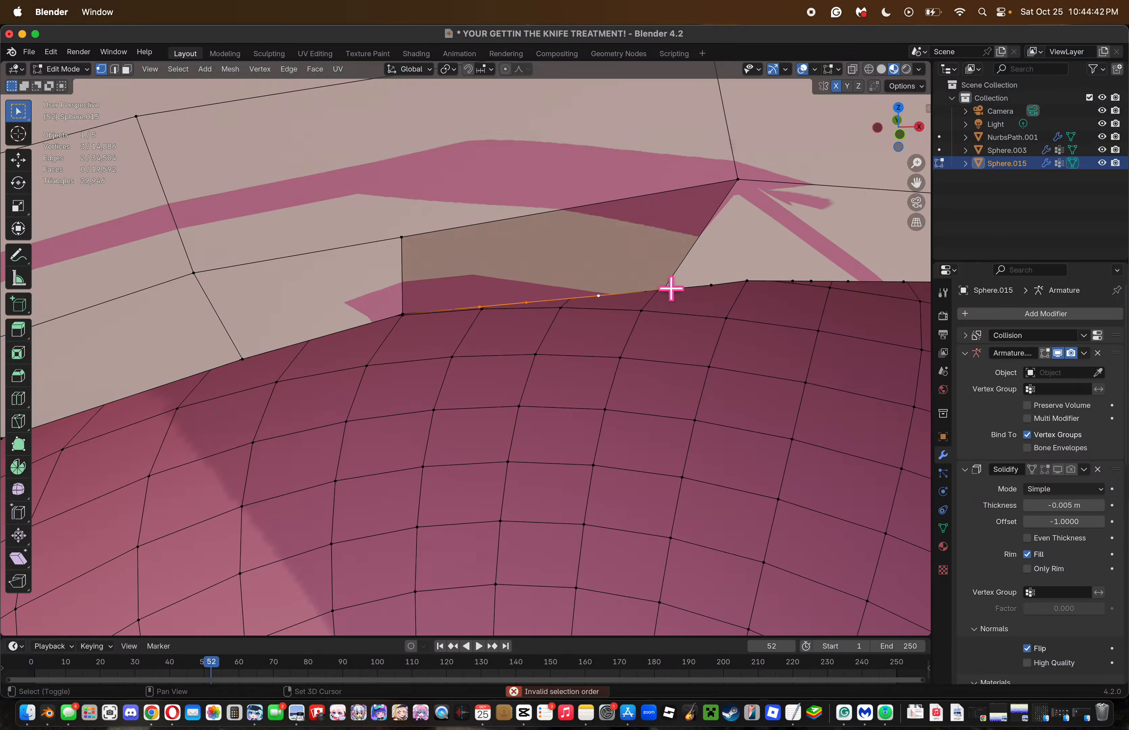
left_click_drag(905, 138, 899, 124)
left_click_drag(919, 181, 915, 109)
left_click_drag(897, 127, 897, 117)
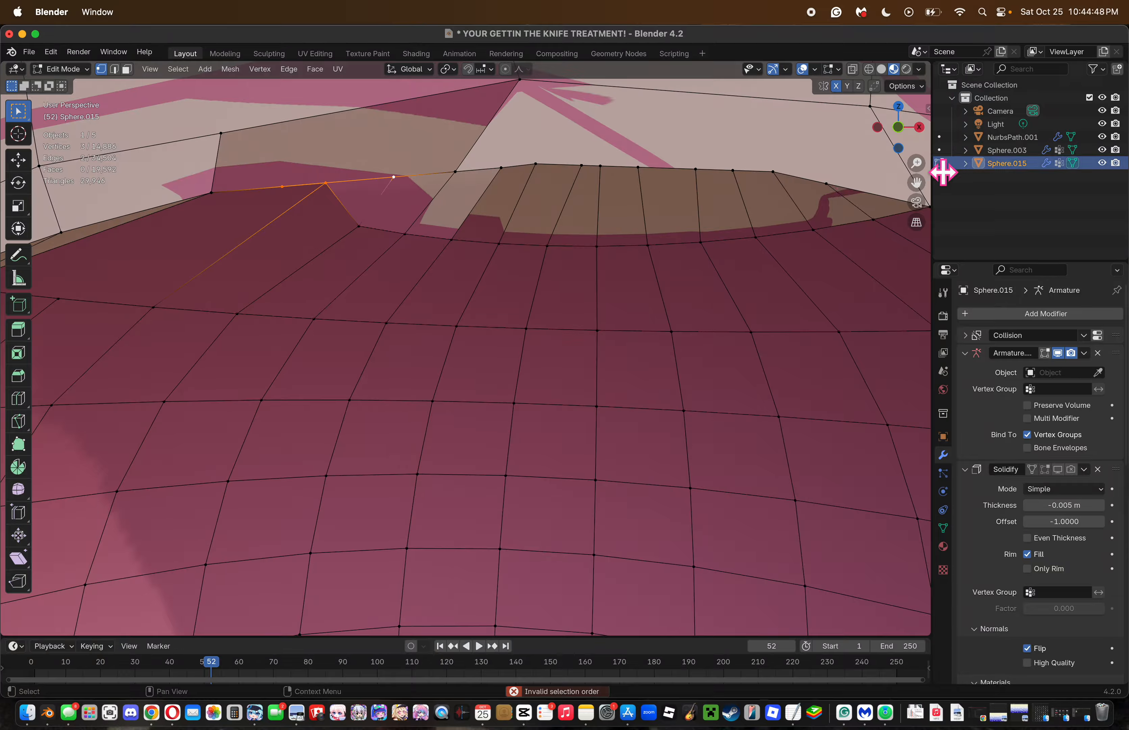
key("k")
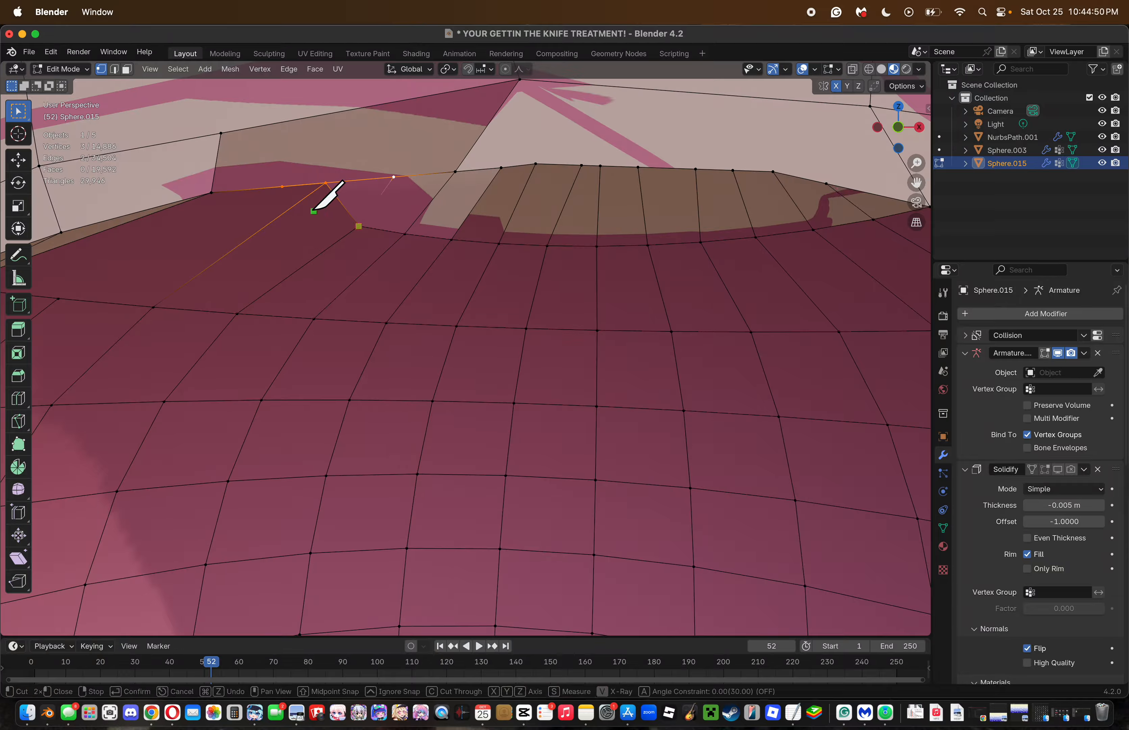
left_click(295, 205)
left_click(210, 193)
key("Return")
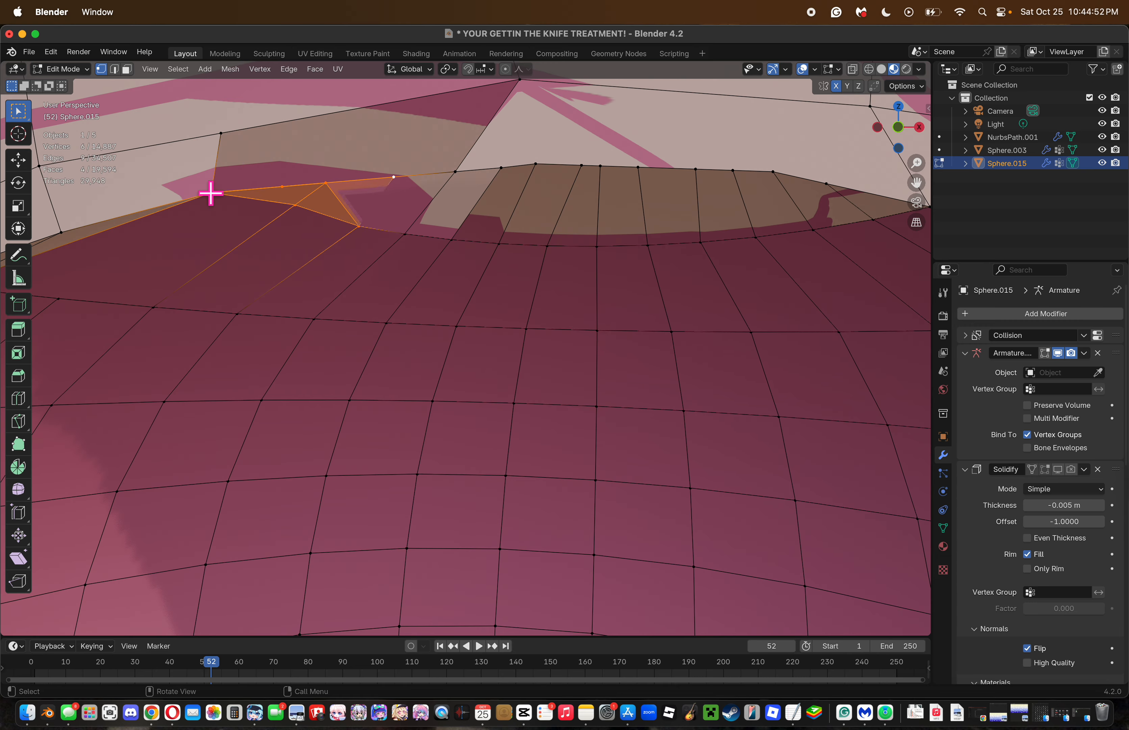
Adjust the position of the new cut's middle vertex on the pink surface and save the file.
left_click(322, 218)
key("g")
left_click(420, 280)
key("a")
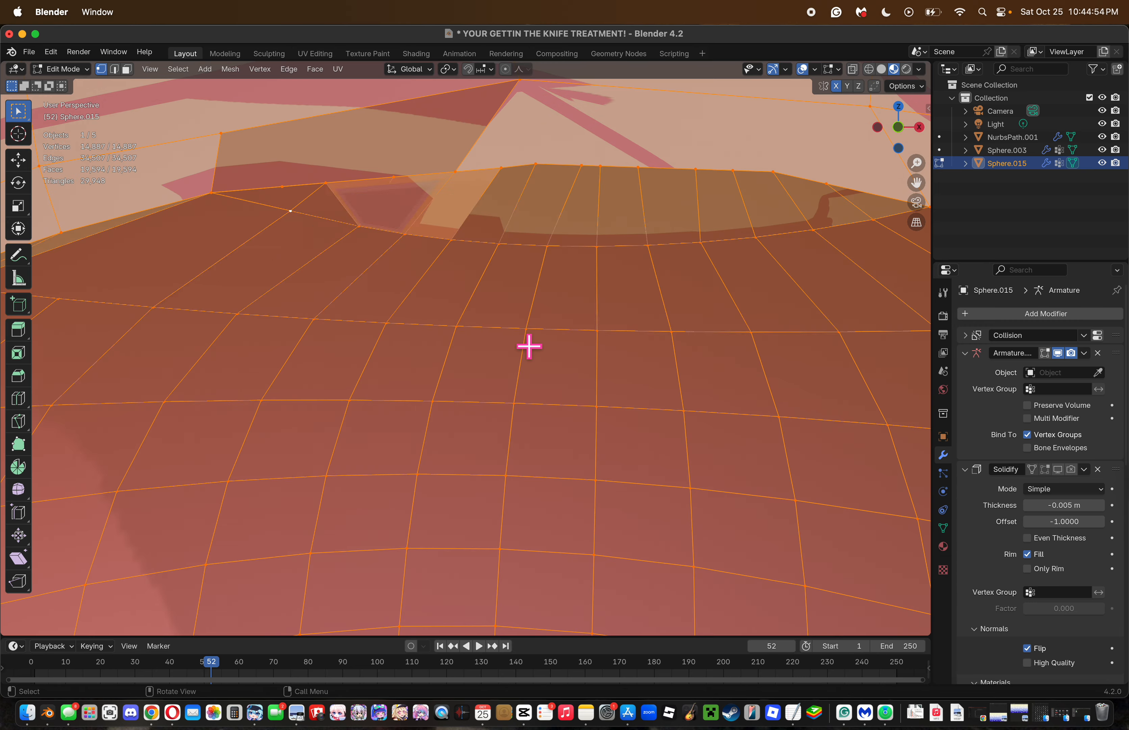
left_click(526, 329)
middle_click_drag(525, 328, 756, 261)
key("super+s")
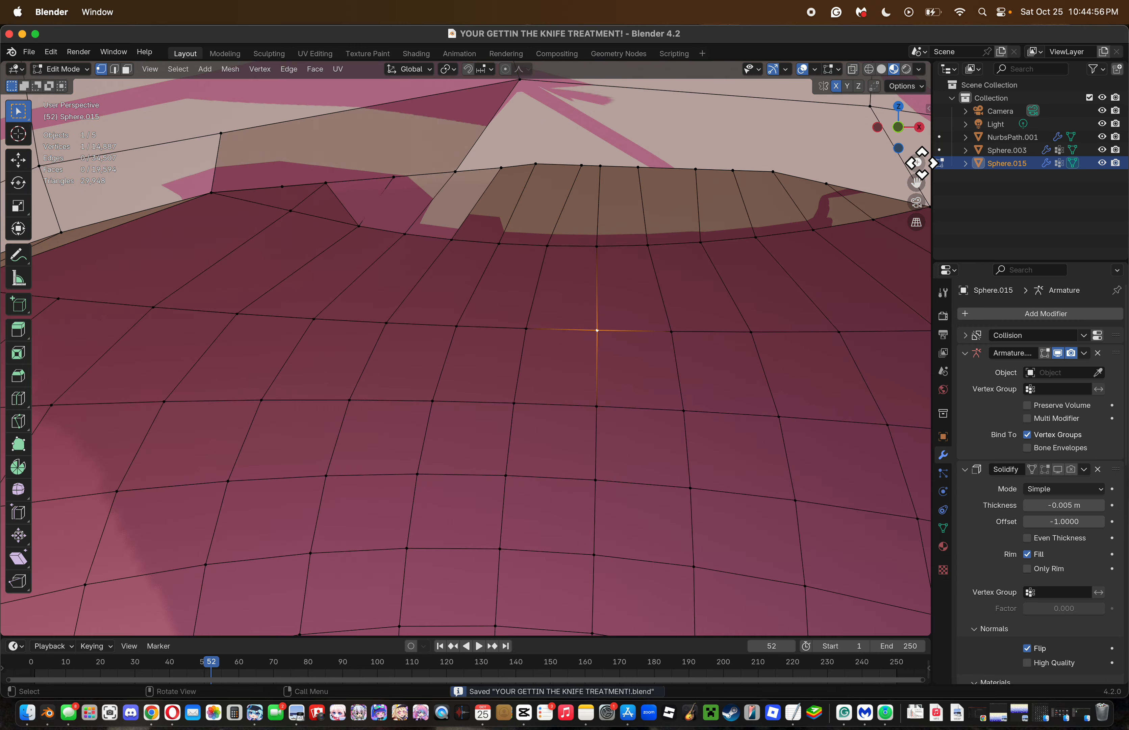
Knife-cut an edge from the middle of the brown face's upper edge down to the rim vertex below it.
left_click_drag(918, 162, 894, 198)
key("k")
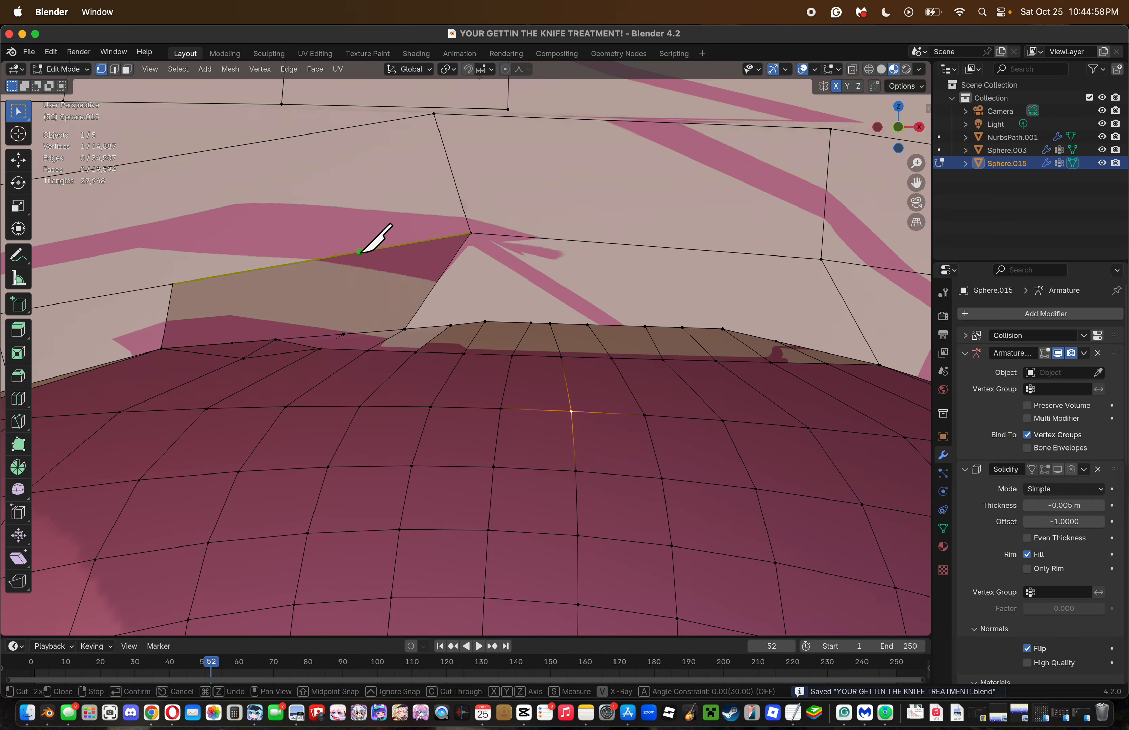
left_click(360, 252)
left_click(342, 332)
key("Return")
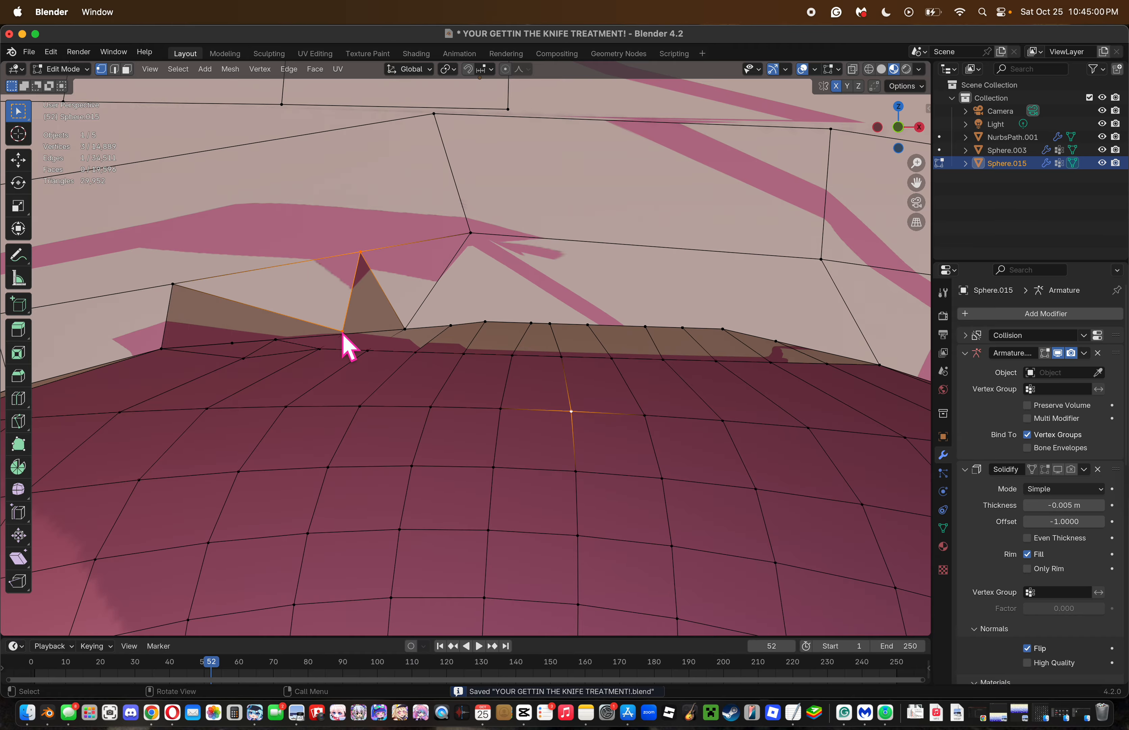
left_click(472, 393)
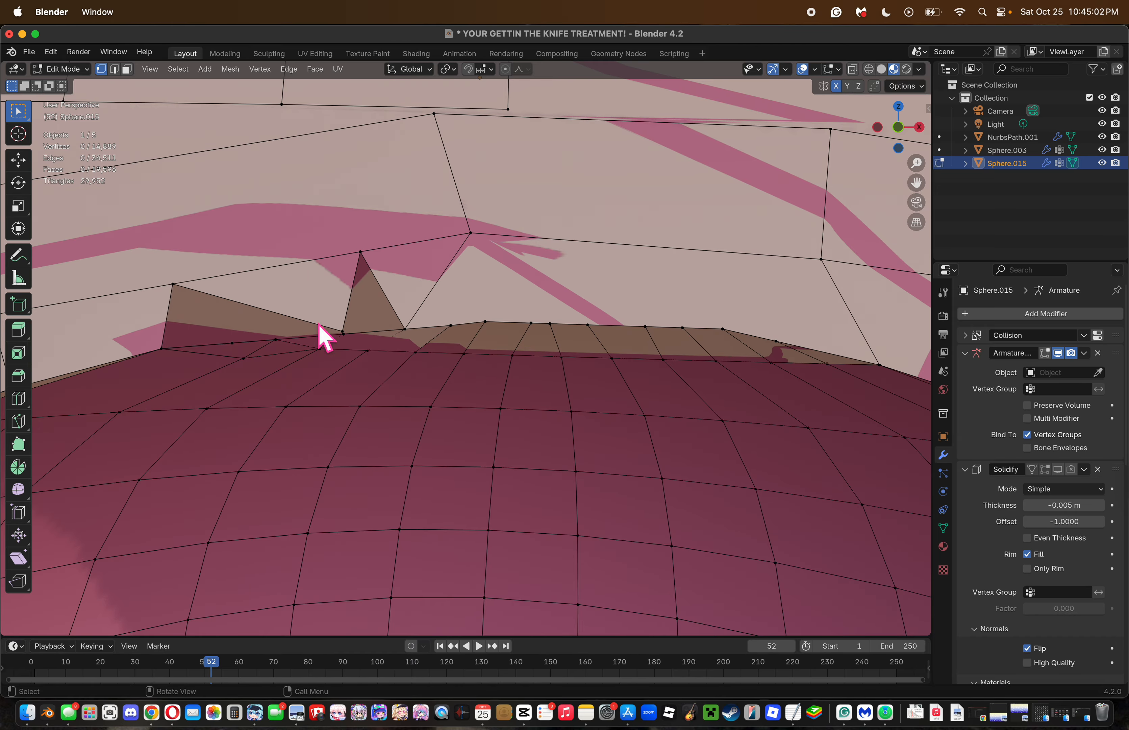
Merge the overlapping vertices at the new cut's lower end with At Center.
left_click(350, 335)
key("m")
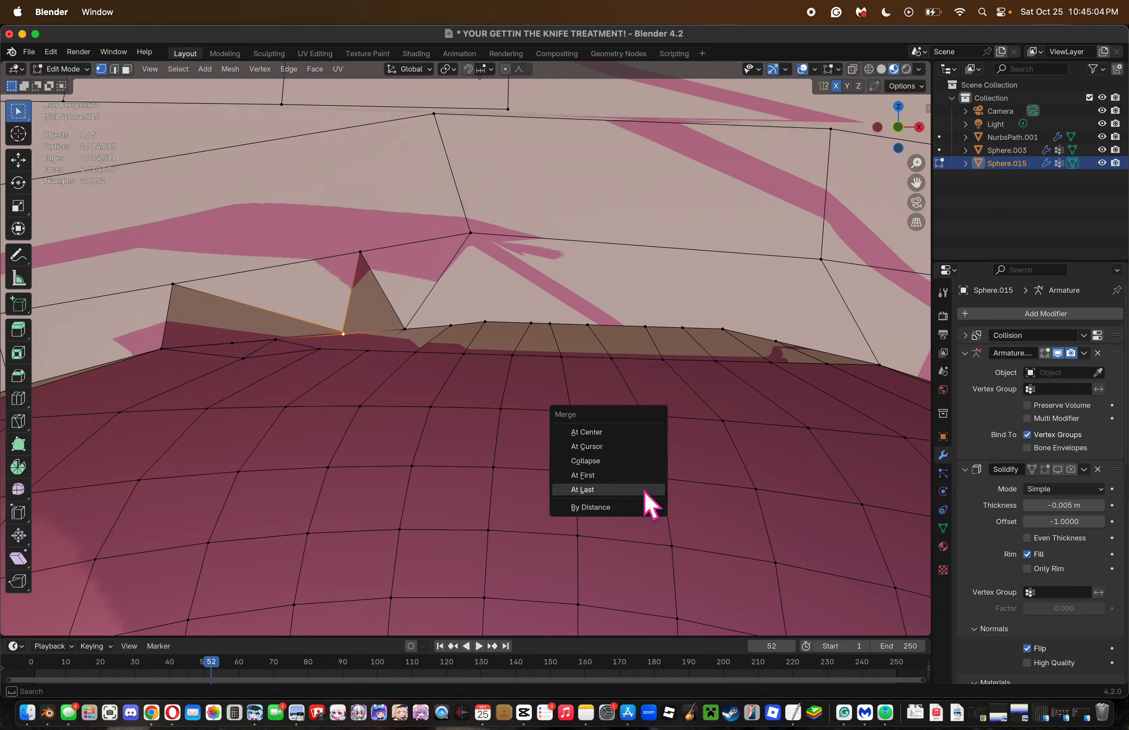
left_click(616, 461)
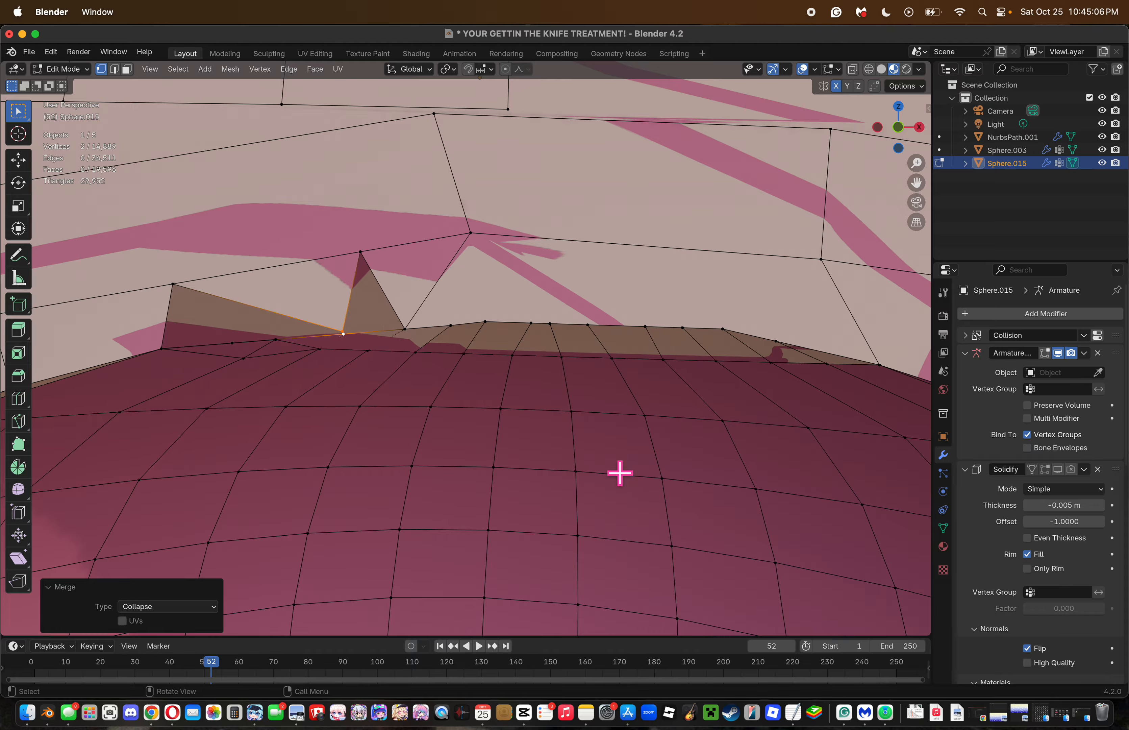
key("m")
left_click(550, 365)
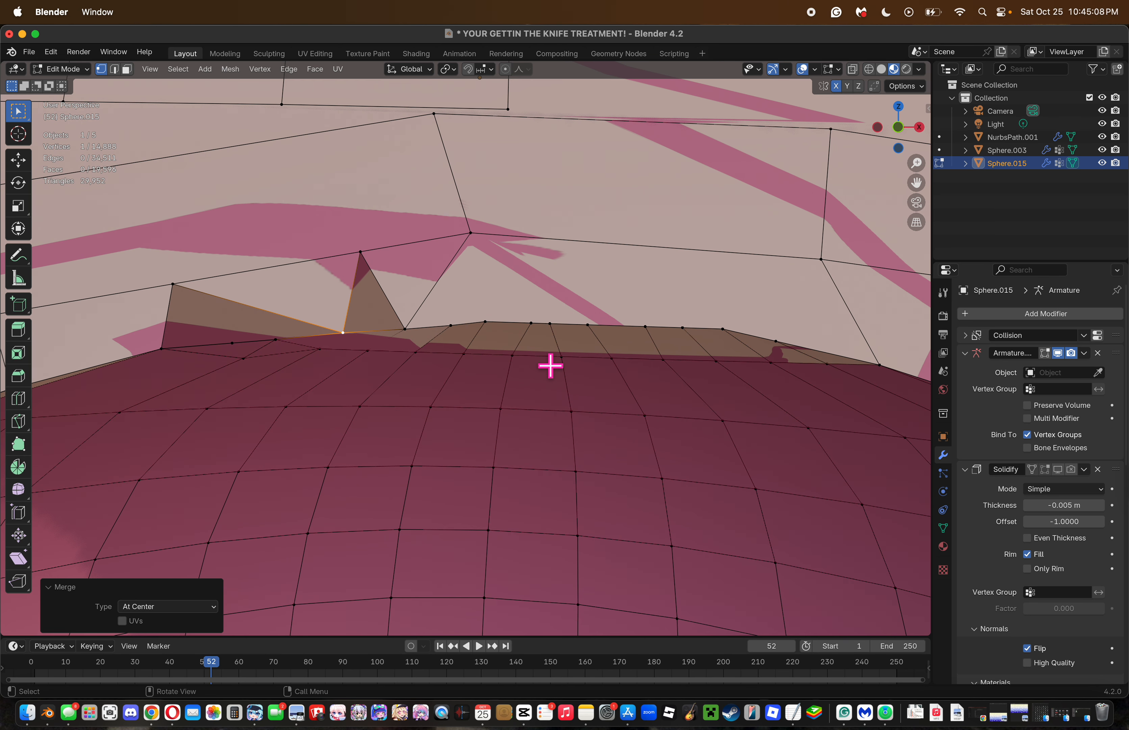
left_click(488, 405)
key("j")
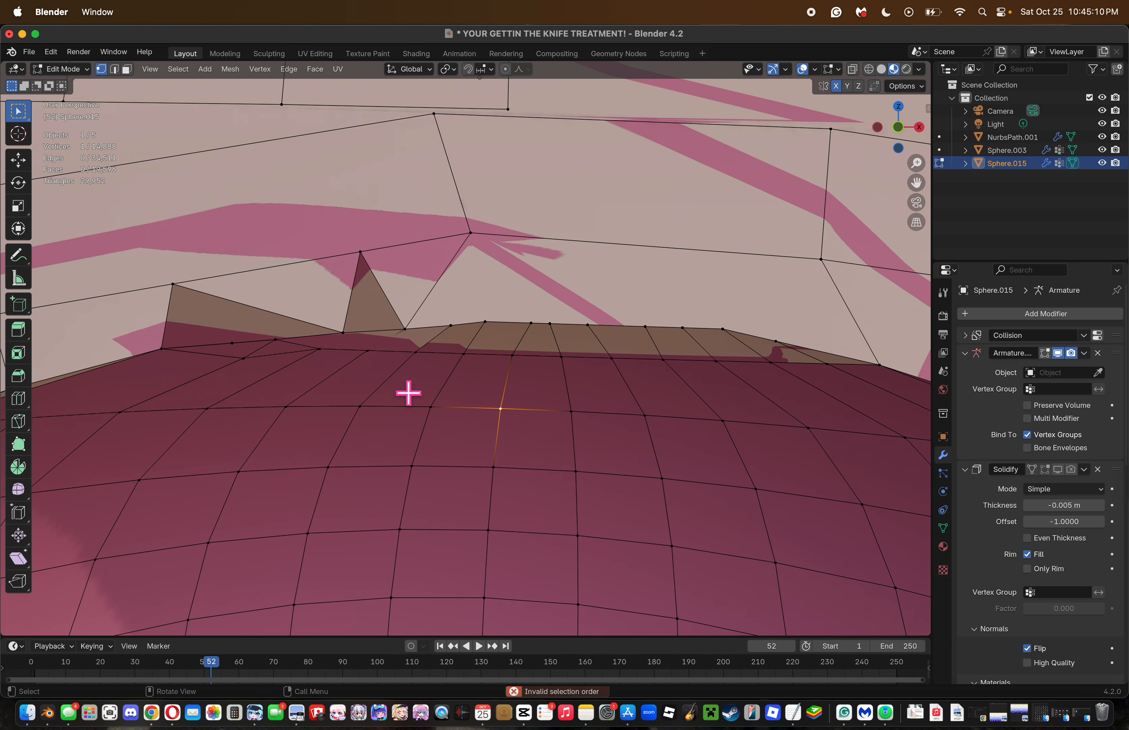
Knife-cut another edge farther left, from the inner loop's edge straight down to the rim vertex.
key("k")
left_click(272, 264)
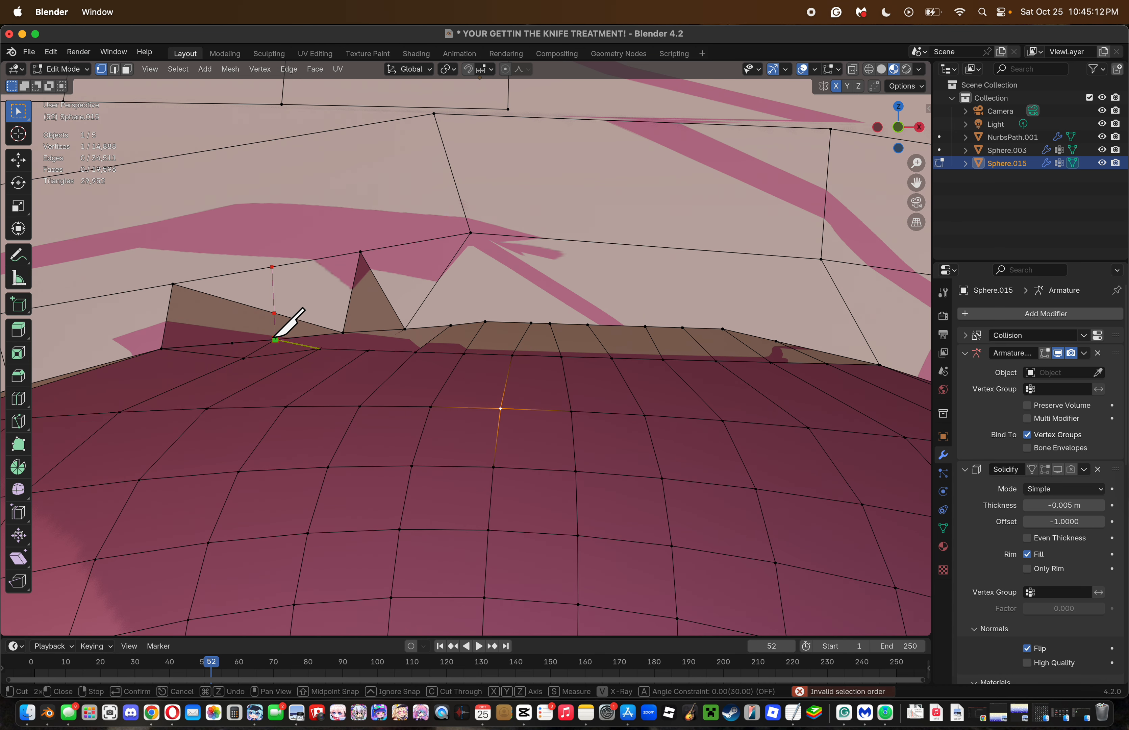
left_click(275, 339)
key("Return")
Merge the extra vertex where the cut crosses the diagonal edge into the rim vertex below it with At Last.
key("x")
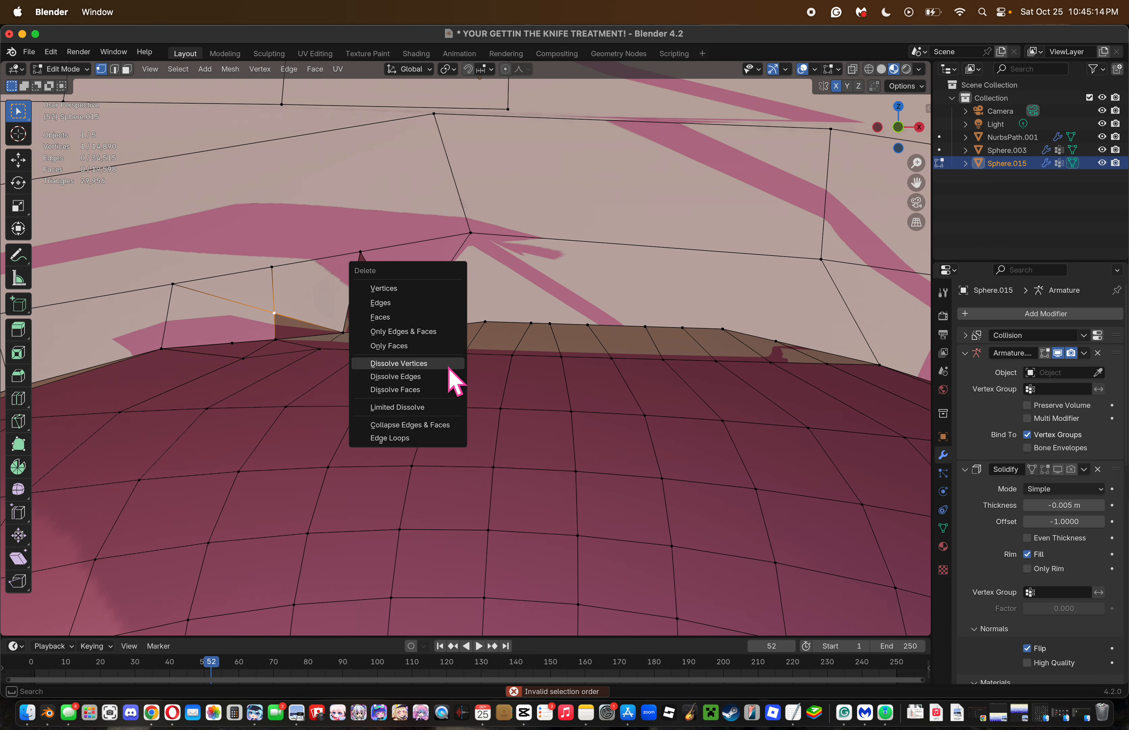
left_click(448, 365)
key("super+z")
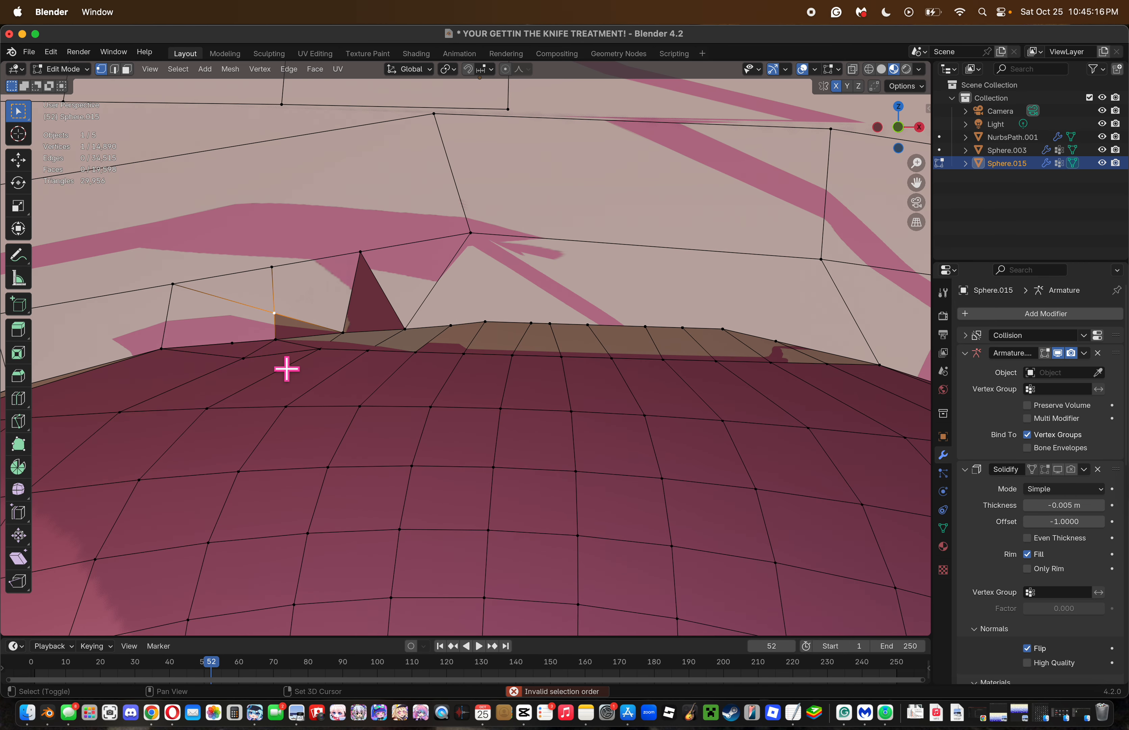
key("m")
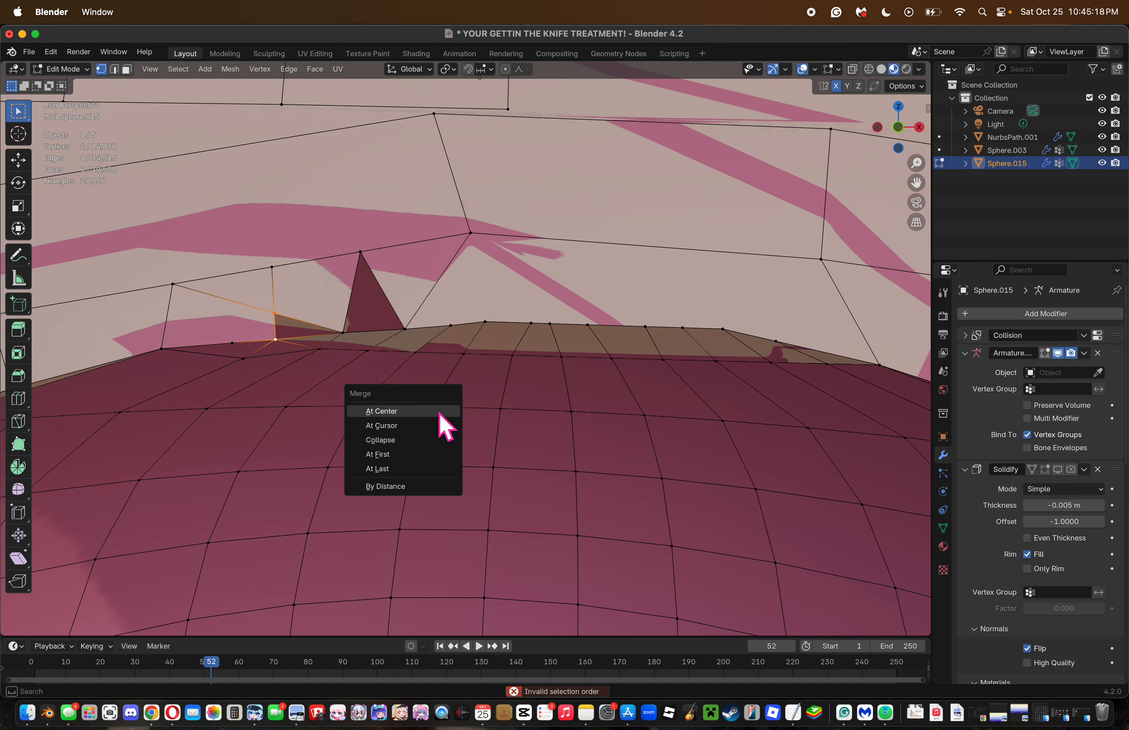
left_click(450, 469)
Convert the whole mesh's triangles to quads with Tris to Quads.
key("a")
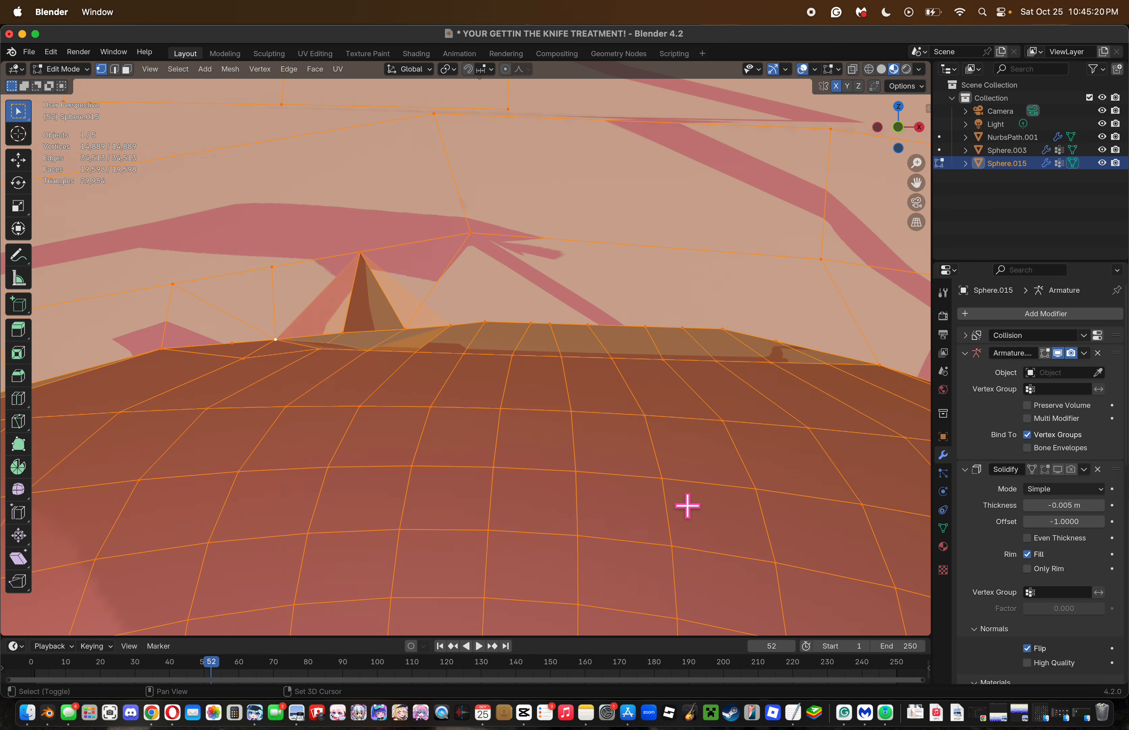
key("ctrl+f")
left_click(684, 503)
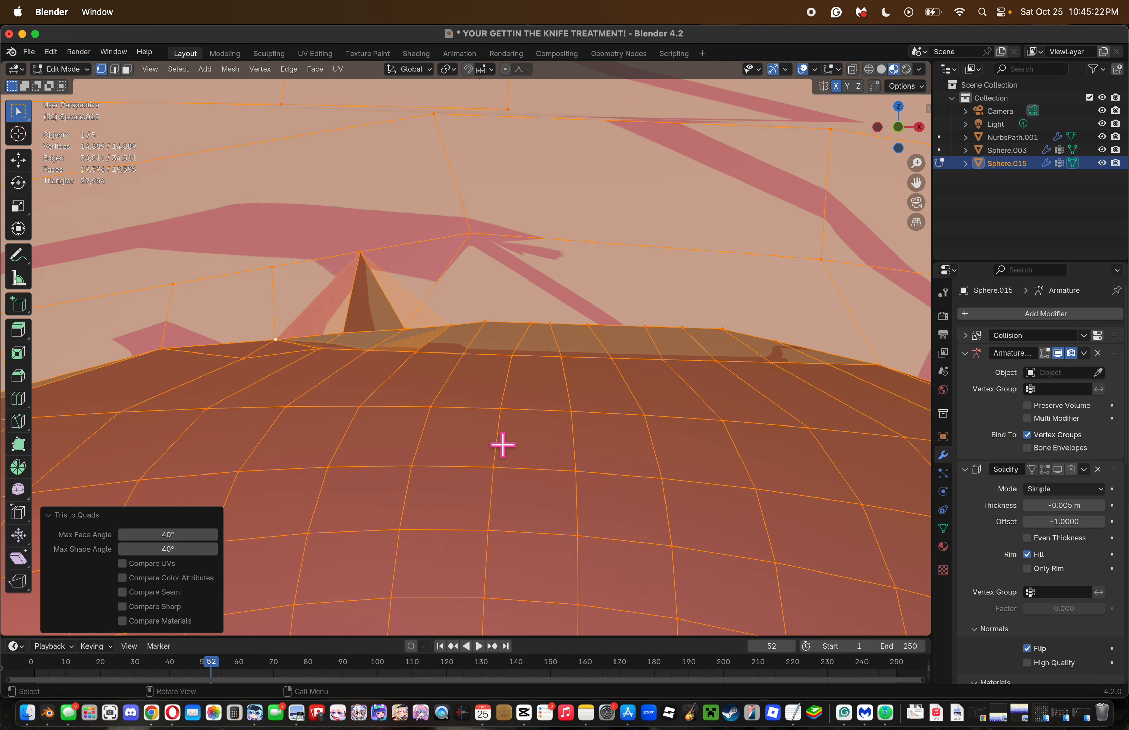
left_click(503, 444)
Move the rim vertex at the brown spike's lower left corner right until it sits below the spike's tip.
left_click(382, 346)
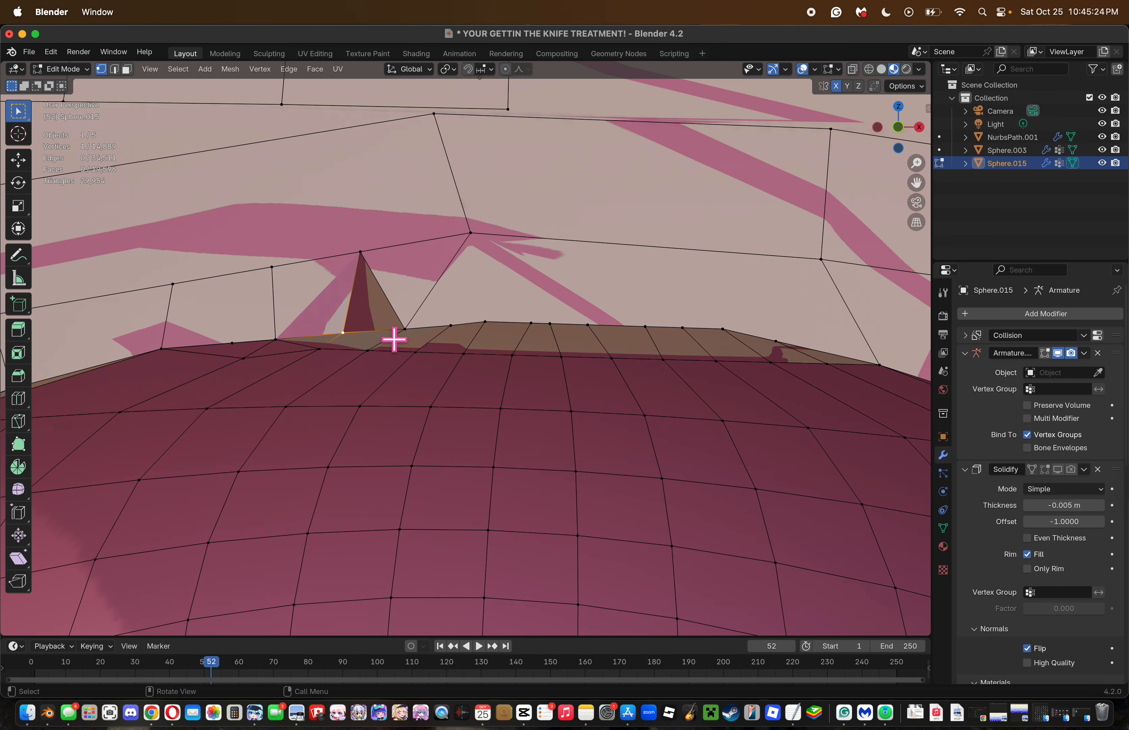
key("g")
left_click(407, 324)
Dissolve the rim vertex at the brown spike's lower right corner.
left_click(451, 327)
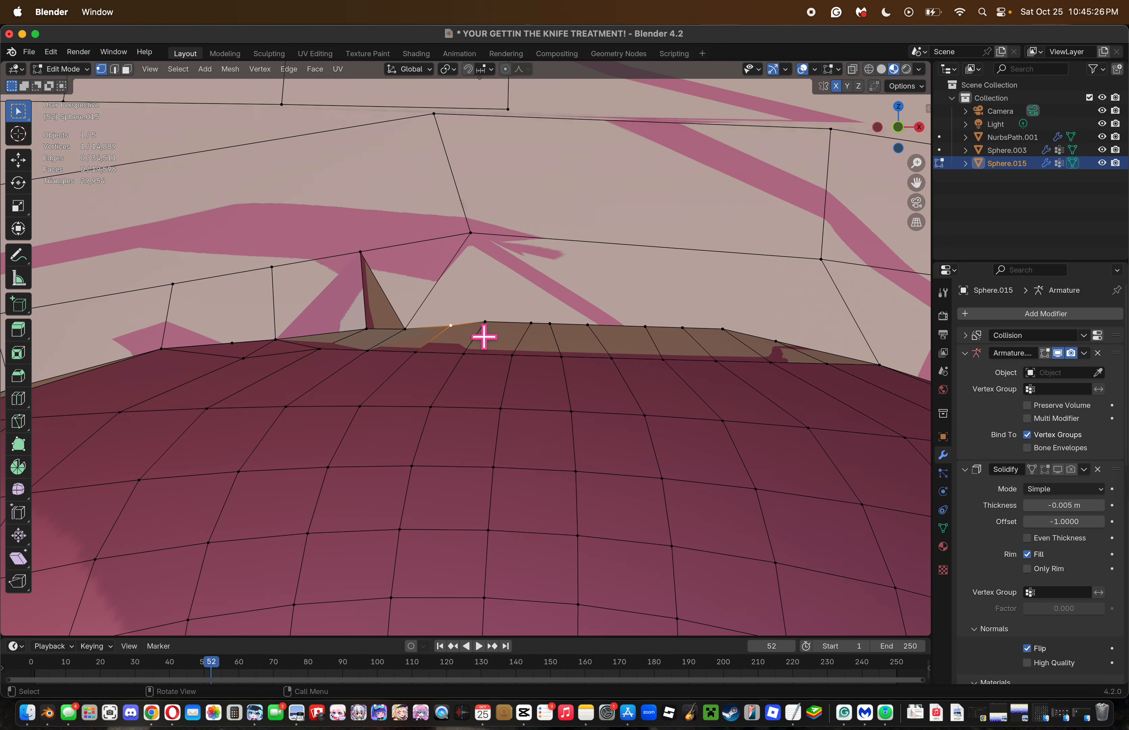
key("x")
left_click(453, 323)
key("ctrl+z")
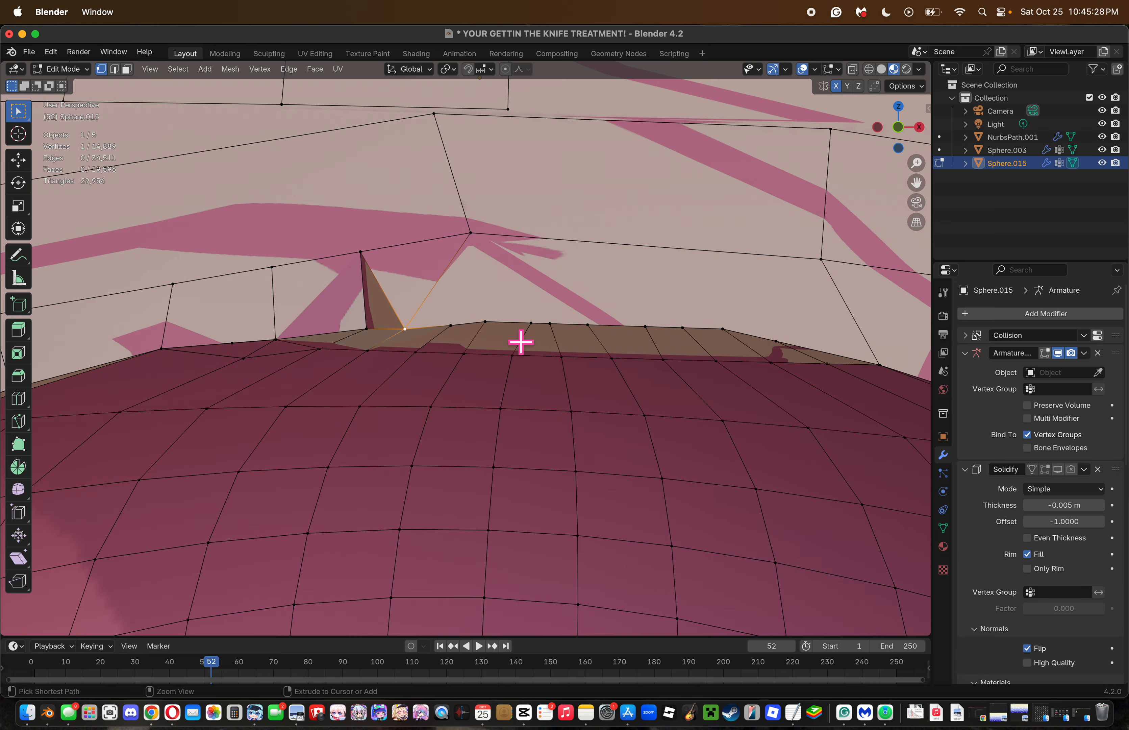
key("ctrl+shift+z")
Knife-cut an edge from the inner loop's peak vertex down to the rim vertex at the brown strip's upper left.
key("k")
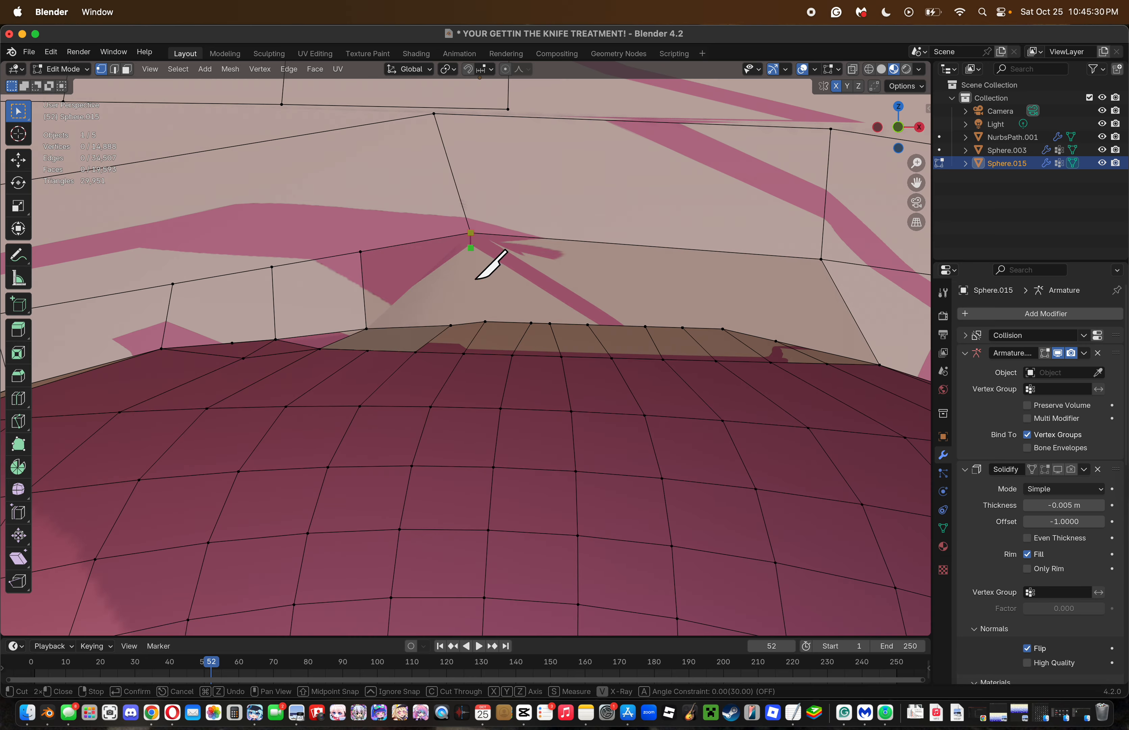
left_click(484, 322)
key("Return")
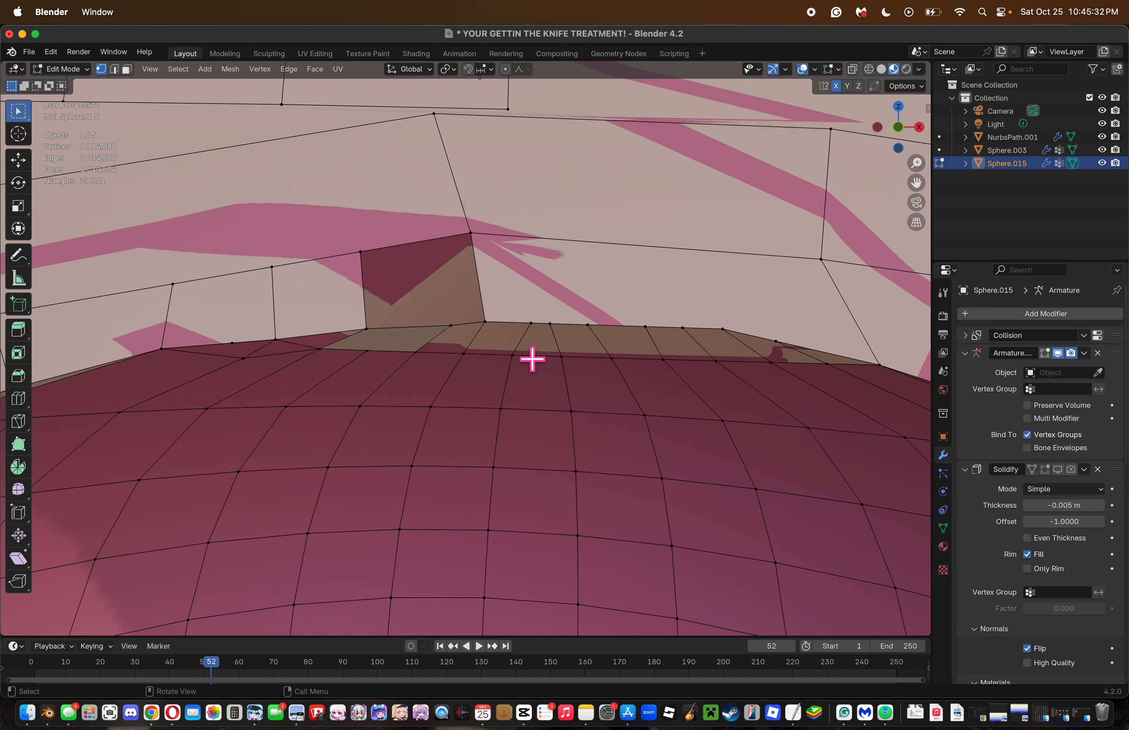
key("a")
left_click(533, 358)
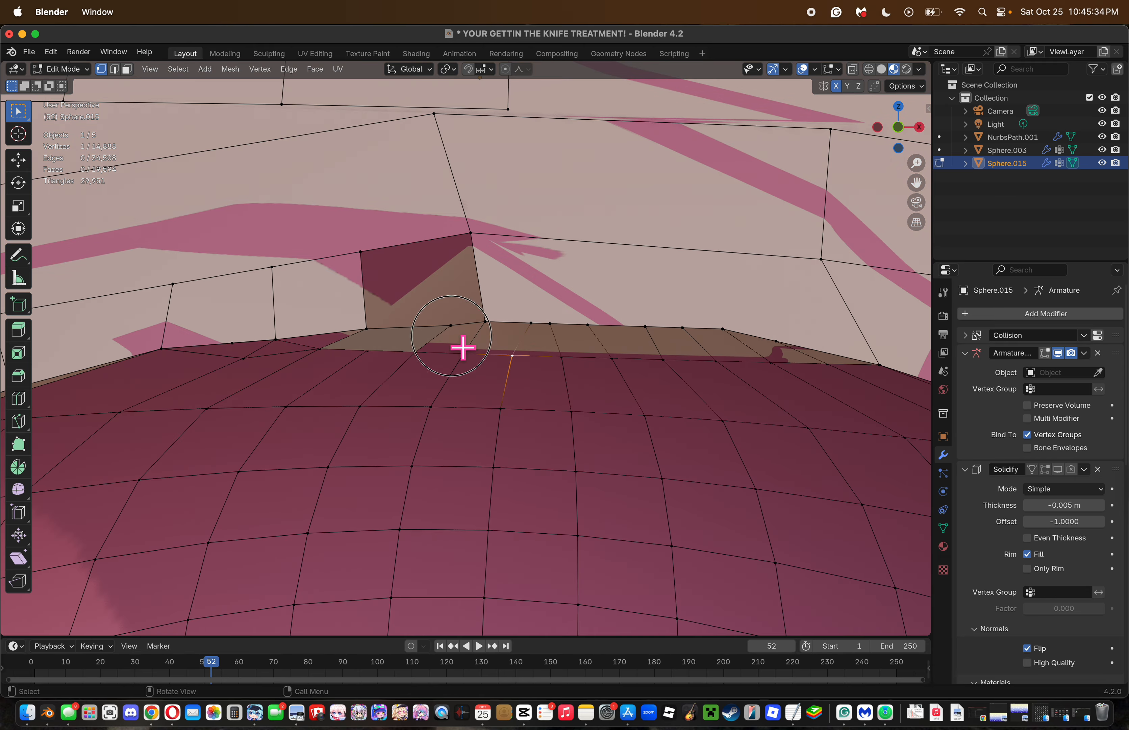
Knife-cut an edge from the second-to-last rim vertex on the right up to the inner loop's right corner vertex.
left_click(451, 334)
left_click_drag(936, 189, 918, 179)
key("k")
left_click(734, 326)
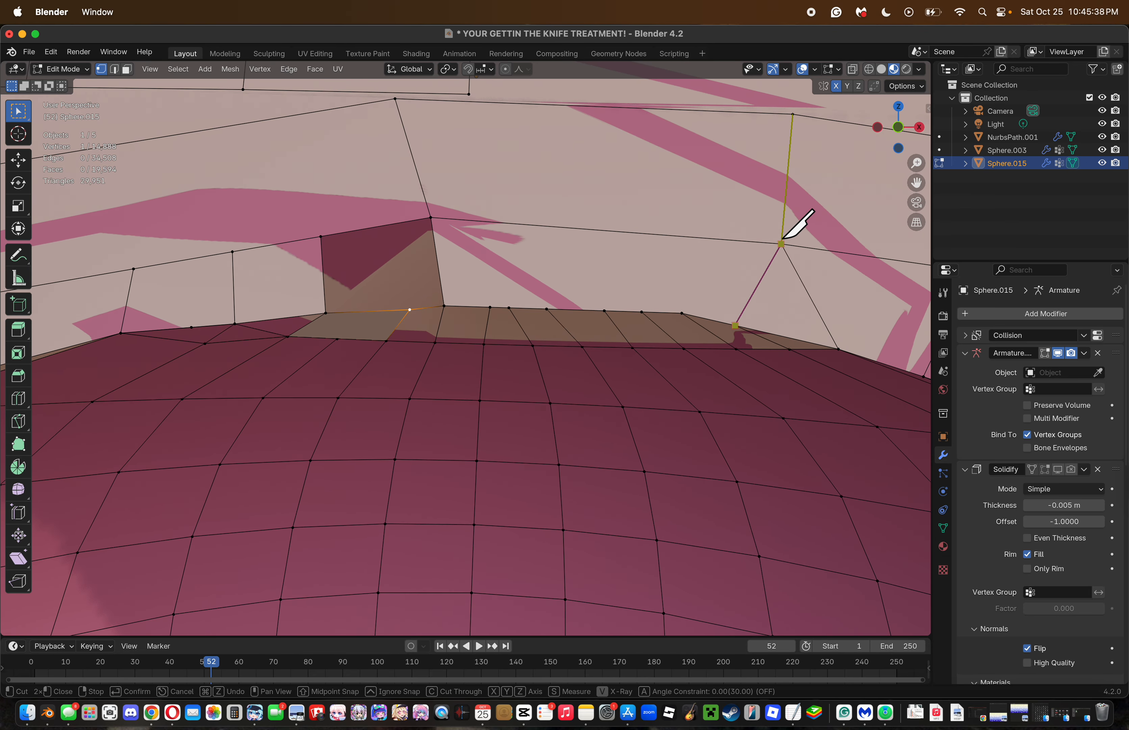
left_click(781, 241)
key("Return")
Knife-cut three edges from the right-hand rim vertices, working leftward, up to the inner loop's upper edge.
key("k")
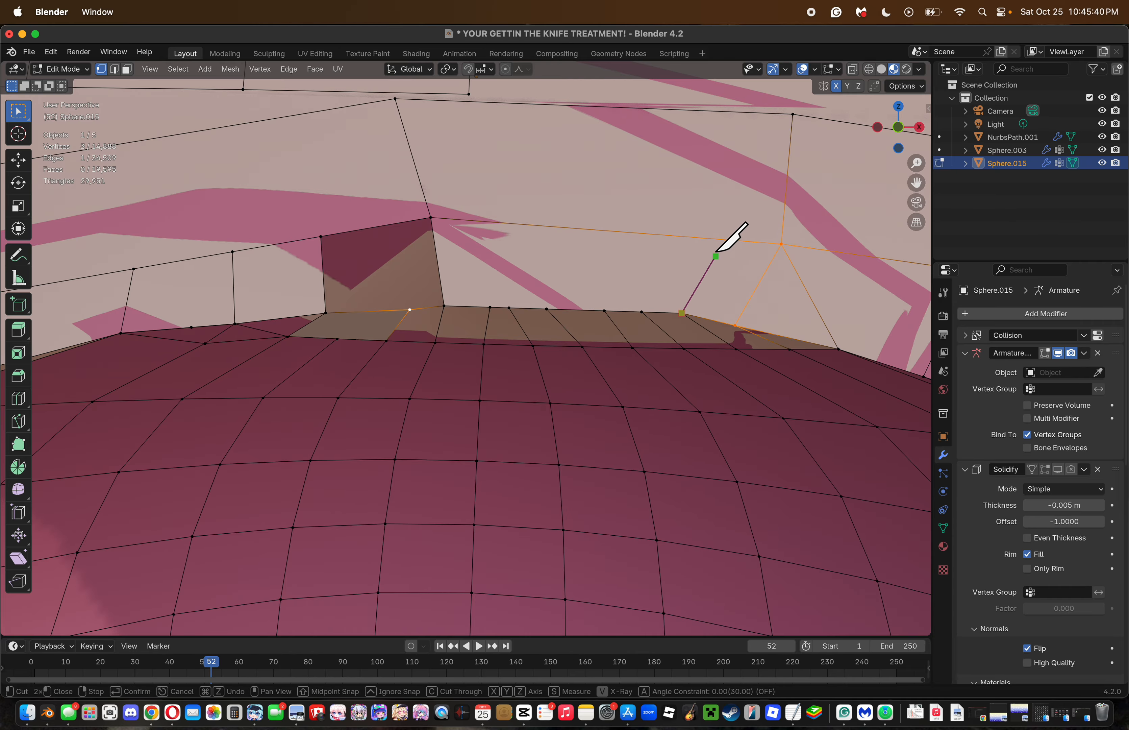
left_click(718, 238)
key("Return")
key("k")
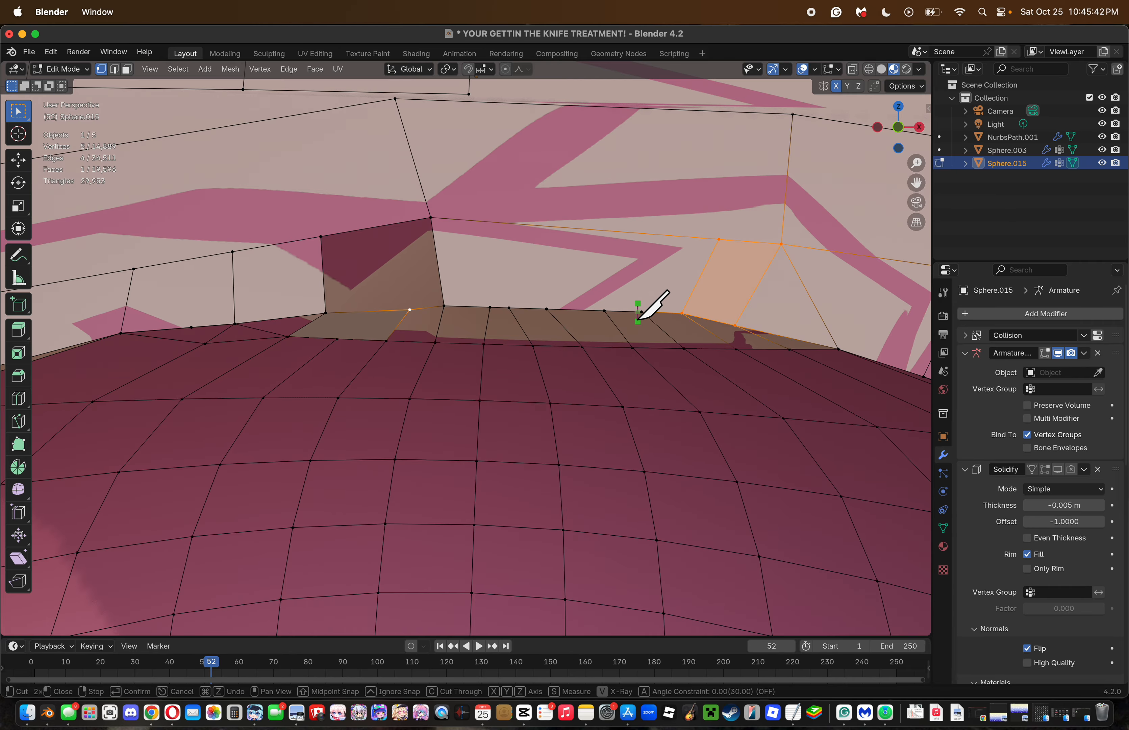
left_click(674, 236)
key("Return")
key("k")
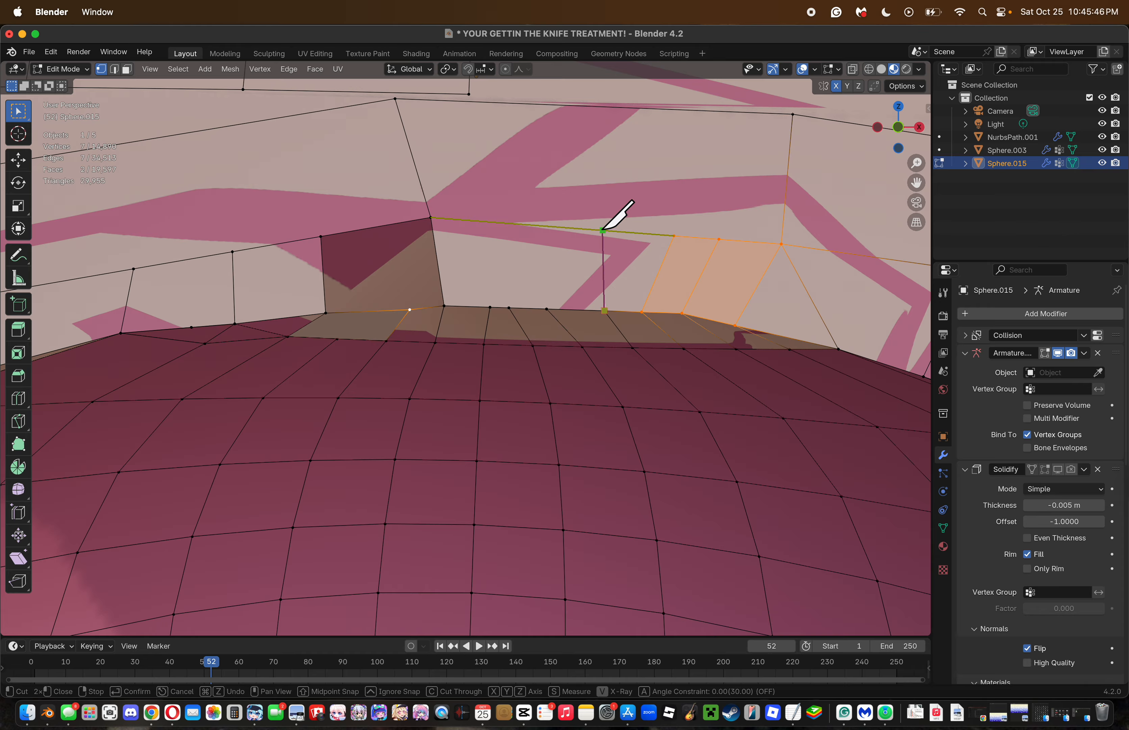
left_click(602, 230)
key("Return")
Knife-cut three more edges from the next rim vertices, continuing leftward toward the loop's peak, up to the inner loop.
key("k")
left_click(546, 310)
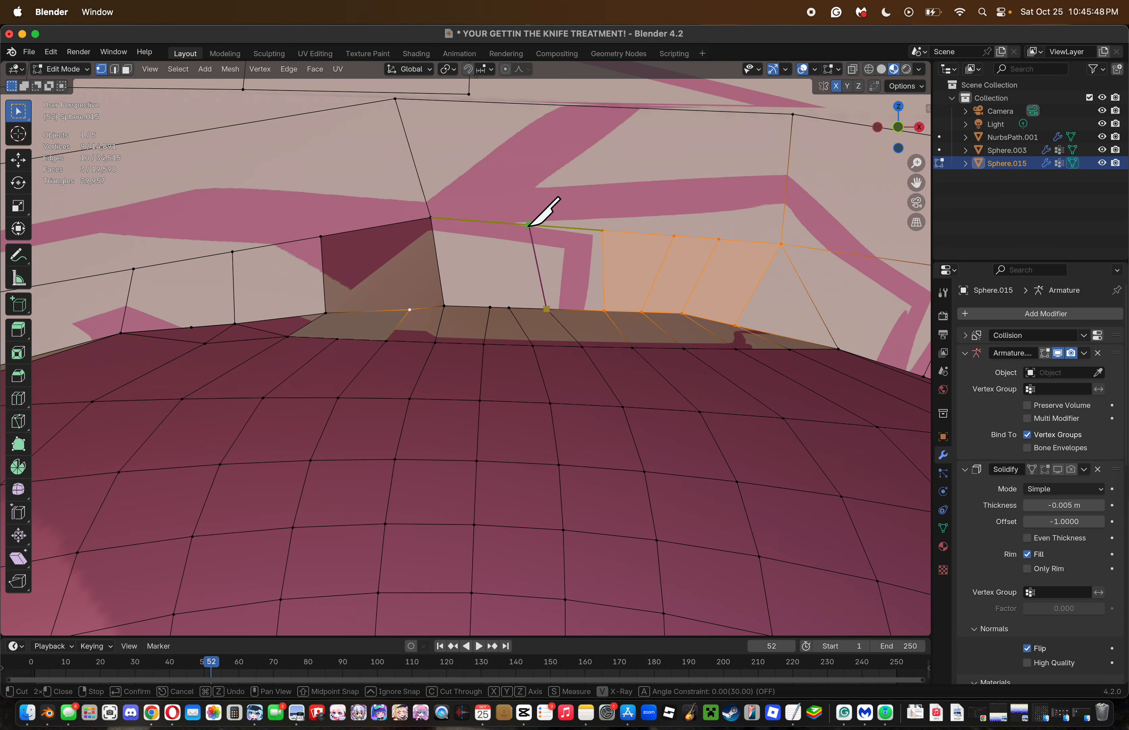
left_click(529, 225)
key("Return")
key("k")
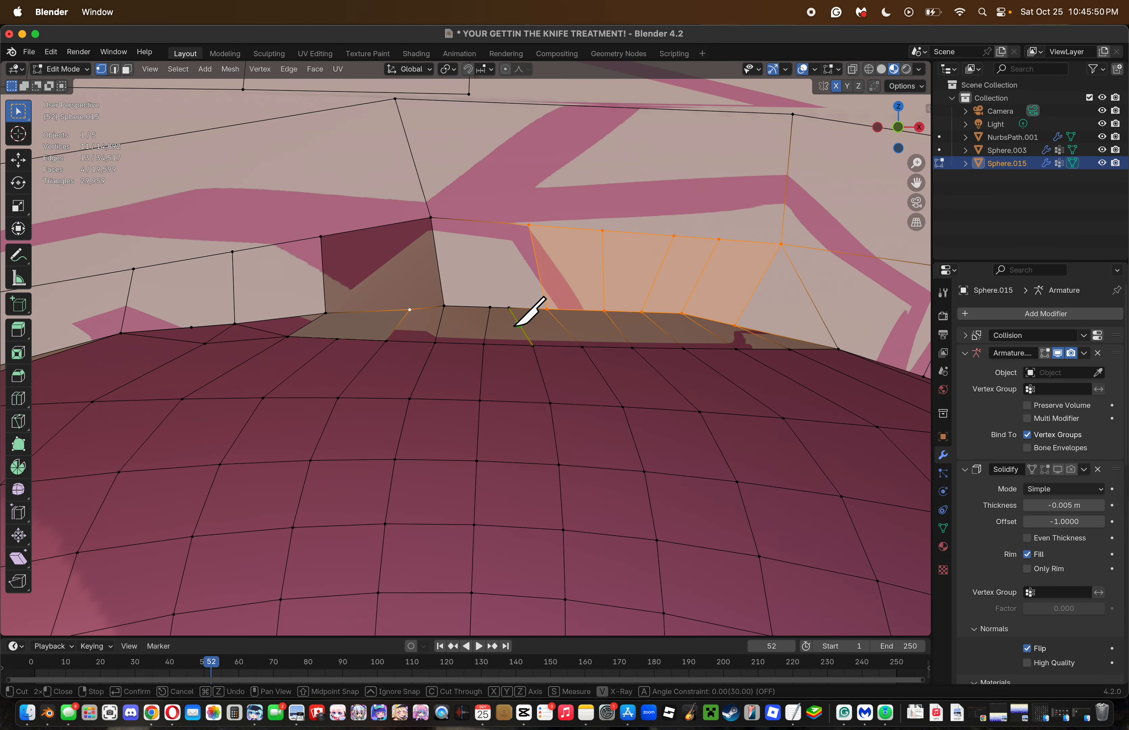
left_click(487, 222)
key("Return")
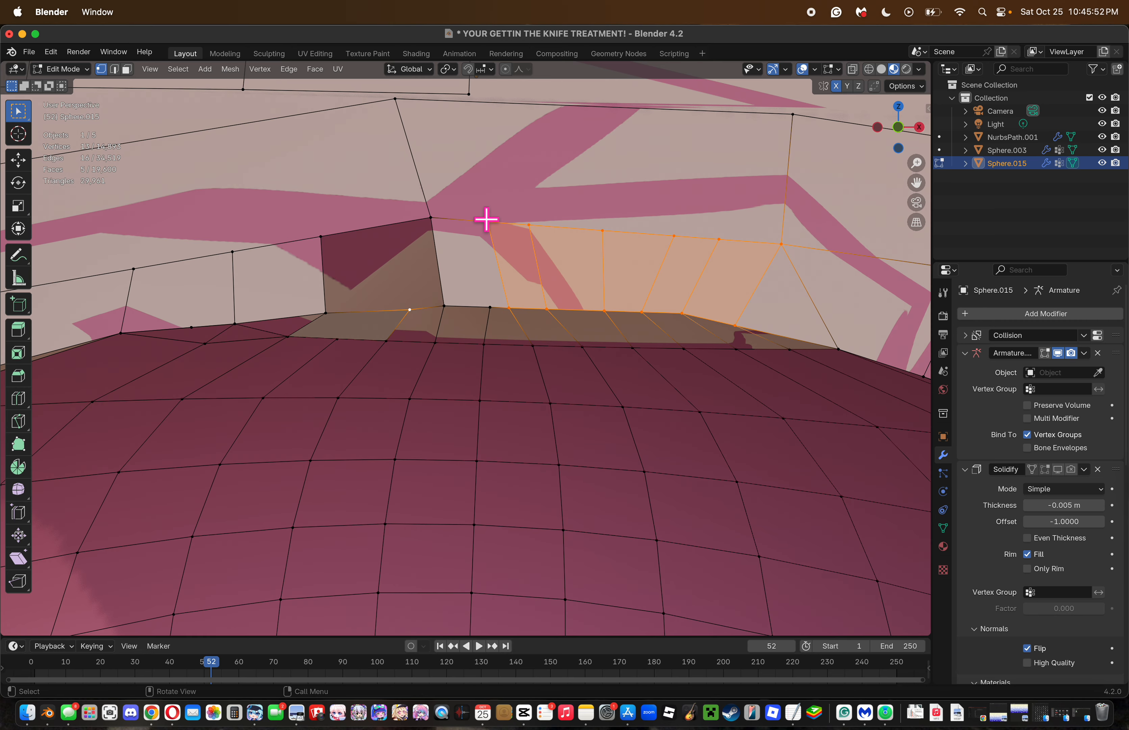
key("k")
left_click(466, 220)
key("Return")
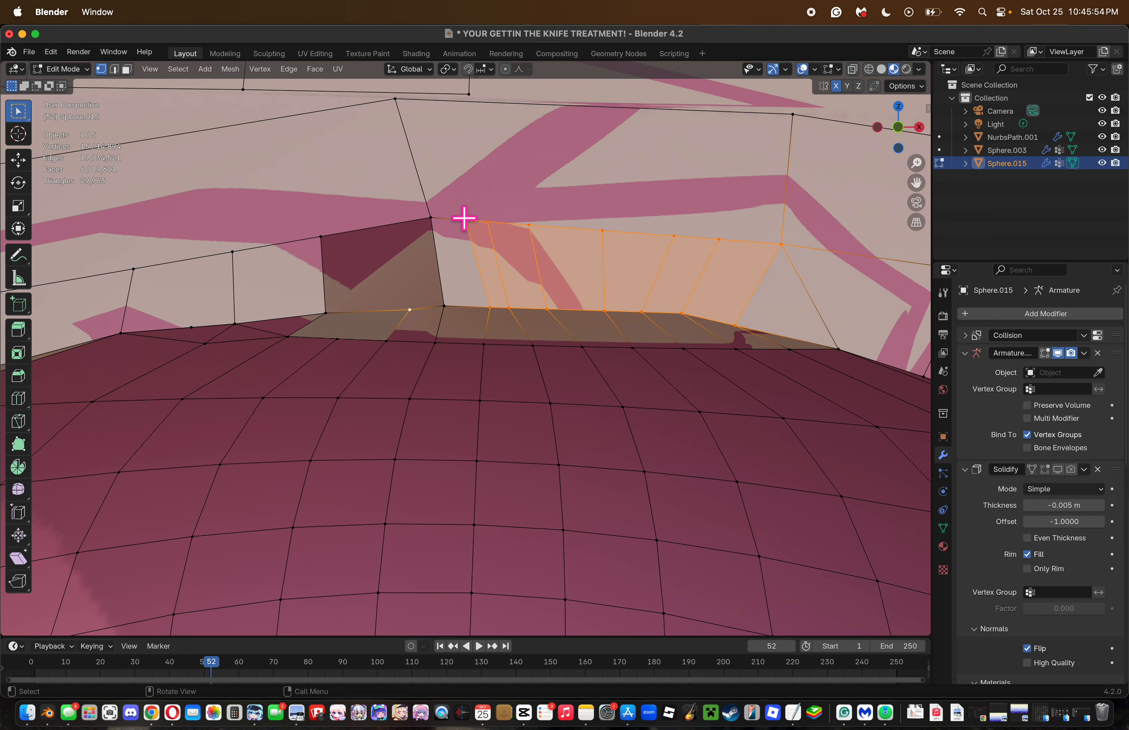
Knife-cut an edge from the rim vertex left of the peak up to the inner loop, and move that rim vertex left beneath the cut.
key("k")
left_click(374, 228)
key("Return")
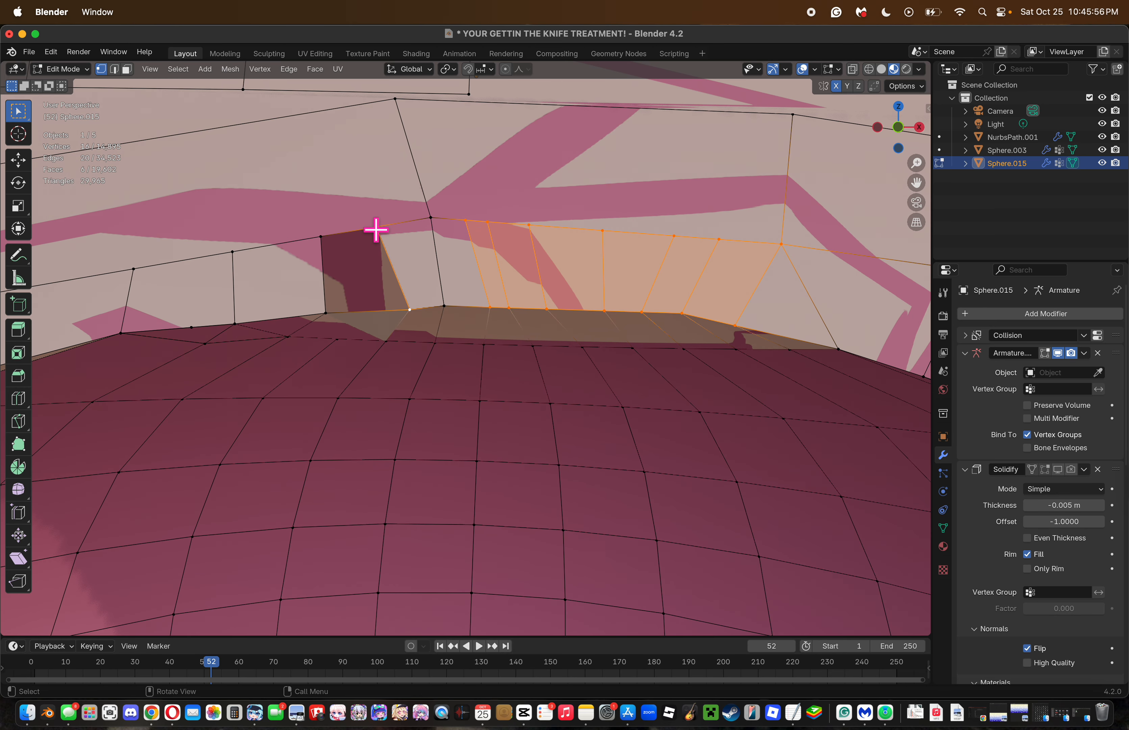
left_click(424, 301)
key("g")
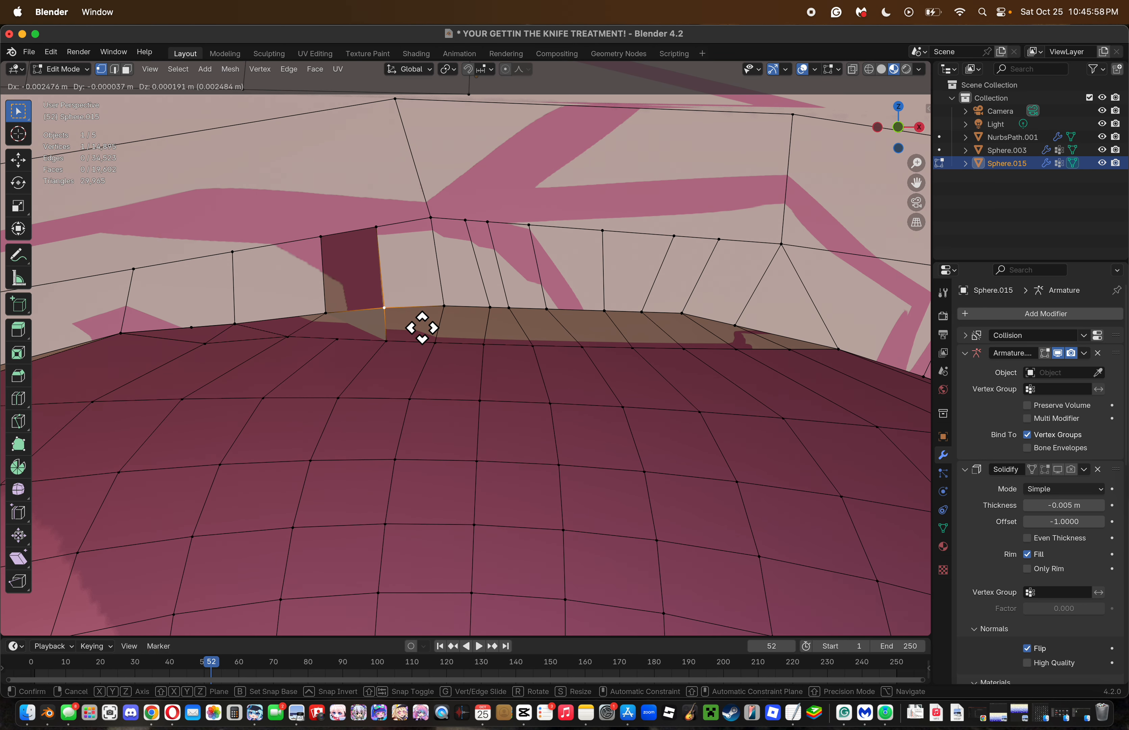
left_click(435, 340)
Try to fill a face between the four corner vertices around the dark patch left of the peak.
left_click(335, 318, "shift")
left_click(334, 240, "shift")
left_click(382, 241, "shift")
key("f")
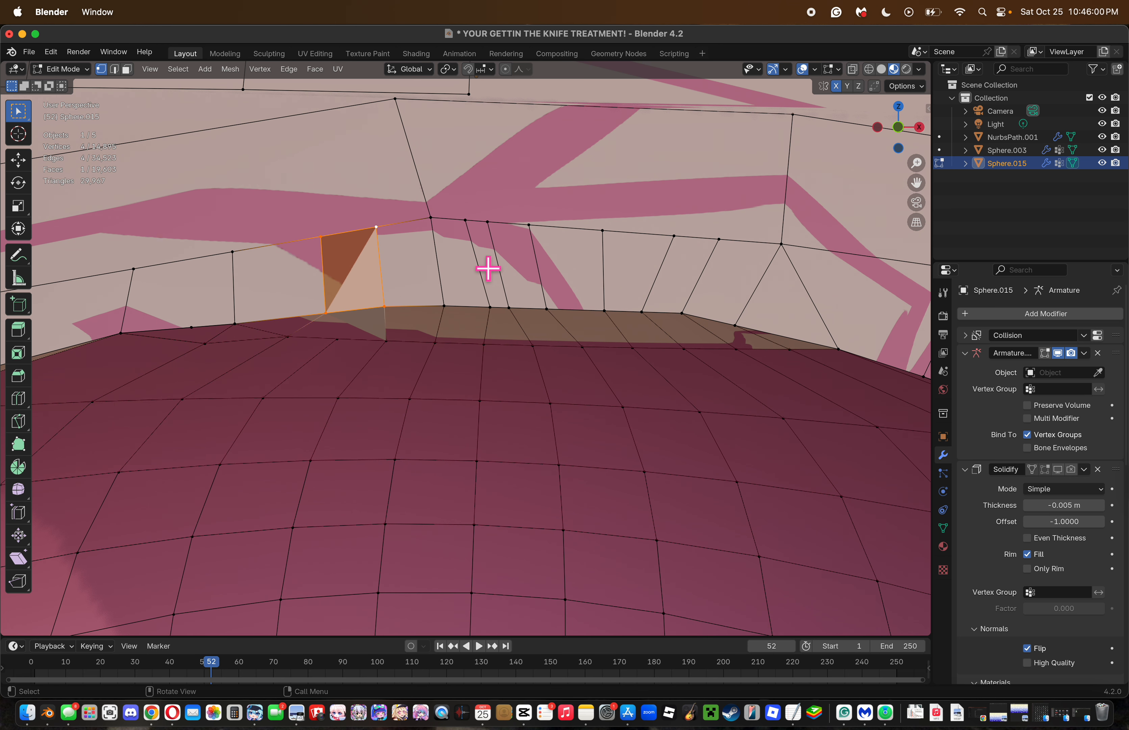
key("ctrl+z")
left_click(414, 310)
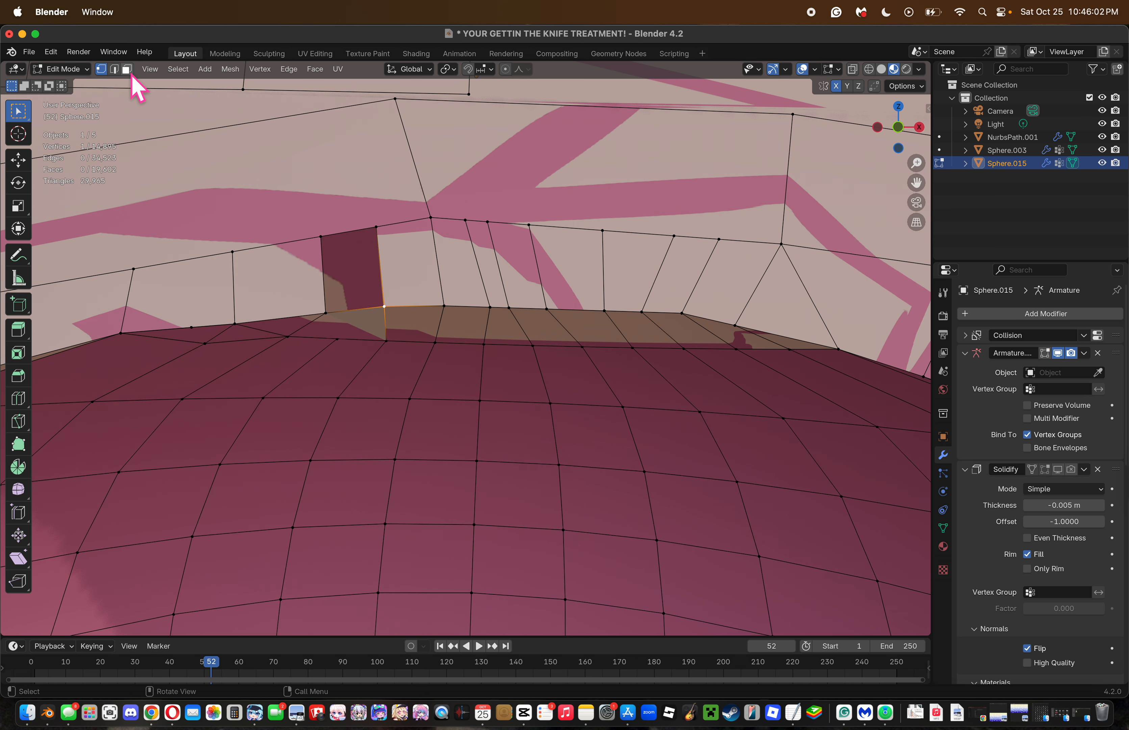
Knife-cut an edge from the rim vertex at the dark patch's lower right corner down to the nearest pink-row vertex on its lower left.
left_click(343, 284)
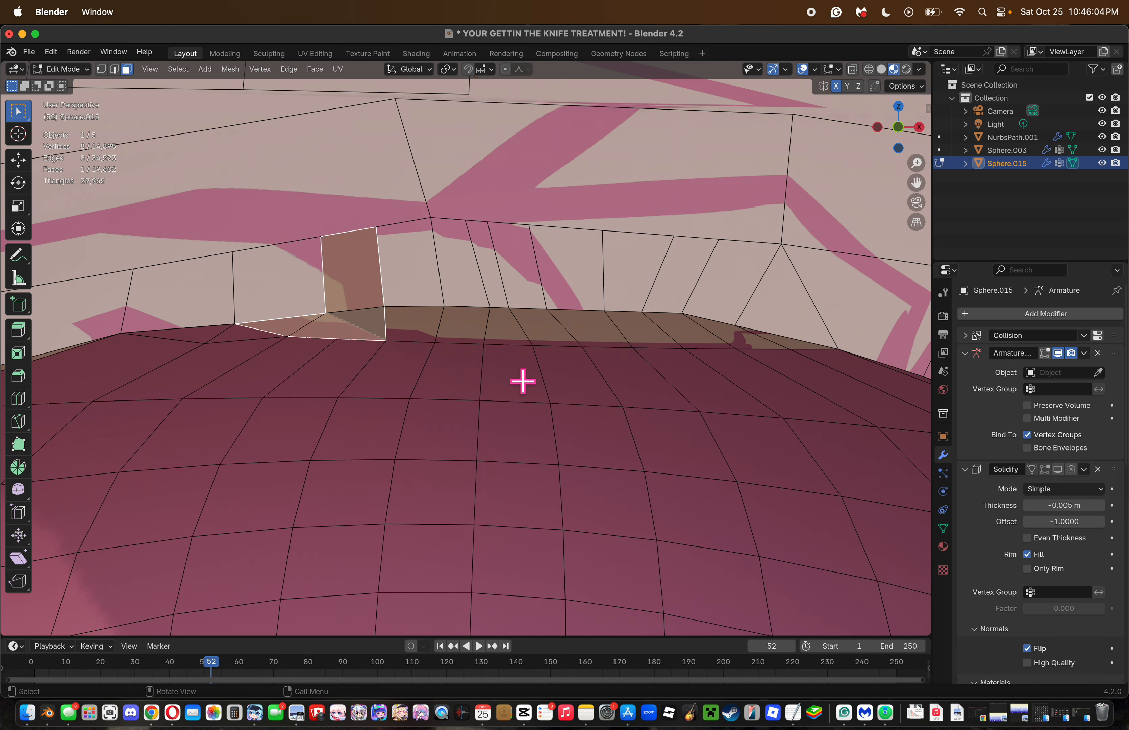
left_click(408, 358)
key("k")
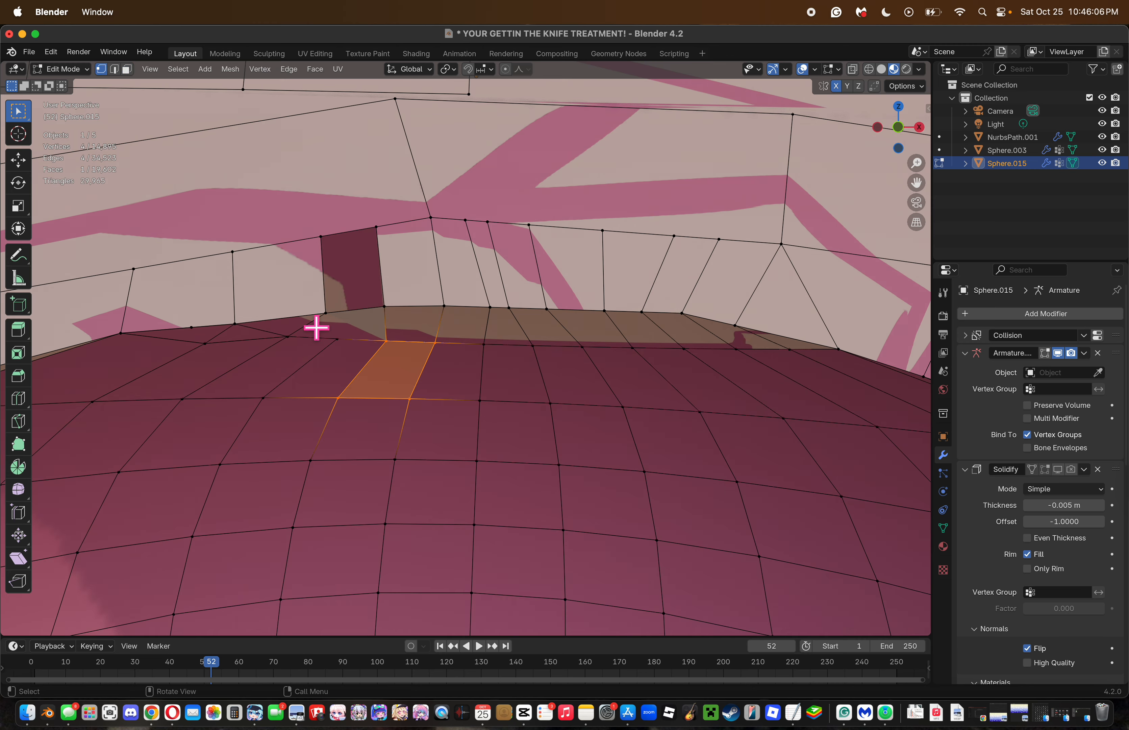
left_click(337, 339)
key("k")
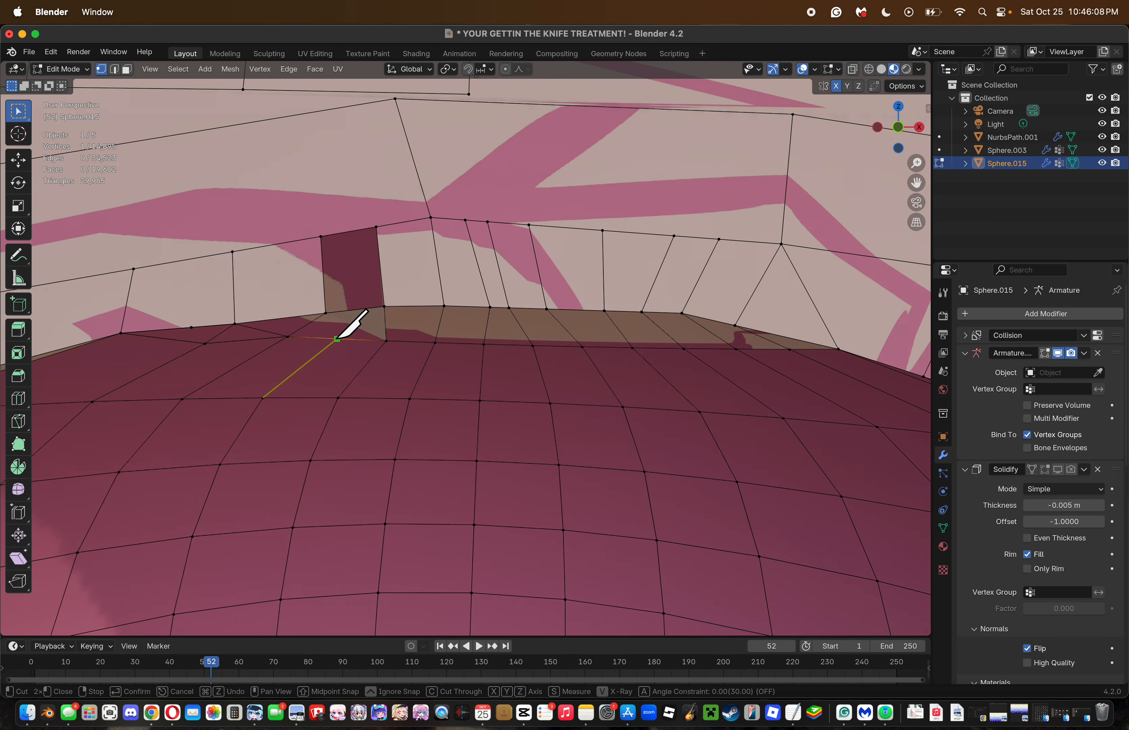
left_click(382, 307)
key("Return")
Delete the folded face covering the dark patch using Only Faces.
key("a")
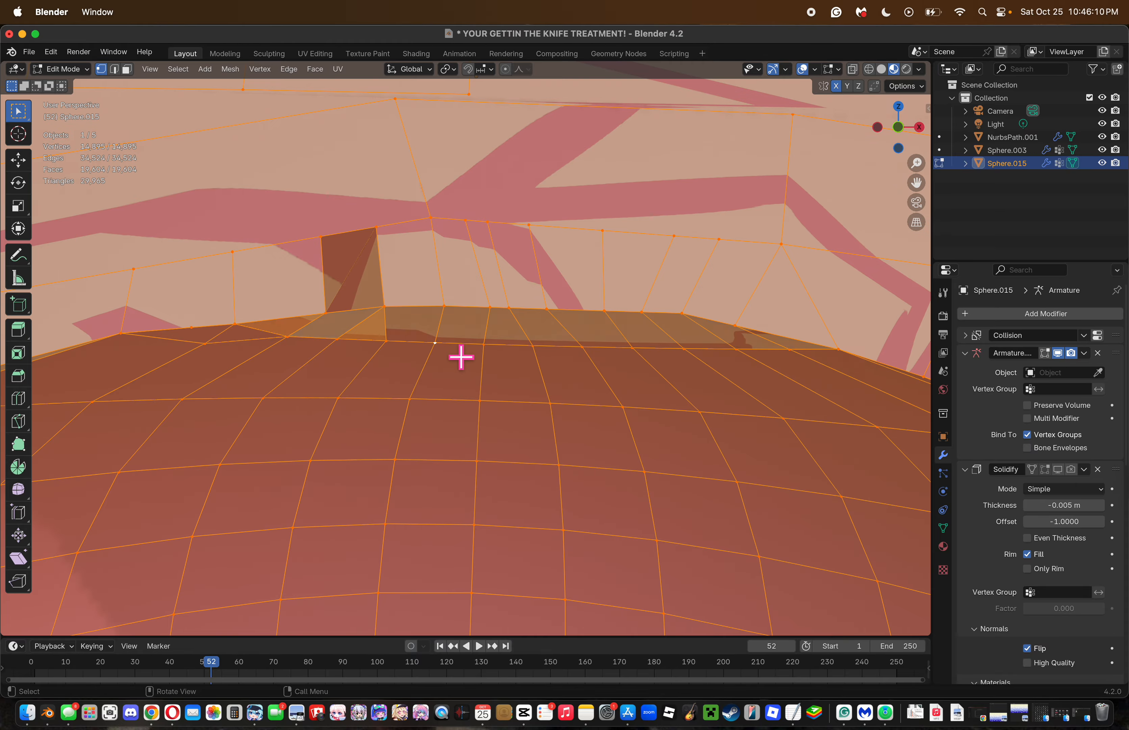
left_click(127, 69)
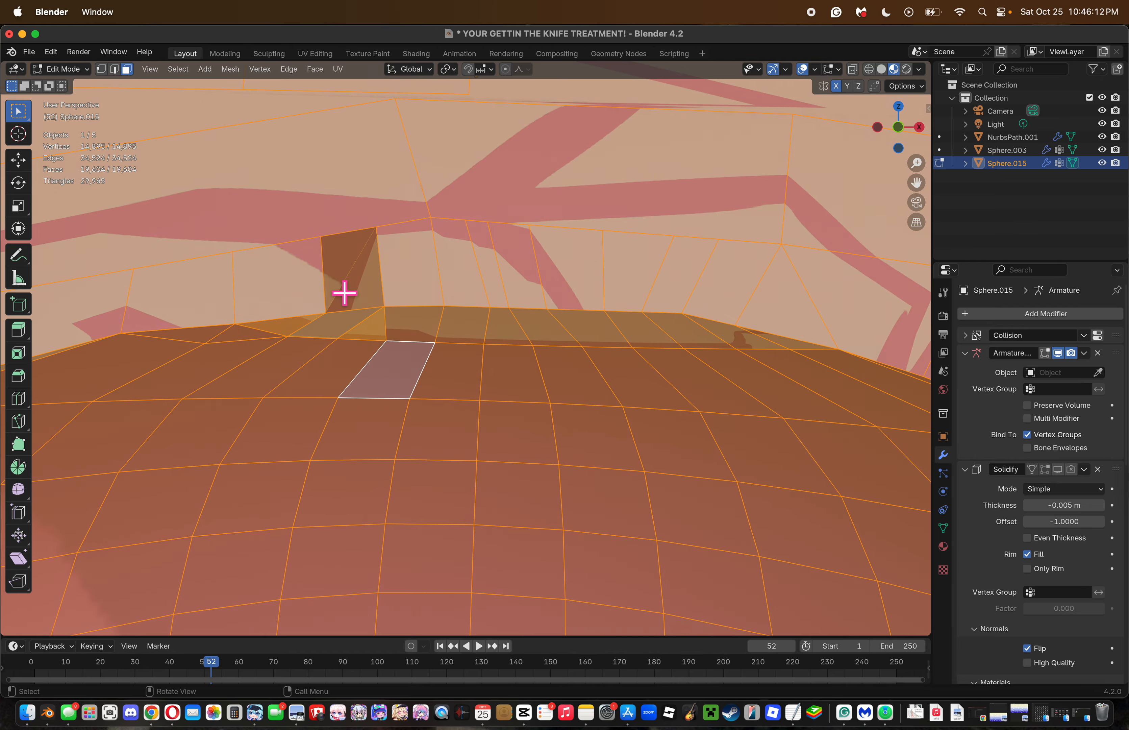
left_click(345, 292)
key("x")
left_click(516, 383)
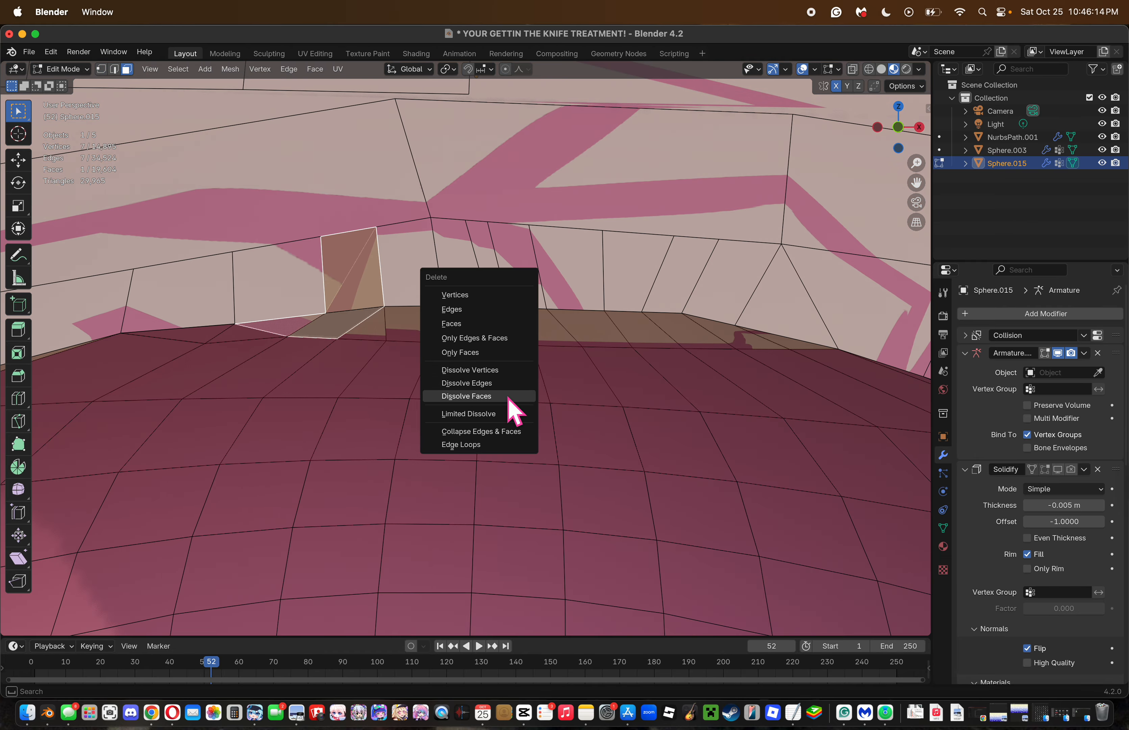
left_click(508, 397)
key("x")
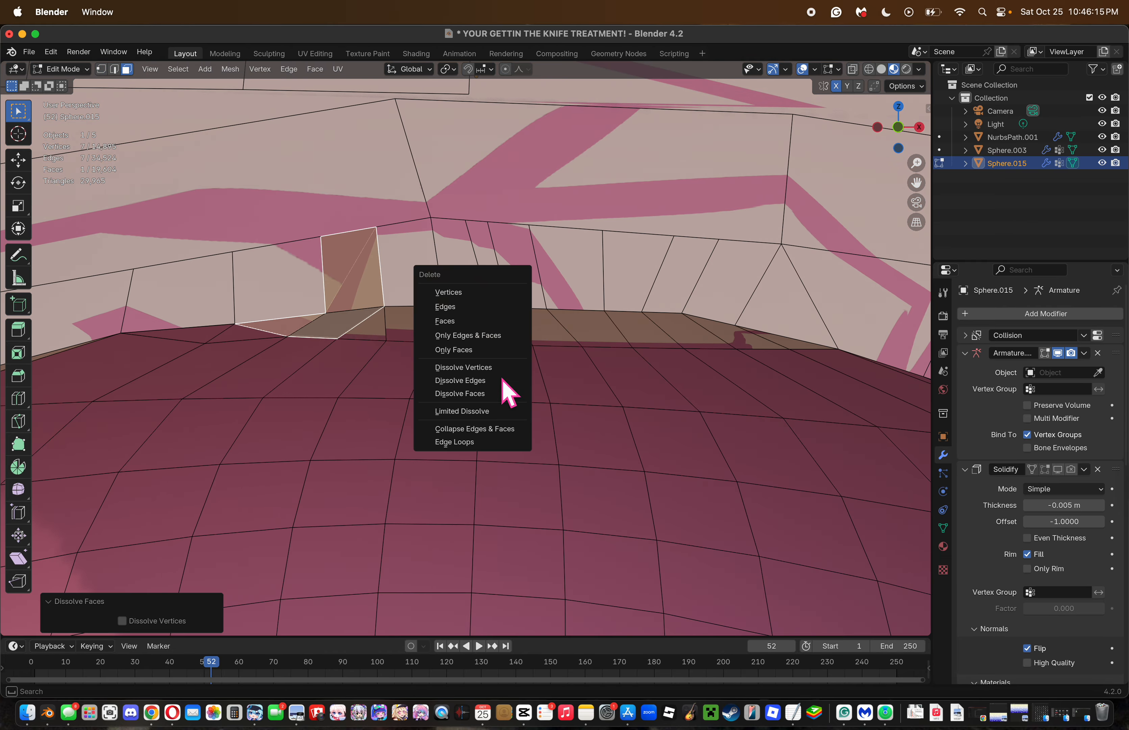
left_click(471, 350)
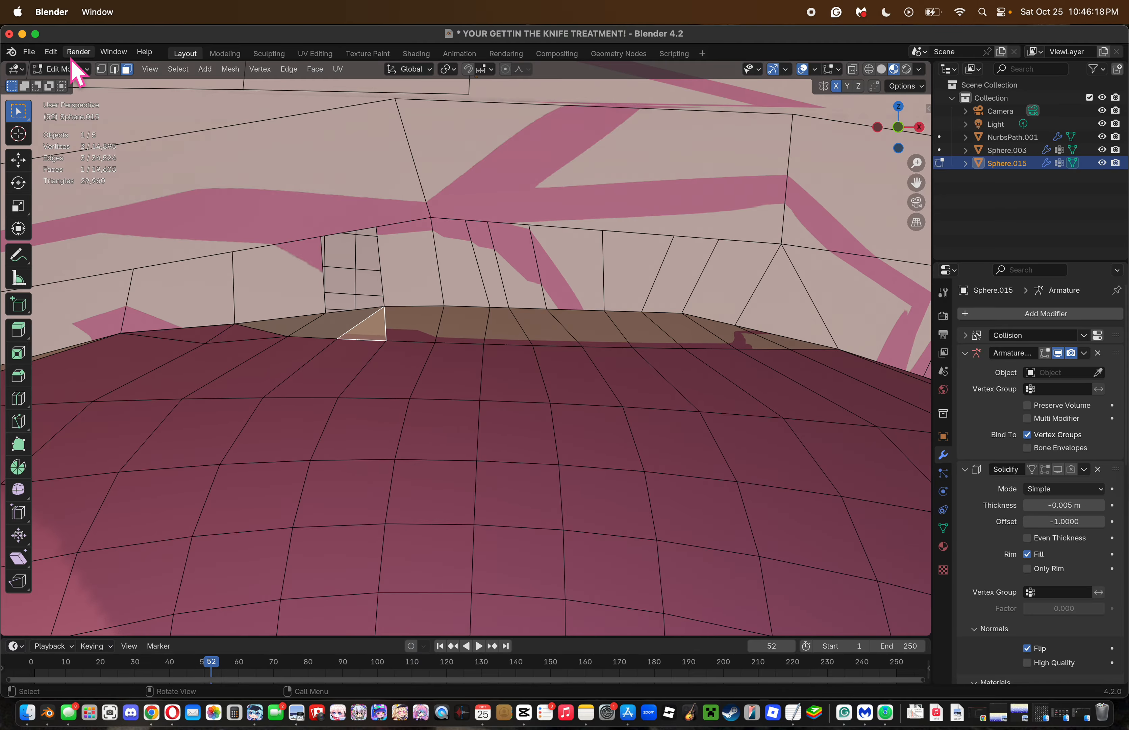
Fill the opened gap between the inner loop and the rim, left of the peak, with a new face.
left_click(101, 69)
left_click(396, 252)
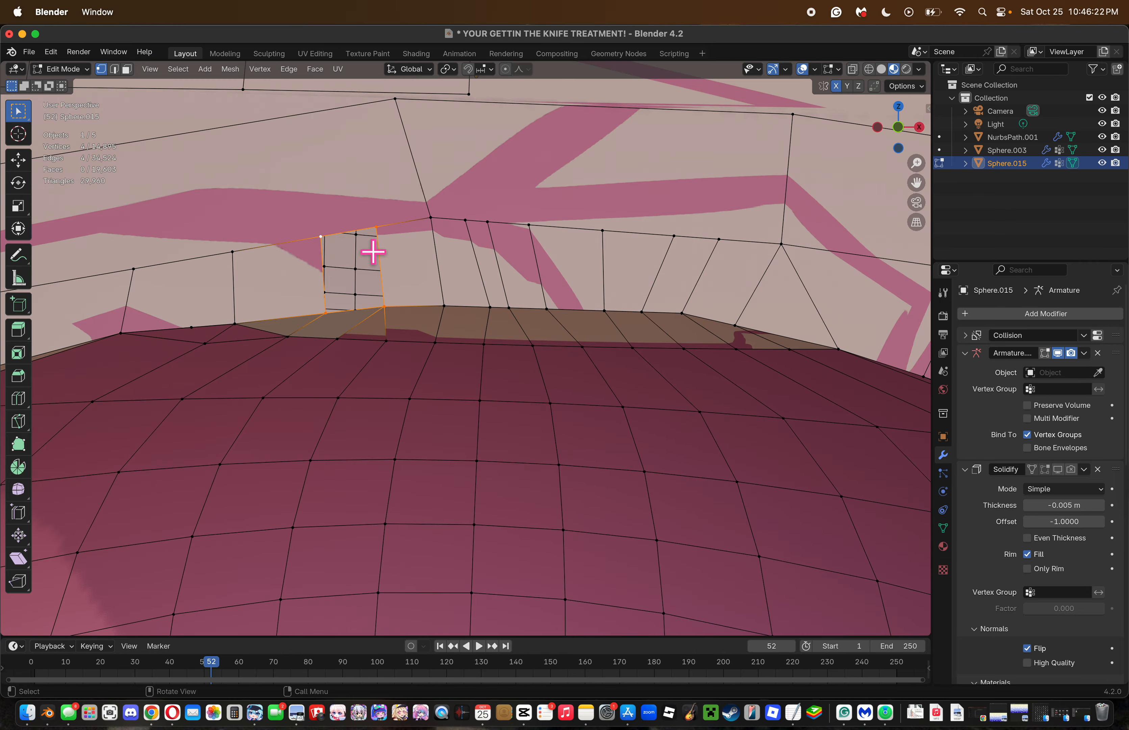
key("f")
left_click(445, 305)
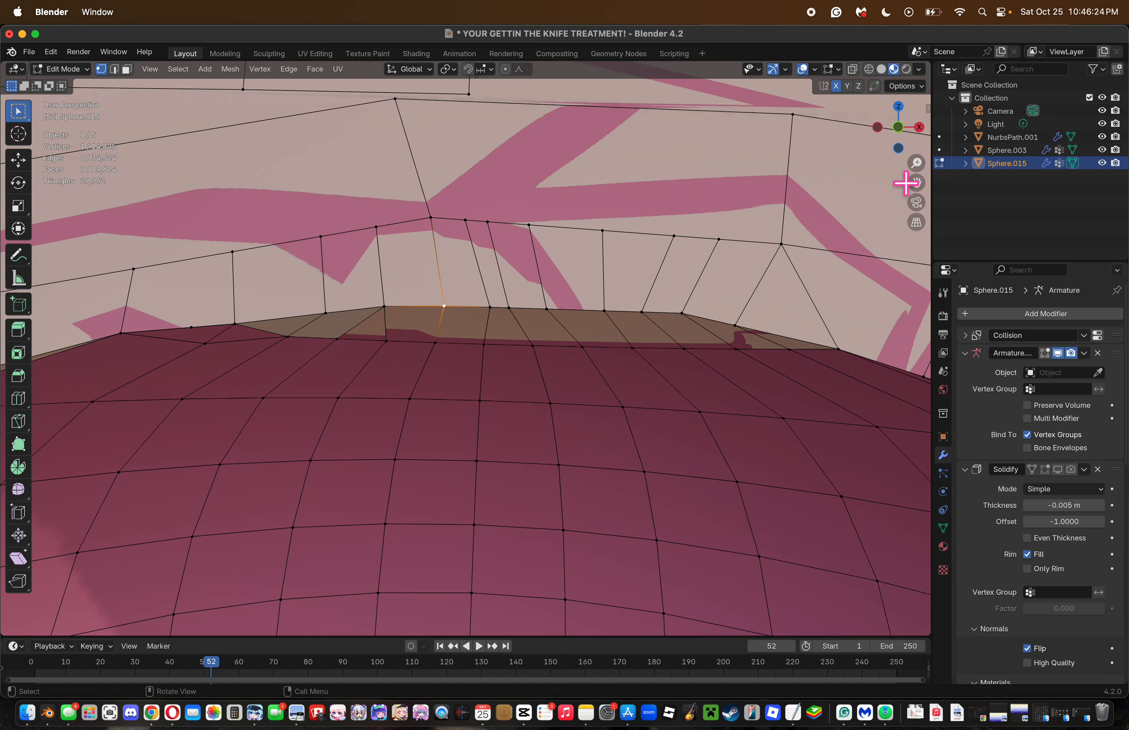
Select the inner vertex loop around the opening, adding the newly cut vertices along its top.
left_click_drag(915, 160, 915, 237)
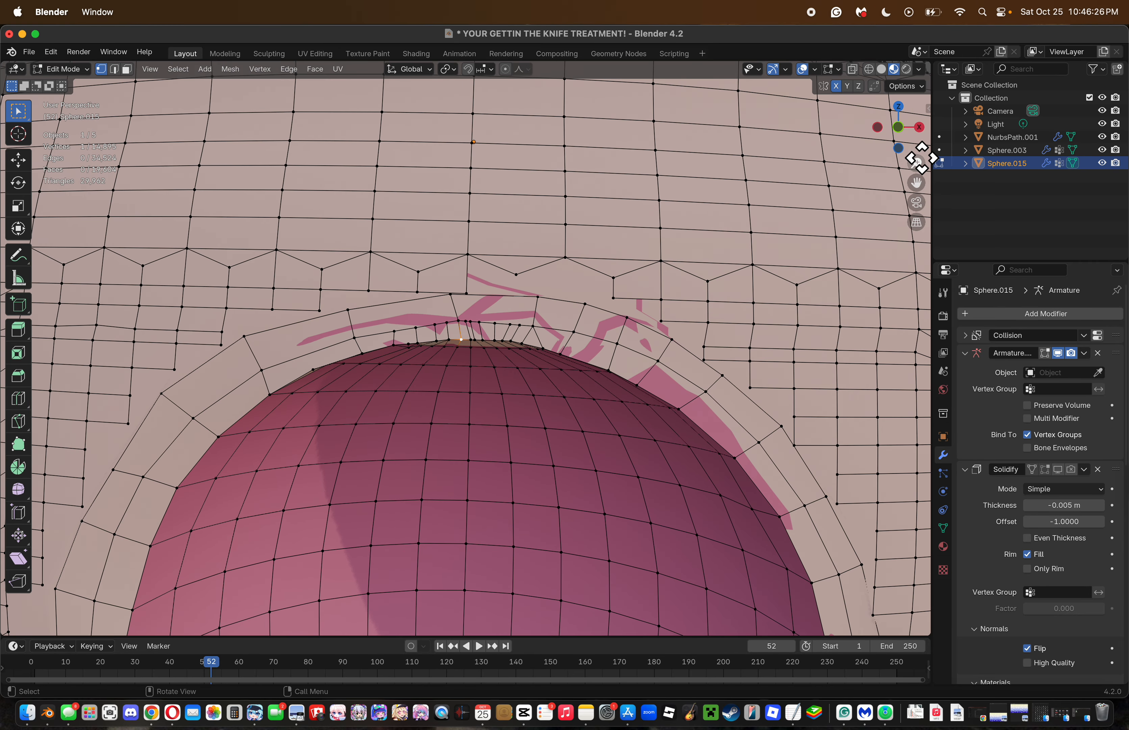
left_click(572, 339, "alt")
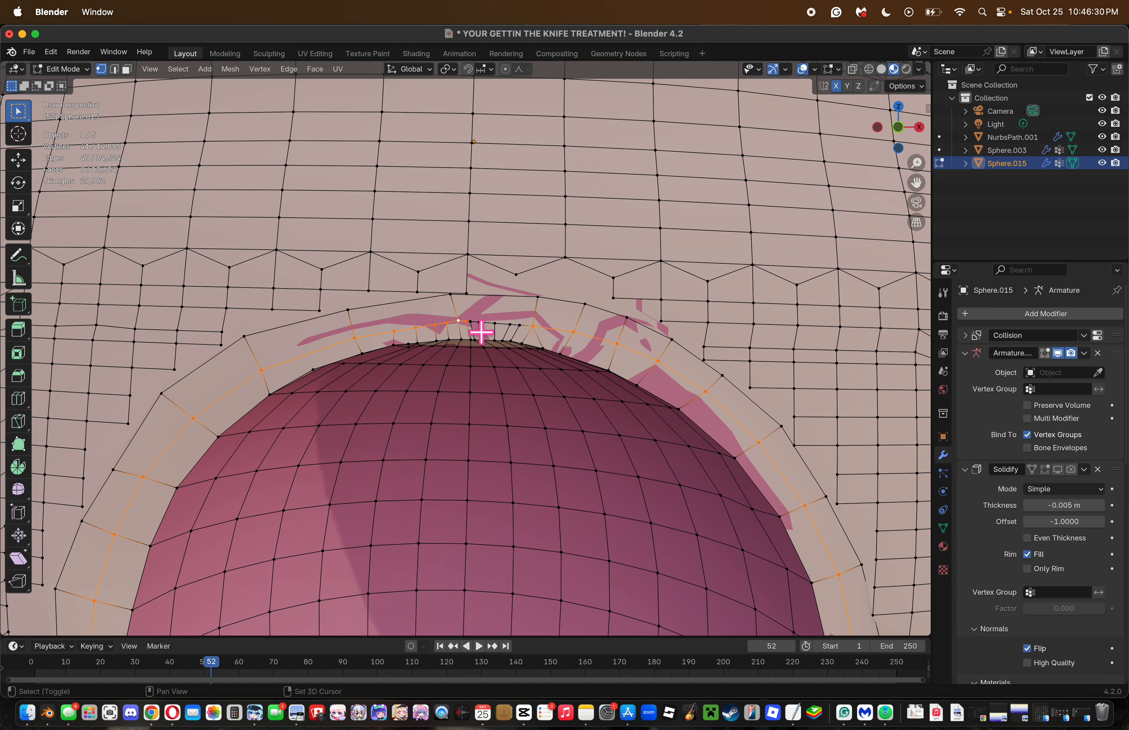
left_click(518, 327, "ctrl")
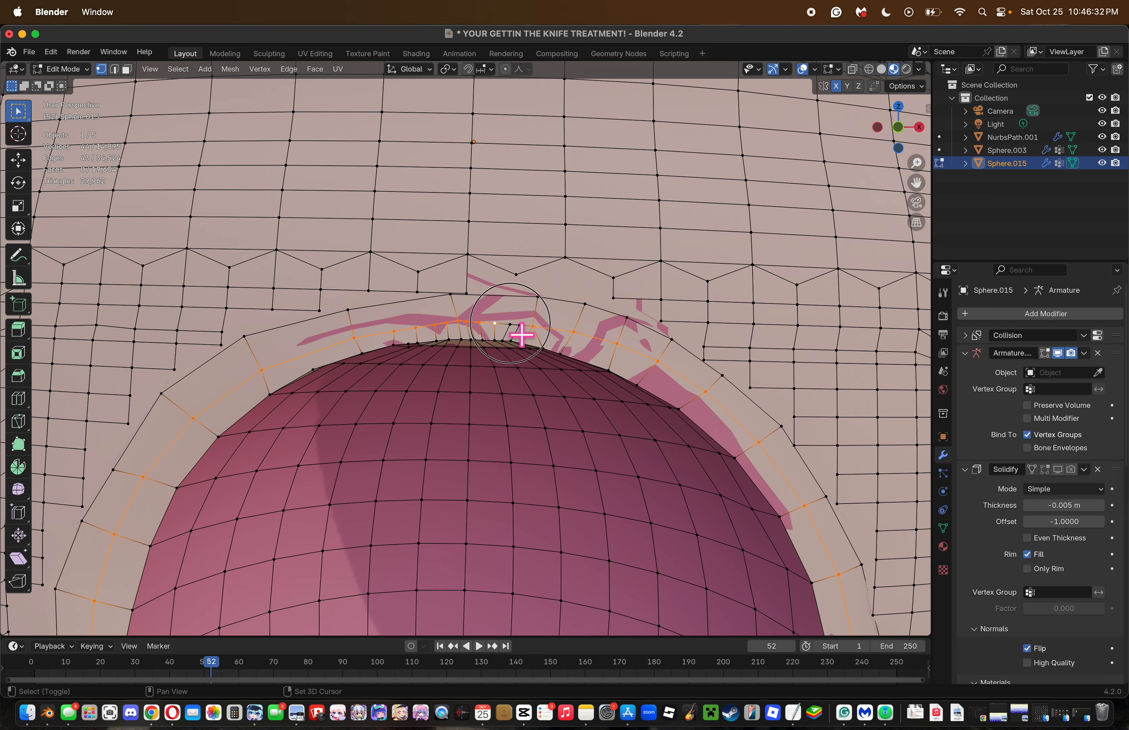
right_click(565, 352)
left_click(597, 365)
left_click(650, 386)
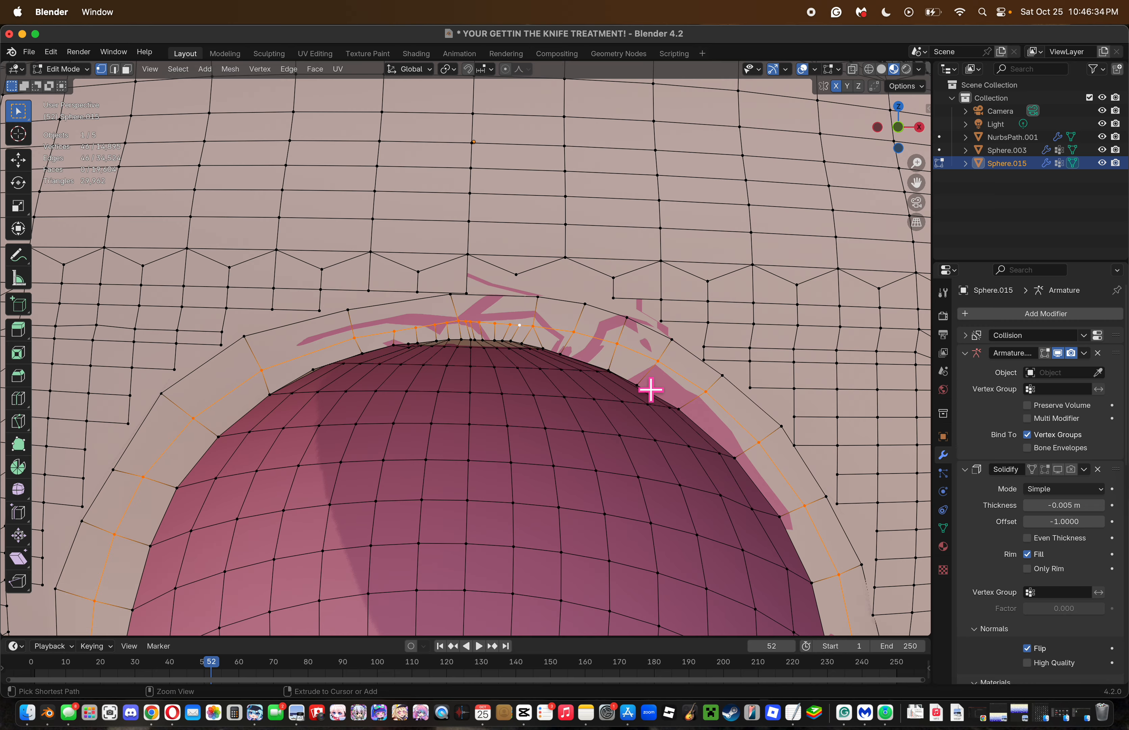
key("ctrl+r")
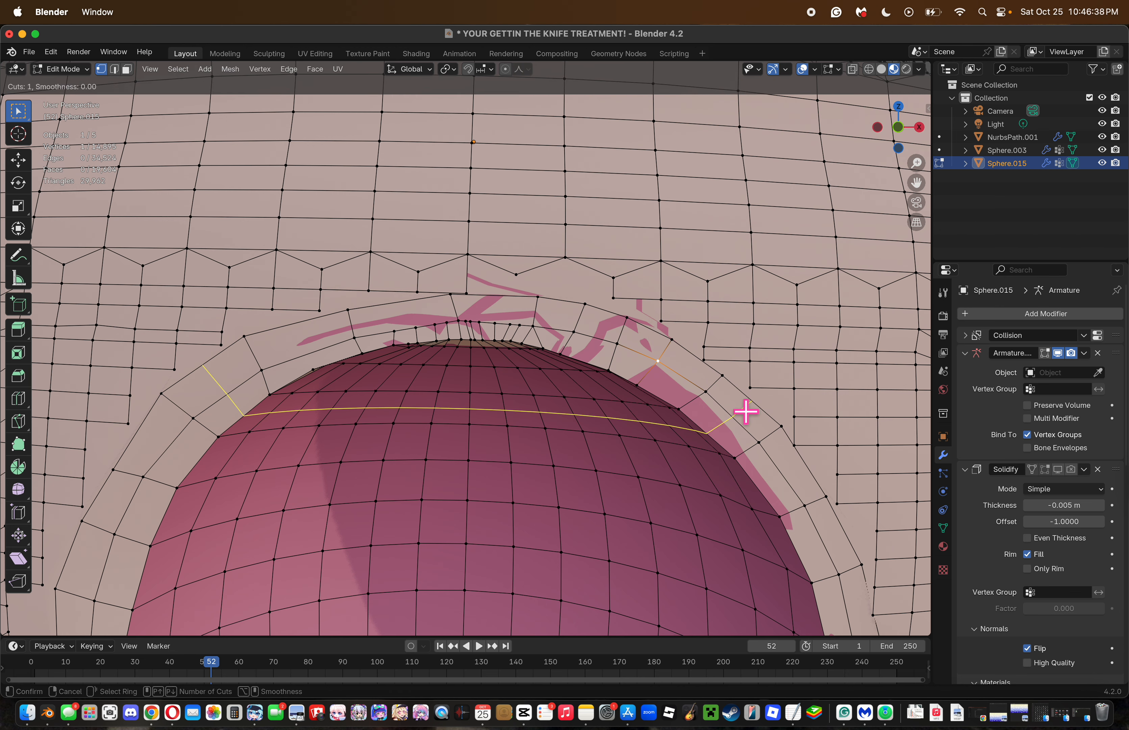
key("Escape")
Switch to the front view and set up the Circle Select tool with a radius of 27.
scroll(726, 395, "down", 4)
left_click(897, 127)
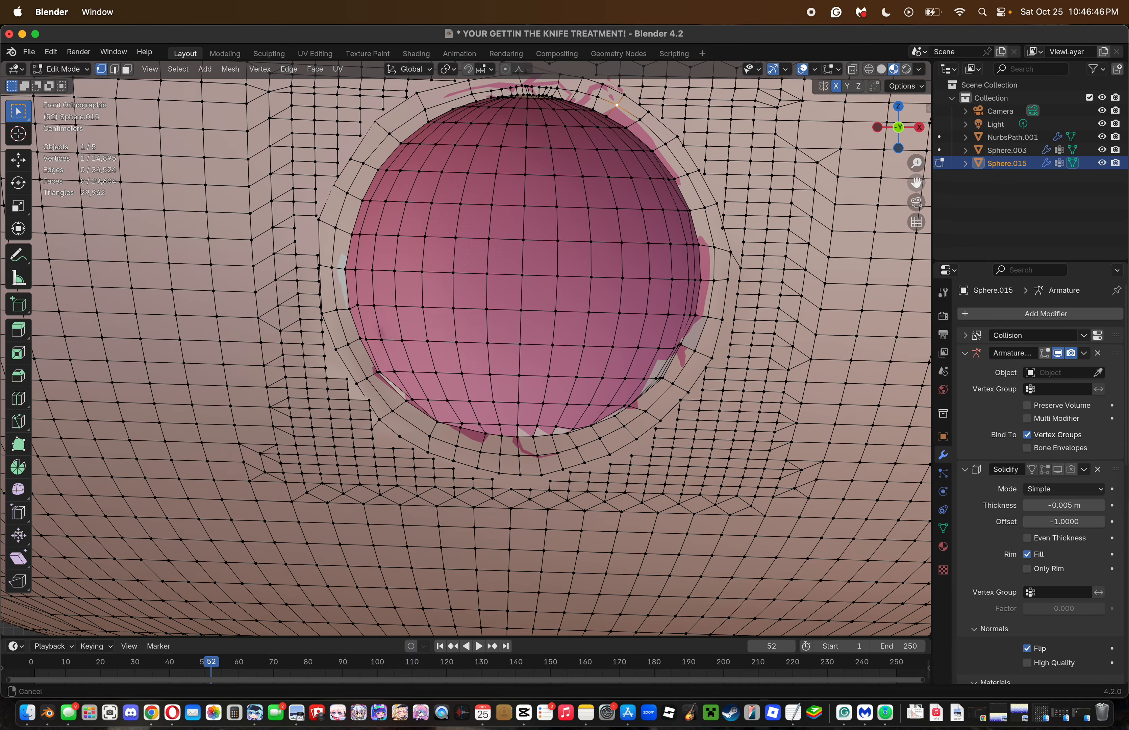
left_click_drag(915, 182, 879, 253)
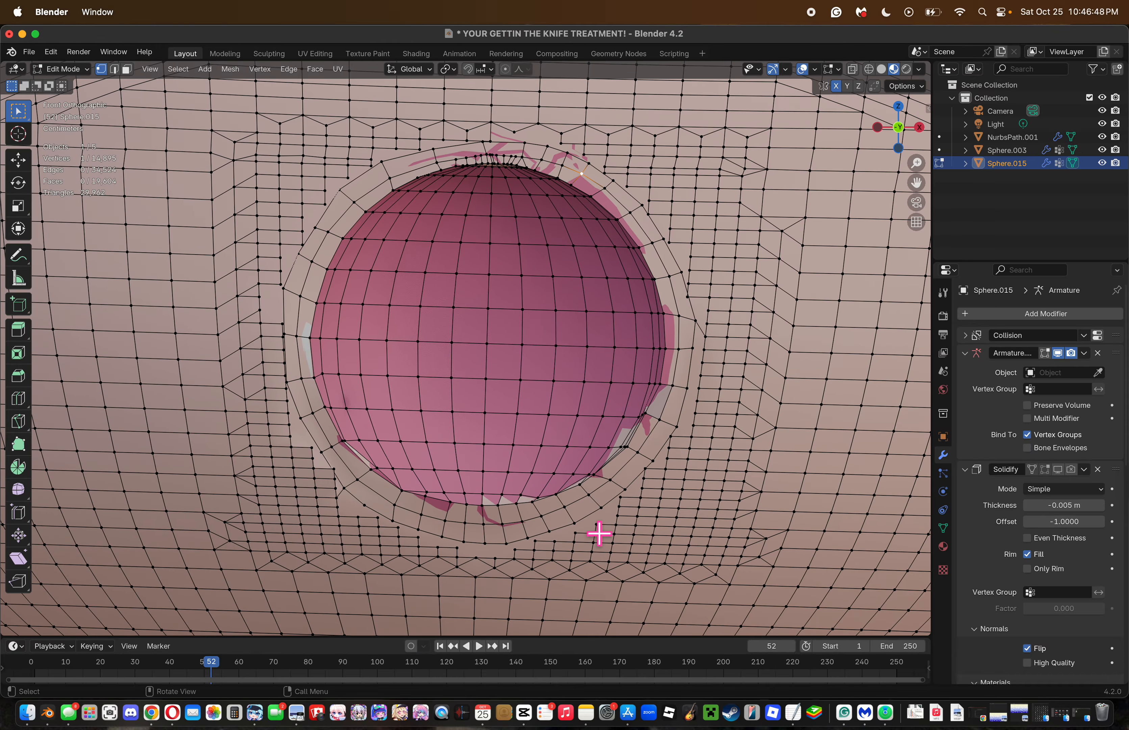
key("c")
left_click(514, 549)
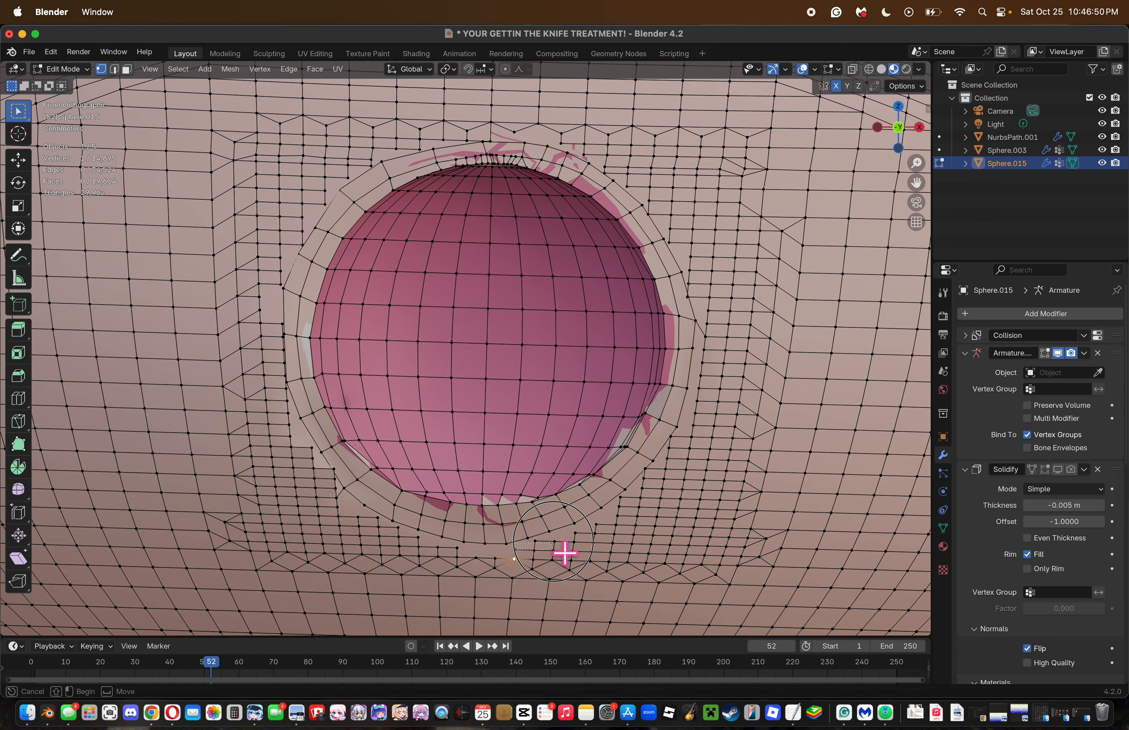
left_click(555, 541, "ctrl+shift")
left_click(18, 111)
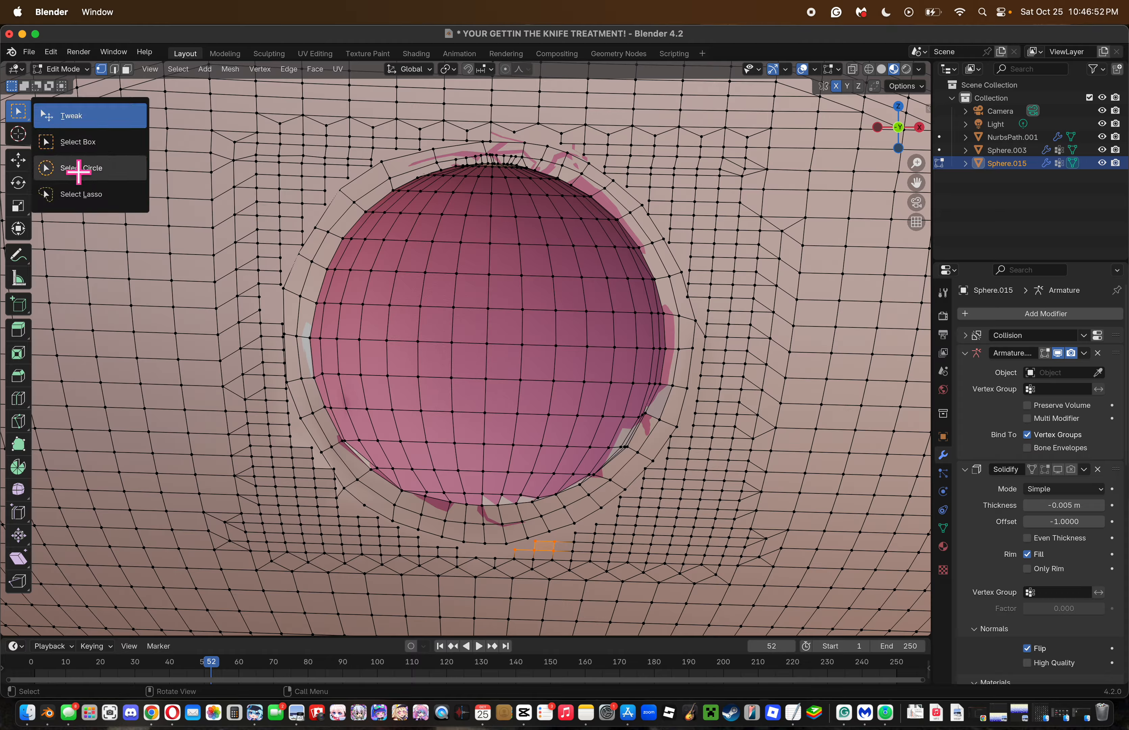
left_click(83, 170)
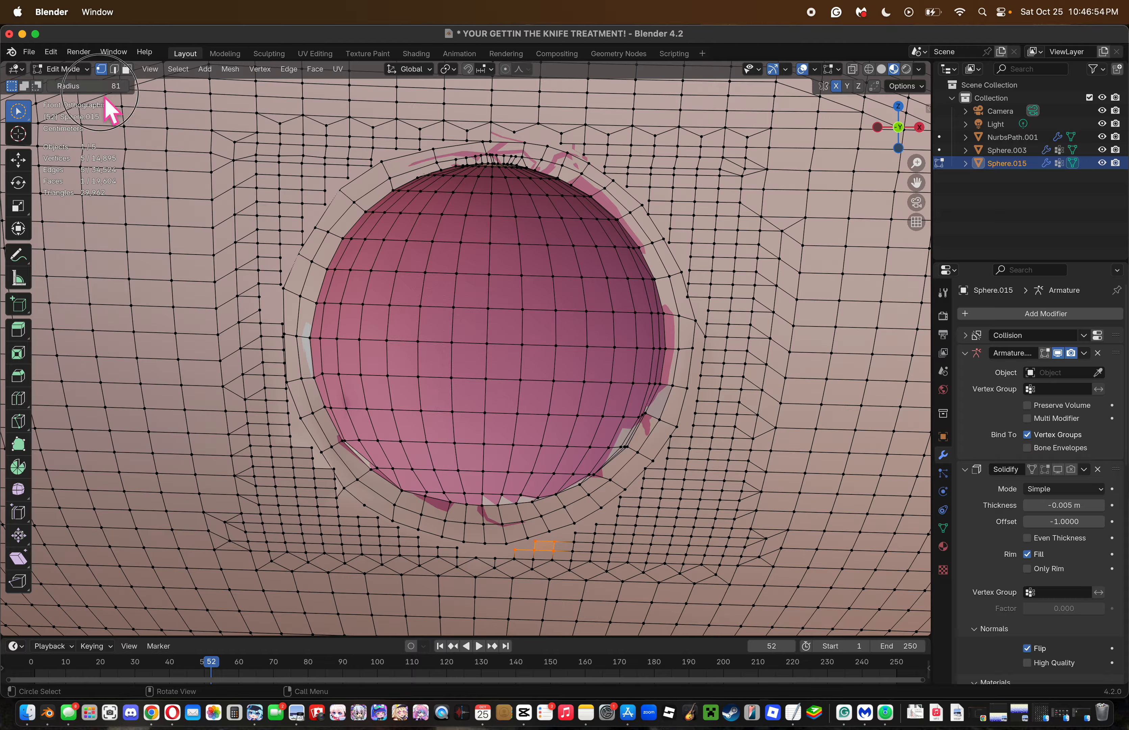
left_click_drag(90, 87, 86, 87)
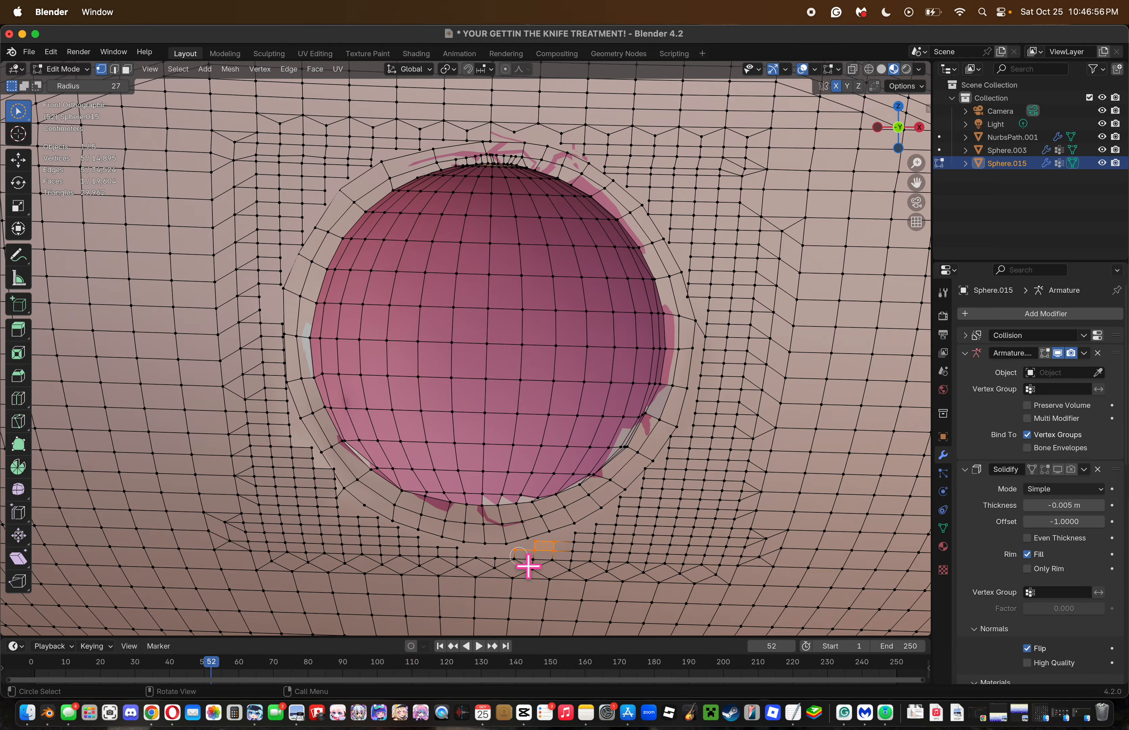
Circle-select the dense grid vertices bordering the opening's outer ring, from below it round to its left side.
mouse_move(528, 565)
left_mouse_down()
mouse_move(565, 562)
mouse_move(551, 557)
mouse_move(643, 523)
mouse_move(630, 536)
mouse_move(645, 507)
mouse_move(651, 514)
mouse_move(633, 514)
mouse_move(607, 545)
mouse_move(618, 544)
mouse_move(528, 566)
mouse_move(632, 527)
mouse_move(663, 501)
mouse_move(658, 489)
mouse_move(682, 501)
mouse_move(675, 441)
mouse_move(684, 459)
mouse_move(682, 430)
mouse_move(716, 422)
mouse_move(728, 319)
mouse_move(708, 264)
mouse_move(687, 249)
mouse_move(731, 277)
mouse_move(666, 221)
mouse_move(644, 185)
mouse_move(591, 154)
mouse_move(488, 141)
mouse_move(503, 126)
mouse_move(458, 146)
mouse_move(381, 153)
mouse_move(377, 179)
mouse_move(353, 184)
mouse_move(315, 219)
mouse_move(331, 212)
mouse_move(309, 229)
mouse_move(313, 249)
mouse_move(282, 259)
mouse_move(283, 379)
left_mouse_up()
left_click(649, 519)
key("c")
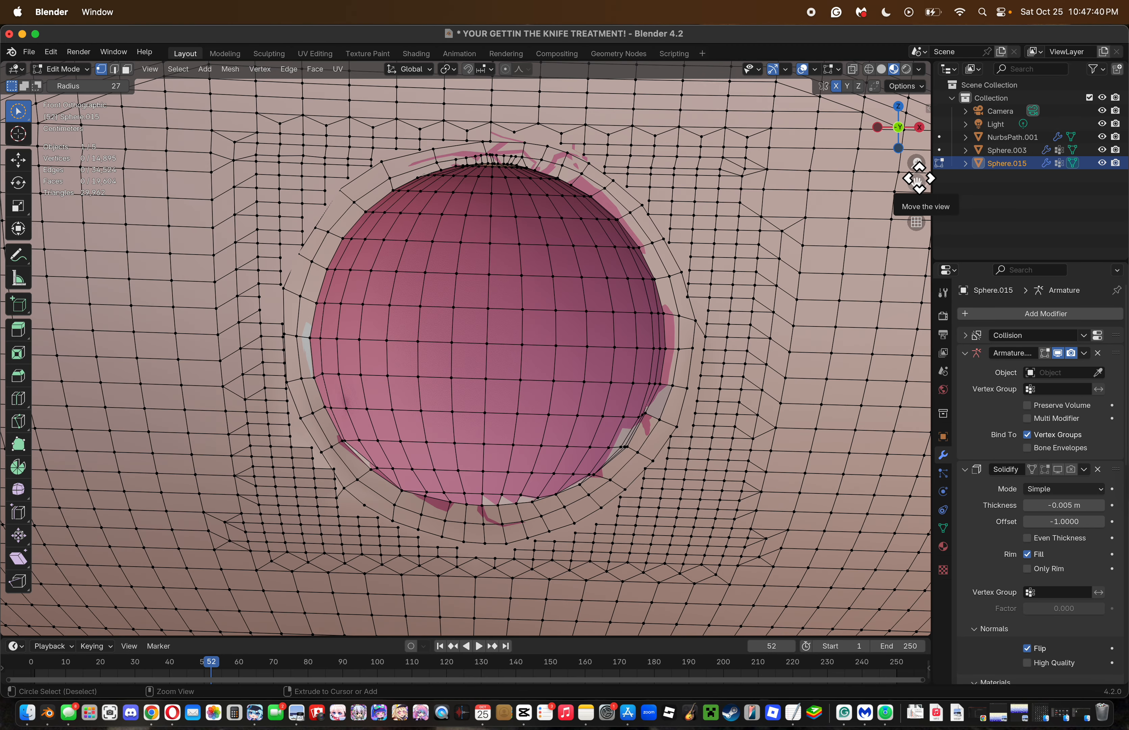
left_click_drag(916, 183, 962, 183)
left_click_drag(51, 180, 101, 180)
left_click_drag(917, 163, 916, 136)
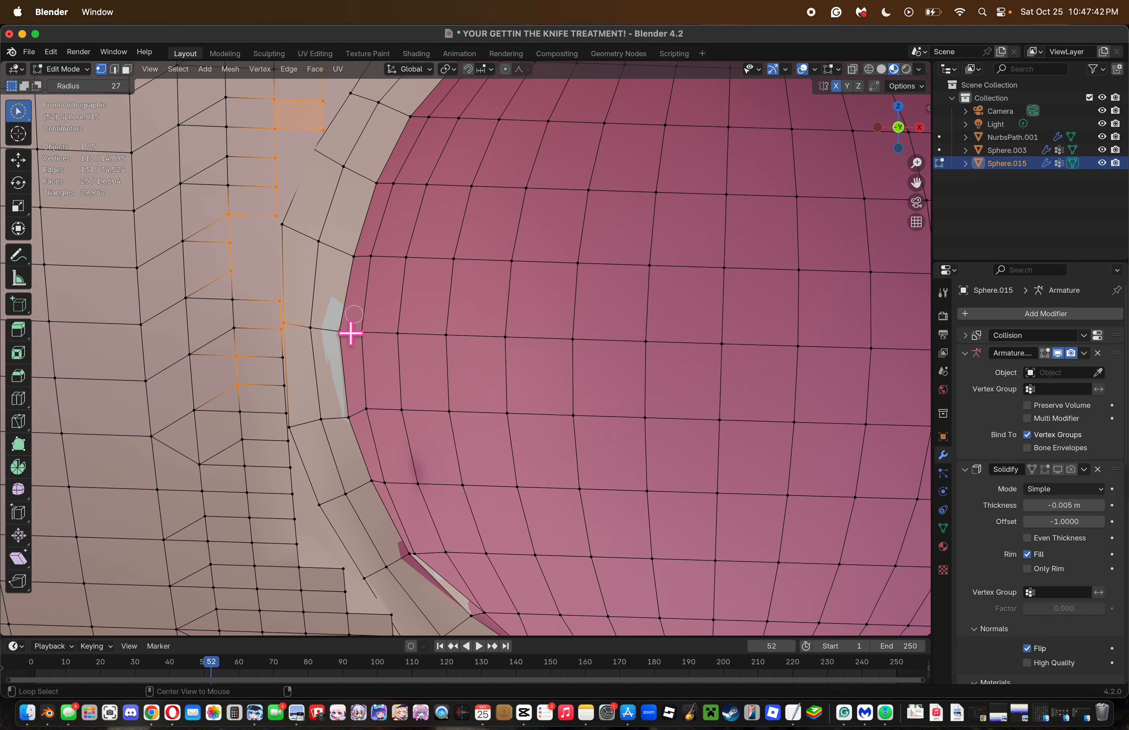
left_click(302, 330, "alt")
key("c")
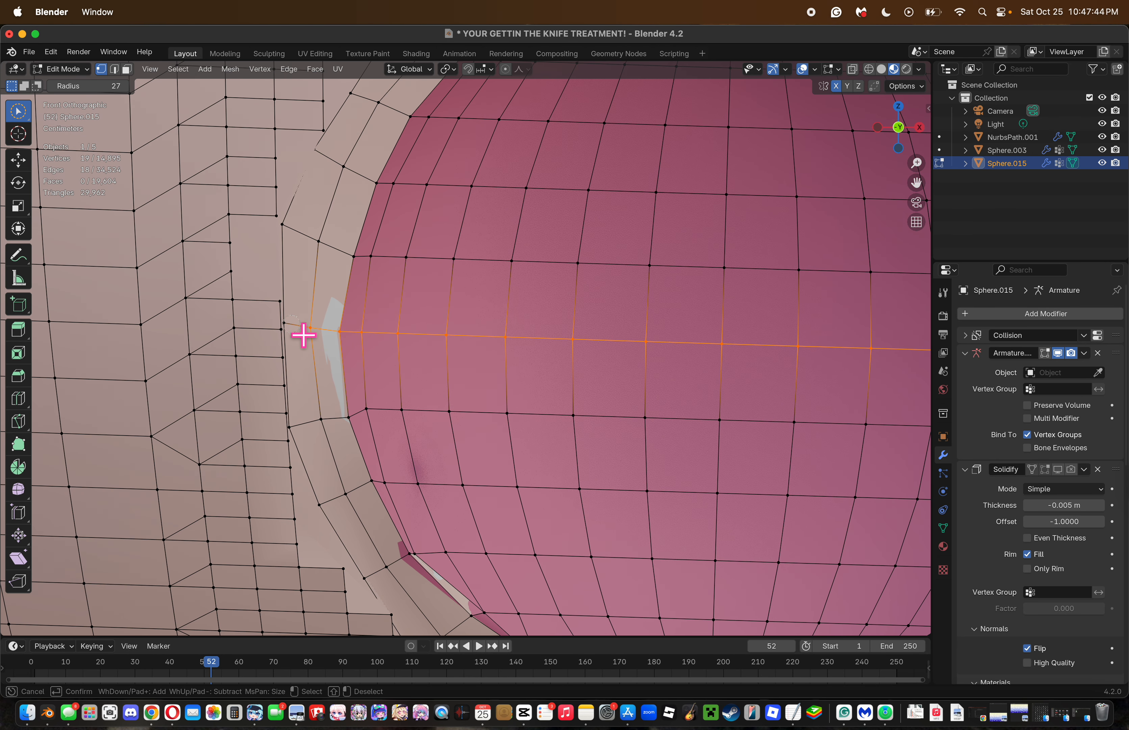
key("Escape")
key("super+z")
key("c")
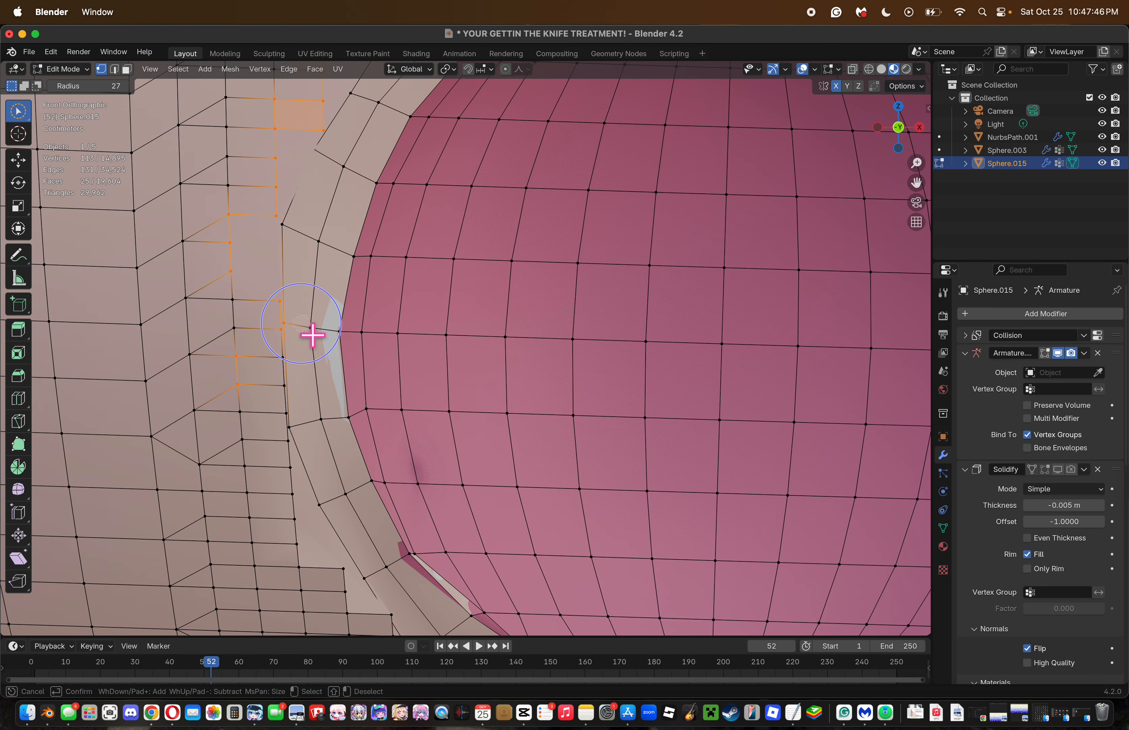
key("Escape")
key("alt+a")
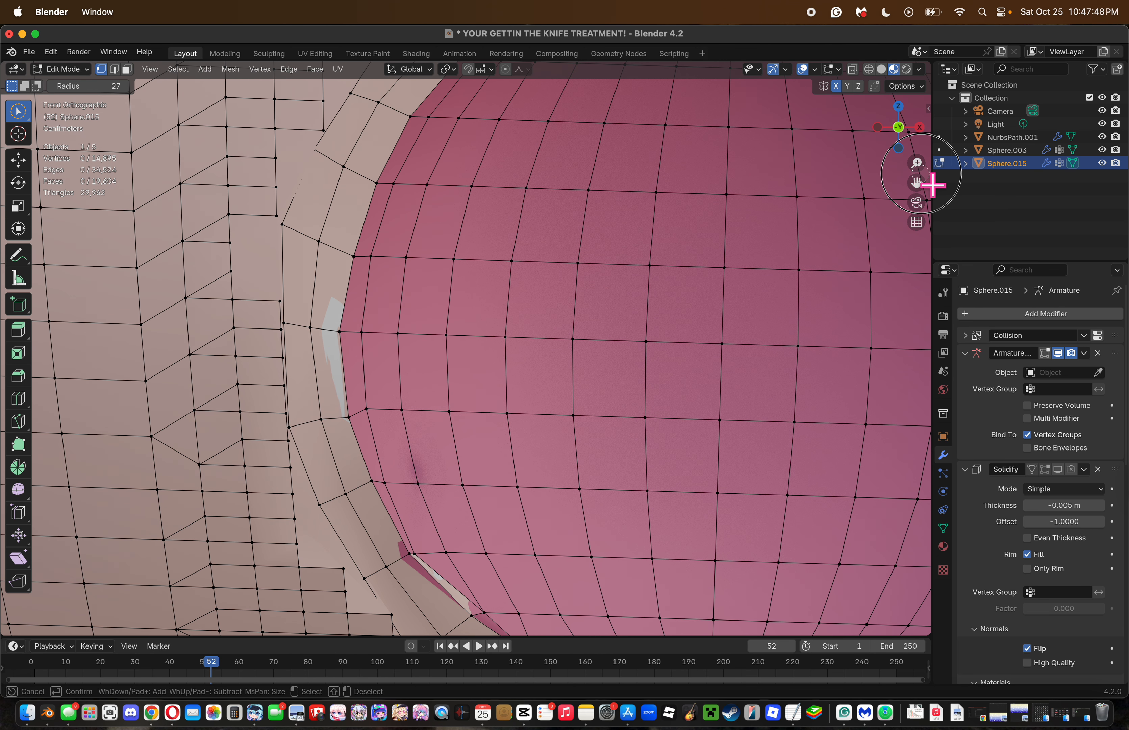
key("ctrl+z")
Circle-select the remaining dense grid vertices bordering the outer ring, down the opening's left side and along its bottom.
left_click_drag(919, 167, 855, 124)
key("c")
left_click_drag(282, 265, 288, 320)
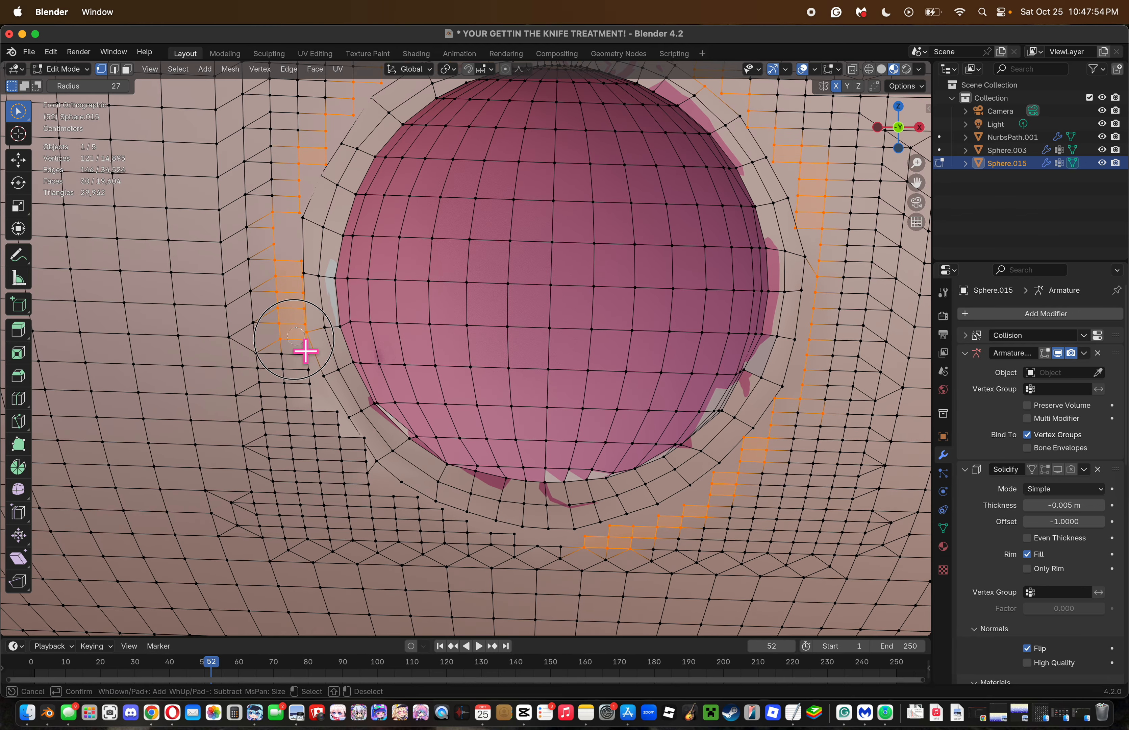
mouse_move(305, 351)
left_mouse_down()
mouse_move(342, 346)
mouse_move(292, 372)
mouse_move(310, 375)
mouse_move(332, 438)
mouse_move(347, 433)
mouse_move(373, 456)
mouse_move(378, 494)
mouse_move(480, 546)
left_mouse_up()
left_click_drag(524, 551, 574, 558)
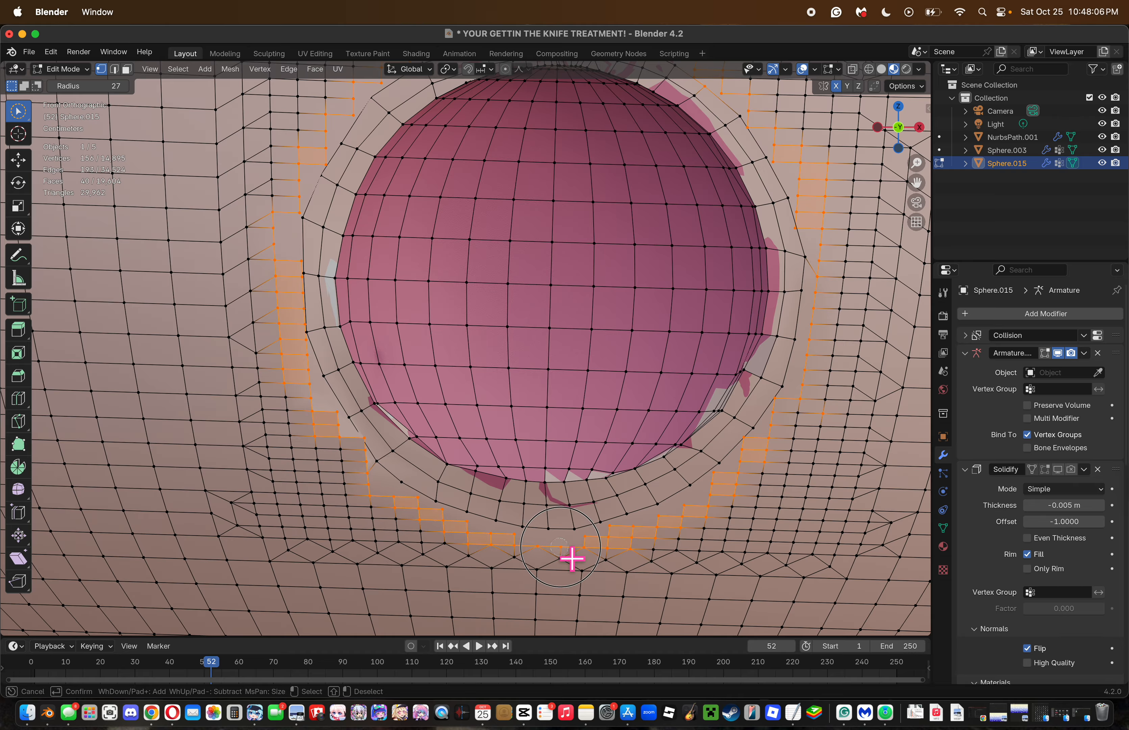
Try dissolving the selected grid vertices around the opening, and undo it.
key("x")
left_click(587, 569)
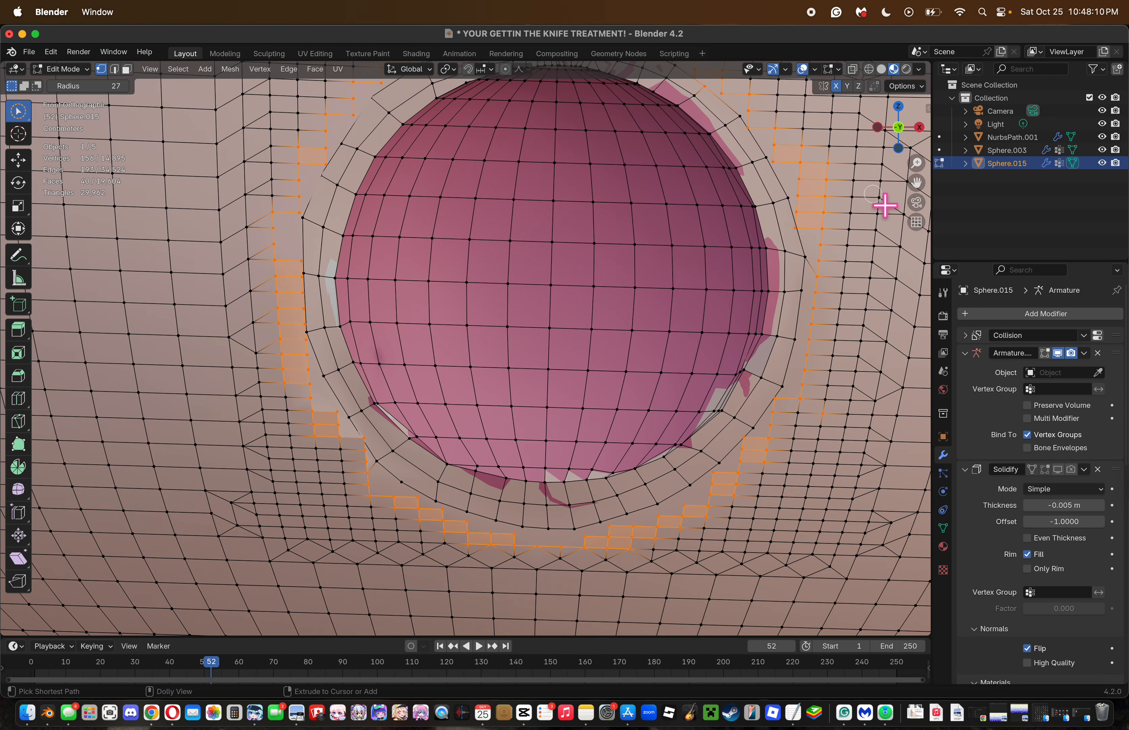
key("ctrl+shift+z")
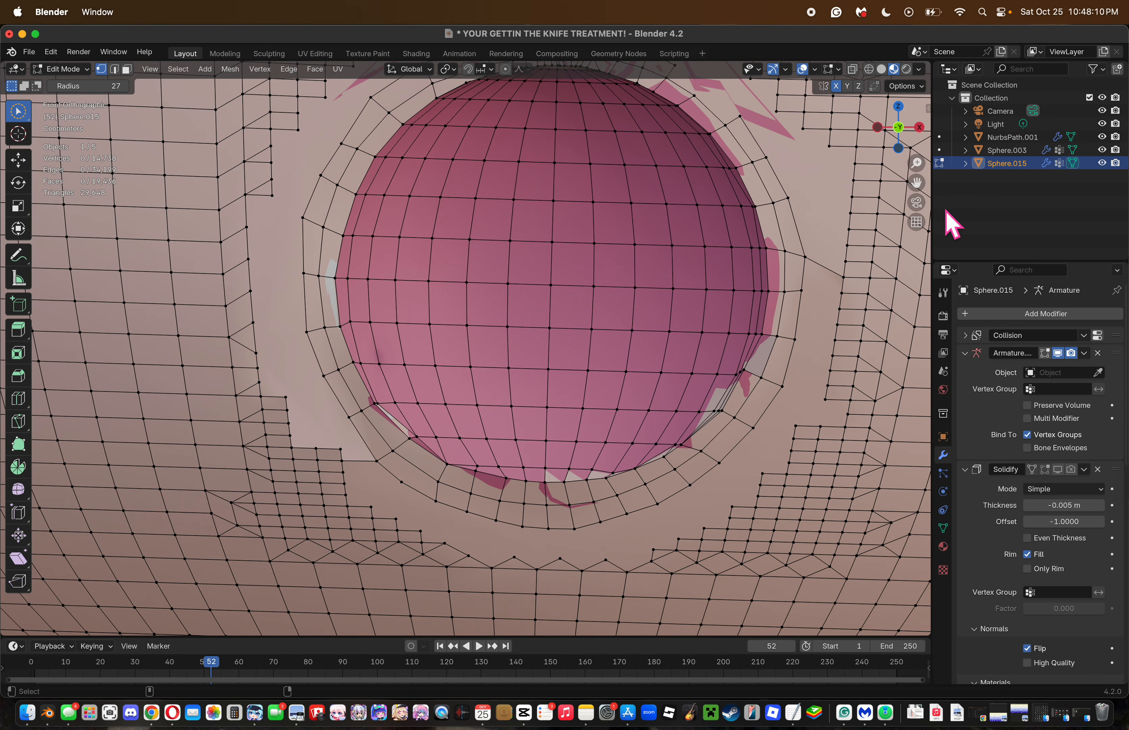
left_click_drag(917, 185, 849, 264)
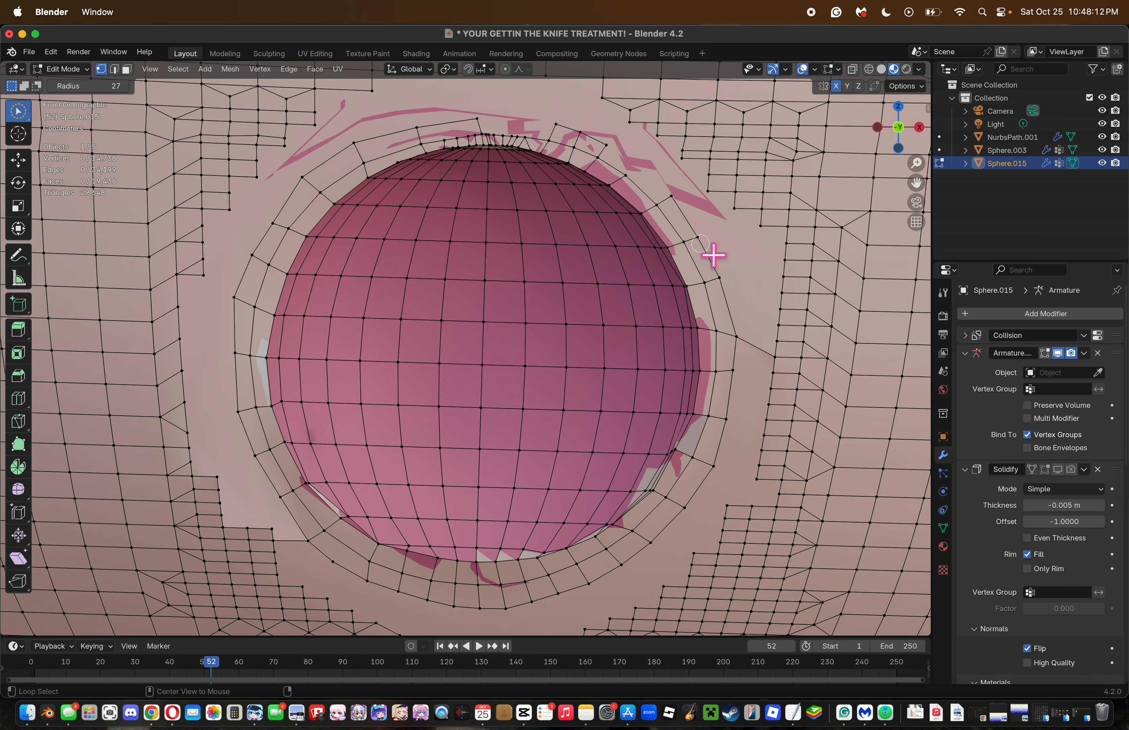
key("ctrl+z")
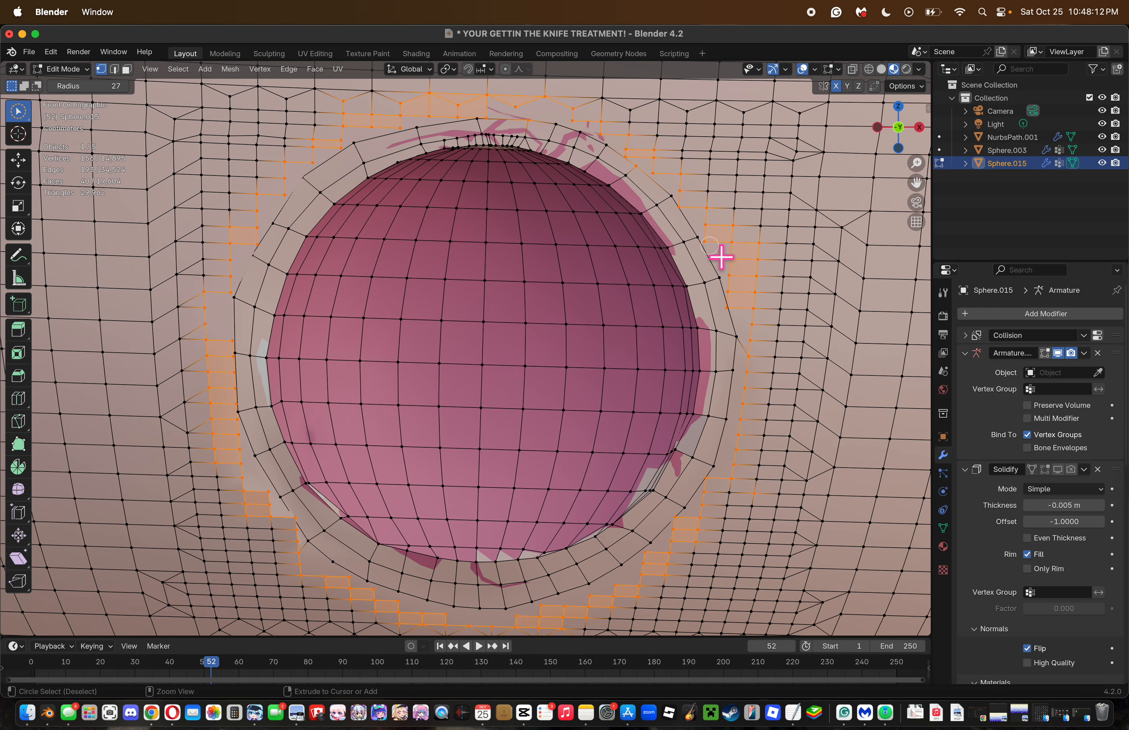
Exclude the vertices along the opening's upper rim from the selection and dissolve the selected ring of grid vertices.
left_click(643, 182, "ctrl")
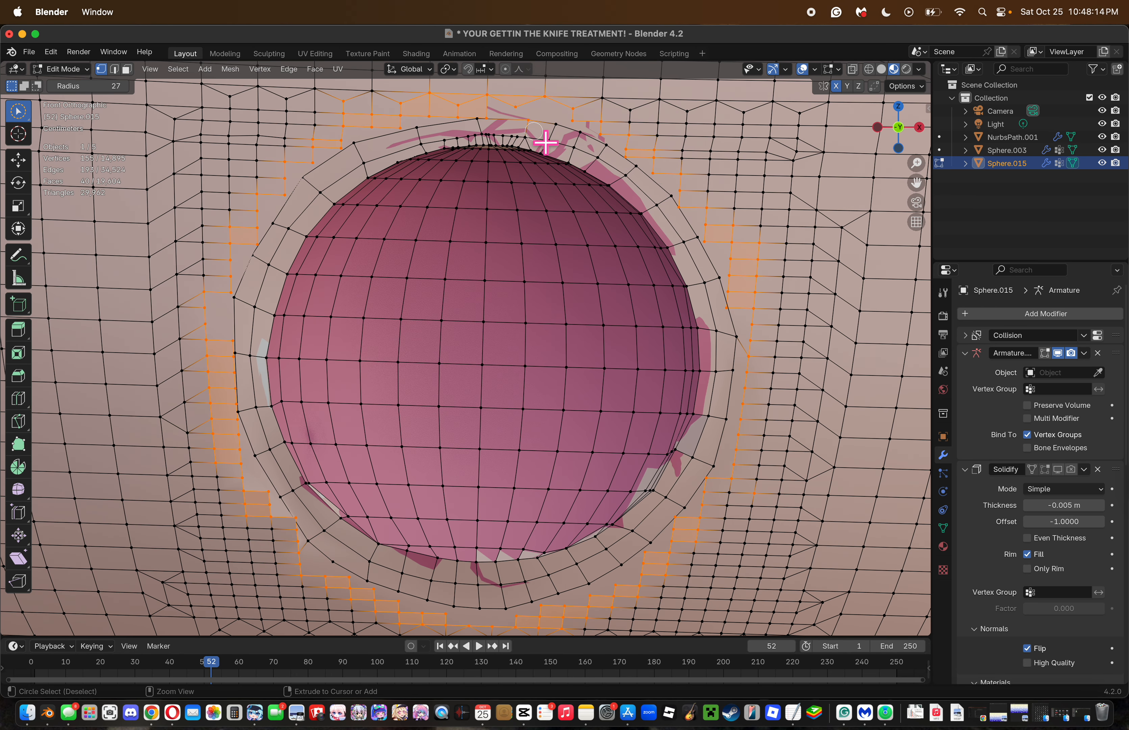
left_click_drag(539, 136, 501, 134, "ctrl")
key("x")
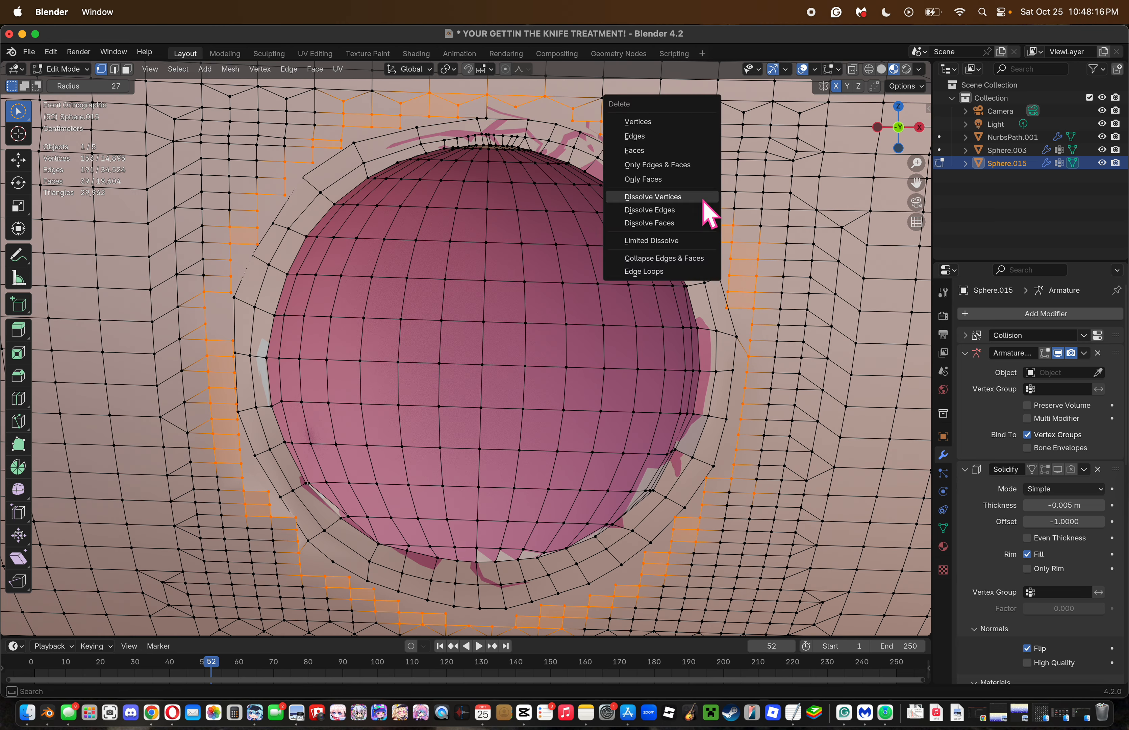
left_click(703, 198)
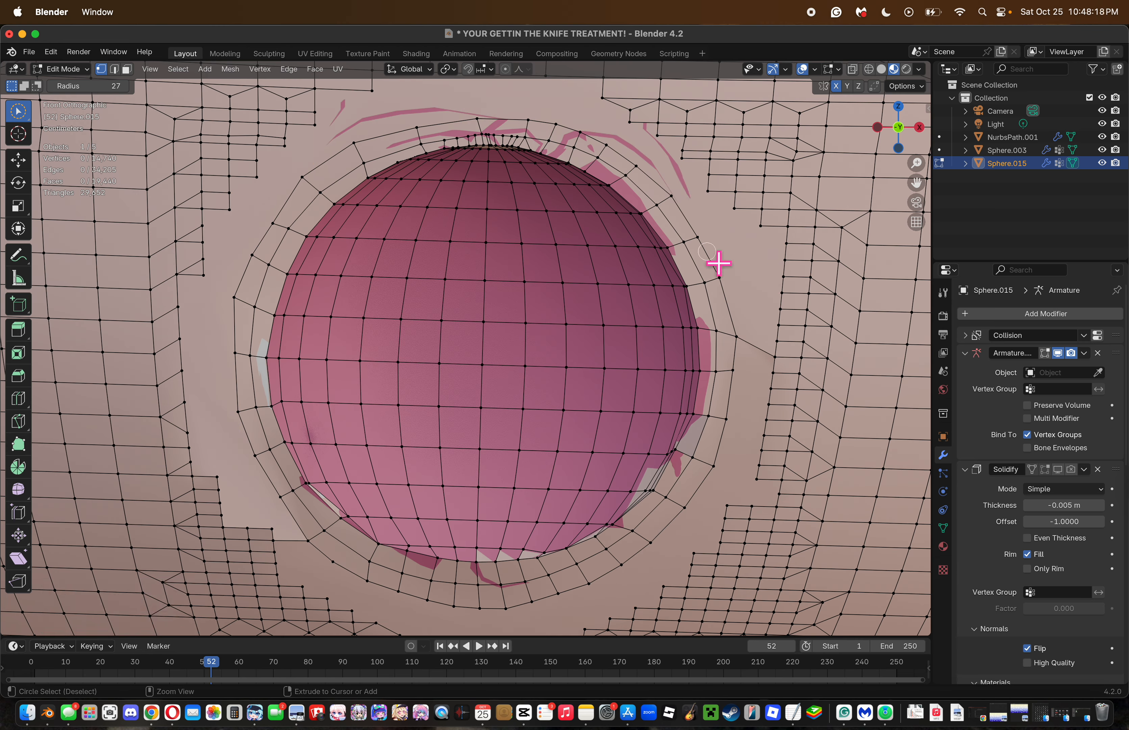
Select the whole outer vertex loop around the opening's rim and switch to edge selection.
left_click(732, 276, "alt")
left_click(745, 405, "alt+shift")
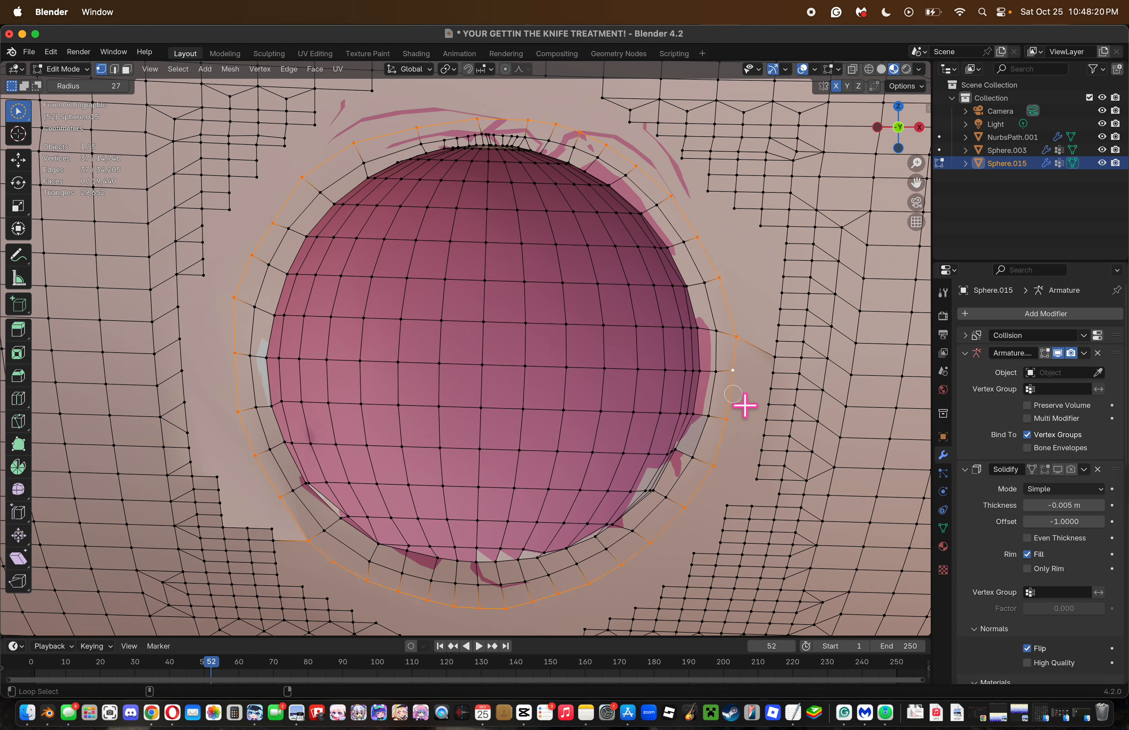
right_click(839, 511)
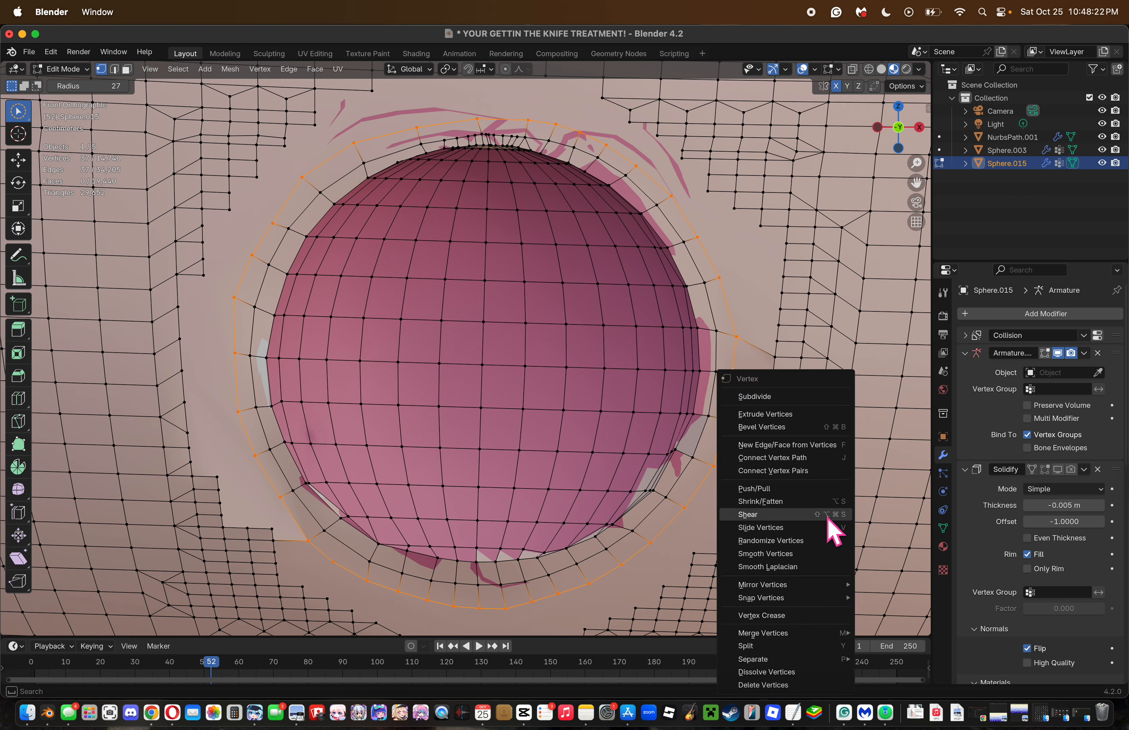
left_click(115, 71)
right_click(796, 328)
Slide the selected outer edge loop outward with Edge Slide by a factor of about 0.434.
right_click(868, 341)
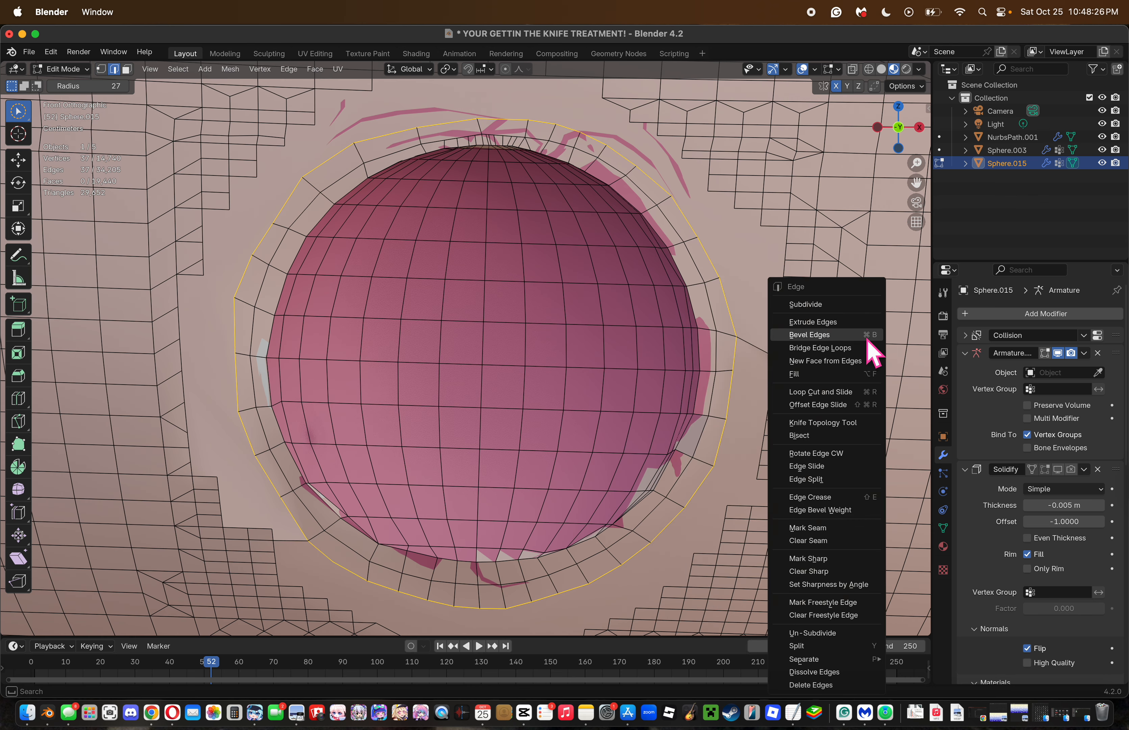
left_click(802, 466)
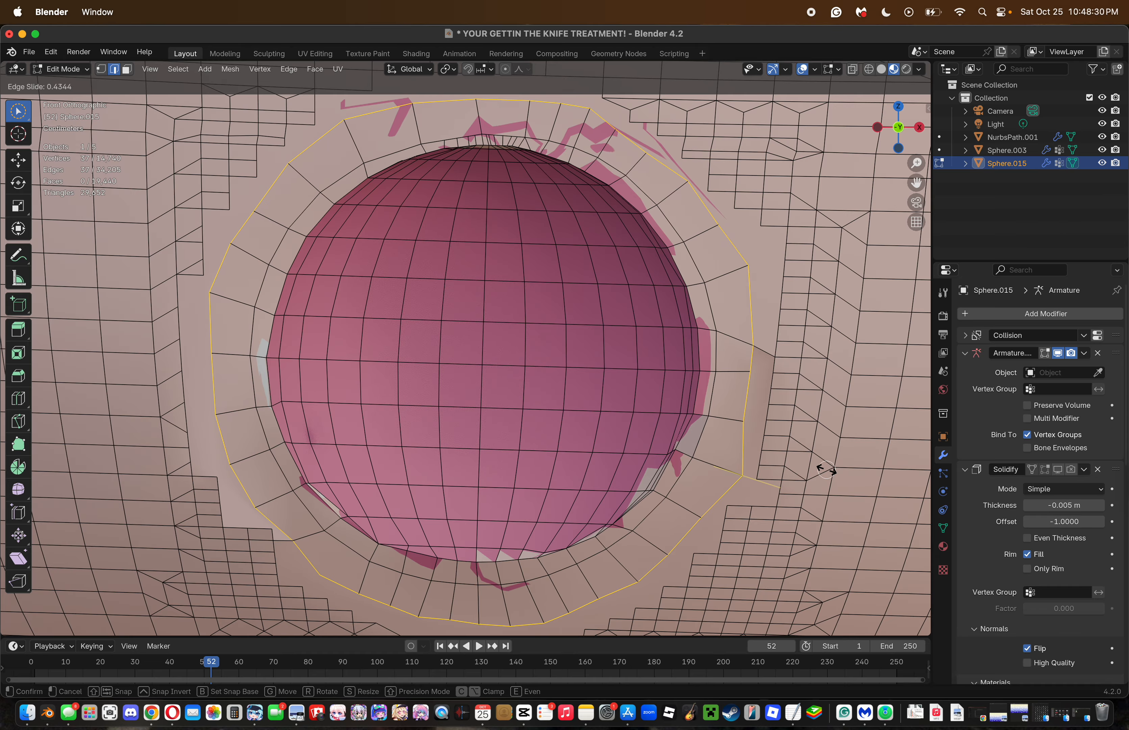
left_click(826, 470)
right_click(829, 473)
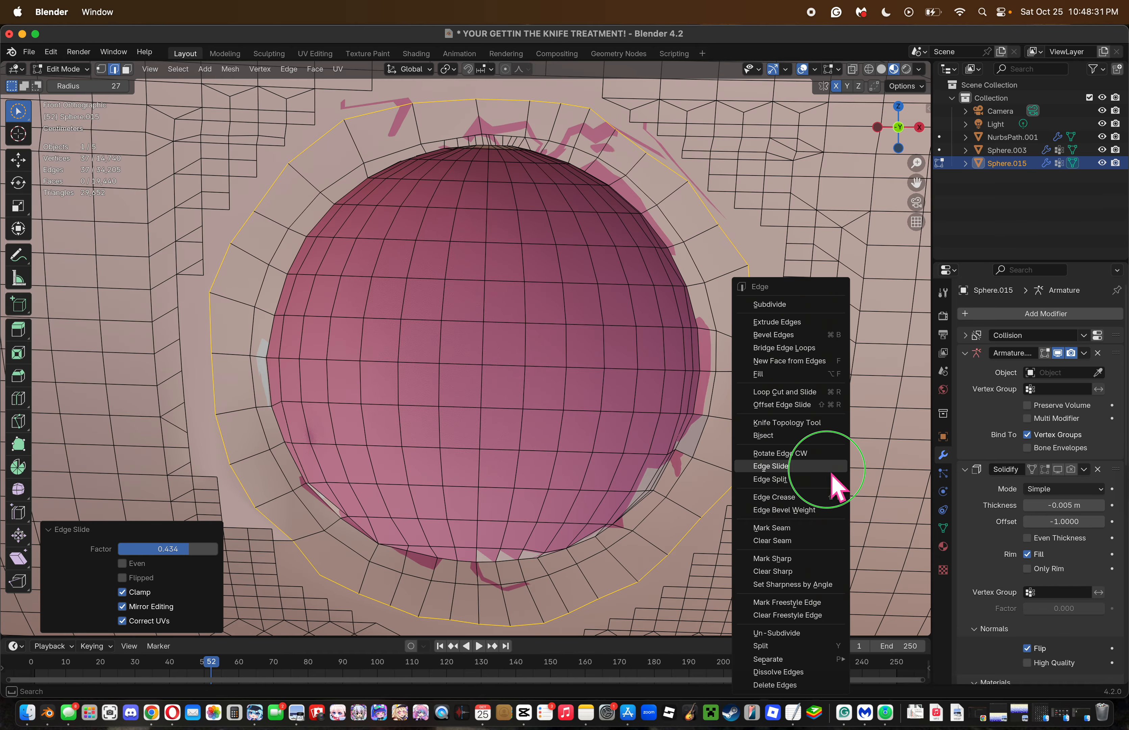
Try Smooth Vertices on the outer loop in vertex selection, and undo the smoothing and the edge slide.
left_click(101, 70)
right_click(811, 434)
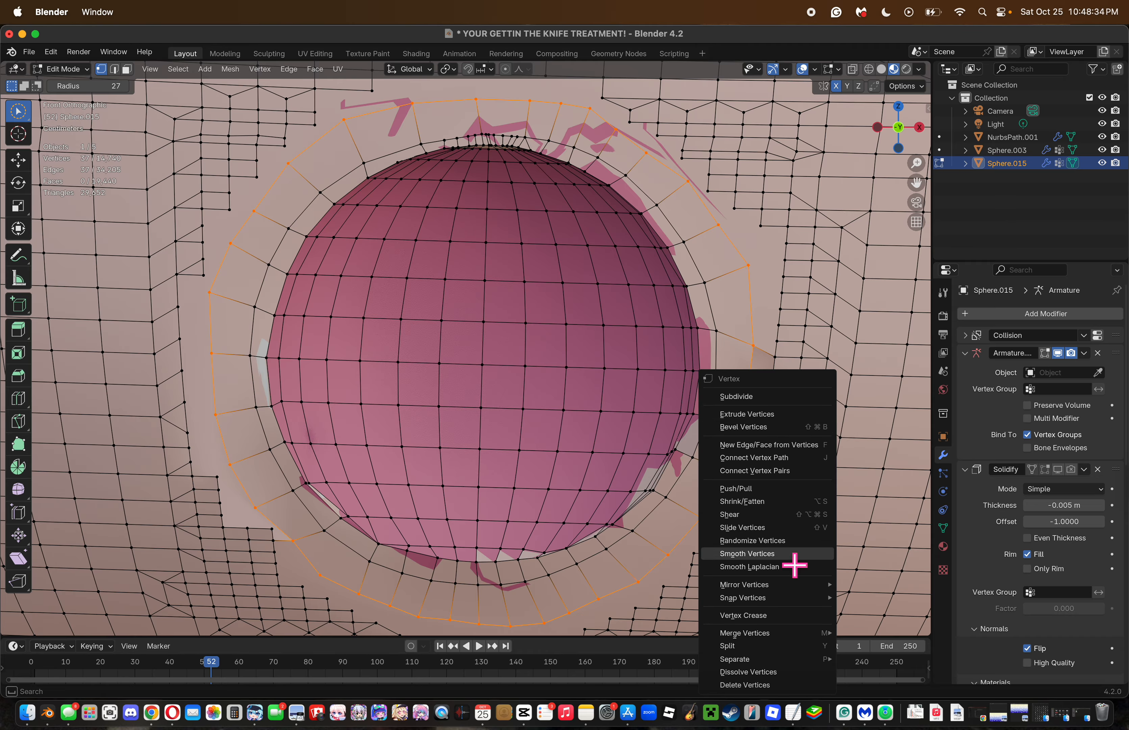
left_click(794, 554)
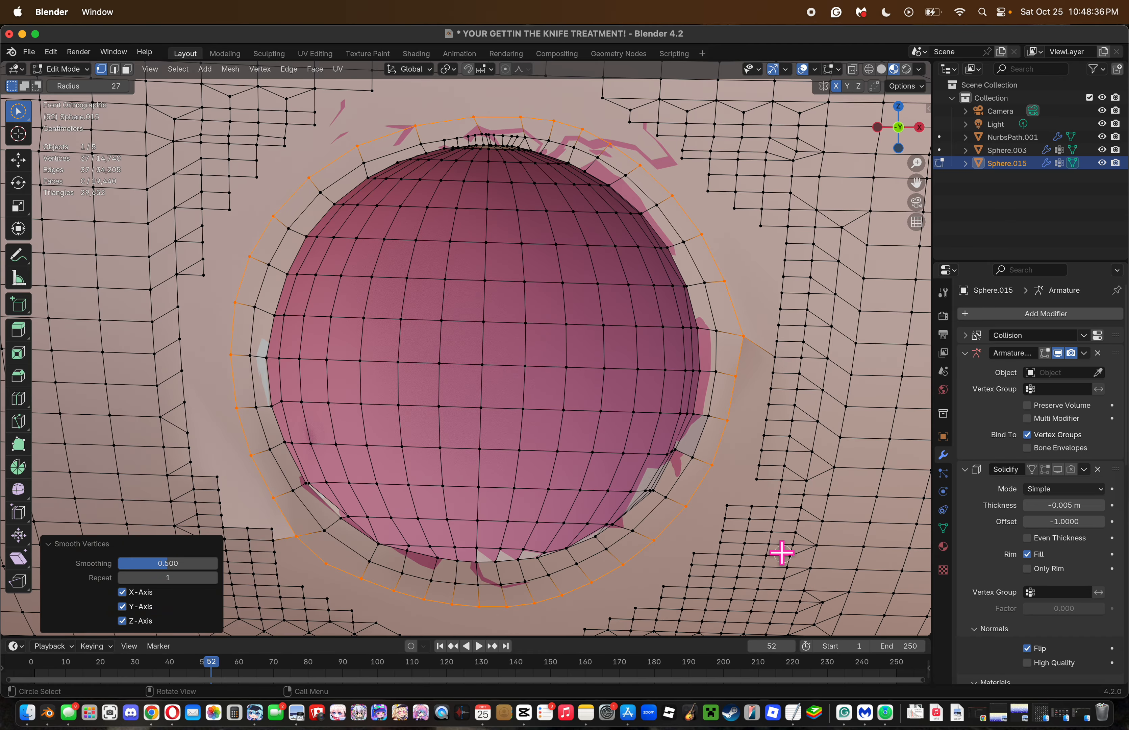
key("ctrl+z")
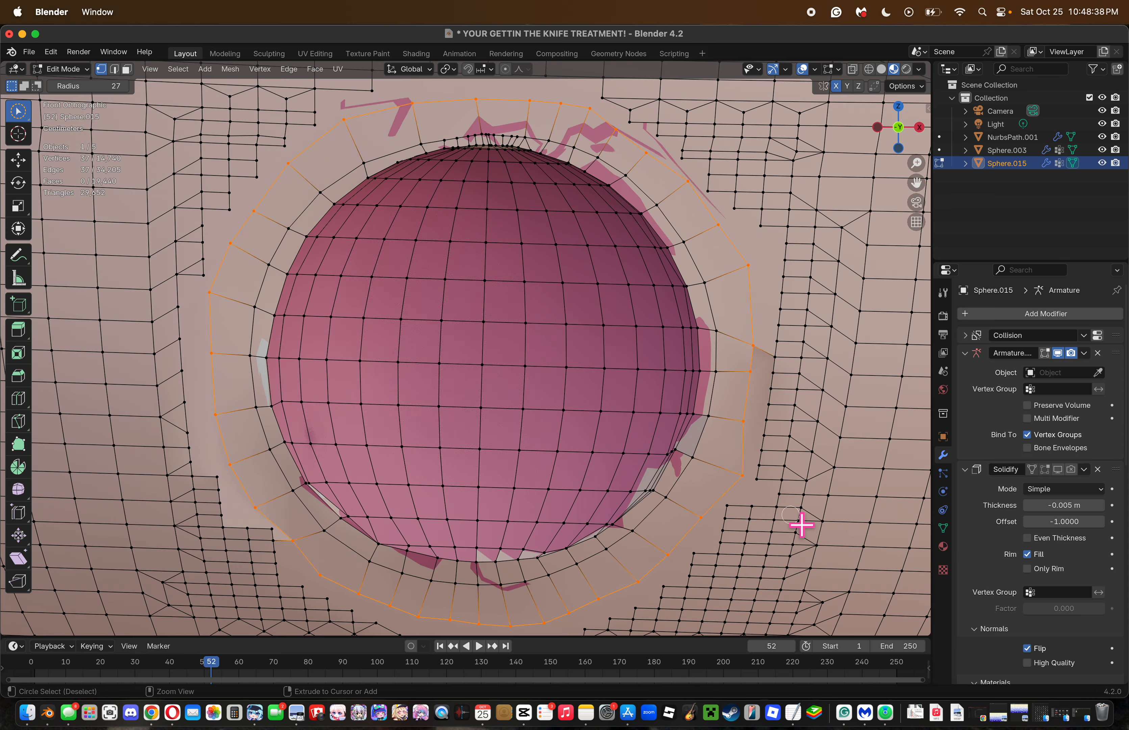
key("ctrl+z")
key("ctrl+z")
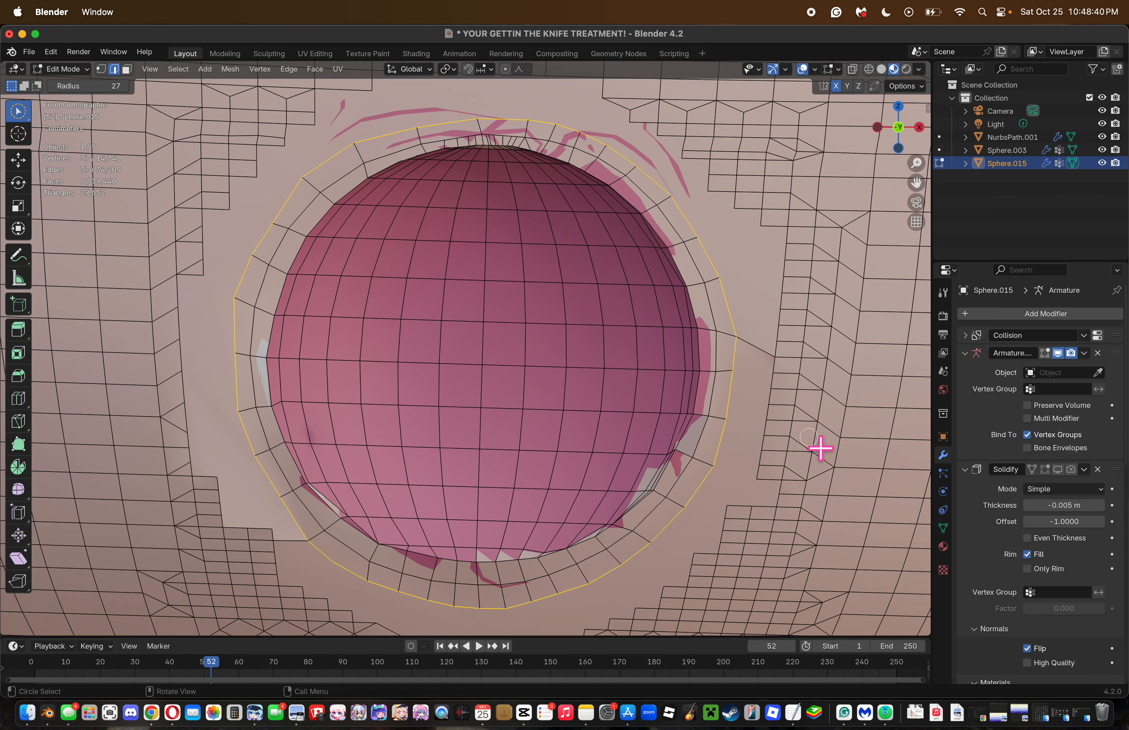
Slide the selected outer edge loop away from the opening with an Edge Slide factor of about -0.627.
right_click(820, 447)
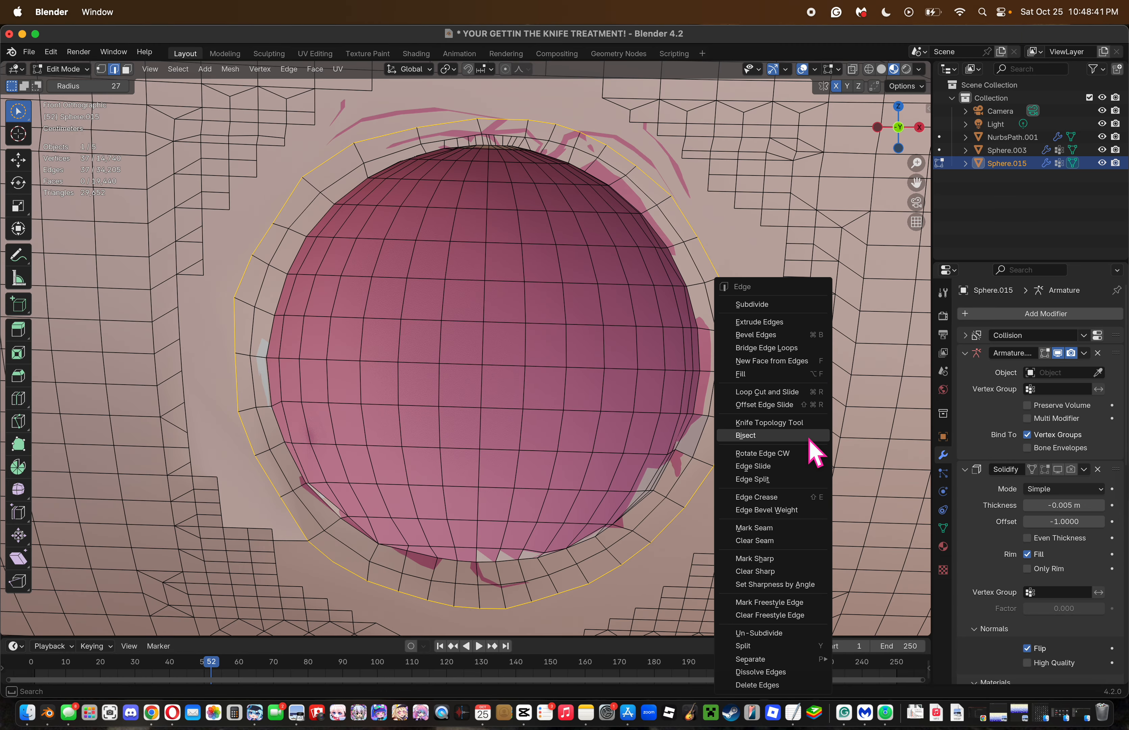
left_click(798, 468)
left_click(822, 470)
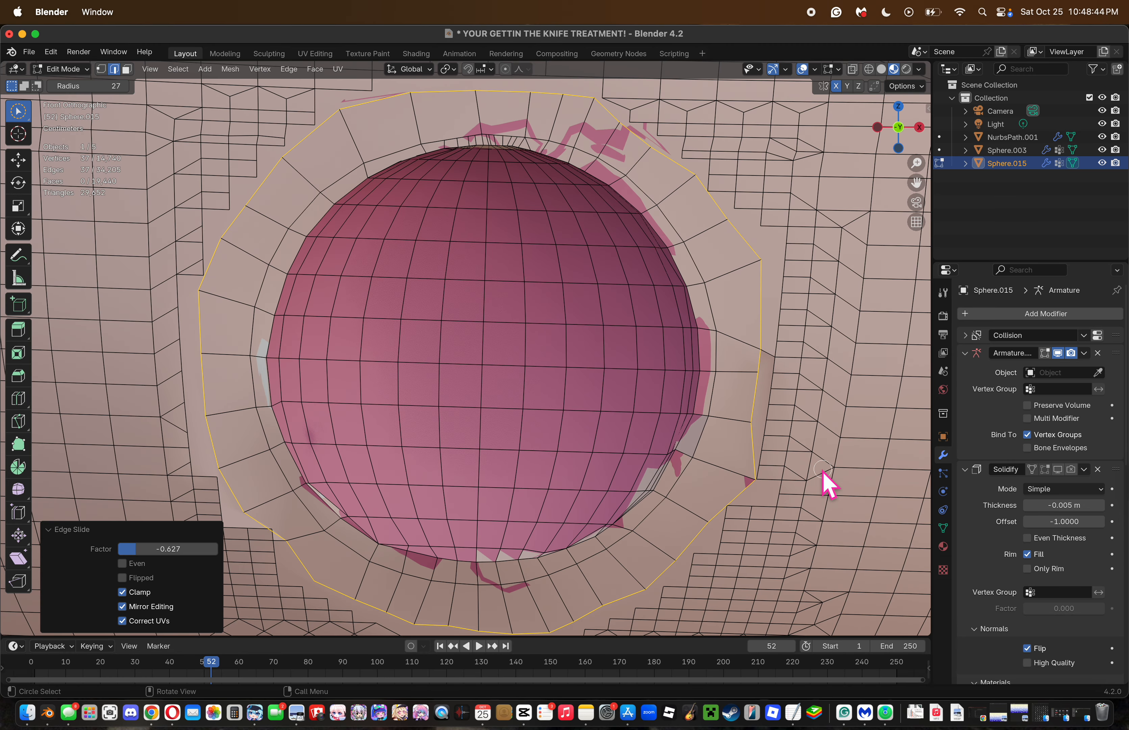
Add one centred loop cut along the right and lower part of the widened band around the opening.
key("ctrl+r")
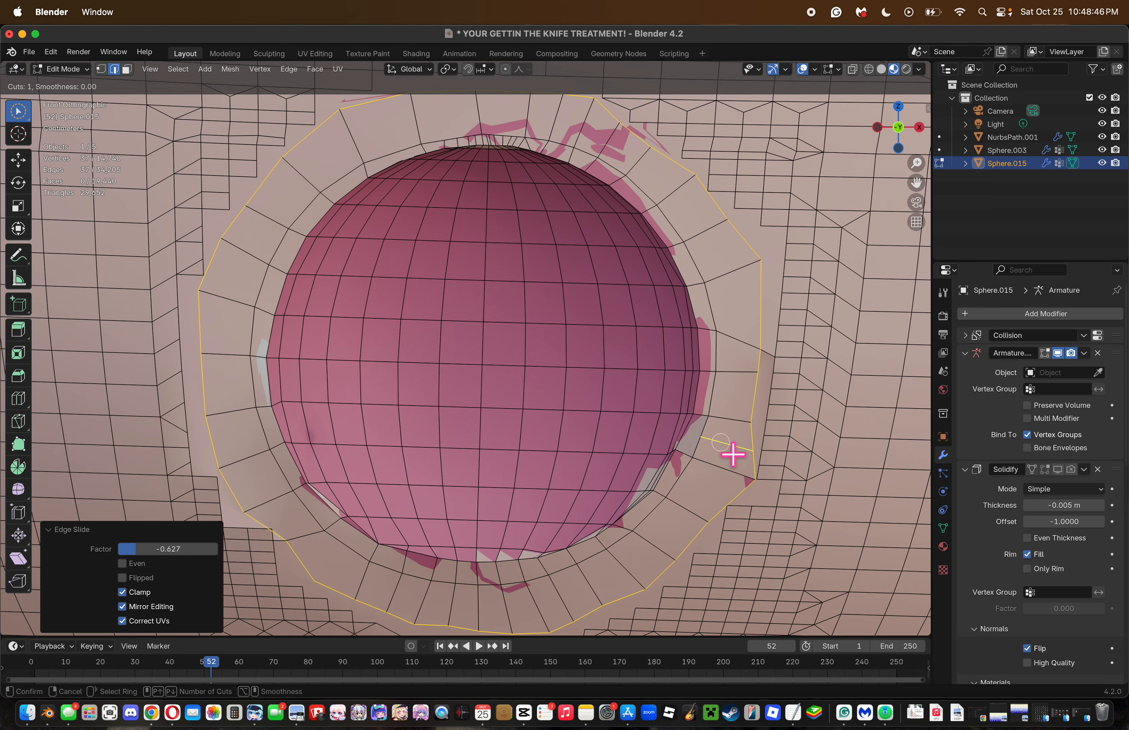
left_click(742, 420)
left_click(741, 420)
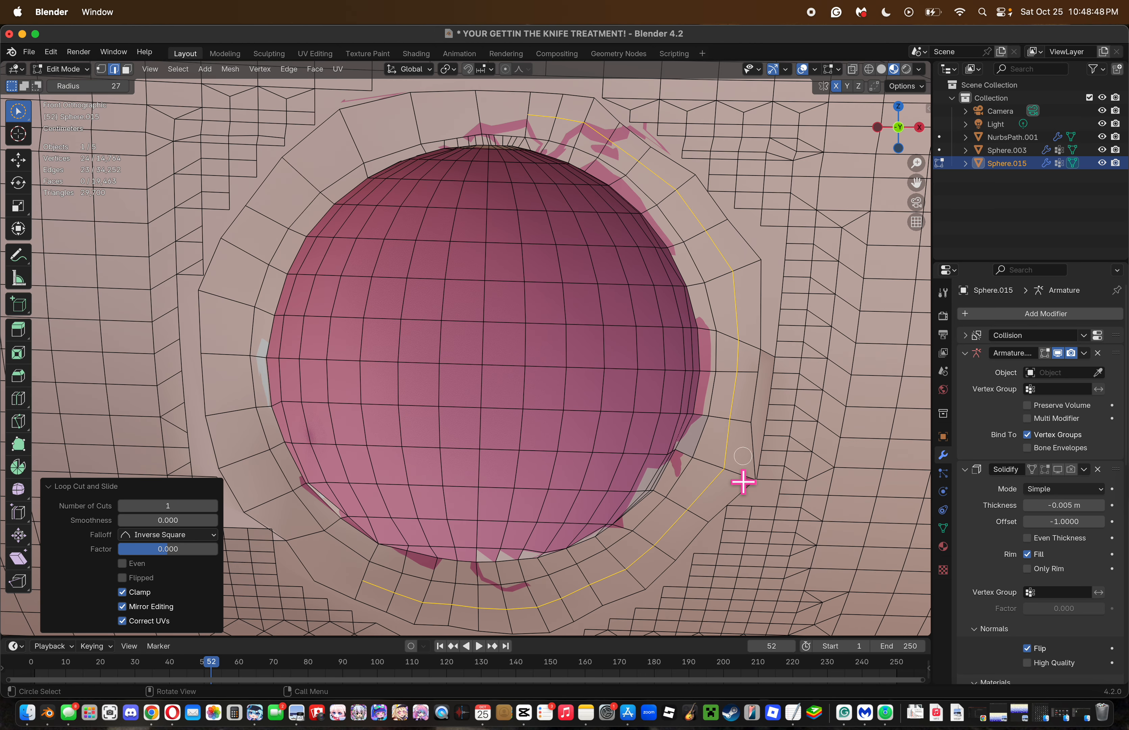
key("ctrl+r")
key("Escape")
Extend the new loop cut by one face at the band's lower left with the Knife tool.
key("k")
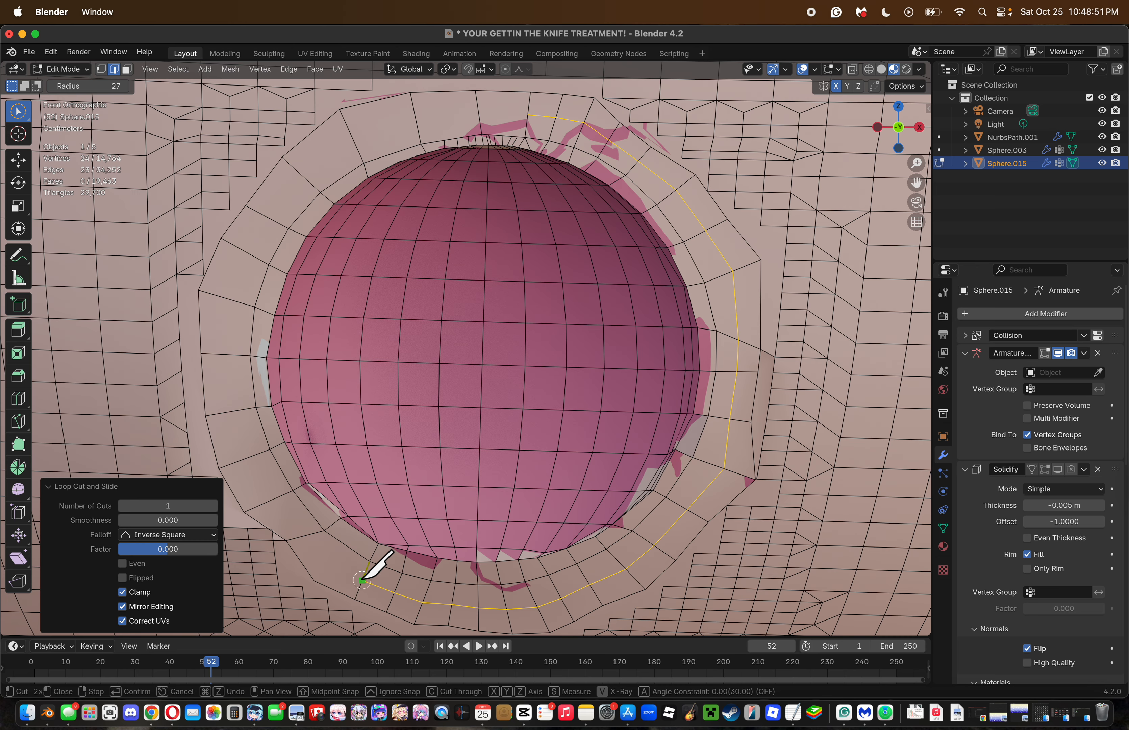
left_click(307, 535)
key("Return")
Add a centred loop cut along the band's left part and knife its lower end to the lower cut.
key("ctrl+r")
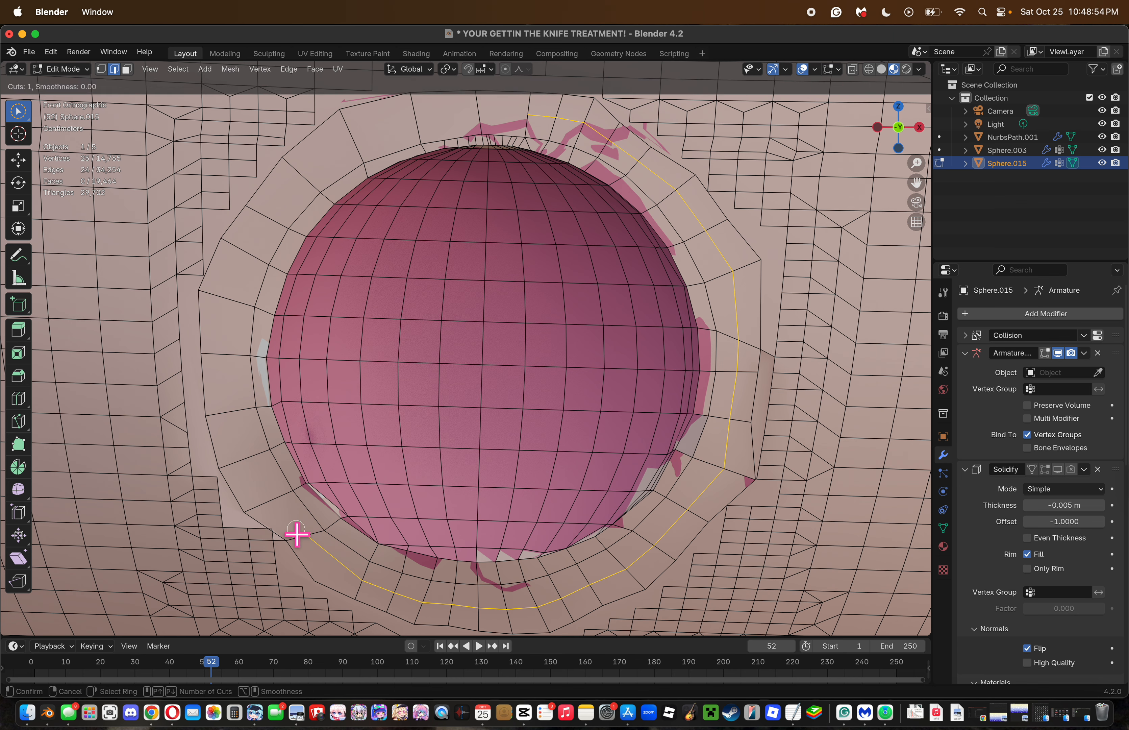
left_click(270, 486)
right_click(270, 487)
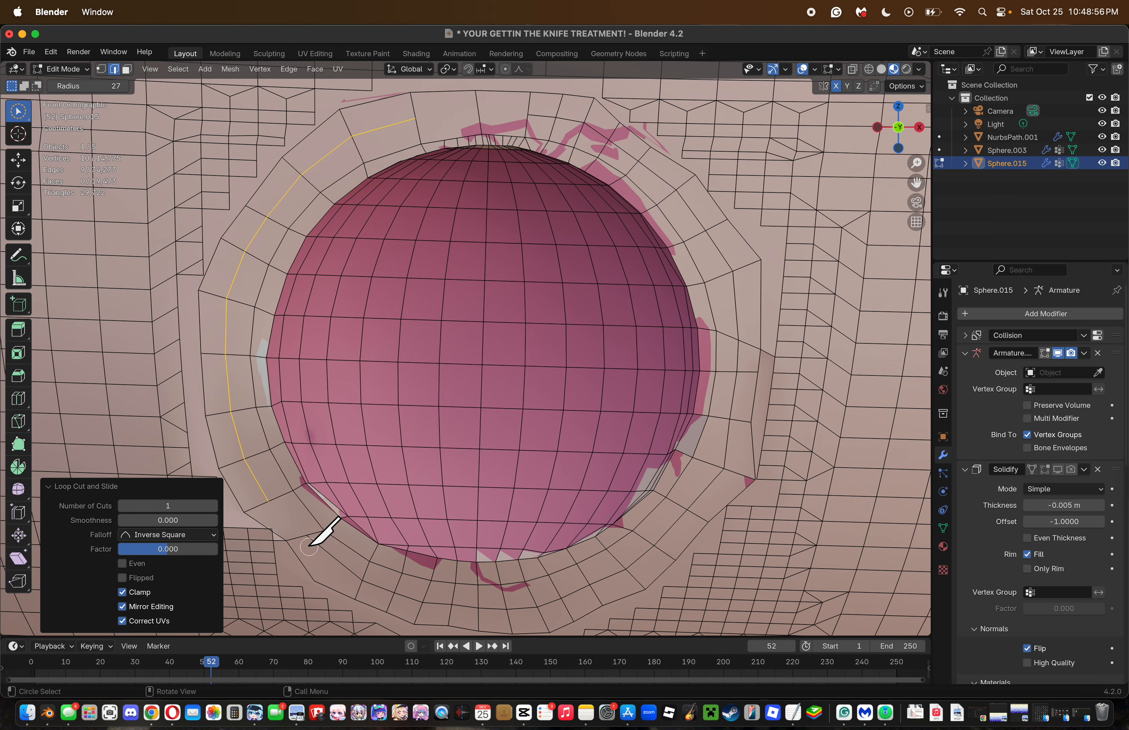
key("k")
left_click(307, 535)
left_click(268, 500)
key("Return")
Knife the two loop cuts together across the top of the band and select the completed middle loop.
key("k")
left_click(415, 118)
left_click(478, 114)
left_click(527, 114)
key("Return")
left_click(539, 115, "alt")
Try sliding the selected middle loop with Edge Slide, and undo it.
right_click(802, 304)
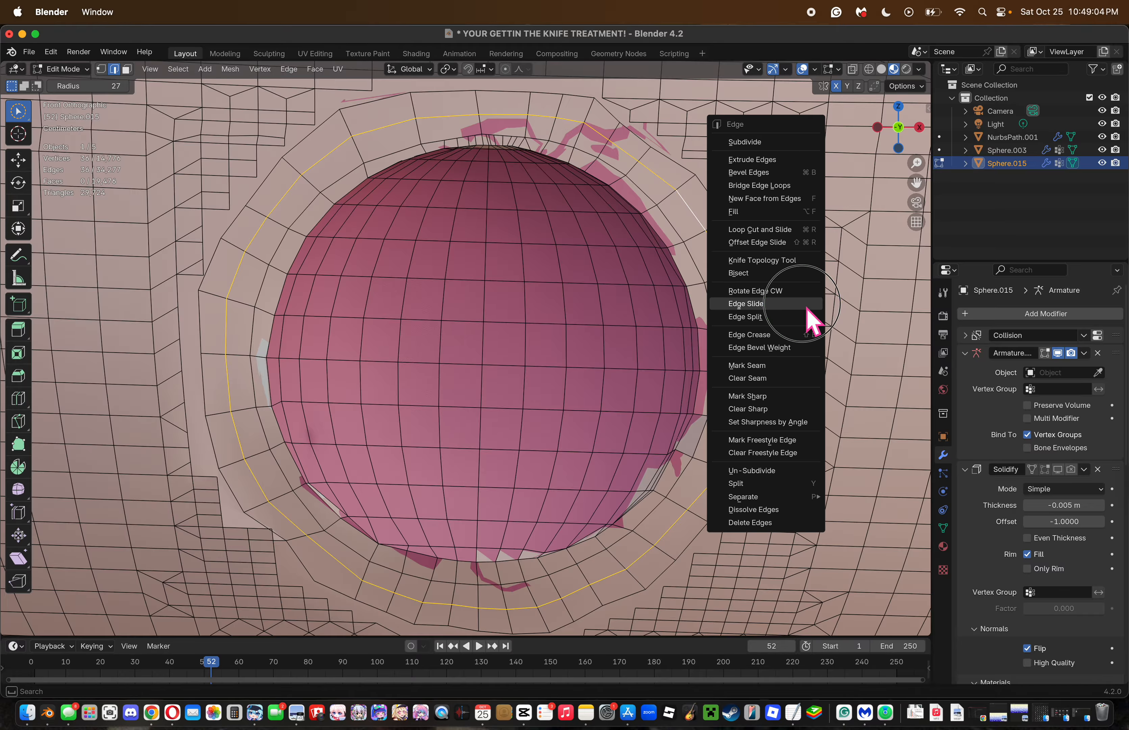
left_click(809, 305)
left_click(576, 260)
key("super+z")
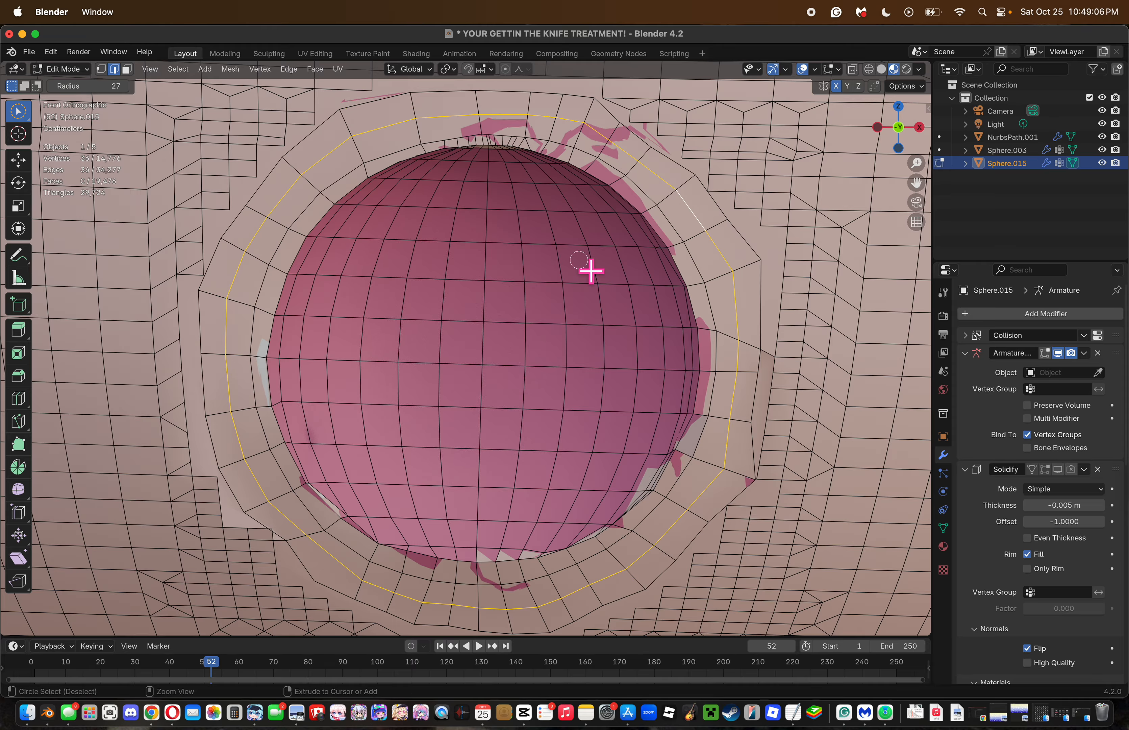
Switch to vertex selection and apply Smooth Vertices to the middle loop three times at 0.500 smoothing.
left_click(100, 69)
right_click(519, 368)
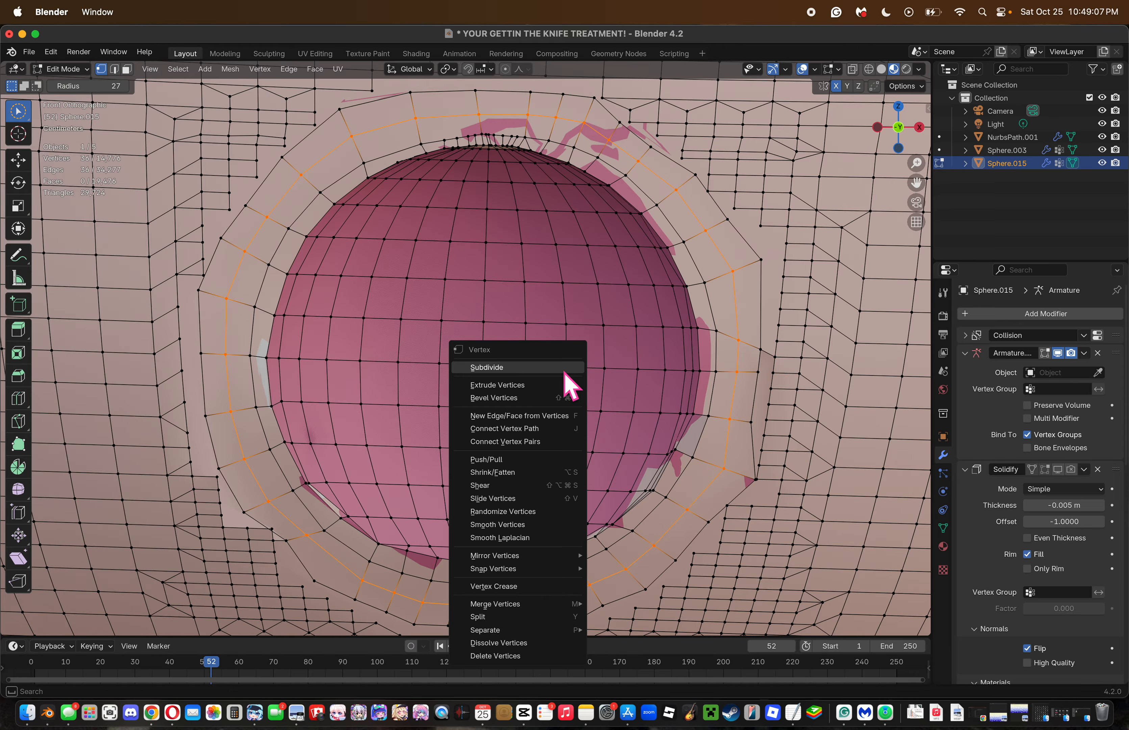
left_click(512, 527)
right_click(504, 541)
left_click(506, 528)
right_click(507, 529)
left_click(506, 526)
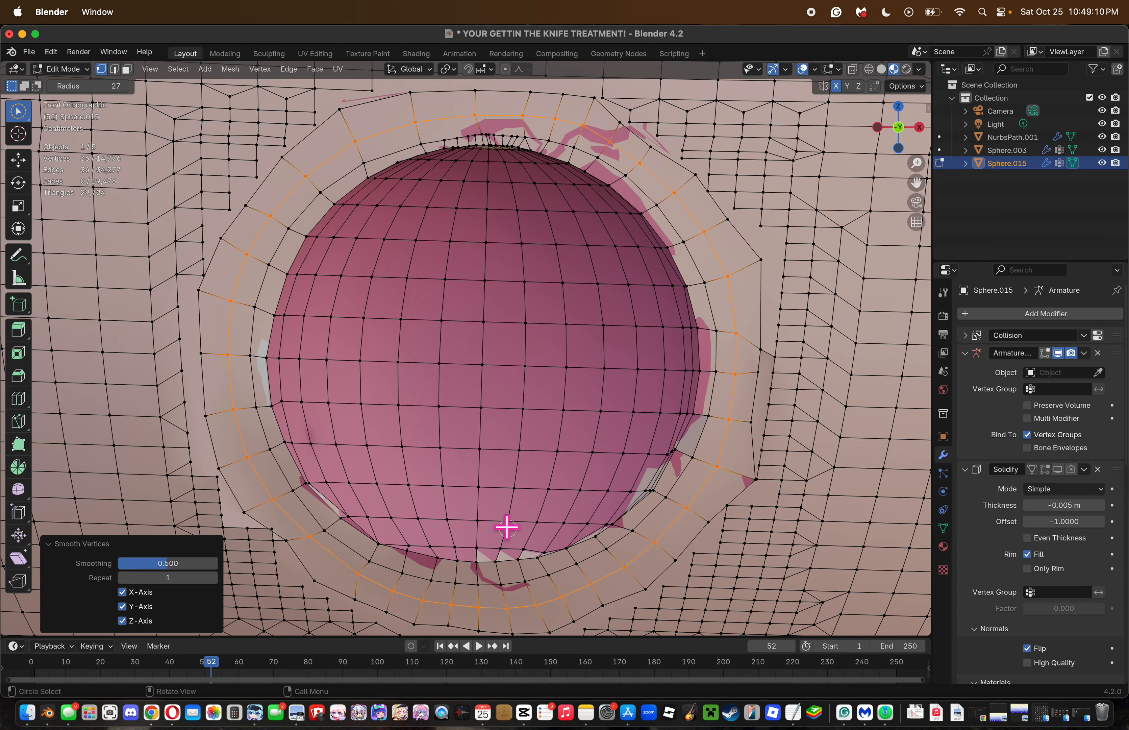
Select the whole outer loop of the widened band and apply Smooth Vertices at 0.500 smoothing.
left_click(781, 373, "alt")
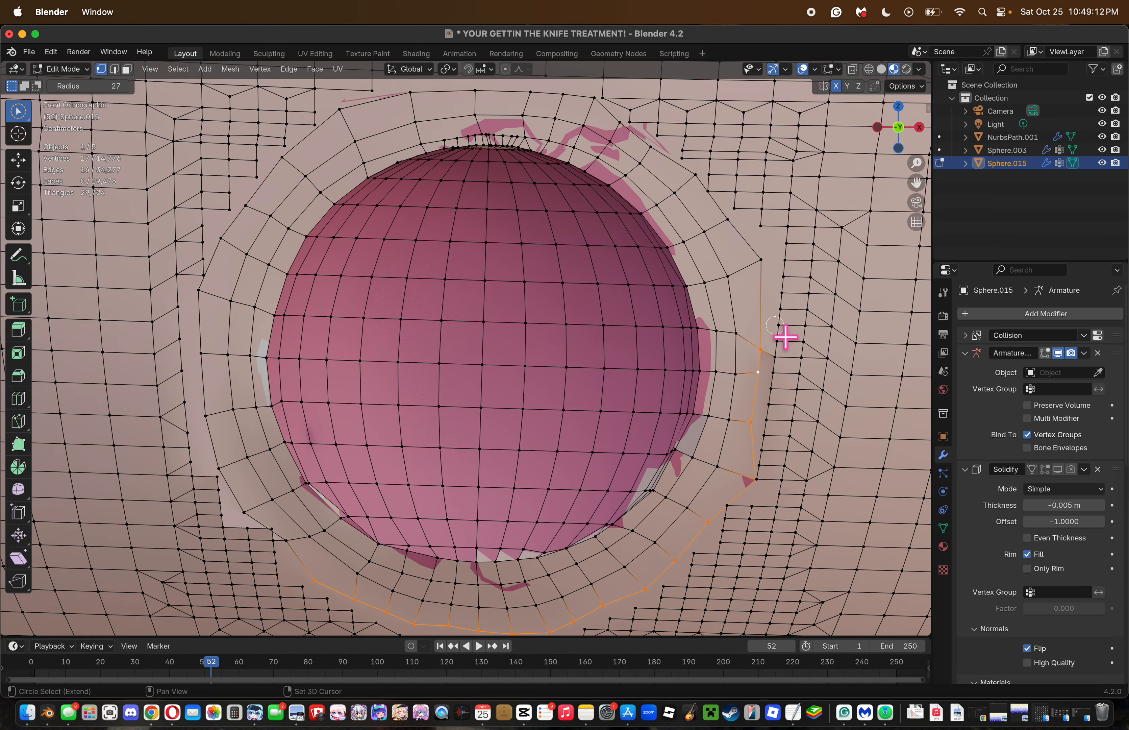
left_click(776, 319, "alt+shift")
right_click(786, 332)
left_click(781, 335)
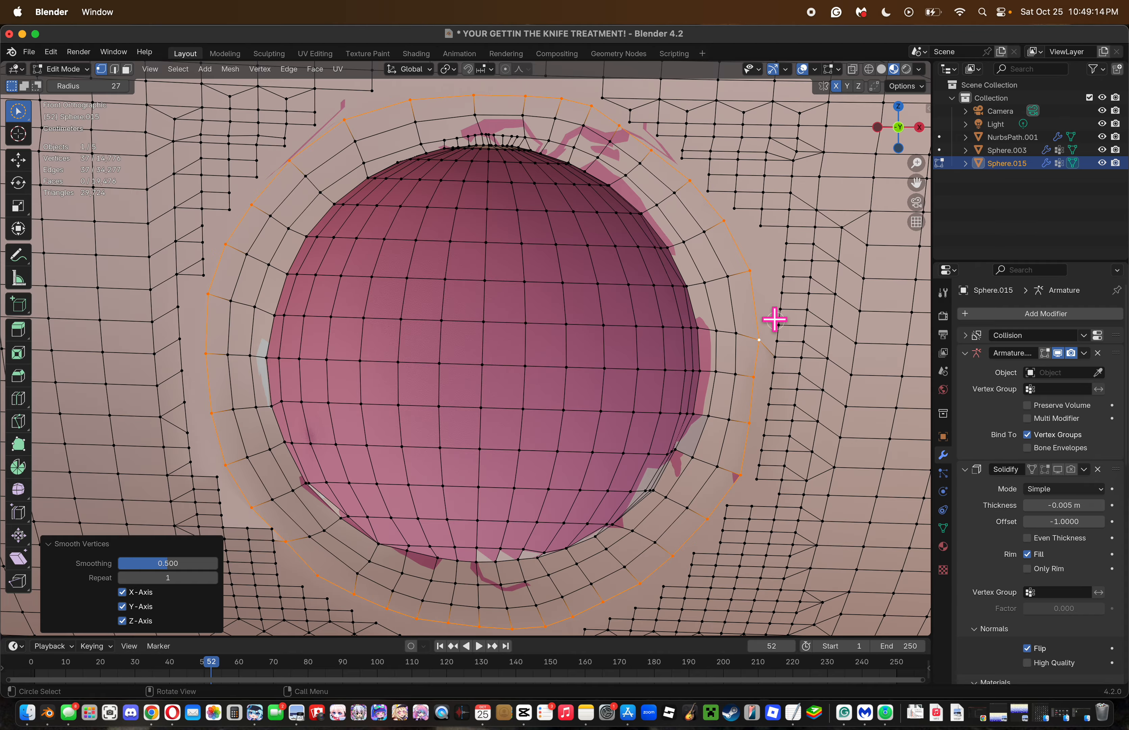
Apply Smooth Vertices to the band's outer loop again at 0.500 smoothing, then scale the loop to 1.040.
right_click(780, 333)
left_click(782, 335)
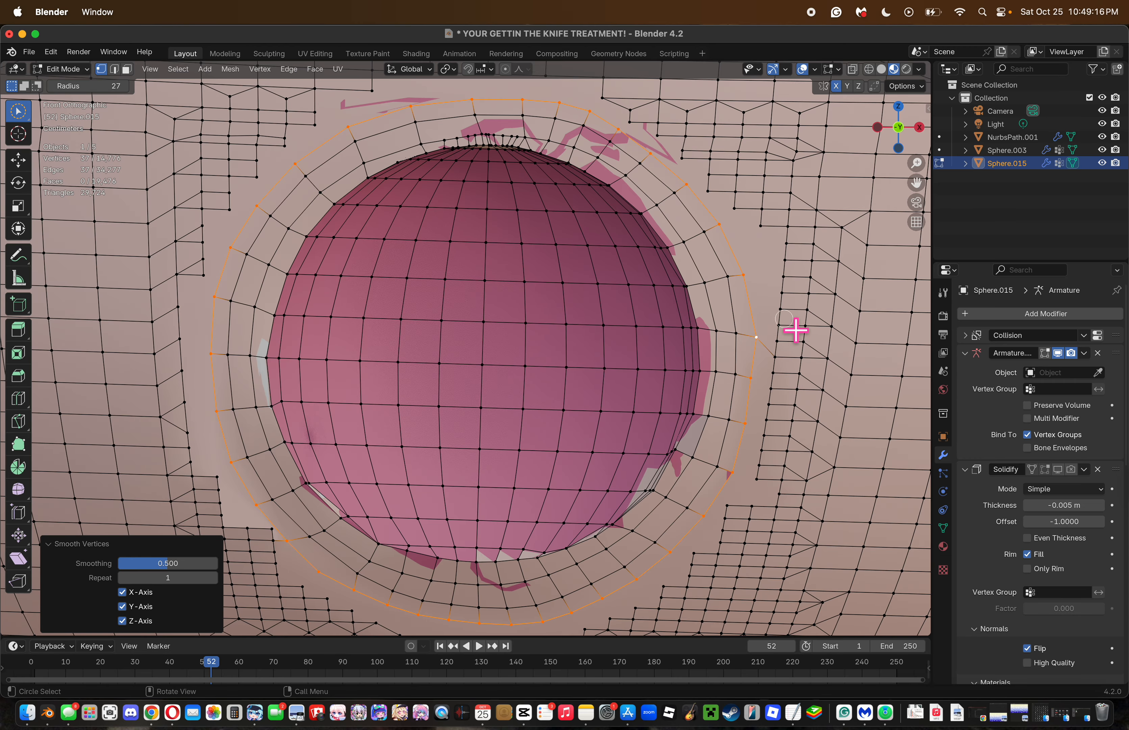
key("g")
left_click(784, 318)
key("s")
left_click(796, 318)
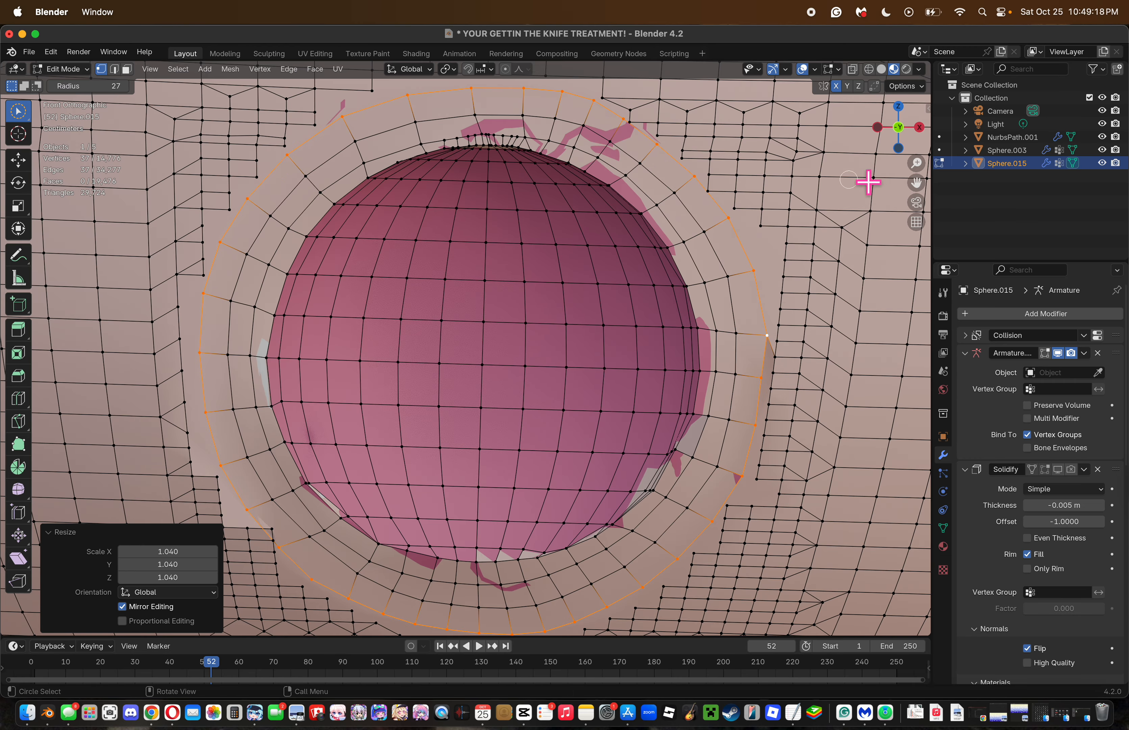
Apply Smooth Vertices to the enlarged outer loop once more and clear the selection.
left_click_drag(921, 161, 921, 199)
left_click_drag(893, 126, 899, 569)
right_click(804, 291)
left_click(800, 294)
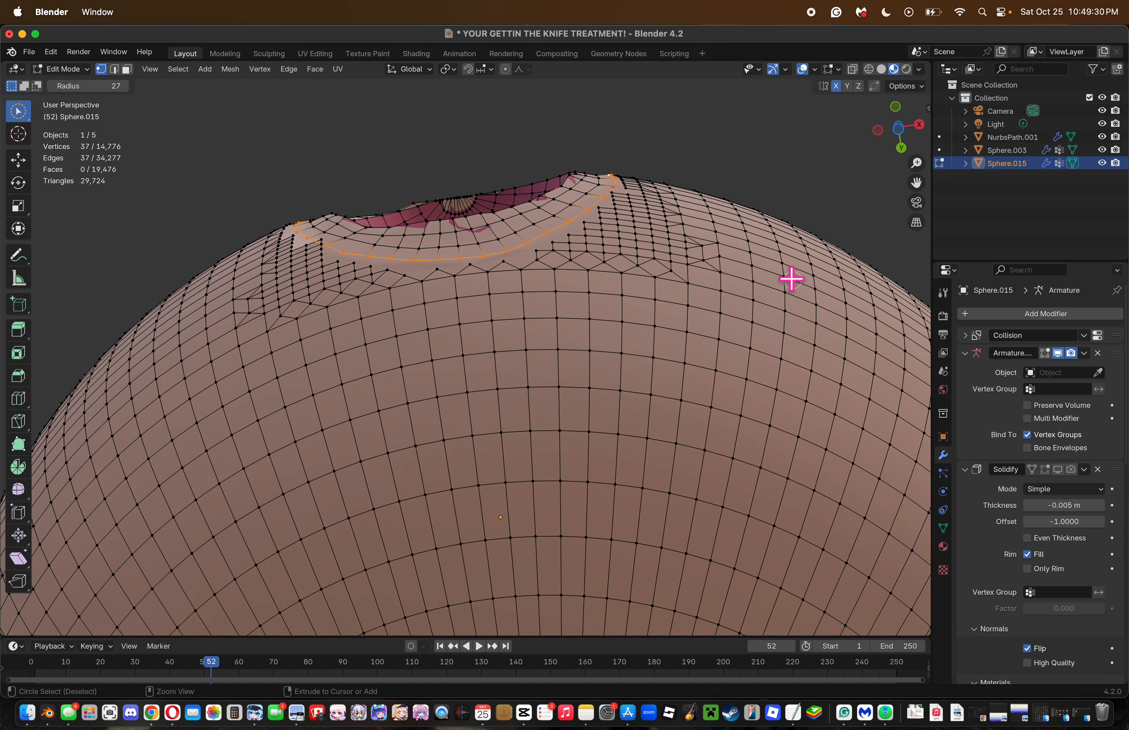
left_click(845, 209)
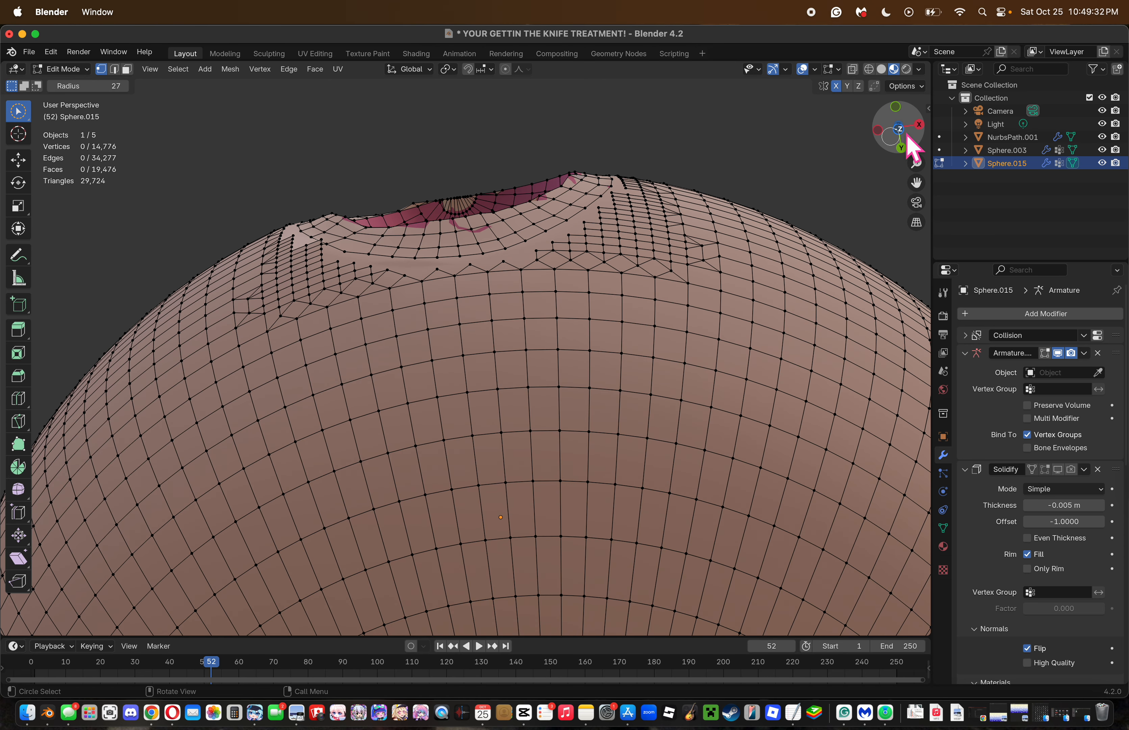
Dissolve the dense grid vertices at the upper right of the opening and the leftover zigzag vertices along the area's top edge.
left_click(902, 112)
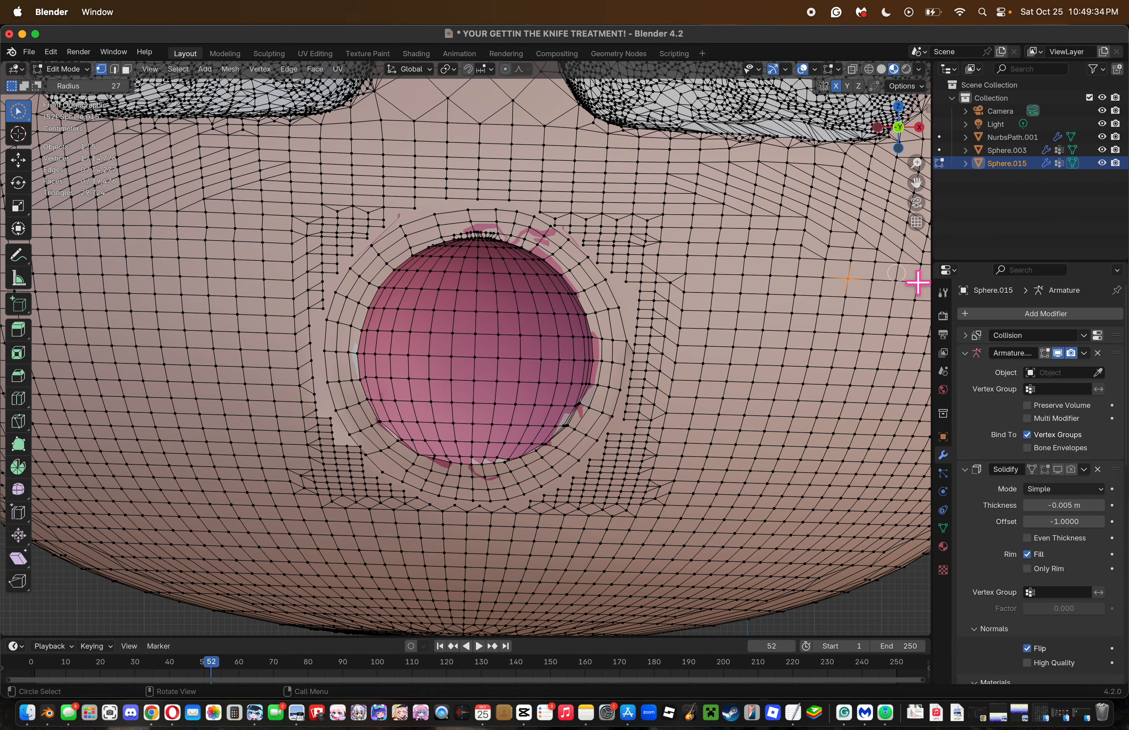
scroll(644, 214, "up", 3)
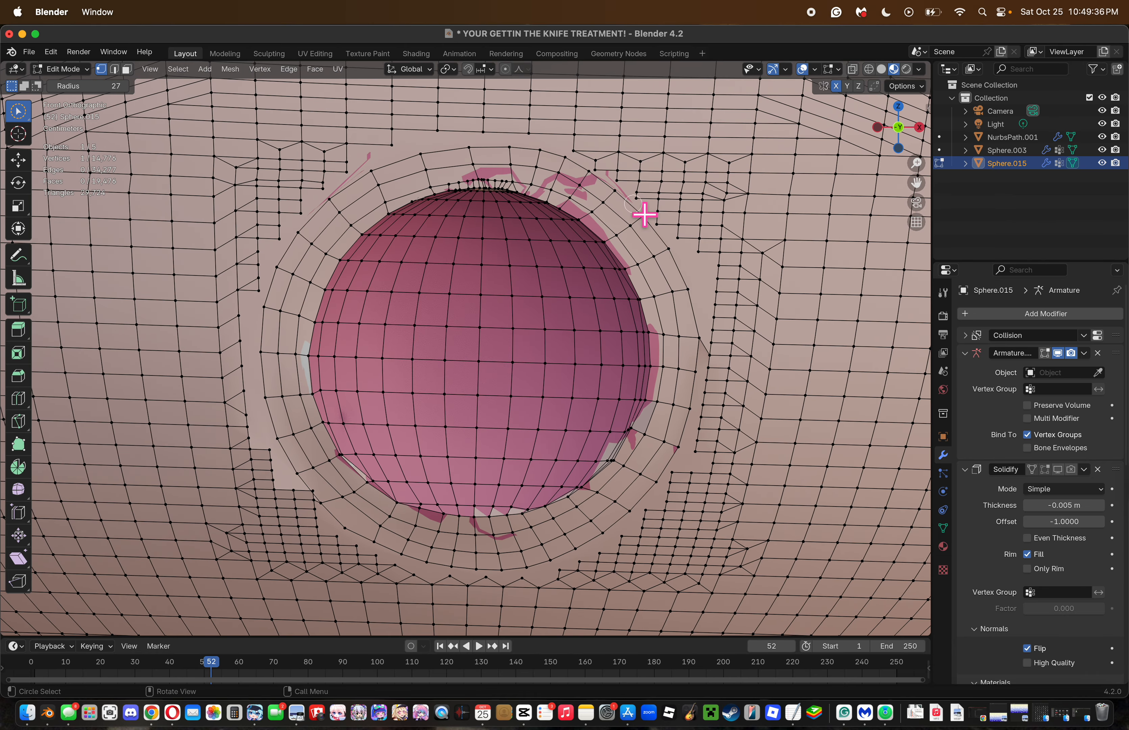
mouse_move(622, 186)
left_mouse_down()
mouse_move(636, 184)
mouse_move(612, 177)
mouse_move(670, 207)
mouse_move(716, 191)
mouse_move(718, 267)
mouse_move(683, 214)
mouse_move(675, 234)
mouse_move(639, 189)
mouse_move(724, 247)
mouse_move(728, 191)
mouse_move(741, 245)
mouse_move(711, 483)
left_mouse_up()
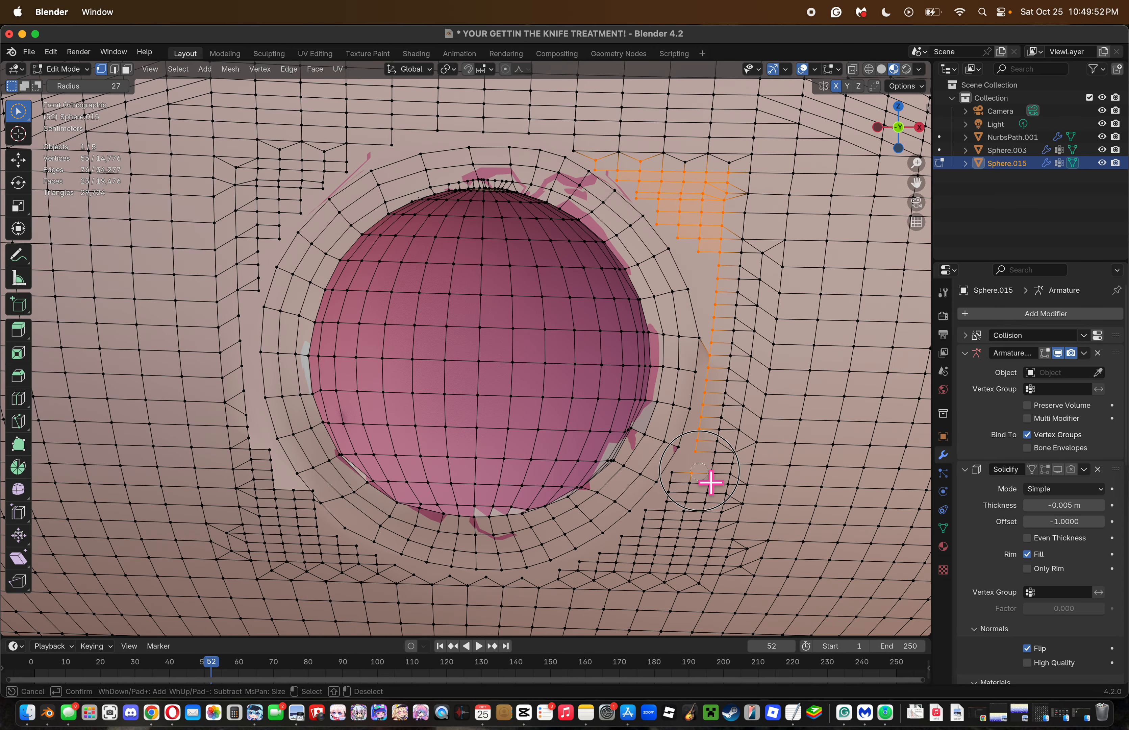
key("x")
left_click(701, 468)
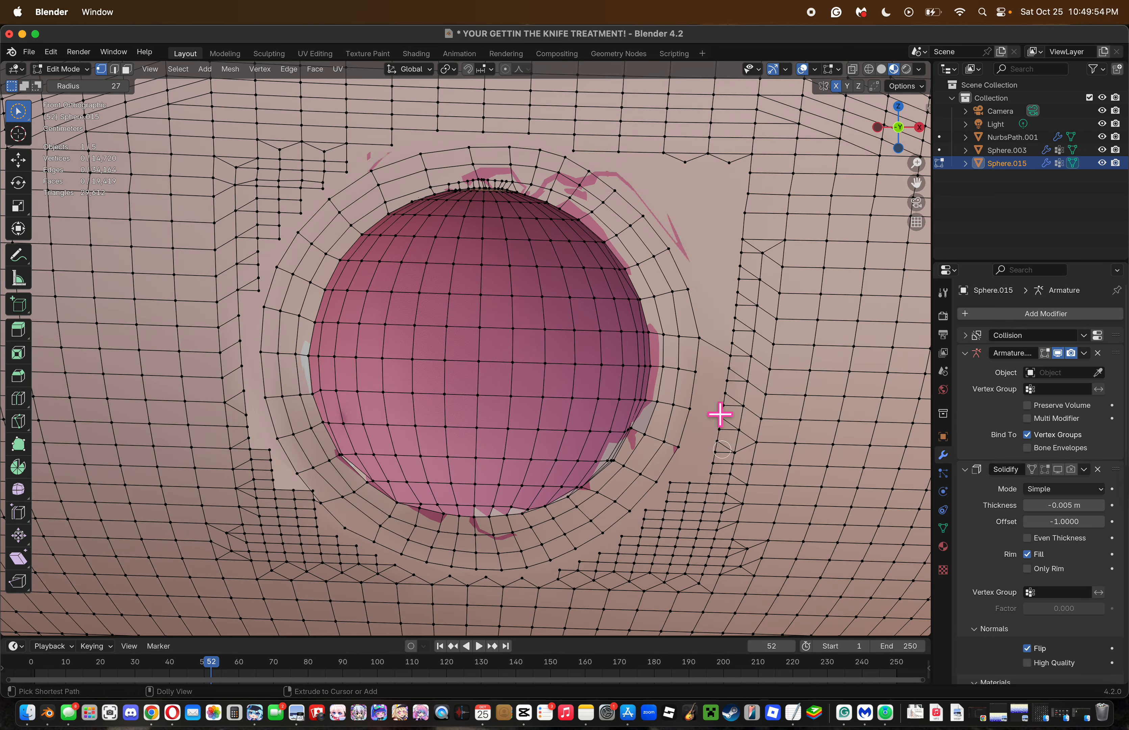
left_click(697, 182, "shift")
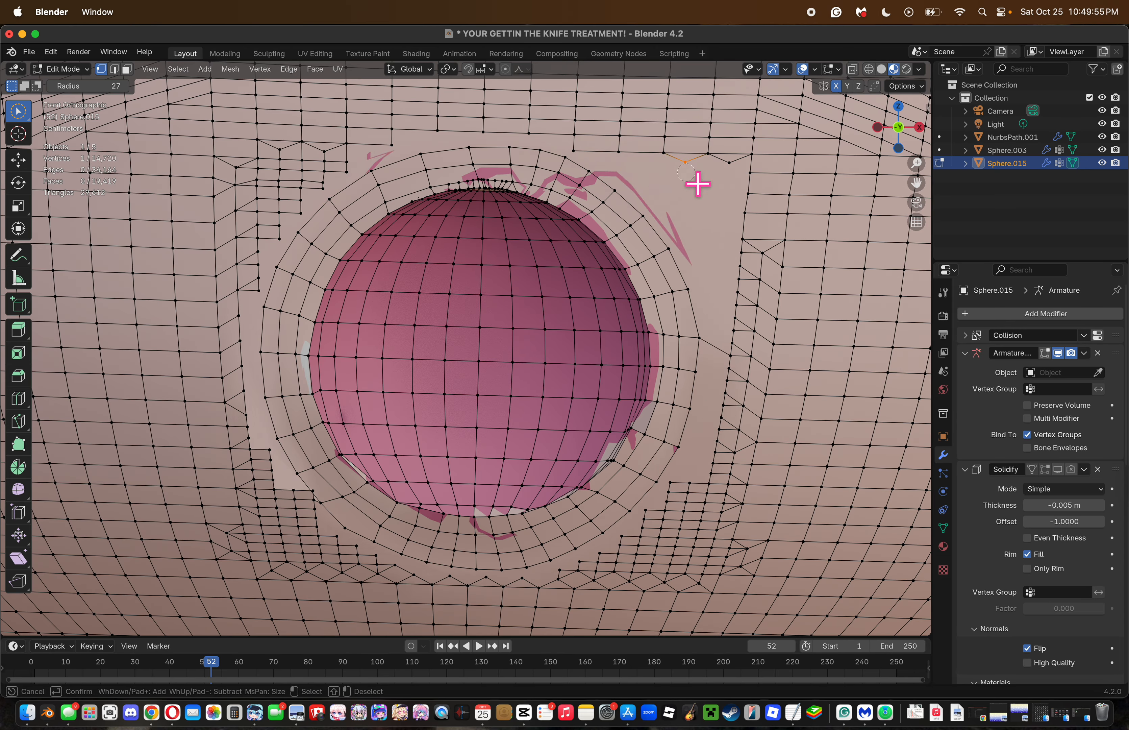
key("x")
left_click(800, 304)
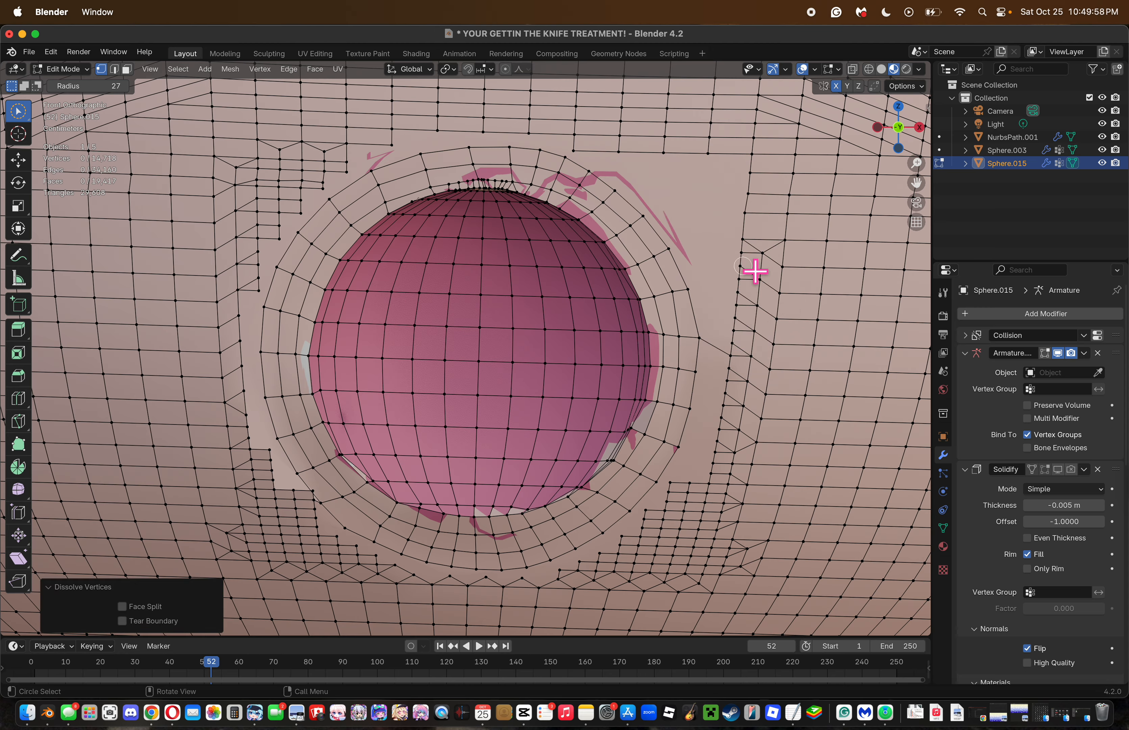
Dissolve the remaining narrow columns of dense vertices running down the right side of the opening.
mouse_move(755, 270)
left_mouse_down()
mouse_move(751, 370)
mouse_move(706, 535)
left_mouse_up()
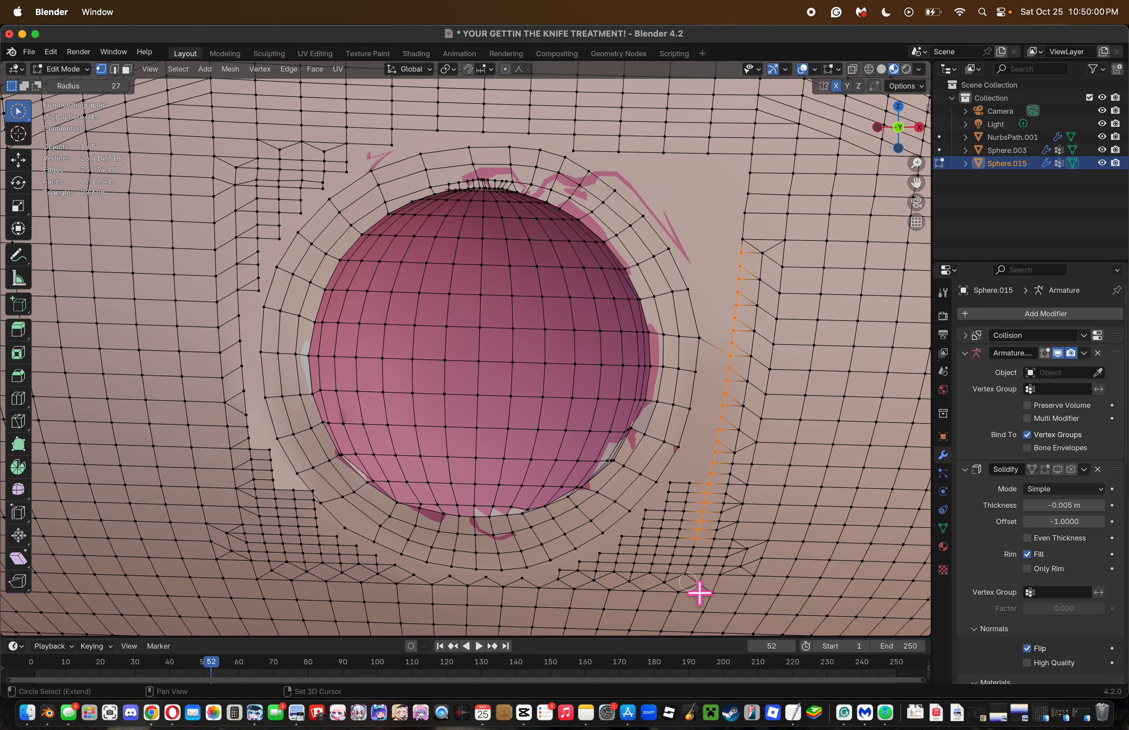
mouse_move(699, 592)
left_mouse_down()
mouse_move(745, 470)
mouse_move(753, 330)
mouse_move(775, 244)
mouse_move(767, 384)
left_mouse_up()
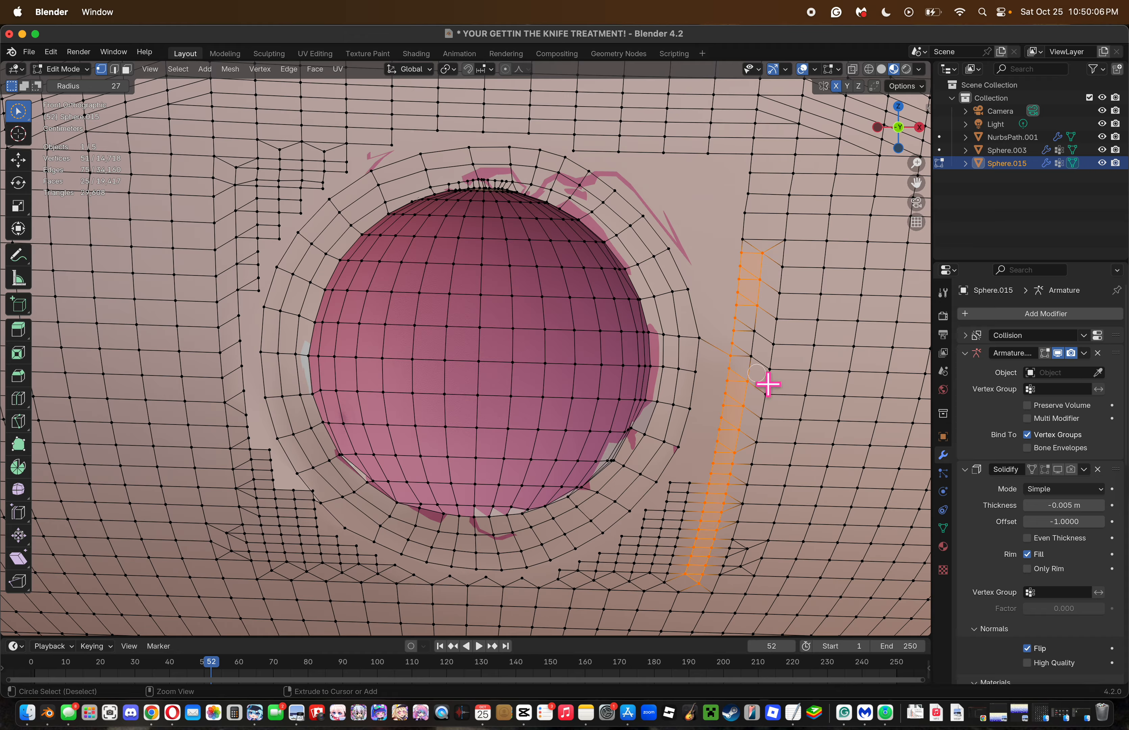
key("x")
left_click(754, 319)
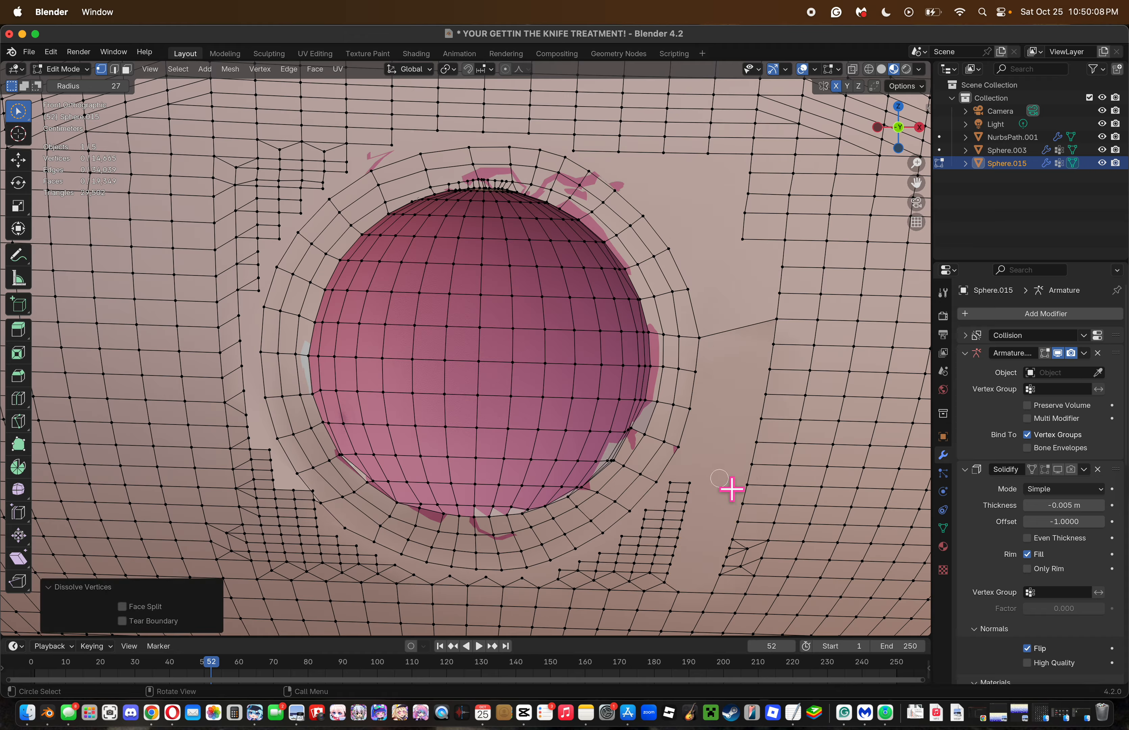
key("ctrl+z")
key("ctrl+shift+z")
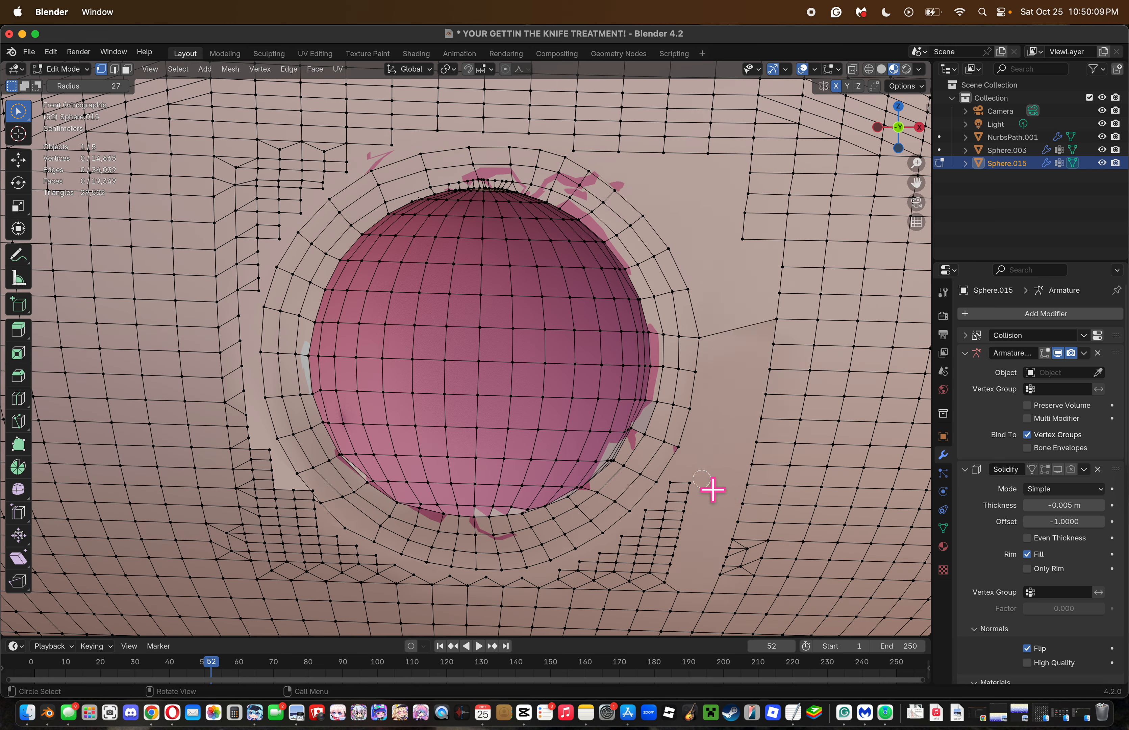
Select the dense stepped patch of vertices at the lower right of the opening and dissolve it.
mouse_move(712, 488)
left_mouse_down()
mouse_move(660, 528)
mouse_move(703, 529)
mouse_move(709, 550)
mouse_move(632, 589)
mouse_move(698, 591)
mouse_move(604, 590)
left_mouse_up()
left_click(706, 595)
mouse_move(699, 580)
left_mouse_down()
mouse_move(581, 585)
mouse_move(690, 589)
mouse_move(620, 569)
mouse_move(706, 496)
mouse_move(671, 562)
left_mouse_up()
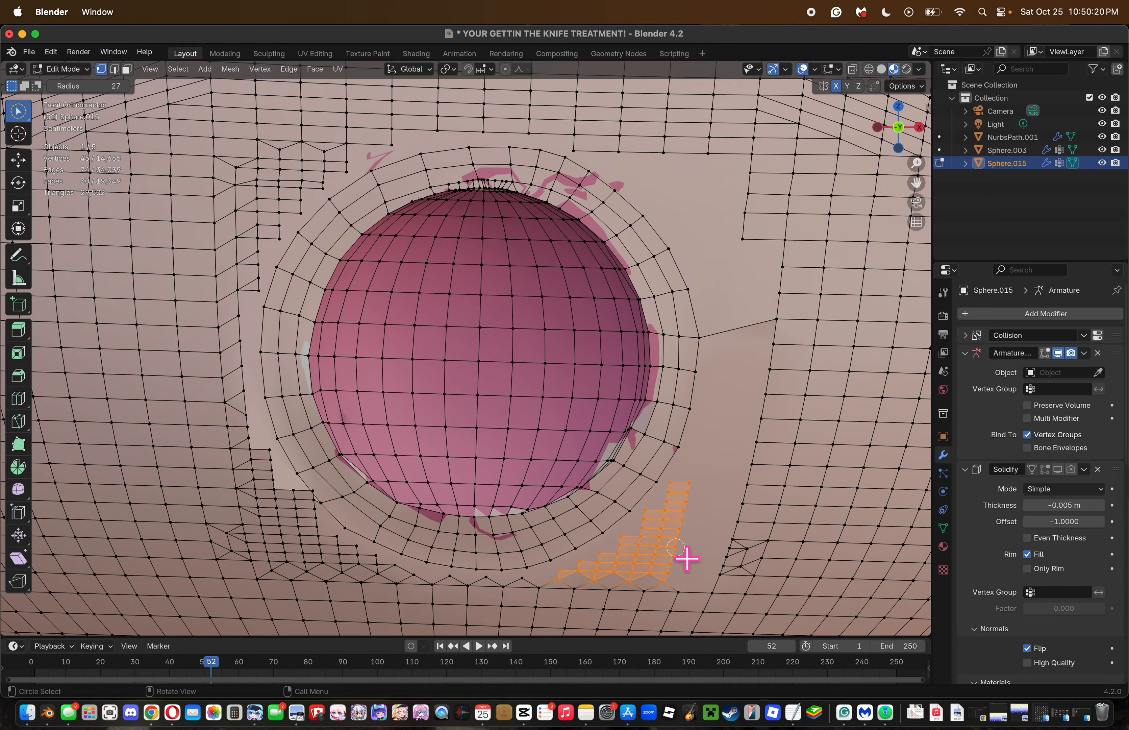
right_click(686, 559)
key("x")
left_click(675, 547)
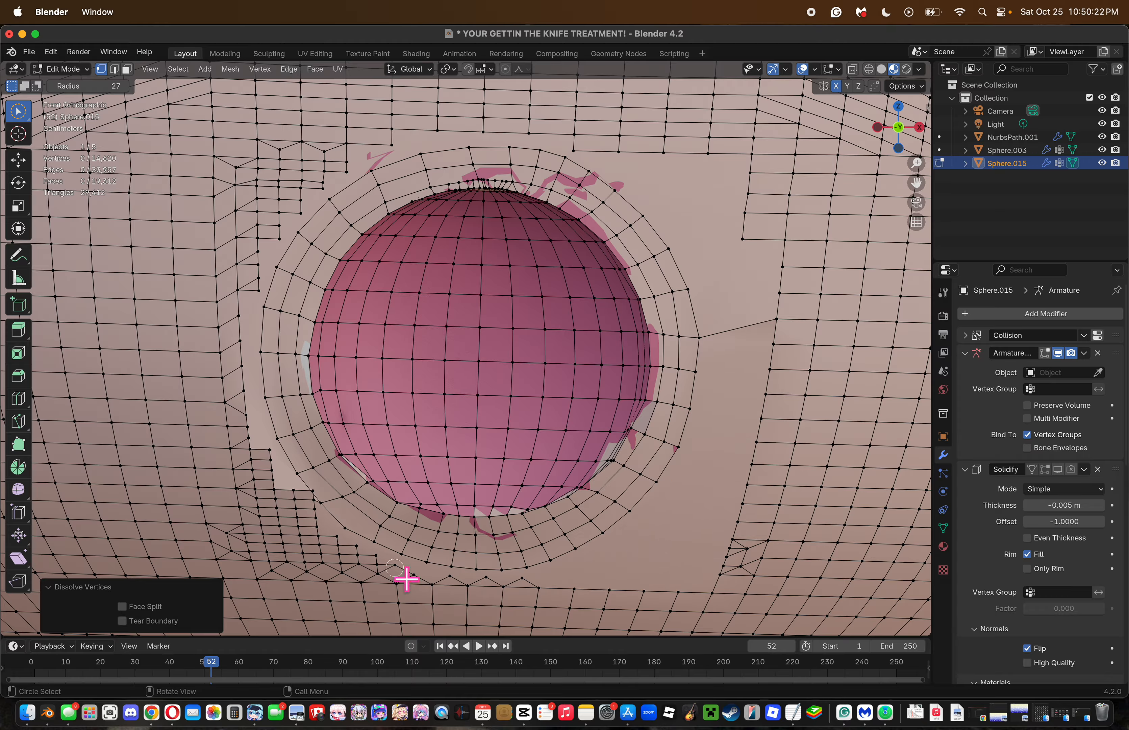
Dissolve the vertex row beneath the opening together with the dense patch at its lower left.
left_click(522, 588)
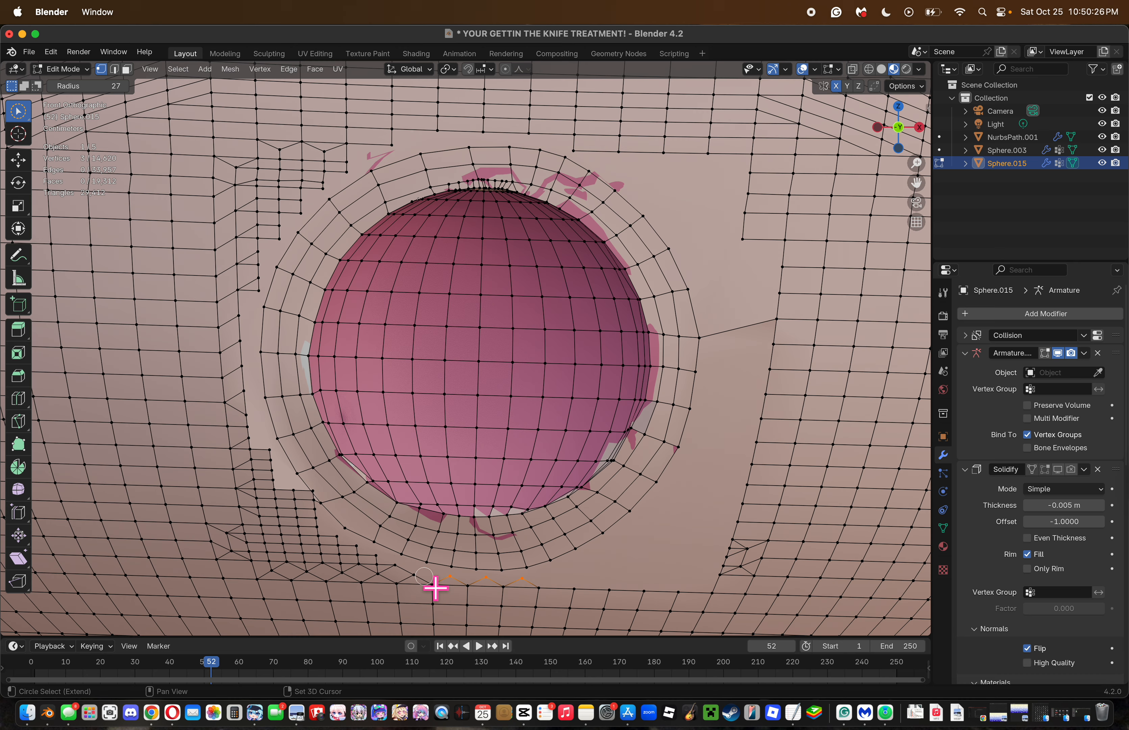
mouse_move(421, 584)
left_mouse_down()
mouse_move(307, 581)
mouse_move(317, 594)
left_mouse_up()
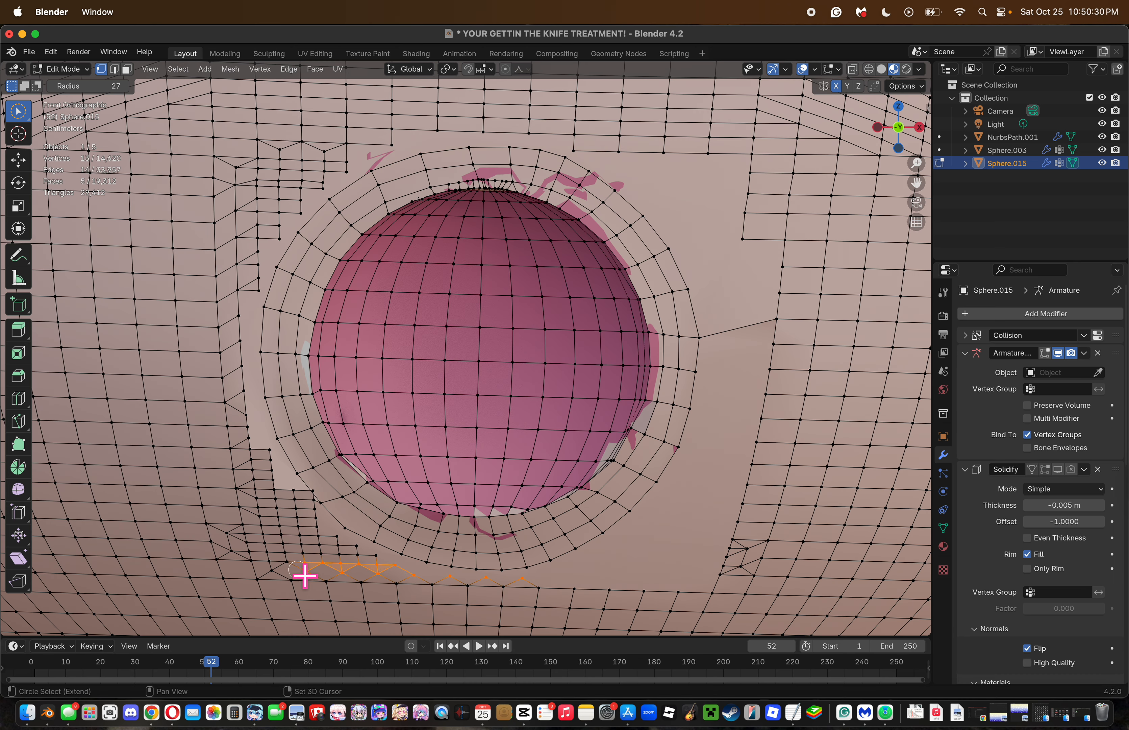
mouse_move(270, 457)
left_mouse_down("shift")
mouse_move(272, 577)
mouse_move(264, 464)
mouse_move(288, 487)
mouse_move(295, 573)
mouse_move(322, 566)
mouse_move(300, 512)
mouse_move(353, 564)
mouse_move(353, 551)
mouse_move(388, 574)
left_mouse_up("shift")
key("ctrl+z")
key("x")
left_click(535, 575)
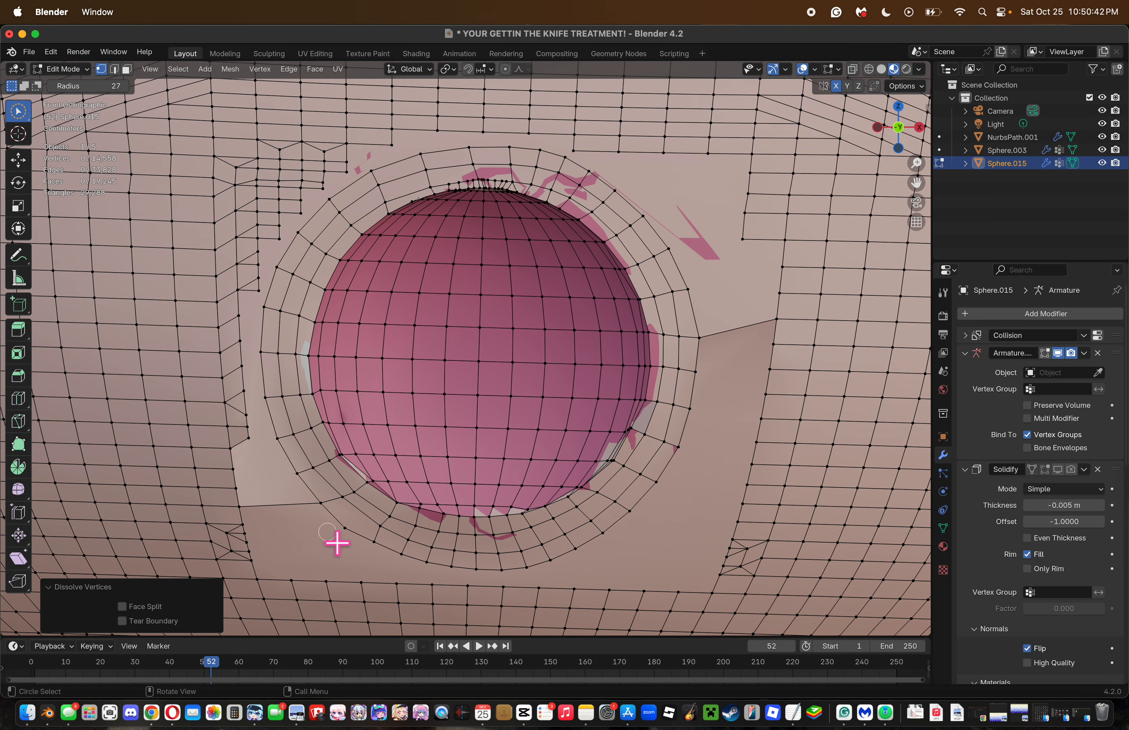
key("ctrl+z")
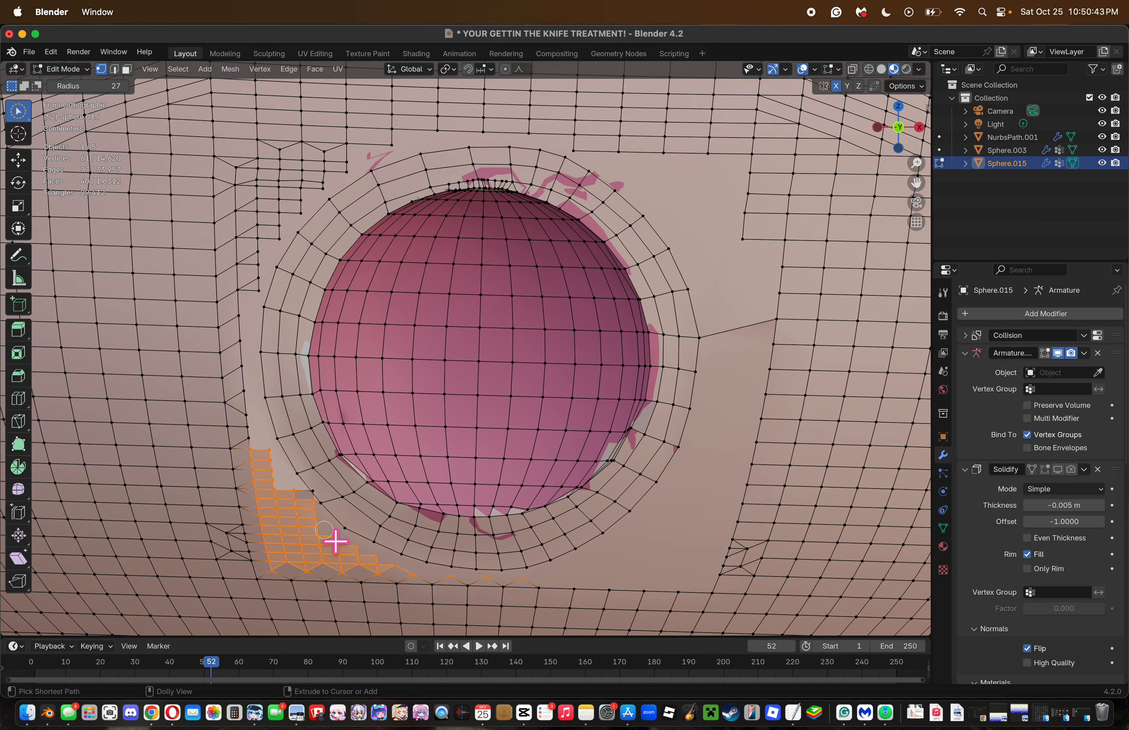
key("ctrl+shift+z")
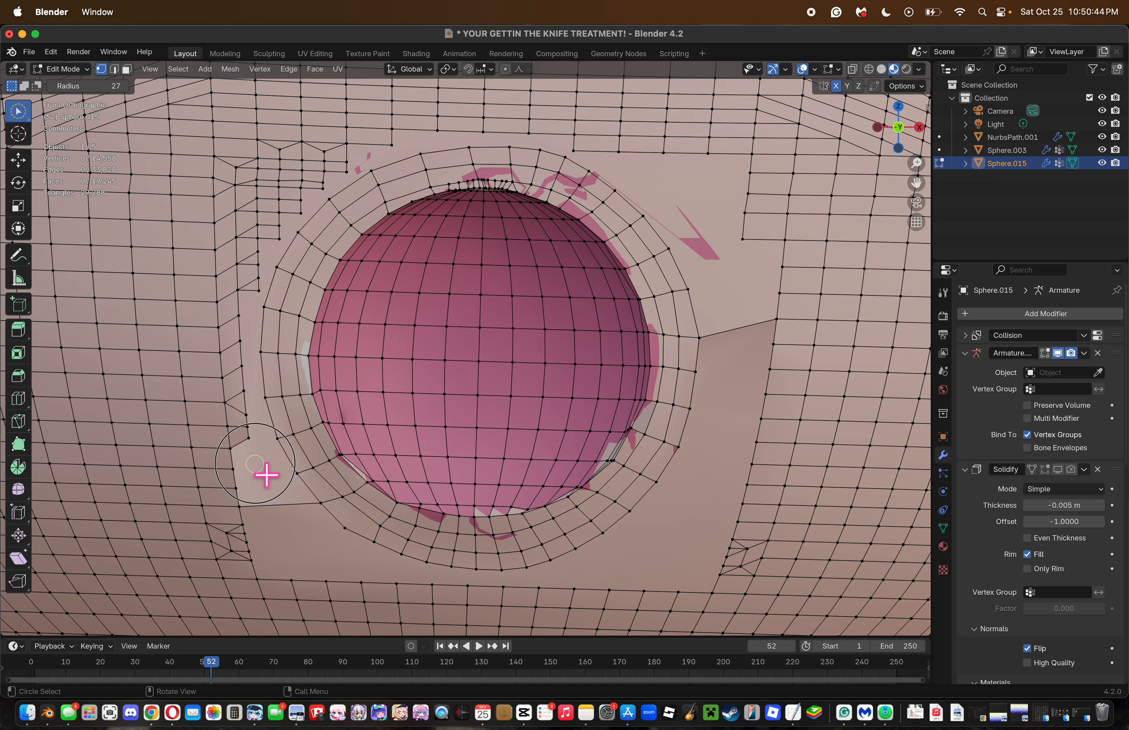
Dissolve the dense vertices along the left side and upper left of the opening, including the leftover zigzag row above.
mouse_move(266, 474)
left_mouse_down()
mouse_move(259, 207)
mouse_move(252, 212)
mouse_move(257, 300)
mouse_move(272, 273)
mouse_move(272, 179)
mouse_move(363, 179)
mouse_move(275, 176)
mouse_move(290, 246)
mouse_move(306, 221)
left_mouse_up()
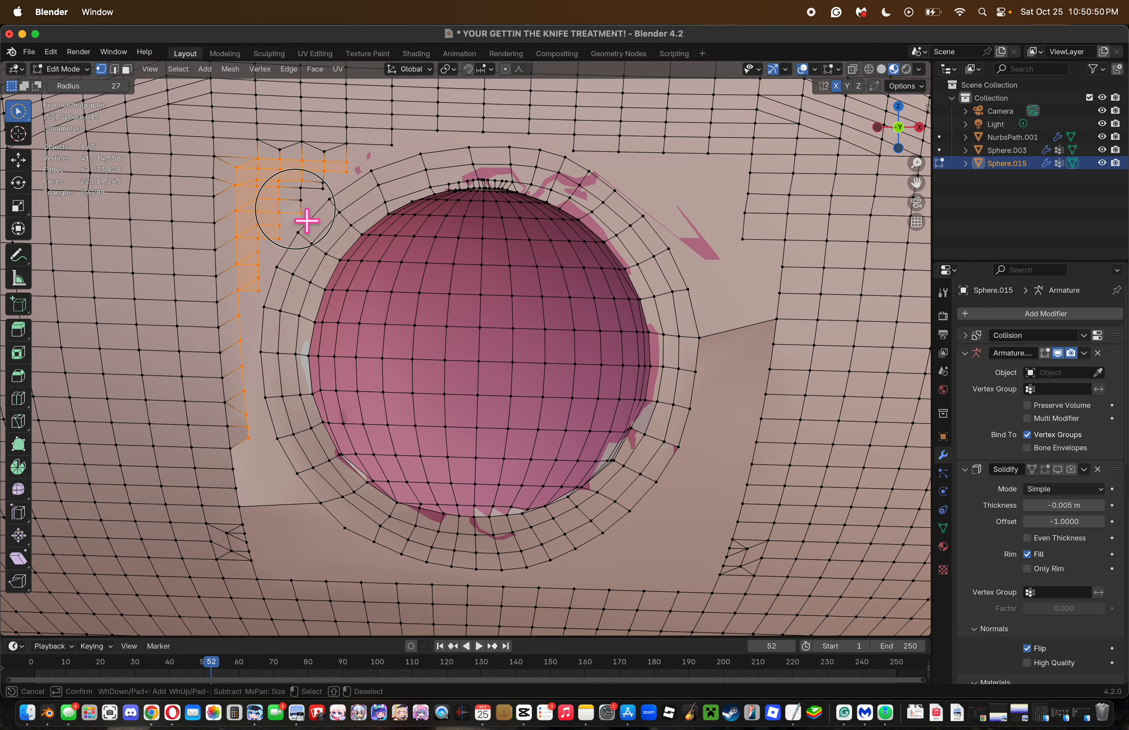
key("x")
left_click(348, 184)
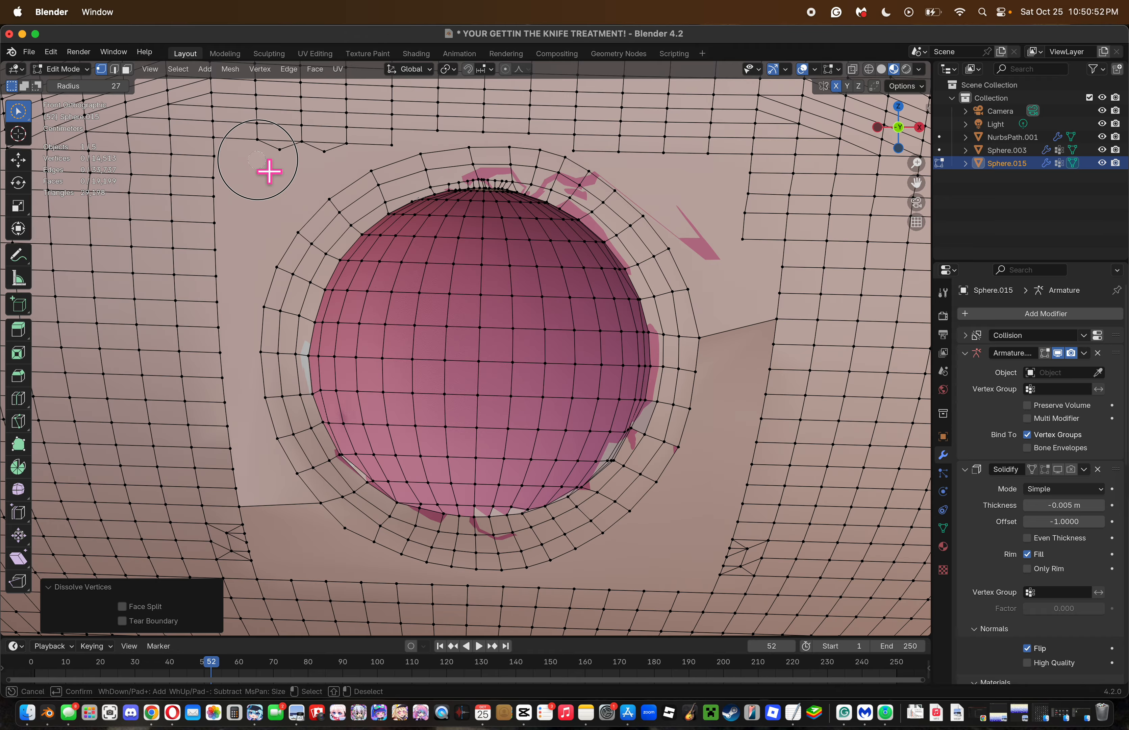
left_click_drag(268, 171, 323, 164)
key("x")
left_click(335, 176)
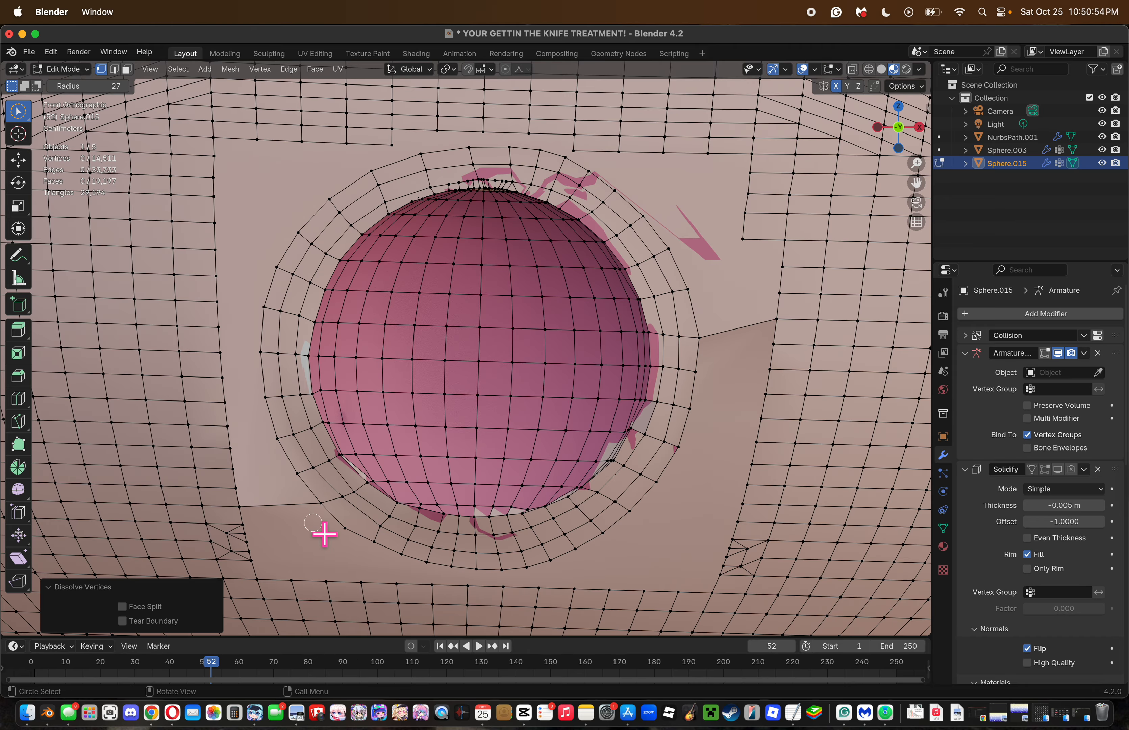
Try smoothing the edge loop that crosses the band's right side, and undo the smoothing and extra path selection.
left_click(879, 128)
left_click(919, 127)
left_click_drag(916, 163, 562, 311)
left_click_drag(912, 168, 913, 140)
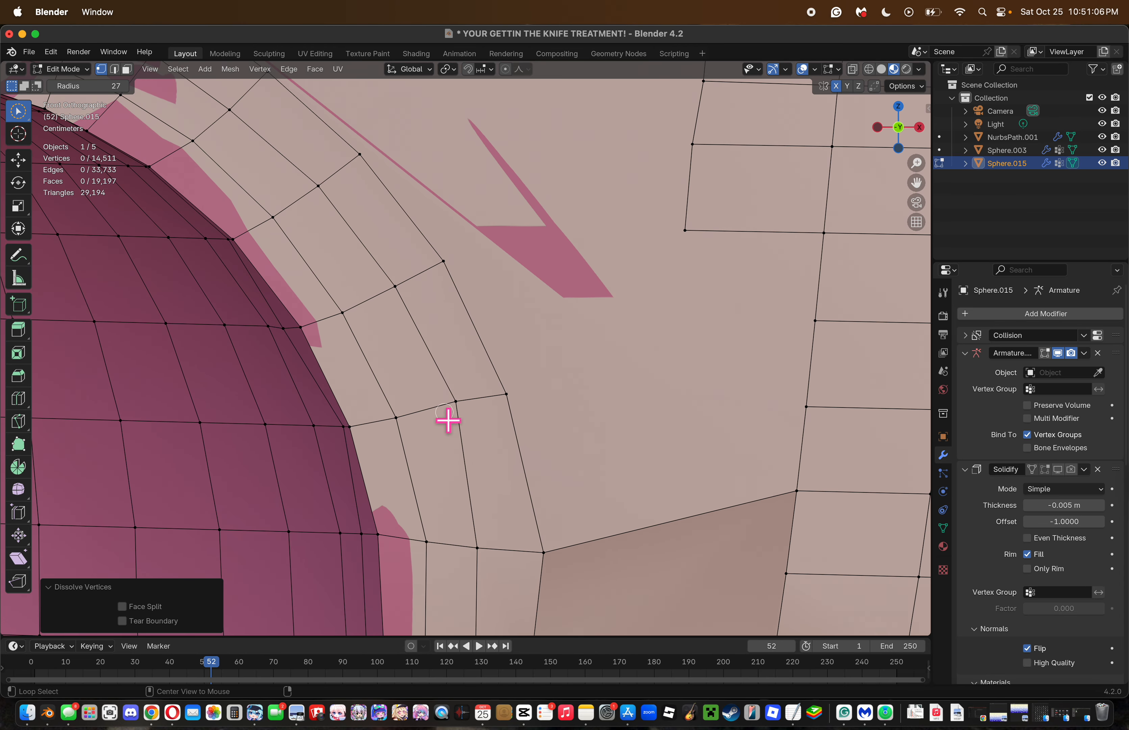
left_click(446, 405, "alt")
right_click(817, 428)
left_click(811, 421)
key("super+z")
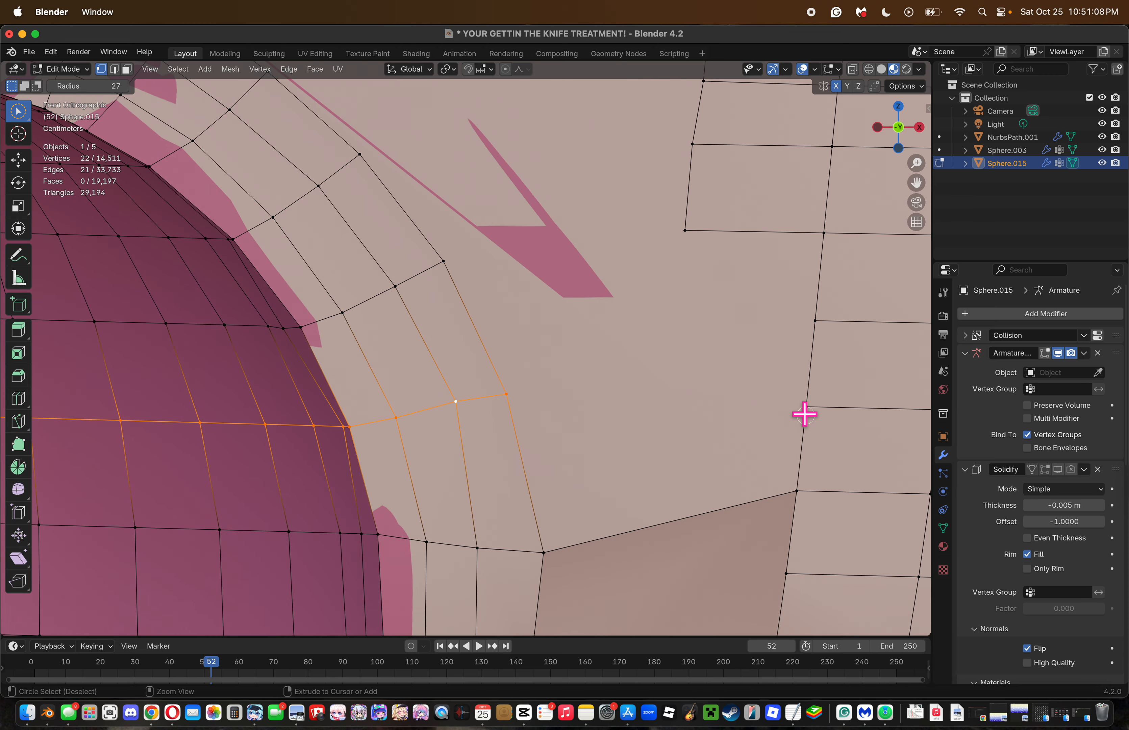
key("super+shift+z")
key("super+z")
key("super+shift+z")
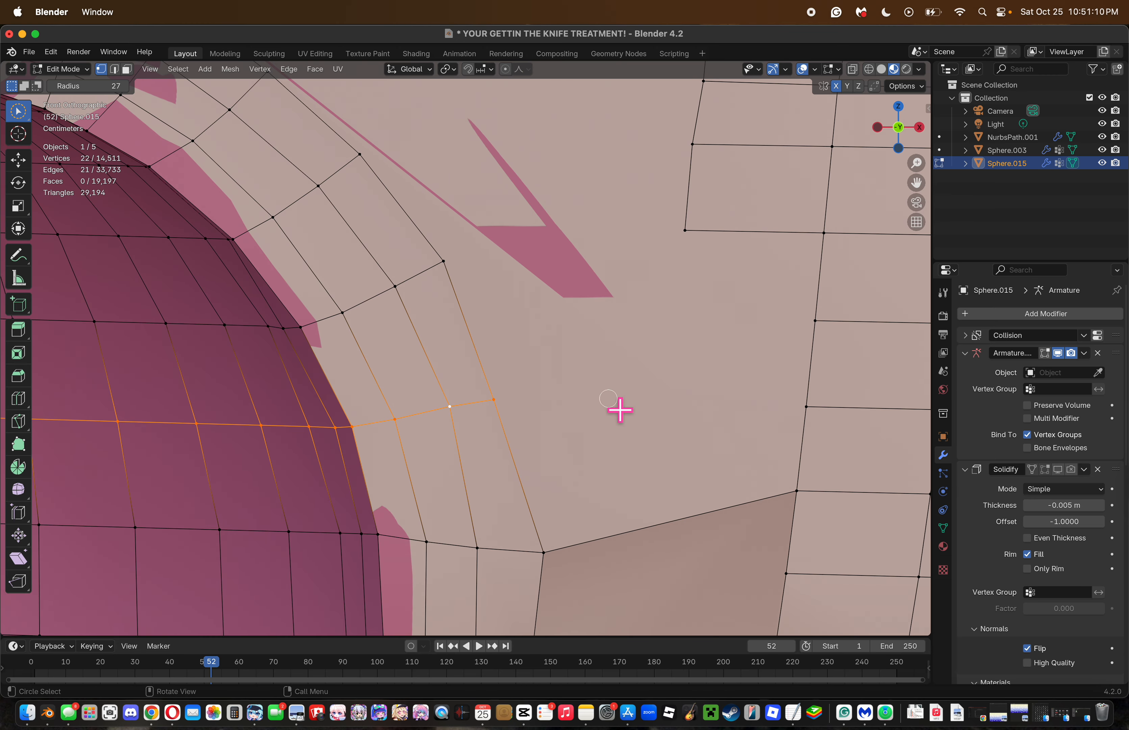
left_click(371, 285, "ctrl")
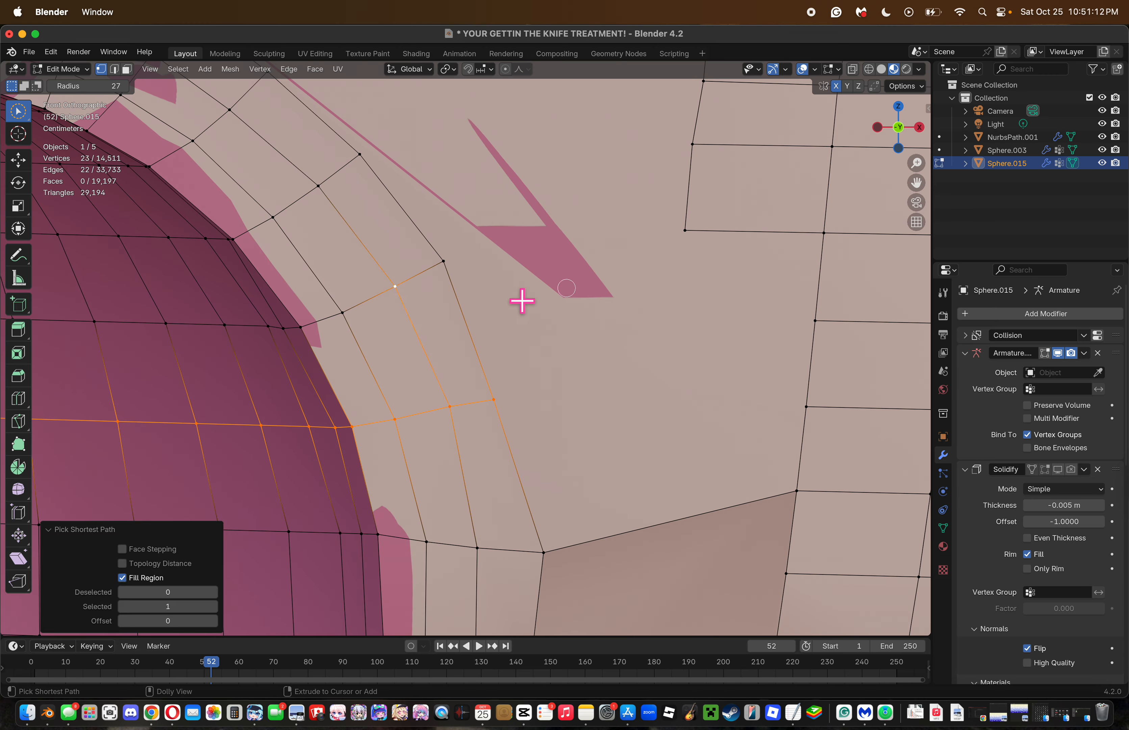
key("super+z")
left_click(383, 315, "ctrl")
key("super+z")
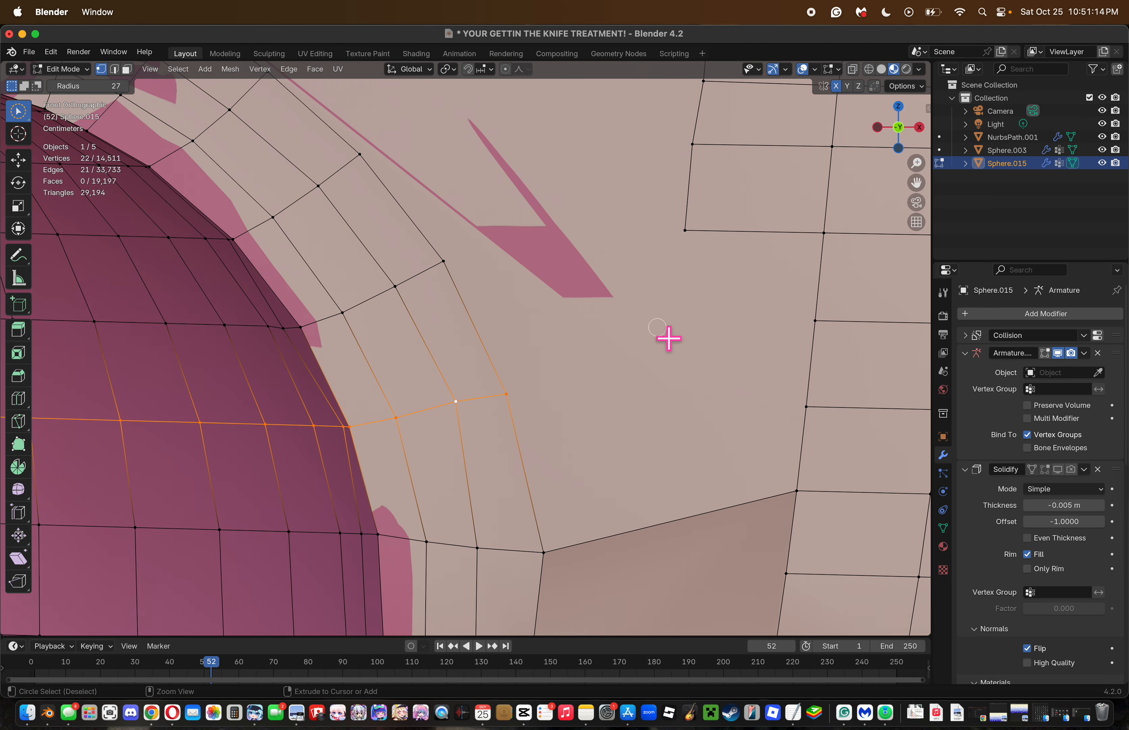
Select the two inner vertices of the uneven cross edge on the band's right side and smooth them twice.
left_click(410, 432)
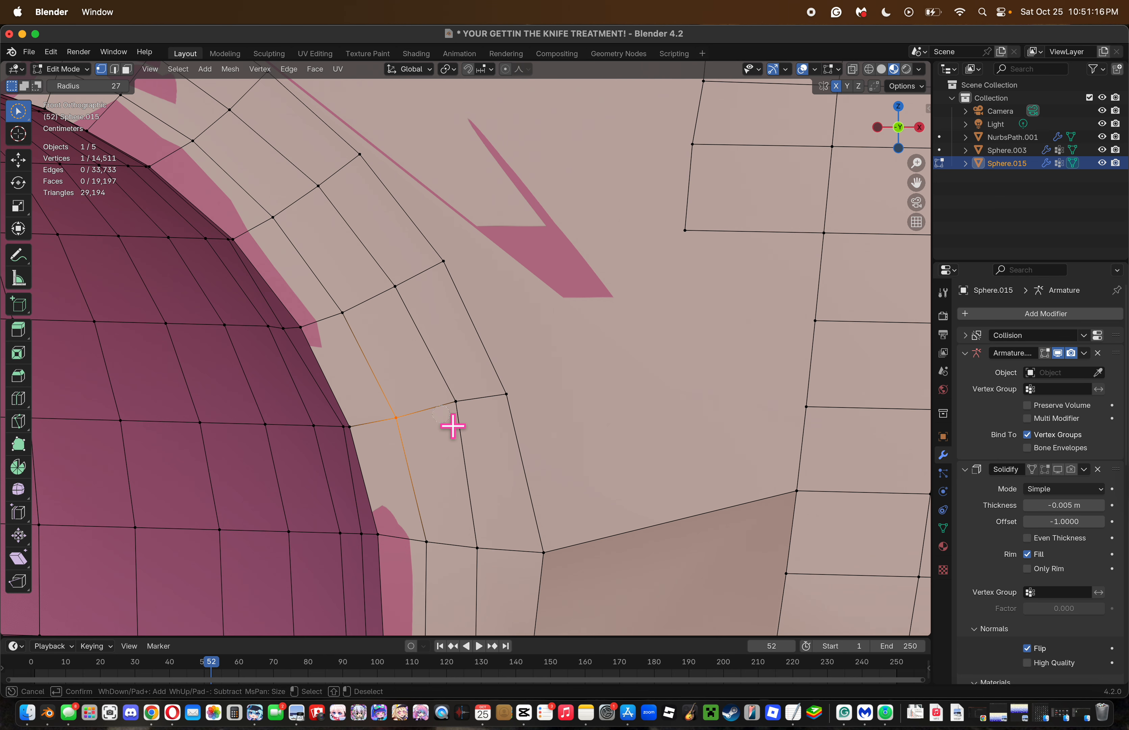
left_click(457, 402, "shift")
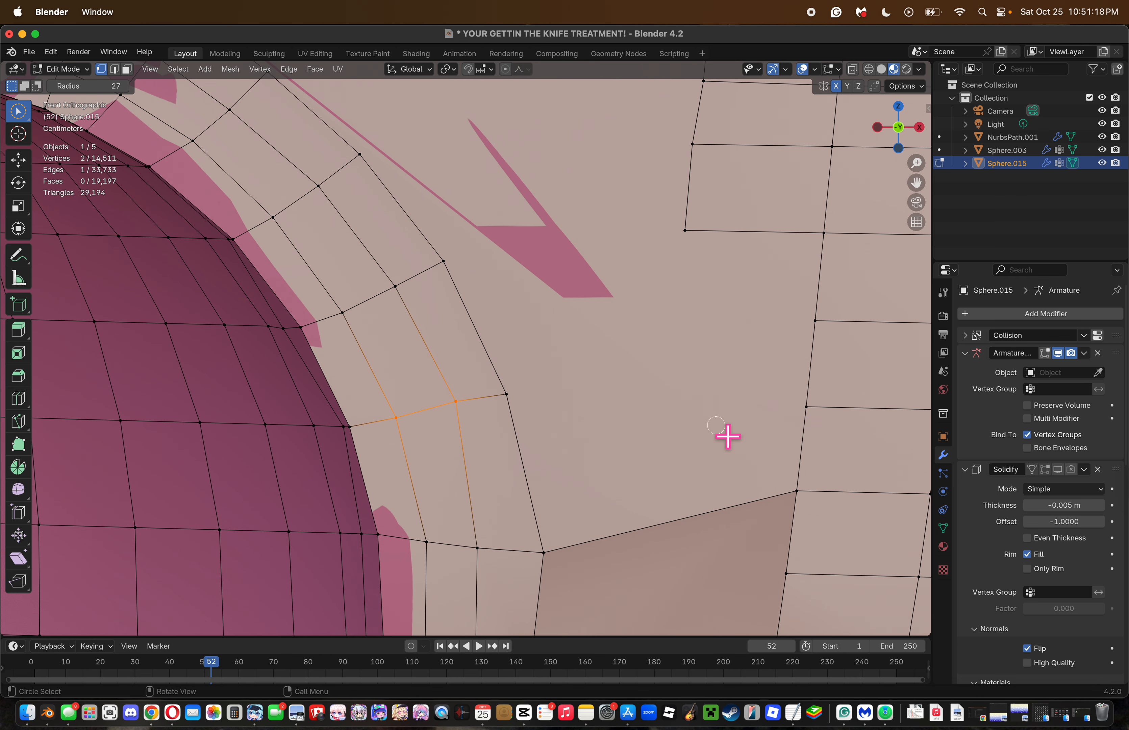
right_click(728, 436)
left_click(715, 423)
right_click(717, 426)
left_click(715, 425)
left_click(651, 434)
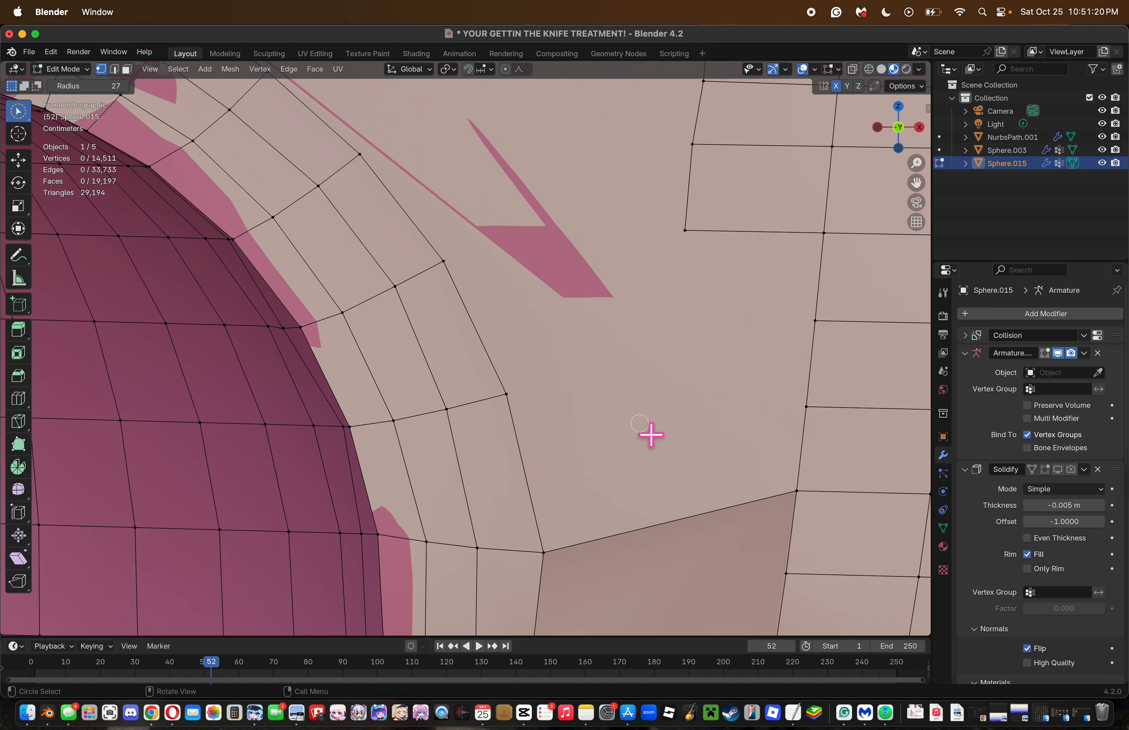
Try a knife cut from the outer loop vertex of that cross edge into the cleared area, and undo it.
key("k")
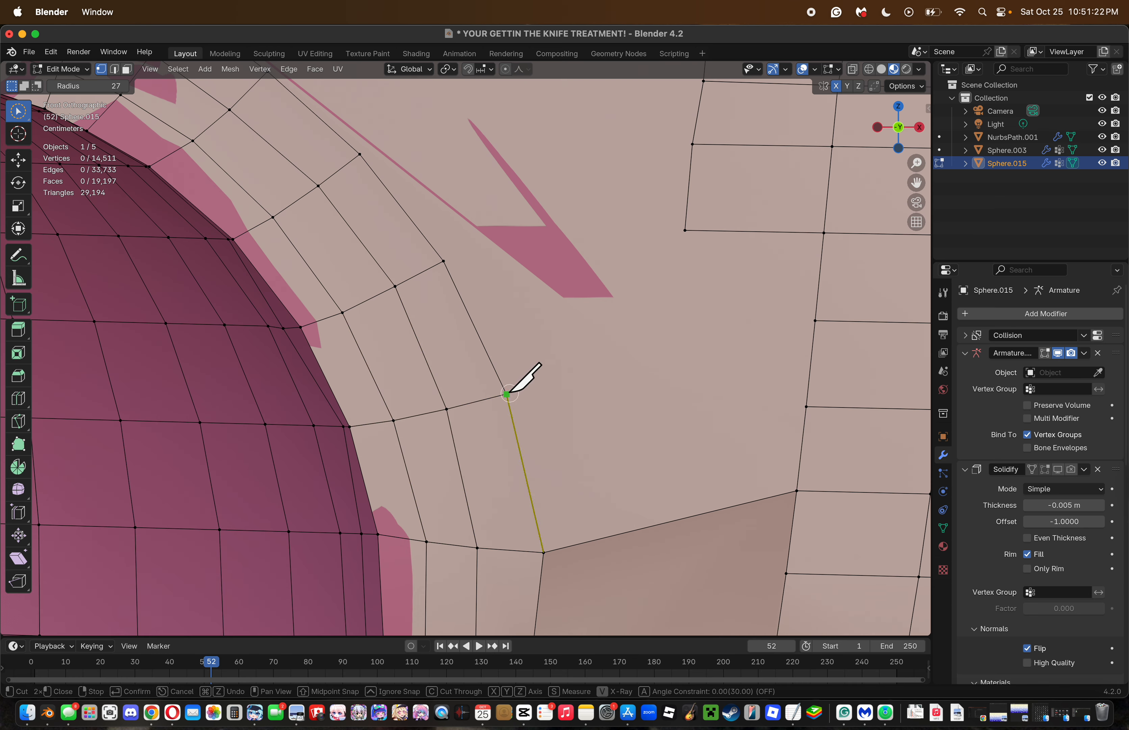
left_click(643, 362)
key("Return")
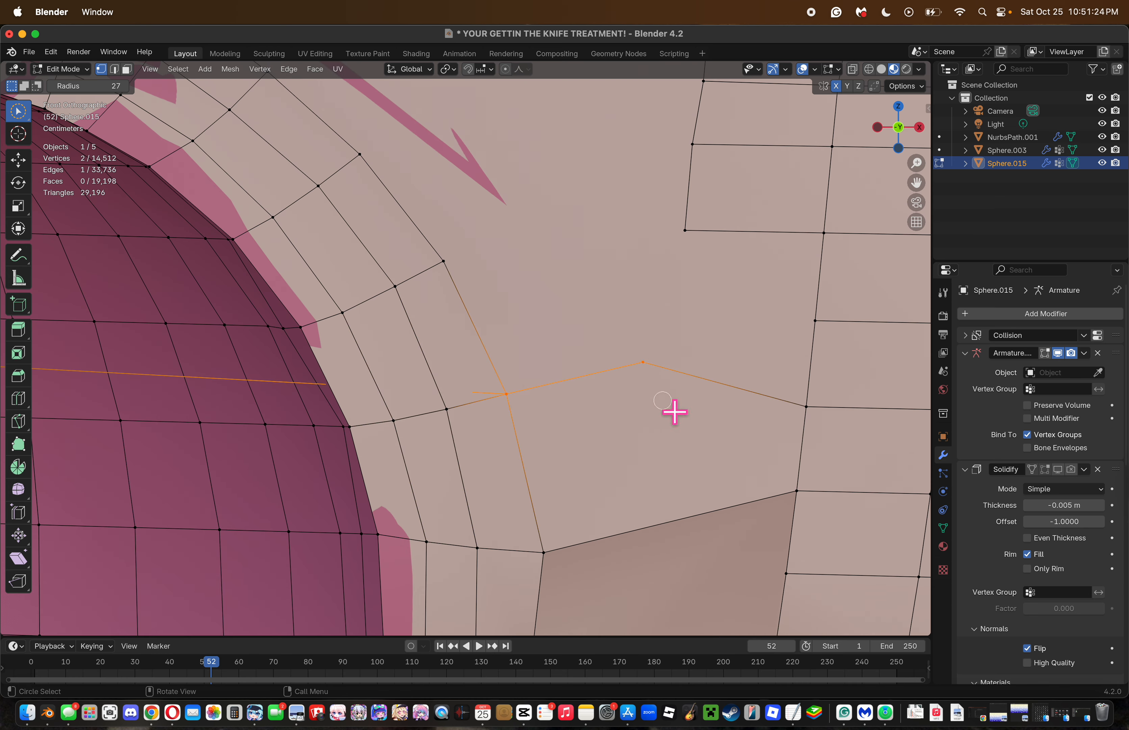
key("ctrl+z")
Try a knife cut from a free point in the cleared area back to the outer loop vertex, and undo it.
key("k")
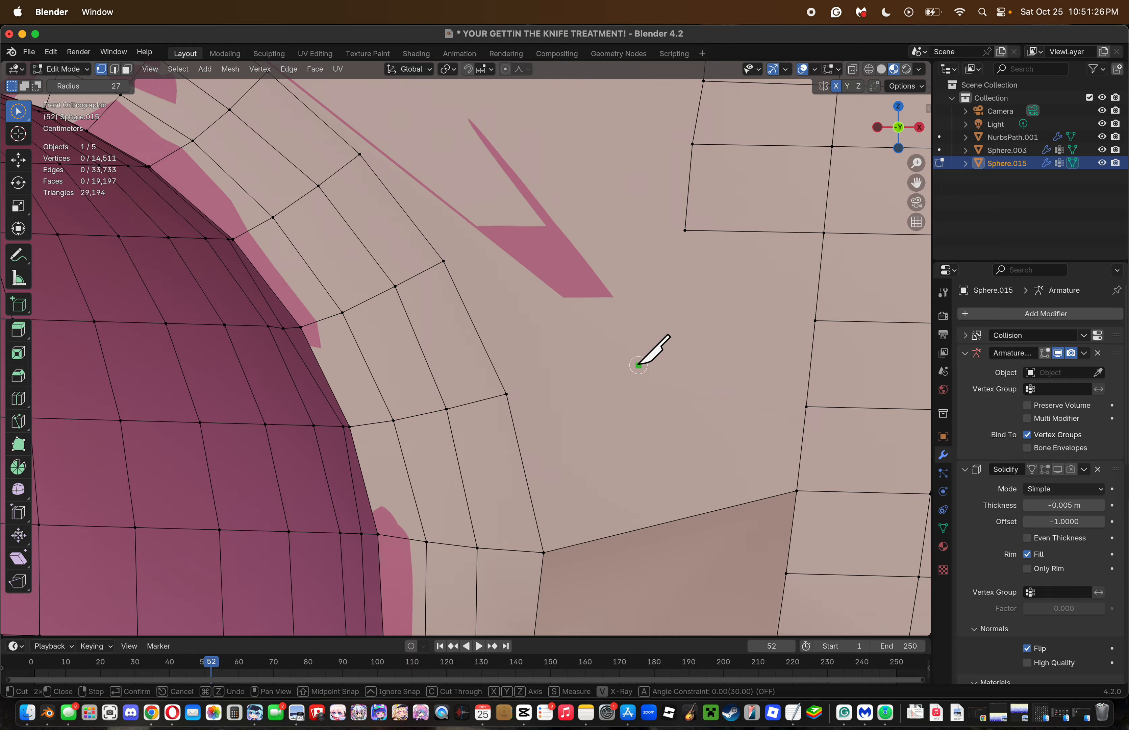
left_click(642, 360)
left_click(507, 392)
key("Return")
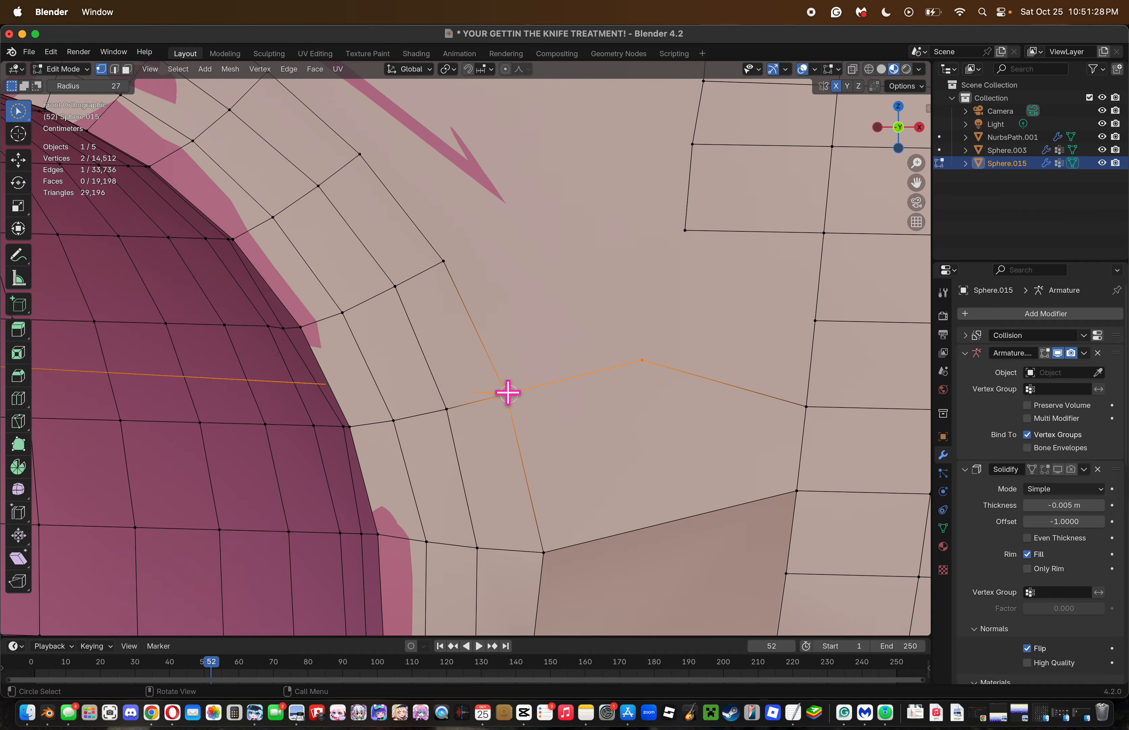
key("super+z")
Knife-cut a new edge from the middle of the lower slanted edge up to a point level with the outer loop vertex.
key("k")
left_click(683, 518)
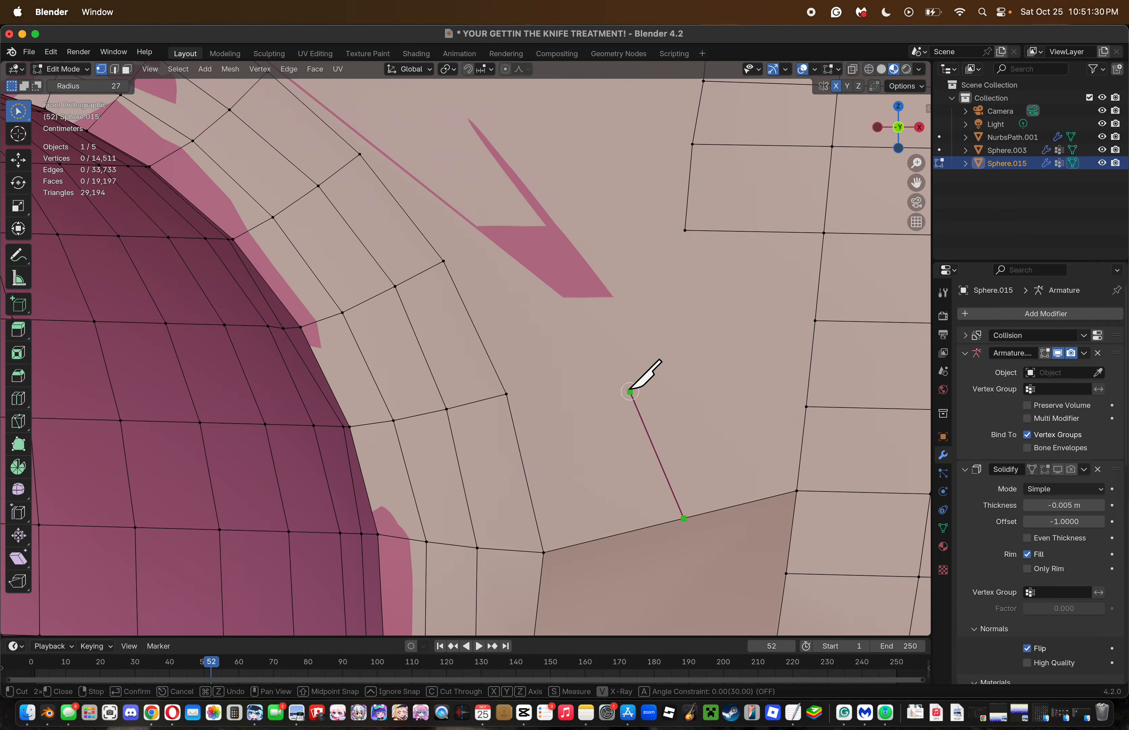
left_click(639, 368)
key("Return")
Try moving the whole new edge slightly upward, and undo the move.
key("g")
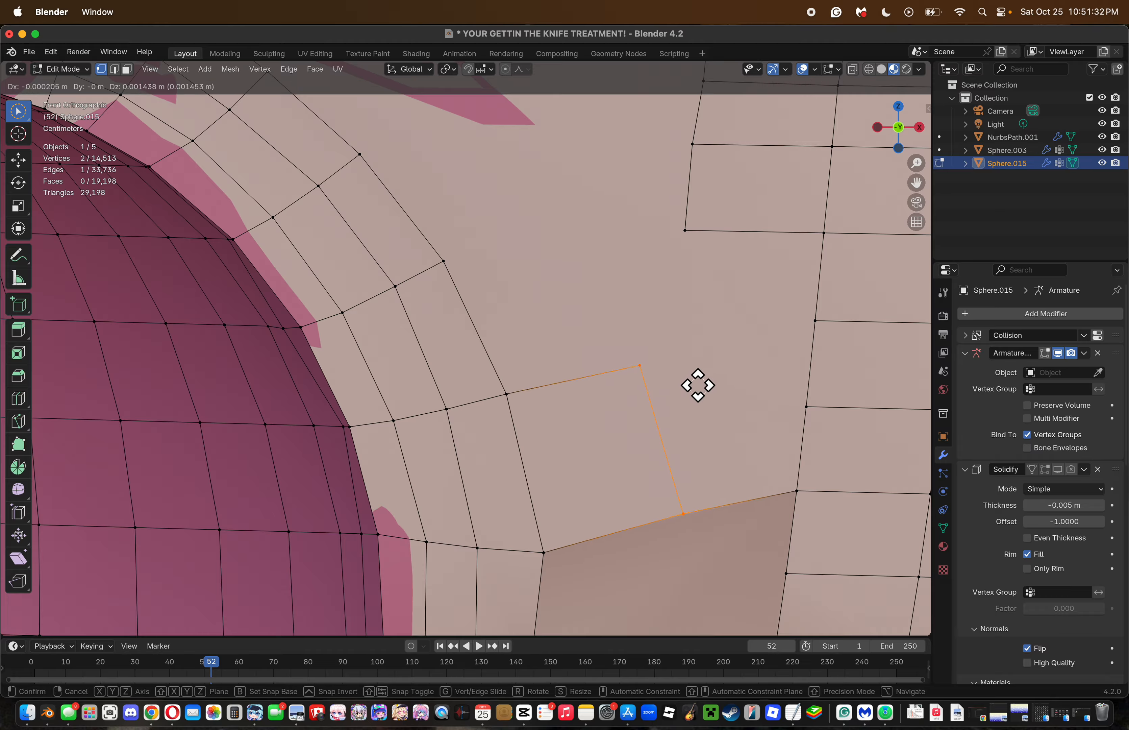
left_click(699, 386)
key("super+z")
Move the new edge's upper vertex by about -0.0027 m in X and 0.0066 m in Z.
left_click(660, 380)
left_click(639, 373)
key("Escape")
key("g")
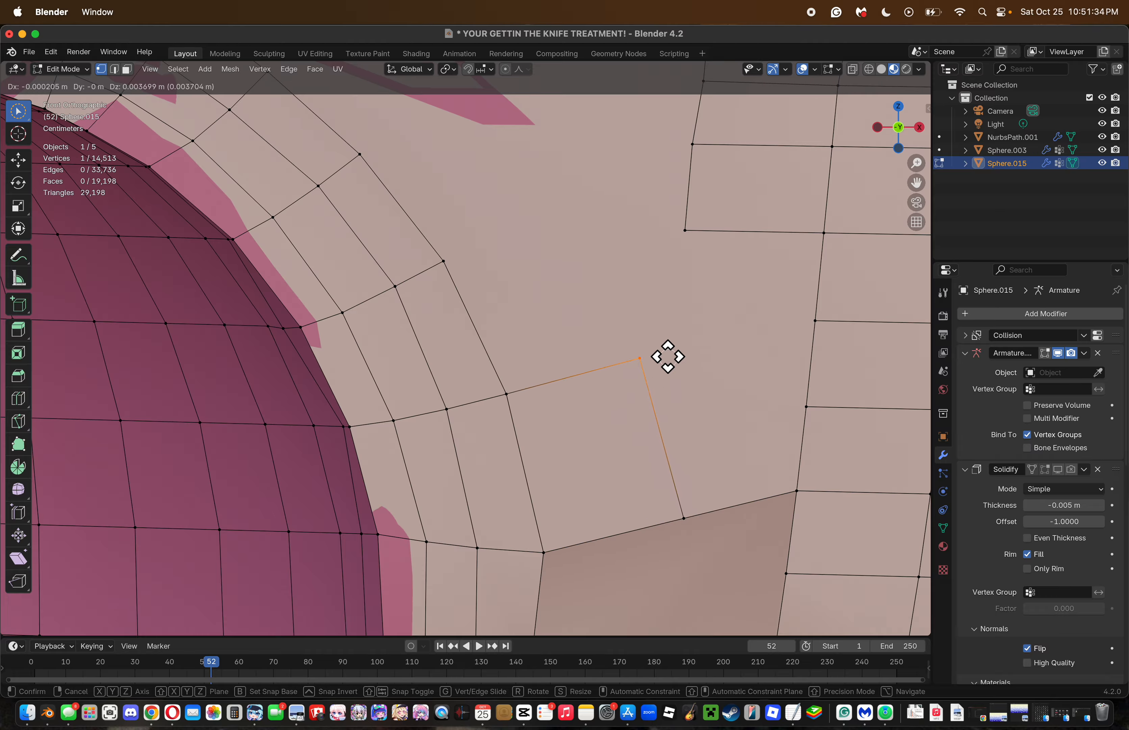
left_click(672, 362)
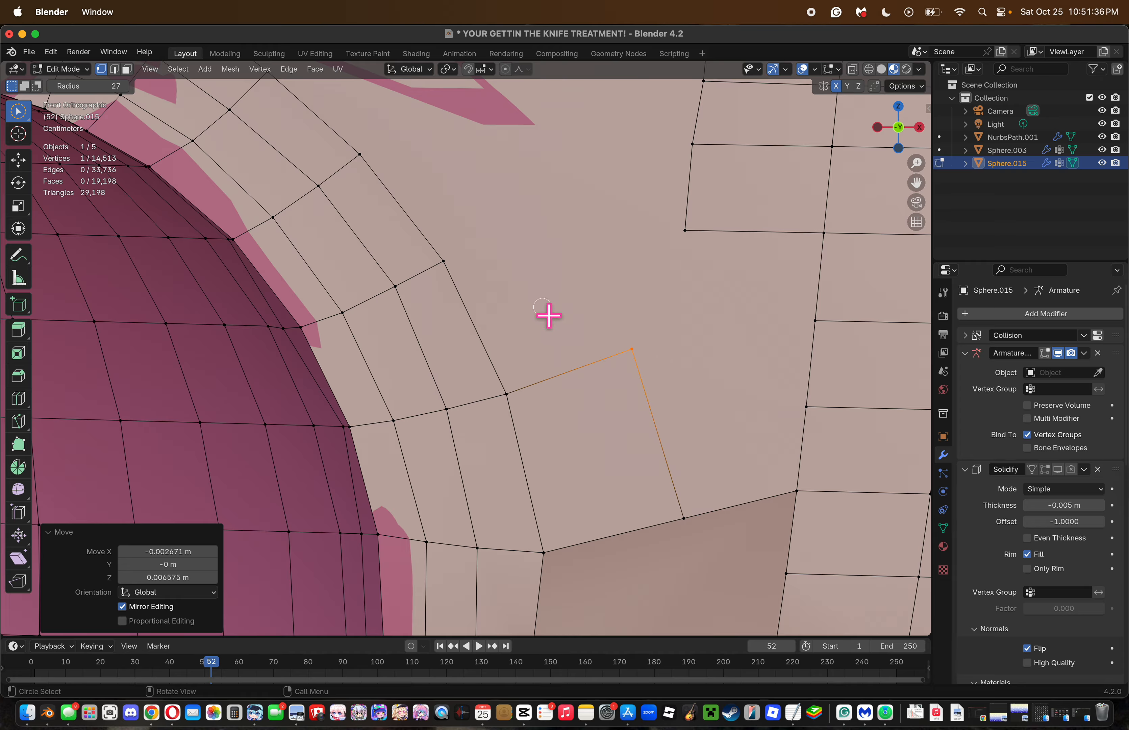
Try a knife cut from the next outer loop vertex into the cleared area, undo it, and try joining vertices instead.
key("k")
left_click(443, 261)
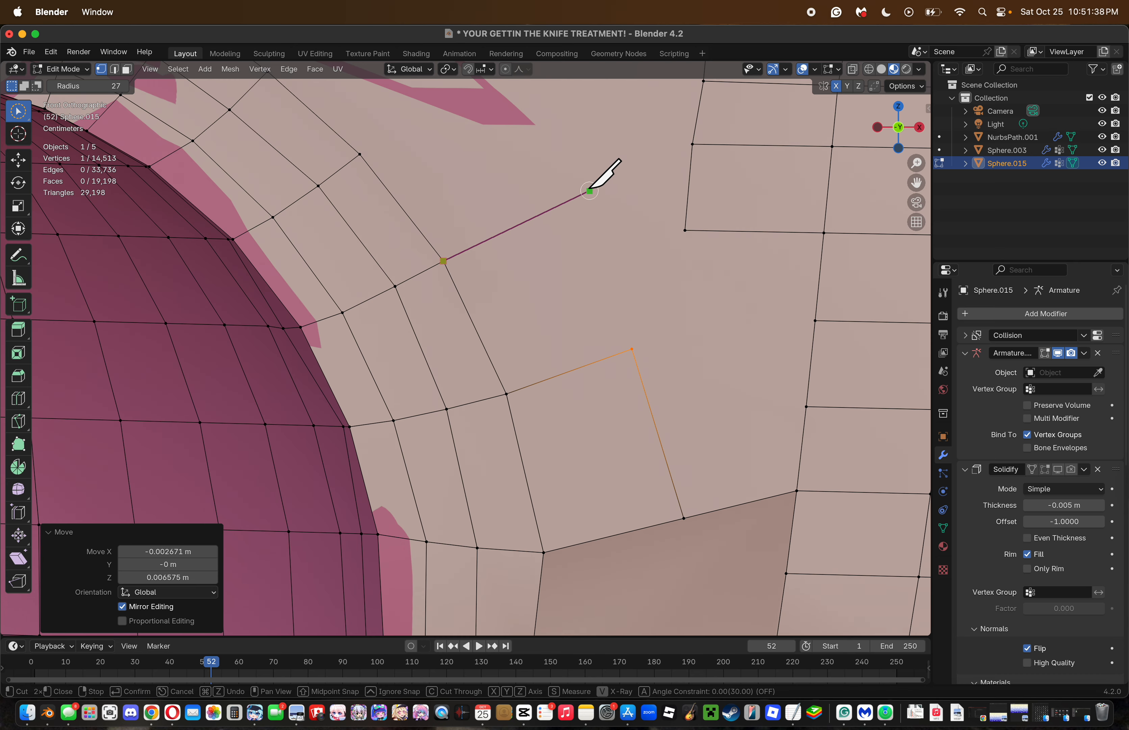
key("Return")
key("super+z")
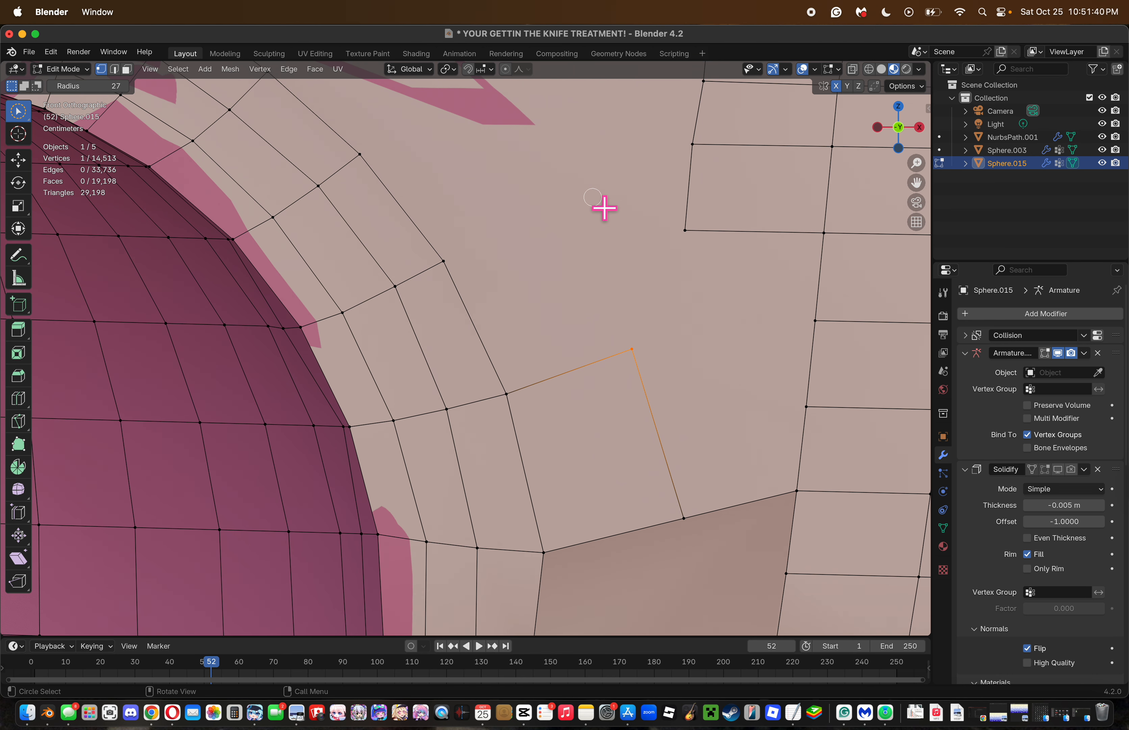
key("j")
Extend the new outer loop from the moved vertex with two knife-cut segments, one opposite each of the next two band vertices.
key("k")
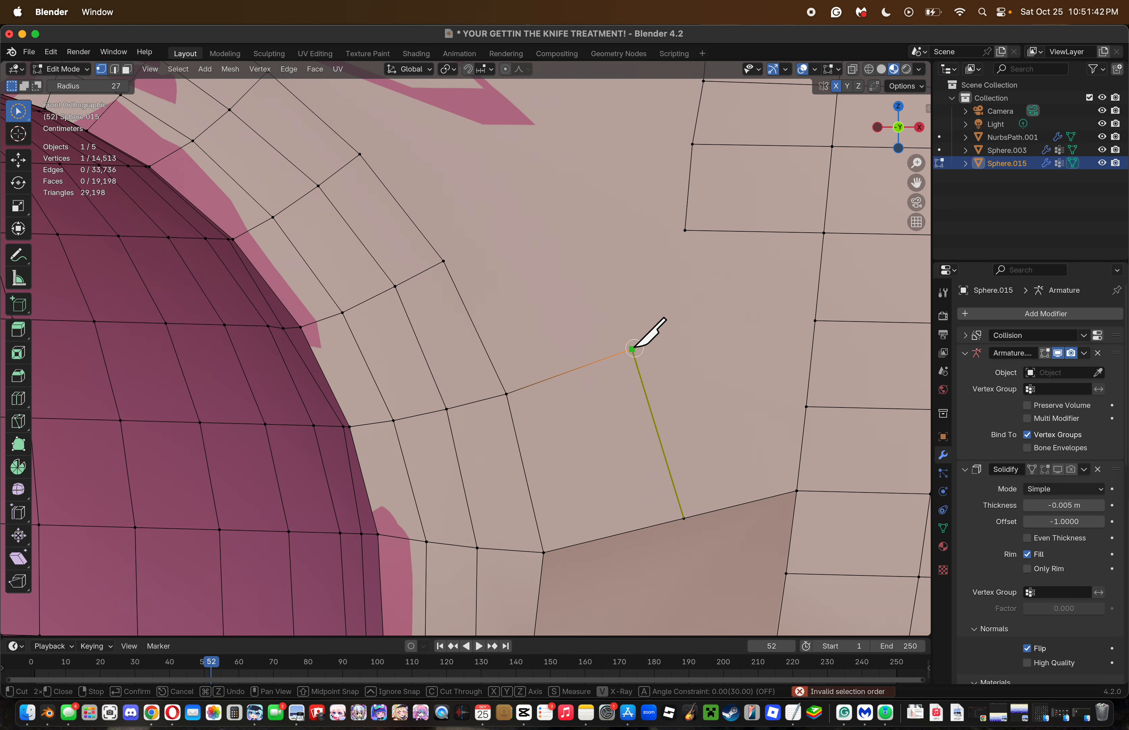
left_click(632, 349)
left_click(569, 213)
key("Return")
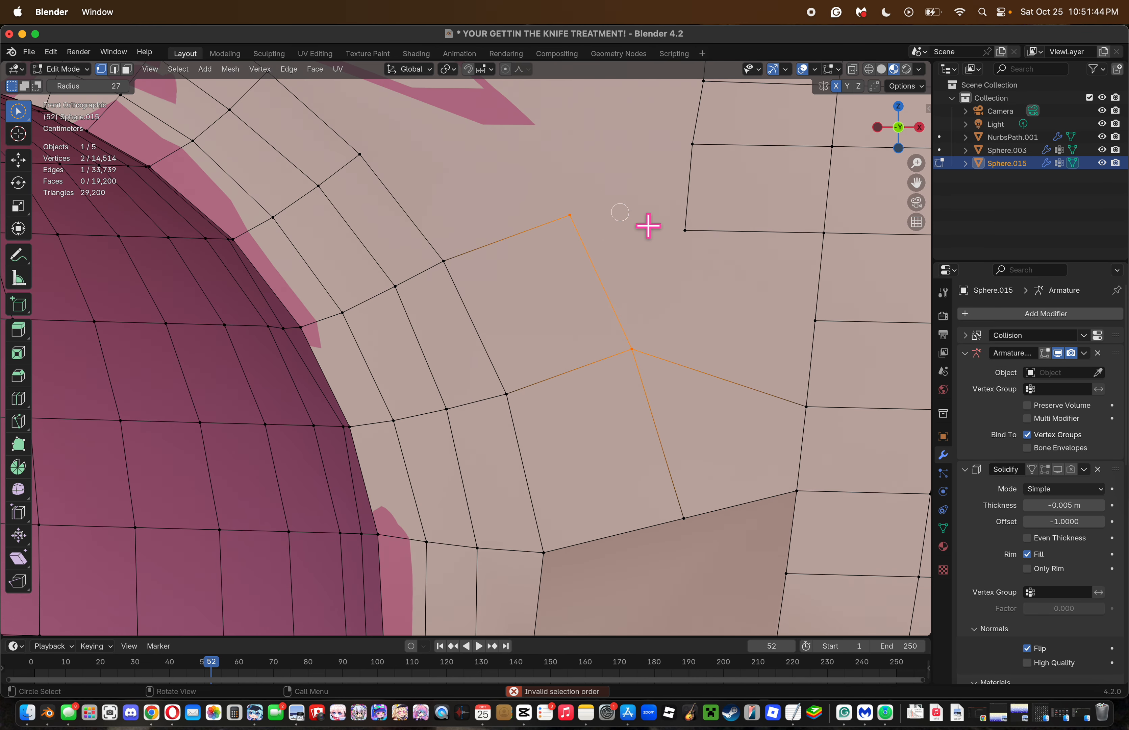
left_click_drag(916, 182, 1011, 328)
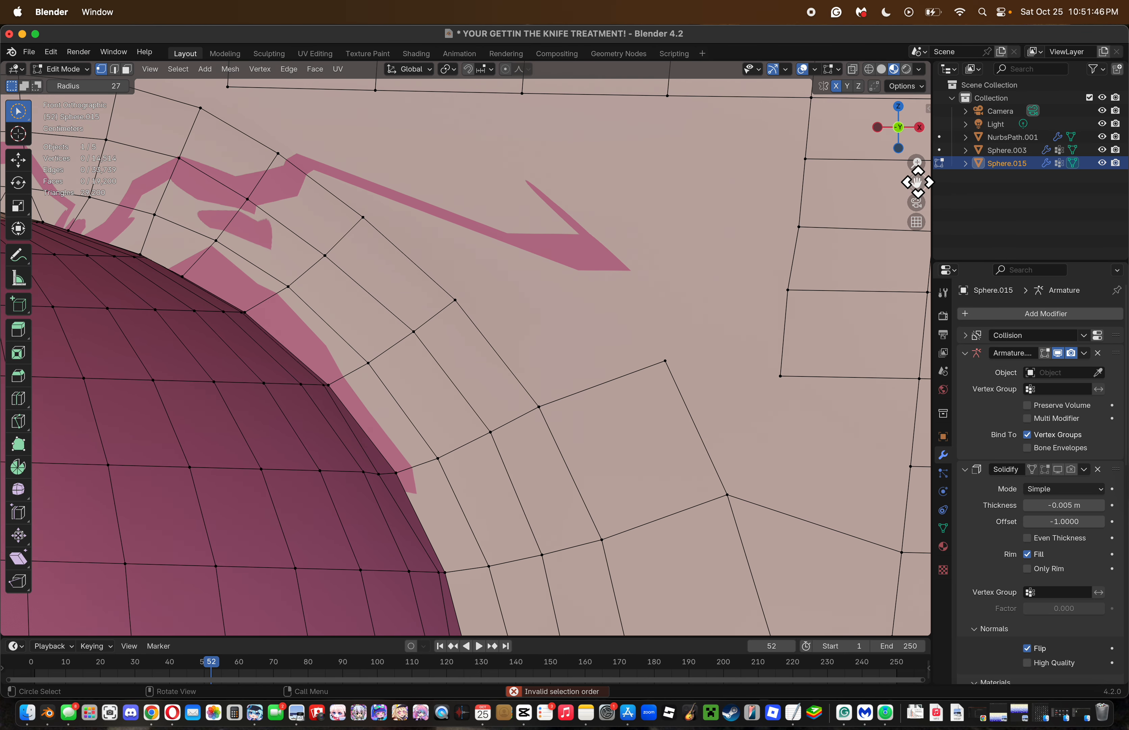
key("k")
left_click(666, 361)
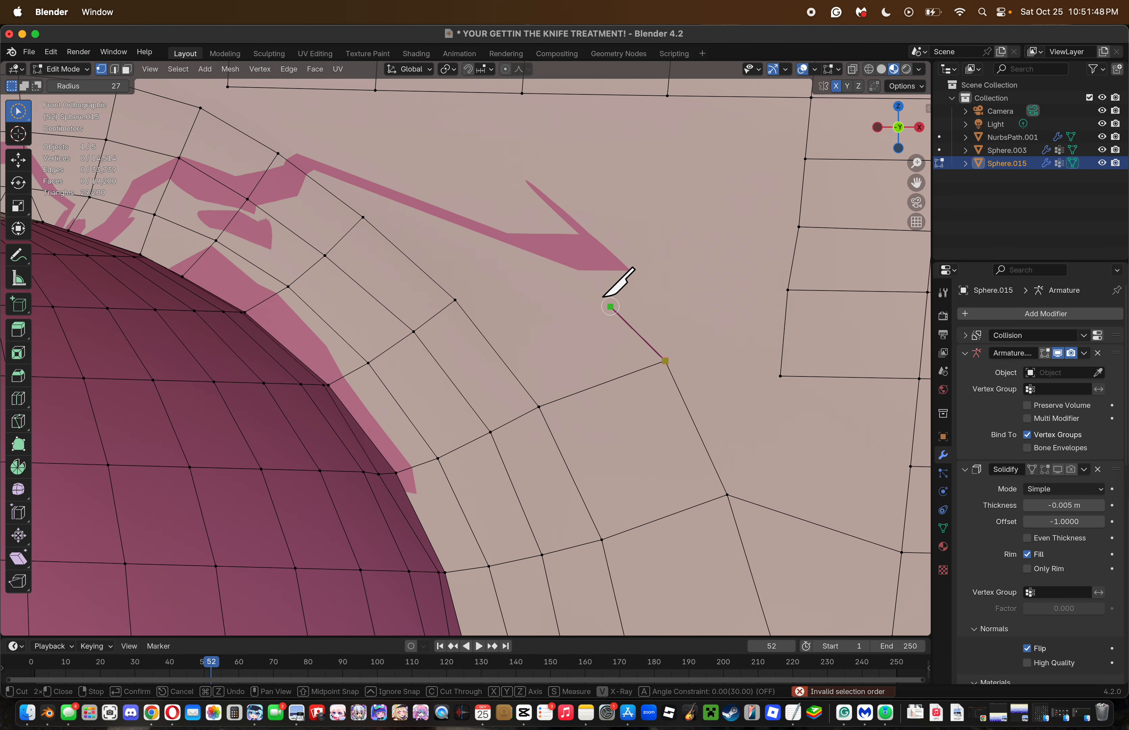
left_click(544, 243)
key("Return")
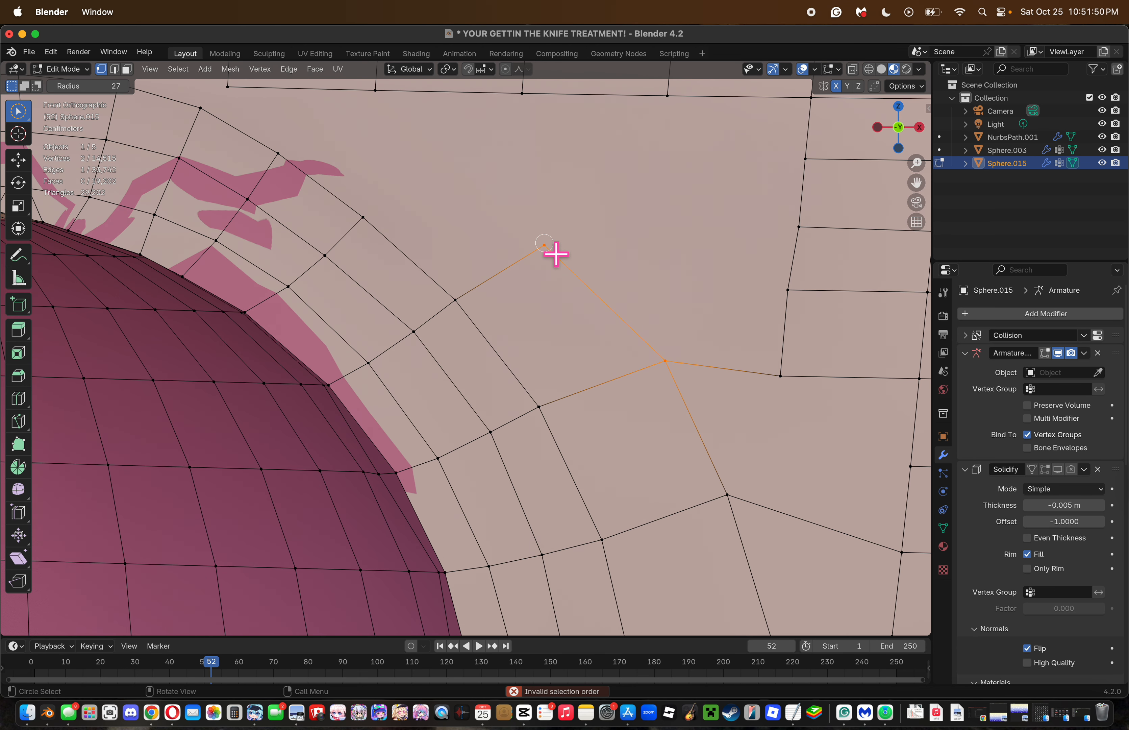
Try extending the new loop by a third knife-cut segment toward the band's upper right, and undo it.
key("k")
left_click(543, 245)
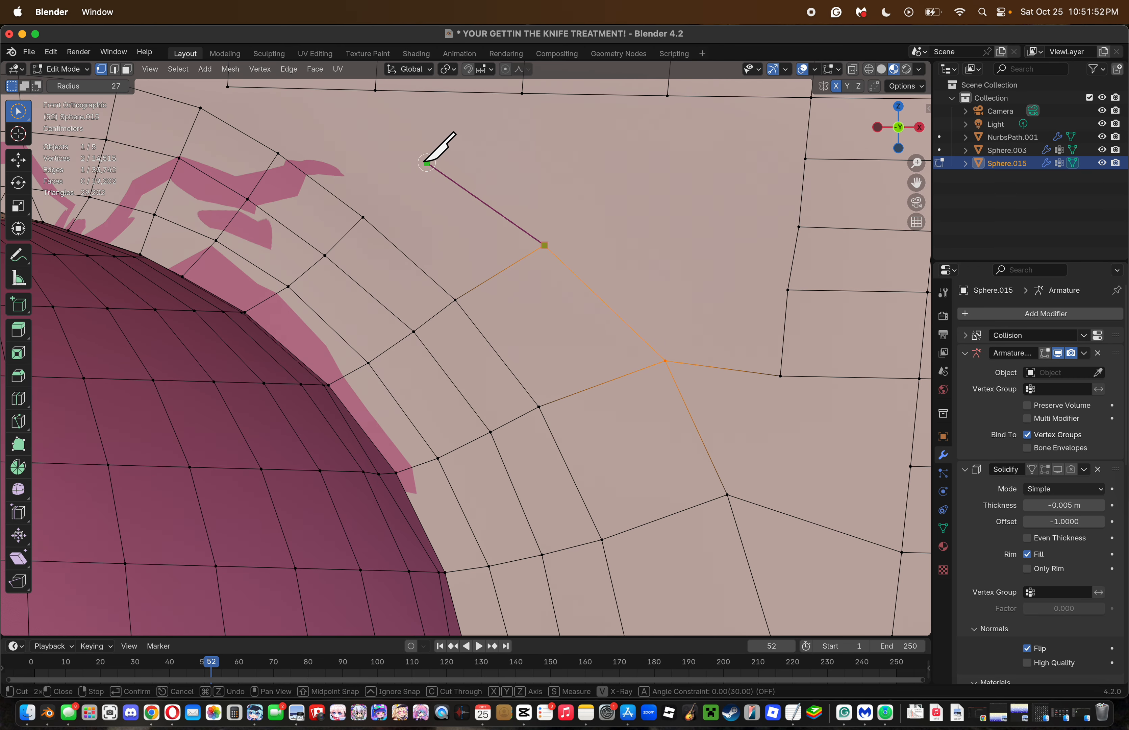
left_click(414, 151)
key("Return")
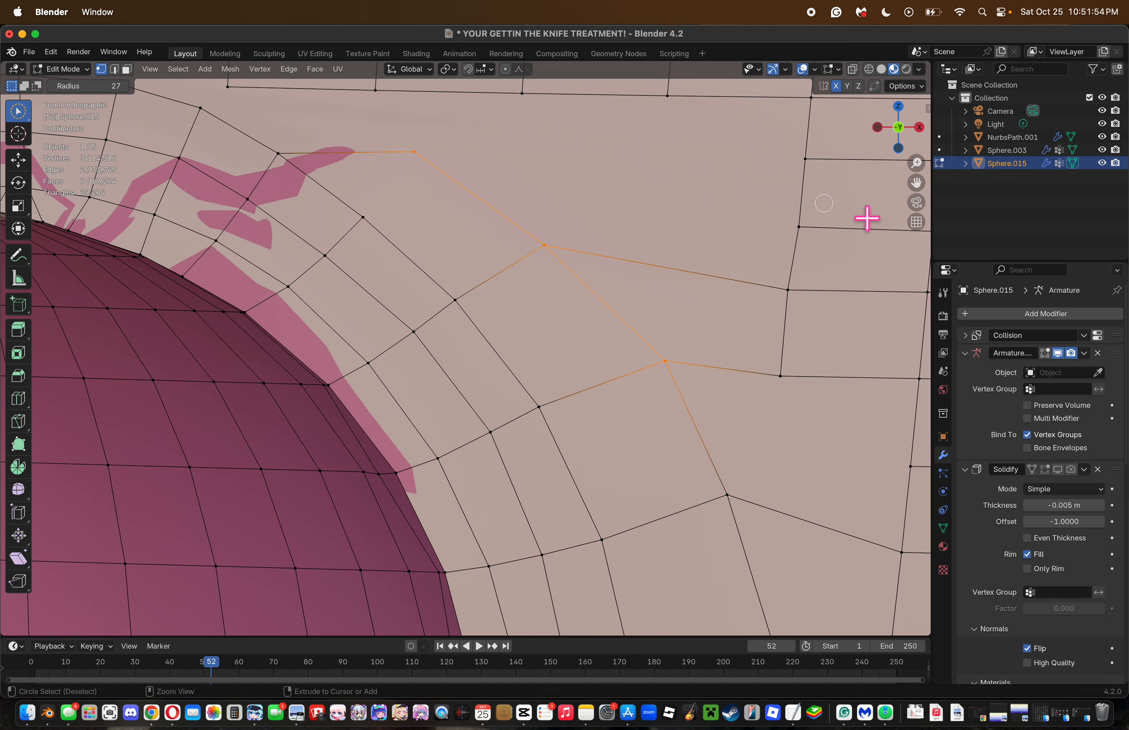
key("super+z")
Knife-cut the third segment of the new loop, from a point outside the next band vertex to the loop's end.
left_click_drag(916, 181, 989, 297)
key("k")
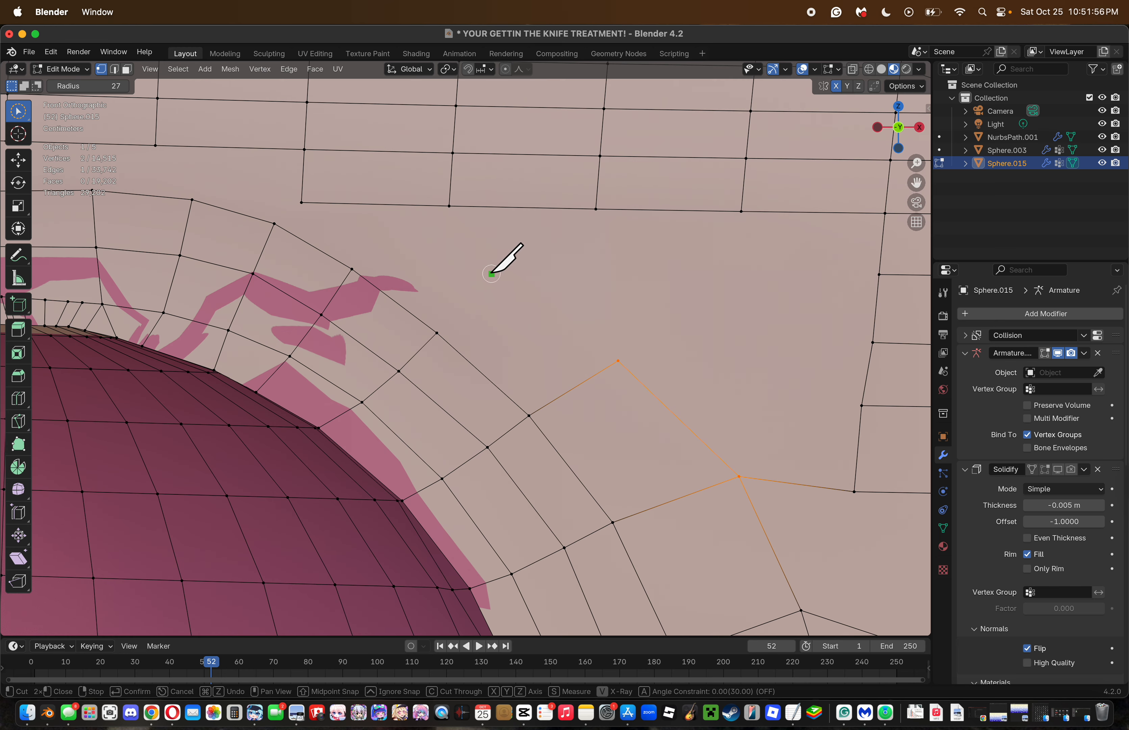
left_click(492, 272)
left_click(614, 360)
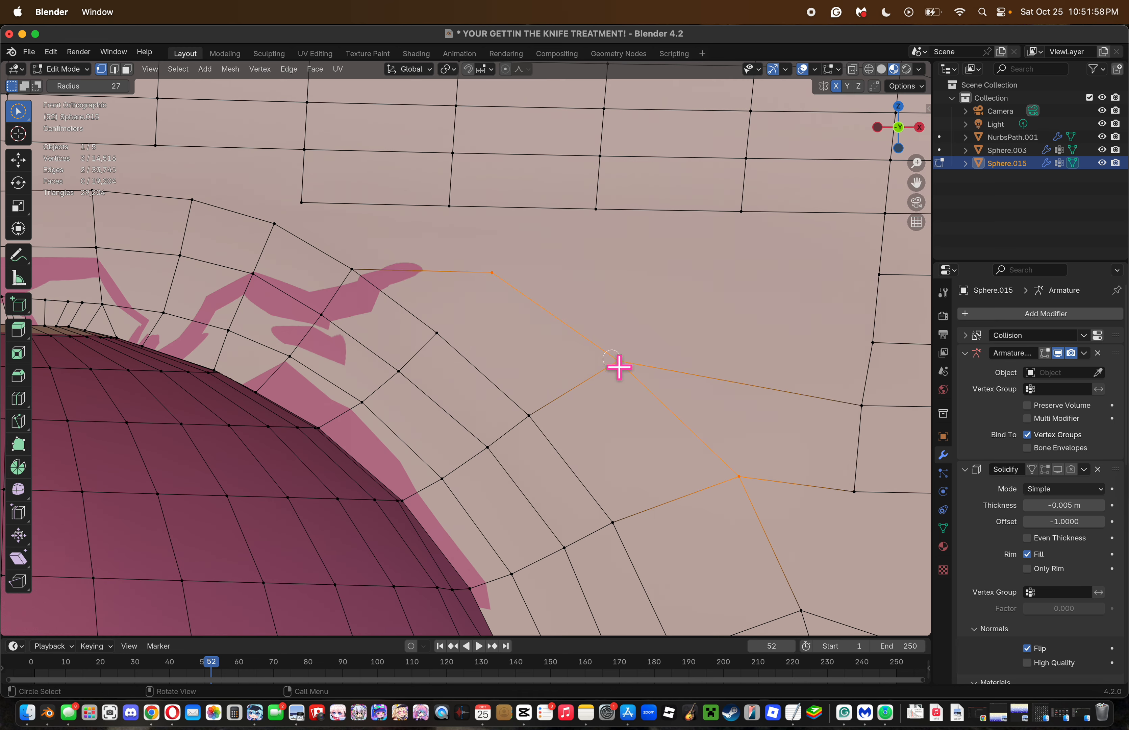
key("Return")
Knife-cut from the new loop's upper end to the bottom edge of the grid's corner face above.
left_click_drag(916, 188, 916, 188)
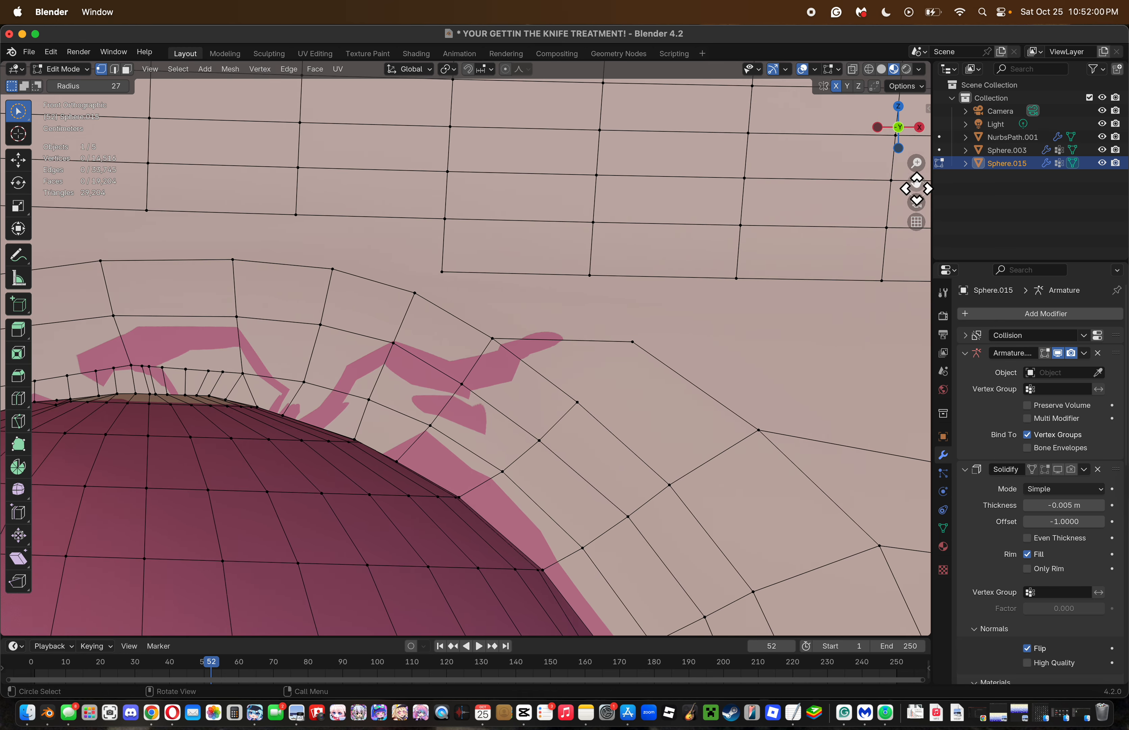
key("k")
left_click(632, 342)
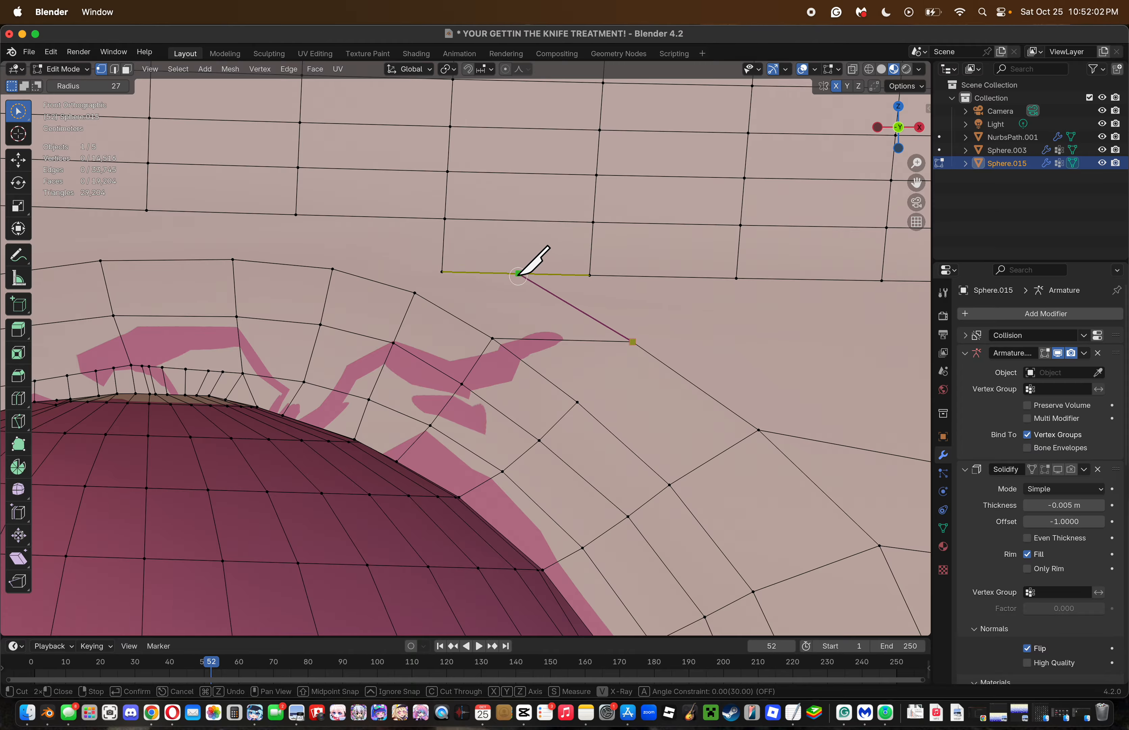
left_click(500, 273)
key("Return")
Dissolve the protruding corner vertex of the upper grid and move the neighbouring cut vertex slightly upward.
left_click(443, 282)
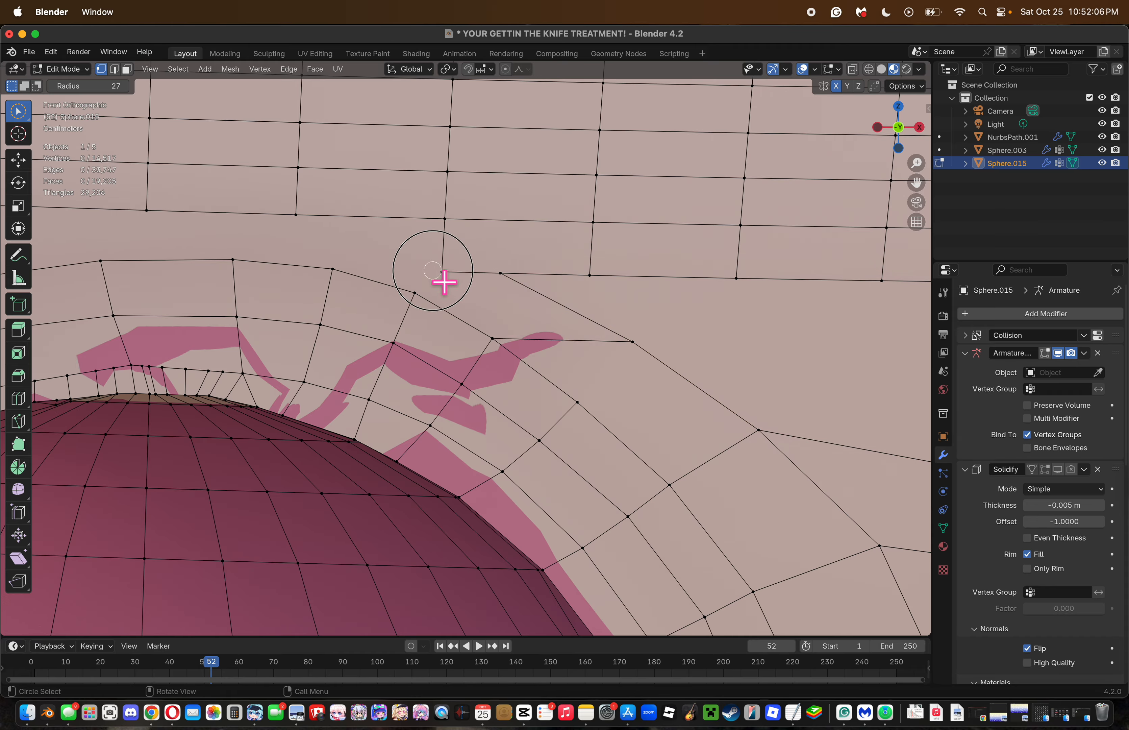
key("x")
left_click(521, 295)
left_click(512, 292)
key("g")
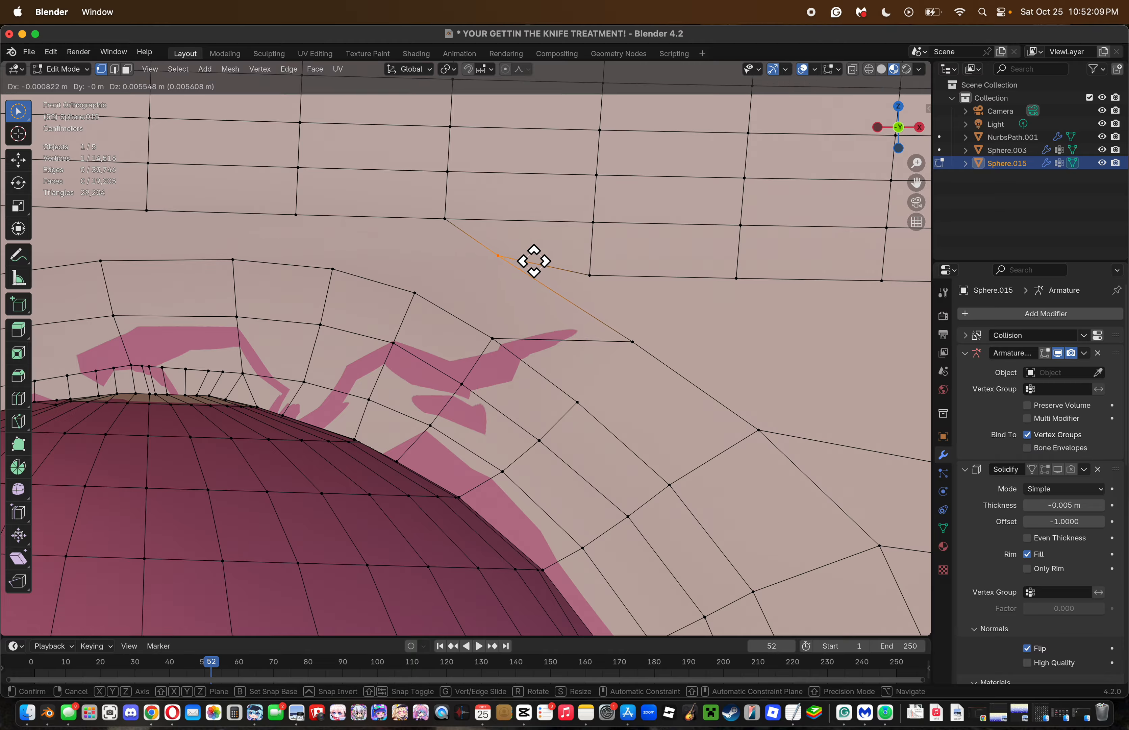
left_click(535, 262)
left_click(672, 311)
Knife-cut an edge from the band's outer vertex at the upper right to the raised vertex below the grid.
key("k")
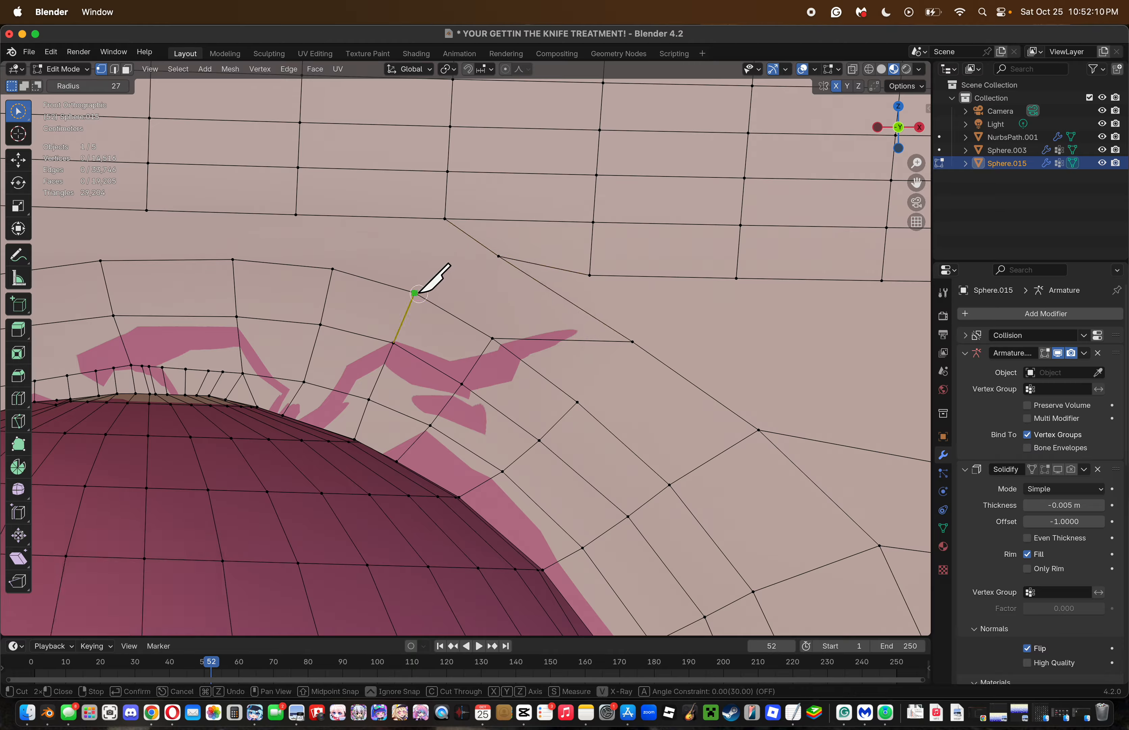
left_click(415, 293)
left_click(498, 256)
key("Return")
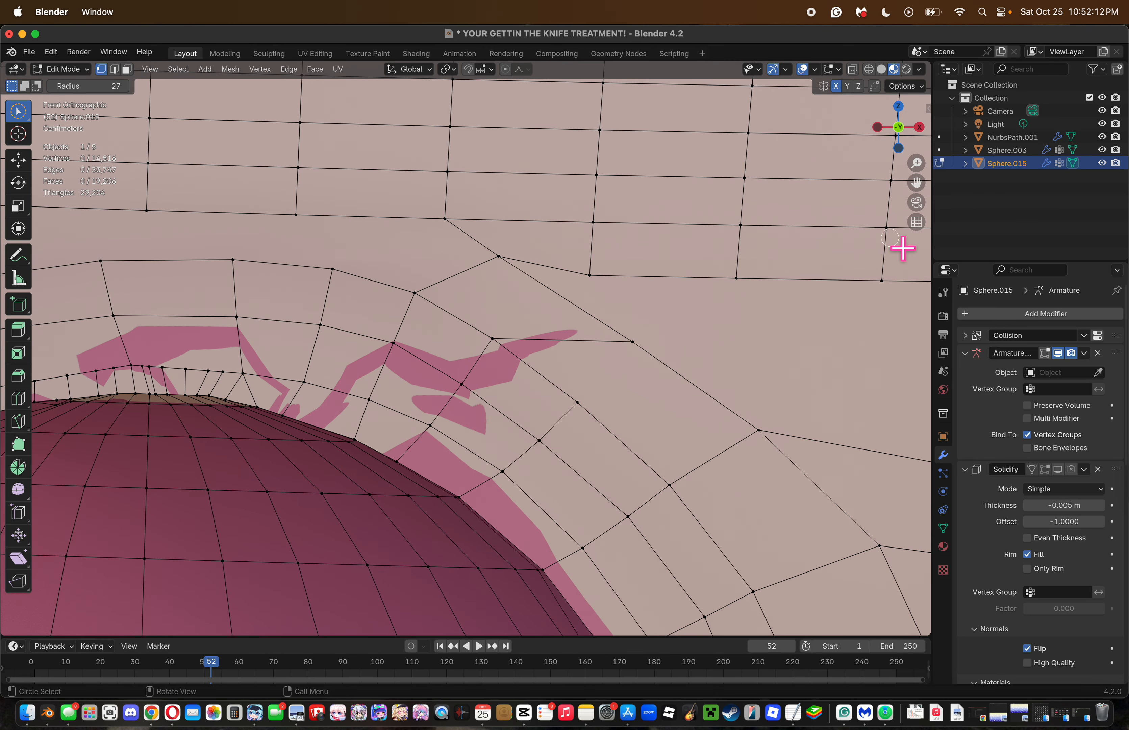
Dissolve the raised vertex between the band and the grid, removing the edges that meet there.
left_click_drag(916, 179, 783, 219)
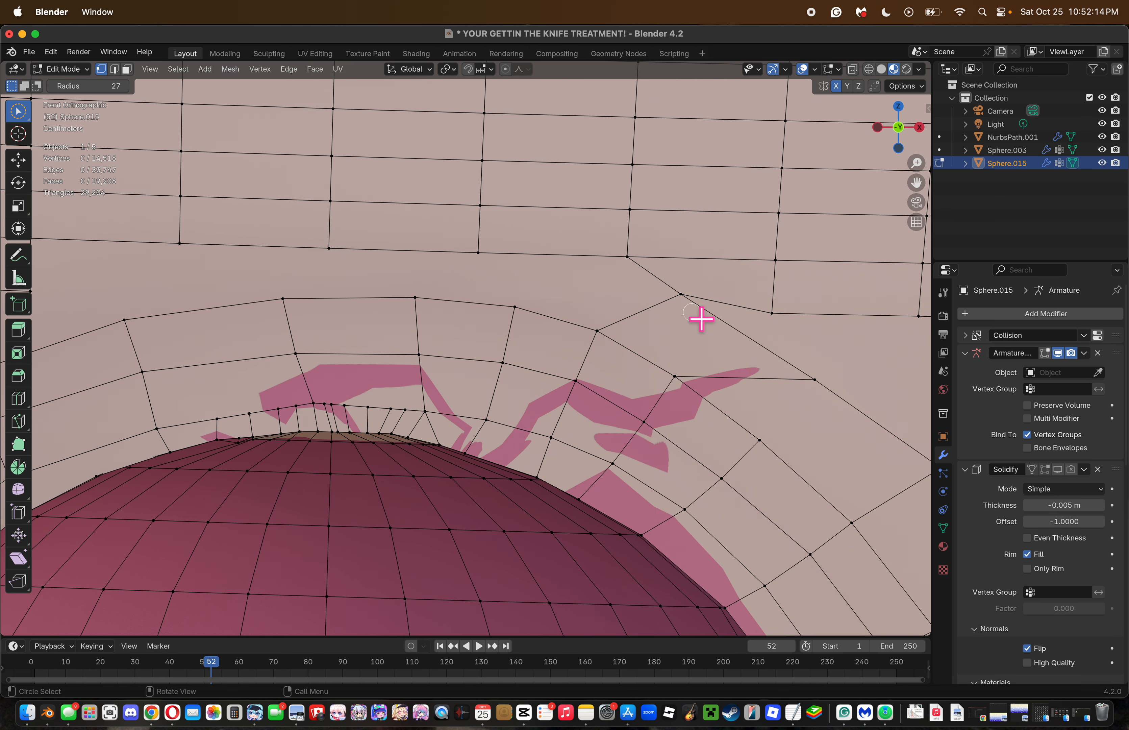
left_click(683, 297)
key("x")
left_click(693, 295)
key("k")
left_click(814, 379)
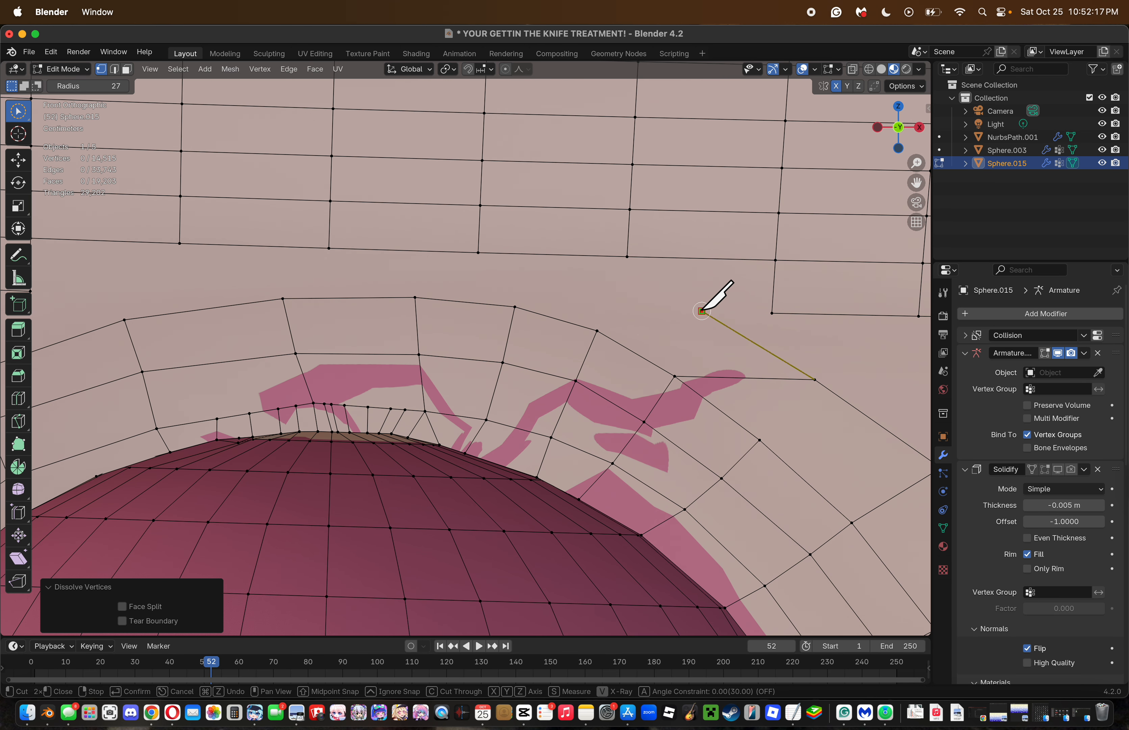
key("Escape")
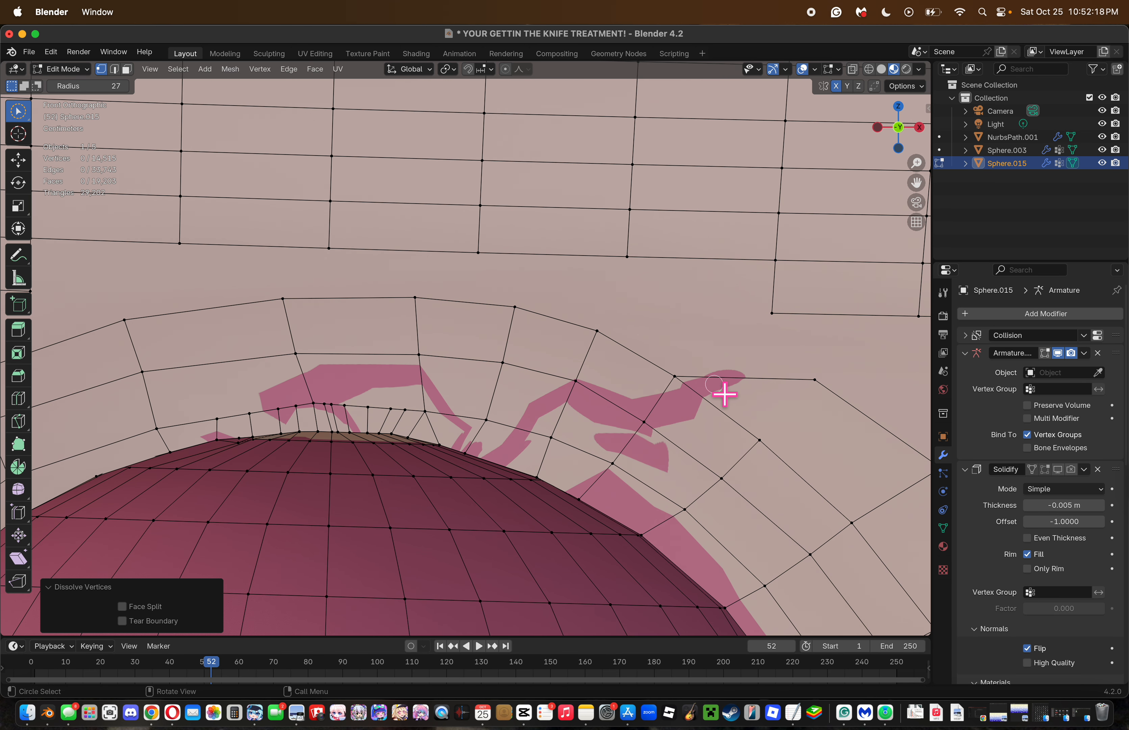
Knife-cut from the band's outer vertex beside the new loop's end outward to a free point, then back to that end.
key("k")
left_click(674, 377)
left_click(724, 331)
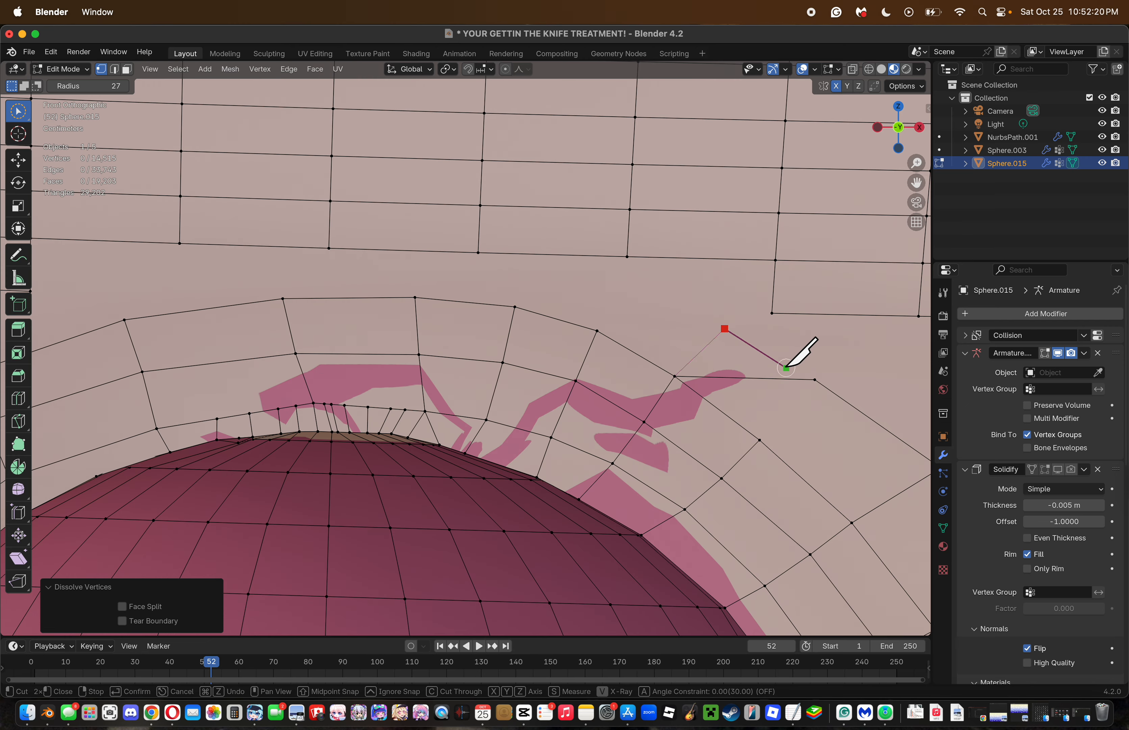
left_click(814, 379)
key("Return")
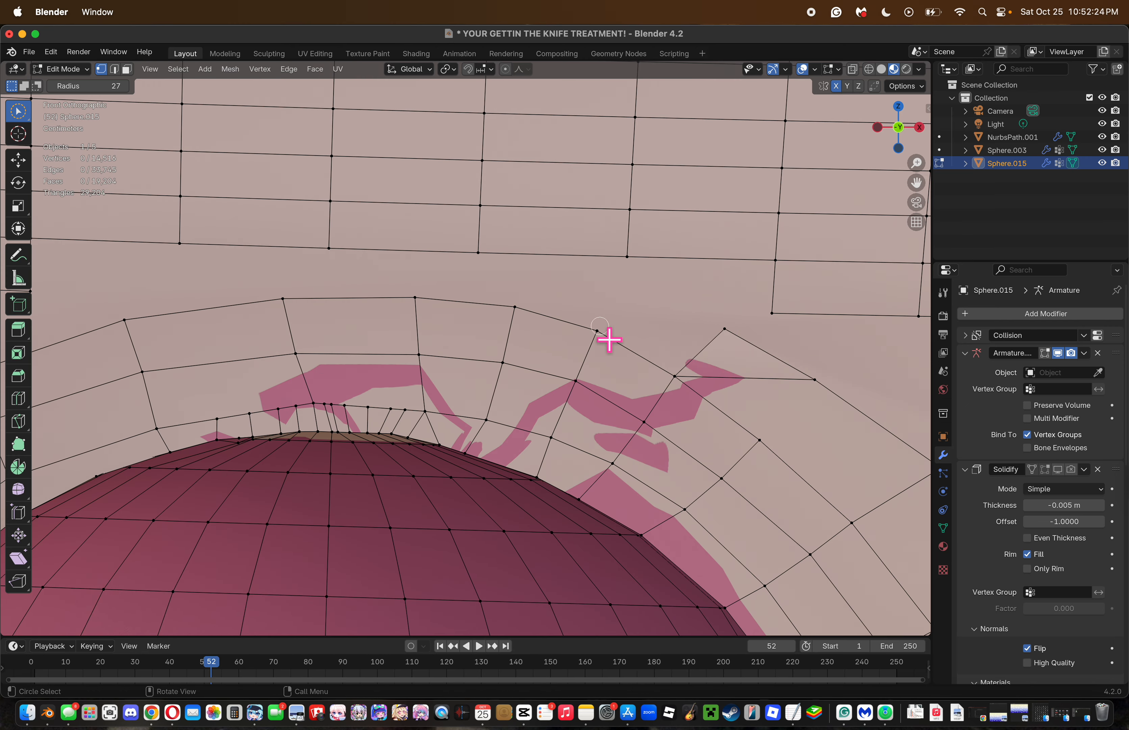
Knife-cut outward from the next band vertex to a free point below the grid, extending the new loop by one segment.
key("k")
left_click(599, 331)
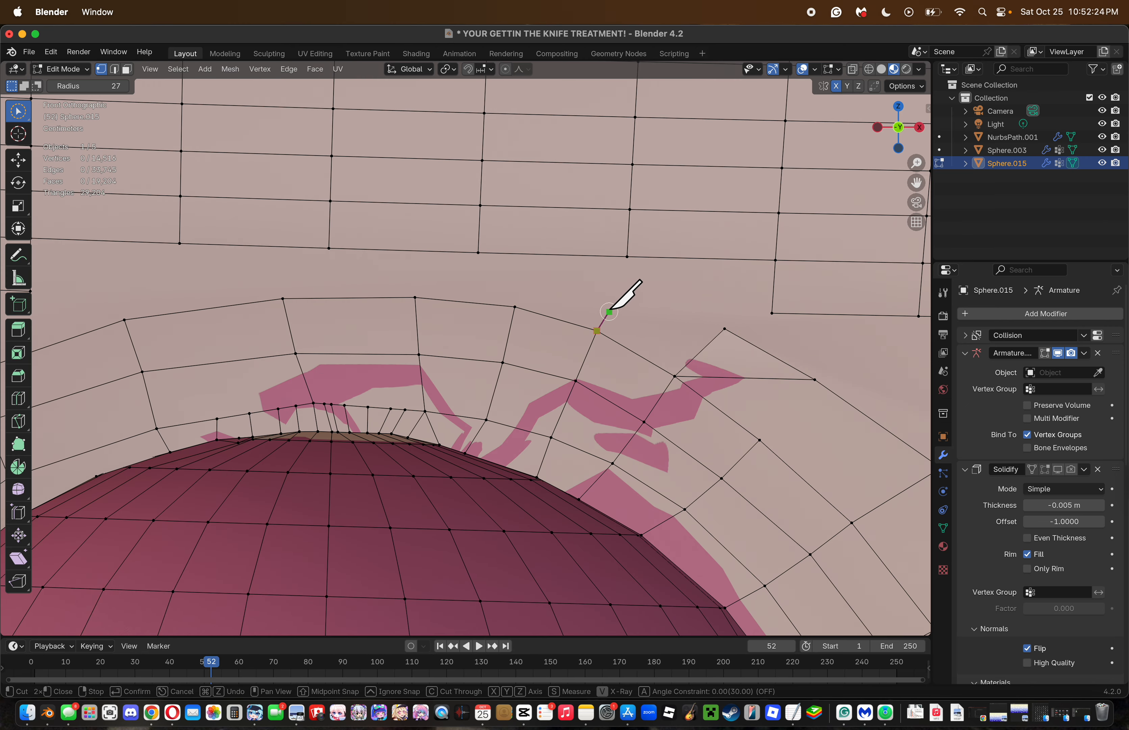
left_click(627, 288)
key("Return")
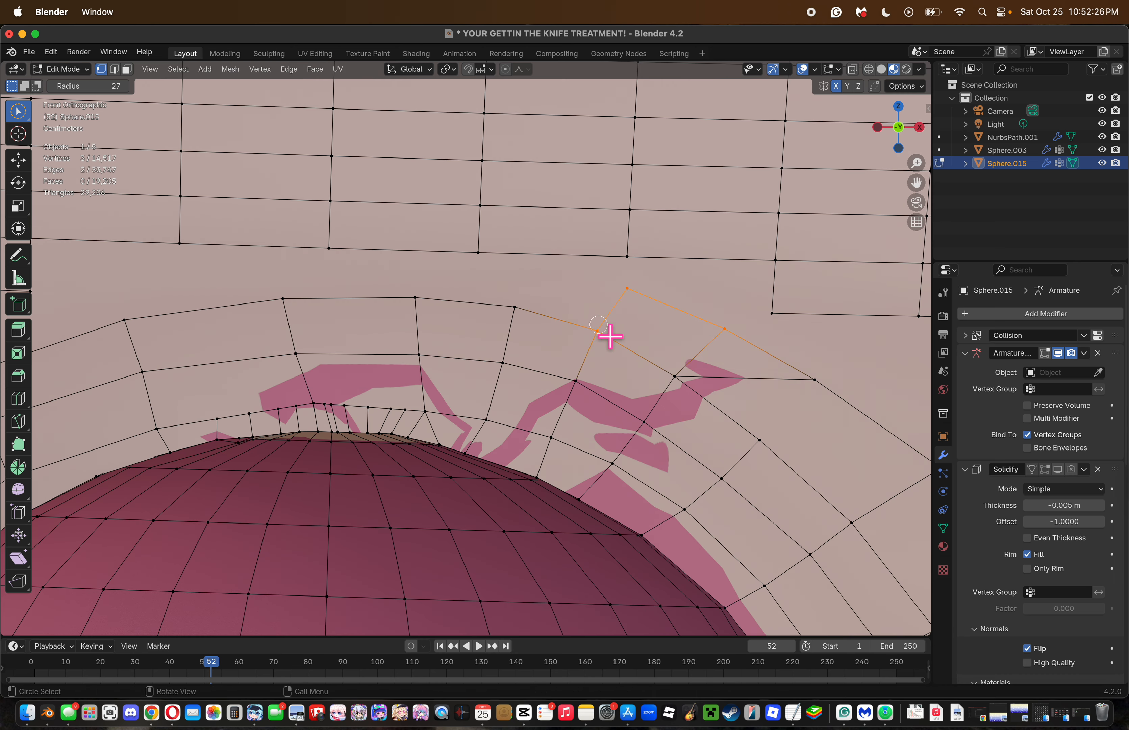
Try extending the loop past the next band vertex with knife cuts, undo the segment, and try joining vertices instead.
key("k")
left_click(515, 307)
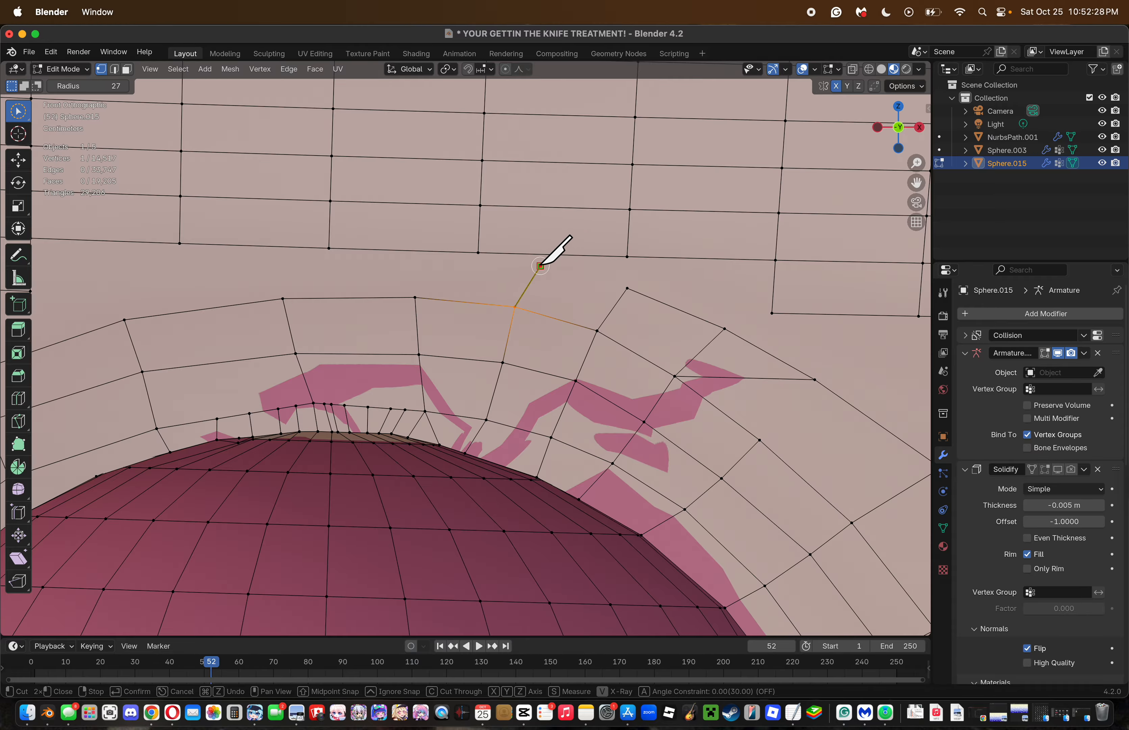
key("Return")
key("k")
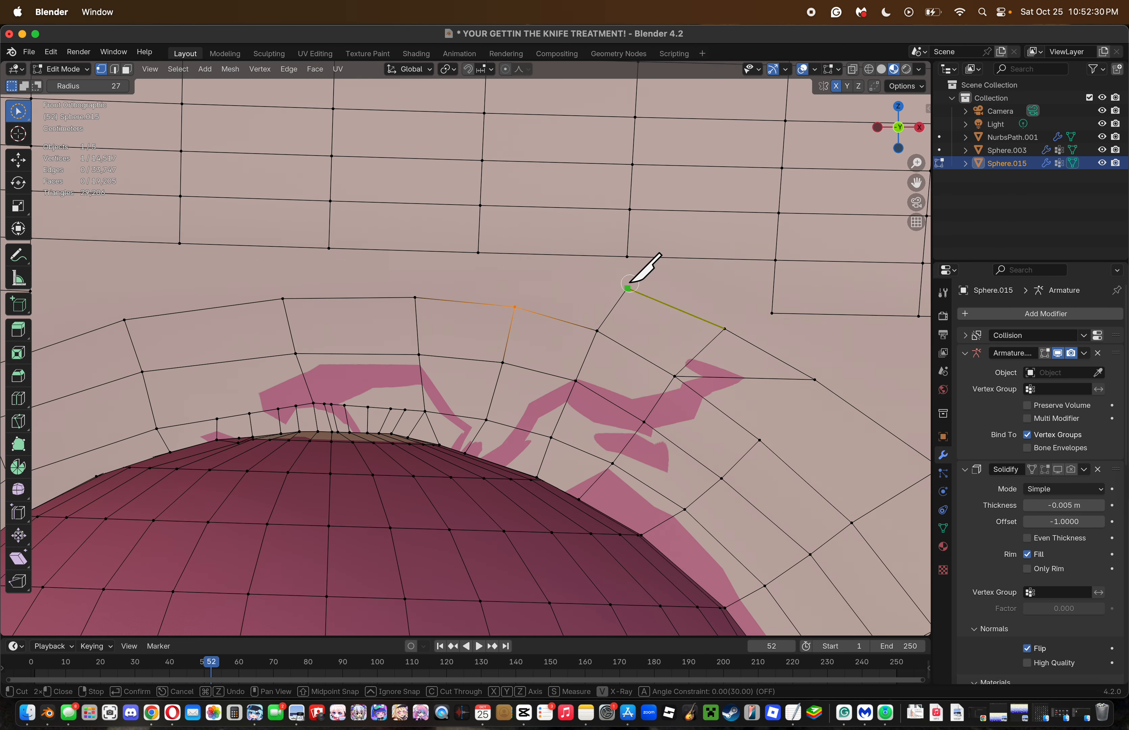
left_click(533, 261)
key("Return")
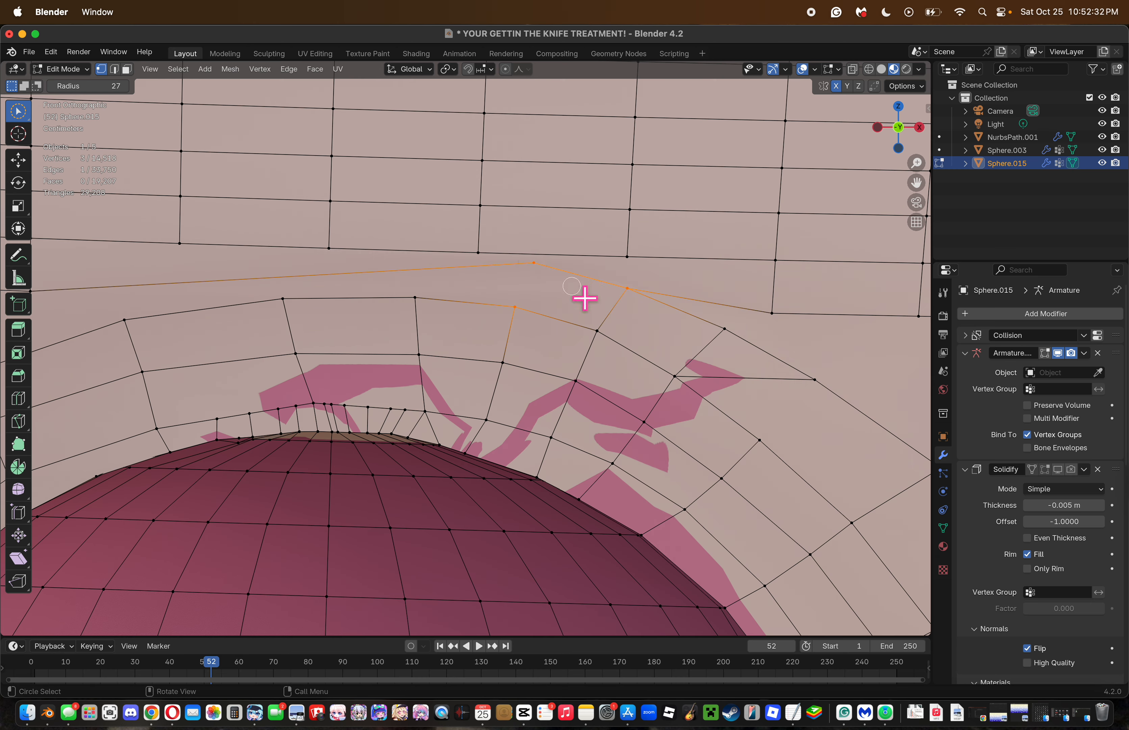
key("super+z")
key("j")
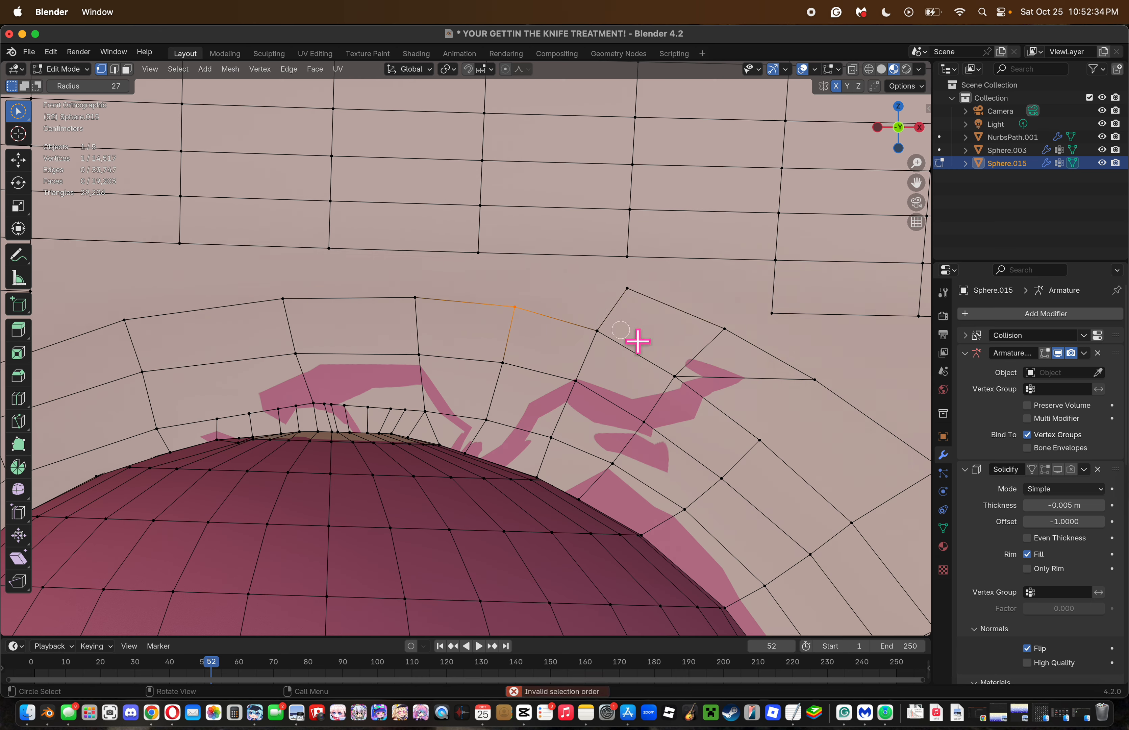
Knife-cut a segment from a point above the next band vertex to the new loop's upper end.
left_click(527, 265)
left_click(627, 288)
key("Return")
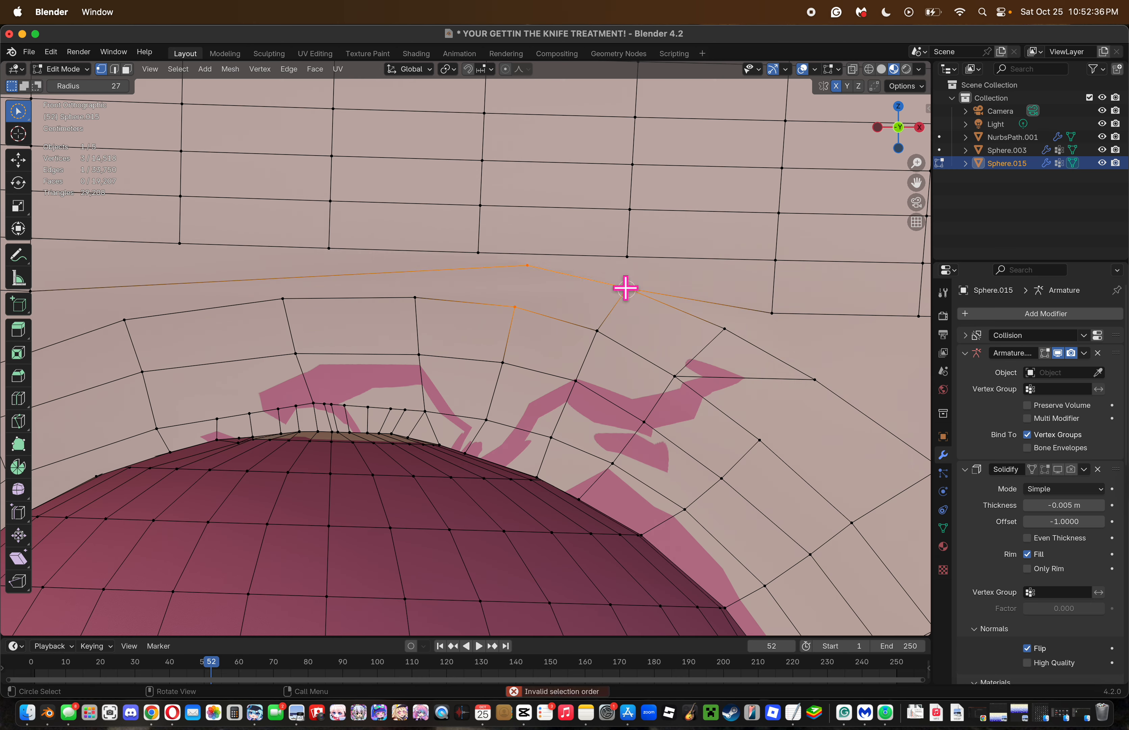
Knife-cut a segment from the new loop's upper end down to the band vertex below it, and clear the selection.
key("k")
left_click(527, 265)
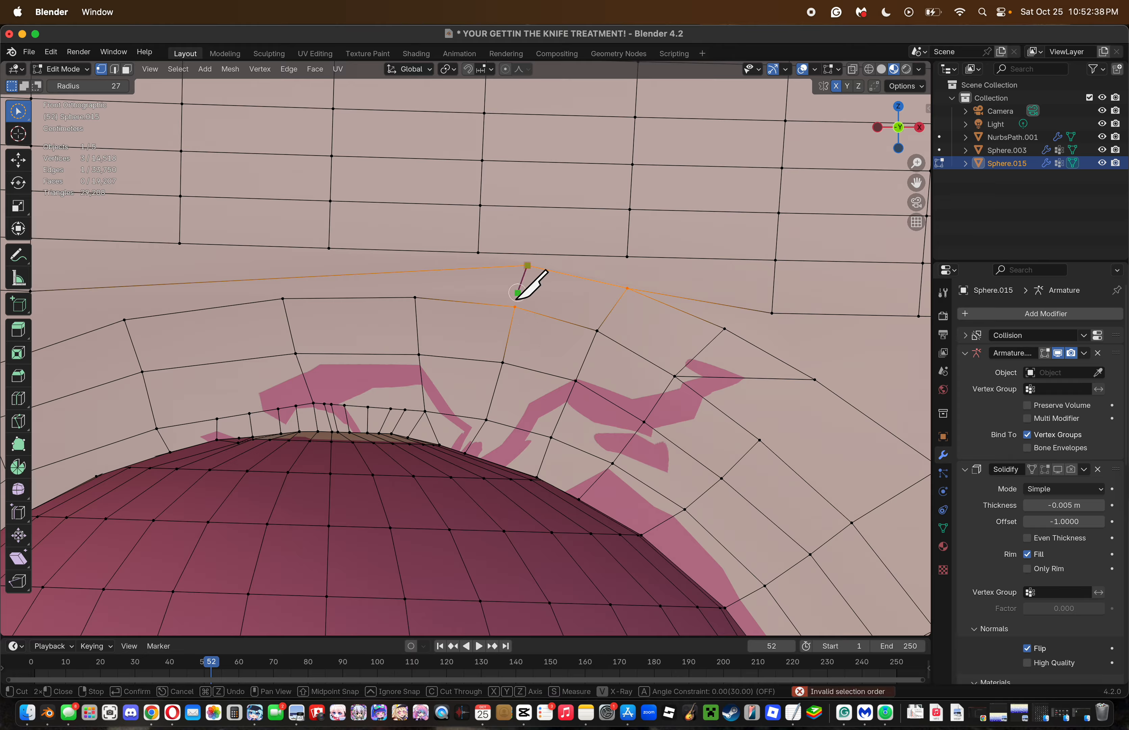
key("Return")
left_click(436, 291)
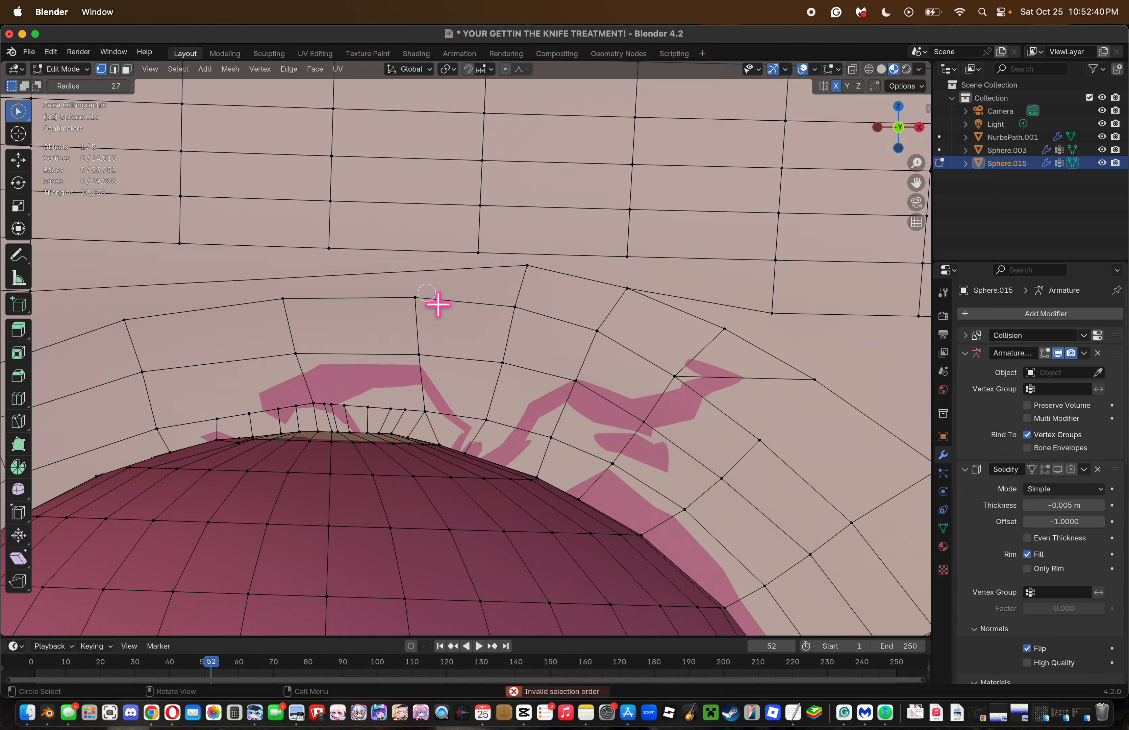
Try a knife cut straight up from the next band vertex, then dissolve the stray vertices it leaves.
key("k")
left_click(414, 297)
left_click(414, 258)
key("Return")
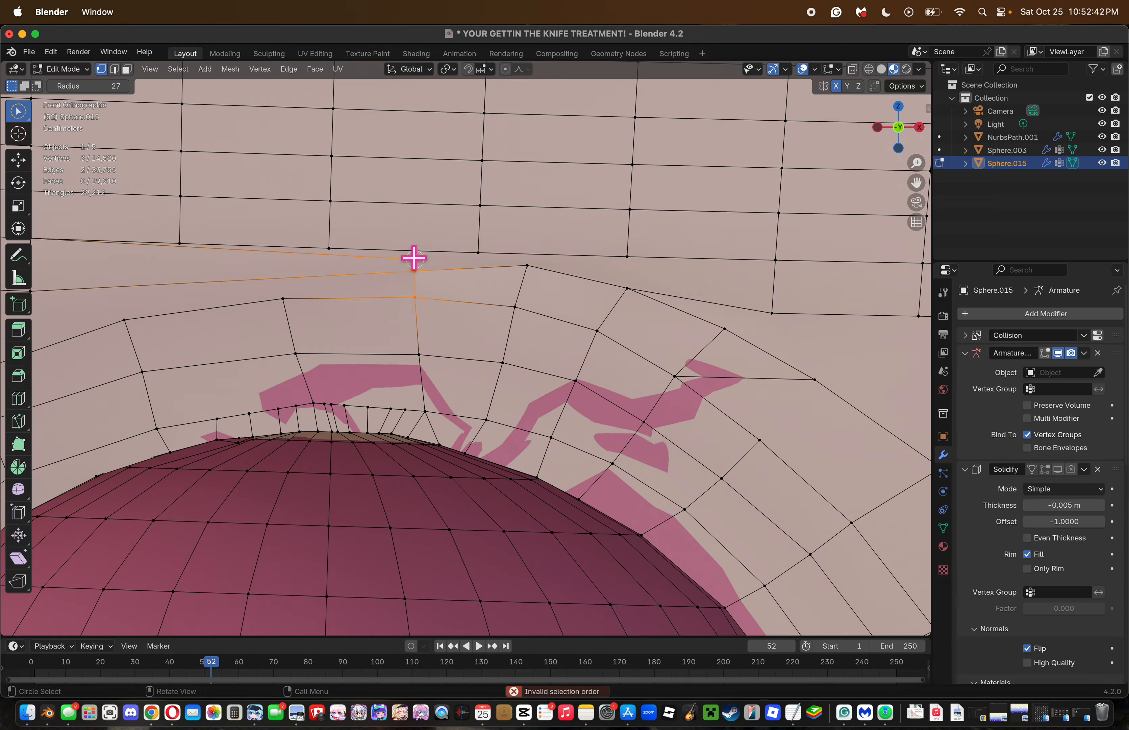
key("x")
left_click(438, 280)
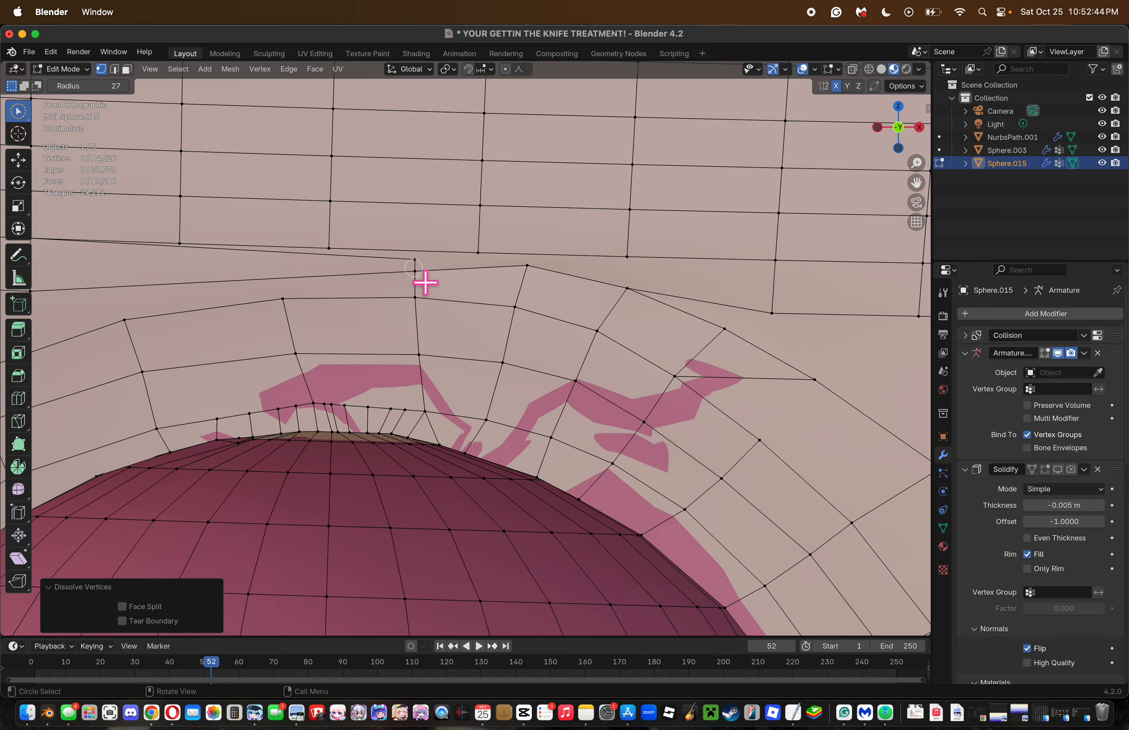
left_click(418, 270)
key("x")
left_click(558, 298)
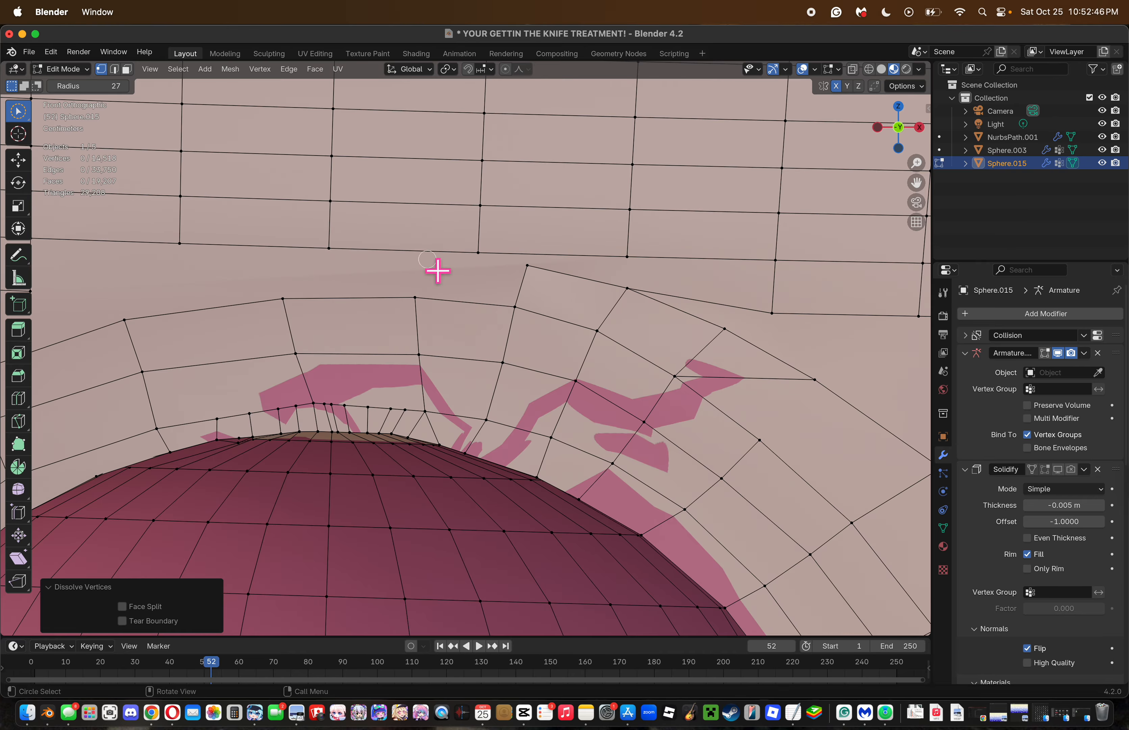
Knife-cut from a free point above the next band vertex to the loop's end, and from that point down to the band vertex.
key("k")
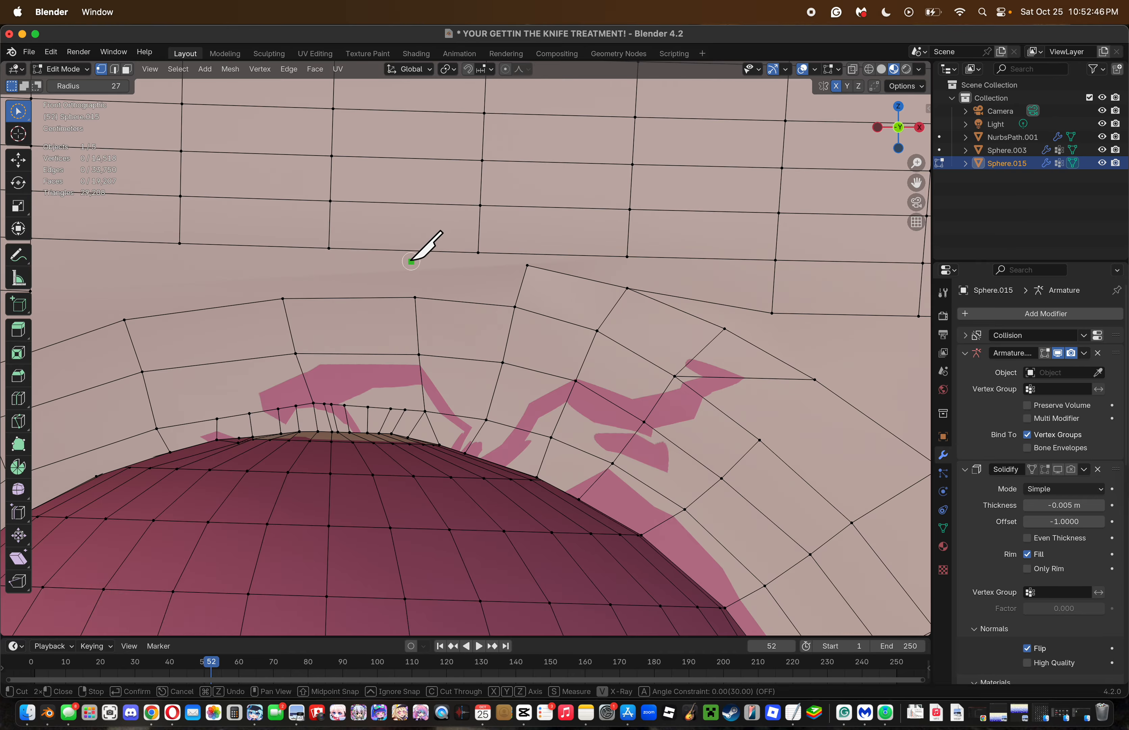
left_click(411, 260)
left_click(527, 266)
key("Return")
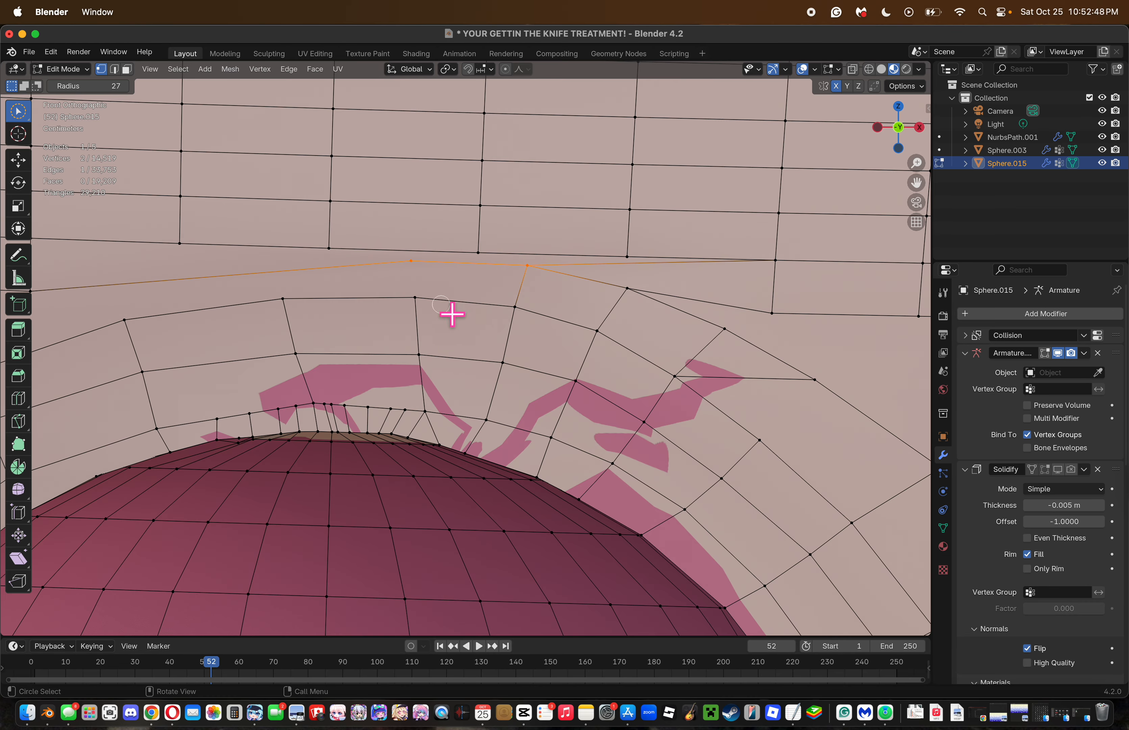
key("k")
left_click(411, 261)
left_click(414, 297)
key("Return")
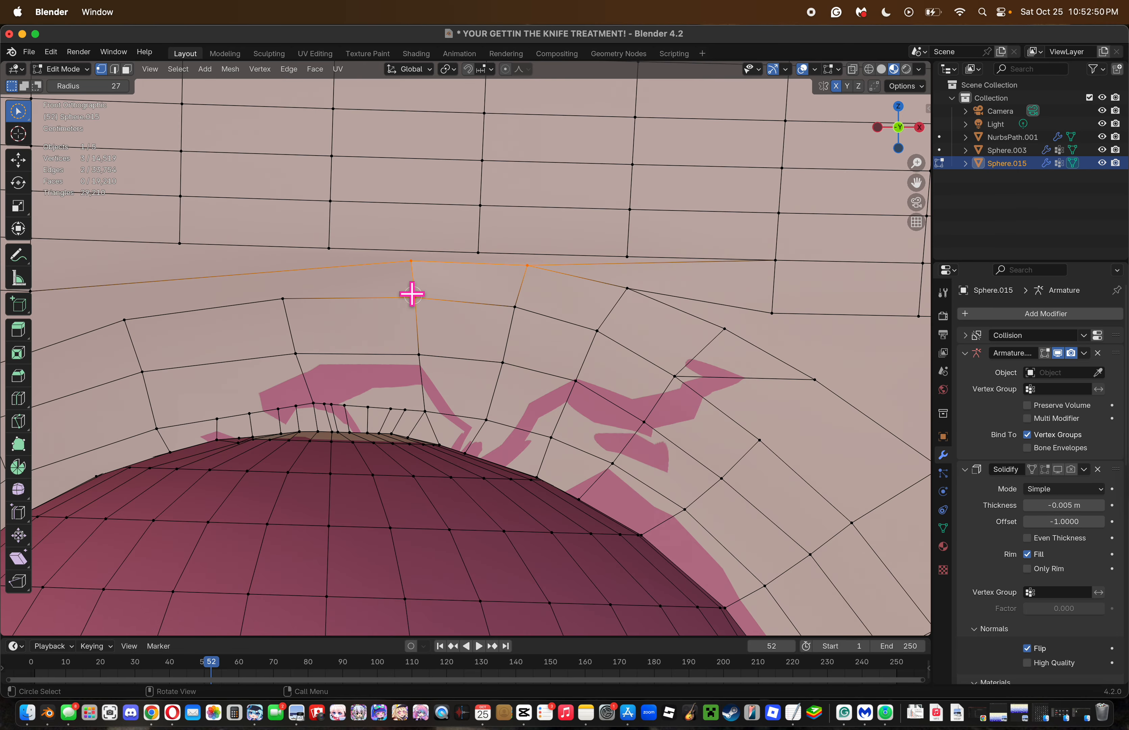
Knife-cut a segment from the band's outer vertex to the rim loop beside the stray triangular face.
mouse_move(918, 165)
left_mouse_down()
mouse_move(917, 178)
mouse_move(918, 161)
left_mouse_up()
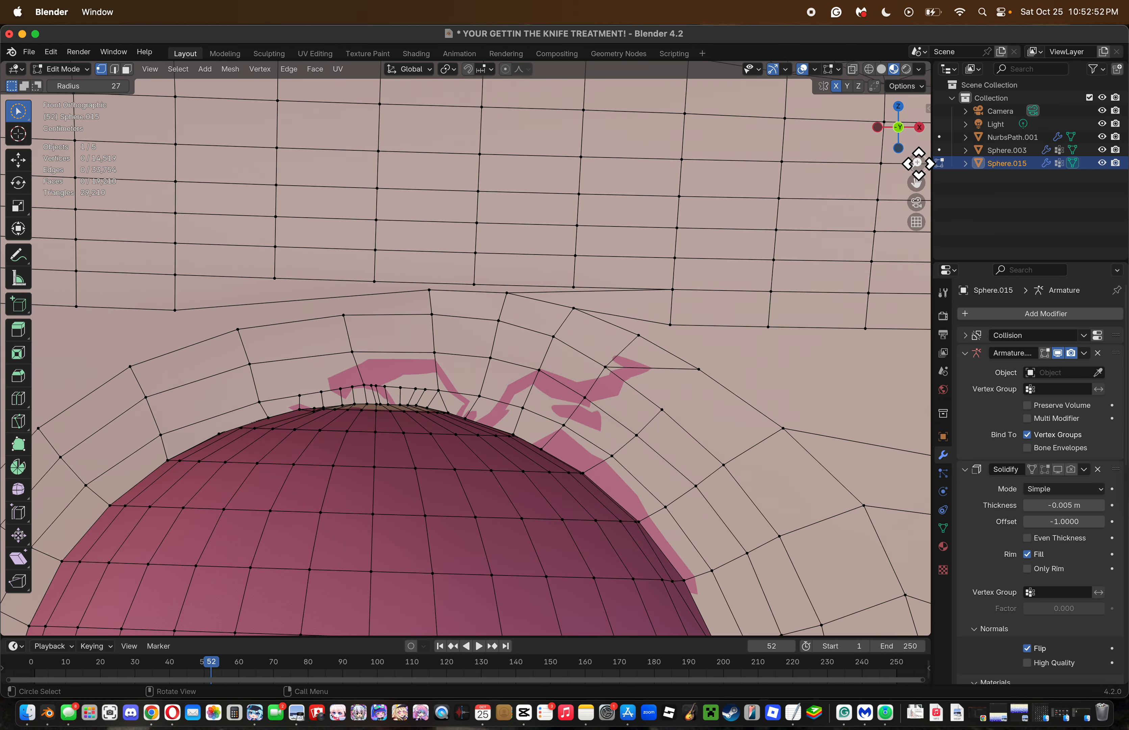
key("k")
left_click(723, 464)
left_click(707, 375)
key("Return")
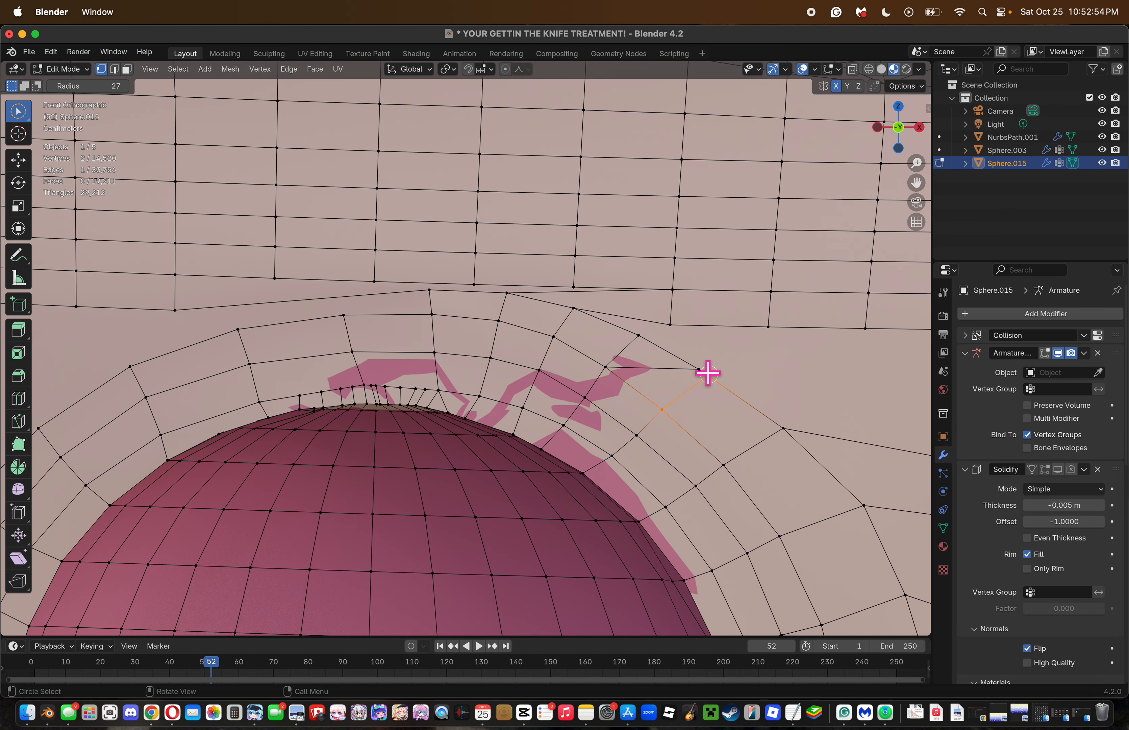
Dissolve the leftover vertex and its extra edge beside the new cut, and save the file.
key("a")
key("ctrl+f")
left_click(832, 414)
key("alt+a")
key("super+s")
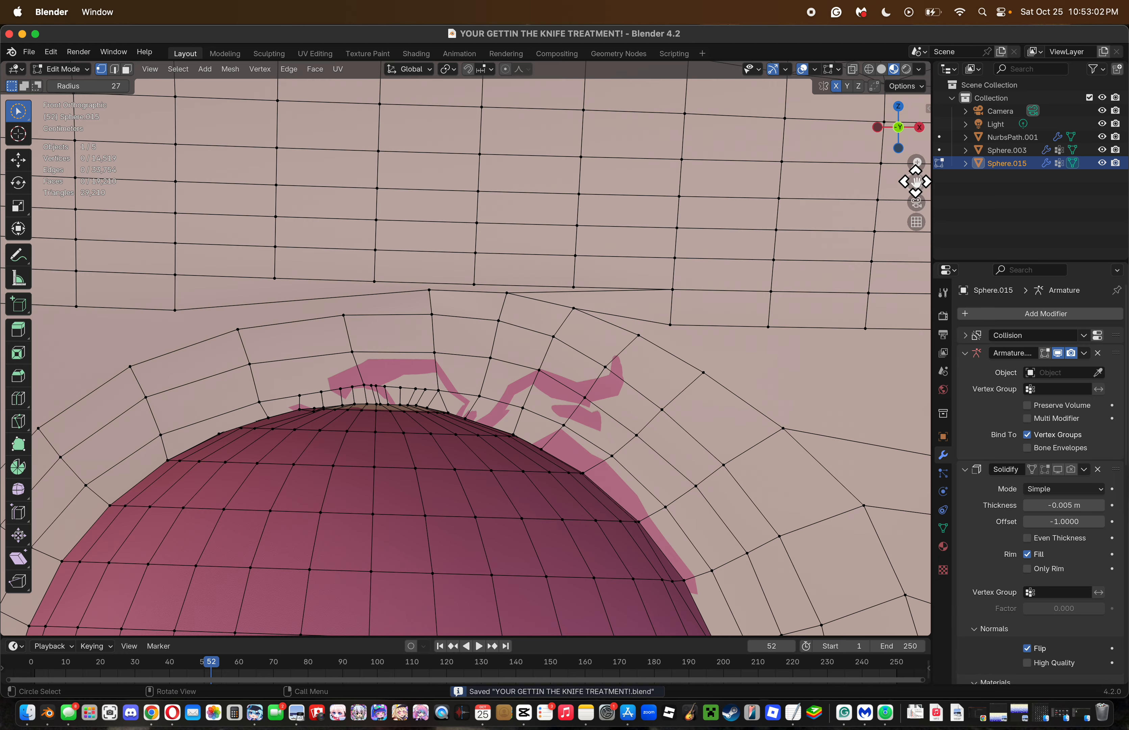
Knife-cut from the next band vertex to a free point in the cleared area, and connect that point to the rim loop's lower end.
left_click_drag(916, 182, 917, 103)
key("k")
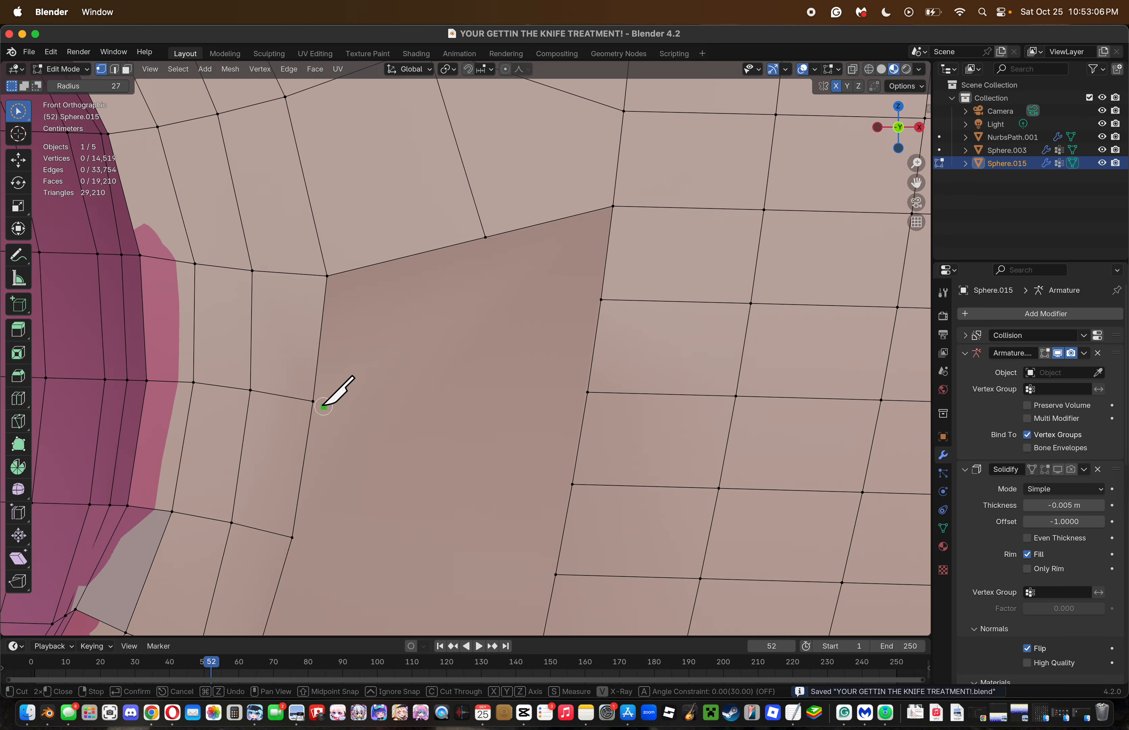
left_click(312, 401)
left_click(484, 410)
key("Return")
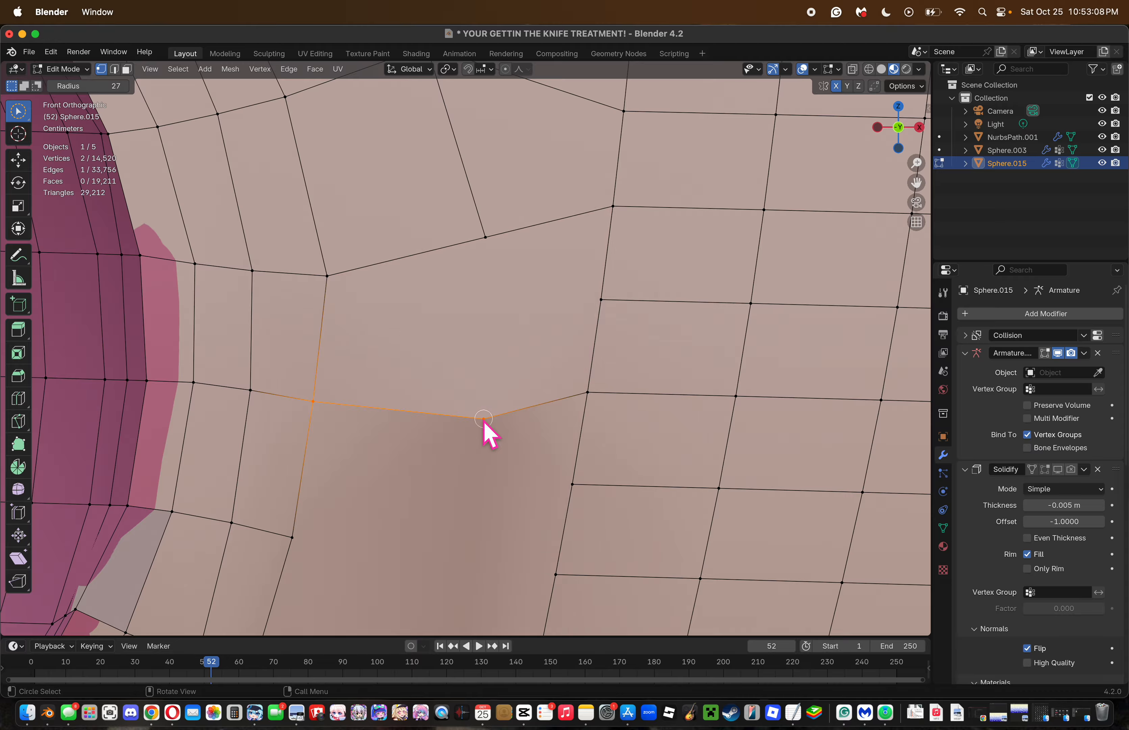
key("k")
left_click(485, 237)
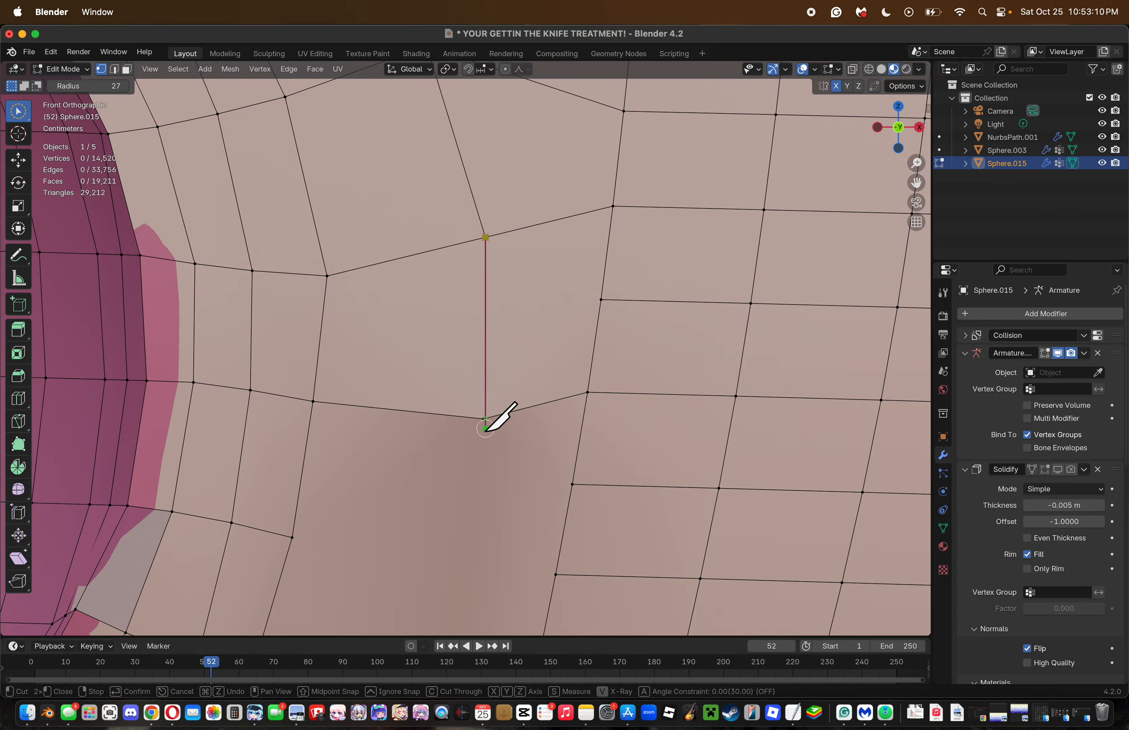
left_click(483, 419)
key("Return")
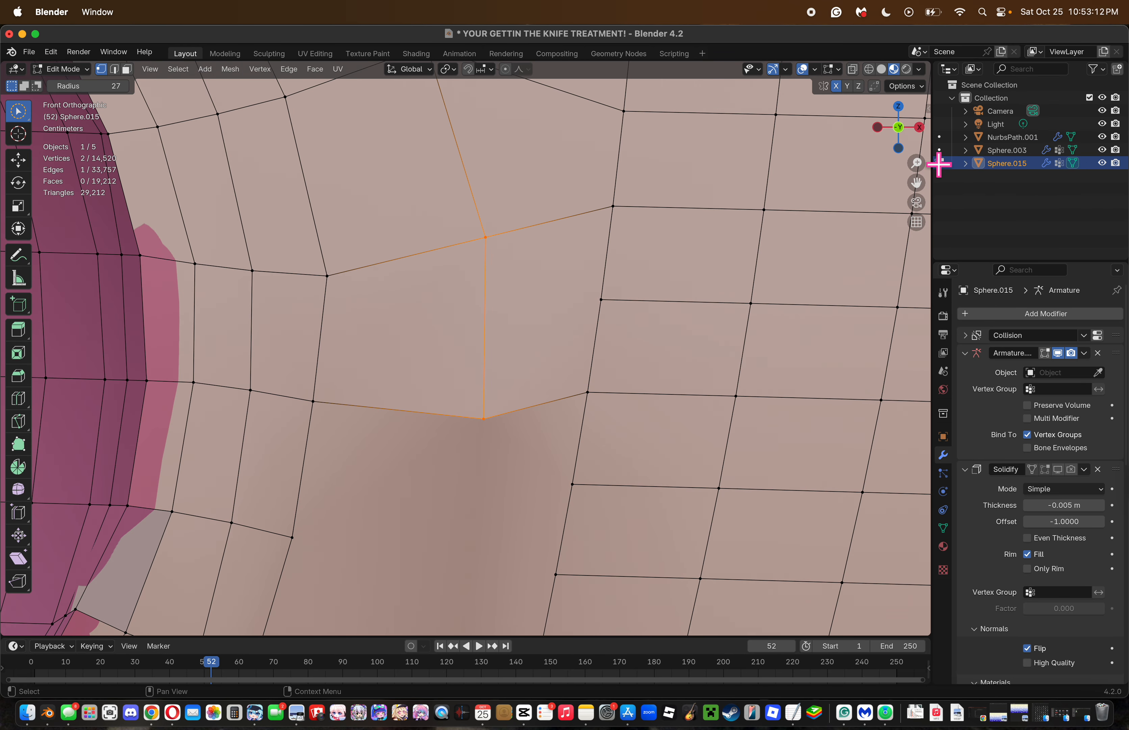
Knife-cut from the next lower band vertex outward to a free point in the cleared area, and clear the selection.
left_click_drag(916, 163, 909, 188)
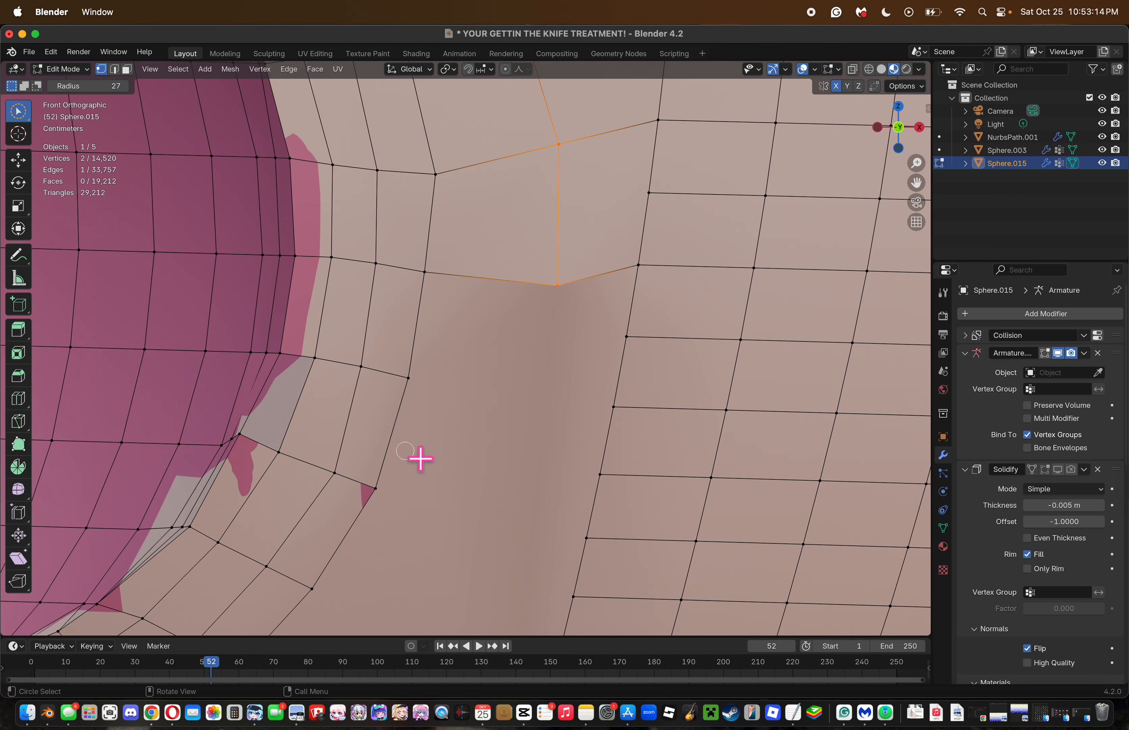
key("k")
left_click(409, 379)
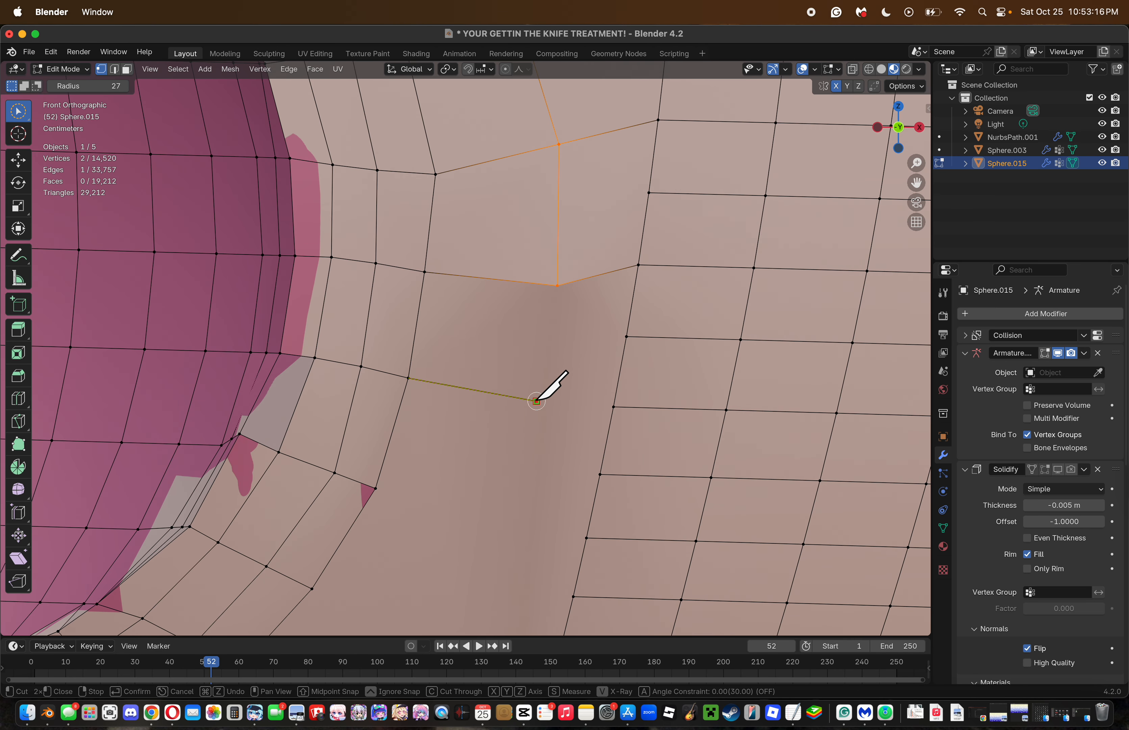
key("Return")
left_click(599, 439)
key("c")
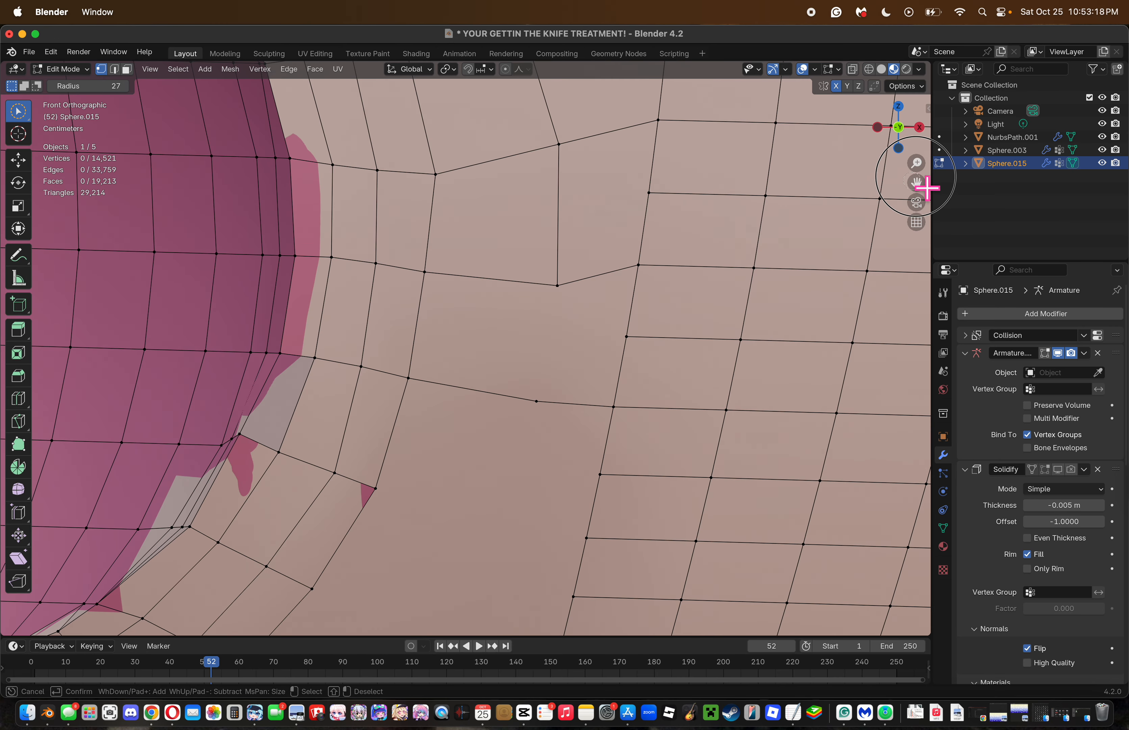
key("Escape")
Knife-cut outward from each of the following two band vertices to a free point in the cleared area.
left_click_drag(920, 178, 948, 77)
key("k")
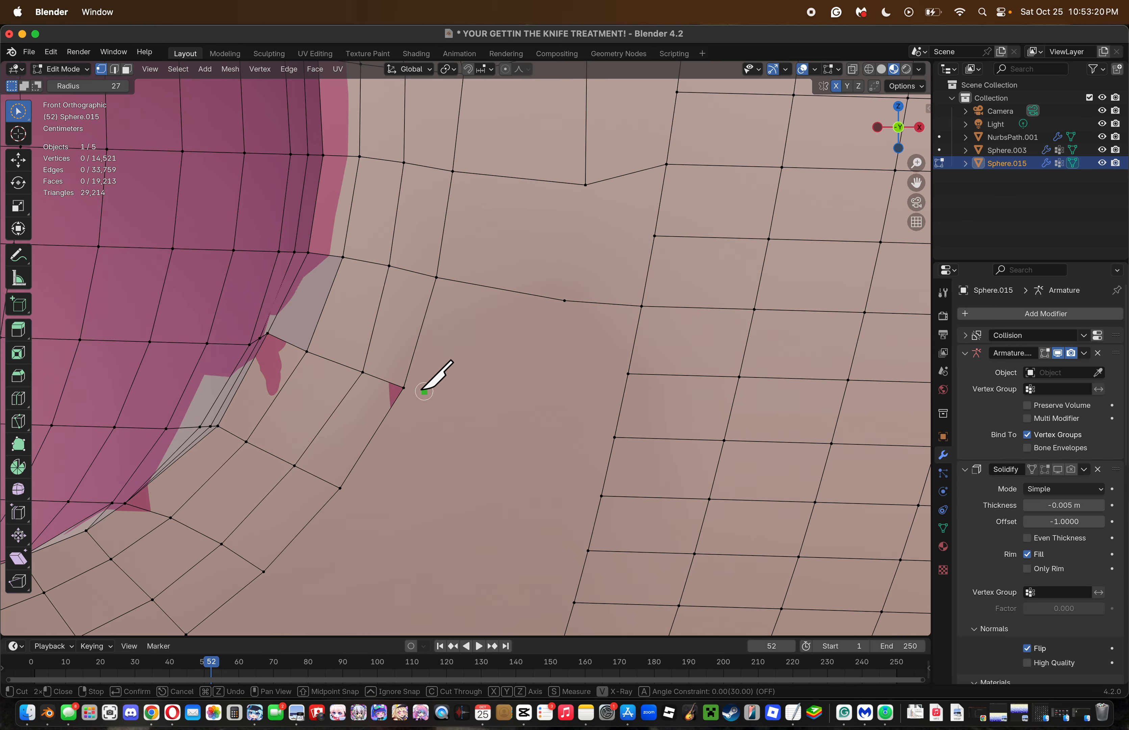
left_click(403, 387)
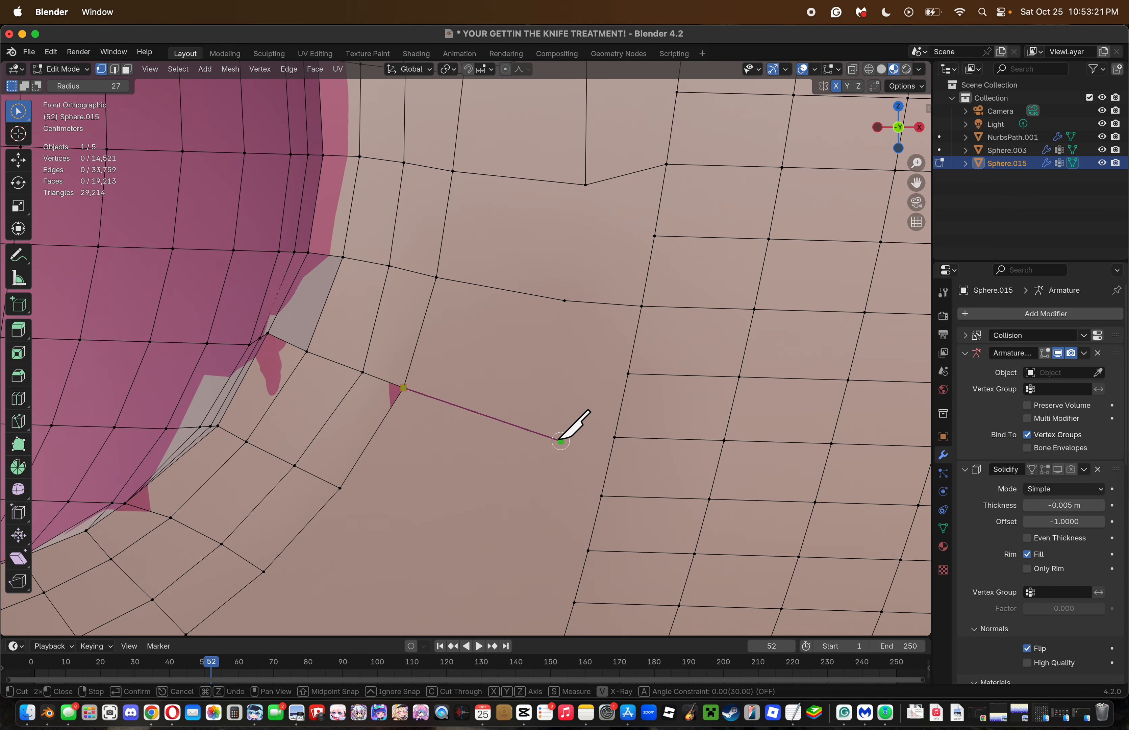
left_click(528, 428)
key("Return")
key("k")
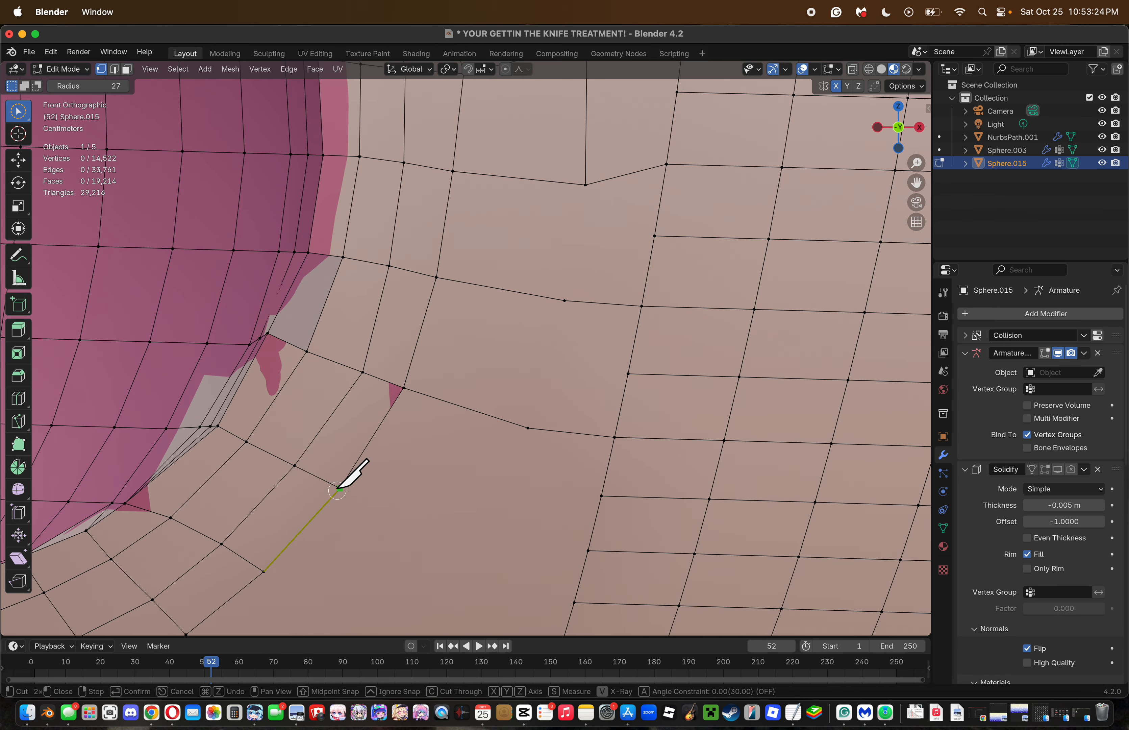
left_click(339, 488)
left_click(492, 545)
key("Return")
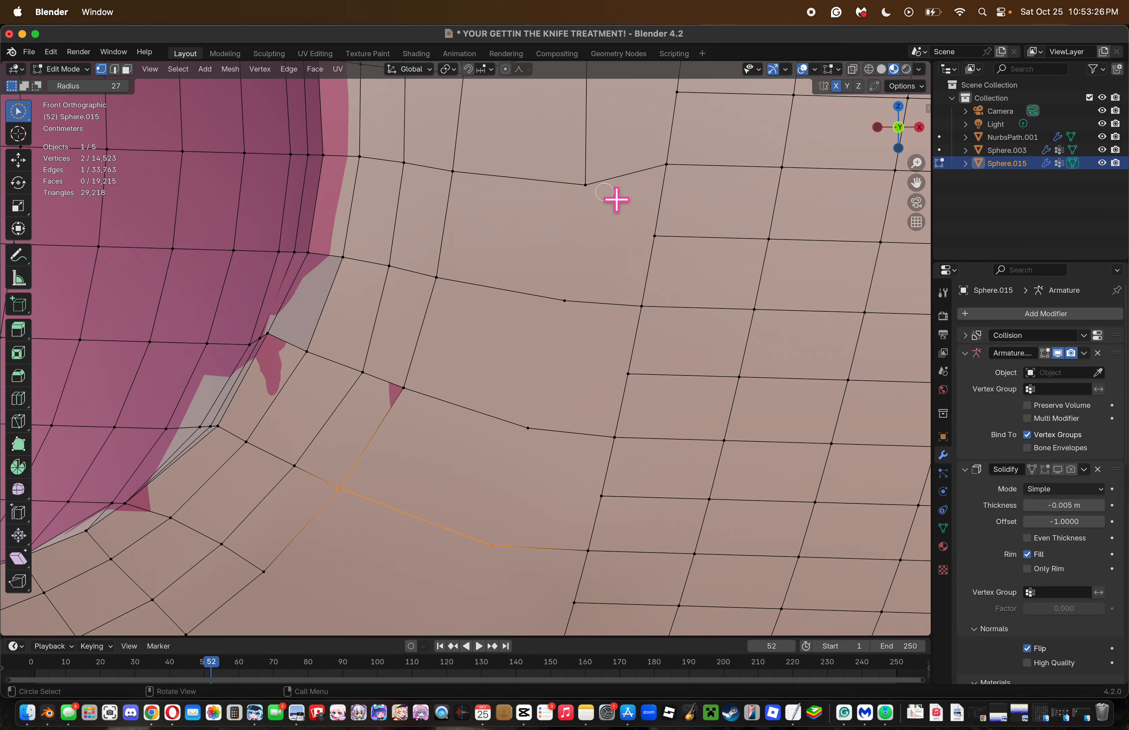
Knife-cut through the four outer points in sequence to continue the rim loop downward, and clear the selection.
key("k")
left_click(584, 184)
left_click(564, 300)
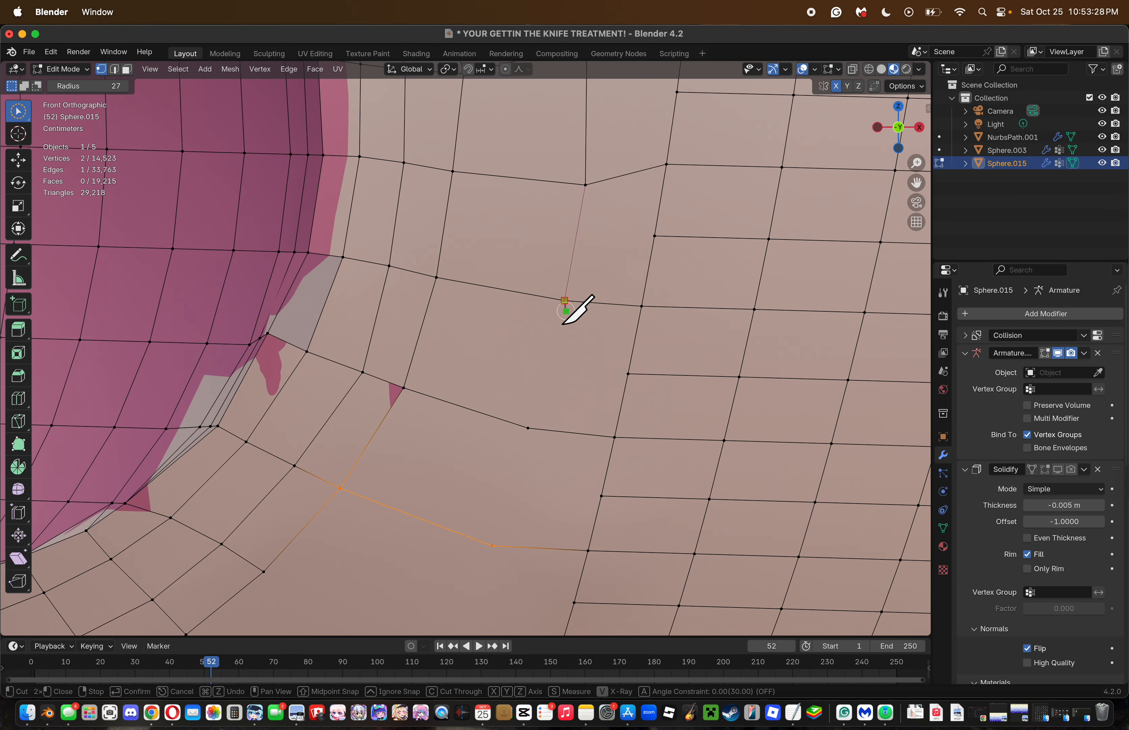
left_click(527, 428)
left_click(492, 544)
key("Return")
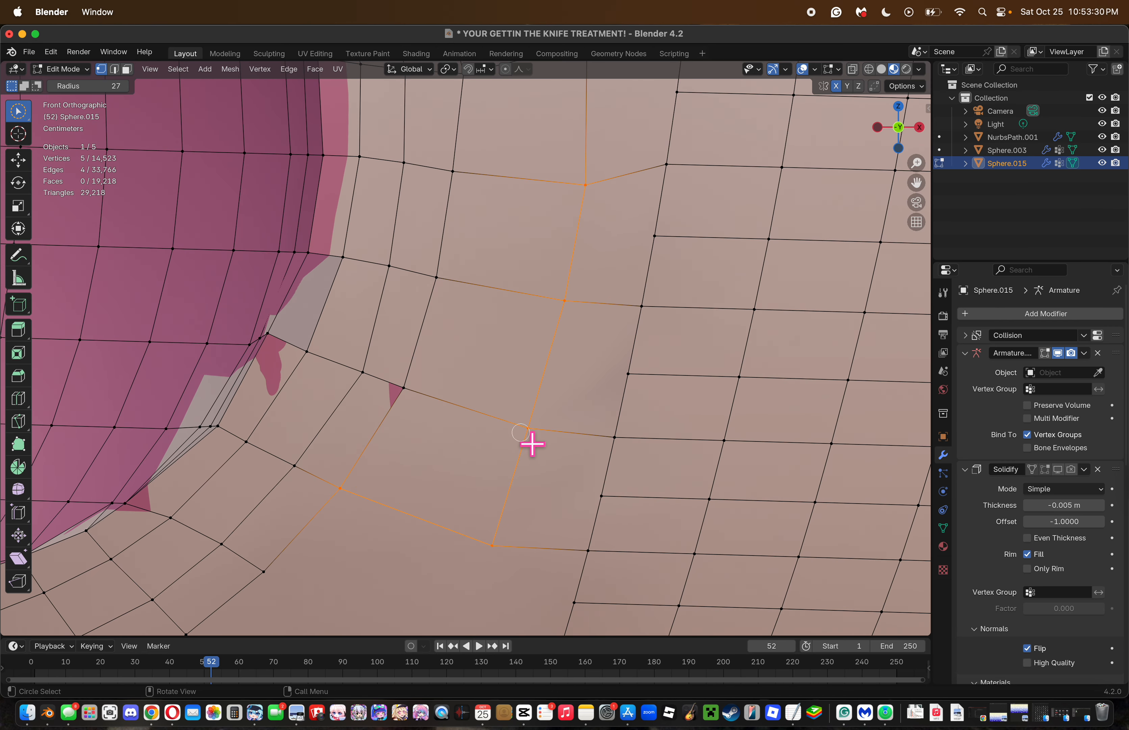
key("alt+a")
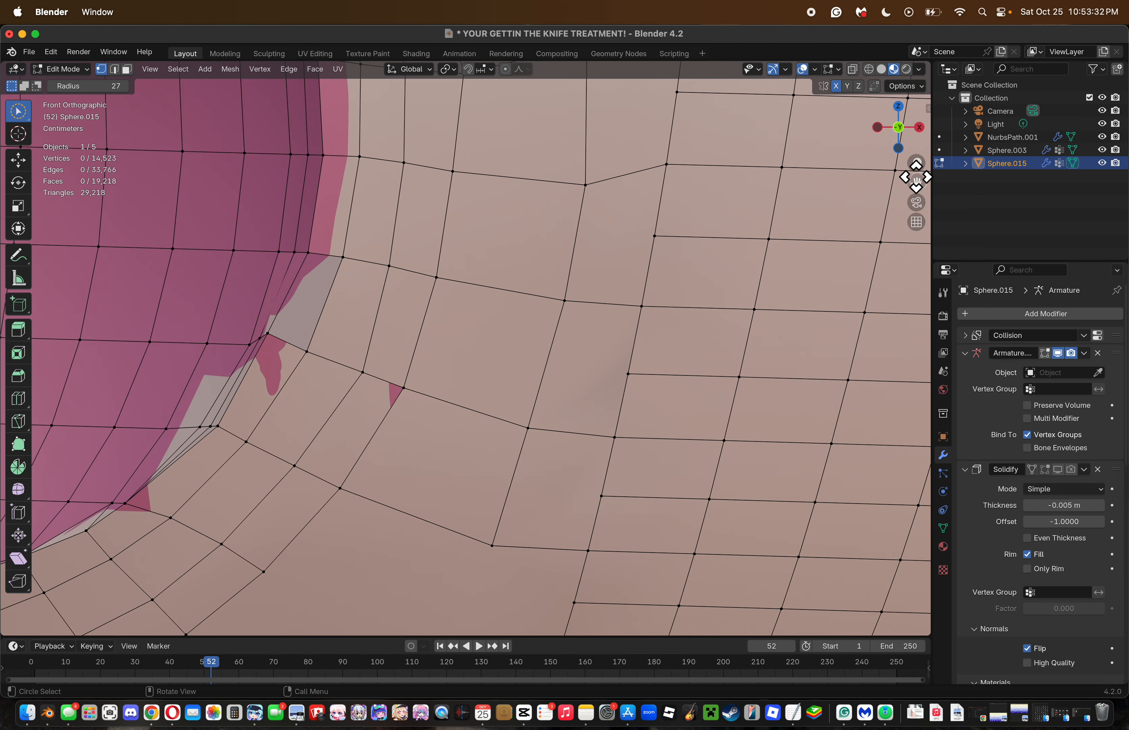
Select the new outer rim loop, try Smooth Vertices on it, and undo the smoothing.
scroll(917, 178, "down", 5)
left_click(507, 209, "alt")
right_click(786, 350)
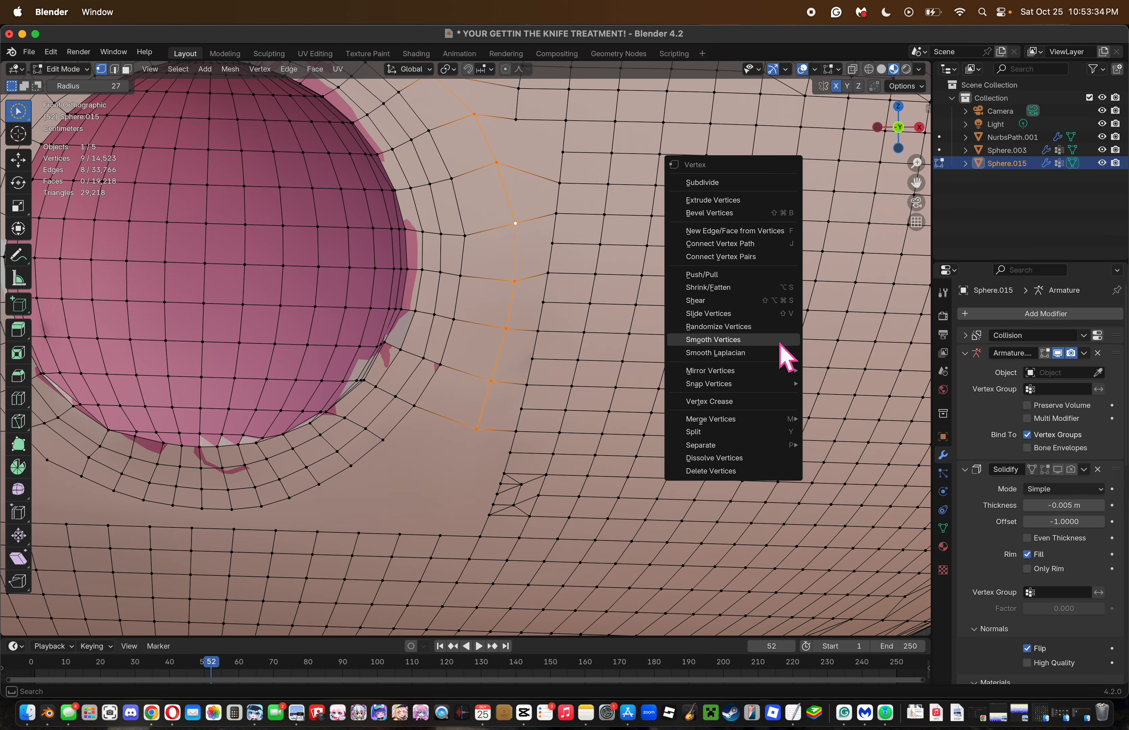
left_click(781, 341)
left_click_drag(916, 183, 1100, 315)
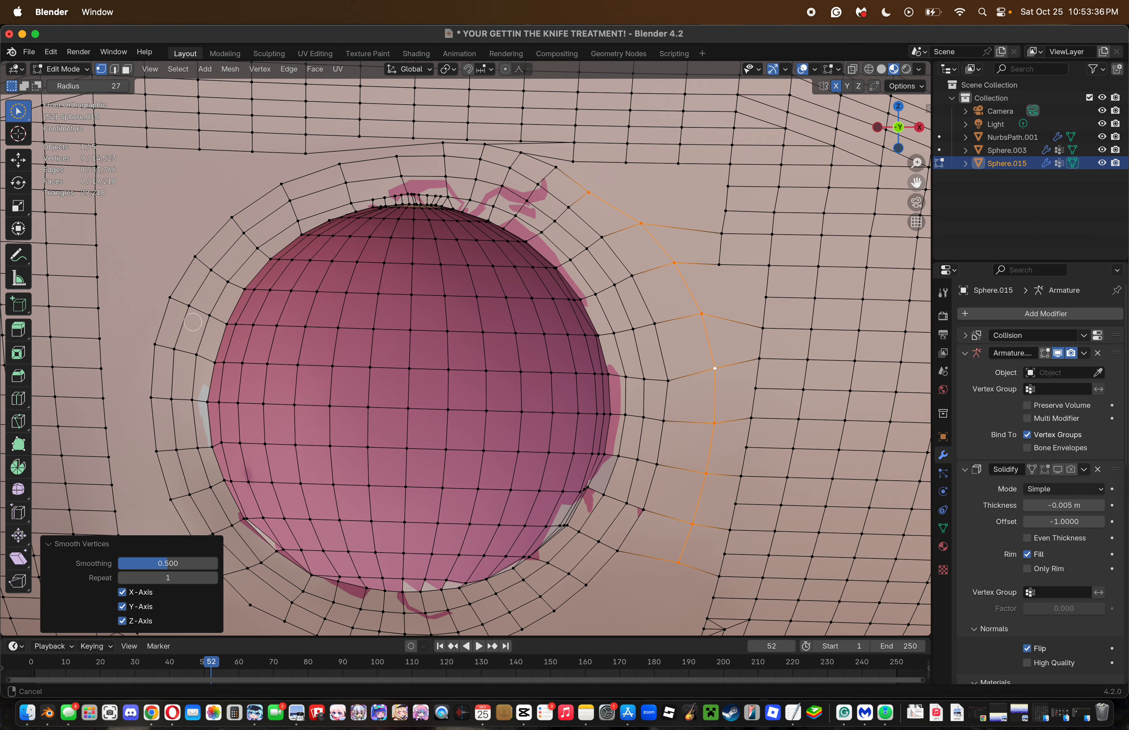
left_click_drag(193, 322, 191, 320)
key("ctrl+z")
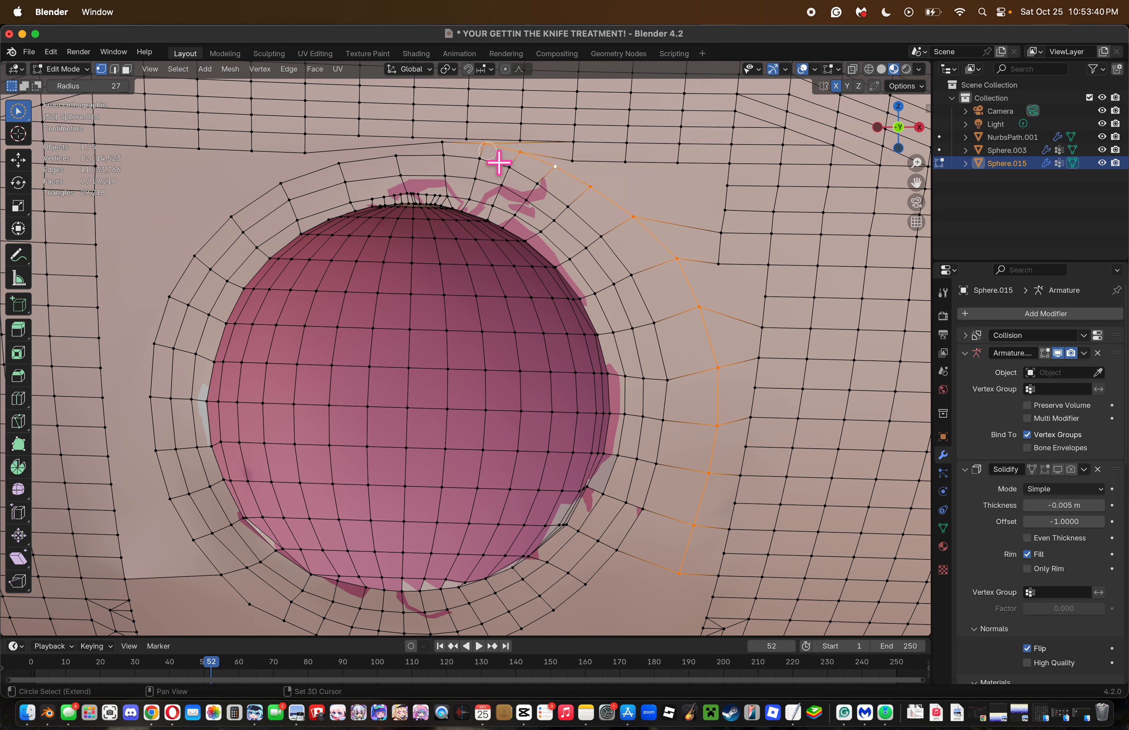
Try smoothing the rim loop with its upper vertices added to the selection, and step back to the original loop selection.
left_click_drag(498, 162, 465, 156)
right_click(850, 259)
left_click(806, 243)
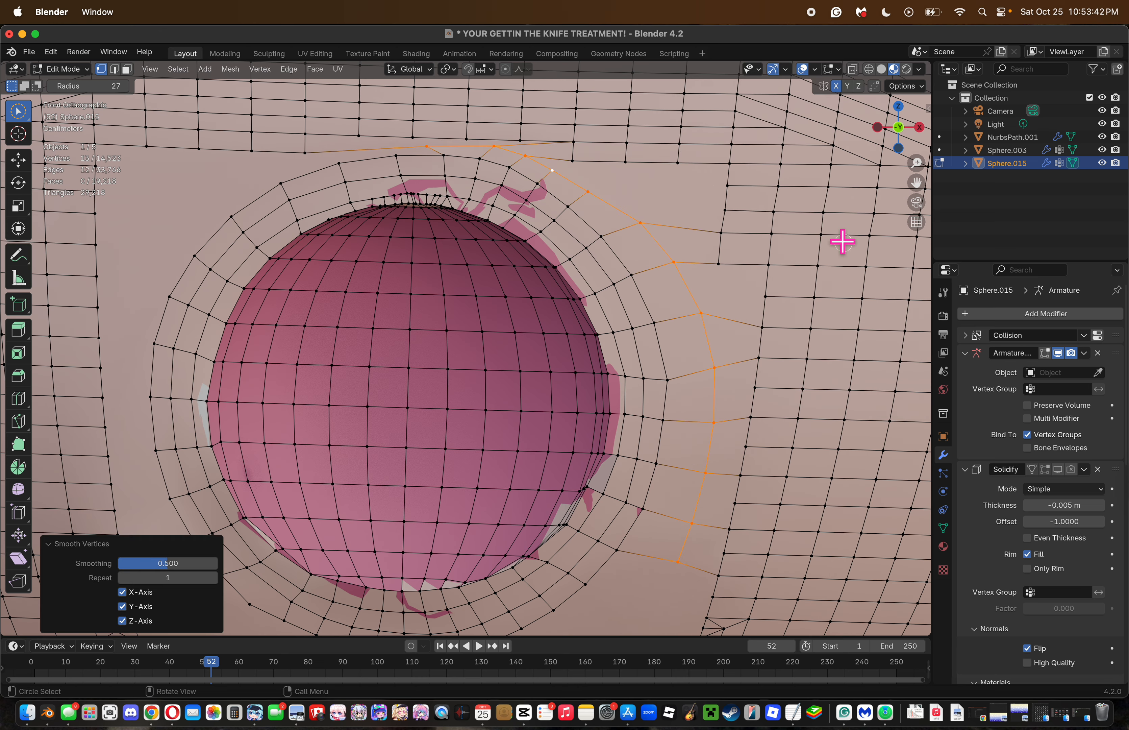
key("ctrl+z")
key("ctrl+z")
key("ctrl+z")
key("ctrl+z")
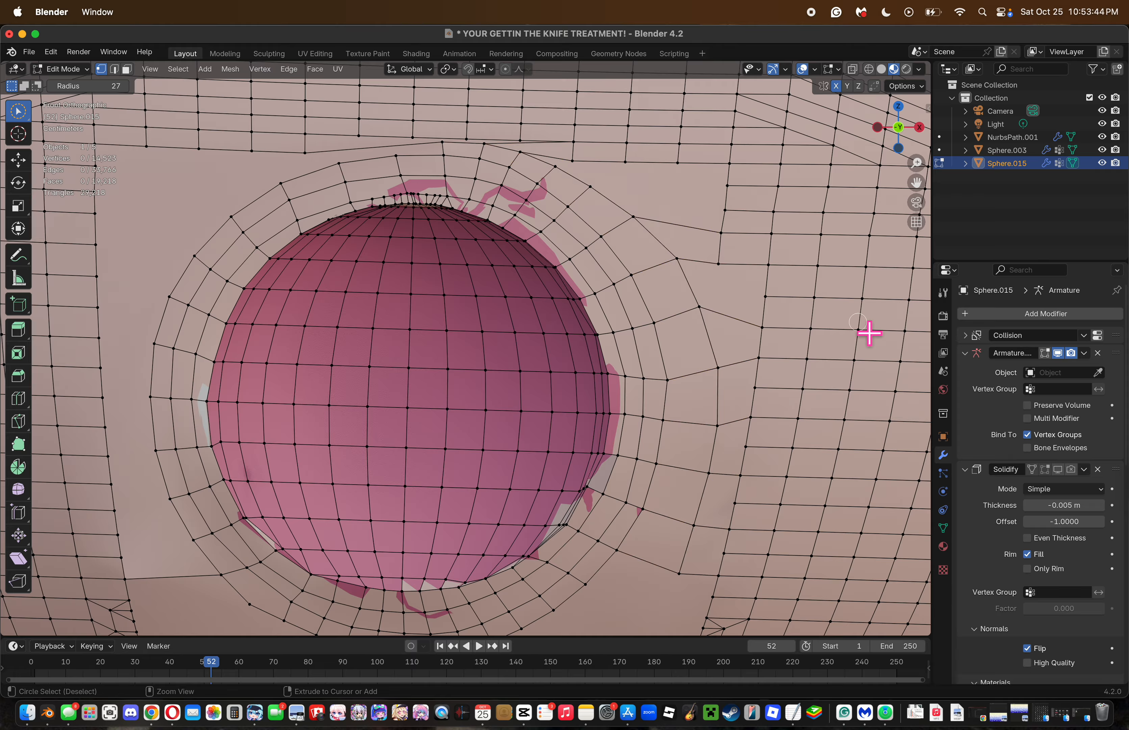
key("ctrl+shift+z")
key("ctrl+shift+z")
key("ctrl+shift+z")
key("alt+a")
key("ctrl+z")
Try smoothing the original rim selection again, and undo back to the unsmoothed loop.
right_click(839, 326)
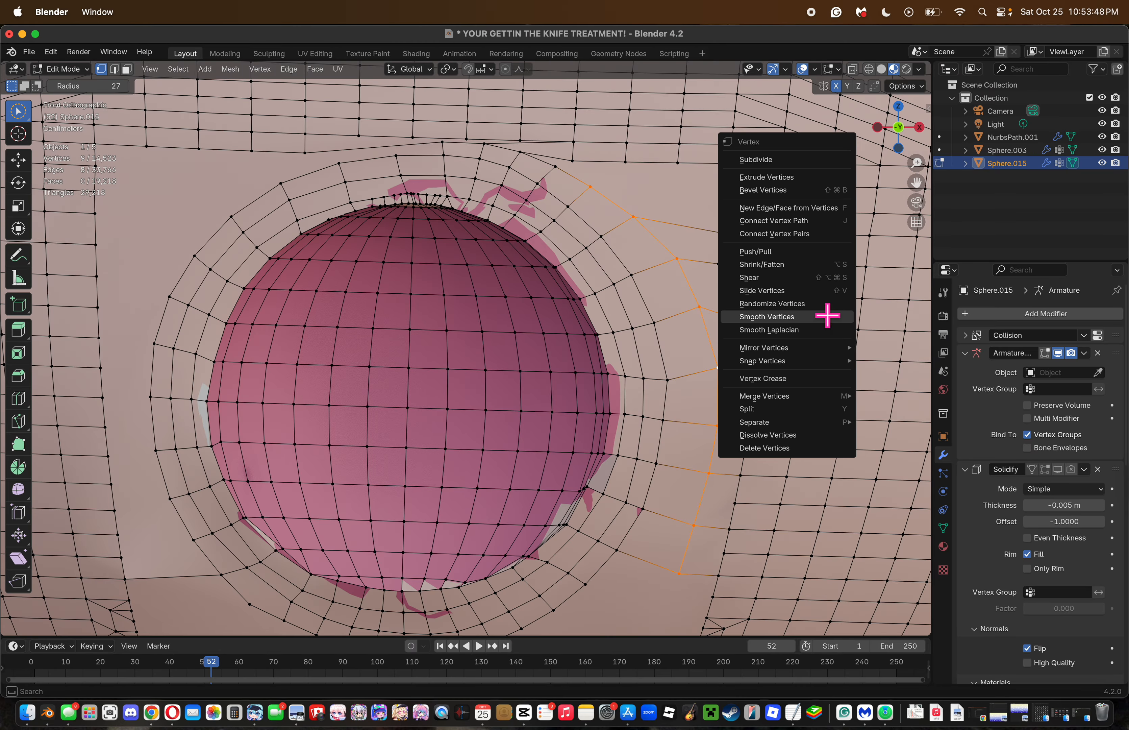
left_click(828, 315)
key("g")
left_click(817, 316)
key("c")
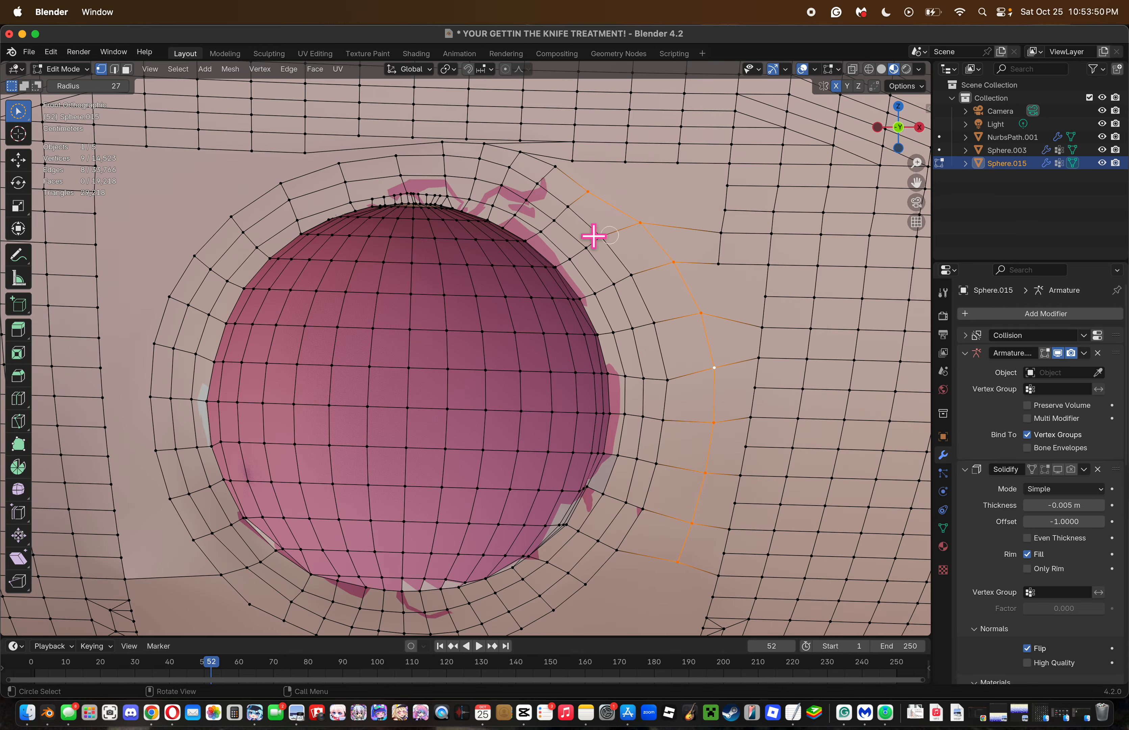
left_click(584, 183, "alt")
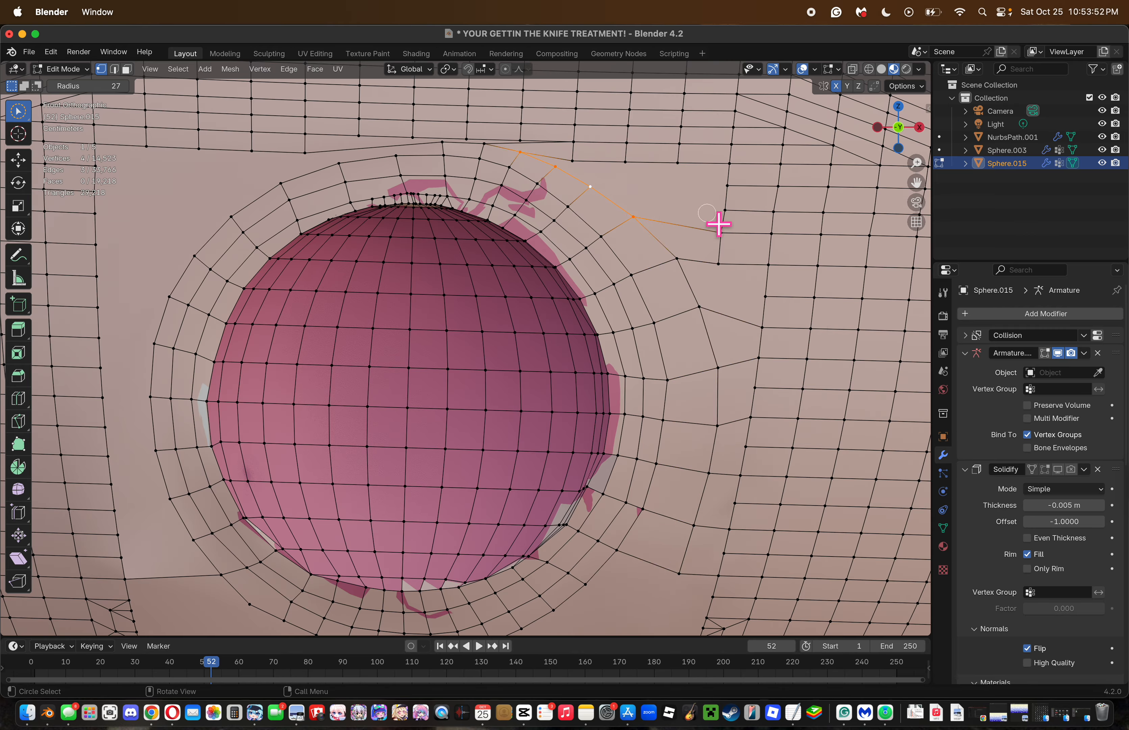
key("super+z")
Remove the upper end vertex from the rim loop selection and apply Smooth Vertices to the remaining vertices.
key("c")
left_click(597, 185, "shift")
key("Escape")
key("2")
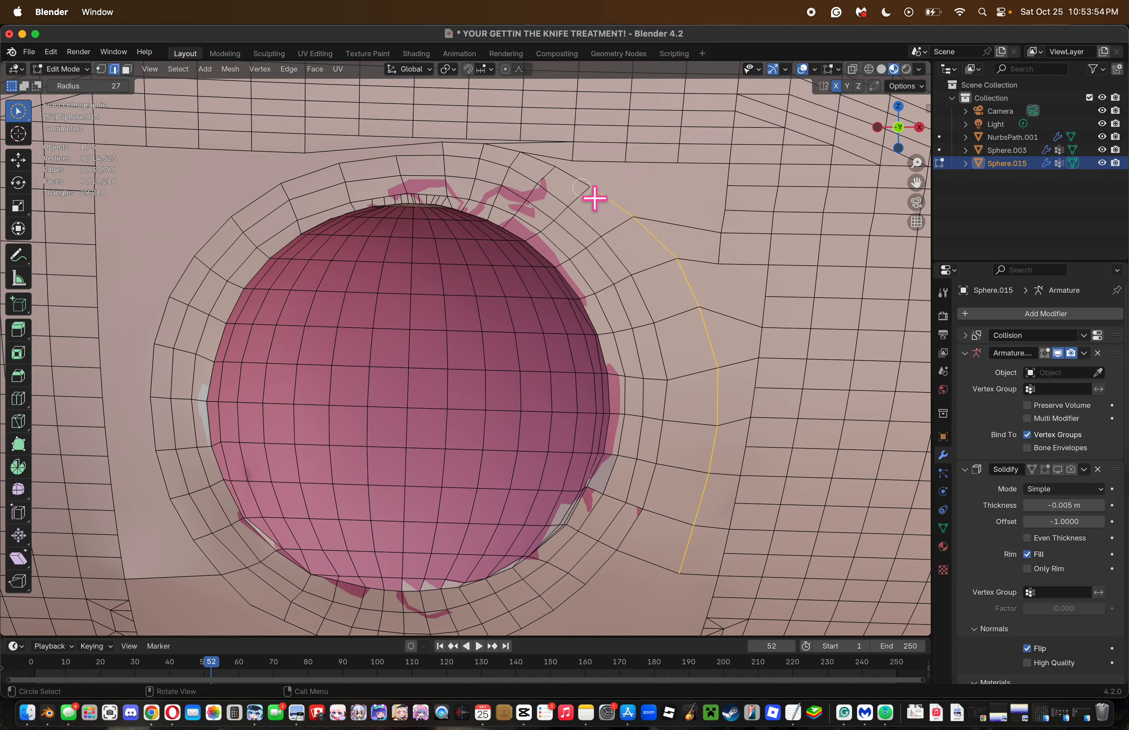
key("c")
key("Escape")
left_click(588, 190)
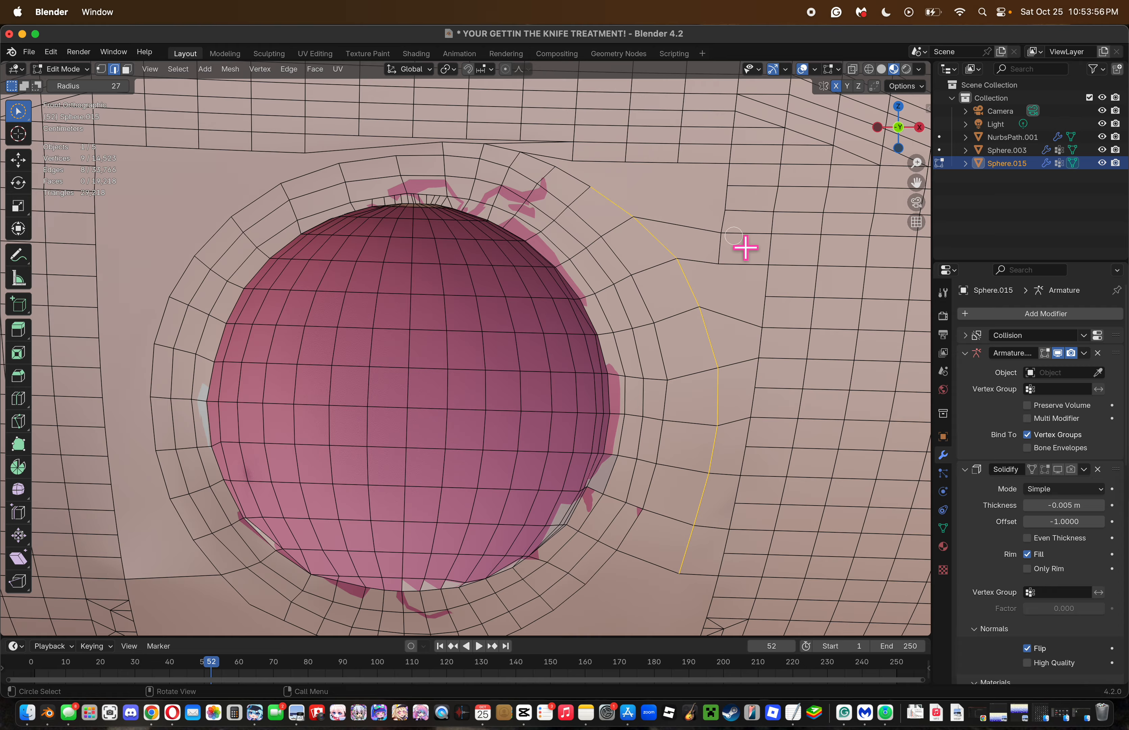
left_click(99, 71)
left_click(590, 196, "ctrl")
right_click(907, 358)
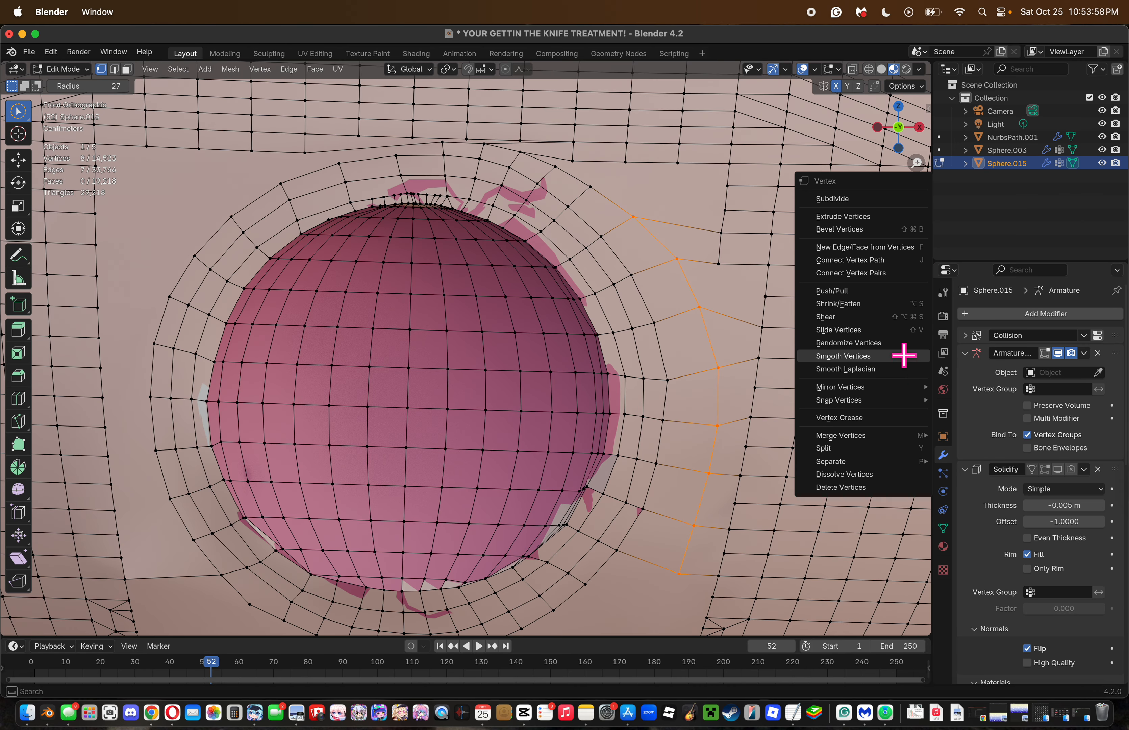
left_click(904, 355)
Move the smoothed rim vertices about 0.011 m inward toward the band around the opening, and clear the selection.
key("g")
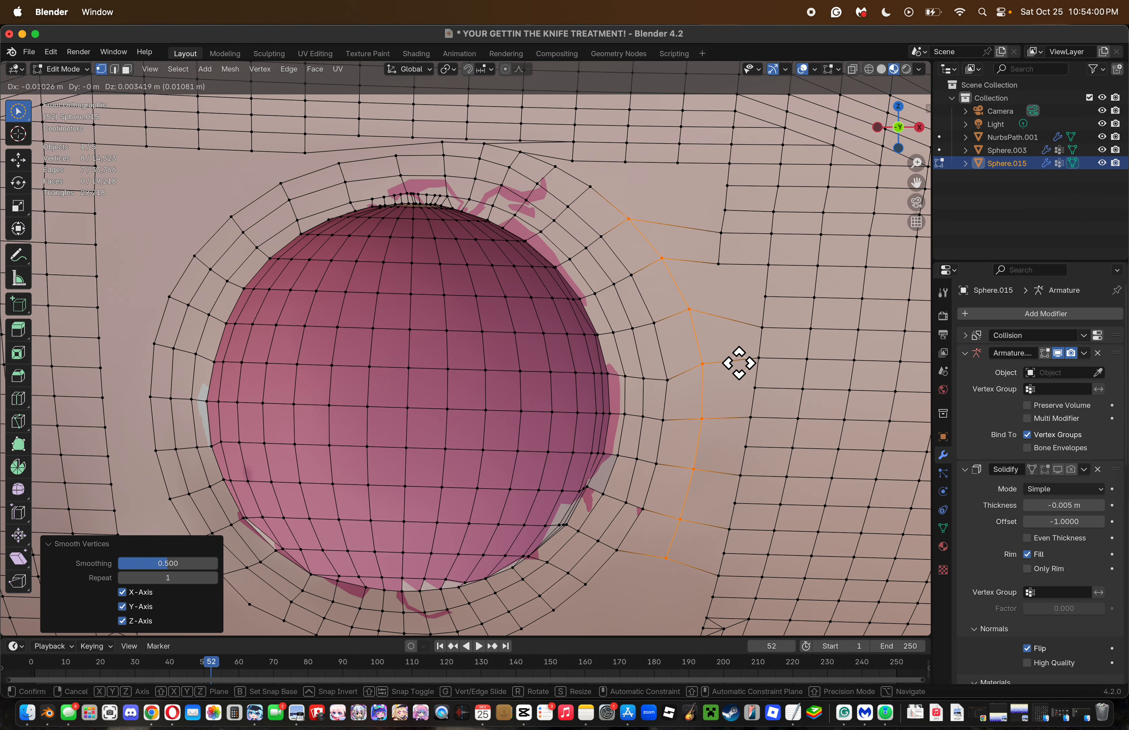
left_click(739, 363)
left_click(795, 420)
Move the rim loop's upper vertices slightly outward one at a time to even out its curve.
left_click(559, 169)
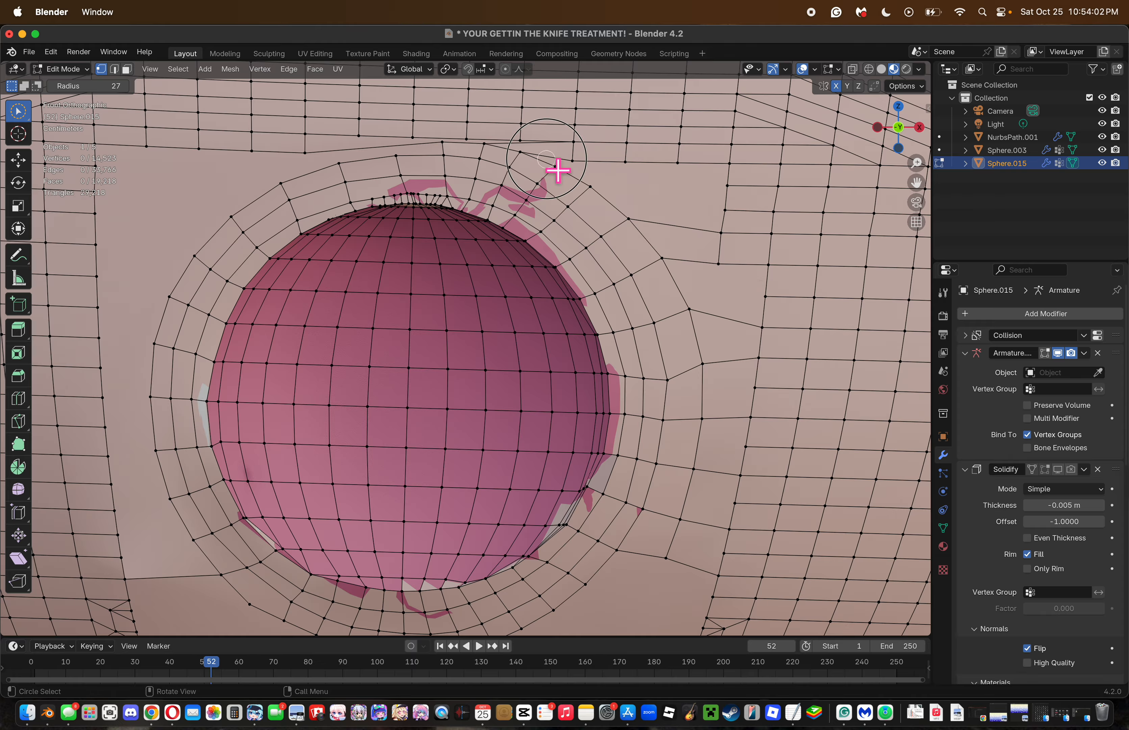
key("Escape")
key("g")
left_click(529, 172)
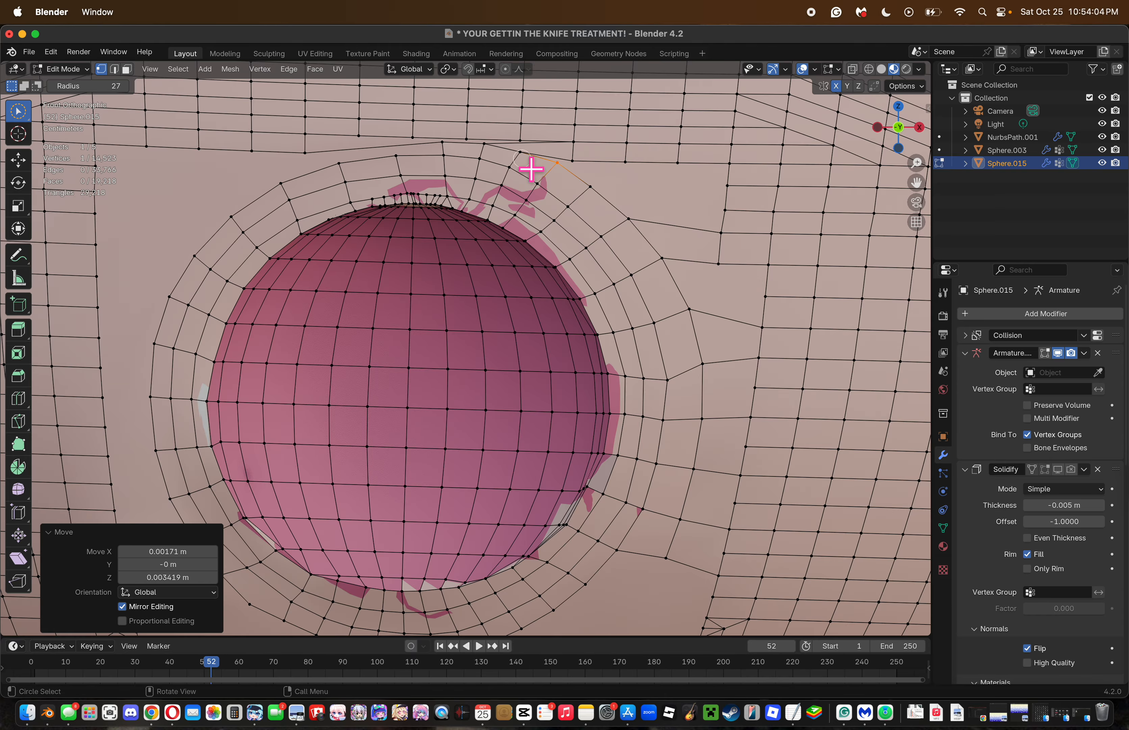
key("g")
left_click(522, 151)
key("c")
key("g")
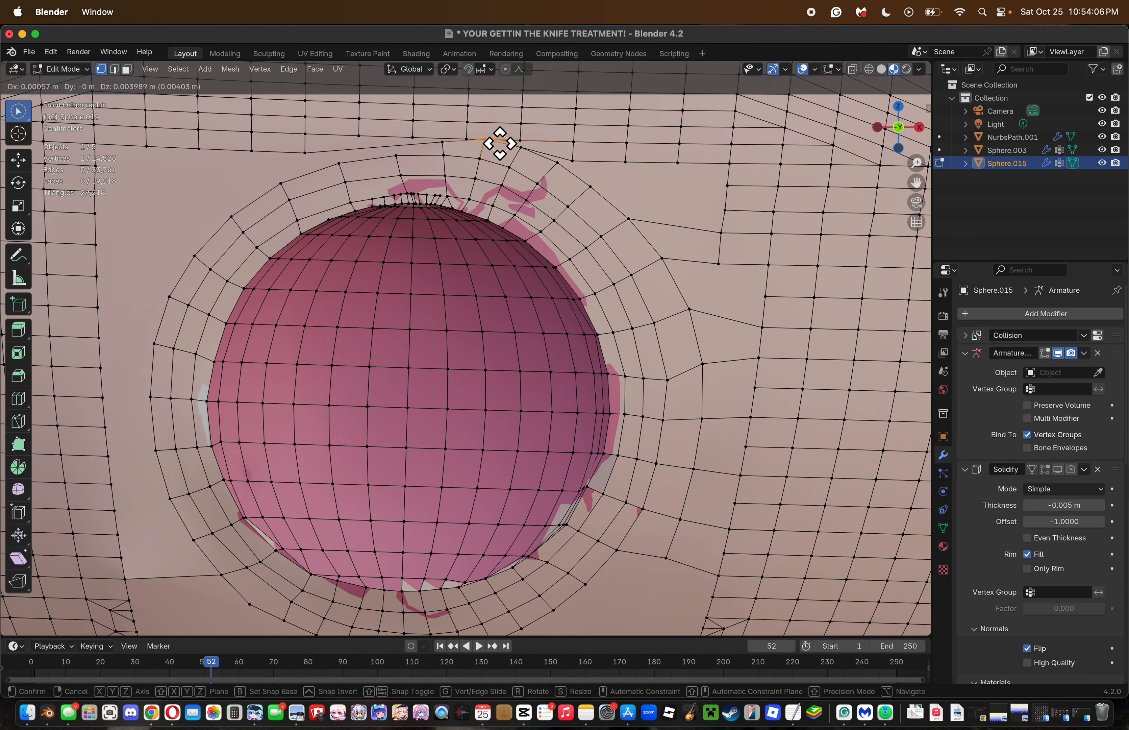
Try to dissolve the selected vertices on the outer edge loop directly above the pink sphere.
left_click(490, 142)
left_click(468, 138, "shift")
key("x")
left_click(600, 181)
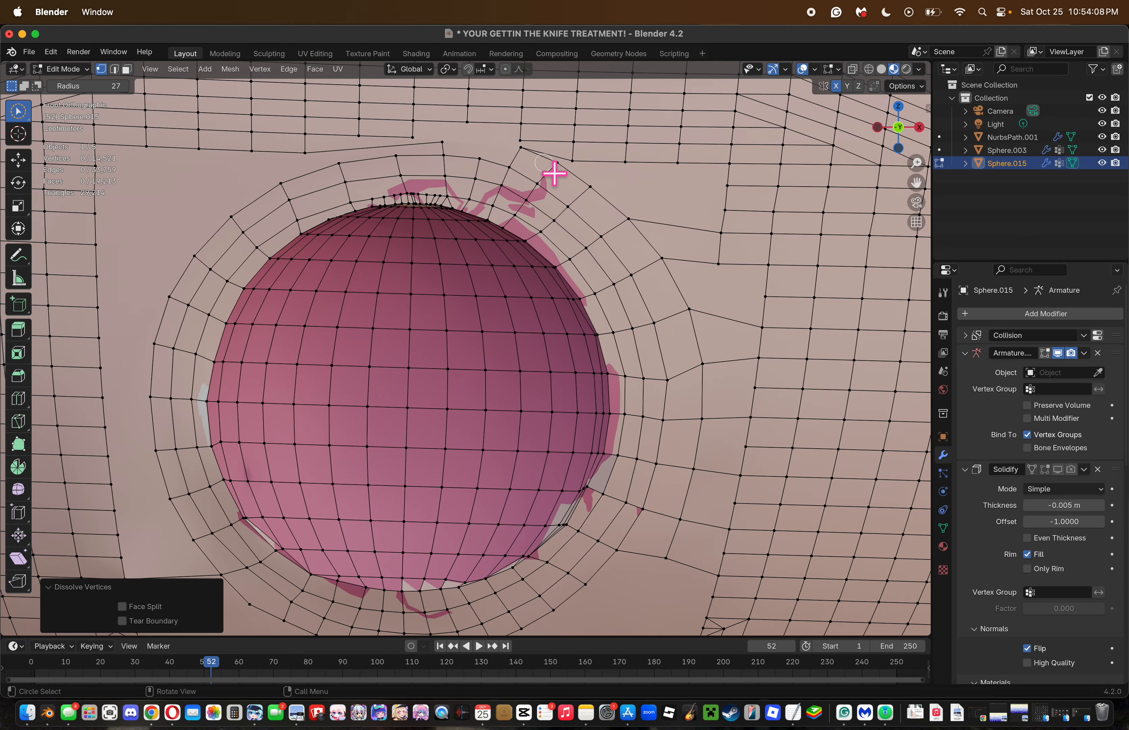
key("super+z")
Dissolve the surplus vertices on the outer edge loop above the pink sphere.
left_click(466, 136)
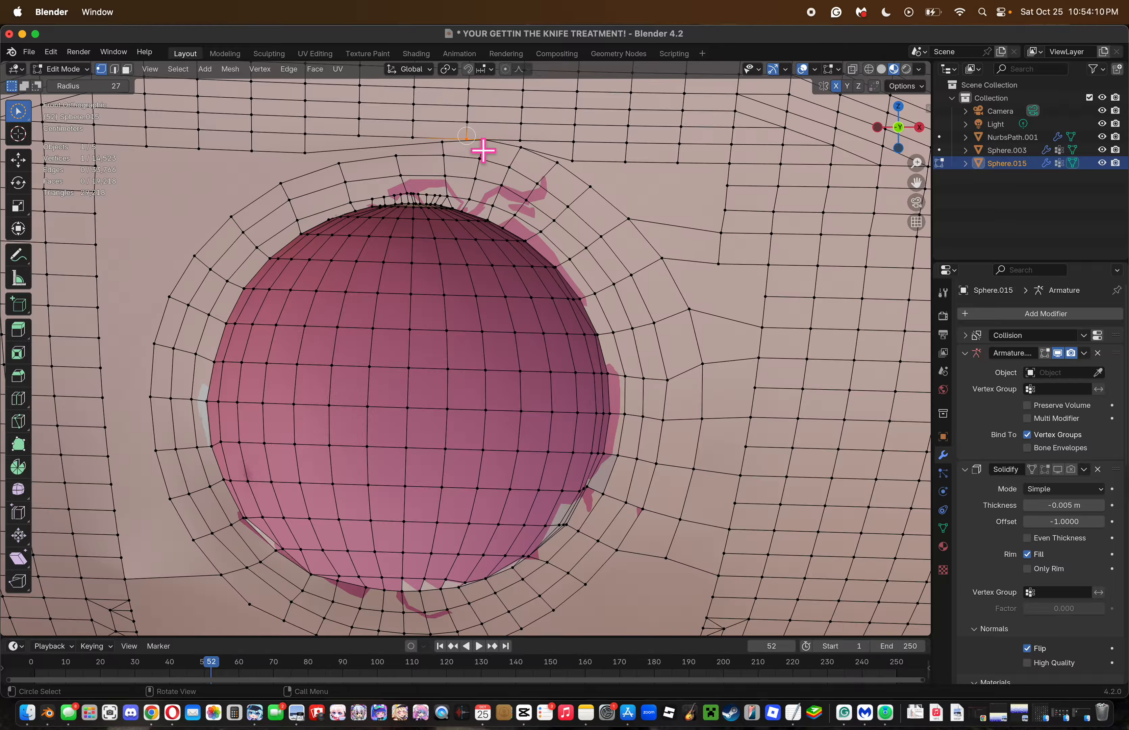
key("c")
left_click(558, 169)
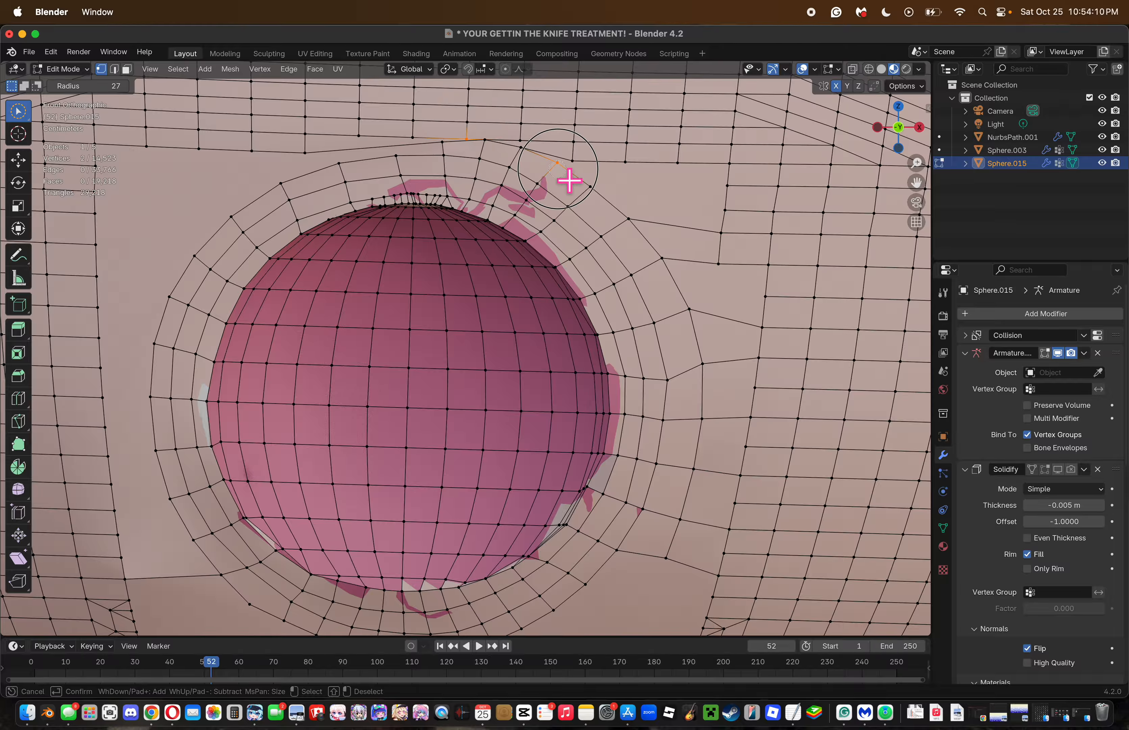
key("Escape")
key("x")
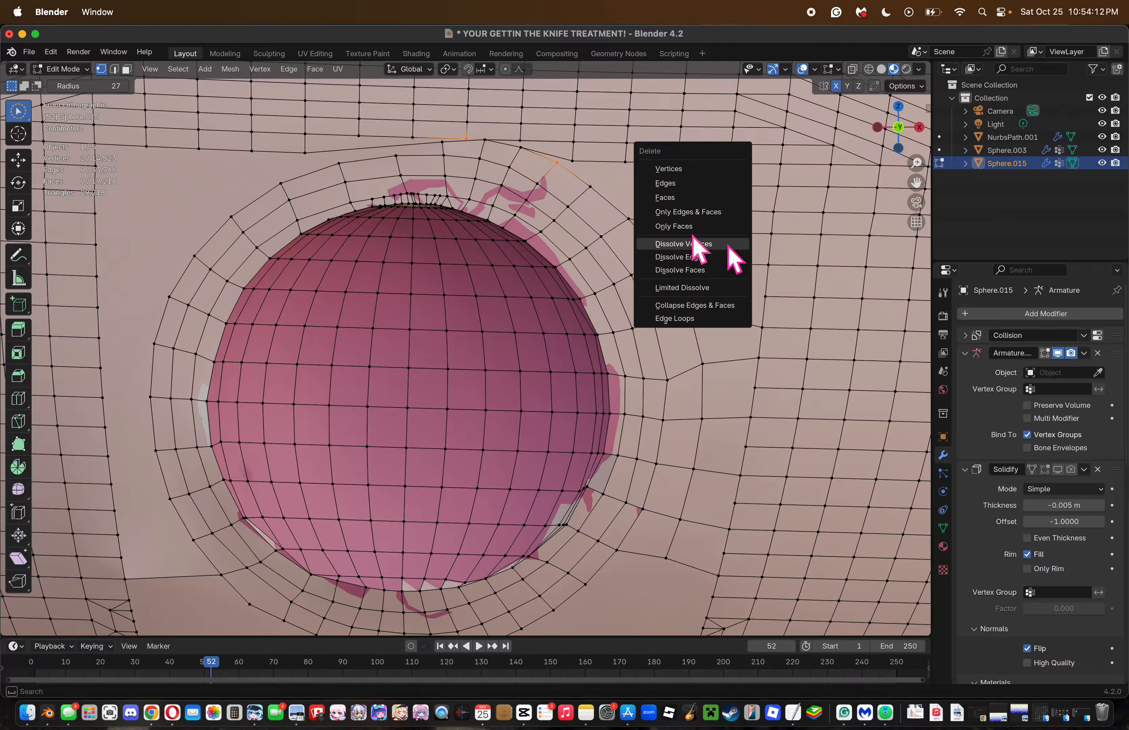
left_click(458, 136)
left_click(469, 142)
key("x")
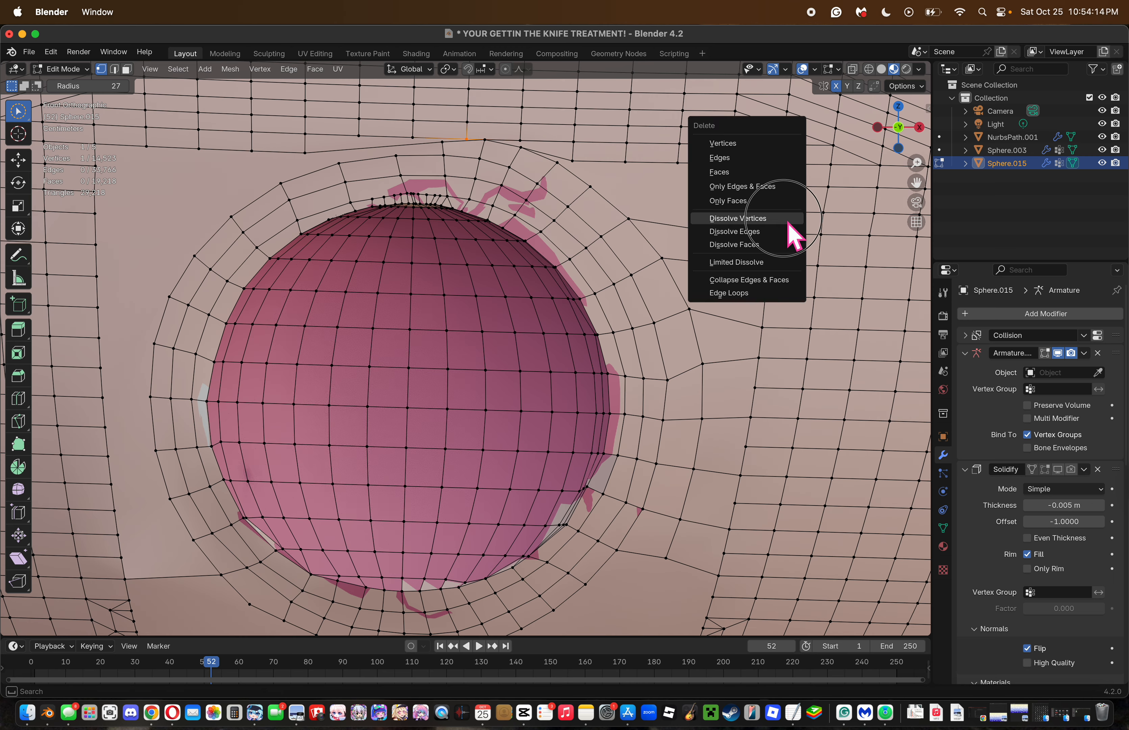
left_click(787, 222)
Move the remaining vertices of the outer loop above the sphere slightly upward to smooth the curve.
left_click(498, 144)
key("g")
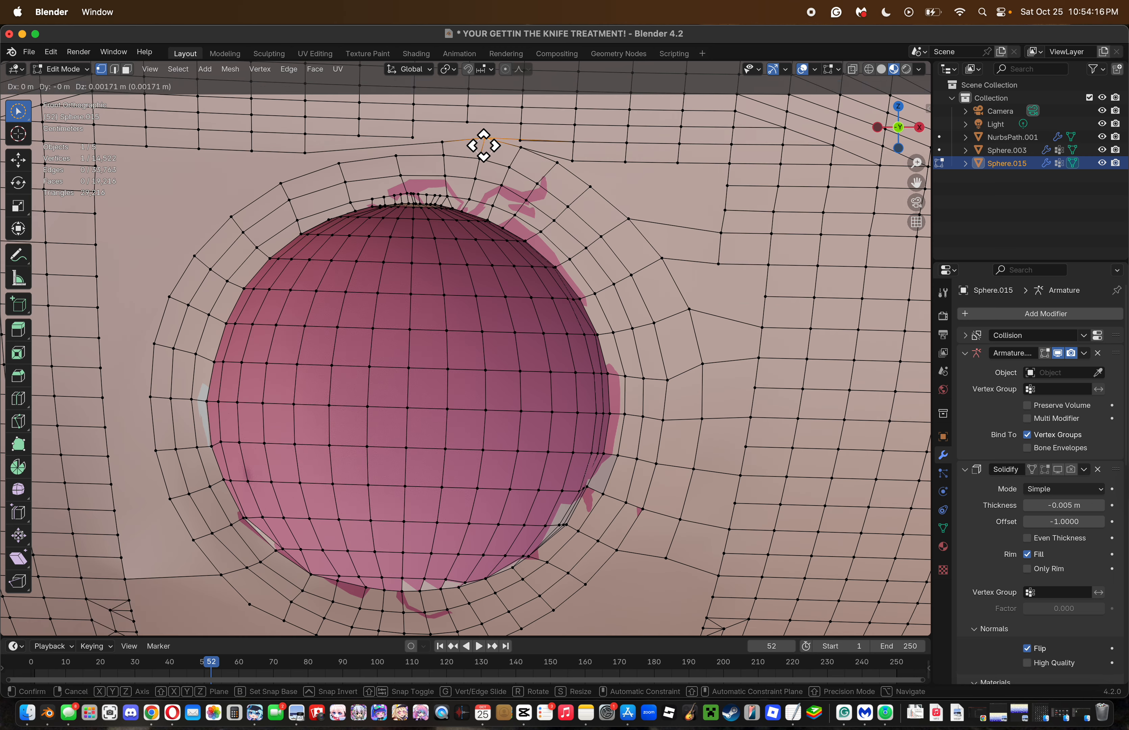
left_click(483, 145)
key("g")
left_click(444, 138)
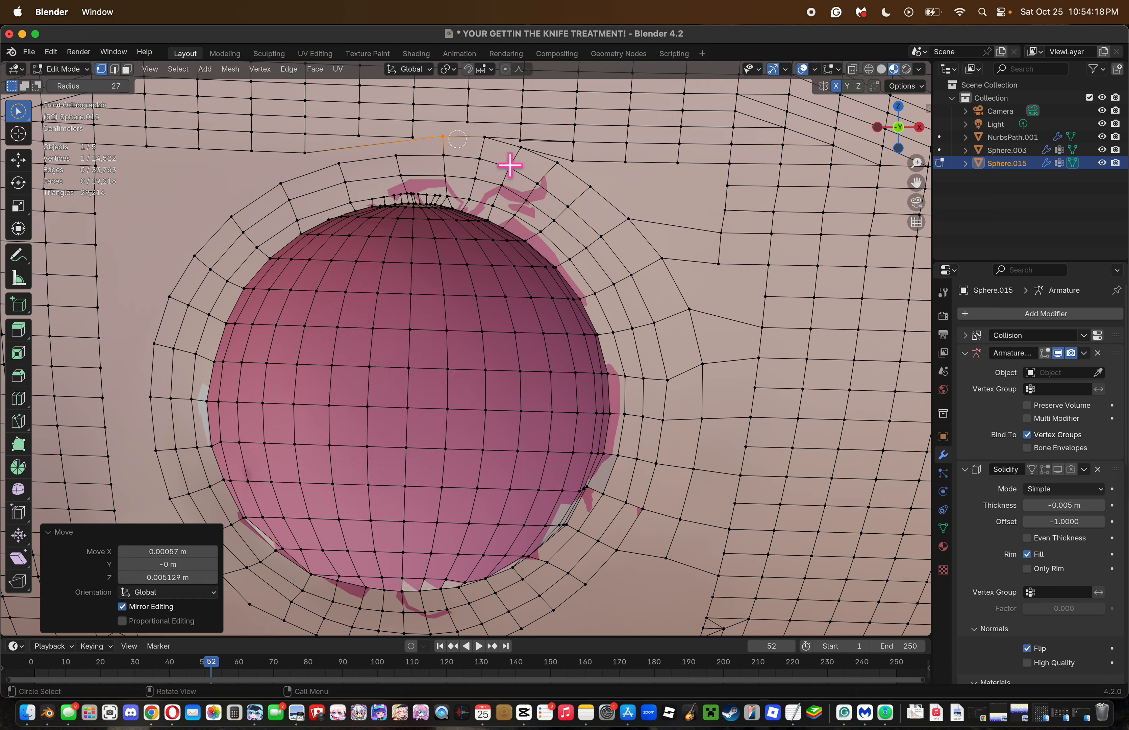
key("g")
left_click(613, 199)
left_click(733, 254)
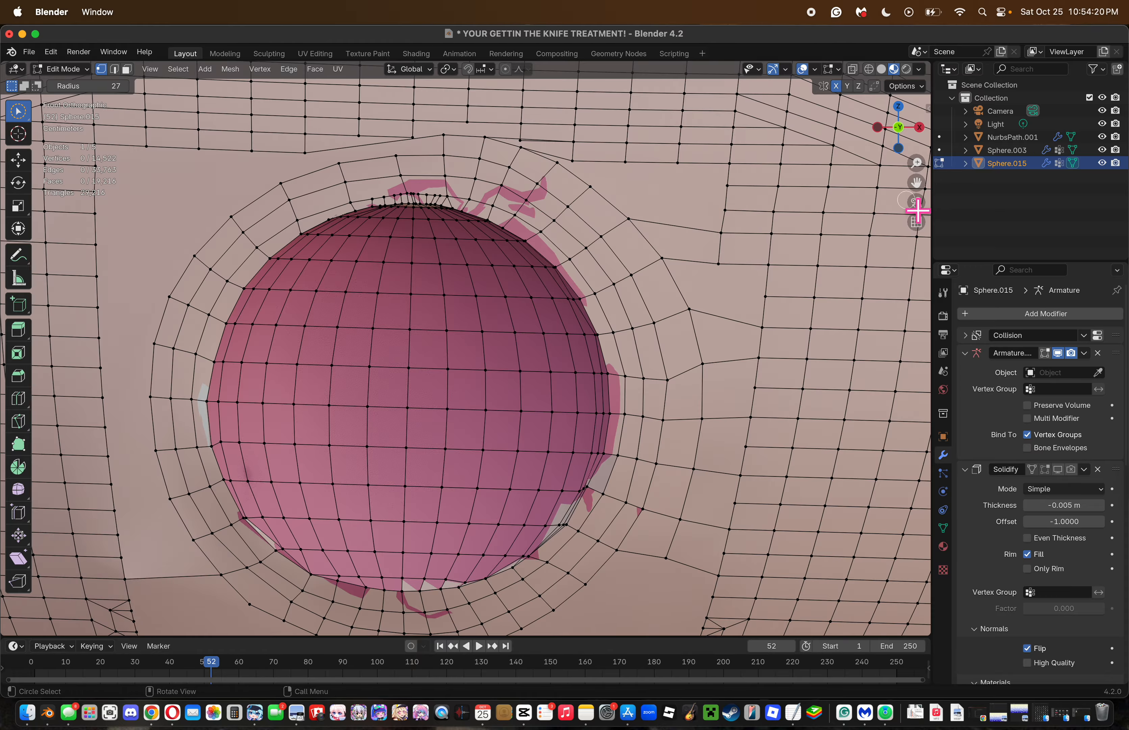
Move the outer vertex below and right of the sphere about -0.0046 m in X and -0.0091 m in Z.
left_click_drag(916, 183, 912, 184)
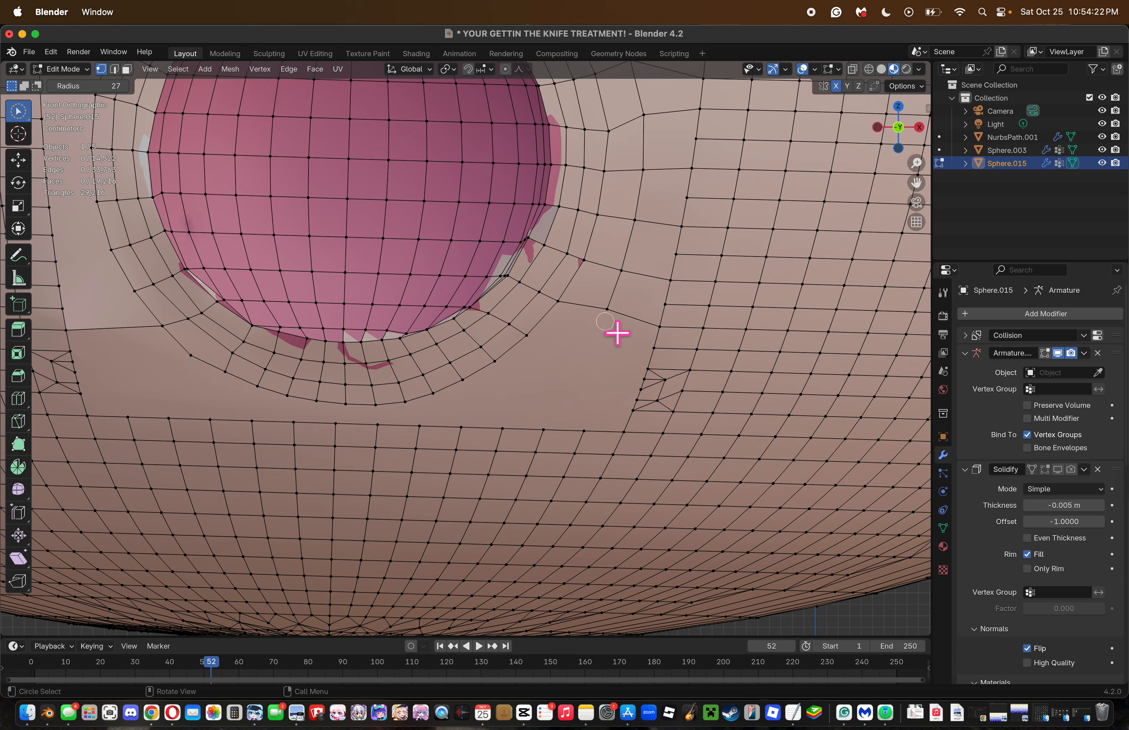
left_click(619, 322)
key("g")
left_click(616, 352)
key("c")
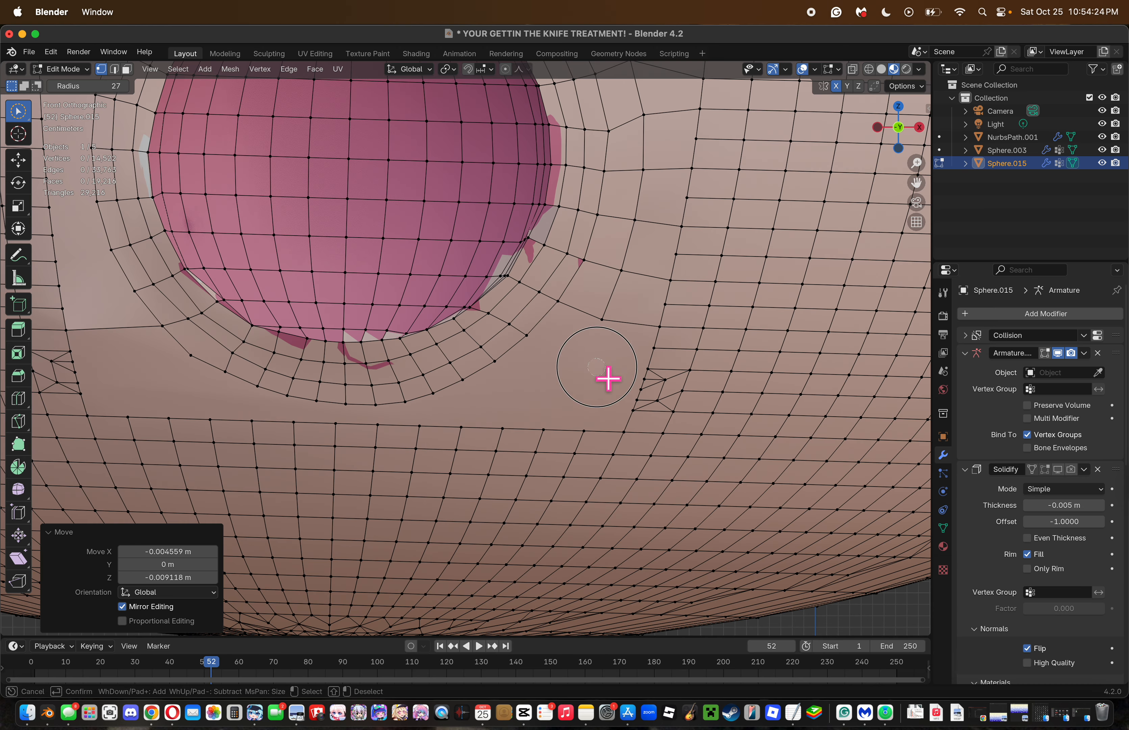
key("Escape")
Knife-cut a spoke from the ring's lower-right vertex outward to a new point in the large blank face.
key("k")
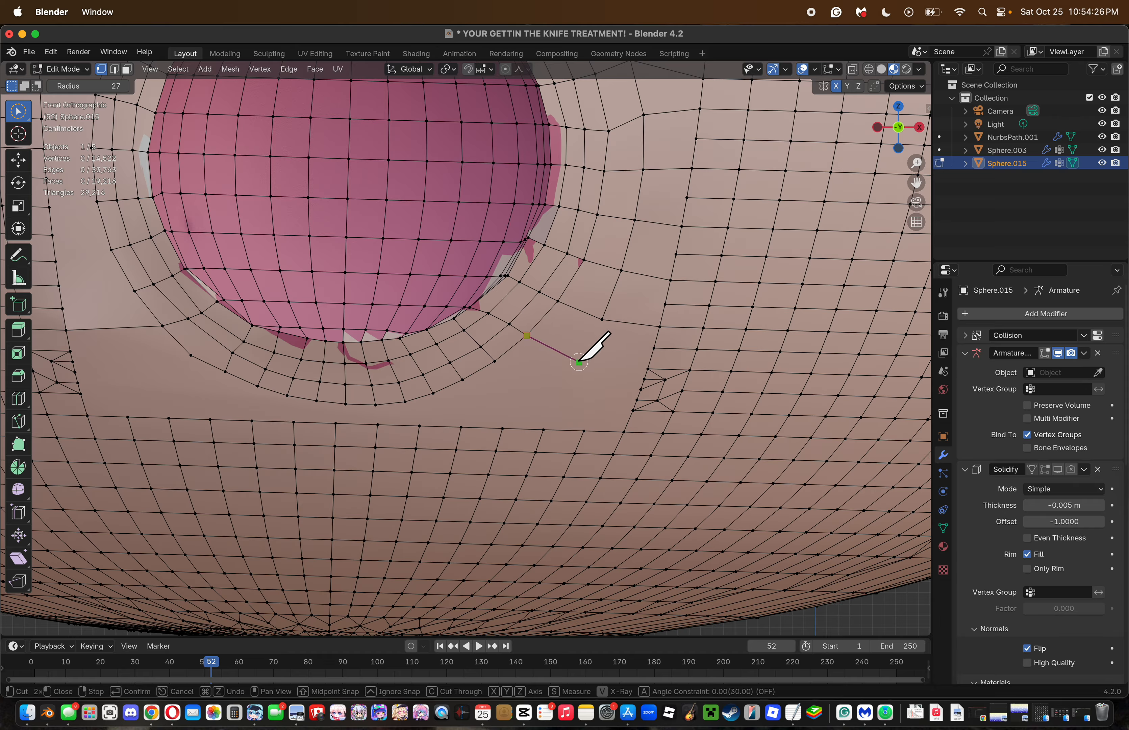
left_click(577, 364)
key("Return")
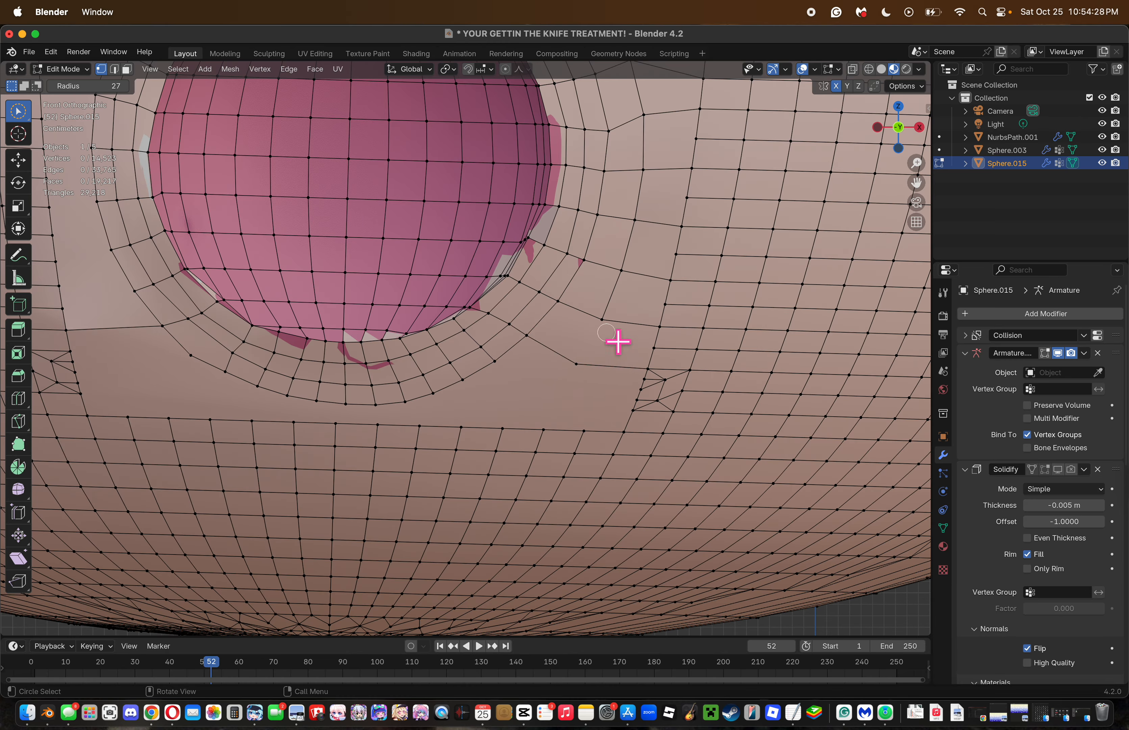
Move the new spoke's end vertex about -0.0068 m along X and knife-cut an edge joining it to the outer vertex above.
key("c")
key("Escape")
key("g")
key("x")
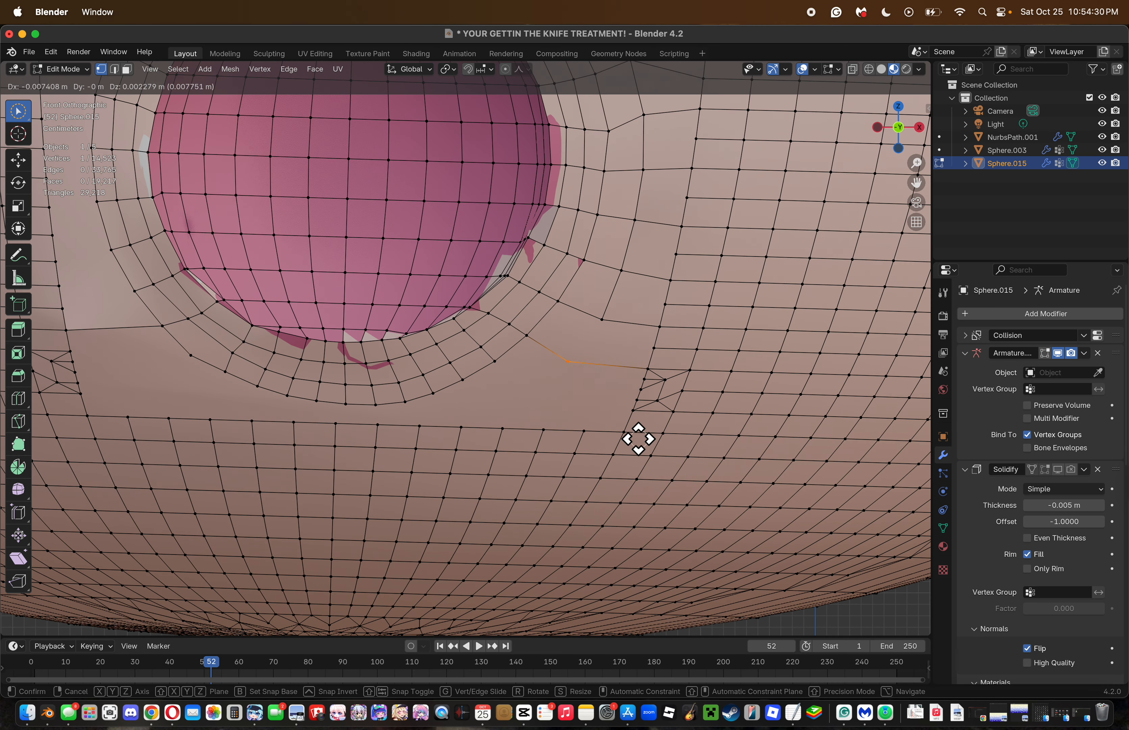
left_click(642, 418)
key("Escape")
key("k")
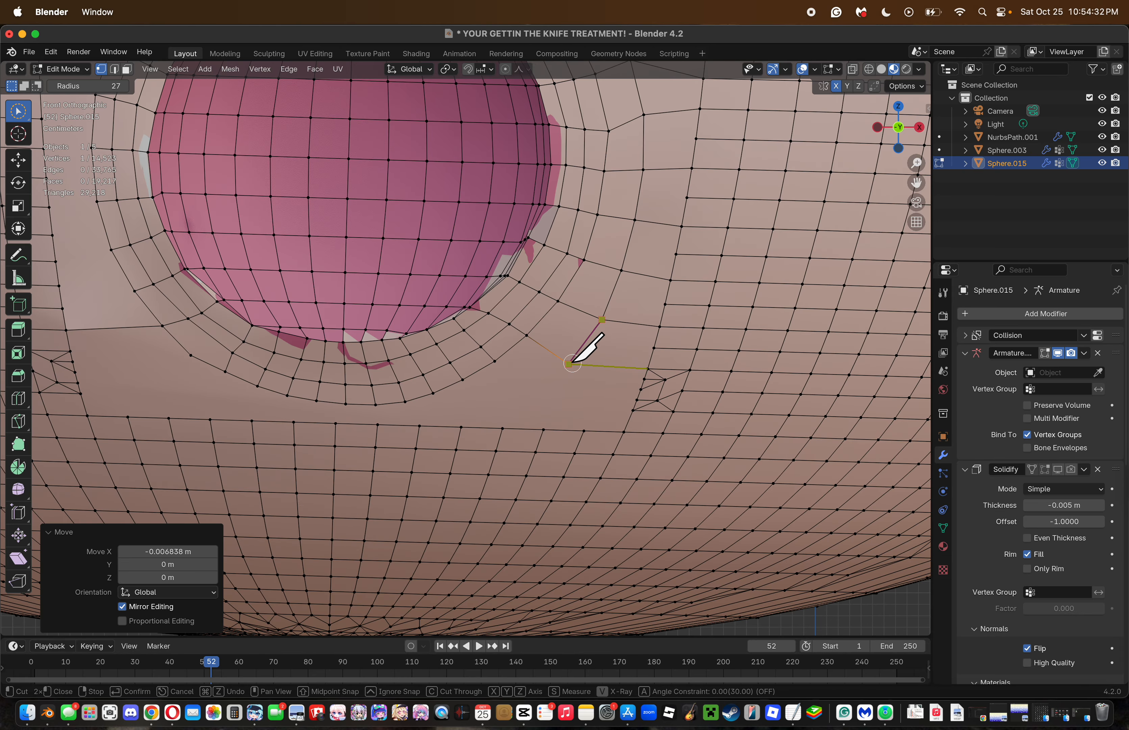
key("Return")
Try to knife-cut the next spoke from the ring to a new point and join it to the previous outer vertex.
left_click_drag(912, 162, 913, 142)
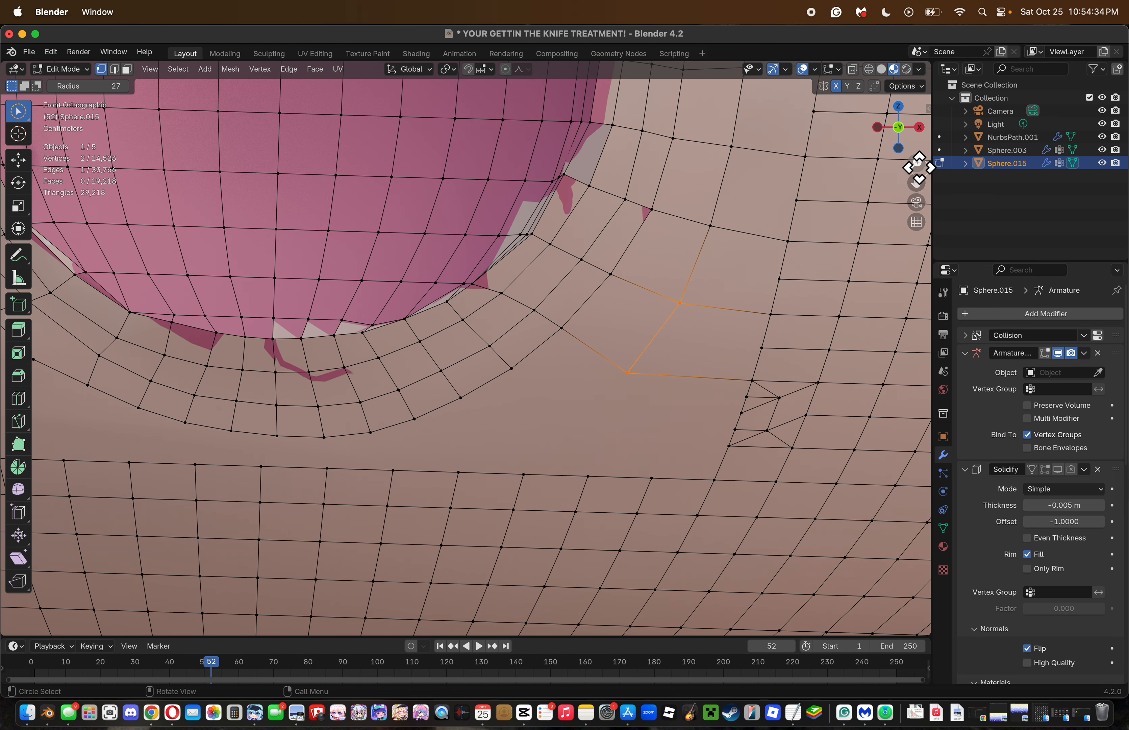
key("Escape")
key("k")
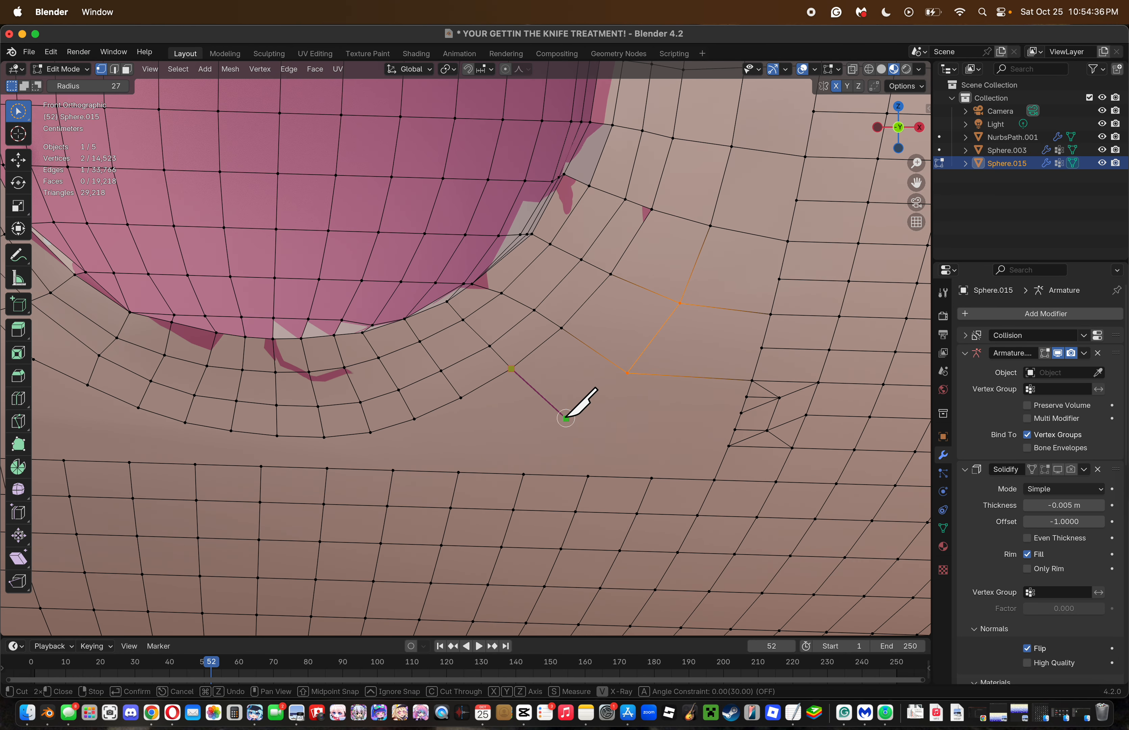
left_click(561, 416)
key("Return")
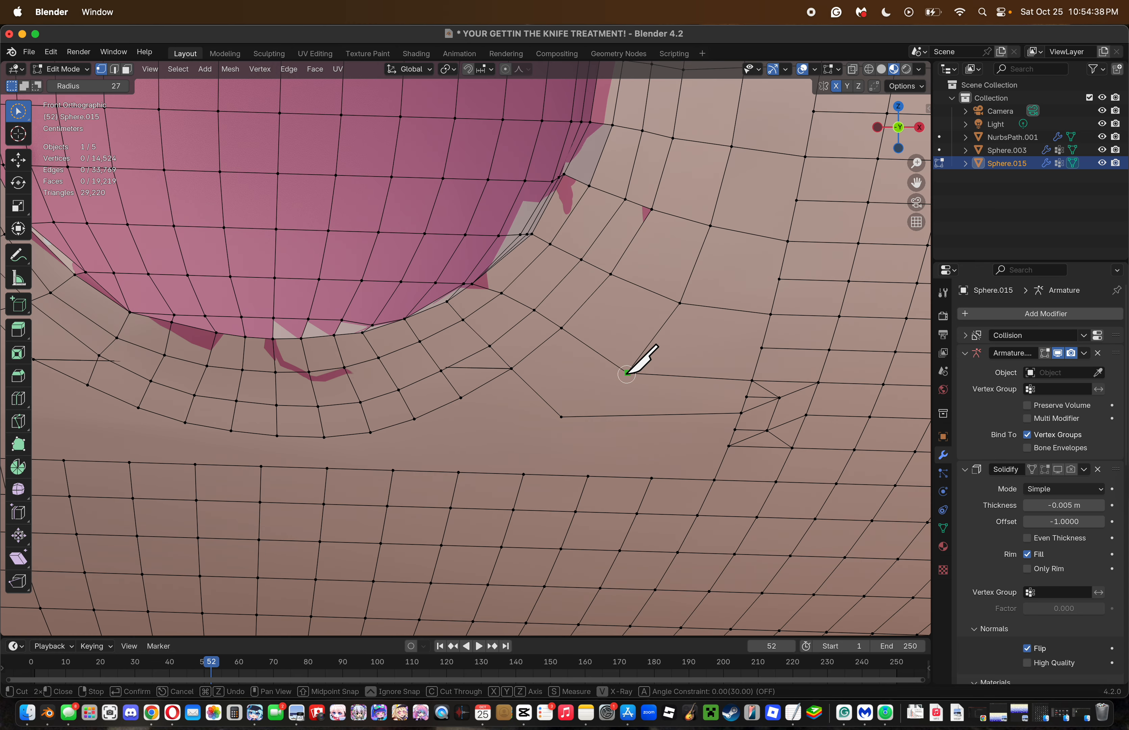
left_click(569, 416)
key("Return")
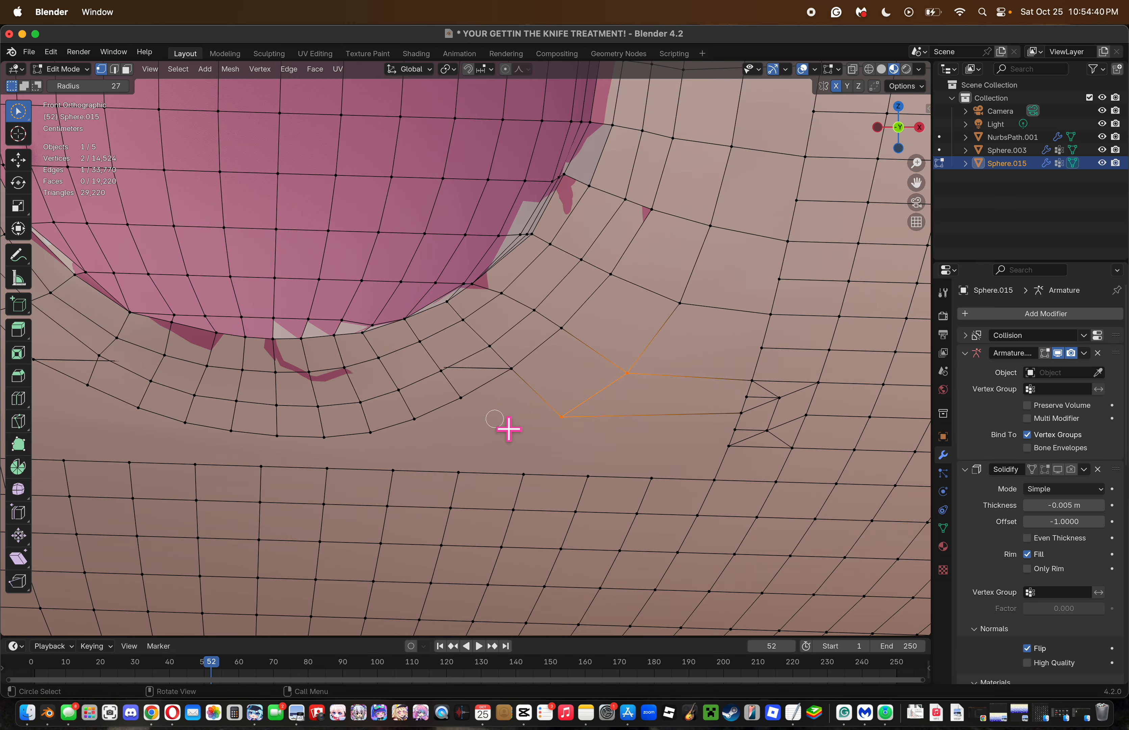
Try a further knife-cut spoke beneath the ring, then undo the recent spoke and outer-loop cuts.
key("k")
left_click(461, 398)
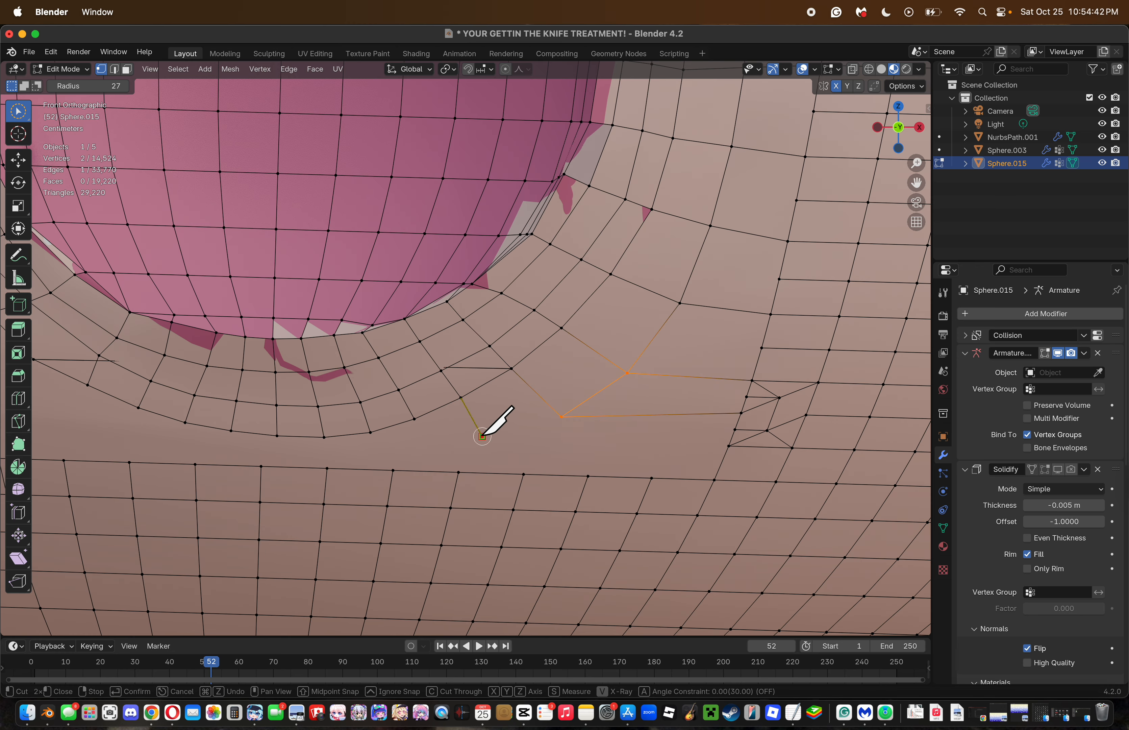
left_click(482, 435)
key("Return")
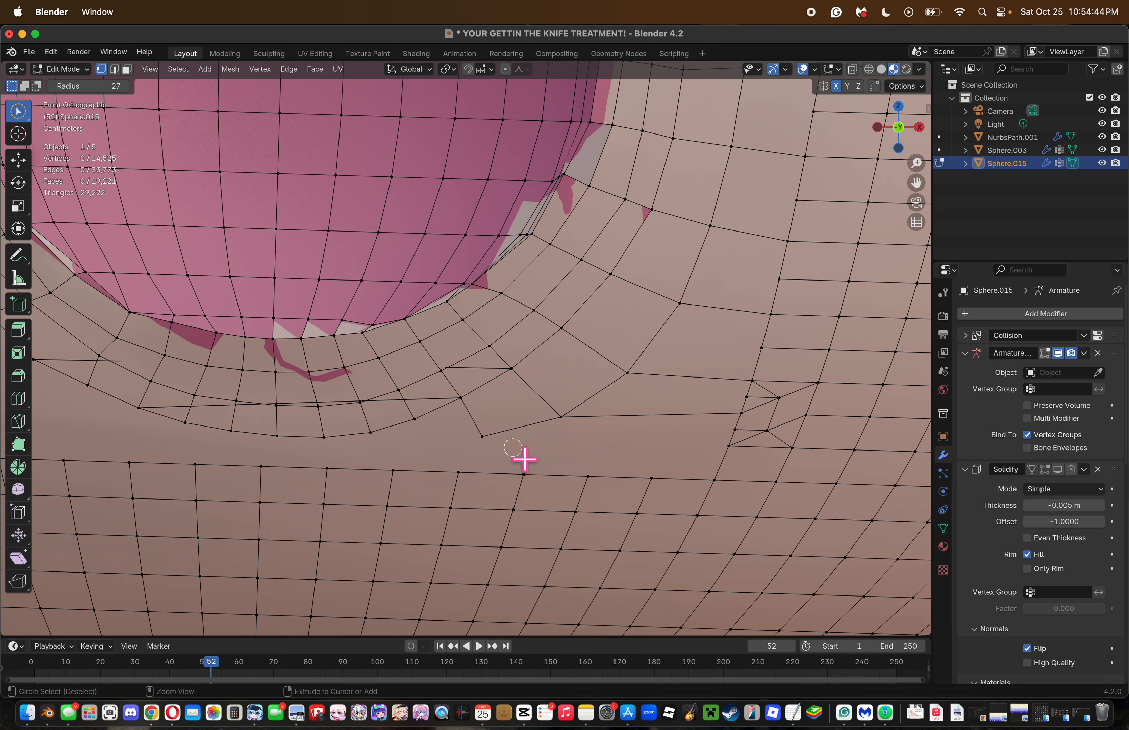
key("ctrl+z")
key("ctrl+z")
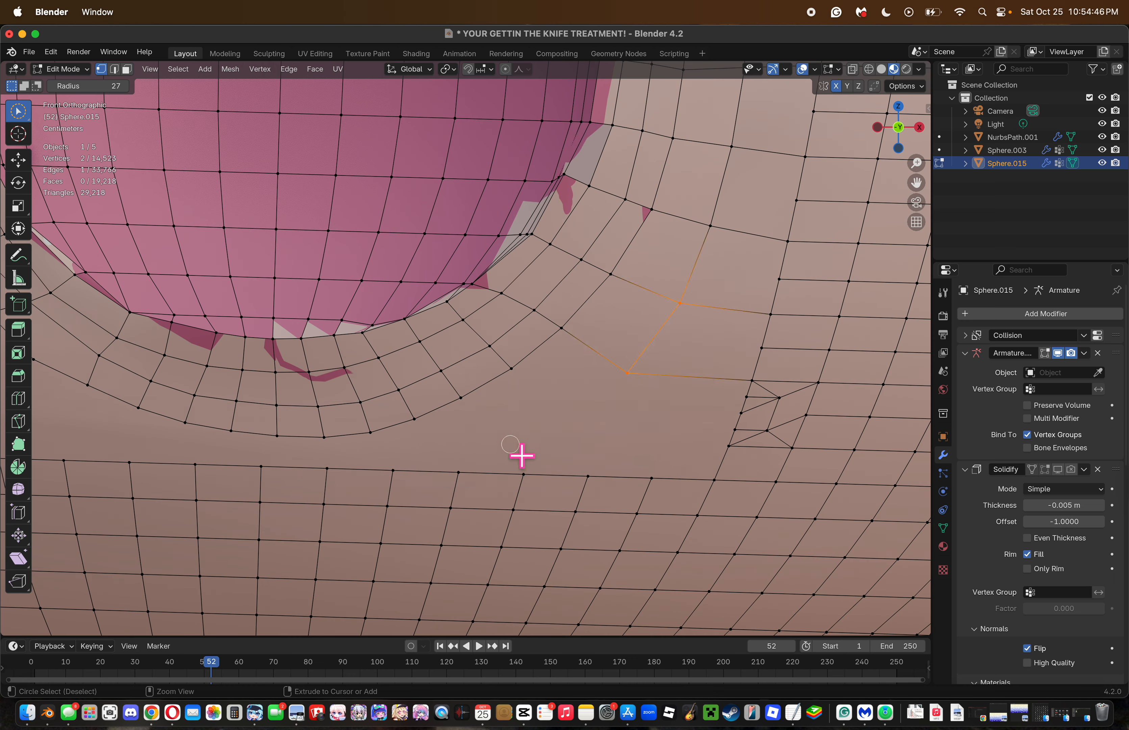
key("k")
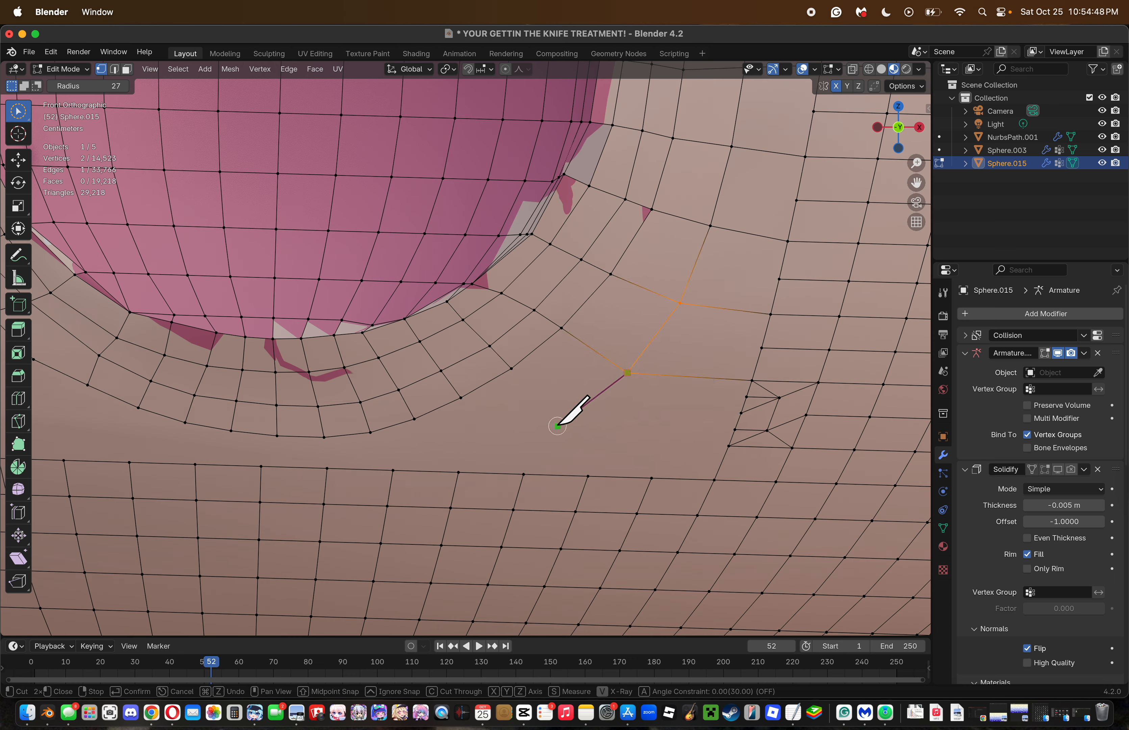
key("Return")
key("super+z")
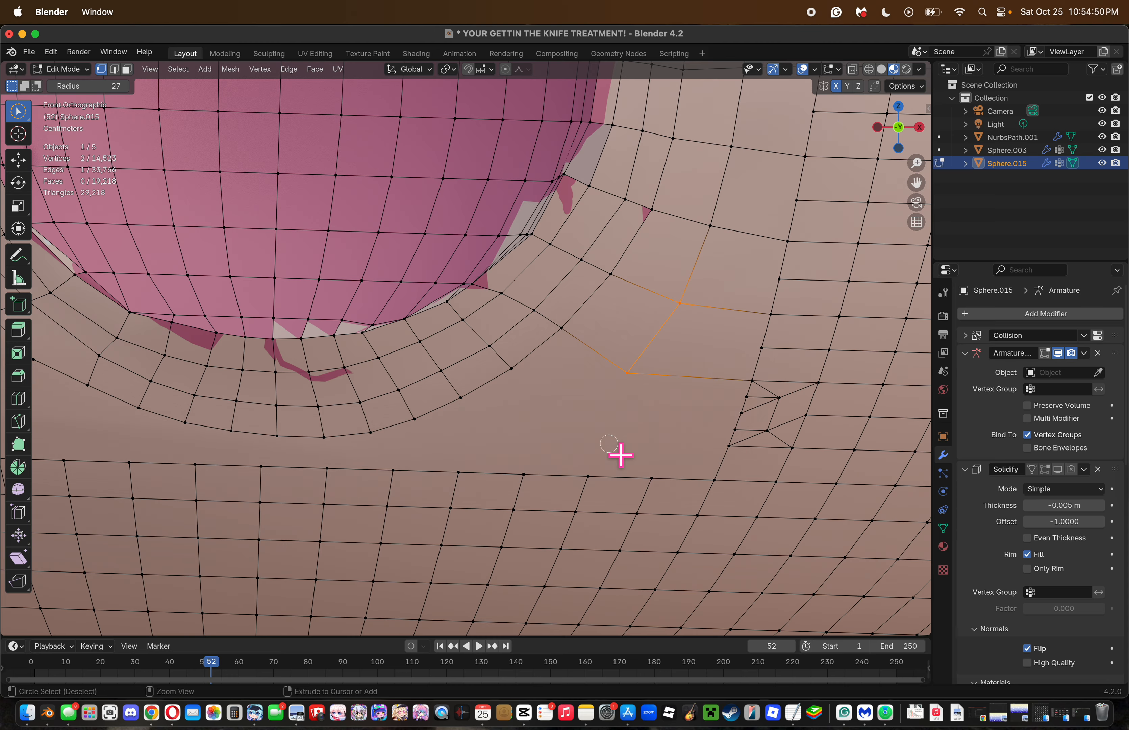
Knife-cut the next outer-loop segment from a new point to the last outer vertex, and connect that point to the nearest ring vertex.
key("k")
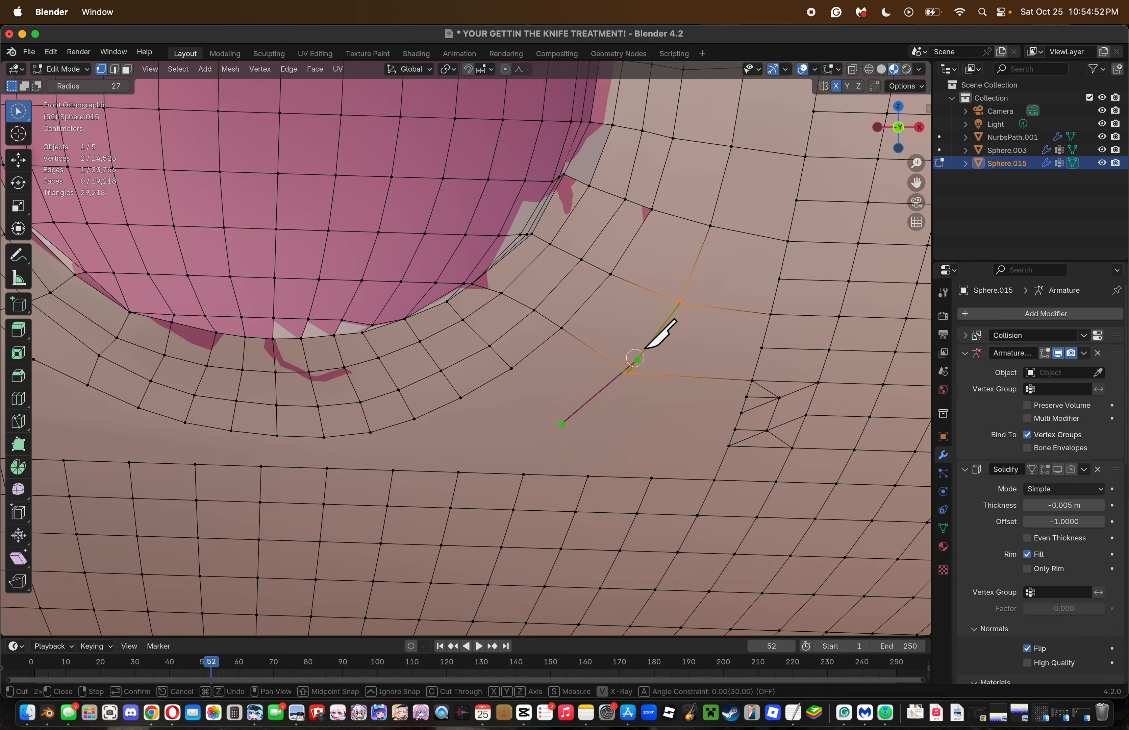
left_click(628, 372)
key("Return")
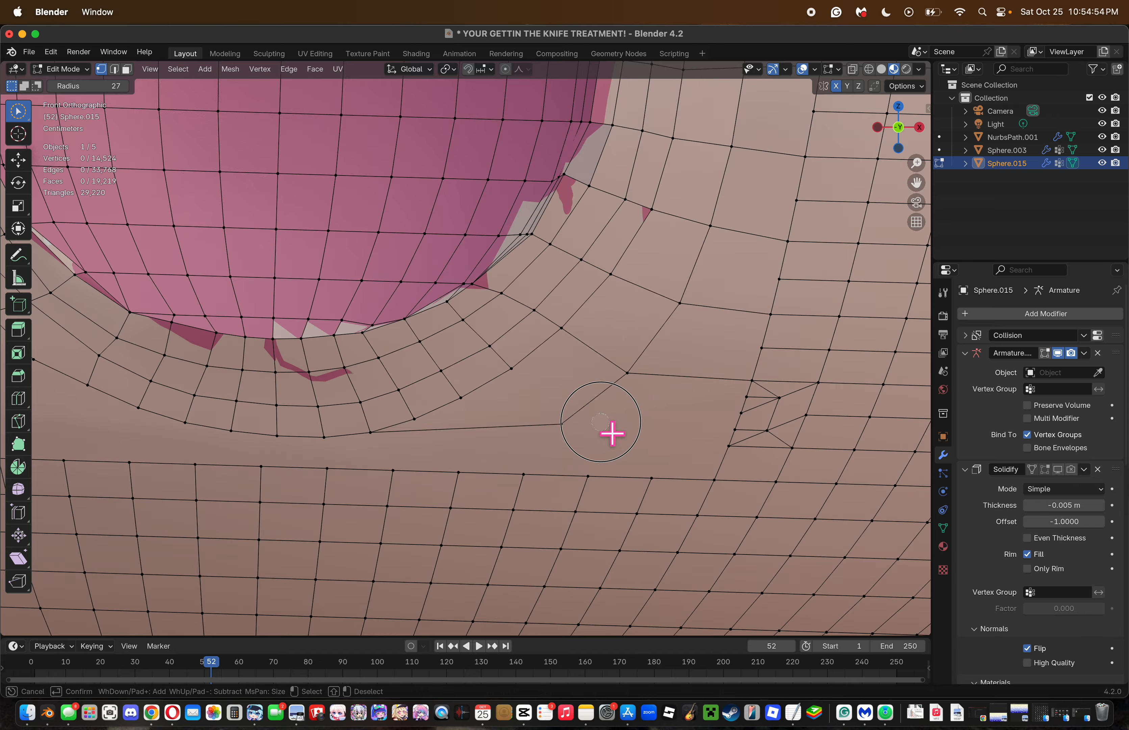
key("k")
left_click(562, 423)
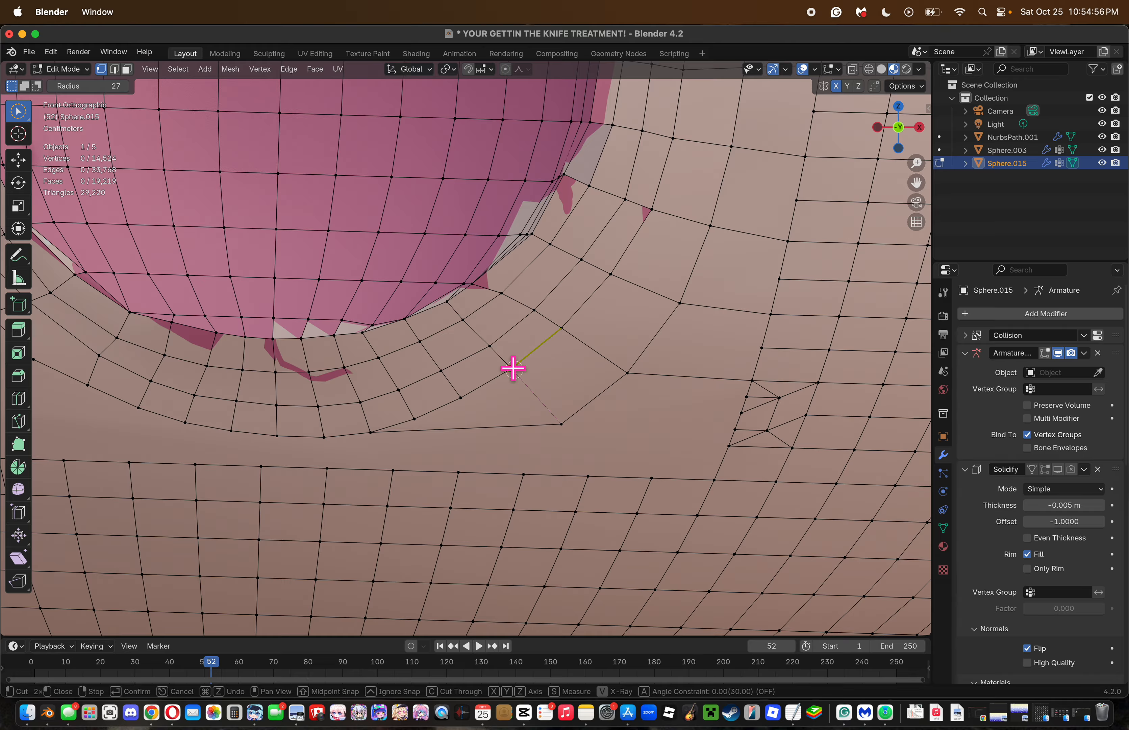
left_click(513, 368)
key("Return")
Try to knife-cut the following outer-loop segment from a point just below the ring to the last outer vertex.
key("k")
left_click(483, 444)
left_click(561, 424)
key("Return")
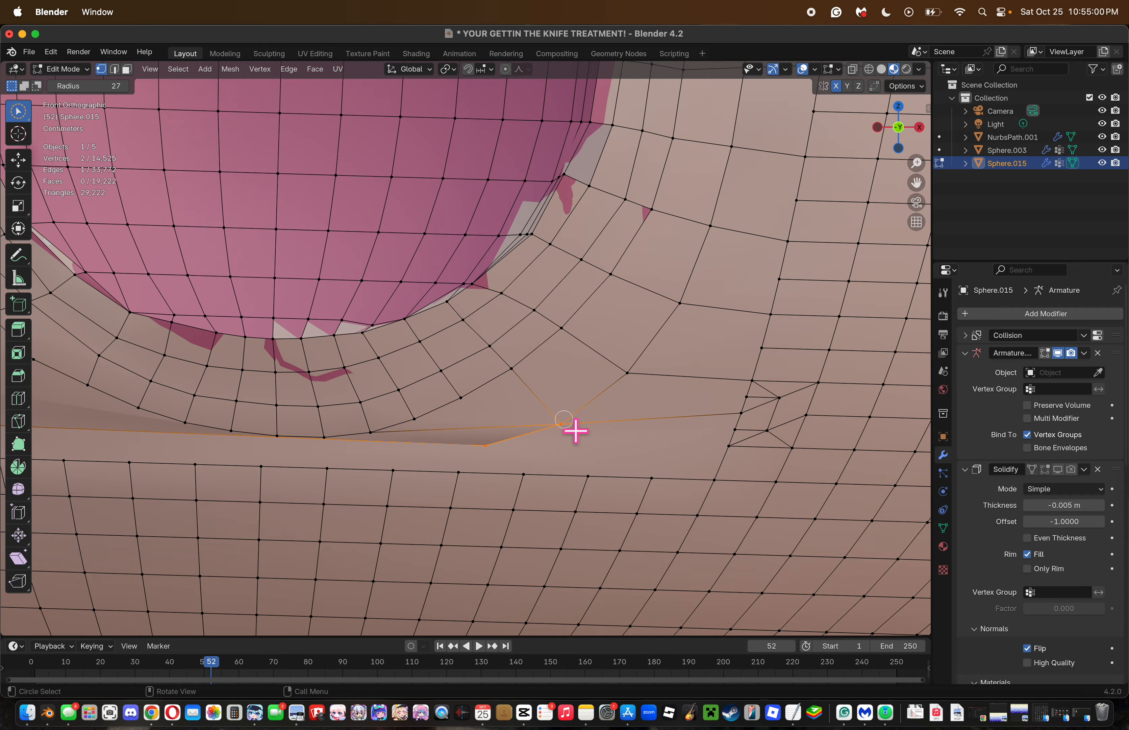
key("c")
key("Escape")
key("super+z")
Knife-cut the outer loop onward from its last vertex to a lower point between the ring and the grid below.
key("k")
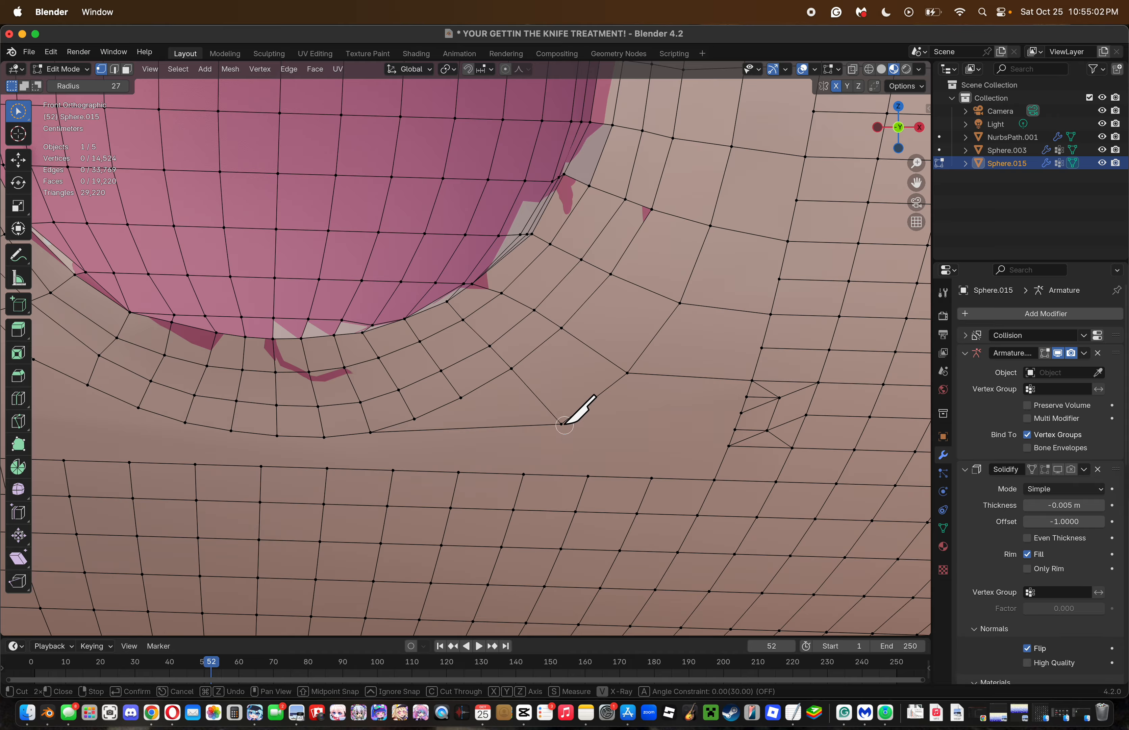
left_click(487, 452)
key("Return")
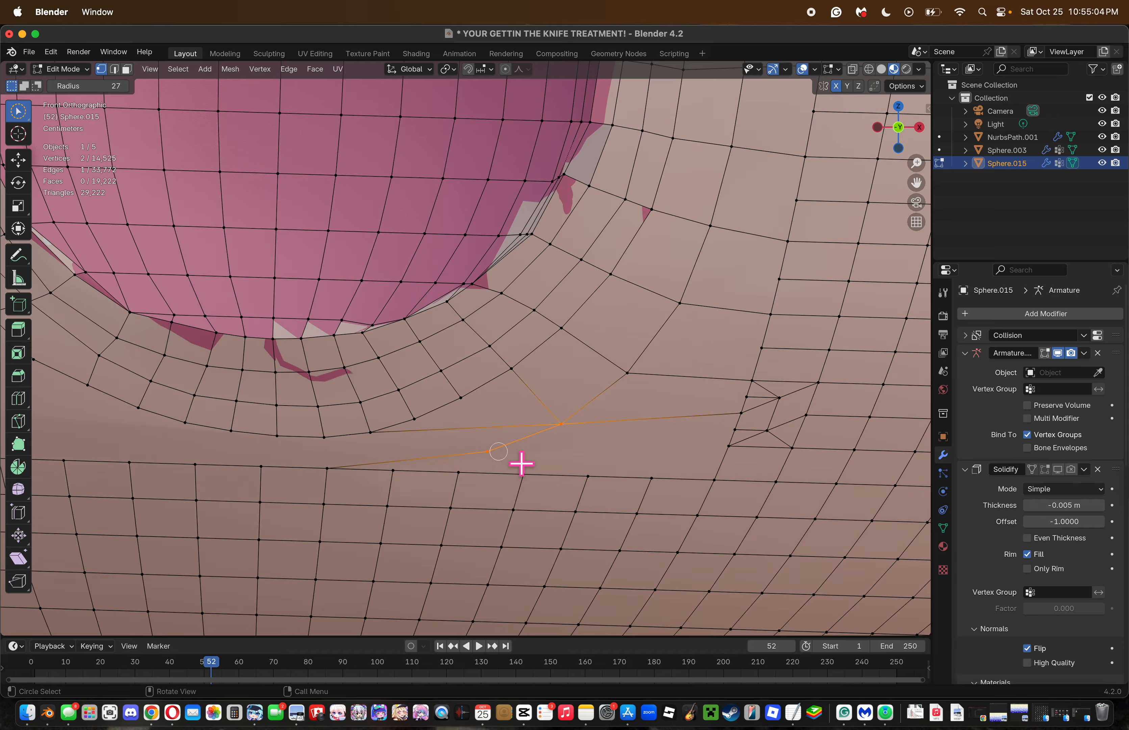
Knife-cut from the new outer vertex across the stray edge to the ring and dissolve the selected crossing vertex.
key("k")
left_click(488, 451)
left_click(479, 420)
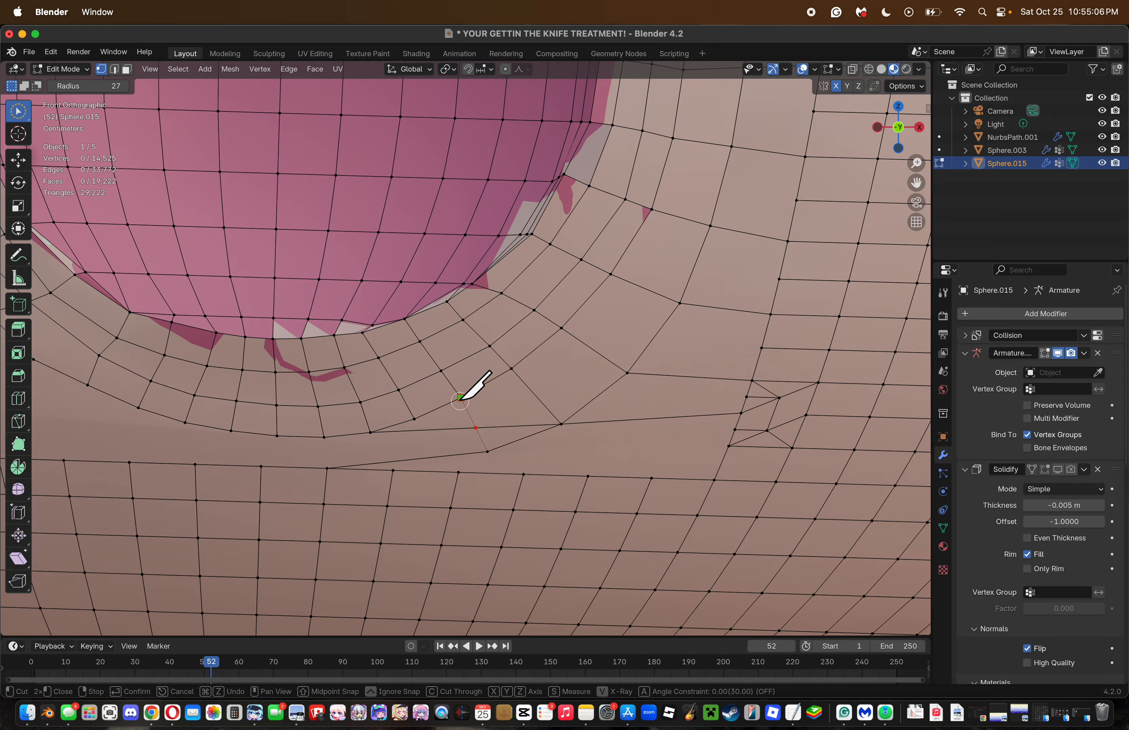
key("Return")
key("x")
left_click(681, 503)
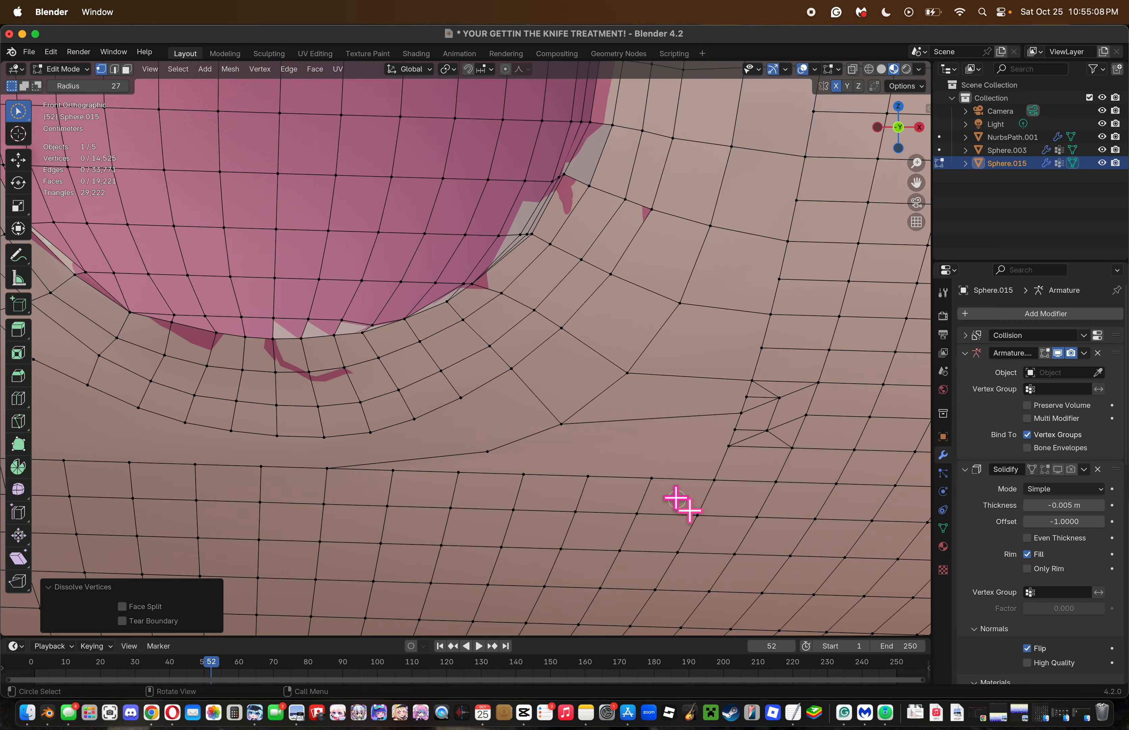
Knife-cut a spoke from the ring vertex to the newest outer vertex and select the outer edge loop.
key("k")
left_click(460, 398)
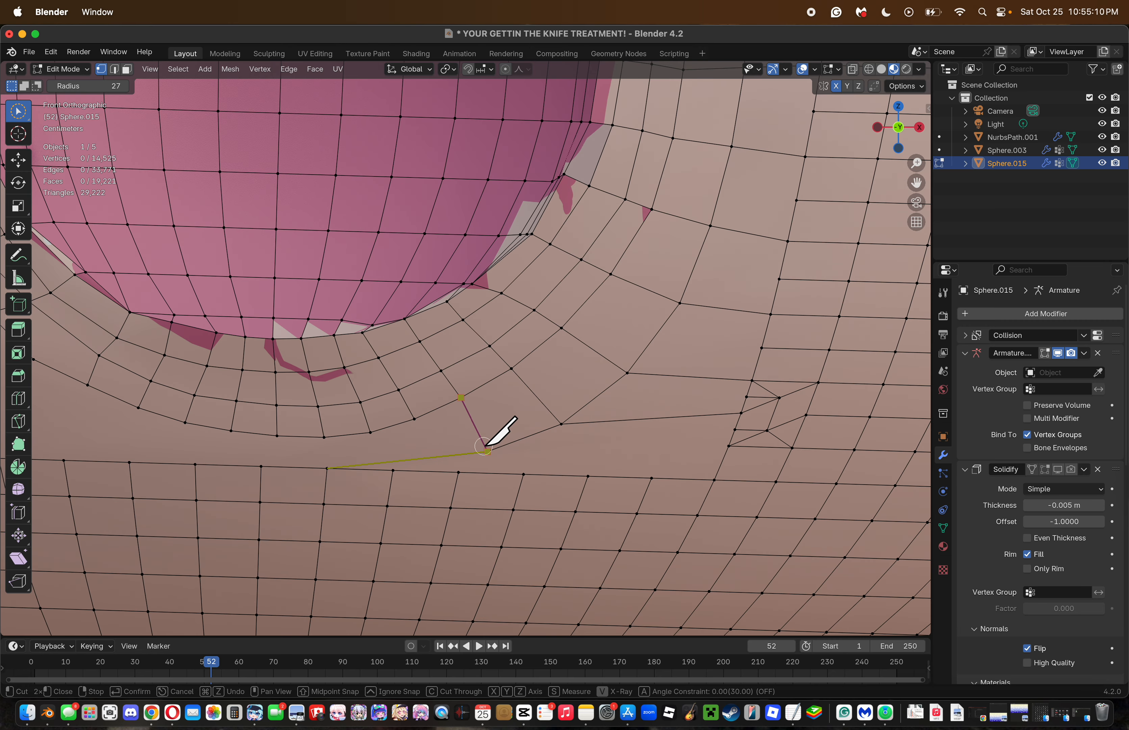
left_click(487, 451)
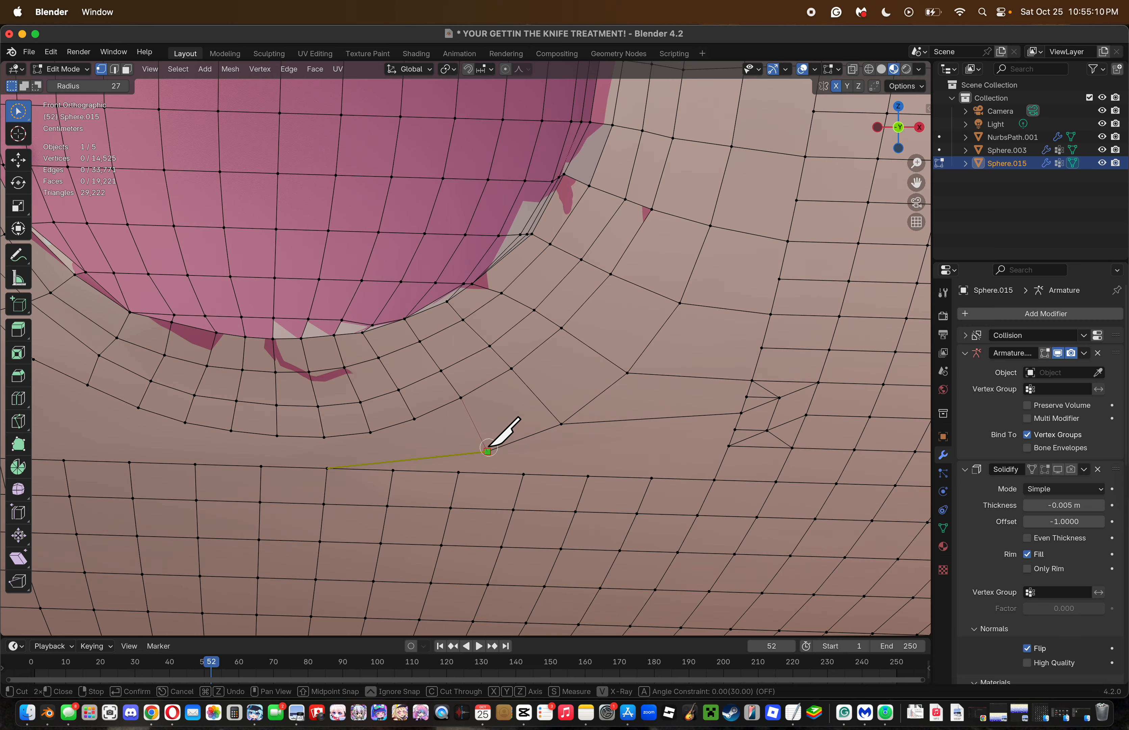
key("Return")
left_click(606, 400, "alt")
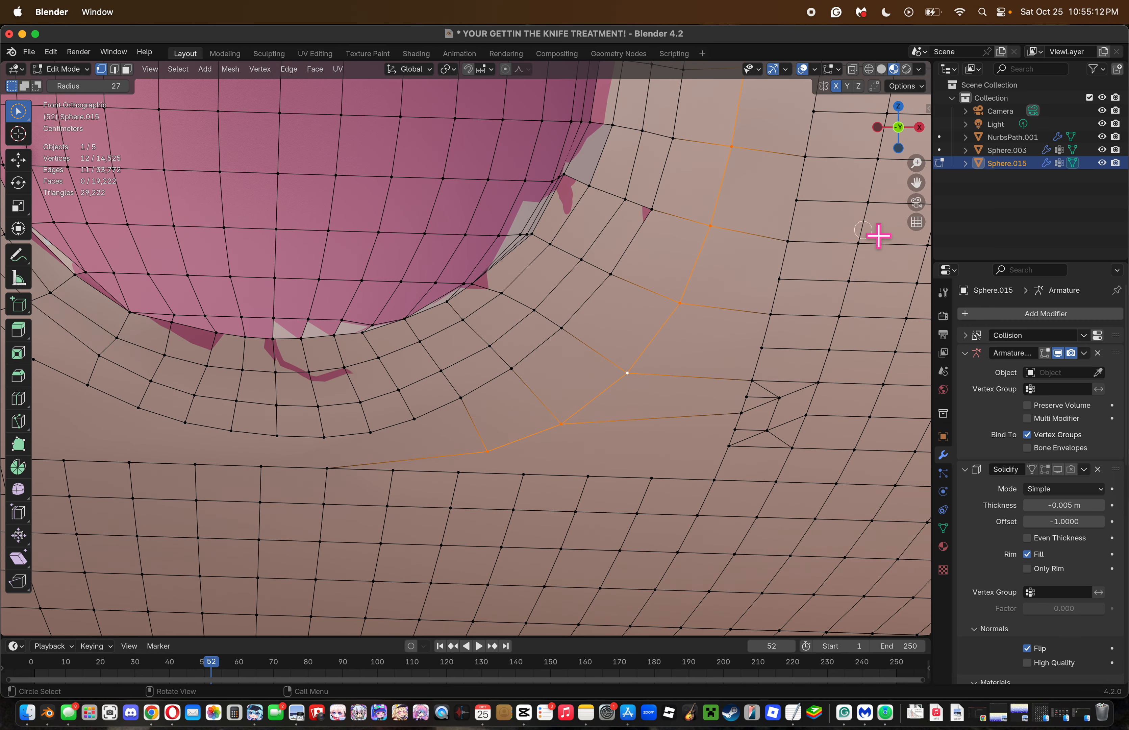
Knife-cut a spoke from the next ring vertex down to the long outer edge and reposition the new outer vertex.
left_click_drag(920, 169, 920, 297)
left_click_drag(921, 183, 905, 81)
key("k")
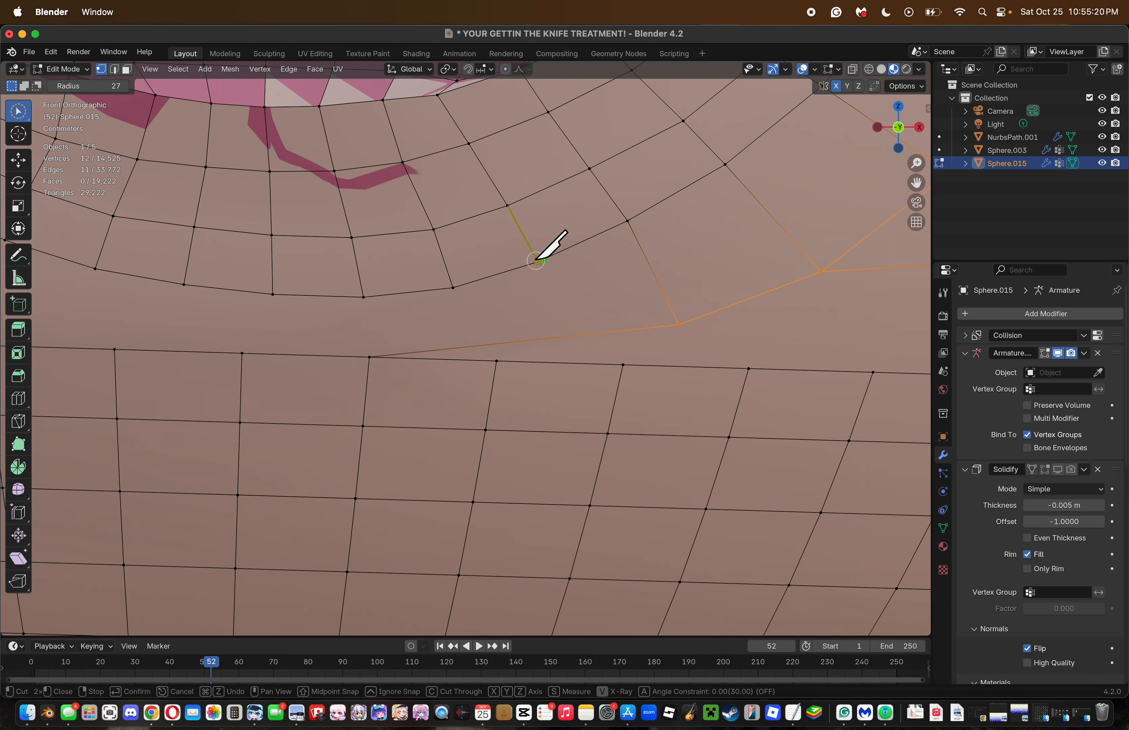
left_click(536, 260)
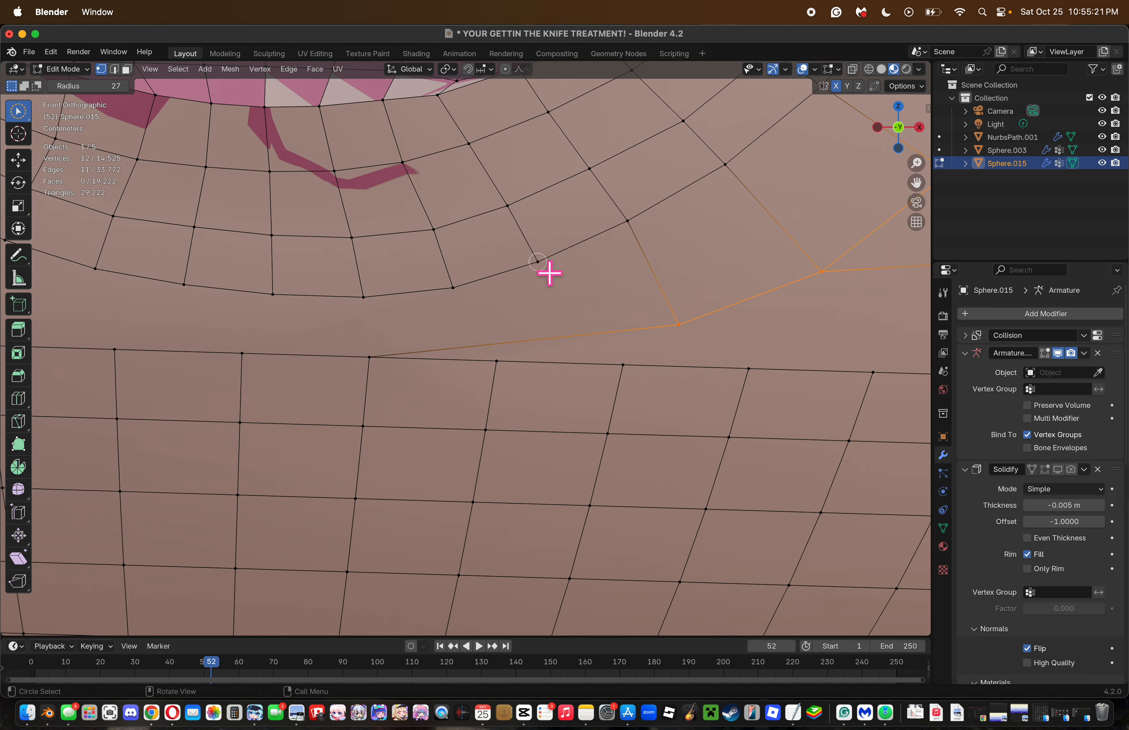
left_click(556, 337)
key("Return")
key("g")
left_click(570, 347)
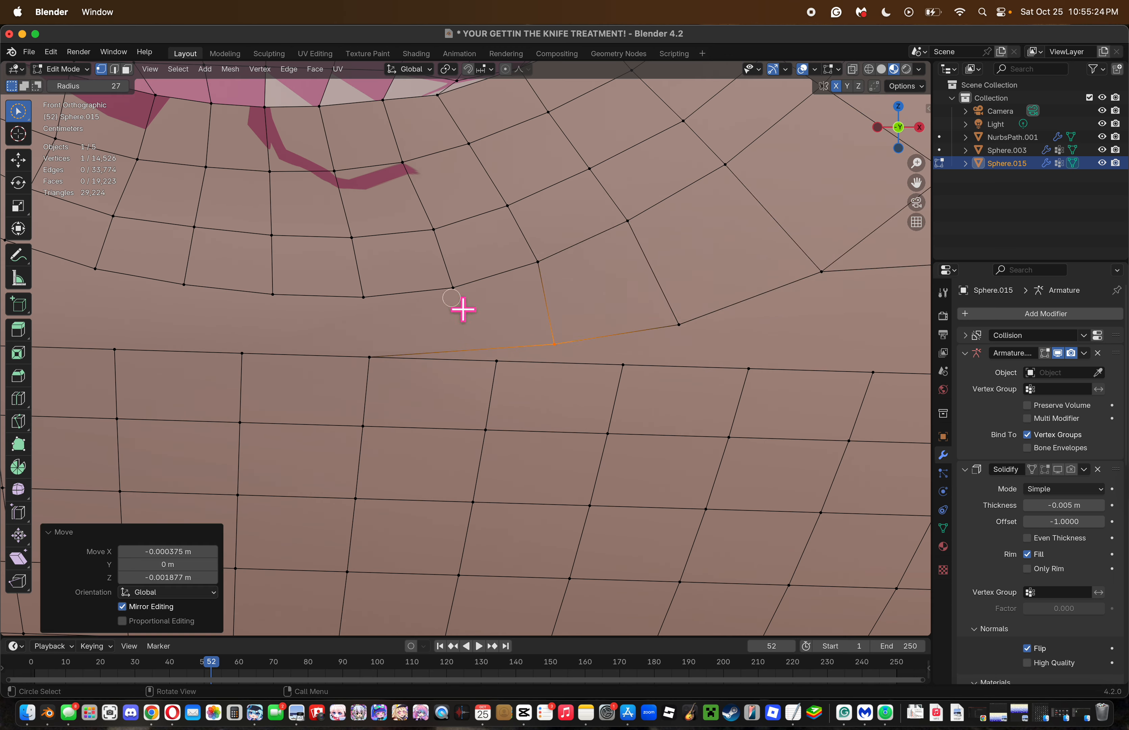
Knife-cut the following spoke from the ring to the long outer edge and move its end vertex closer to the grid.
key("k")
left_click(453, 287)
left_click(488, 345)
key("Return")
key("g")
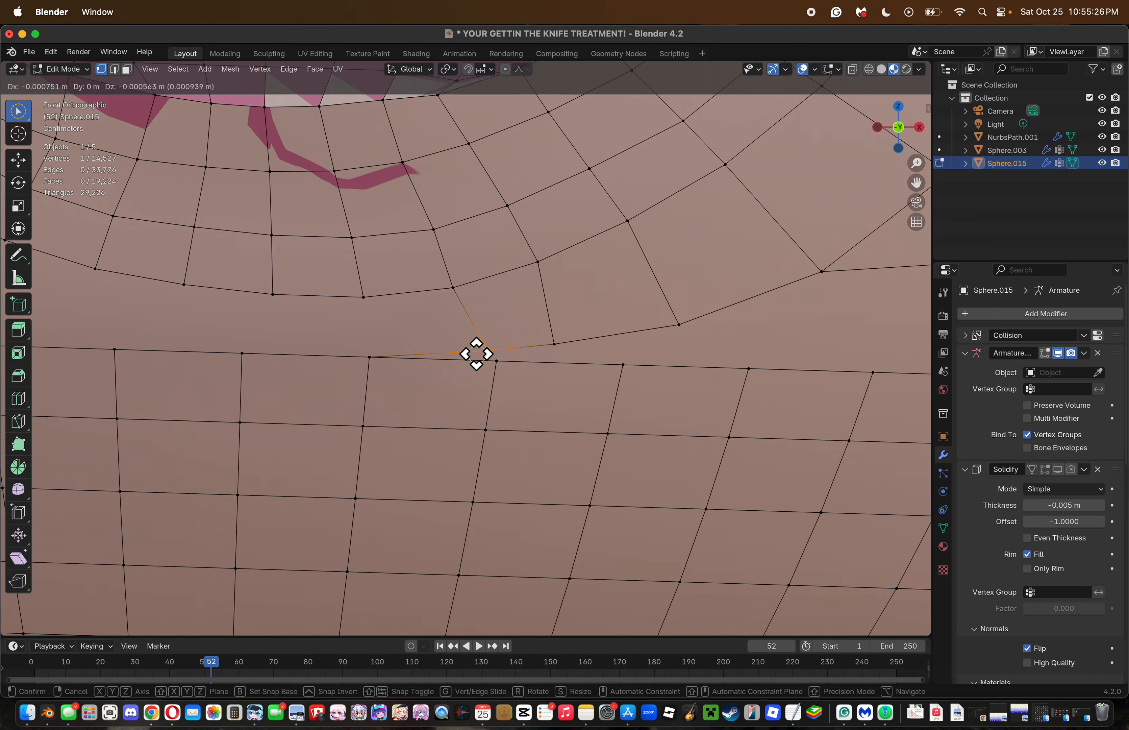
left_click(460, 358)
Move the previous spoke's outer vertex outward so the spoke continues the line of the ring edges above it.
left_click(572, 367)
left_click(569, 355)
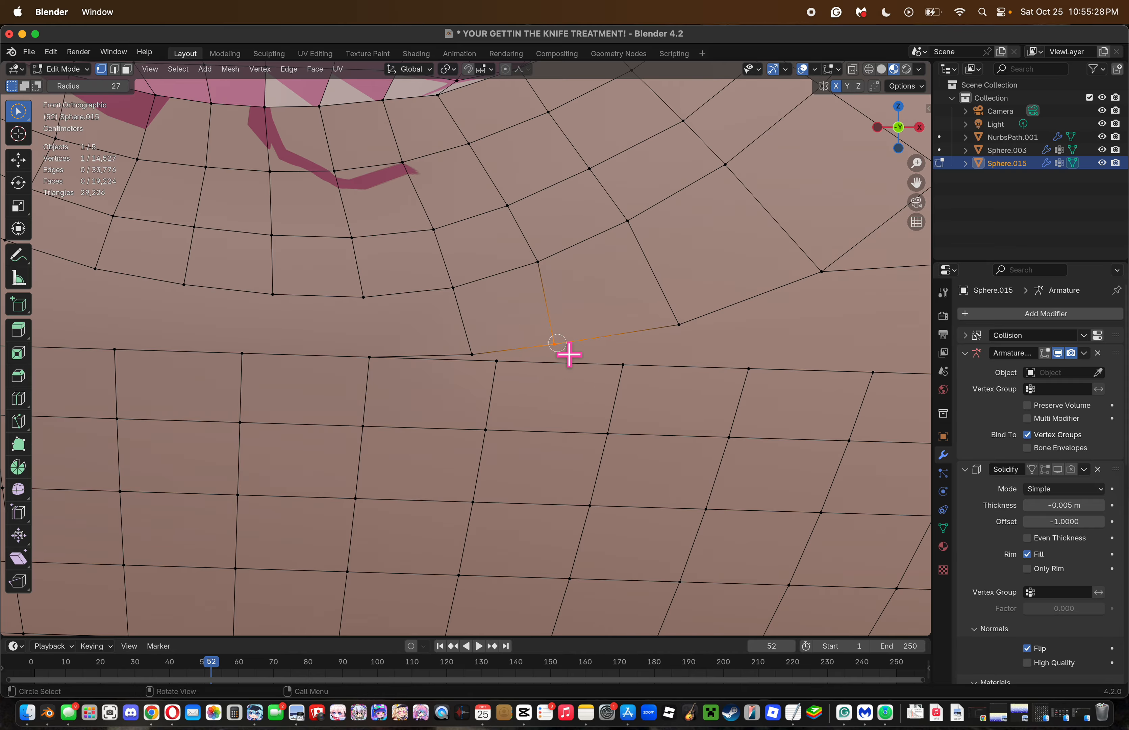
key("g")
left_click(567, 357)
key("g")
left_click(658, 355)
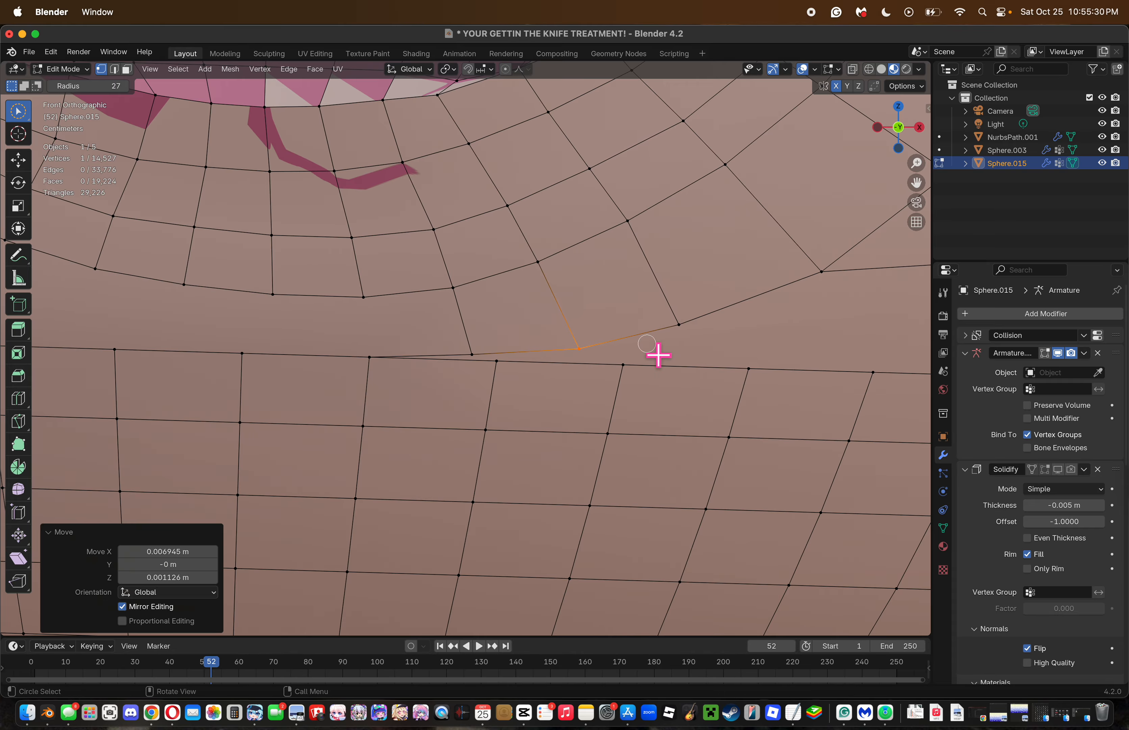
left_click(918, 171)
left_click_drag(916, 164, 917, 237)
mouse_move(915, 180)
left_mouse_down()
mouse_move(937, 205)
mouse_move(899, 295)
mouse_move(1008, 281)
mouse_move(909, 89)
mouse_move(914, 164)
left_mouse_up()
key("k")
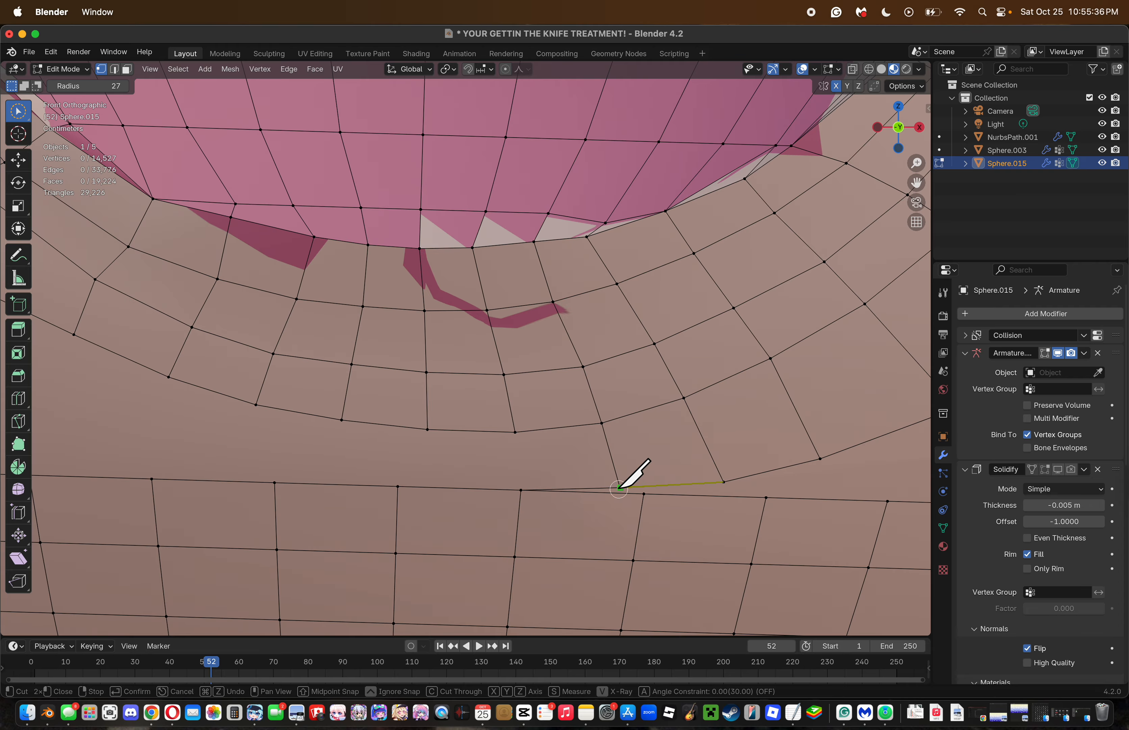
left_click(618, 488)
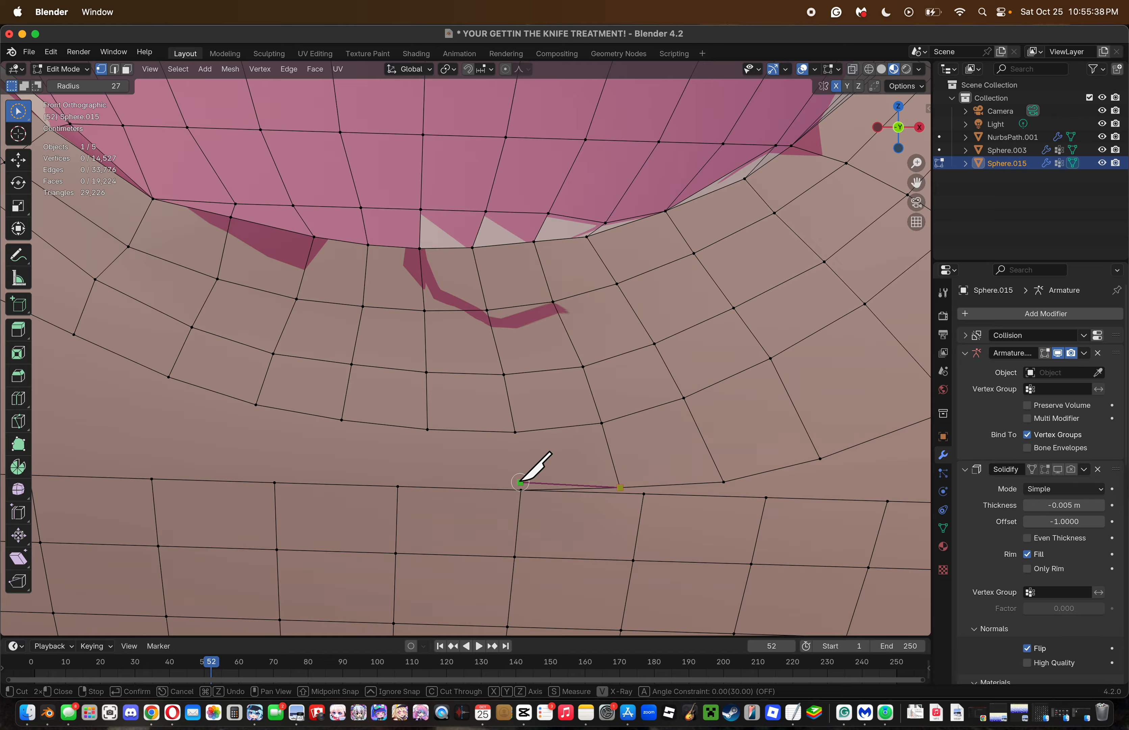
left_click(520, 483)
key("Return")
key("k")
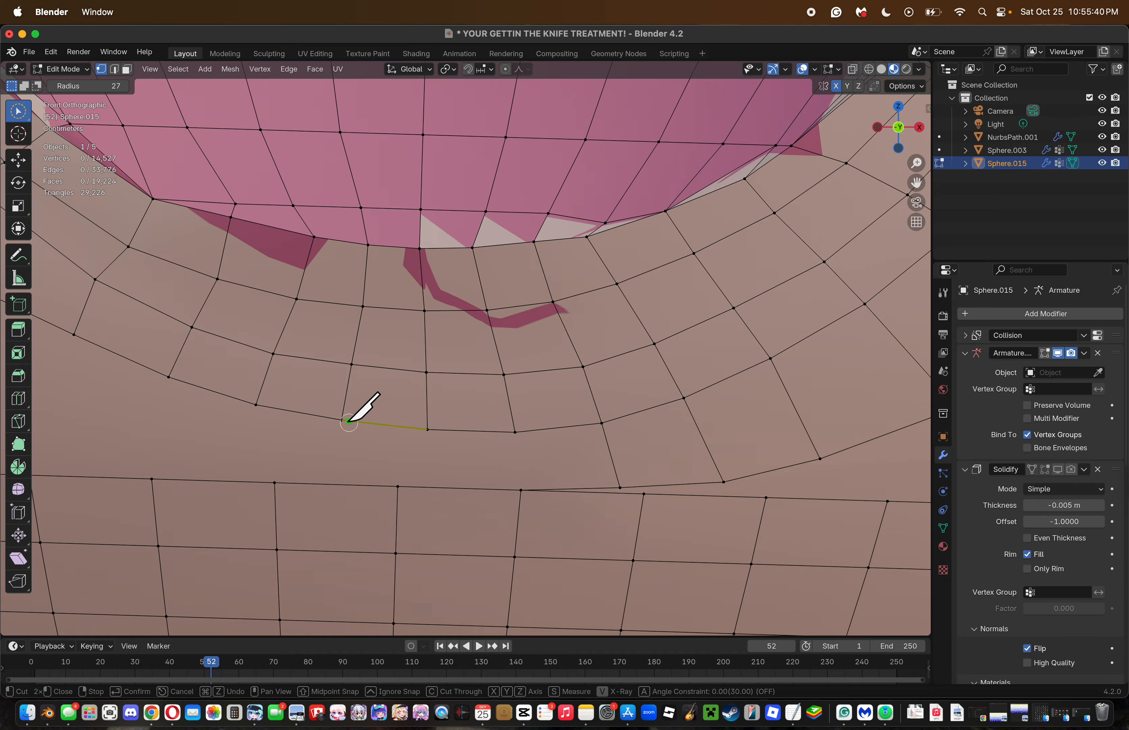
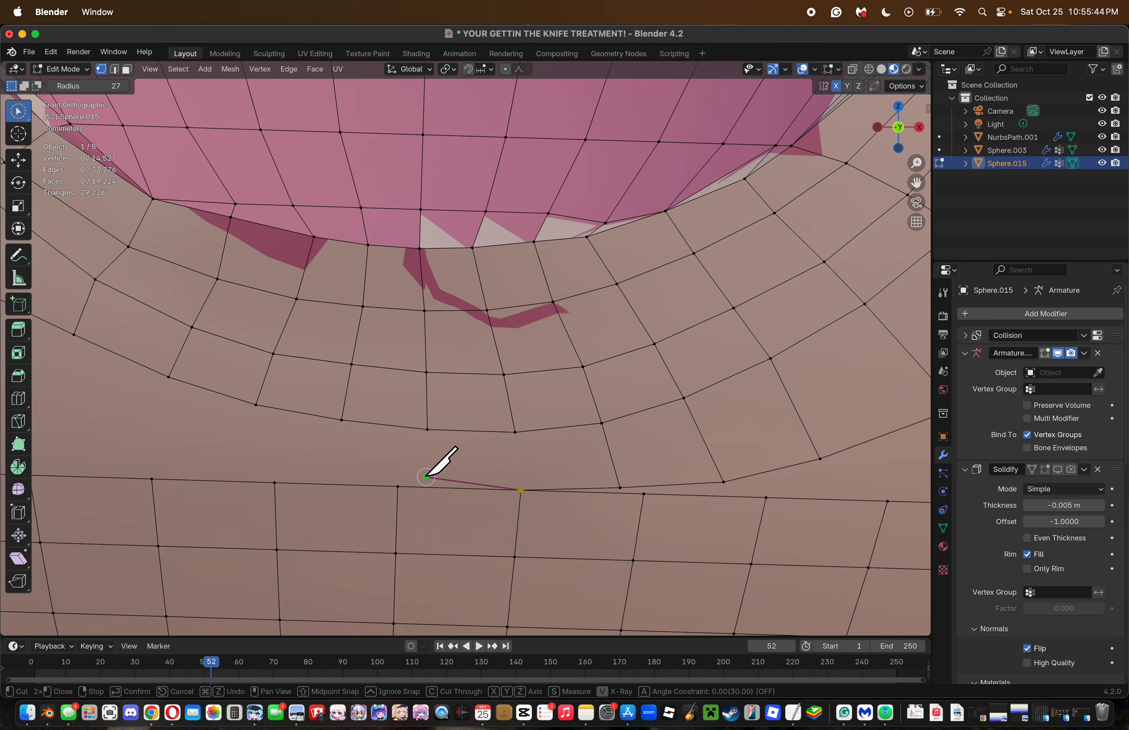
key("Escape")
Knife-cut a spoke from the ring vertex to the grid vertex where the outer loop ends and select the outer edge loop.
key("k")
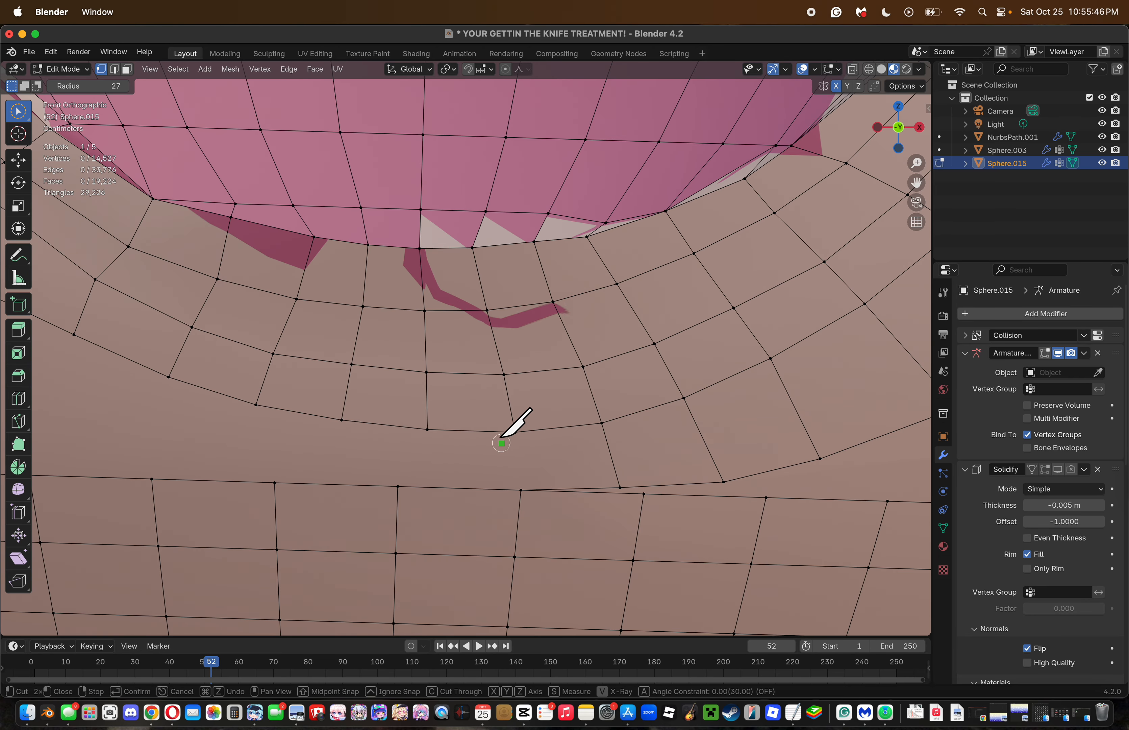
left_click(514, 432)
left_click(520, 490)
key("Return")
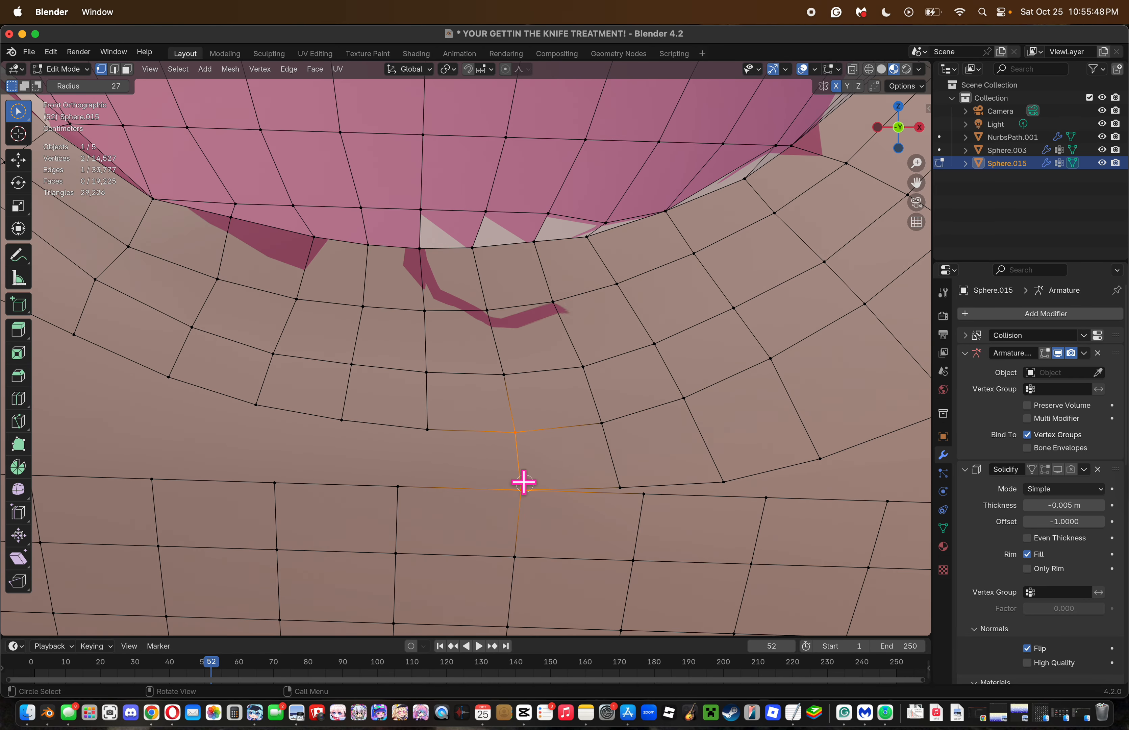
left_click(658, 491, "alt")
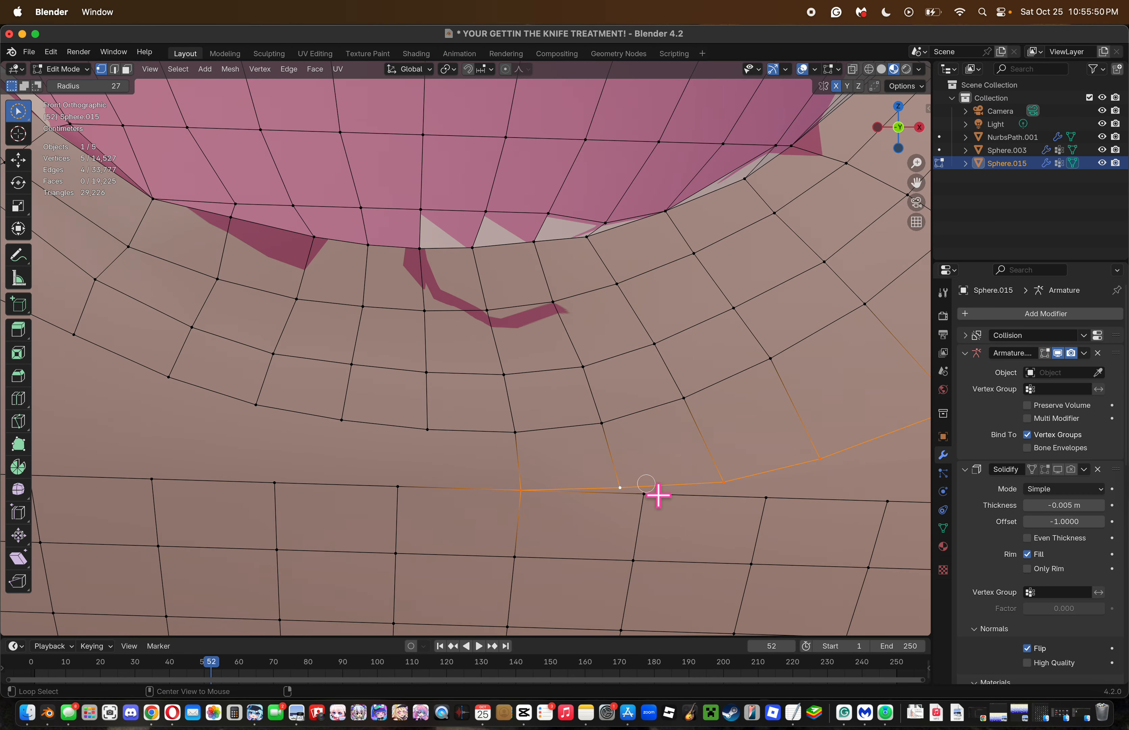
Deselect the loop and move the outer-loop vertex joined to the long side edge slightly up and outward.
left_click_drag(916, 163, 916, 200)
left_click(641, 381)
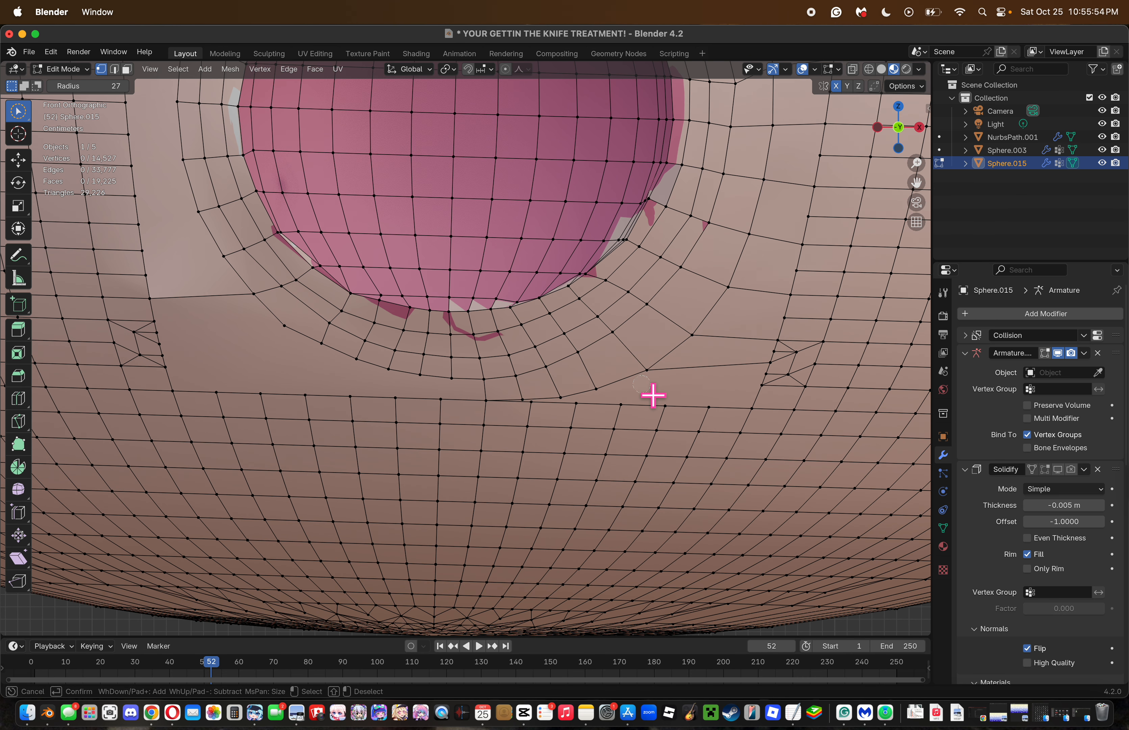
left_click(669, 377)
key("Escape")
left_click(653, 377)
key("g")
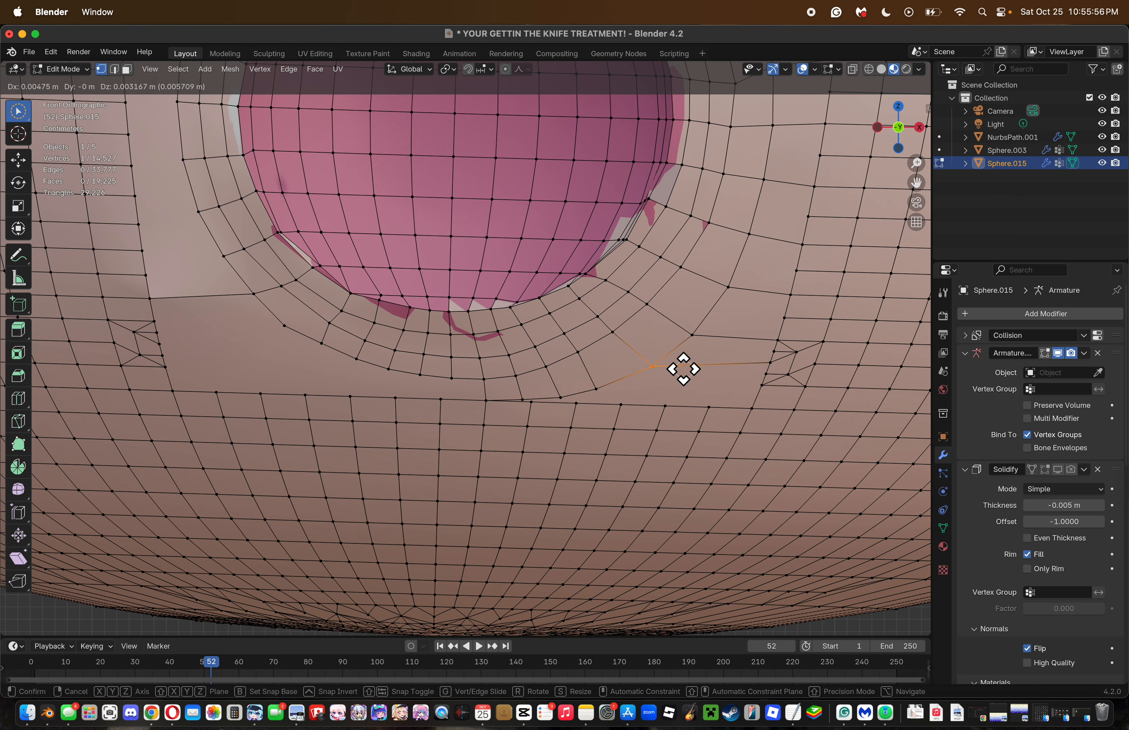
left_click(682, 368)
left_click(718, 381)
Knife-cut a curved outer segment through three points below the ring to the grid's upper edge and clear the selection.
left_click_drag(916, 163, 916, 121)
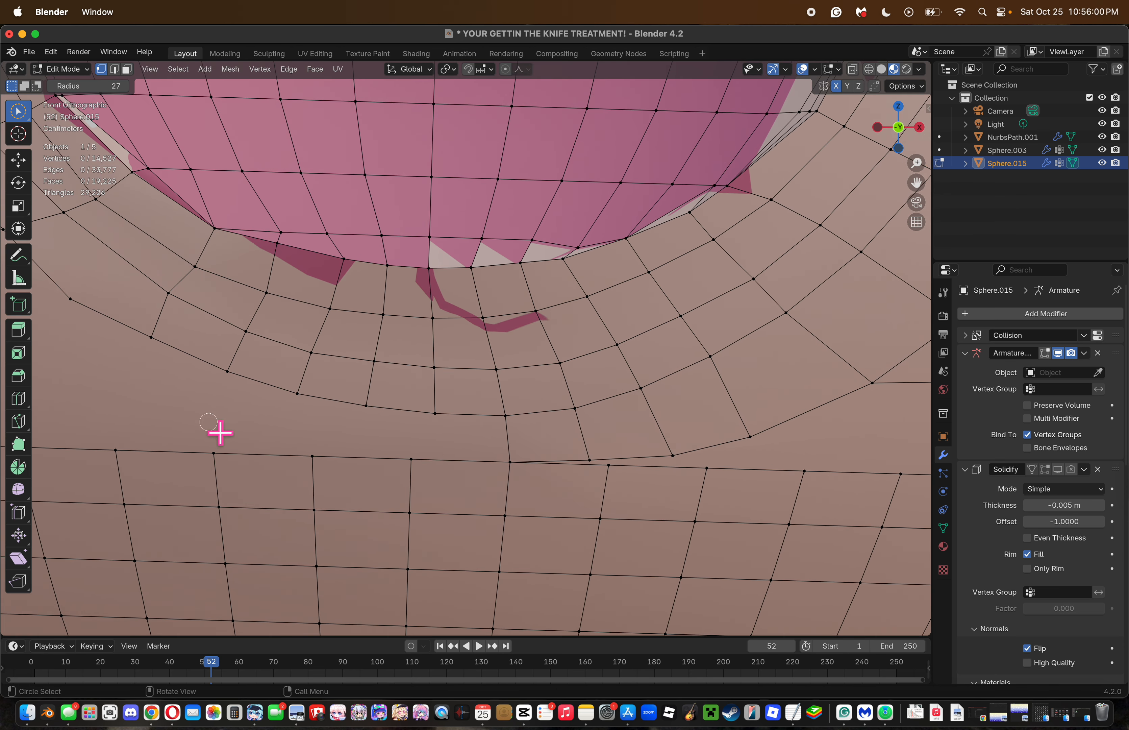
key("k")
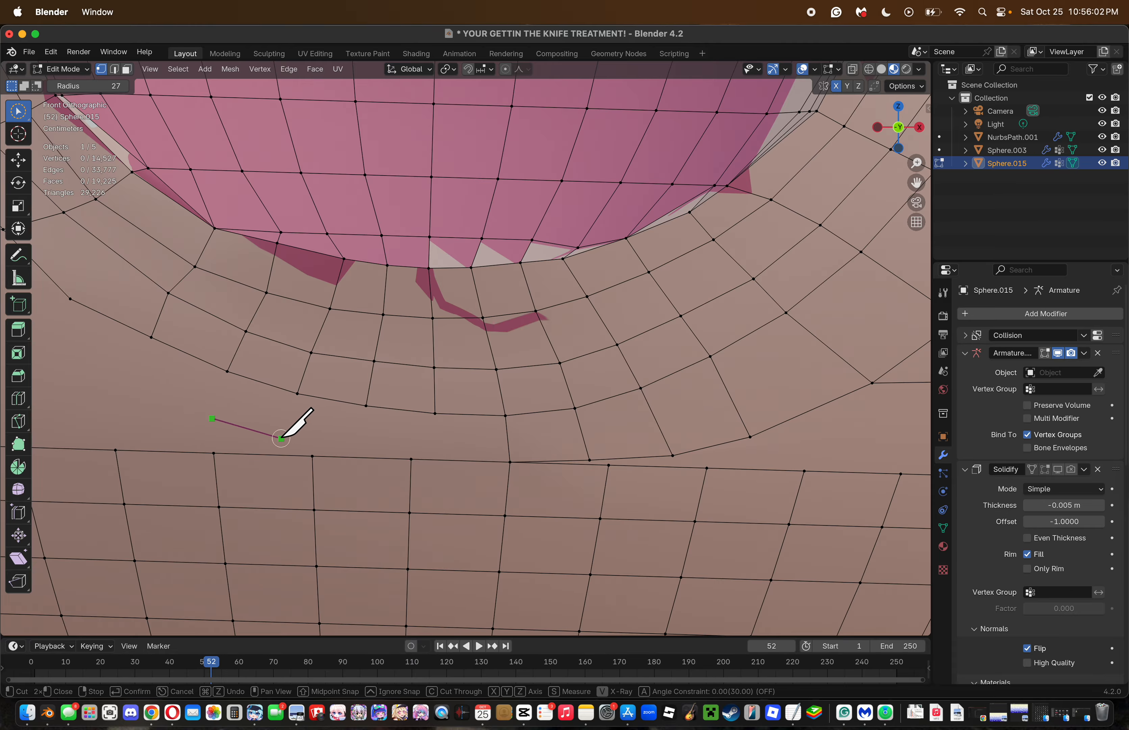
left_click(357, 450)
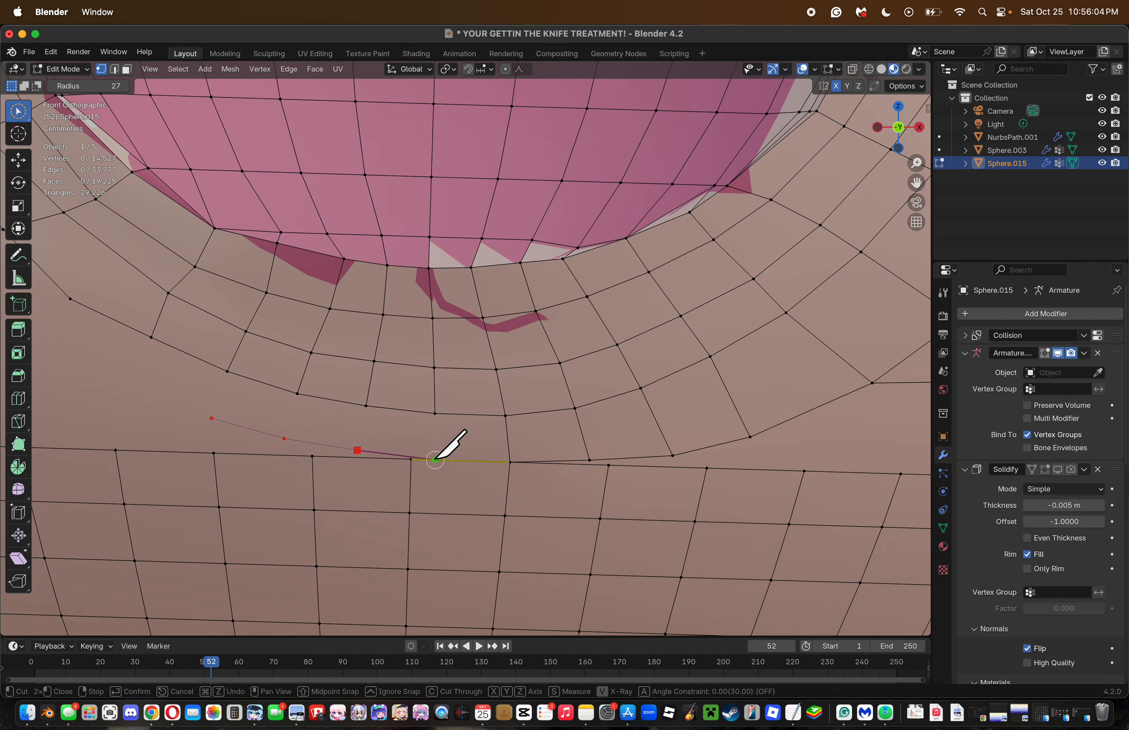
left_click(435, 459)
key("Return")
key("alt+a")
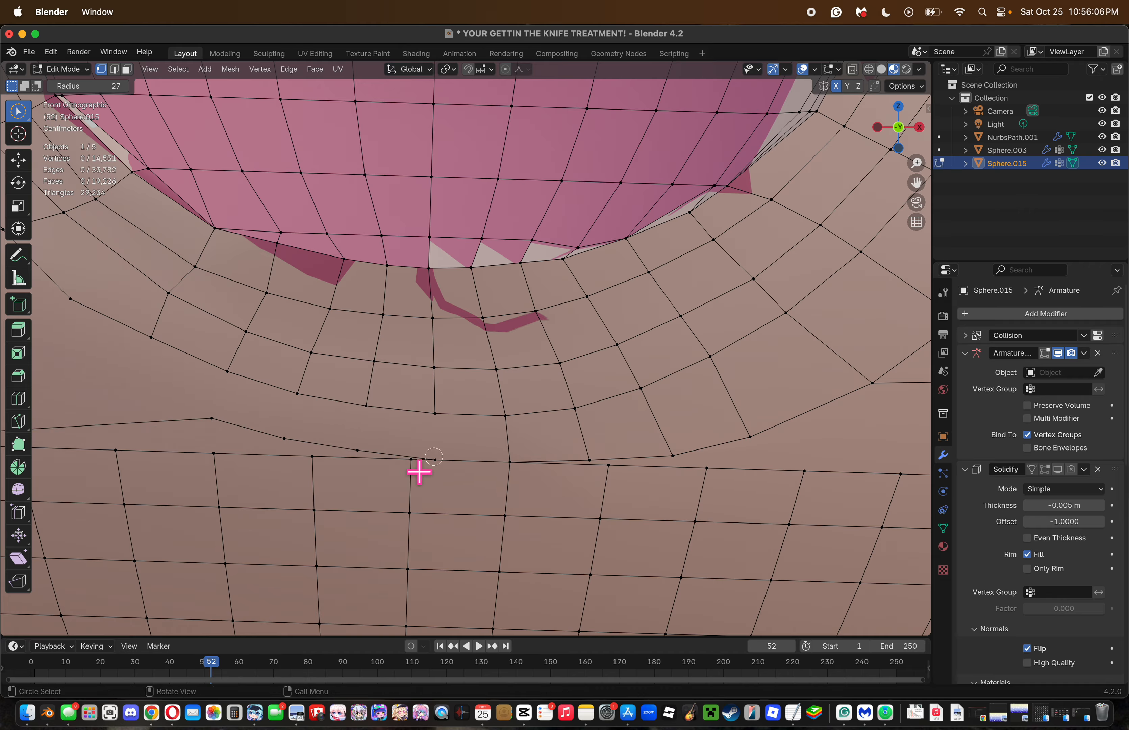
Knife-cut two spokes from neighbouring ring vertices to the last two vertices of the new outer segment.
key("k")
left_click(366, 406)
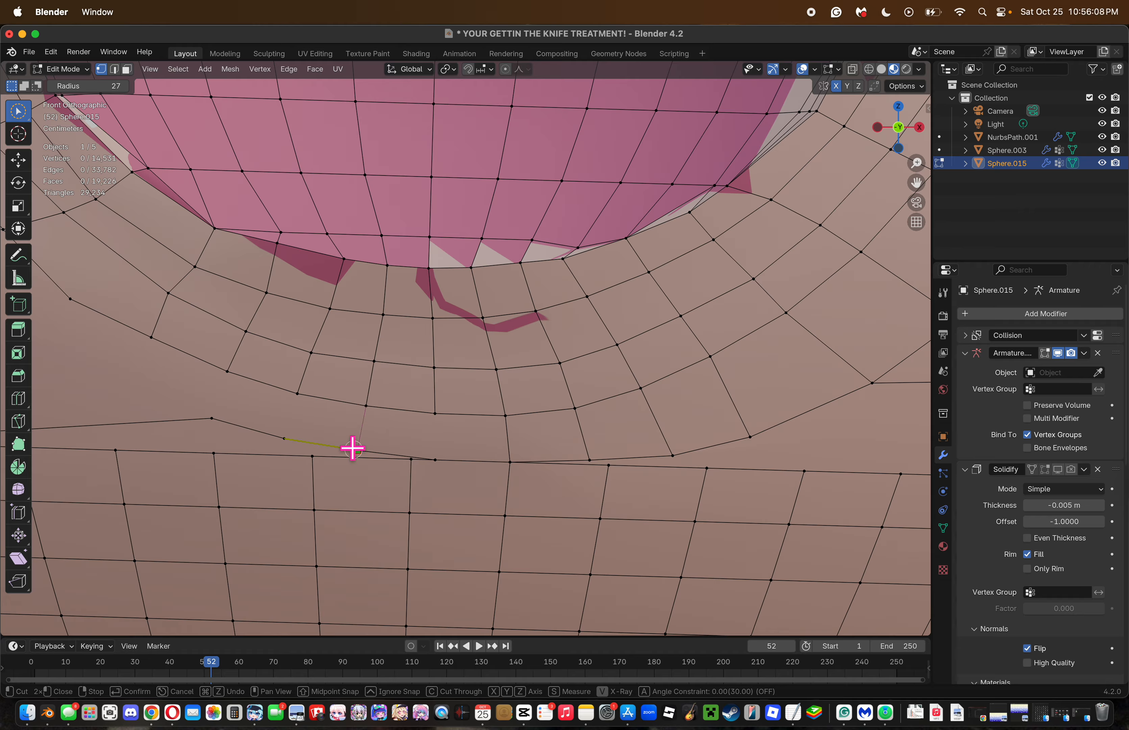
left_click(355, 449)
key("Return")
key("k")
left_click(435, 413)
left_click(436, 459)
key("Return")
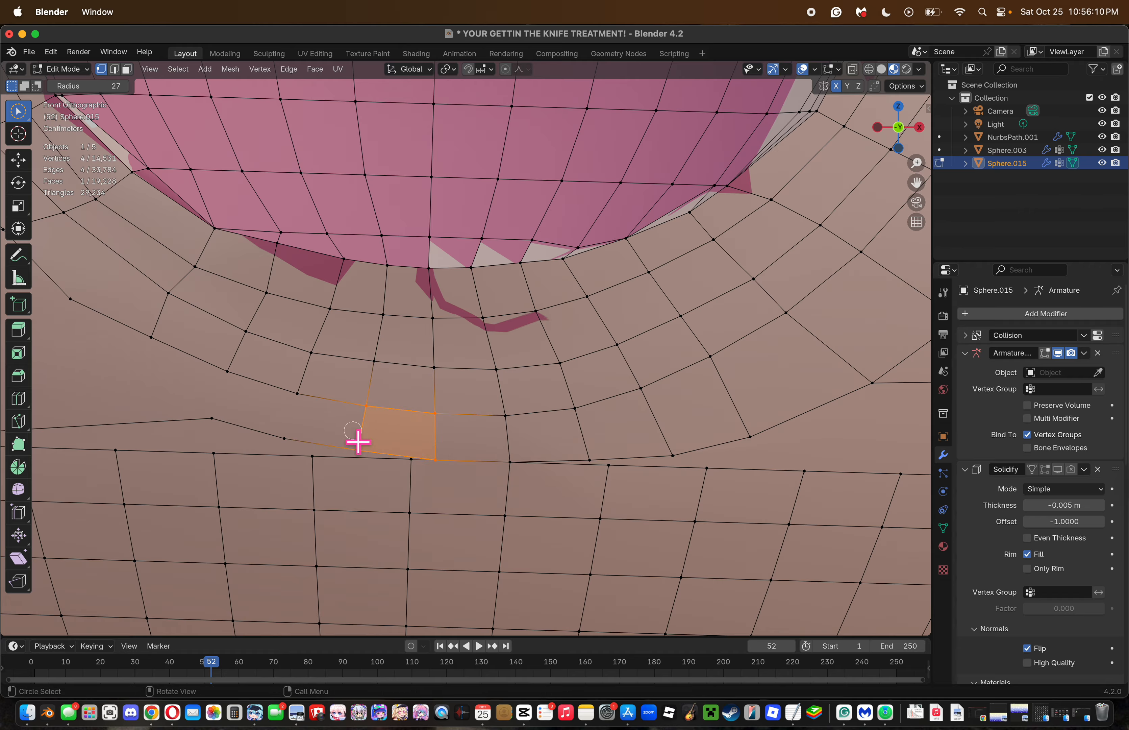
Knife-cut the two remaining spokes from the ring to the first two vertices of the new outer segment.
key("k")
left_click(284, 438)
key("Return")
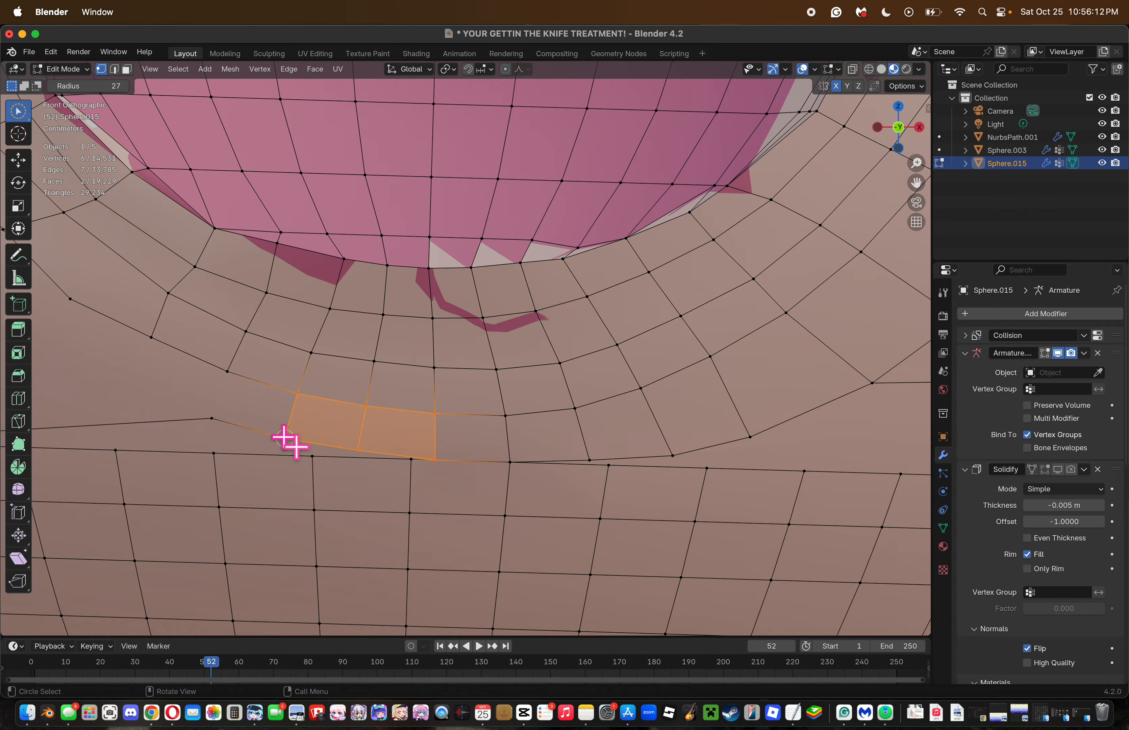
key("k")
left_click(227, 370)
left_click(212, 418)
key("Return")
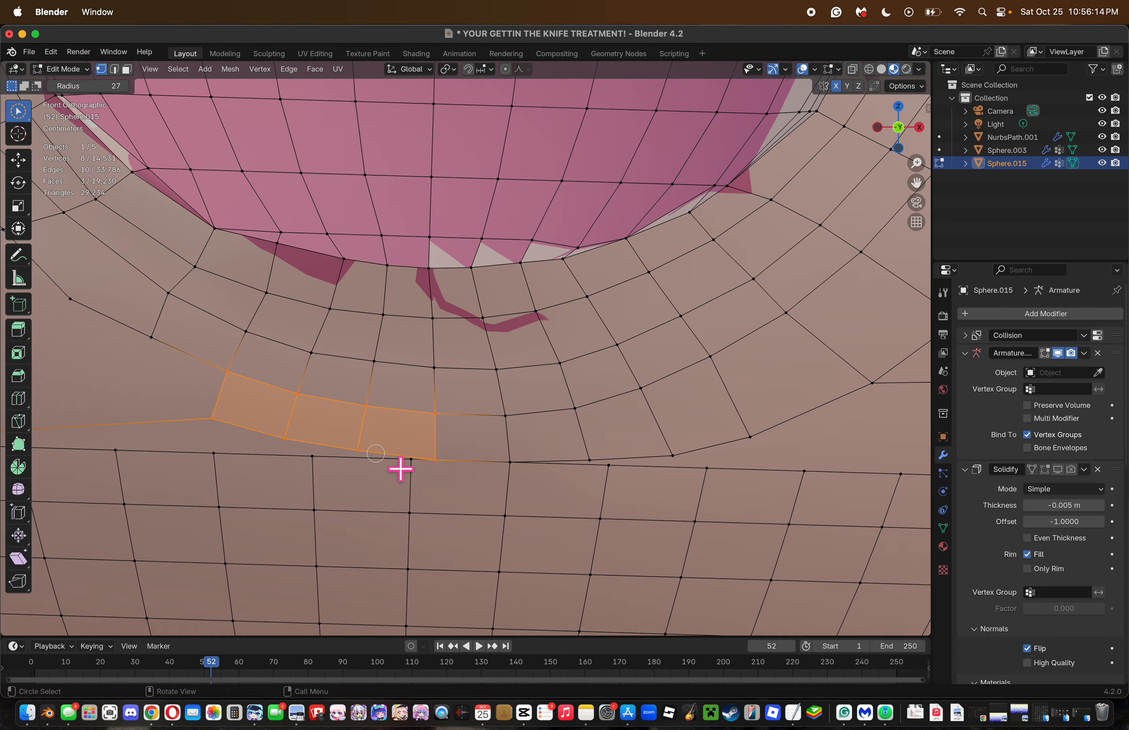
Collapse the segment's end vertex and the adjacent grid vertex into one, and move it about -0.0036 m along X.
left_click(435, 459)
left_click_drag(410, 459, 434, 458)
key("m")
left_click(616, 498)
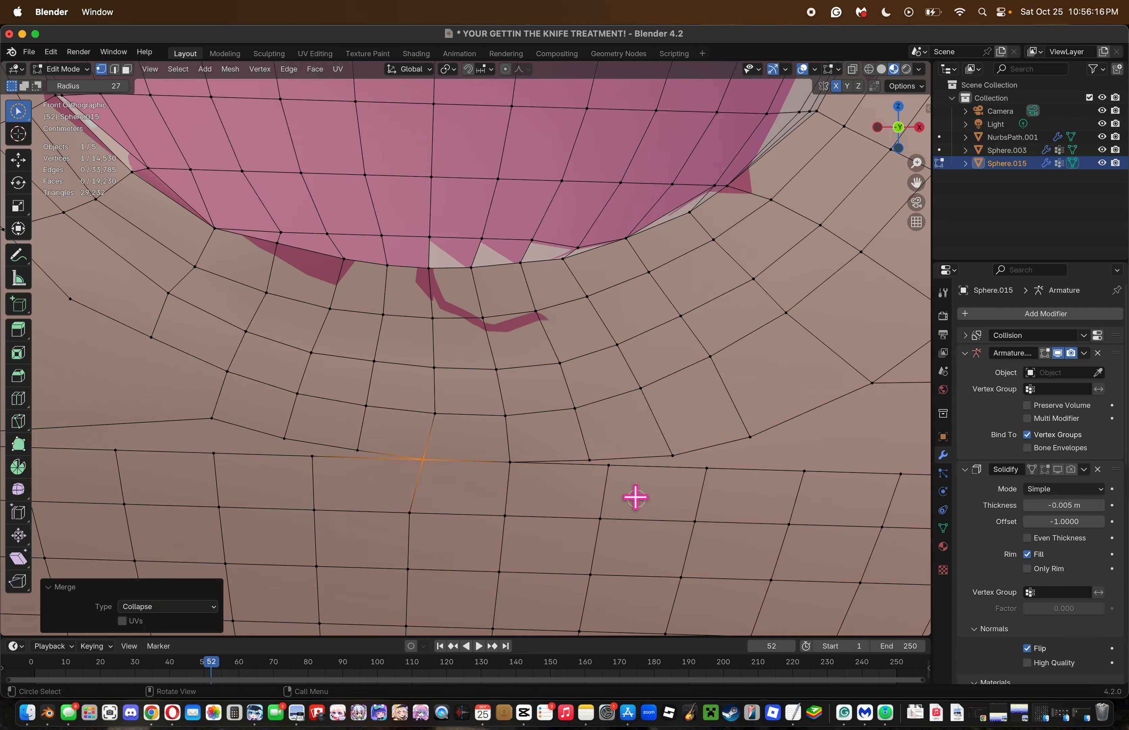
left_click(456, 487)
left_click(431, 468)
key("g")
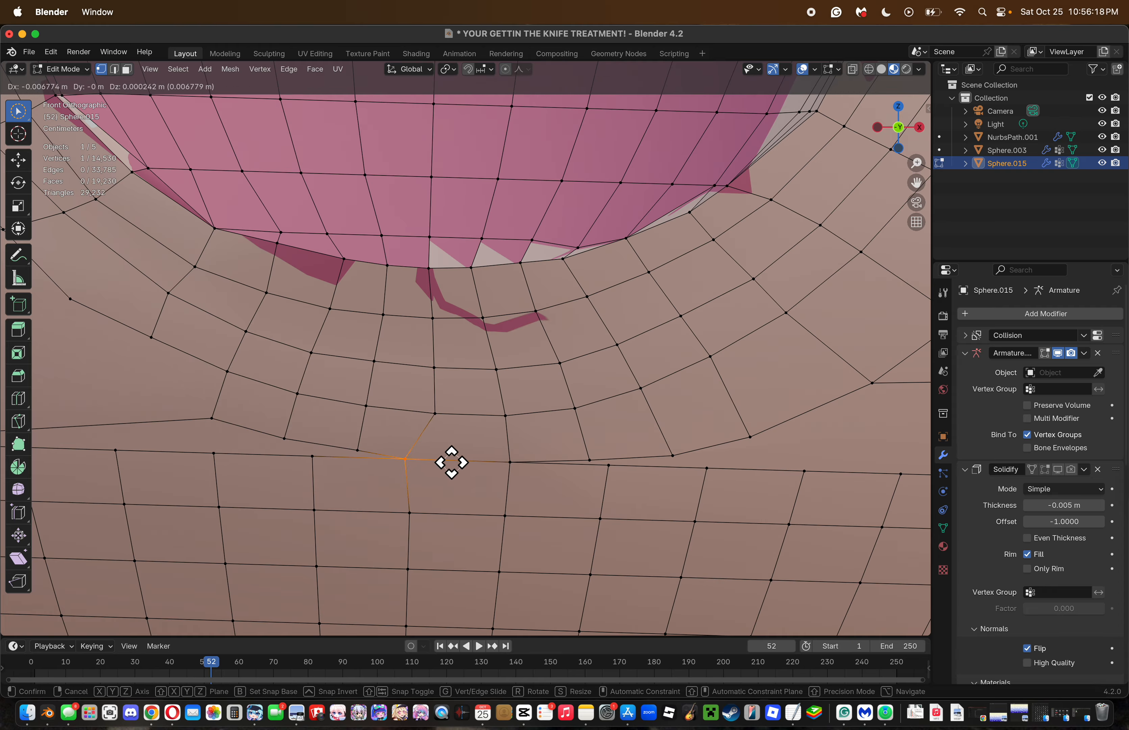
left_click(460, 464)
Try smoothing the merged vertex together with the ring vertex above it, and undo the smoothing.
key("j")
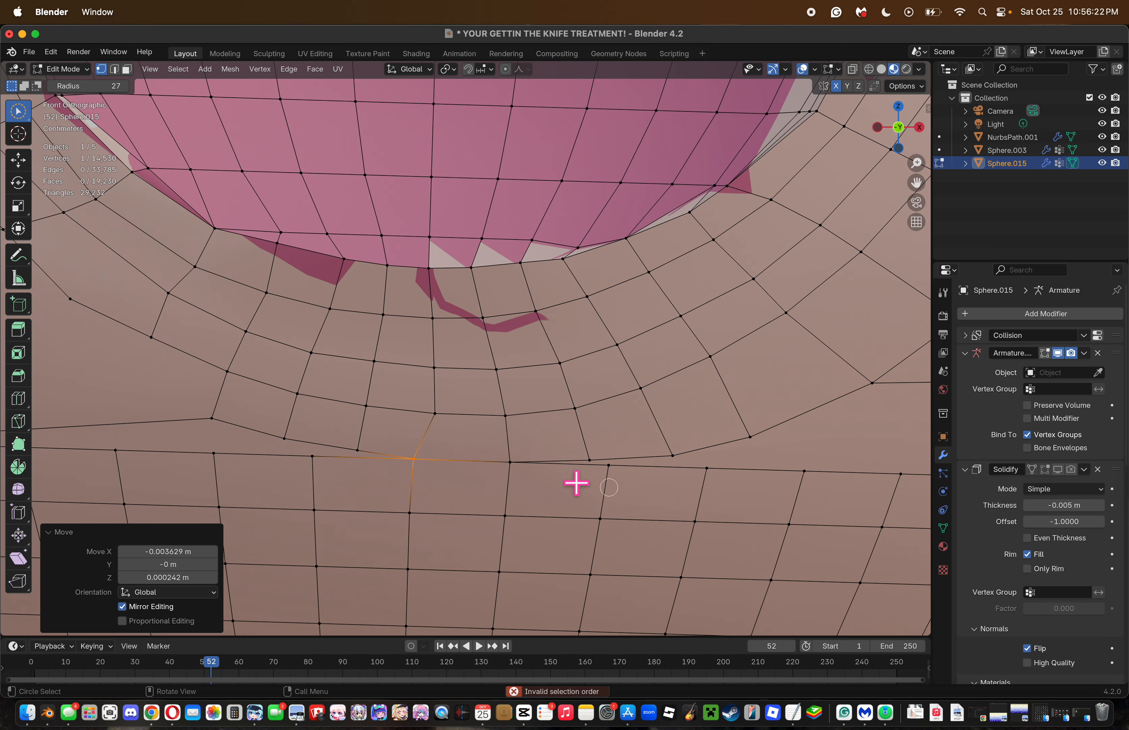
left_click(434, 413, "shift")
right_click(647, 450)
left_click(644, 451)
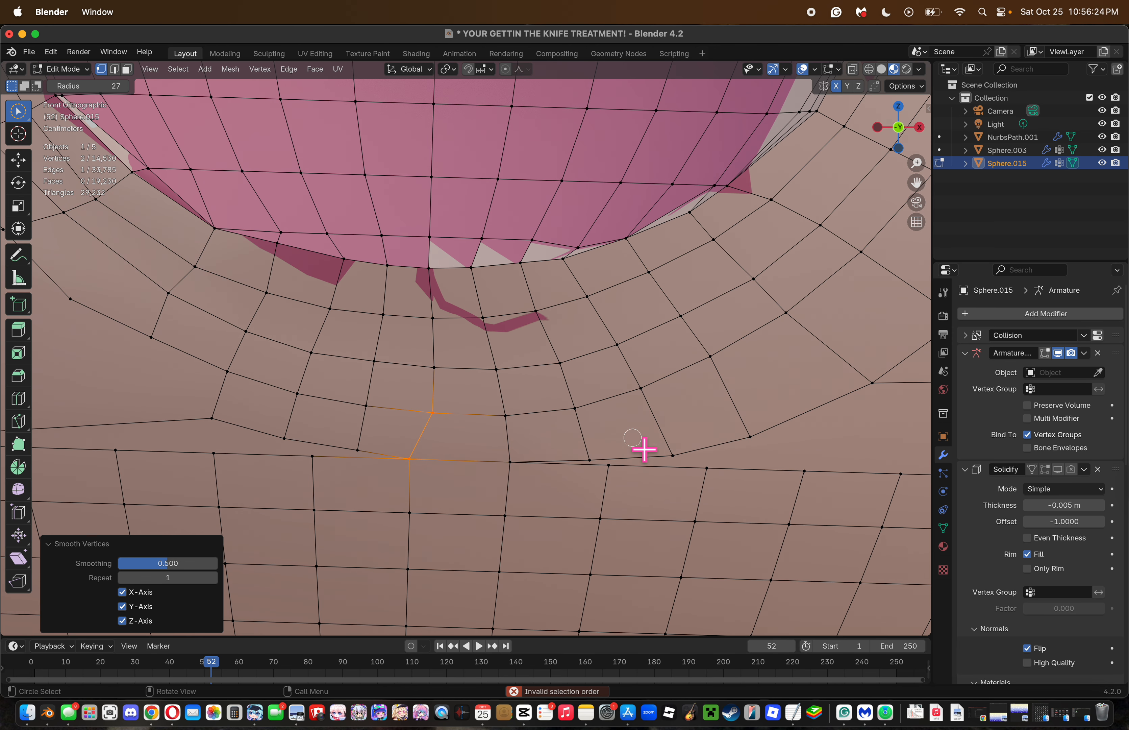
right_click(644, 449)
left_click(640, 445)
key("super+z")
key("super+z")
Add the next ring vertex above to the selection, try smoothing all three vertices, and undo it.
left_click(448, 384, "shift")
left_click(671, 462)
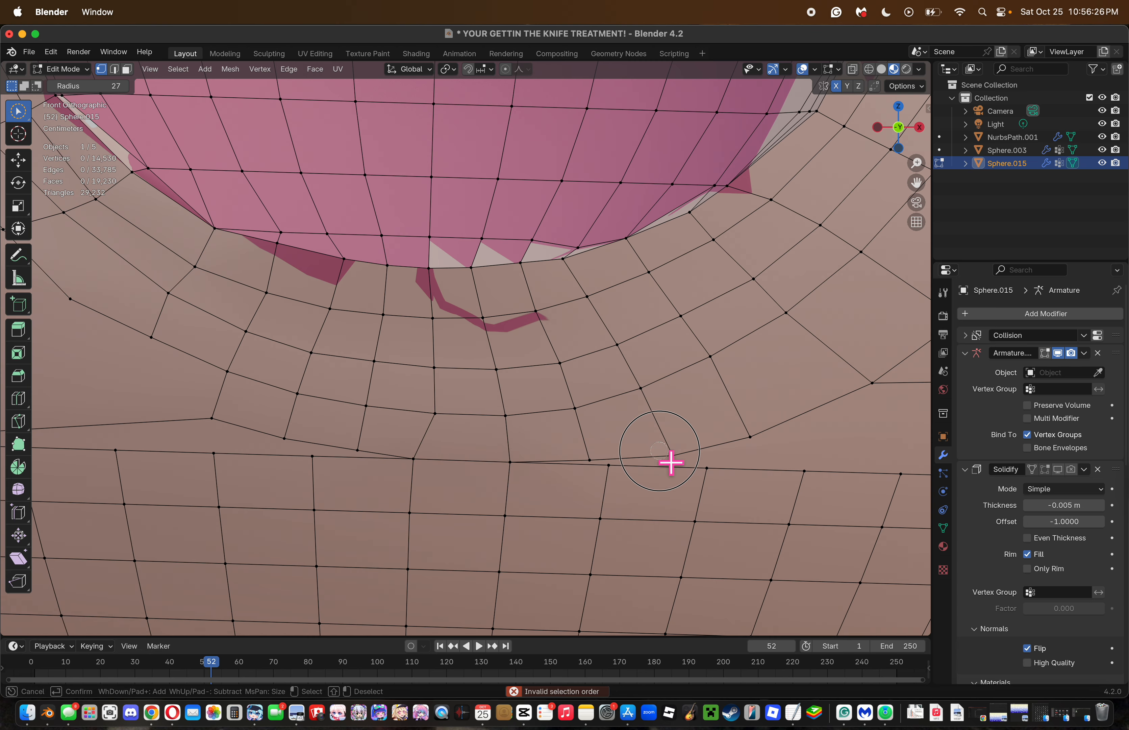
right_click(729, 453)
key("super+z")
right_click(717, 469)
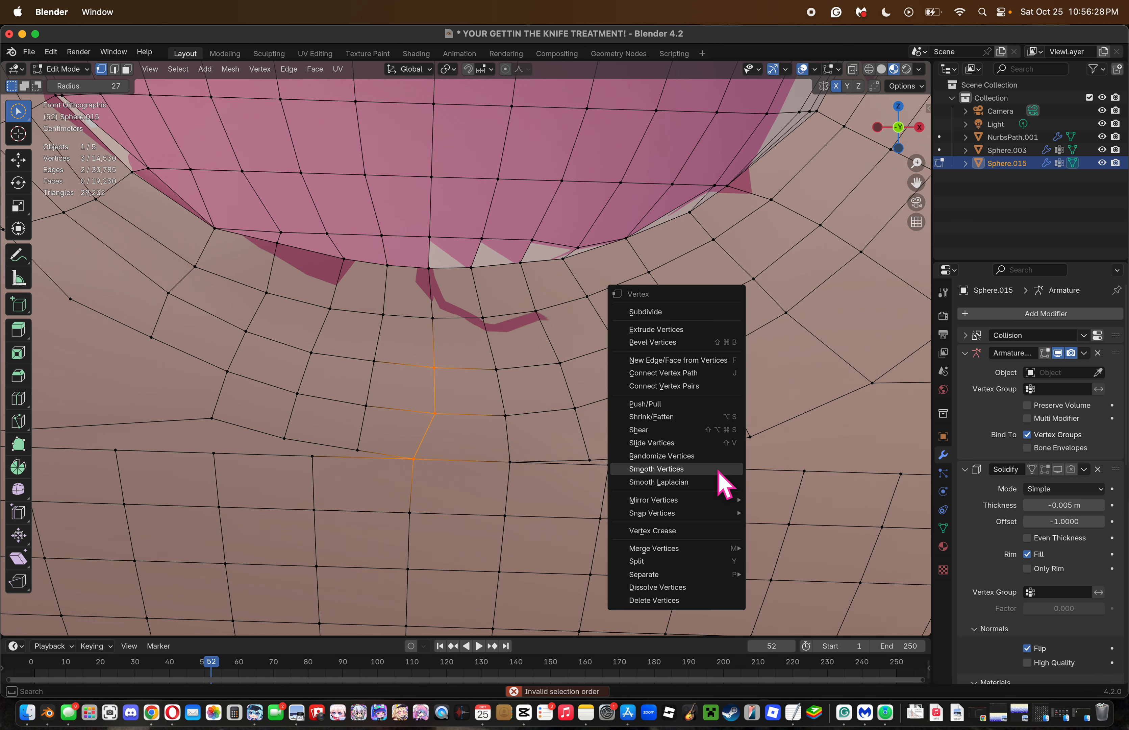
left_click(717, 469)
right_click(717, 469)
left_click(716, 471)
key("super+z")
key("super+z")
key("super+z")
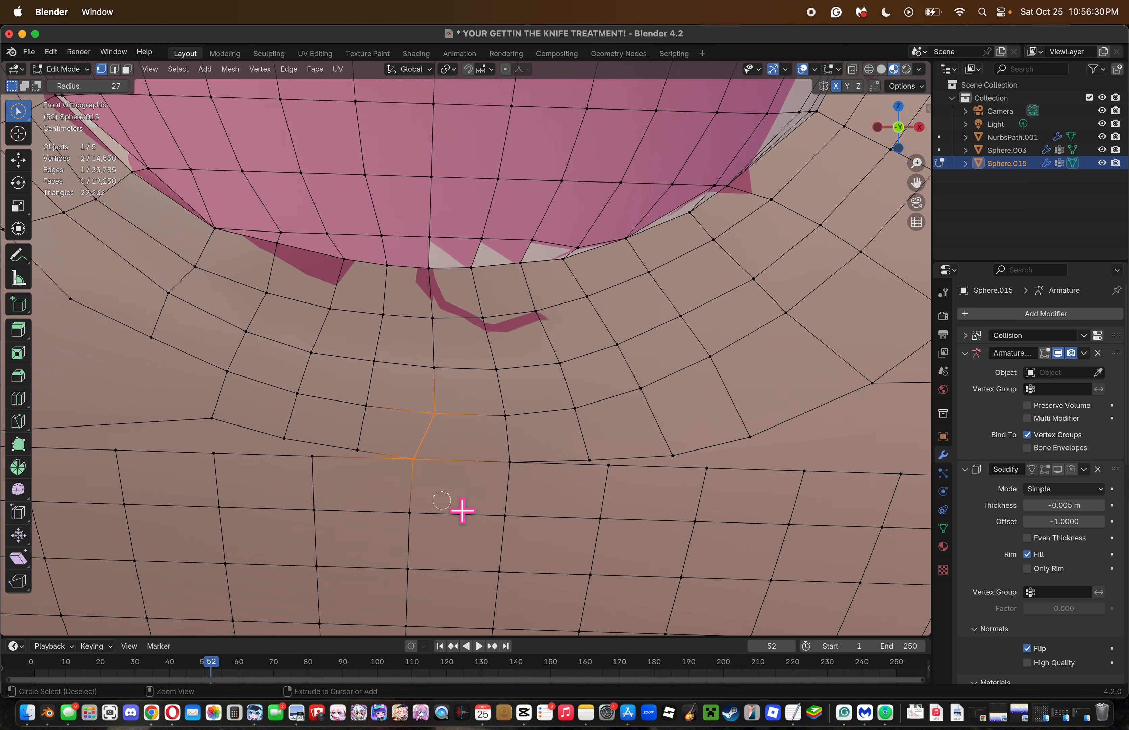
Move only the merged vertex 0.001694 m along X and save the file.
left_click(489, 511)
left_click(434, 484)
left_click(429, 476)
key("g")
key("x")
left_click(434, 475)
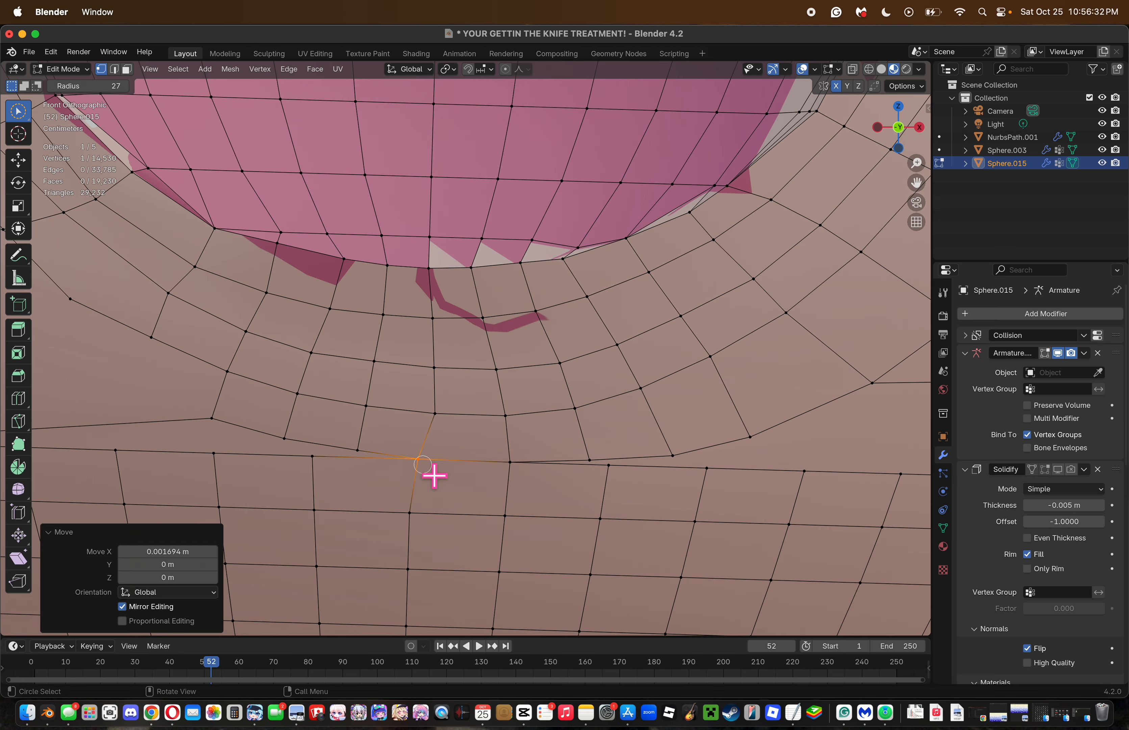
left_click(495, 502)
key("super+s")
Knife-cut a new outer quad from the segment's free end vertex to the next ring vertex, and move its corner up about 0.003 m.
left_click_drag(912, 180, 902, 189)
key("k")
left_click(626, 463)
left_click(547, 432)
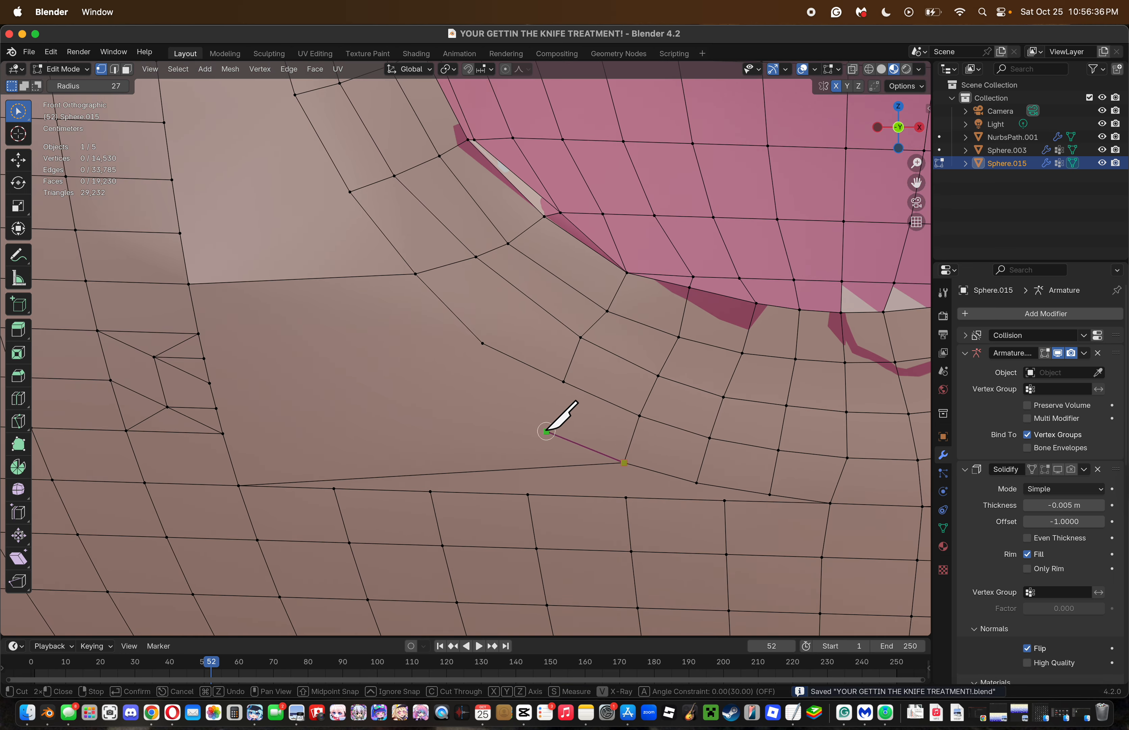
key("Return")
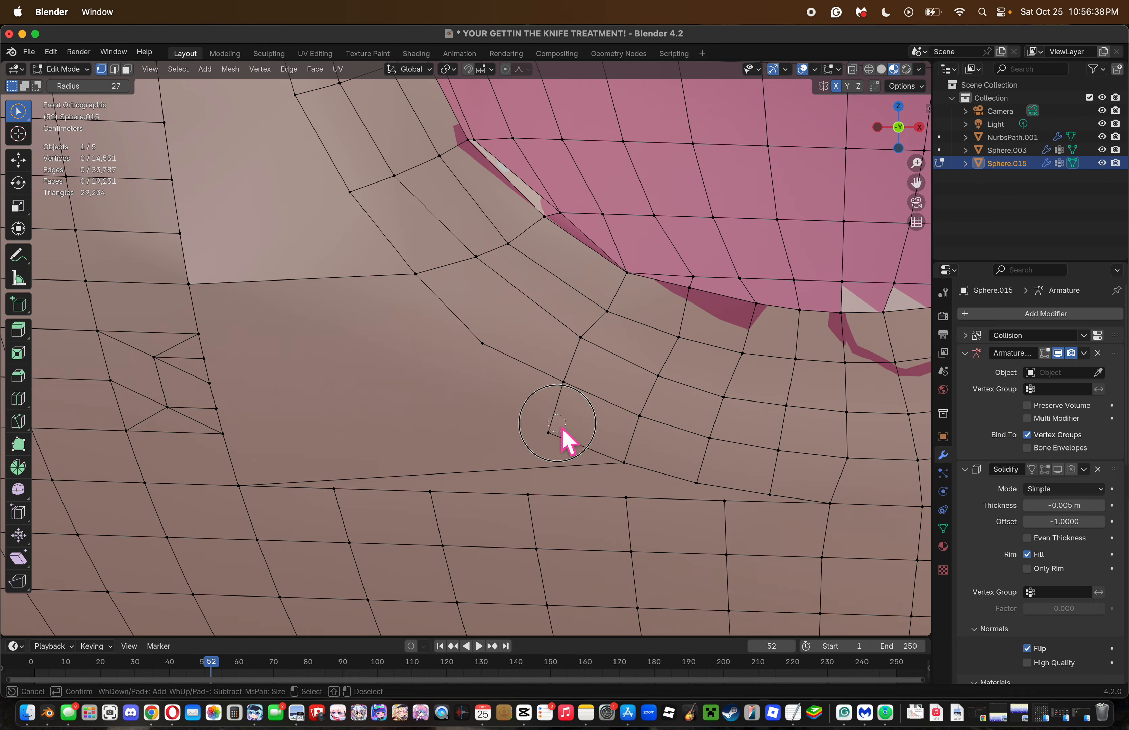
key("g")
left_click(563, 420)
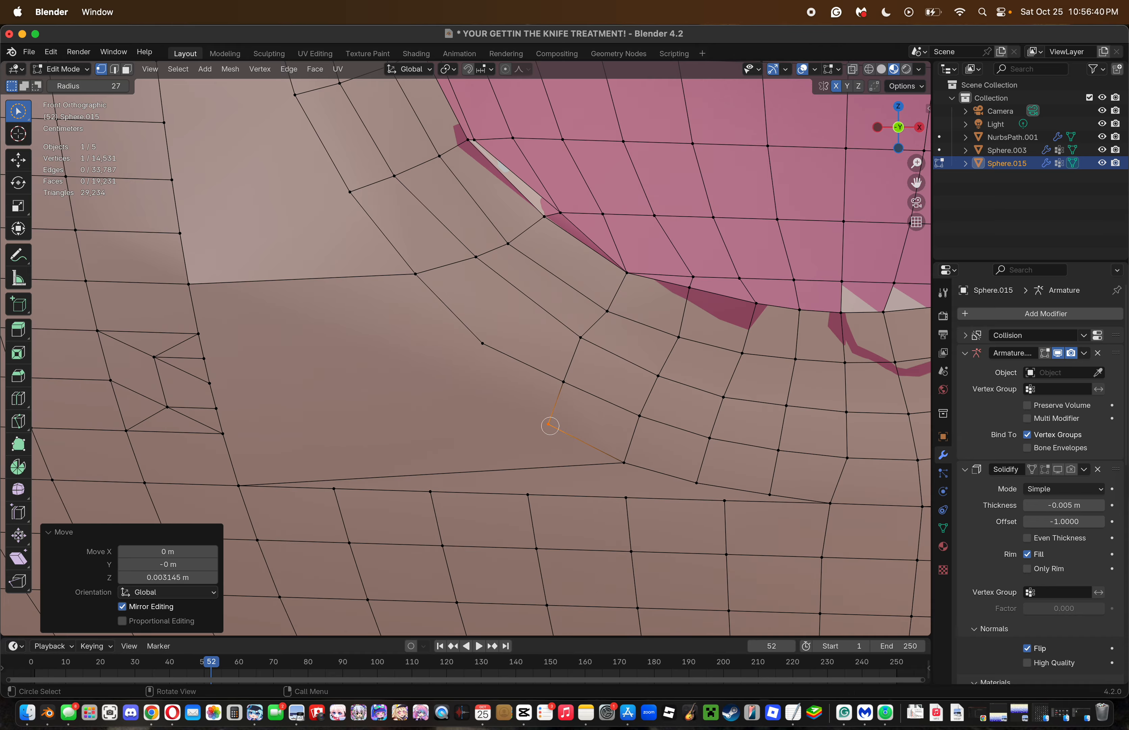
Knife-cut the next outer quad from the raised corner vertex, closing it at the neighbouring ring vertex below and left of the opening.
key("k")
left_click(466, 384)
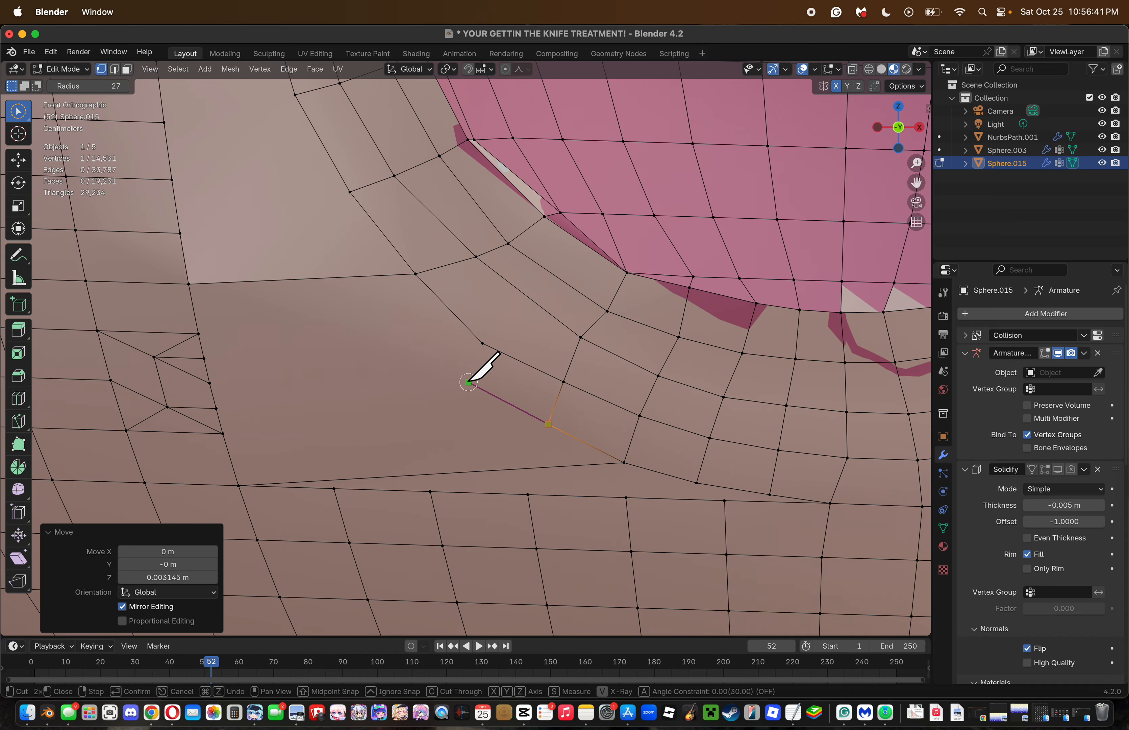
left_click(487, 339)
key("Return")
left_click_drag(918, 183, 917, 260)
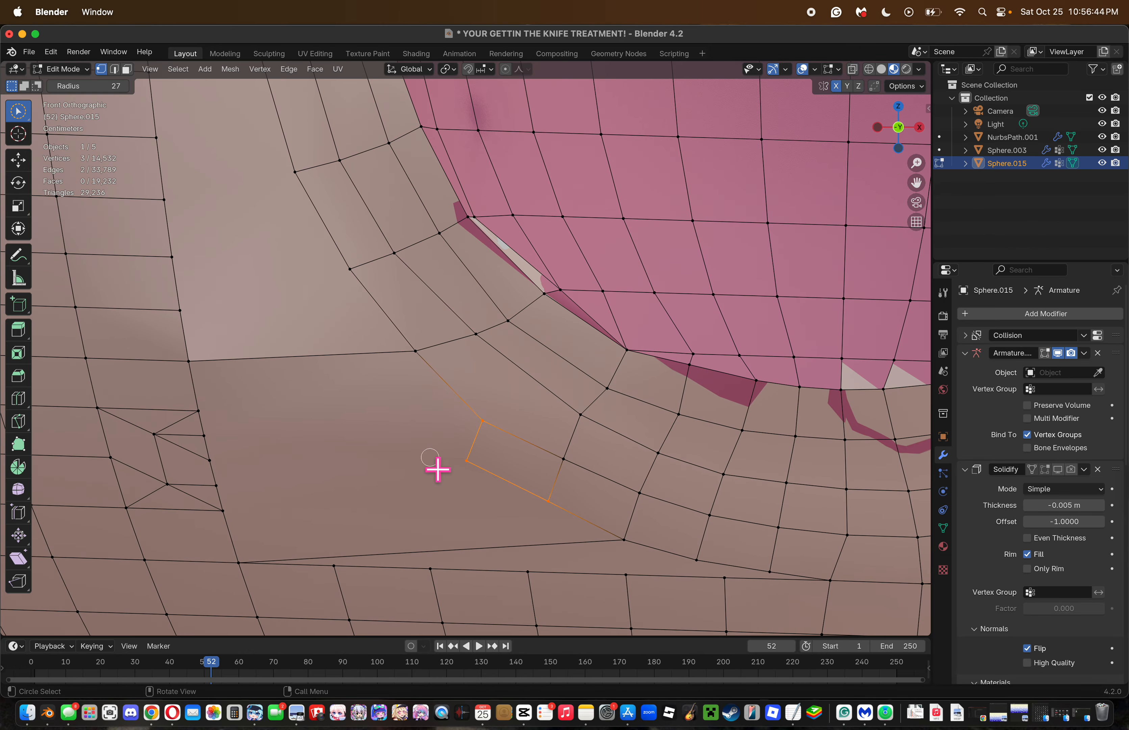
left_click(426, 457)
Knife-cut the outer loop from the new quad's corner to the horizontal spoke edge, slightly outside the ring vertex on that edge.
key("c")
key("k")
left_click(467, 459)
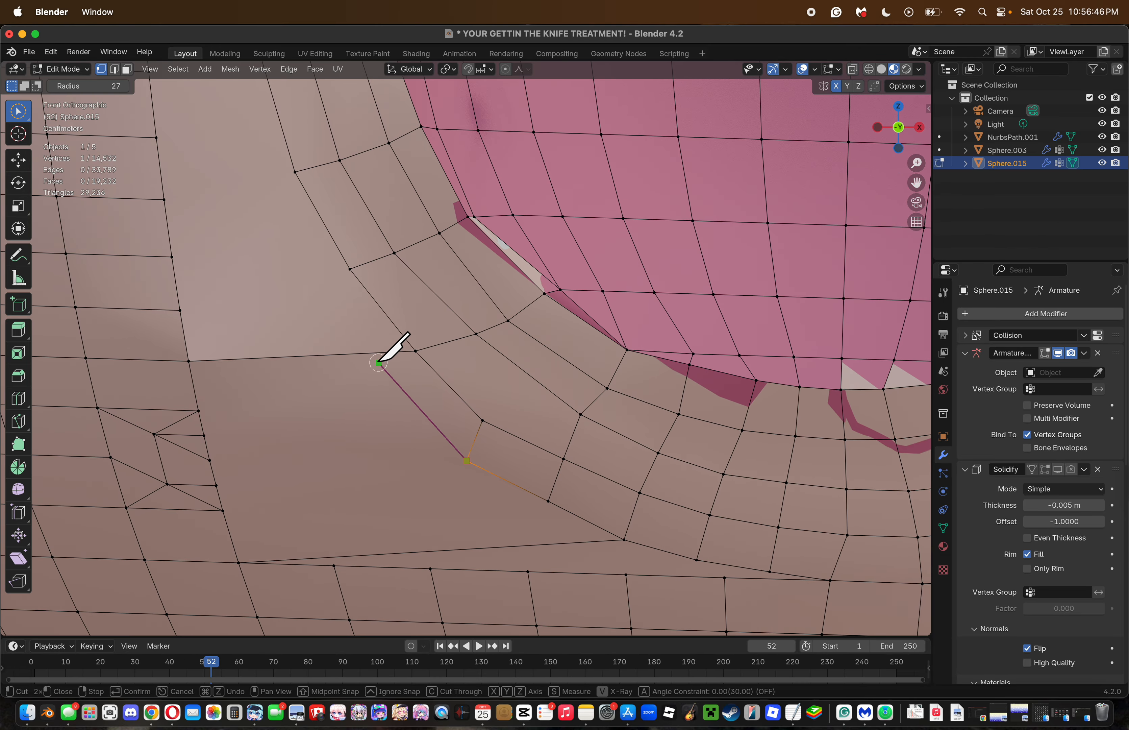
left_click(362, 353)
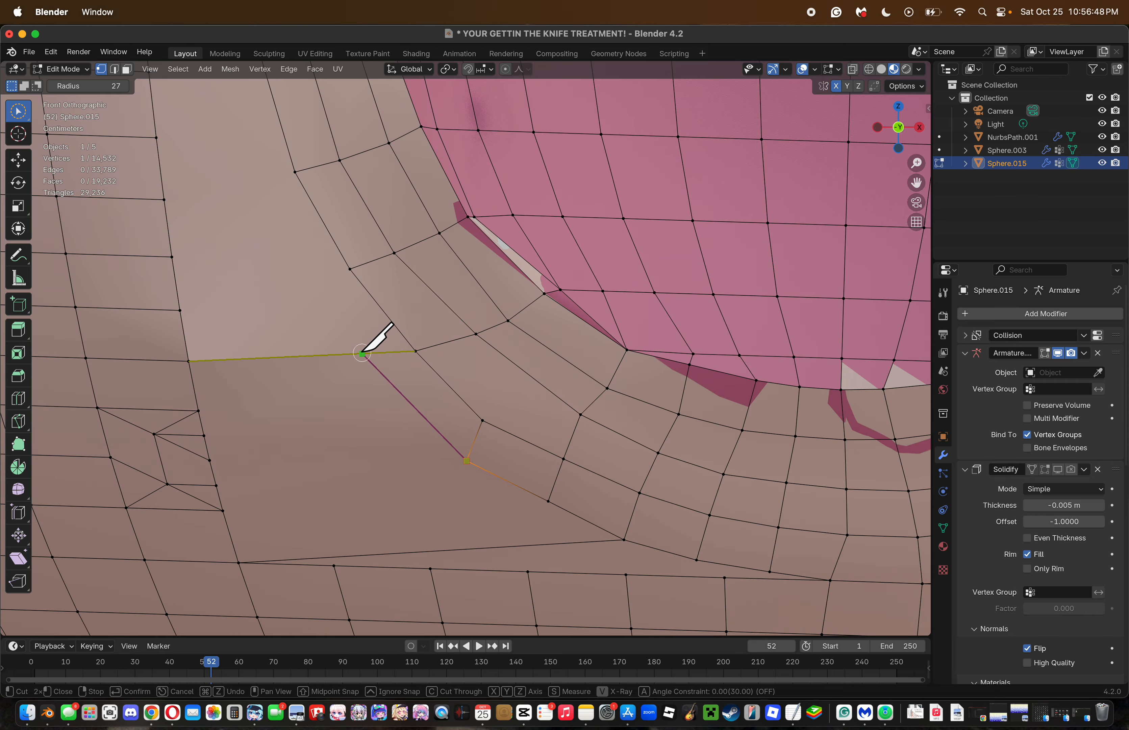
key("Return")
key("c")
left_click(337, 427)
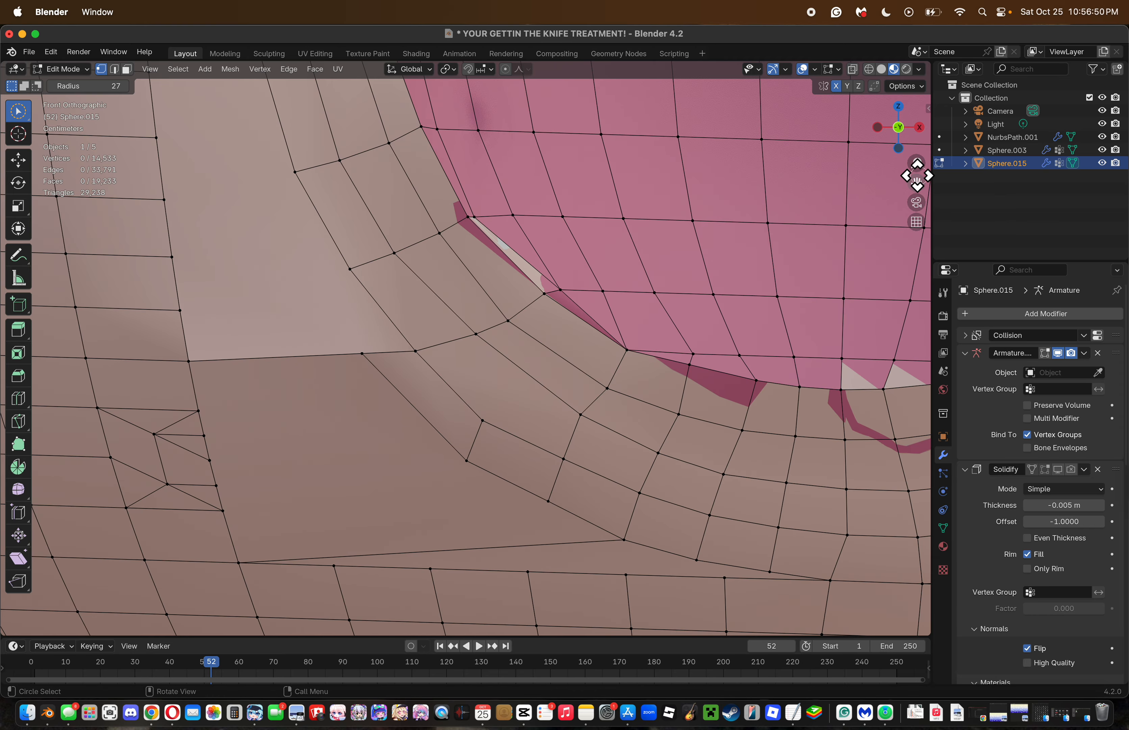
Extend the outer loop with the knife from the spoke edge to a new vertex, and join that vertex to the next ring vertex.
left_click_drag(917, 176, 83, 287)
key("k")
left_click(441, 452)
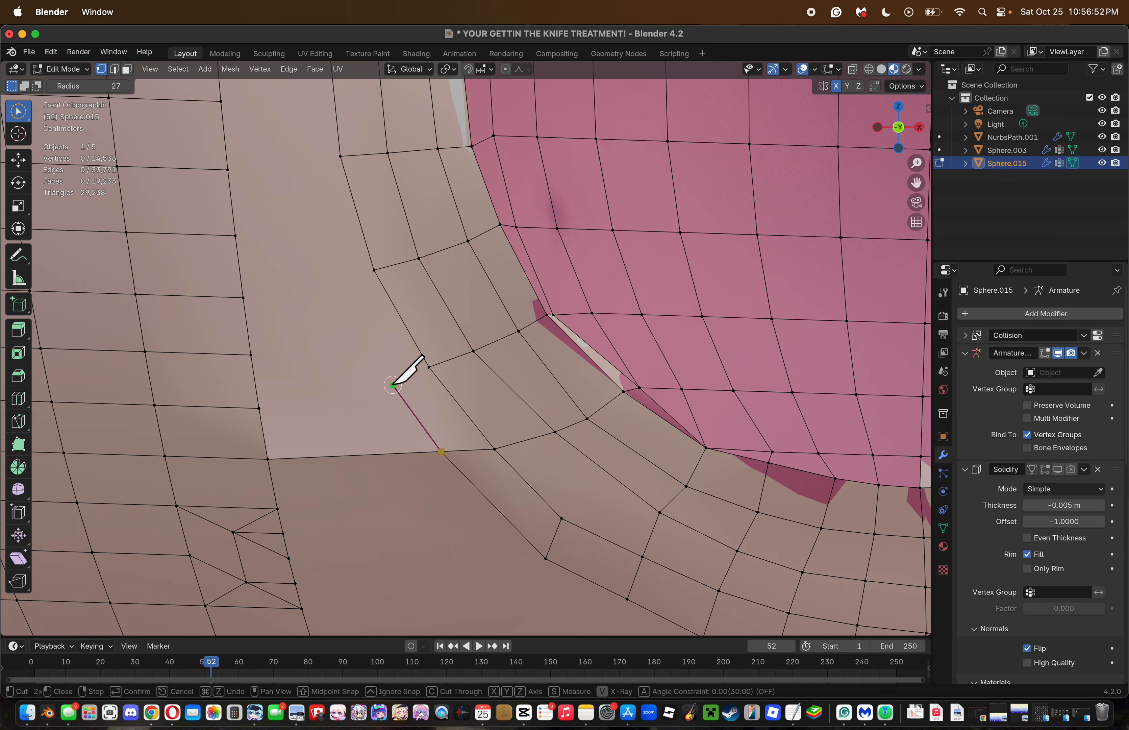
left_click(389, 378)
key("Return")
left_click(388, 378)
key("k")
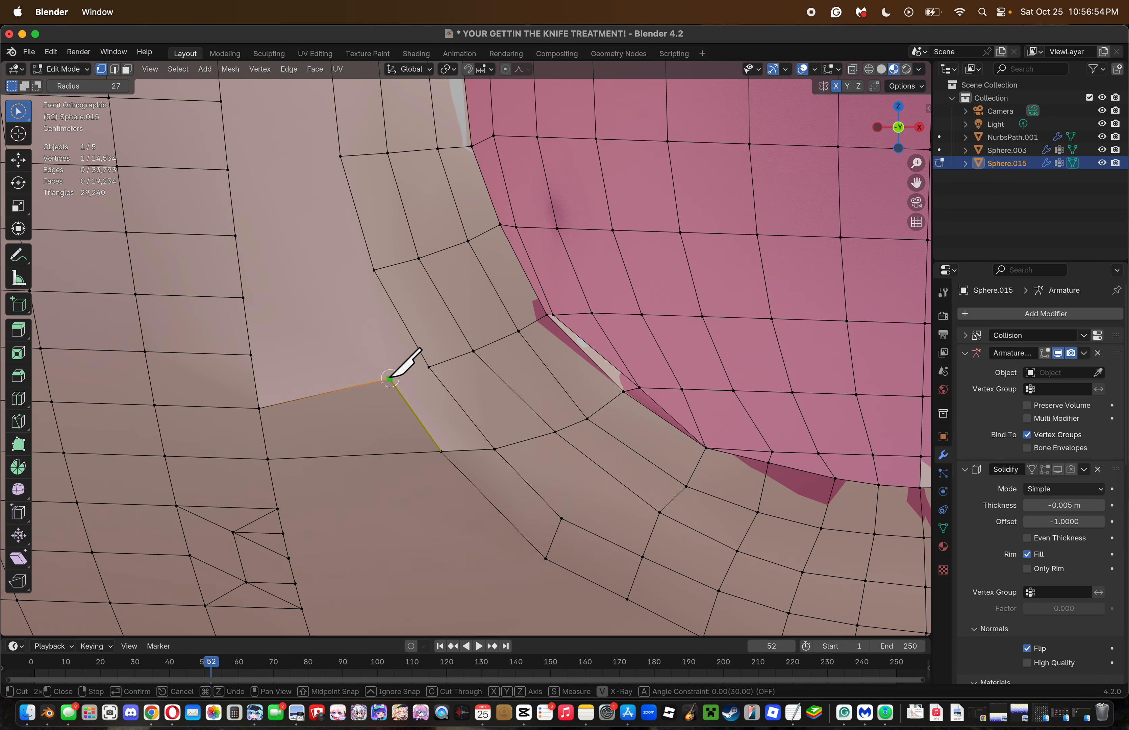
left_click(426, 368)
key("Return")
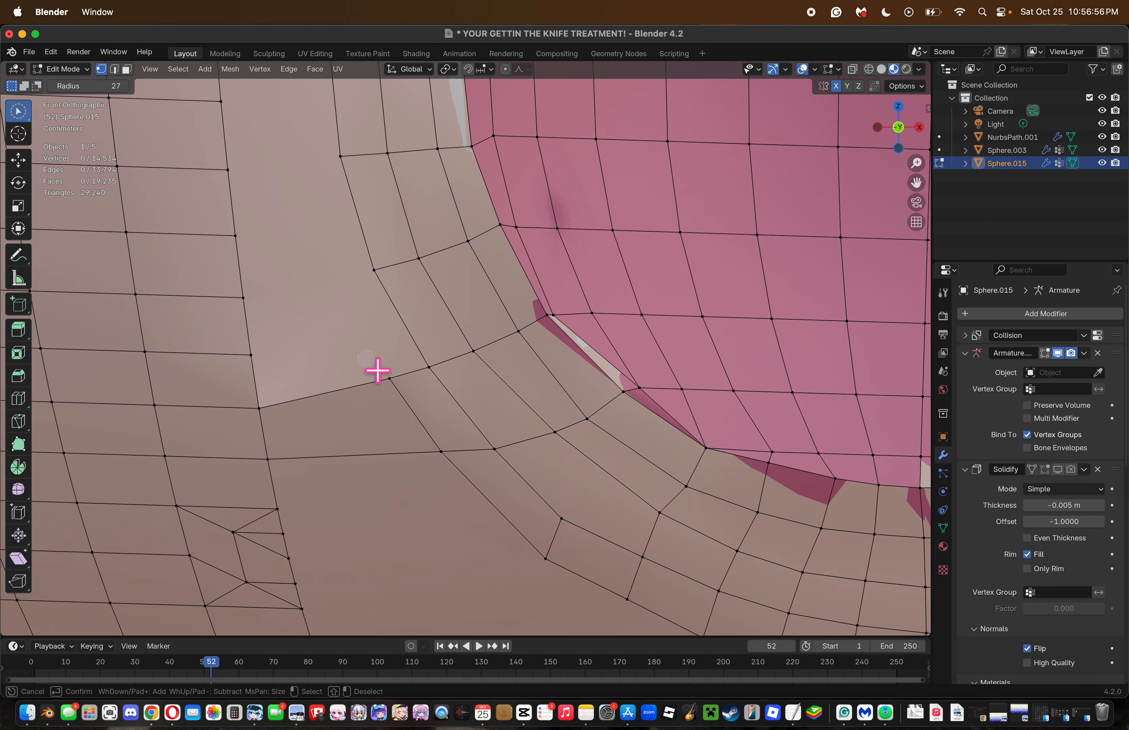
Knife-cut another outer-loop segment up the opening's lower-left side and connect its end to the adjacent ring vertex, closing a quad.
key("k")
left_click(390, 379)
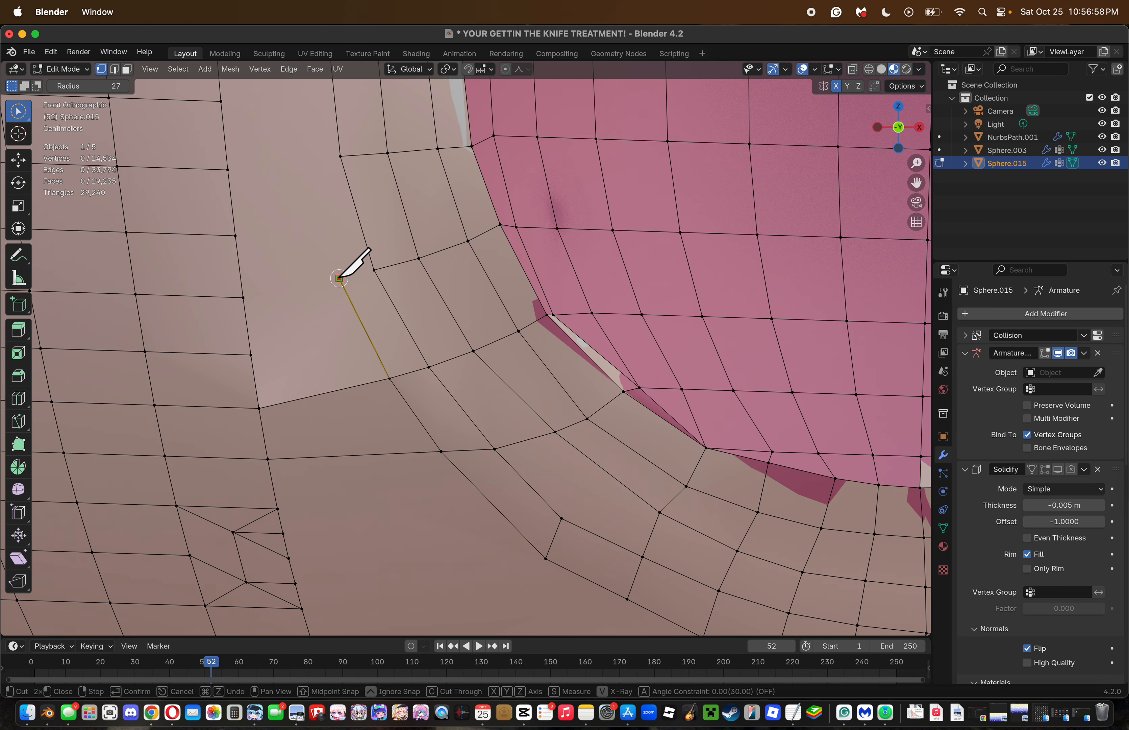
left_click(338, 278)
key("Return")
key("k")
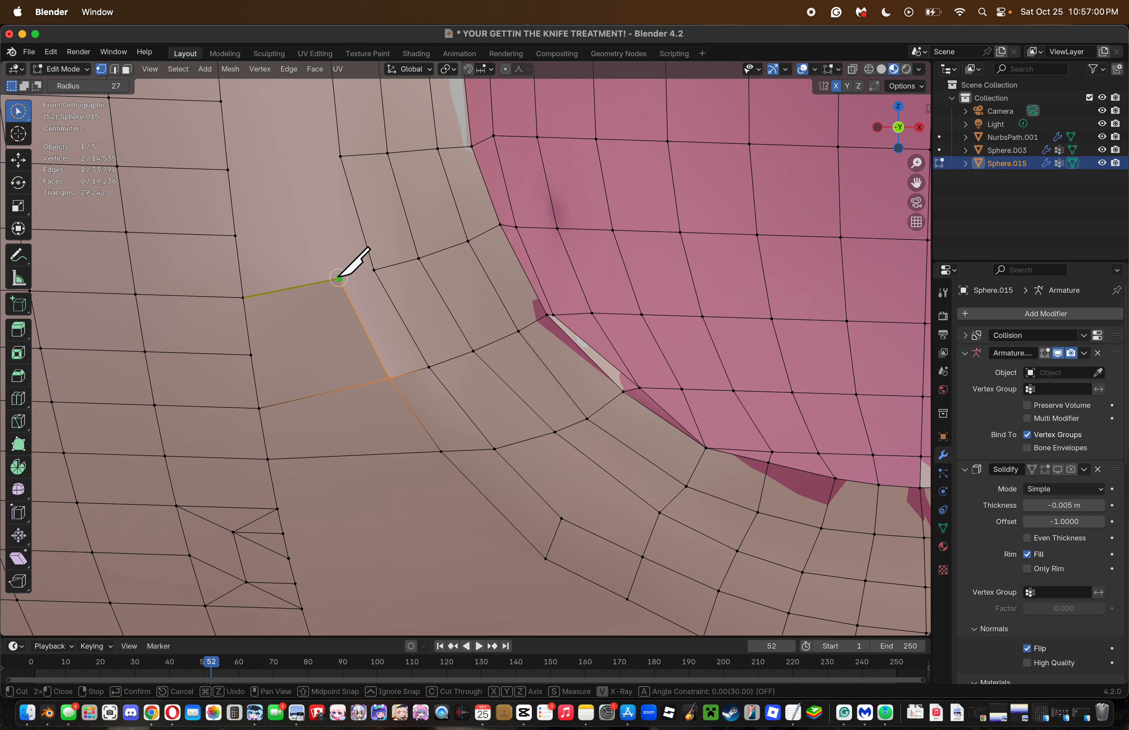
left_click(374, 271)
left_click(339, 278)
key("Return")
Move the outer-loop vertex on the lower spoke edge 0.005193 m along X and -0.004699 m along Z.
left_click(441, 450)
key("g")
left_click_drag(917, 163, 924, 196)
left_click(528, 536)
Knife-cut the next loop segment above the last closed quad, then cut a spoke from its end to the neighbouring ring vertex.
key("k")
left_click(476, 434)
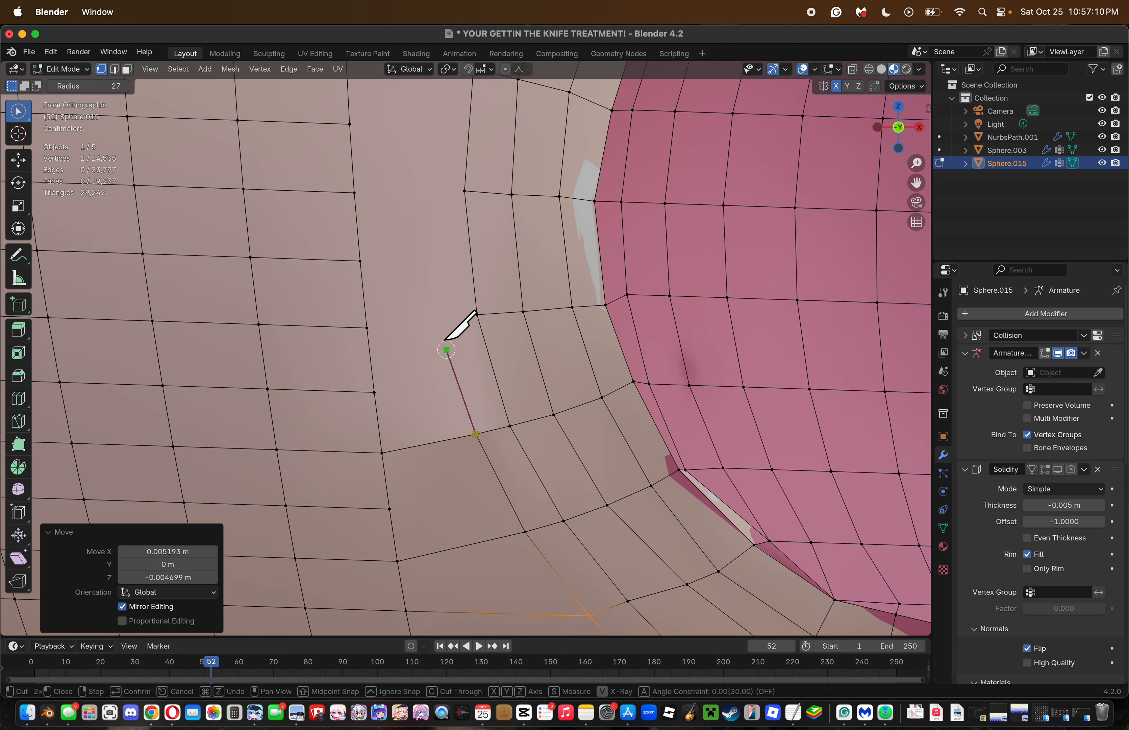
left_click(437, 318)
key("Return")
key("j")
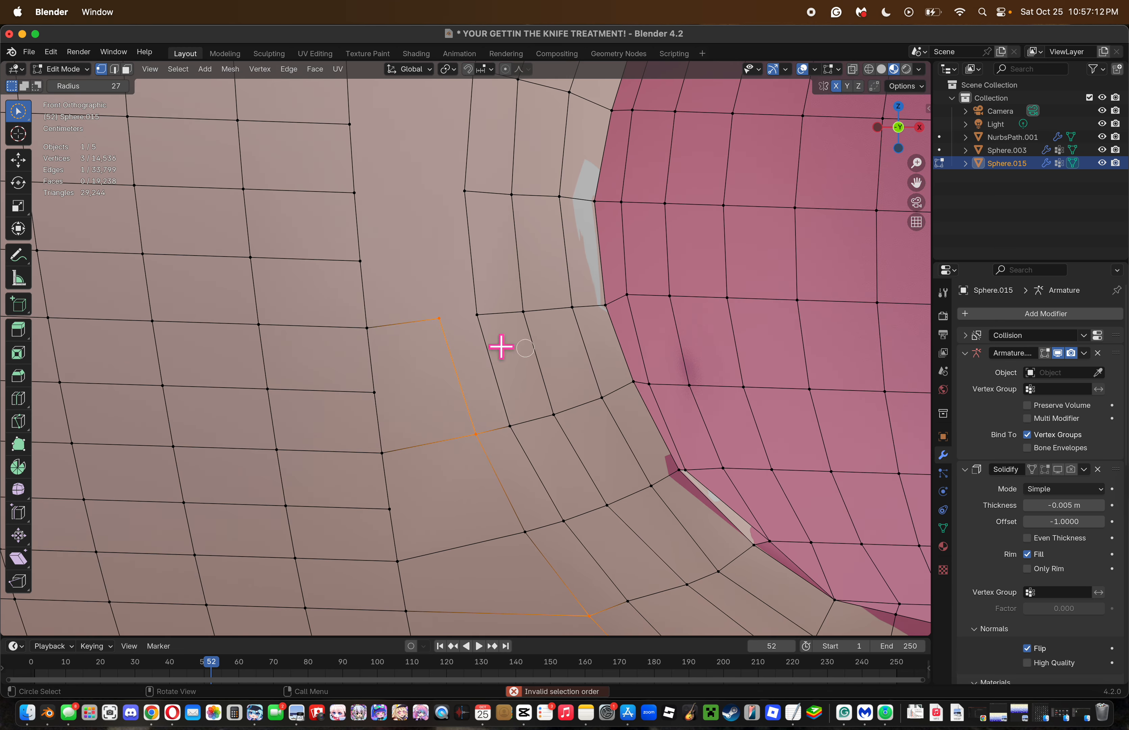
key("k")
left_click(439, 318)
left_click(476, 315)
key("Return")
key("j")
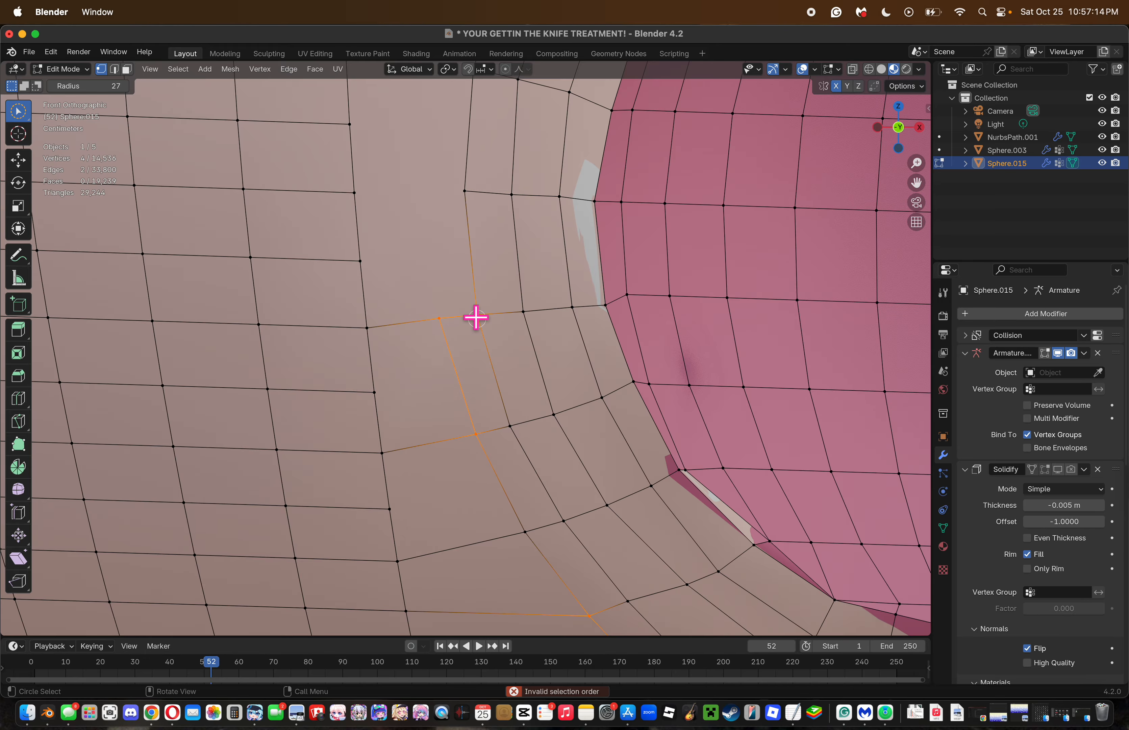
Clear the selection and knife-cut an outer quad up to the ring vertex level with the sphere's left edge.
key("alt+a")
left_click_drag(922, 185, 901, 267)
key("k")
left_click(419, 403)
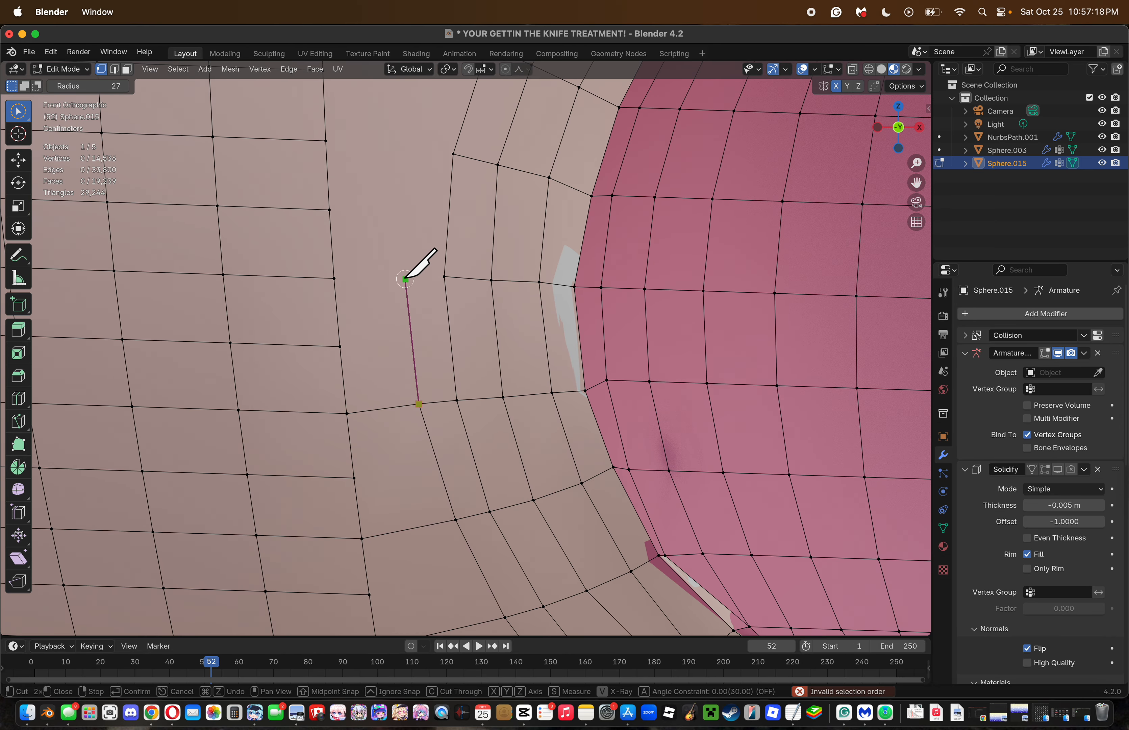
left_click(405, 277)
key("Return")
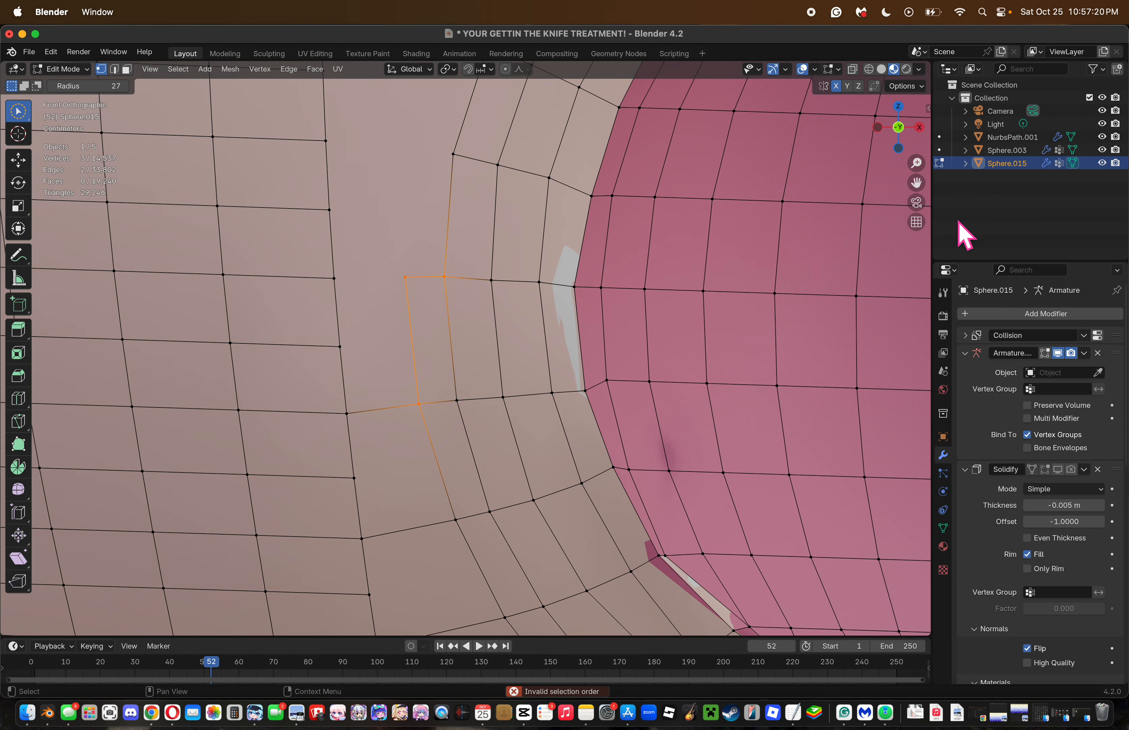
Knife-cut one more near-vertical outer quad along the opening's left side, ending at the next ring vertex up.
left_click_drag(909, 179, 848, 327)
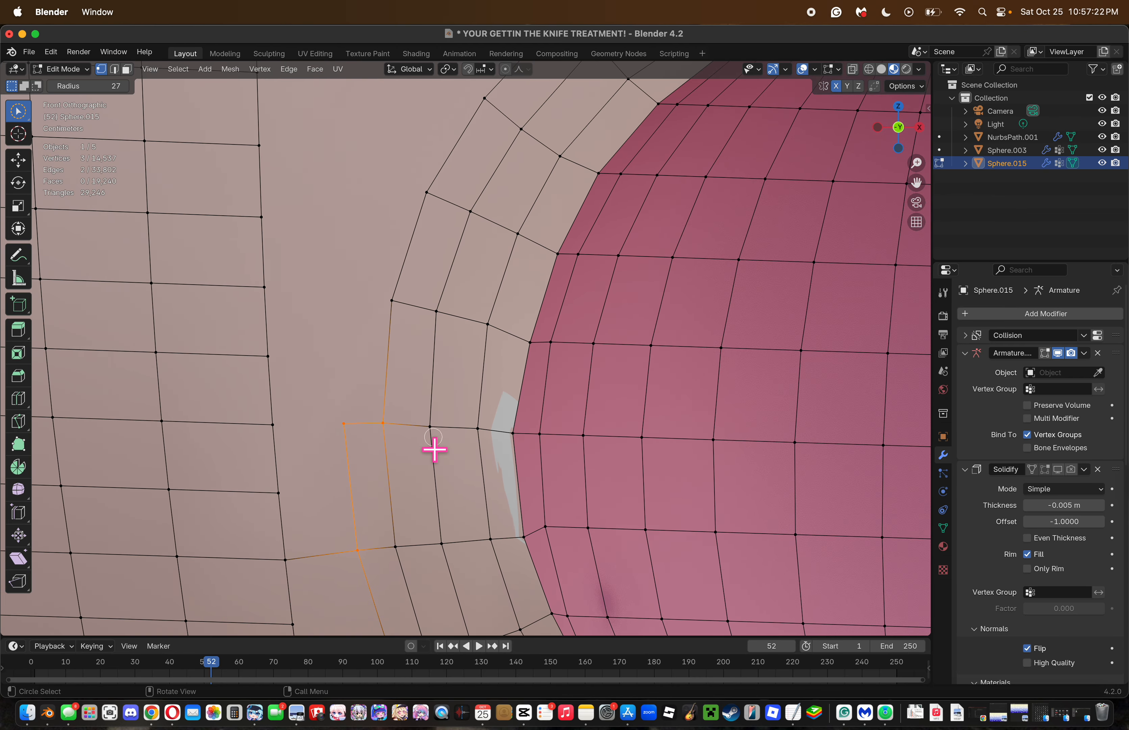
key("k")
left_click(344, 423)
left_click(346, 290)
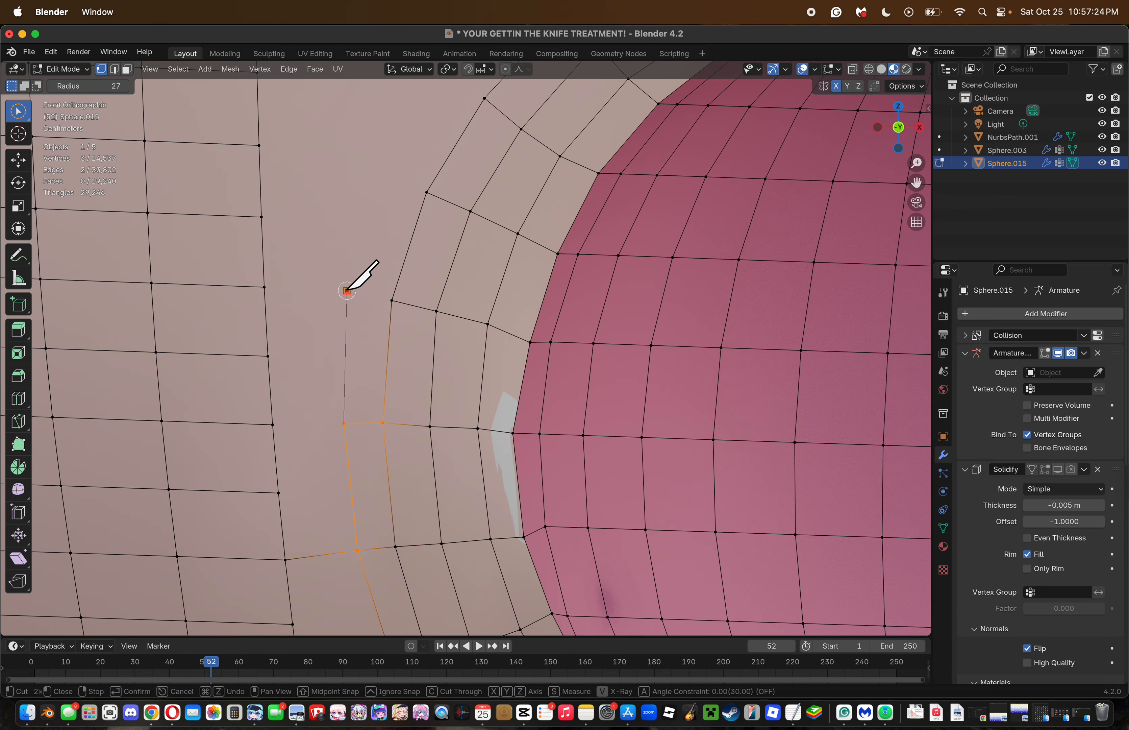
left_click(391, 298)
key("Return")
Knife-cut the first inward-leaning outer quad where the ring starts curving over the sphere's upper left, and clear the selection.
left_click_drag(916, 182, 668, 311)
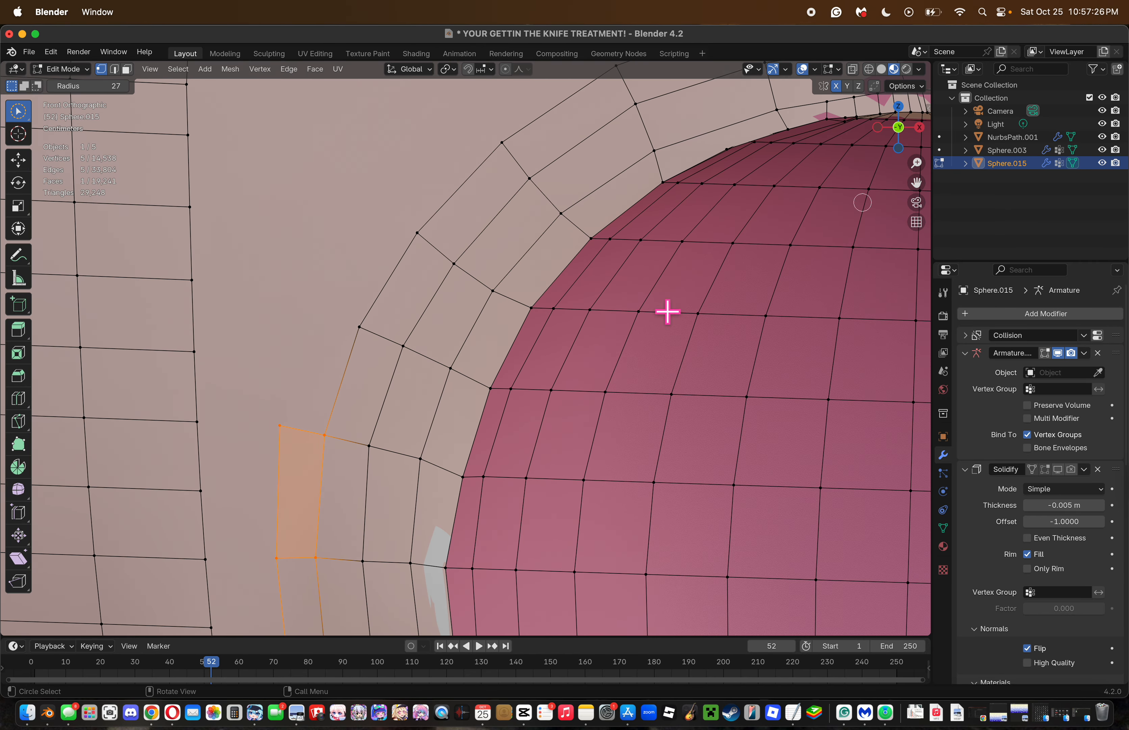
key("k")
left_click(279, 426)
left_click(315, 305)
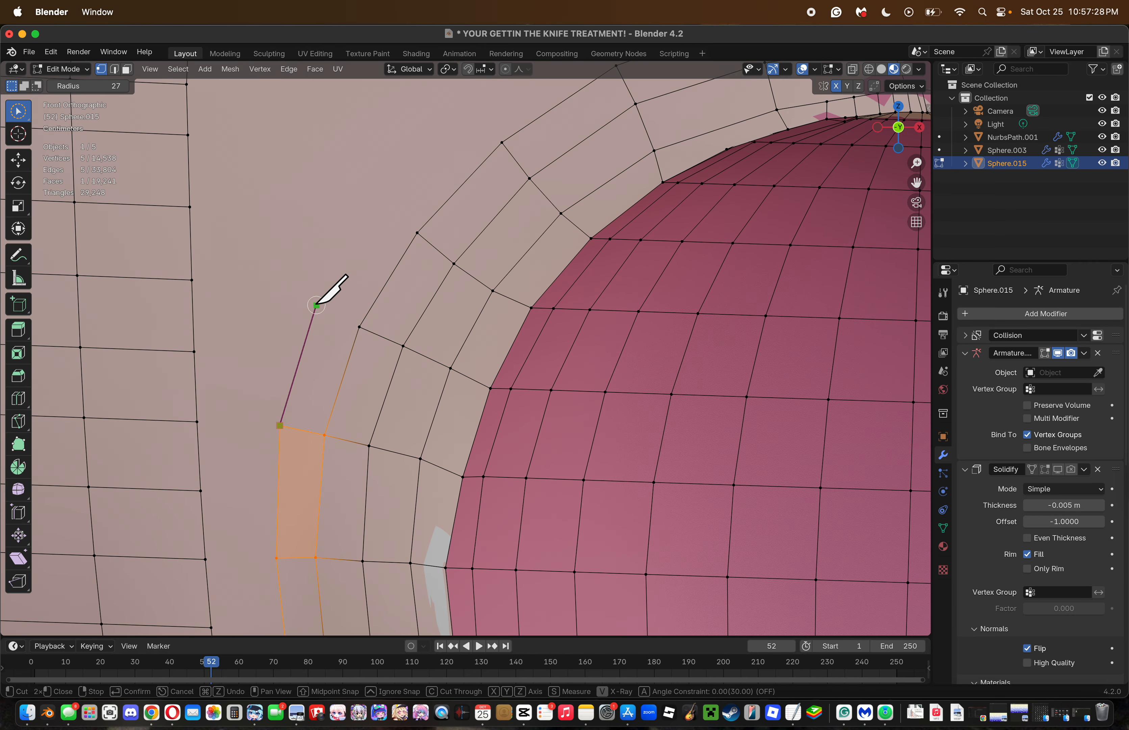
key("Return")
key("j")
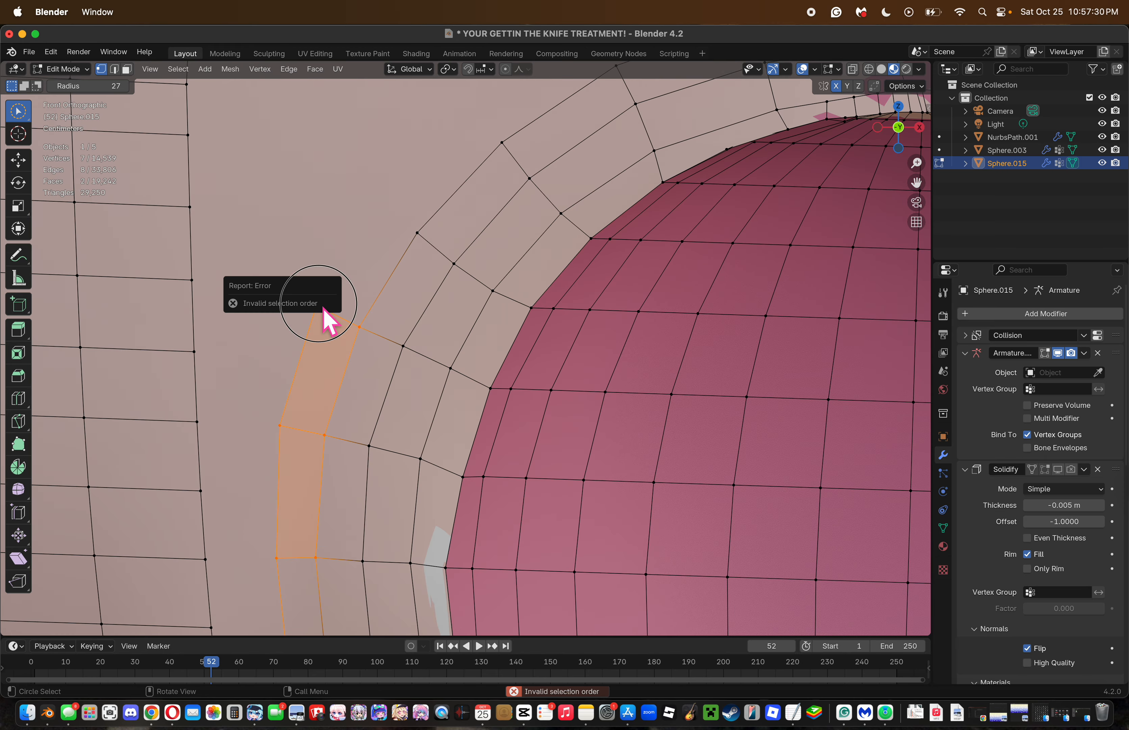
left_click(459, 327)
Continue the outer loop with a knife-cut quad up the sphere's upper-left curve to the following ring vertex.
key("k")
left_click(311, 302)
left_click(373, 212)
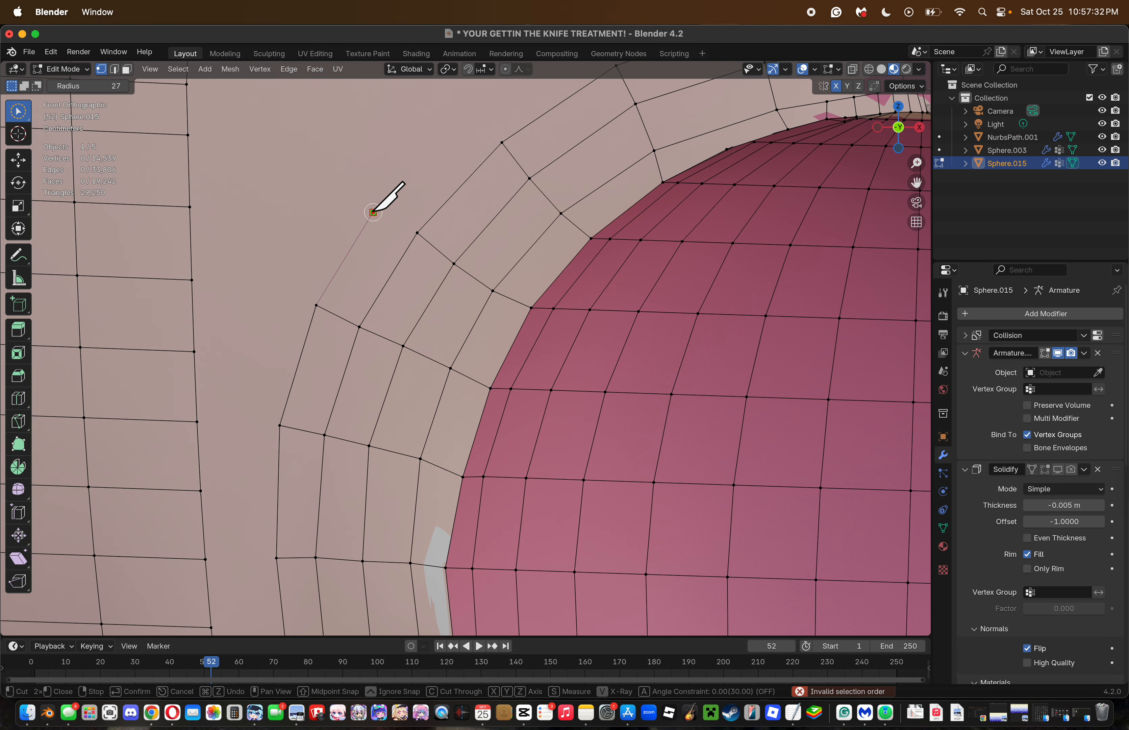
key("Return")
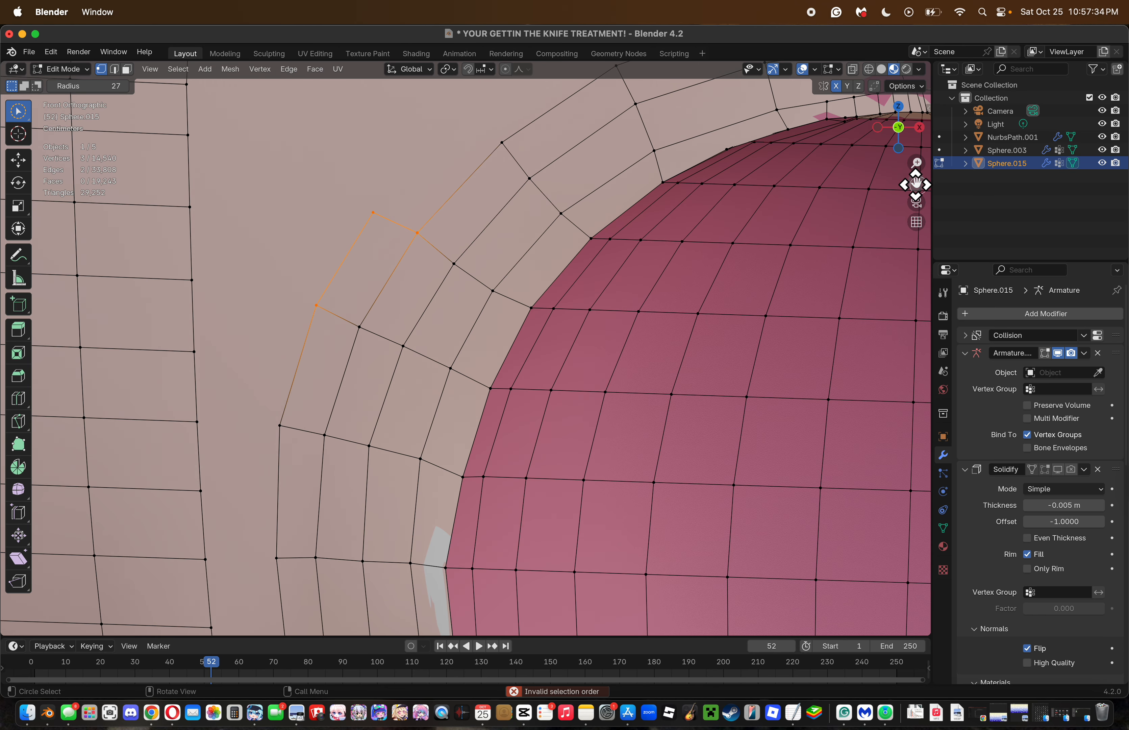
Knife-cut the next diagonal outer quad from the loop's free corner, closing it at the ring vertex further along the upper-left curve.
left_click_drag(916, 184, 788, 354)
left_click(410, 331)
key("k")
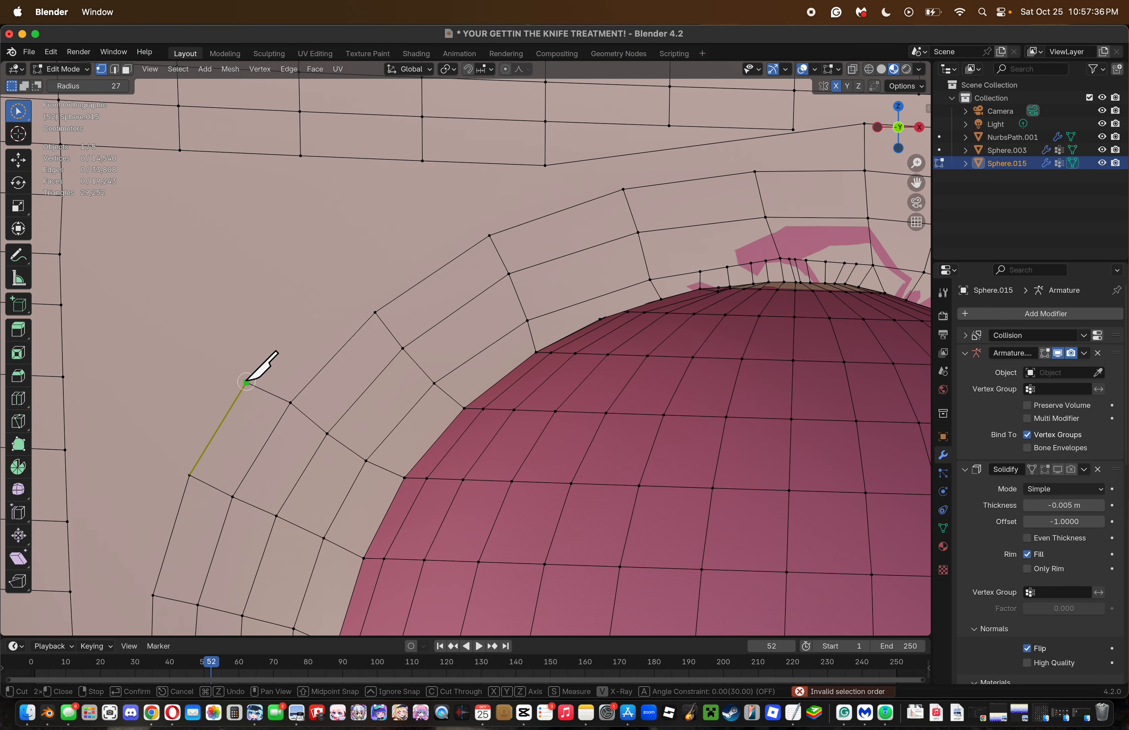
left_click(247, 380)
left_click(334, 280)
left_click(375, 312)
key("Return")
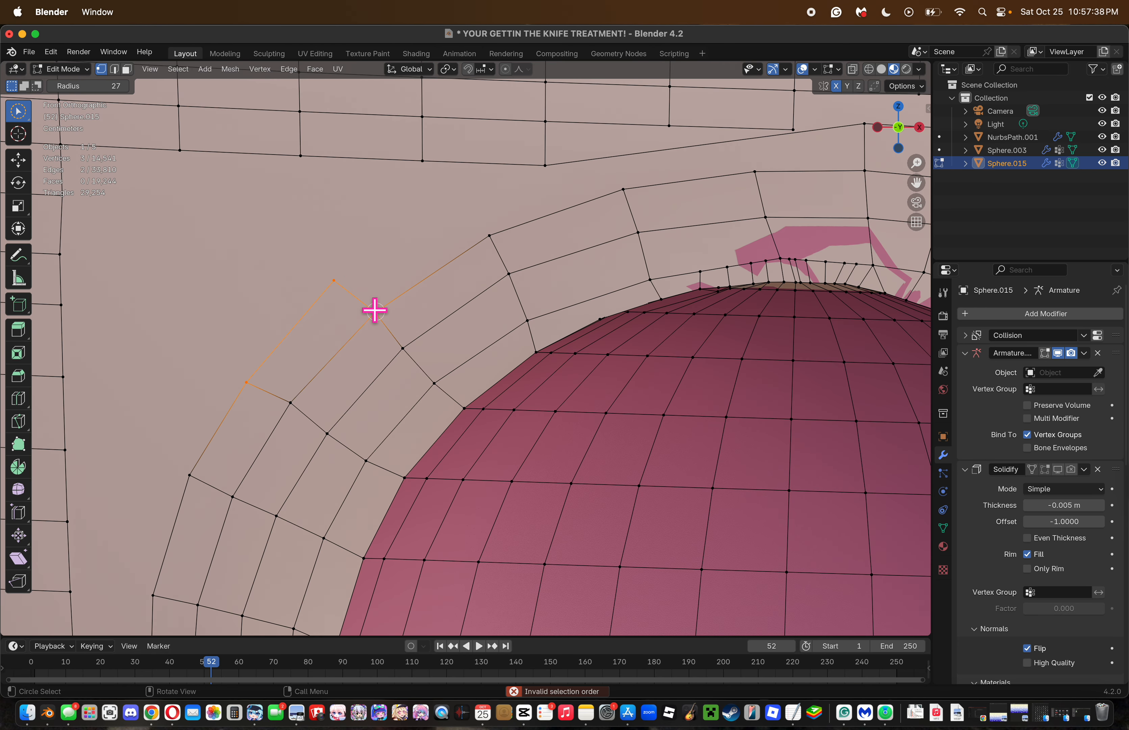
Knife-cut a longer outer quad where the upper-left curve flattens, connecting its new corner to the ring vertex below.
key("k")
left_click(334, 280)
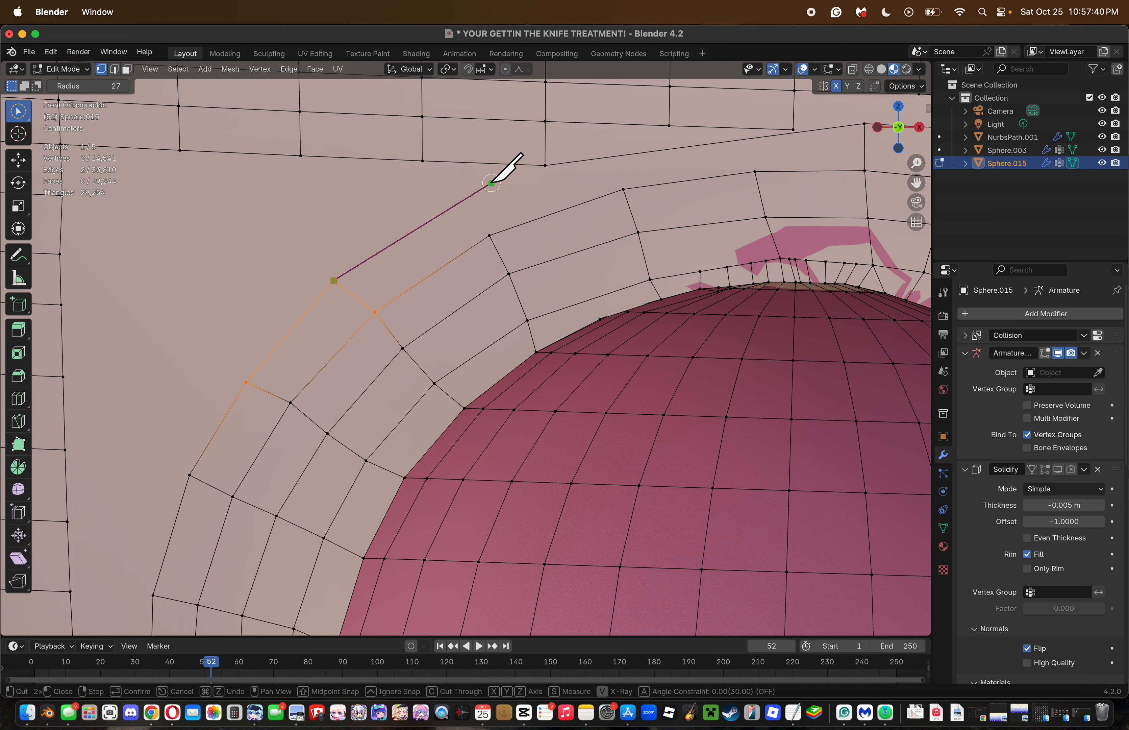
left_click(477, 201)
left_click(485, 230)
key("Return")
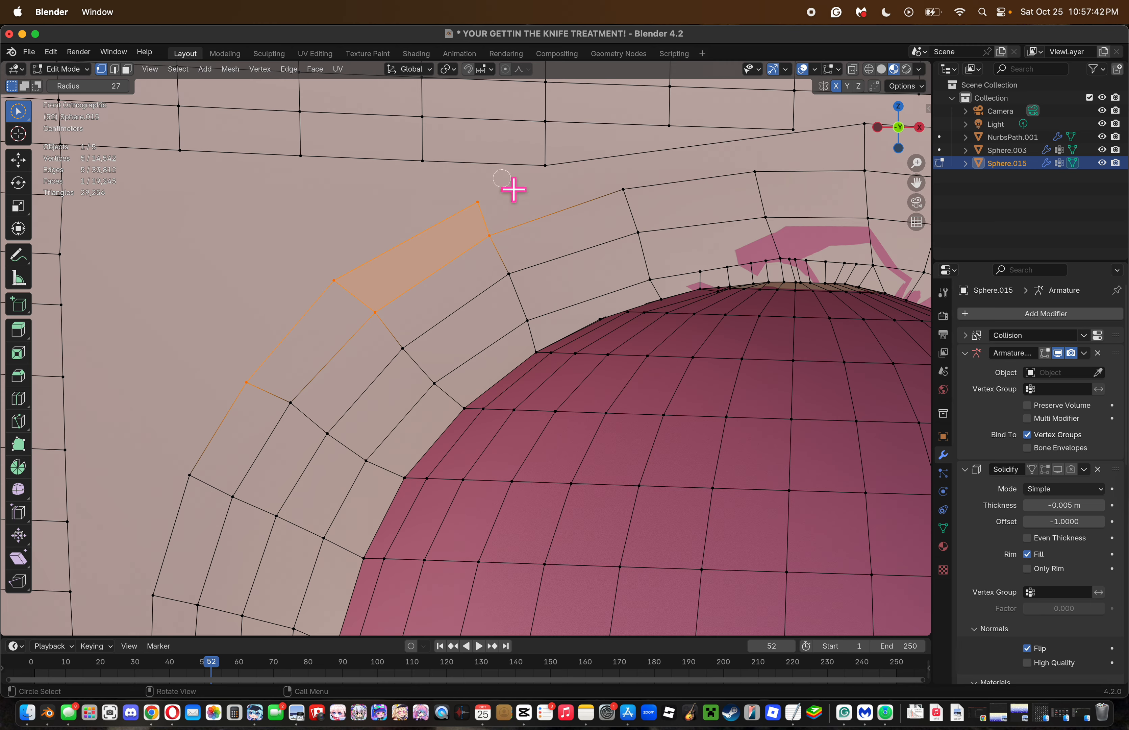
Knife-cut the outer quad approaching the long slanted edge above the opening, ending at the next upper ring vertex.
key("k")
left_click(478, 202)
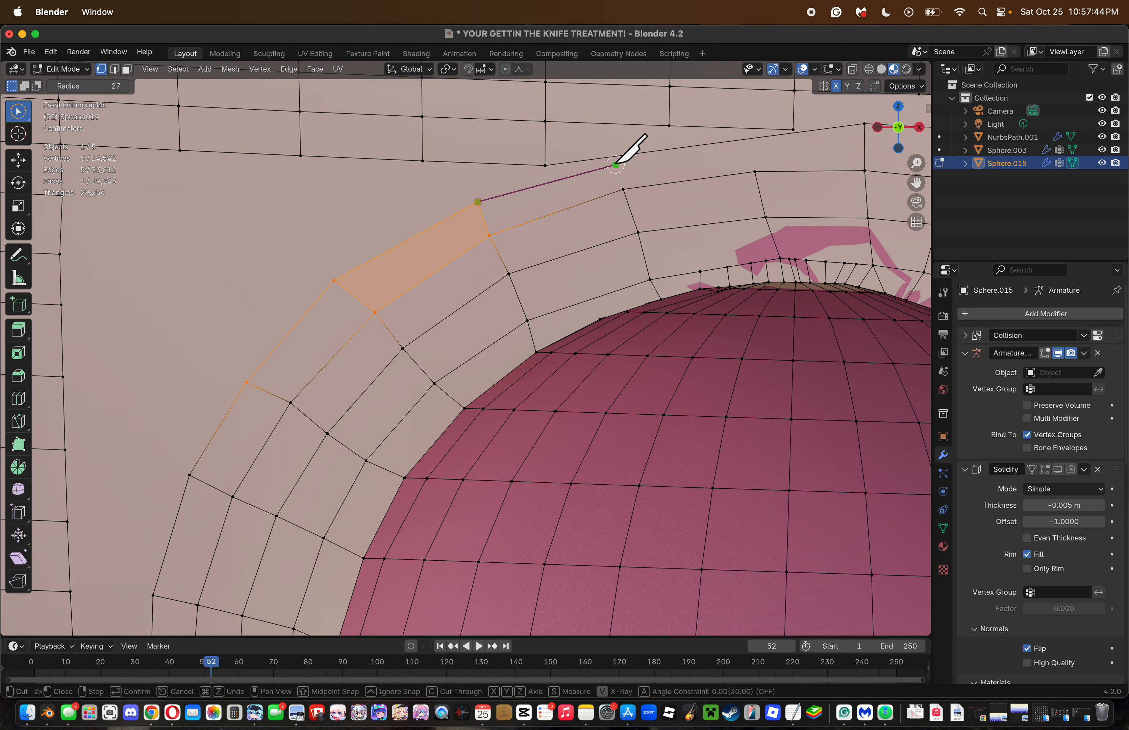
left_click(624, 188)
key("Return")
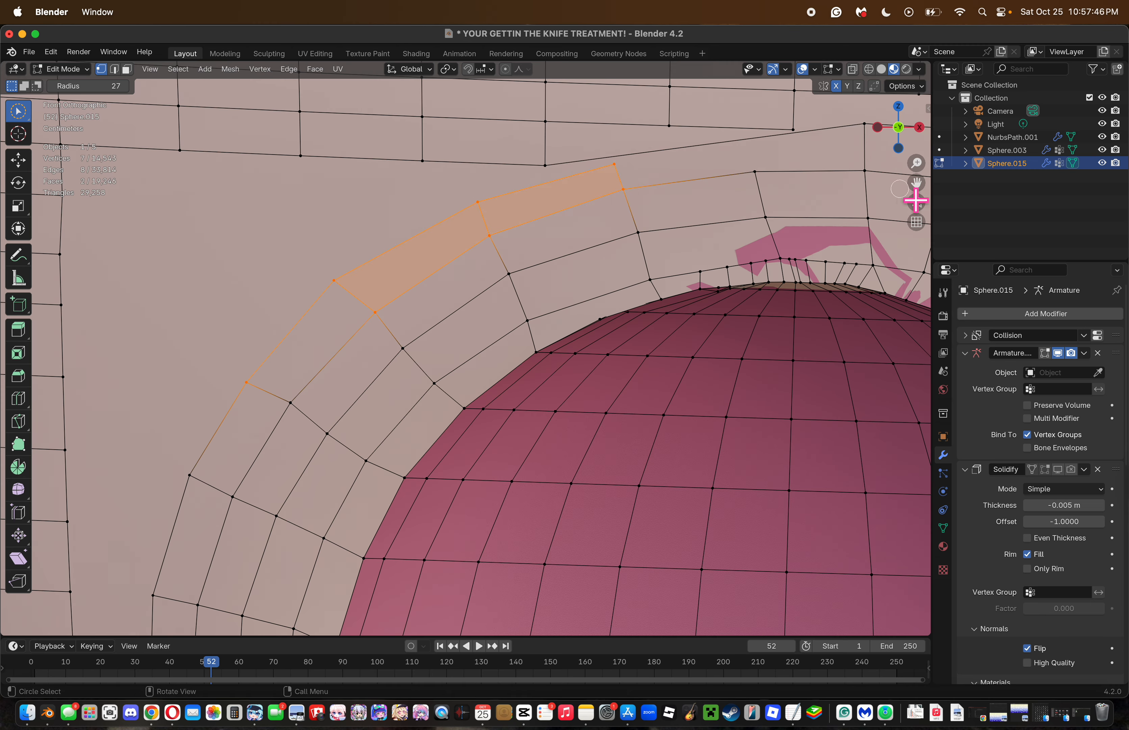
Knife-cut the outer loop onto the long slanted edge above the sphere, join it to the ring vertex below, and clear the selection.
left_click_drag(916, 184, 917, 181)
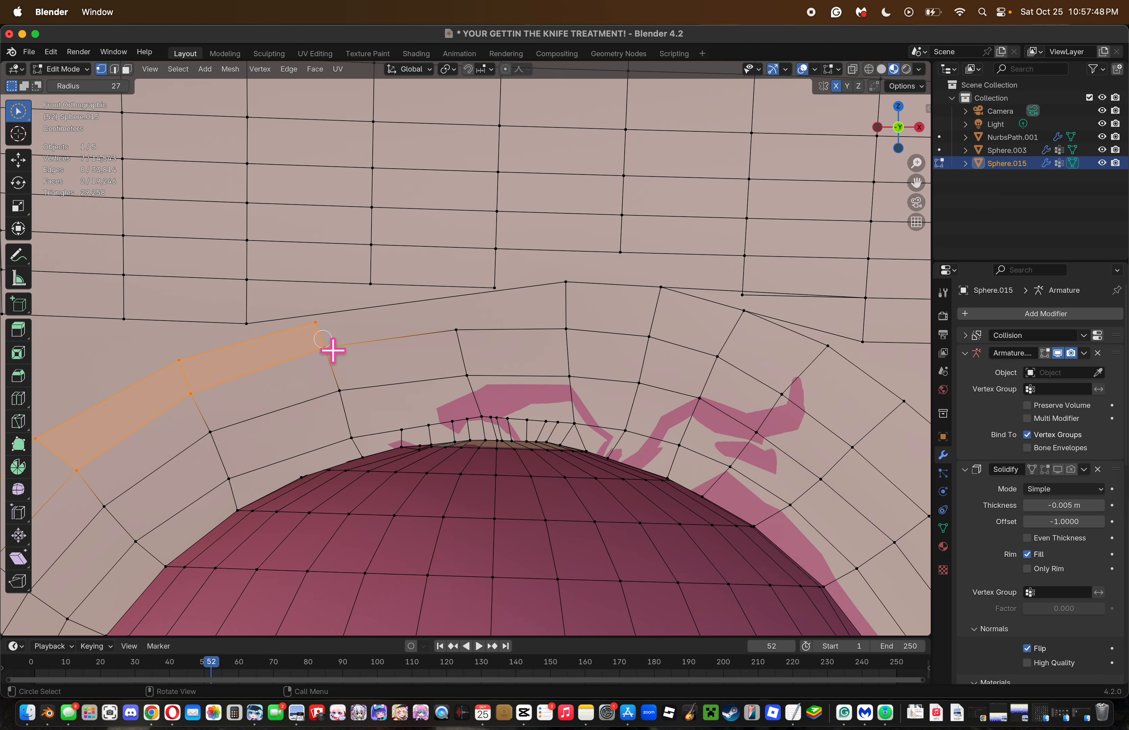
key("k")
left_click(316, 322)
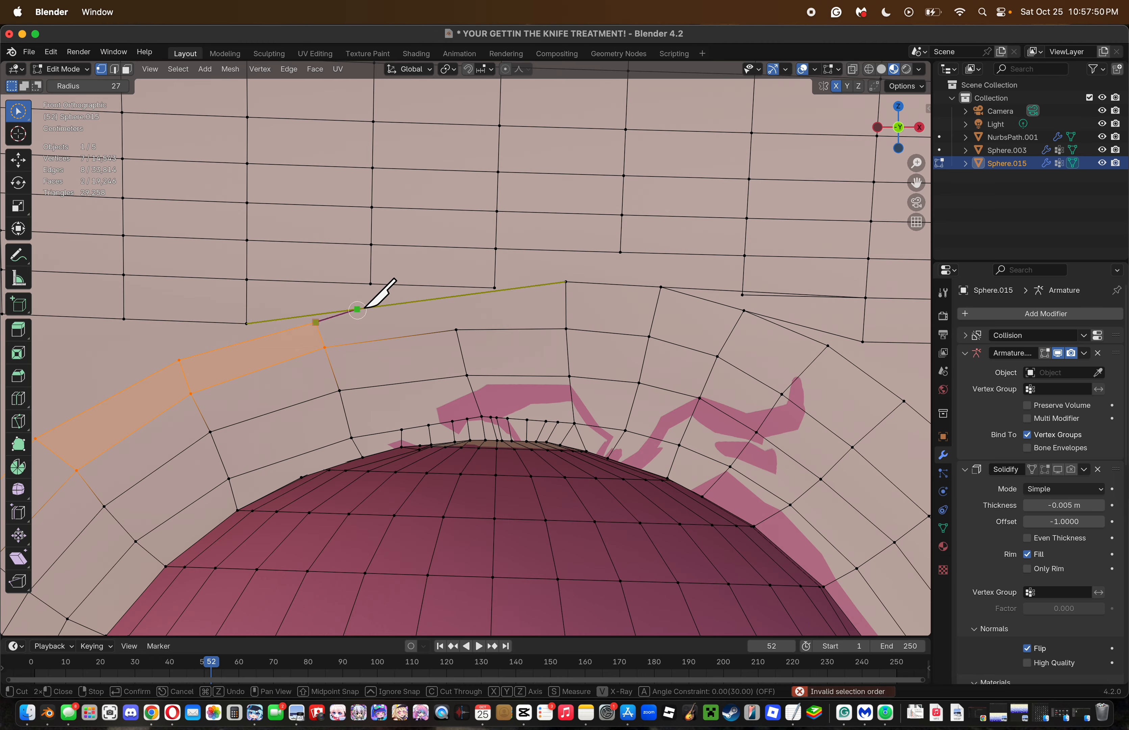
left_click(448, 298)
left_click(455, 328)
key("Return")
left_click(570, 315)
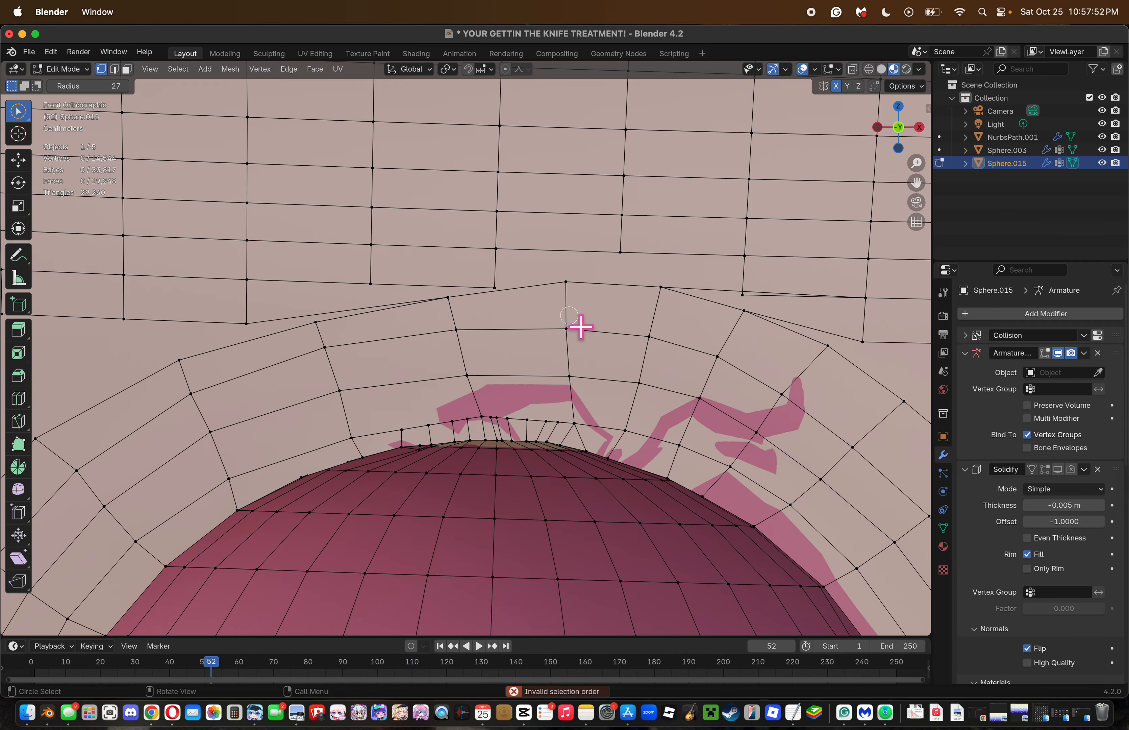
Select the complete outer edge loop around the opening, adding the lower, left and upper segments piece by piece.
left_click_drag(920, 156, 920, 299)
left_click(638, 305, "alt")
left_click_drag(916, 183, 927, 63)
left_click(627, 407, "alt+shift")
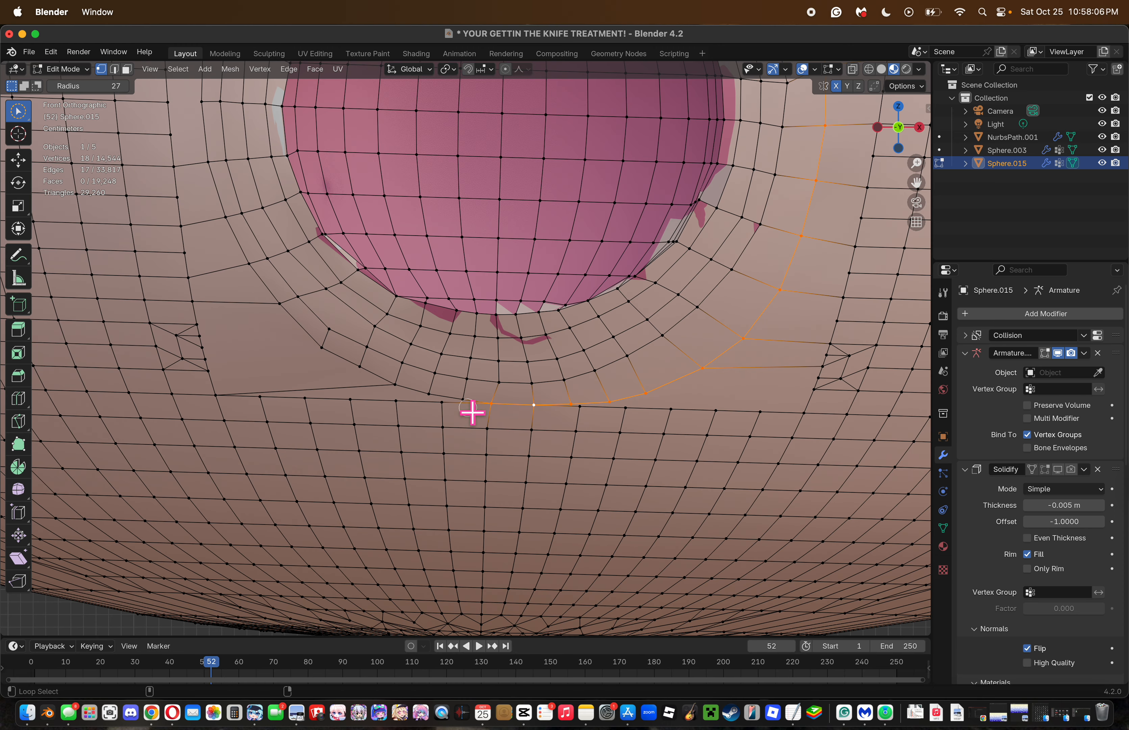
left_click(460, 400, "alt+shift")
left_click(395, 389, "alt+shift")
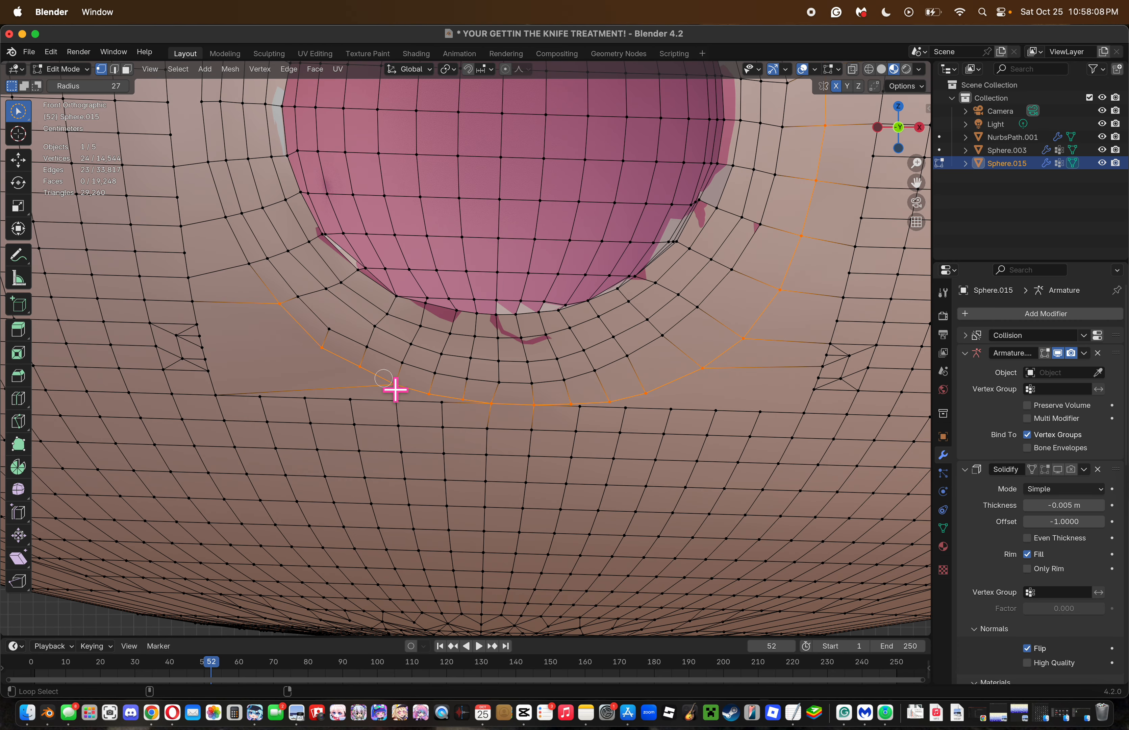
left_click(257, 290, "alt+shift")
left_click_drag(916, 182, 912, 496)
left_click(222, 391, "alt+shift")
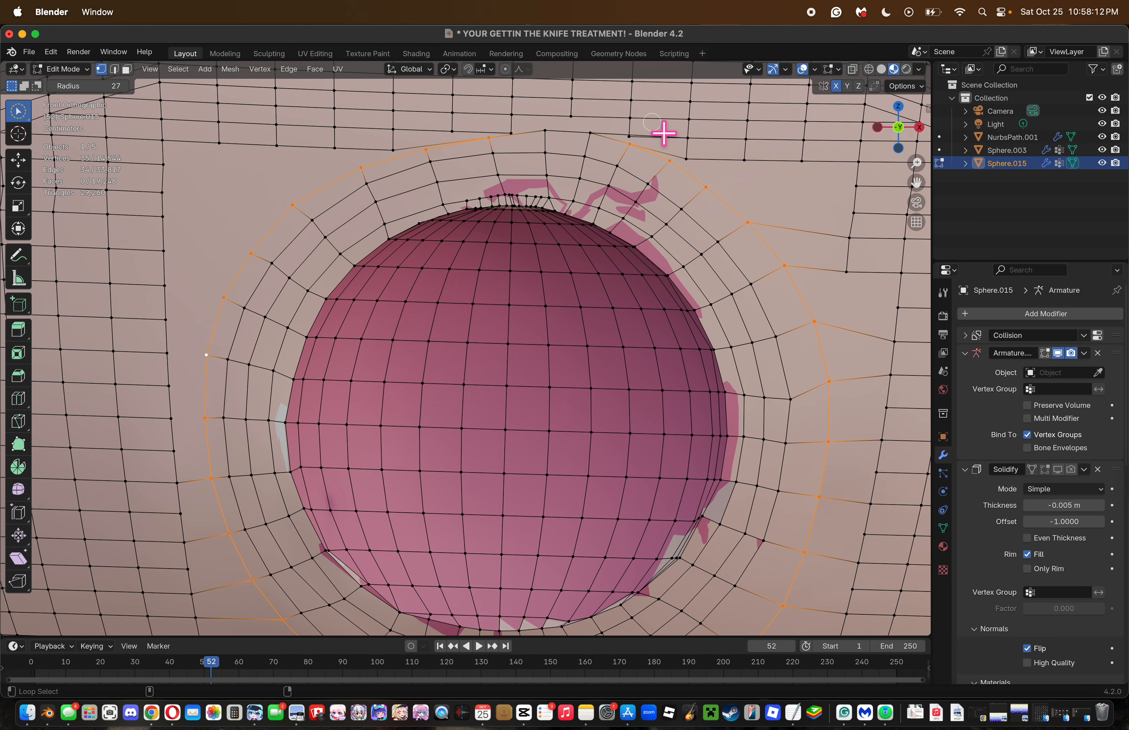
left_click(549, 137, "shift")
left_click(583, 137, "shift")
scroll(873, 359, "down", 1)
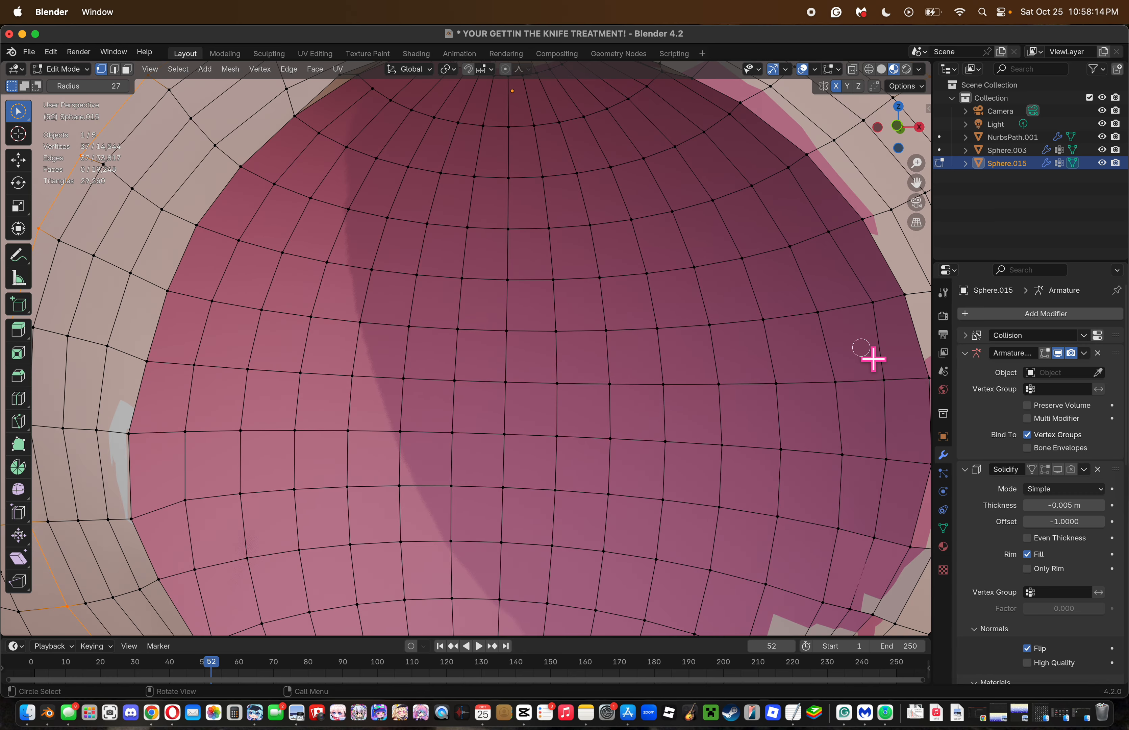
From the front view, try smoothing the vertices of the selected outer edge loop around the opening.
key("ctrl+v")
left_click(896, 128)
key("ctrl+v")
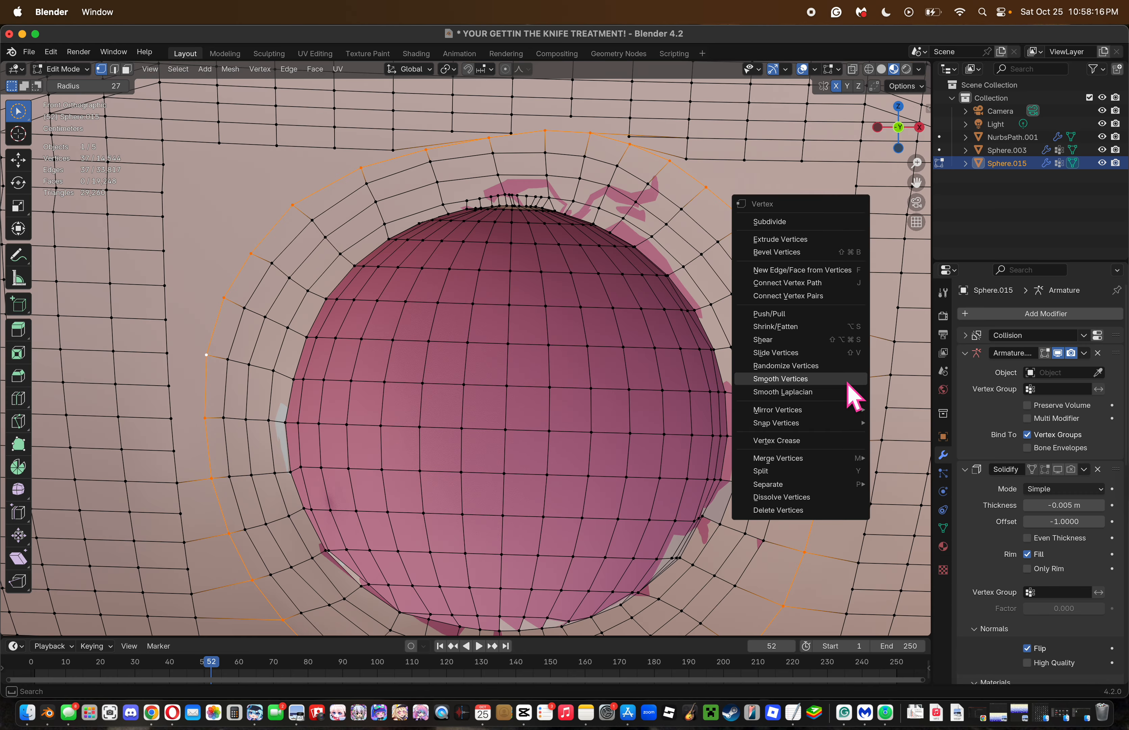
left_click(849, 379)
left_click_drag(916, 164, 916, 247)
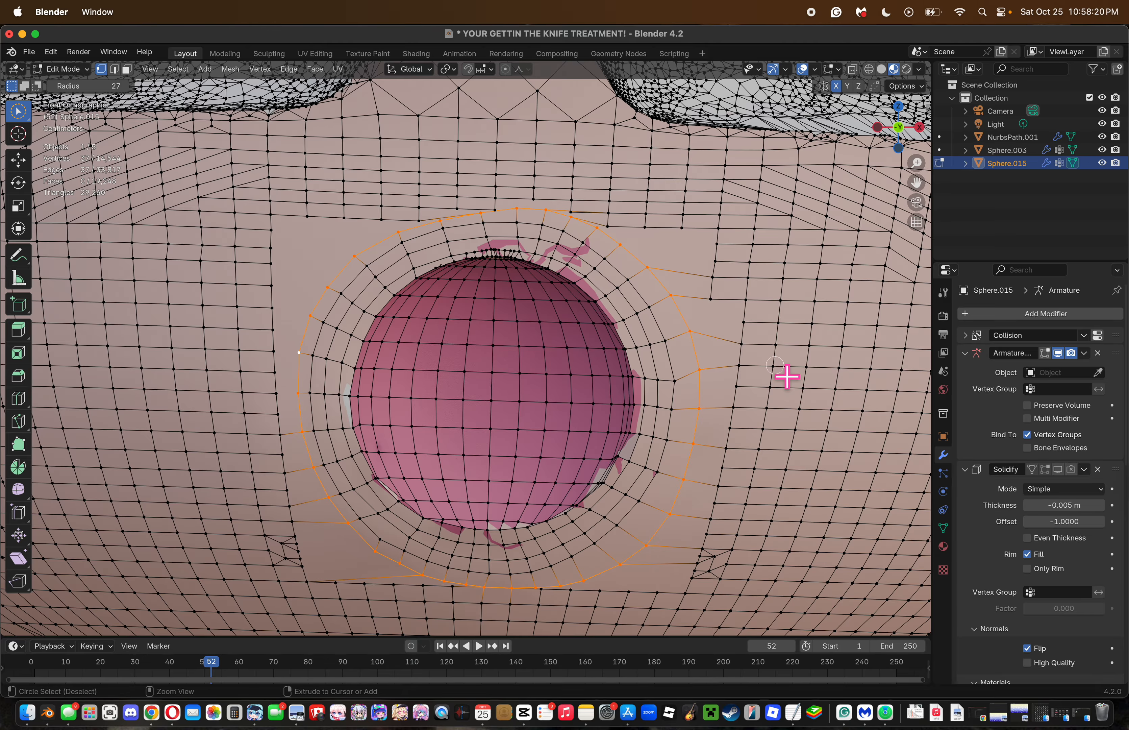
Dissolve the stray outer-loop vertex at the opening's lower left, then knife-cut that stretch again with a spoke to the inner ring.
left_click(427, 579)
key("x")
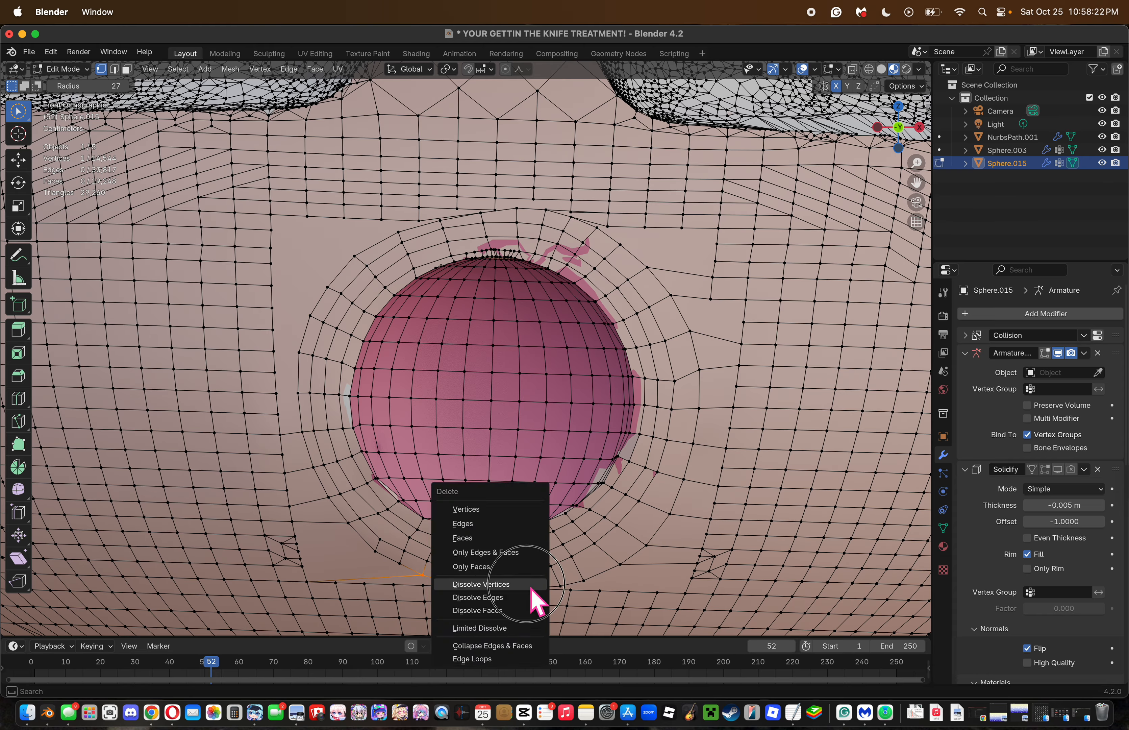
left_click(527, 586)
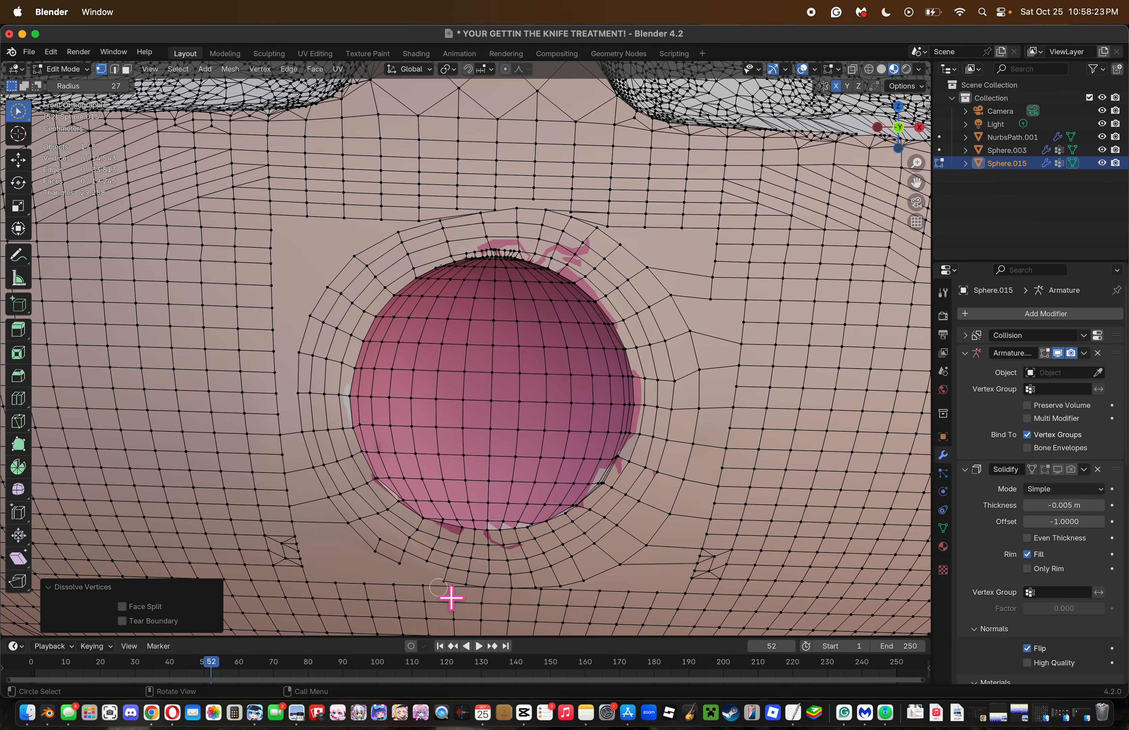
key("k")
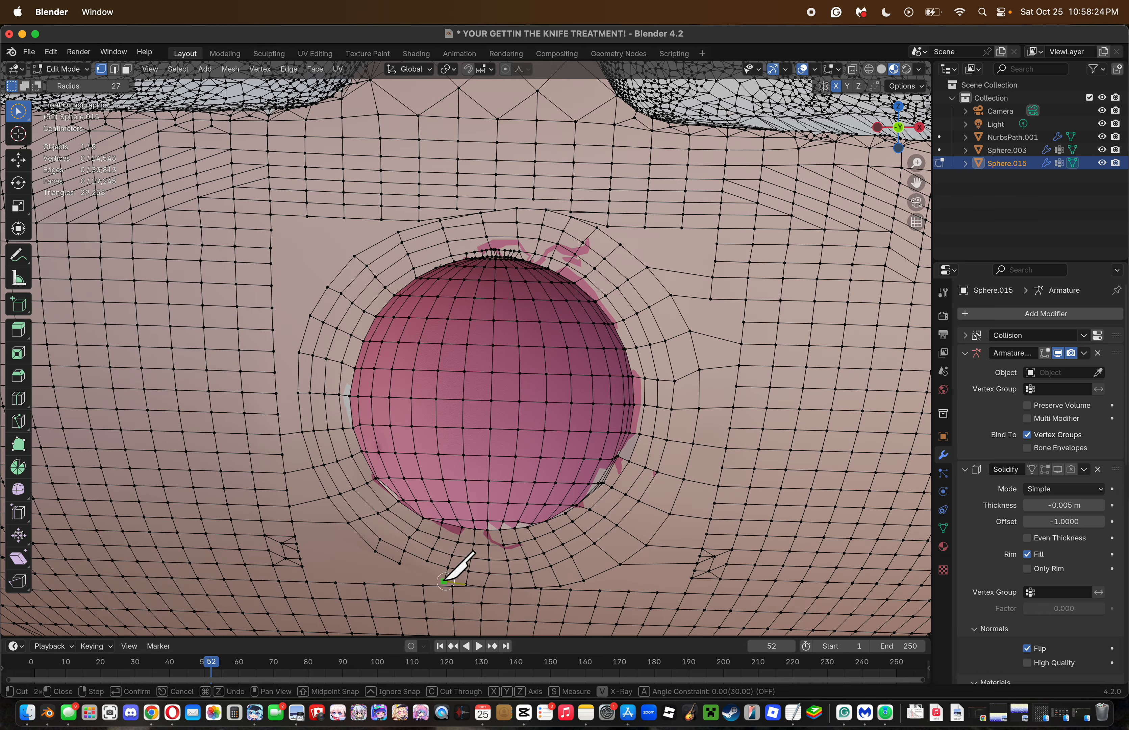
left_click(444, 581)
key("Return")
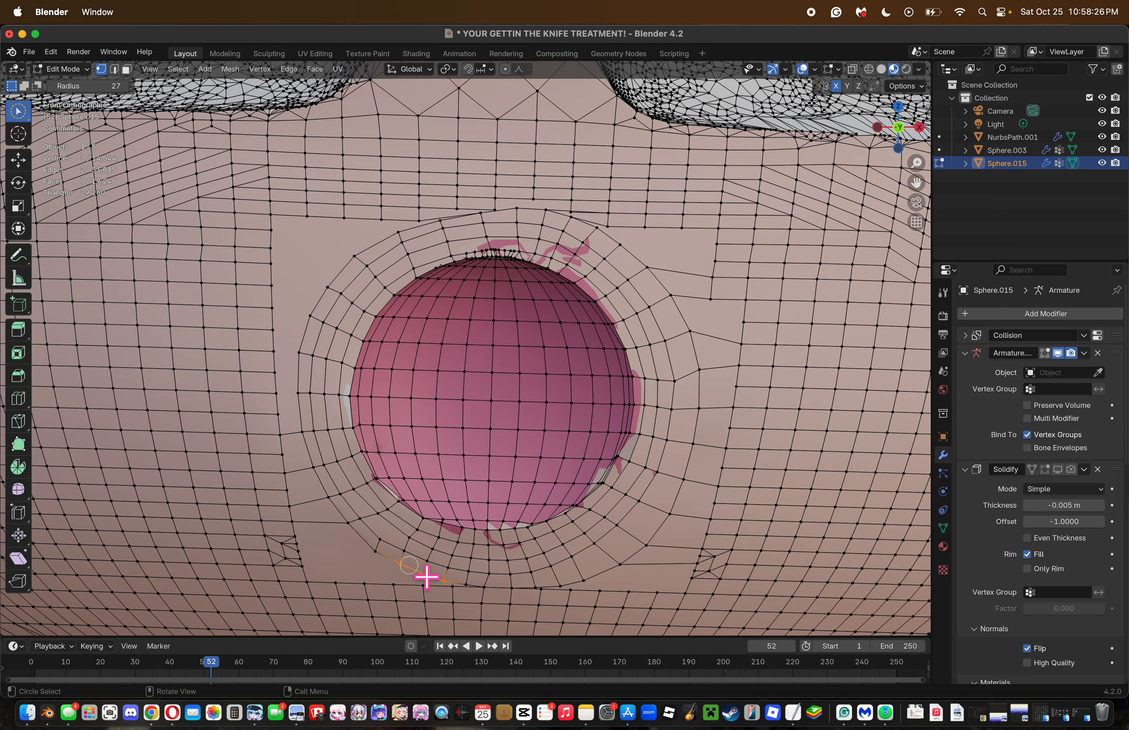
key("k")
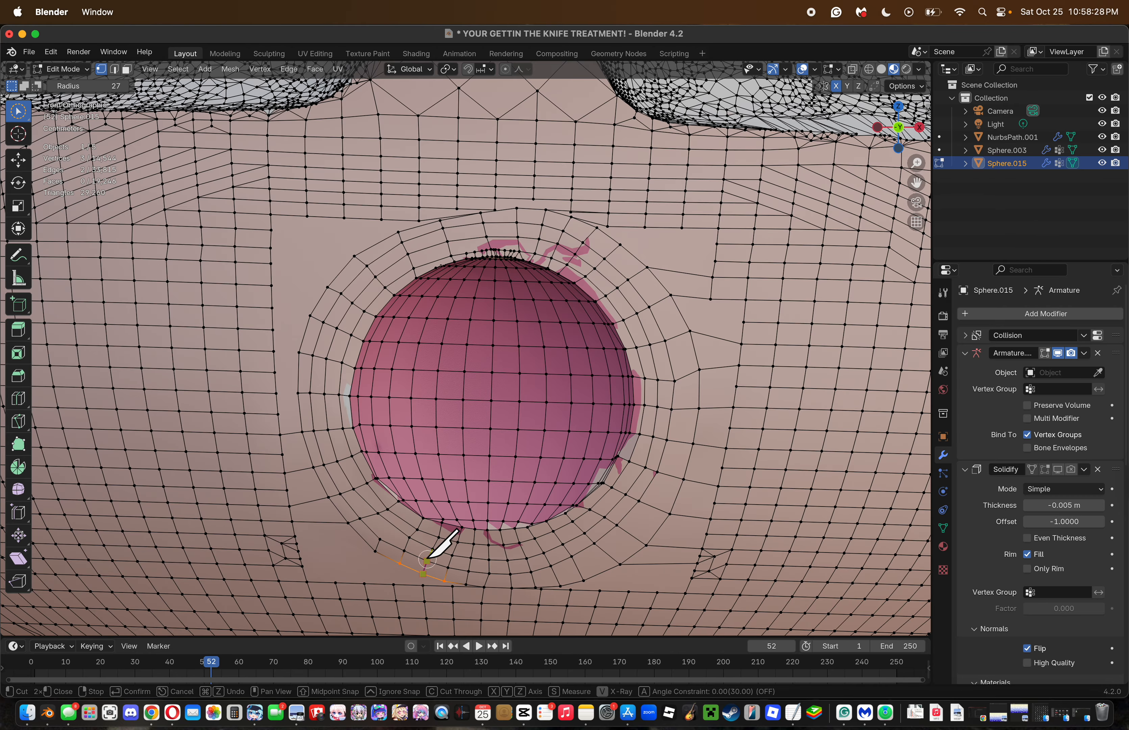
key("Return")
Dissolve the outer-loop vertex at the opening's lower right and knife-cut a straighter edge in its place.
left_click(645, 569, "alt")
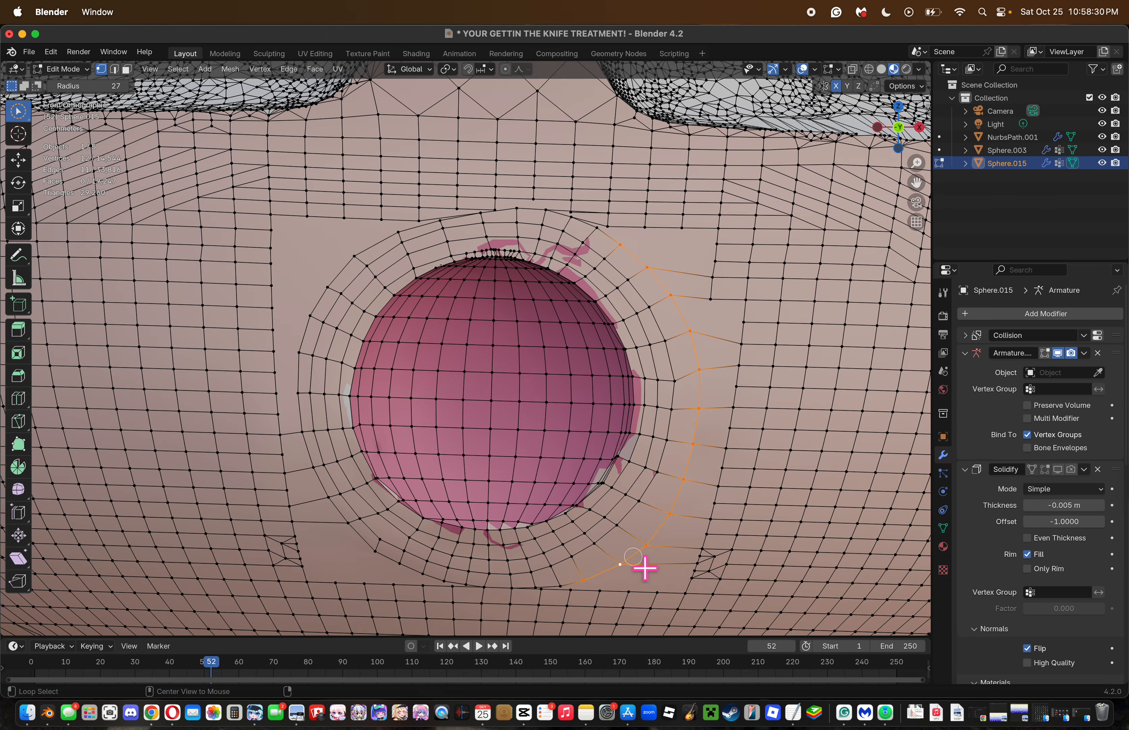
left_click(627, 583)
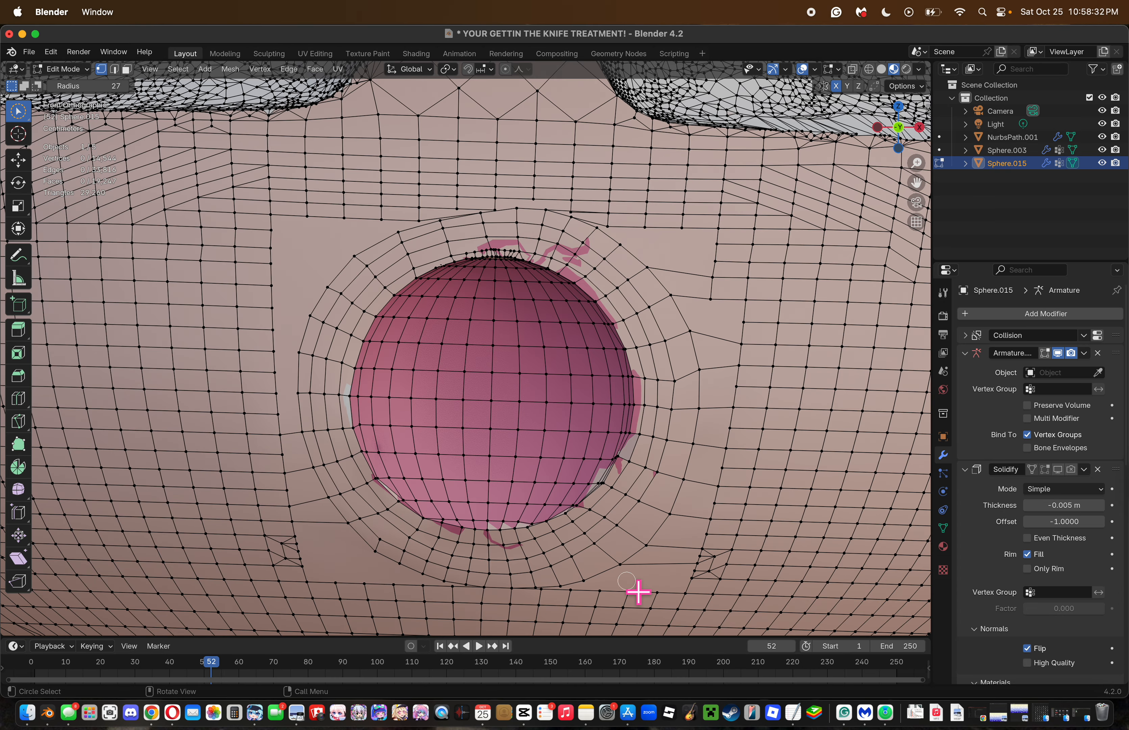
left_click(623, 570)
key("x")
left_click(771, 598)
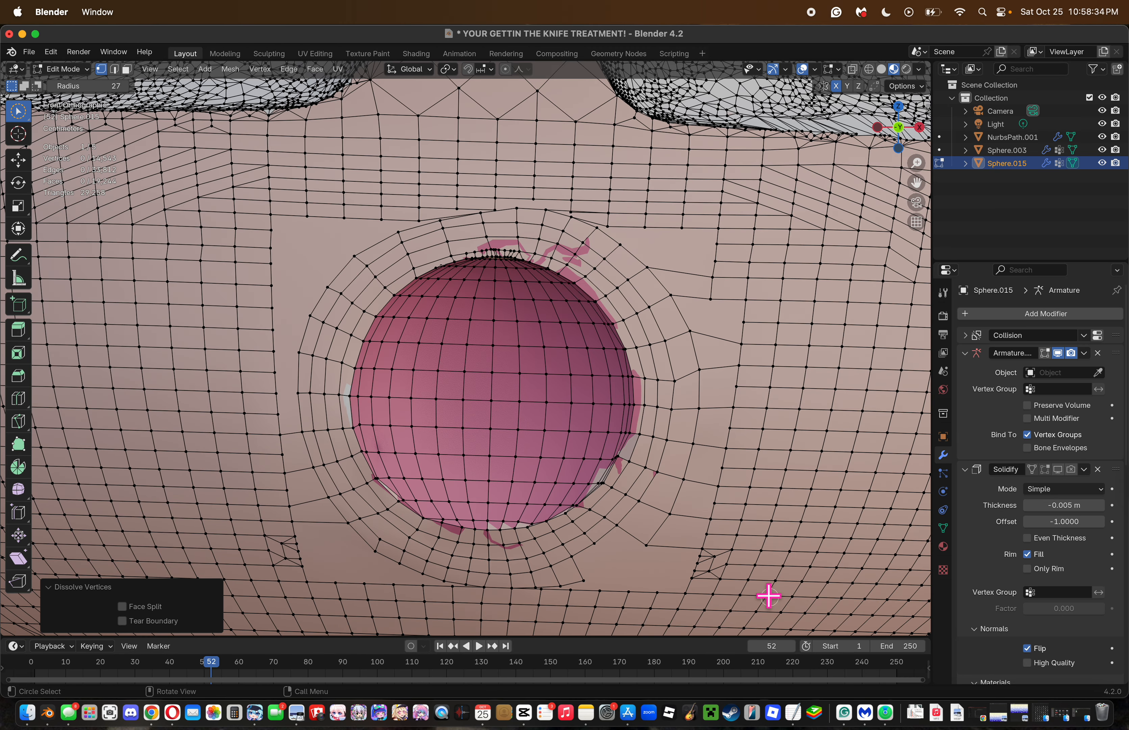
key("k")
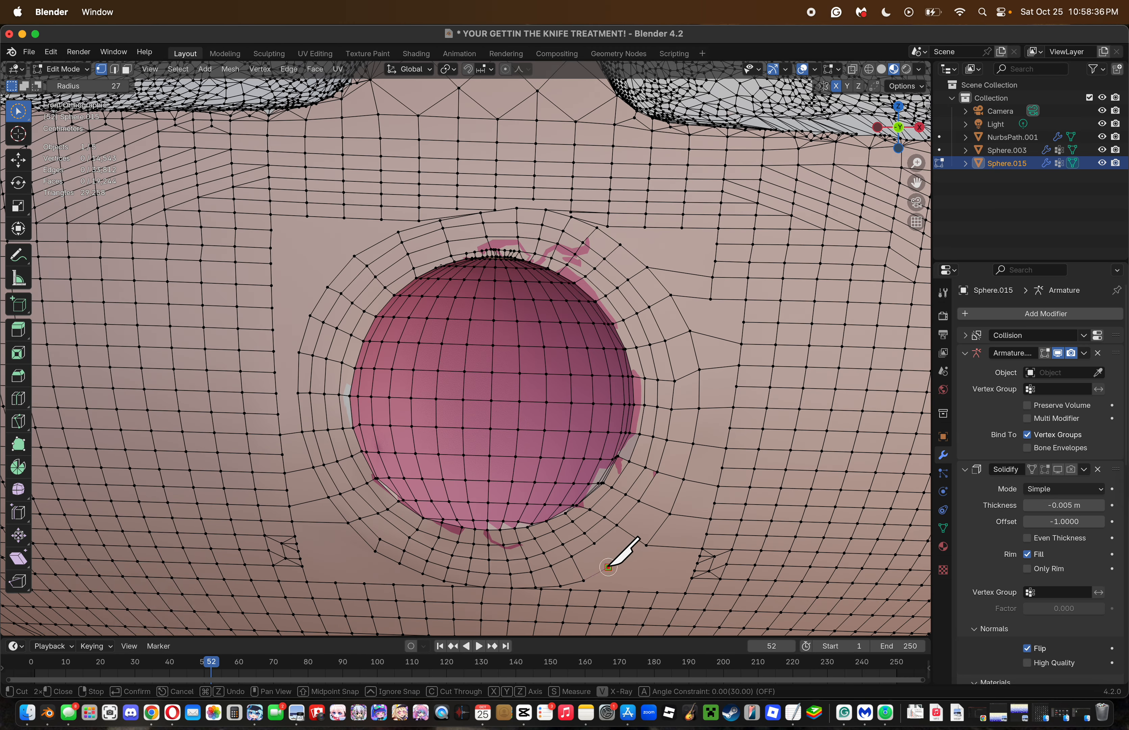
left_click(608, 566)
left_click(646, 542)
key("Return")
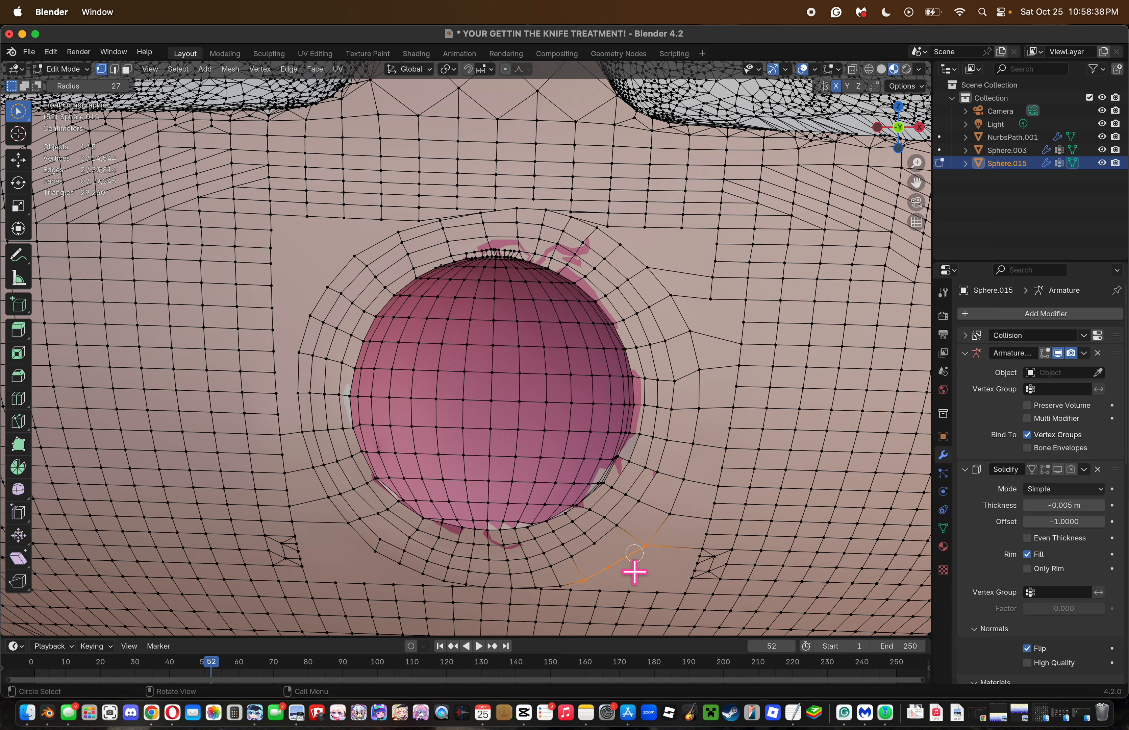
Nudge the lower-right outer-loop vertex by 0.006464 m in X and 0.003232 m in Z, and knife-cut a spoke to the inner ring.
left_click(631, 577)
key("g")
left_click(643, 567)
key("k")
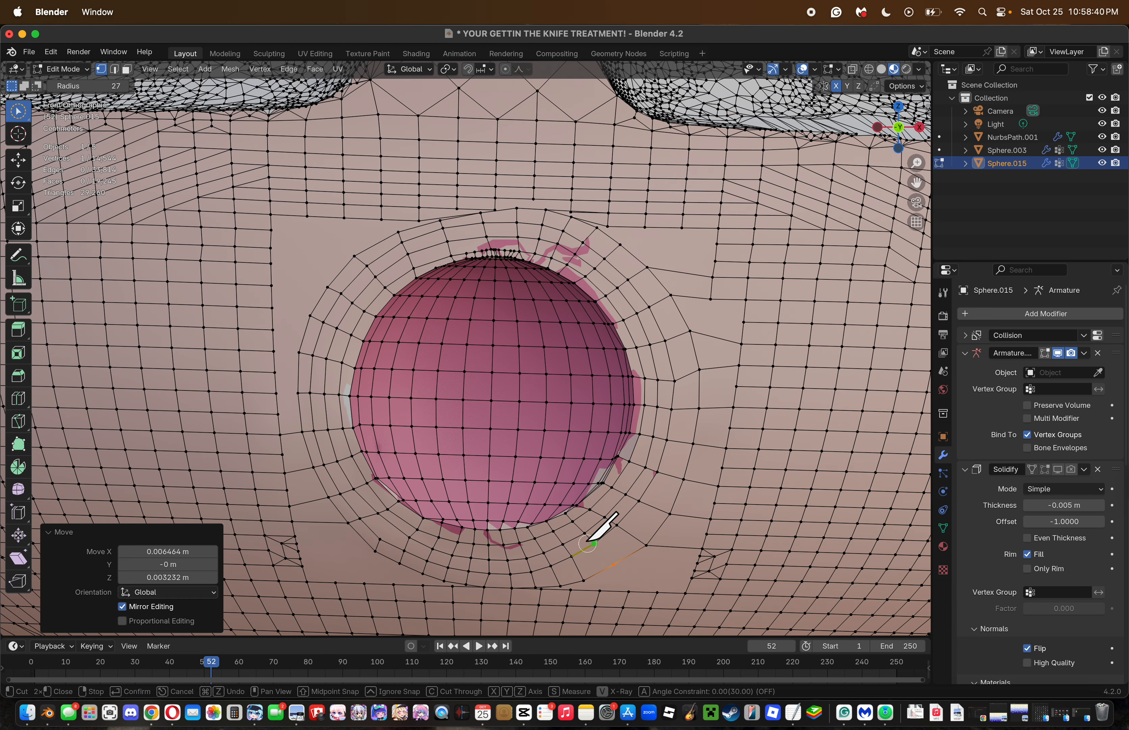
left_click(594, 542)
key("Return")
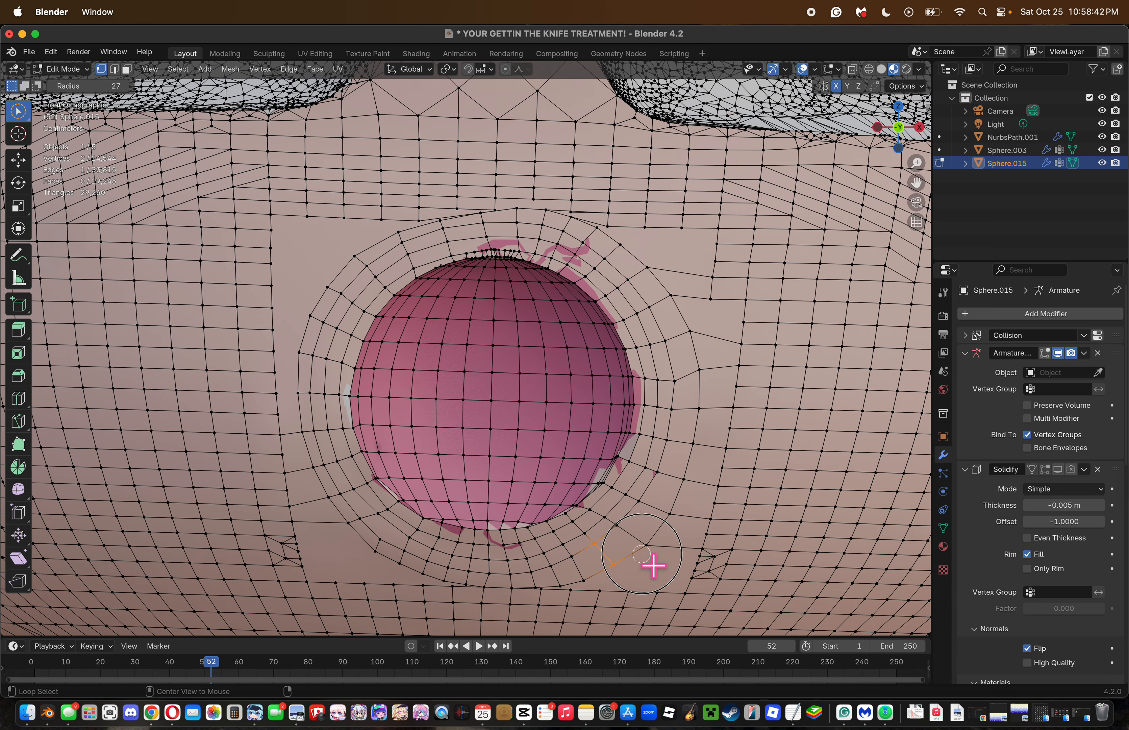
Select the whole outer edge loop again segment by segment, undoing the accidental selection of the inner ring.
left_click(698, 516, "alt+shift")
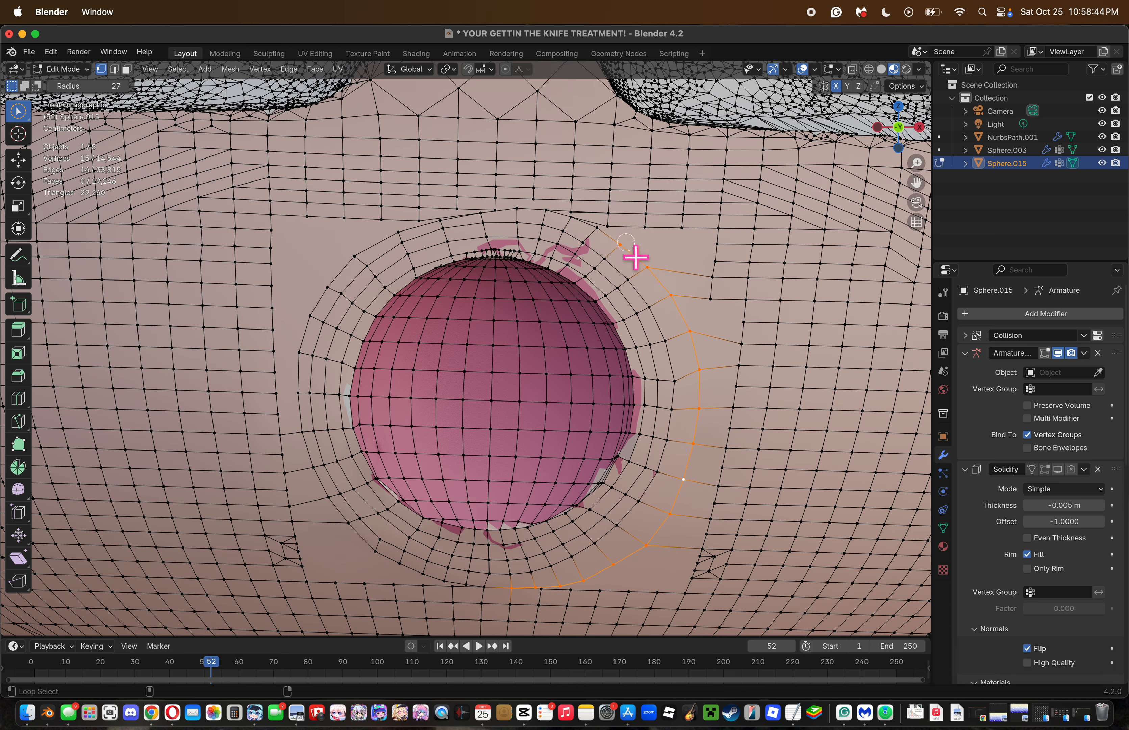
left_click(533, 218, "alt+shift")
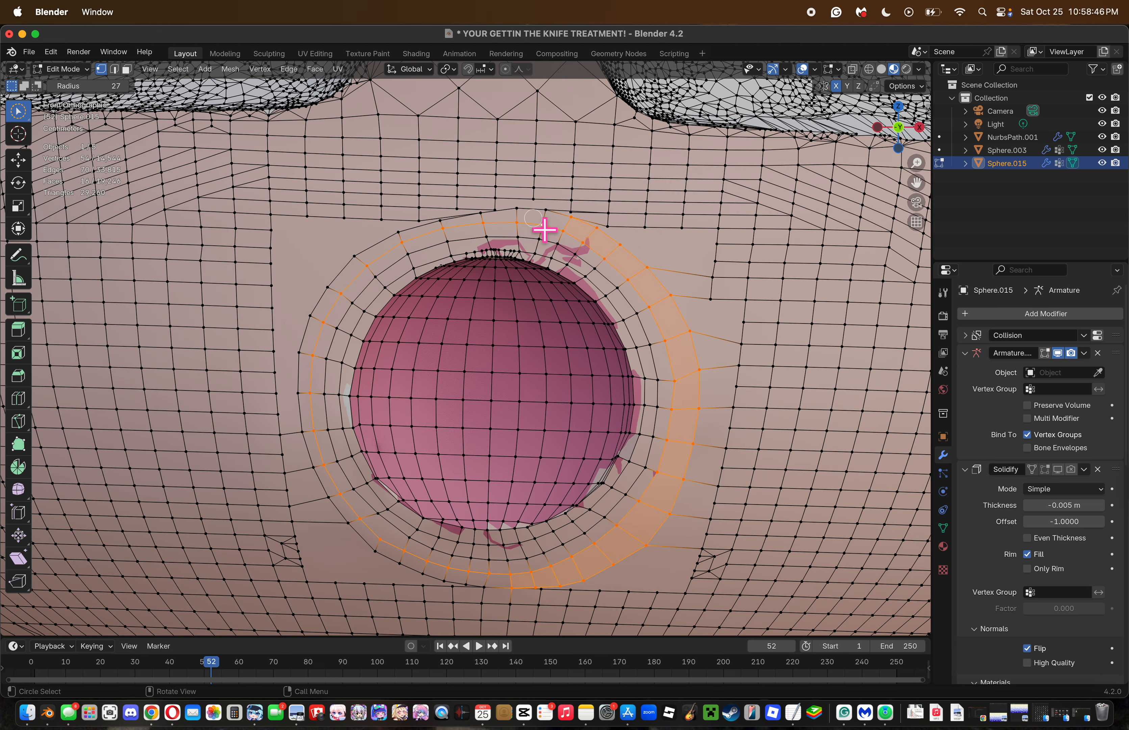
key("super+z")
left_click(534, 212, "alt+shift")
left_click(413, 229, "alt+shift")
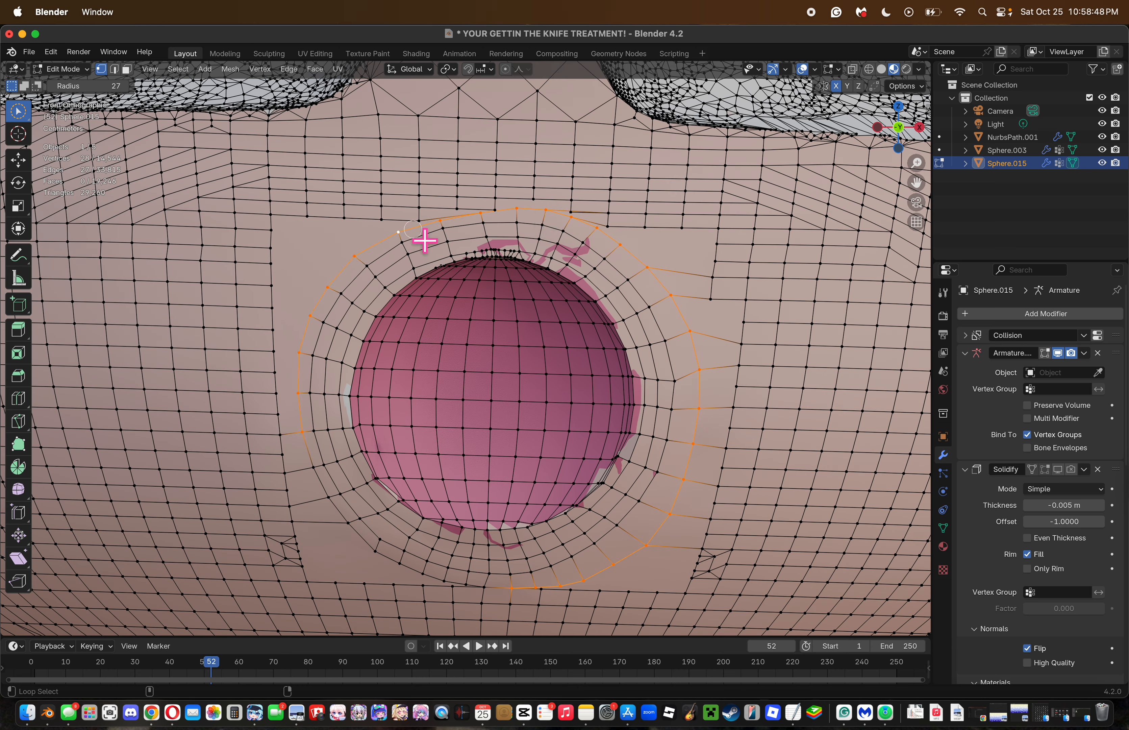
left_click(314, 469, "alt+shift")
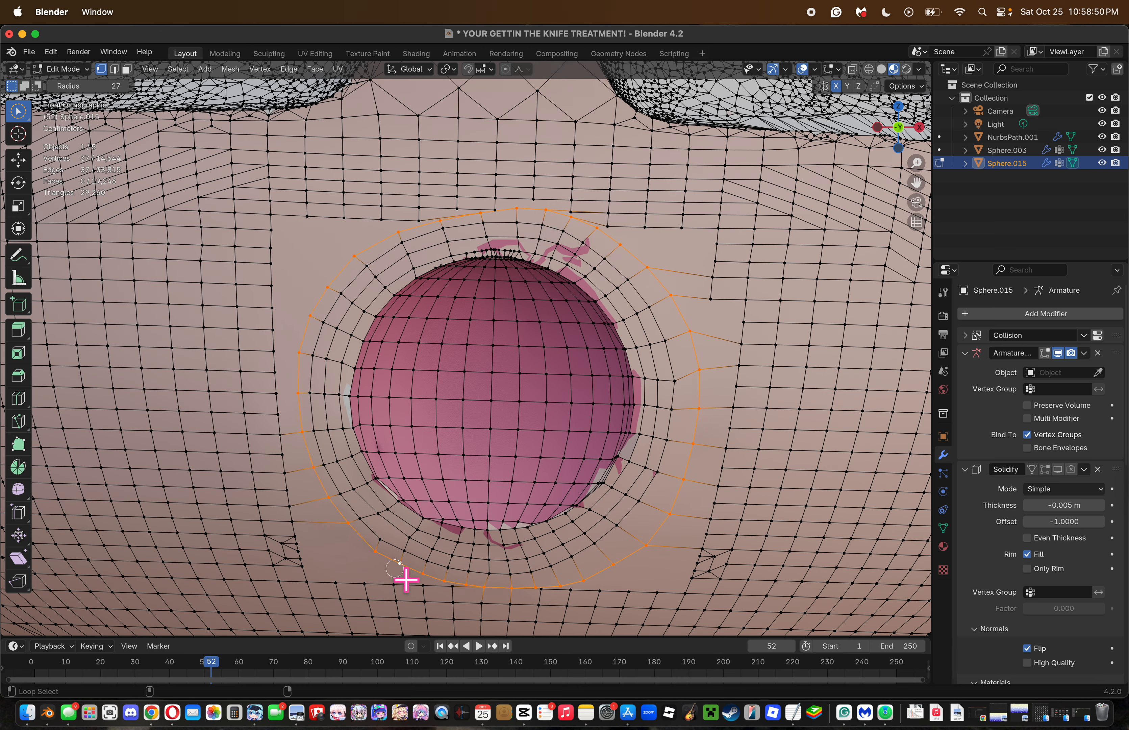
Try Laplacian smoothing on the selected outer loop, raising the iterations to 49, and undo it.
right_click(750, 566)
left_click(749, 565)
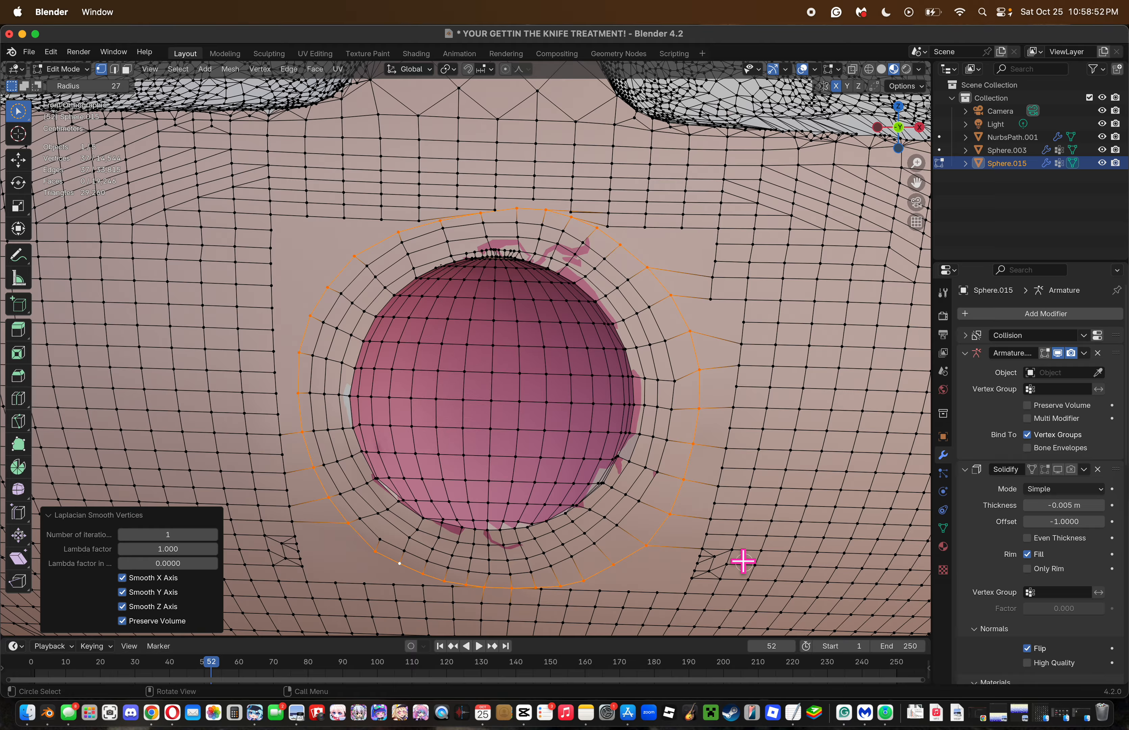
key("ctrl+shift+z")
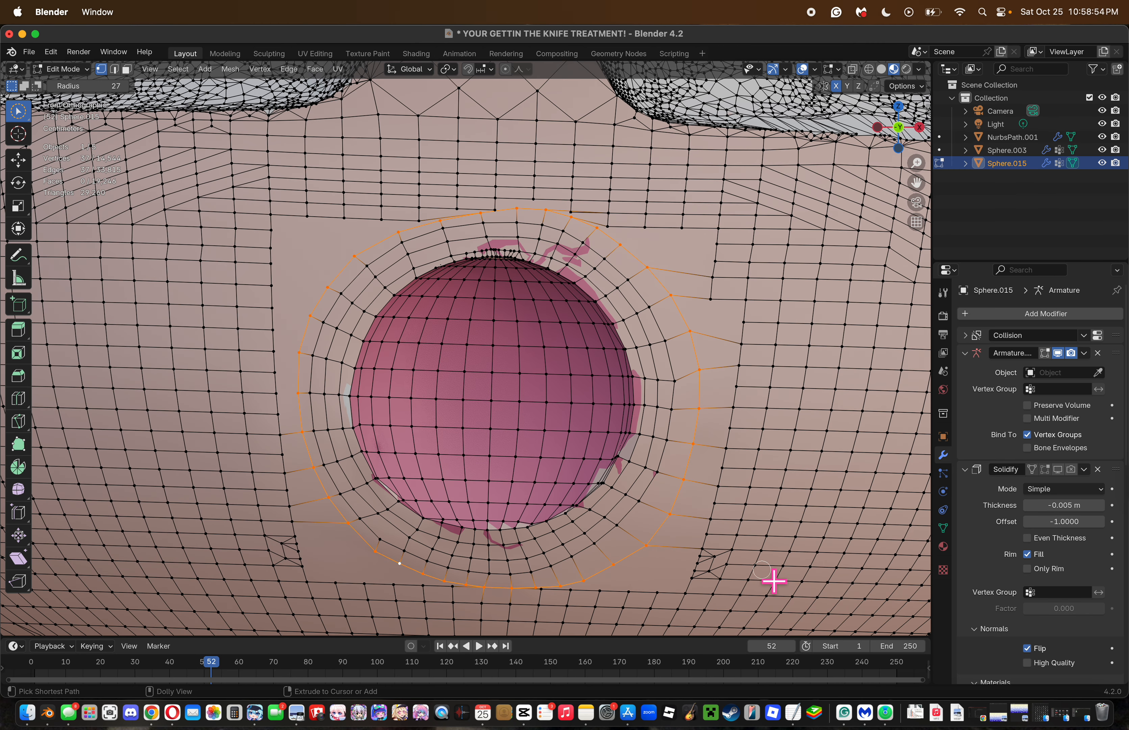
right_click(761, 569)
left_click(762, 569)
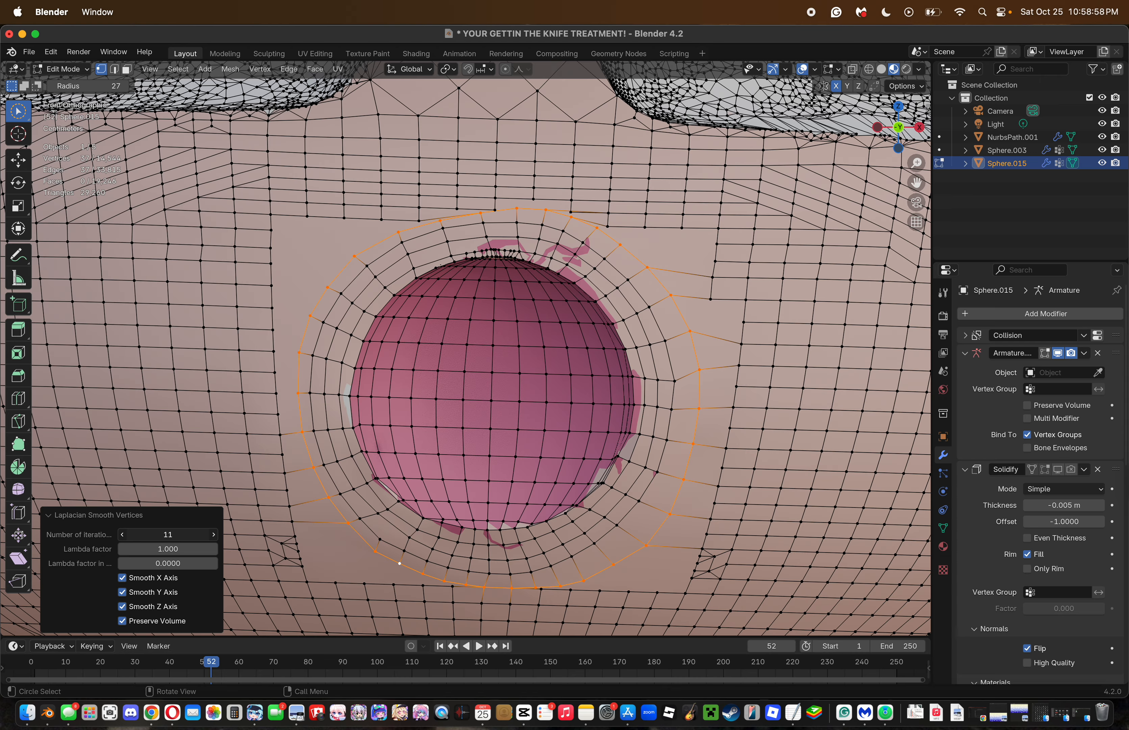
left_click_drag(168, 534, 212, 547)
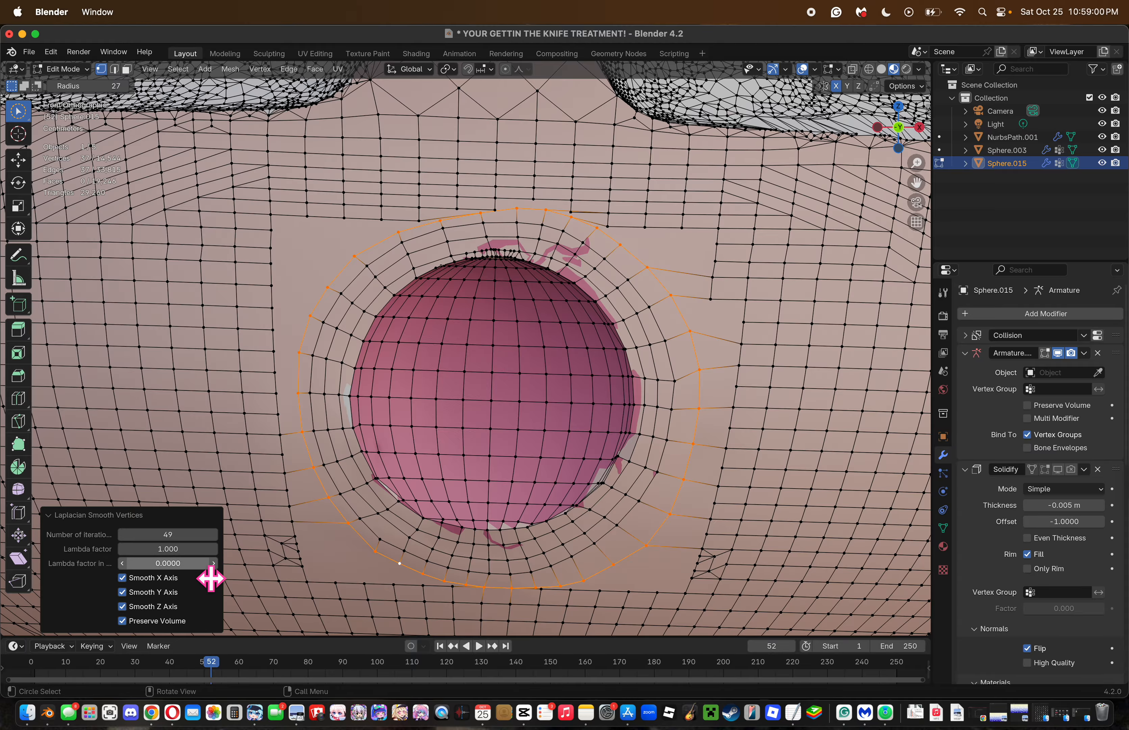
key("ctrl+z")
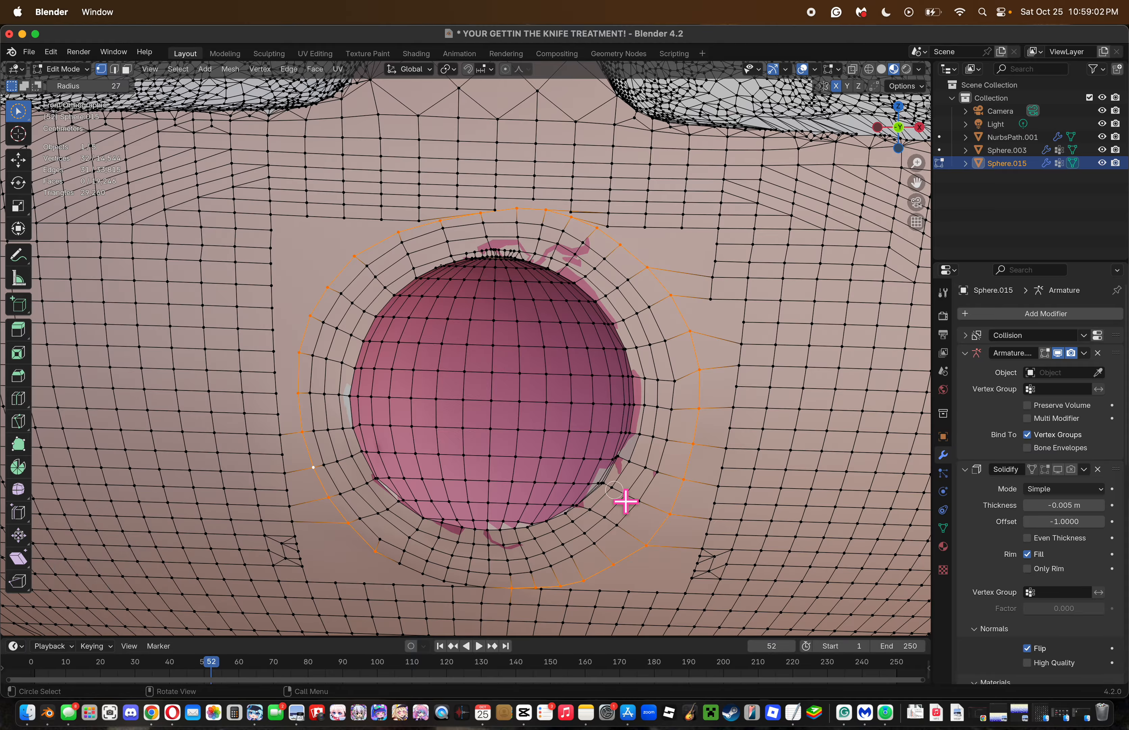
key("ctrl+z")
Select only the lower-right arc of the outer loop and try Laplacian smoothing on it.
mouse_move(601, 578)
left_mouse_down()
mouse_move(637, 558)
mouse_move(711, 476)
left_mouse_up()
right_click(693, 501)
right_click(804, 534)
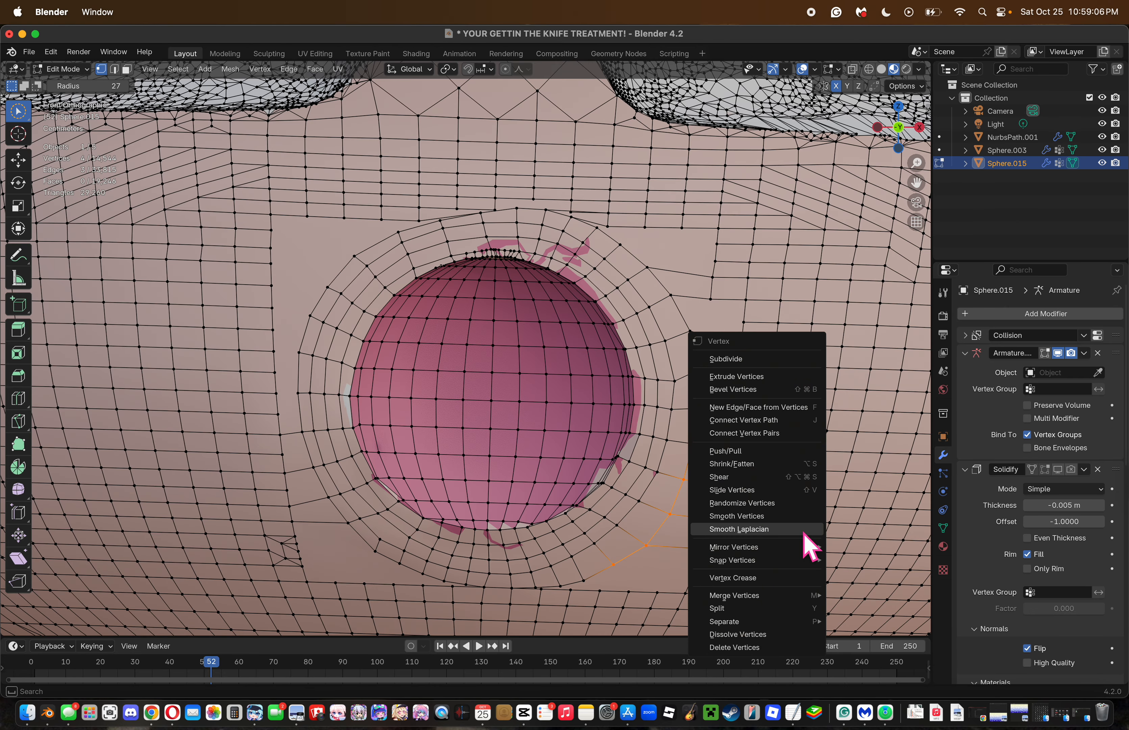
left_click(803, 531)
Undo the smoothing and loop selections, back through the lower-right spoke cut and vertex move.
key("ctrl+z")
key("ctrl+z")
key("ctrl+z")
key("ctrl+z")
key("ctrl+z")
key("ctrl+z")
key("ctrl+z")
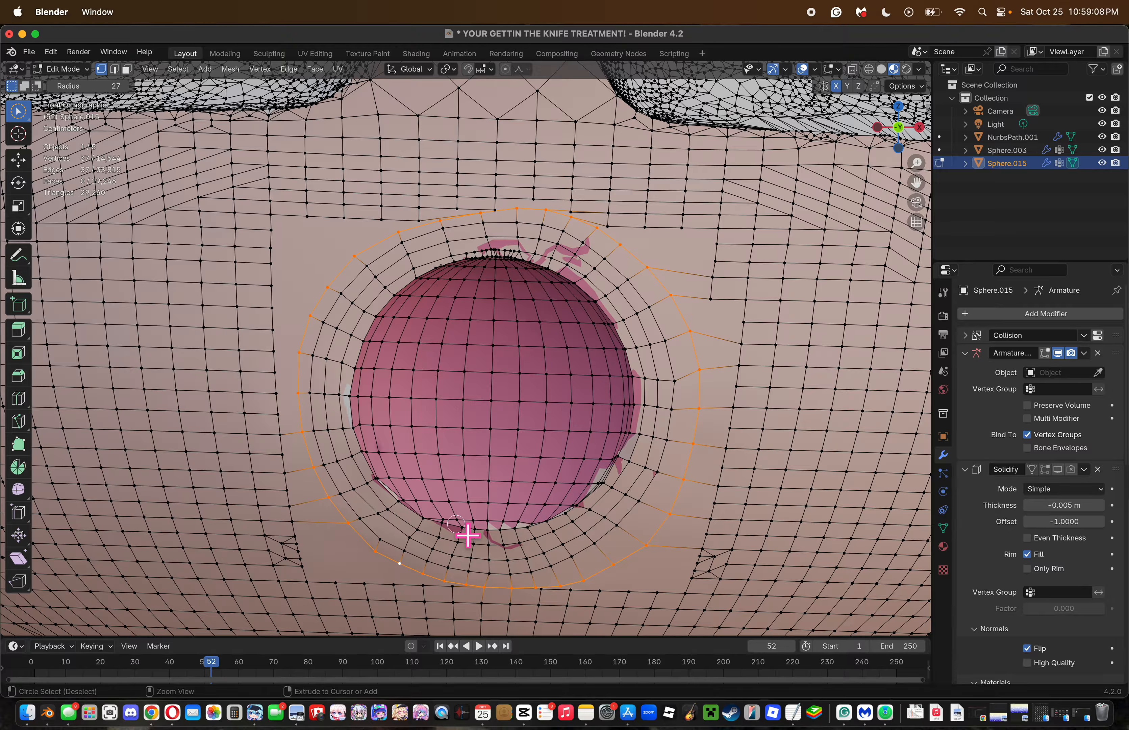
key("ctrl+z")
key("ctrl+z")
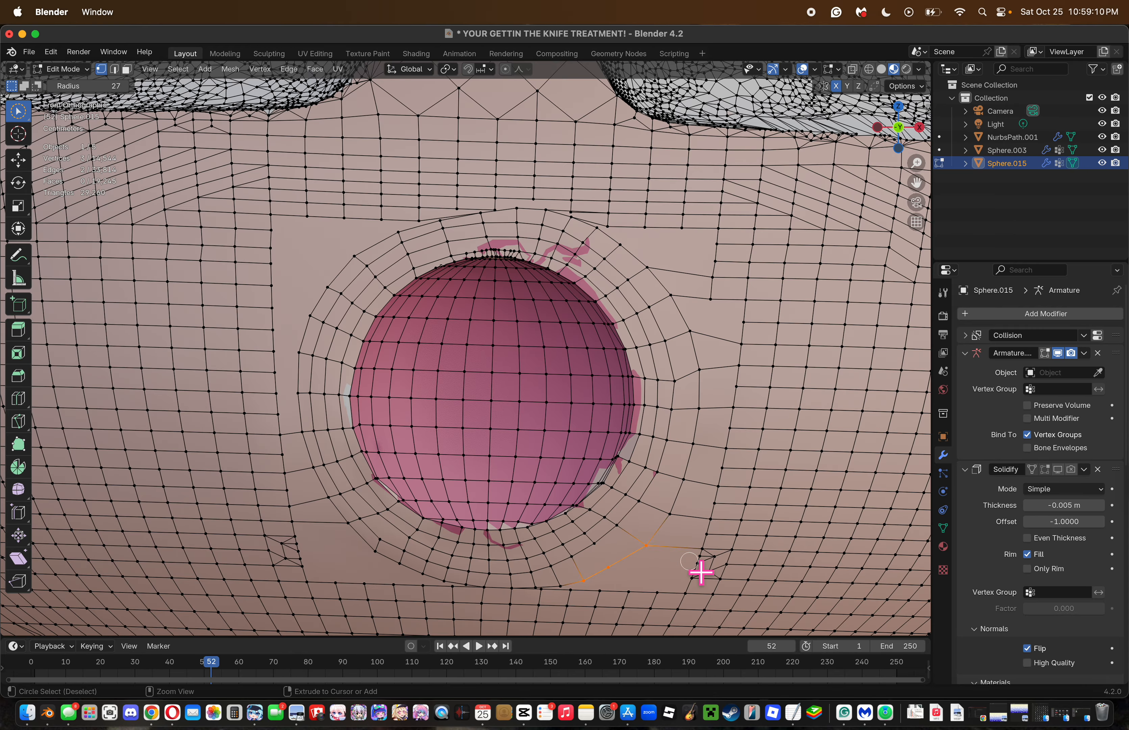
Select the outer loop along the opening's right side, try Laplacian smoothing on it, and undo the attempt.
left_click(645, 562, "alt")
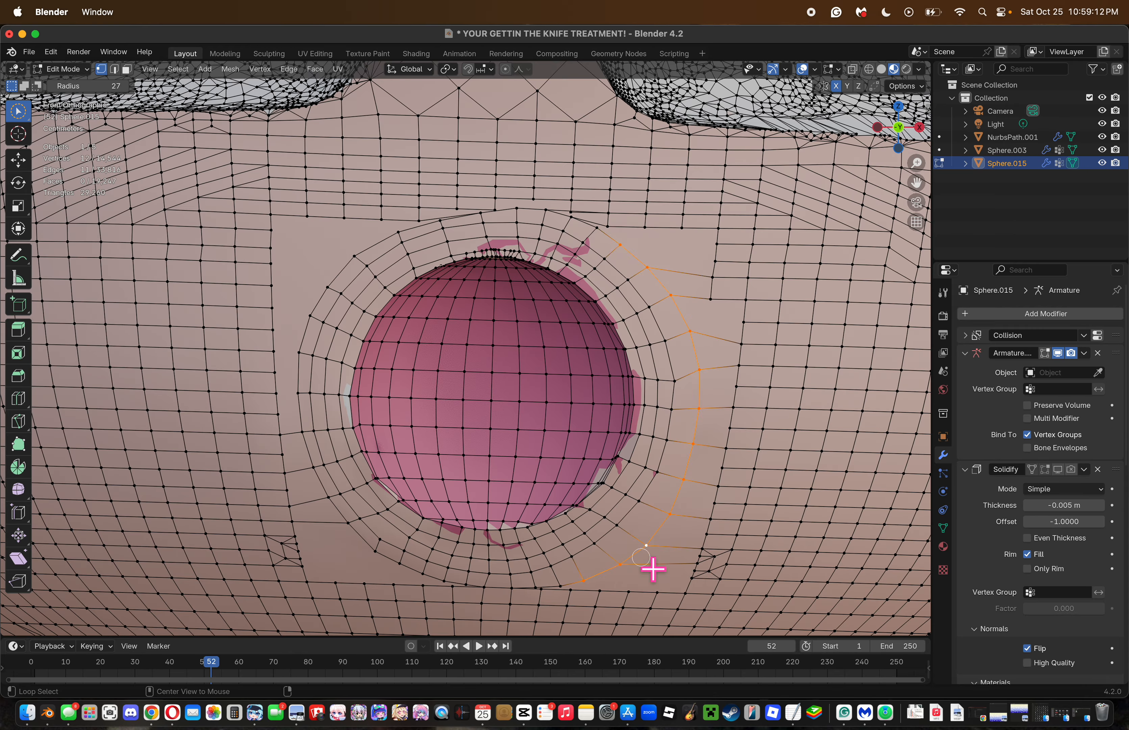
right_click(718, 536)
left_click(712, 531)
key("ctrl+z")
key("ctrl+z")
key("ctrl+z")
key("ctrl+z")
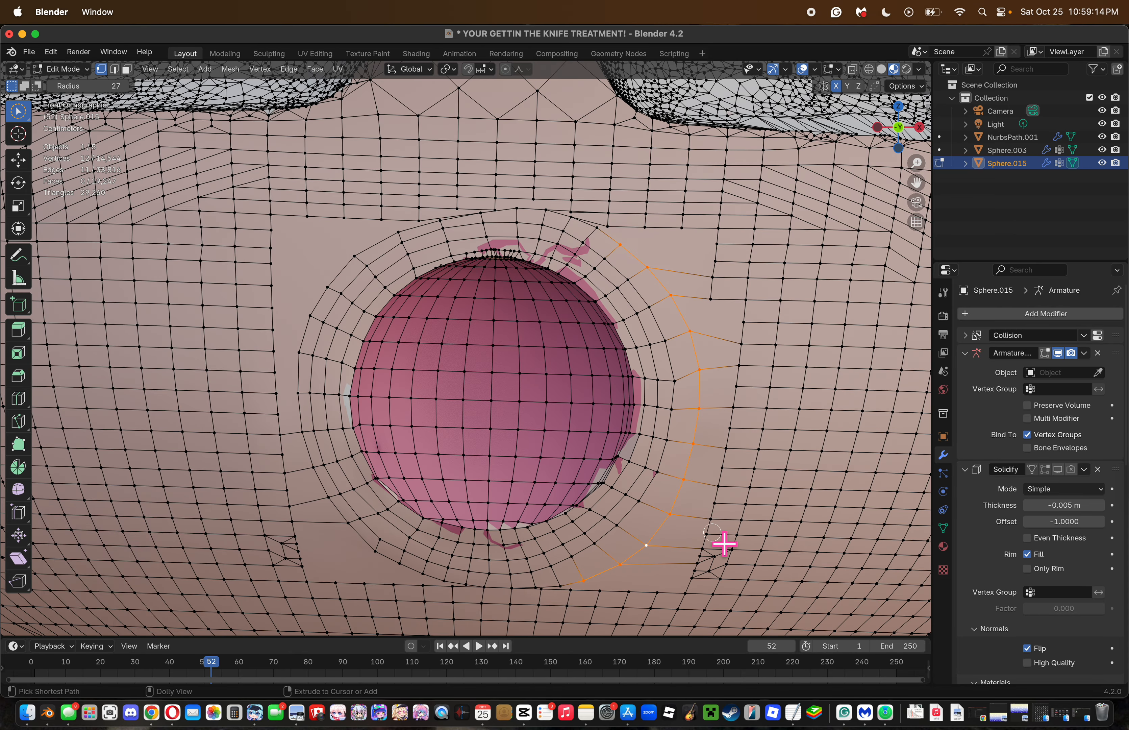
key("ctrl+z")
Select the horizontal row of vertices above the opening and try Laplacian smoothing on it.
left_click_drag(456, 164, 683, 184)
right_click(685, 183)
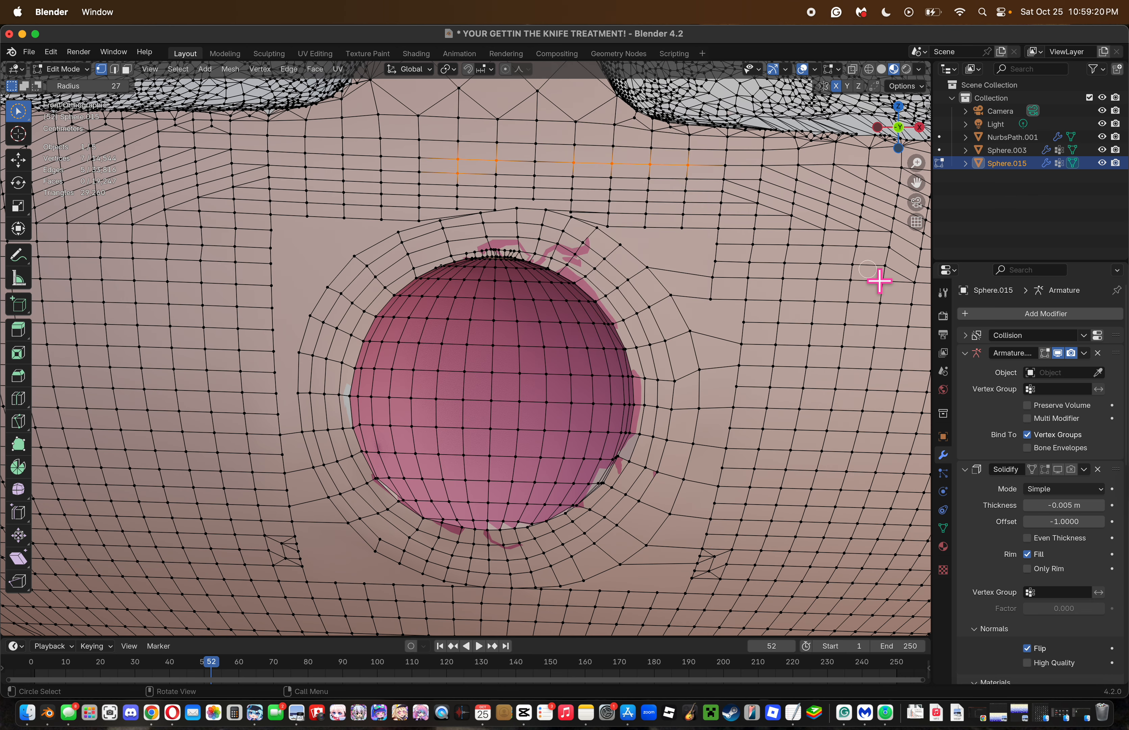
right_click(790, 334)
left_click(784, 330)
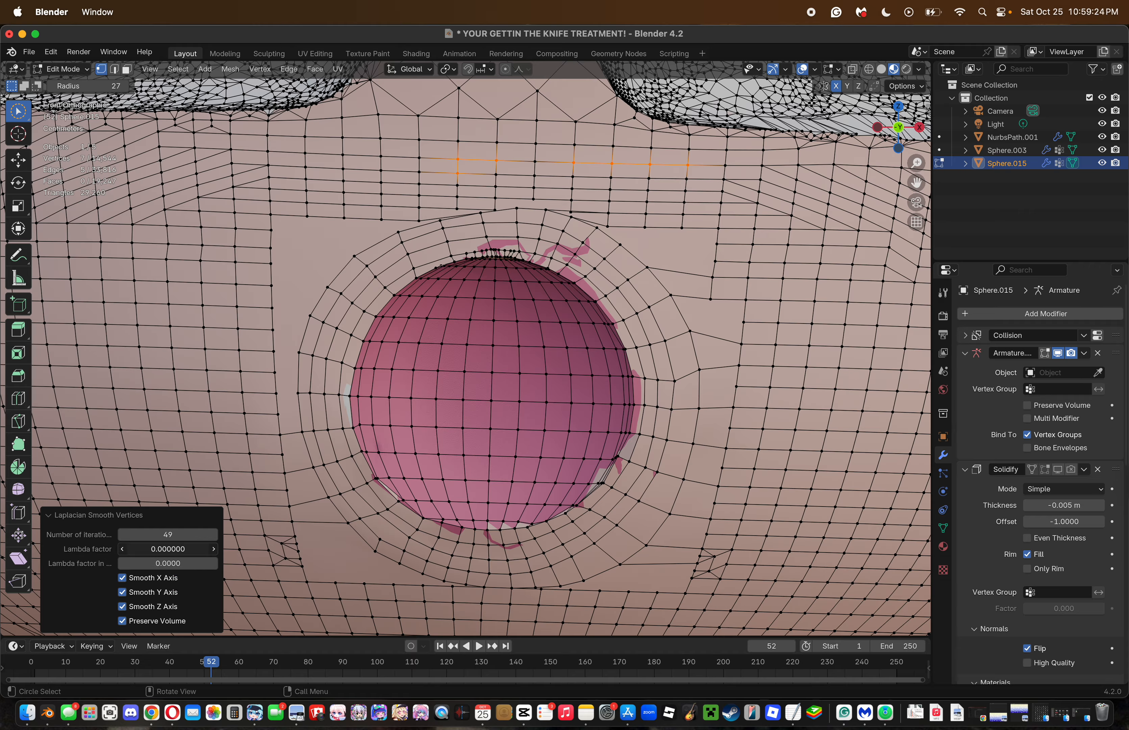
Set the Laplacian smoothing to 1 iteration with a lambda factor of 4.840 and a border lambda factor of 1.740.
left_click_drag(167, 549, 230, 563)
left_click(191, 537)
type("1")
key("Return")
left_click_drag(183, 551, 196, 551)
Try Laplacian smoothing on scattered vertices along the right side of the opening and sphere.
mouse_move(717, 244)
left_mouse_down()
mouse_move(698, 448)
mouse_move(745, 303)
left_mouse_up()
right_click(744, 302)
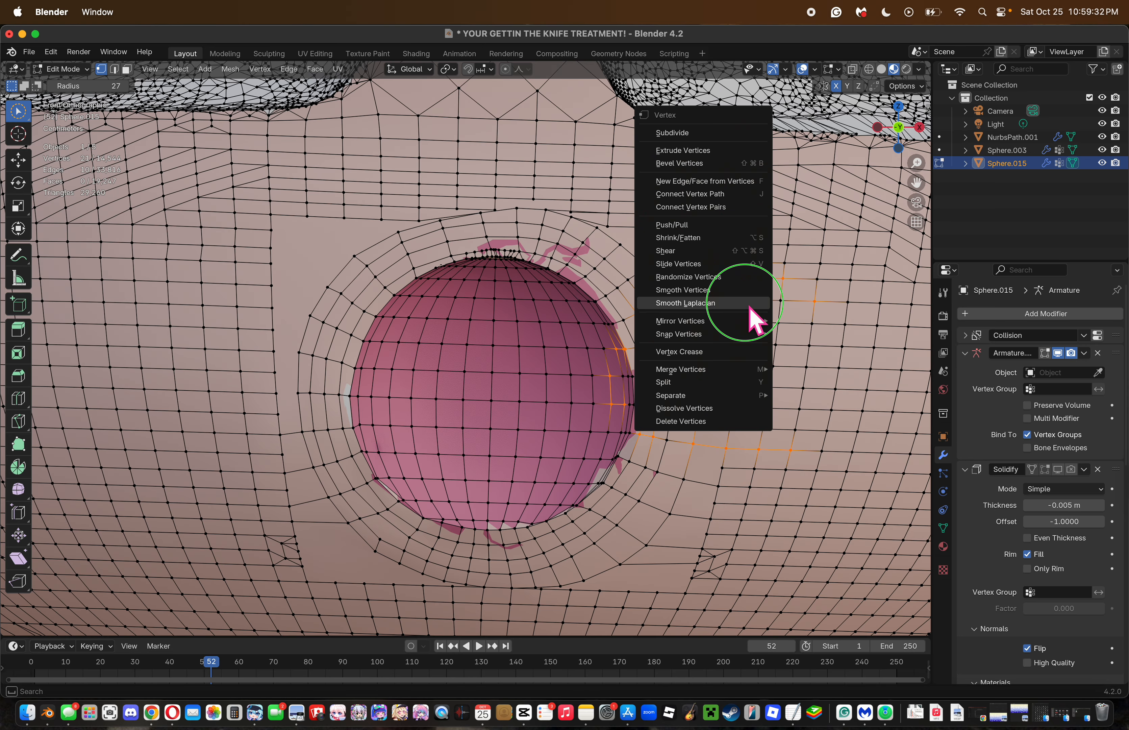
left_click(745, 303)
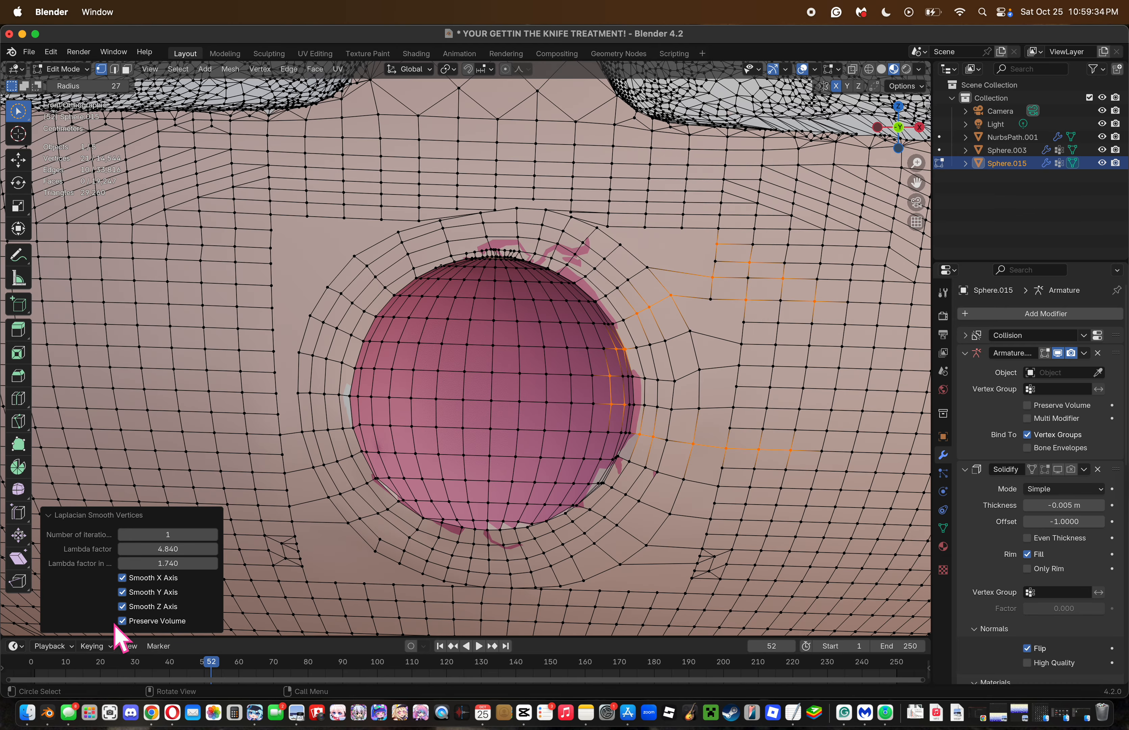
Return to the vertex row above the opening and try smoothing it once more.
left_click_drag(457, 166, 687, 164)
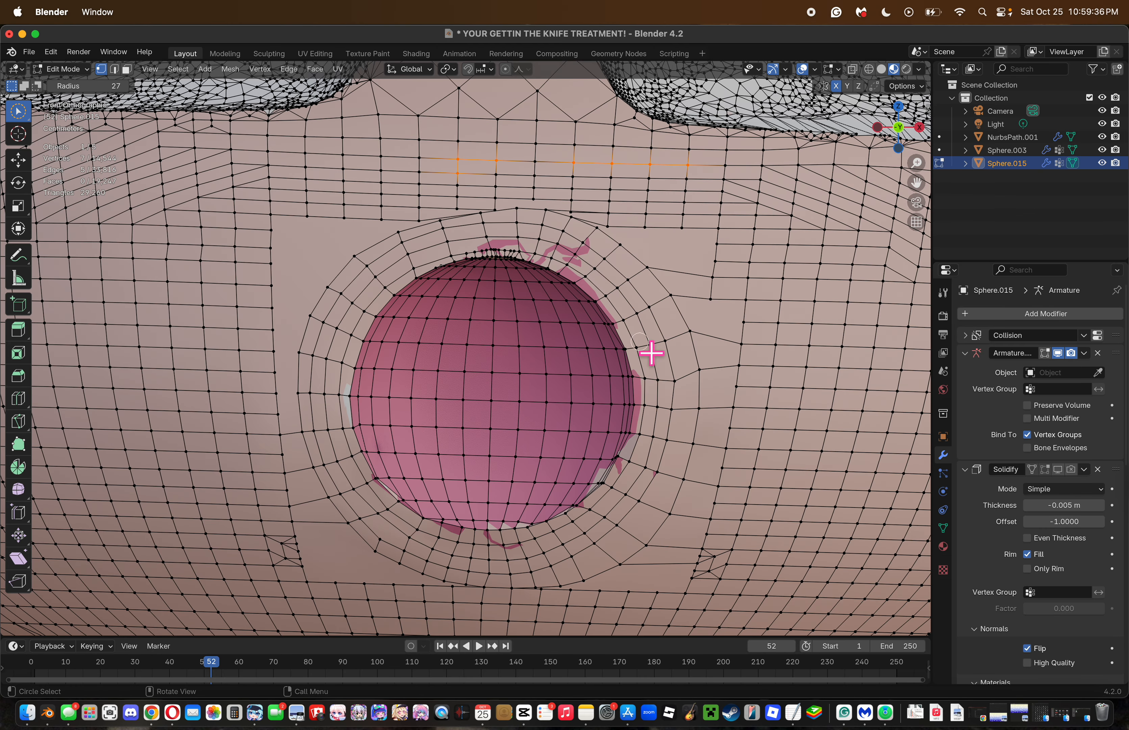
right_click(647, 350)
left_click(645, 329)
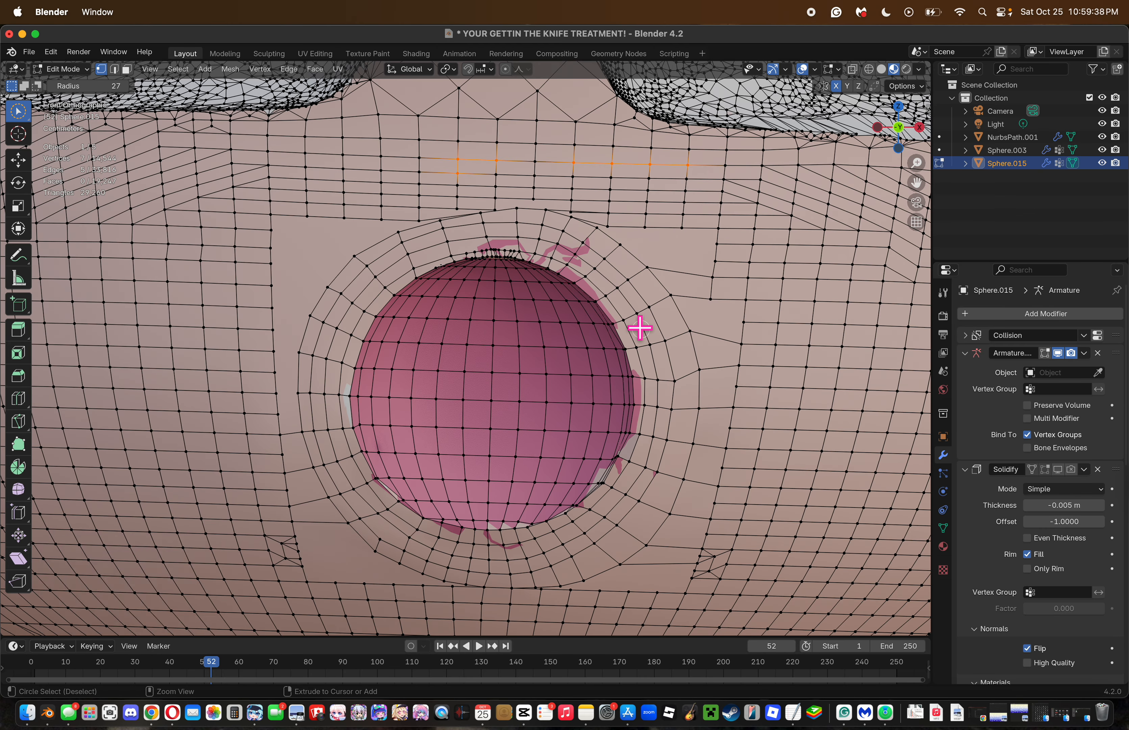
Smooth the vertices of the outer edge loop on the opening's right side, then smooth it again with the bottom stretch included.
left_click(697, 337, "alt")
right_click(793, 423)
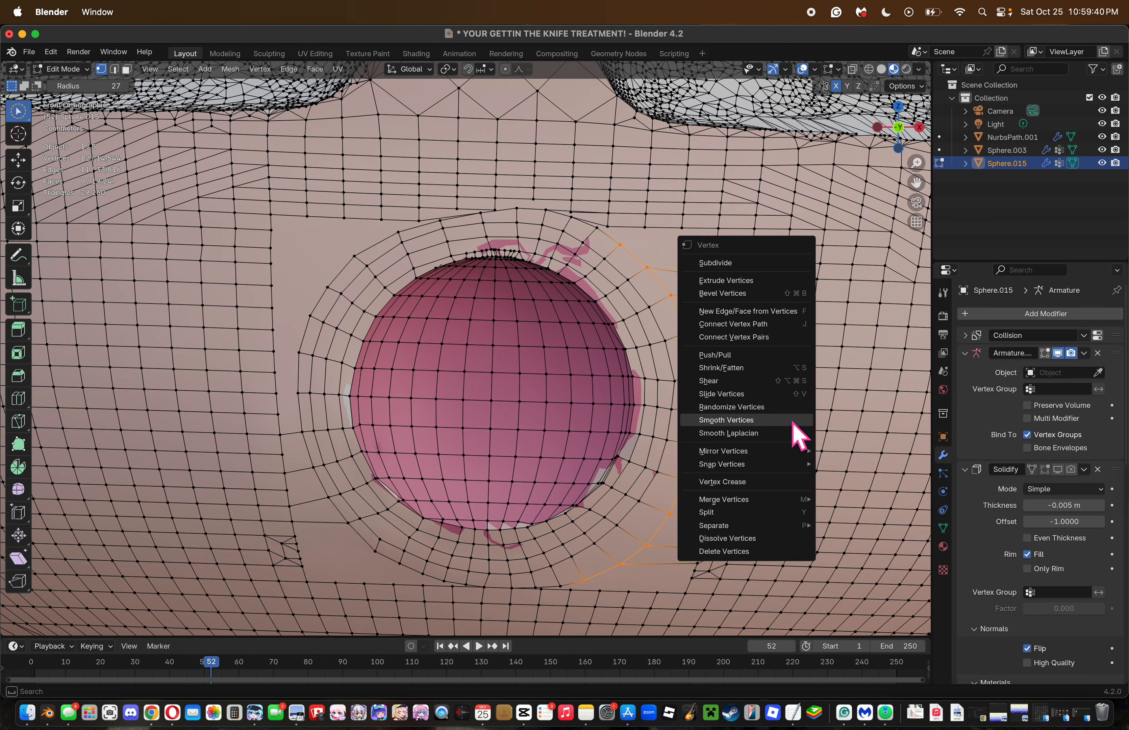
left_click(792, 420)
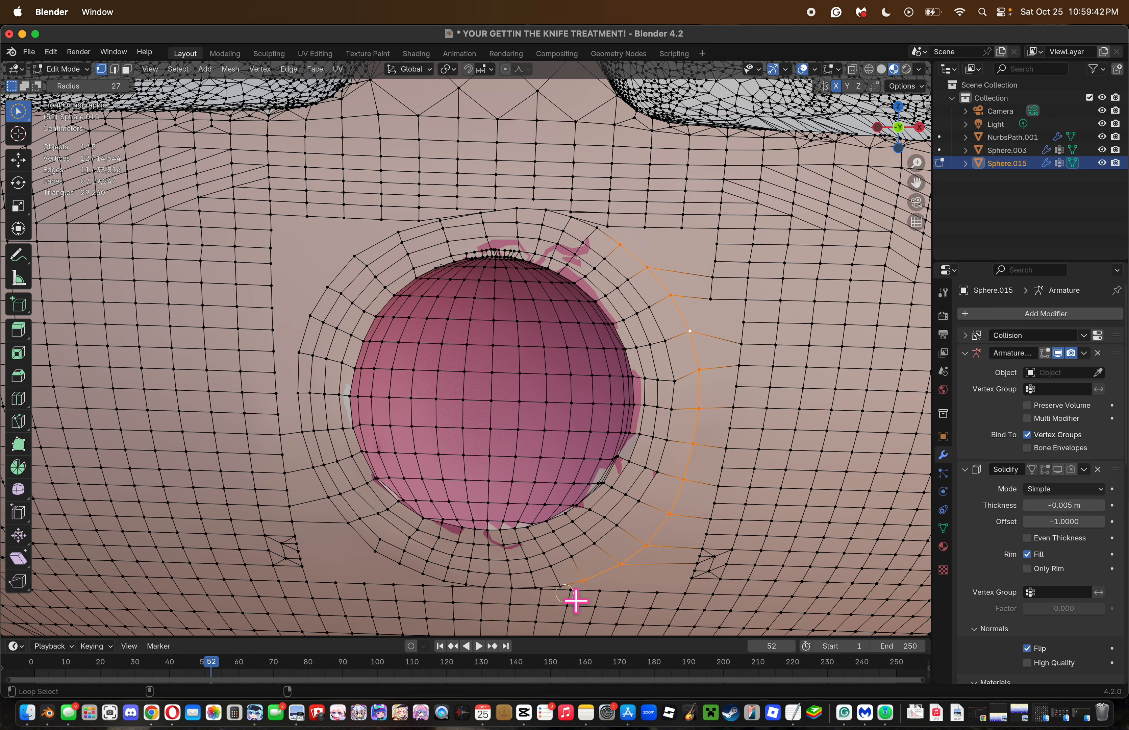
left_click(566, 591, "alt+shift")
right_click(632, 596)
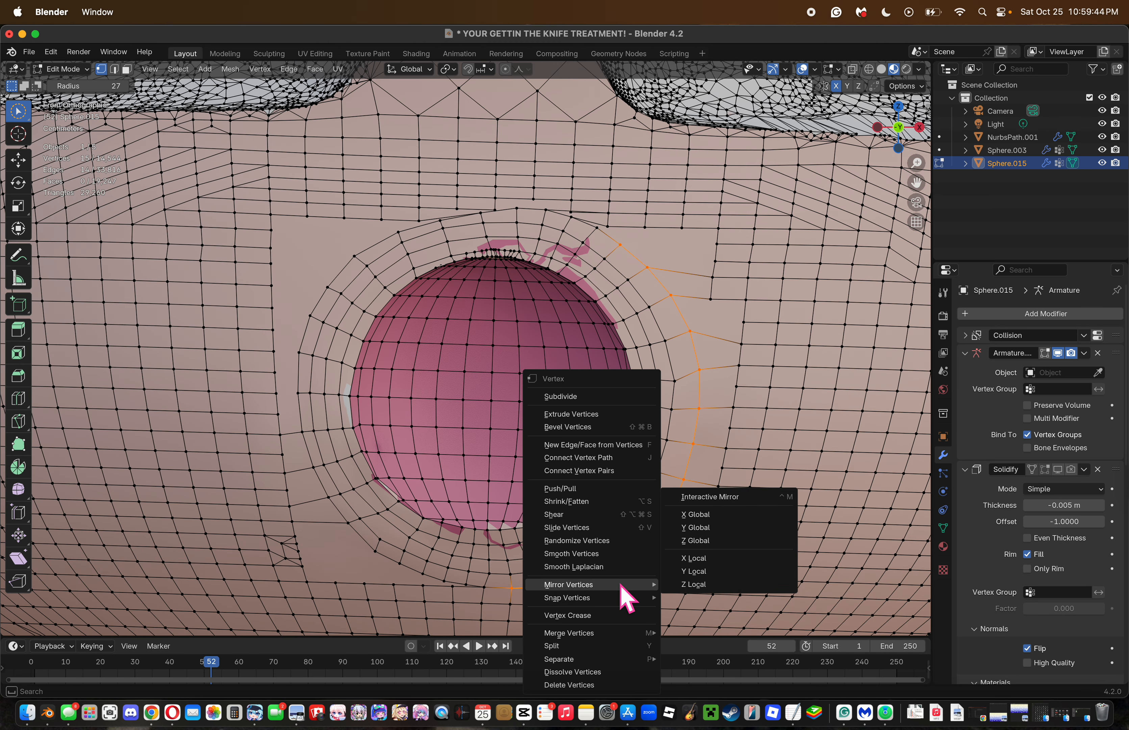
left_click(593, 553)
Dissolve the stray vertex at the lower right of the outer loop and recut that stretch with the Knife.
left_click(629, 562)
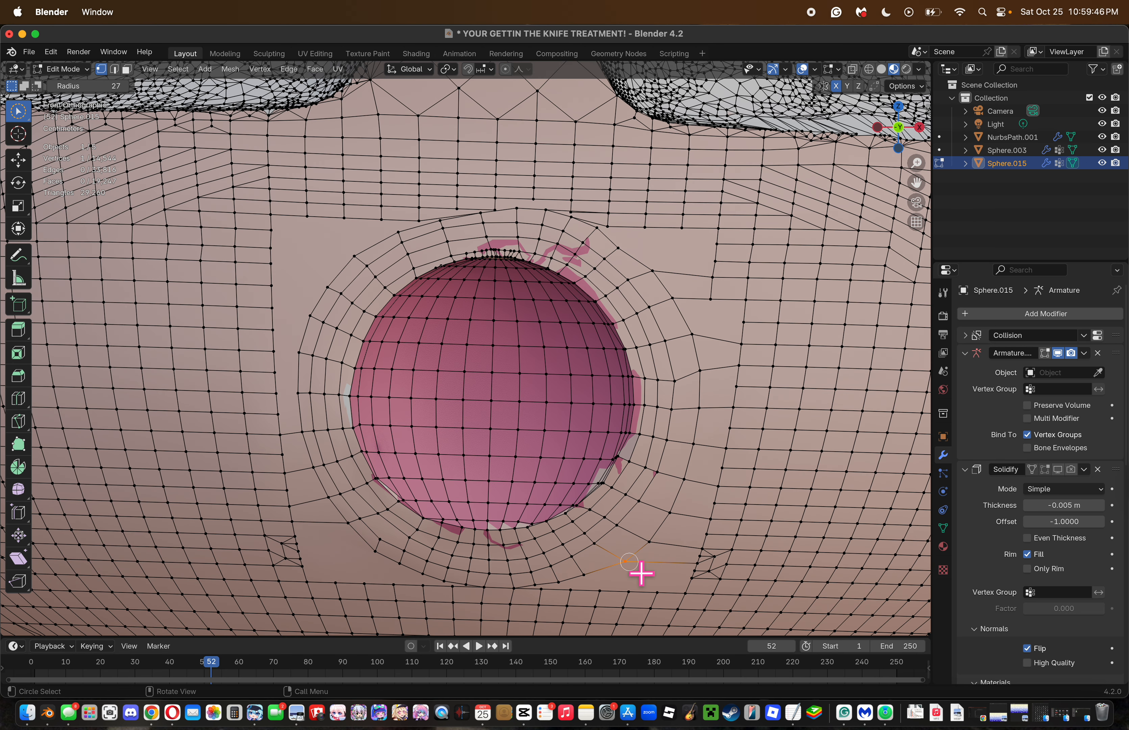
key("x")
left_click(711, 582)
key("k")
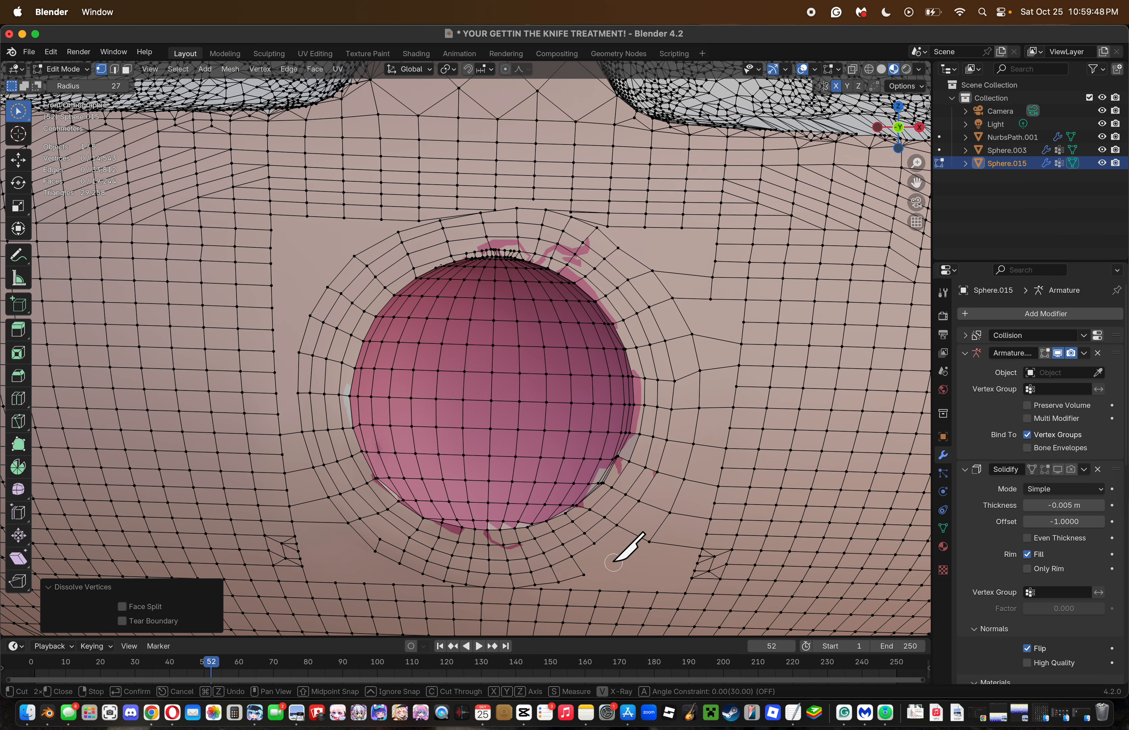
left_click(611, 561)
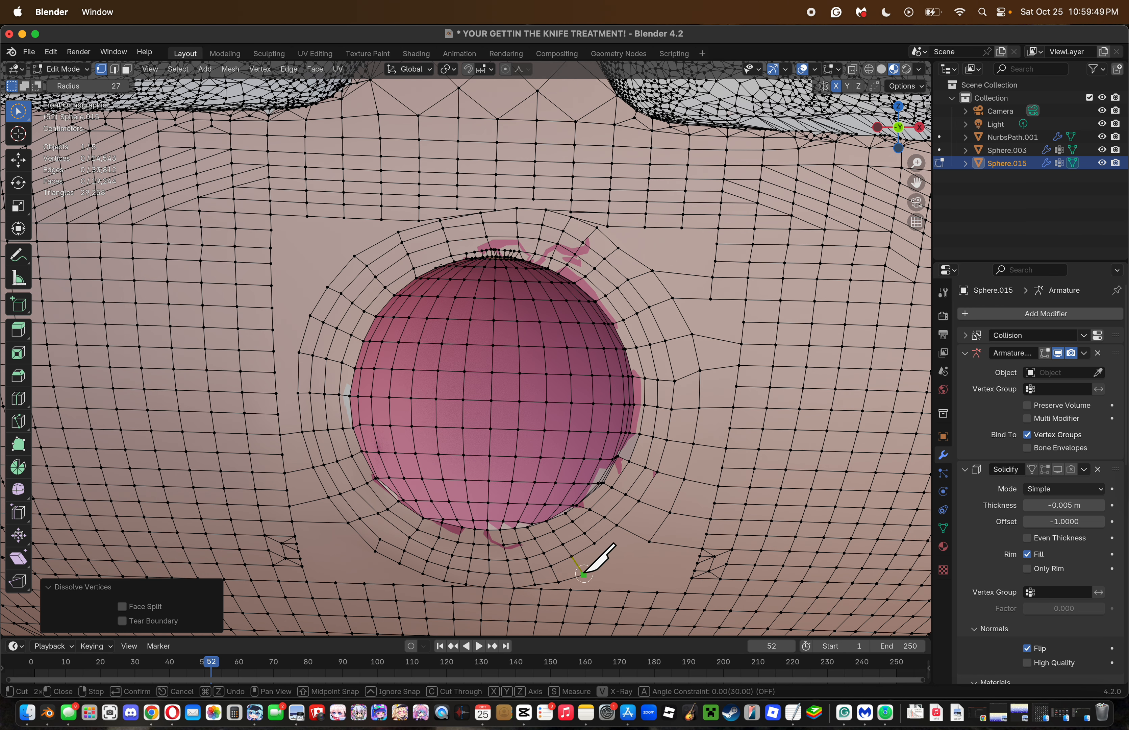
left_click(654, 535)
key("Return")
key("k")
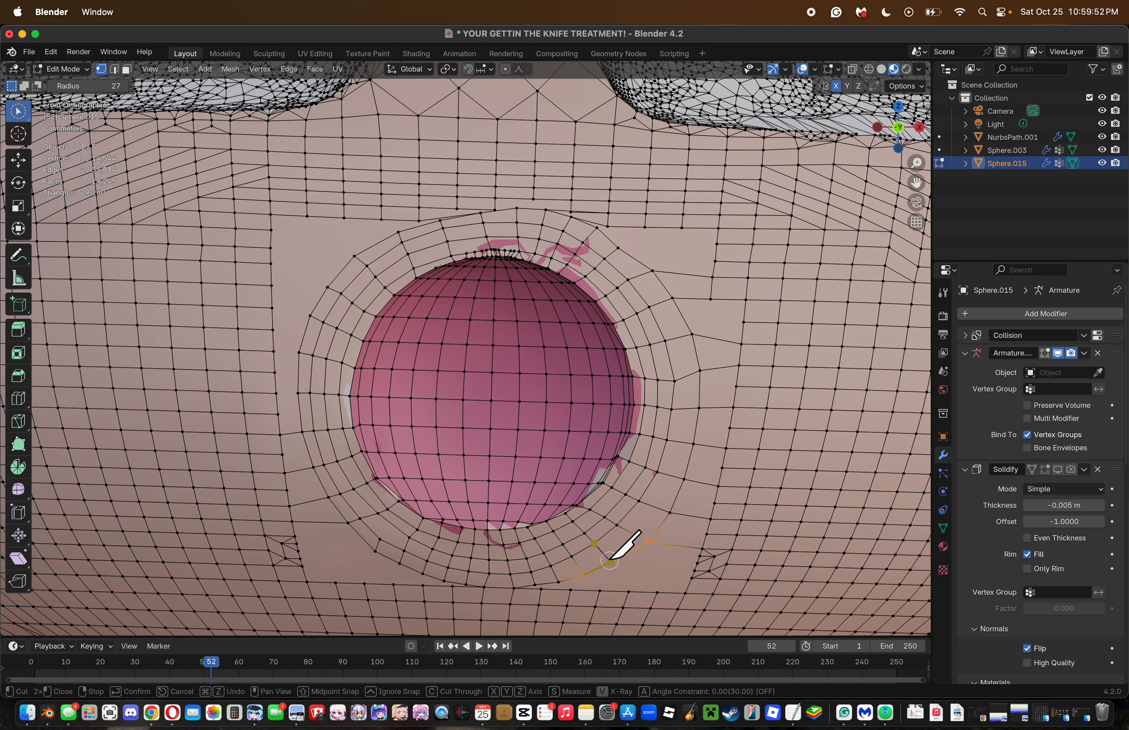
key("Return")
Try smoothing the vertices of the recut outer loop along the opening's right and bottom.
left_click(666, 526, "alt")
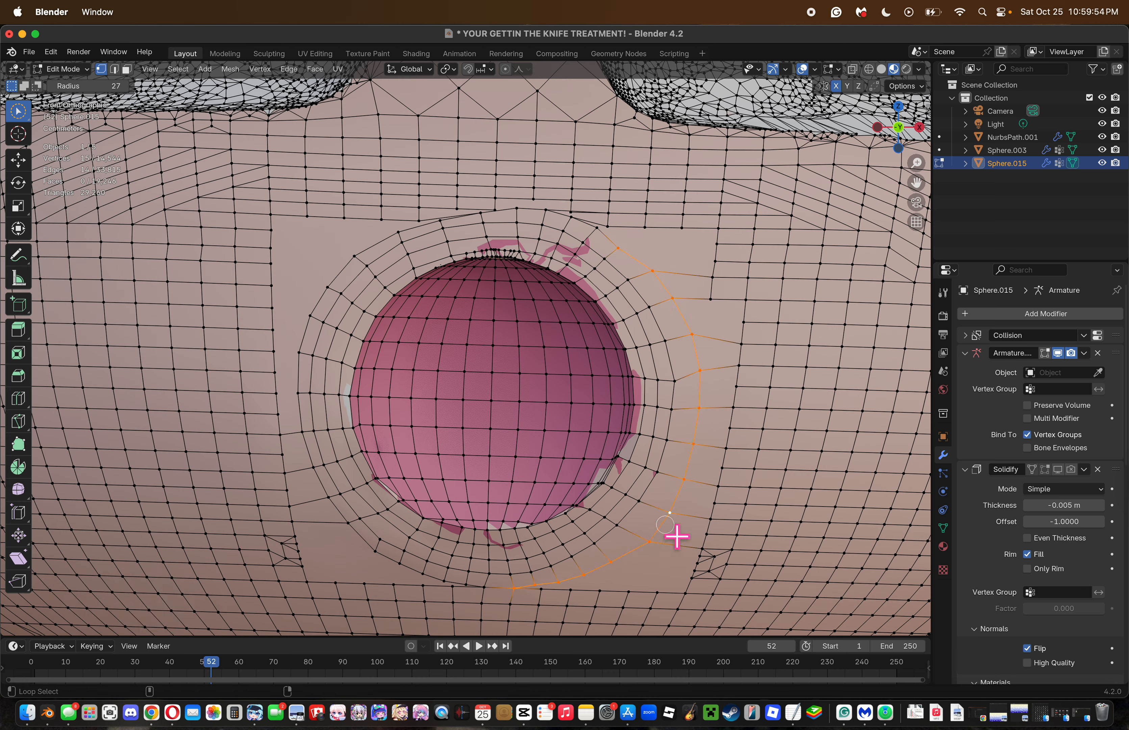
right_click(759, 525)
left_click(759, 526)
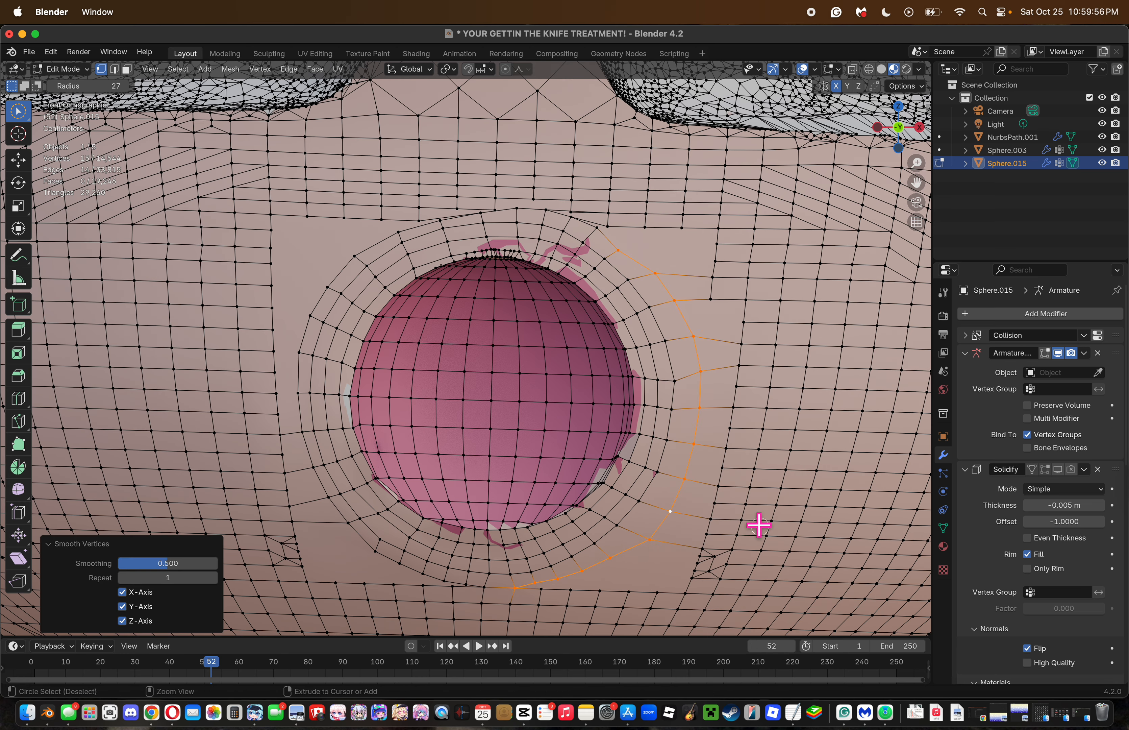
key("super+z")
Merge the closely spaced vertices at two spots along the bottom of the outer loop at their centers.
left_click(564, 586)
key("m")
left_click(678, 569)
left_click(541, 590)
key("m")
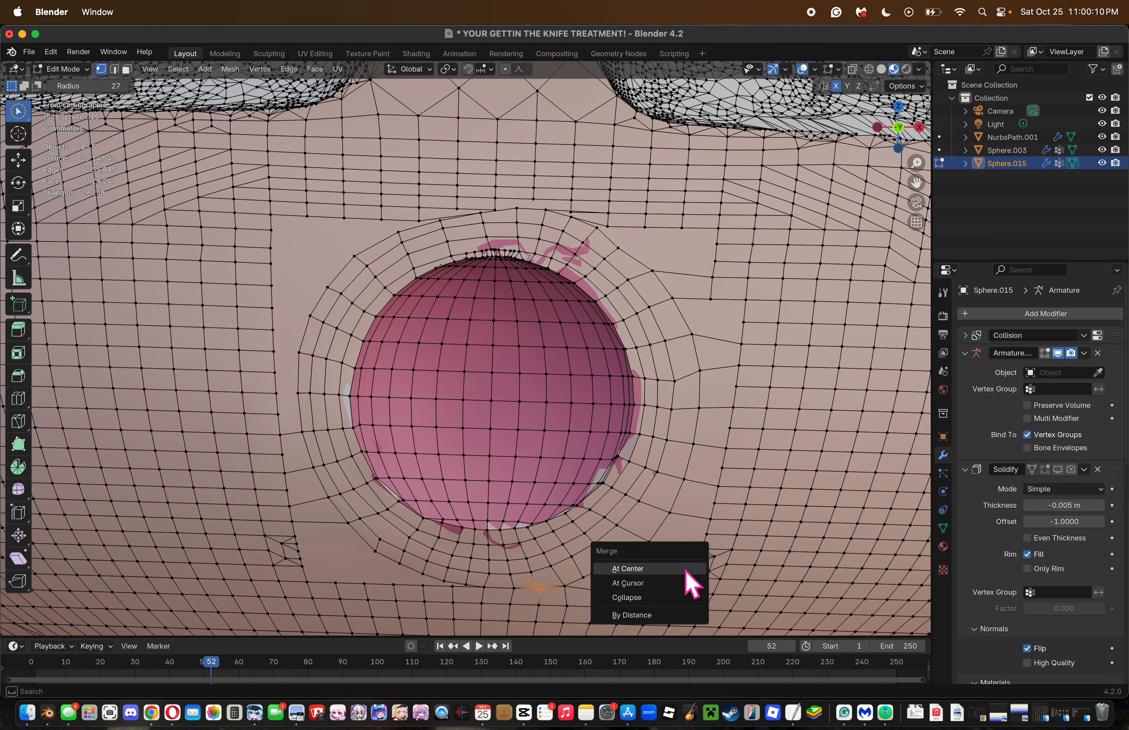
left_click(687, 569)
Reposition the outer-loop vertex at the lower right of the opening.
left_click(670, 590)
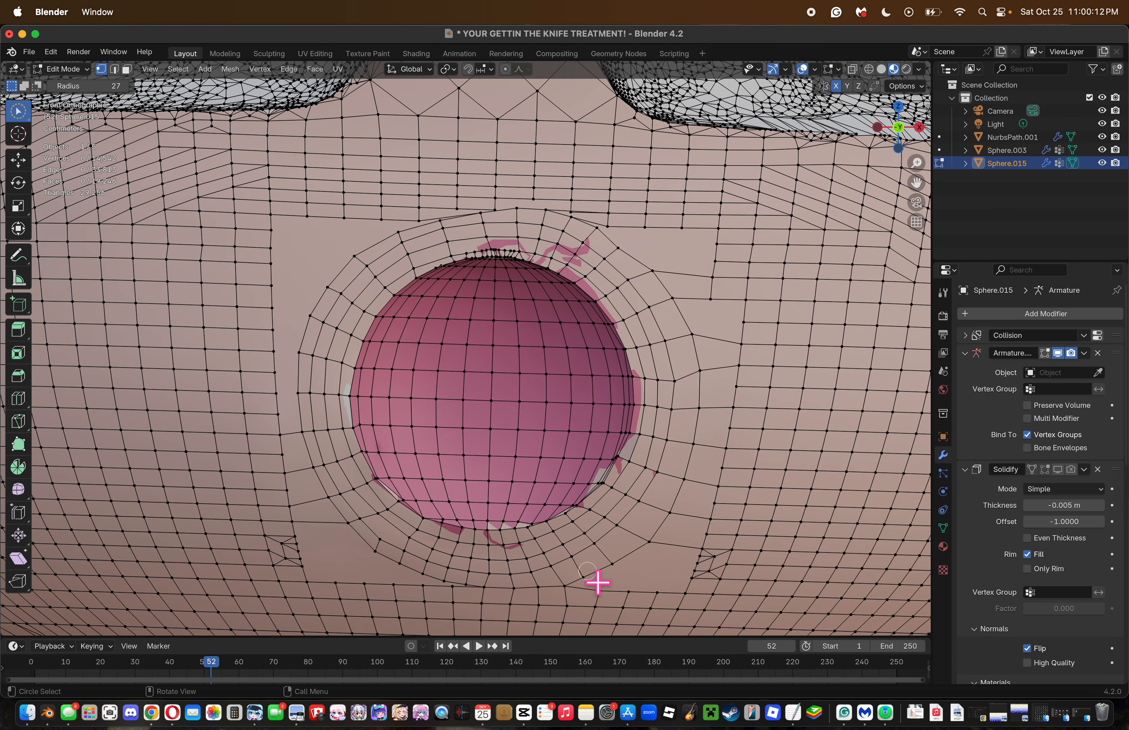
left_click(587, 571)
key("g")
left_click(648, 573)
left_click(620, 572)
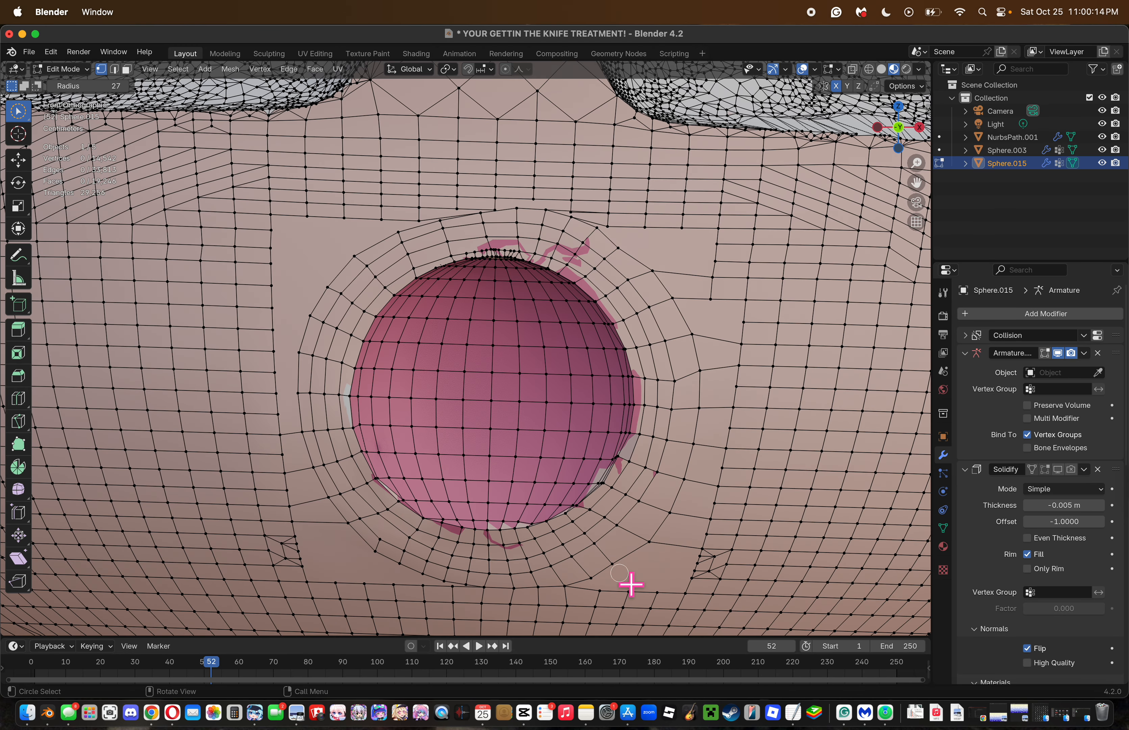
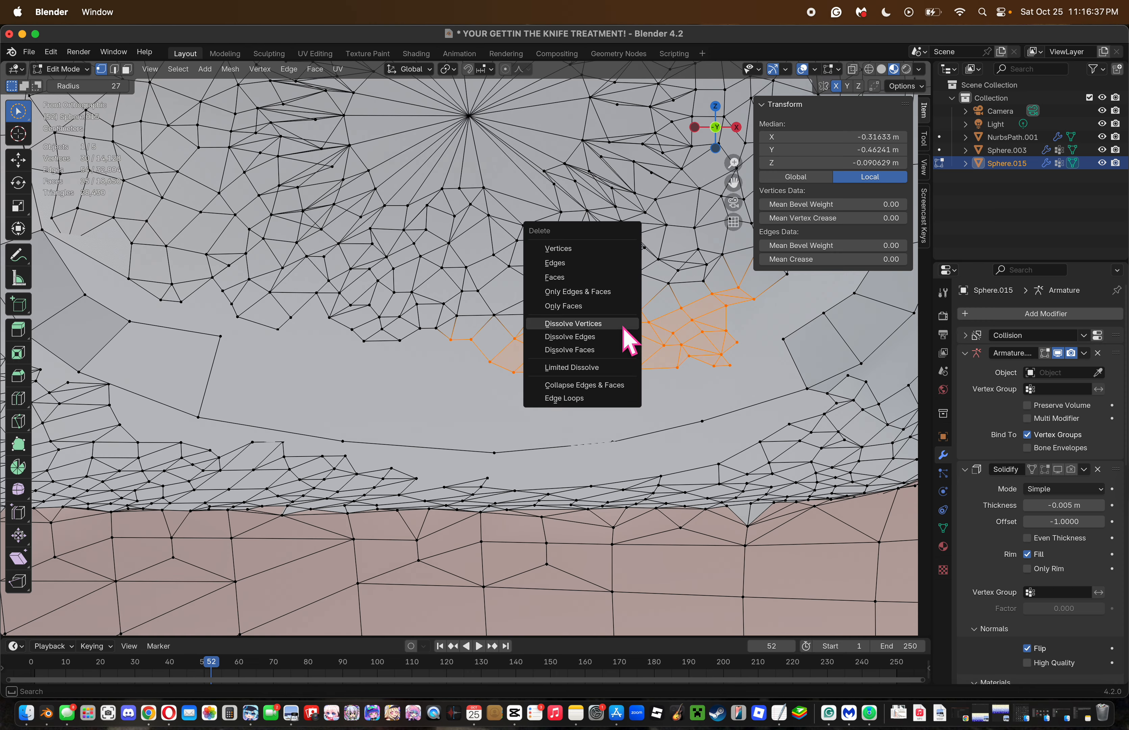
Dissolve the selected dense vertices below the radial fan and move the quad band's left corner vertex down about 0.007 m.
left_click(619, 324)
left_click(236, 357)
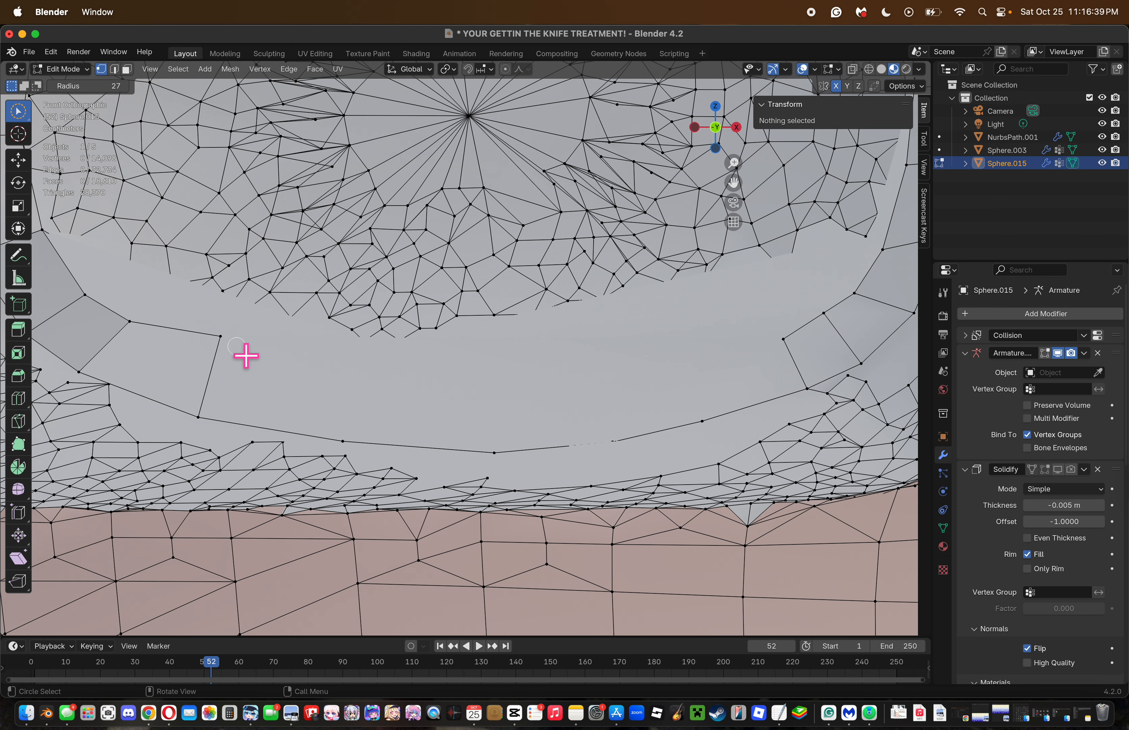
left_click(244, 358)
key("g")
left_click(338, 380)
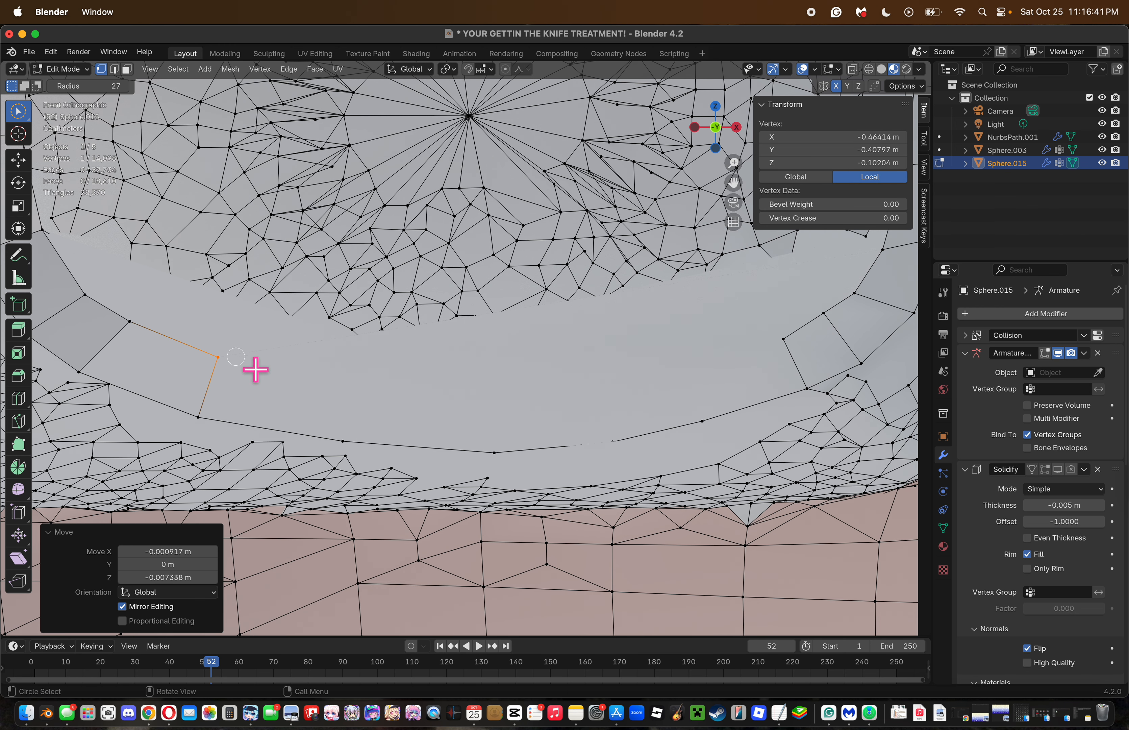
Knife-cut a curved inner edge for the lower quad band, from its left corner vertex across to its right corner vertex.
key("k")
left_click(218, 356)
left_click(347, 382)
left_click(488, 389)
left_click(602, 375)
left_click(680, 365)
left_click(783, 339)
key("Return")
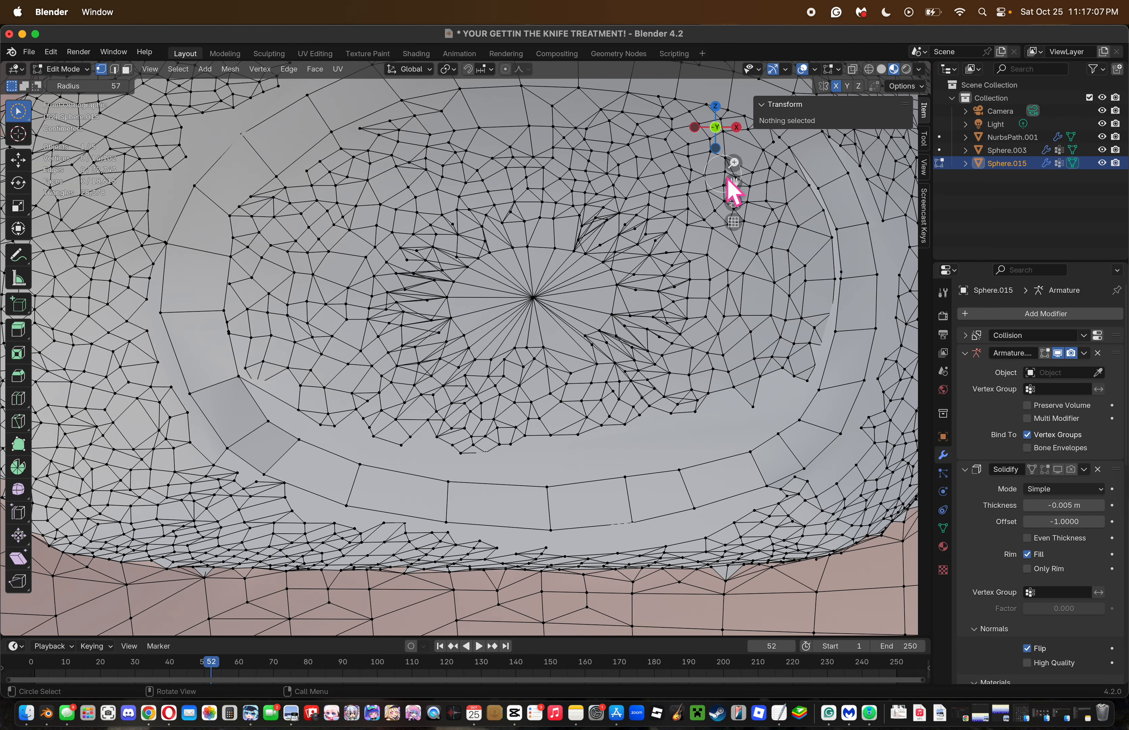
Circle-select the dense vertices along the lower-right edge of the inner mesh.
left_click(718, 171)
left_click_drag(733, 178, 658, 194)
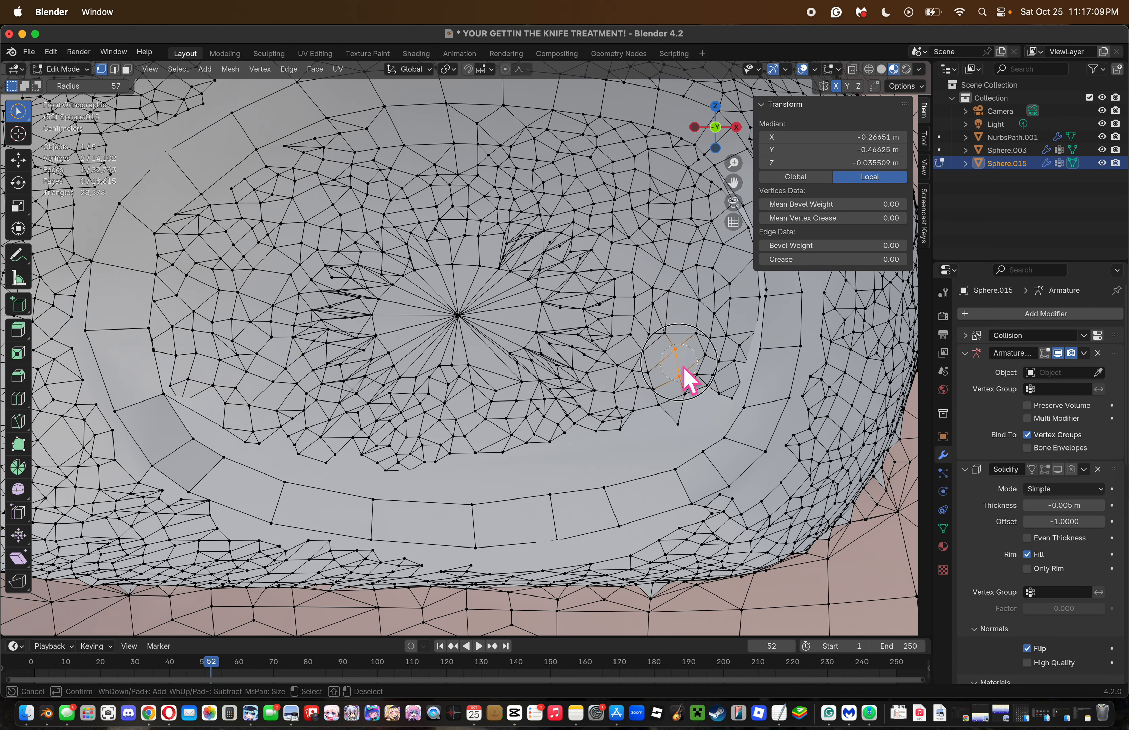
mouse_move(683, 367)
left_mouse_down()
mouse_move(725, 380)
mouse_move(652, 430)
mouse_move(695, 387)
mouse_move(553, 437)
left_mouse_up()
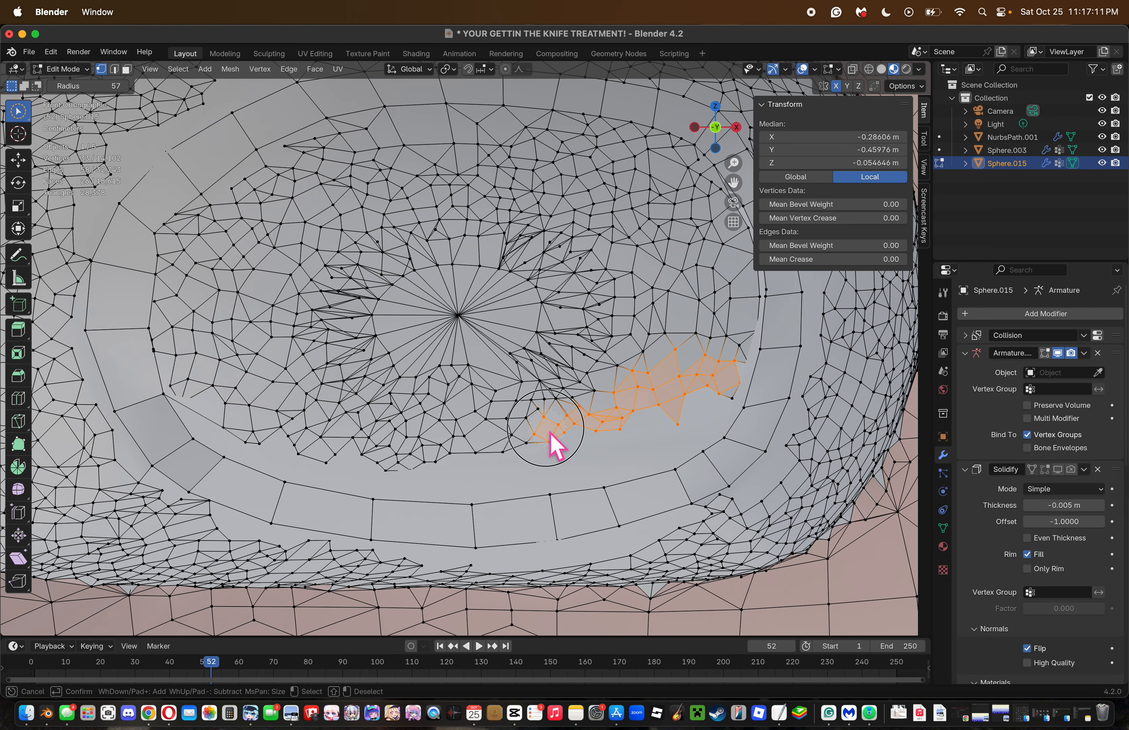
key("Return")
Add a single centered loop cut along the lower quad band.
key("ctrl+r")
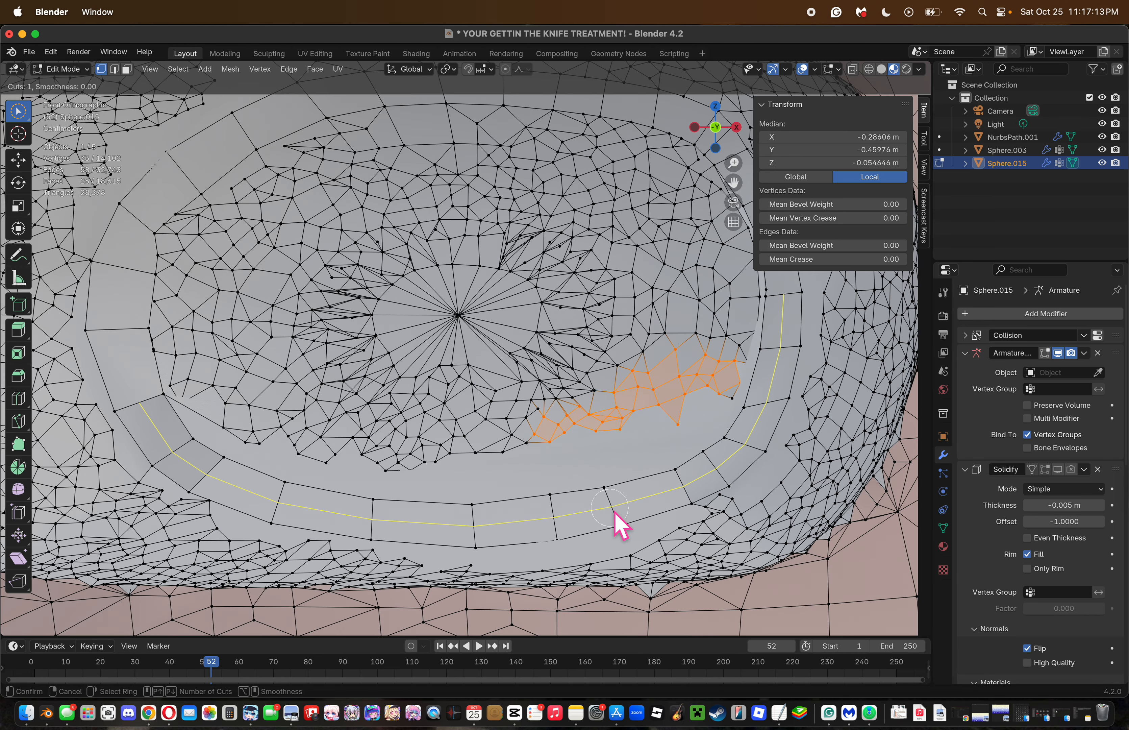
left_click(615, 523)
right_click(612, 514)
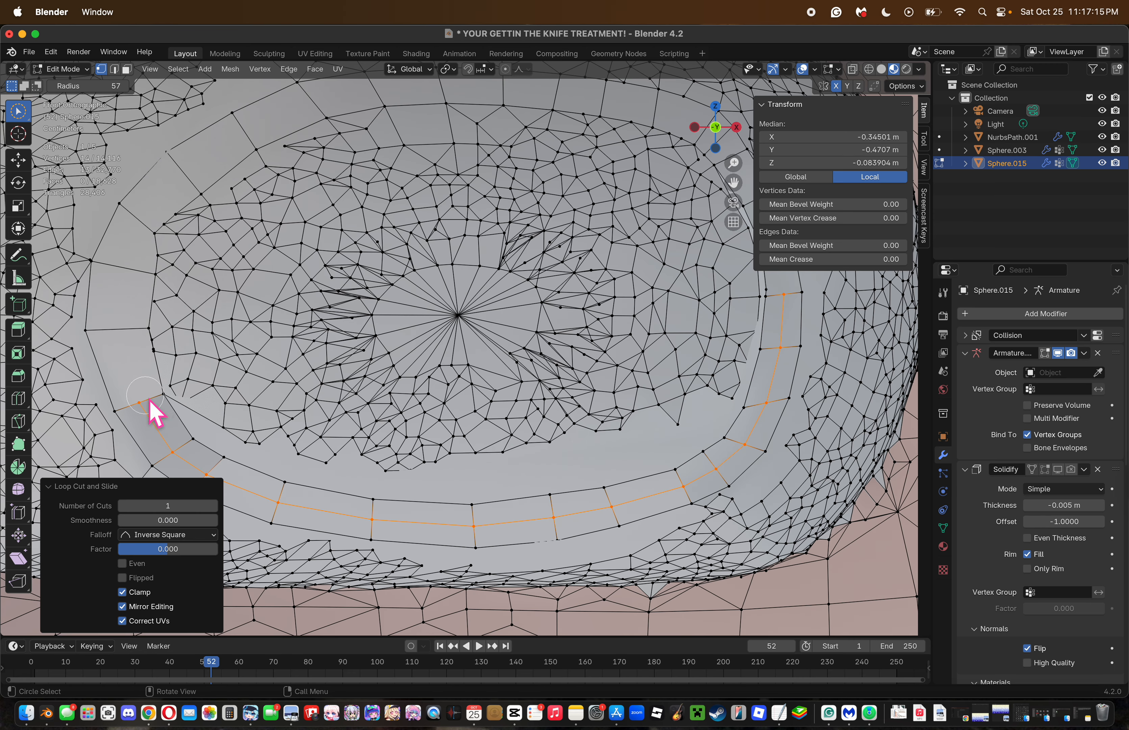
Extend the center loop with the Knife from its left end up and around the upper quad band.
key("k")
left_click(139, 402)
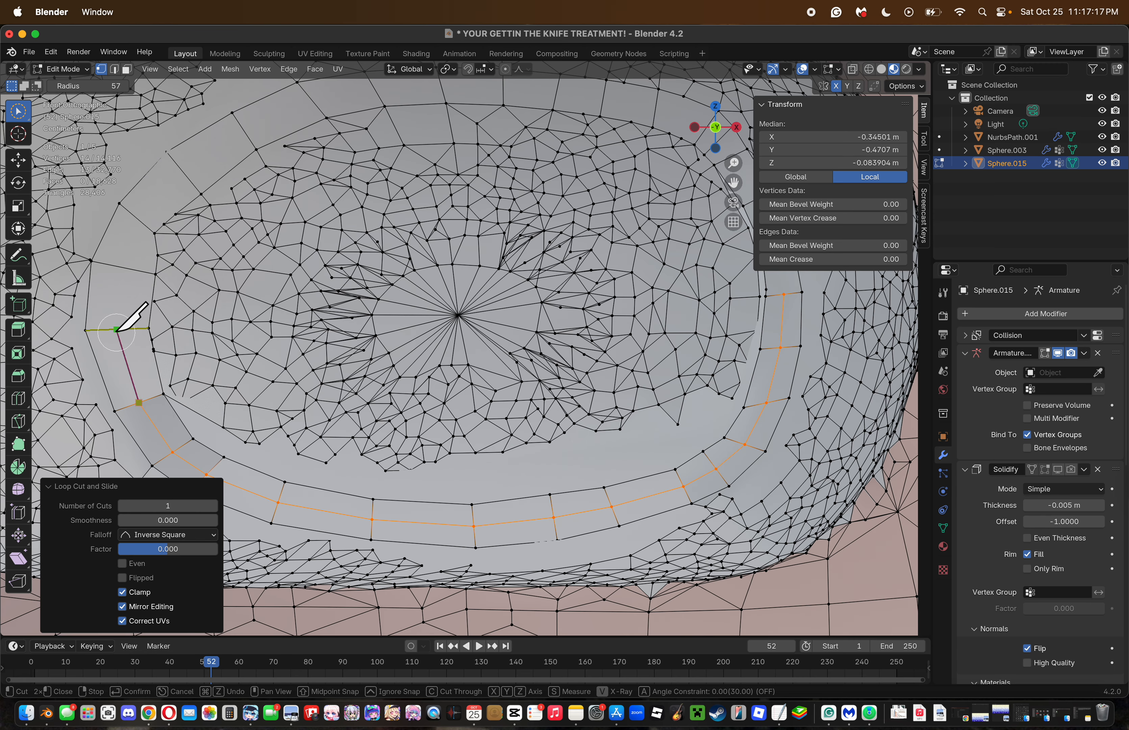
left_click(119, 329)
left_click(120, 267)
left_click(141, 221)
left_click(184, 173)
left_click(243, 129)
left_click(312, 101)
left_click(376, 90)
left_click(441, 87)
left_click(503, 88)
left_click(556, 93)
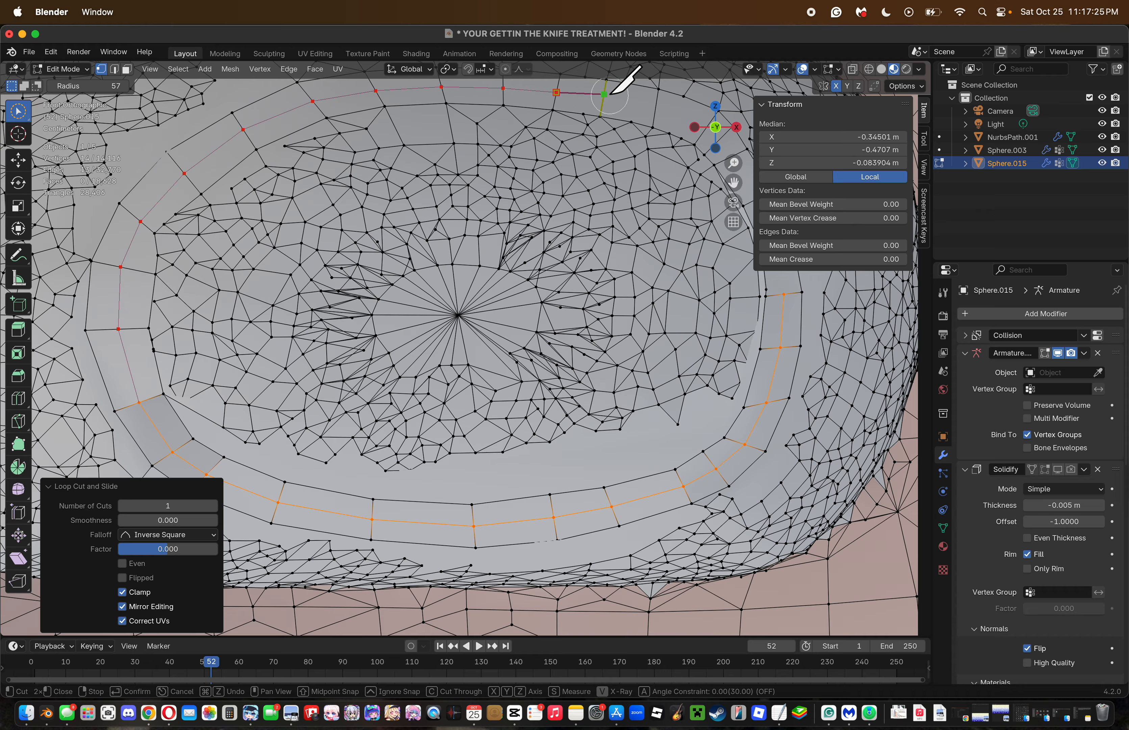
left_click(656, 109)
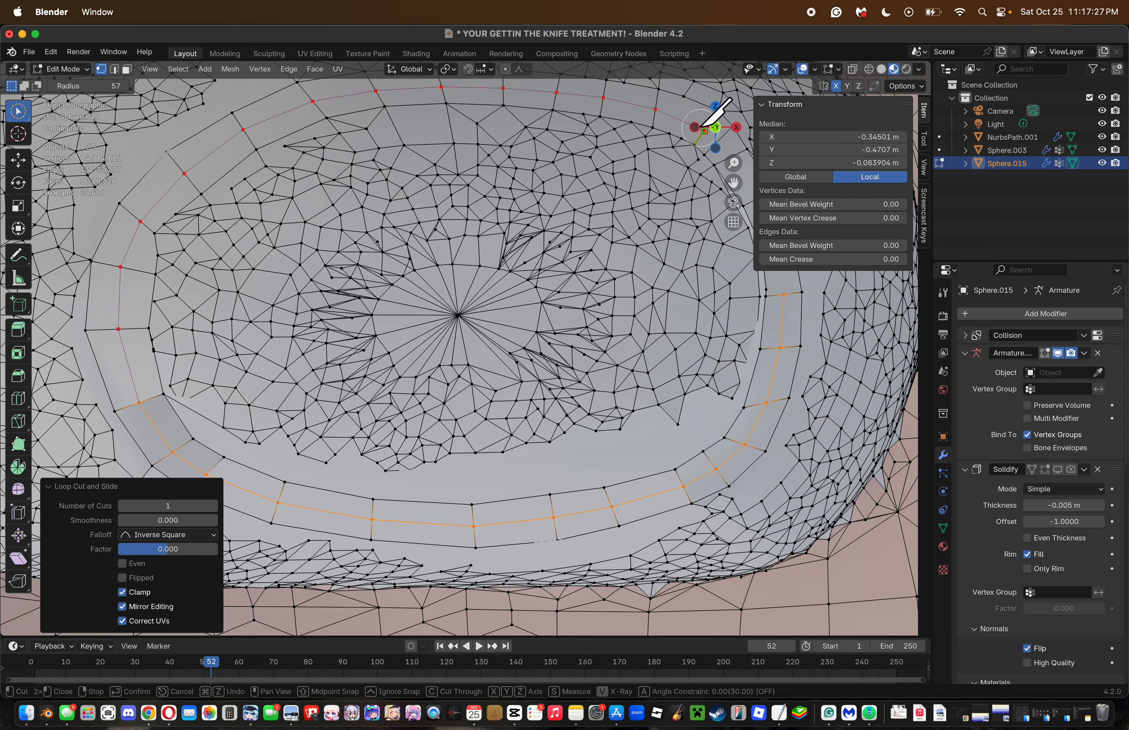
key("Return")
Cancel a further knife cut from the upper end of the center loop and undo the center cuts.
left_click_drag(733, 180, 581, 195)
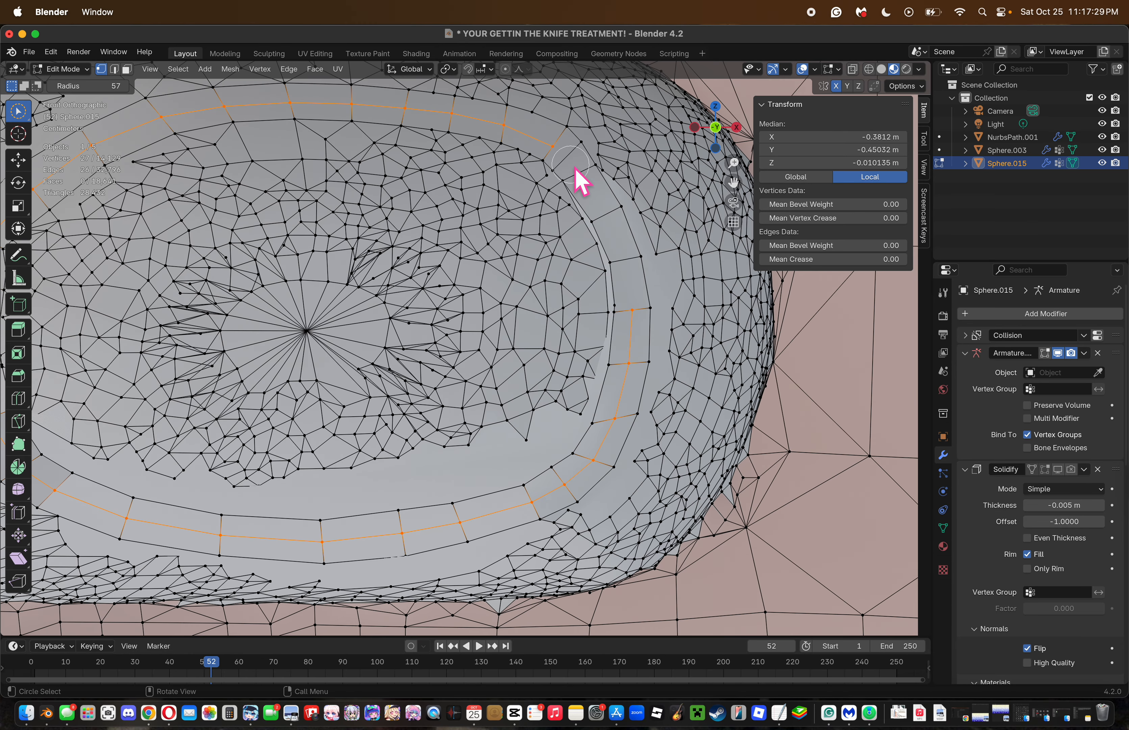
key("k")
left_click(553, 146)
key("Escape")
key("super+z")
Merge vertices at their center on the quad band's right inner edge and dissolve the stray vertex beside them.
key("m")
left_click(735, 358)
left_click(743, 358)
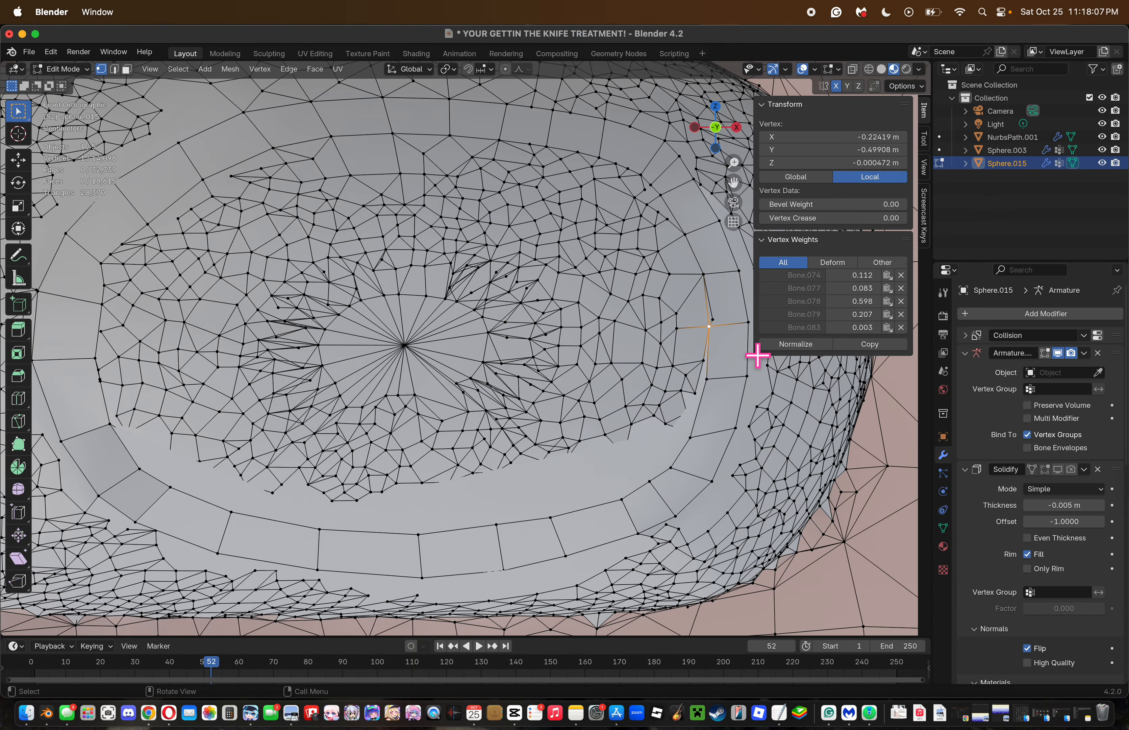
left_click(727, 337)
key("x")
left_click(791, 337)
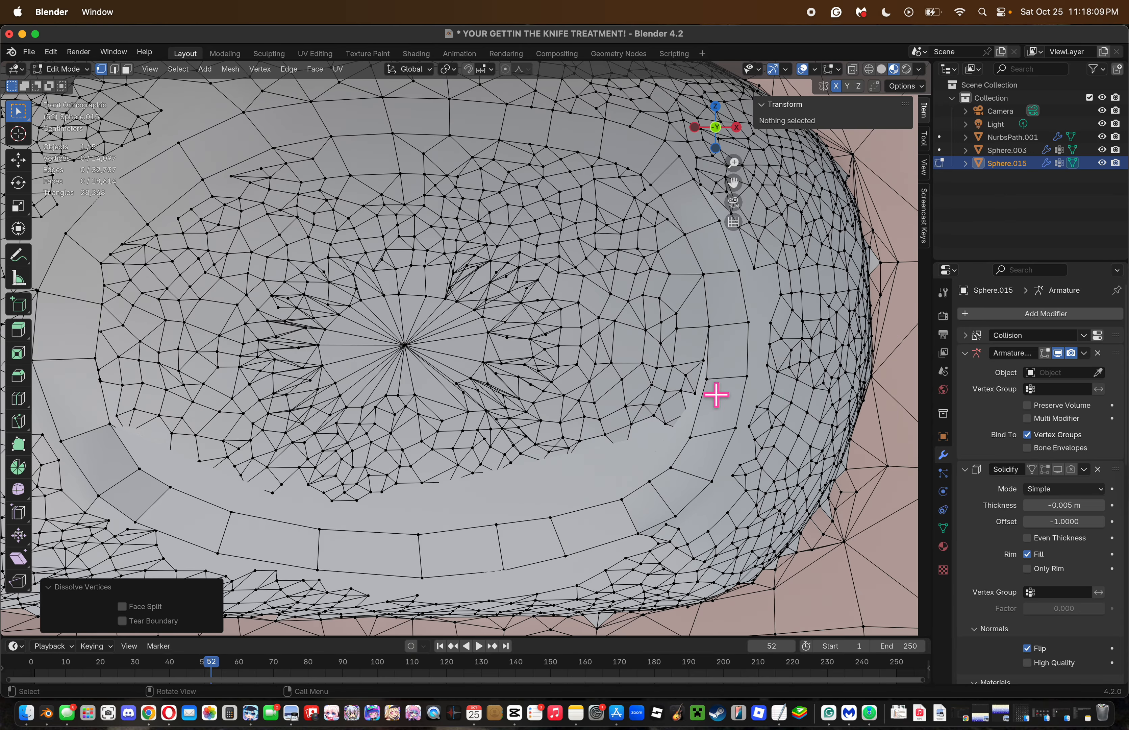
Merge the two neighboring vertices lower on the band's right inner edge at center and dissolve the stray vertex nearby.
left_click(700, 390)
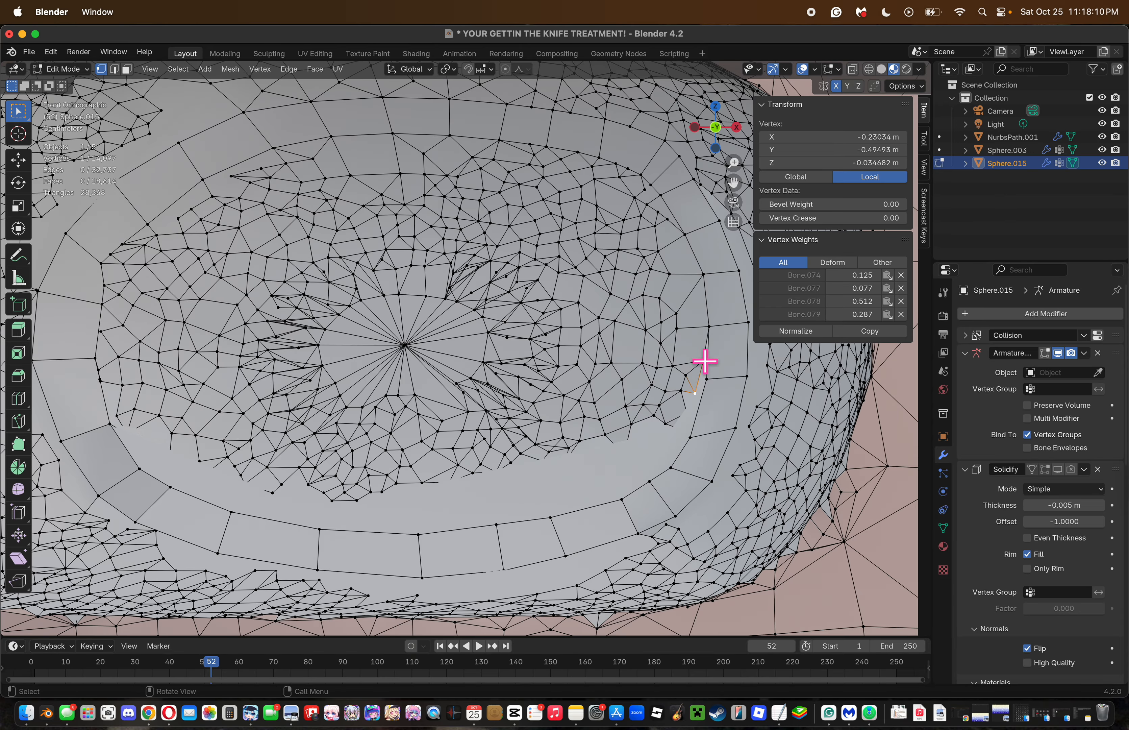
left_click(716, 382, "shift")
key("m")
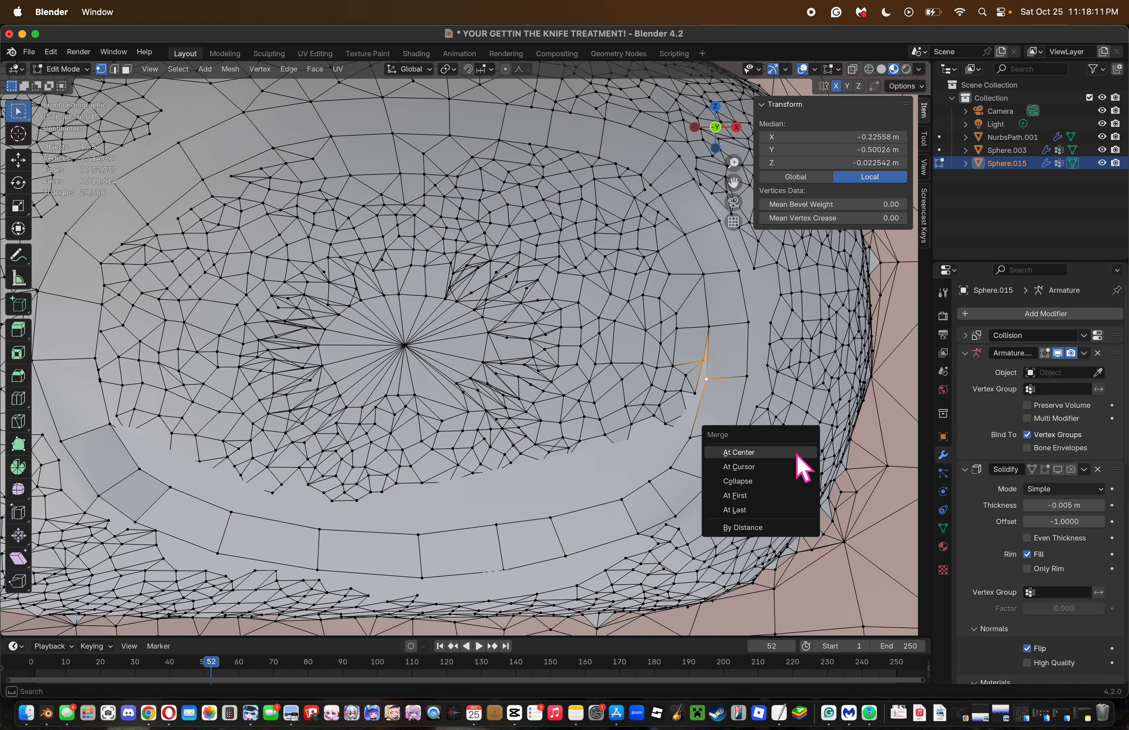
left_click(796, 450)
key("x")
left_click(730, 424)
Knife-cut an edge from the band's lower-right inner vertex to the nearby outer vertex of the inner mesh.
key("k")
left_click(690, 438)
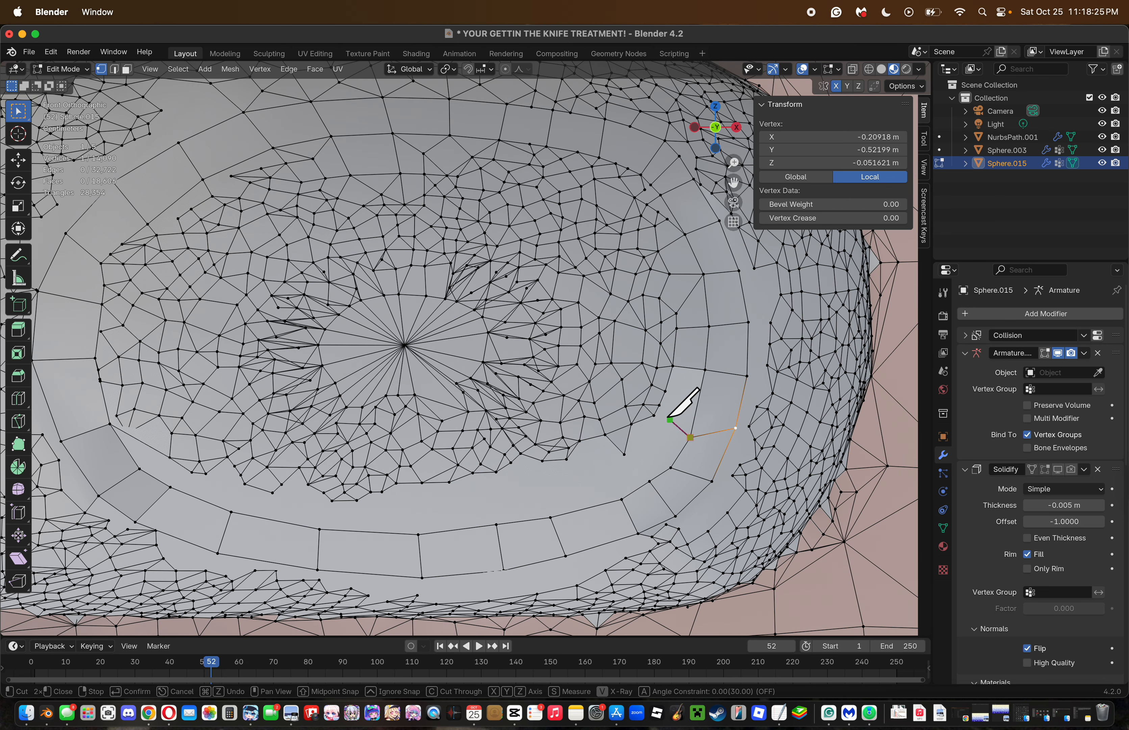
left_click(654, 415)
key("Return")
Dissolve the two stray vertices between the inner mesh and the band's lower-right inner edge.
key("x")
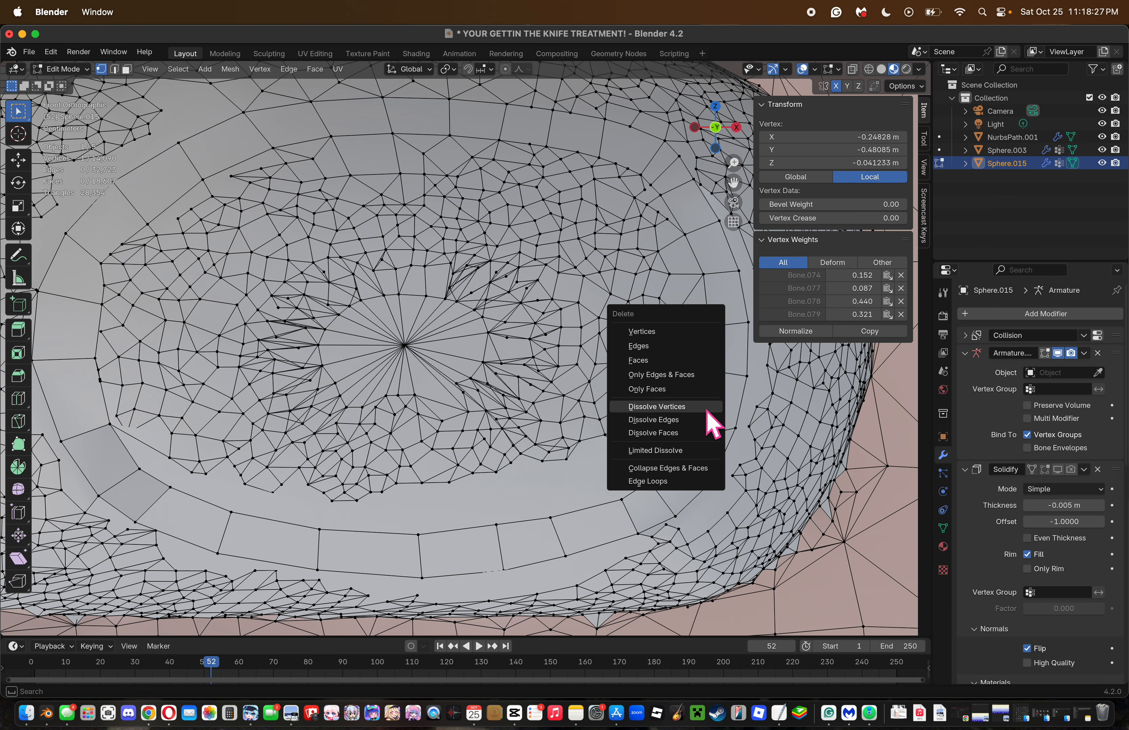
left_click(705, 408)
left_click(692, 399)
key("x")
left_click(676, 403)
Knife-cut a connecting edge down the right boundary of the inner mesh between its two outer vertices.
key("k")
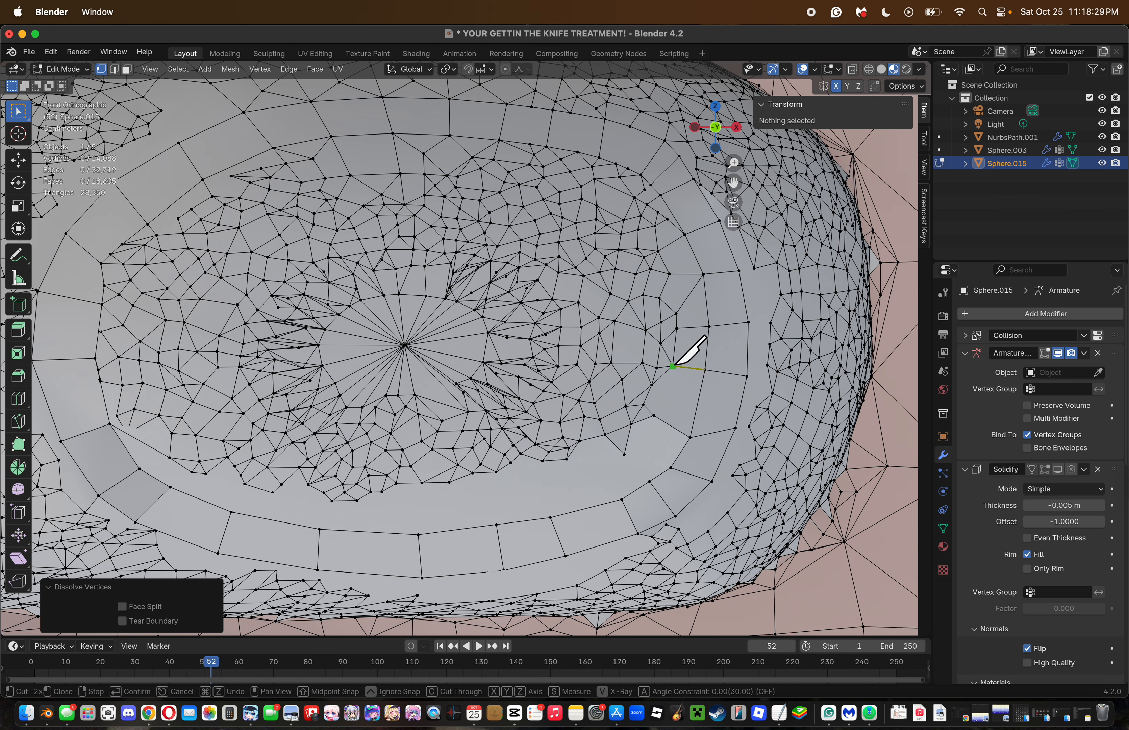
left_click(673, 365)
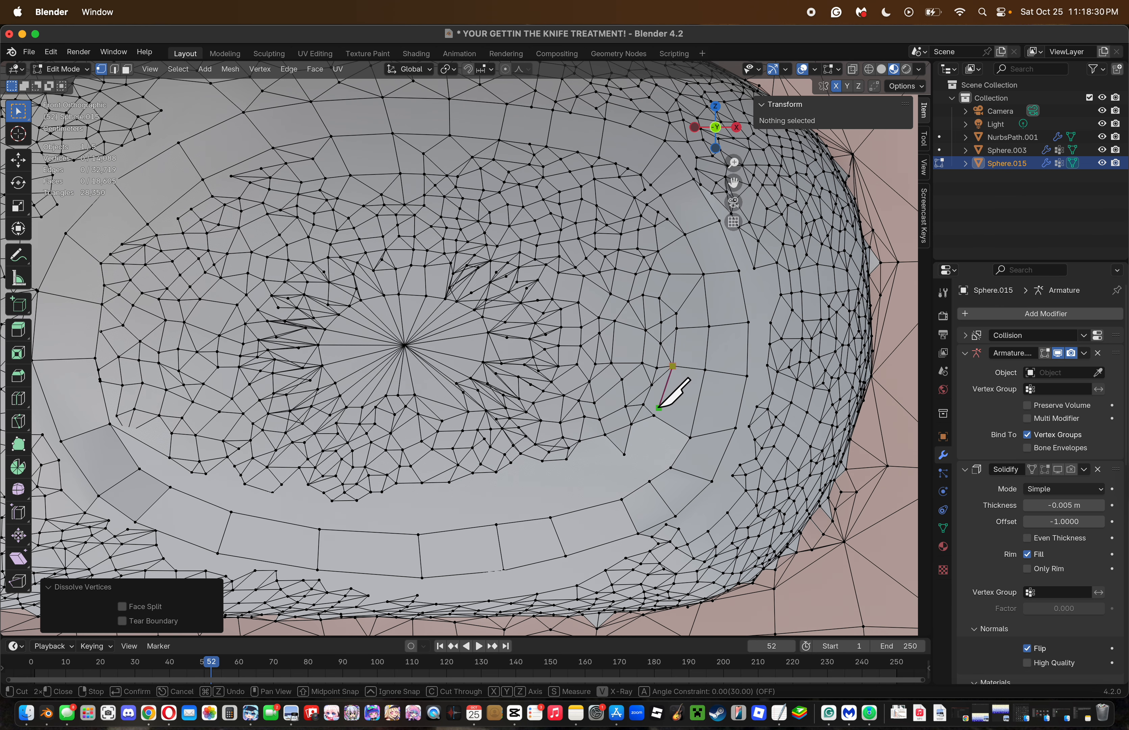
left_click(654, 415)
key("Return")
left_click(671, 467)
key("j")
key("k")
left_click(540, 474)
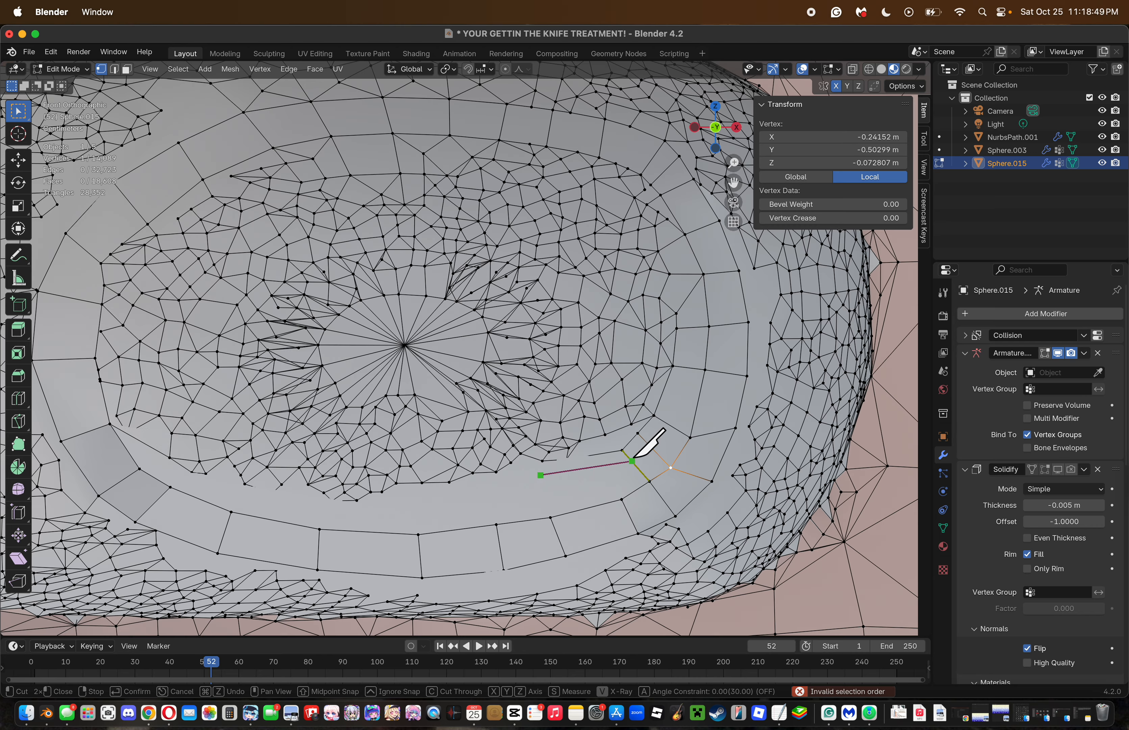
key("F1")
key("Escape")
Knife-cut new edges at the lower-right tip of the inner mesh beside the quad band.
key("k")
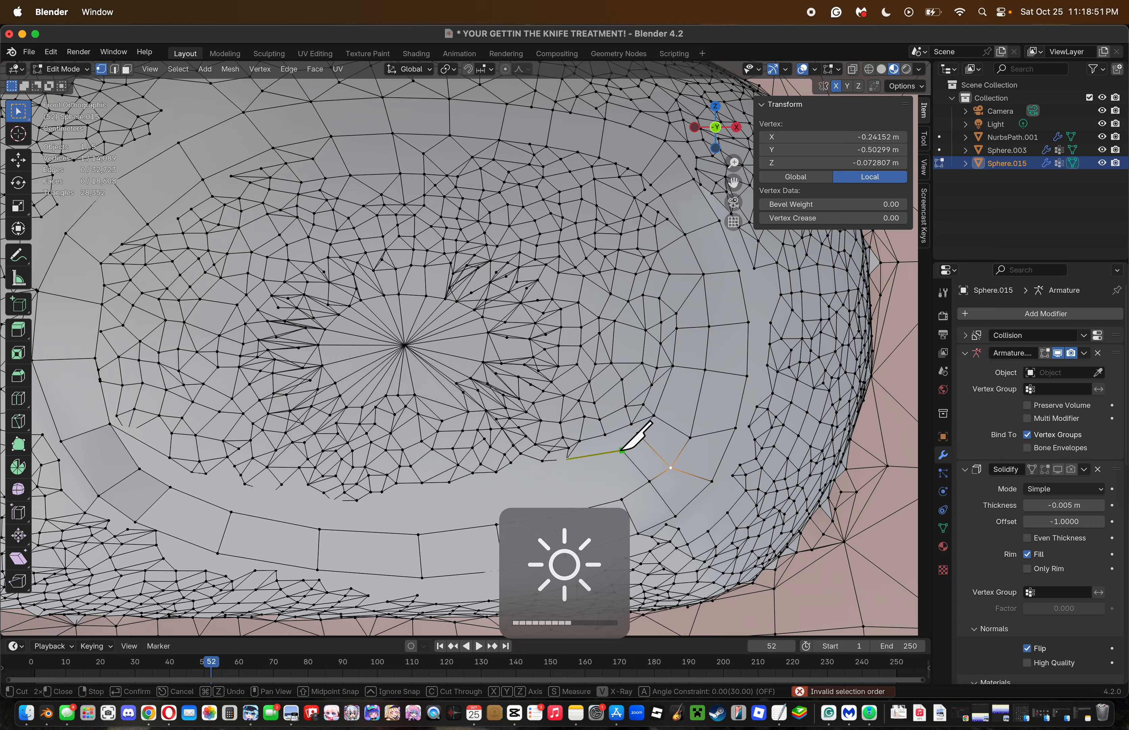
key("Return")
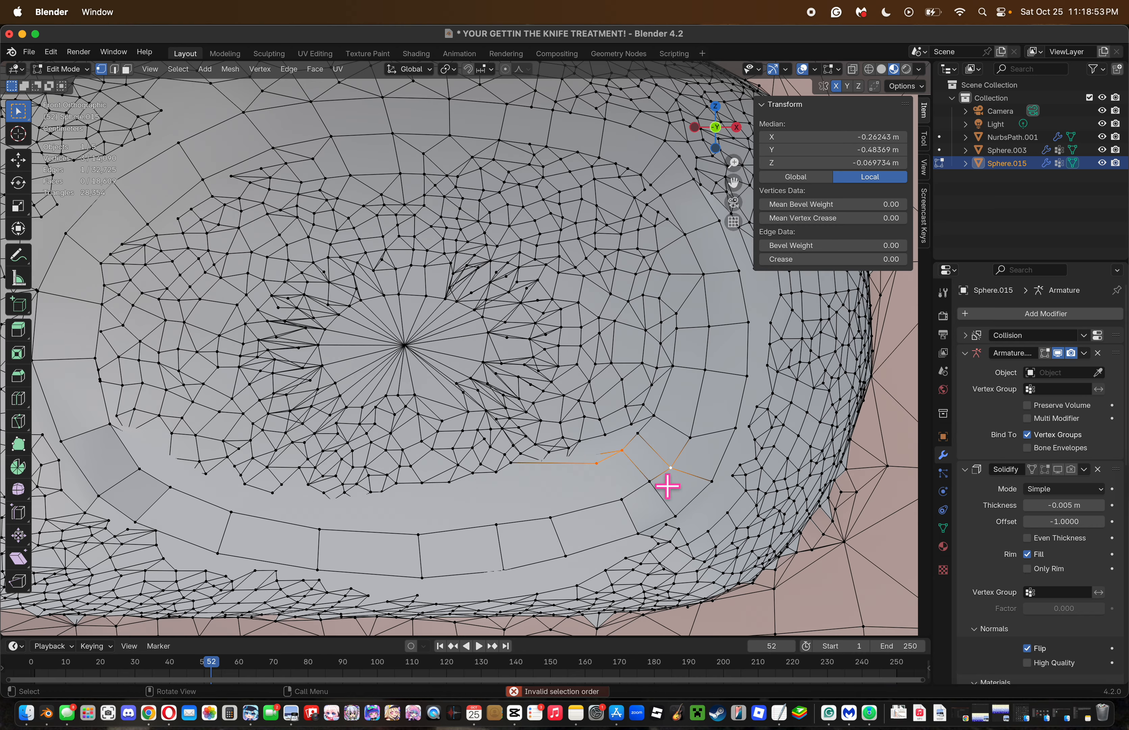
Knife-cut a cross edge from the quad band's lower-right inner vertex up to the outer vertex of the inner mesh.
key("k")
left_click(620, 499)
left_click(596, 463)
key("Return")
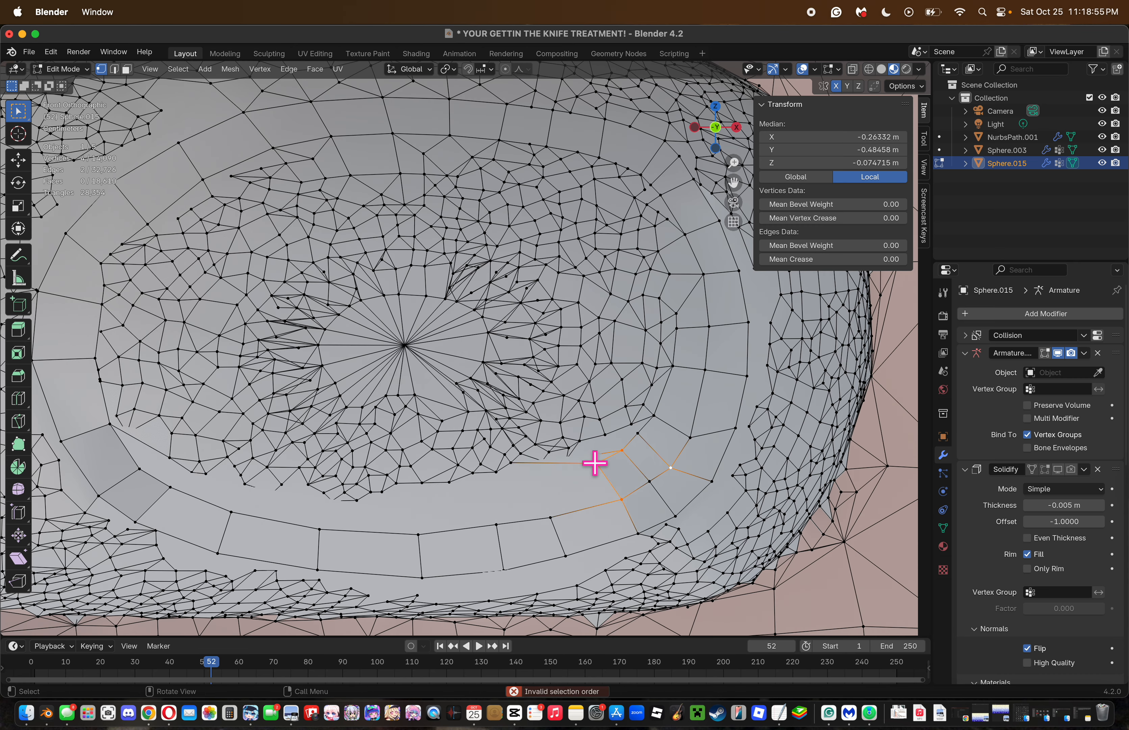
Knife-cut the inner boundary one quad further along the lower band and close it with a cross edge to the band's next vertex.
key("k")
left_click(597, 464)
left_click(534, 474)
key("Return")
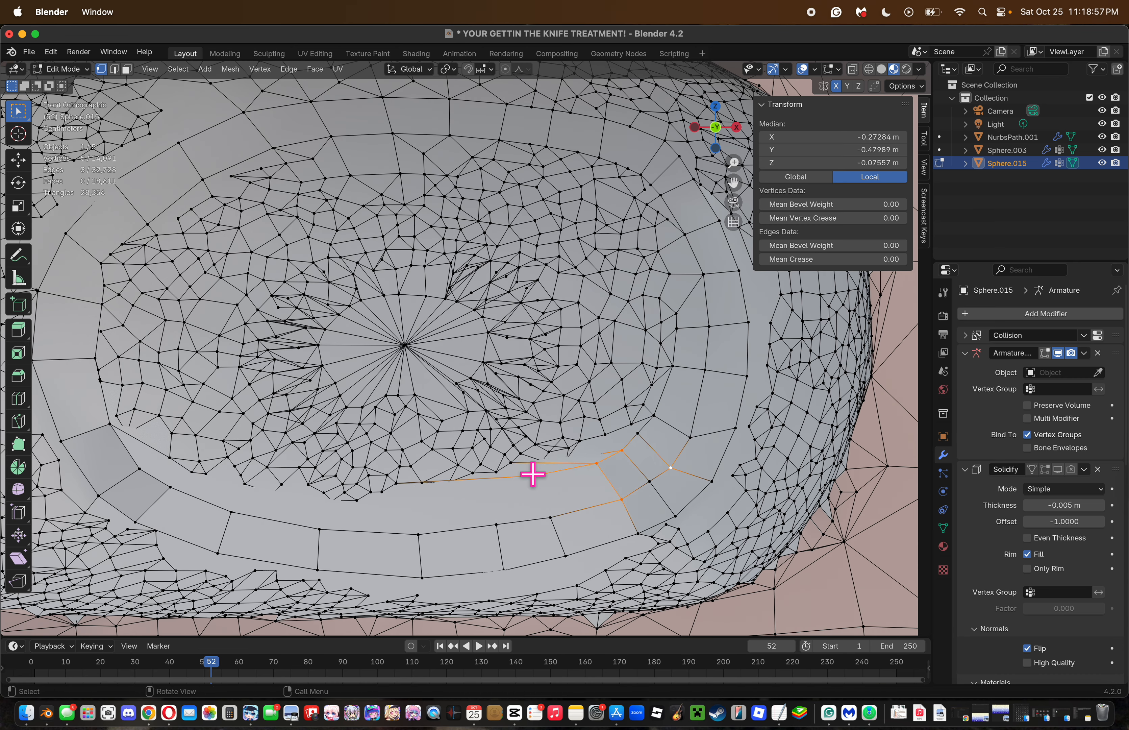
key("k")
left_click(550, 517)
left_click(534, 475)
key("Return")
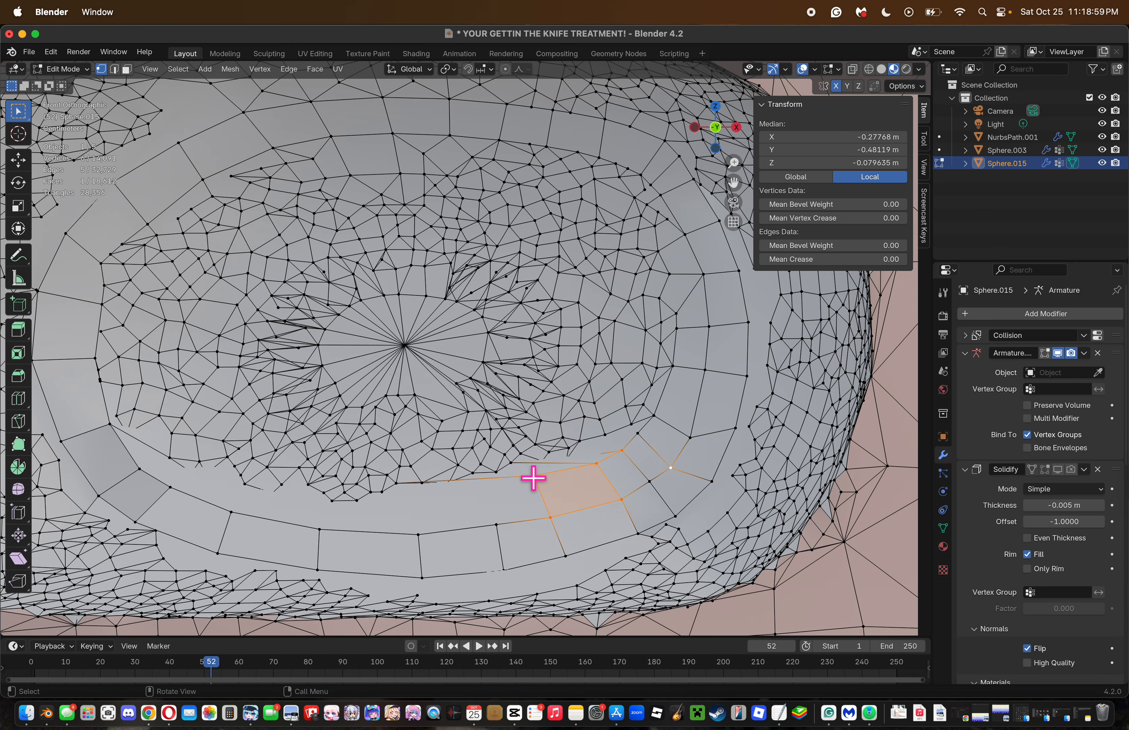
Try to knife-cut the following cross edge from the lower band's inner vertex to the inner mesh boundary edge.
key("k")
left_click(497, 523)
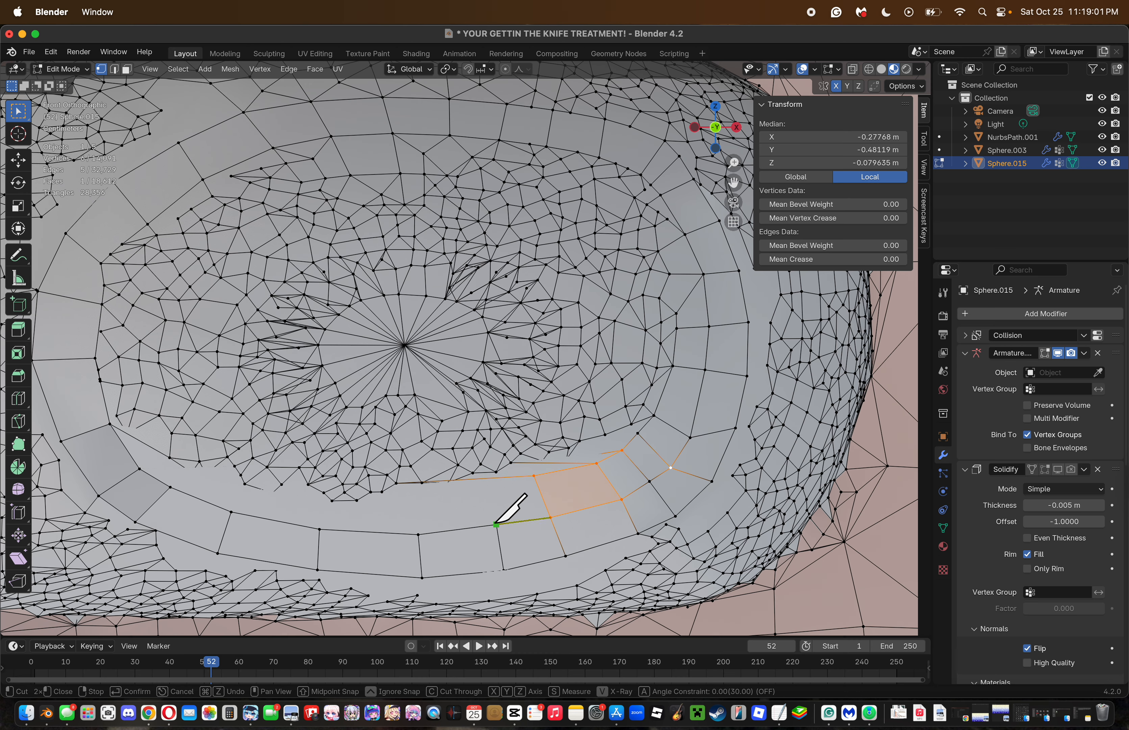
left_click(491, 486)
key("Return")
key("ctrl+z")
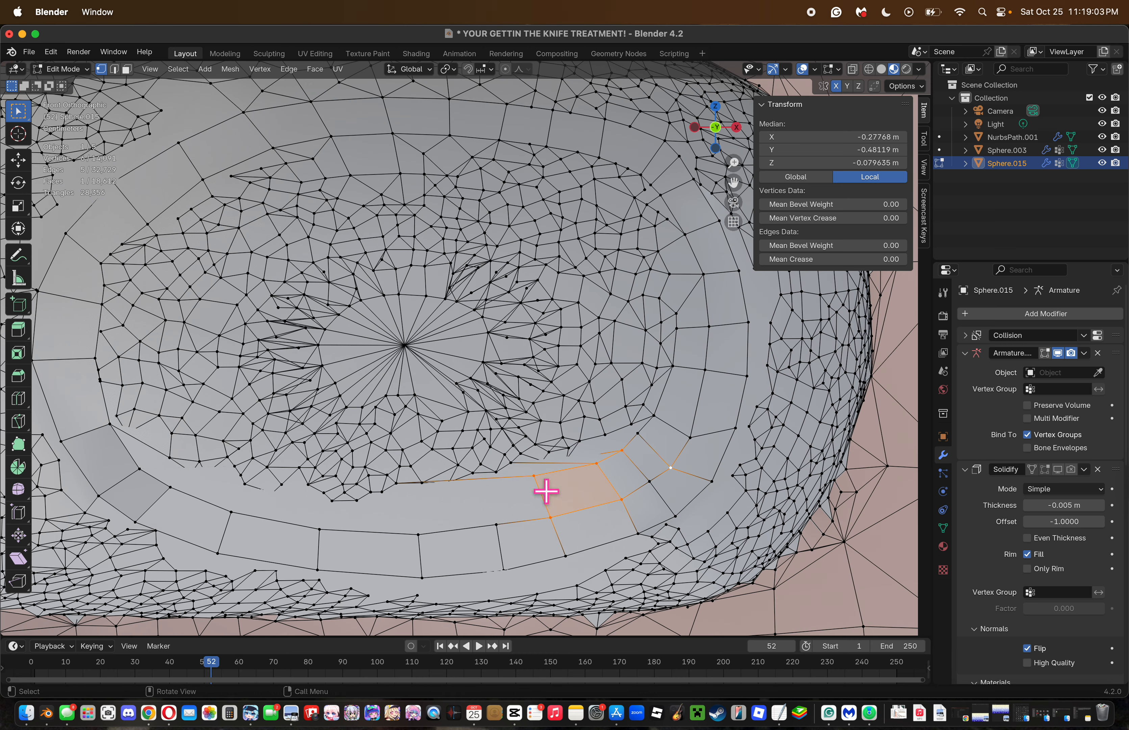
key("j")
Knife-cut the second lower quad by extending the inner boundary edge and joining its end to the band's next inner vertex.
key("k")
left_click(534, 476)
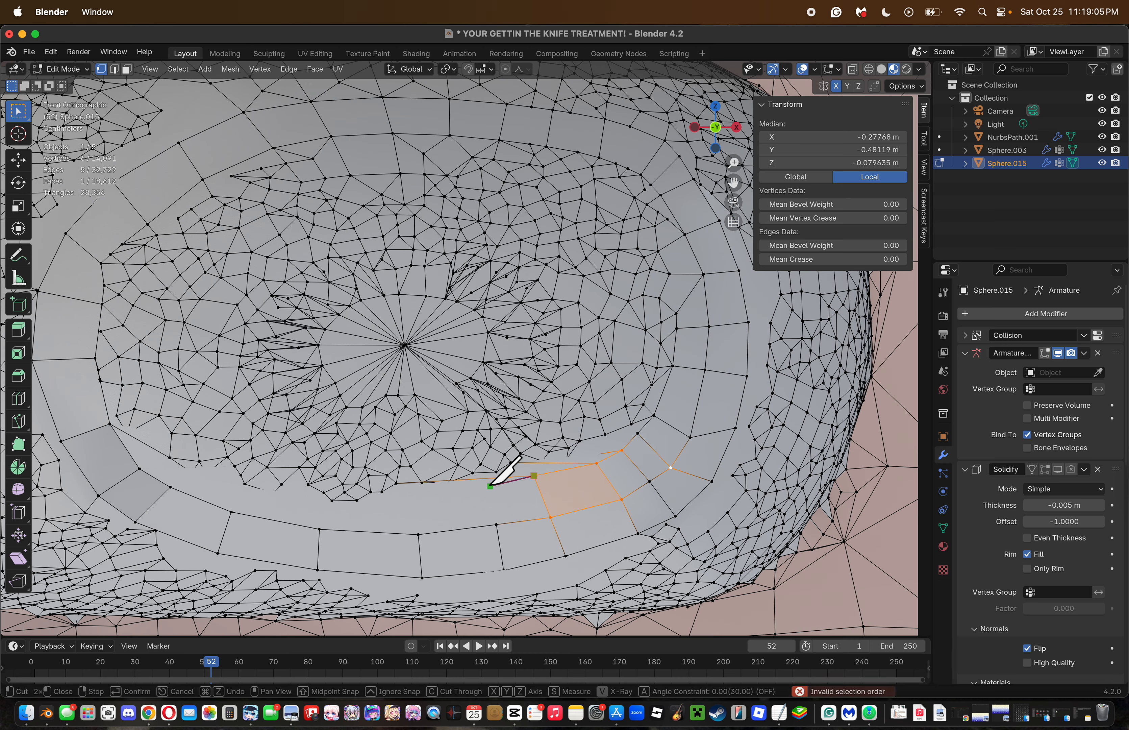
left_click(489, 484)
key("Return")
key("k")
left_click(497, 525)
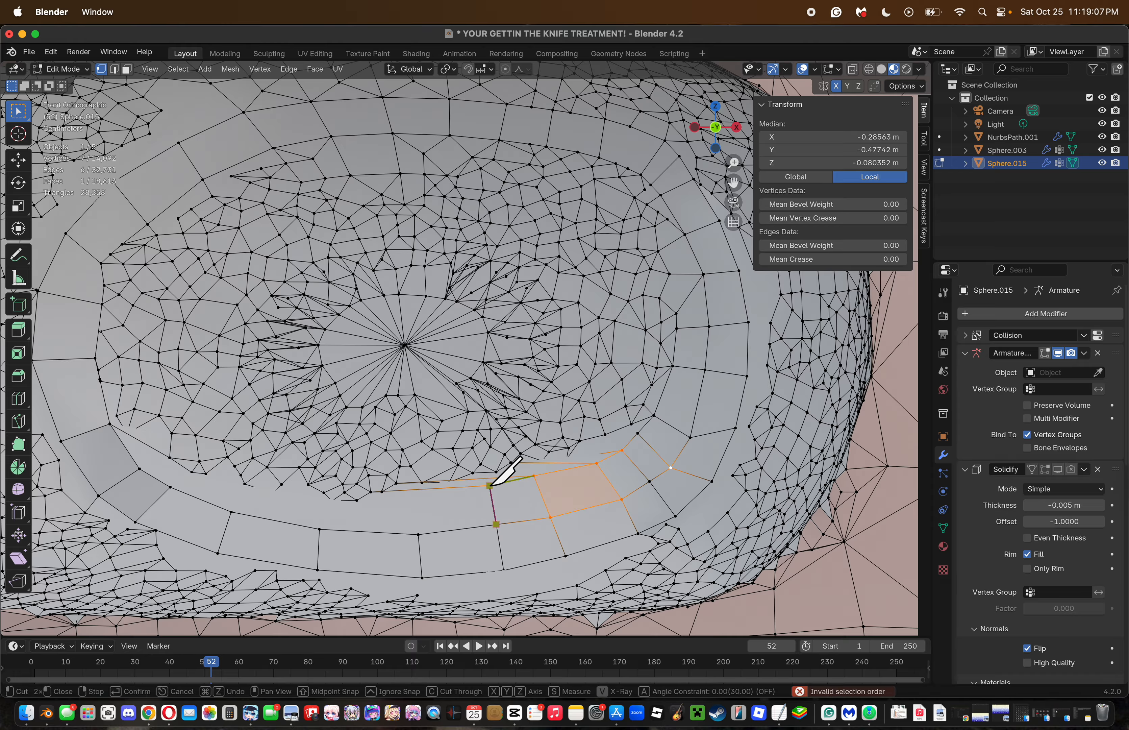
left_click(490, 484)
key("Return")
Knife-cut a cross edge from the band's bottom-centre inner vertex to the long boundary edge of the inner mesh.
key("k")
left_click(418, 533)
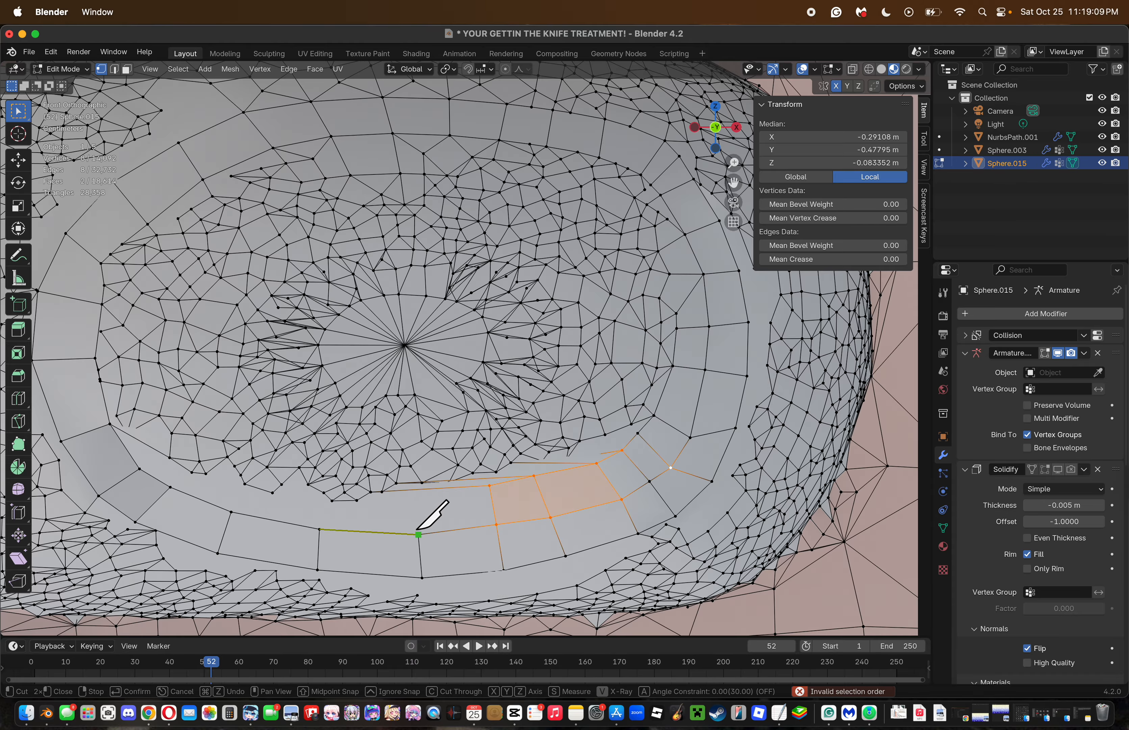
left_click(413, 489)
key("Return")
left_click(673, 490)
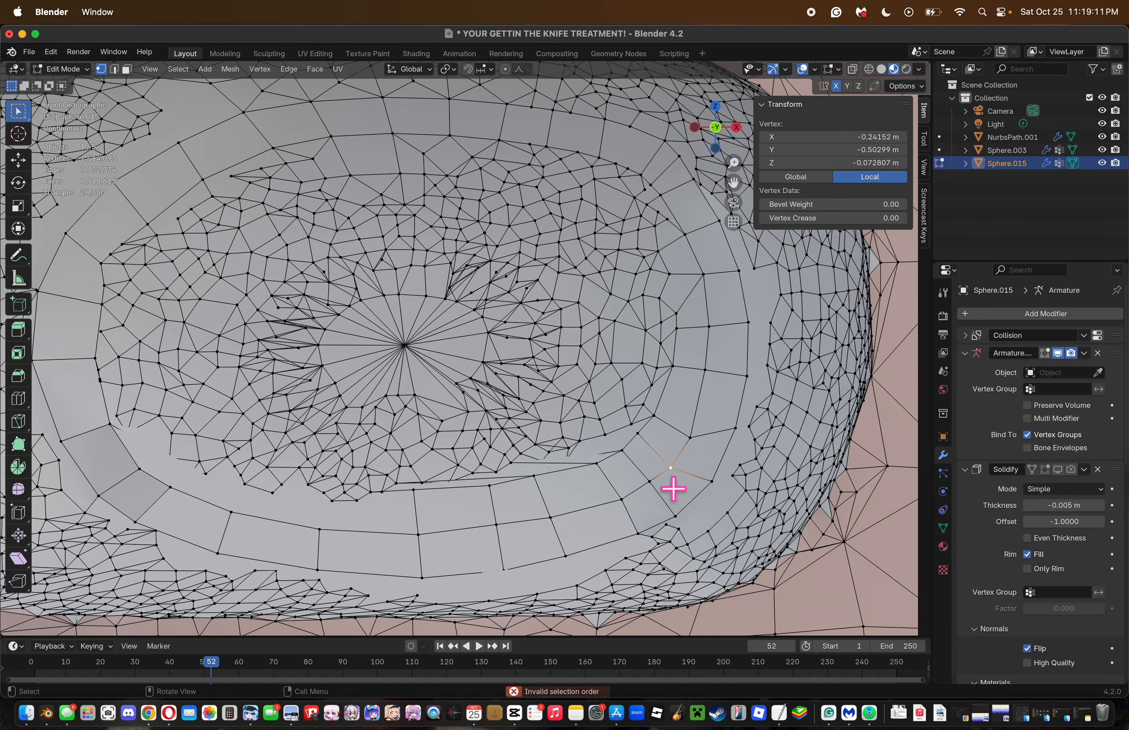
Dissolve the irregular vertices along the lower-left boundary of the inner mesh beside the quad band.
left_click_drag(734, 182, 905, 131)
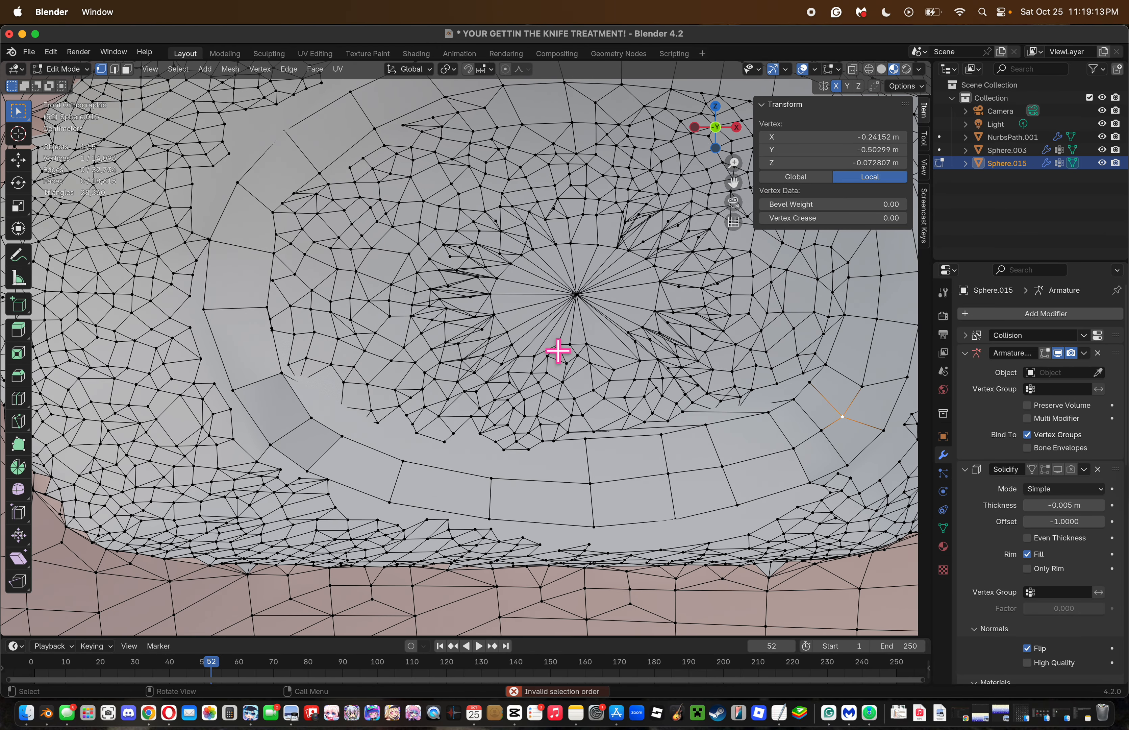
key("ctrl+x")
key("w")
left_click_drag(379, 418, 514, 441)
key("ctrl+x")
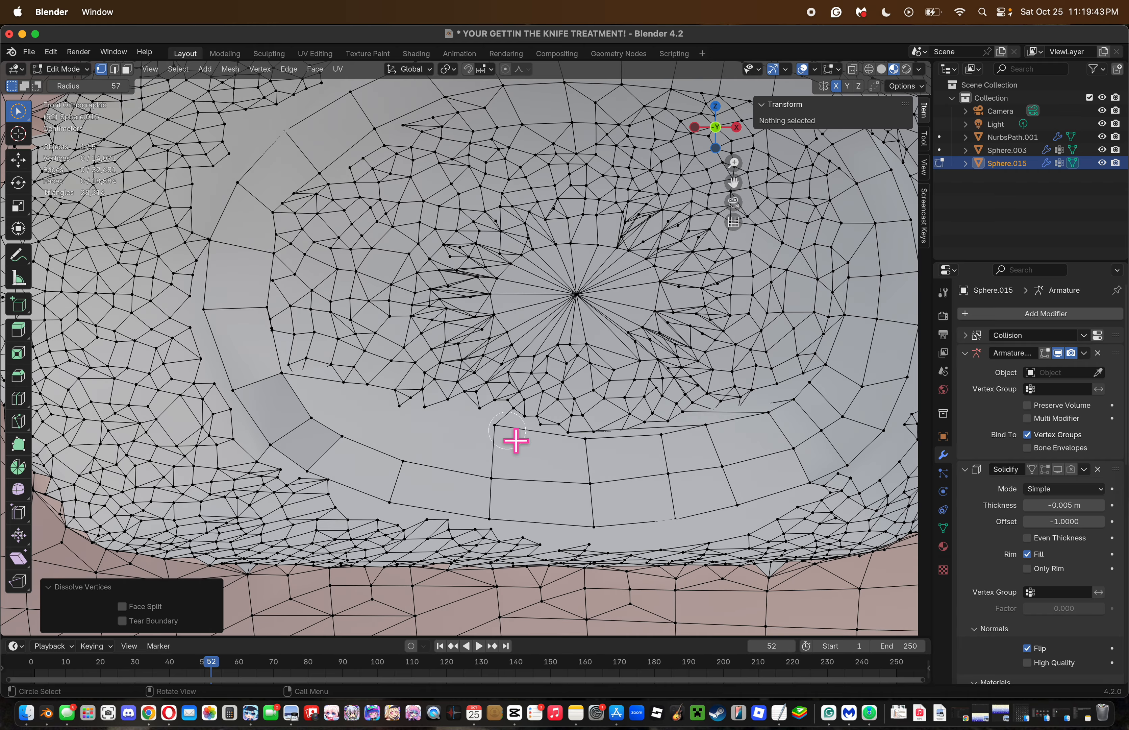
Knife-cut the new inner loop one segment further toward the lower-left and connect its end down to the band's vertex.
key("k")
left_click(494, 425)
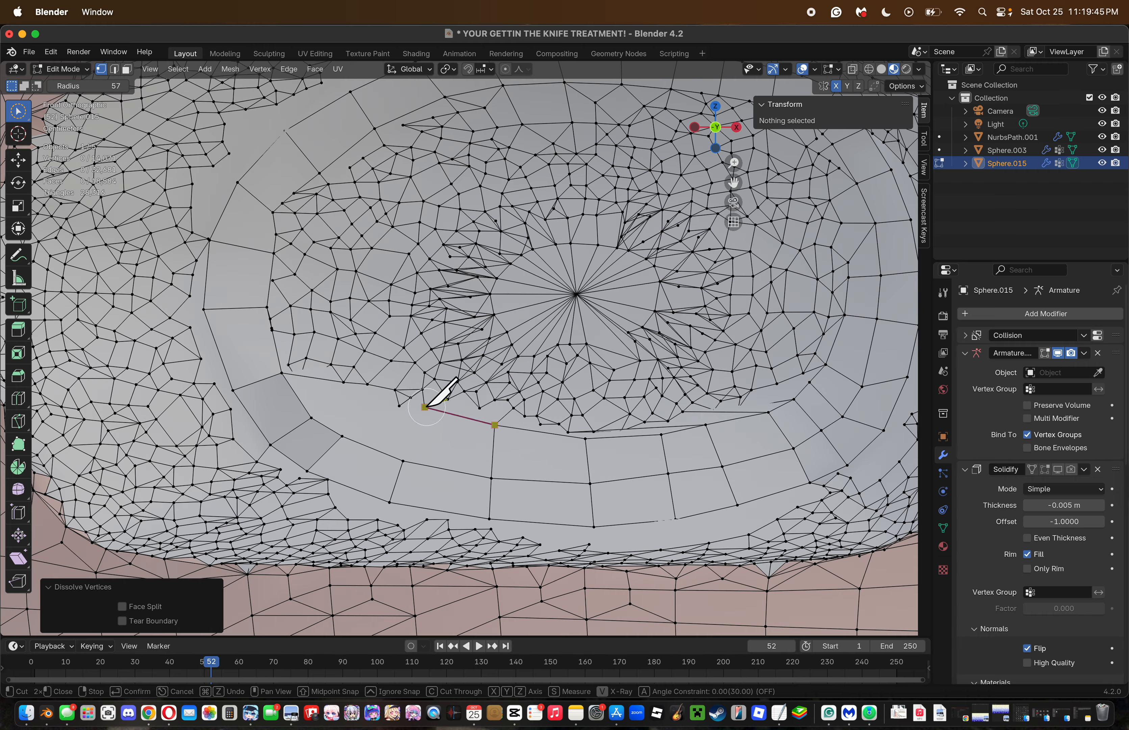
left_click(425, 407)
key("Return")
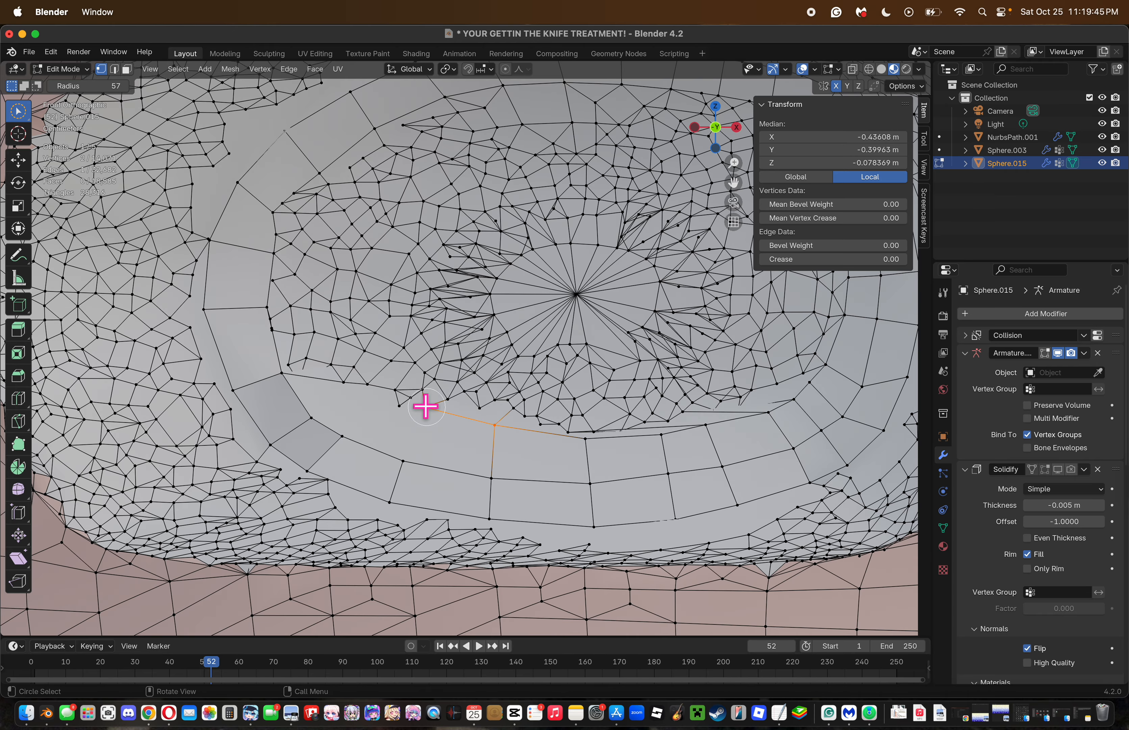
key("k")
left_click(425, 406)
left_click(405, 461)
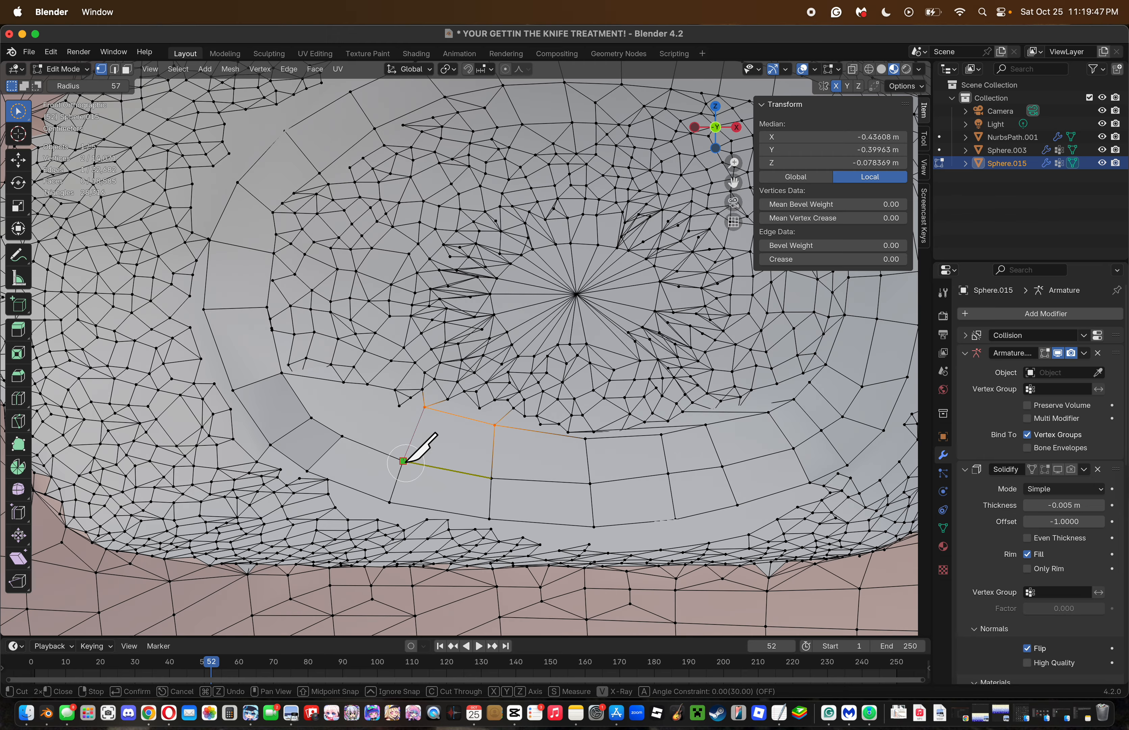
key("Return")
Move the two lower-left vertices of the new inner loop about 0.003 m down to even out the loop.
left_click_drag(405, 424, 406, 411)
key("m")
left_click(425, 408)
key("g")
left_click(426, 420)
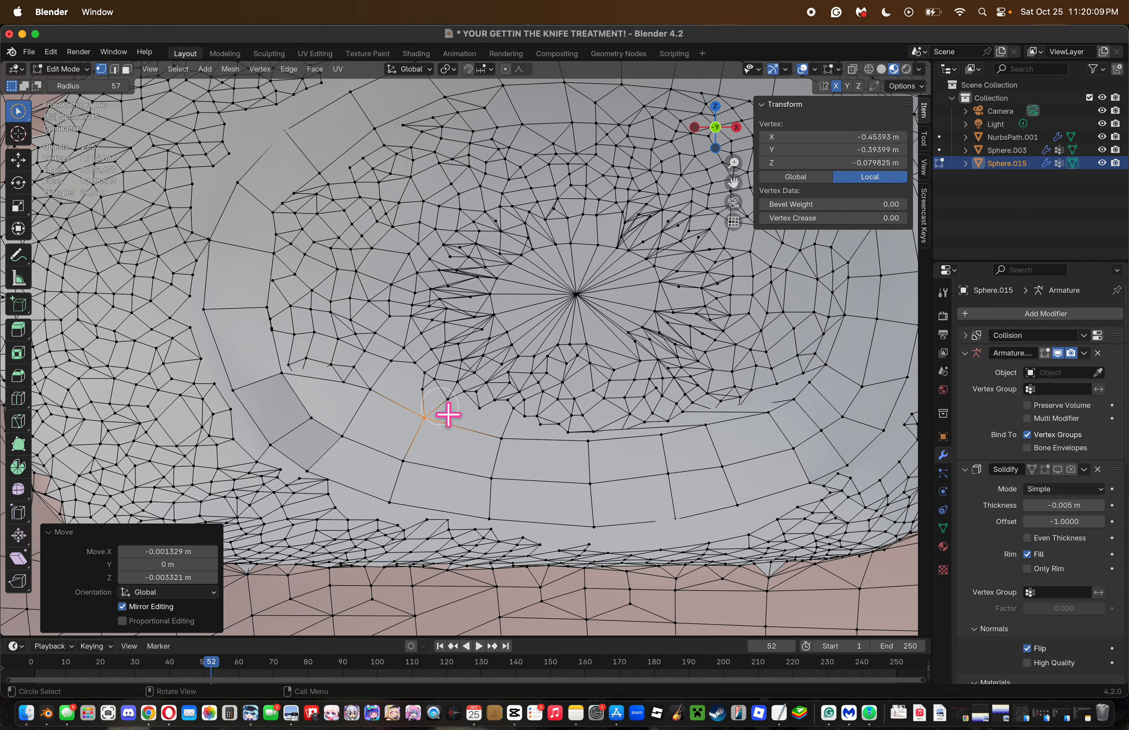
left_click(373, 407)
key("g")
left_click(385, 422)
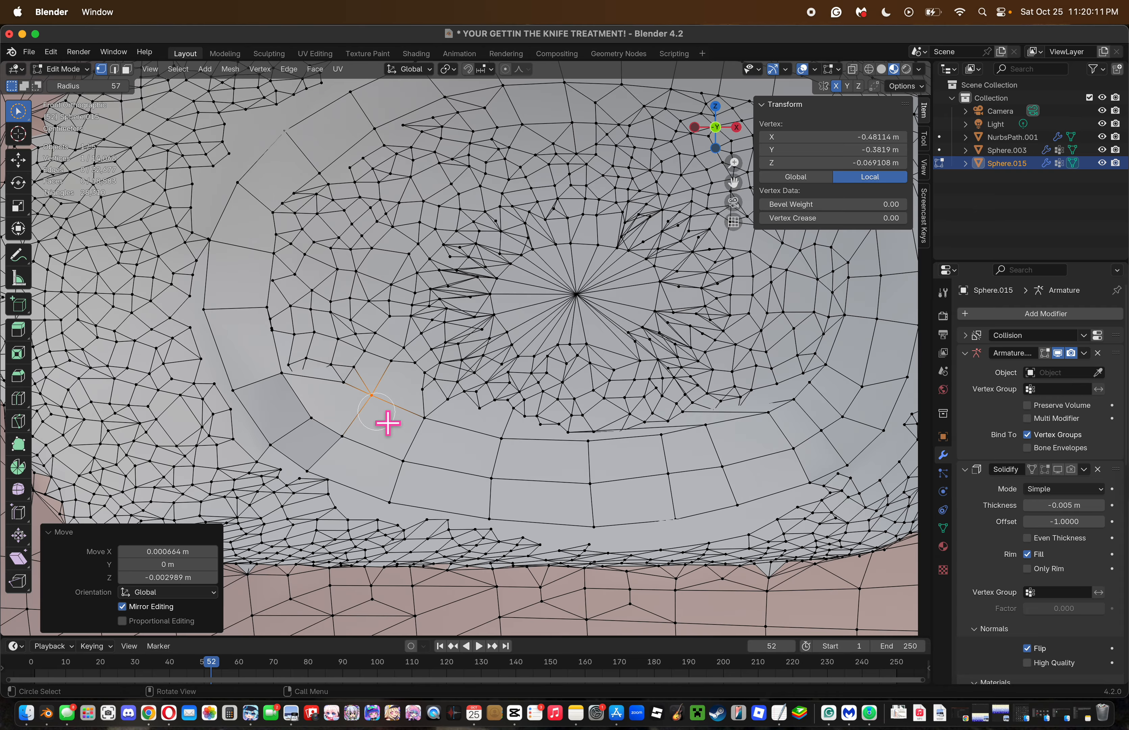
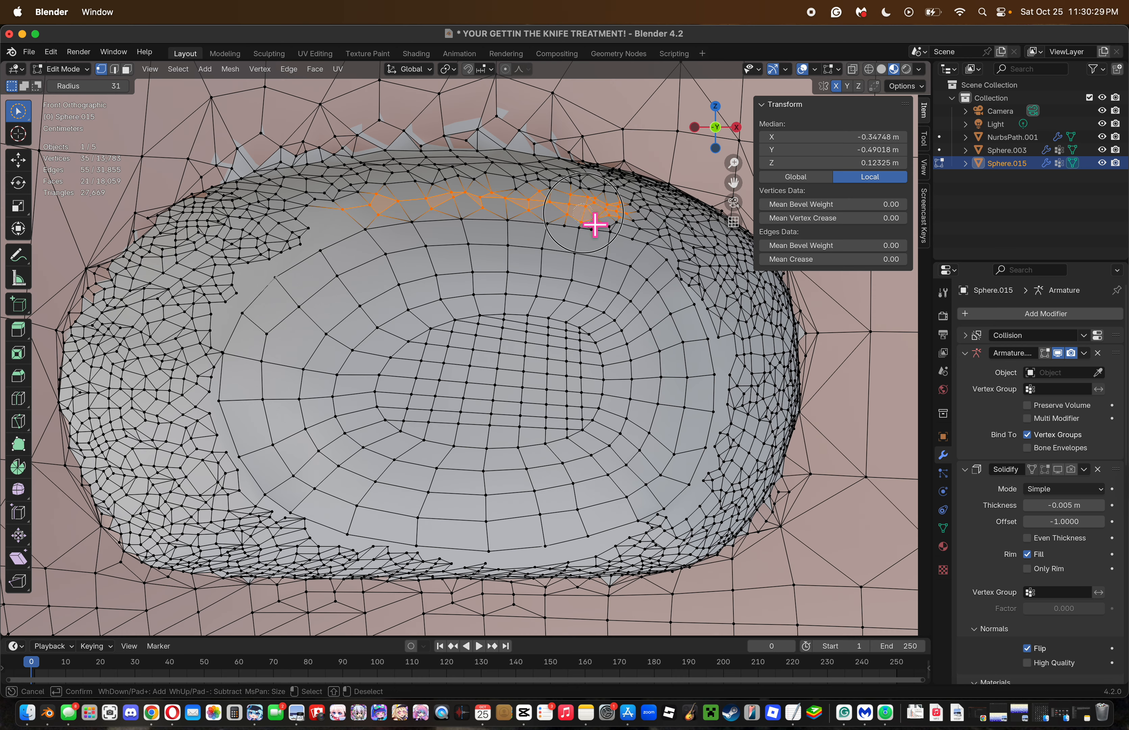
Dissolve the circle-selected dense vertices above the outer ring, from its top round to its upper-right curve.
key("Return")
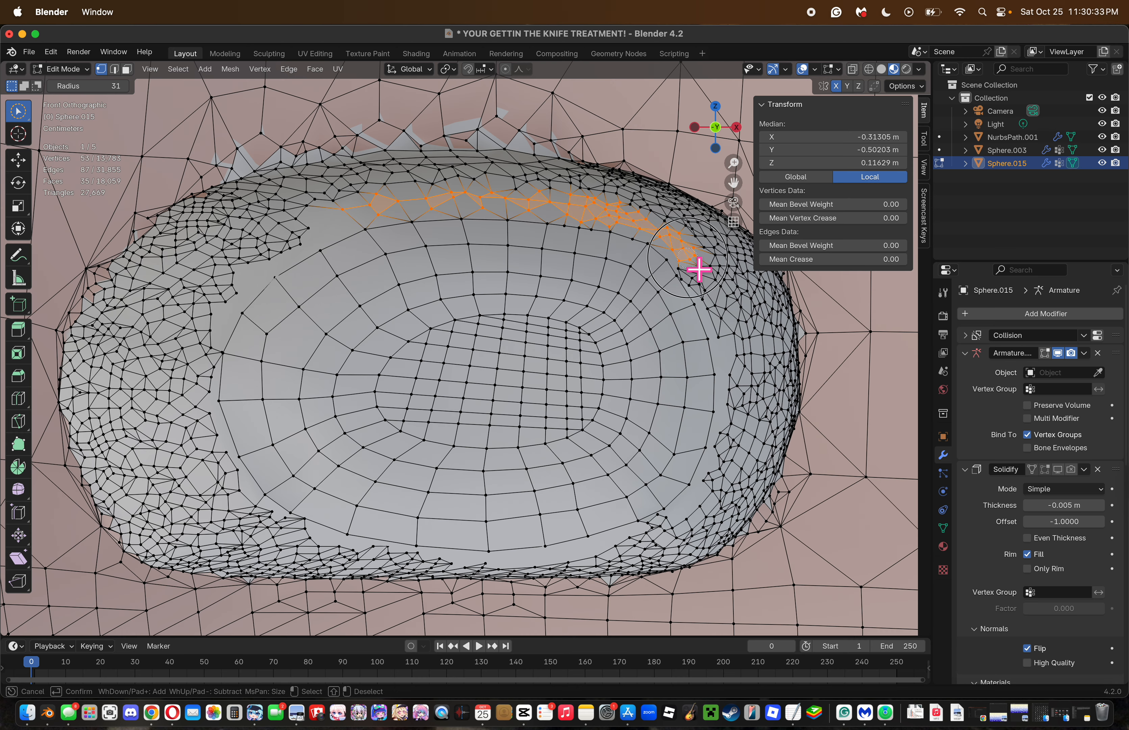
key("x")
left_click(740, 349)
Try to dissolve the dense vertices along the upper-left side of the outer ring.
mouse_move(244, 284)
left_mouse_down()
mouse_move(211, 355)
mouse_move(284, 265)
mouse_move(348, 243)
mouse_move(327, 231)
mouse_move(267, 282)
mouse_move(218, 351)
left_mouse_up()
key("x")
left_click(422, 281)
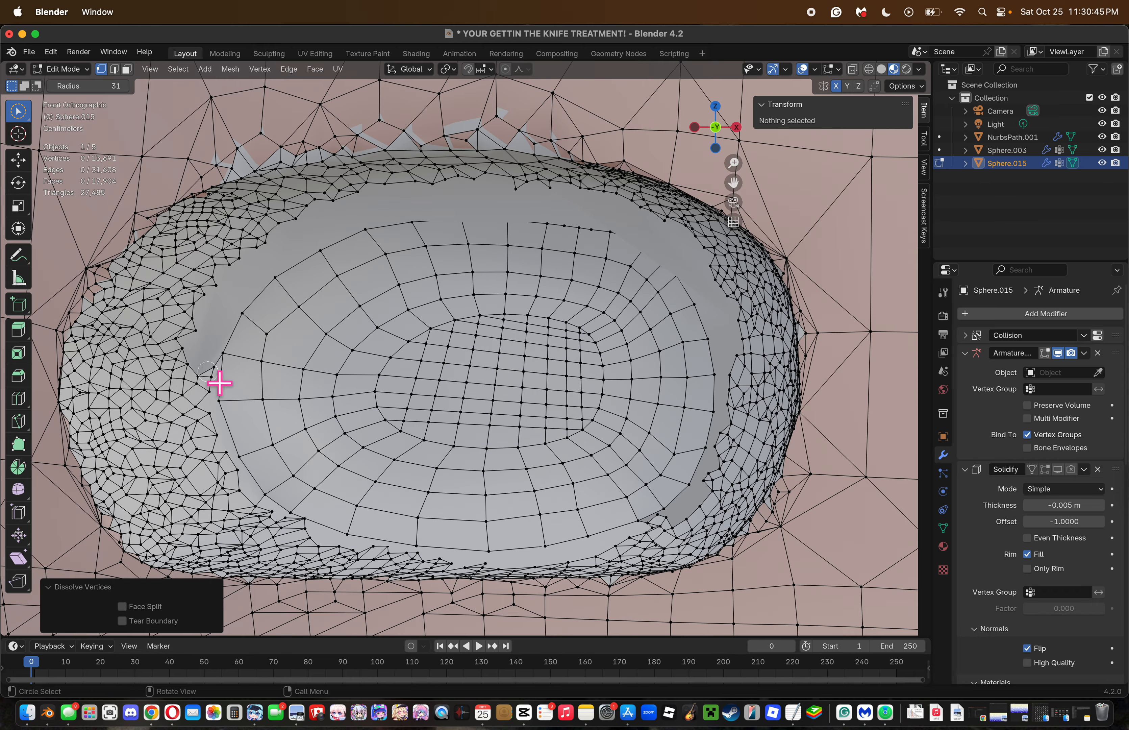
key("ctrl+z")
key("ctrl+z")
key("ctrl+z")
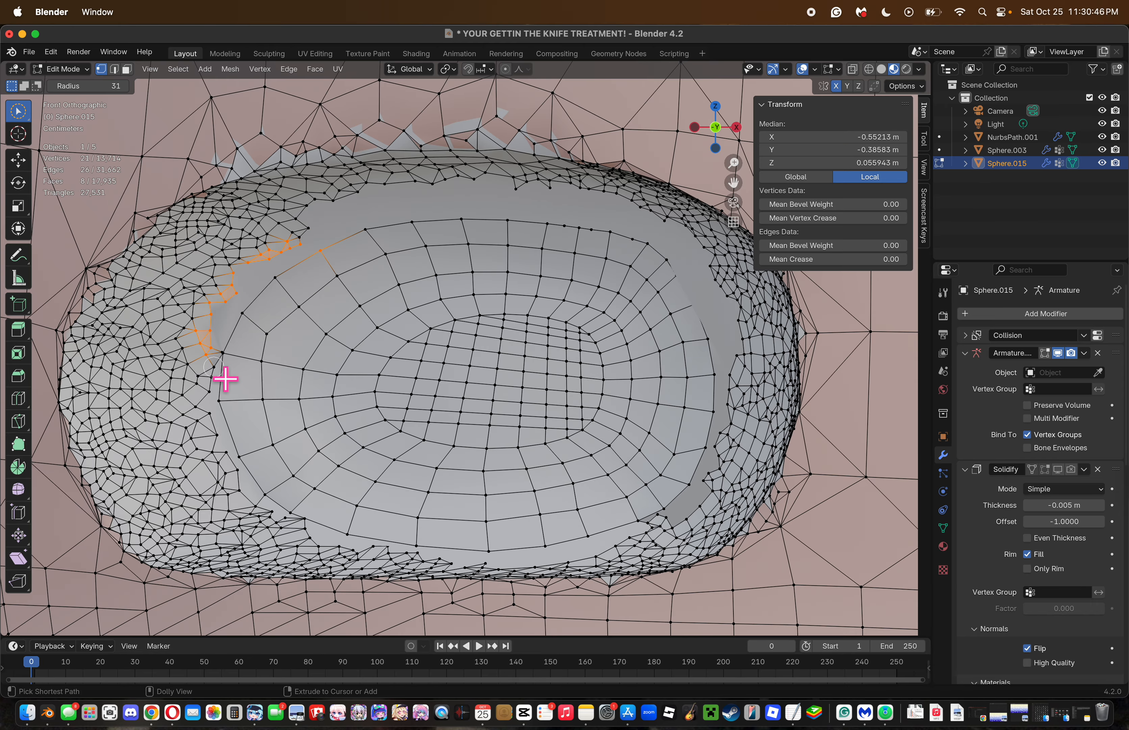
Dissolve the dense vertices outside the outer ring down its left side and along its bottom edge.
left_click_drag(225, 378, 214, 473)
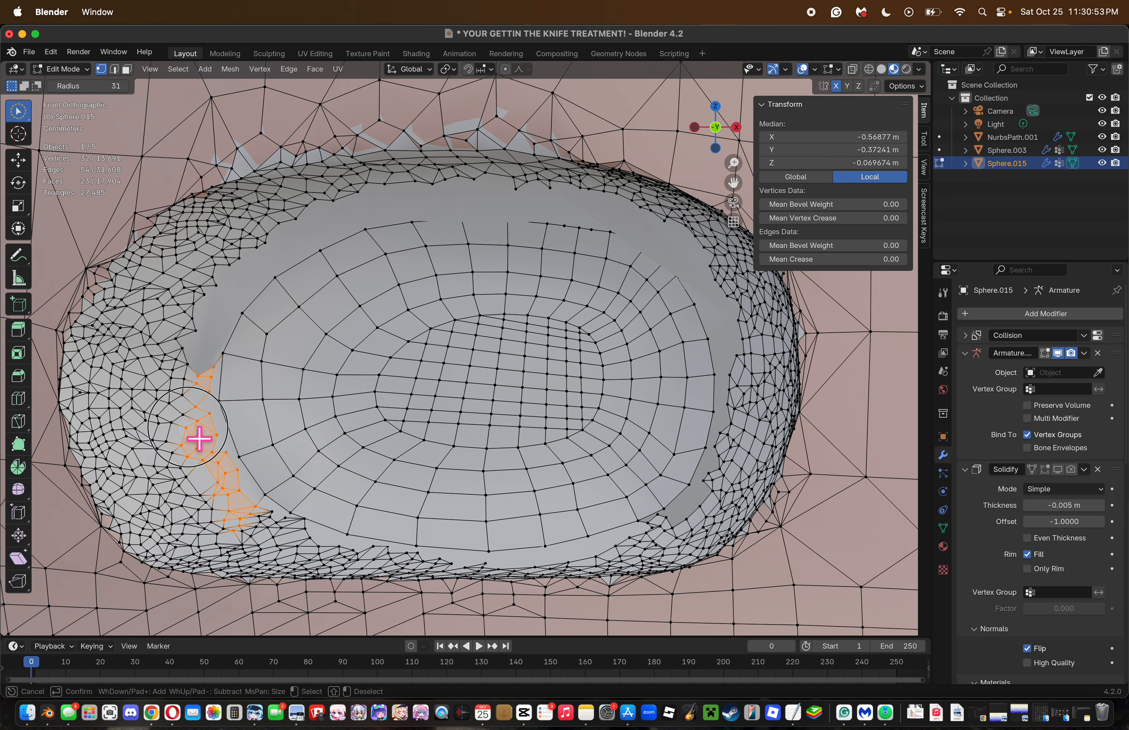
key("x")
left_click(223, 420)
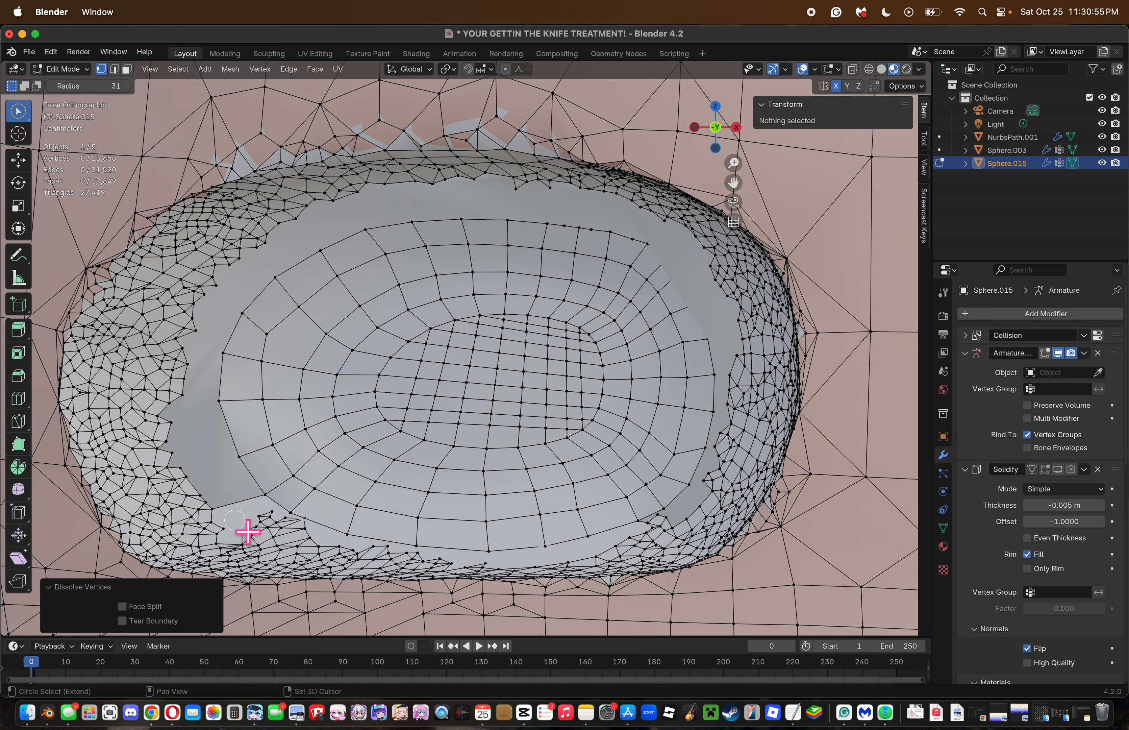
mouse_move(247, 534)
left_mouse_down()
mouse_move(290, 535)
mouse_move(331, 558)
mouse_move(493, 572)
left_mouse_up()
key("x")
left_click(493, 572)
mouse_move(576, 576)
left_mouse_down()
mouse_move(687, 536)
mouse_move(746, 471)
mouse_move(713, 511)
mouse_move(743, 443)
mouse_move(754, 455)
mouse_move(751, 355)
mouse_move(745, 441)
mouse_move(743, 390)
left_mouse_up()
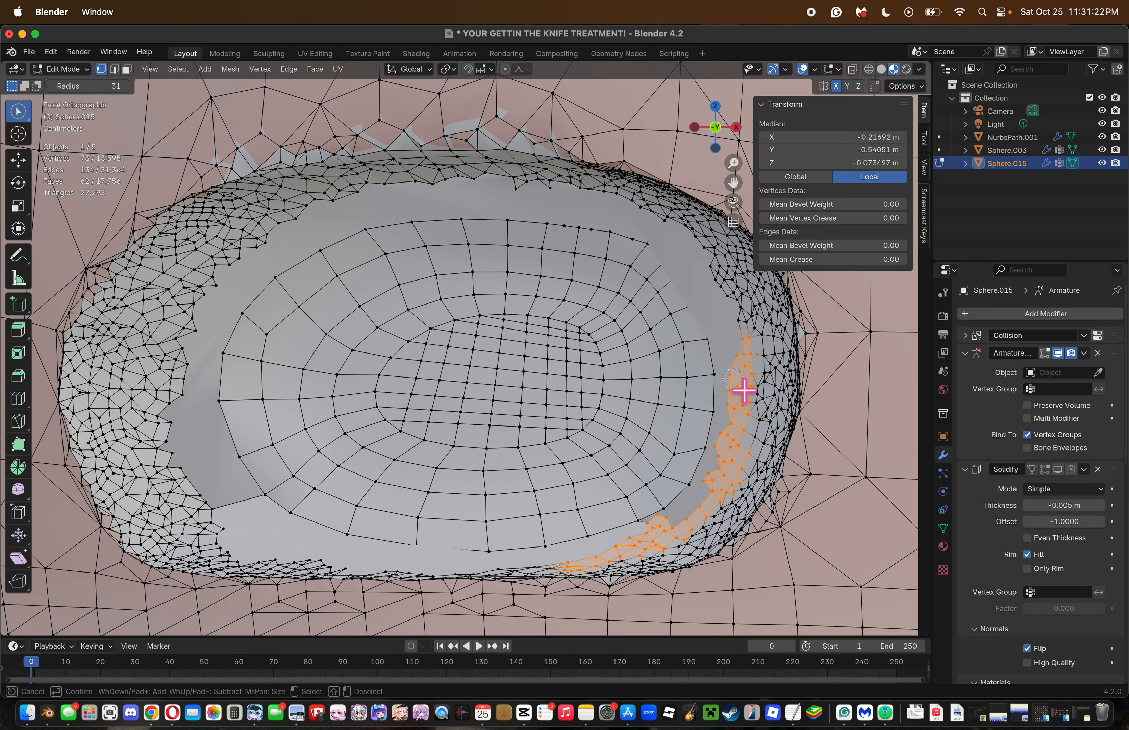
key("Escape")
left_click(762, 464)
Dissolve the two extra vertices that have no cross edge on the upper-right stretch of the outer ring.
left_click_drag(734, 184, 782, 117)
left_click(544, 167, "alt")
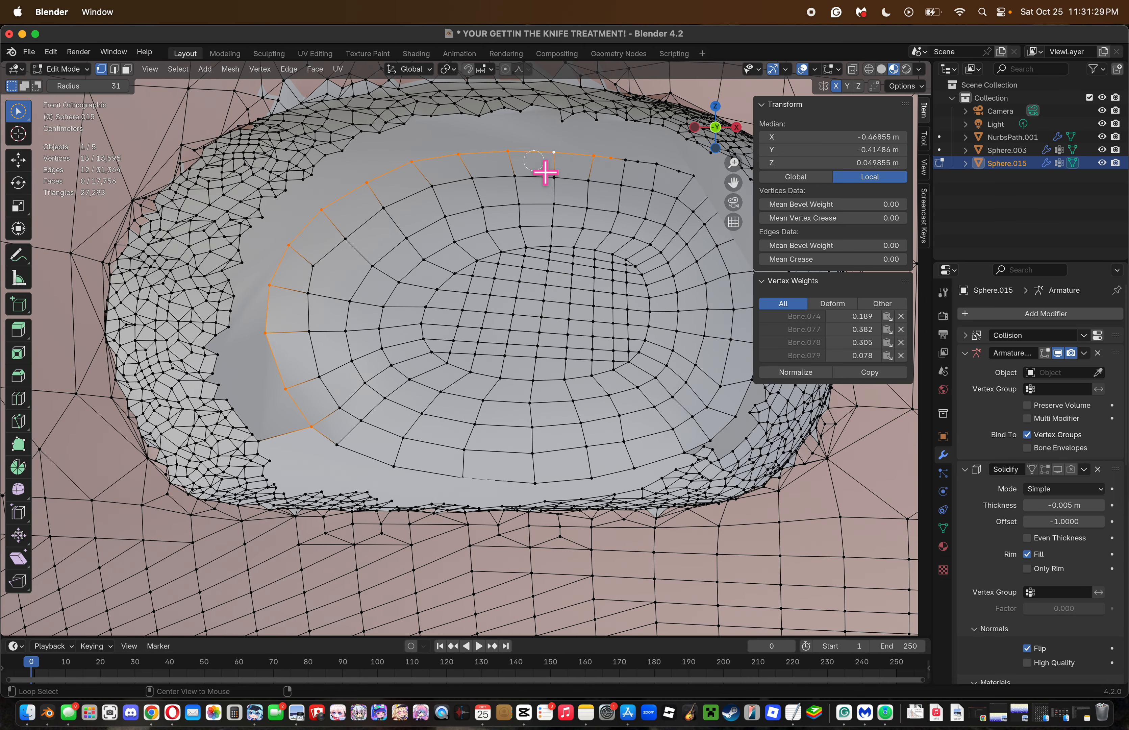
left_click(660, 176)
key("x")
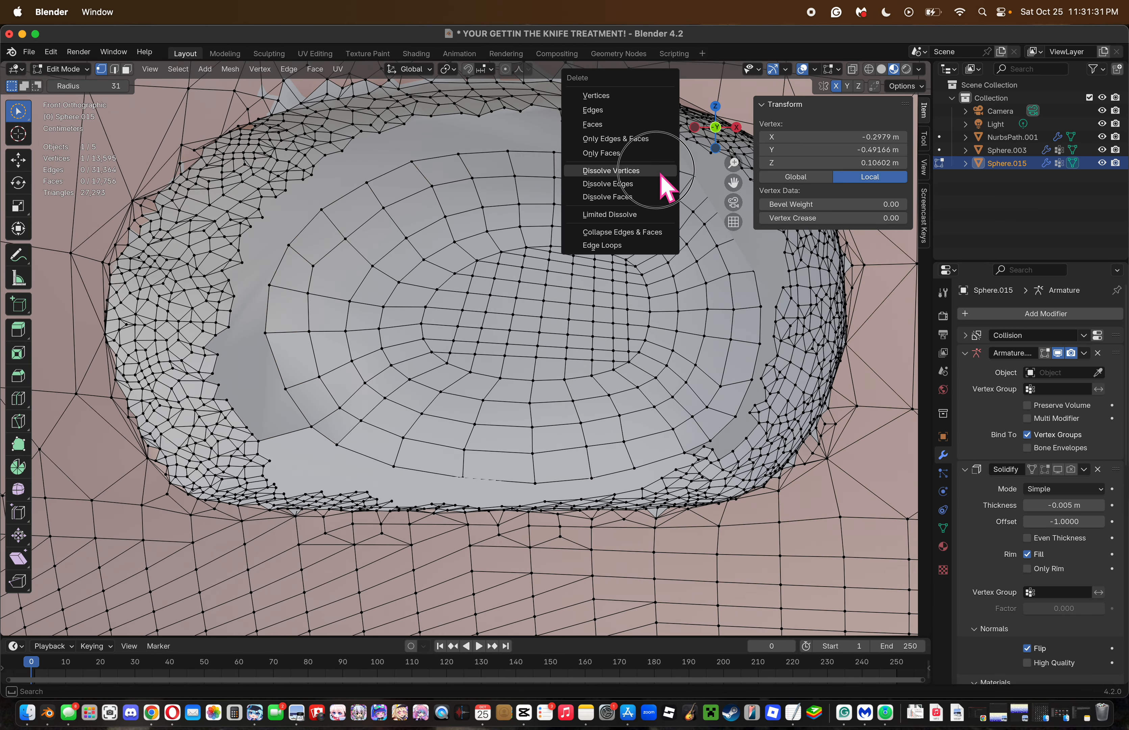
left_click(667, 181)
left_click(626, 175)
key("x")
left_click(617, 158)
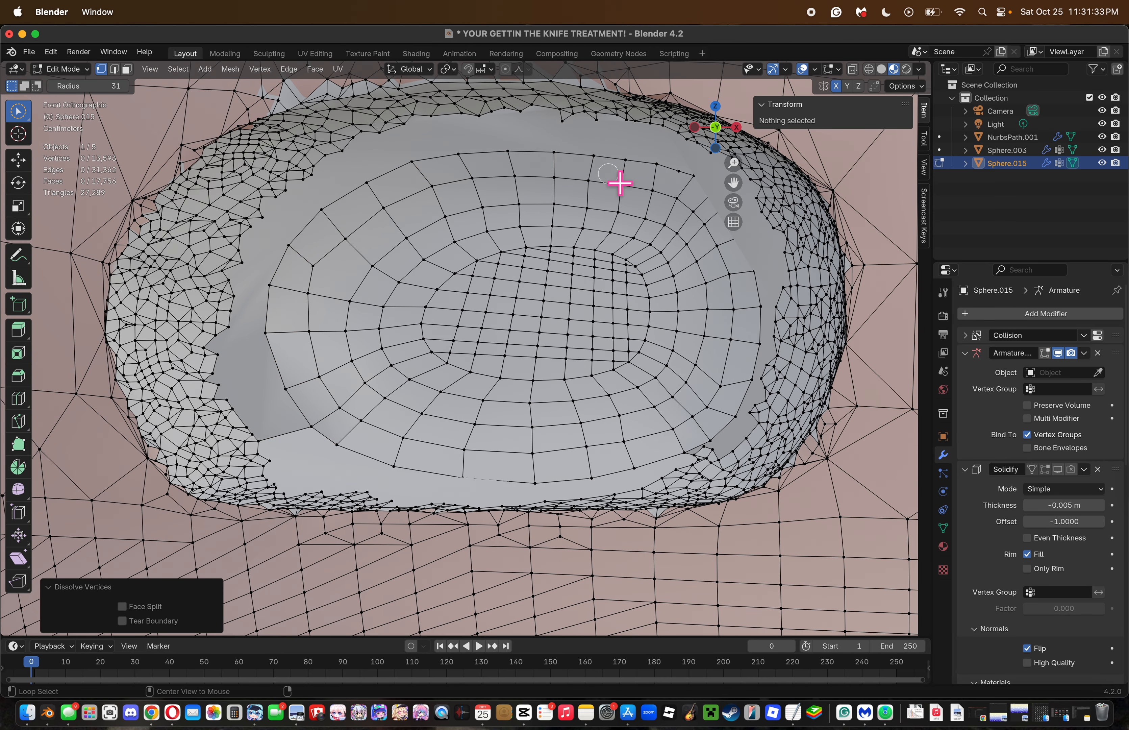
Select the whole outermost ring of the quad mesh as an edge loop, including its lower-right section.
left_click(620, 178, "alt")
key("z")
left_click(588, 180)
left_click(717, 445, "alt+shift")
key("z")
left_click(700, 307)
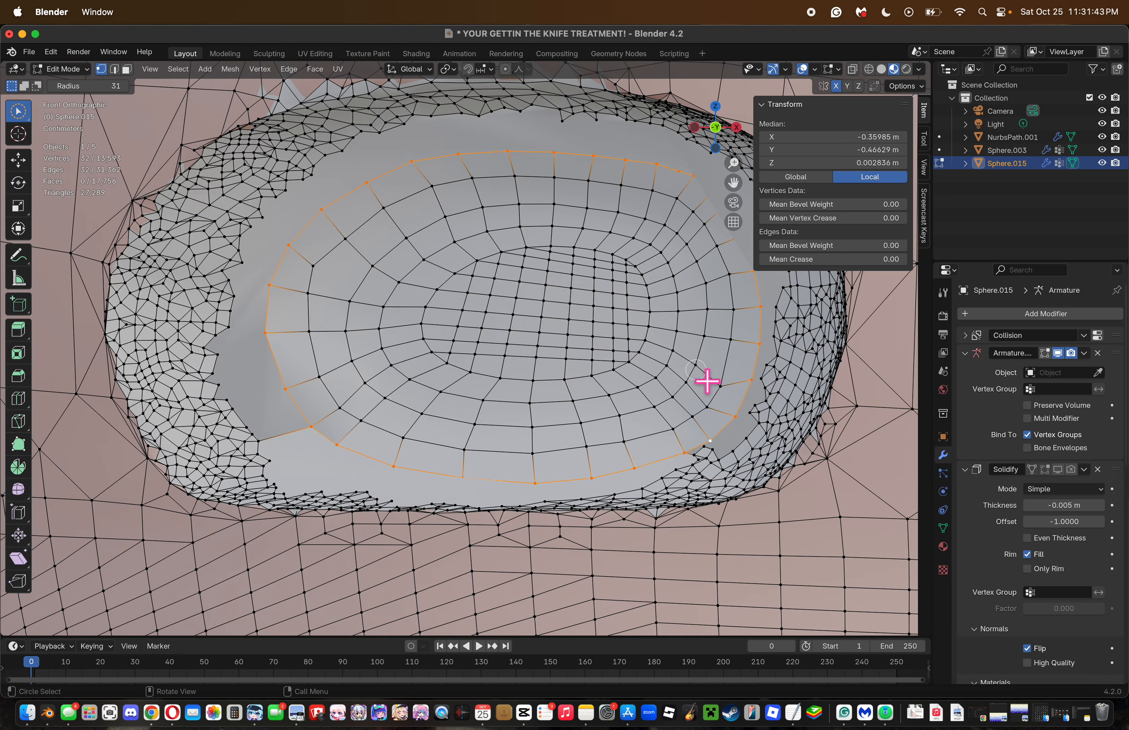
Edge-slide the selected outer ring outward toward the dense mesh with a factor of about 0.752.
right_click(754, 430)
left_click(115, 72)
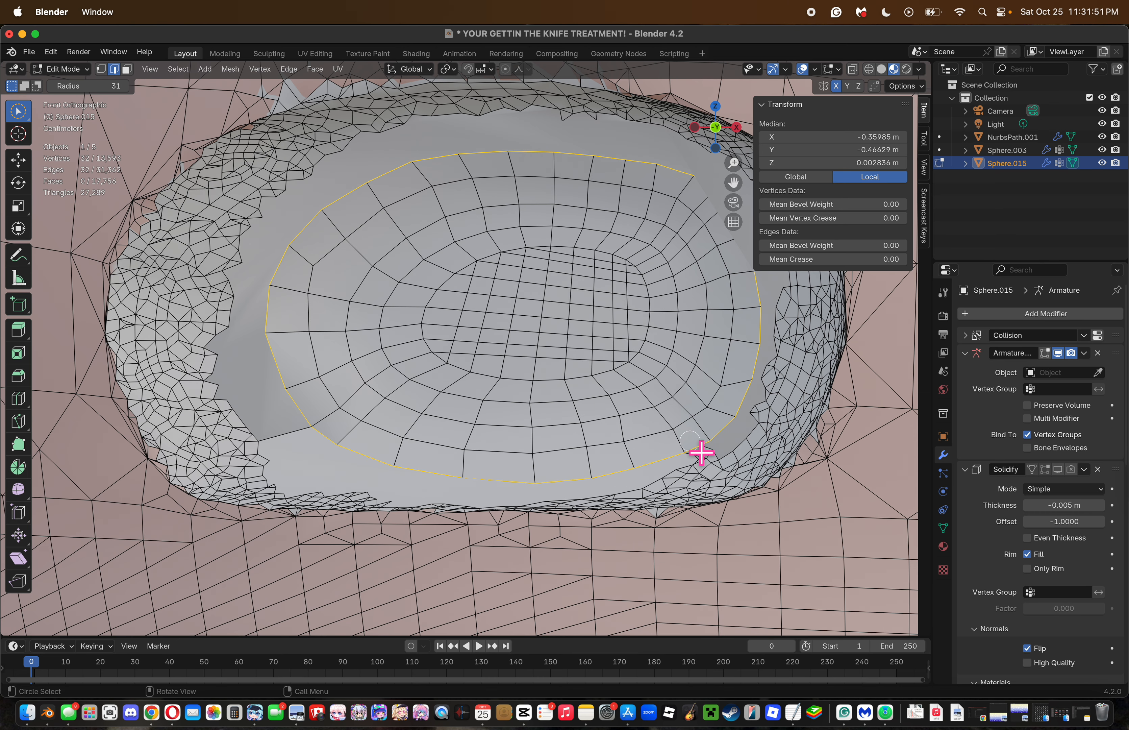
right_click(829, 504)
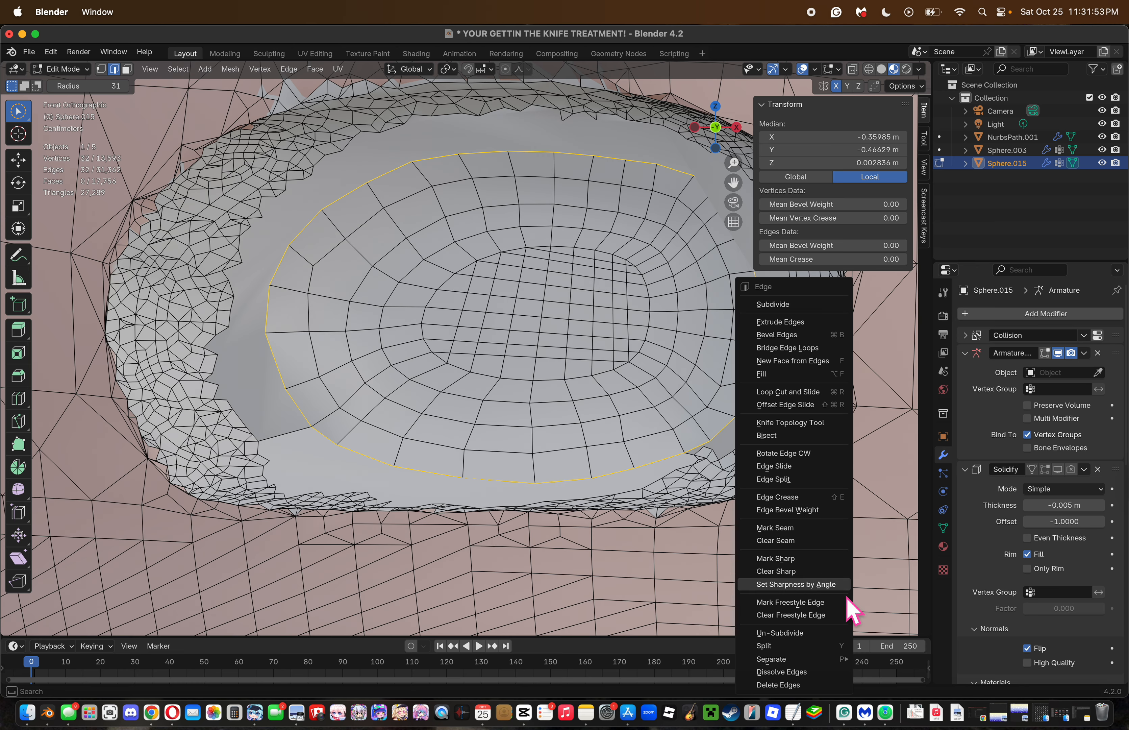
left_click(780, 466)
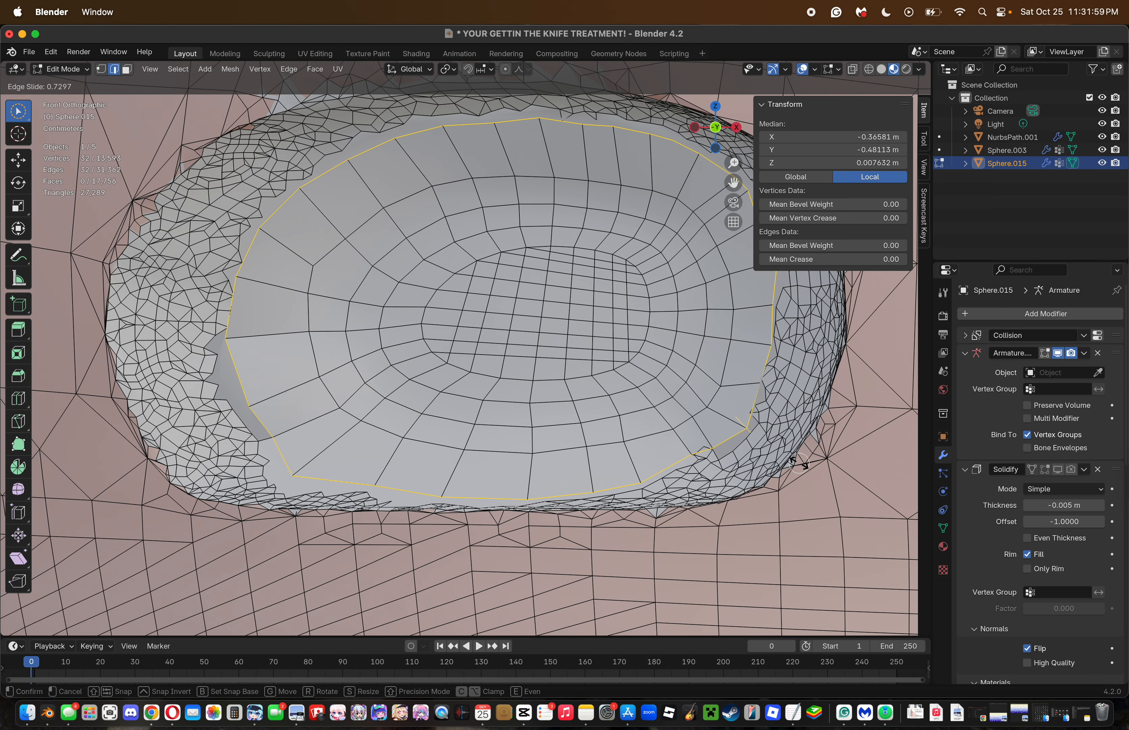
left_click(799, 465)
Add a single loop cut between the outermost ring and the ring inside it.
key("ctrl+r")
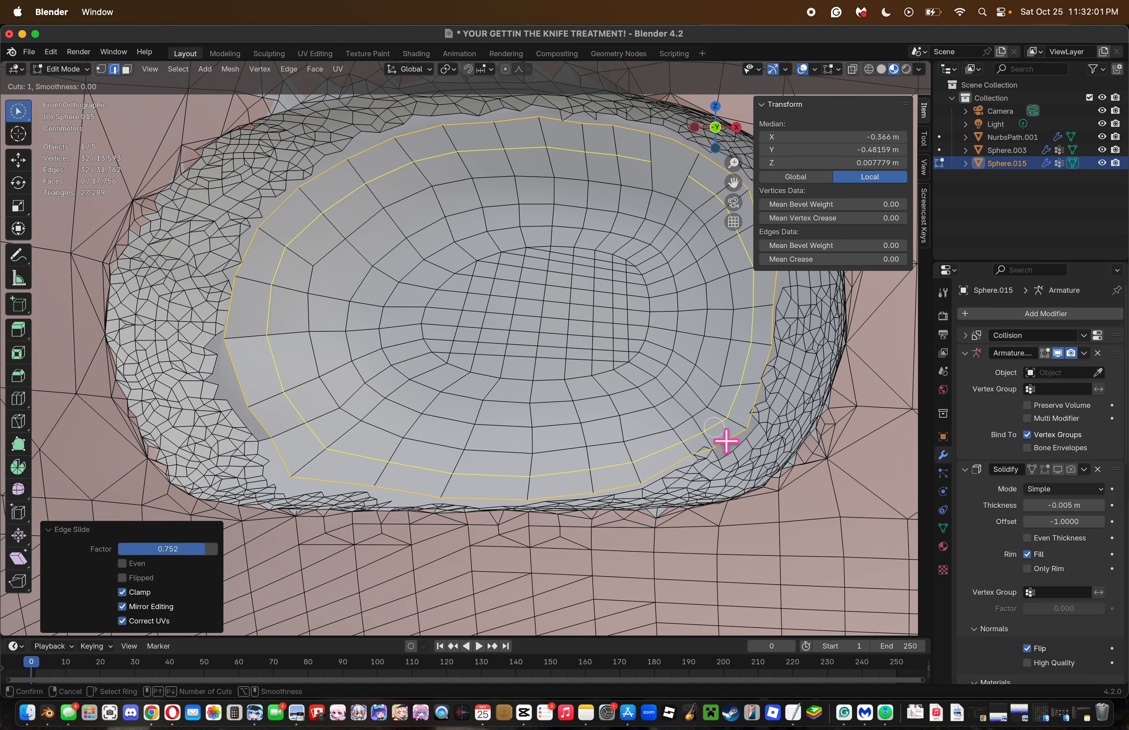
left_click(707, 446)
left_click(707, 445)
left_click(706, 444)
key("super+z")
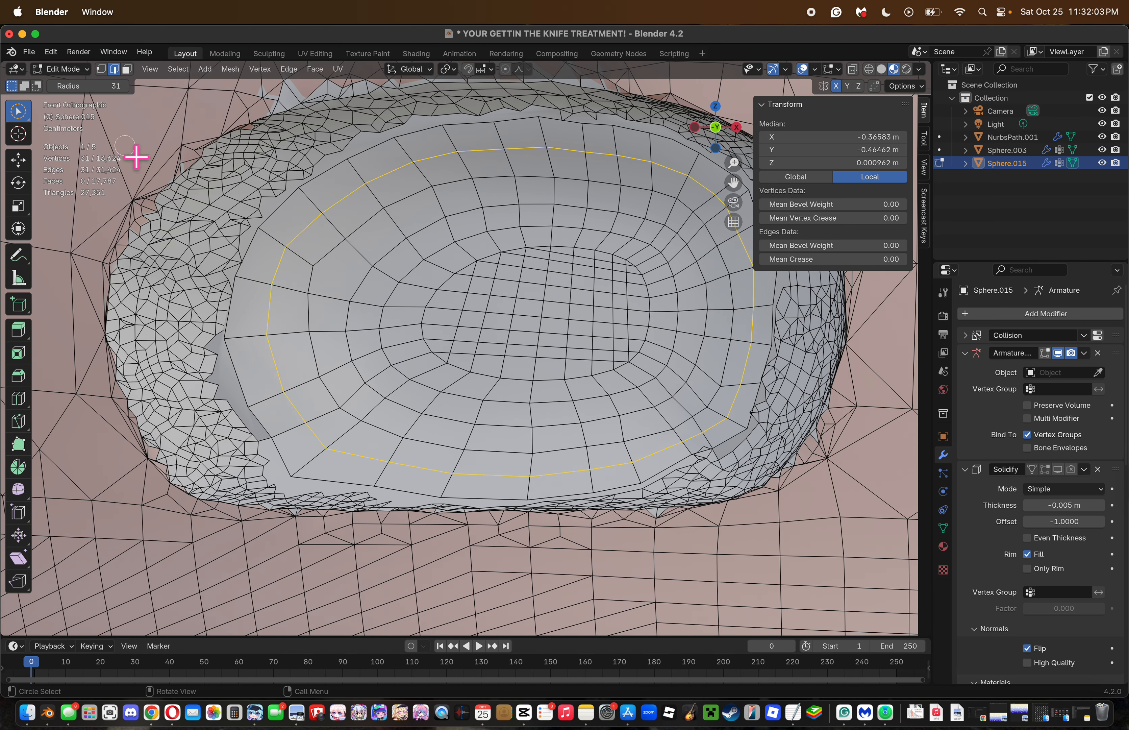
Smooth the new loop's vertices with smoothing 0.500 and 61 repeats, and save the file.
left_click(101, 71)
right_click(835, 522)
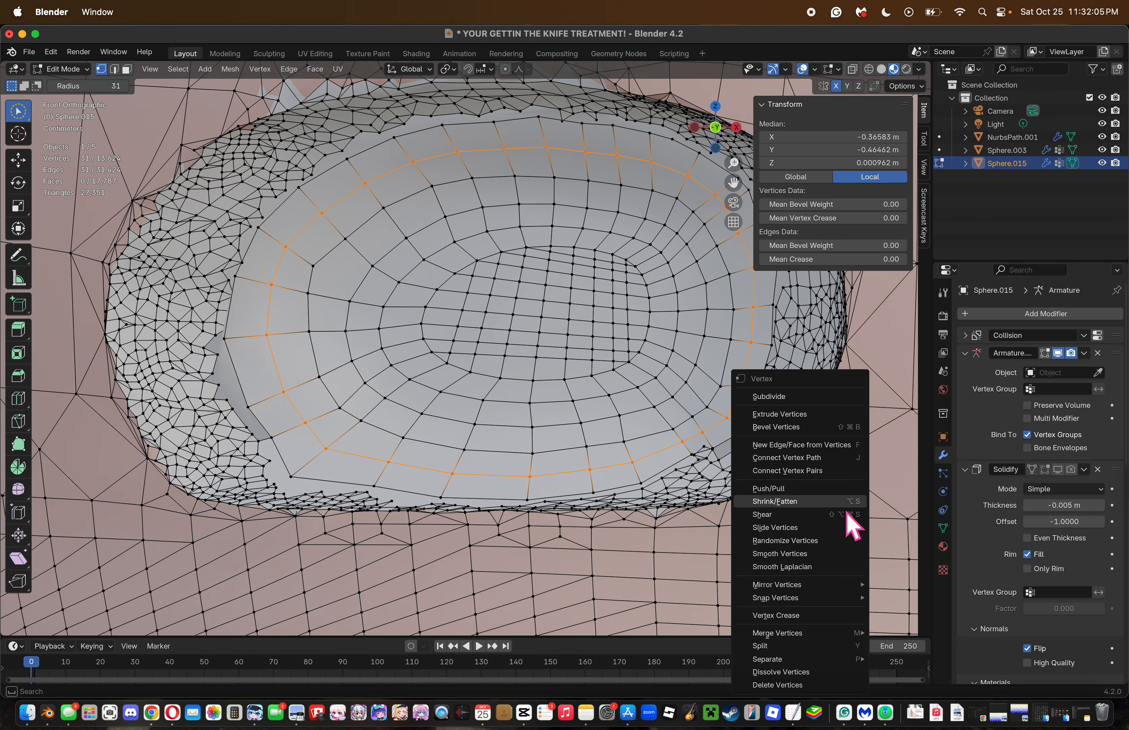
left_click(825, 558)
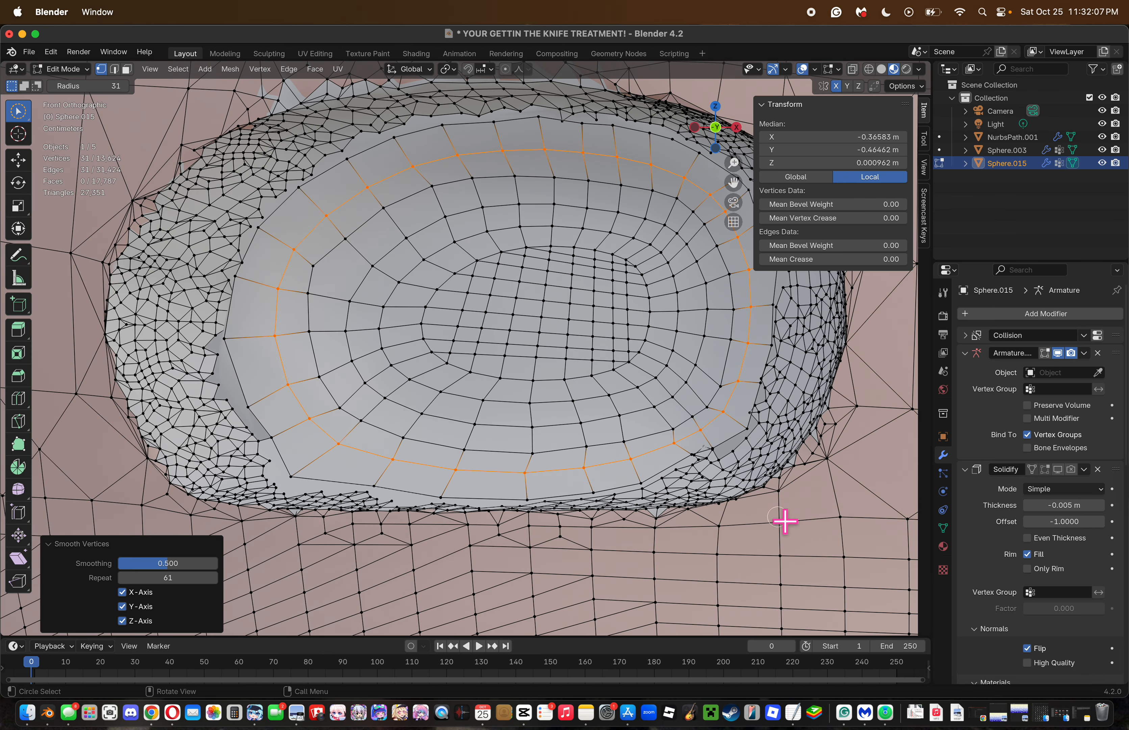
key("super+s")
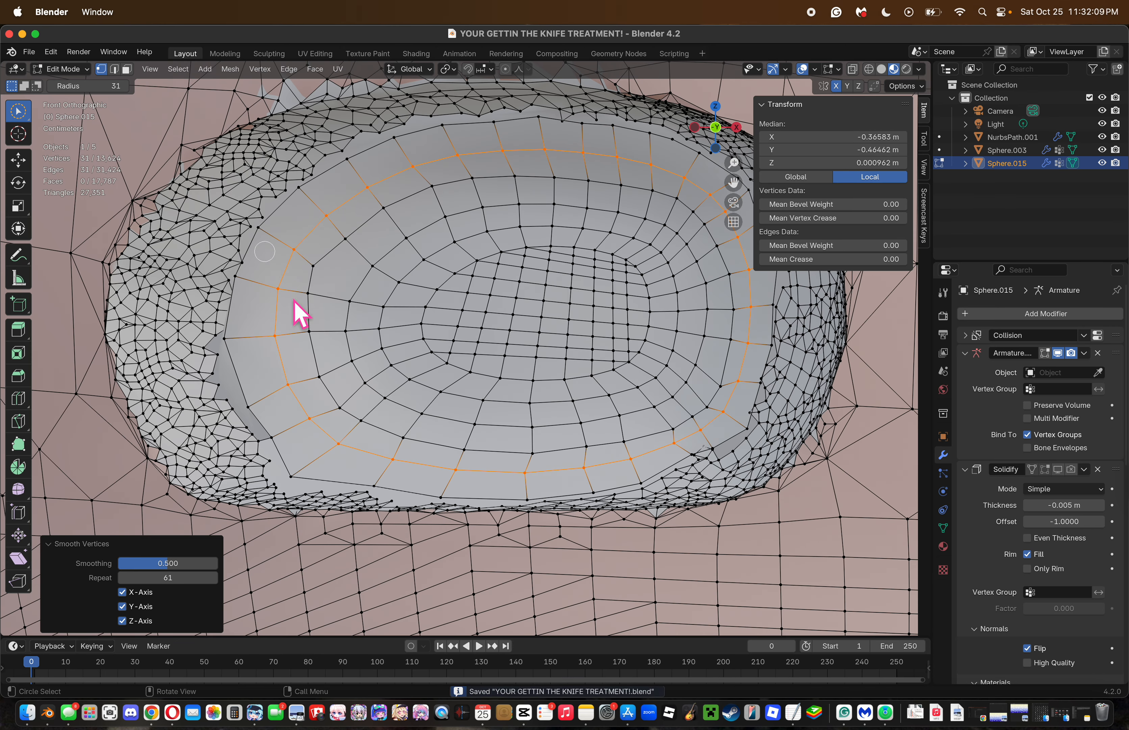
Select the outermost edge loop of the quad mesh and extend the selection across its upper-right gap.
mouse_move(306, 496)
left_mouse_down()
mouse_move(622, 529)
mouse_move(498, 473)
mouse_move(247, 392)
left_mouse_up()
left_click(248, 392, "alt")
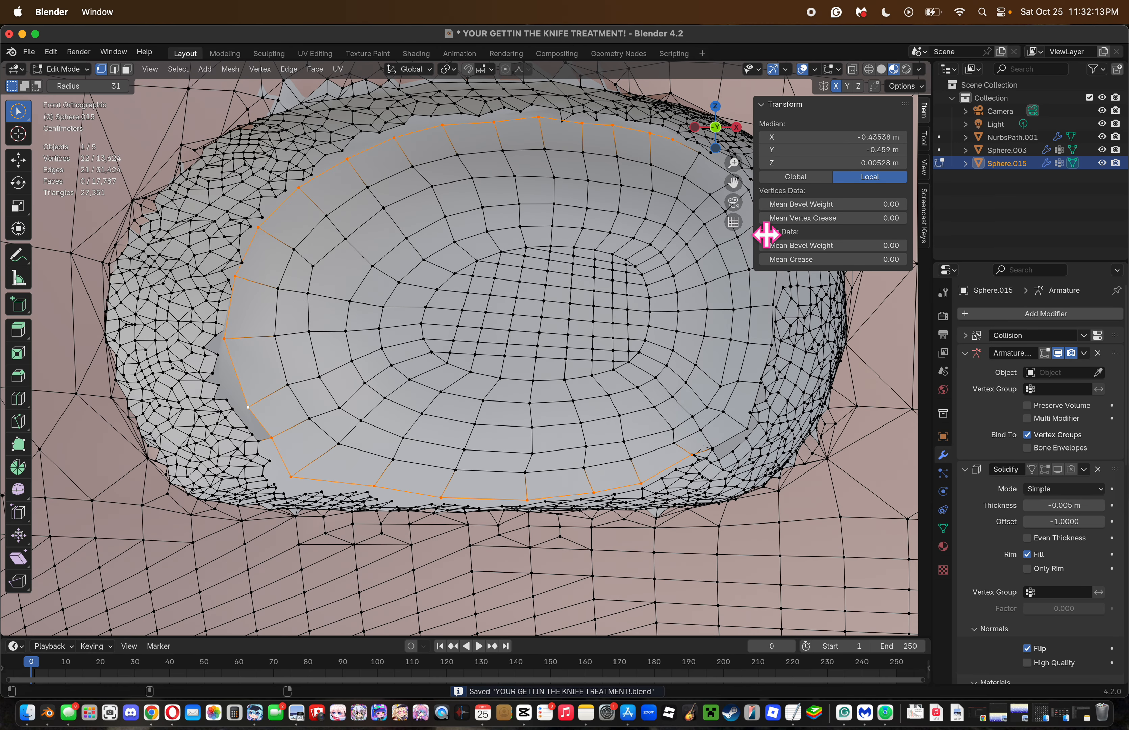
left_click_drag(733, 182, 689, 191)
left_click(681, 194, "alt+shift")
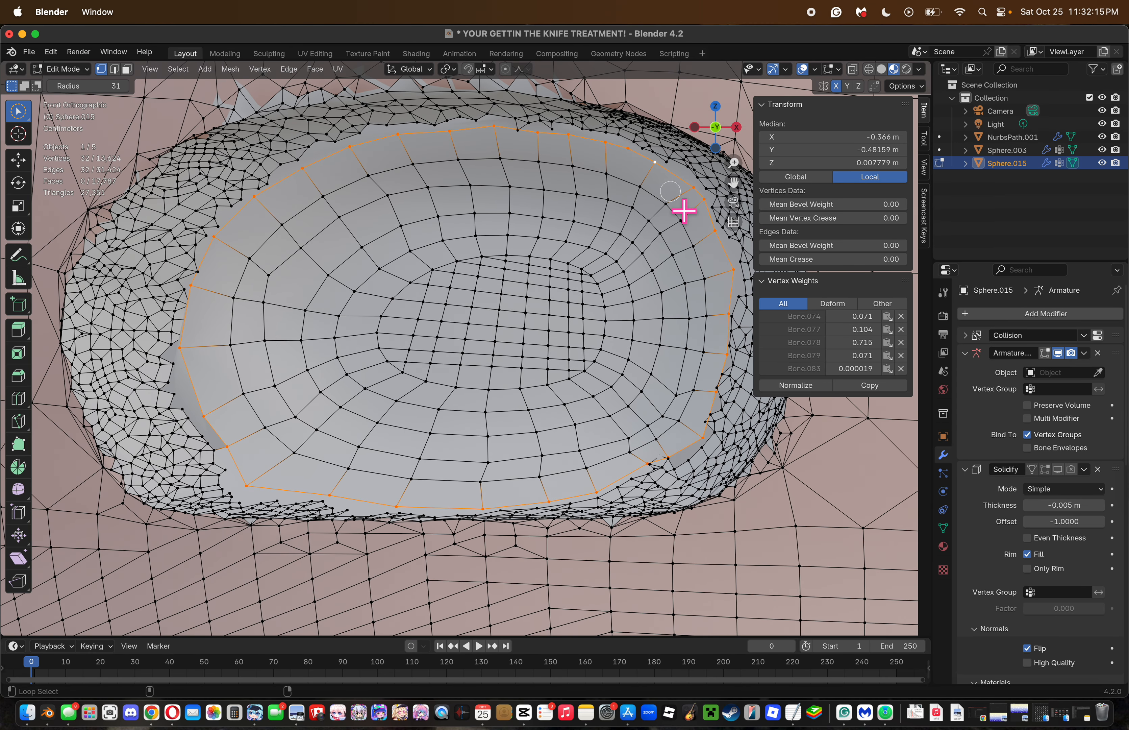
right_click(769, 519)
left_click(762, 503)
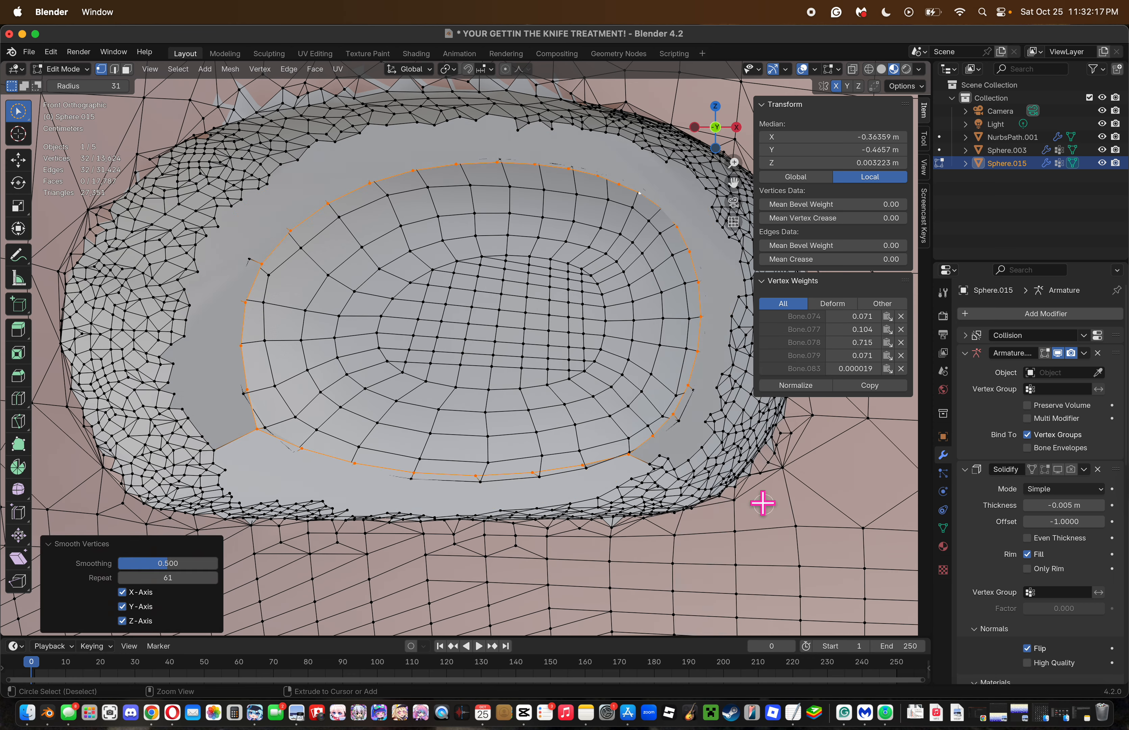
key("ctrl+z")
Smooth the outermost ring's vertices with smoothing 0.325 and 1 repeat, clear the selection, and save the file.
right_click(760, 501)
left_click(763, 517)
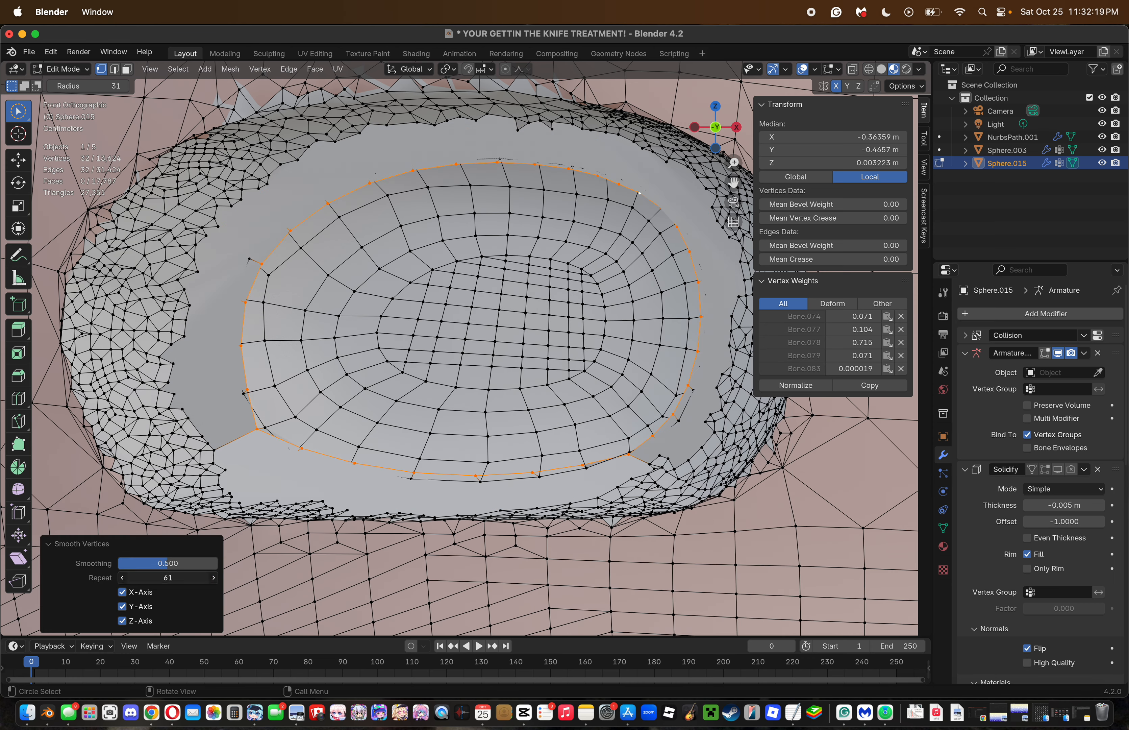
left_click_drag(237, 579, 148, 563)
left_click(481, 589)
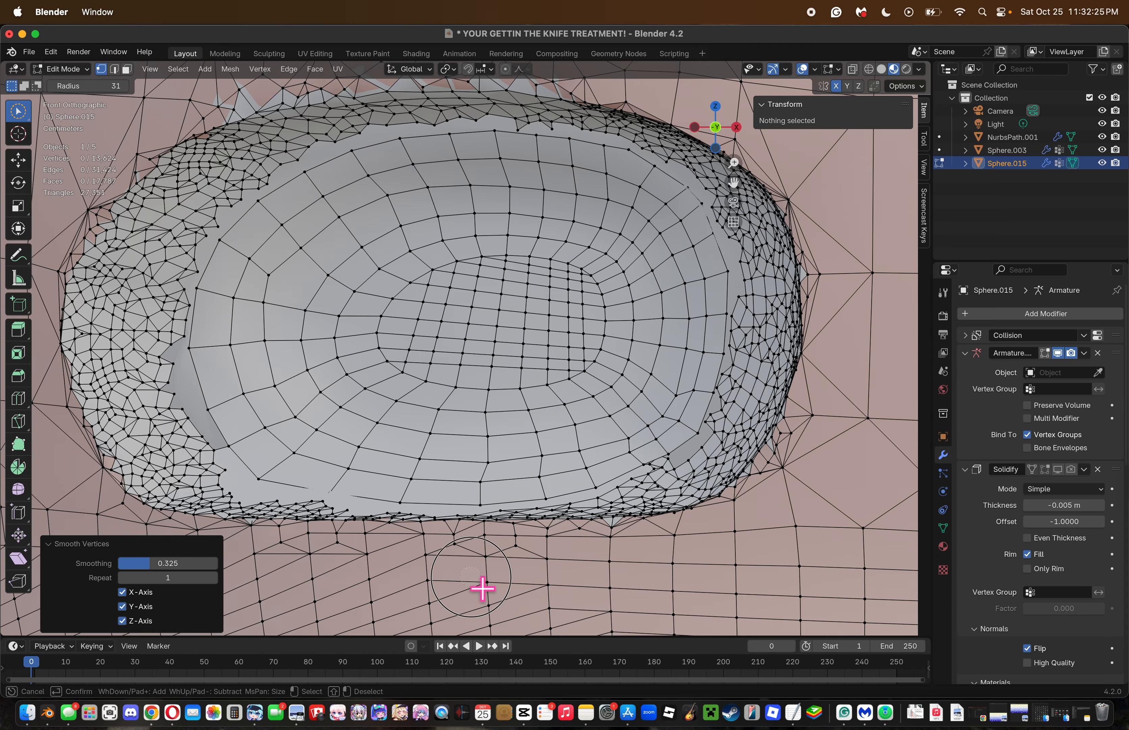
key("super+s")
Select the broad band of dense irregular vertices along the left side of the quad mesh and dissolve them.
left_click(688, 471)
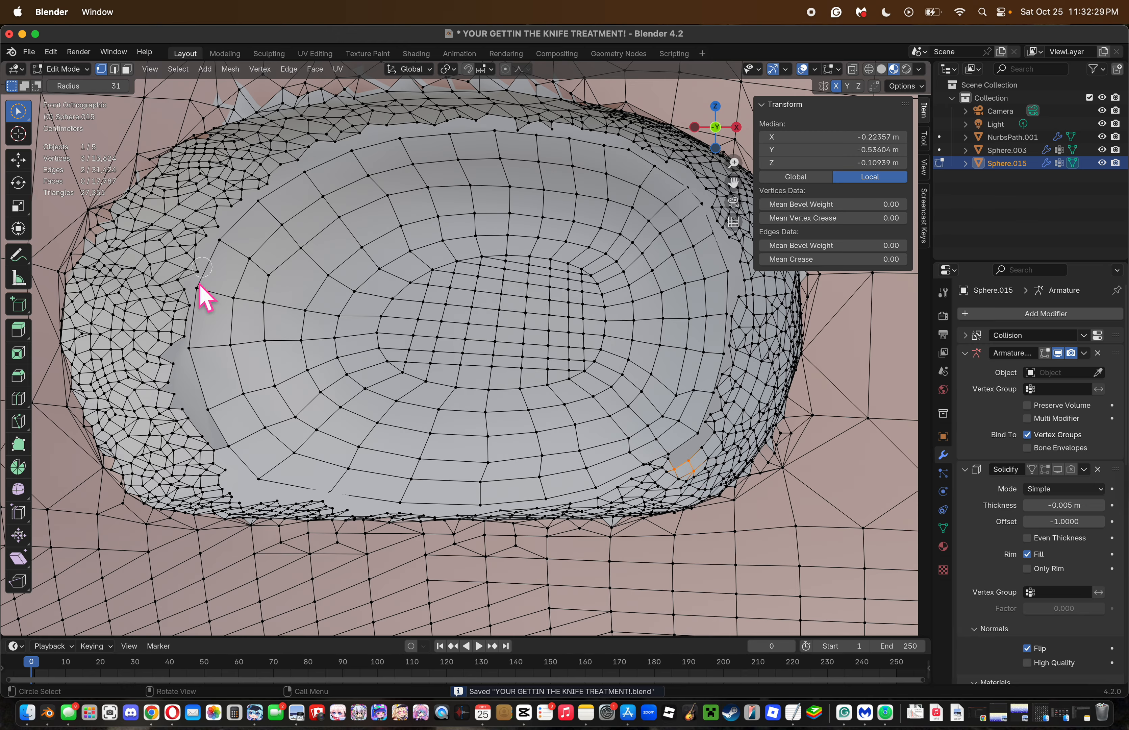
key("c")
mouse_move(167, 313)
left_mouse_down()
mouse_move(184, 358)
mouse_move(190, 325)
mouse_move(176, 327)
mouse_move(166, 396)
mouse_move(171, 383)
mouse_move(240, 508)
mouse_move(217, 502)
mouse_move(205, 460)
mouse_move(146, 394)
mouse_move(189, 473)
mouse_move(131, 352)
mouse_move(165, 468)
mouse_move(121, 396)
mouse_move(122, 362)
mouse_move(142, 388)
mouse_move(170, 356)
mouse_move(116, 303)
mouse_move(100, 308)
mouse_move(107, 285)
mouse_move(135, 285)
mouse_move(201, 227)
mouse_move(113, 301)
mouse_move(225, 192)
mouse_move(155, 317)
left_mouse_up()
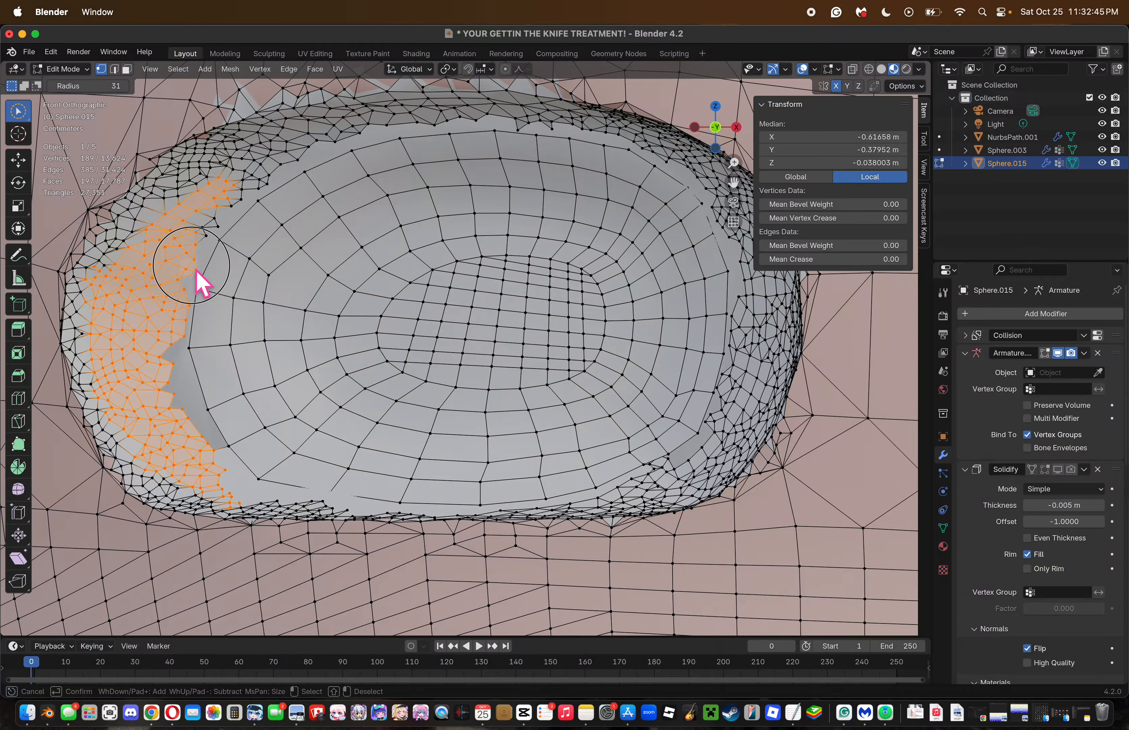
left_click_drag(201, 239, 223, 213)
key("Return")
key("x")
left_click(223, 213)
Move the upper-left corner vertex of the quad ring inward by about 0.008 m in X and 0.001 m in Z.
left_click_drag(735, 164, 729, 102)
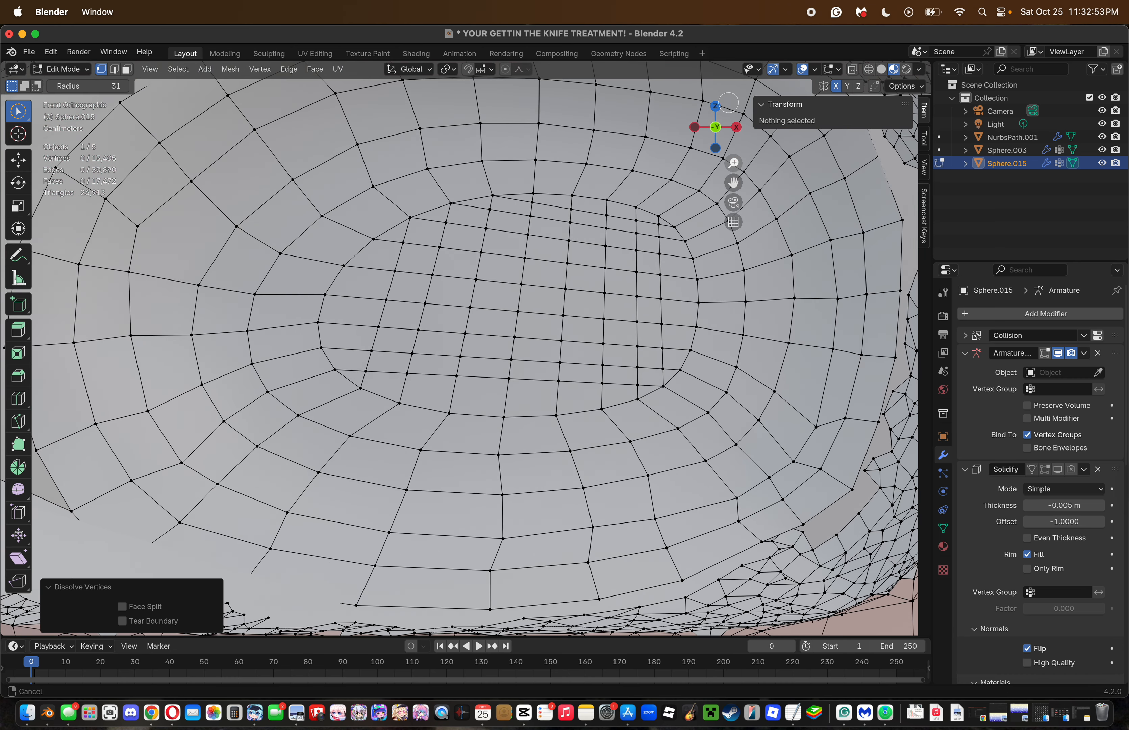
left_click(153, 240)
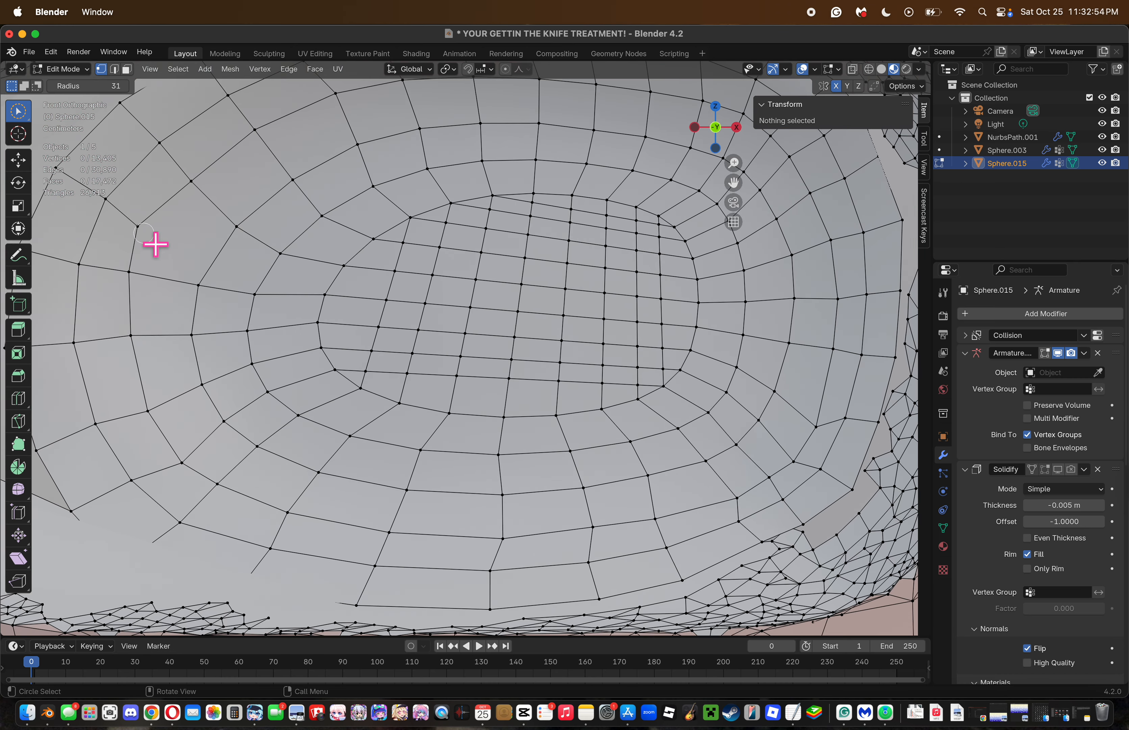
left_click(156, 244)
key("g")
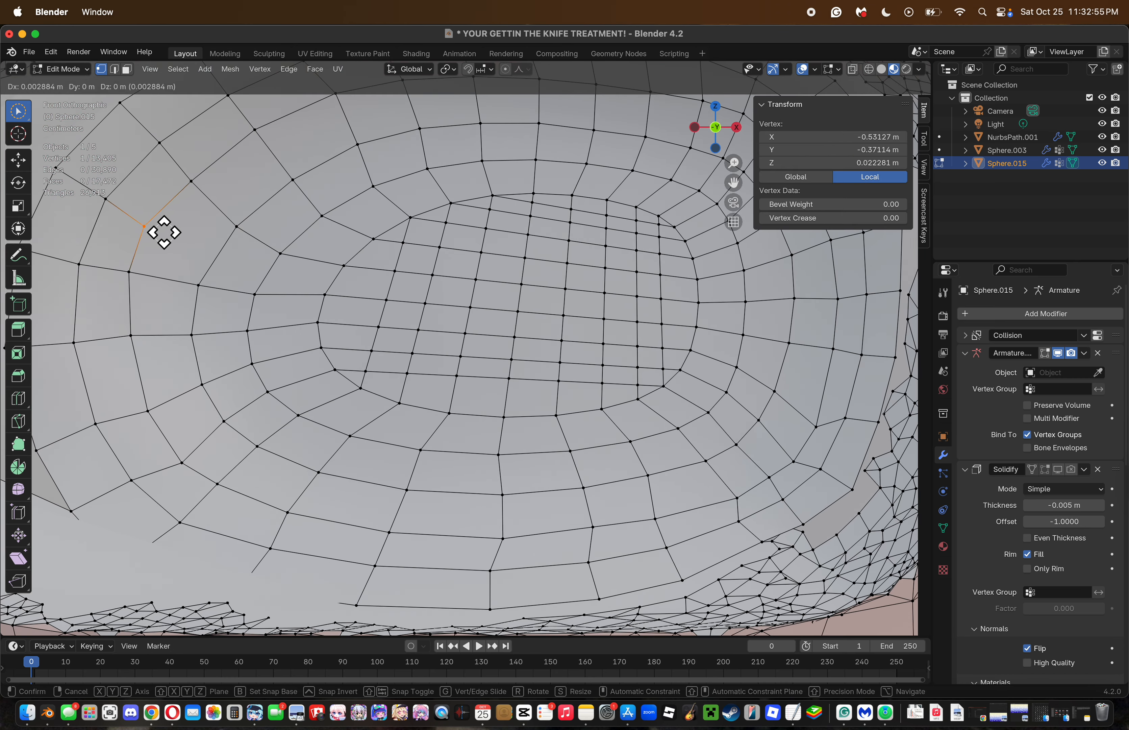
left_click(188, 241)
Knife-cut a new edge row from the moved corner vertex across the rings and through the whole central grid.
key("j")
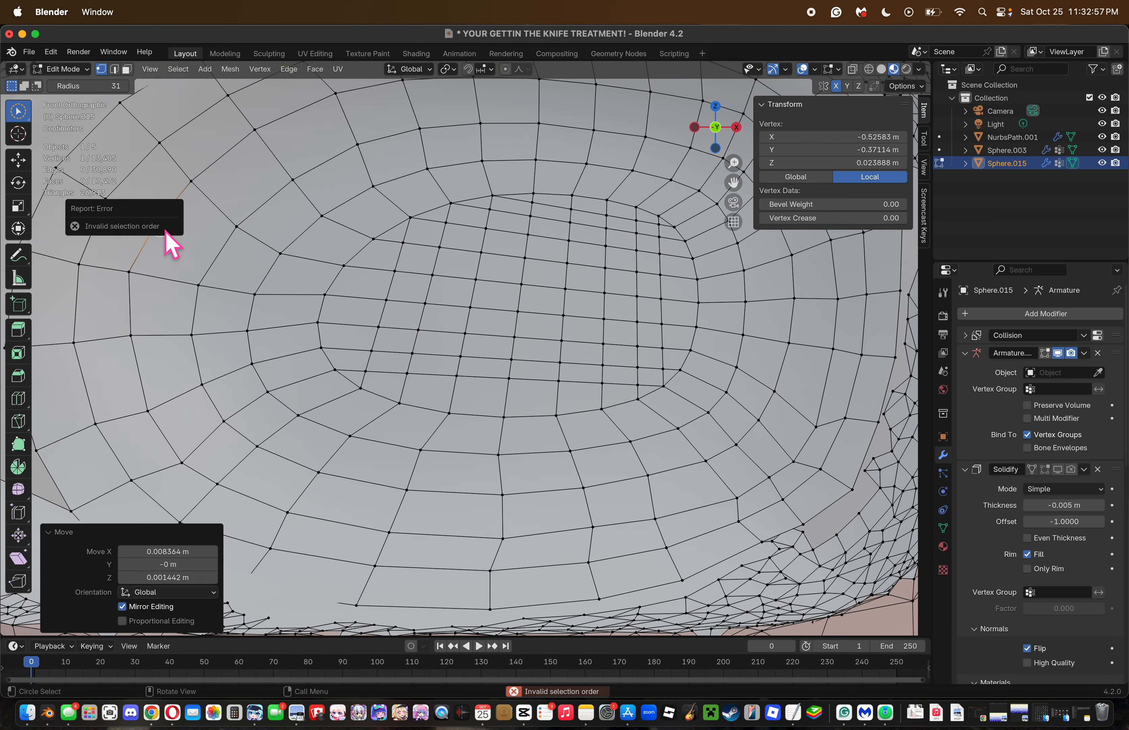
key("k")
left_click(157, 223)
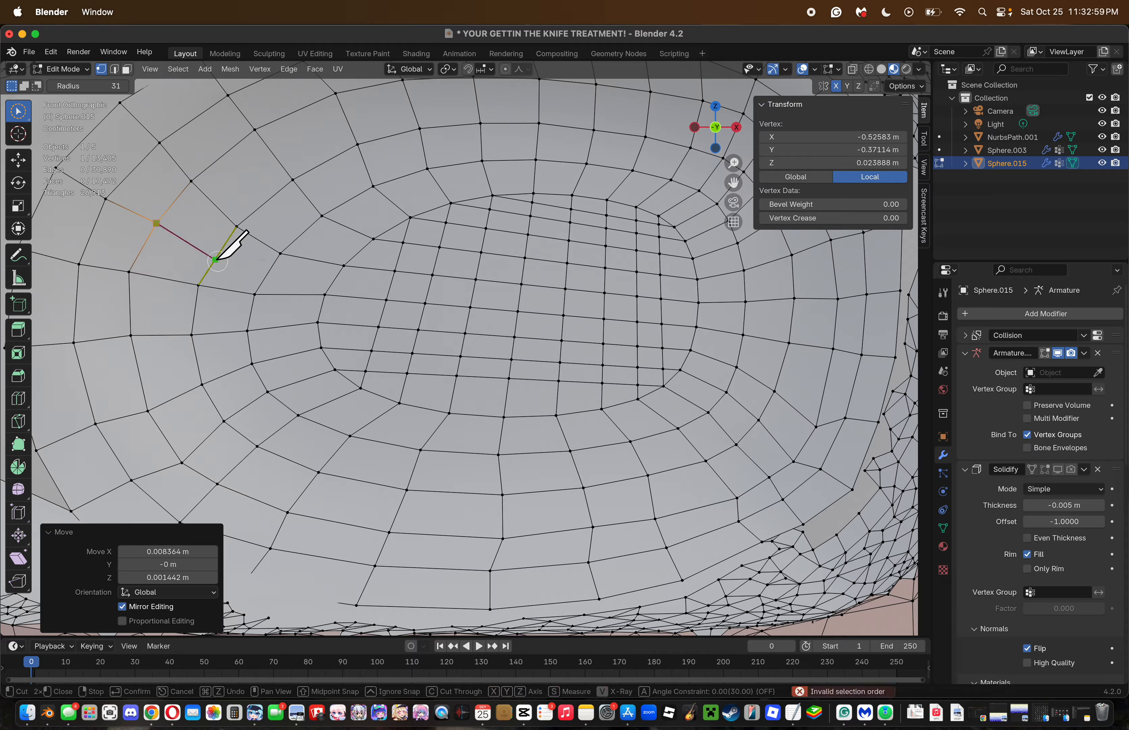
left_click(264, 279)
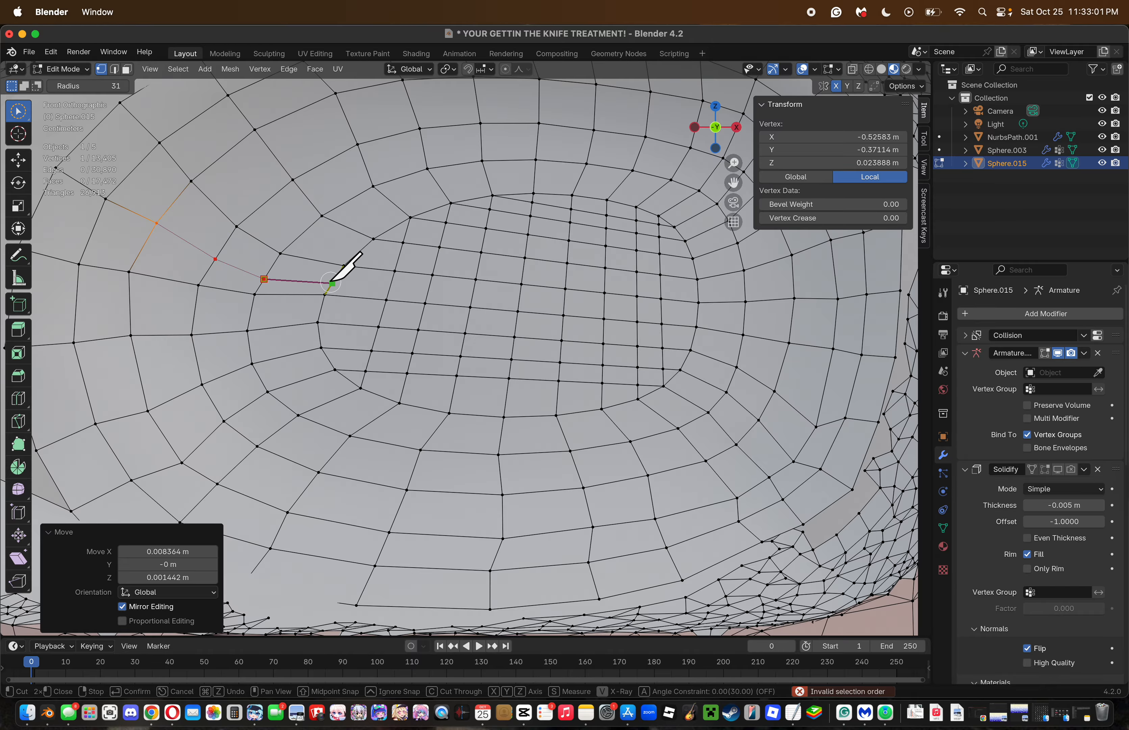
left_click(429, 288)
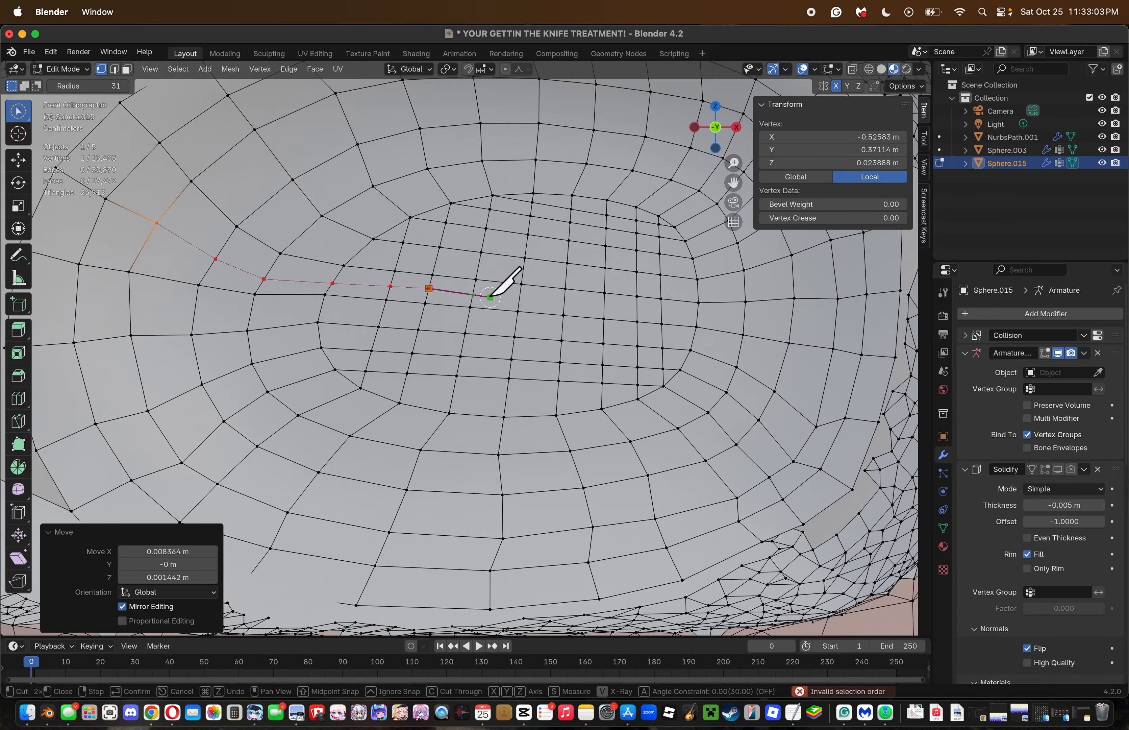
left_click(473, 293)
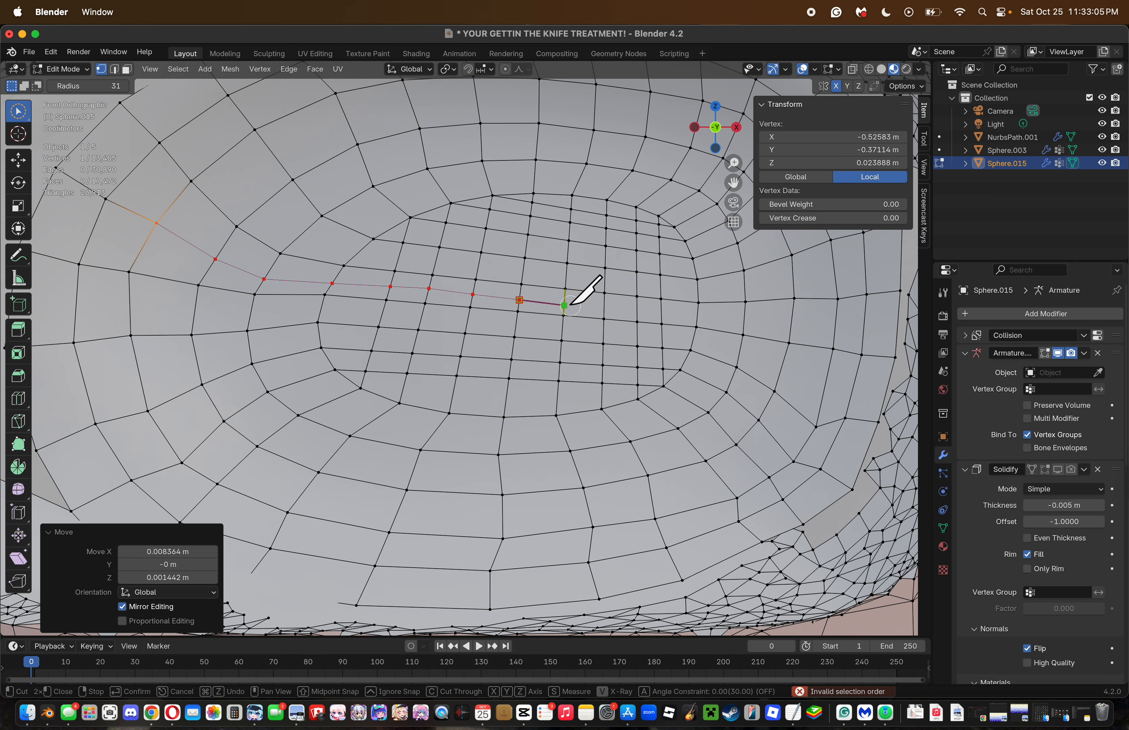
left_click(604, 307)
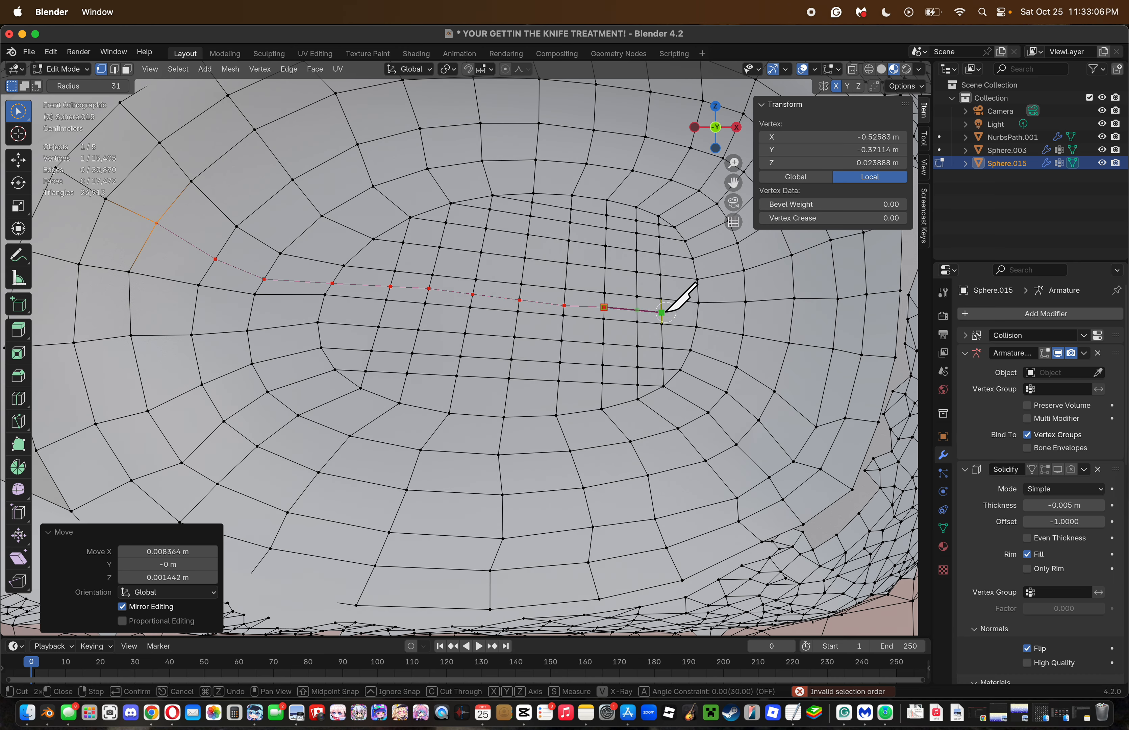
left_click(693, 314)
key("Return")
Continue the knife cut from the right end of the central grid across the rings to the outermost ring.
left_click_drag(730, 184, 446, 232)
key("k")
left_click(413, 365)
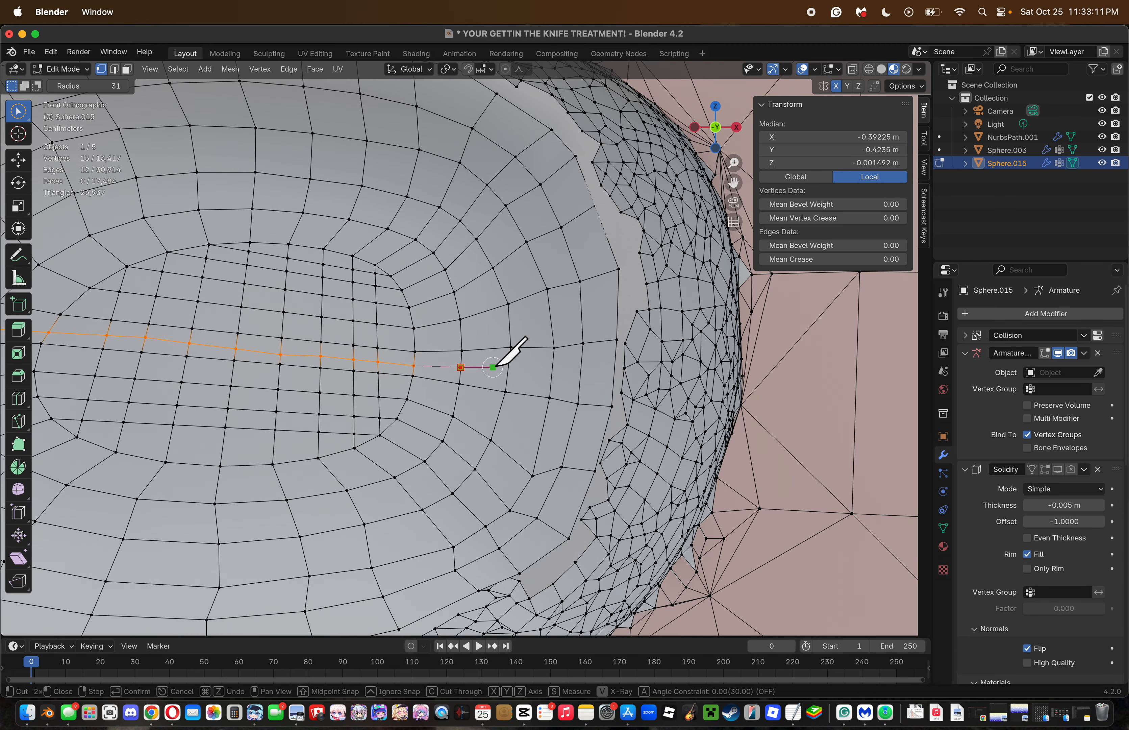
left_click(581, 367)
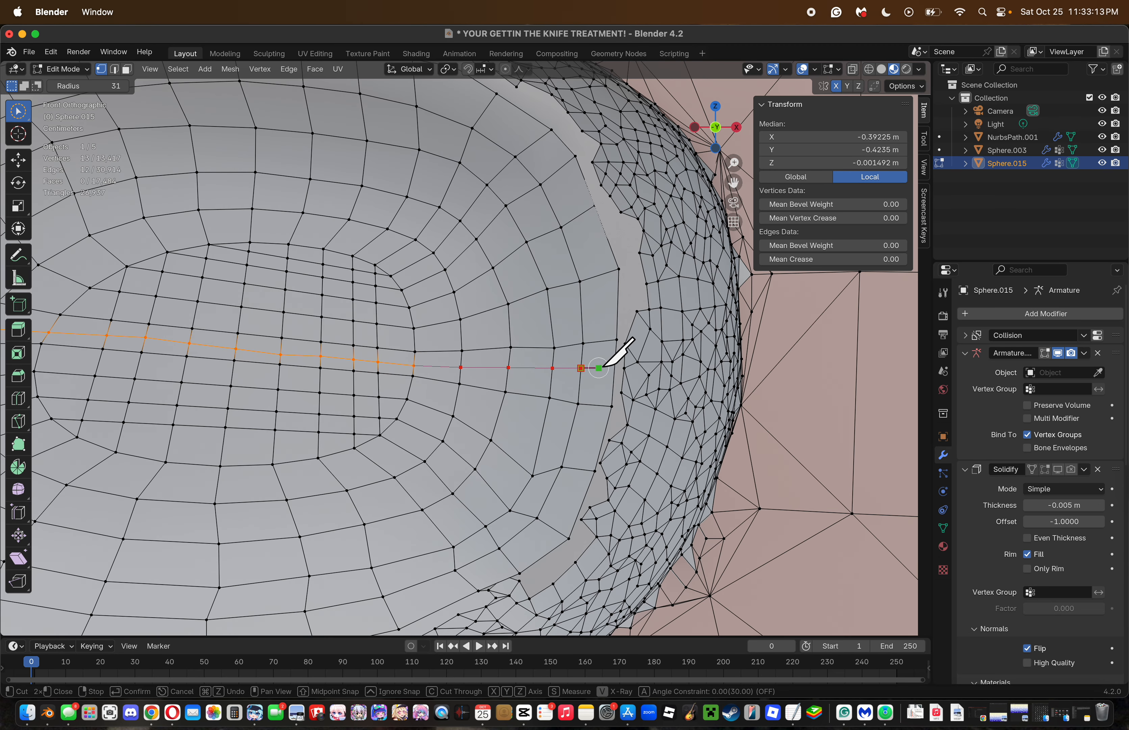
left_click(622, 368)
key("Return")
right_click(797, 434)
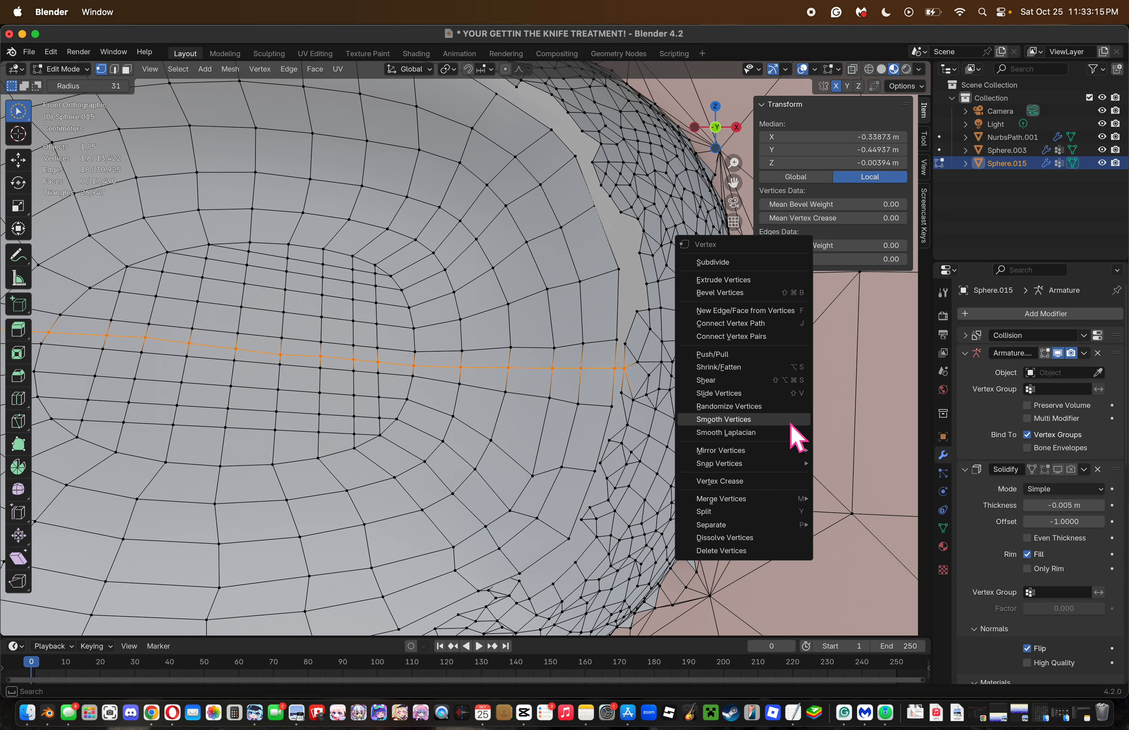
left_click(785, 420)
key("ctrl+z")
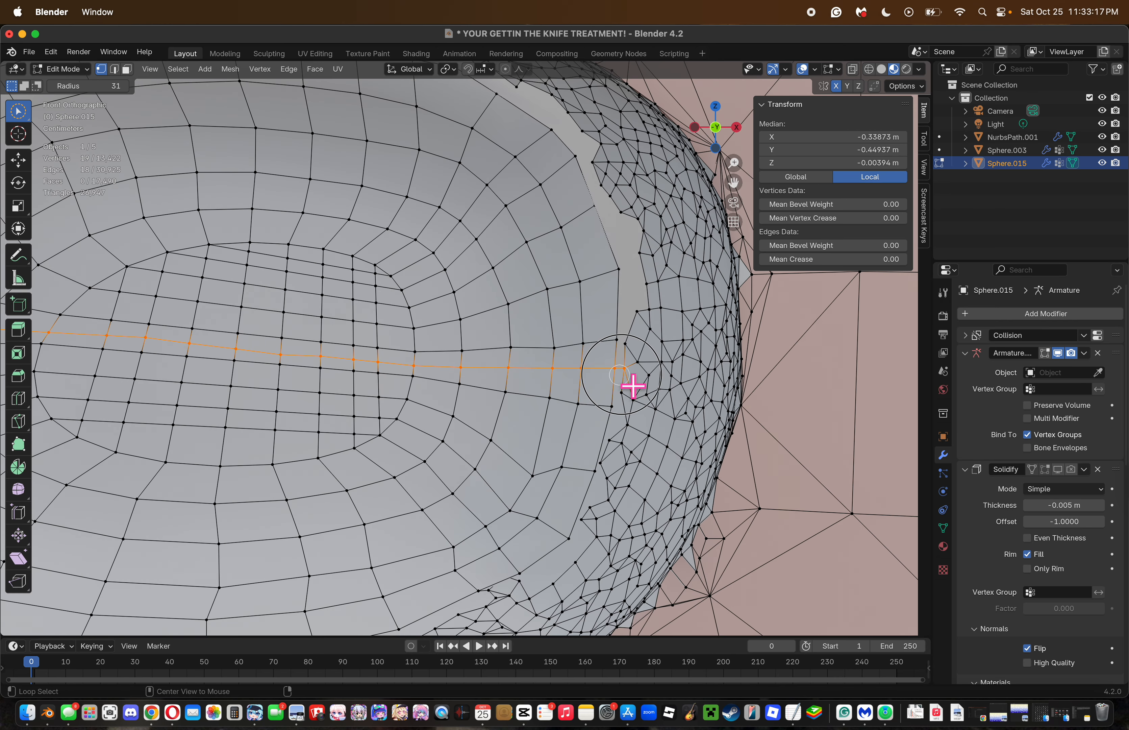
Deselect the right end of the new cut row and smooth its remaining vertices with smoothing 0.500 and 1 repeat.
mouse_move(633, 385)
left_mouse_down("ctrl")
mouse_move(655, 383)
mouse_move(629, 383)
left_mouse_up("ctrl")
left_click_drag(733, 183, 1121, 212)
right_click(384, 353)
left_click(391, 360)
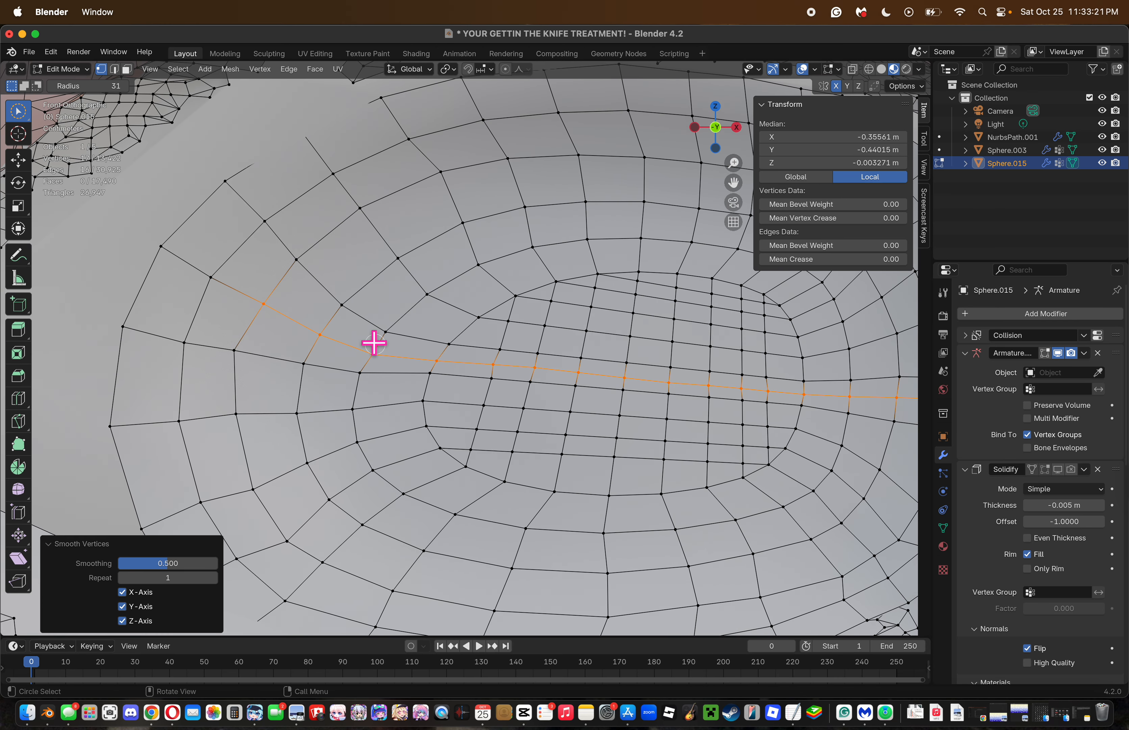
Dissolve the strip of dense irregular vertices bordering the right side of the quad mesh.
key("ctrl+x")
left_click_drag(715, 127, 688, 157)
left_click_drag(734, 163, 653, 144)
left_click(715, 120)
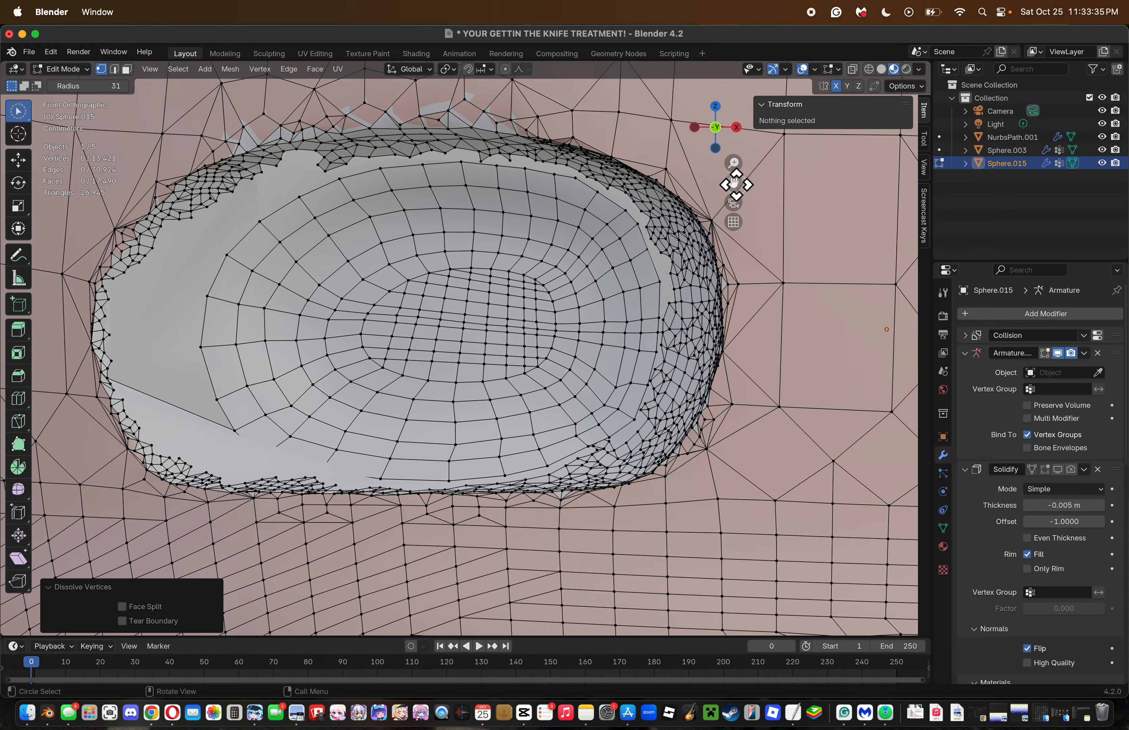
mouse_move(680, 272)
left_mouse_down()
mouse_move(663, 240)
mouse_move(675, 239)
mouse_move(692, 285)
mouse_move(673, 394)
left_mouse_up()
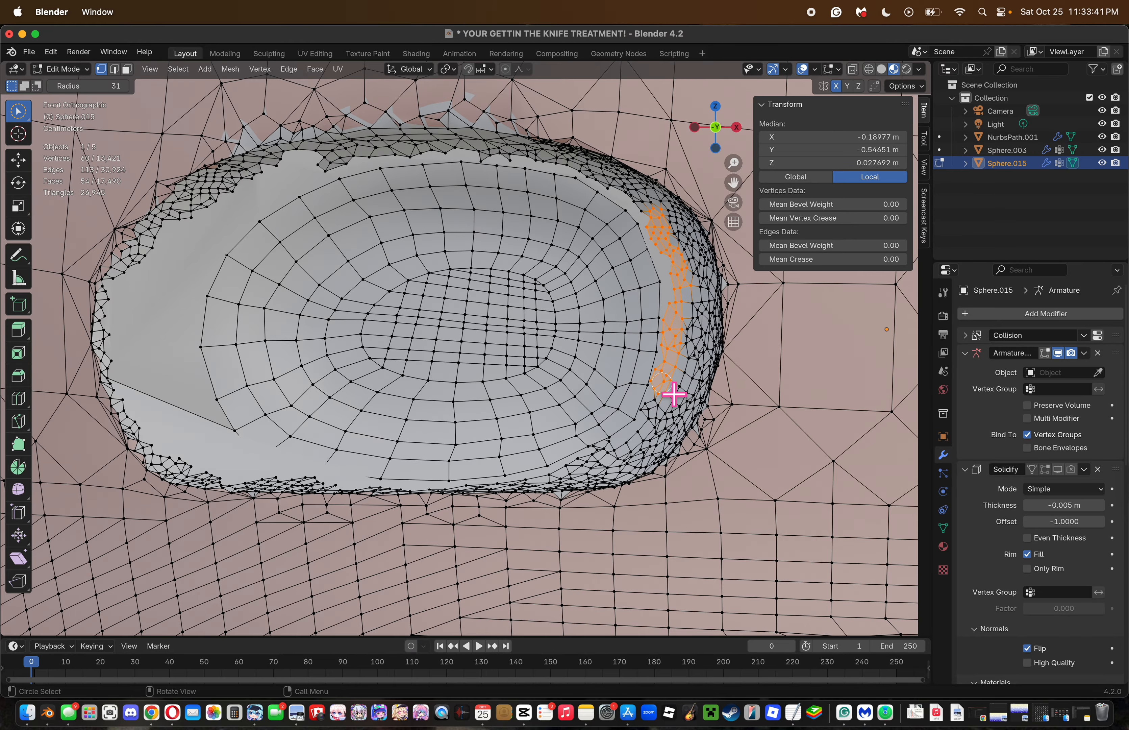
key("x")
left_click(717, 400)
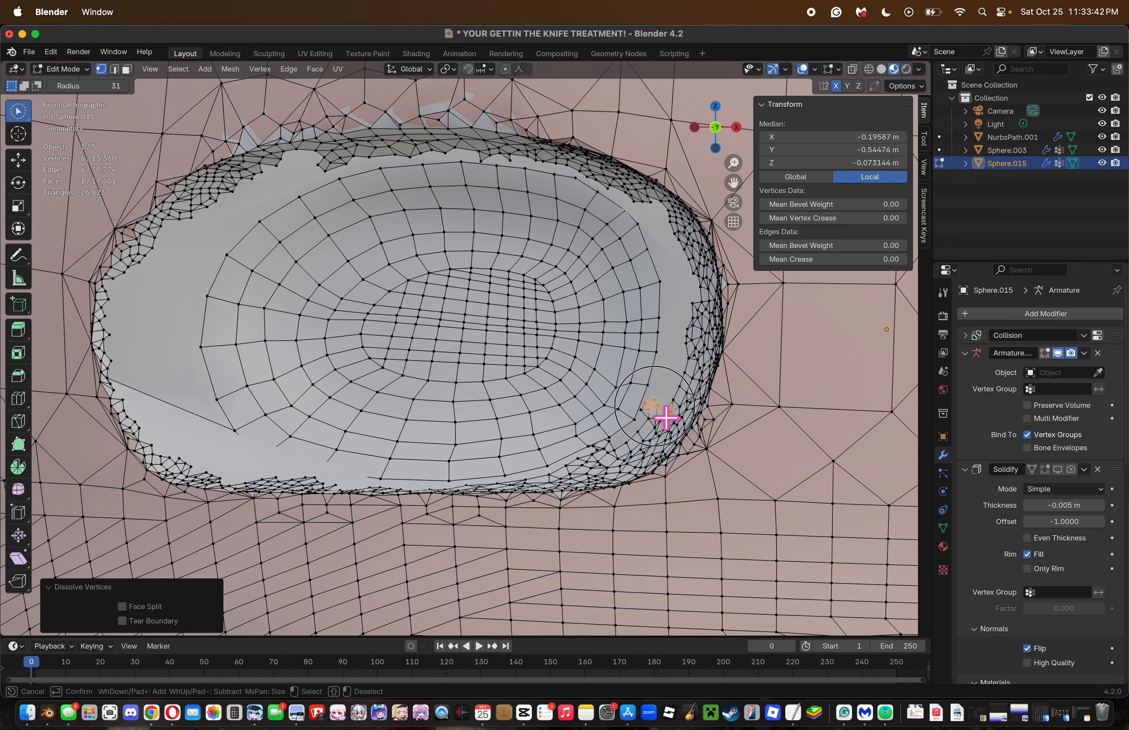
Dissolve the small cluster of dense vertices just outside the lower-right part of the outermost ring.
left_click_drag(666, 417, 663, 443)
key("Escape")
key("x")
left_click(639, 446)
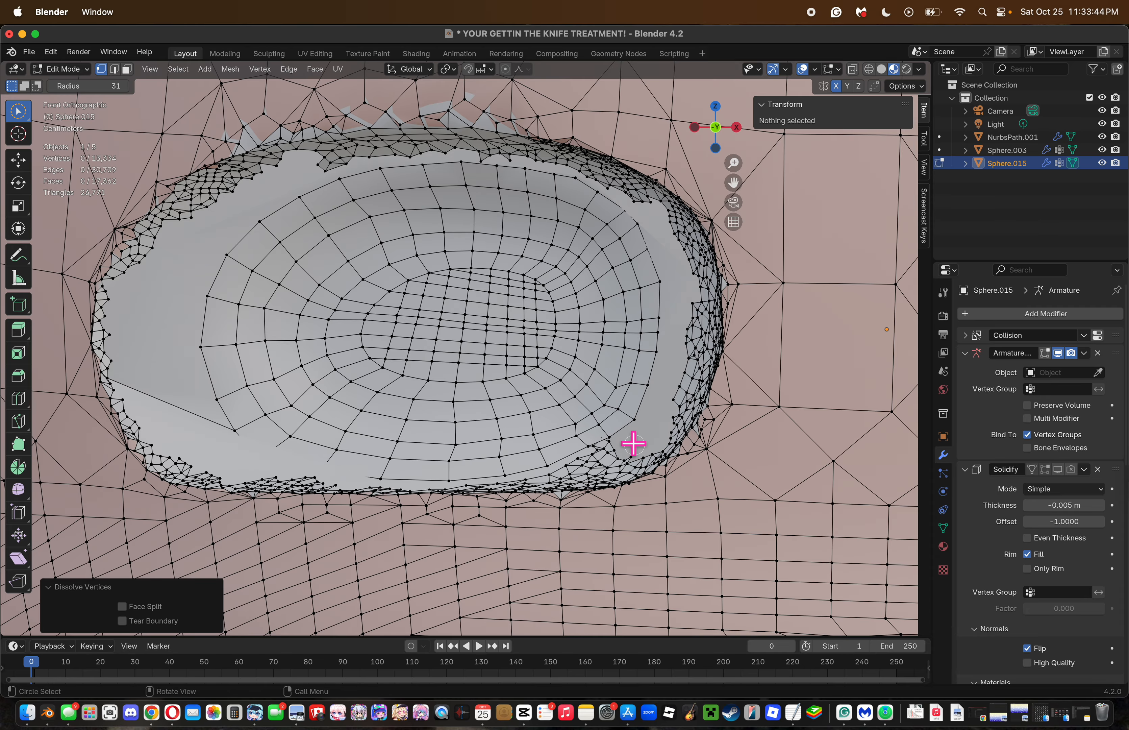
Dissolve the remaining irregular vertices between the quad mesh's lower-right corner and the dense rim.
scroll(634, 443, "up", 3)
mouse_move(599, 427)
left_mouse_down()
mouse_move(559, 433)
mouse_move(663, 423)
mouse_move(650, 424)
left_mouse_up()
key("x")
left_click(605, 418)
key("x")
left_click(650, 423)
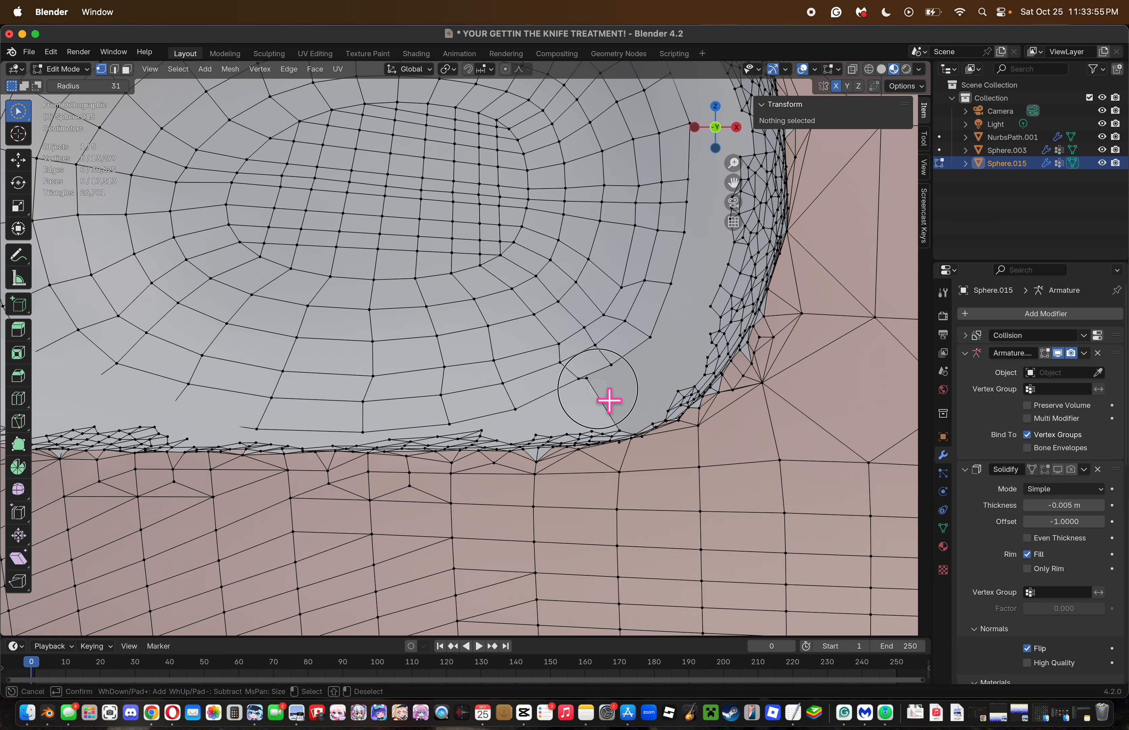
left_click(607, 394)
key("x")
left_click(722, 412)
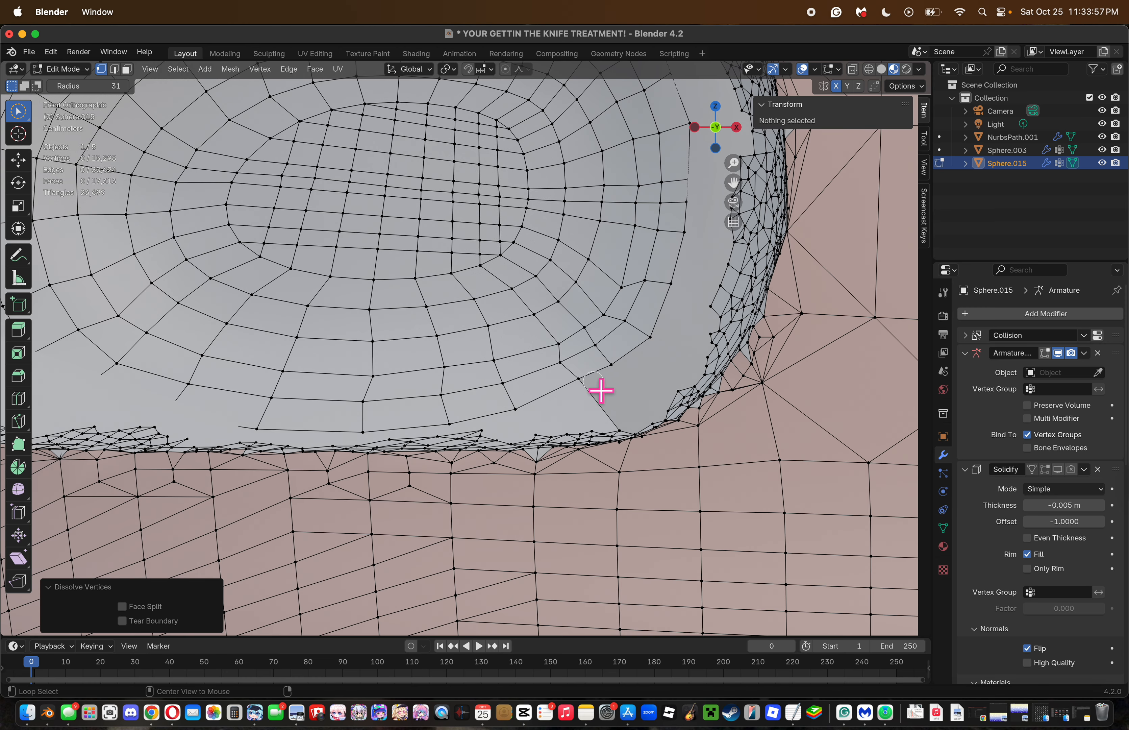
Select the edge loop running from the central grid through the lower-right corner, smooth its vertices, and clear the selection.
left_click(574, 377, "alt")
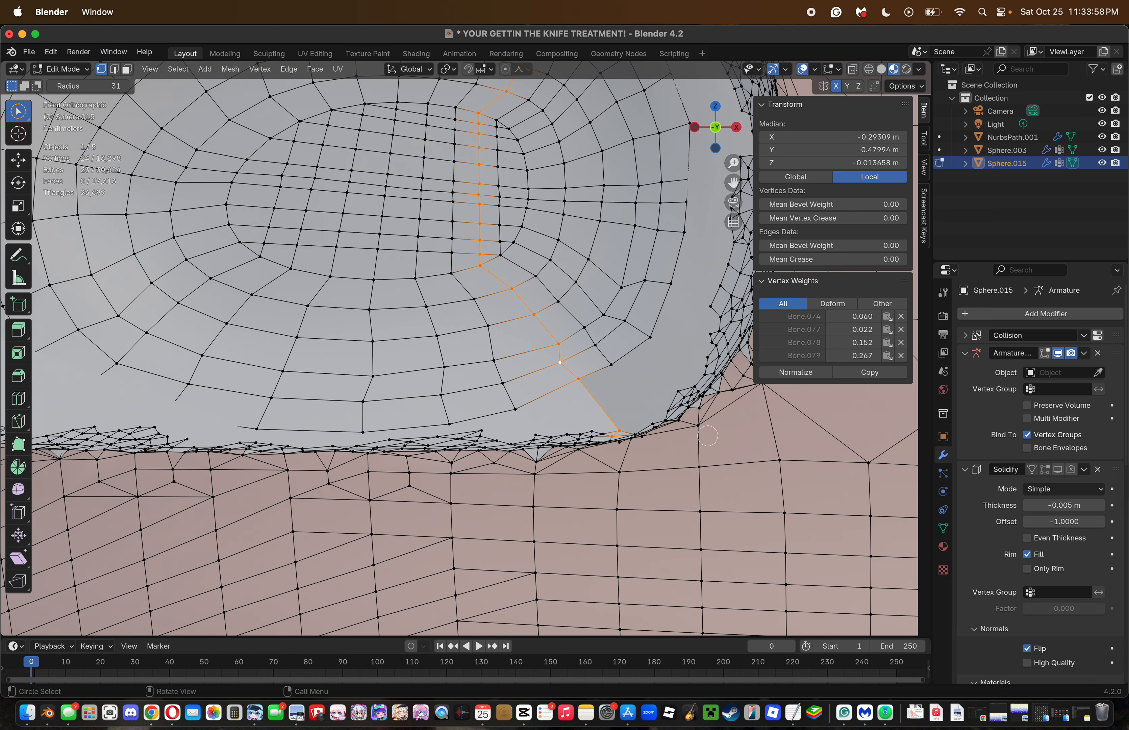
key("x")
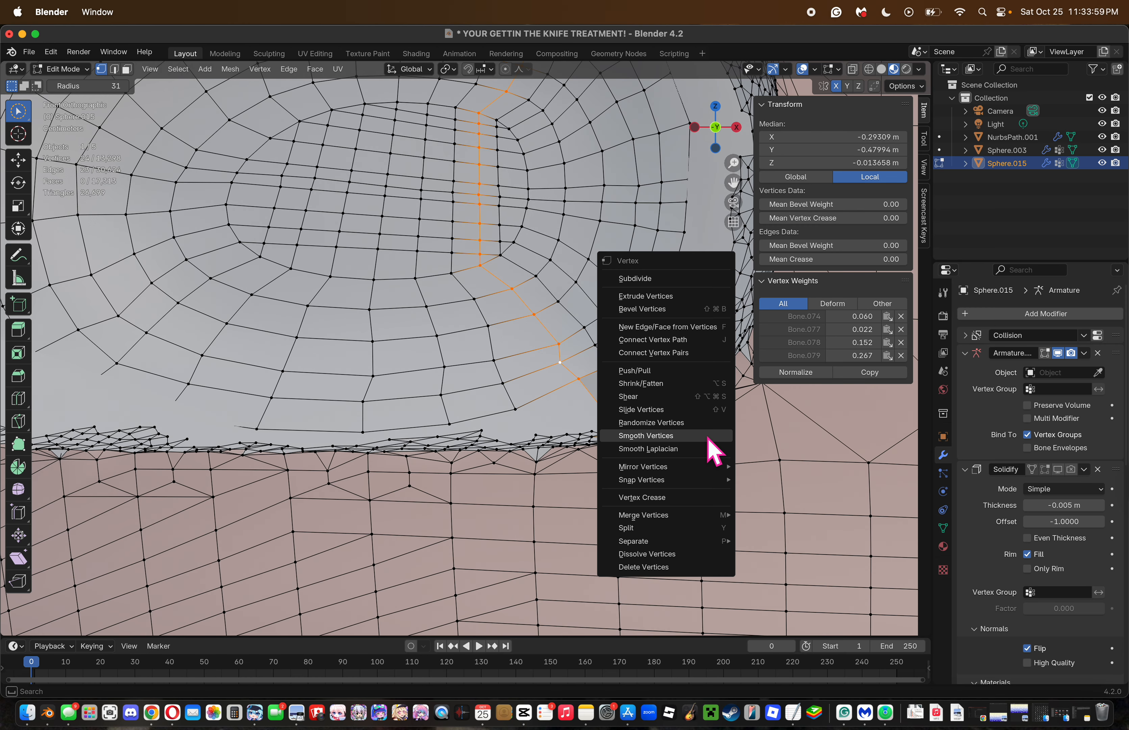
left_click(706, 449)
left_click(658, 418)
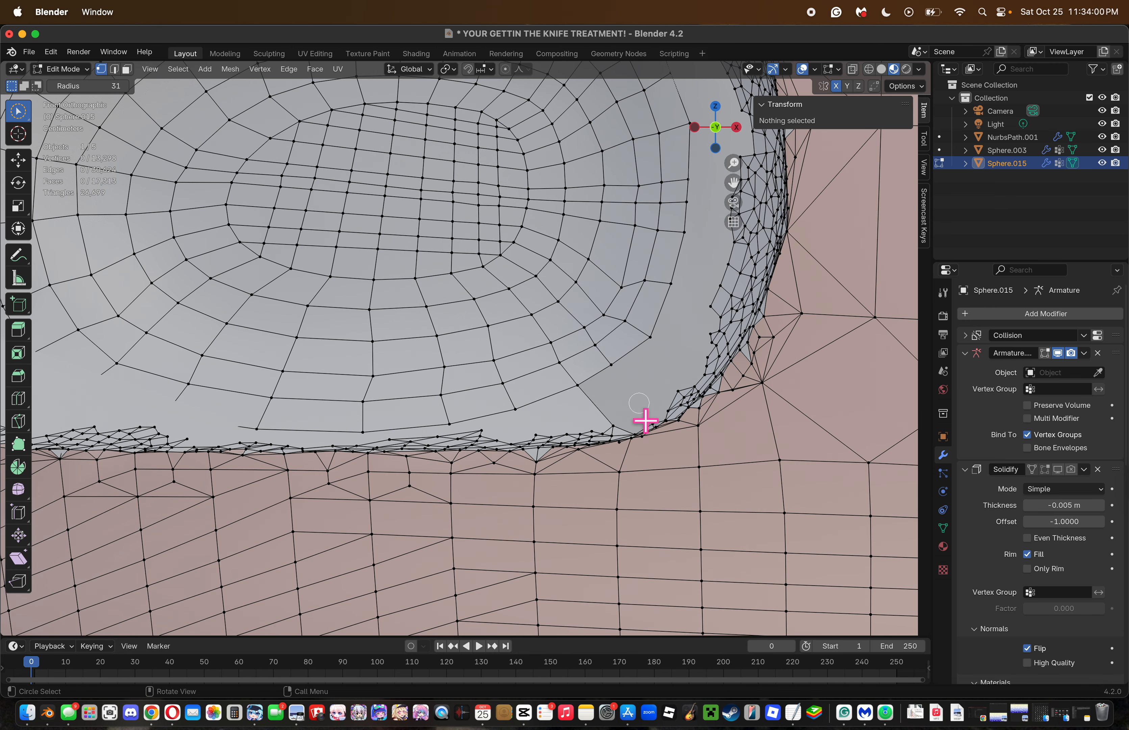
Dissolve the stray vertex at the rim end of the lower-right radial edge.
left_click(631, 430)
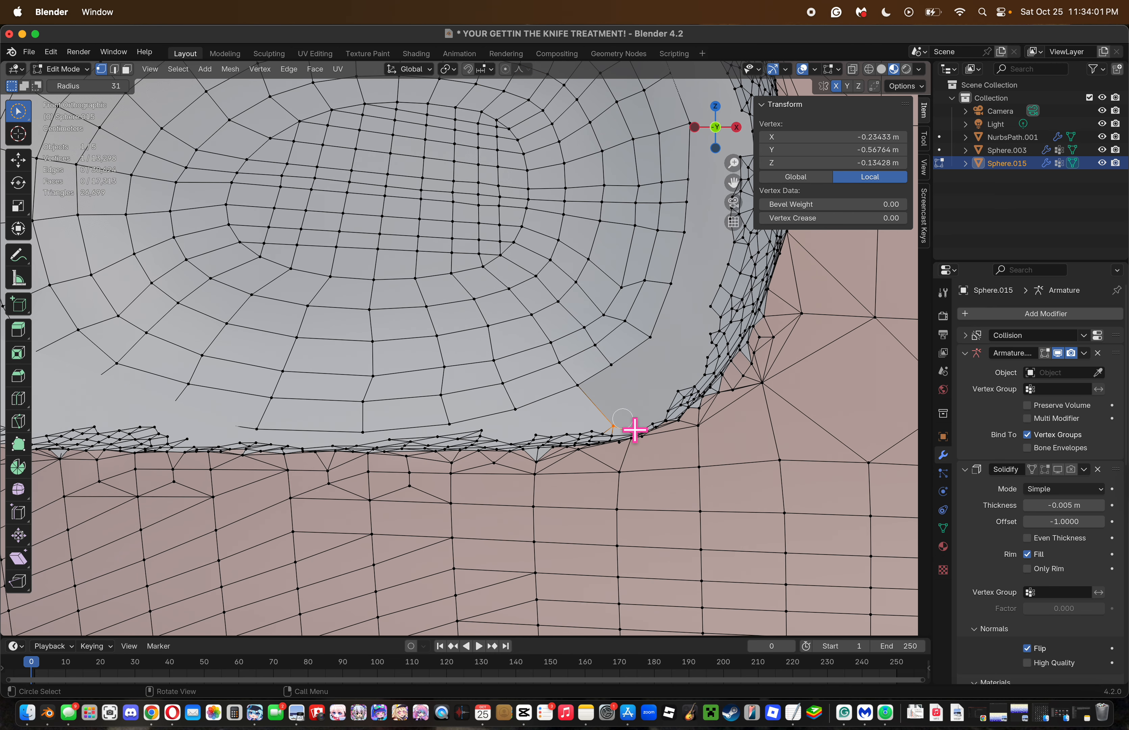
key("x")
left_click(648, 421)
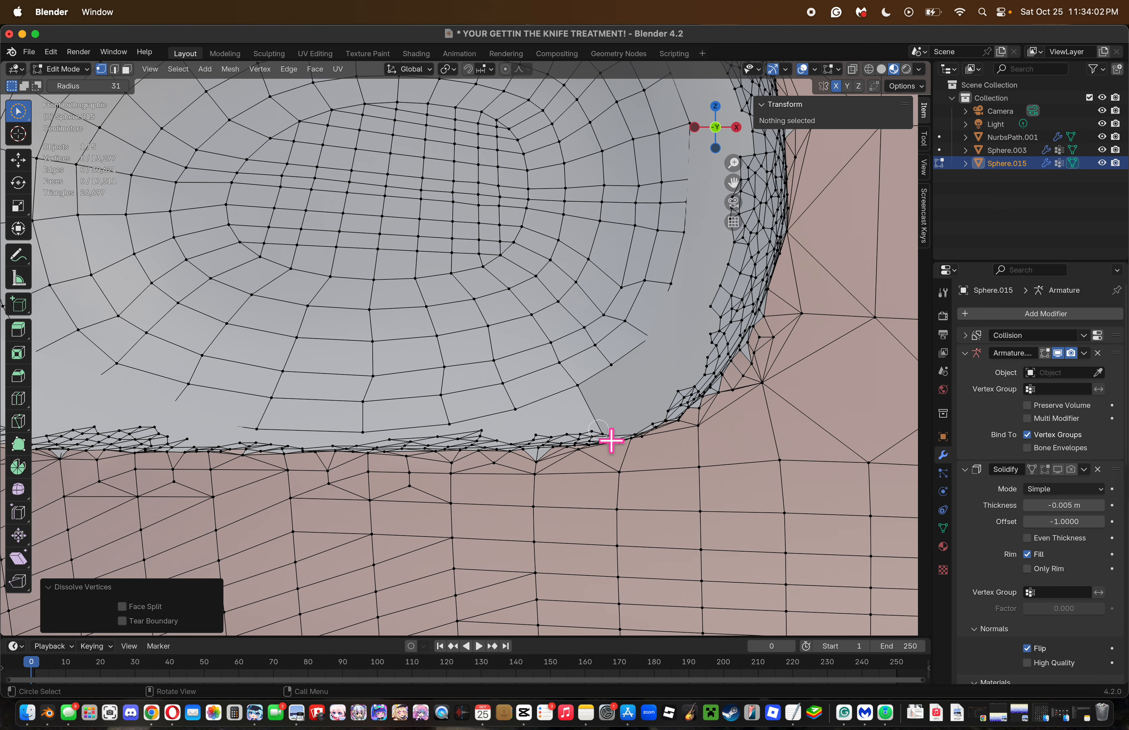
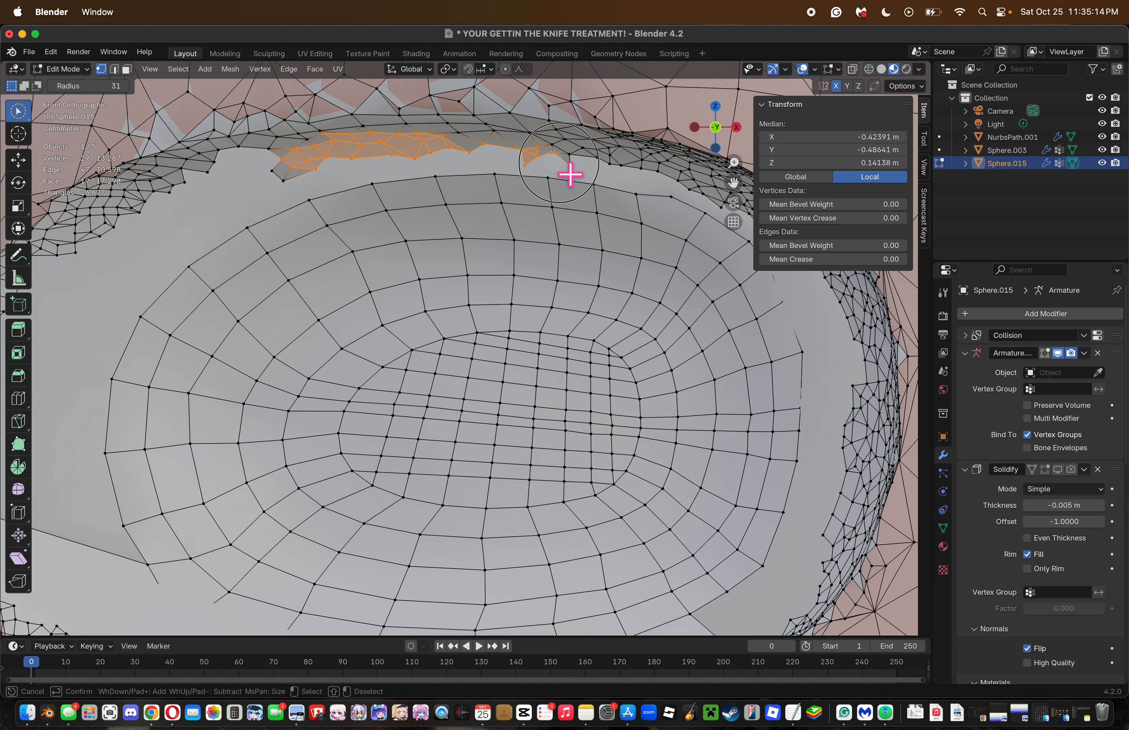
Dissolve the selected band of dense irregular vertices along the upper side of the quad mesh.
key("x")
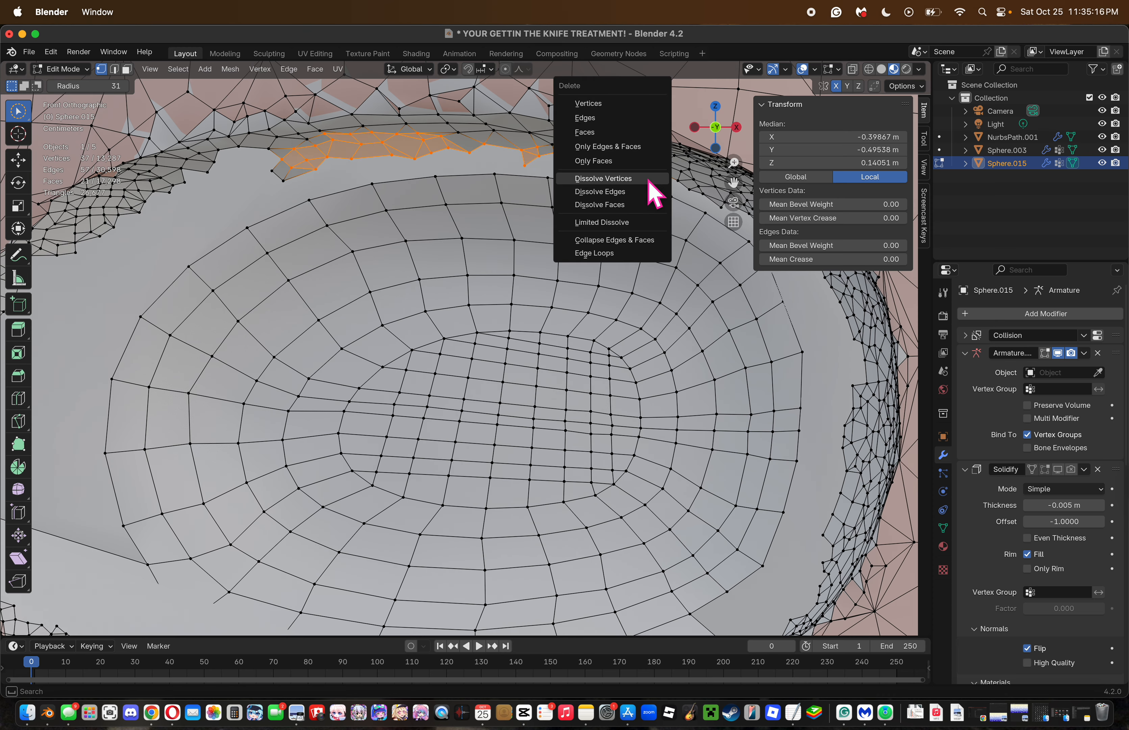
left_click(650, 188)
left_click_drag(731, 181, 704, 191)
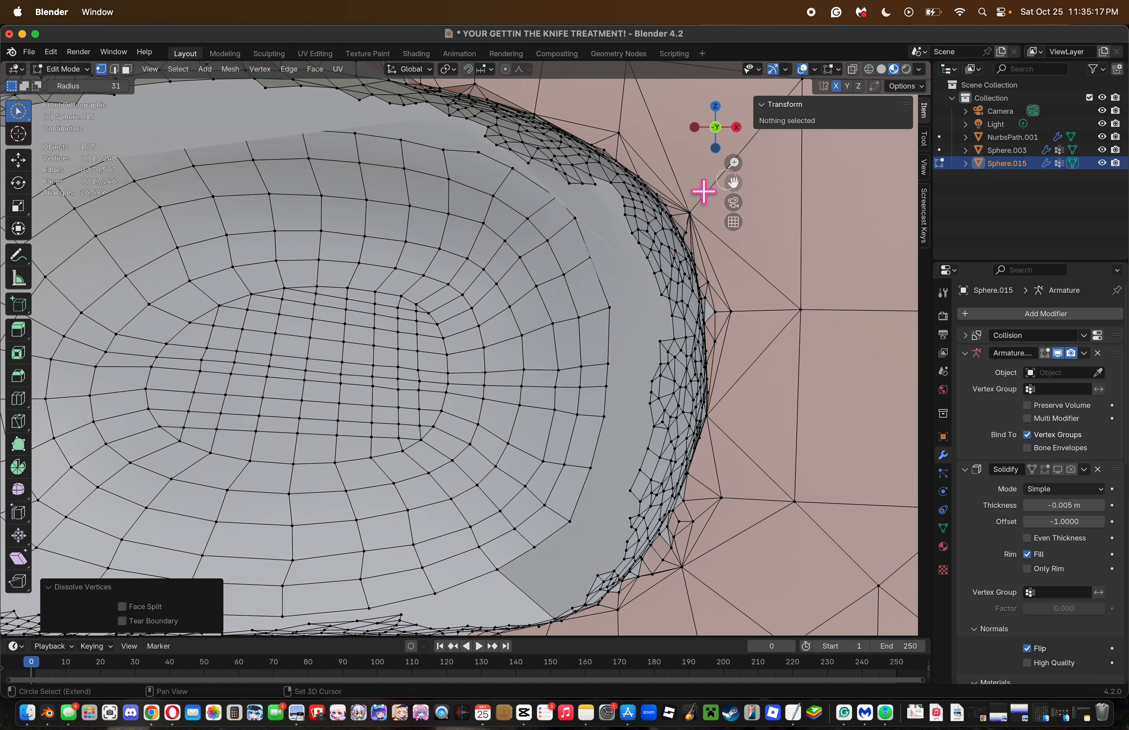
Dissolve the dense irregular vertices between the quad mesh's upper-right side and the rim.
mouse_move(488, 142)
left_mouse_down()
mouse_move(551, 164)
mouse_move(627, 219)
mouse_move(604, 197)
left_mouse_up()
key("x")
left_click(599, 190)
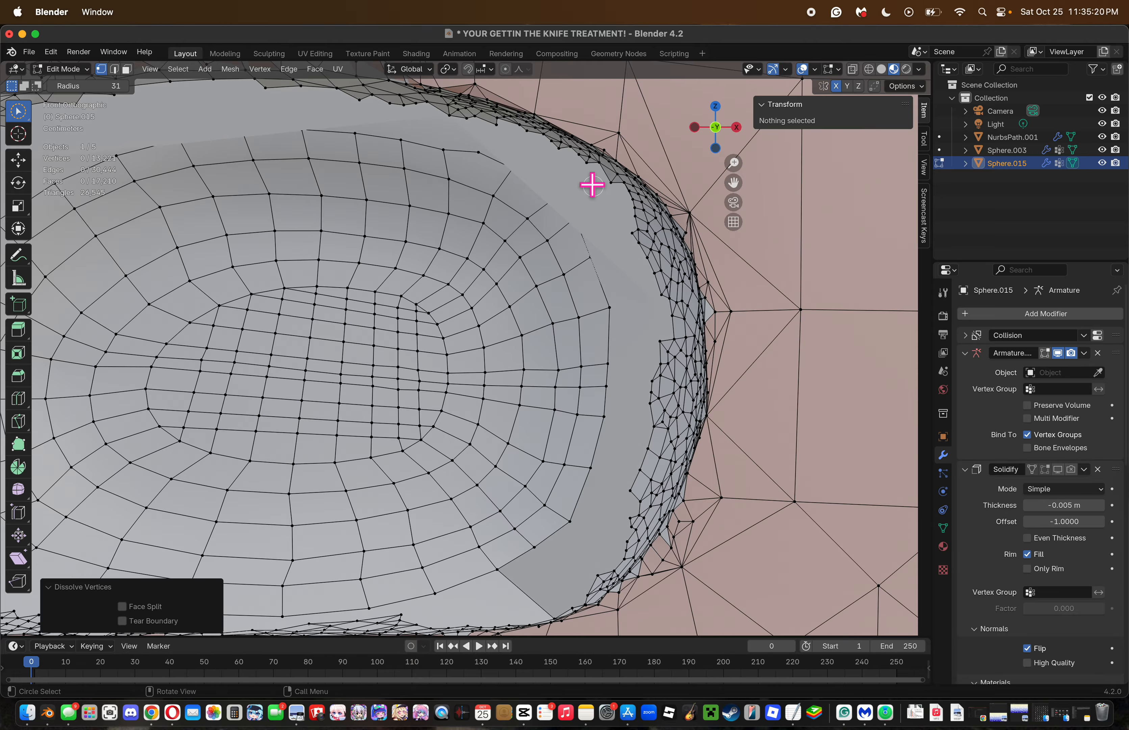
key("x")
left_click(498, 156)
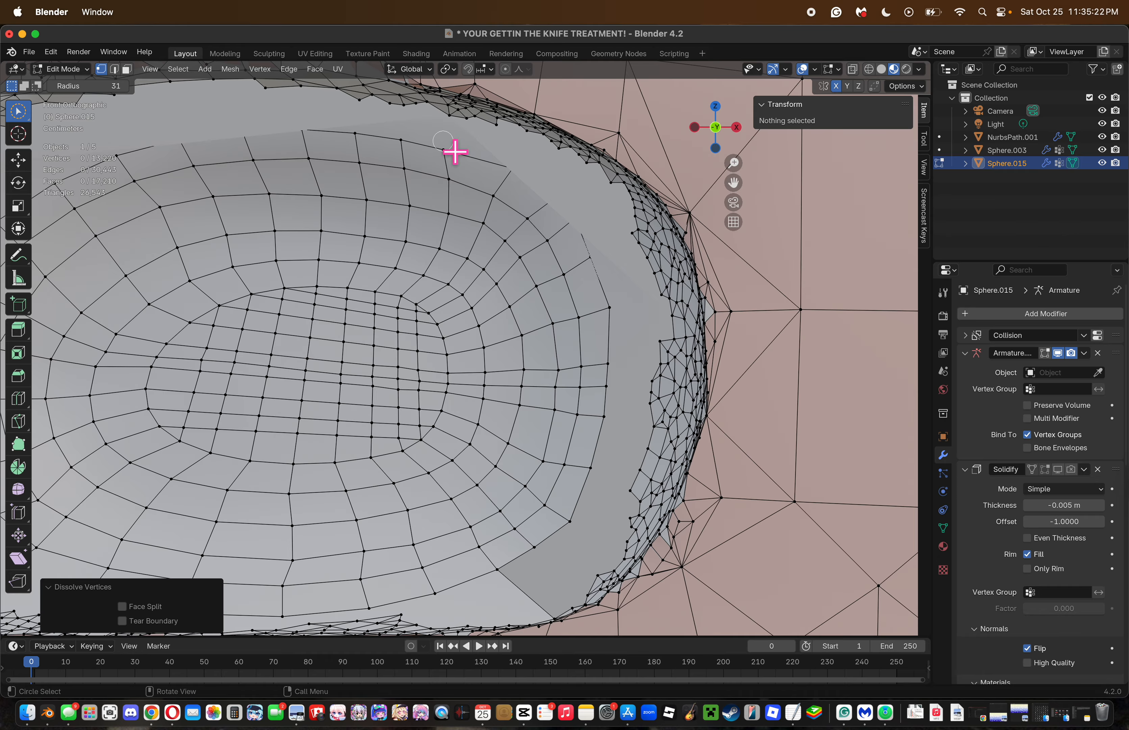
Knife two short radial edges from the outermost quad loop's upper-right stretch outward toward the dense rim.
key("k")
left_click(443, 150)
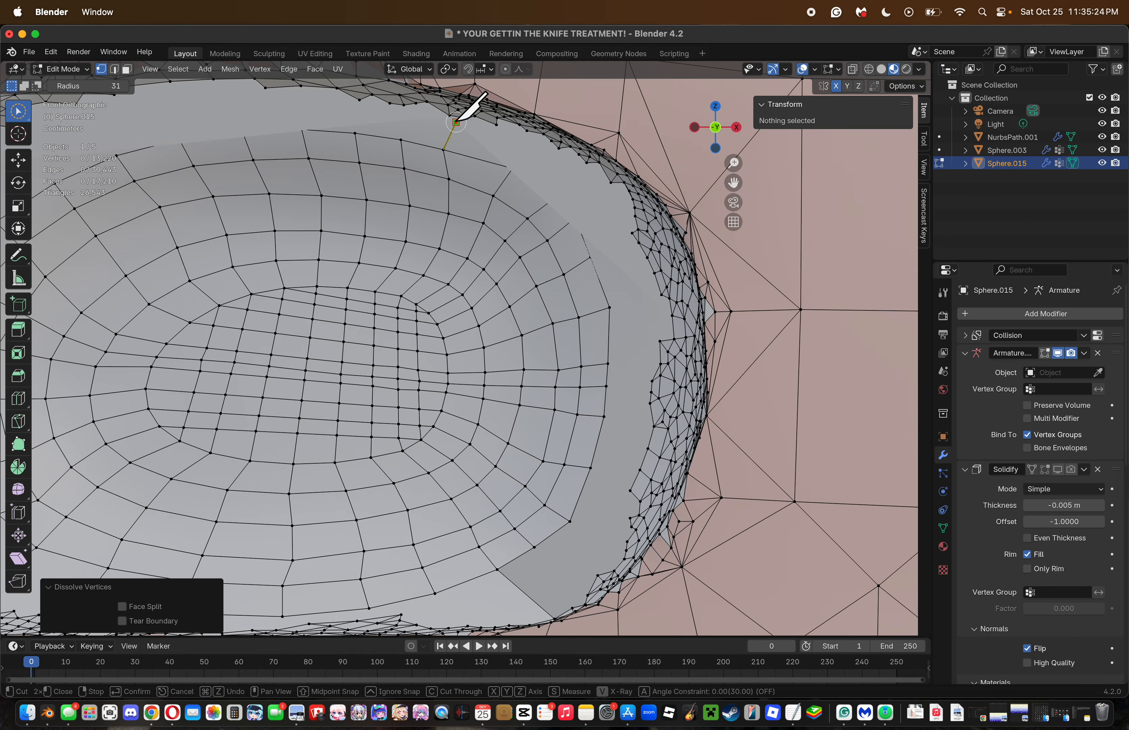
left_click(457, 122)
key("Return")
key("g")
left_click(568, 152)
key("k")
left_click(512, 167)
left_click(522, 134)
key("Return")
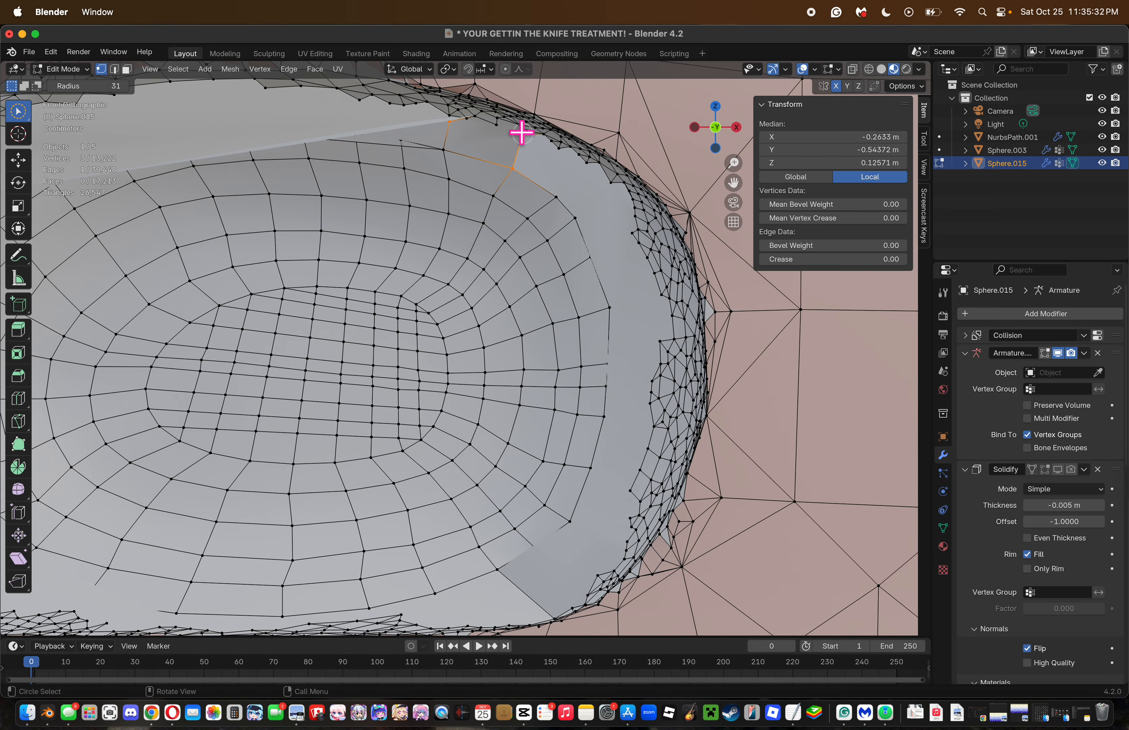
Knife two radial edges outward from the outer loop vertices around the quad mesh's upper-right corner.
key("k")
left_click(557, 196)
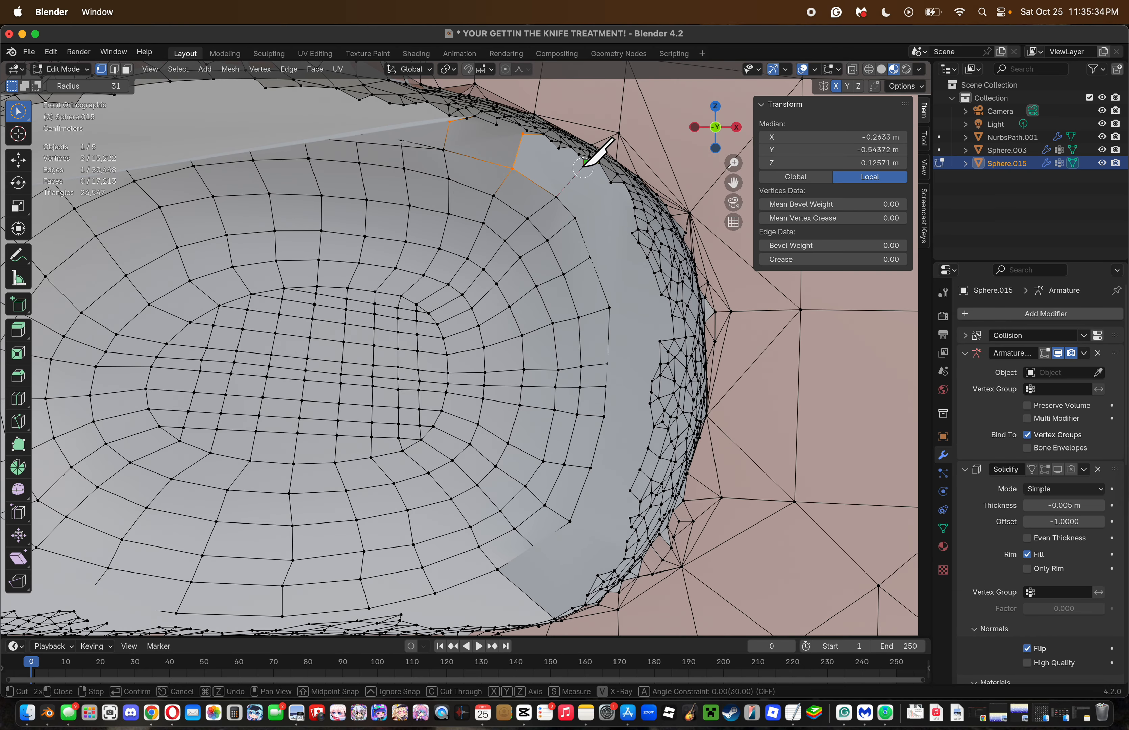
left_click(587, 162)
key("Return")
key("k")
left_click(575, 217)
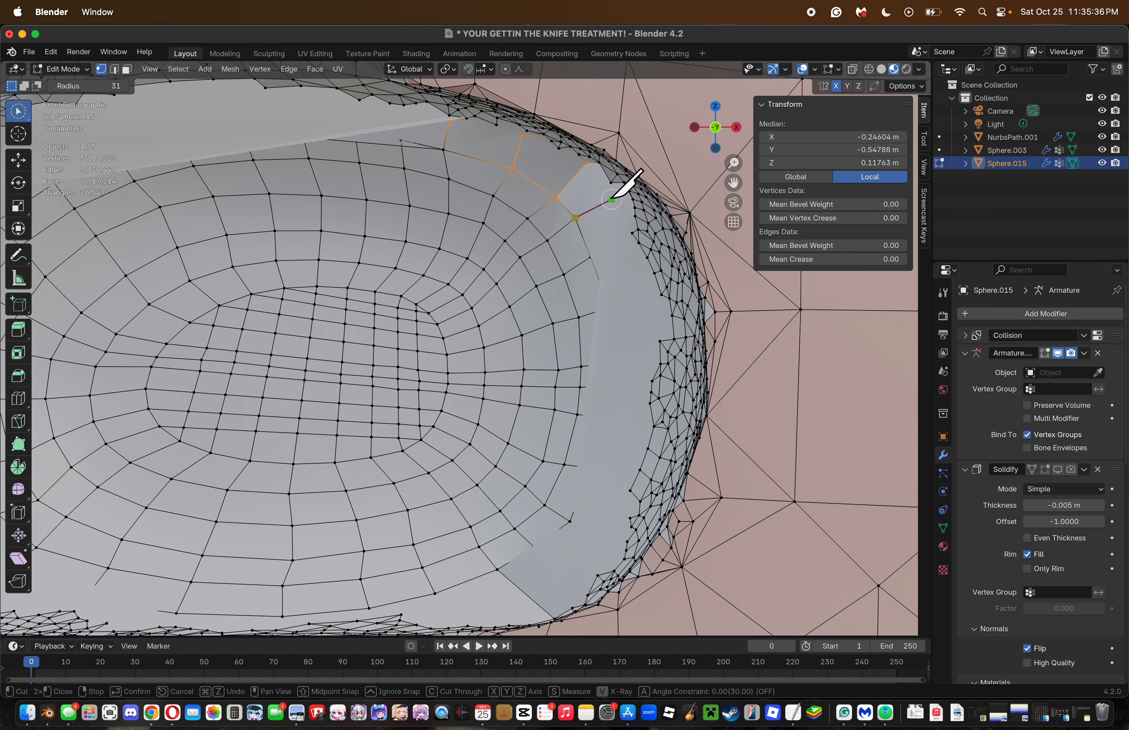
left_click(611, 199)
key("Return")
Knife two more radial edges to the rim from the outer loop vertices just below the upper-right corner.
key("k")
left_click(591, 258)
left_click(622, 241)
key("Return")
key("k")
left_click(609, 307)
left_click(645, 295)
key("Return")
Knife three radial edges from the outer loop's middle and lower right side outward to the dense rim vertices.
key("k")
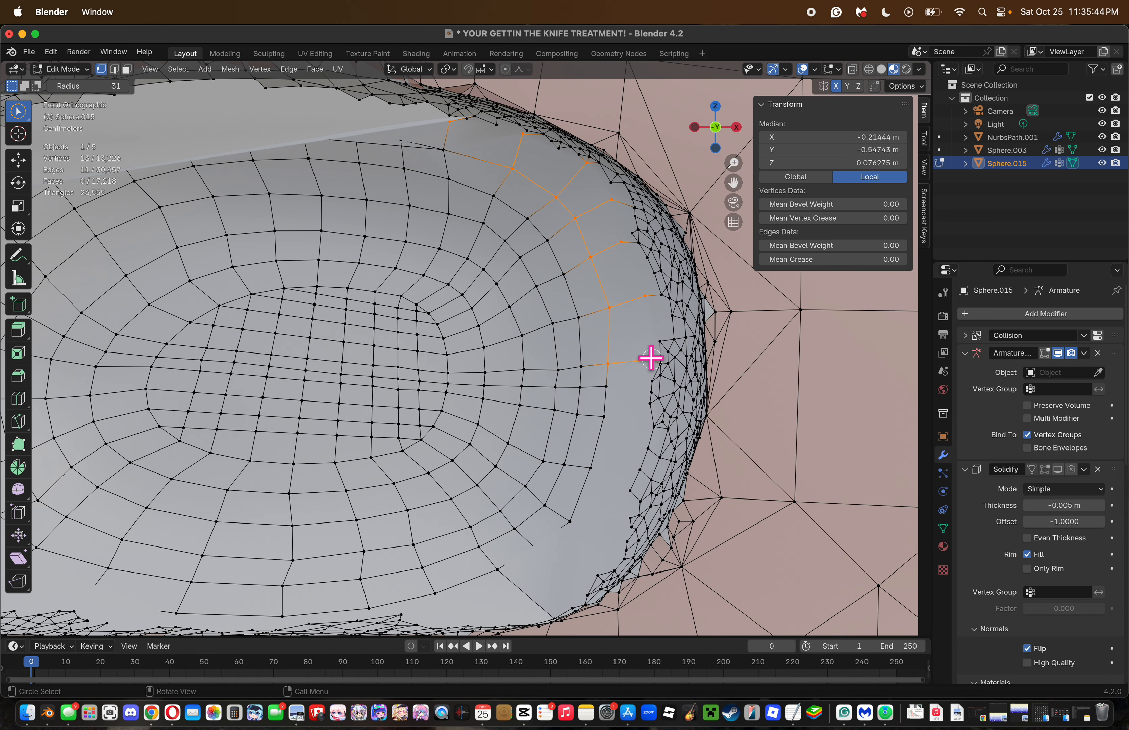
left_click(605, 387)
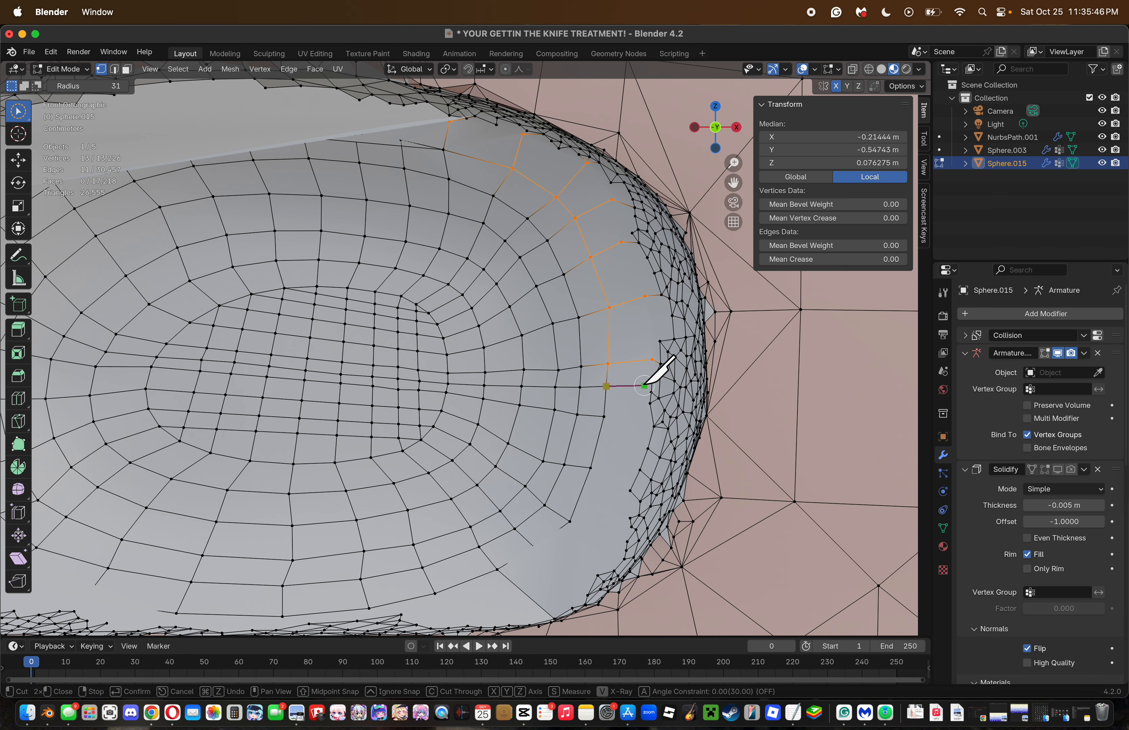
left_click(651, 384)
key("Return")
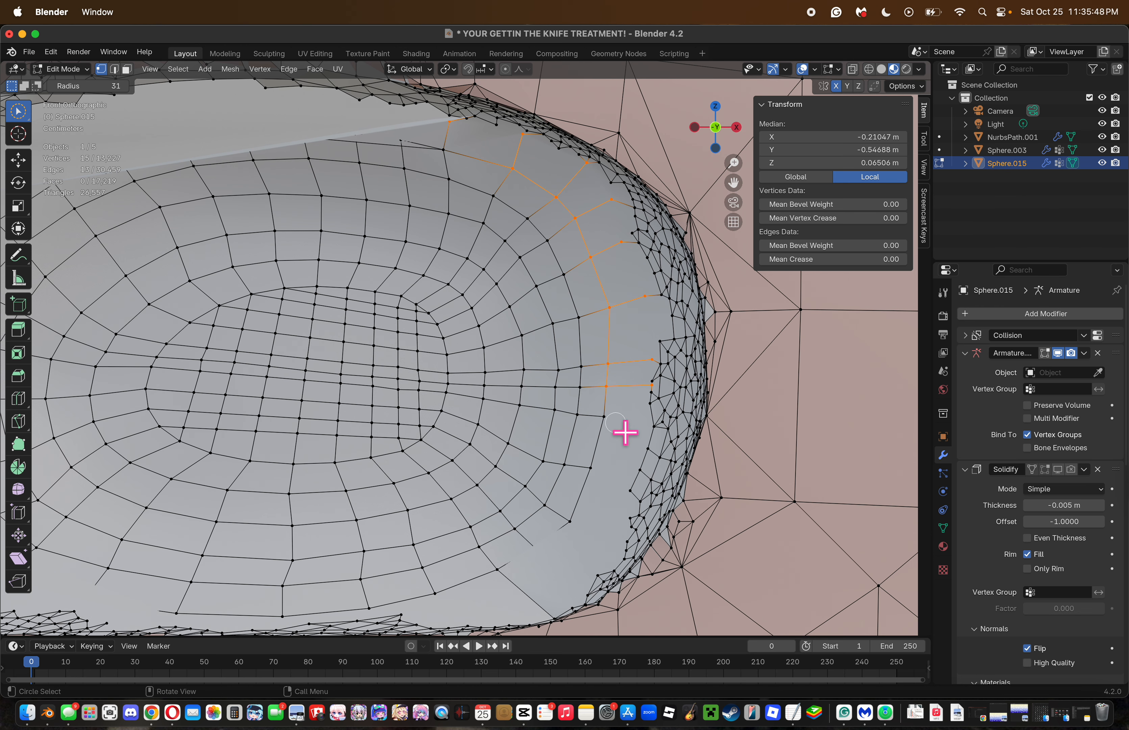
key("k")
left_click(604, 417)
left_click(653, 417)
key("Return")
key("k")
left_click(591, 468)
left_click(639, 469)
key("Return")
Knife two radial edges outward from the outer loop vertices at the quad mesh's lower-right corner.
left_click_drag(734, 181, 702, 8)
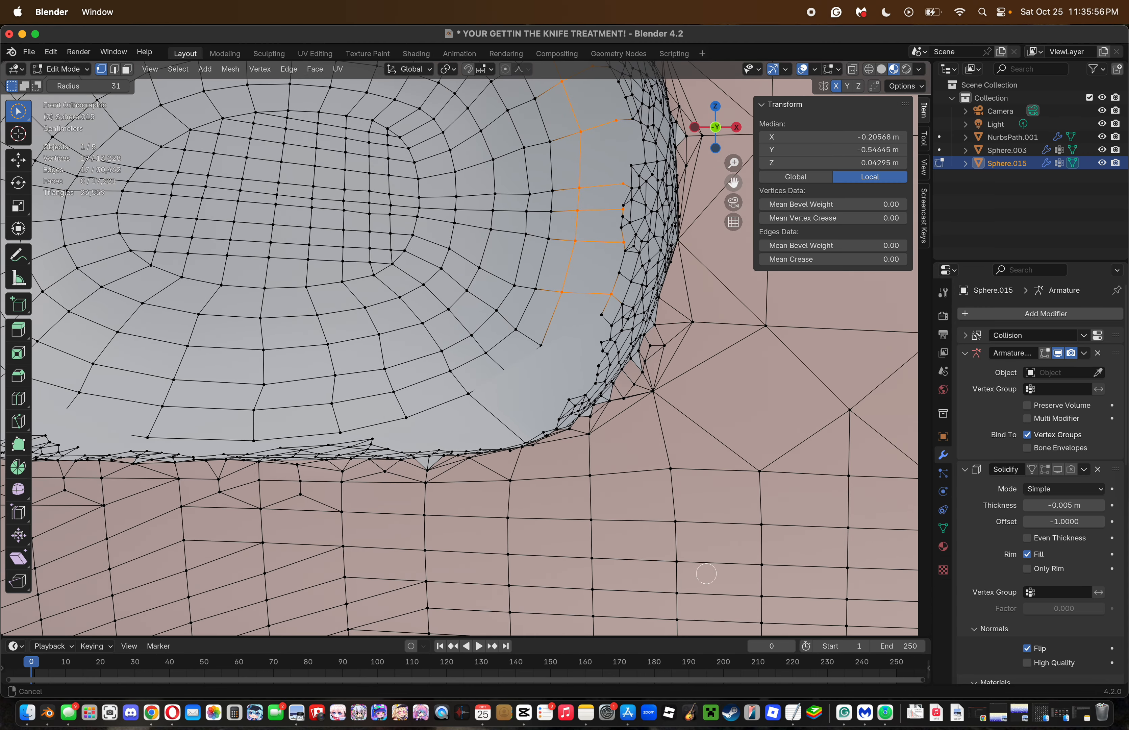
mouse_move(735, 166)
left_mouse_down()
mouse_move(735, 131)
mouse_move(733, 164)
left_mouse_up()
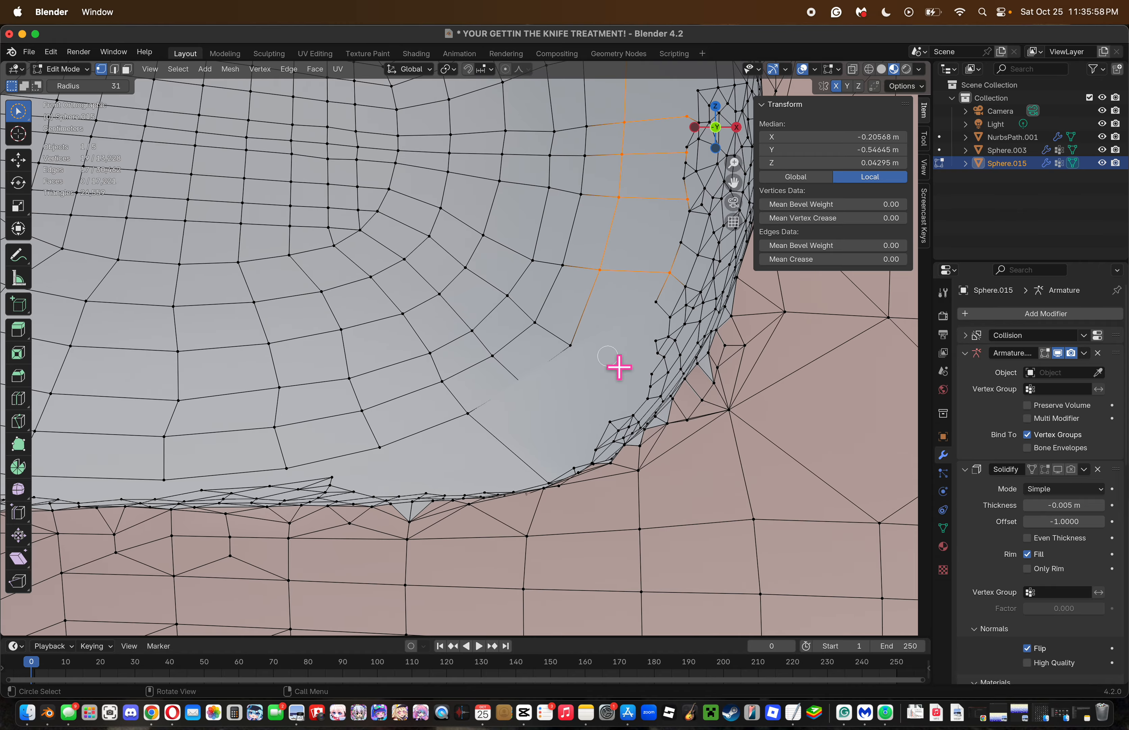
key("k")
left_click(570, 345)
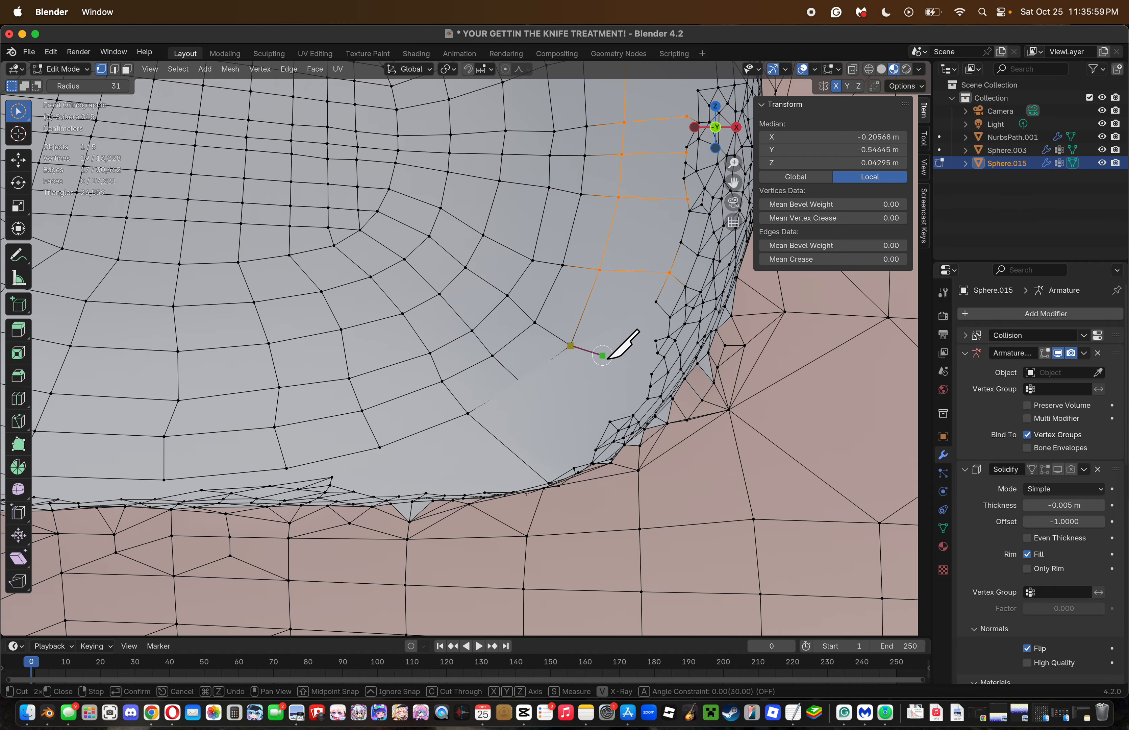
left_click(647, 399)
key("Return")
key("k")
left_click(524, 382)
left_click(596, 449)
key("Return")
Knife two radial edges upward from the outer loop along the right part of the mesh's upper side.
left_click_drag(733, 182, 831, 570)
key("k")
left_click(429, 201)
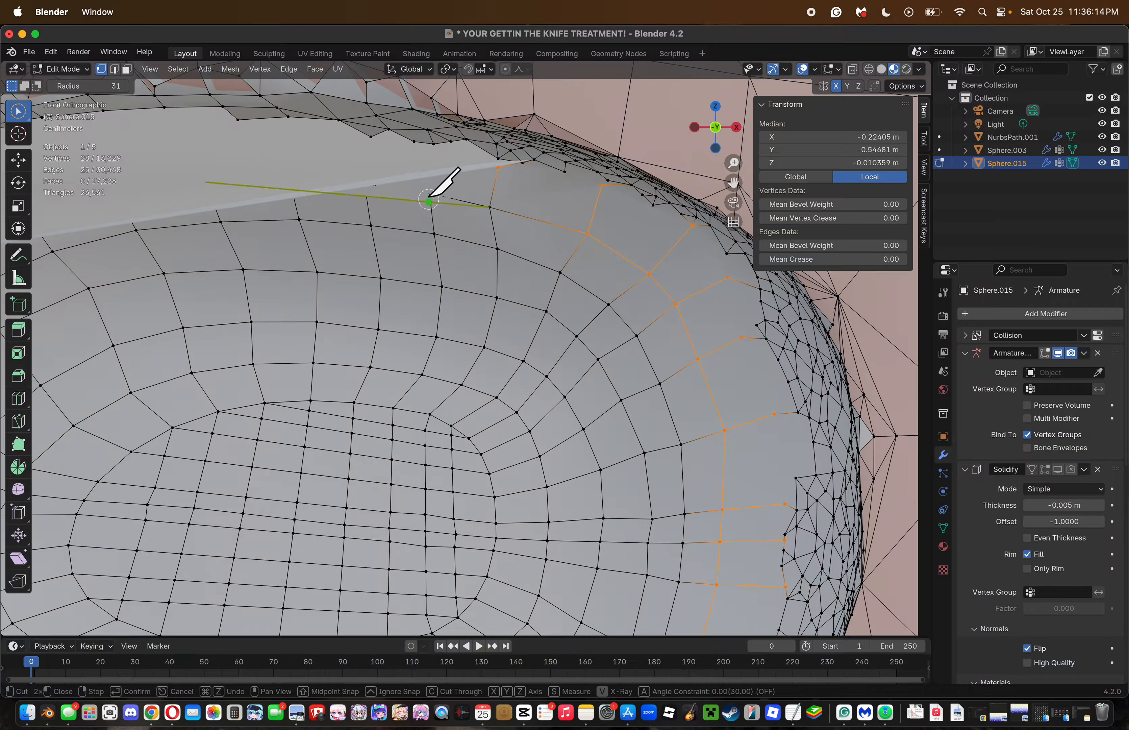
left_click(439, 146)
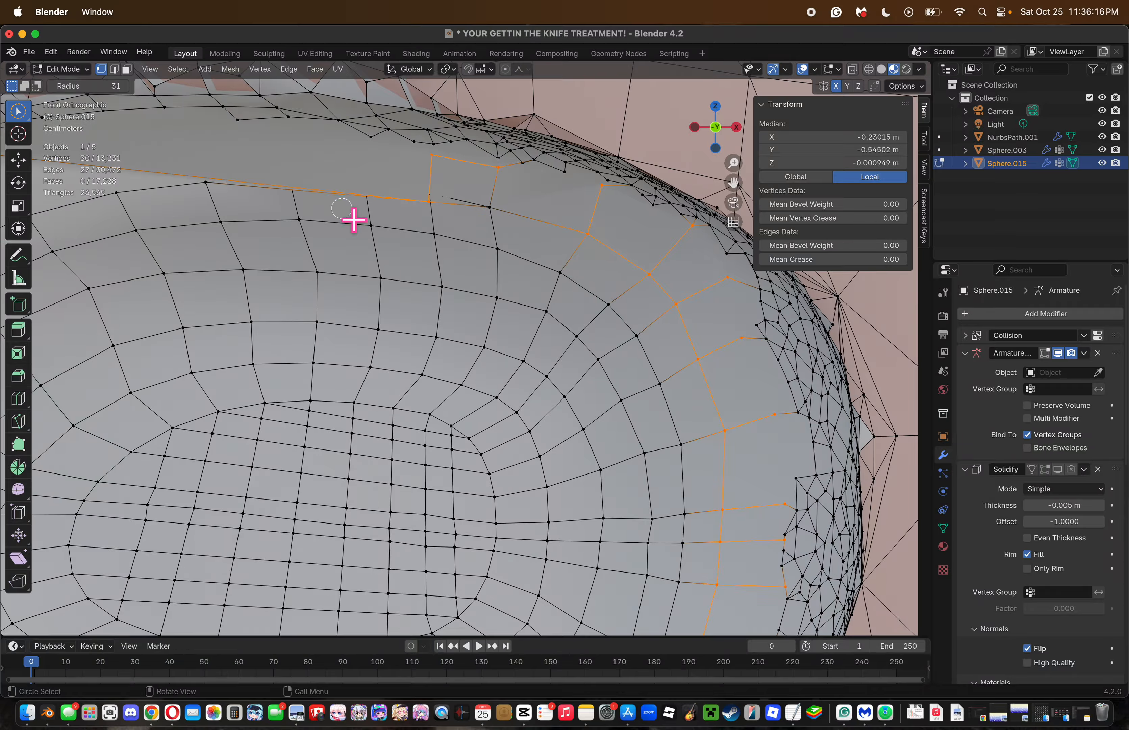
left_click(366, 194)
left_click(369, 147)
key("Return")
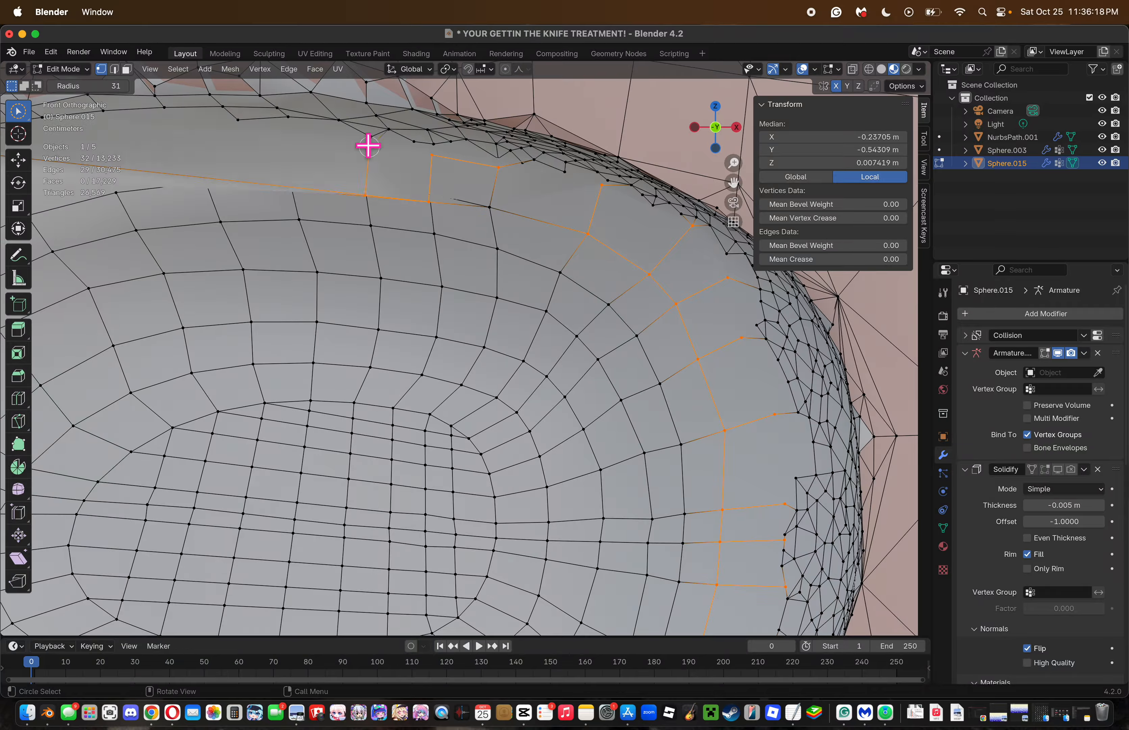
Extend the row of knifed radial edges leftward along the upper side with three more cuts from the outer loop.
key("k")
left_click(292, 187)
left_click(291, 136)
key("Return")
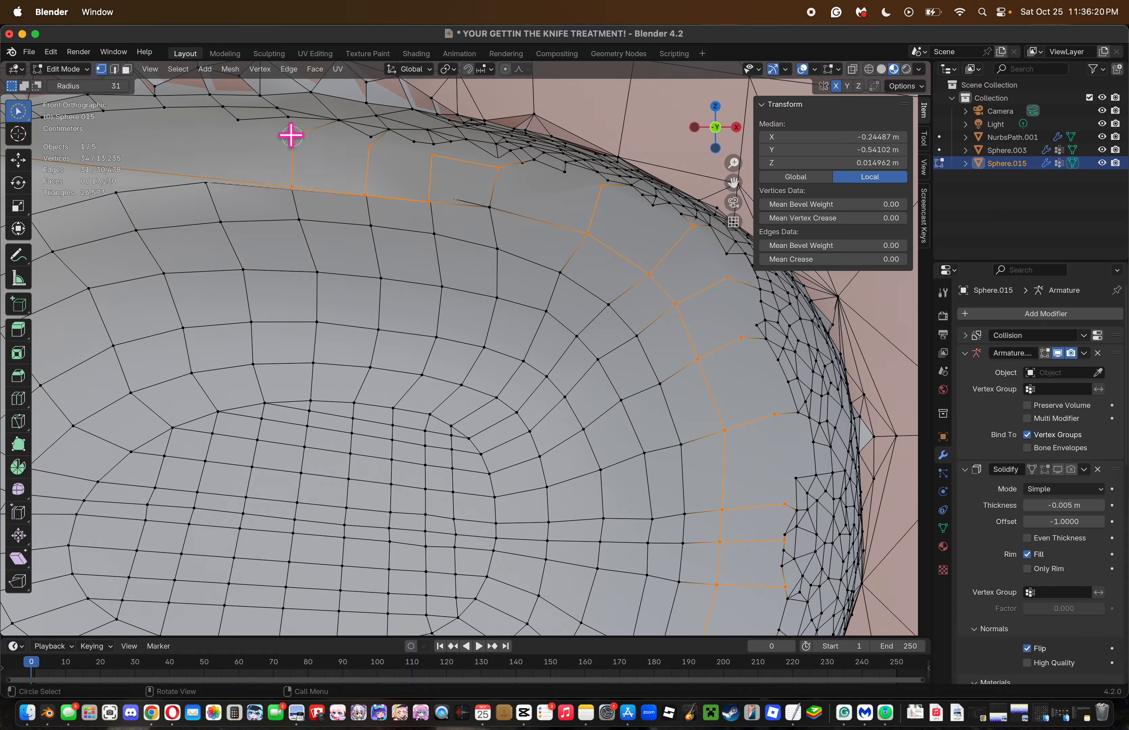
key("k")
left_click(205, 178)
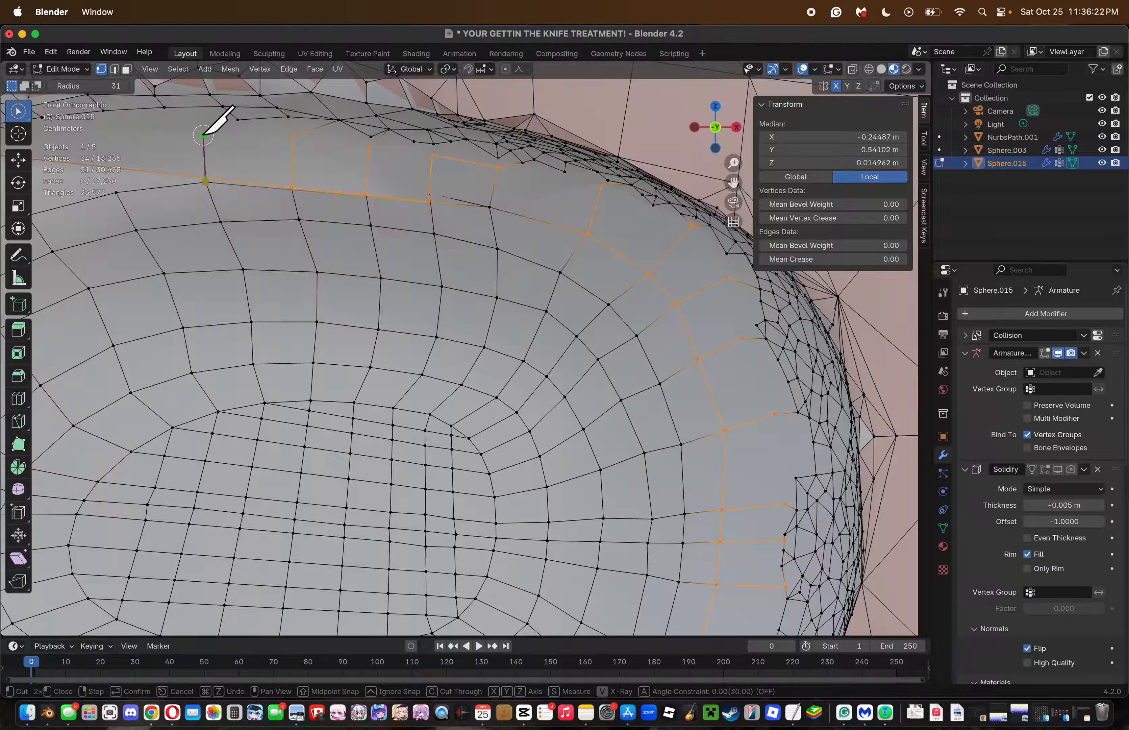
left_click(202, 136)
key("Return")
key("k")
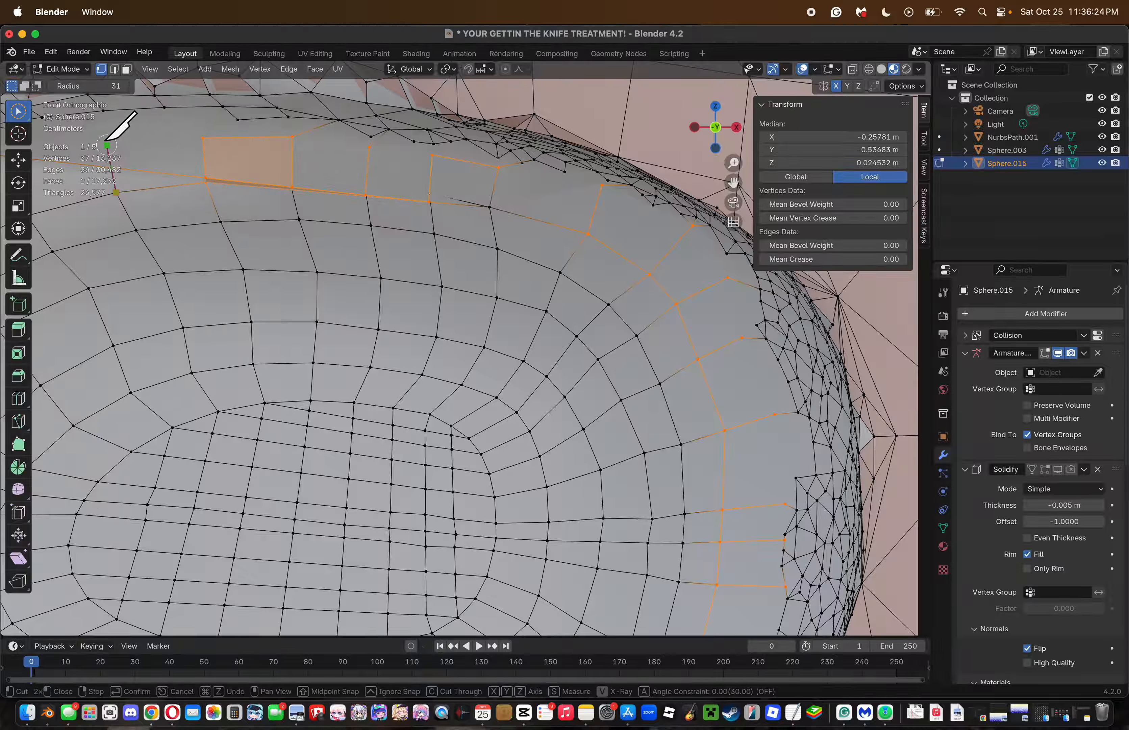
key("Return")
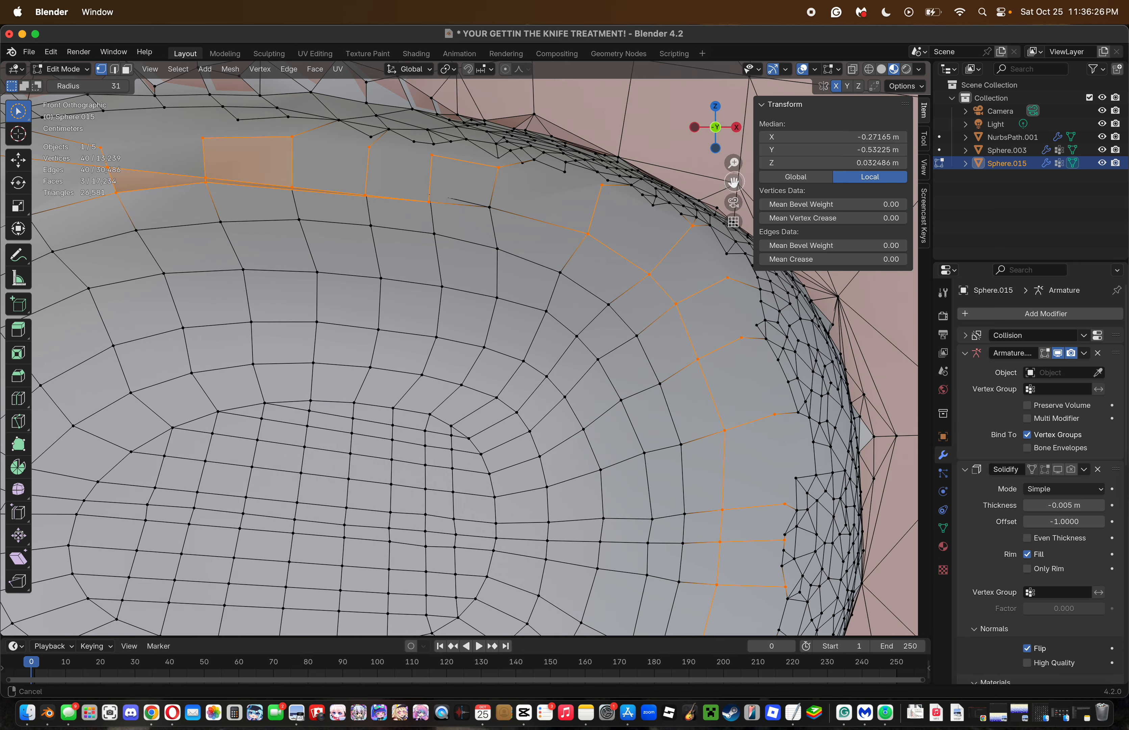
Knife two radial edges outward from the outer loop vertices where the upper side curves toward the upper-left corner.
left_click_drag(734, 181, 1014, 194)
key("k")
left_click(288, 169)
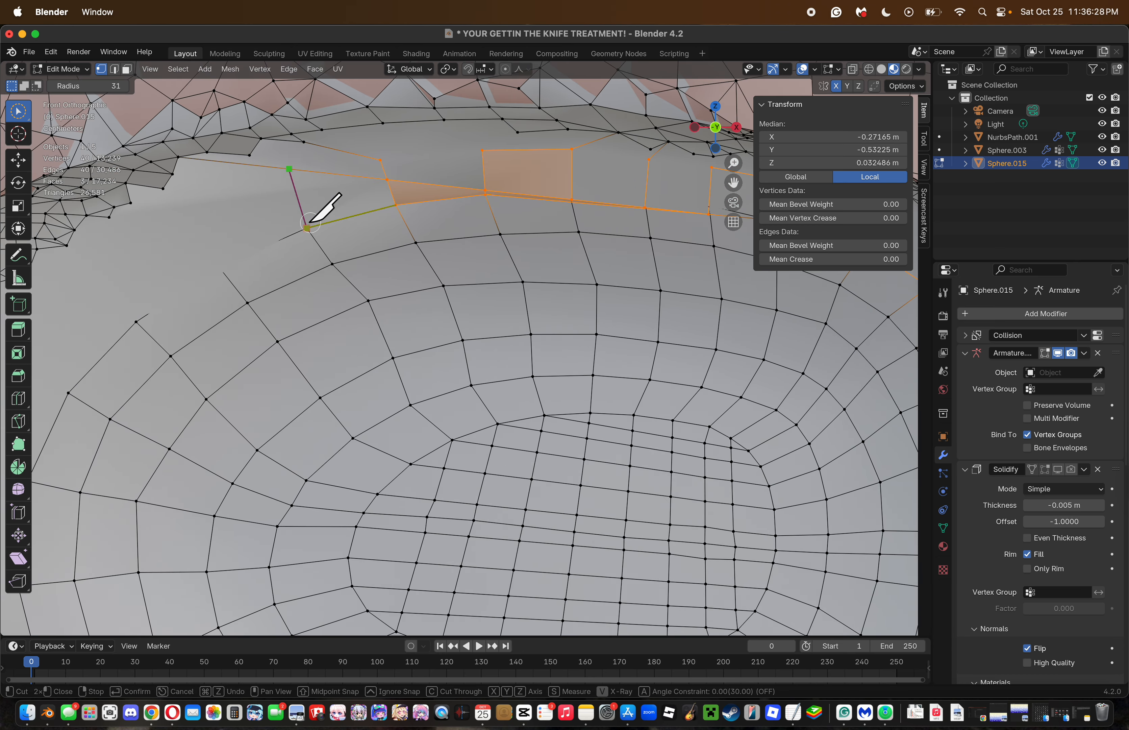
left_click(307, 229)
key("Return")
key("k")
left_click(190, 200)
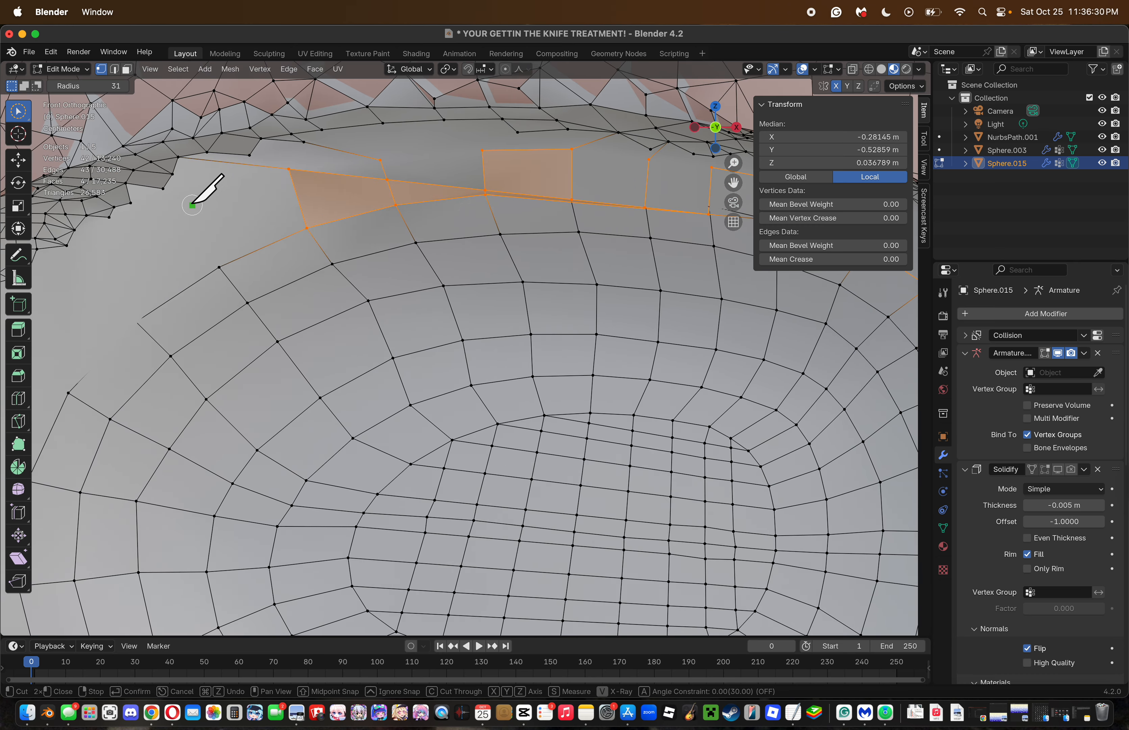
left_click(218, 267)
key("Return")
Knife a radial edge outward from the outer loop vertex at the quad mesh's upper-left corner.
key("k")
left_click(82, 259)
left_click(136, 321)
left_click_drag(733, 182, 959, 147)
left_click(221, 290)
left_click(293, 357)
key("Return")
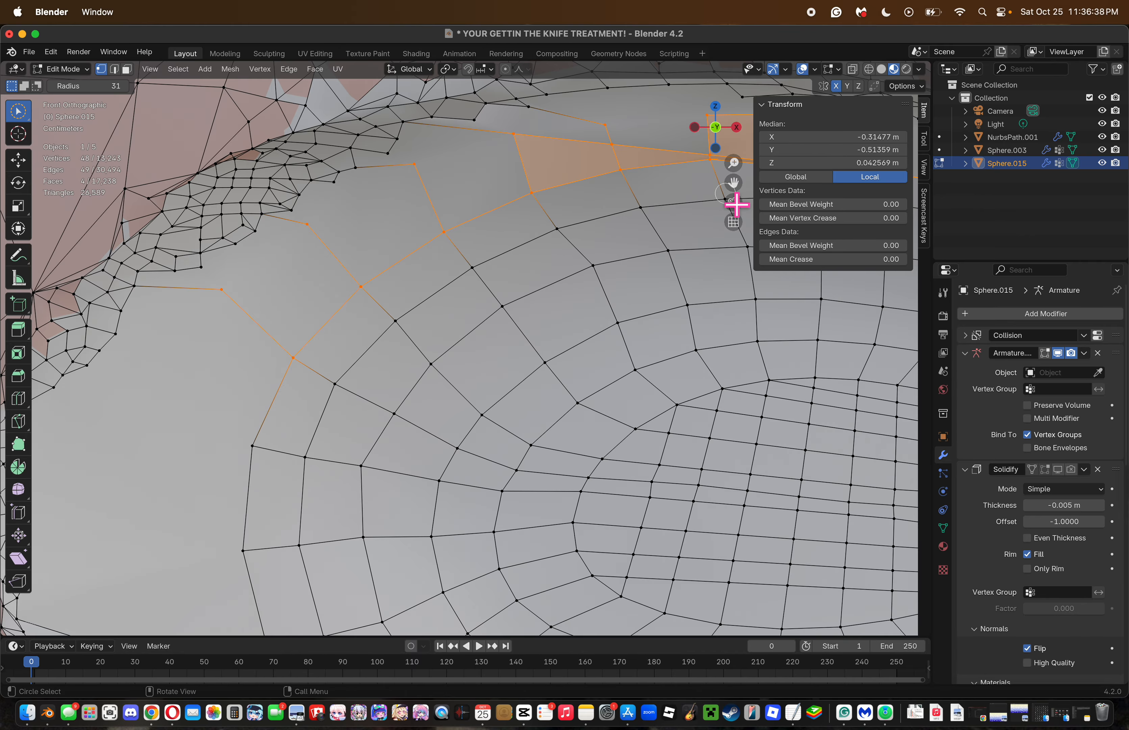
Knife two radial edges from the outer loop vertices on the quad mesh's left side toward the rim.
left_click_drag(733, 182, 922, 0)
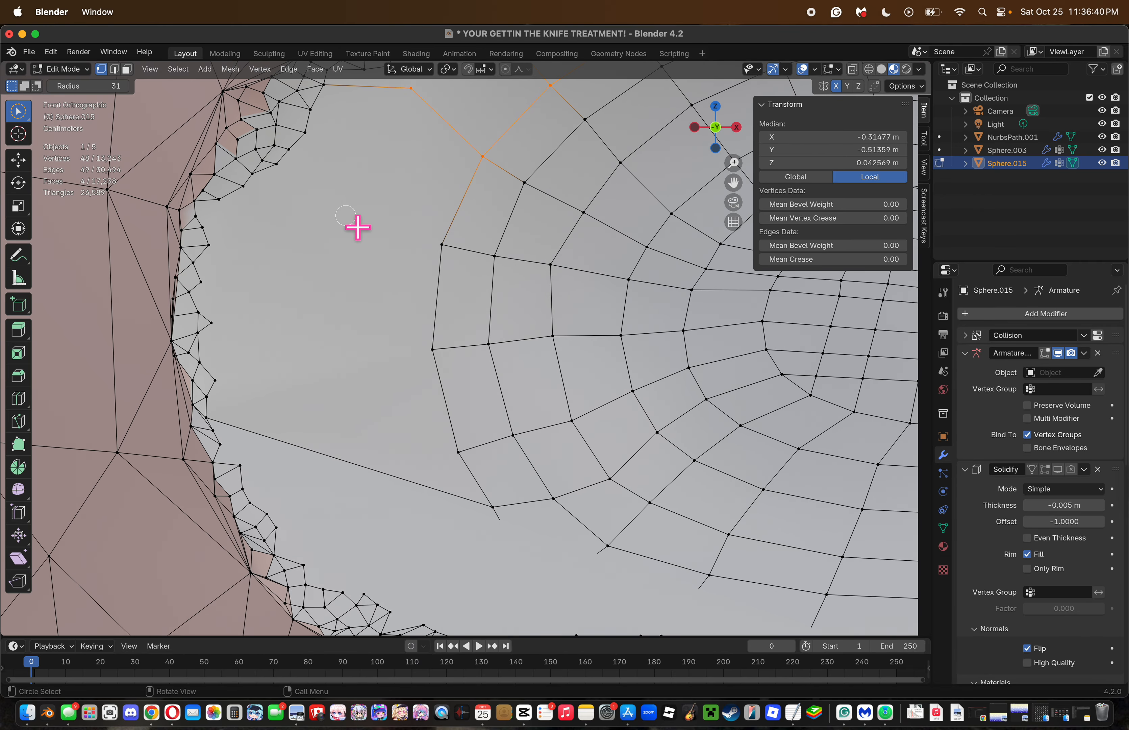
key("k")
left_click(347, 221)
left_click(441, 244)
key("Return")
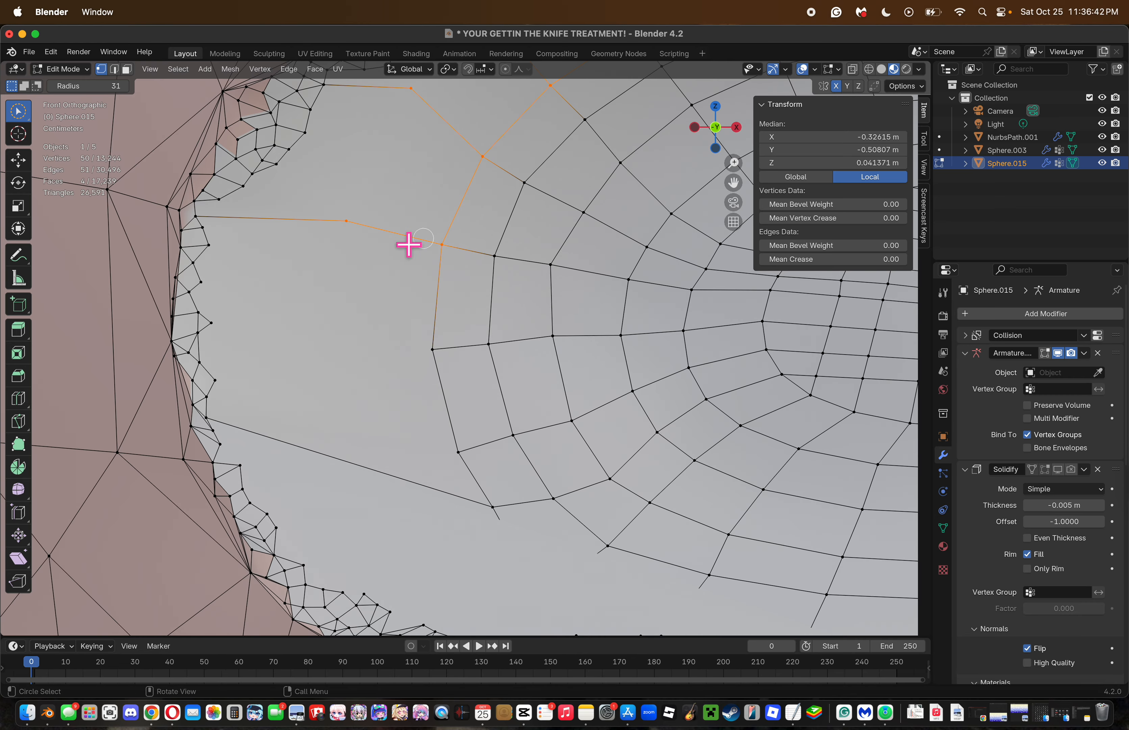
key("alt+a")
key("k")
left_click(337, 344)
left_click(432, 350)
key("Return")
Knife two short radial edges from the outer loop vertices along the lower side down to the dense rim.
key("k")
left_click(702, 373)
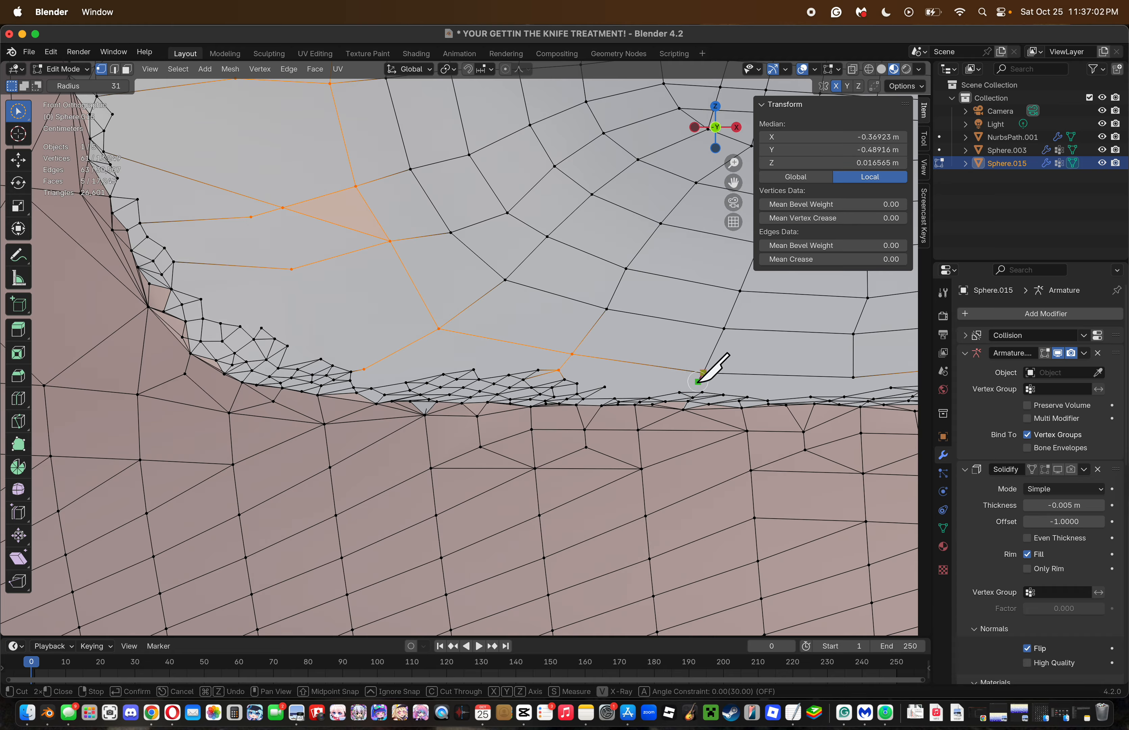
left_click(700, 392)
key("Return")
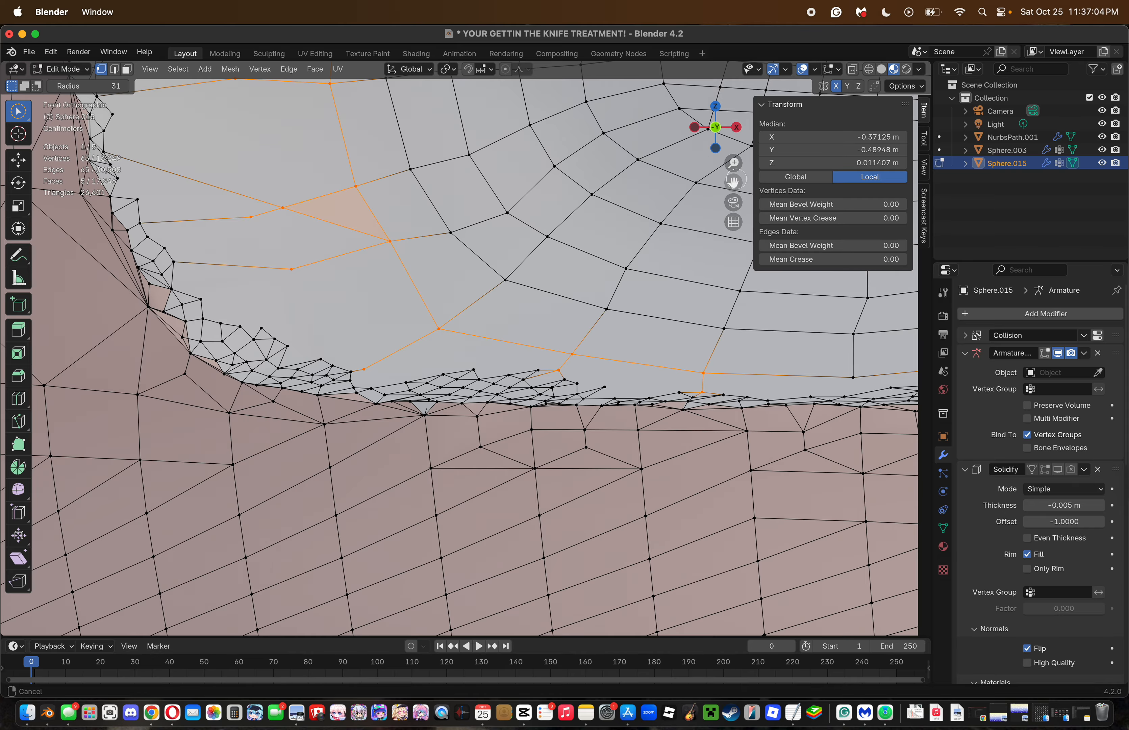
left_click_drag(733, 182, 734, 182)
key("k")
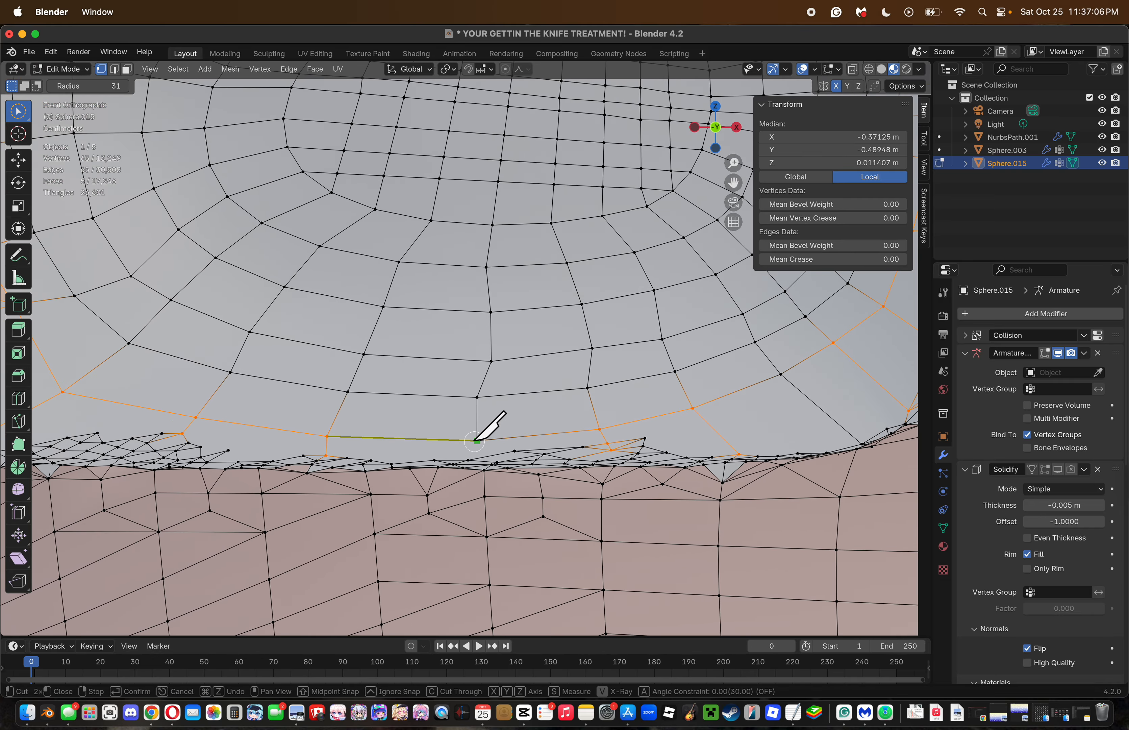
left_click(477, 440)
left_click(475, 459)
key("Return")
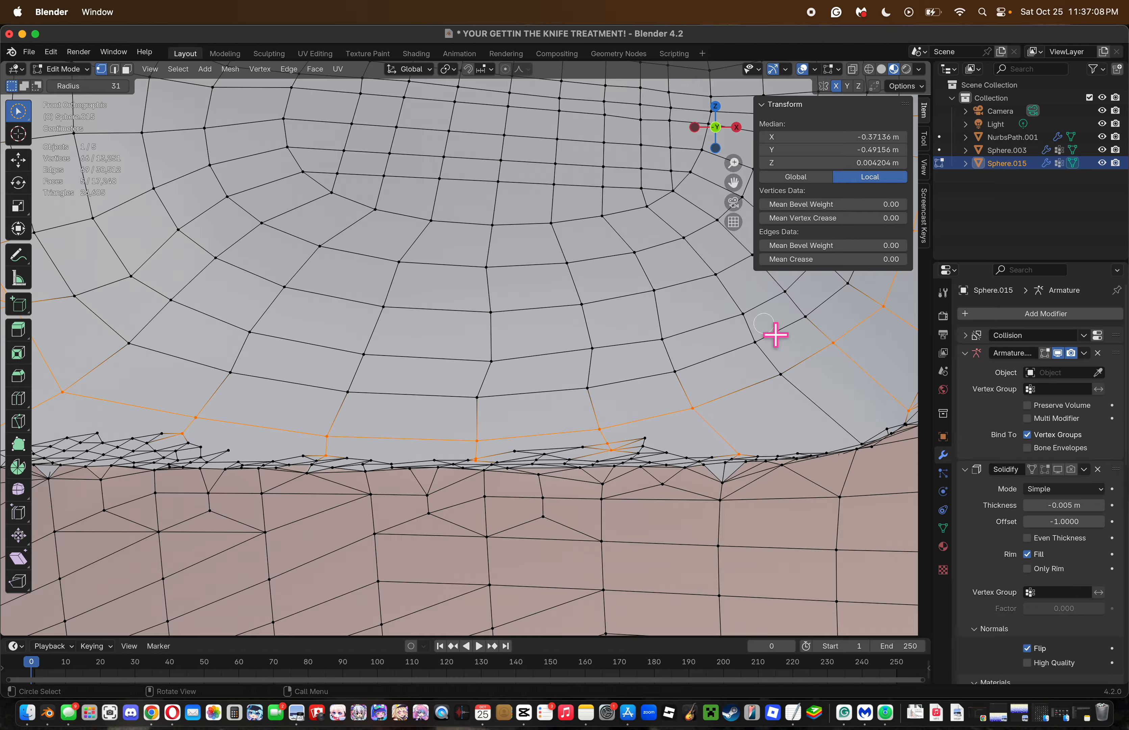
Knife a concentric edge across the new radial edges around the quad mesh's upper-right corner.
left_click_drag(734, 182, 566, 599)
left_click_drag(738, 184, 589, 157)
key("k")
left_click(490, 157)
left_click(569, 203)
left_click(599, 249)
left_click(622, 303)
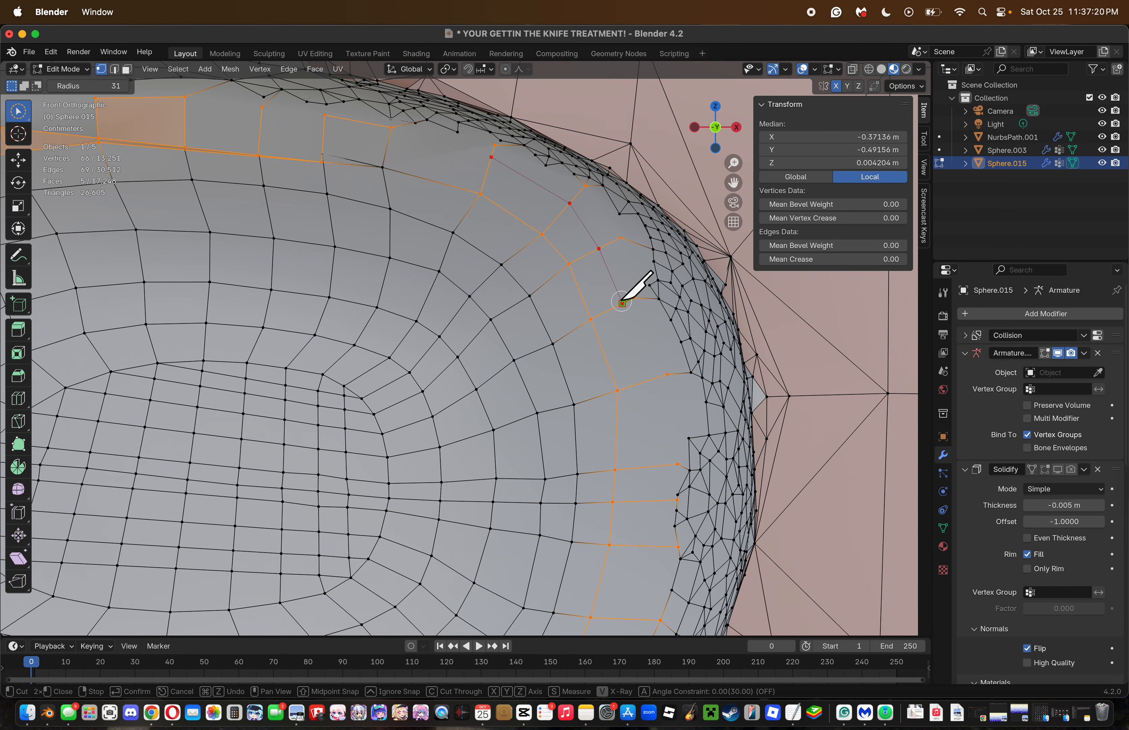
left_click(643, 380)
key("Return")
Continue the concentric knife cut down the mesh's right side across the next three radial edges.
key("k")
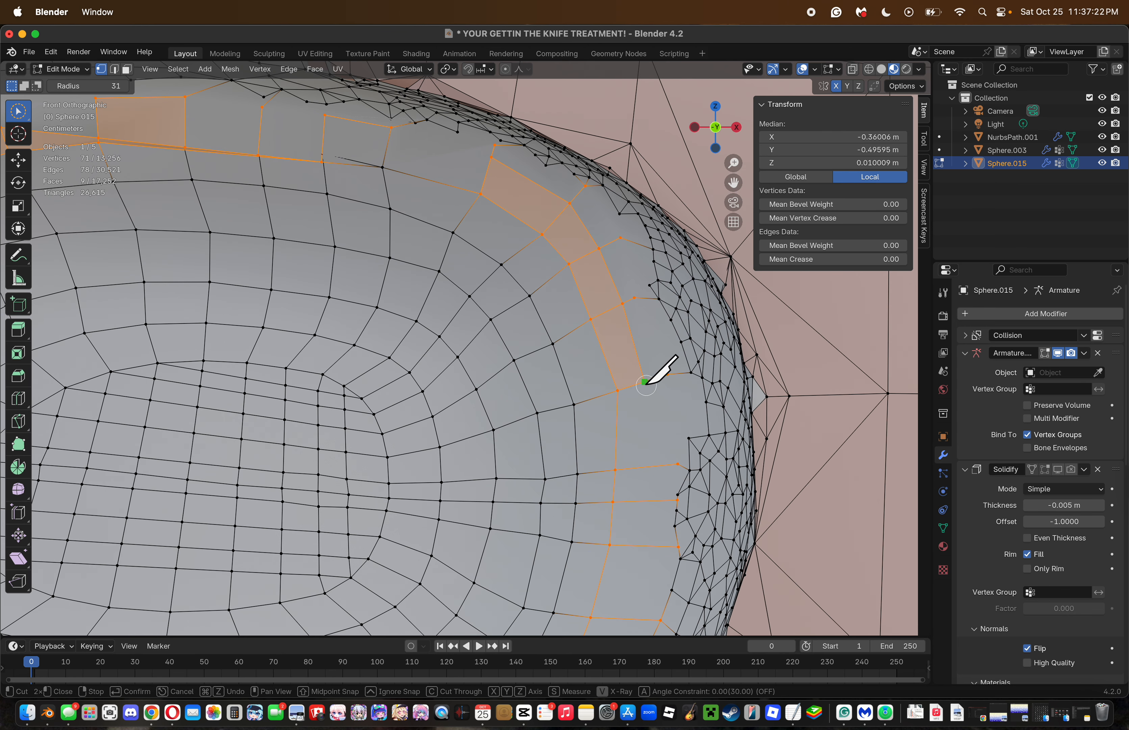
left_click(644, 381)
left_click(647, 465)
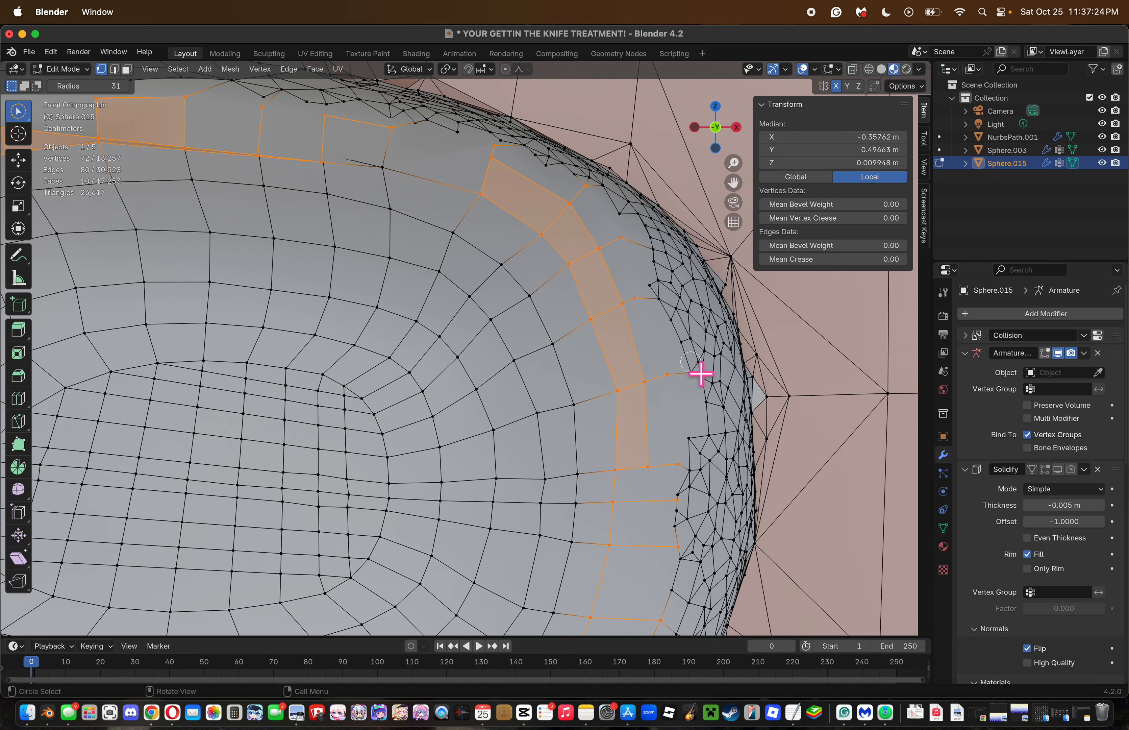
key("Return")
key("space")
key("k")
left_click(644, 381)
left_click(657, 466)
left_click(656, 500)
left_click(653, 546)
key("Return")
Continue the concentric knife cut around the lower-right corner and onto the mesh's lower side.
key("k")
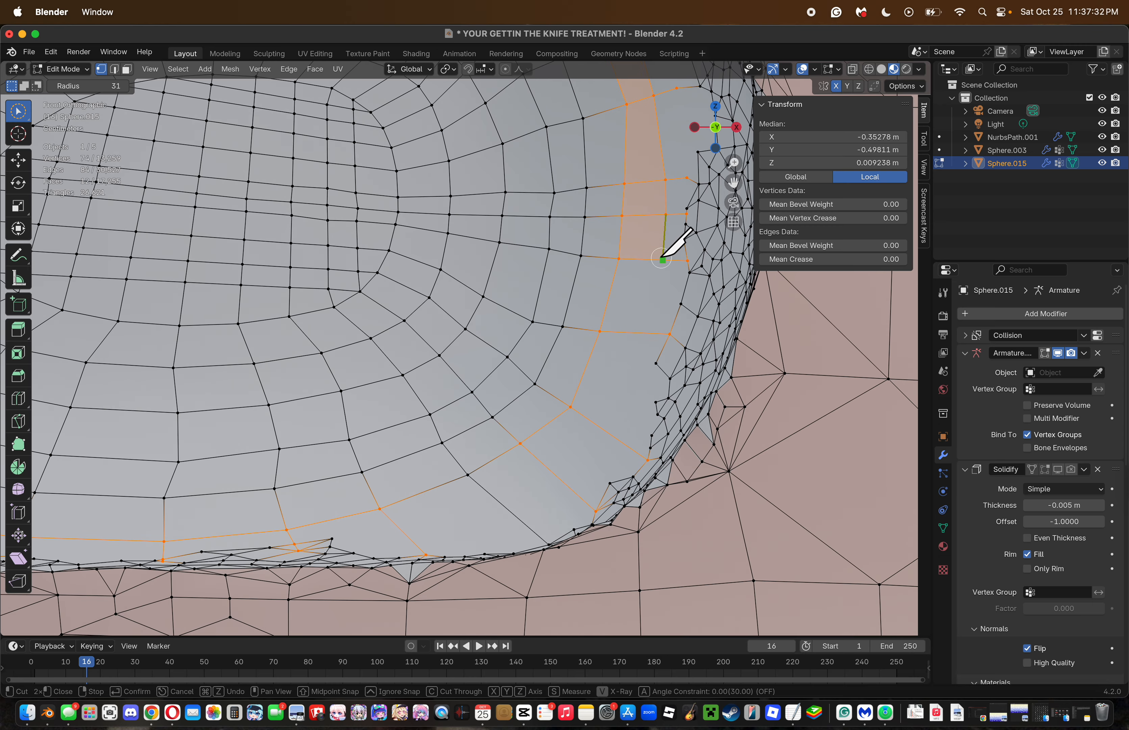
left_click(662, 260)
left_click(649, 333, "ctrl")
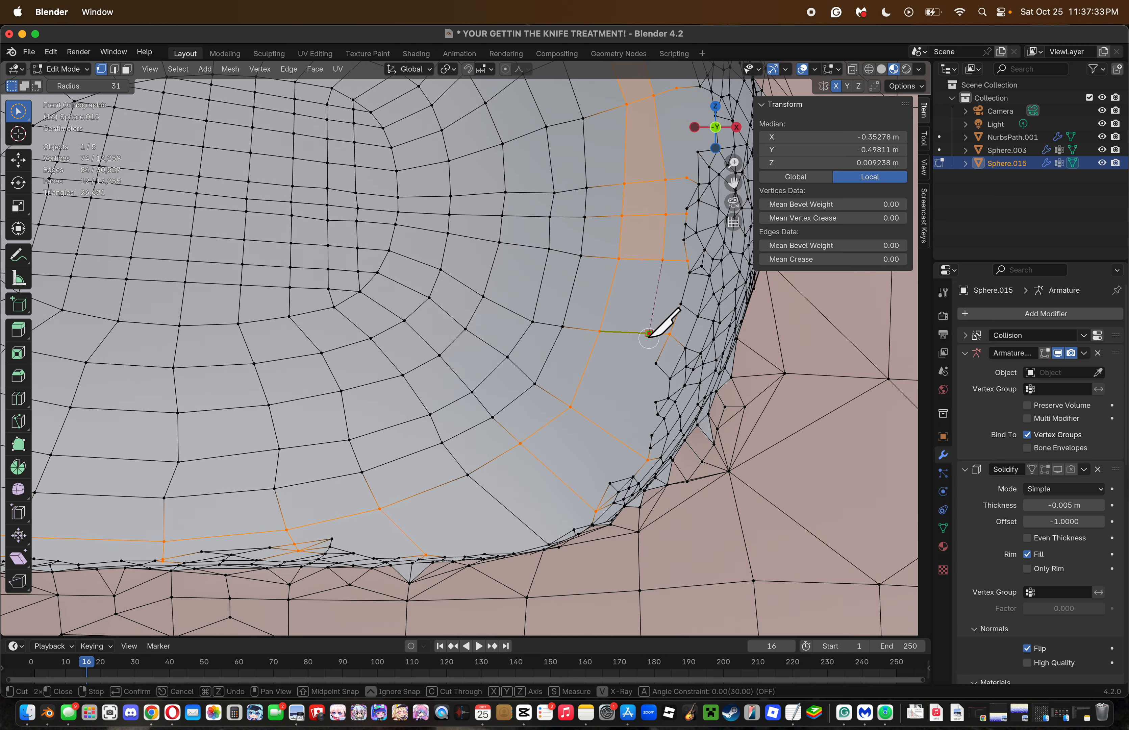
left_click(611, 434)
left_click(562, 481)
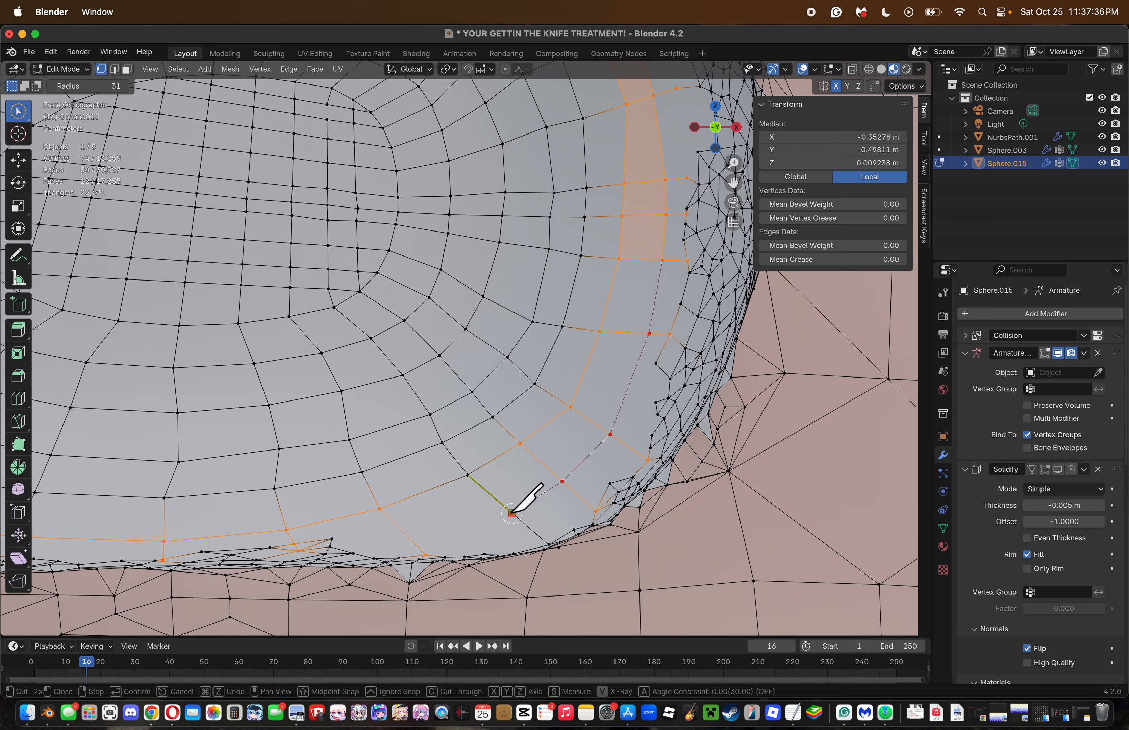
left_click(512, 513)
left_click(407, 538)
key("Return")
Knife two concentric edge segments joining the short outer radial edges along the mesh's upper side.
middle_click_drag(427, 190, 556, 494, "shift")
key("k")
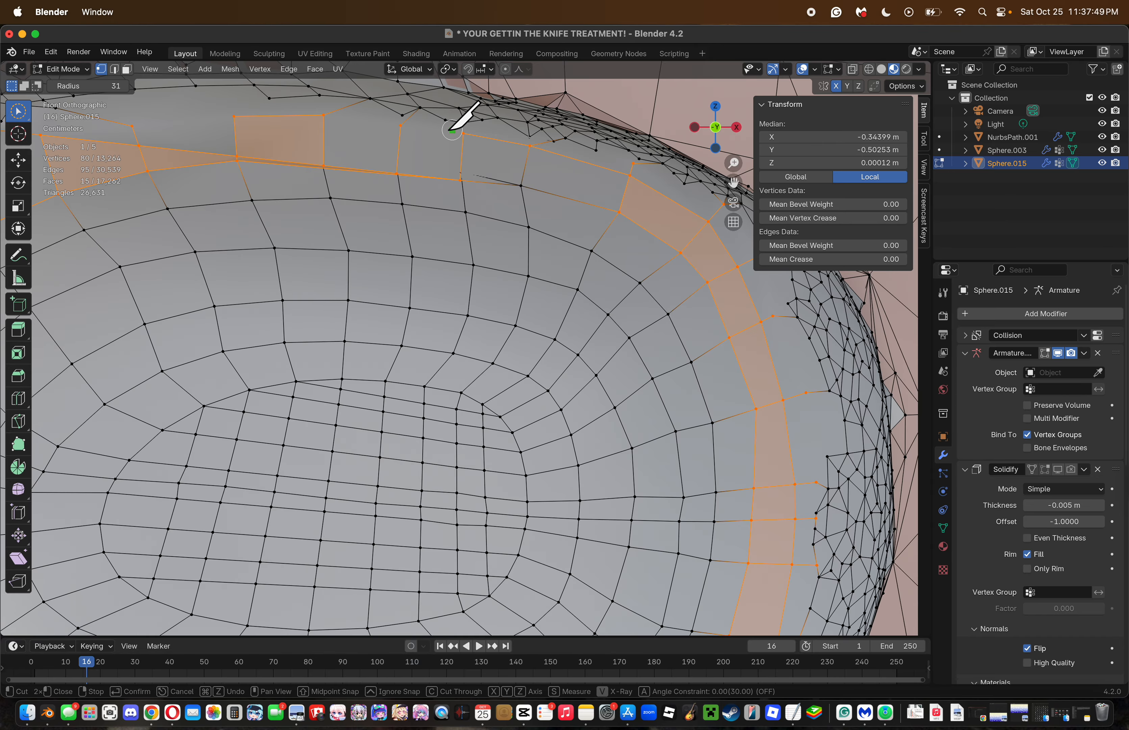
left_click(400, 125)
left_click(463, 134)
key("Return")
key("k")
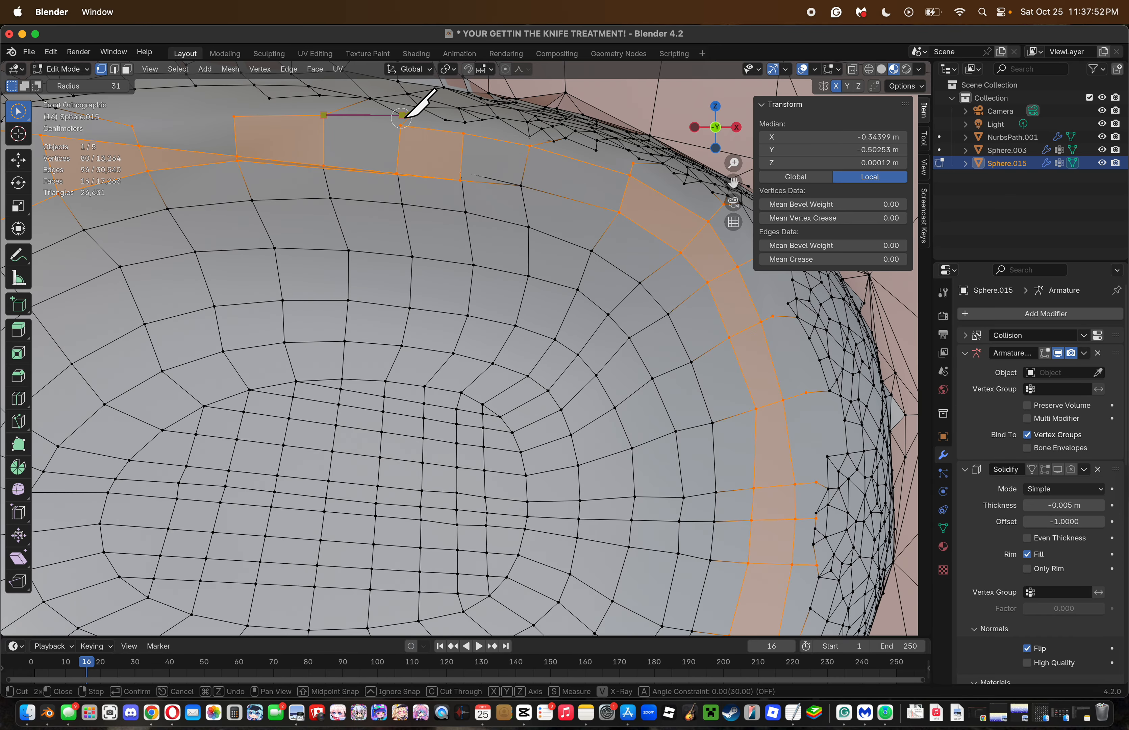
left_click(401, 126)
key("Return")
Continue the concentric knife cut leftward along the upper side across the next two radial gaps.
left_click_drag(729, 181, 1008, 278)
key("k")
left_click(411, 223)
left_click(513, 213)
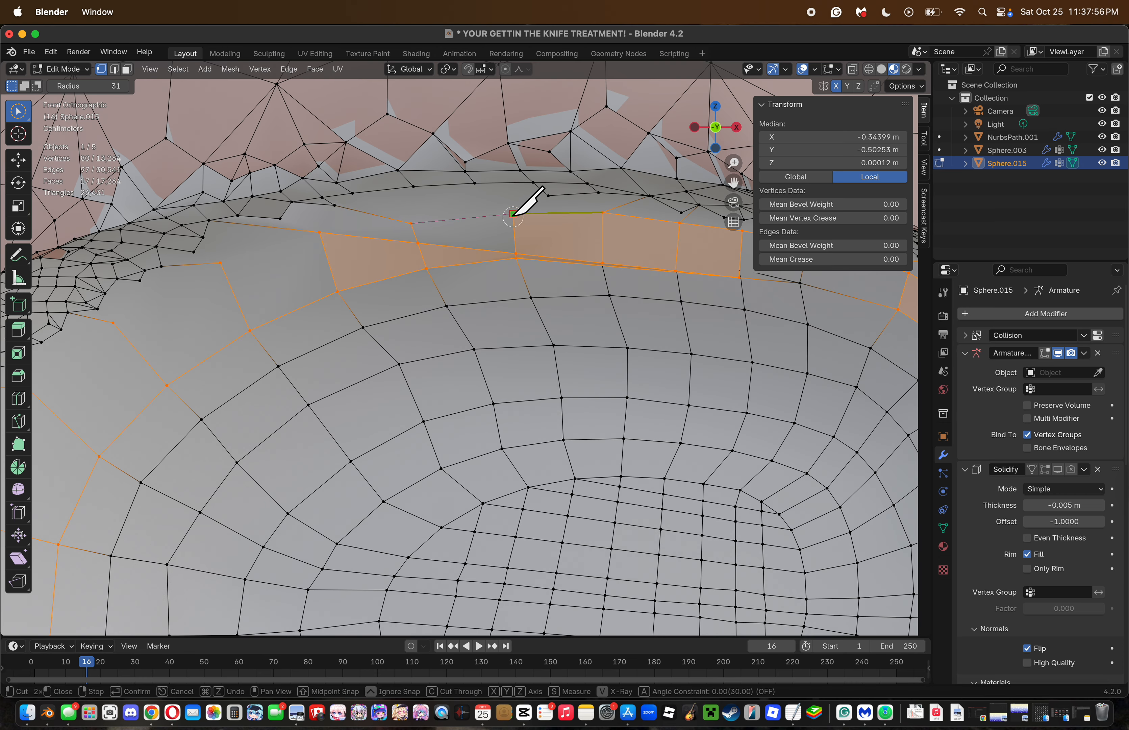
key("Return")
key("k")
left_click(319, 232)
left_click(411, 223)
key("Return")
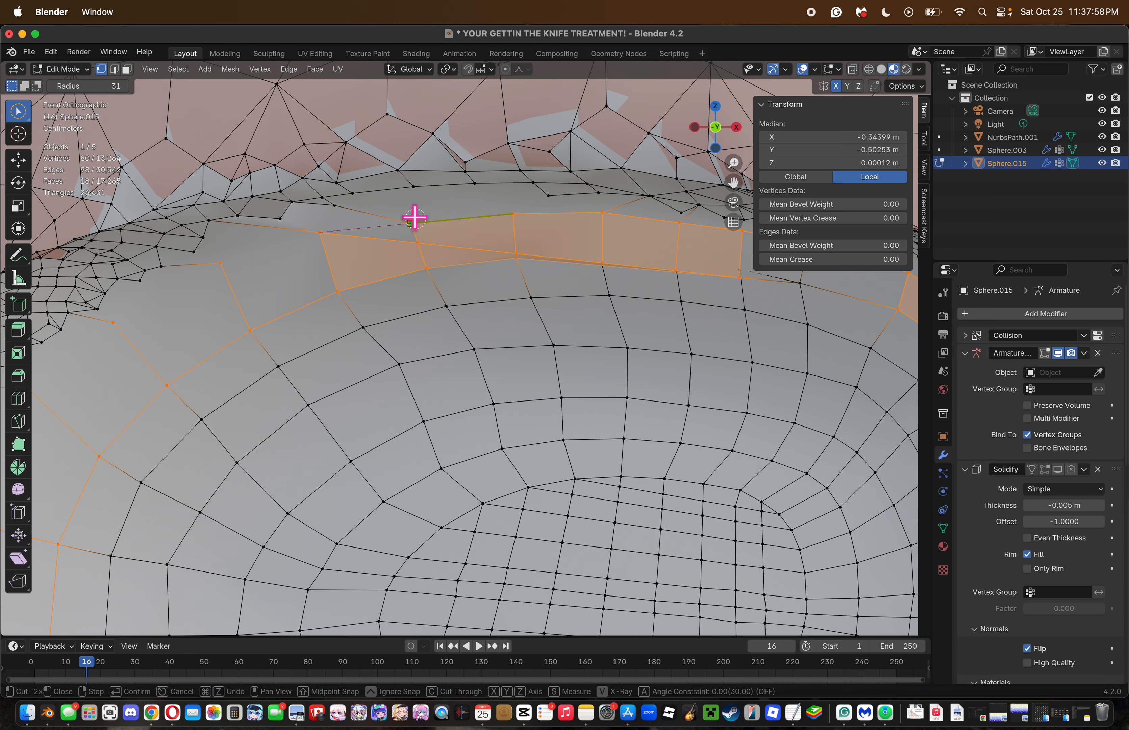
Knife the next two concentric segments around the mesh's upper-left corner.
key("k")
left_click(221, 263)
left_click(320, 233)
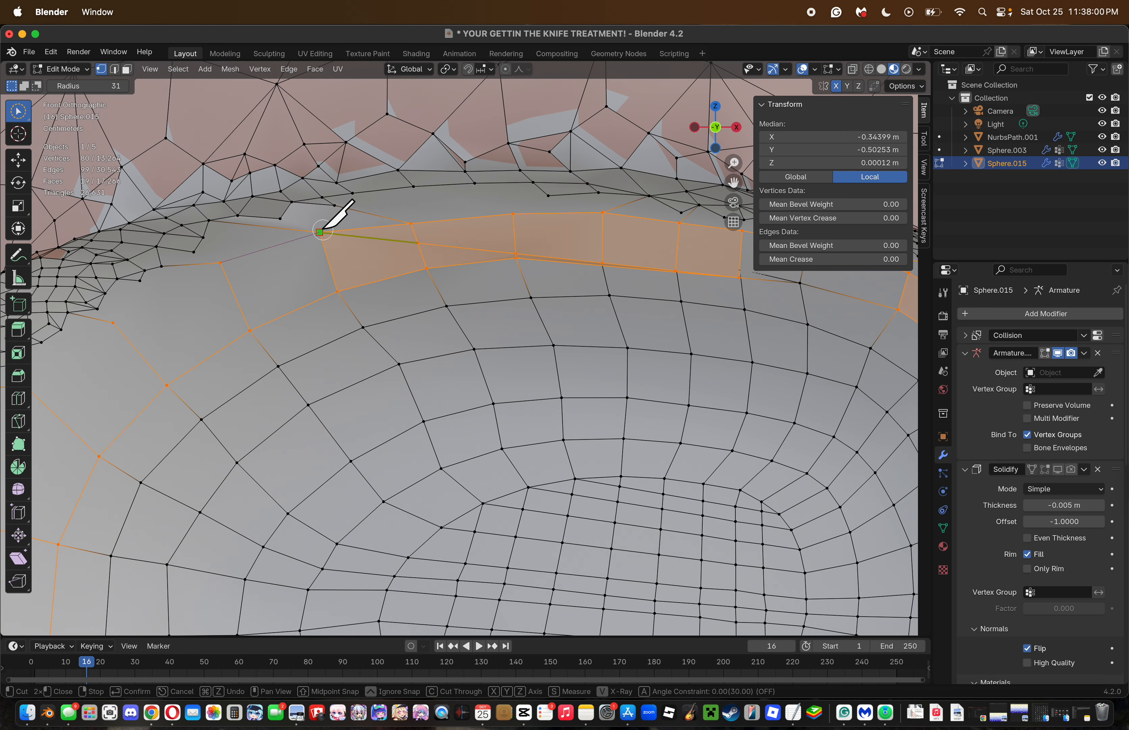
key("Return")
key("k")
left_click(113, 323)
left_click(220, 262)
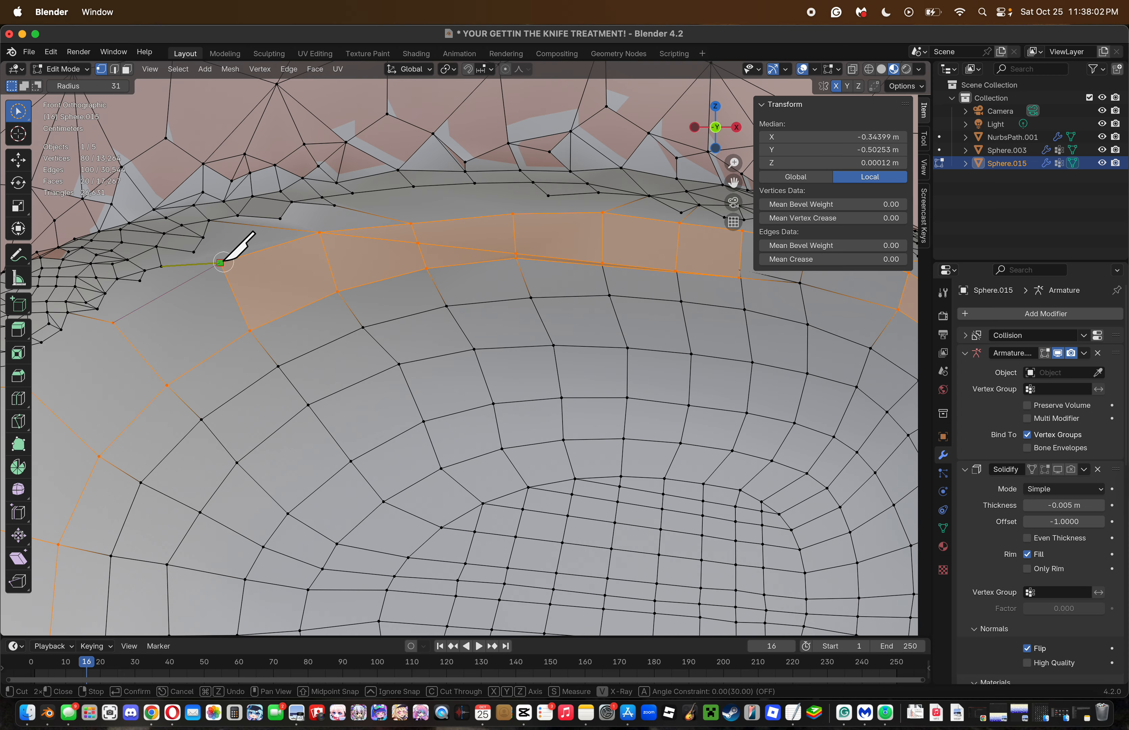
key("Return")
Knife a concentric edge from the upper-left corner down the mesh's left side through the outer radial vertices.
left_click_drag(735, 180, 985, 14)
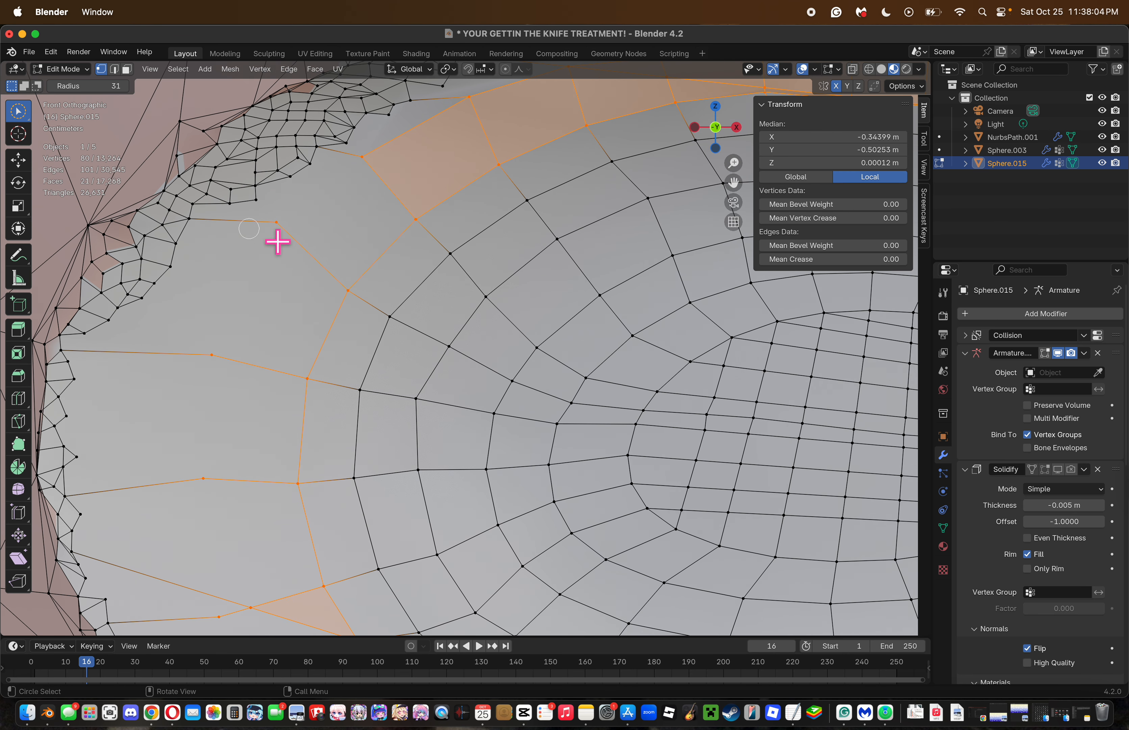
key("k")
left_click(362, 157)
left_click(275, 222)
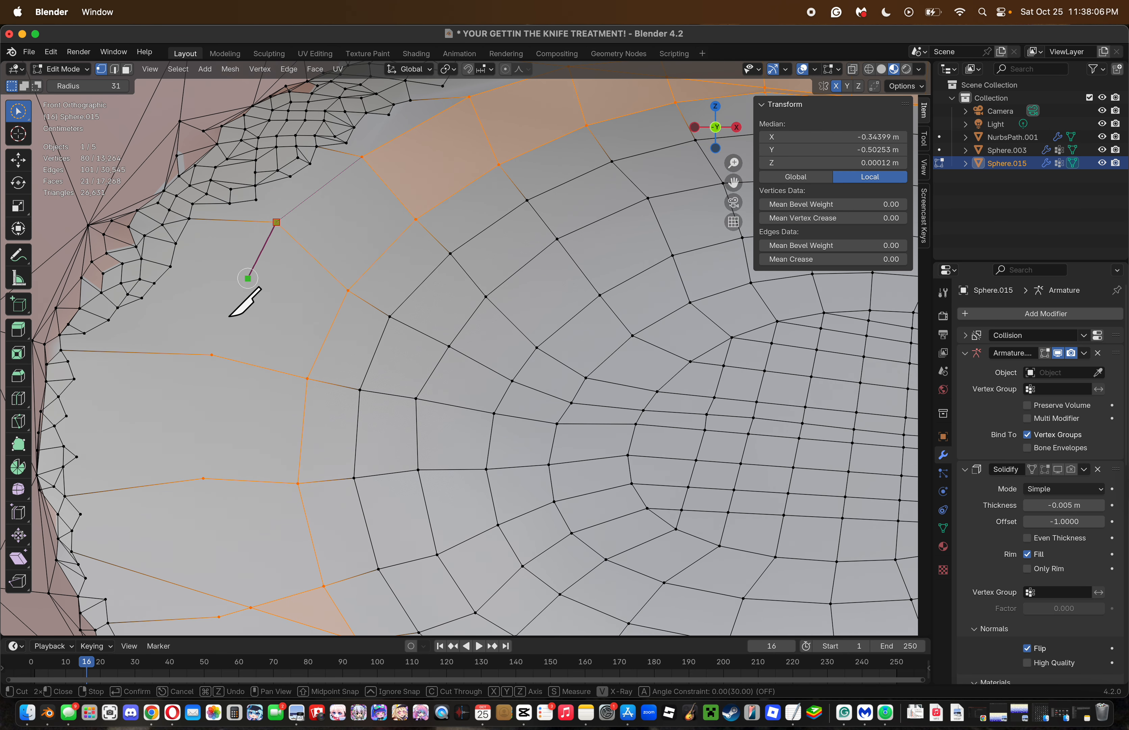
left_click(203, 479)
left_click(230, 613)
key("Return")
Continue the concentric knife cut around the lower-left corner to the dense rim on the lower side.
left_click_drag(734, 182, 731, 1)
key("k")
left_click(228, 306)
left_click(258, 362)
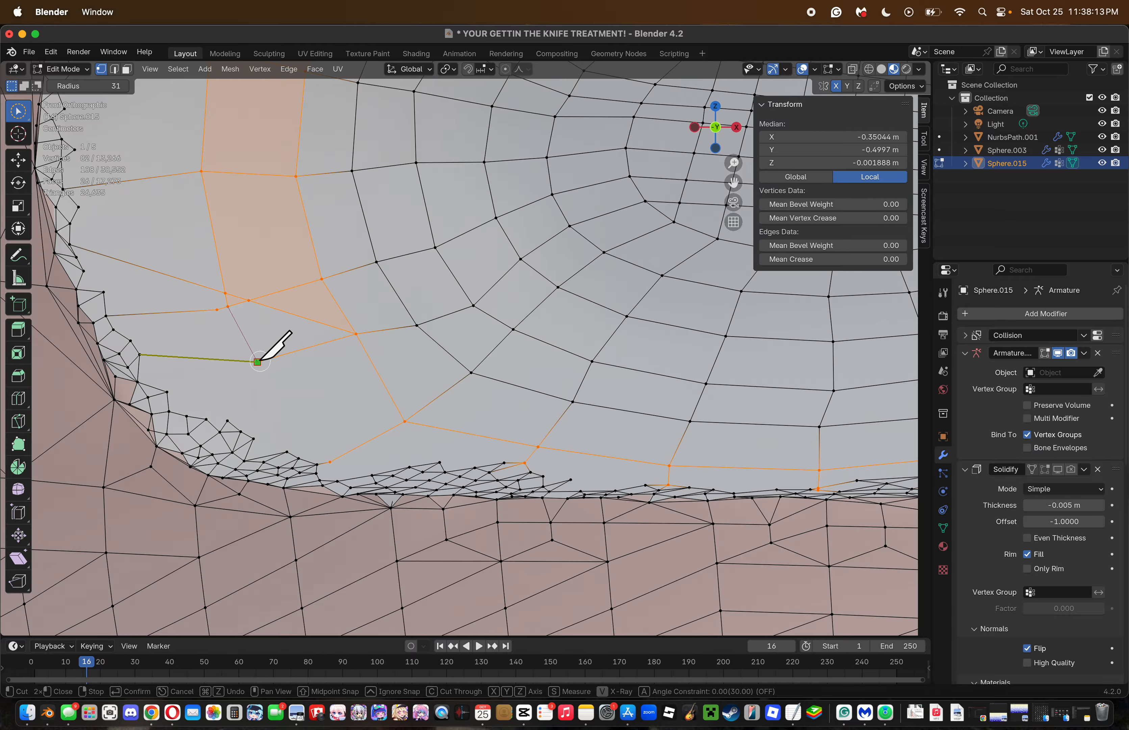
left_click(336, 461)
left_click(369, 475)
key("Return")
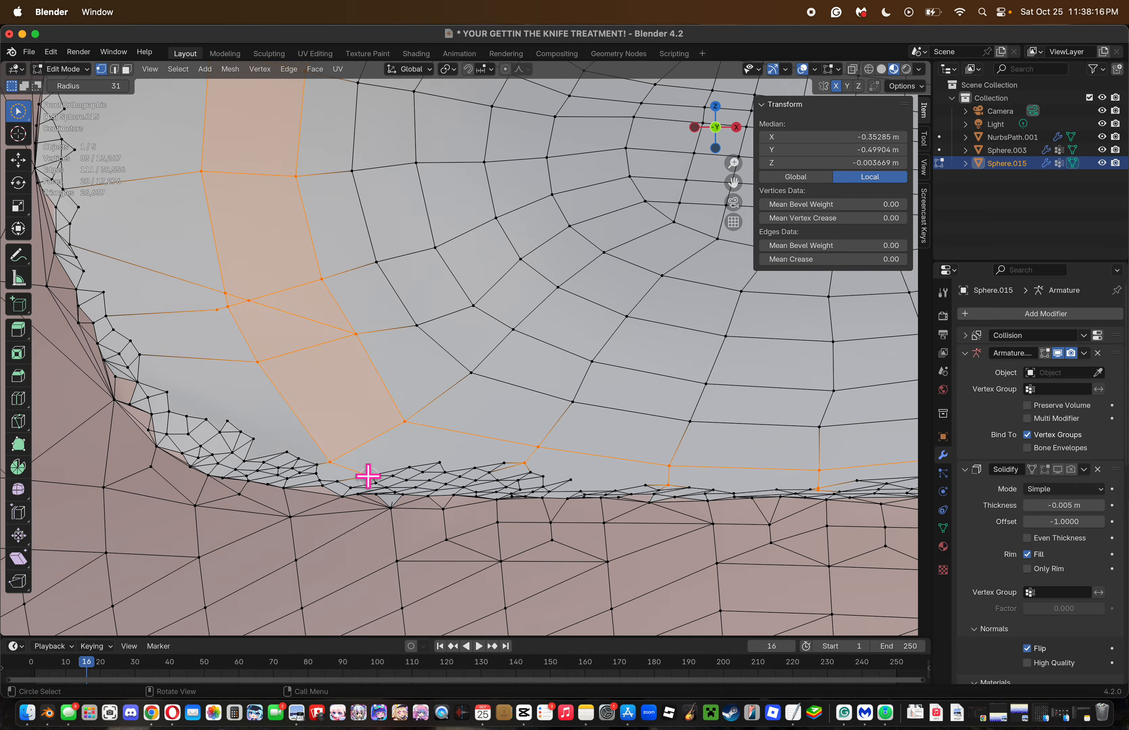
right_click(671, 331)
left_click(666, 317)
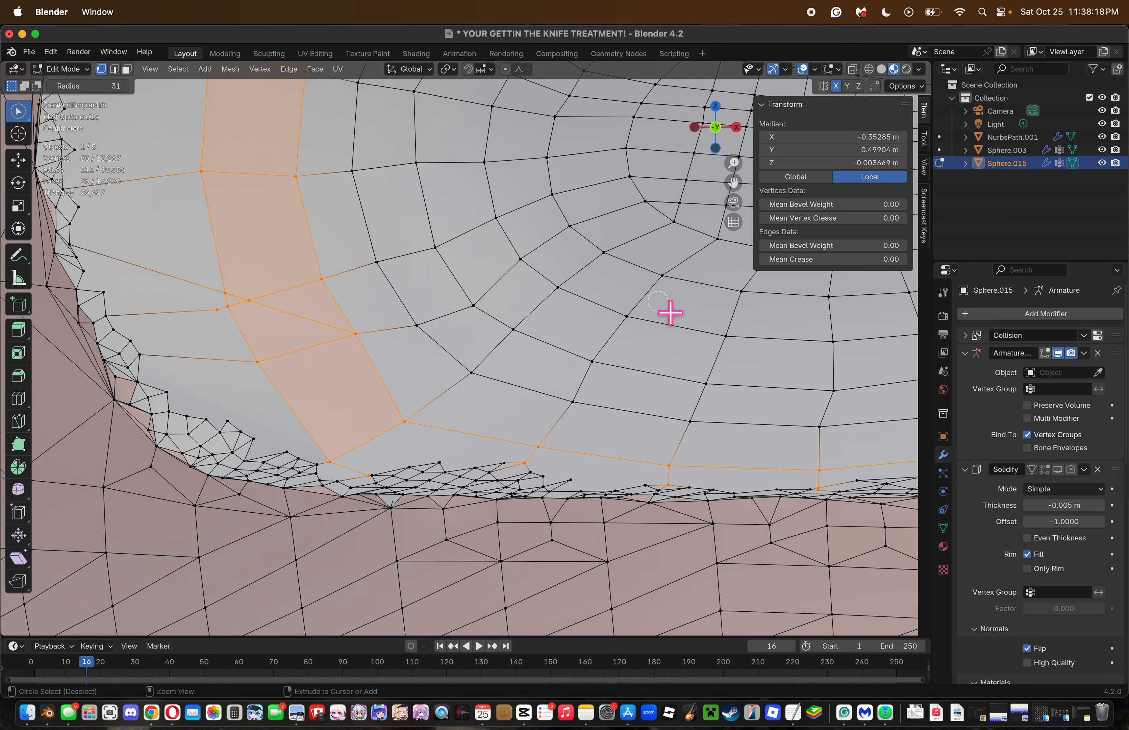
key("ctrl+z")
Remove the vertex where the lower-left radial edges cross and knife a clean radial edge between the two outer loops.
left_click(249, 301)
key("k")
left_click(322, 278)
left_click(226, 291)
key("Return")
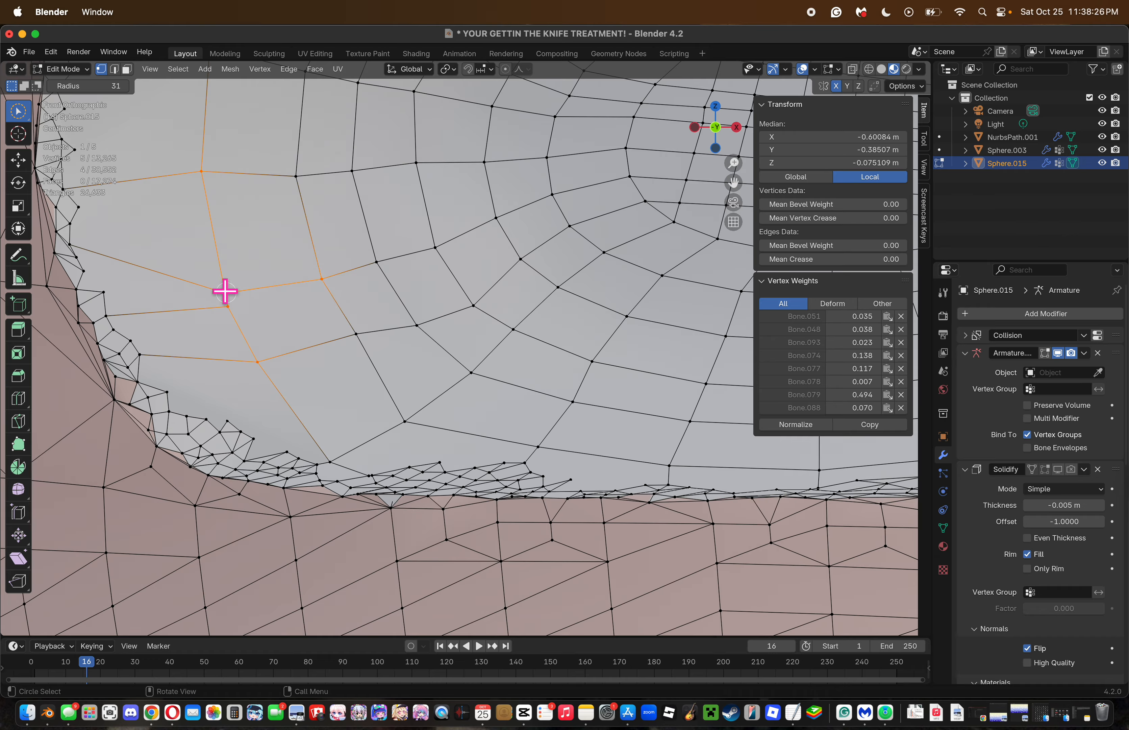
Dissolve the stray vertex just below the new lower-left edge and knife the concentric edge across the gap.
left_click(249, 319)
key("x")
left_click(235, 311)
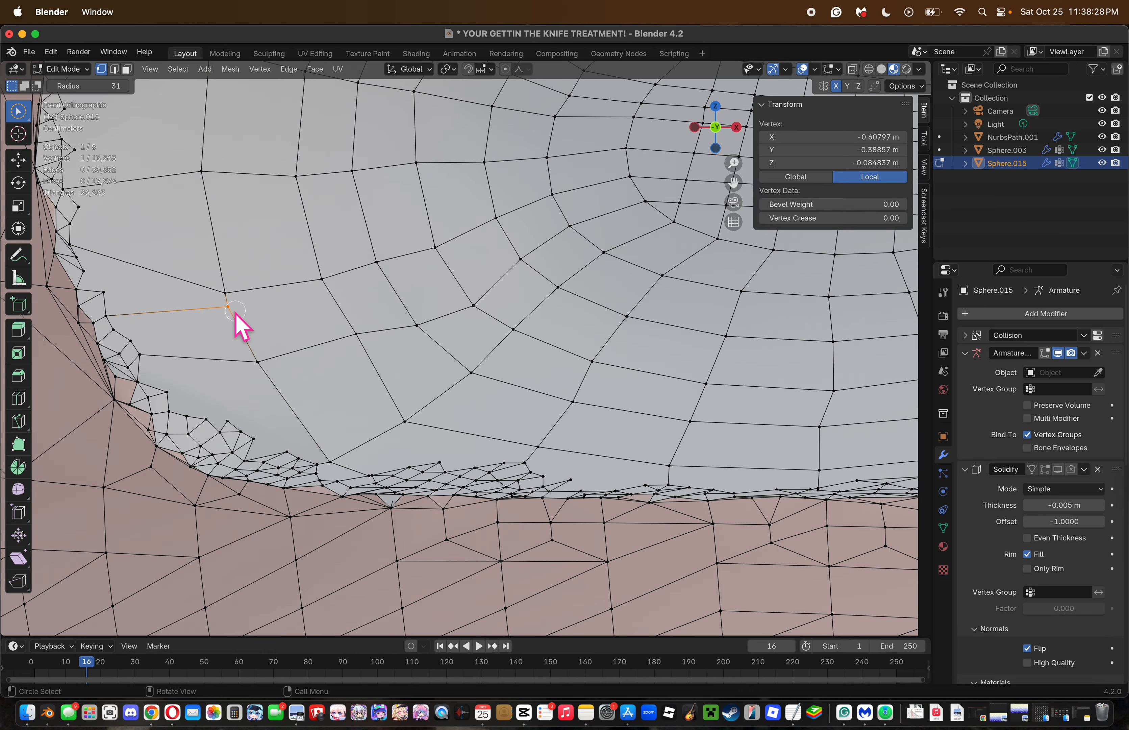
key("x")
left_click(237, 313)
key("k")
left_click(225, 292)
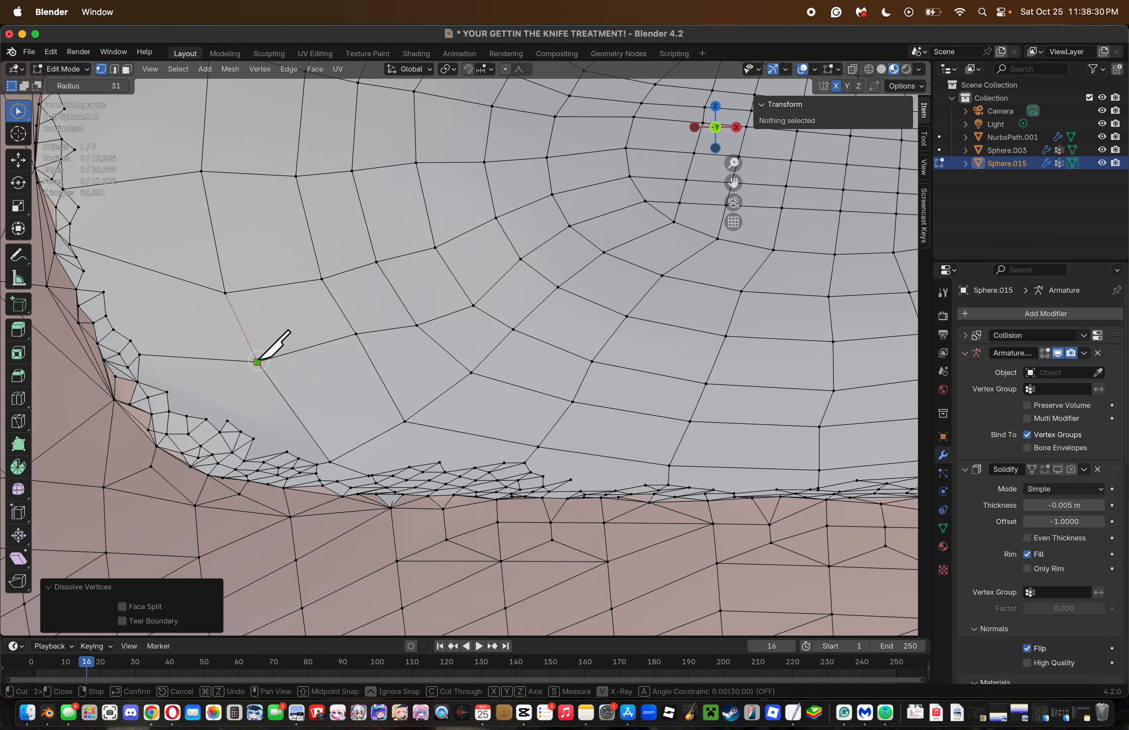
left_click(257, 360)
key("Return")
Dissolve the misaligned vertex in the outer loop on the mesh's upper side.
scroll(257, 357, "down", 5)
key("k")
key("Return")
left_click_drag(500, 188, 493, 188)
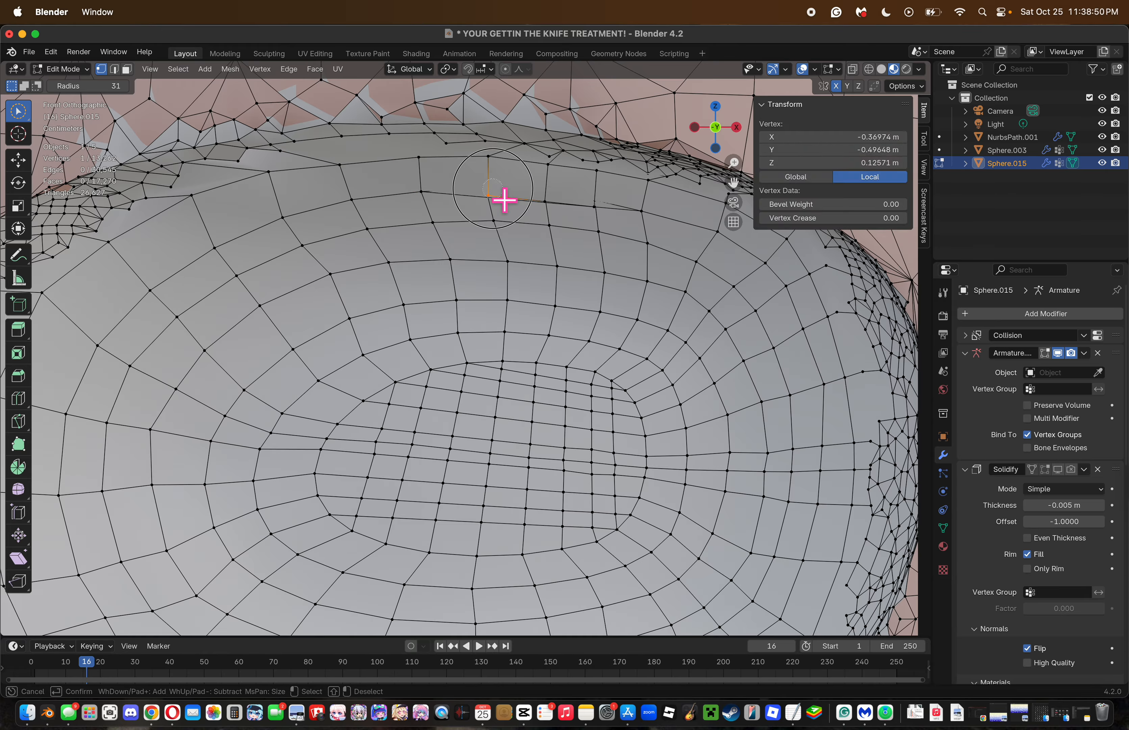
key("x")
left_click(581, 209)
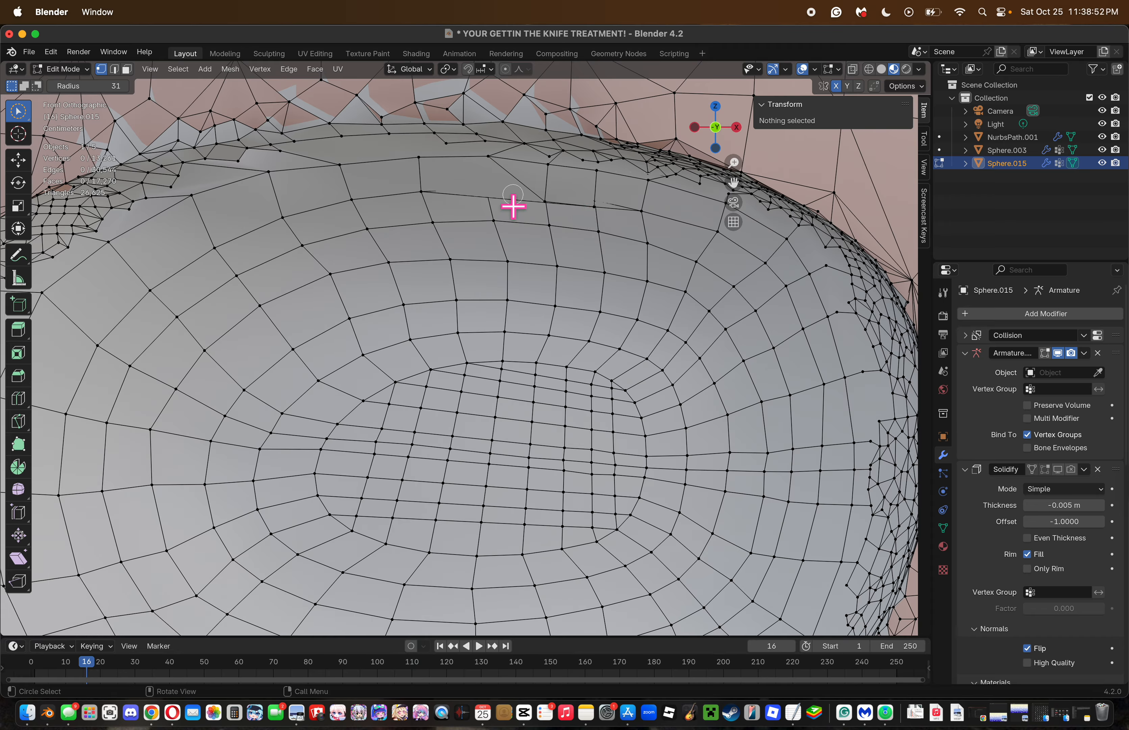
key("k")
left_click(422, 192)
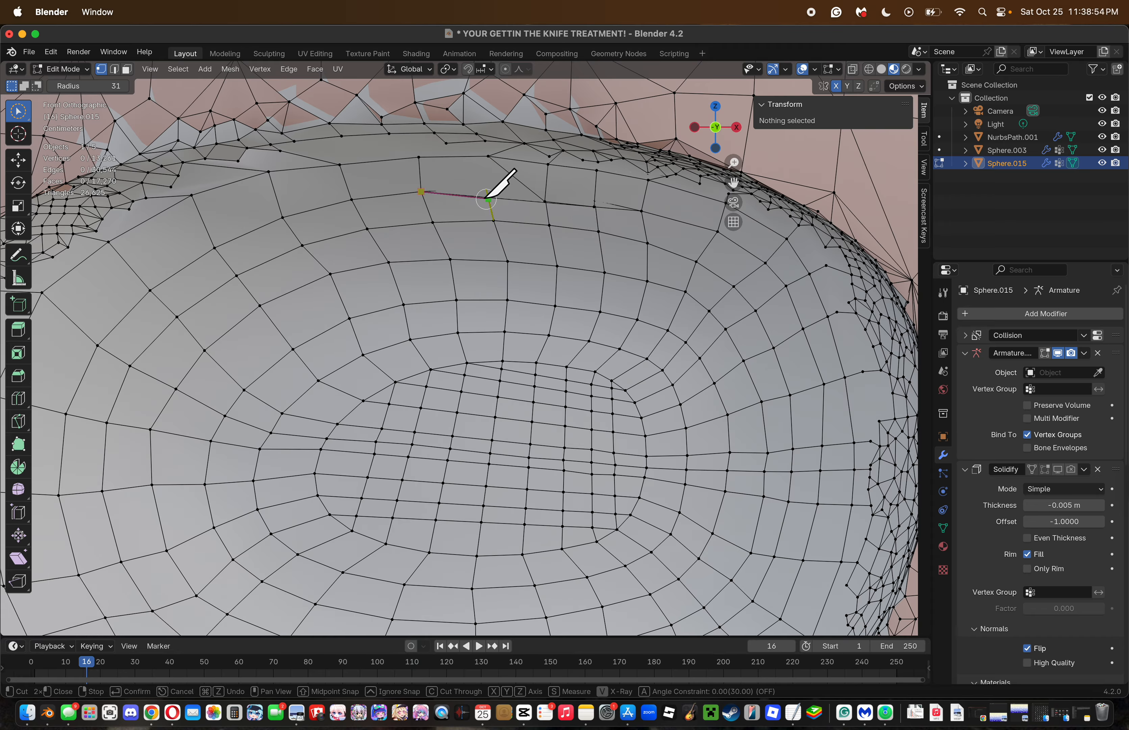
key("Escape")
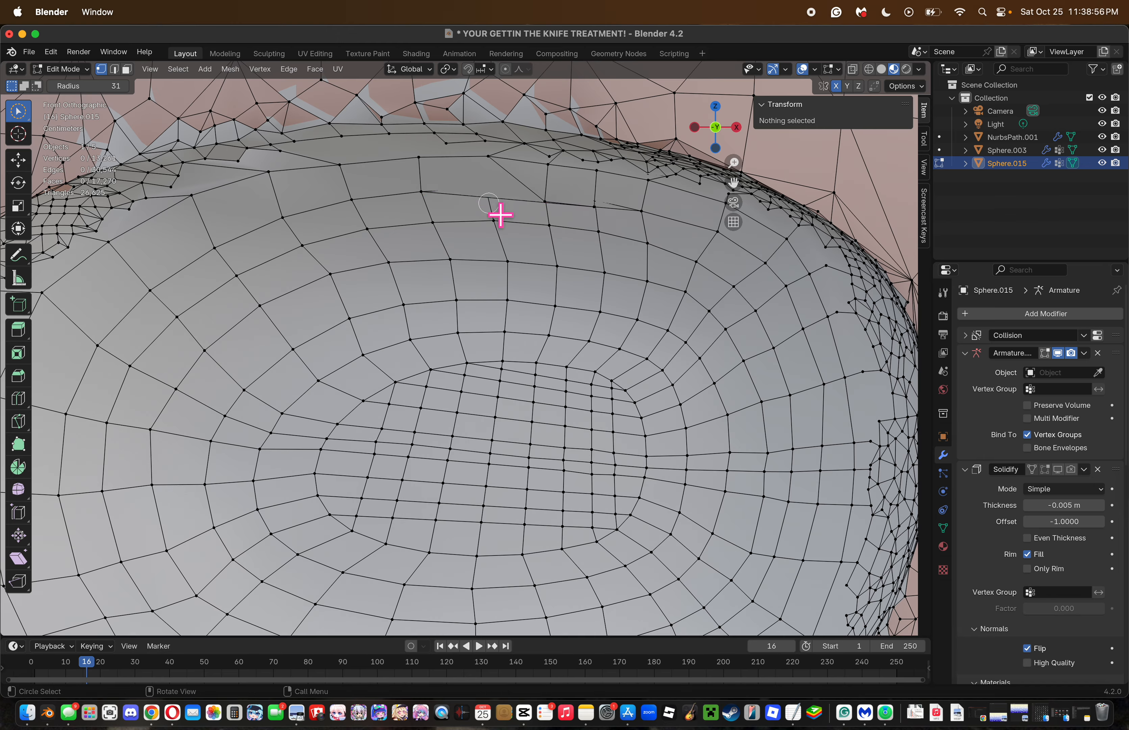
Dissolve the neighbouring stray vertex on the upper side's outer loop.
left_click(557, 209)
key("x")
left_click(630, 222)
Knife two short radial edges between the two outermost loops at the middle of the upper side.
key("k")
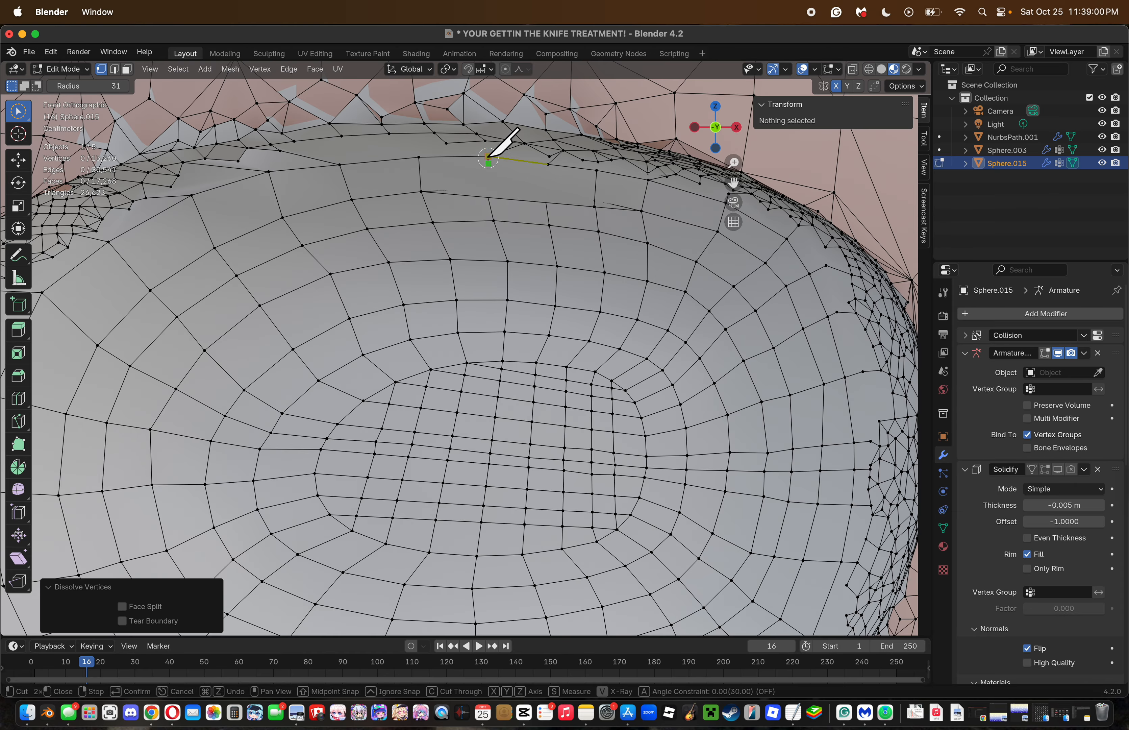
left_click(488, 158)
left_click(488, 195)
key("Return")
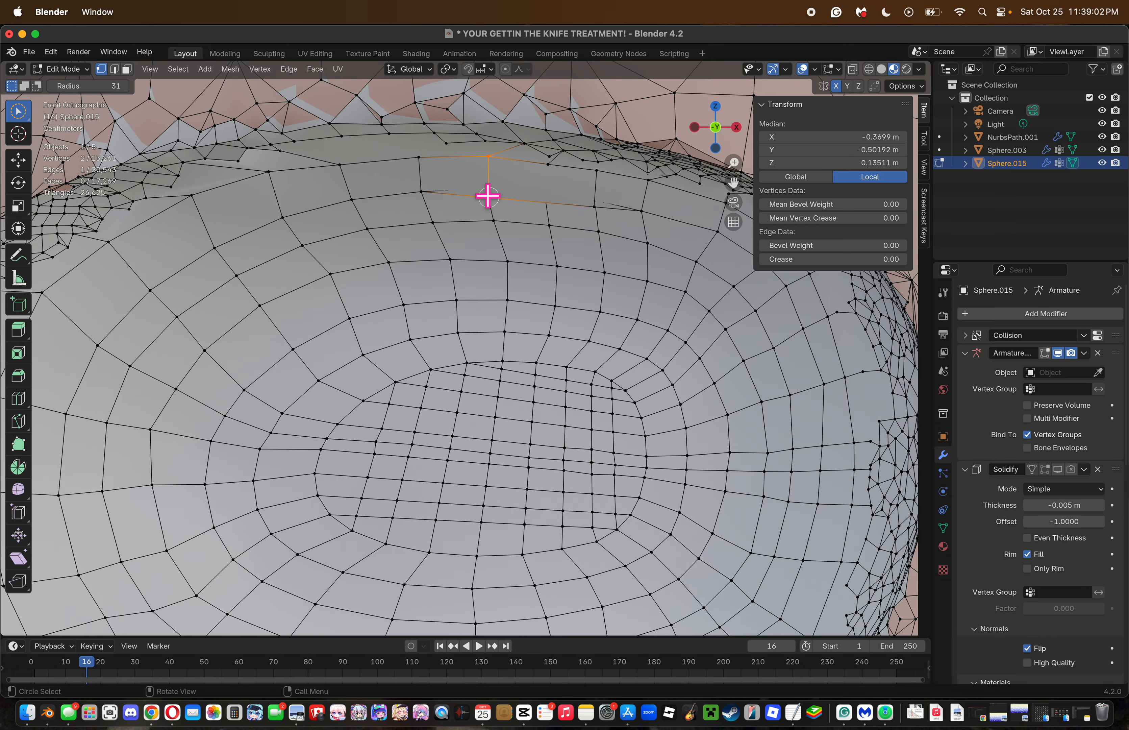
key("k")
left_click(548, 164)
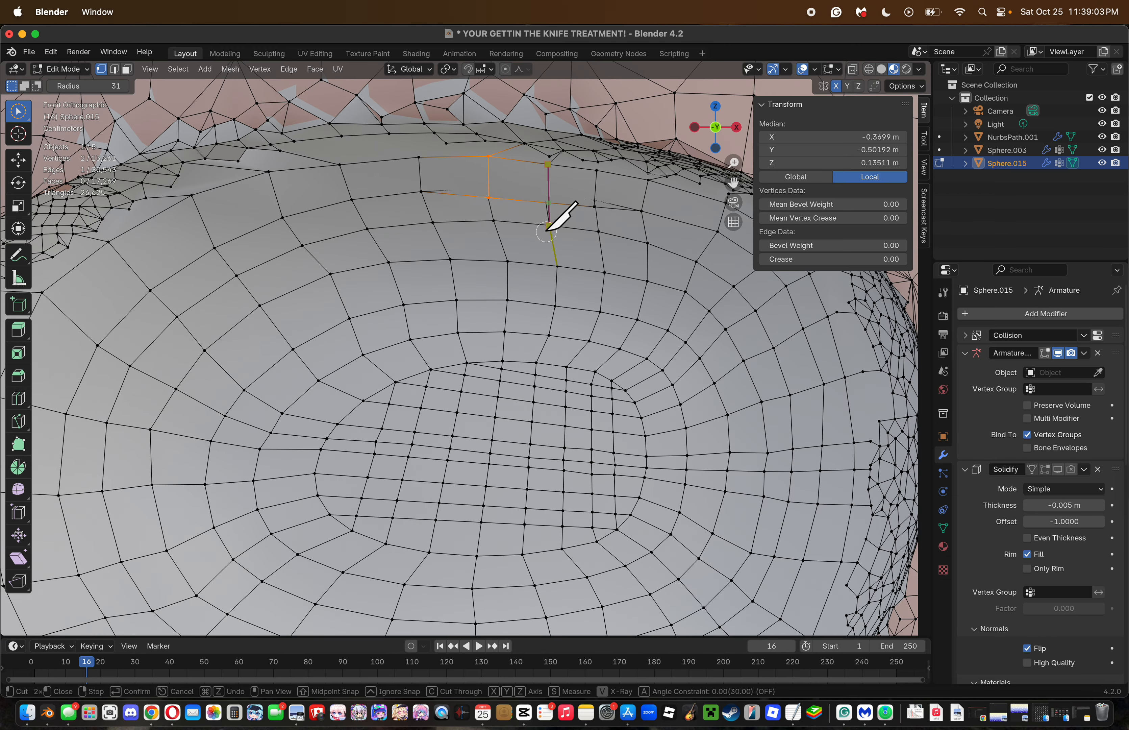
left_click(544, 202)
key("Return")
left_click(663, 245)
key("k")
key("Escape")
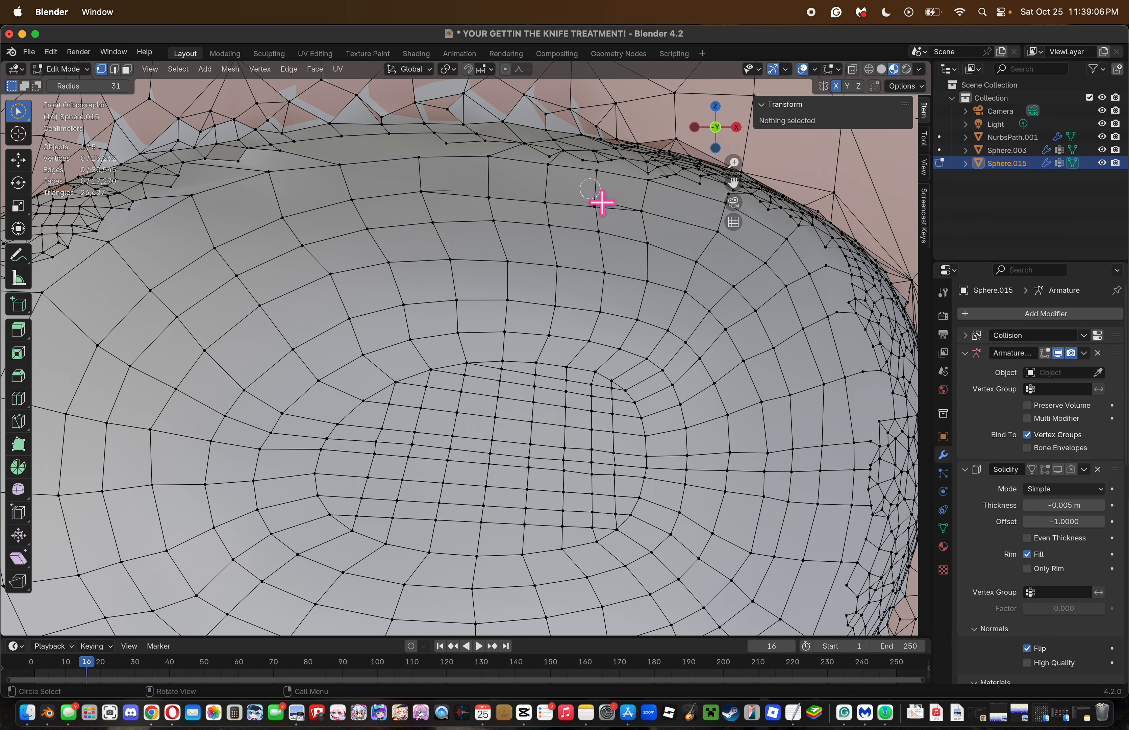
Smooth the vertices of the radial edge loop running from the upper-right rim down the central grid's right side, with Repeat 6.
middle_click_drag(592, 193, 476, 150, "shift")
left_click(576, 228, "alt")
right_click(669, 385)
left_click(668, 385)
right_click(668, 385)
left_click(669, 385)
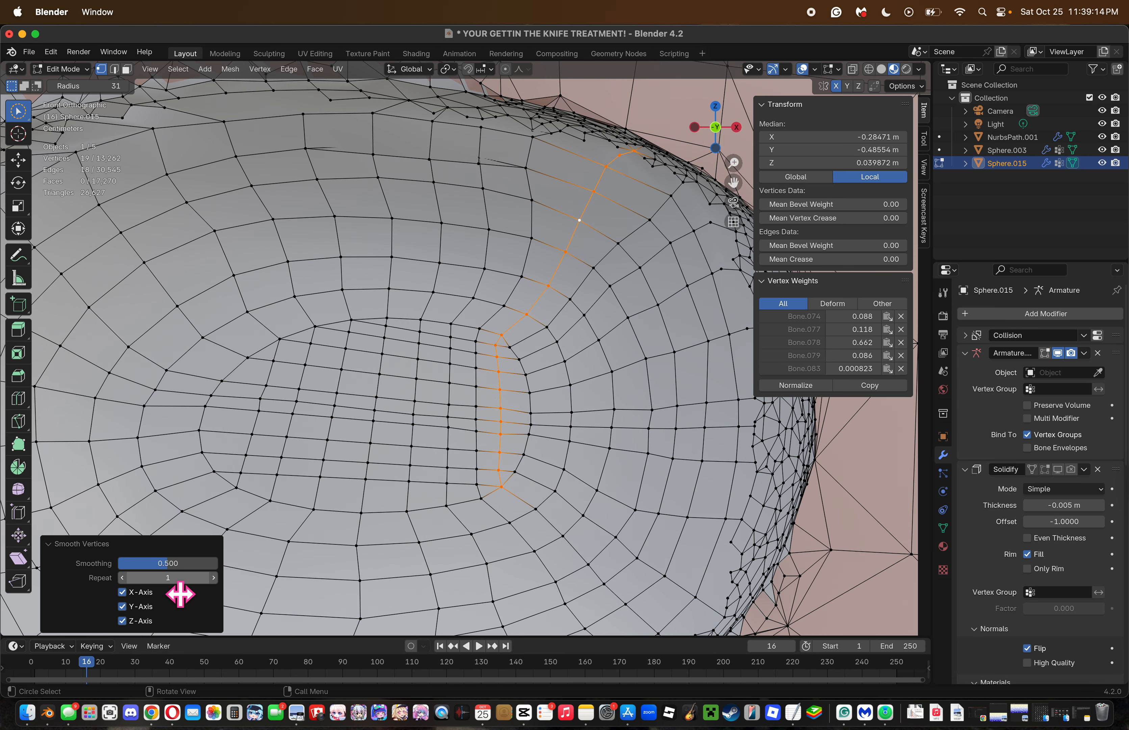
mouse_move(180, 594)
left_mouse_down()
mouse_move(218, 594)
mouse_move(168, 577)
mouse_move(180, 577)
left_mouse_up()
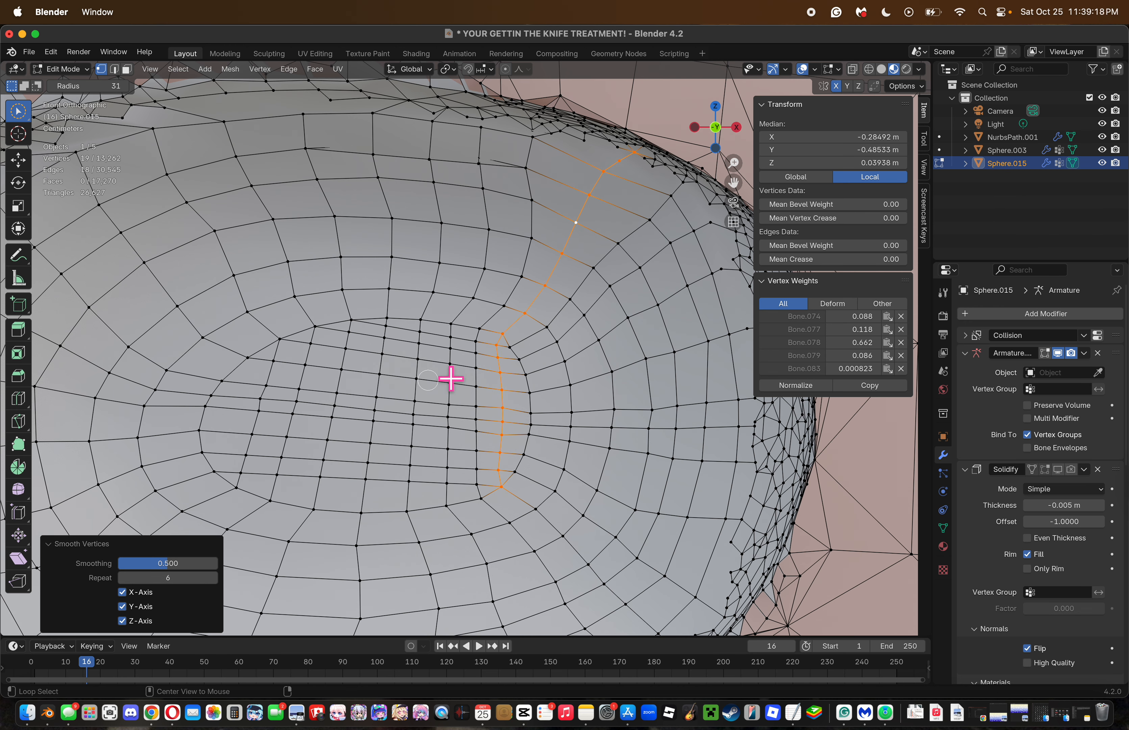
Smooth the vertices of the adjacent radial edge loop one column further inward, then clear the selection.
left_click(533, 216, "alt")
right_click(662, 320)
left_click(654, 322)
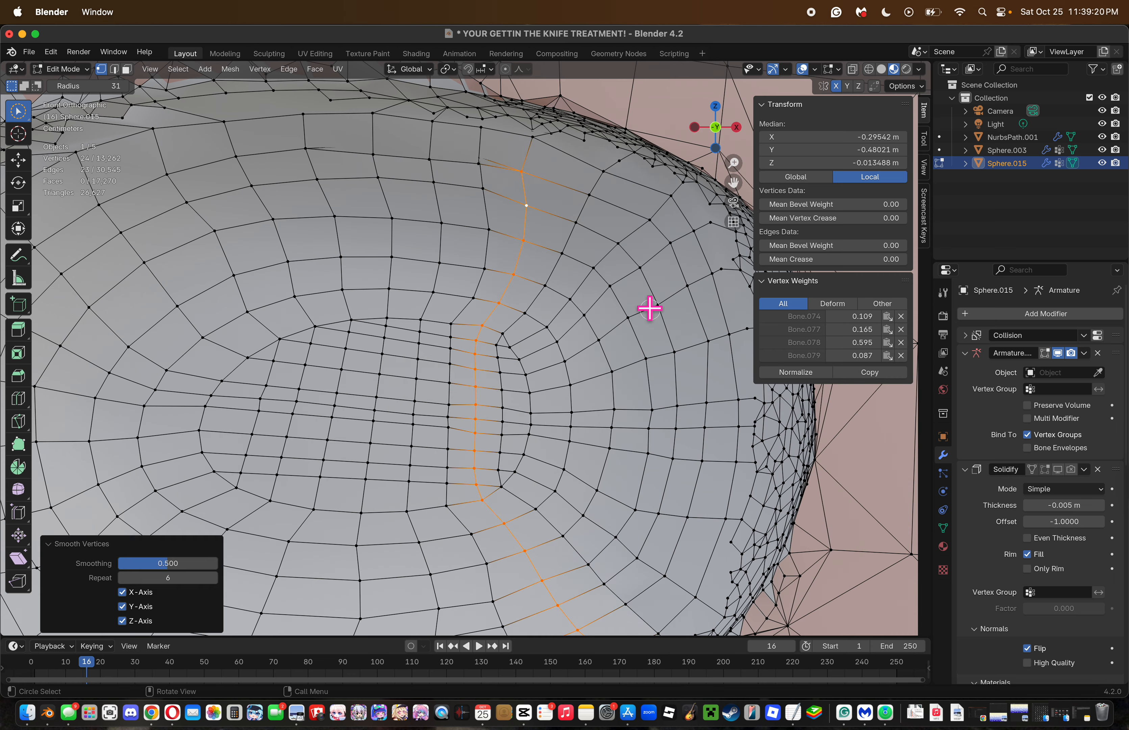
left_click(679, 293)
Move the outer-loop vertices near the upper-right rim slightly to even out their spacing.
left_click(613, 169)
key("g")
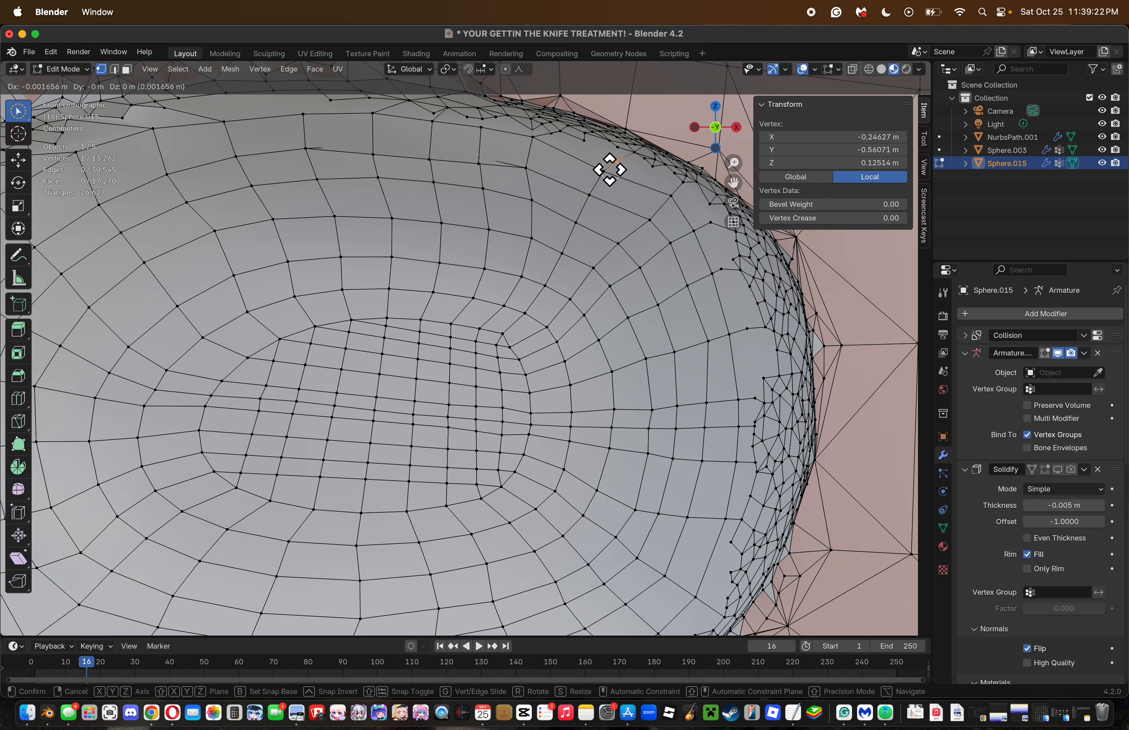
left_click(610, 170)
left_click(607, 172)
key("g")
left_click(606, 169)
left_click(532, 135)
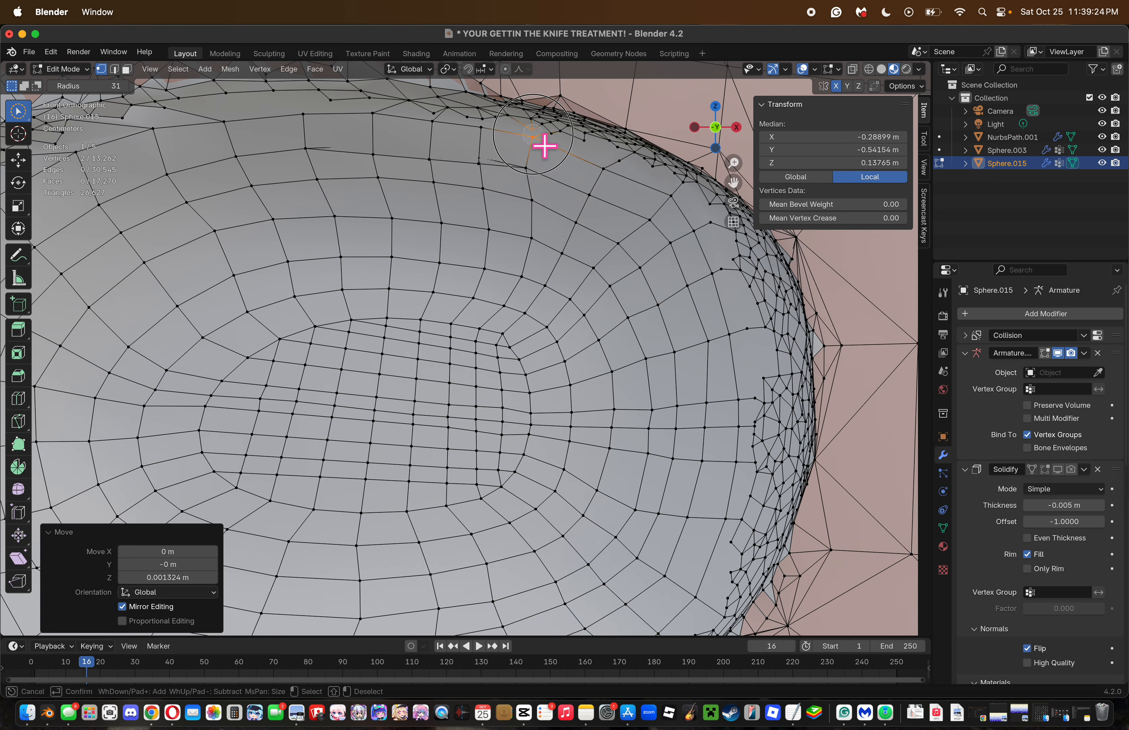
key("g")
left_click(604, 167)
Nudge the vertices of the smoothed upper-right radial edge one by one, working inward from the rim.
left_click(561, 168)
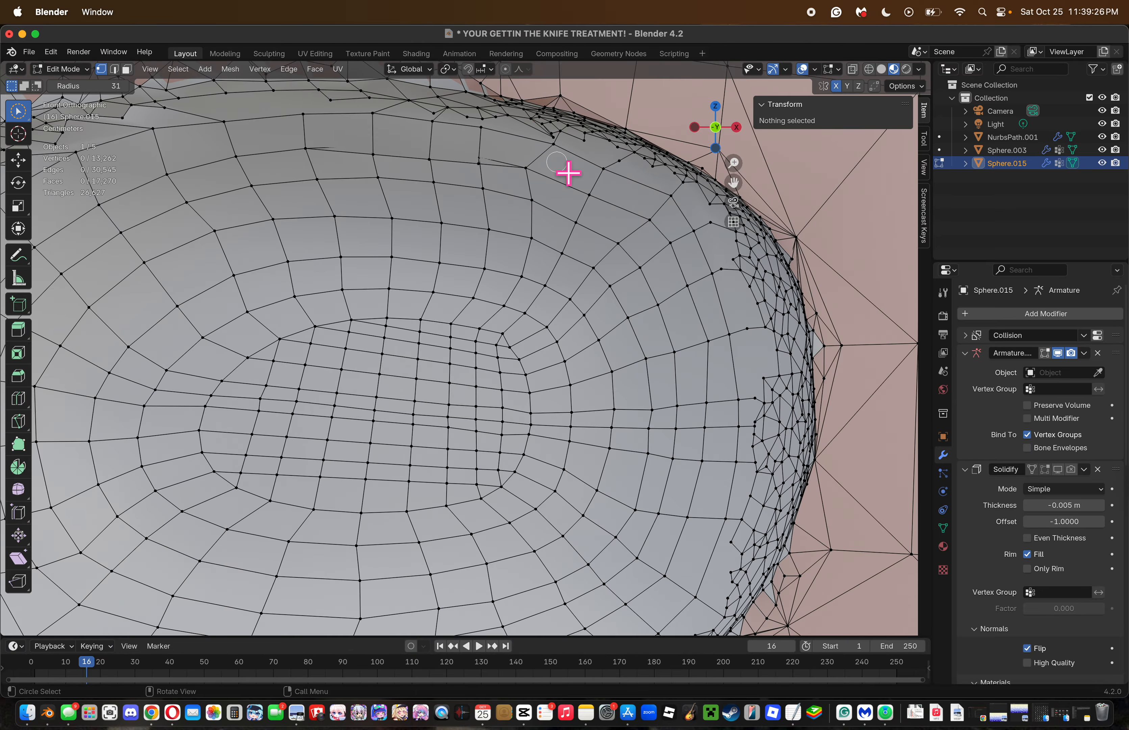
left_click(560, 158)
key("g")
left_click(554, 154)
left_click(542, 180)
key("g")
left_click(548, 173)
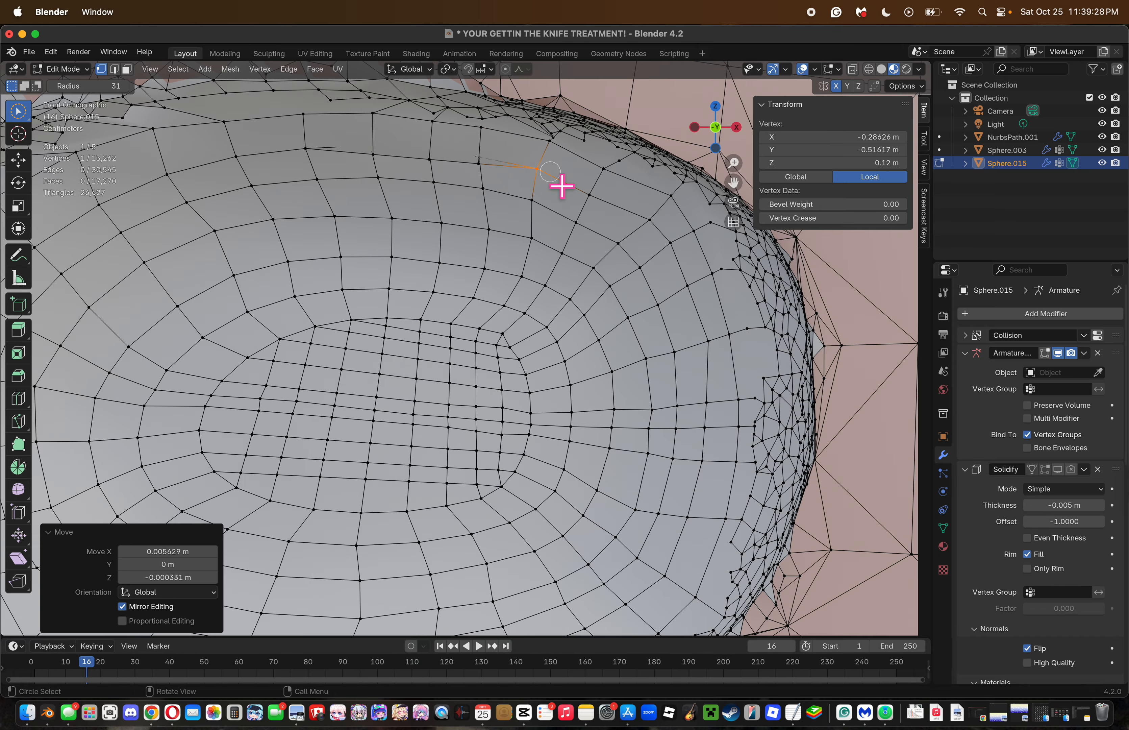
left_click(564, 212)
key("g")
left_click(566, 218)
left_click(552, 247)
key("g")
left_click(549, 244)
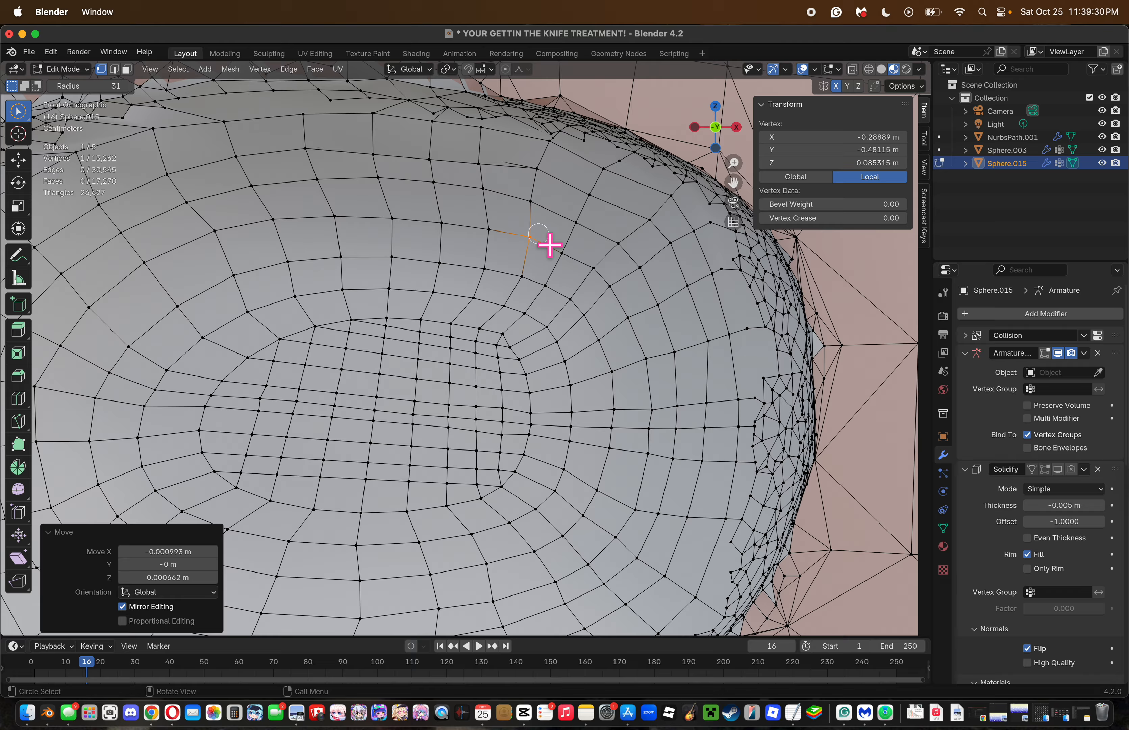
Adjust the inner vertices of that radial edge just above the central grid's upper-right corner.
left_click(540, 276)
left_click(534, 295)
key("g")
left_click(532, 299)
left_click(522, 324)
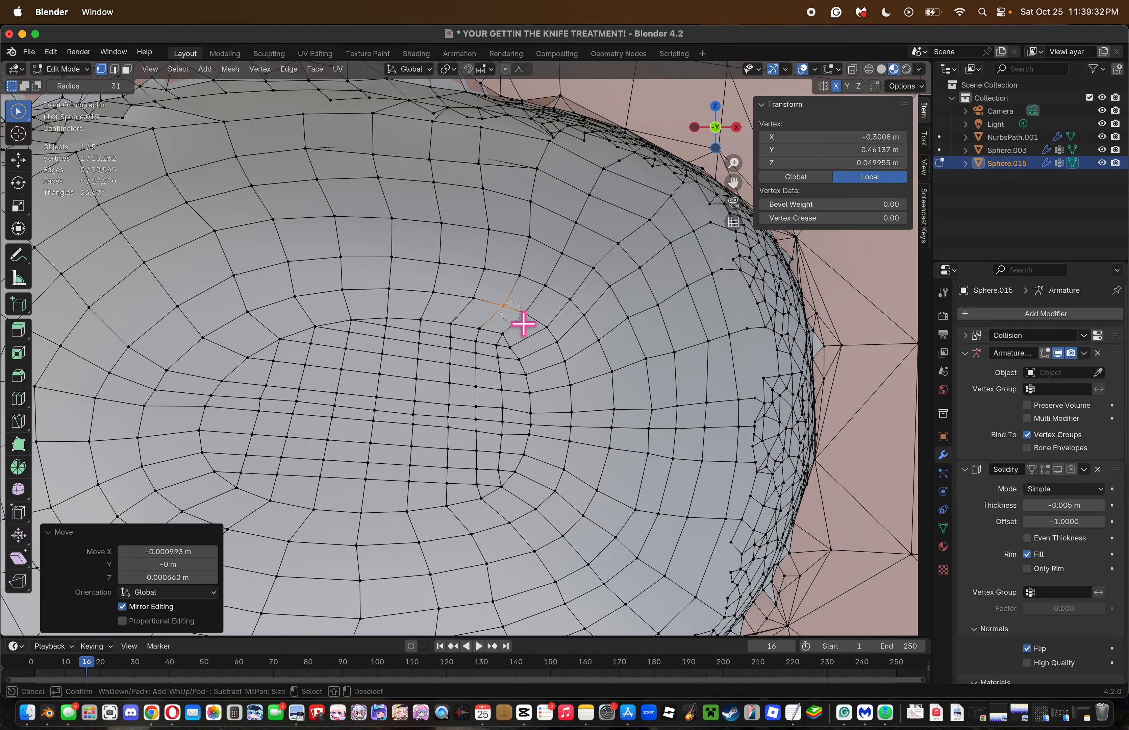
key("g")
left_click(590, 337)
Move the outer-loop vertex on the mesh's right side slightly outward along its radial edge.
left_click(664, 410)
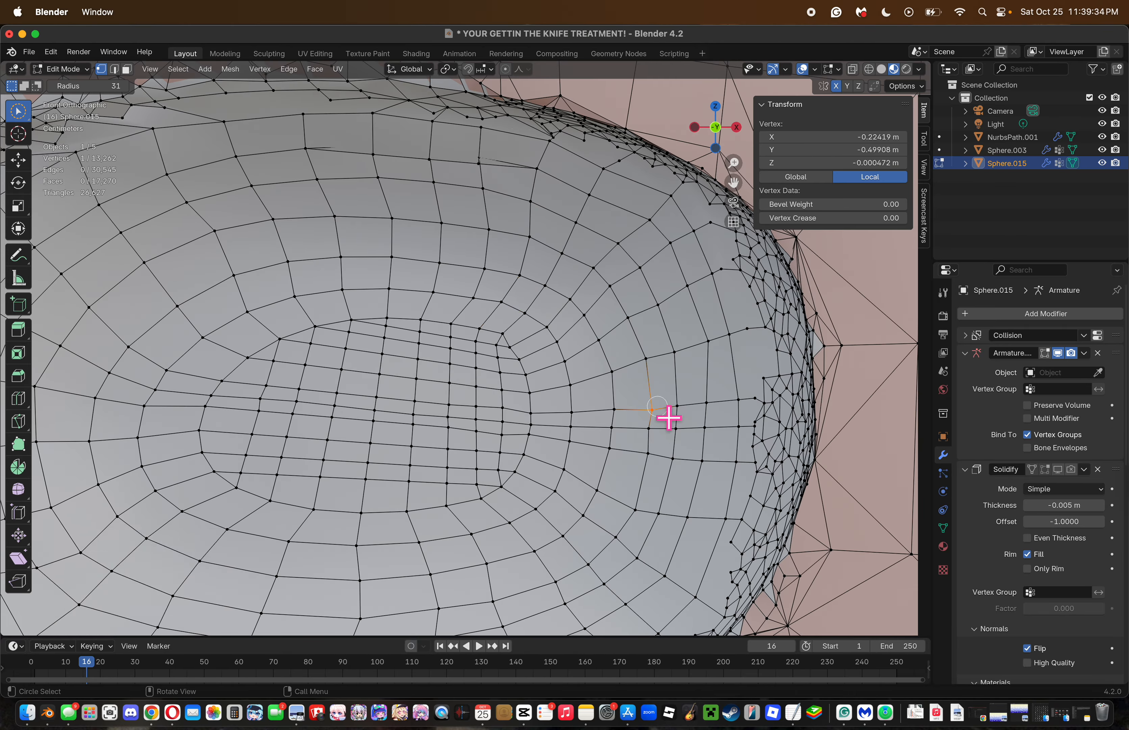
key("g")
left_click(669, 411)
key("g")
Connect two vertices near the rim at the middle of the upper side with a new edge.
middle_click_drag(502, 227, 667, 268, "shift")
left_click(548, 165)
left_click(583, 153, "shift")
key("j")
Dissolve the stray vertices between the outer loop and the rim at the middle of the mesh's upper side.
left_click(580, 156)
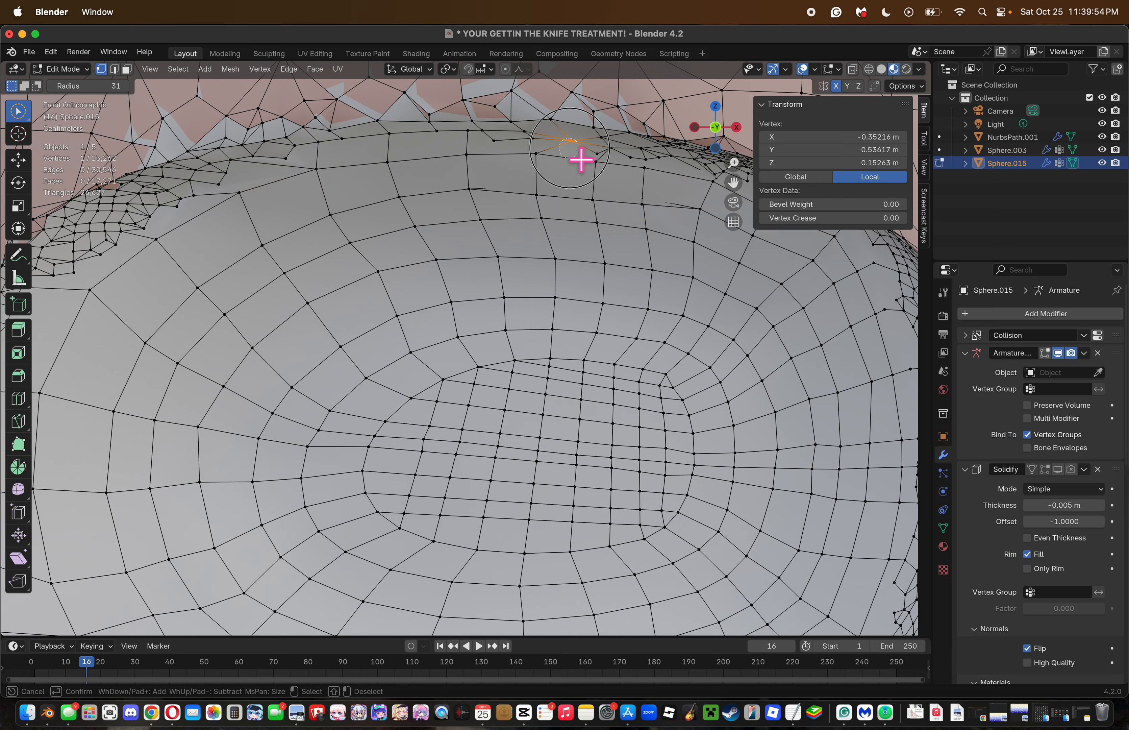
left_click(675, 204, "shift")
left_click(675, 204, "shift")
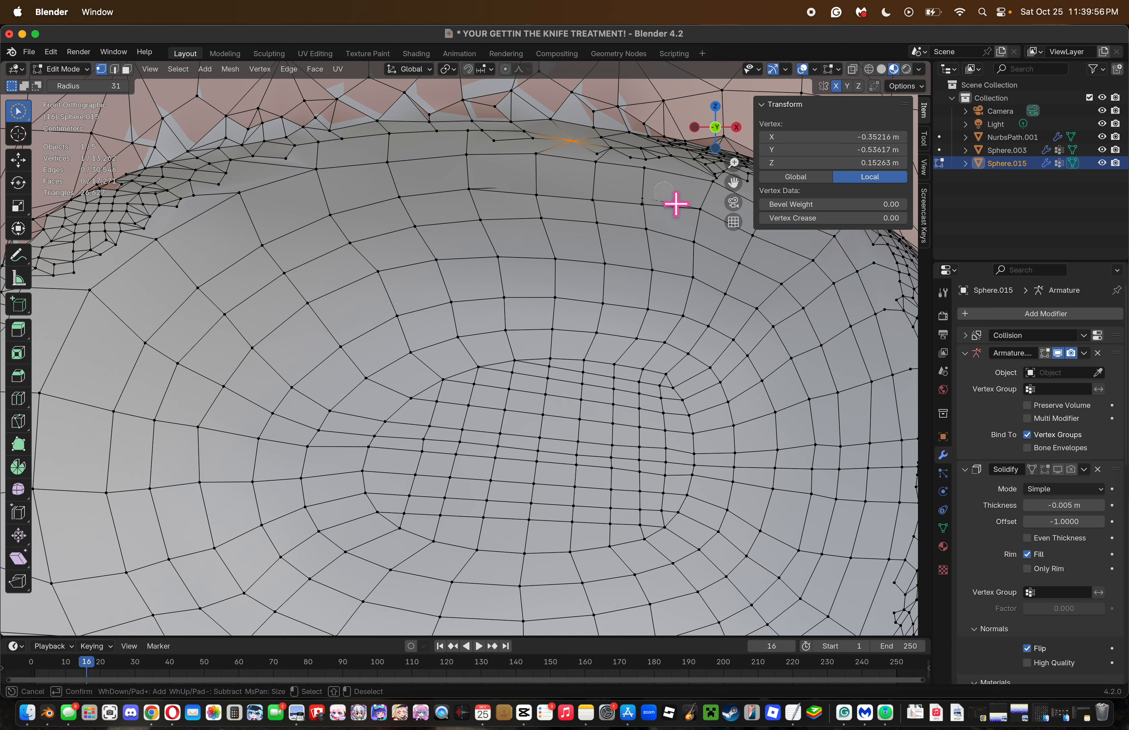
key("Escape")
key("x")
left_click(668, 202)
key("k")
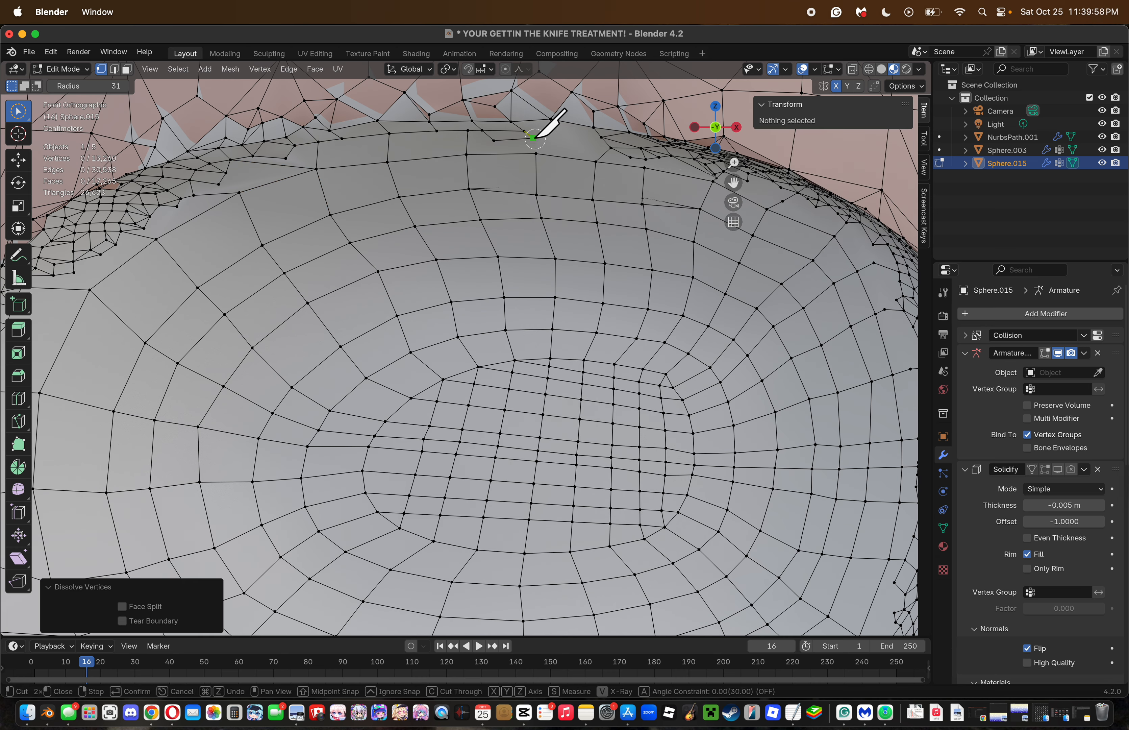
key("Escape")
left_click(533, 139)
key("x")
left_click(619, 164)
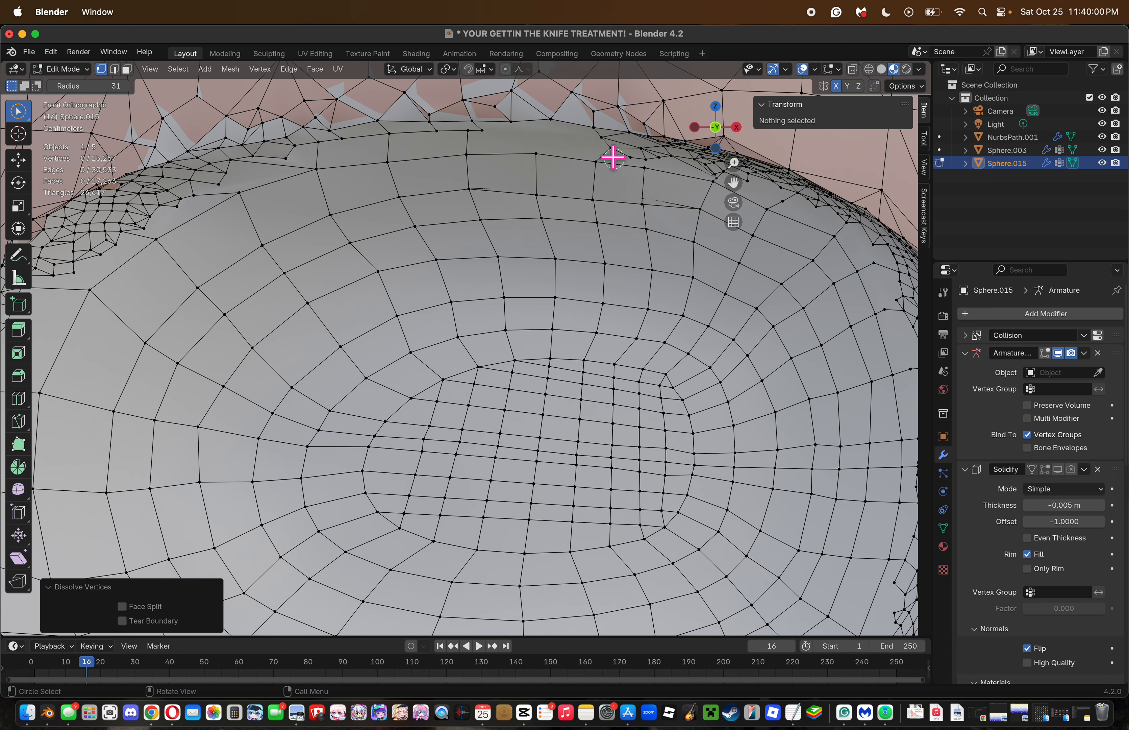
Knife a radial edge from the outer loop up to the rim at the middle of the upper side.
key("k")
left_click(536, 153)
left_click(510, 119)
key("Return")
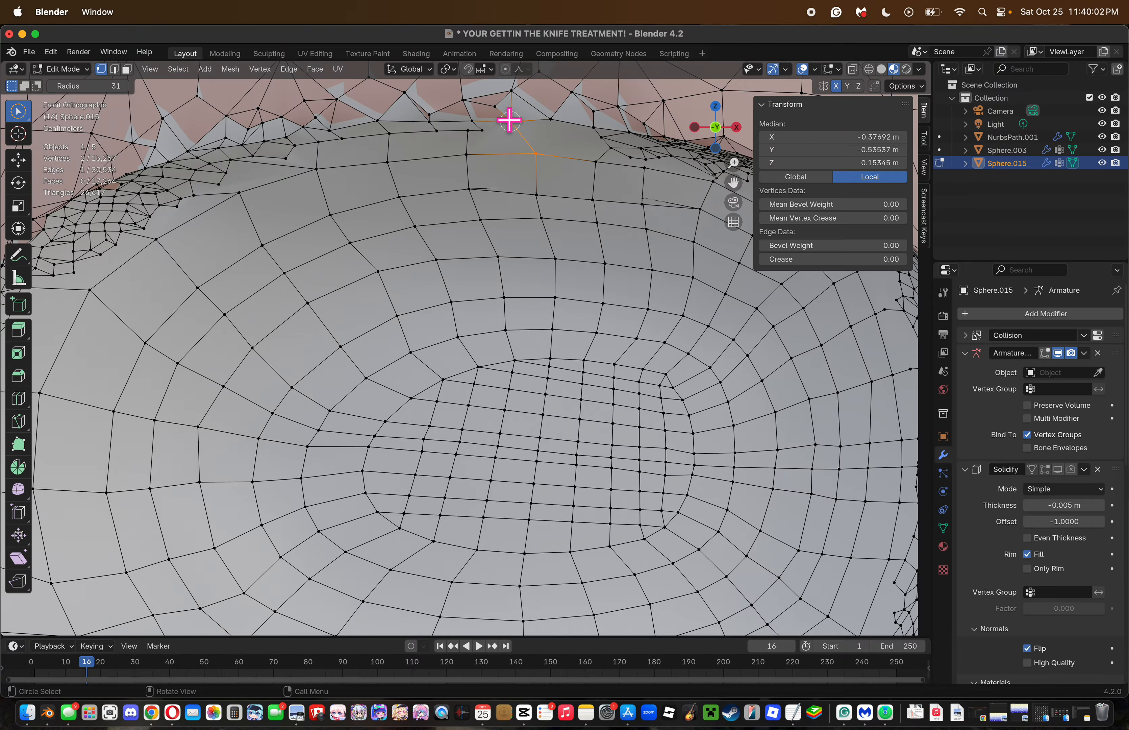
Dissolve the leftover vertices near the rim on both sides of the new radial edge.
key("alt+a")
left_click(499, 151)
key("c")
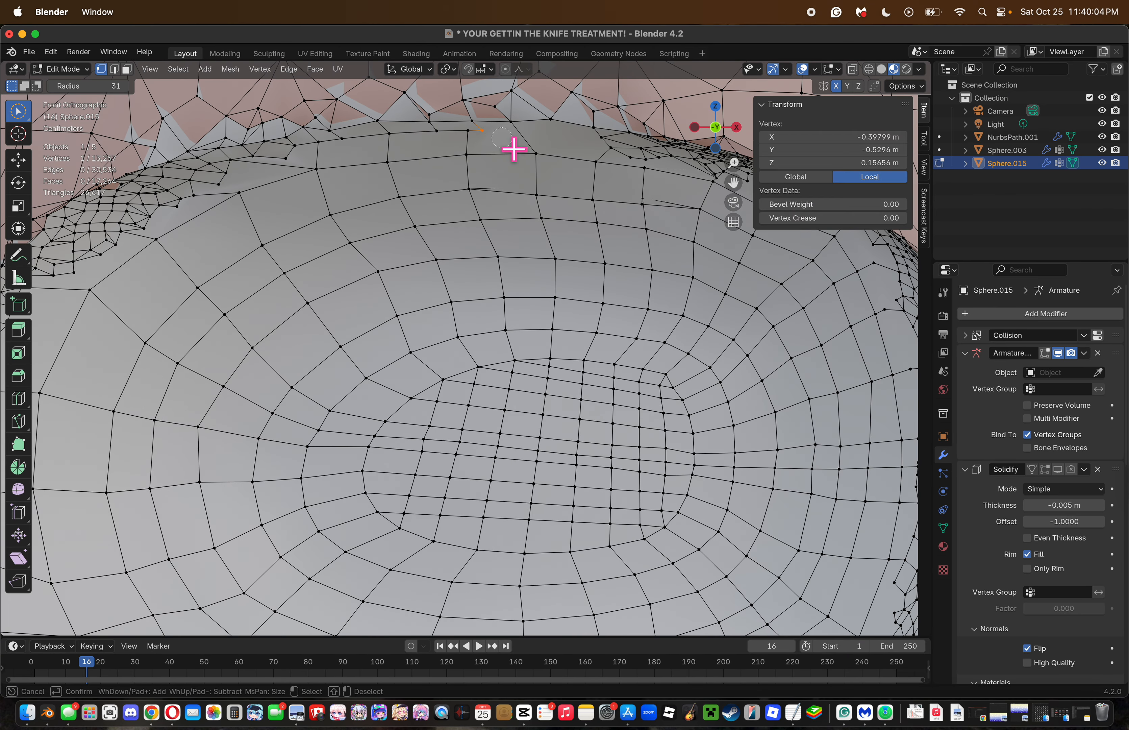
key("Escape")
key("x")
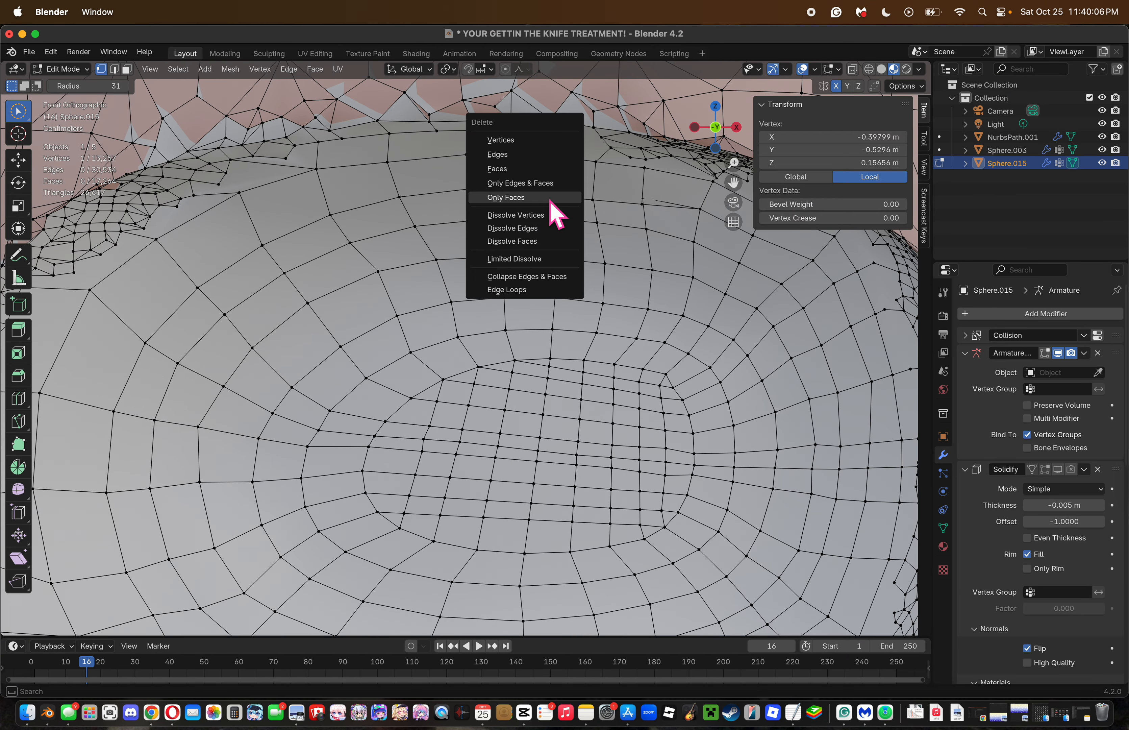
left_click(551, 215)
key("c")
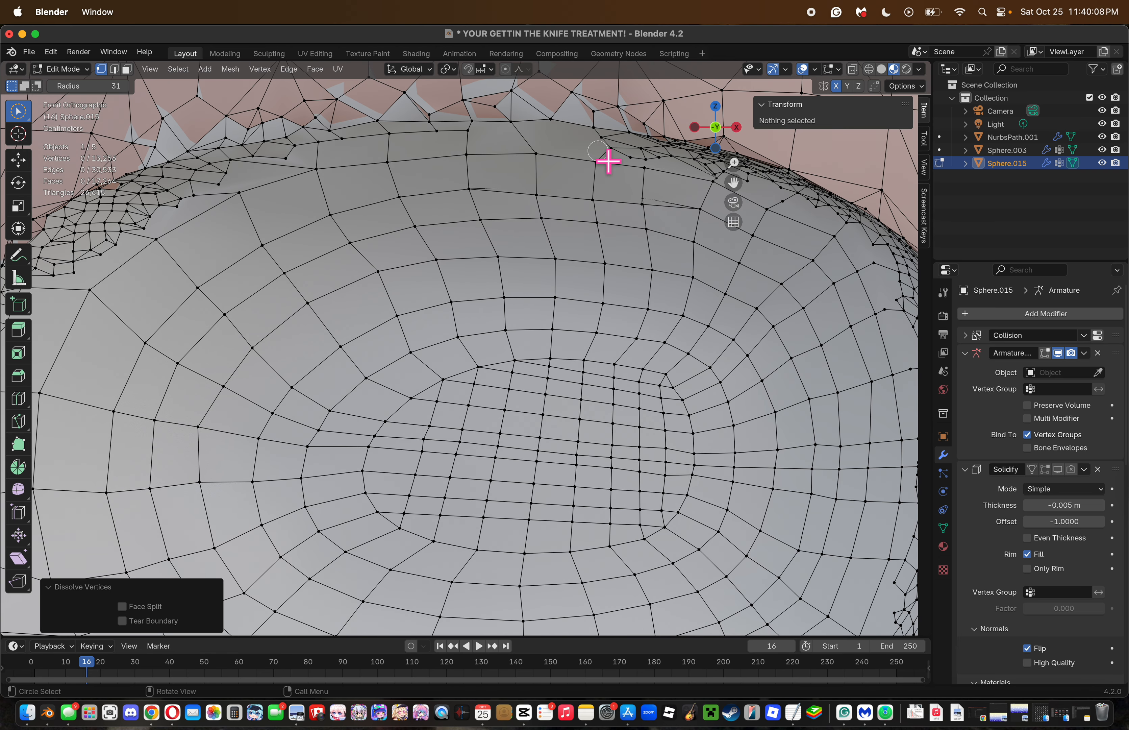
left_click(608, 161)
key("Escape")
key("x")
left_click(614, 154)
Knife the next radial edge to the right between the rim and the outer-loop vertex below it.
key("k")
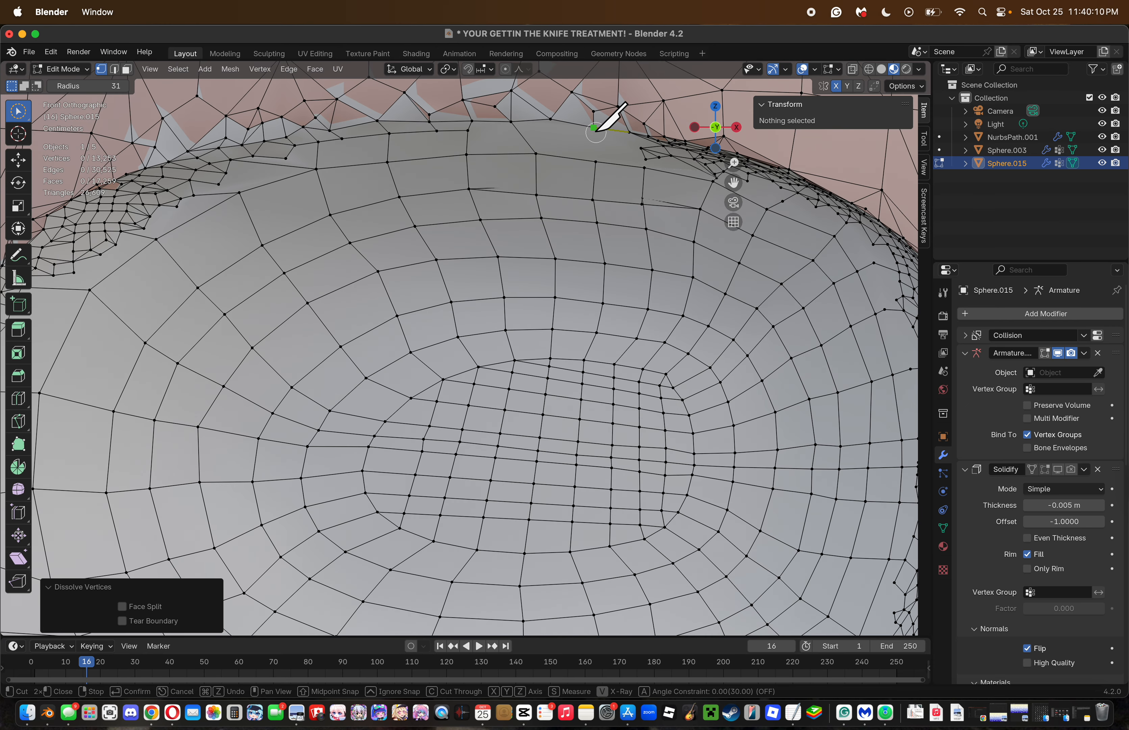
left_click(596, 131)
left_click(596, 160)
key("Return")
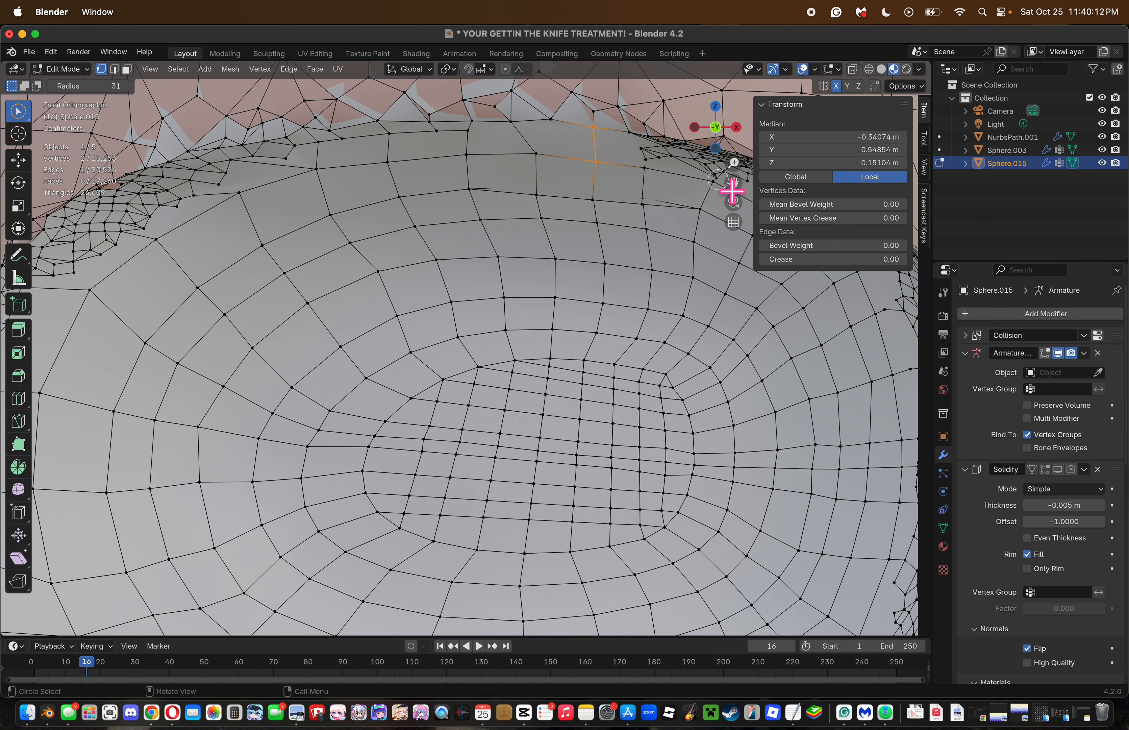
Dissolve the dense band of small vertices just inside the rim, to the right of the last radial cut.
left_click_drag(732, 182, 556, 179)
left_click(468, 151)
key("c")
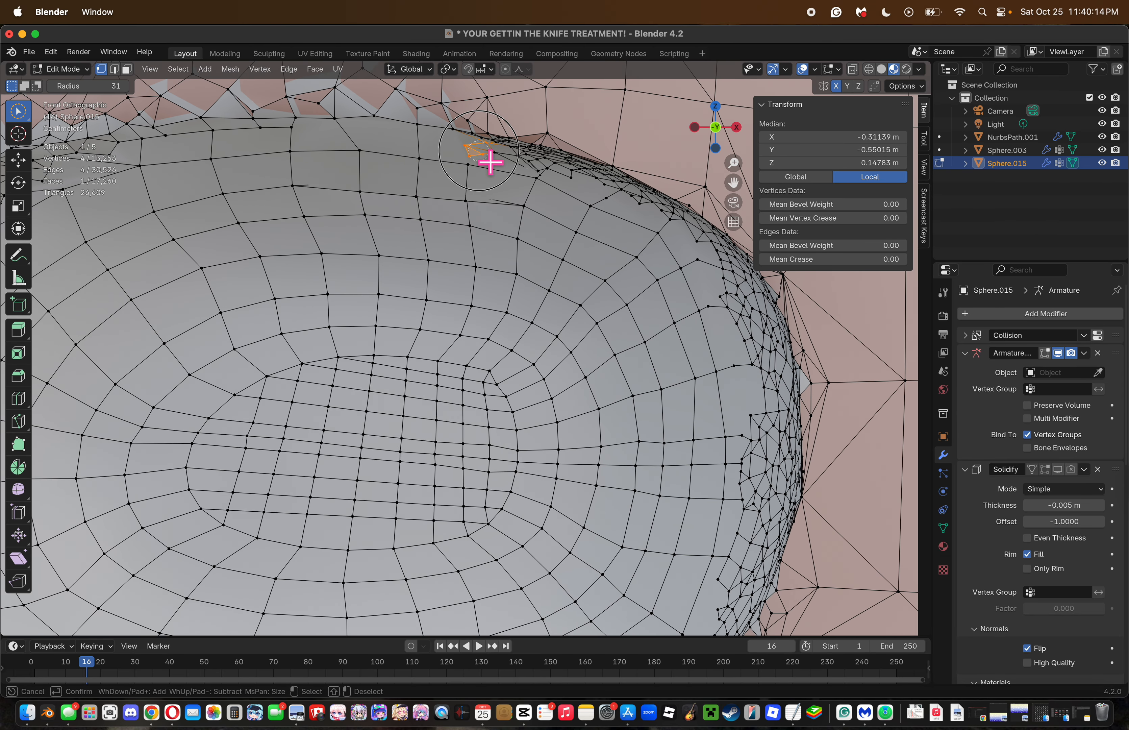
left_click_drag(490, 162, 568, 190)
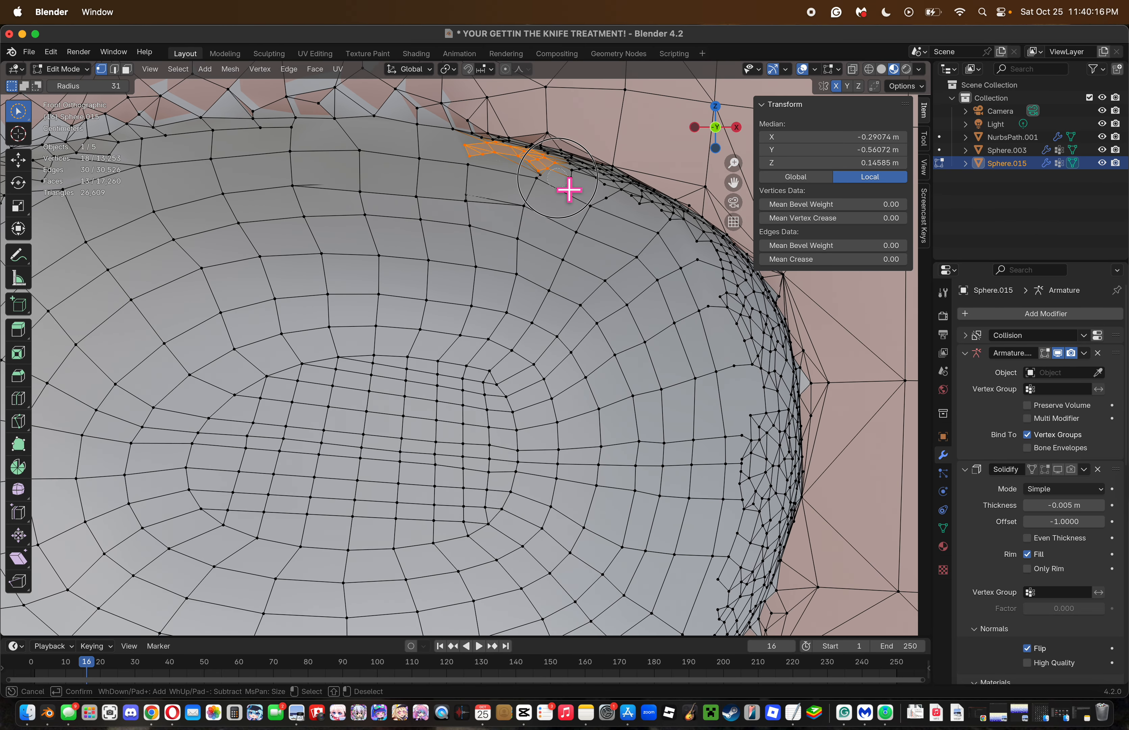
key("Escape")
key("x")
left_click(643, 201)
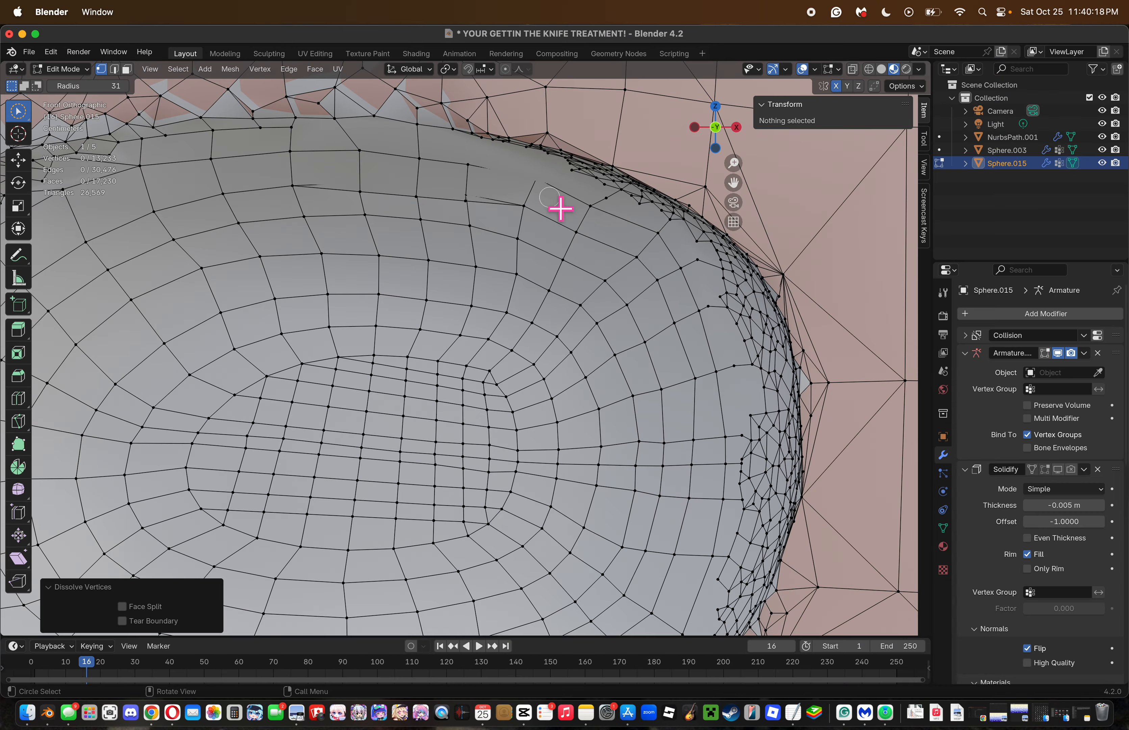
Add two radial edges joining the next two outer-loop vertices to the rim across the cleared upper-right band.
left_click(466, 144)
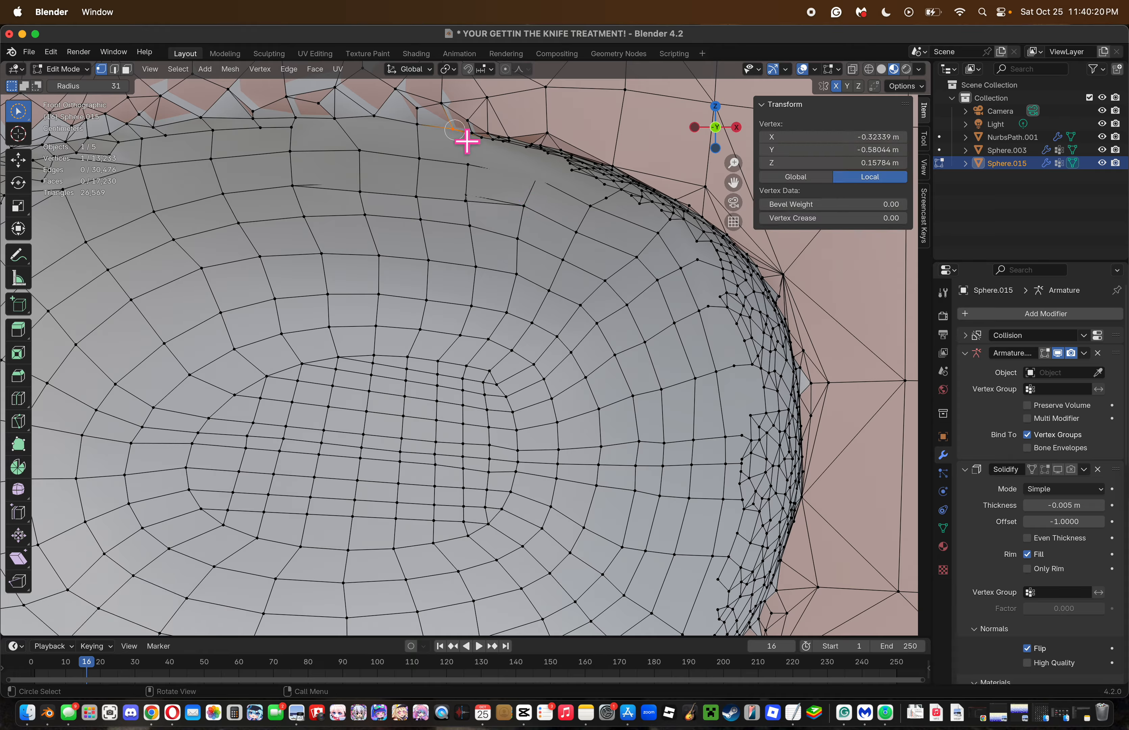
left_click(466, 162, "shift")
key("j")
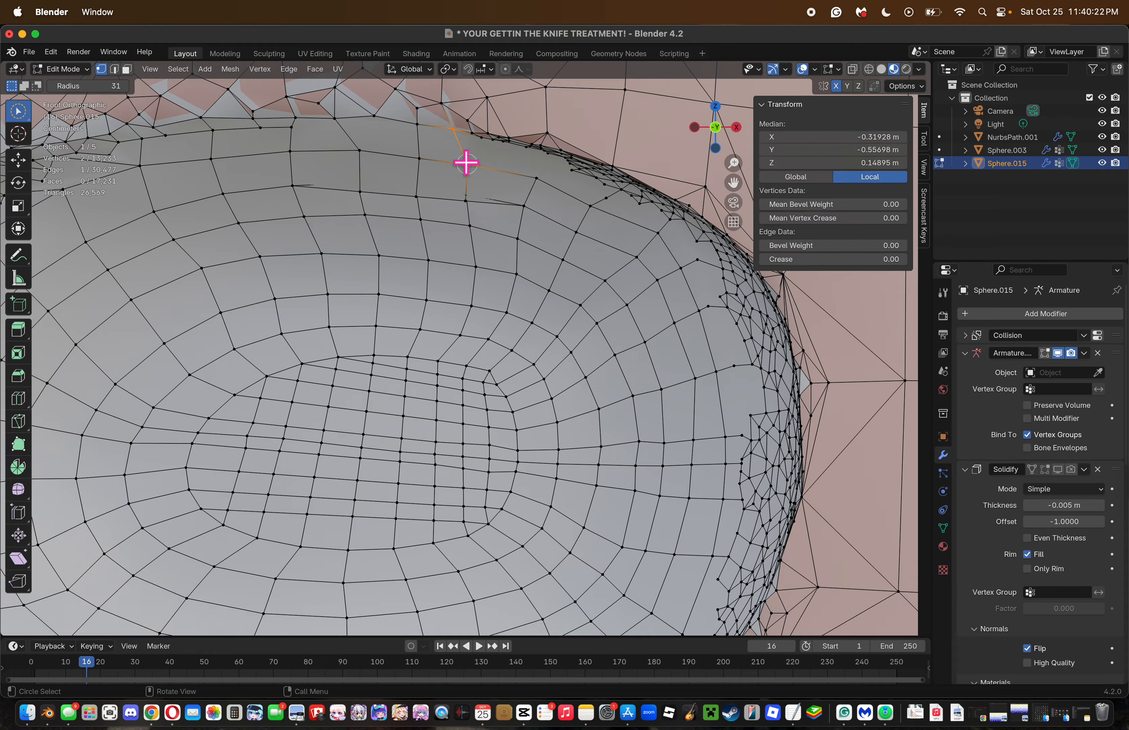
key("k")
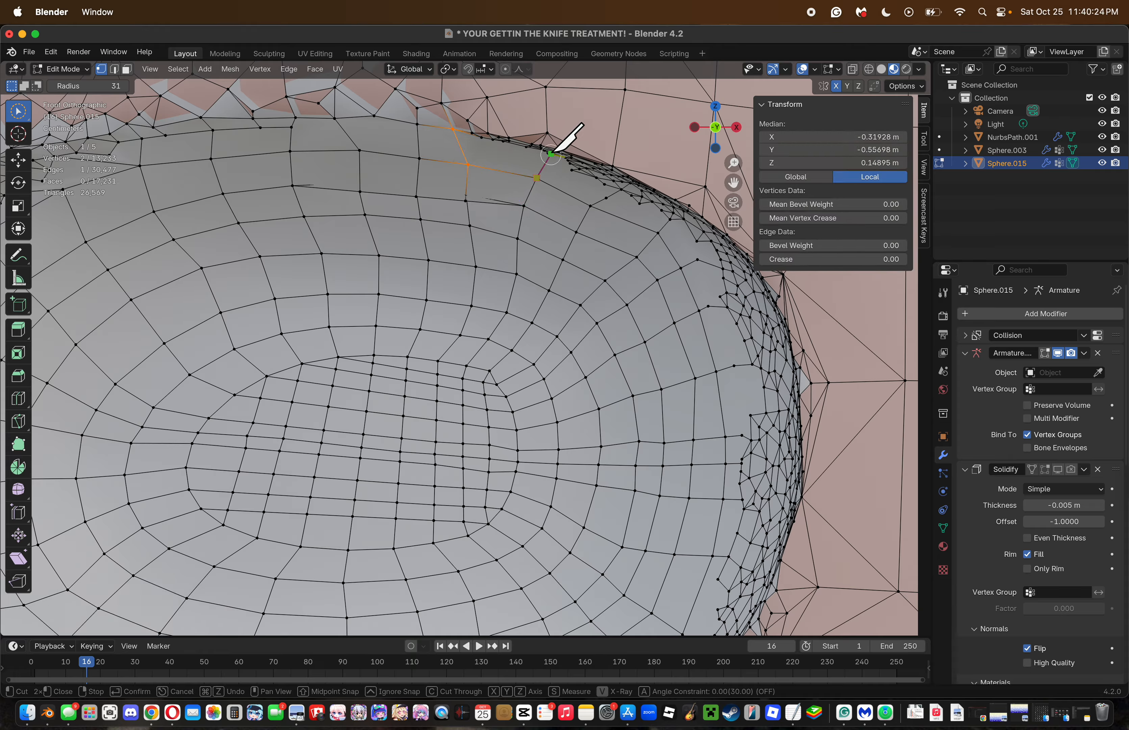
key("Return")
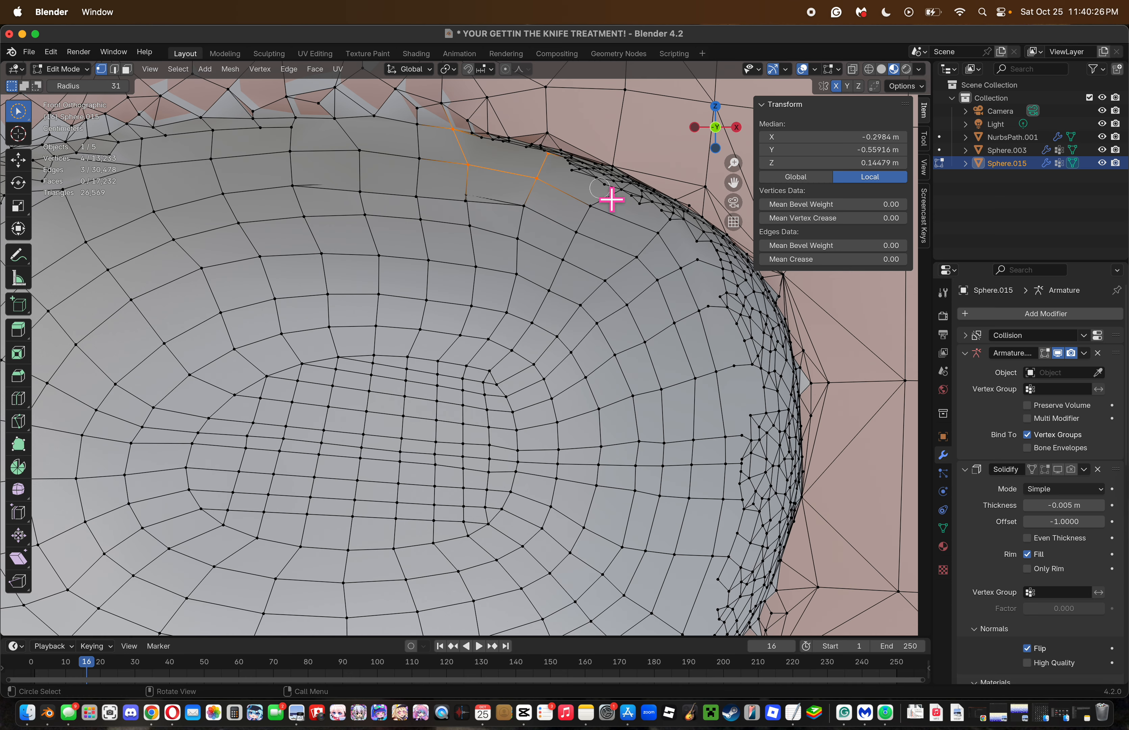
Dissolve the next two dense vertex clusters along the rim to the right of the new radial edges.
mouse_move(556, 171)
left_mouse_down()
mouse_move(587, 173)
mouse_move(613, 191)
mouse_move(575, 179)
left_mouse_up()
right_click(687, 216)
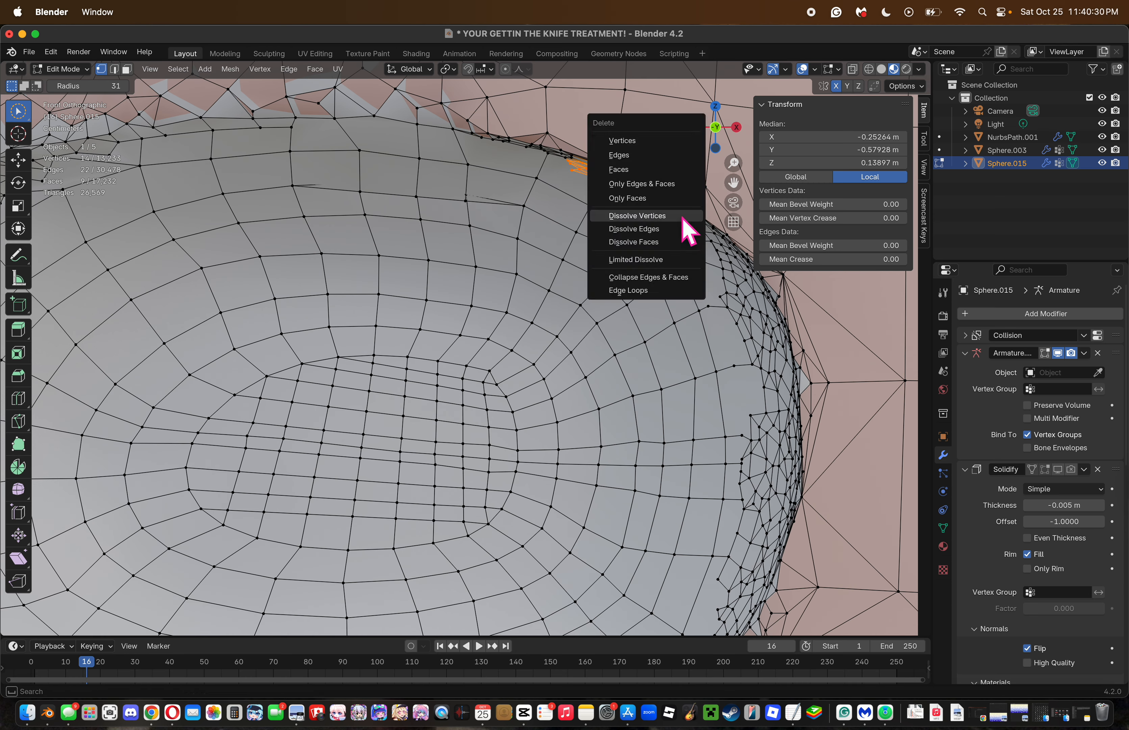
left_click(683, 214)
key("ctrl+z")
key("ctrl+shift+z")
left_click_drag(595, 180, 623, 195)
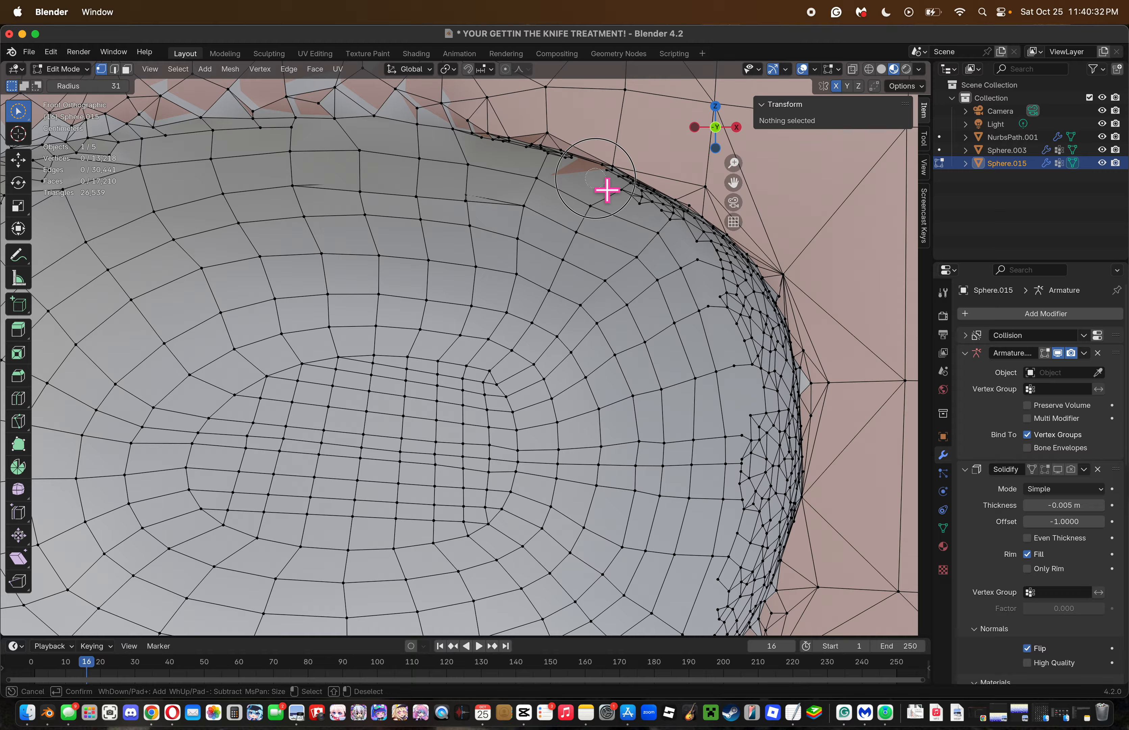
right_click(686, 254)
left_click(687, 253)
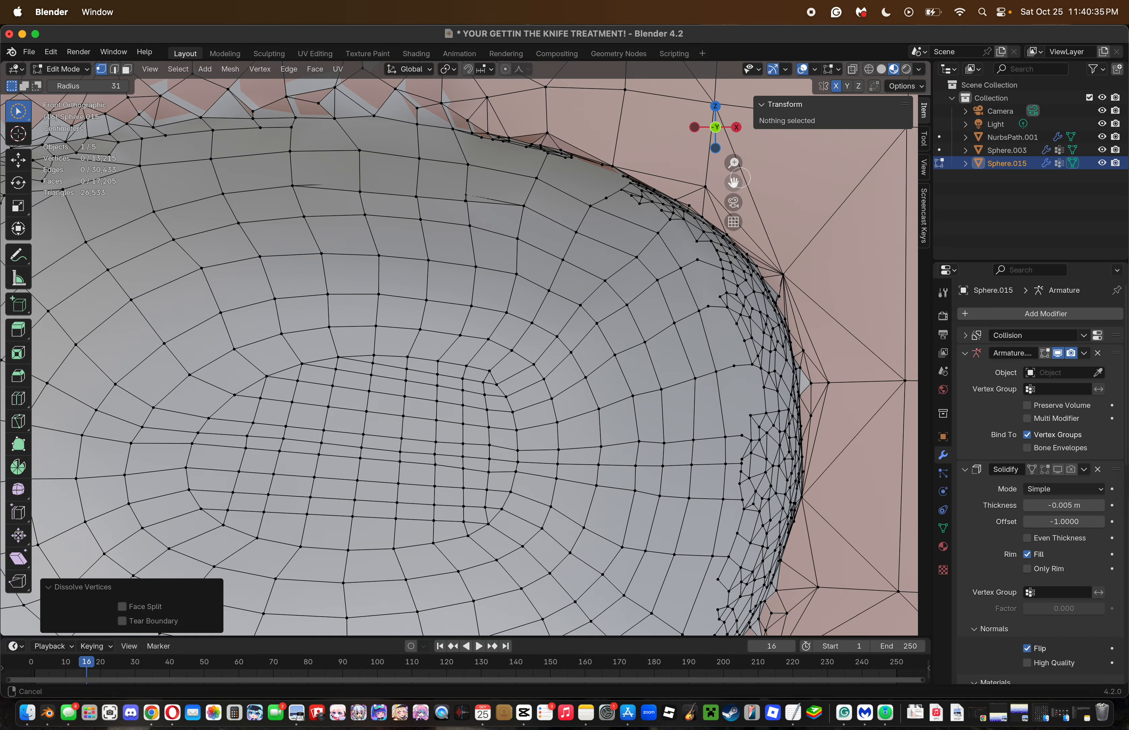
Dissolve the dense vertices and leftover edges farther down the upper-right rim.
left_click_drag(740, 177, 650, 174)
left_click(515, 197)
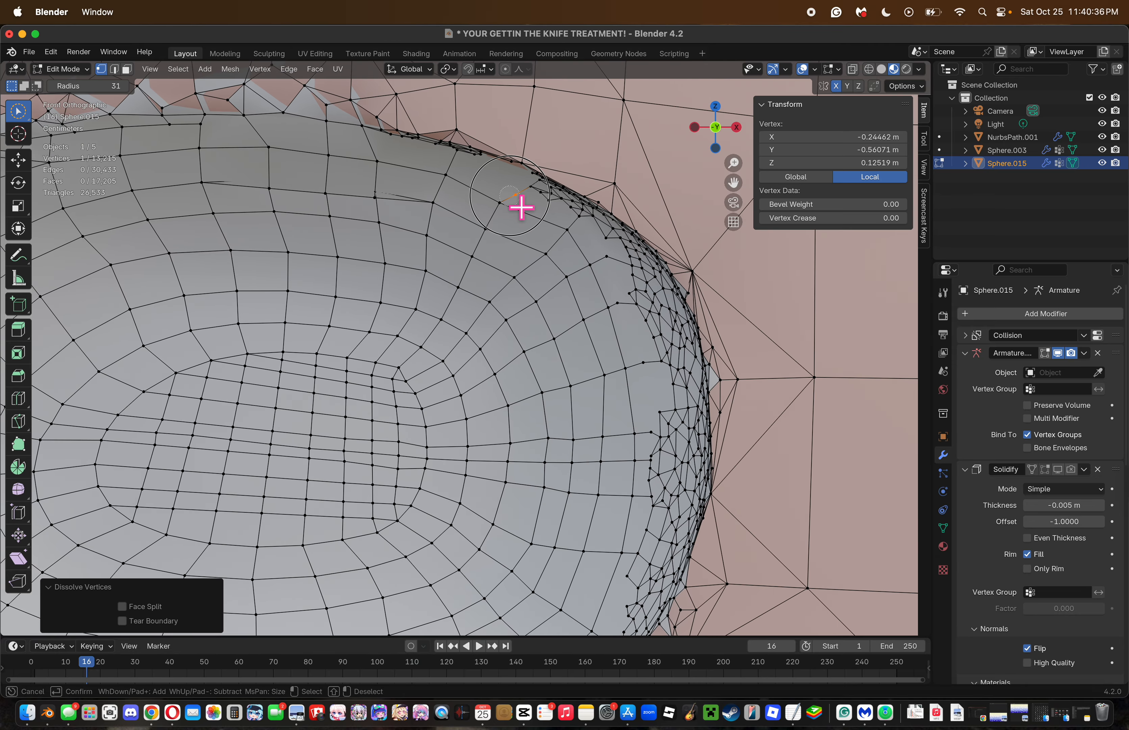
mouse_move(525, 187)
left_mouse_down()
mouse_move(569, 216)
mouse_move(577, 204)
mouse_move(591, 230)
mouse_move(609, 229)
mouse_move(630, 250)
mouse_move(612, 260)
mouse_move(622, 234)
mouse_move(610, 221)
mouse_move(595, 229)
mouse_move(582, 213)
mouse_move(595, 220)
left_mouse_up()
key("x")
left_click(565, 212)
key("x")
left_click(566, 204)
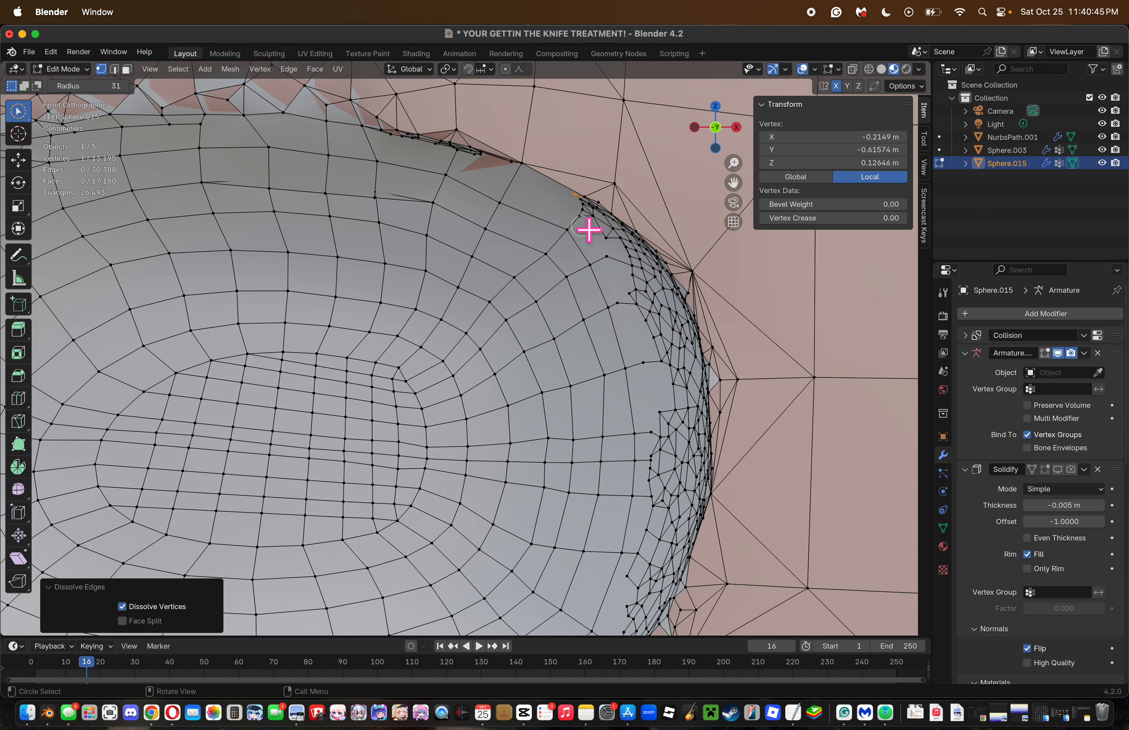
Dissolve the irregular vertices inside the rim beside the outer loop's upper-right bend.
left_click(569, 204)
key("x")
left_click(567, 201)
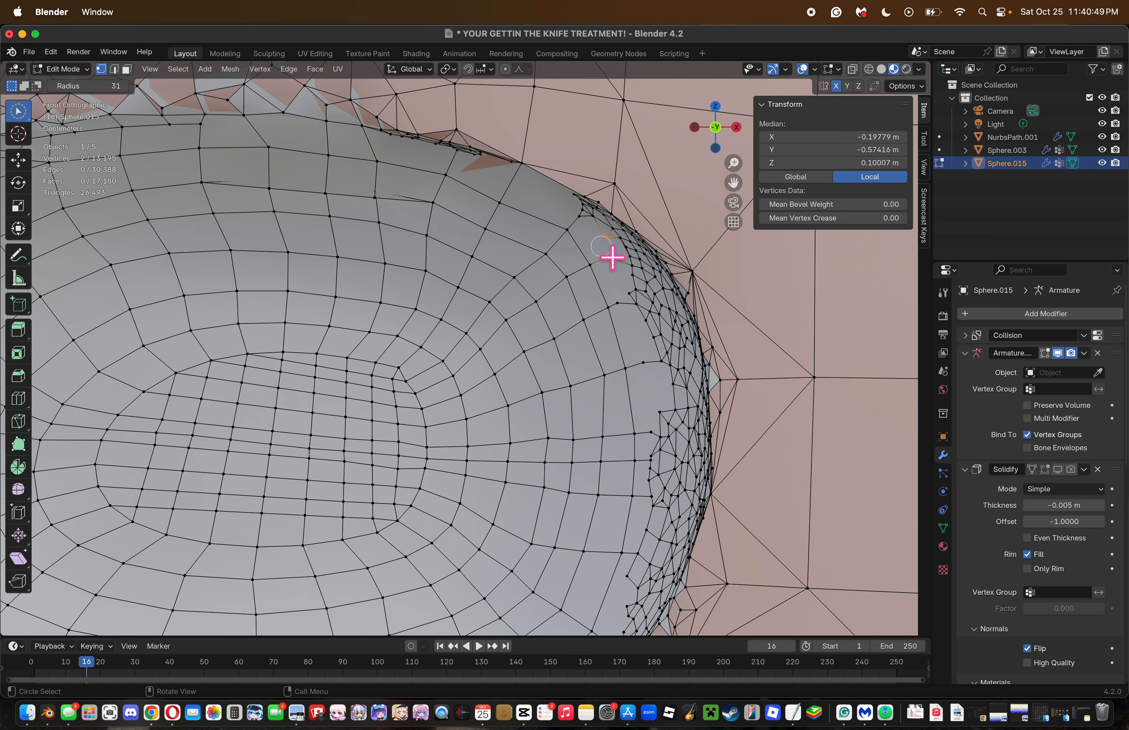
key("x")
left_click(676, 255)
key("super+z")
key("super+shift+z")
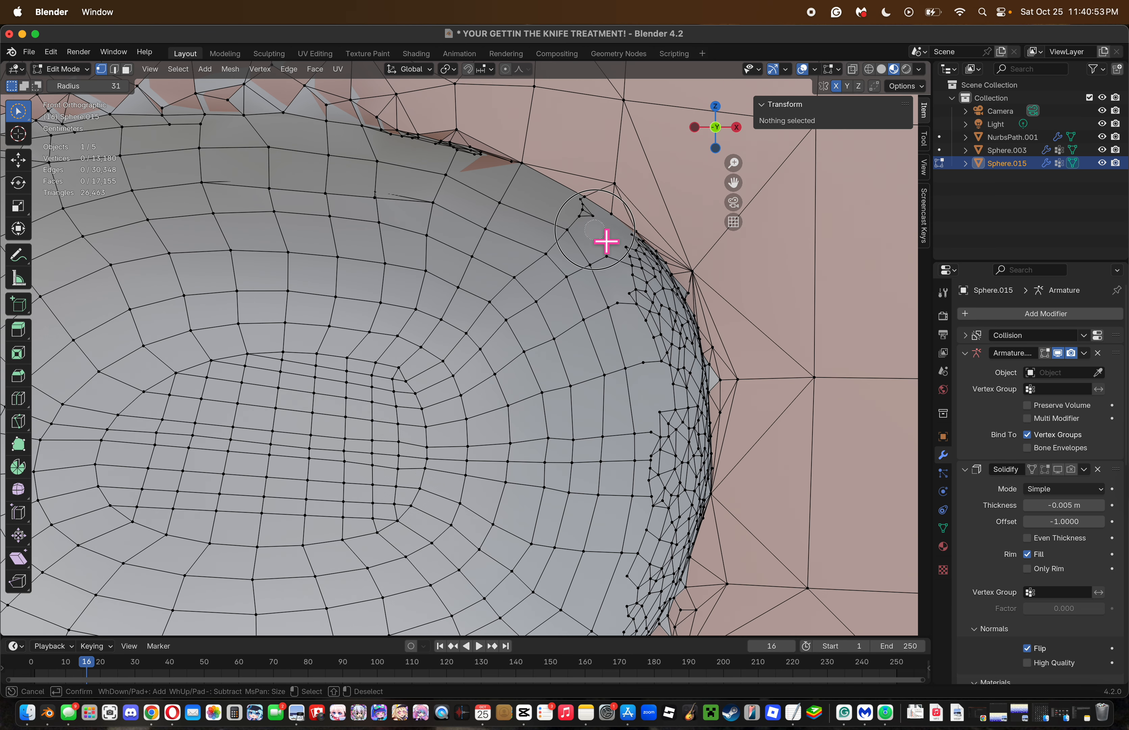
Dissolve the edges of the small leftover cluster between the outer loop's upper-right bend and the rim.
key("x")
left_click(596, 228)
key("x")
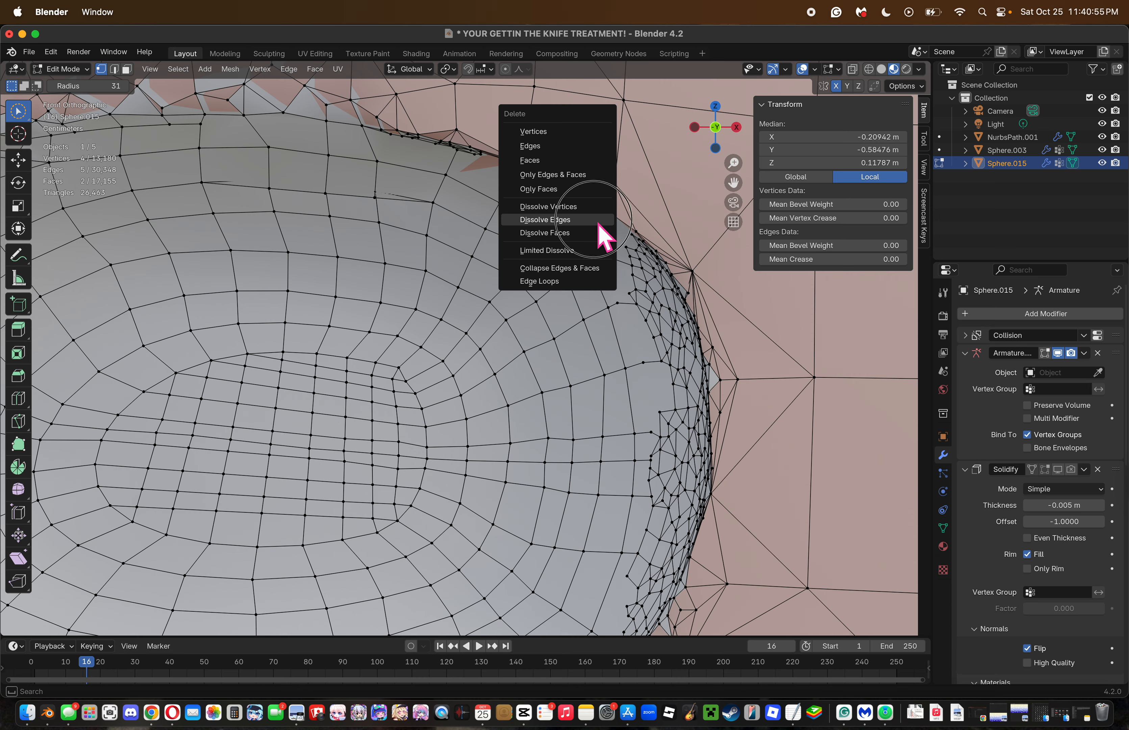
left_click(599, 220)
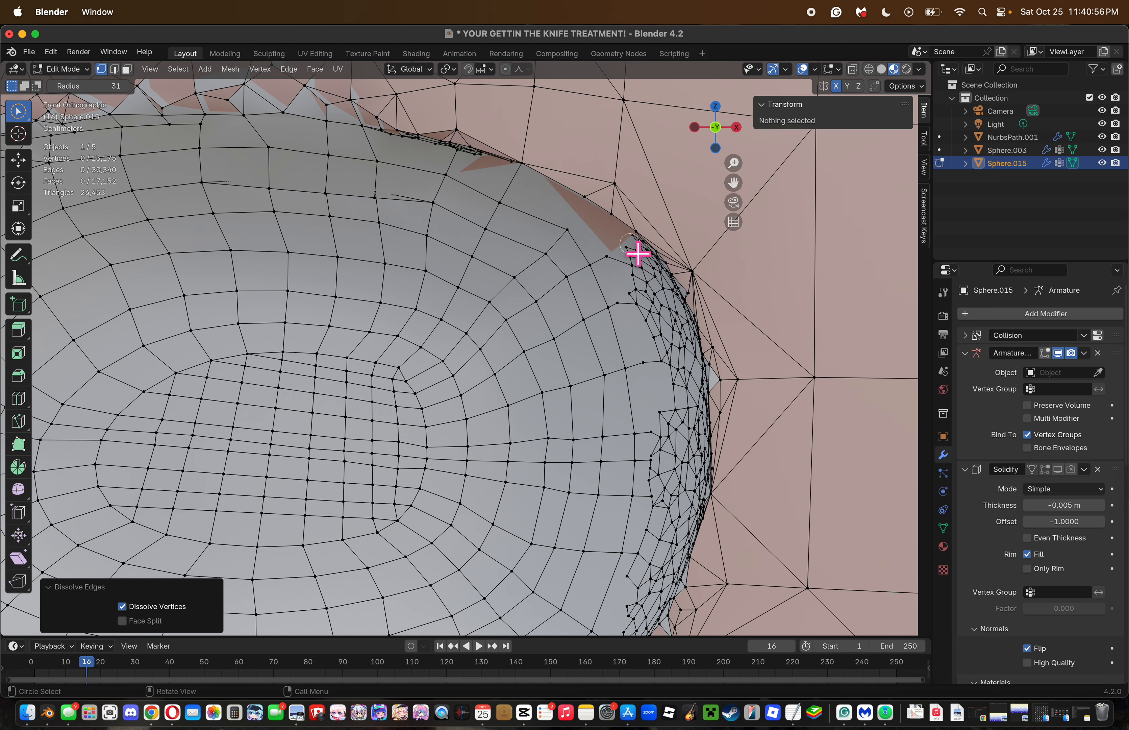
Knife a radial edge from the outer loop's upper-right bend out to the rim.
key("k")
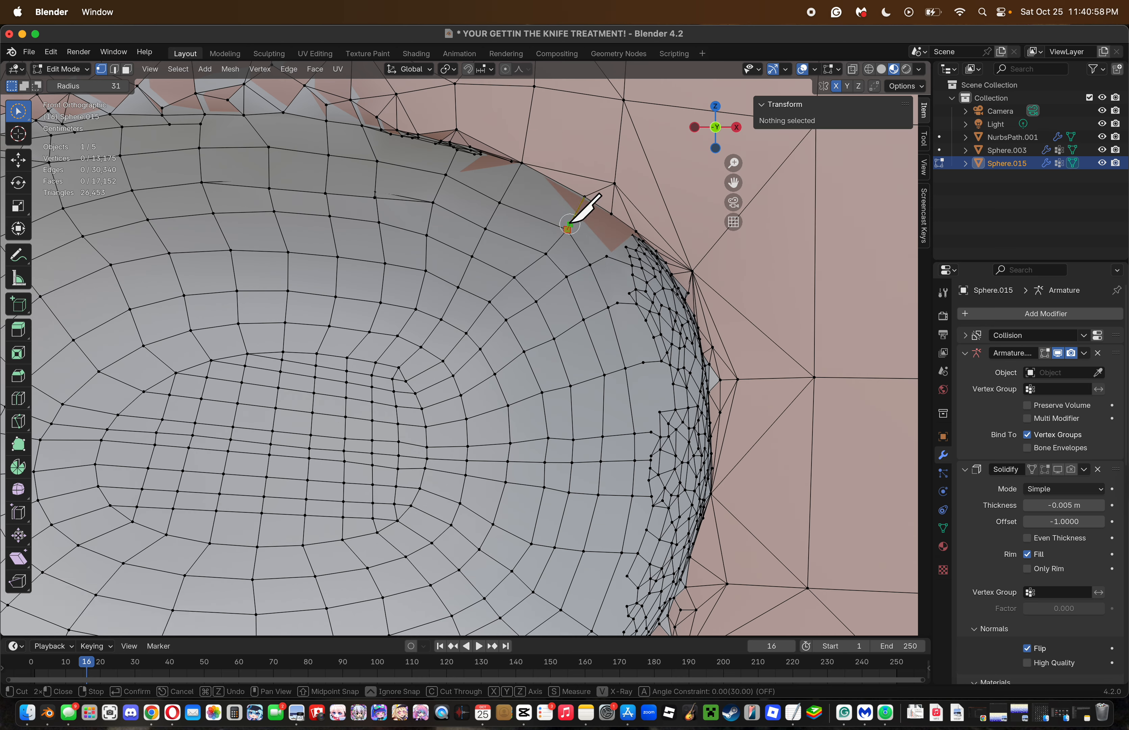
left_click(569, 225)
key("Return")
Dissolve the next cluster of dense vertices down the rim below the upper-right bend.
left_click(649, 257)
mouse_move(638, 253)
left_mouse_down()
mouse_move(662, 304)
mouse_move(651, 262)
mouse_move(636, 293)
left_mouse_up()
key("ctrl+x")
Connect the outer-loop vertex just below the upper-right bend to the rim.
left_click(591, 264)
left_click(636, 231, "shift")
key("j")
left_click(574, 249, "alt")
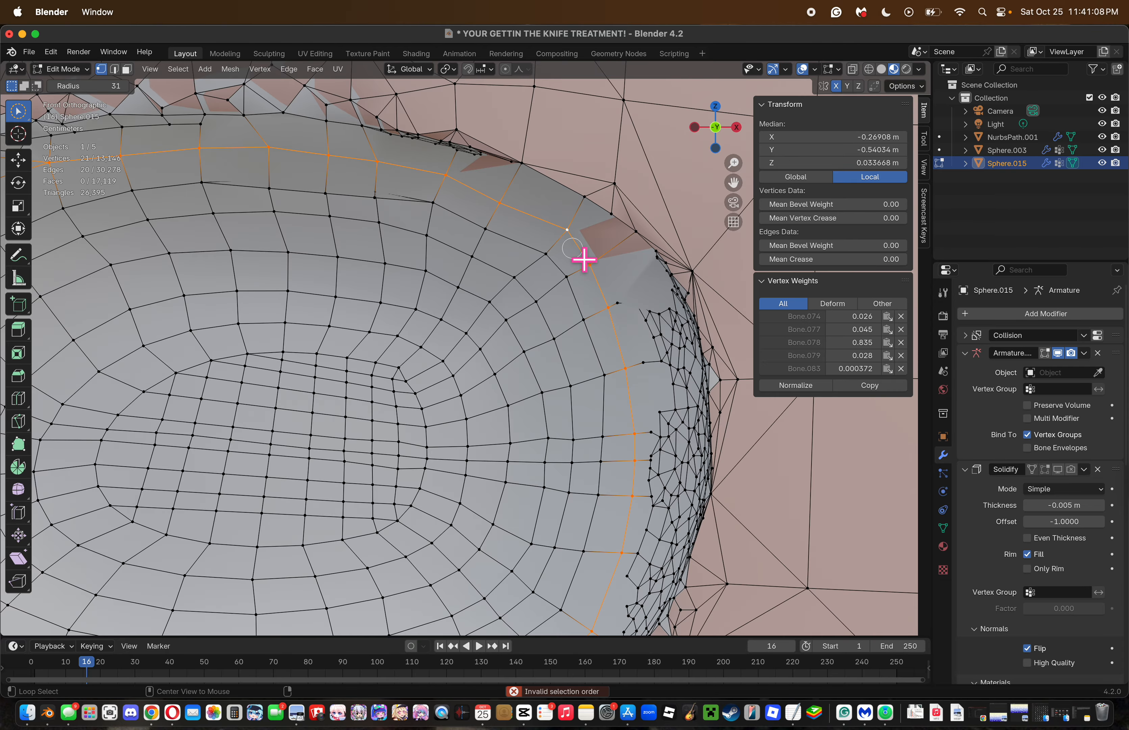
right_click(678, 285)
left_click(676, 283)
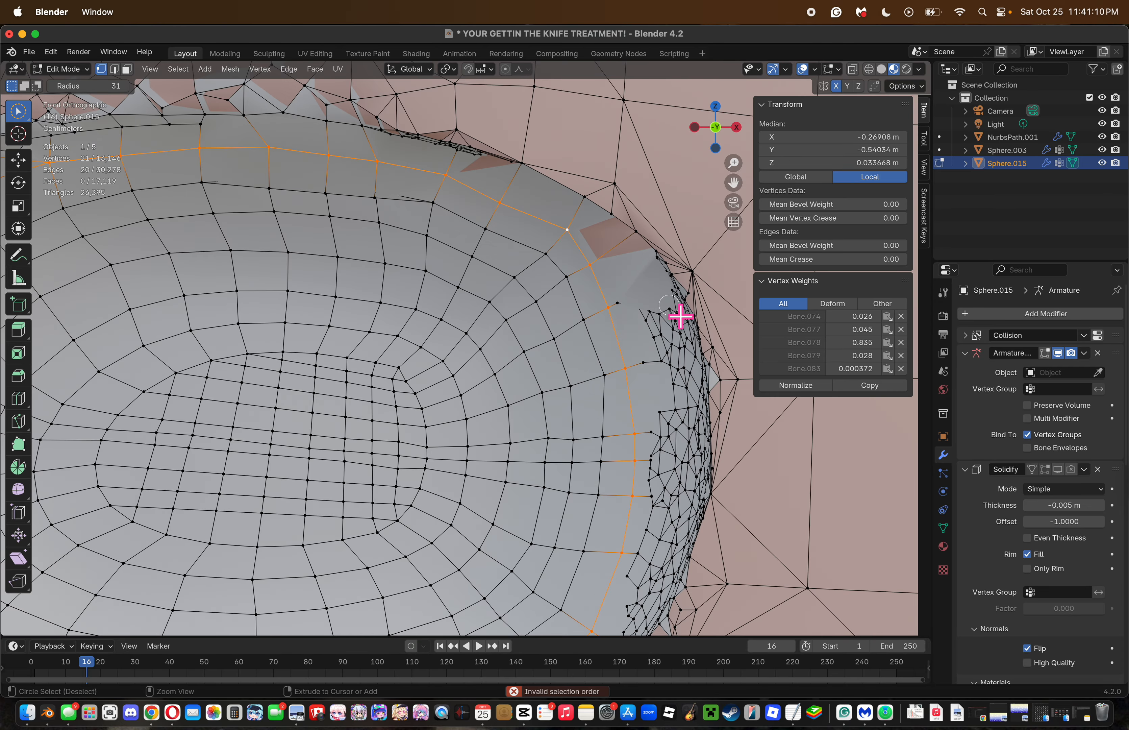
Dissolve the irregular vertices between the outer loop and the rim on the upper part of the right side.
left_click_drag(585, 228, 512, 218)
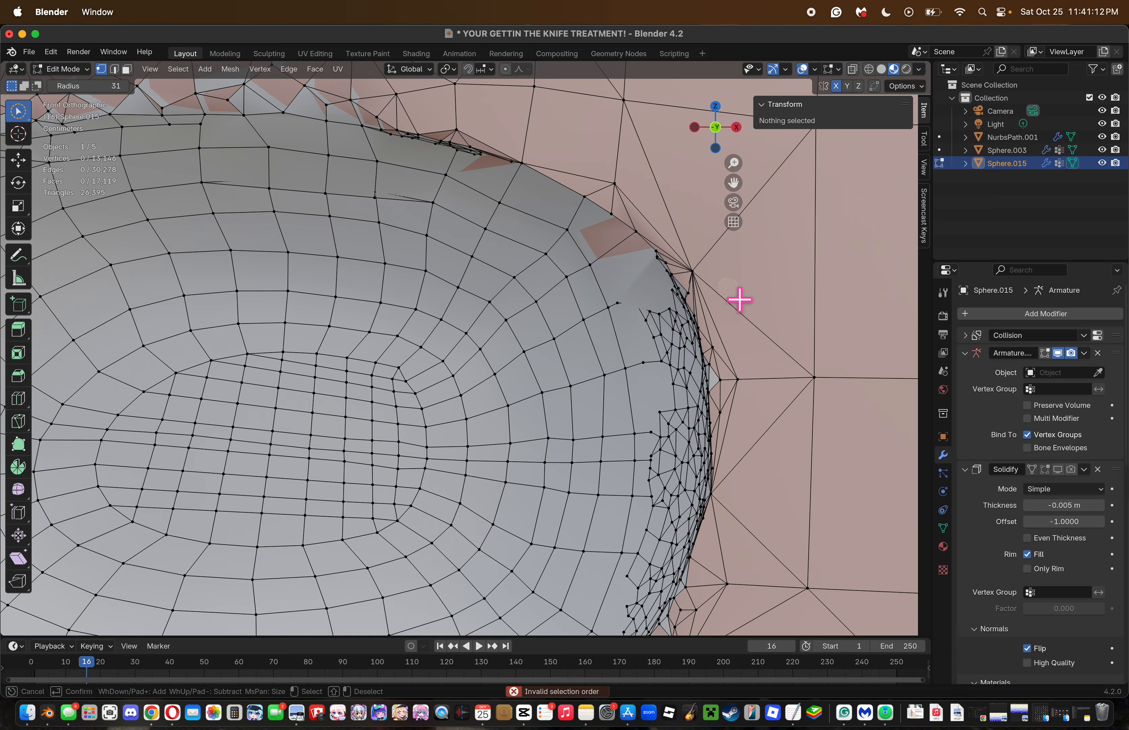
right_click(767, 306)
left_click(763, 304)
mouse_move(649, 315)
left_mouse_down()
mouse_move(665, 348)
mouse_move(670, 330)
left_mouse_up()
key("x")
left_click(643, 310)
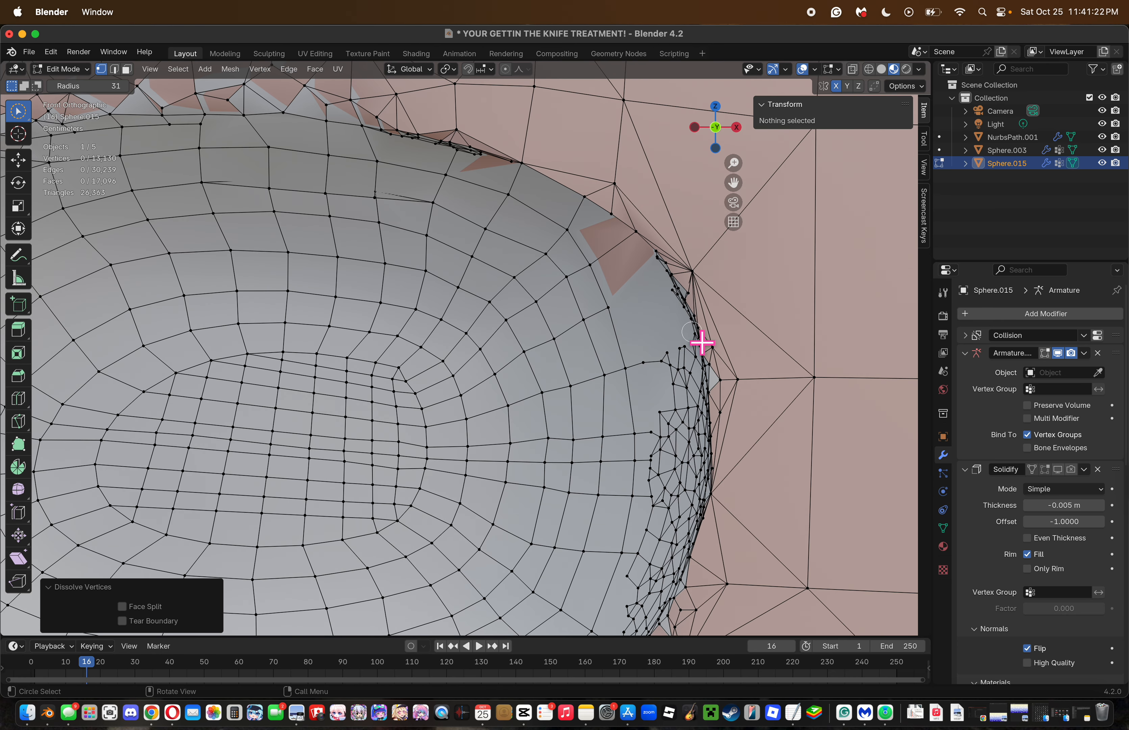
Knife a radial edge from the second outer-loop vertex below the upper-right bend out to the rim.
key("k")
left_click(608, 307)
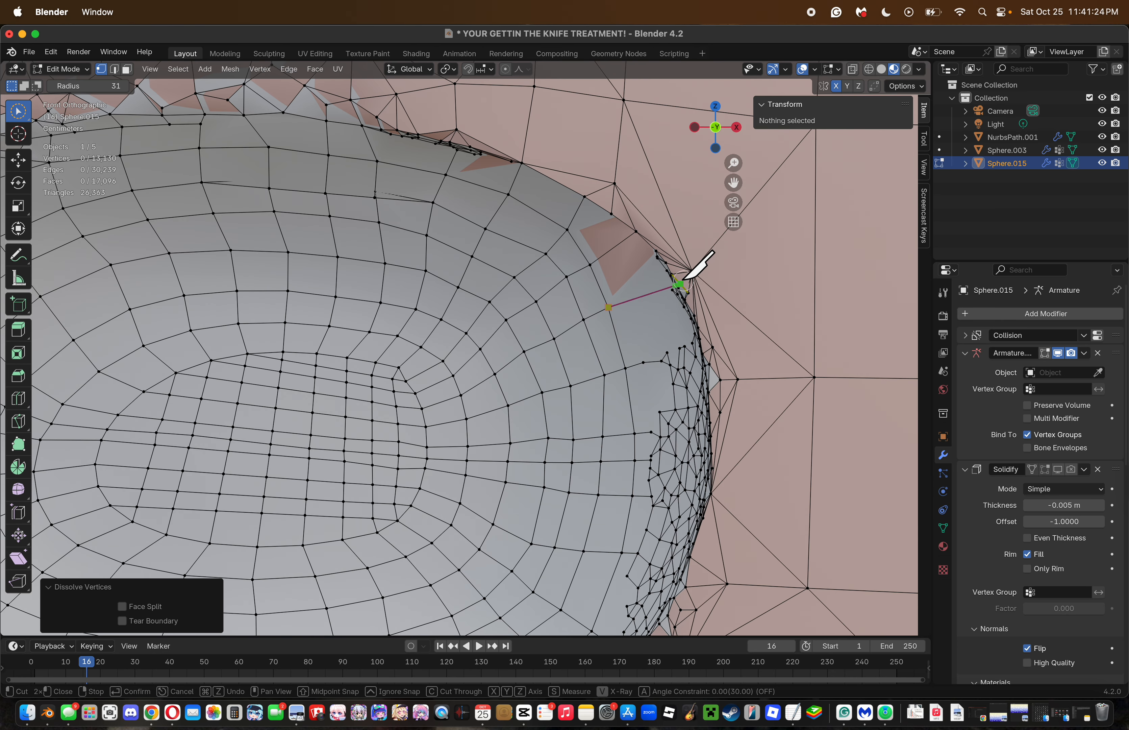
left_click(673, 280)
key("Return")
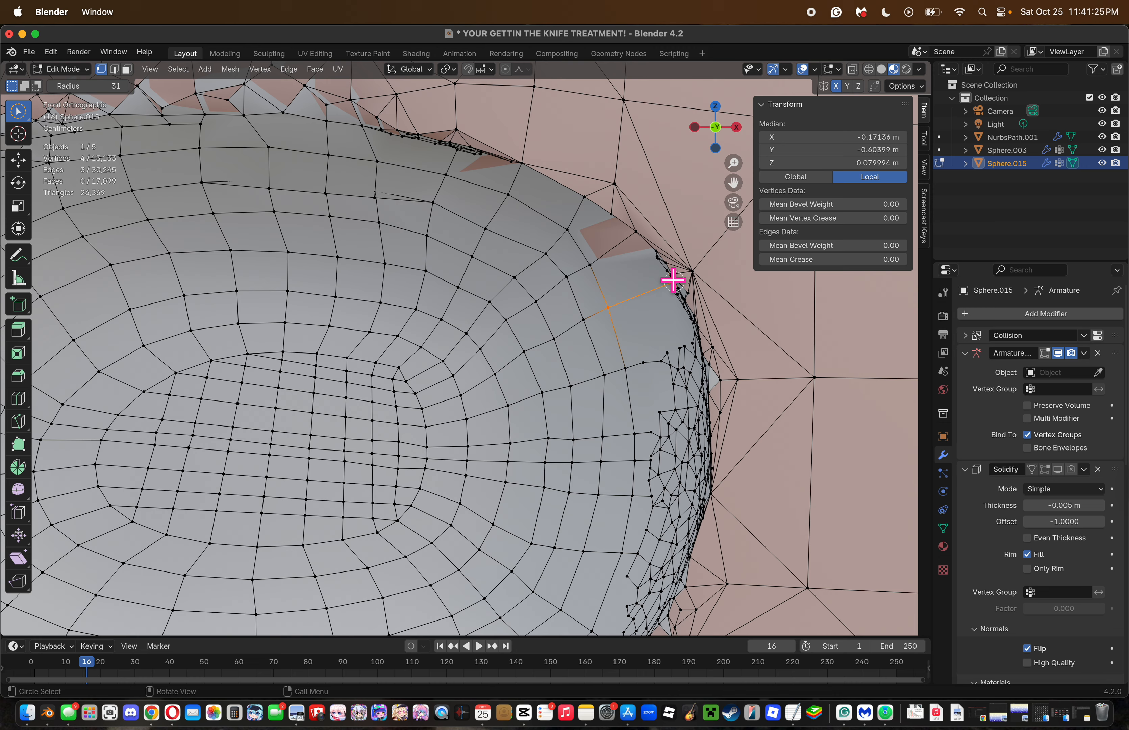
Try dissolving the small rim vertices around the outer end of the new radial edge, and undo it.
mouse_move(645, 264)
left_mouse_down()
mouse_move(664, 278)
mouse_move(659, 253)
mouse_move(663, 268)
left_mouse_up()
key("x")
left_click(771, 280)
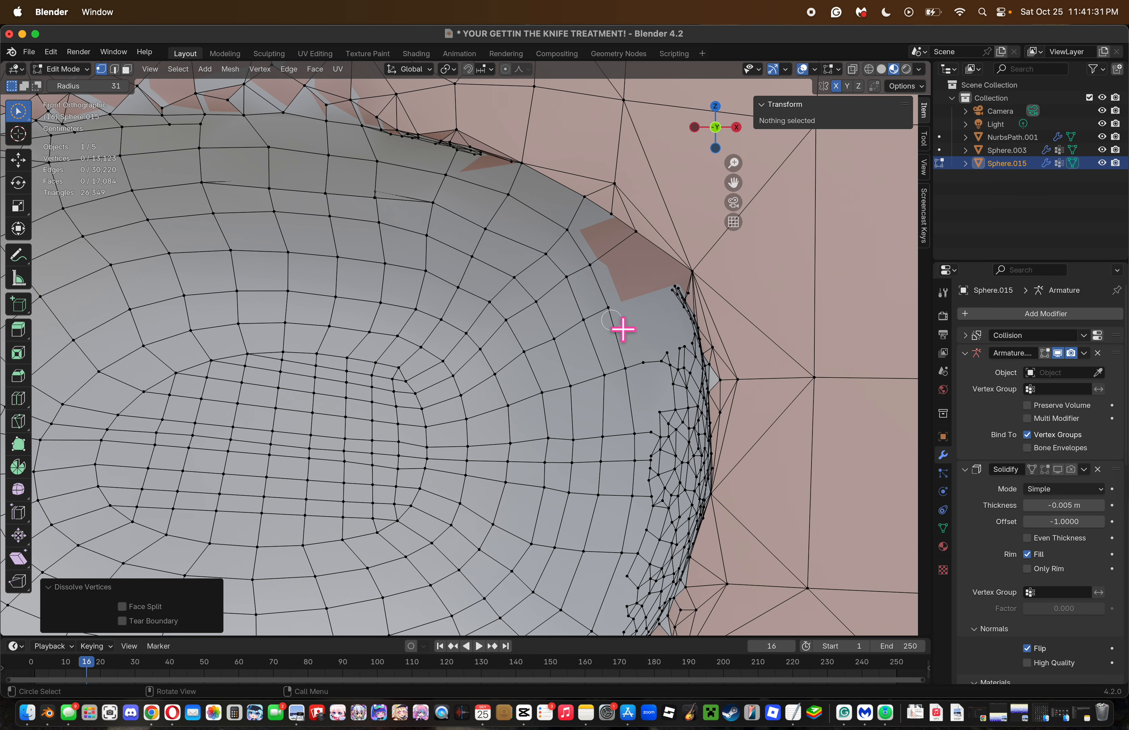
key("super+z")
key("g")
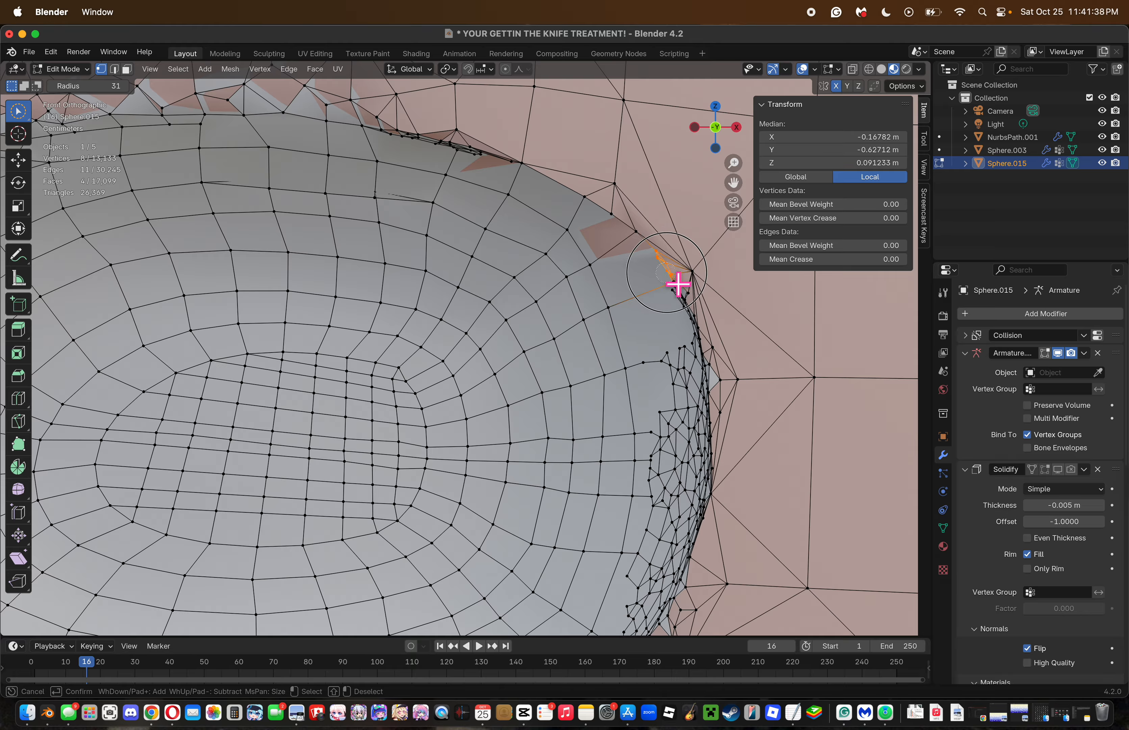
Dissolve the small irregular rim vertices around the outer end of the second radial edge below the upper-right bend.
left_click(677, 281)
key("alt+a")
left_click_drag(663, 264, 669, 273)
key("x")
left_click(794, 307)
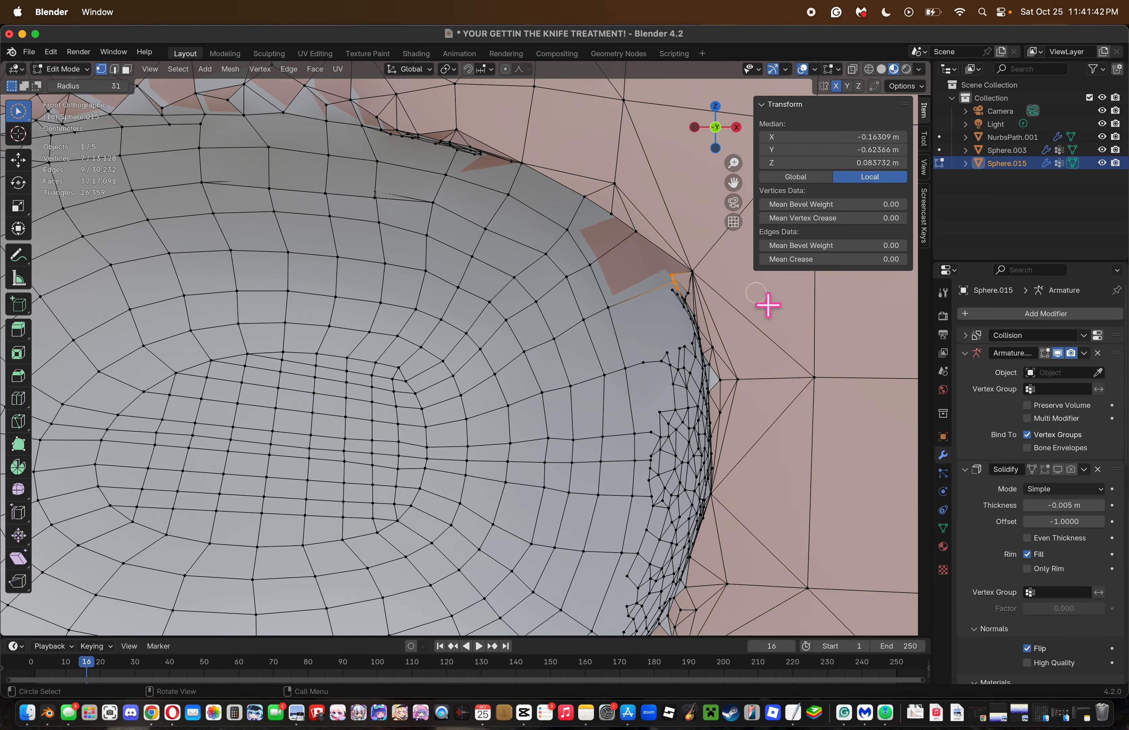
Knife an edge along the rim from the end of the first radial edge to the end of the second one below it.
key("k")
left_click(636, 231)
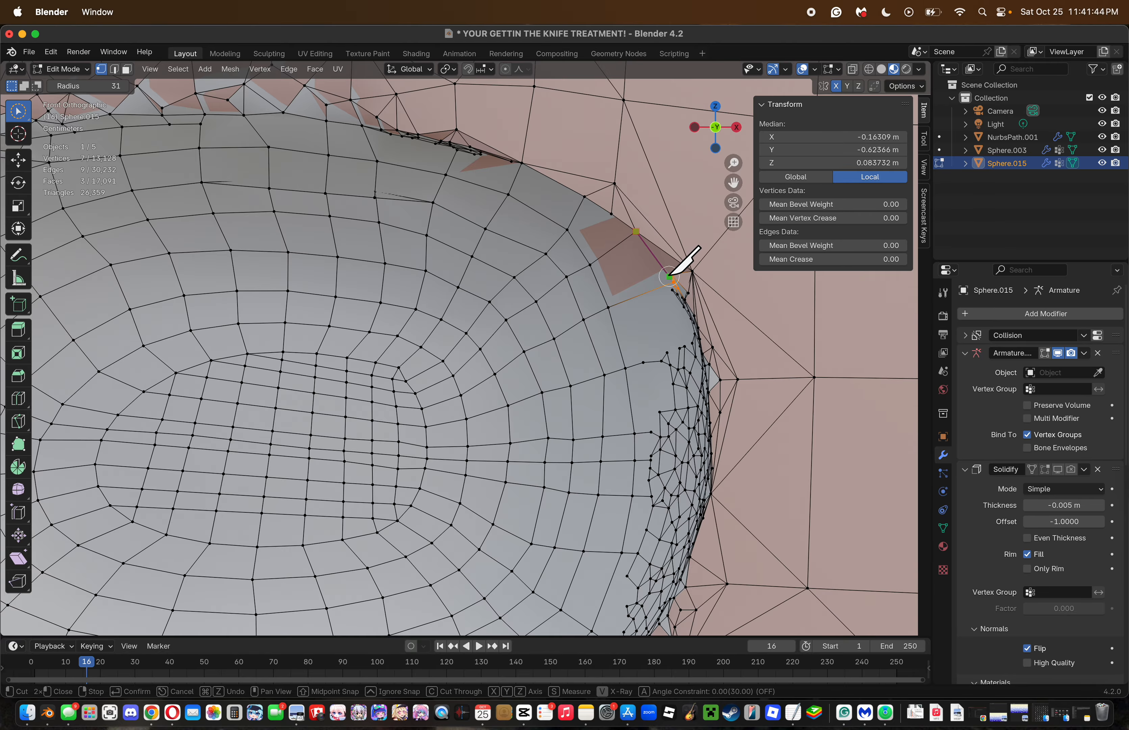
left_click(672, 276)
key("Return")
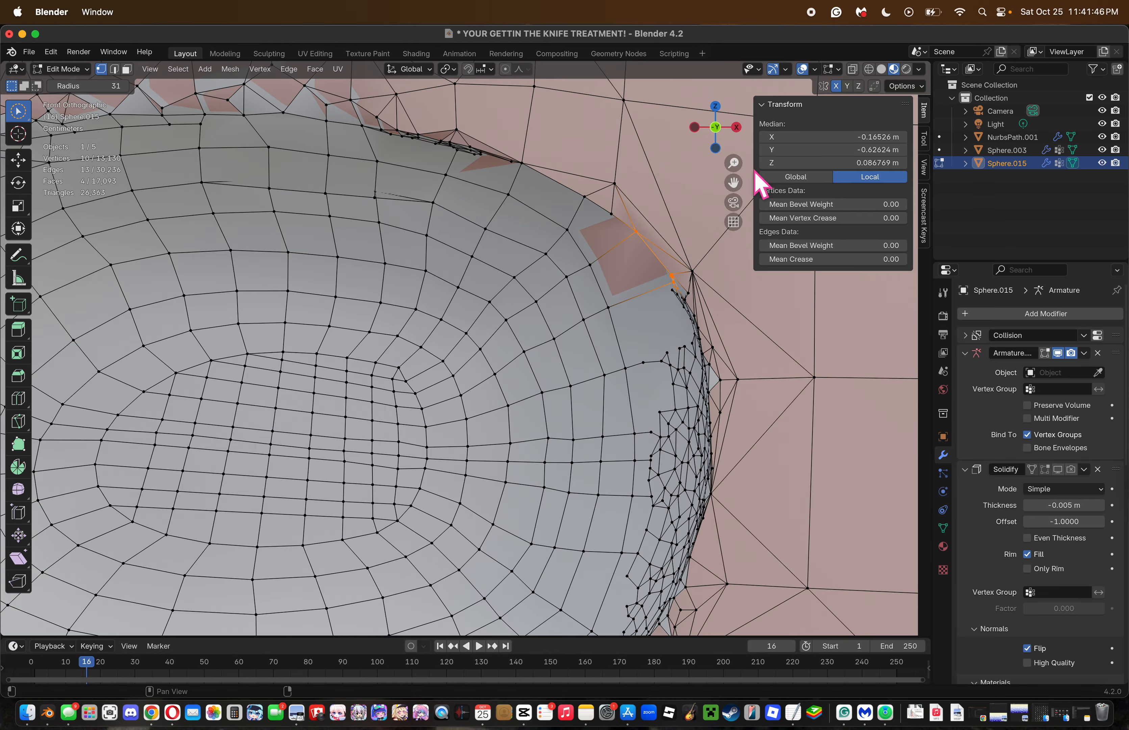
mouse_move(734, 179)
left_mouse_down()
mouse_move(747, 185)
mouse_move(611, 224)
mouse_move(732, 134)
mouse_move(607, 221)
mouse_move(730, 167)
left_mouse_up()
left_click(612, 201)
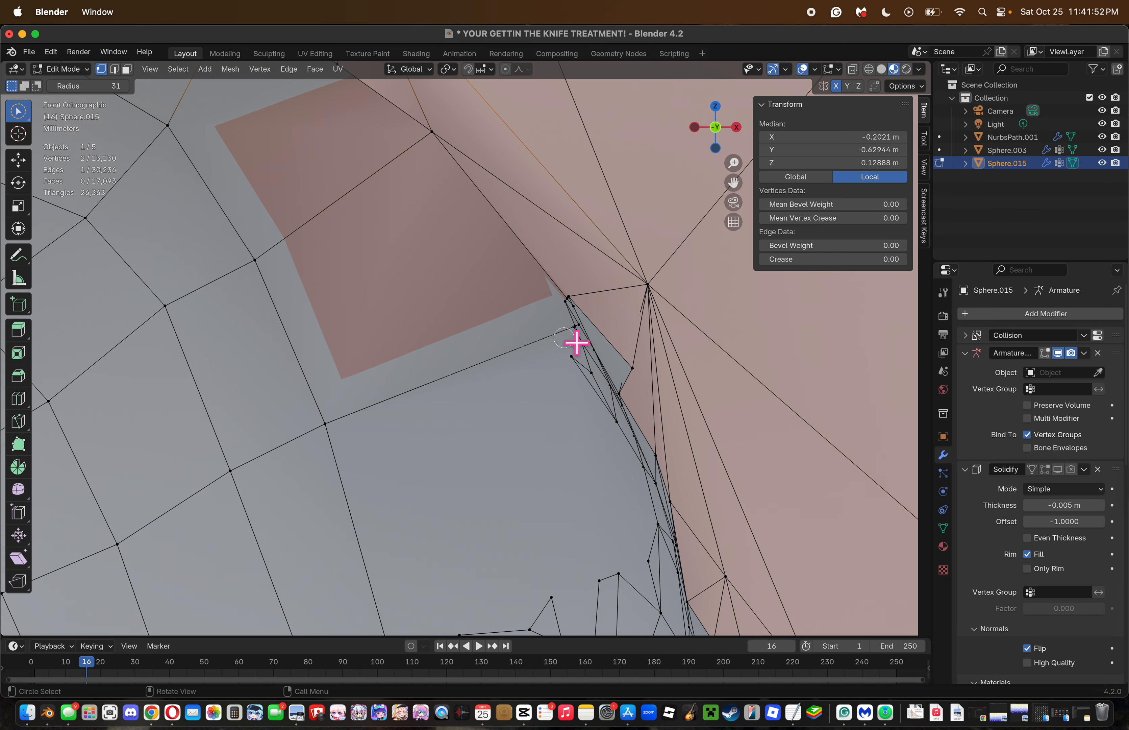
Dissolve the leftover vertices at the second radial edge's outer end and knife a rim edge from it to the rim vertex above.
left_click_drag(577, 343, 579, 312)
left_click(641, 336)
key("k")
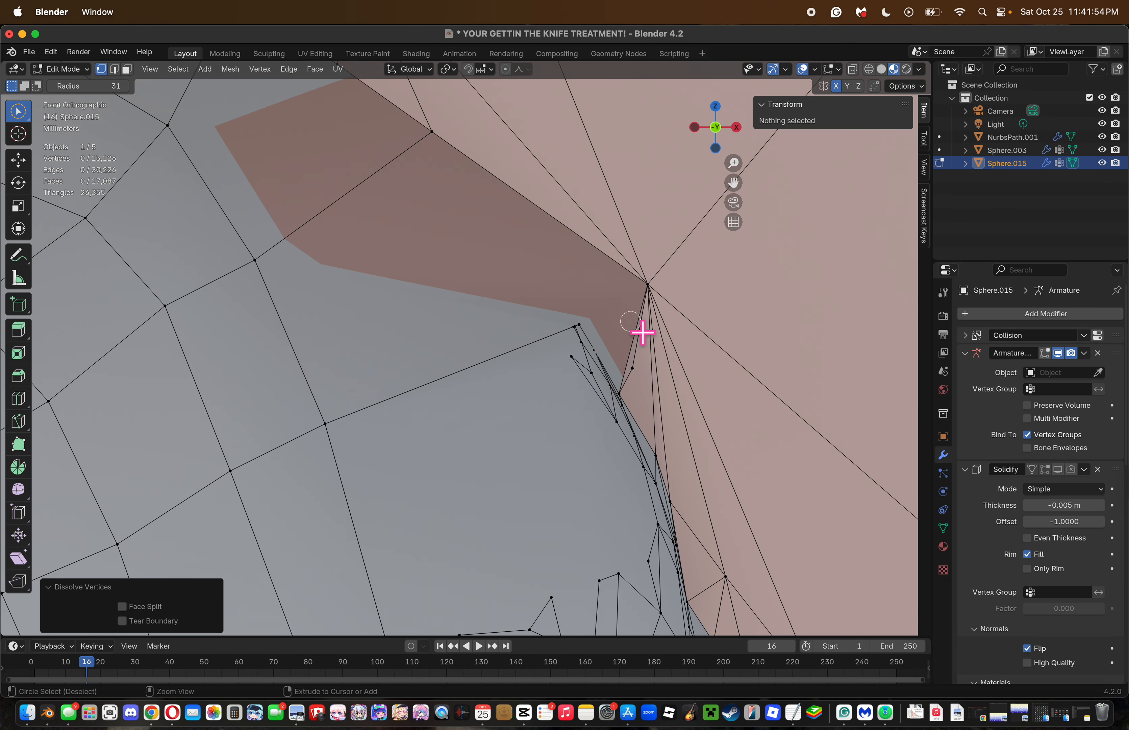
left_click(579, 324)
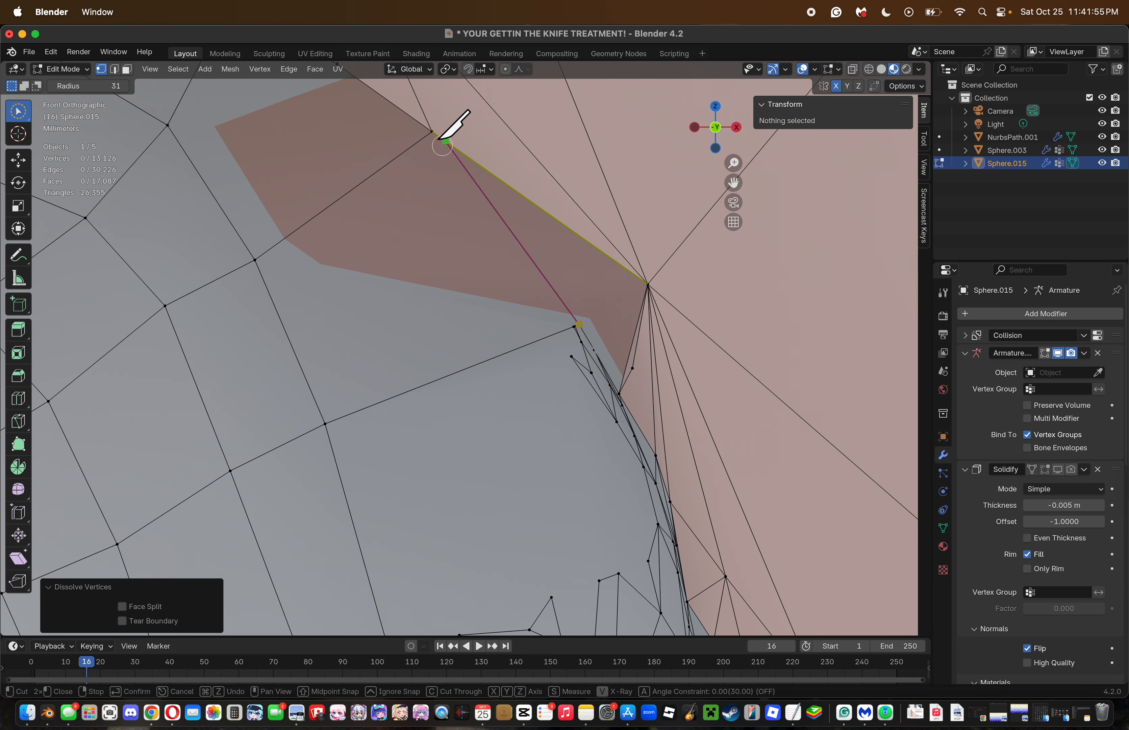
left_click(432, 132)
key("Return")
Dissolve the irregular vertices between the outer loop and the rim just below the second radial edge.
scroll(602, 114, "down", 7)
left_click(612, 209)
mouse_move(611, 209)
left_mouse_down()
mouse_move(590, 234)
mouse_move(604, 247)
mouse_move(609, 196)
mouse_move(627, 234)
mouse_move(595, 269)
mouse_move(624, 267)
mouse_move(577, 272)
left_mouse_up()
left_click(590, 235)
left_click(601, 191)
key("x")
left_click(577, 272)
Knife an edge from the second radial edge's outer end down to the next radial edge near the rim.
key("k")
left_click(595, 173)
left_click(616, 252)
key("Return")
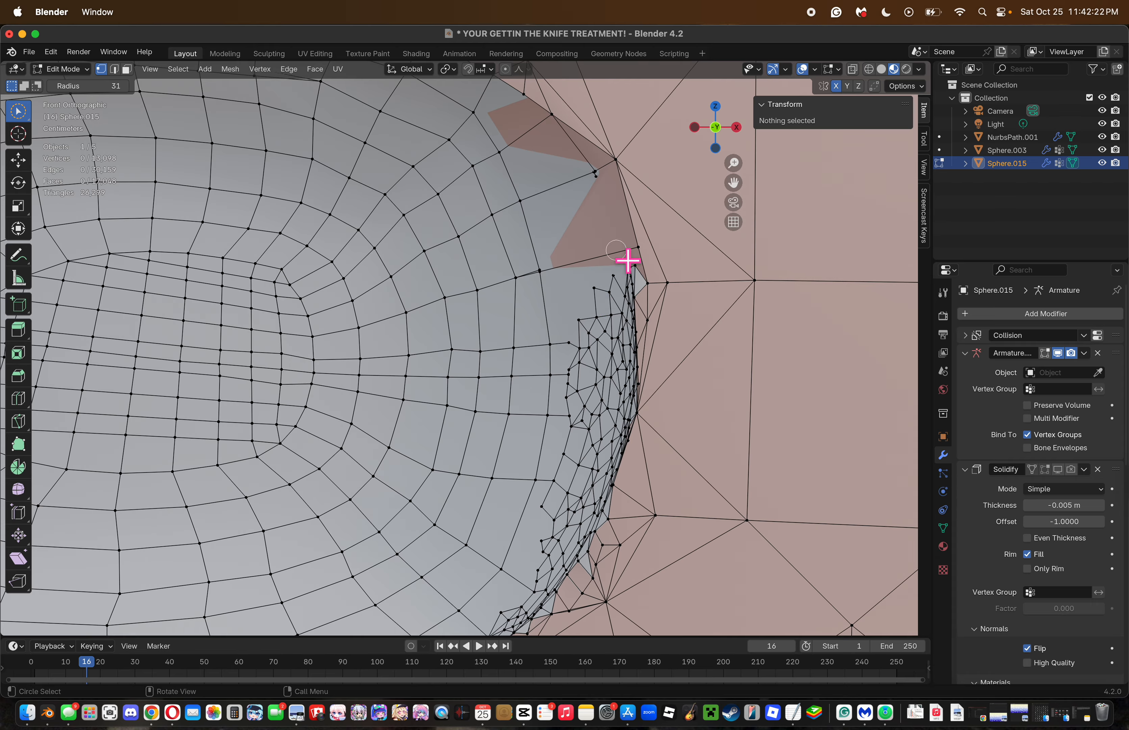
key("k")
left_click(595, 172)
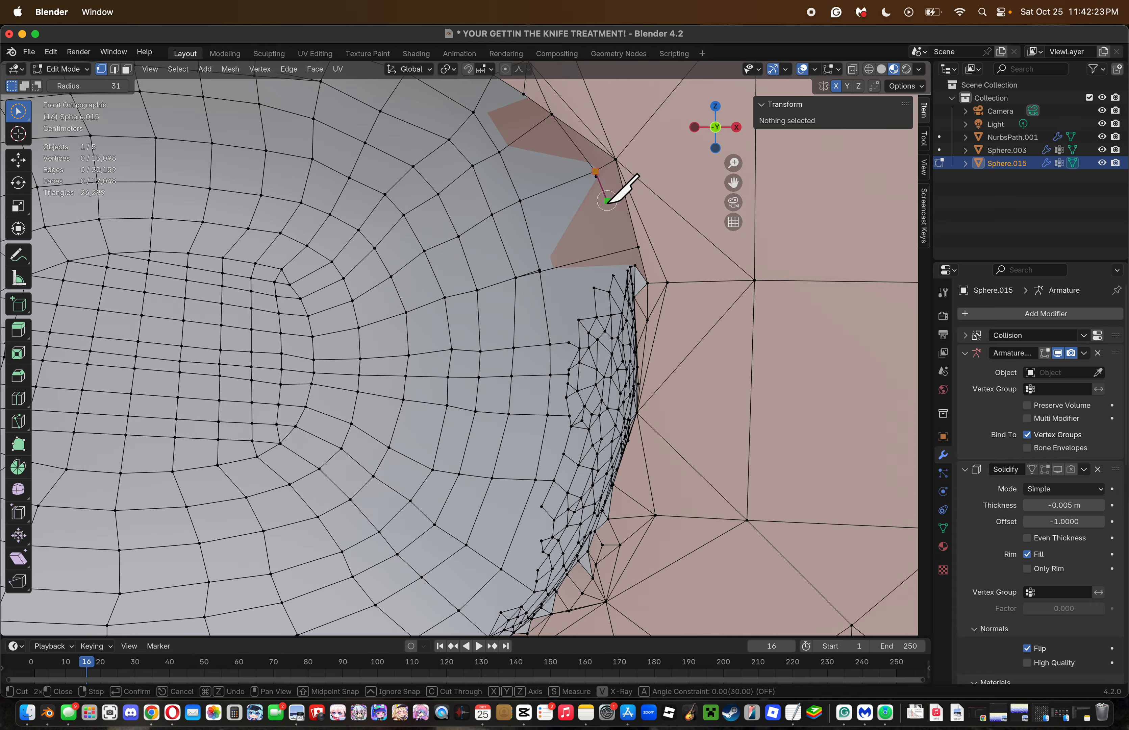
left_click(614, 253)
key("Return")
Dissolve the next patch of irregular vertices below the third radial edge, between the outer loop and the rim.
key("c")
mouse_move(593, 326)
left_mouse_down()
mouse_move(636, 285)
mouse_move(627, 328)
left_mouse_up()
key("Return")
key("ctrl+x")
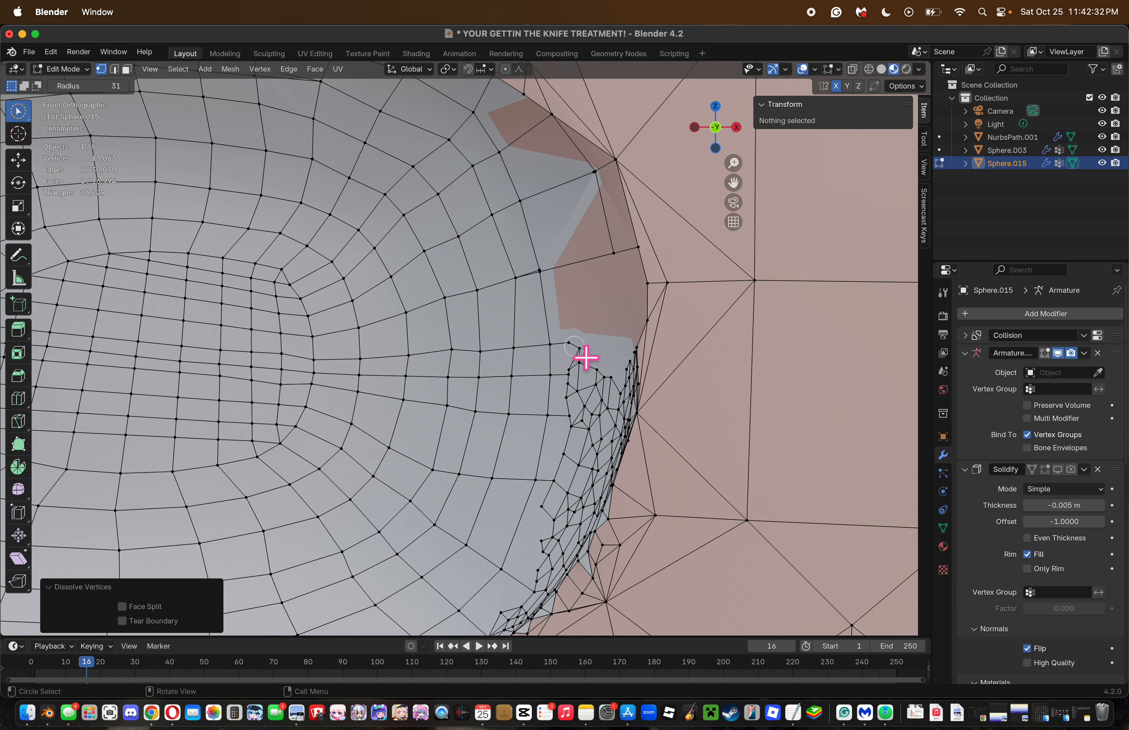
Knife a radial edge from the outer-loop vertex above the remaining dense patch out to the rim.
key("k")
left_click(569, 343)
key("Escape")
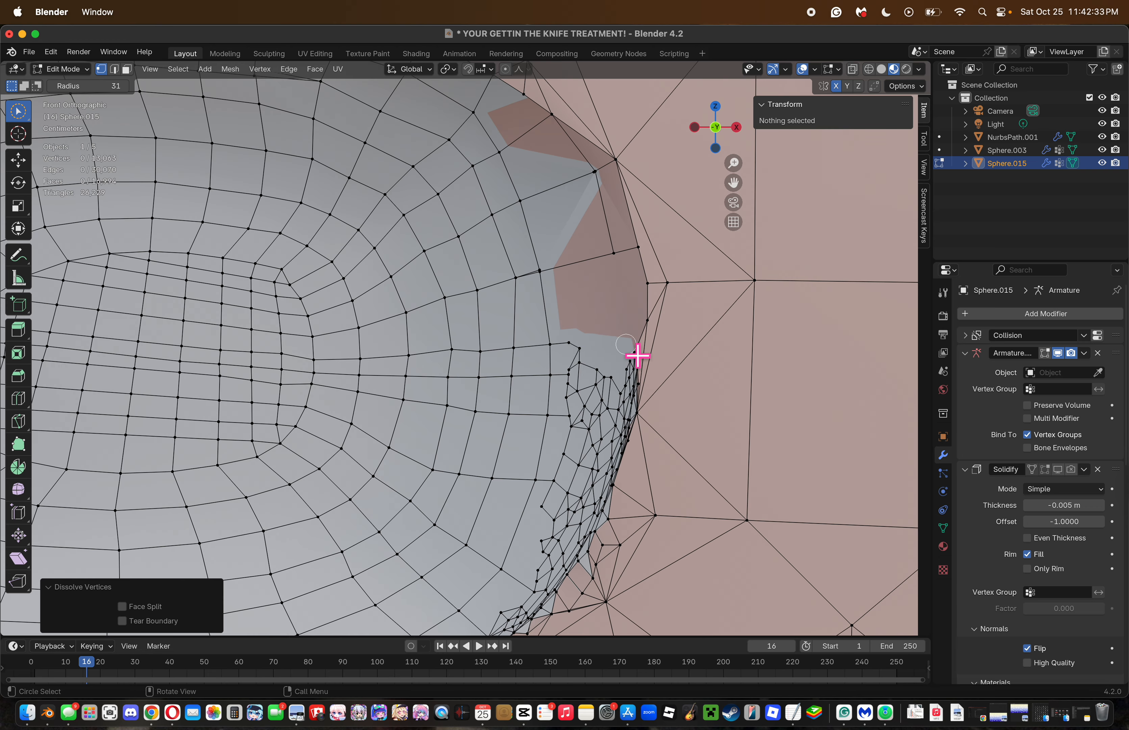
key("k")
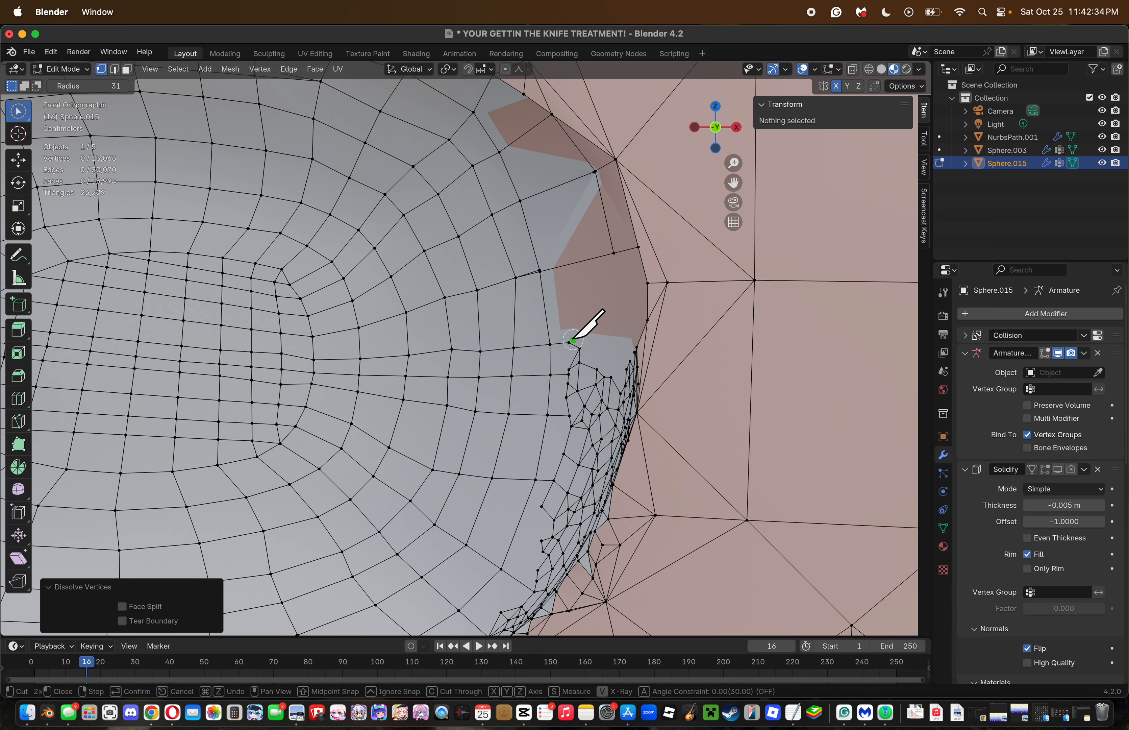
left_click(570, 340)
left_click(647, 322)
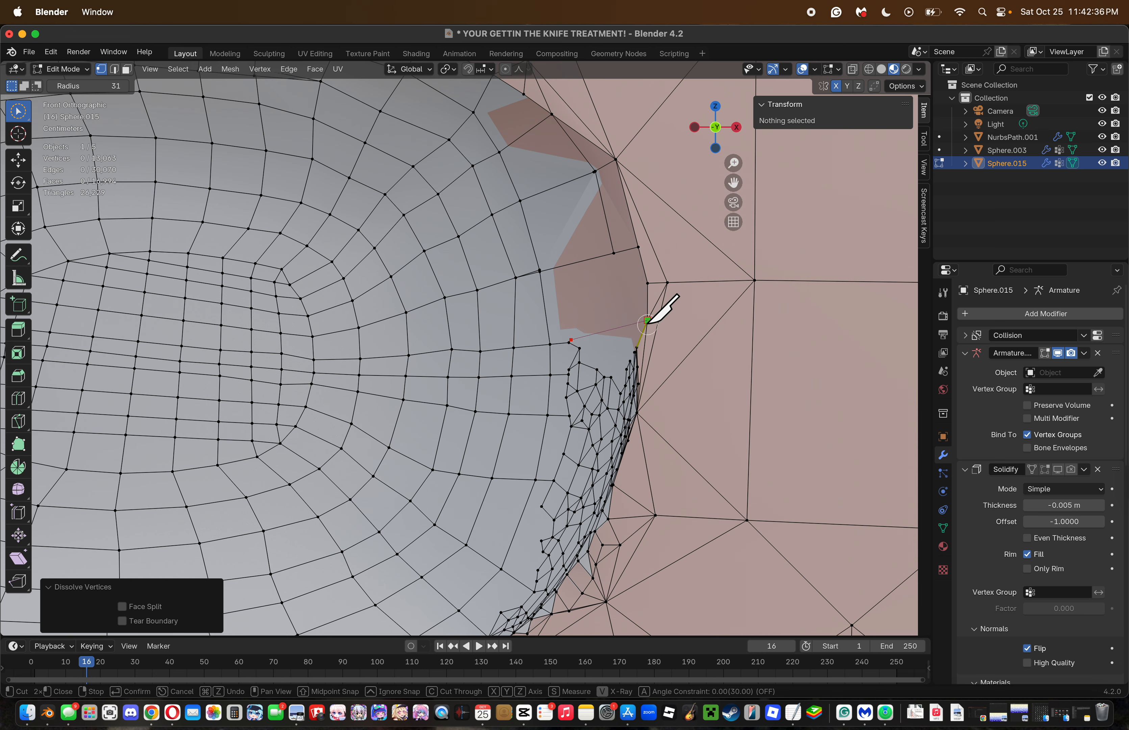
key("Return")
Dissolve the dense patch of irregular vertices between the outer loop and the rim down the right side of the mesh.
key("alt+a")
left_click_drag(734, 183, 813, 84)
left_click(558, 546)
key("x")
left_click(559, 547)
mouse_move(658, 385)
left_mouse_down()
mouse_move(639, 418)
mouse_move(688, 315)
mouse_move(662, 328)
mouse_move(662, 267)
mouse_move(675, 266)
mouse_move(683, 360)
mouse_move(712, 266)
mouse_move(683, 365)
mouse_move(622, 474)
mouse_move(643, 464)
mouse_move(691, 373)
mouse_move(723, 262)
mouse_move(698, 355)
left_mouse_up()
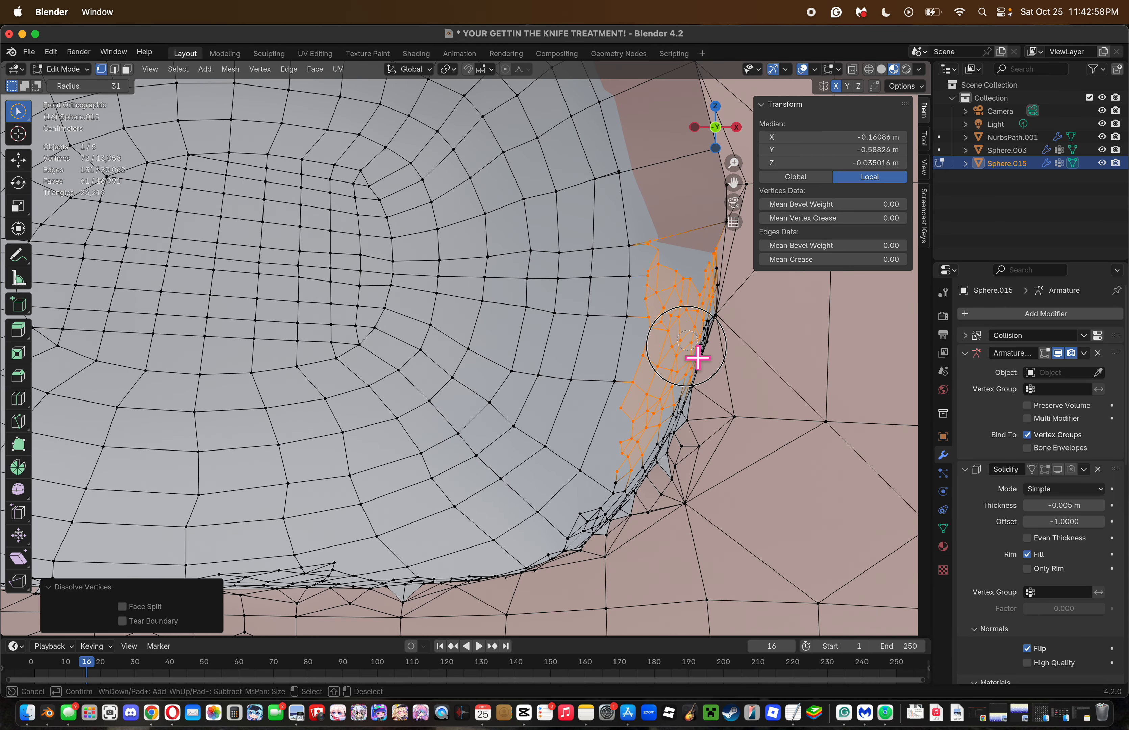
key("x")
left_click(683, 353)
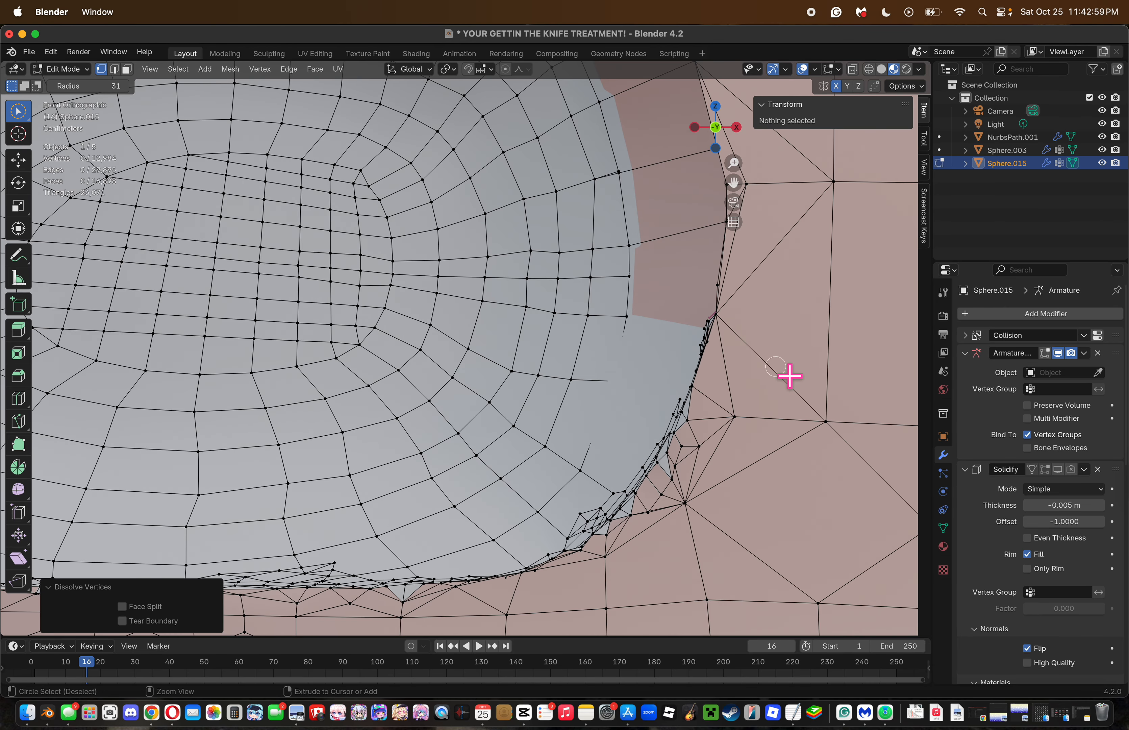
key("ctrl+z")
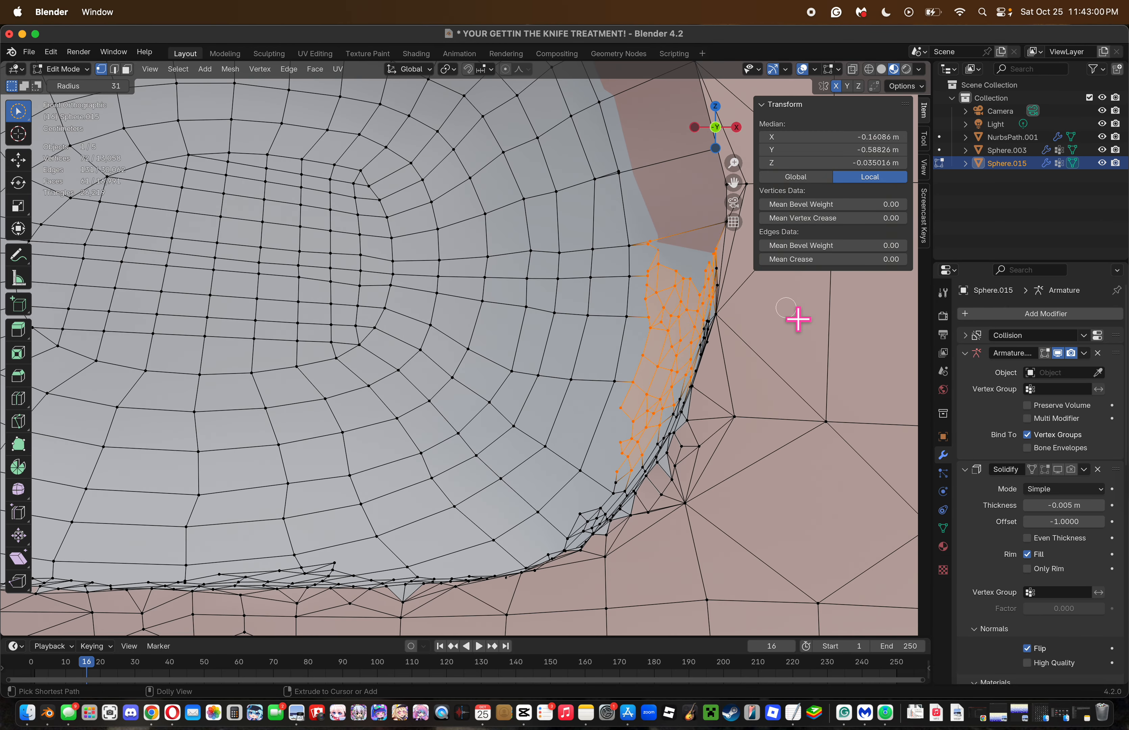
key("ctrl+shift+z")
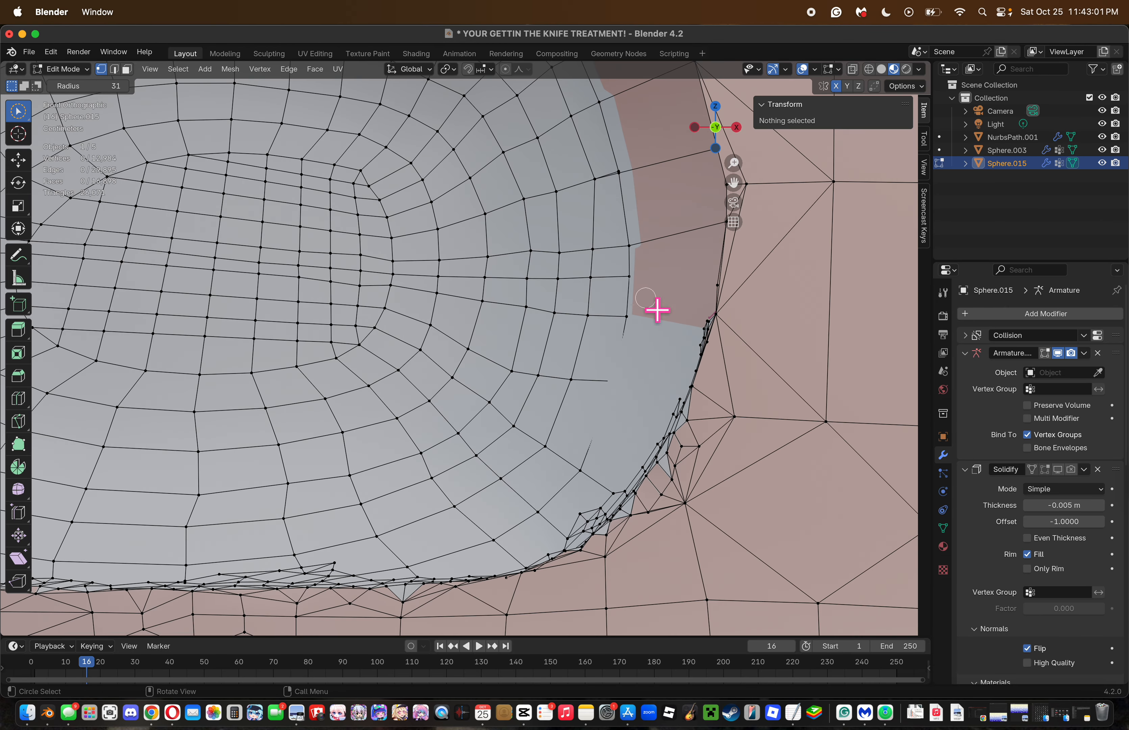
Knife two radial edges from the next two outer-loop vertices on the right side out to the rim.
key("k")
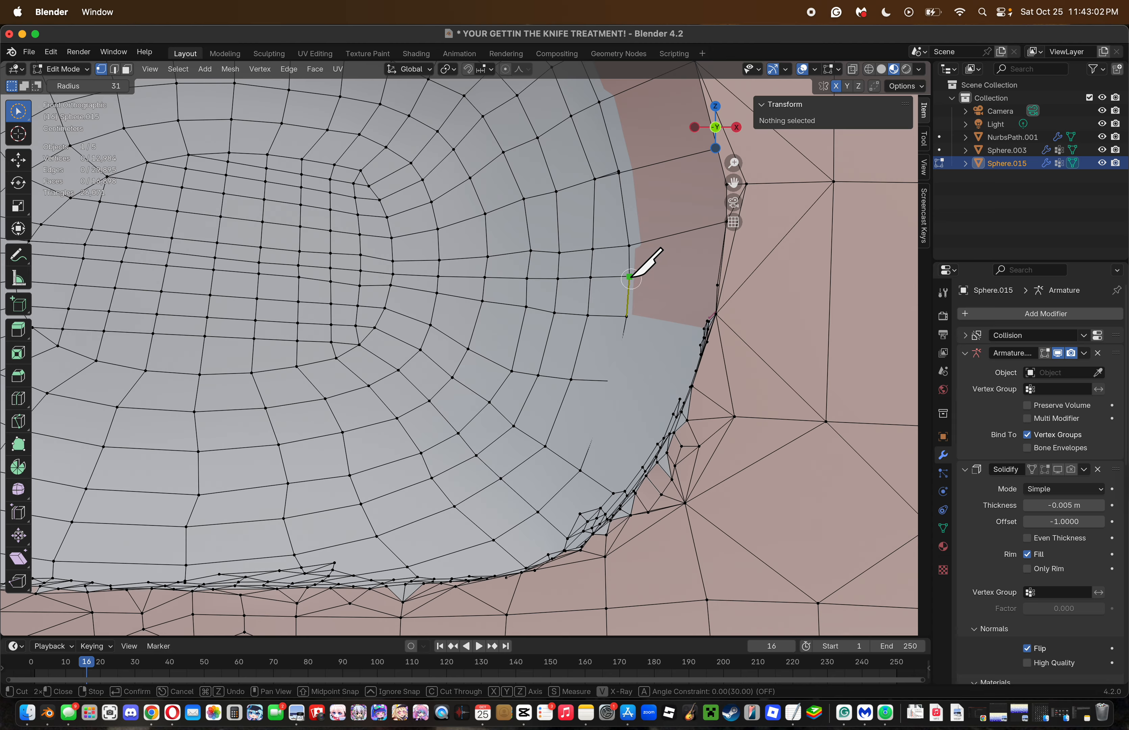
left_click(630, 275)
key("Return")
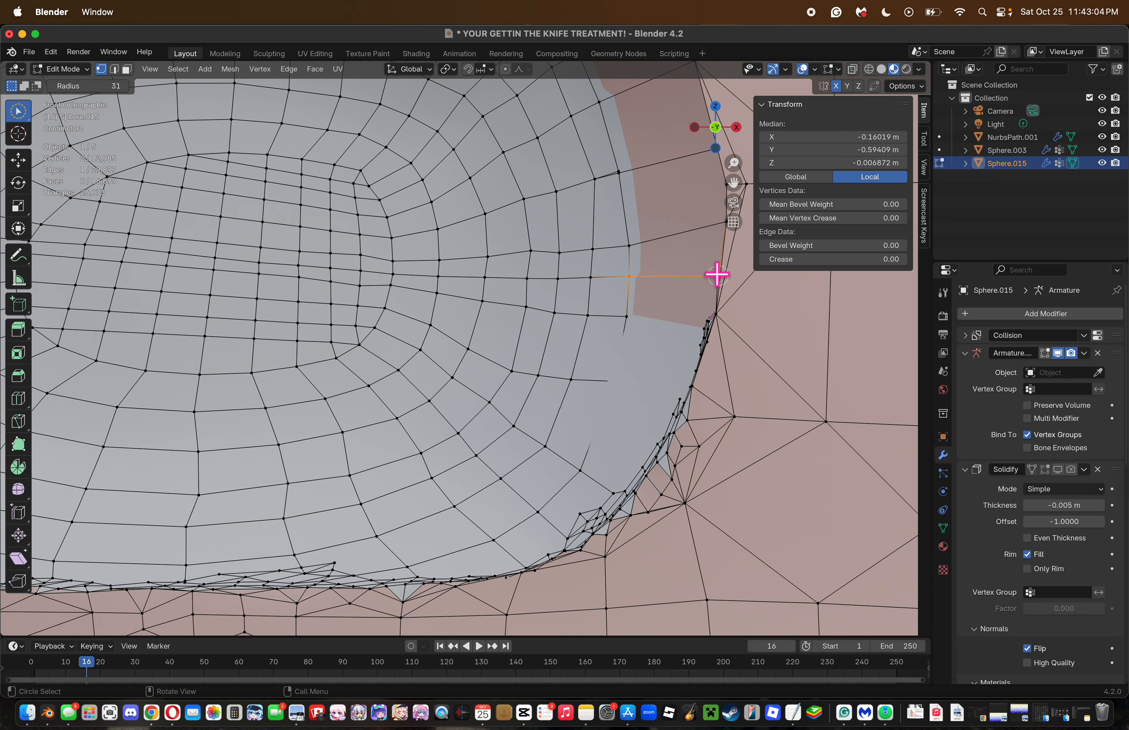
key("k")
left_click(627, 317)
left_click(710, 324)
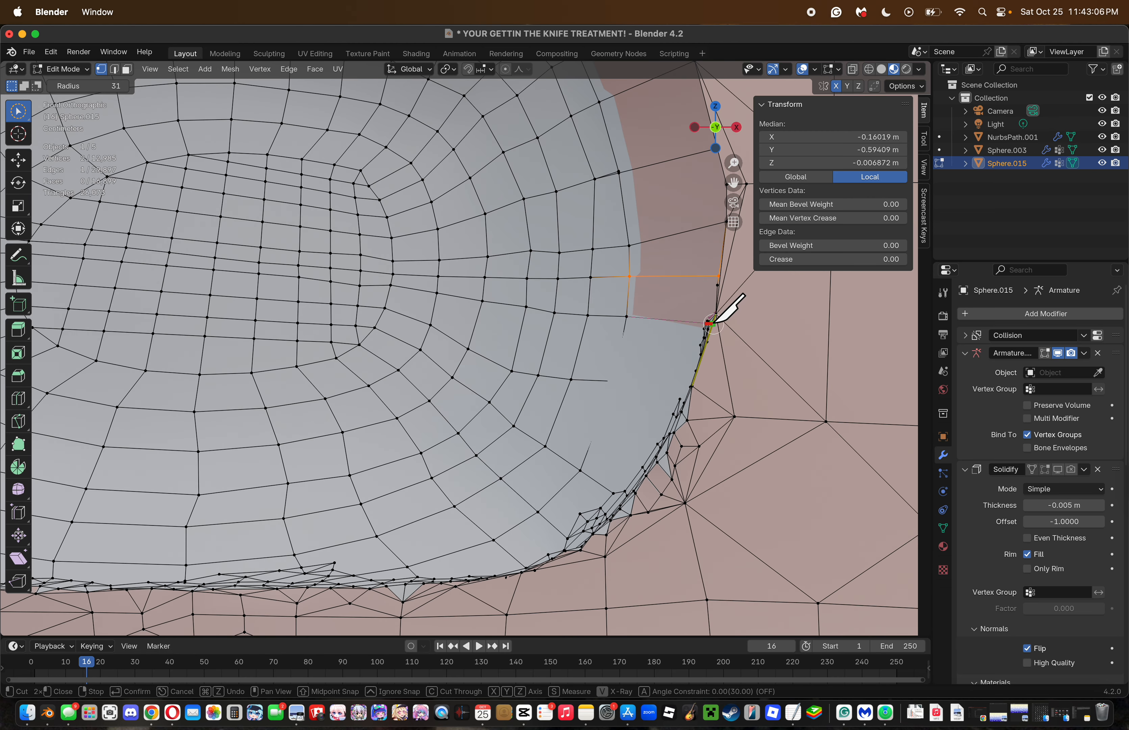
key("Return")
Knife a radial edge from the end of the open edge below the two new radial edges out to the rim.
key("k")
left_click(614, 381)
left_click(690, 385)
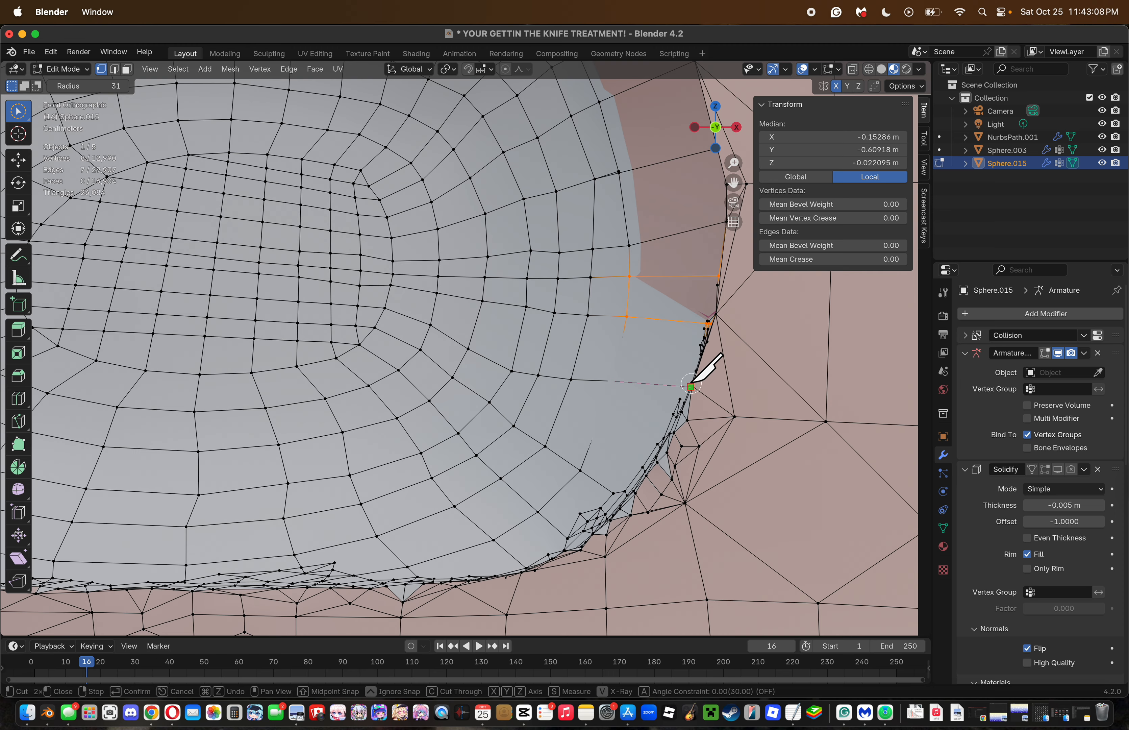
key("Return")
Dissolve the small rim vertices between the two lowest new radial edges and the stray rim vertex just above them.
left_click(666, 424)
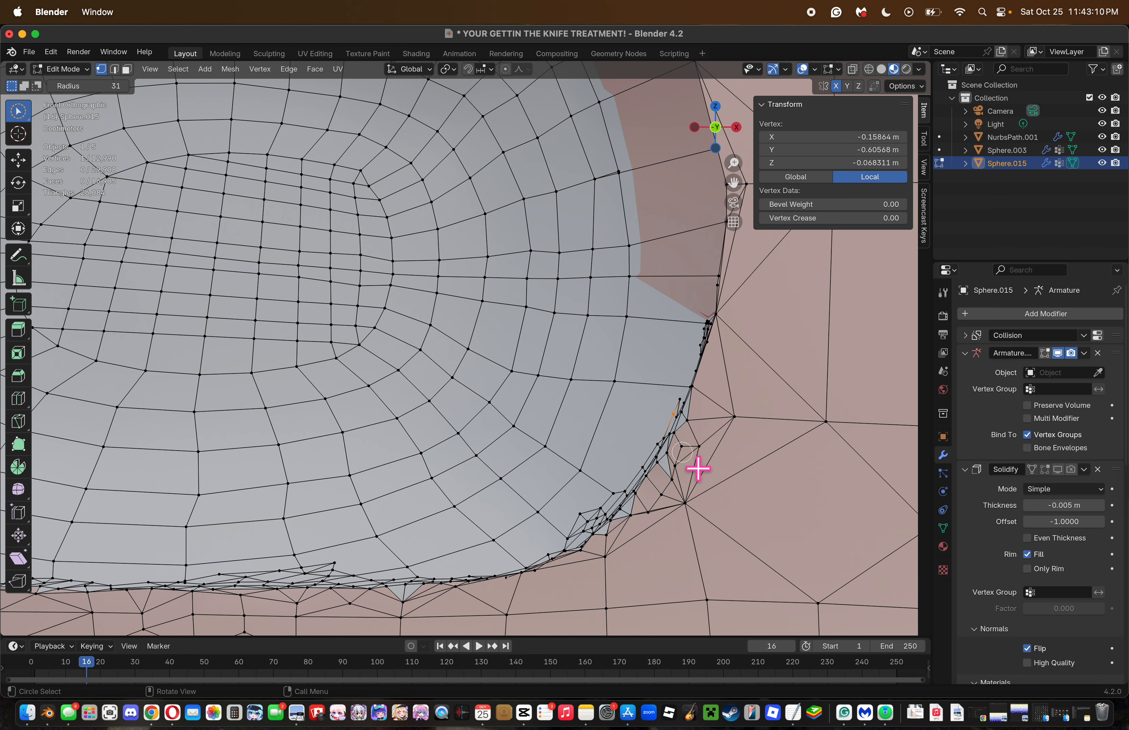
mouse_move(700, 336)
left_mouse_down()
mouse_move(713, 342)
mouse_move(691, 363)
mouse_move(706, 371)
left_mouse_up()
key("x")
left_click(702, 362)
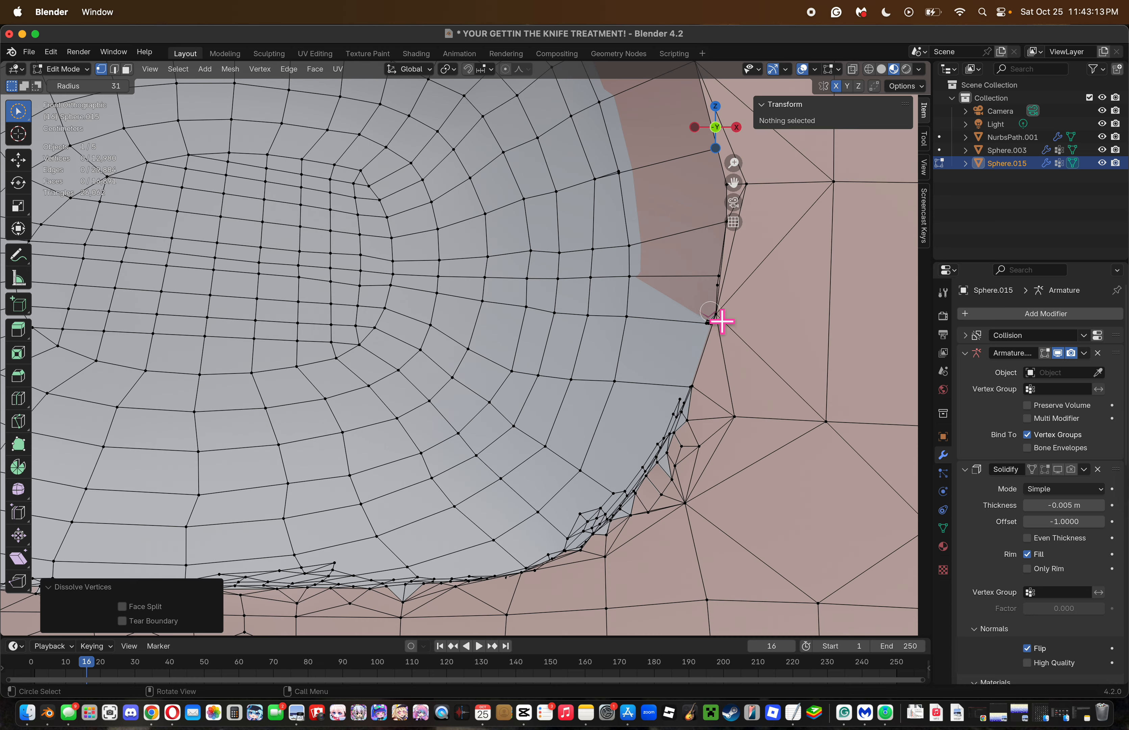
left_click_drag(704, 287, 703, 293)
mouse_move(703, 306)
left_mouse_down()
mouse_move(720, 299)
mouse_move(708, 292)
left_mouse_up()
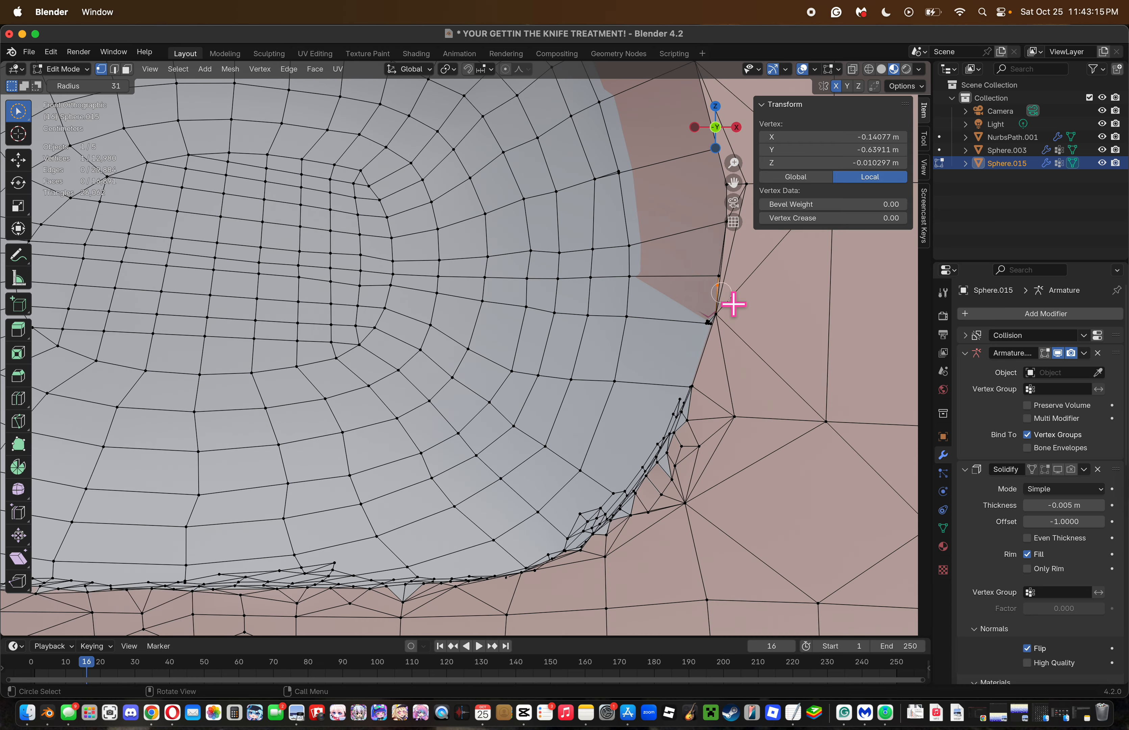
key("x")
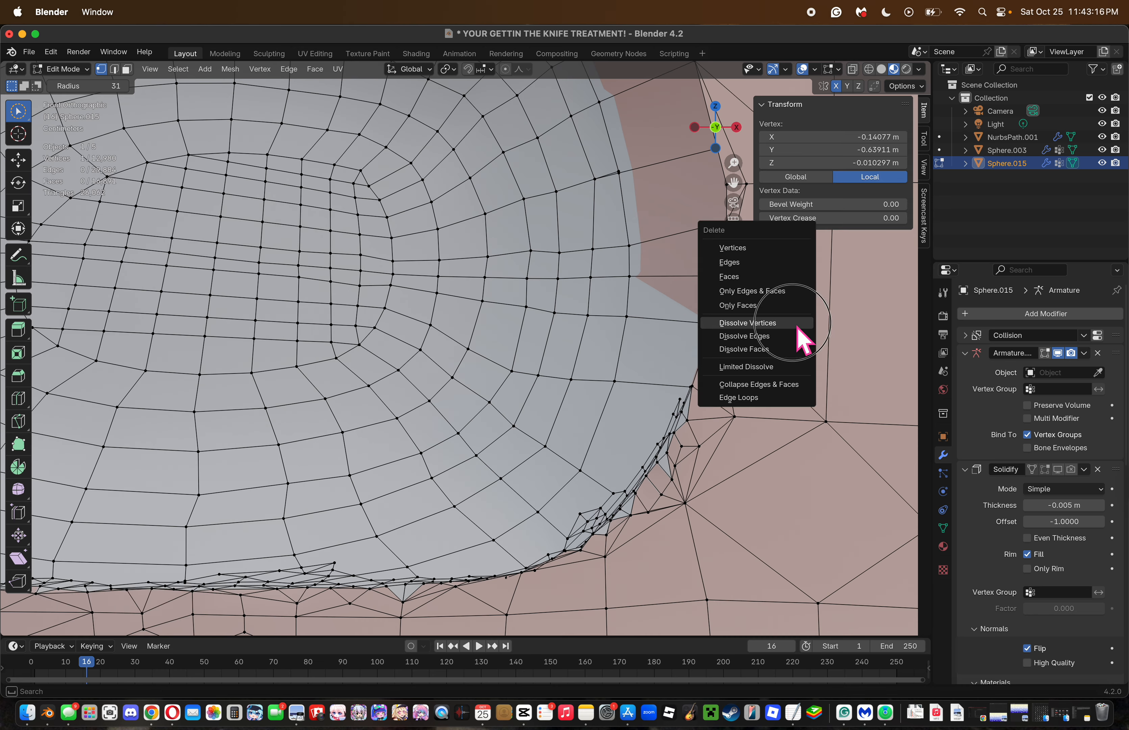
left_click(796, 322)
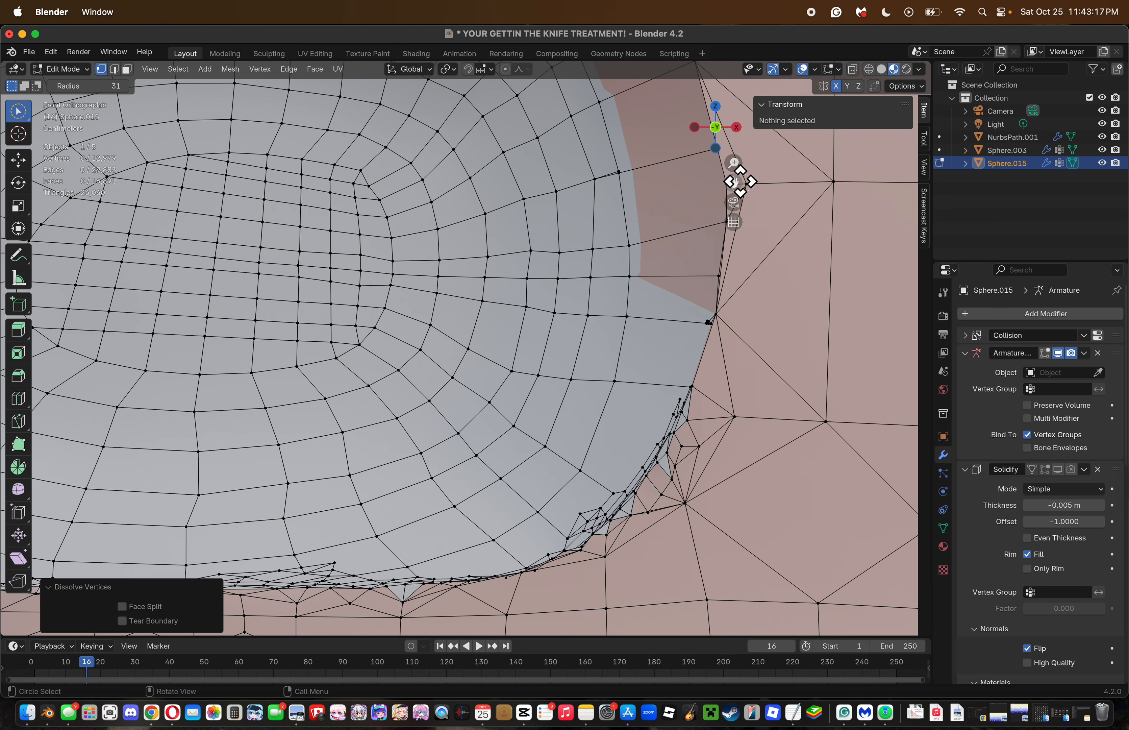
Merge the two overlapping outer-loop vertices at the inner end of the third radial edge.
left_click_drag(740, 181, 729, 350)
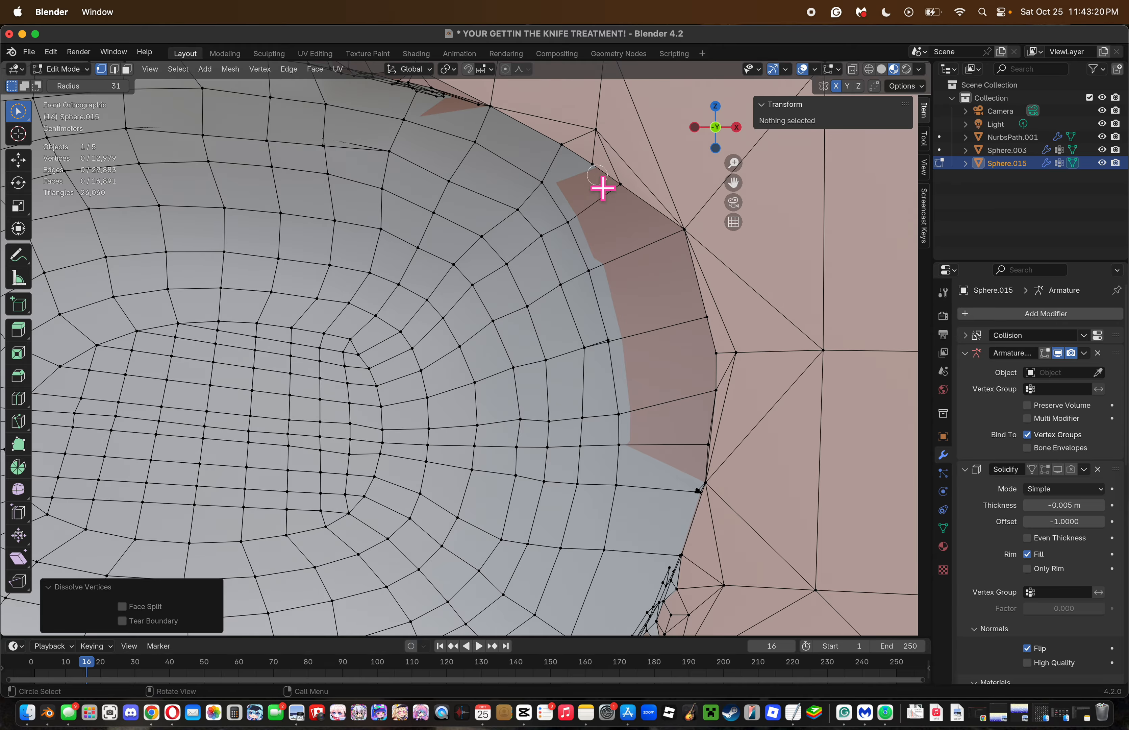
left_click(600, 186)
left_click_drag(732, 183, 746, 67)
left_click(628, 231, "shift")
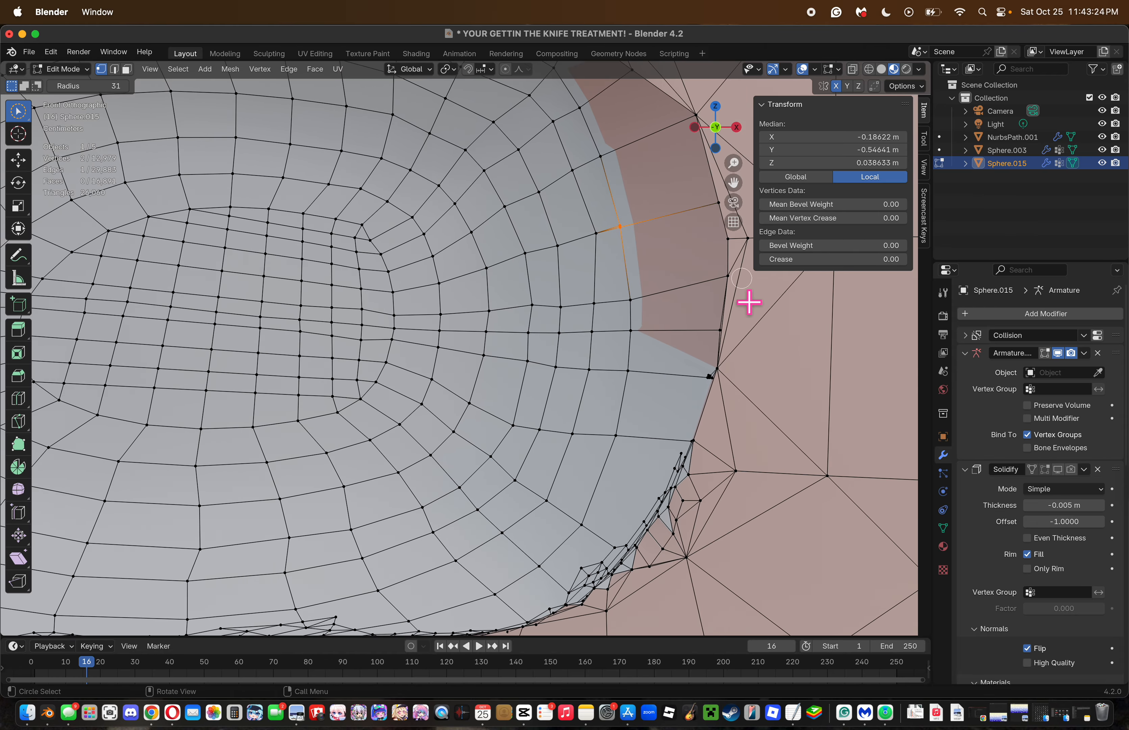
key("m")
left_click(724, 358)
Merge the cluster of irregular rim vertices just above the lower-right bend.
left_click_drag(733, 182, 746, 2)
left_click_drag(696, 268, 671, 330)
key("m")
left_click(726, 351)
Try merging the small rim vertices at the lower-right bend at their center, and undo it.
left_click_drag(658, 352, 648, 360)
key("m")
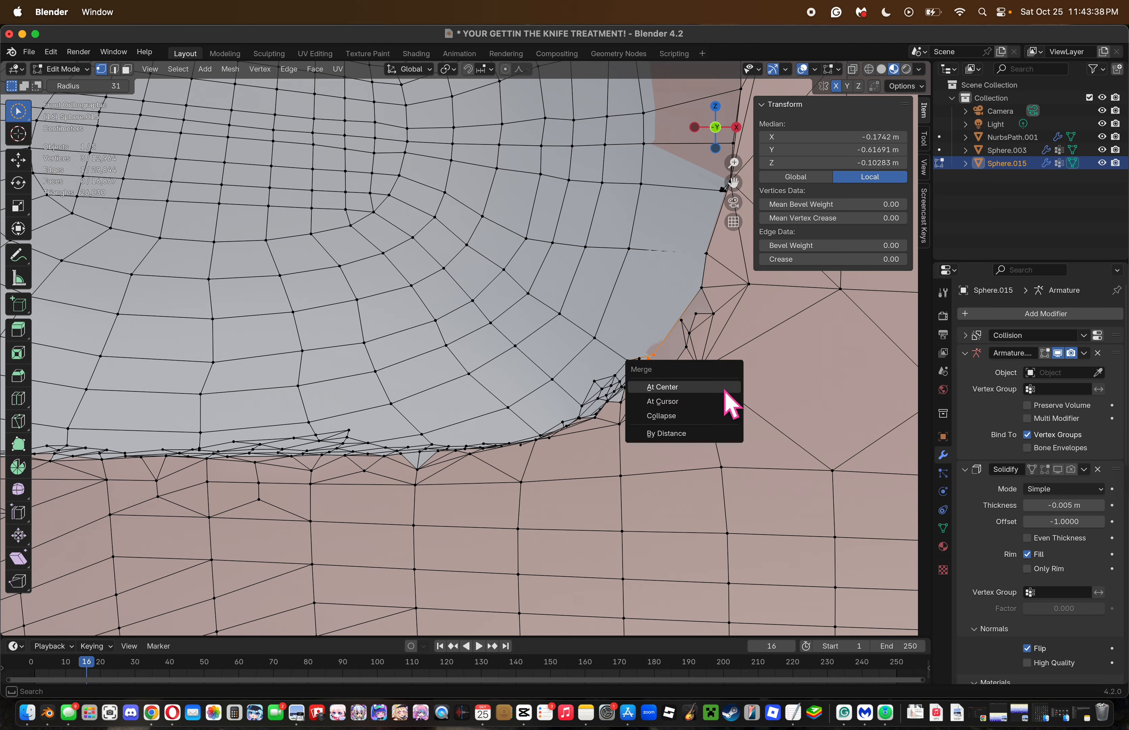
left_click(718, 385)
key("ctrl+z")
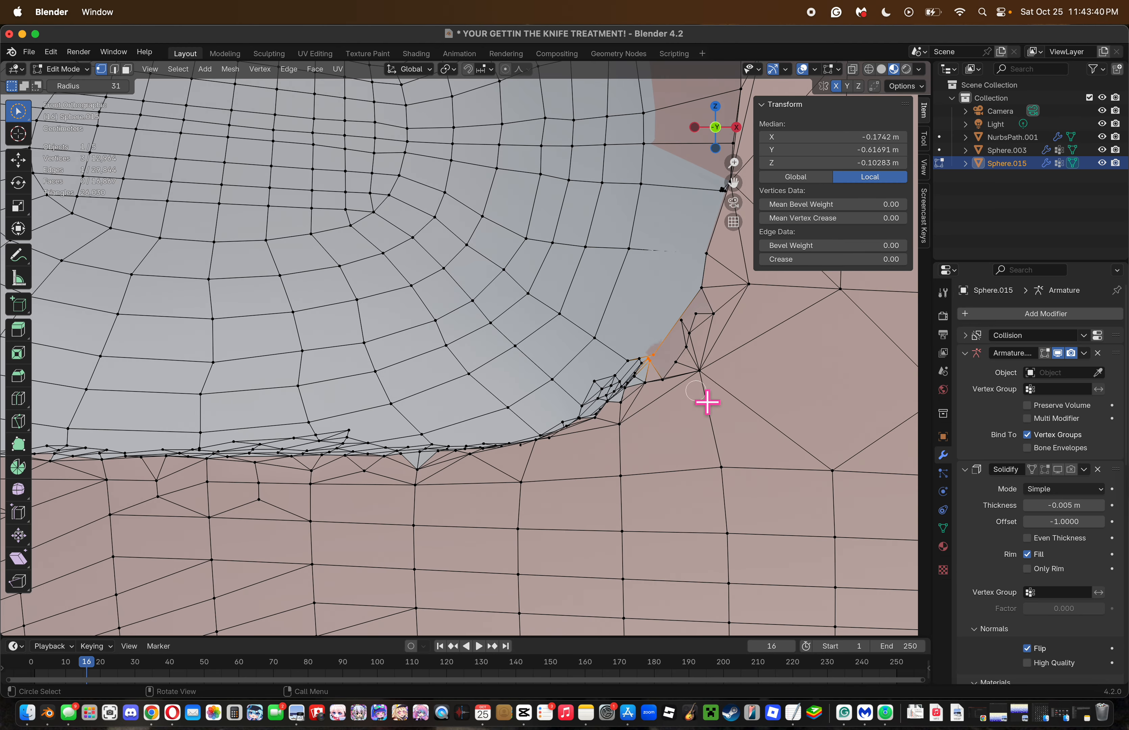
Merge the small rim vertices at the lower-right bend with Collapse and clear the remaining selected ones.
key("m")
left_click(662, 429)
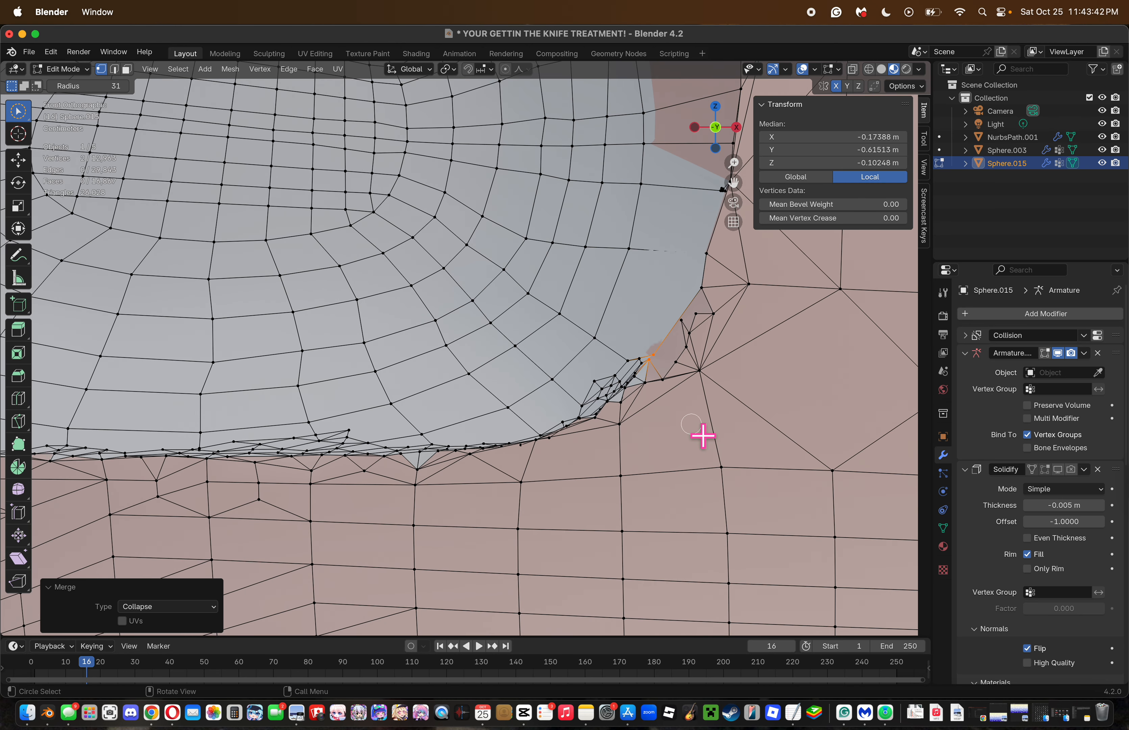
key("m")
left_click(692, 357)
left_click(745, 456)
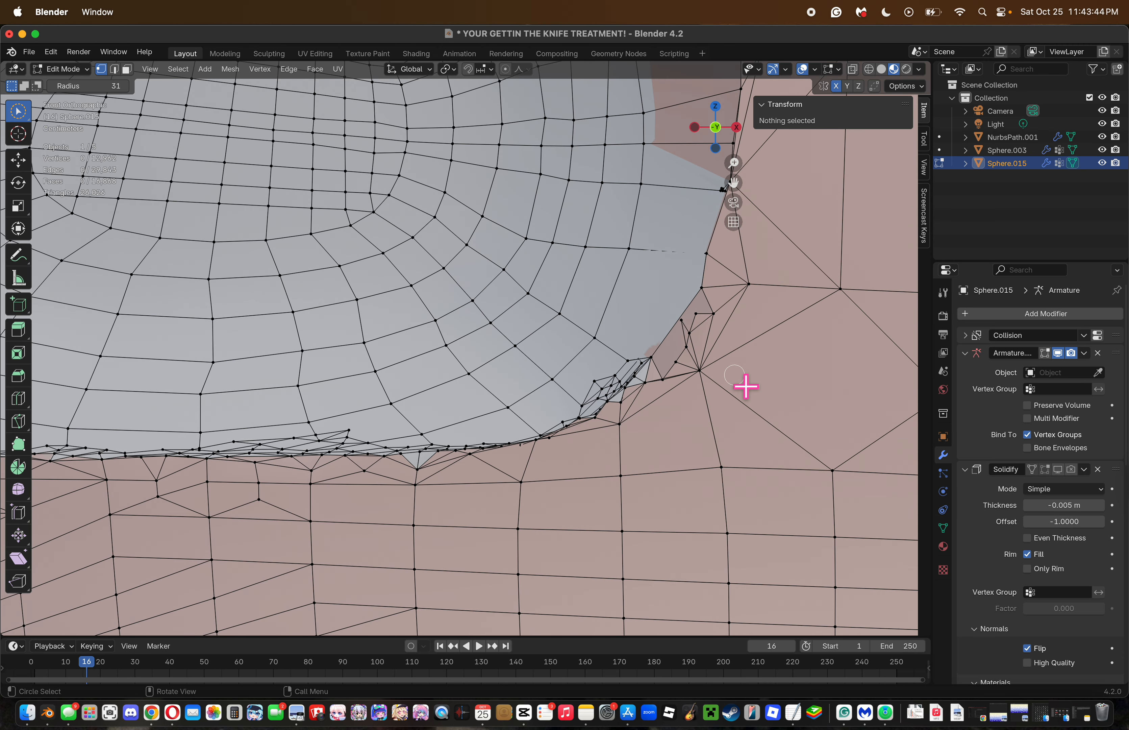
Dissolve the irregular vertices between the outer loop and the rim around the lower-right bend.
mouse_move(617, 390)
left_mouse_down()
mouse_move(608, 409)
mouse_move(632, 371)
mouse_move(649, 376)
left_mouse_up()
key("x")
left_click(734, 402)
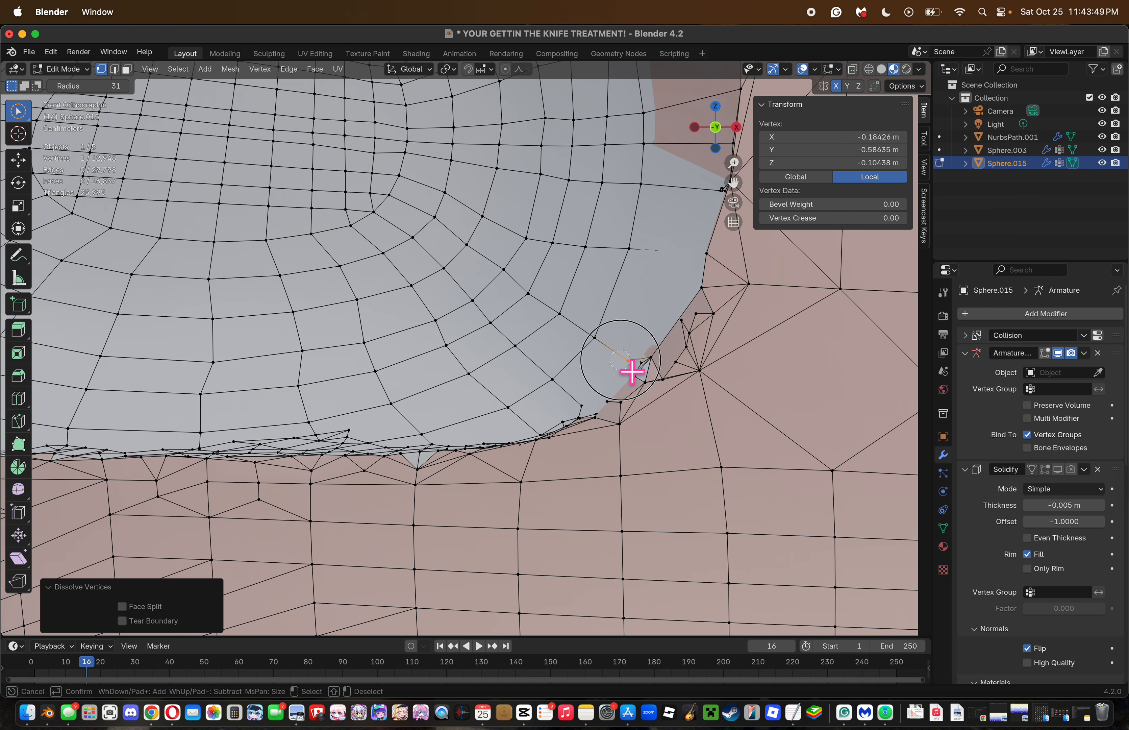
key("x")
left_click(664, 389)
left_click(612, 406)
Try knifing a radial edge from the outer-loop vertex at the lower-right bend out to the rim, and undo it.
key("k")
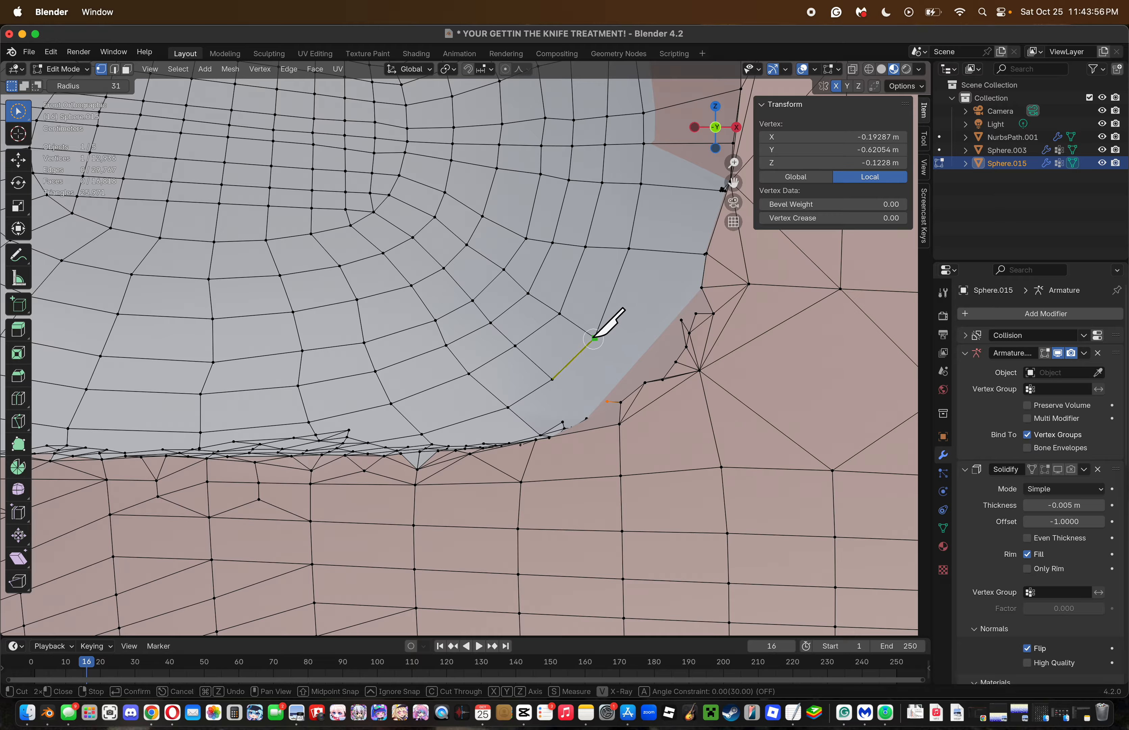
left_click(595, 337)
left_click(639, 374)
key("Return")
key("super+z")
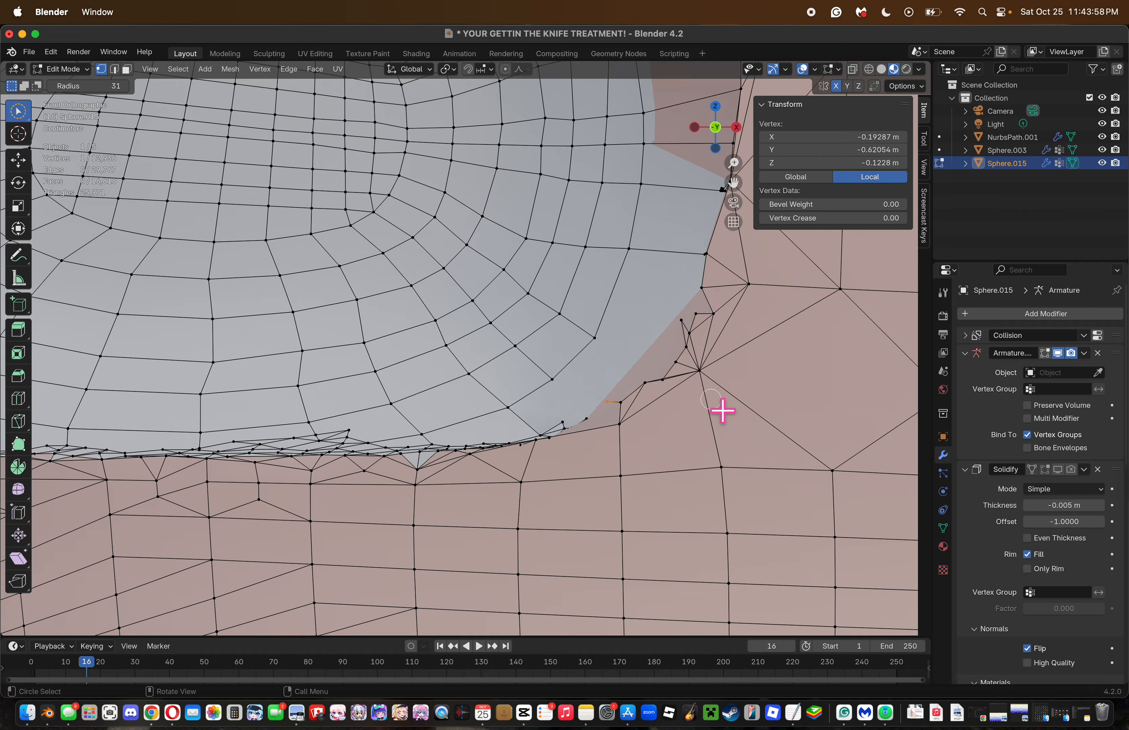
Knife a radial edge from the next outer-loop vertex below the lower-right bend out to the rim.
key("k")
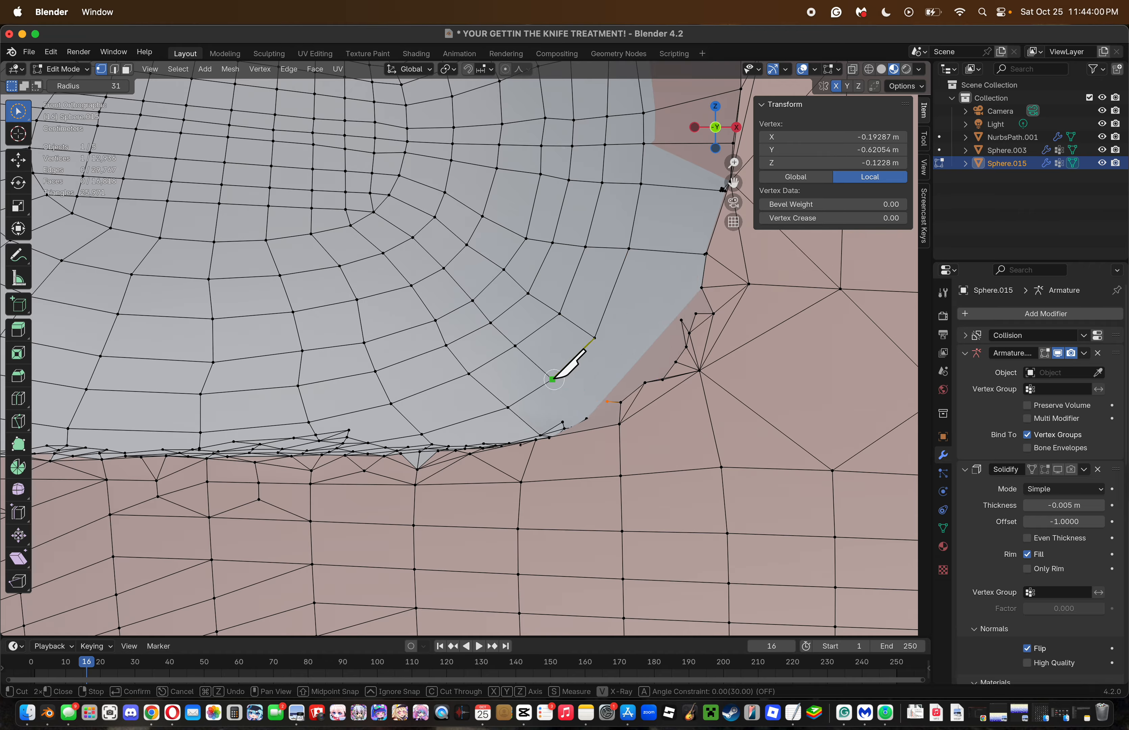
left_click(552, 379)
left_click(584, 412)
key("Return")
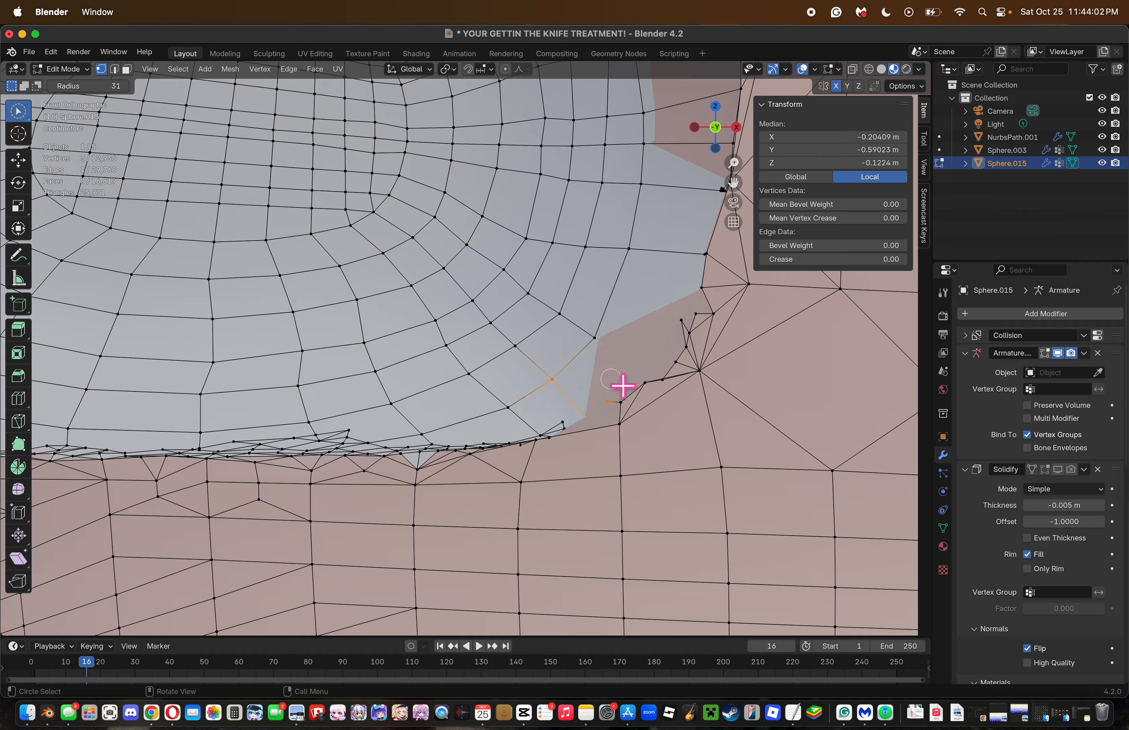